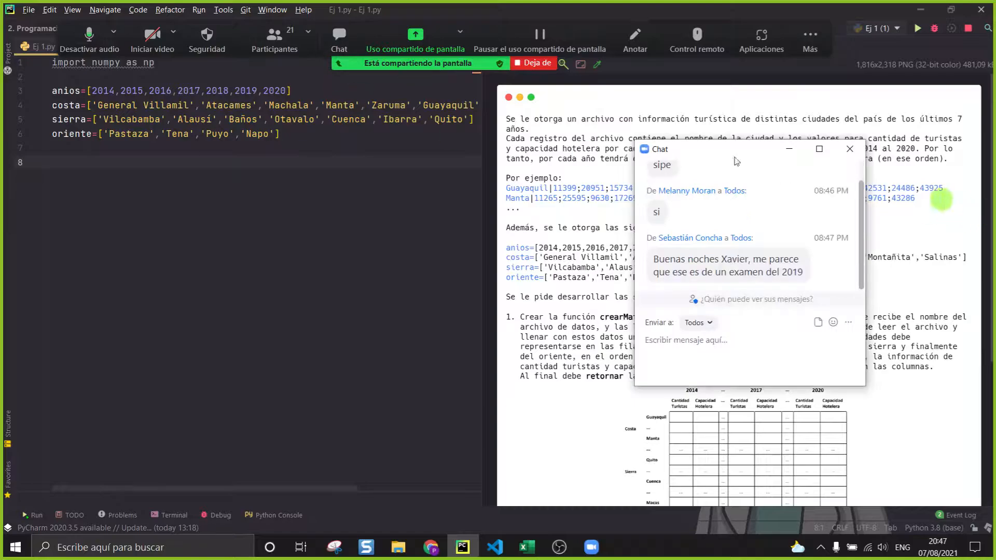
Step: Read through the exercise statement in Ej 1.png, from the file description to operation 7, with the chat window moved aside
drag(728, 155, 234, 159)
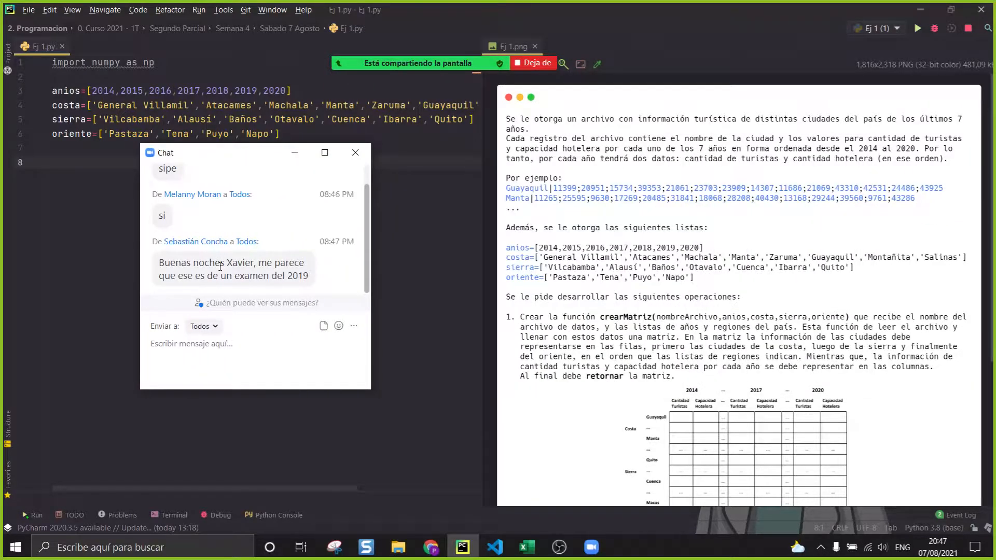
drag(312, 277, 153, 270)
scroll(649, 290, down, 5)
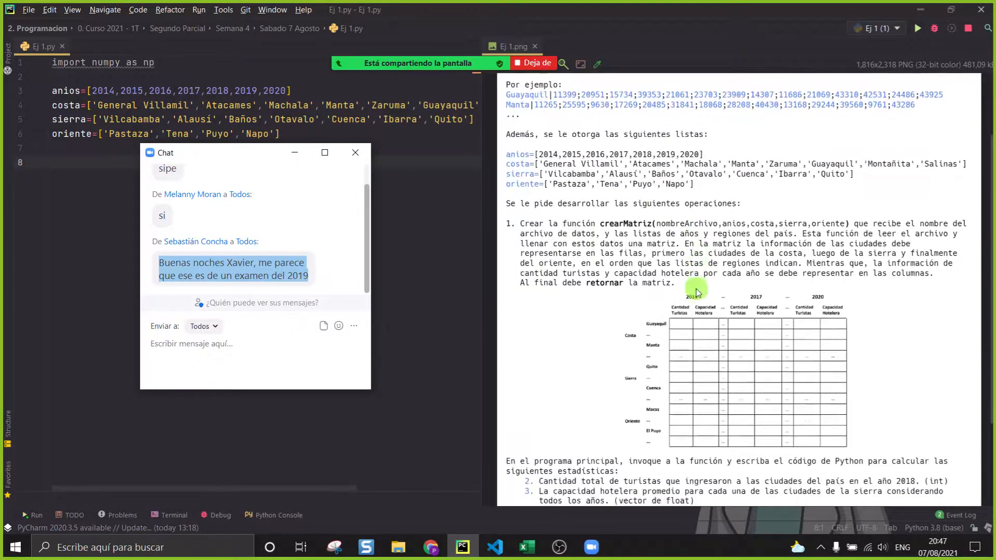
scroll(753, 306, up, 1)
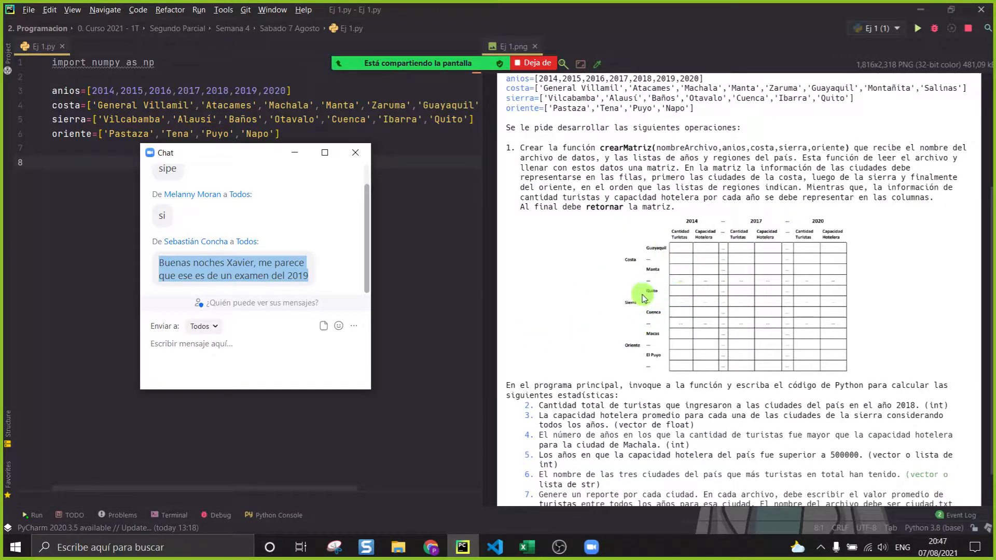
scroll(652, 303, down, 1)
scroll(652, 305, up, 5)
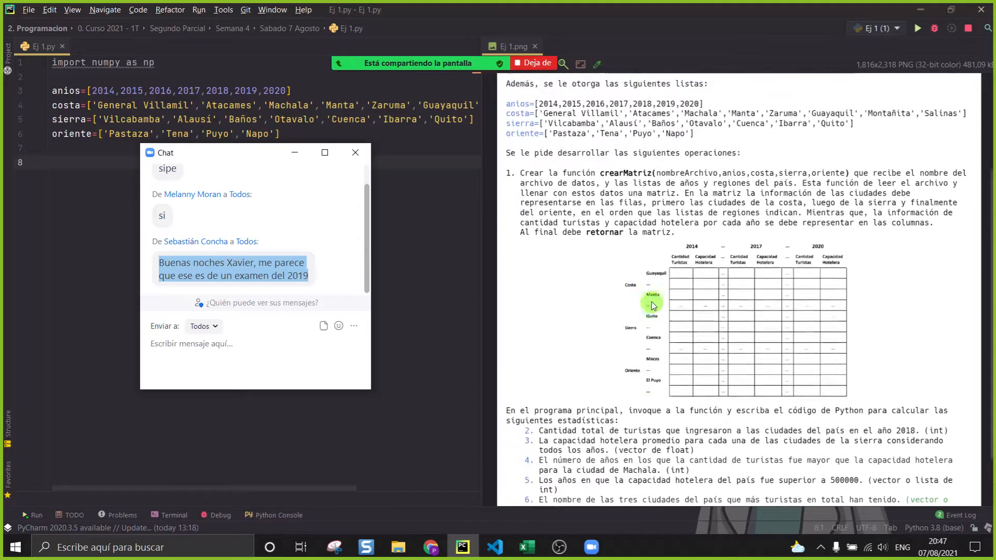
scroll(652, 305, up, 1)
drag(263, 156, 364, 174)
scroll(702, 367, down, 7)
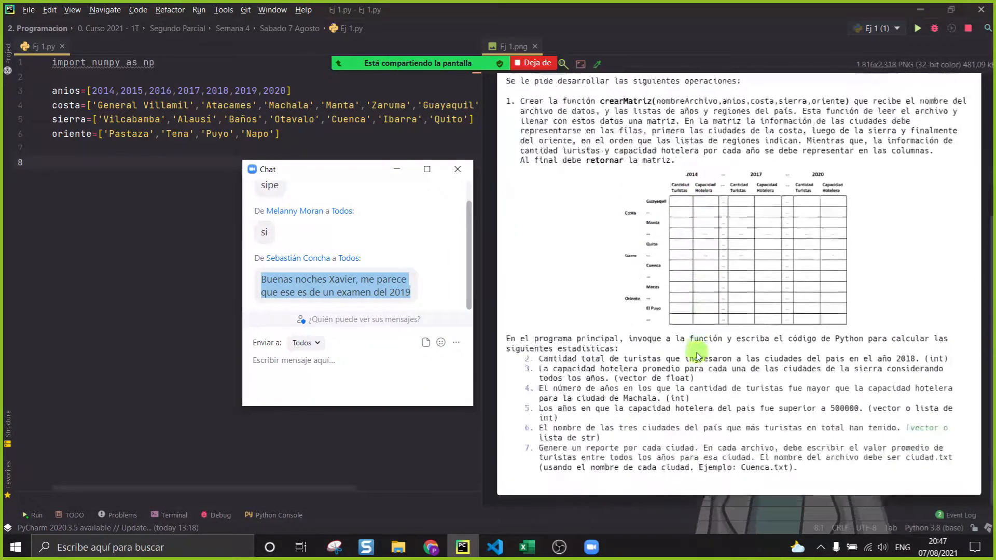
scroll(702, 367, up, 1)
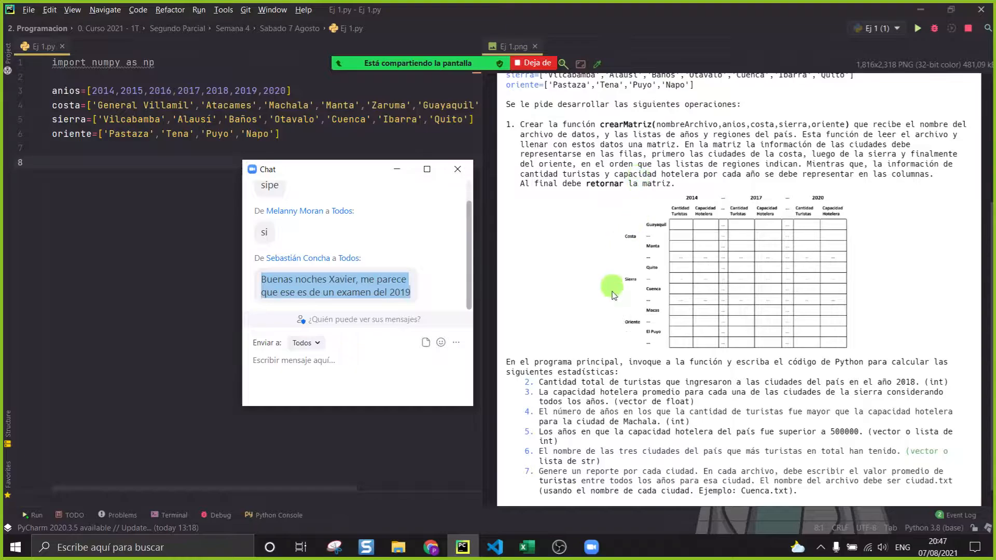
scroll(610, 291, down, 1)
scroll(614, 305, up, 5)
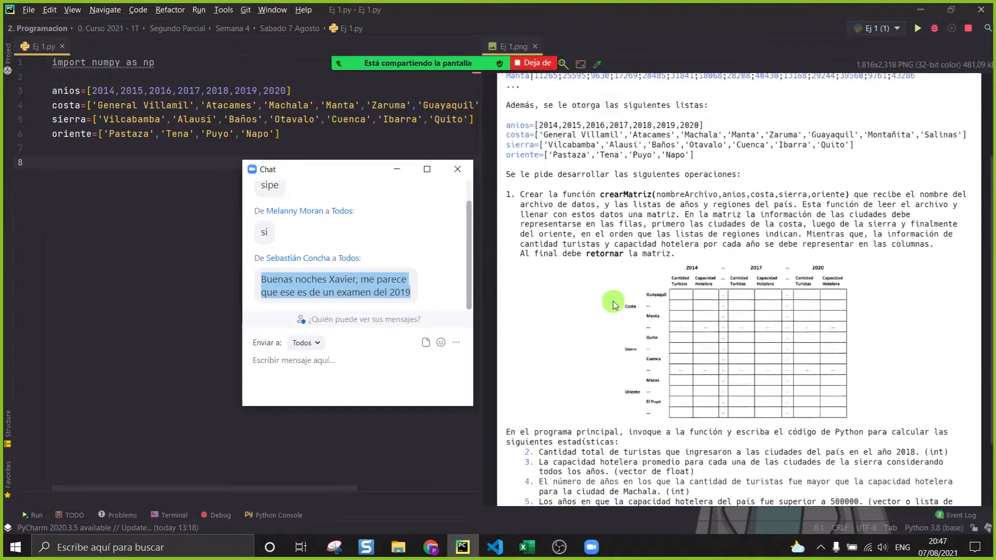
scroll(614, 305, up, 1)
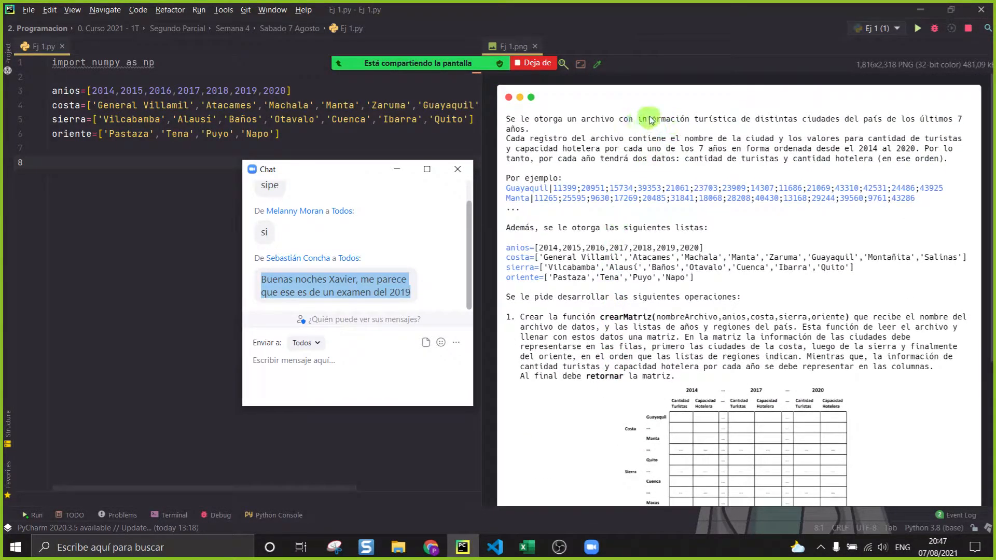
Step: Close the meeting chat window so the code editor is unobstructed
mouse_move(566, 61)
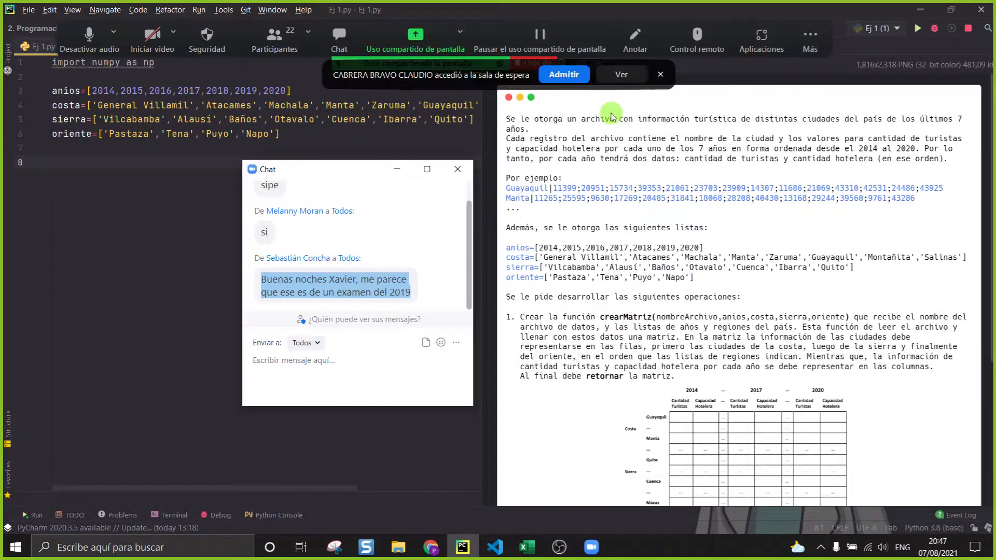
triple_click(352, 185)
scroll(361, 209, down, 1)
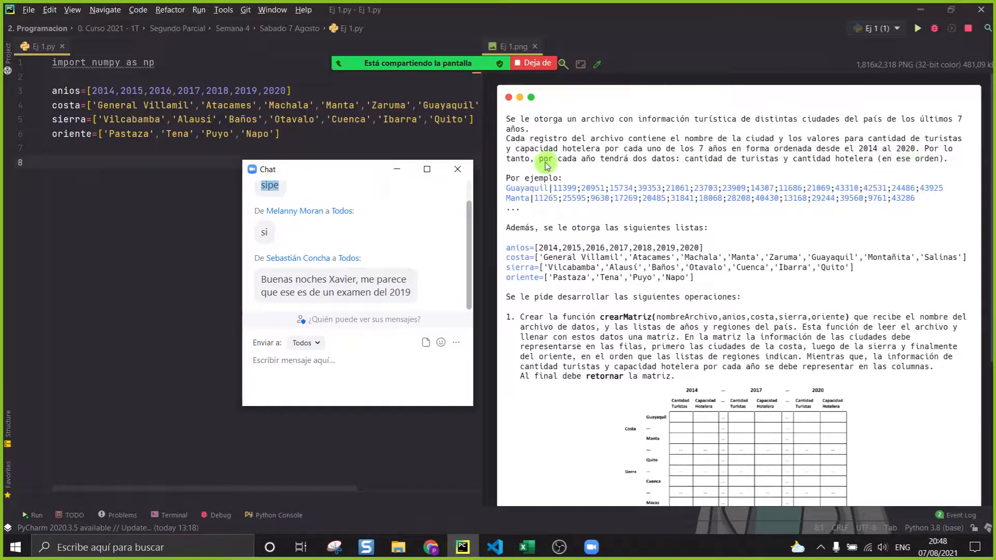
drag(363, 171, 340, 210)
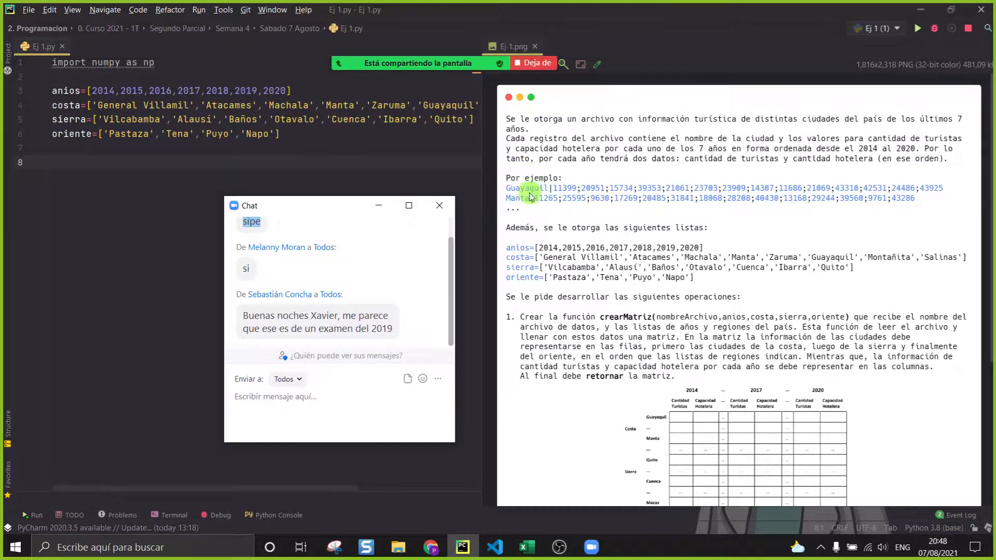
click(439, 205)
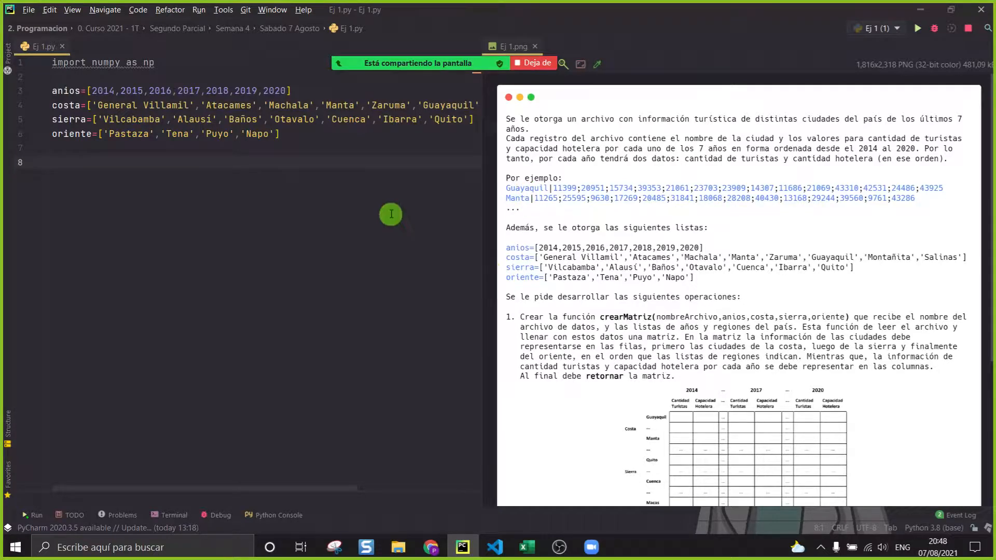
Step: Open informacionTuristica.csv from the Sabado 7 Agosto project folder and review its city records
click(9, 59)
click(150, 204)
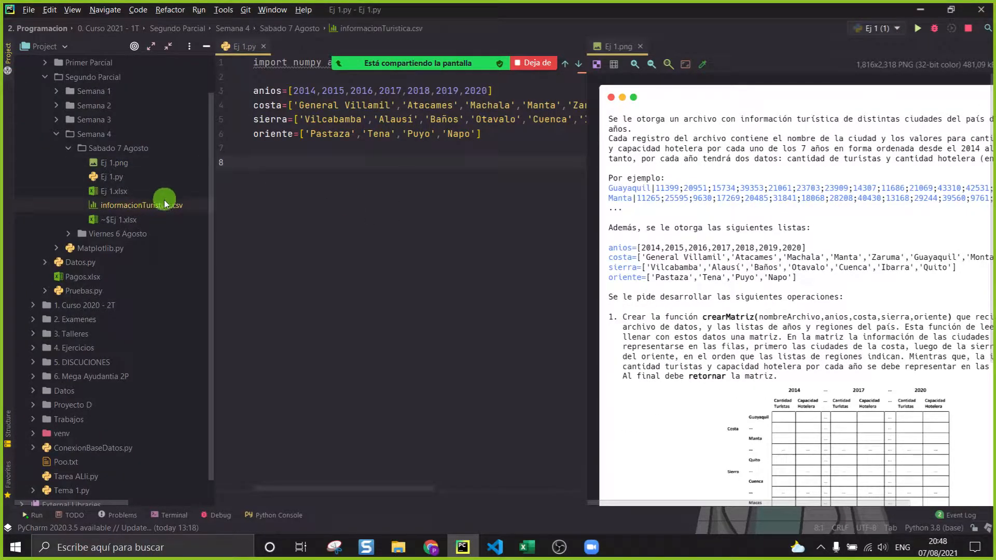
double_click(165, 202)
click(204, 46)
click(139, 193)
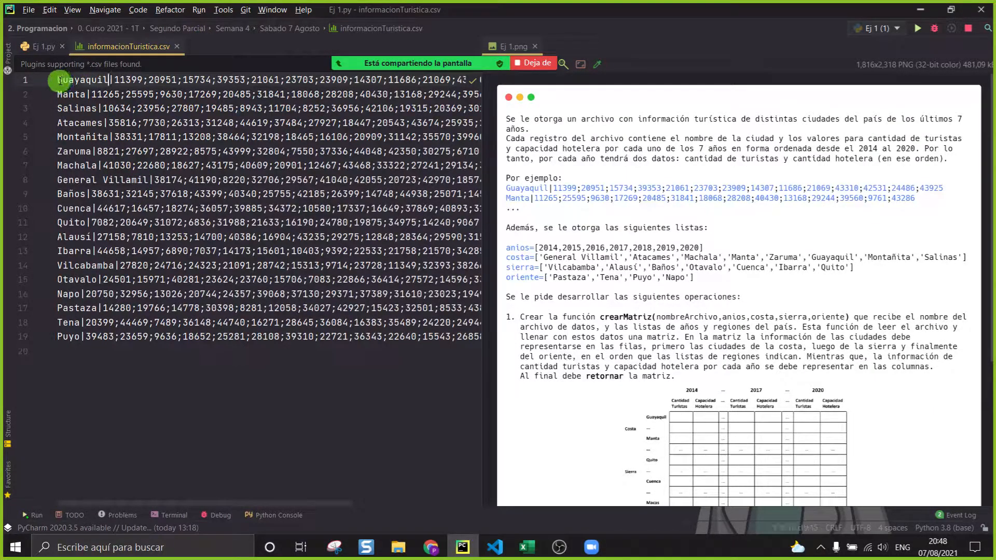
click(167, 222)
click(154, 279)
click(57, 79)
drag(58, 78, 274, 342)
click(293, 374)
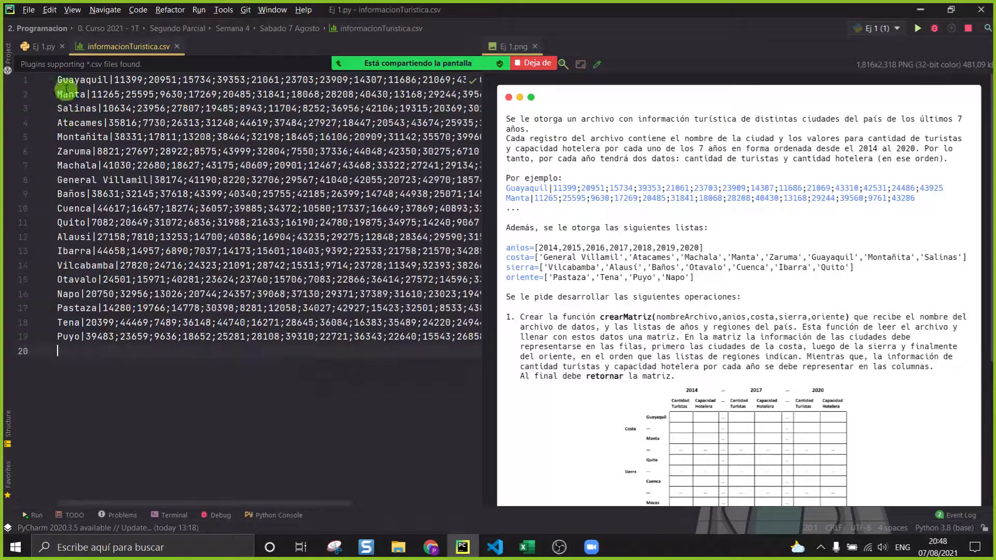
Step: Copy the Guayaquil record from informacionTuristica.csv and paste it as a comment on line 8 of Ej 1.py
mouse_move(469, 67)
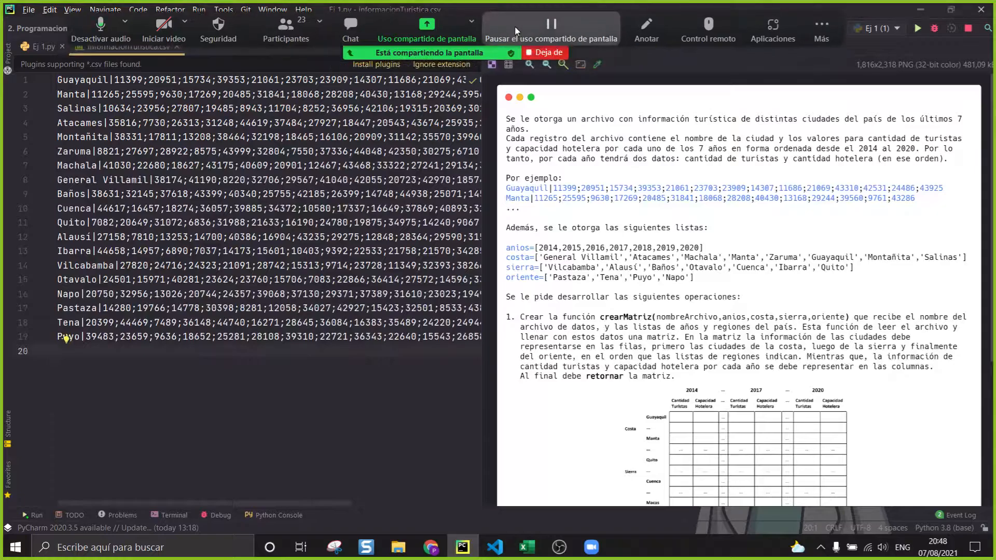
click(79, 79)
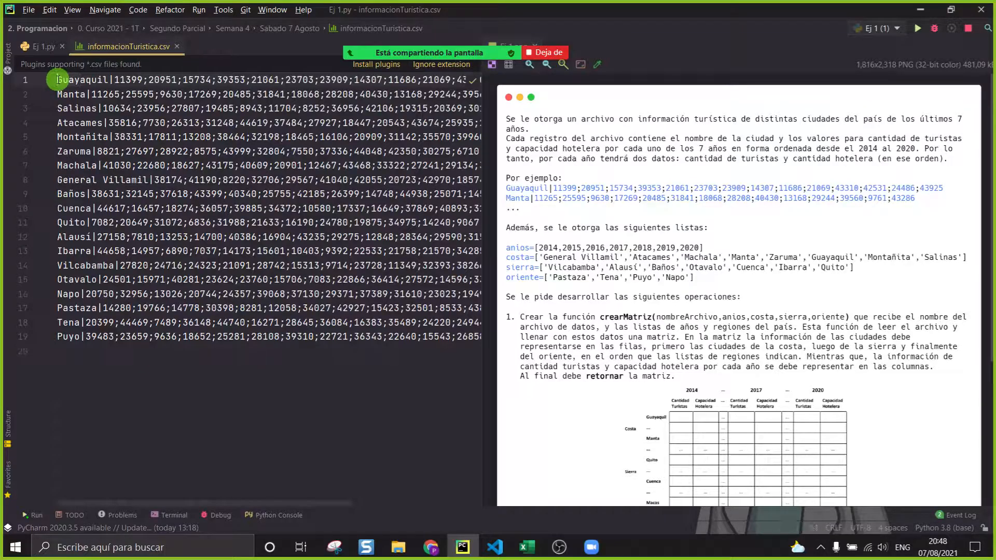
key(shift+End)
key(ctrl+c)
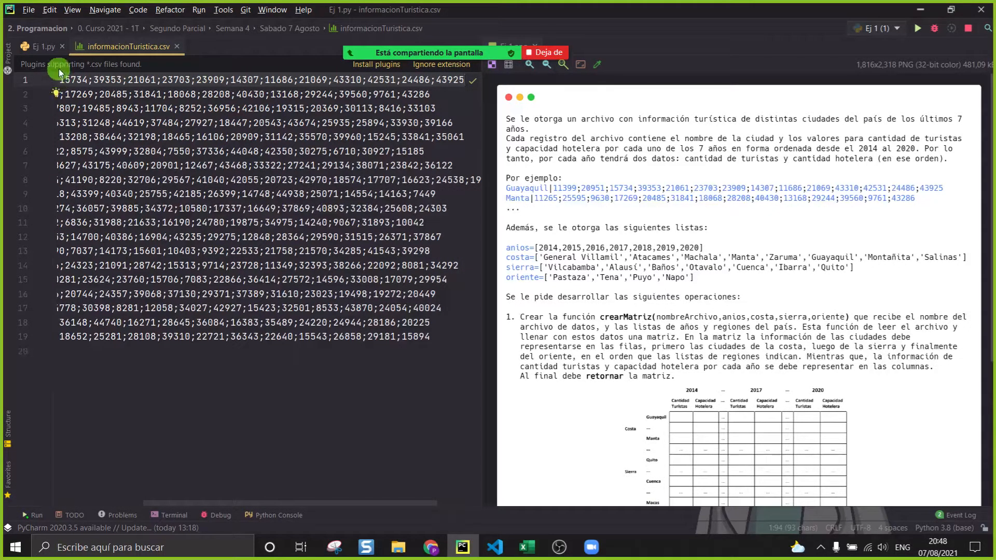
click(39, 47)
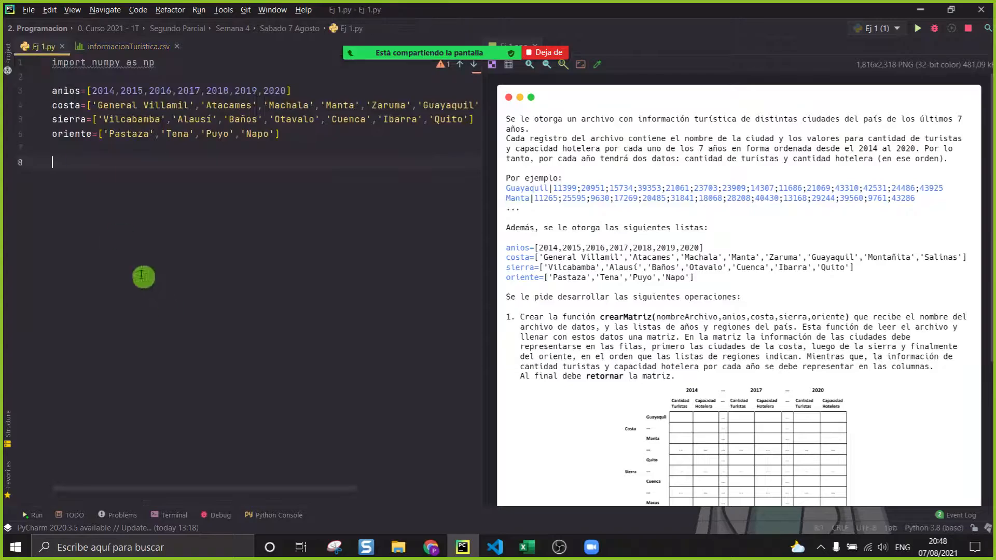
key(ctrl+v)
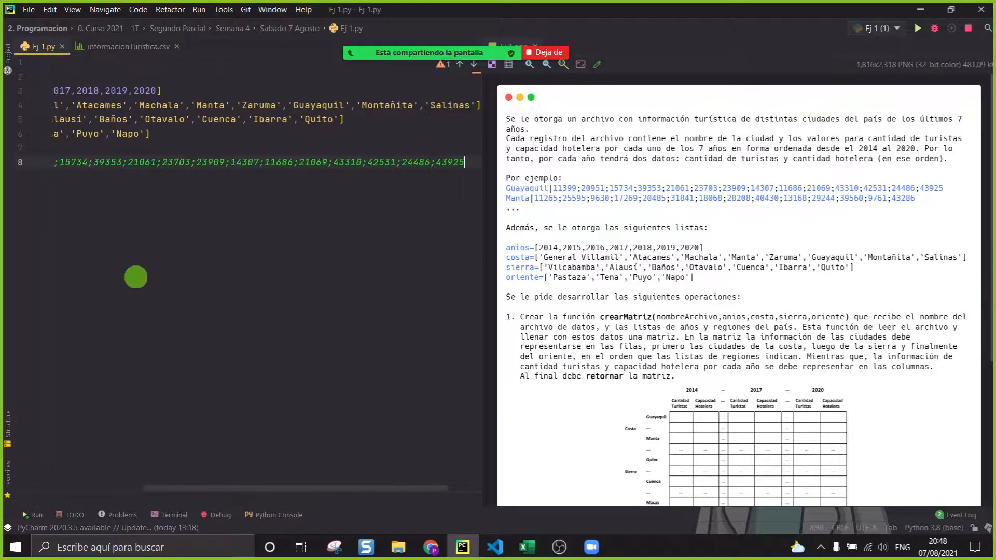
Step: Widen the code editor, enlarge its text and add the comment "# ciudad|" on line 11, below the Guayaquil record
drag(476, 116, 656, 133)
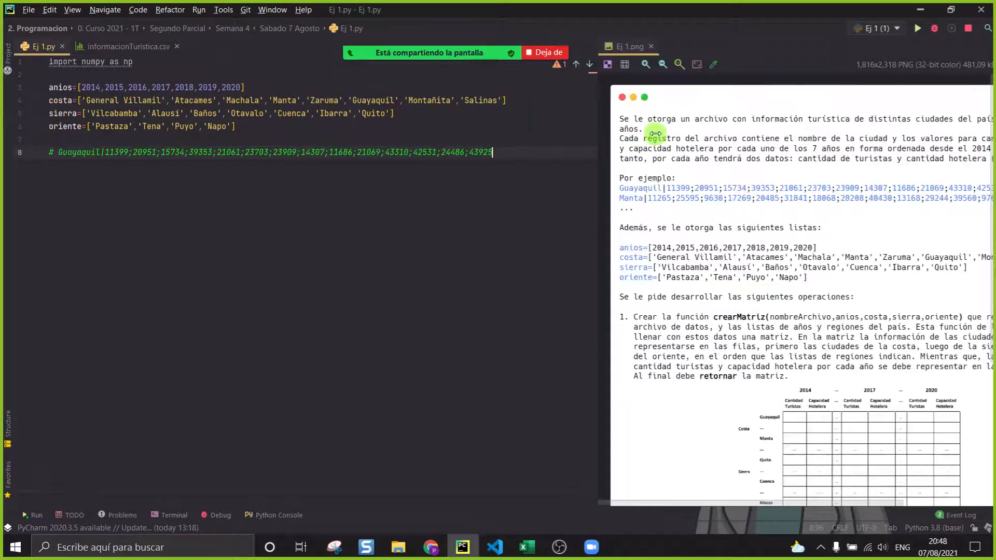
ctrl+scroll(127, 176, up, 2)
click(100, 176)
key(Return)
key(Return)
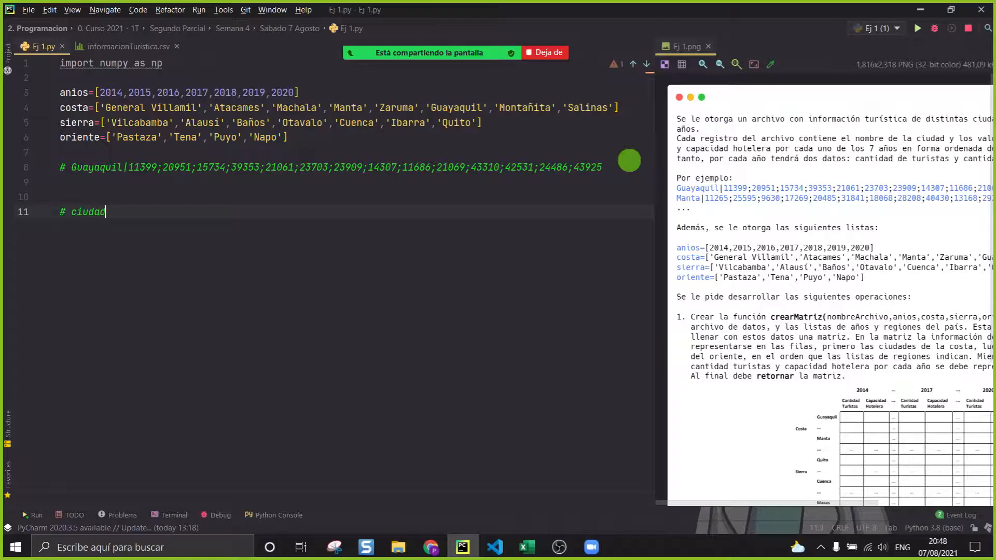
Step: Resize the split between the code and the exercise image so both can be read side by side
drag(129, 167, 605, 167)
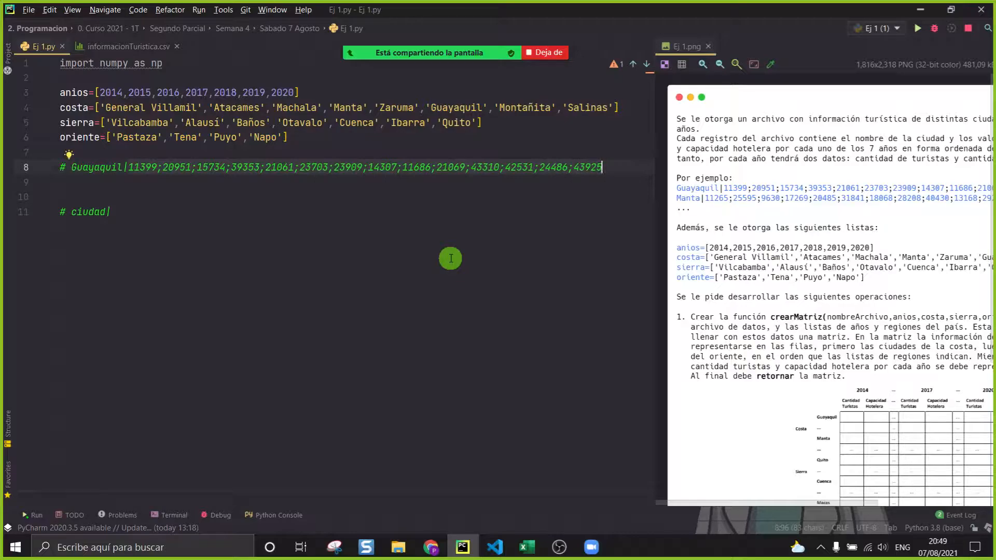
drag(641, 139, 448, 202)
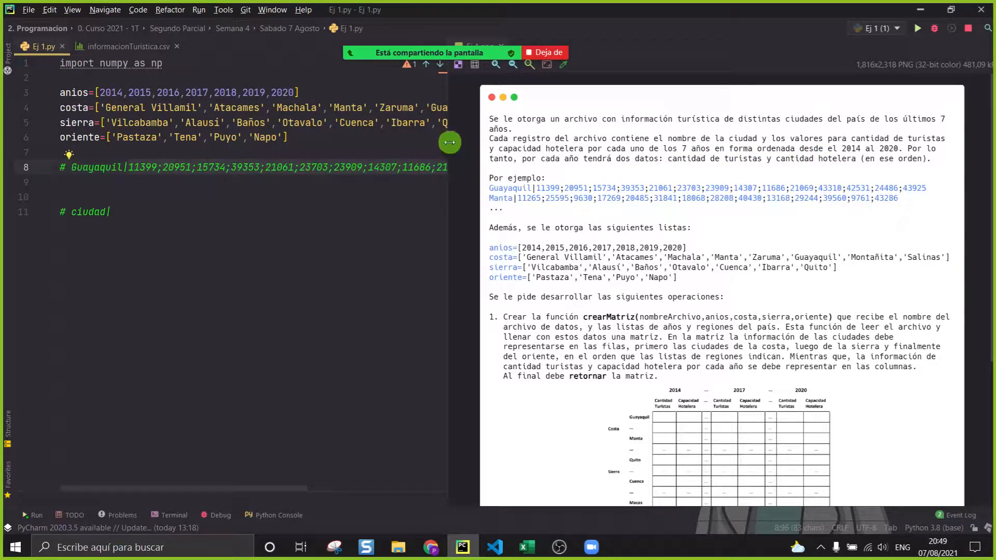
drag(466, 144, 560, 160)
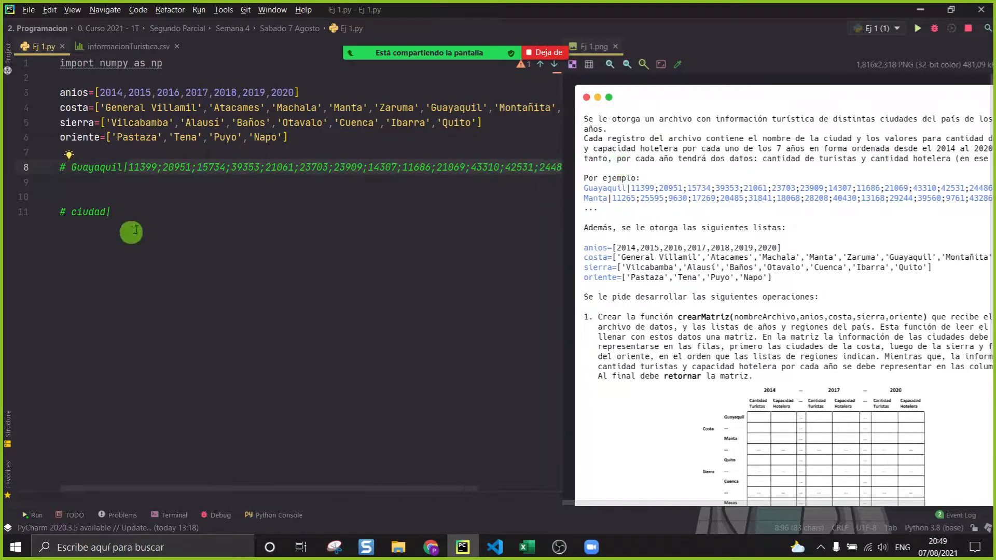
Step: Examine how the value pairs in the Guayaquil record correspond to the years in the anios list, starting with 2014 and 2015
click(151, 216)
drag(133, 166, 152, 165)
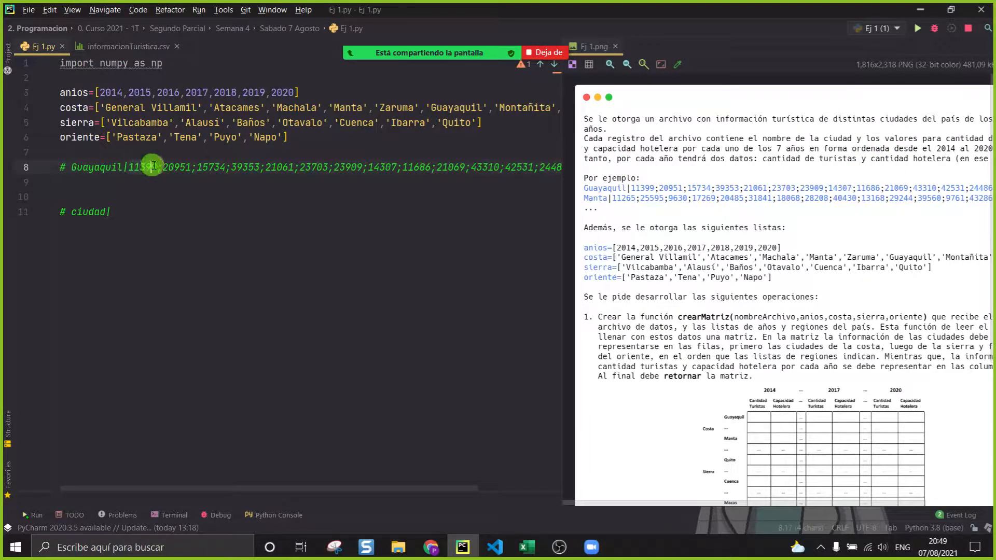
double_click(147, 167)
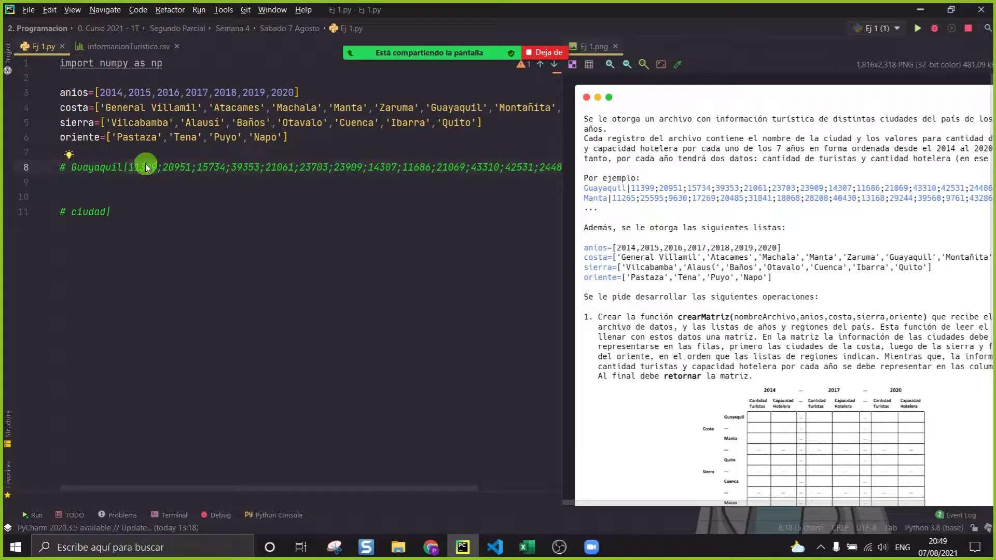
drag(165, 167, 181, 166)
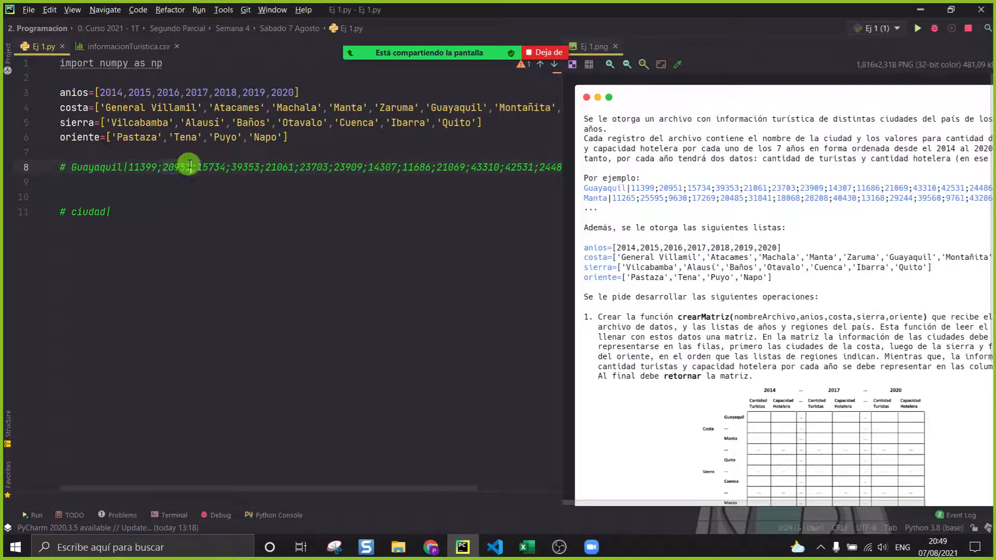
click(112, 93)
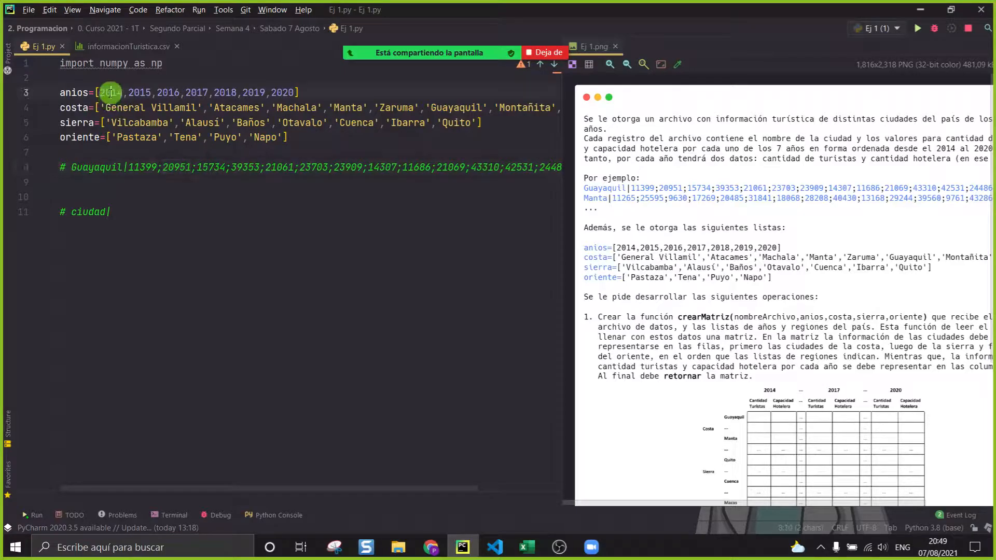
drag(128, 166, 192, 166)
double_click(122, 91)
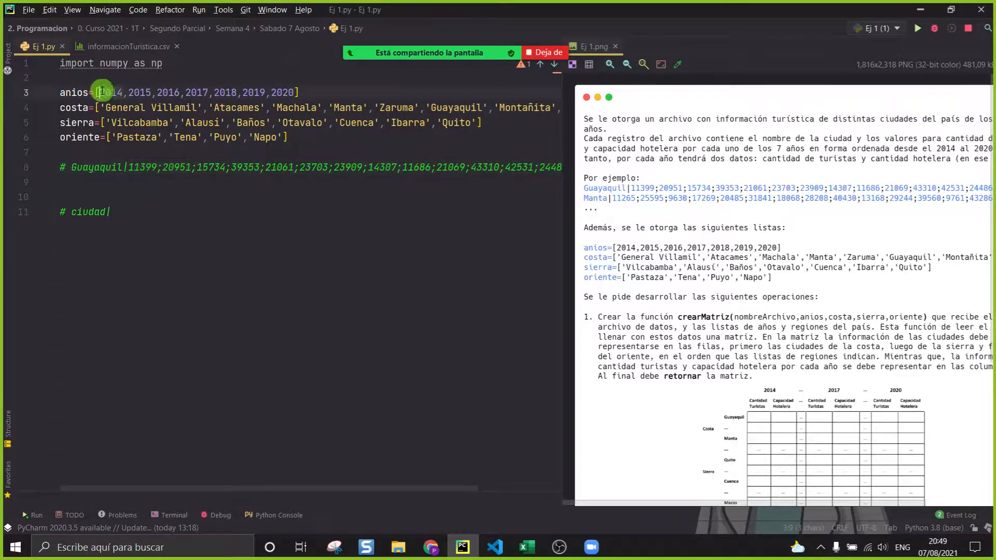
drag(199, 167, 265, 167)
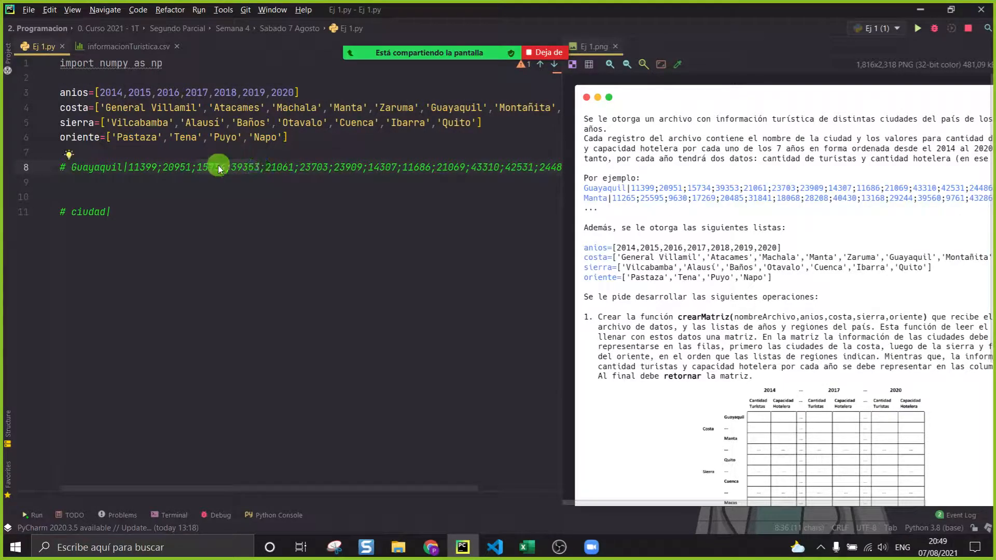
drag(233, 166, 255, 166)
drag(157, 92, 128, 92)
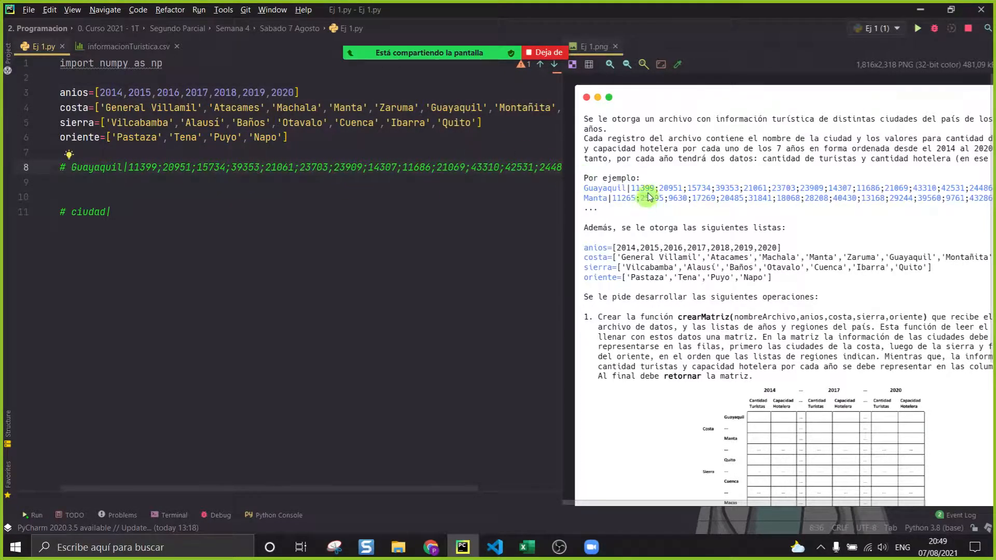
Step: Delete the "# ciudad|" comment and the commented Guayaquil record from Ej 1.py
click(241, 218)
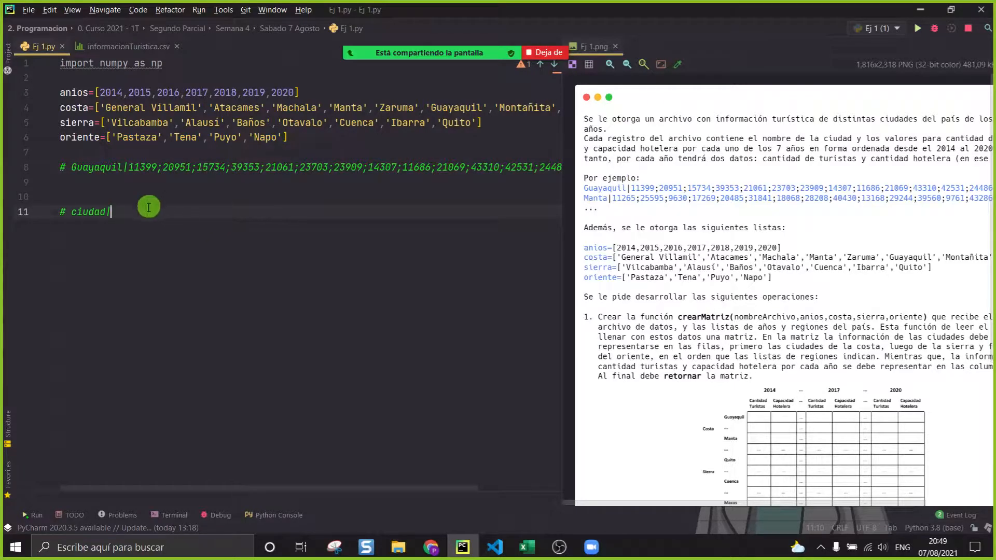
click(61, 167)
drag(63, 167, 528, 164)
click(269, 271)
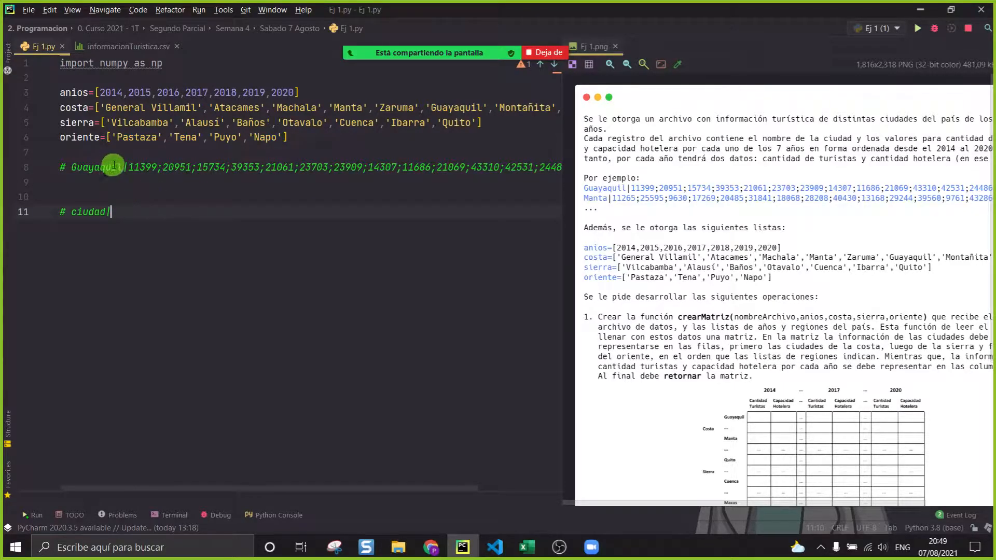
drag(130, 164, 157, 167)
drag(181, 217, 2, 189)
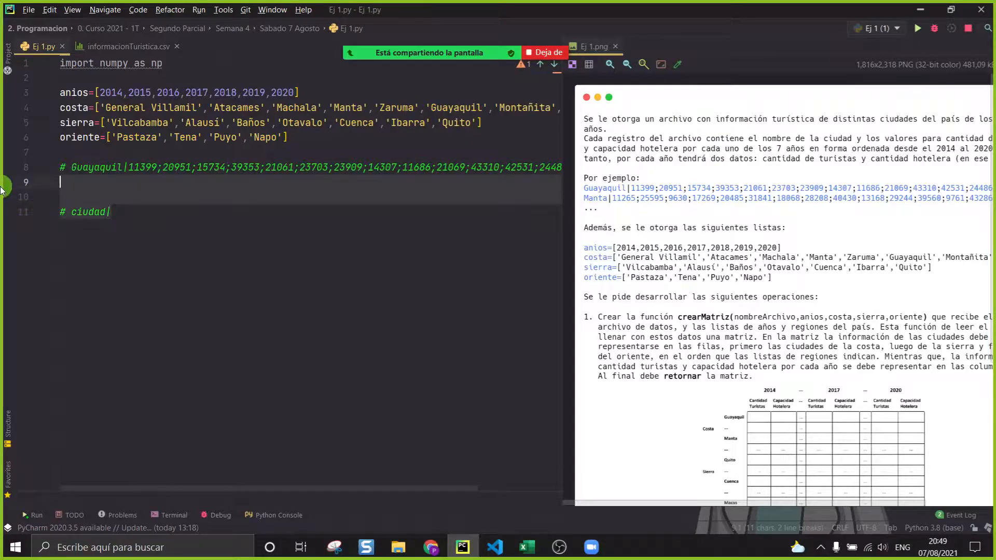
key(BackSpace)
click(23, 167)
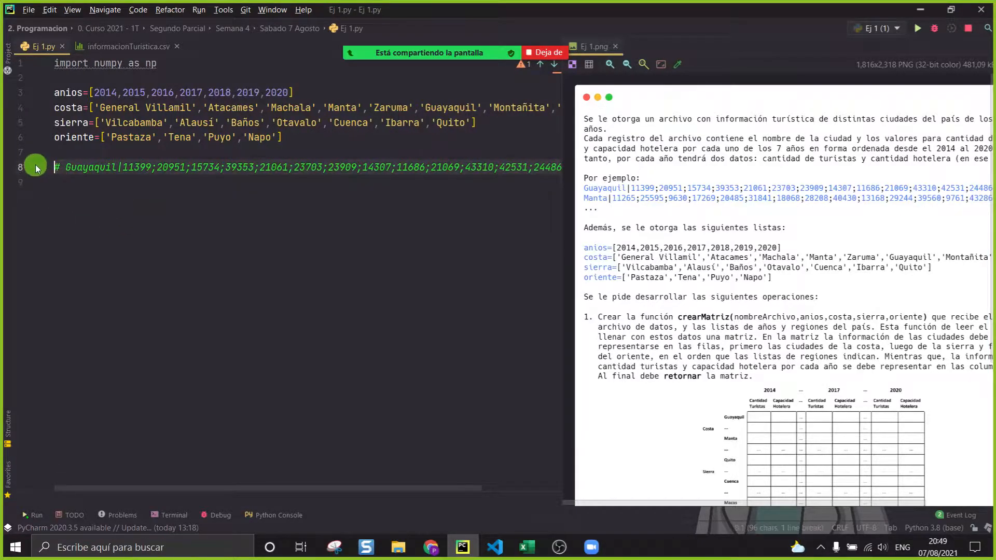
key(BackSpace)
Step: Display informacionTuristica.csv from the start of its lines to review the city names in each record
click(102, 46)
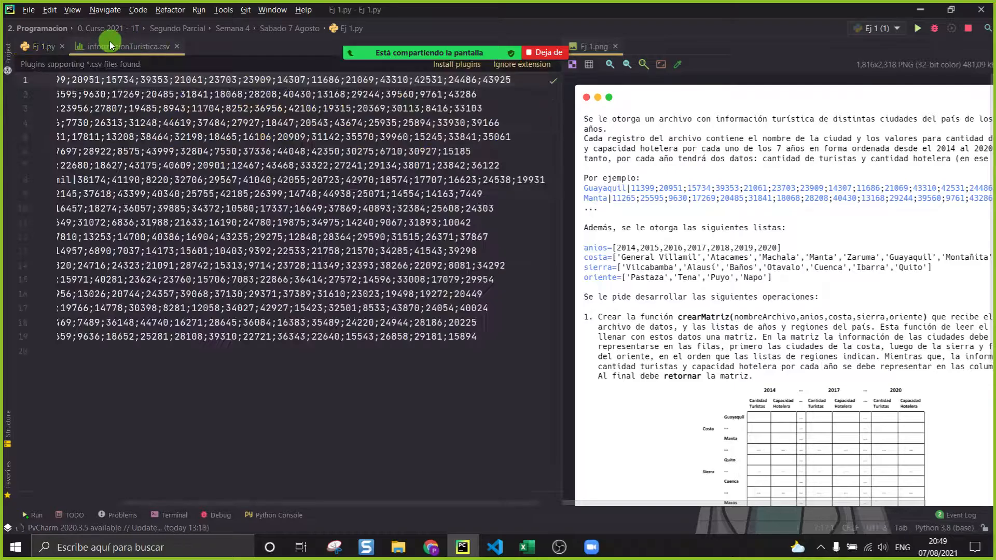
click(459, 350)
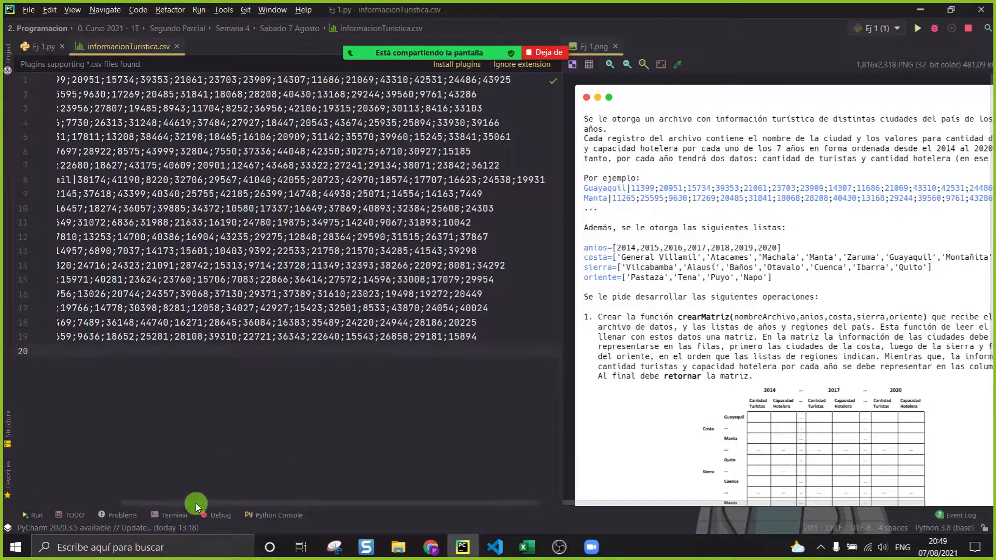
drag(195, 503, 111, 504)
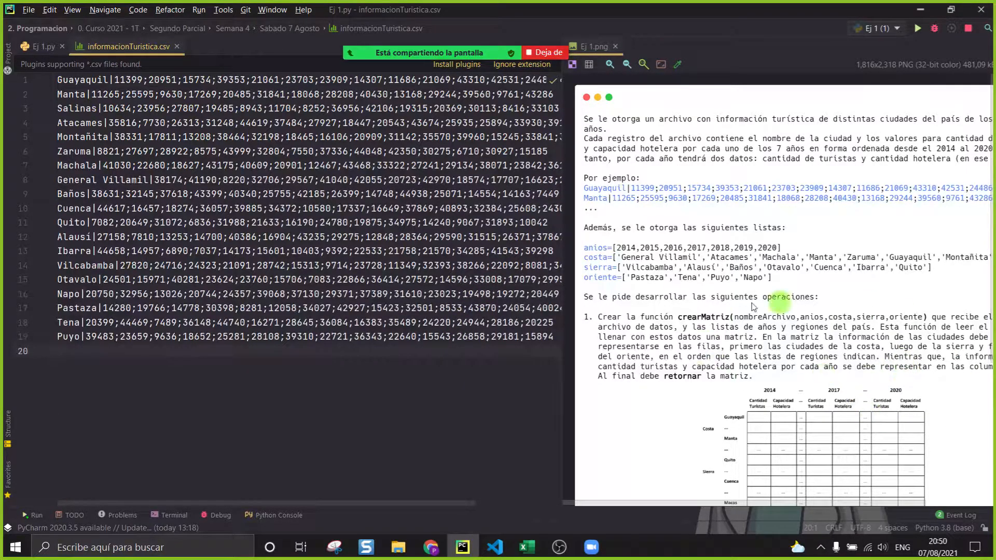
Step: Widen the exercise image pane and review the crearMatriz task, its matrix layout and the statistics questions
drag(563, 146, 436, 159)
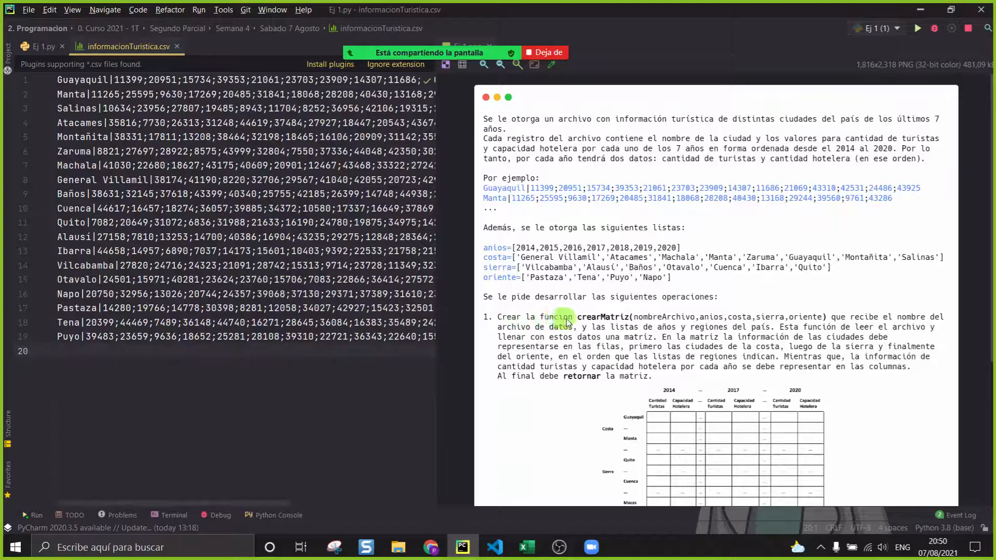
scroll(625, 311, down, 5)
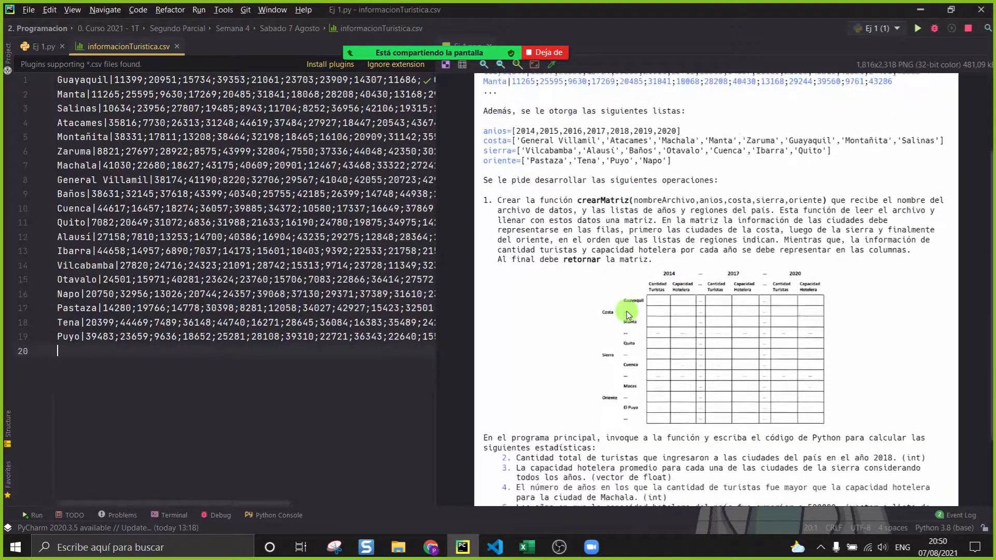
scroll(627, 314, down, 1)
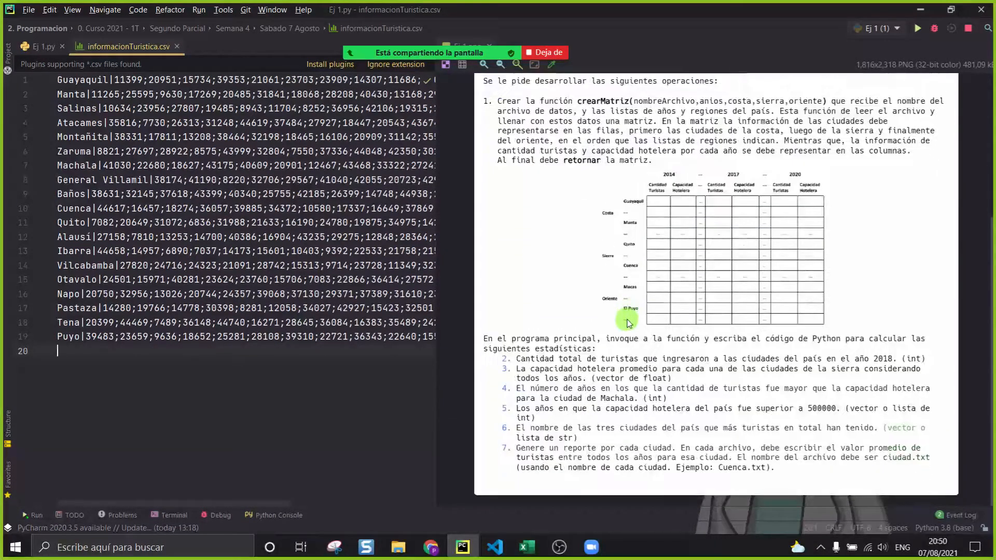
scroll(628, 323, up, 3)
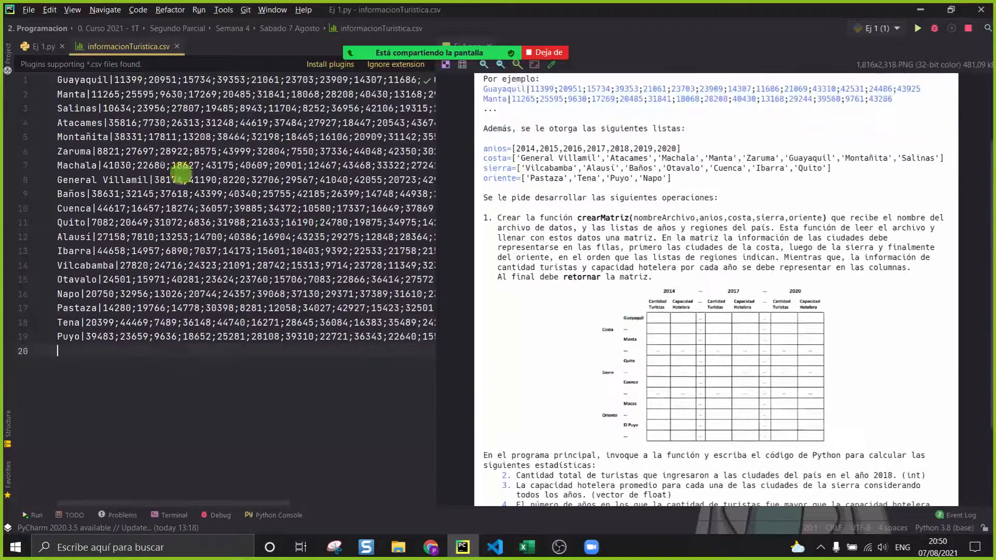
Step: Close informacionTuristica.csv and add three blank lines below the oriente list in Ej 1.py
click(177, 46)
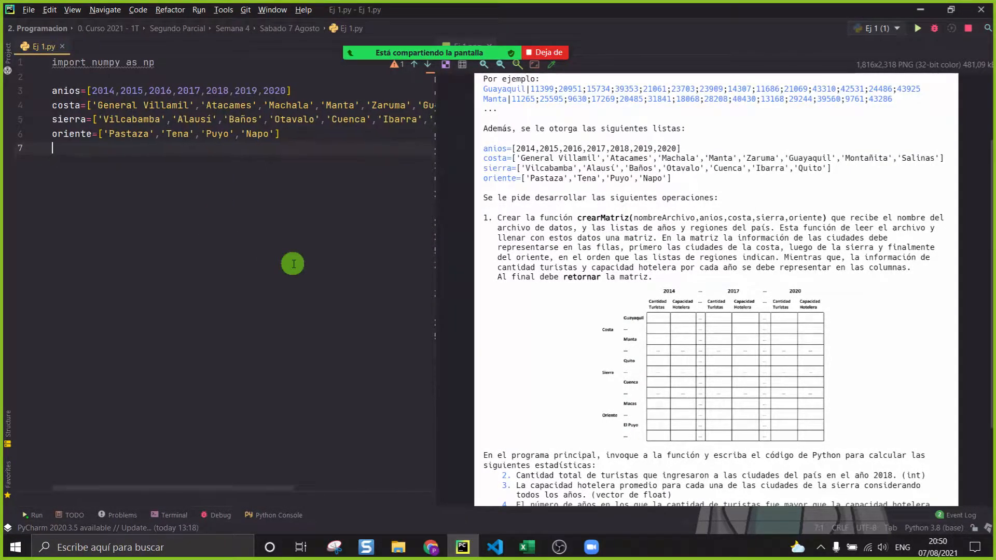
scroll(649, 318, down, 3)
scroll(650, 317, up, 1)
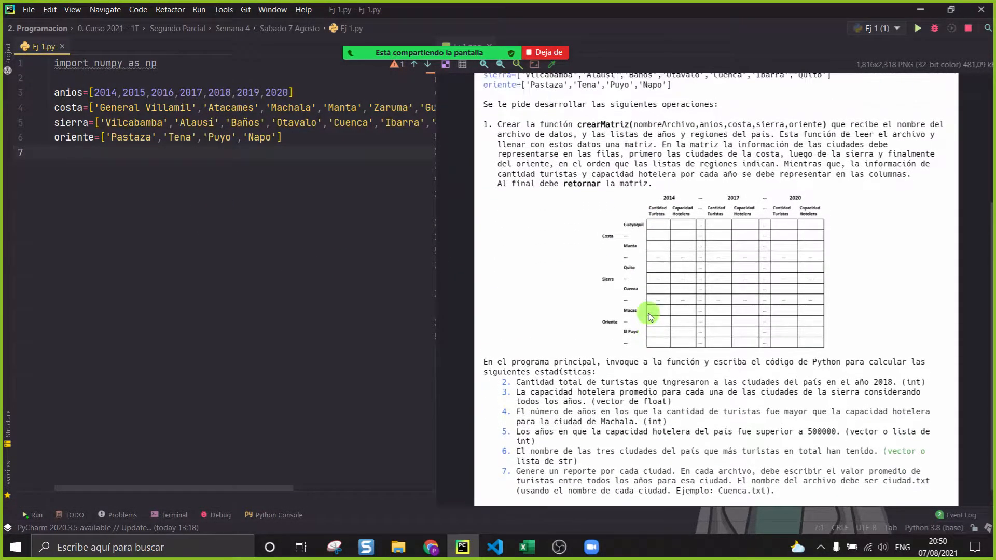
key(Return)
key(Return)
key(Return)
scroll(617, 219, up, 1)
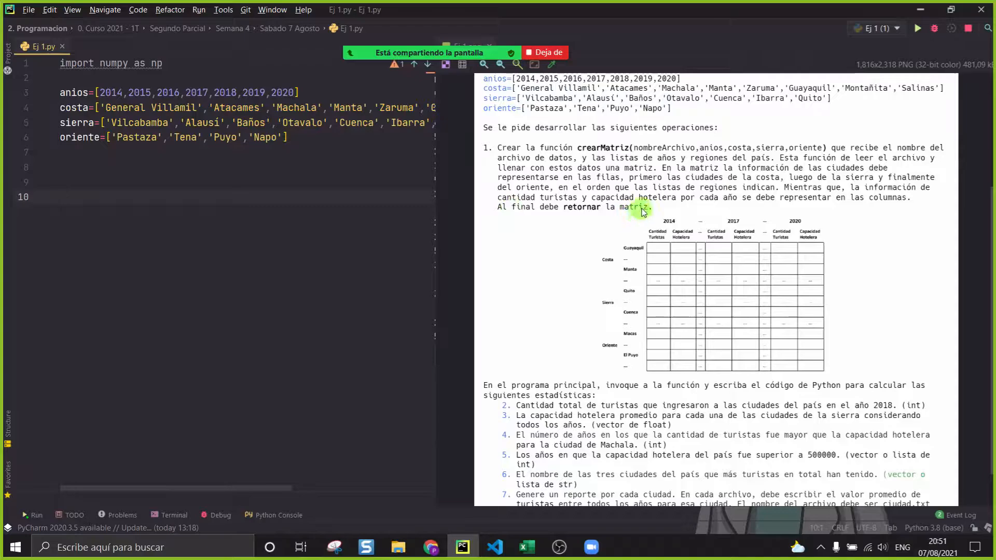
Step: Switch to the Ej 1 workbook in Excel and examine how the matrix rows order the cities by Costa, Sierra and Oriente
click(527, 547)
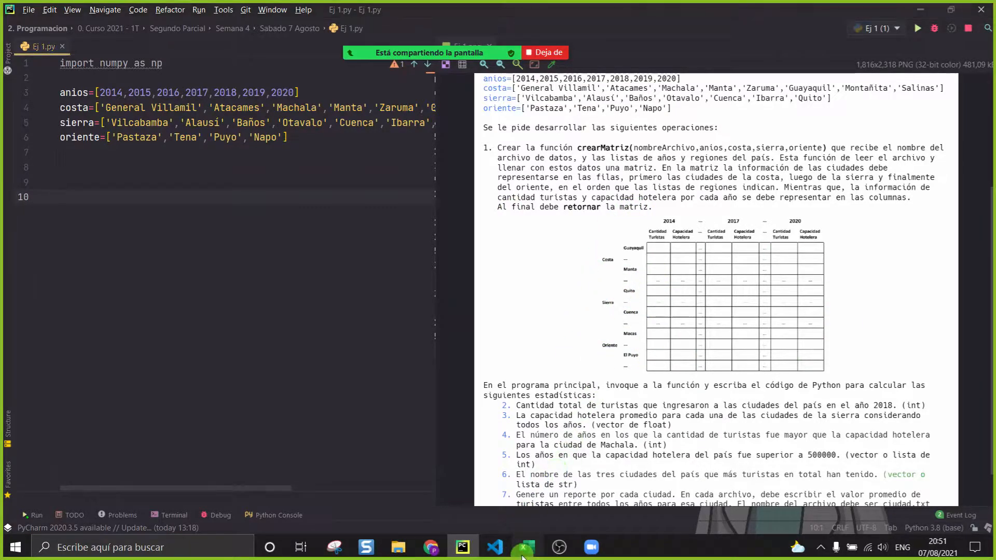
drag(31, 165, 698, 353)
click(697, 353)
drag(83, 202, 82, 360)
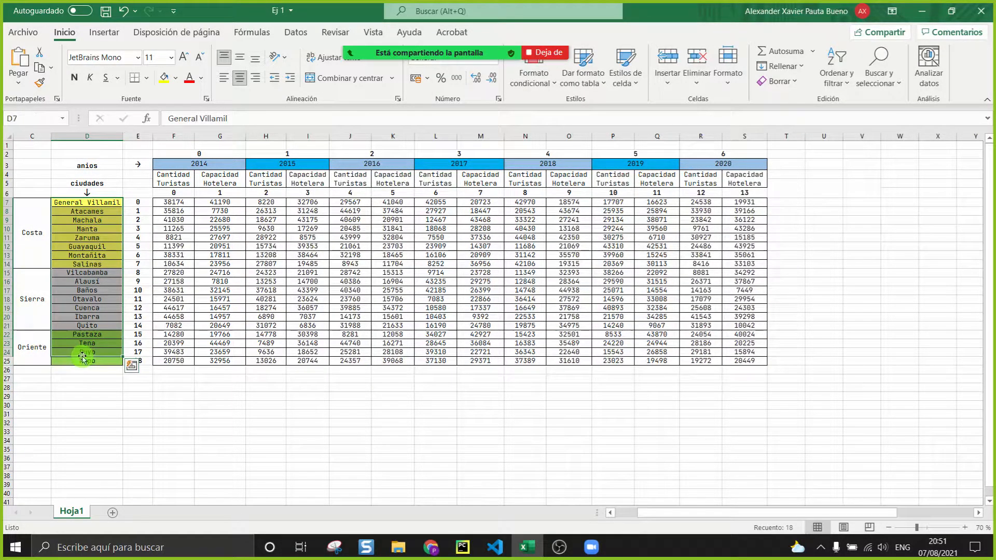
click(91, 185)
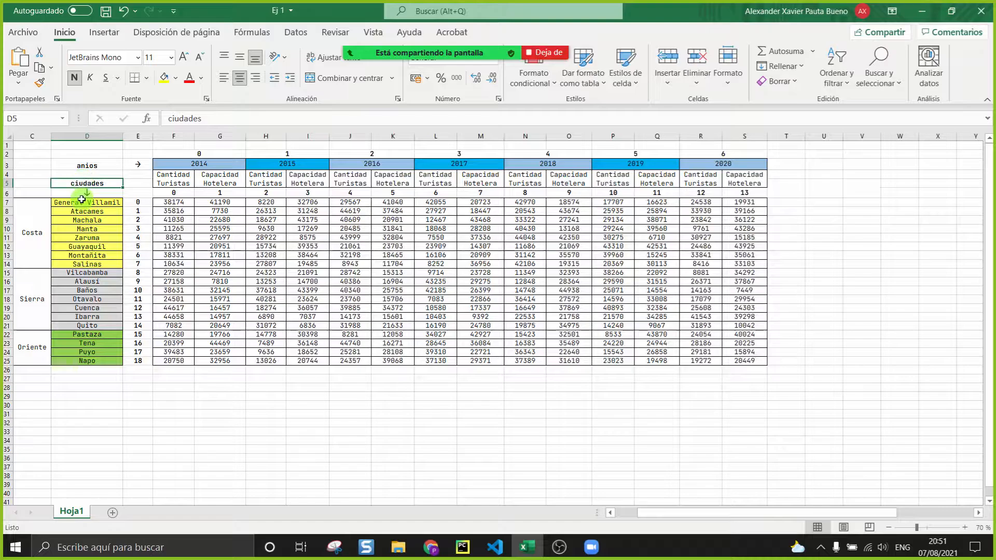
drag(79, 203, 83, 264)
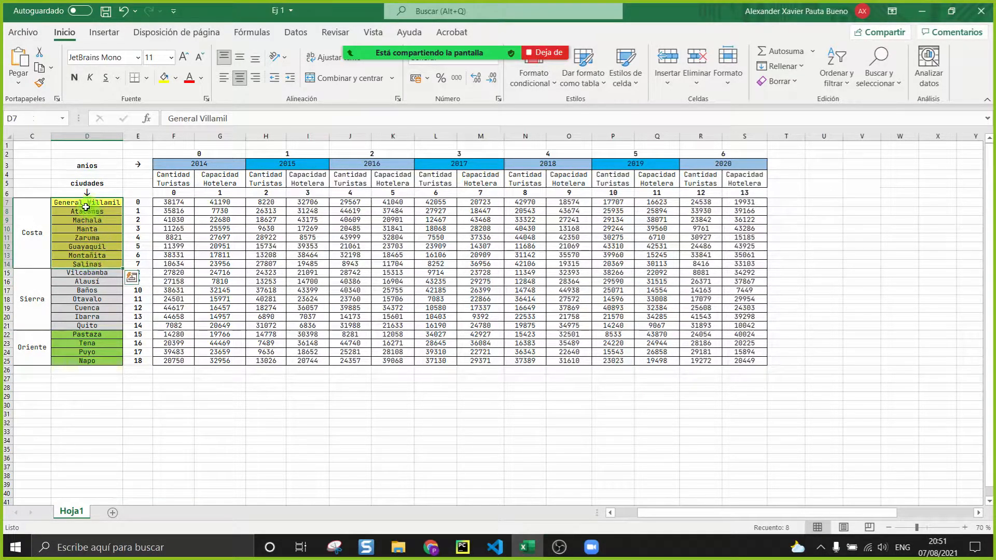
click(26, 212)
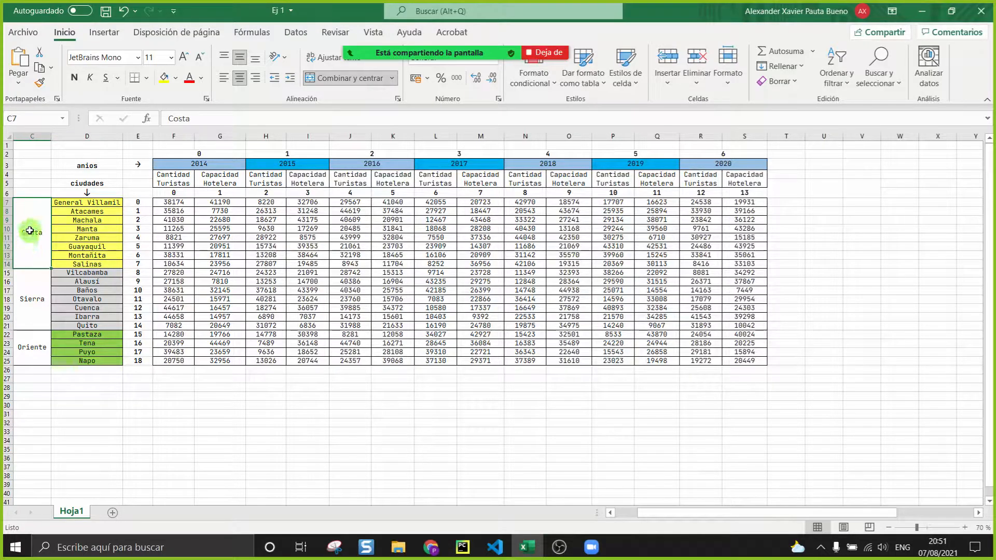
drag(73, 273, 86, 361)
click(28, 273)
click(31, 340)
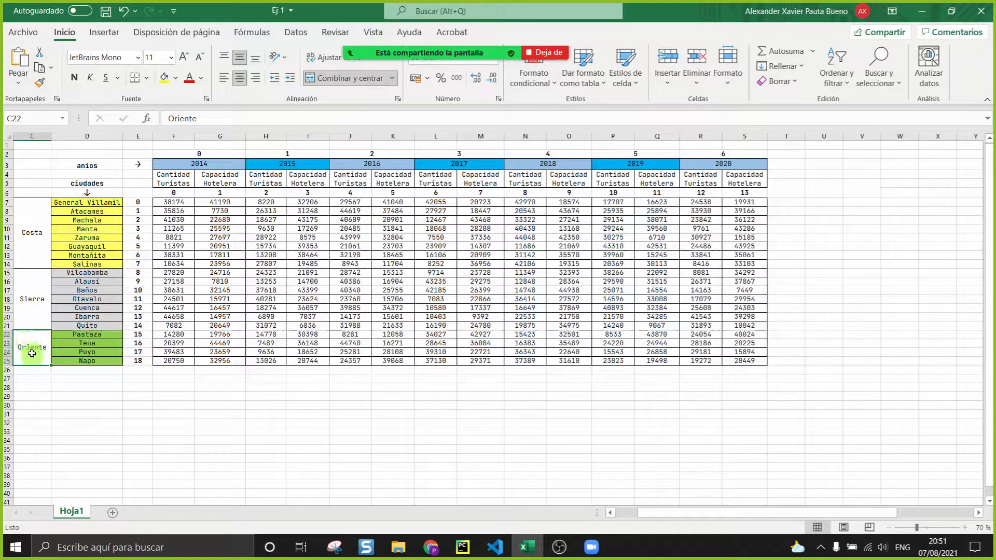
click(186, 413)
Step: Examine how the Cantidad Turistas and Capacidad Hotelera columns are grouped under each year from 2014 to 2020
drag(167, 179, 745, 181)
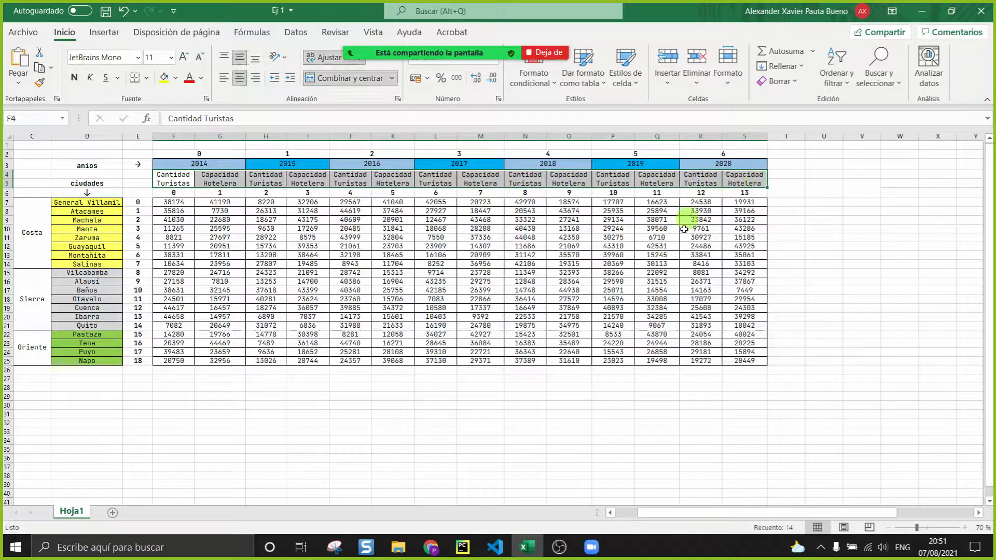
click(314, 448)
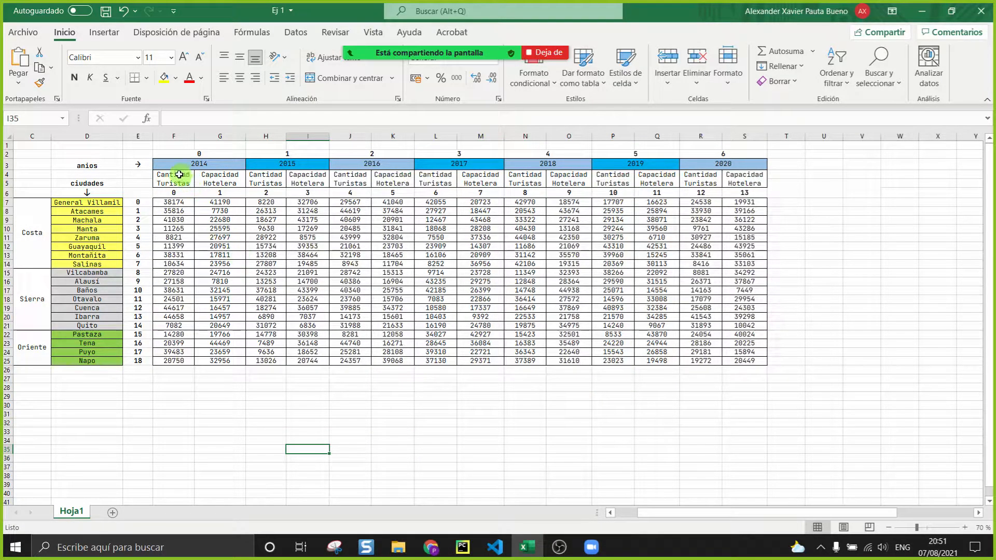
click(179, 175)
click(220, 176)
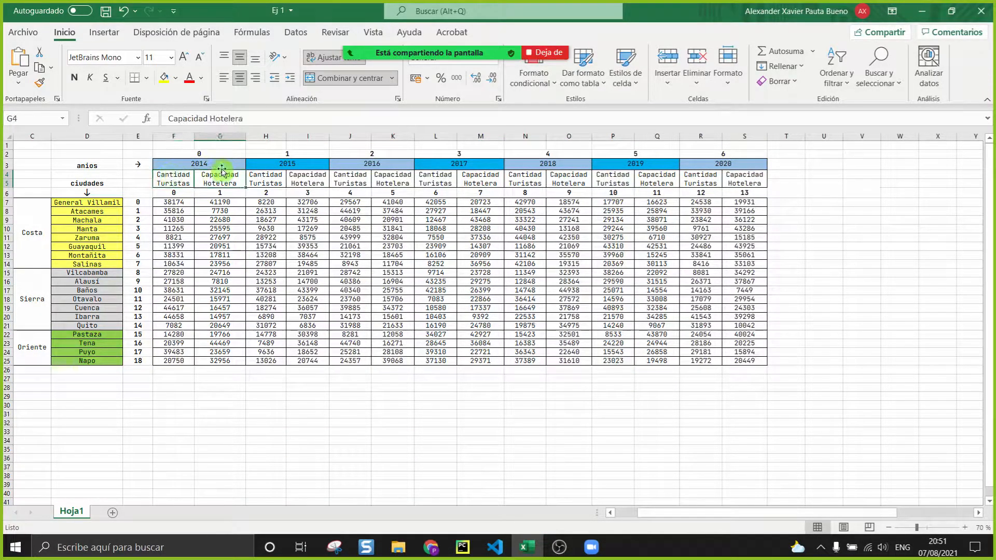
click(201, 166)
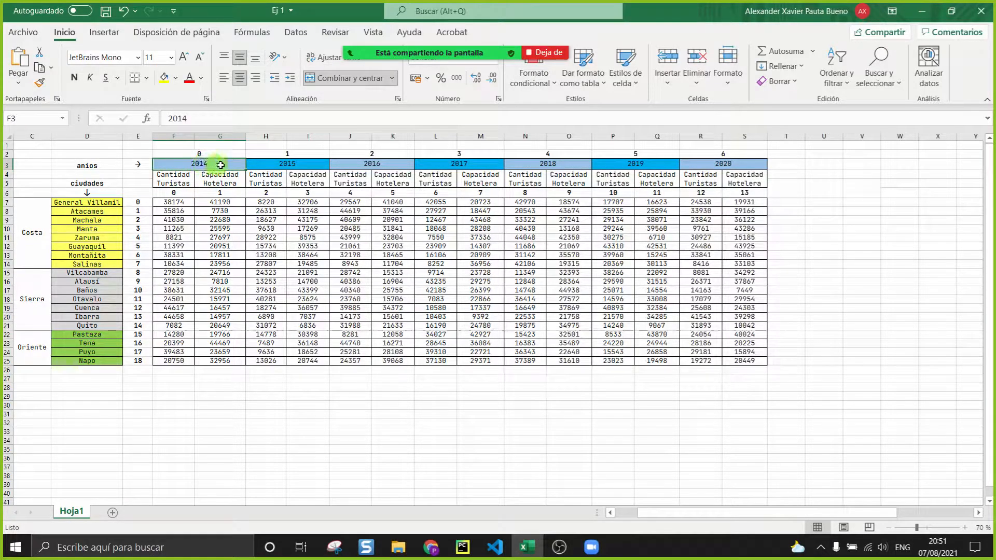
click(262, 174)
click(293, 184)
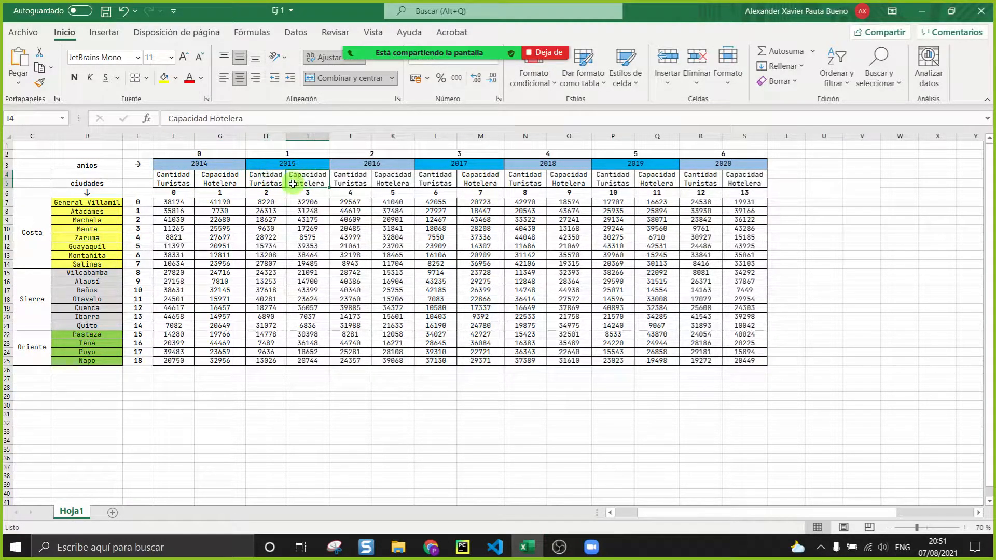
click(298, 162)
drag(351, 177, 752, 169)
click(776, 309)
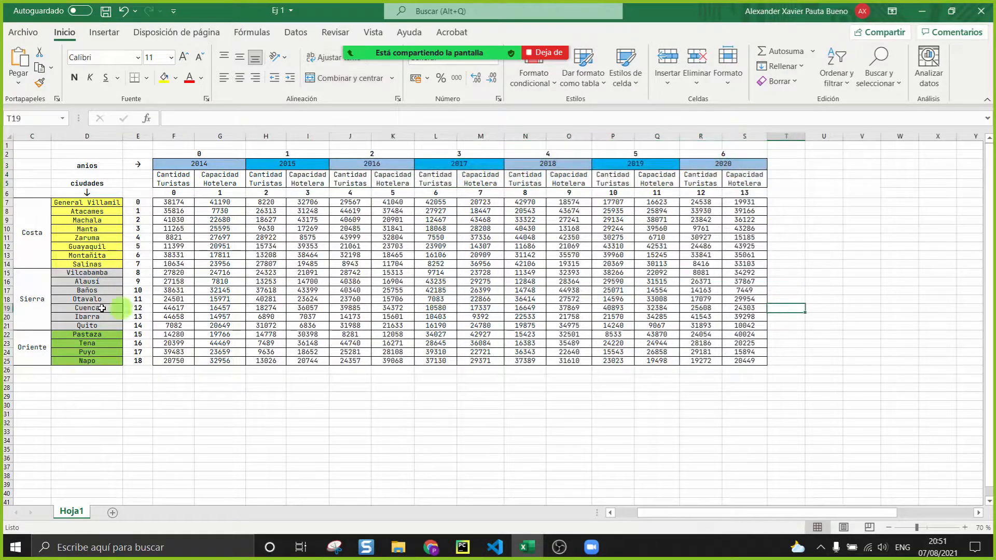
Step: Compare the city rows with the tourist and hotel column headings to review the overall matrix structure
drag(88, 193, 96, 326)
drag(181, 177, 791, 188)
click(933, 237)
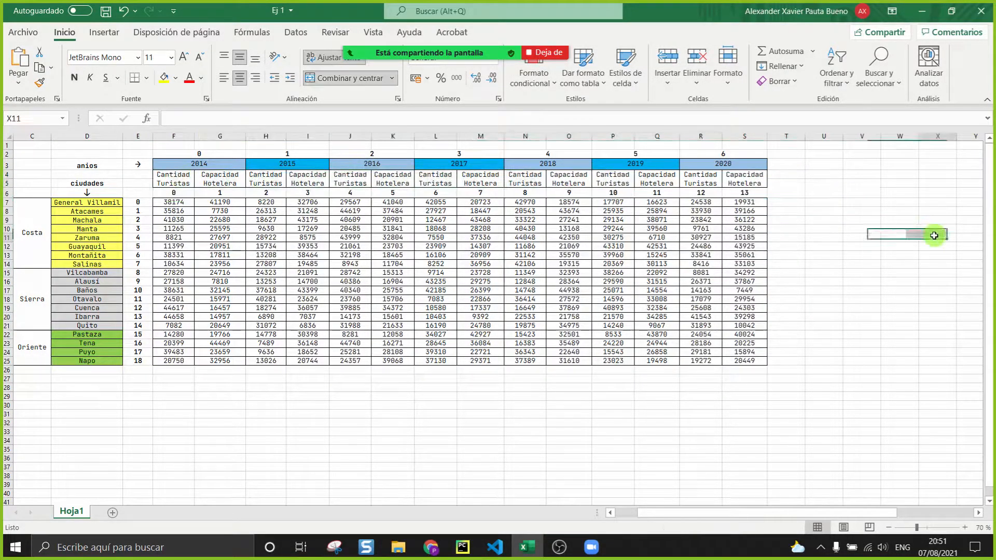
click(825, 371)
click(729, 409)
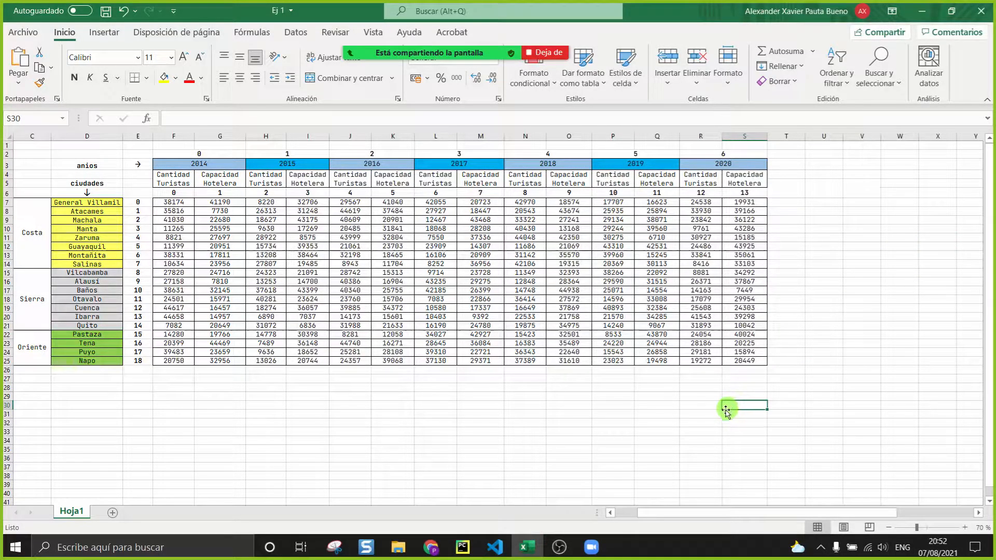
Step: Switch back to PyCharm and write the function header def crearMatriz(nombreArchivo,anios,costa,sierra,oriente): on line 10 of Ej 1.py
click(462, 547)
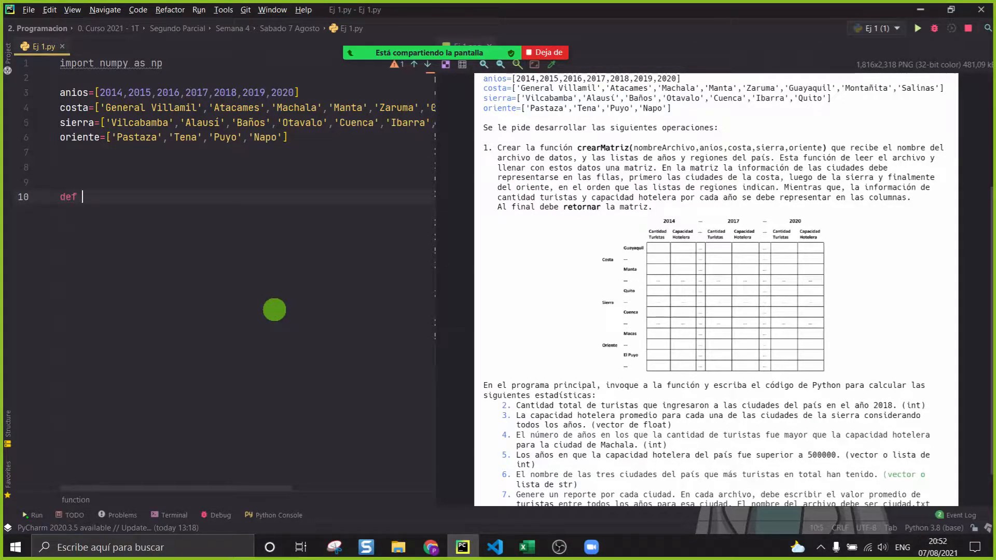
text(arM)
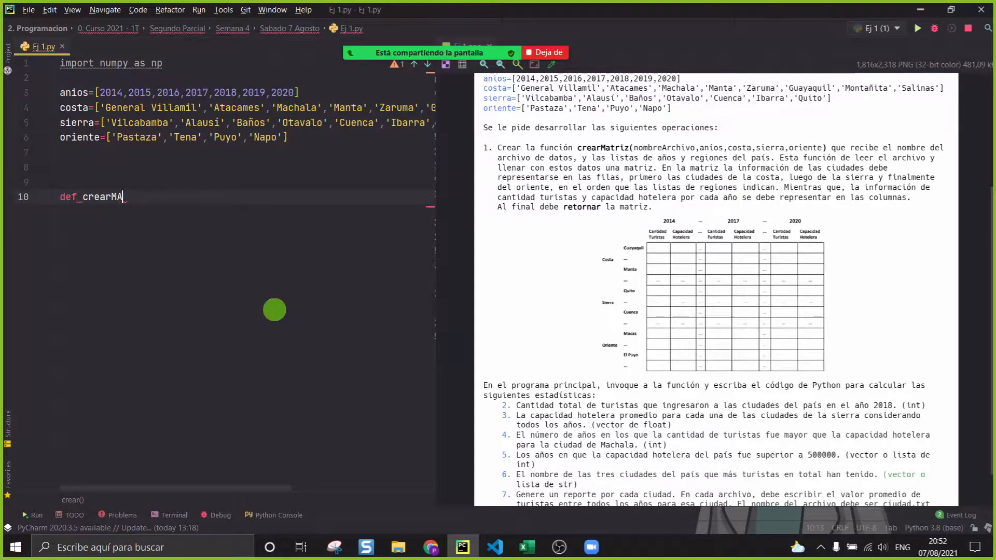
text(atriz():)
key(Return)
key(Left)
text(nombreA)
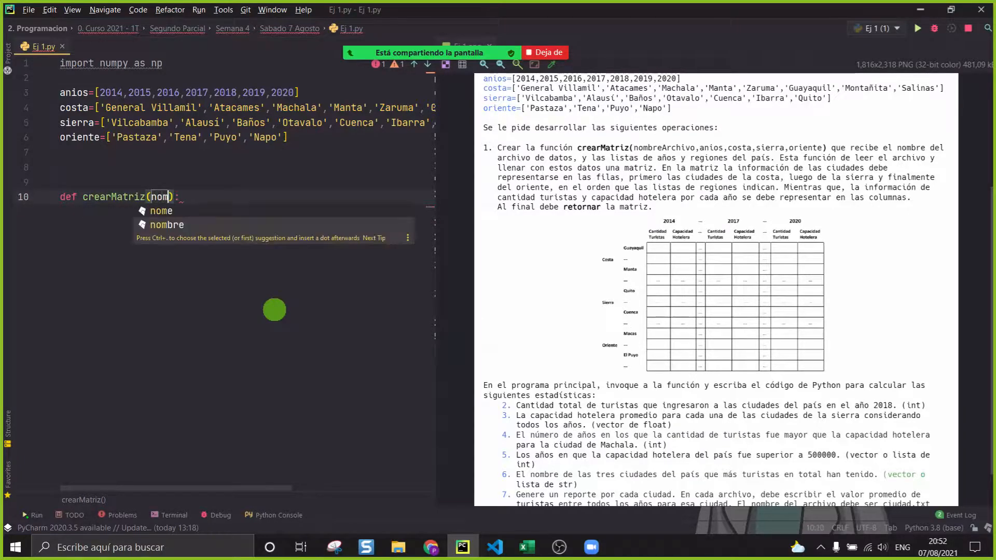
text(rchivo,)
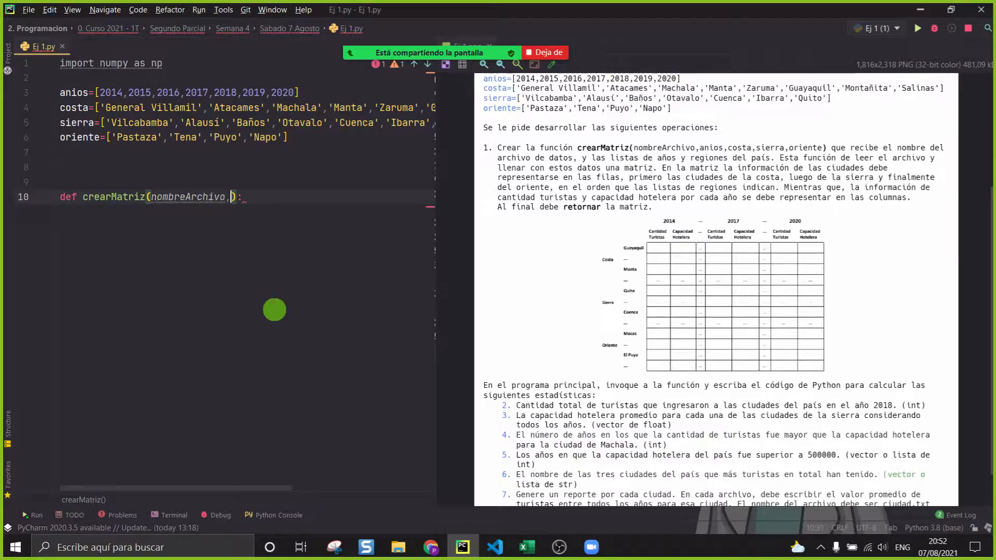
text(a i)
key(BackSpace)
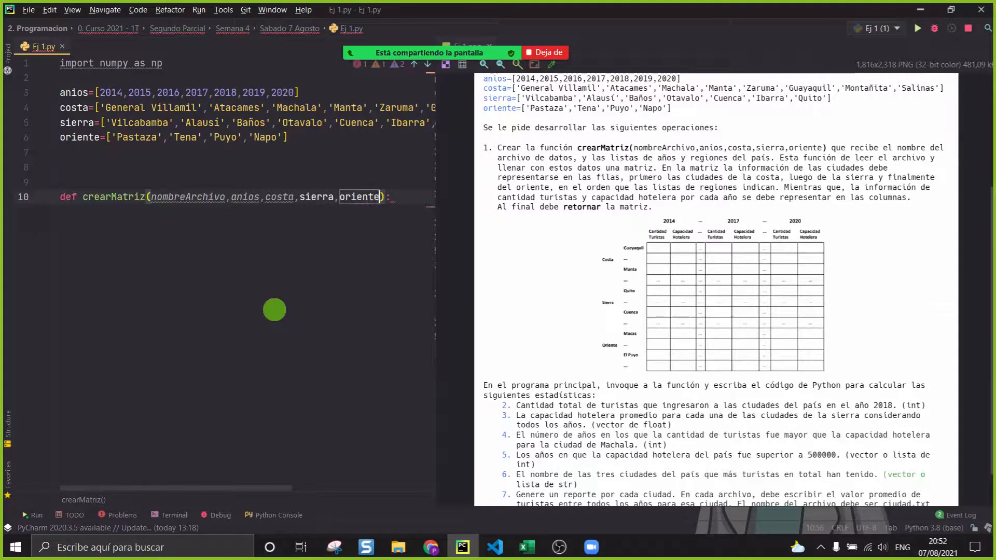
key(Return)
Step: Shrink the code text slightly and reread the exercise statement from the file description to the crearMatriz task
scroll(814, 338, down, 1)
scroll(811, 327, up, 2)
scroll(810, 325, up, 1)
scroll(305, 235, down, 2)
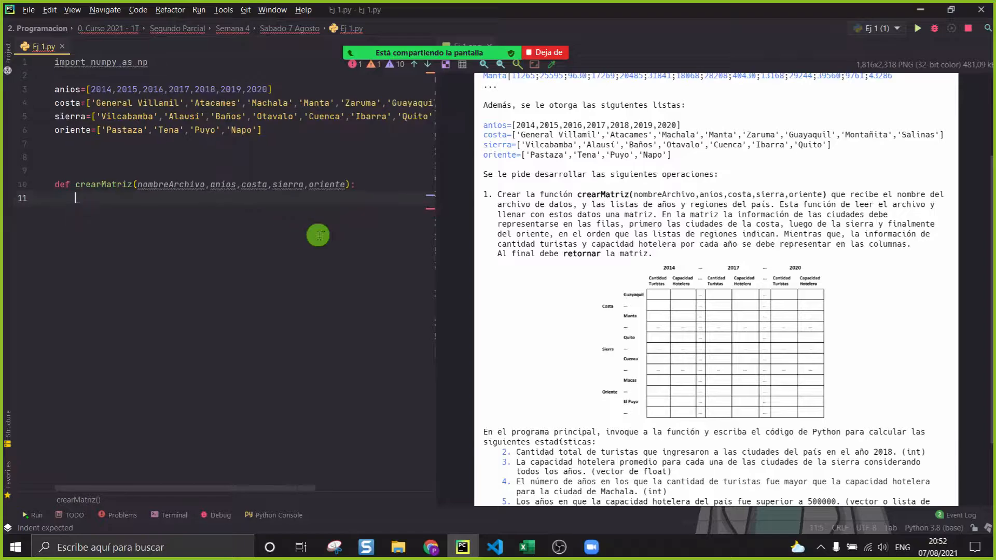
scroll(570, 249, up, 3)
scroll(545, 207, down, 1)
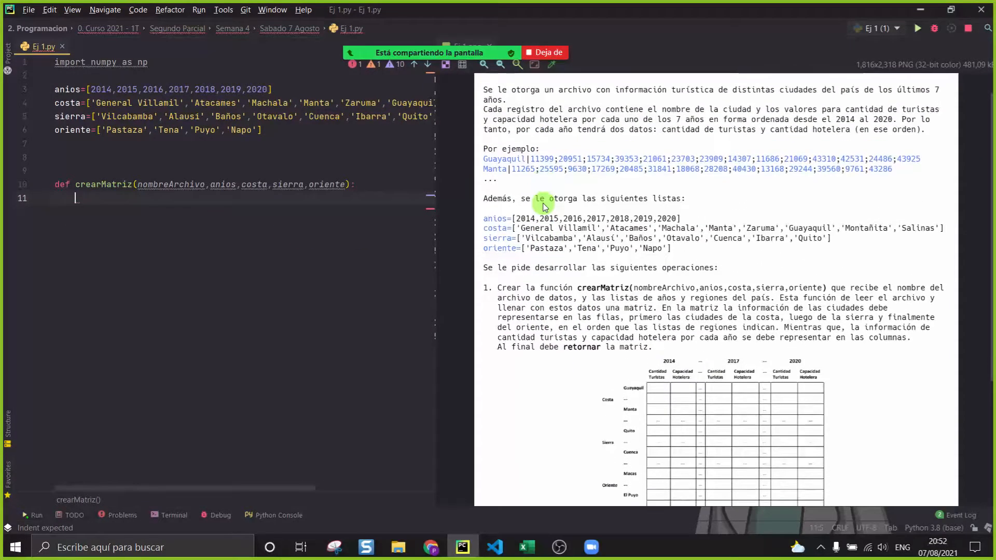
Step: Widen the code pane slightly and open the Zoom meeting chat, placing it below the code
drag(435, 139, 449, 138)
click(428, 173)
click(423, 187)
mouse_move(451, 53)
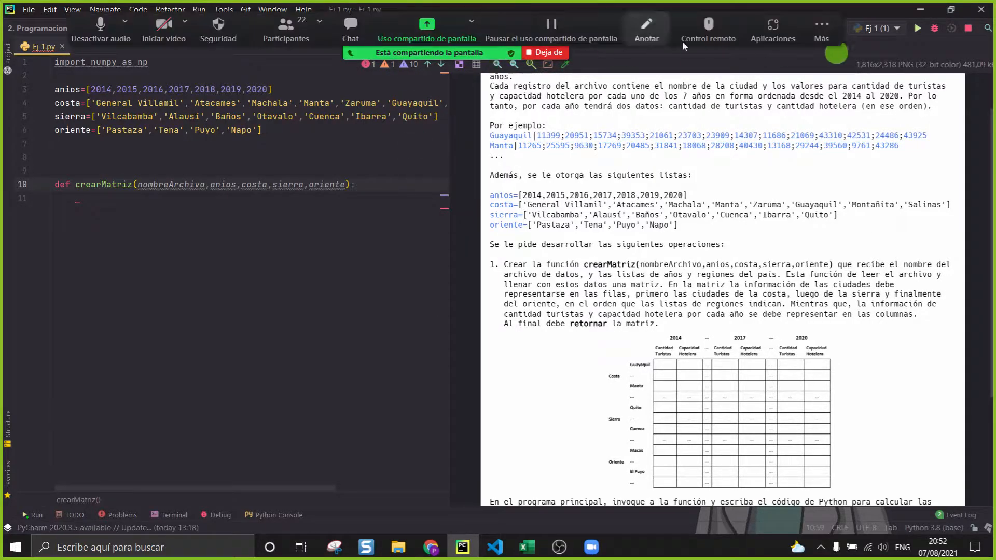
click(350, 30)
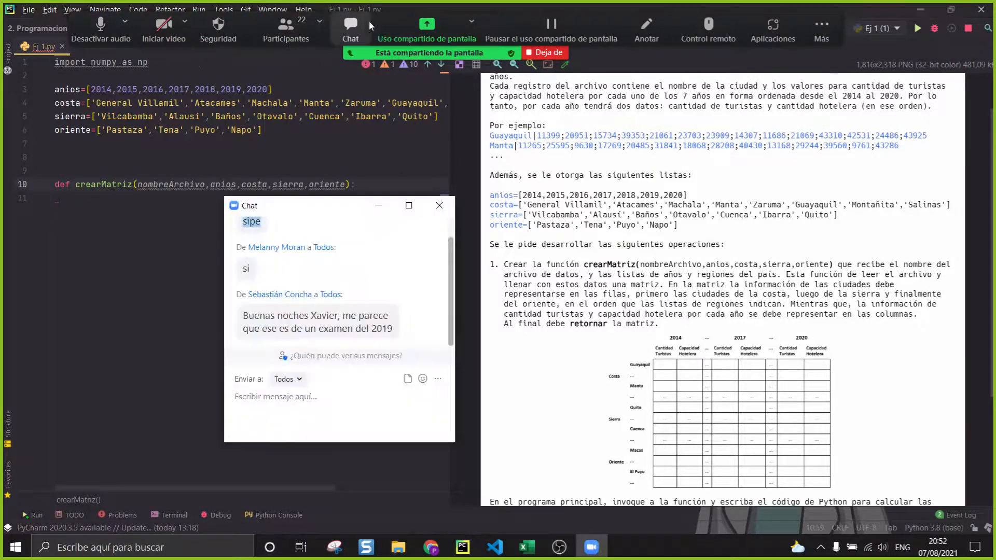
drag(285, 206, 262, 354)
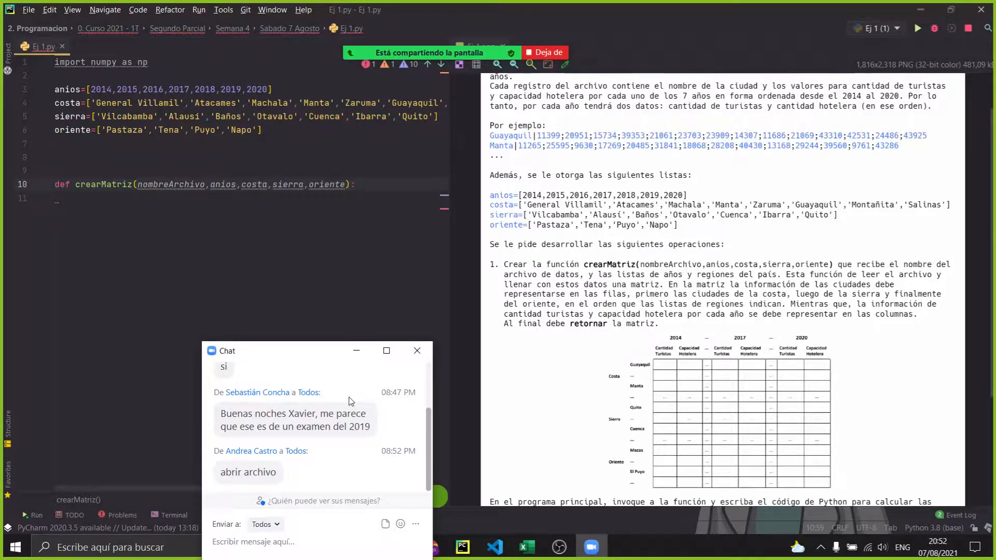
Step: Start an empty body line under the crearMatriz header and open informacionTuristica.csv from the Sabado 7 Agosto folder
click(380, 182)
key(Return)
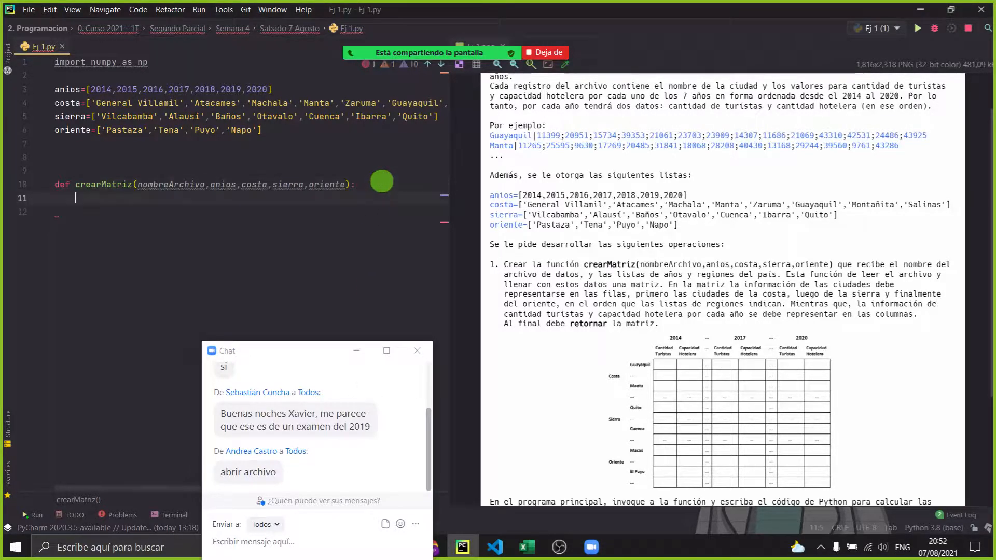
click(7, 52)
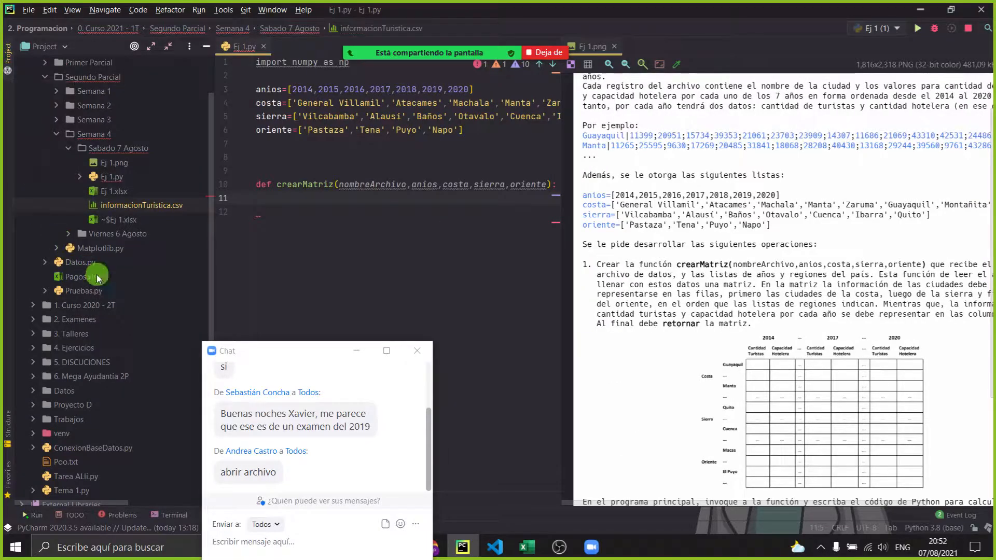
double_click(125, 206)
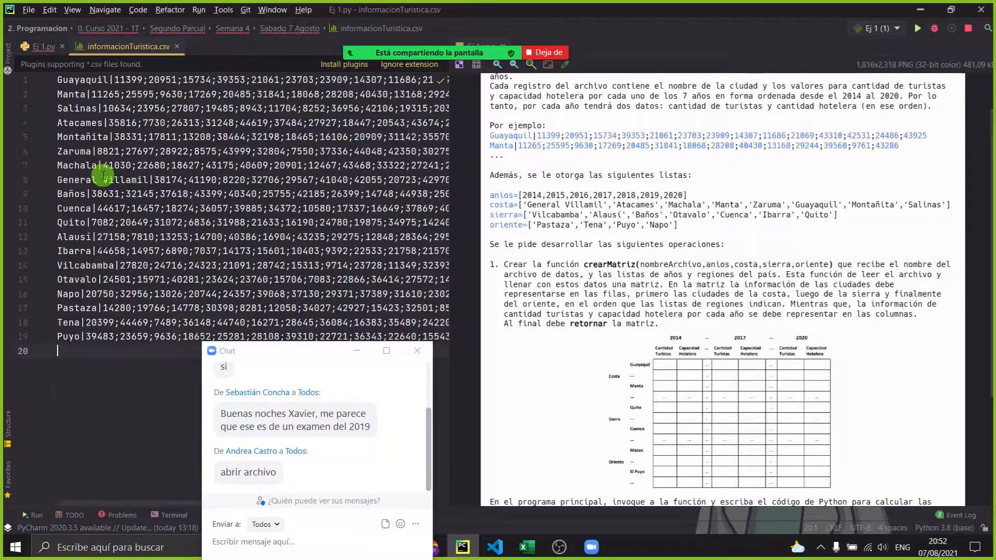
Step: Examine the city rows in informacionTuristica.csv, especially accented names such as Baños, and close the file to return to Ej 1.py
drag(96, 338, 56, 165)
click(82, 194)
click(106, 203)
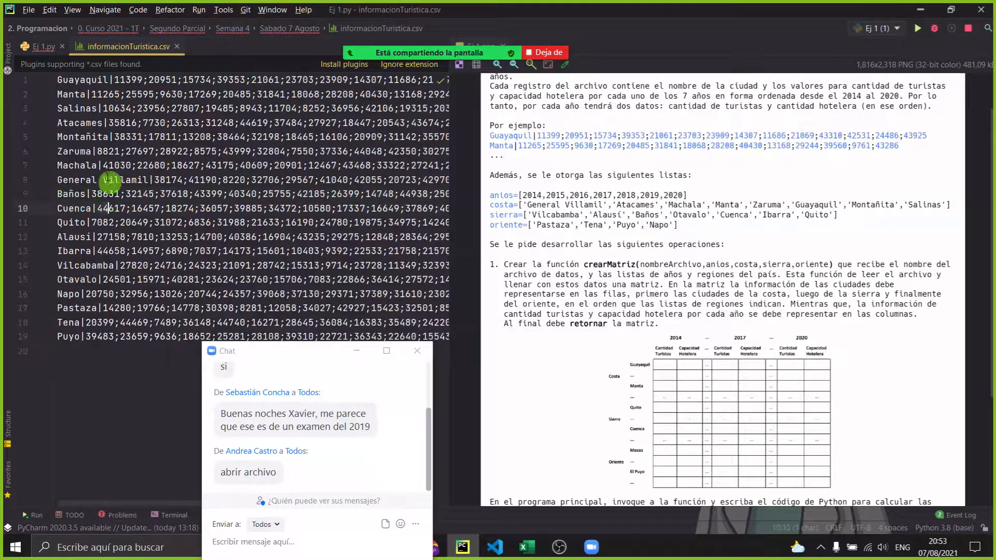
click(70, 197)
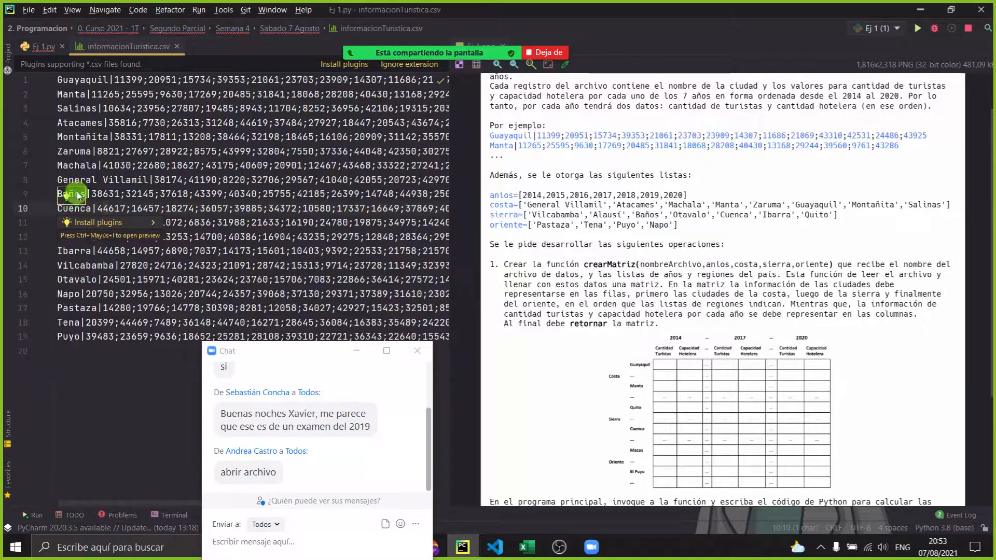
click(149, 151)
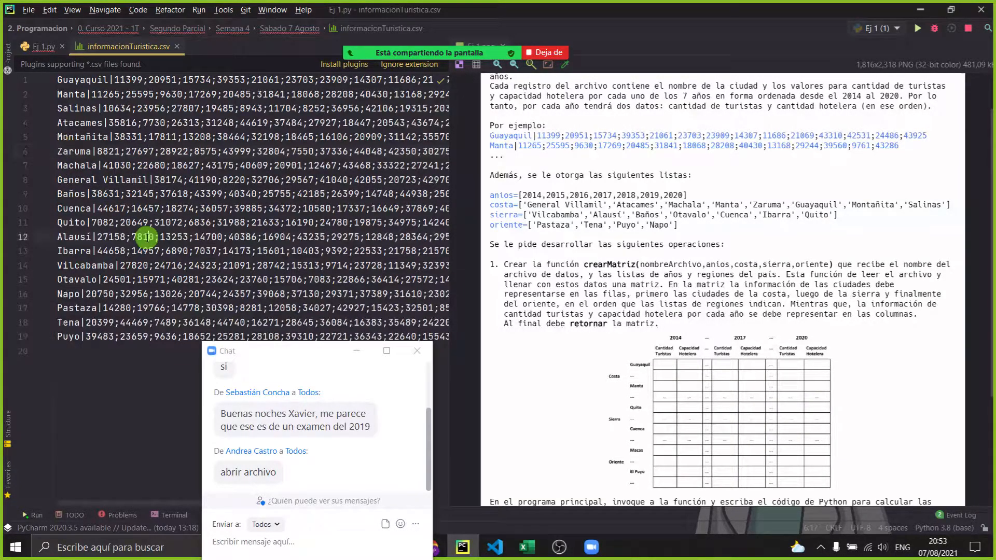
click(43, 46)
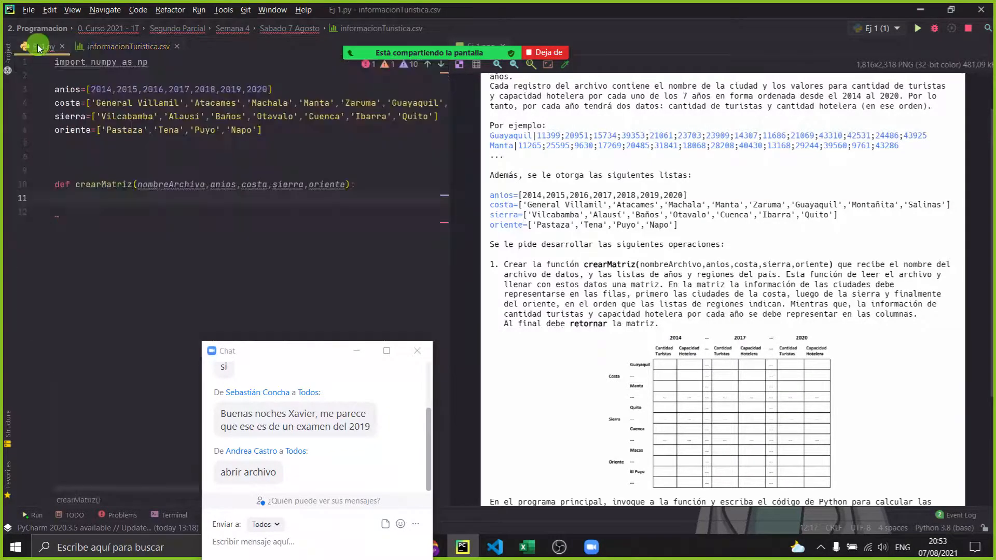
click(171, 47)
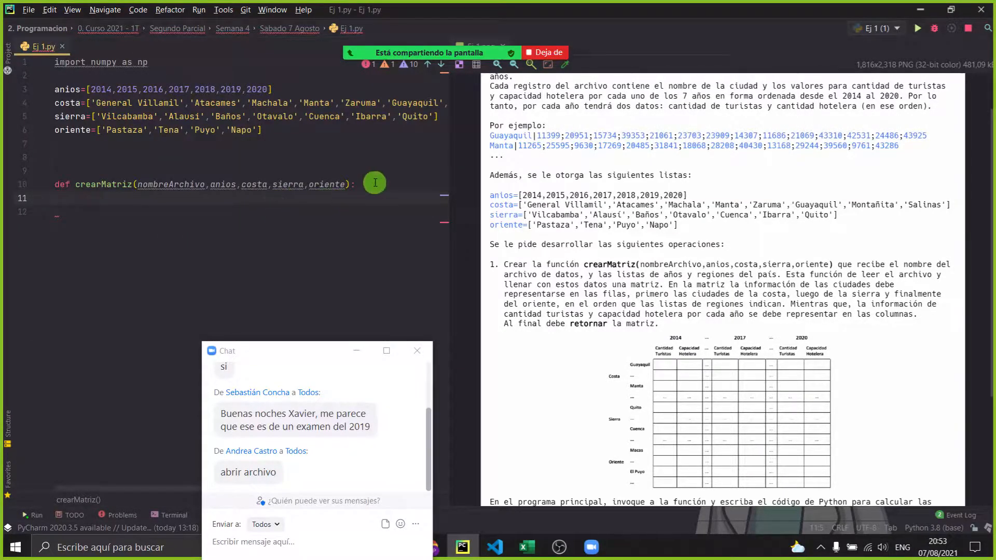
Step: Write file= open(nombreArchivo,'r') as the first statement in the body of crearMatriz
key(Tab)
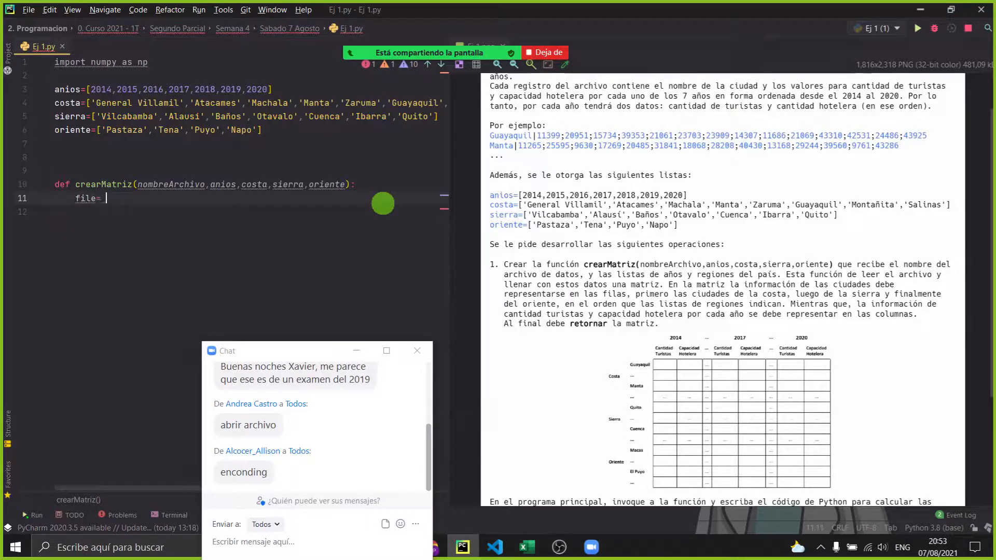
text(file= open(nom)
key(Return)
text(,)
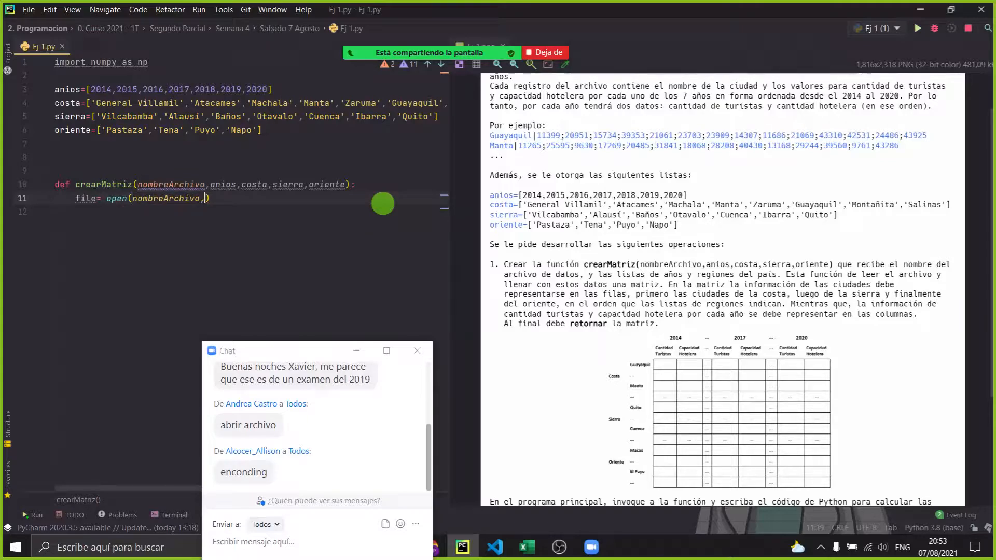
text('r')
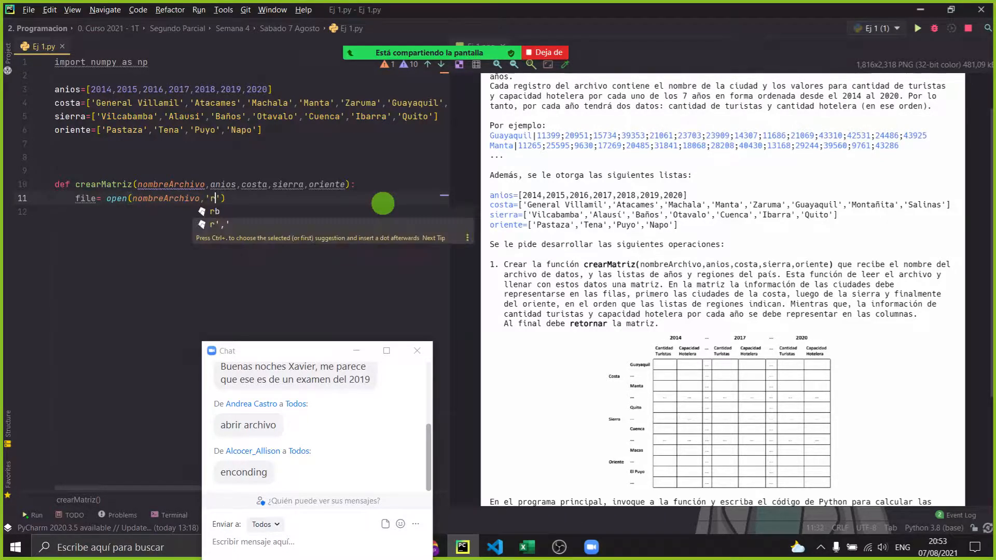
Step: Add the argument encoding='utf-8' to the open call on line 11
text(,encoding=)
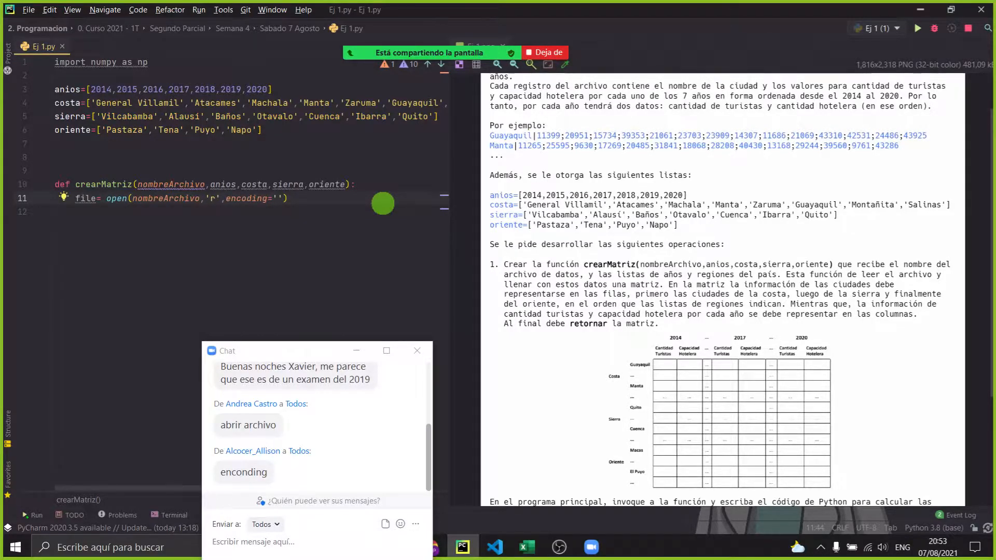
text('utf-800)
key(Return)
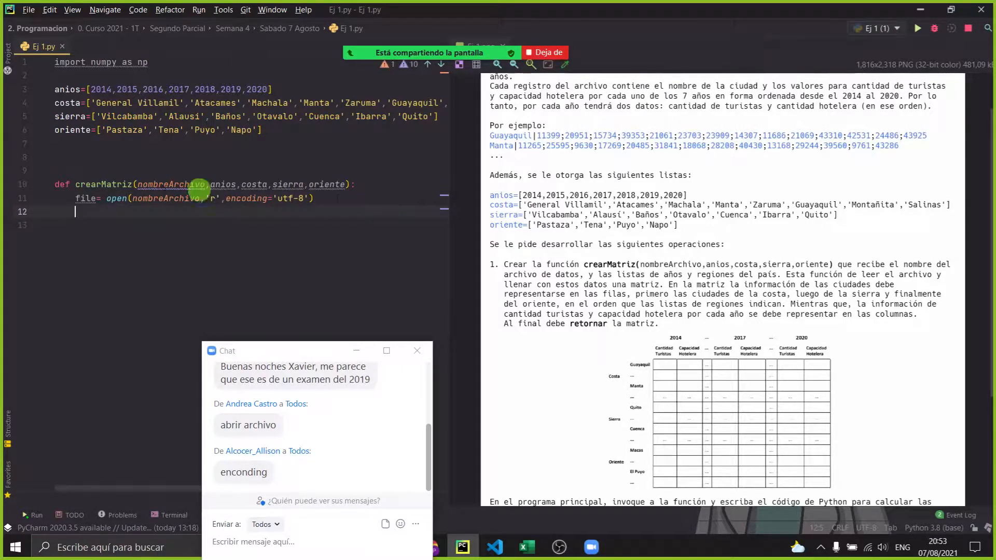
Step: Review the encoding argument against the Baños row in informacionTuristica.csv, closing the data file when done
drag(309, 199, 226, 199)
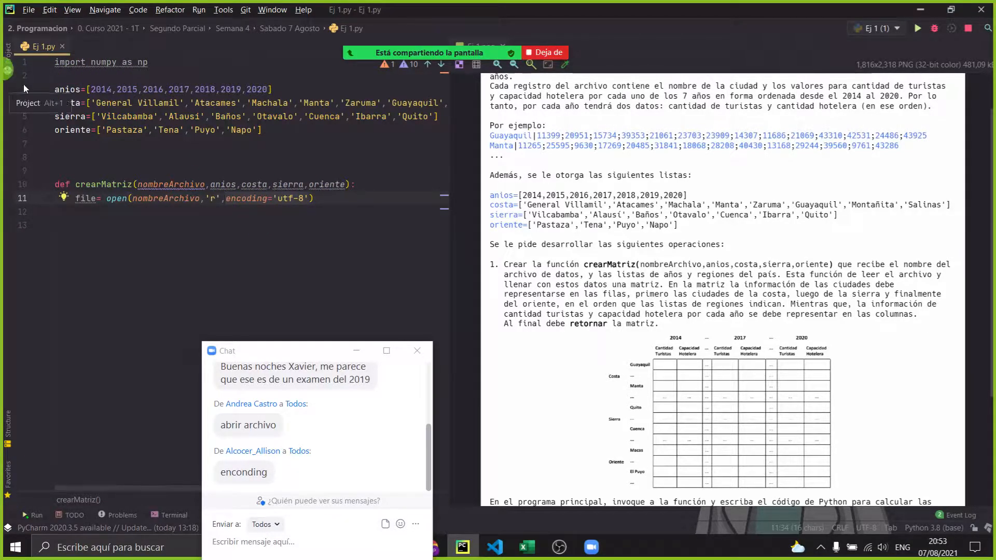
drag(340, 225, 7, 64)
click(211, 221)
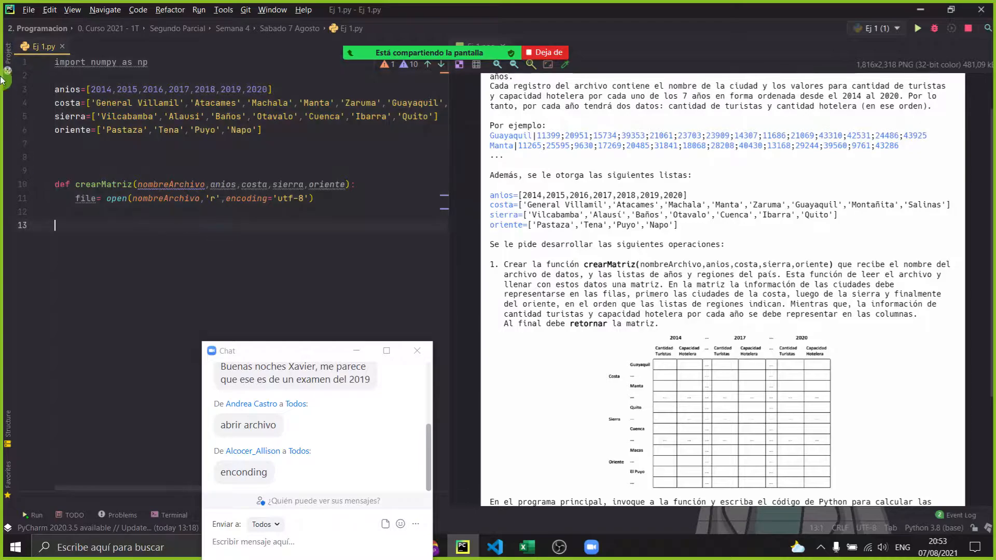
click(8, 56)
double_click(120, 208)
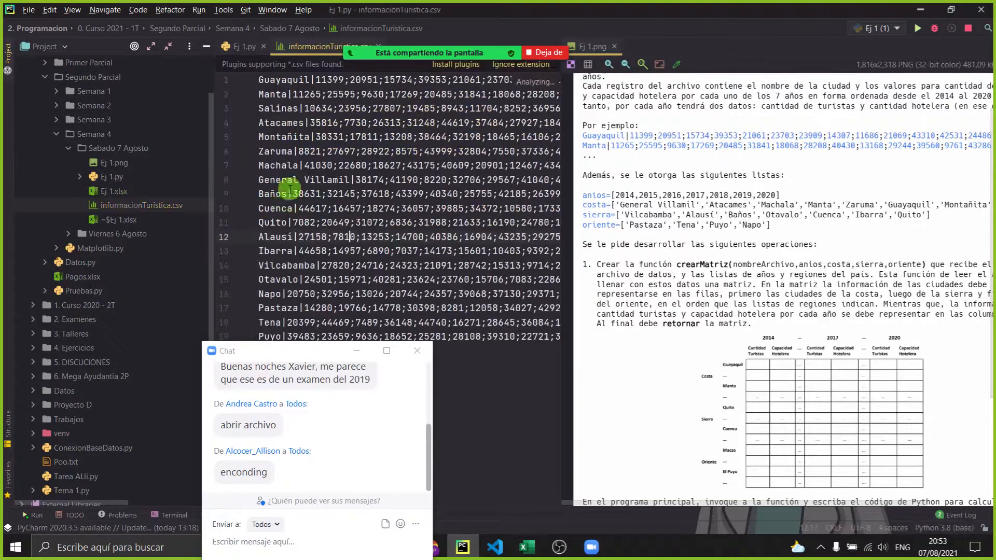
click(273, 193)
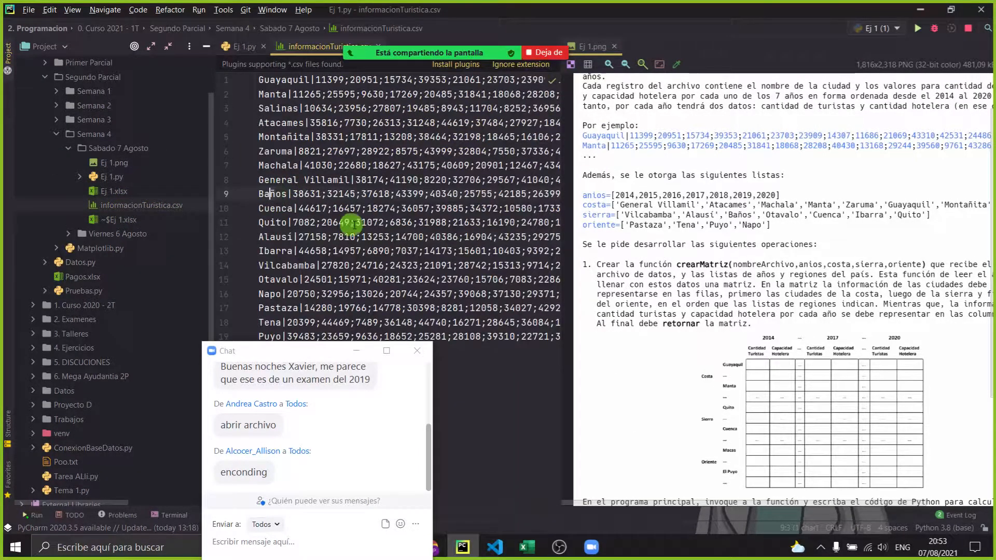
click(205, 47)
click(175, 46)
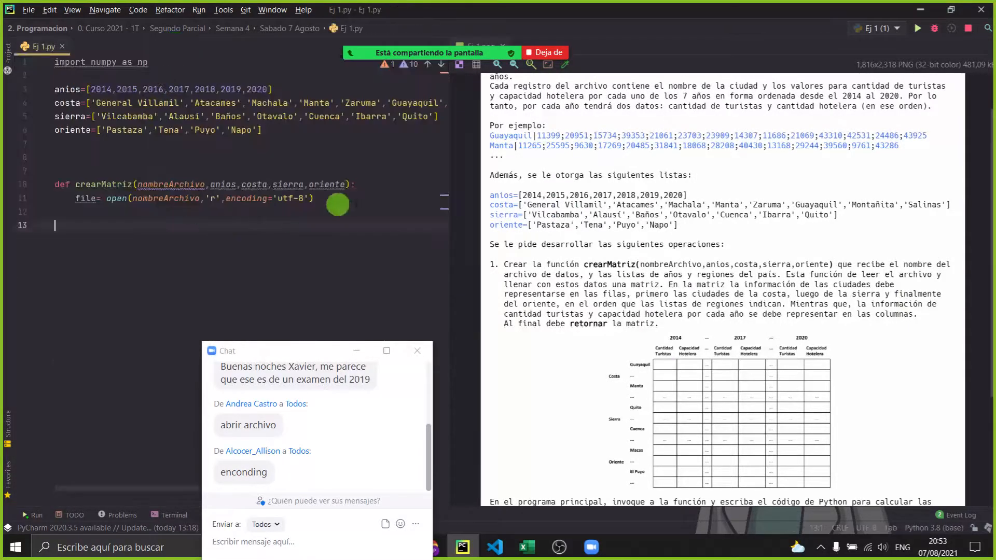
Step: Remove the encoding='utf-8' argument from the open call
drag(310, 198, 223, 198)
key(BackSpace)
click(316, 198)
Step: Write the loop for linea in file: with print(linea) as its body, directly below the open call
key(Return)
key(Return)
text(for llinea)
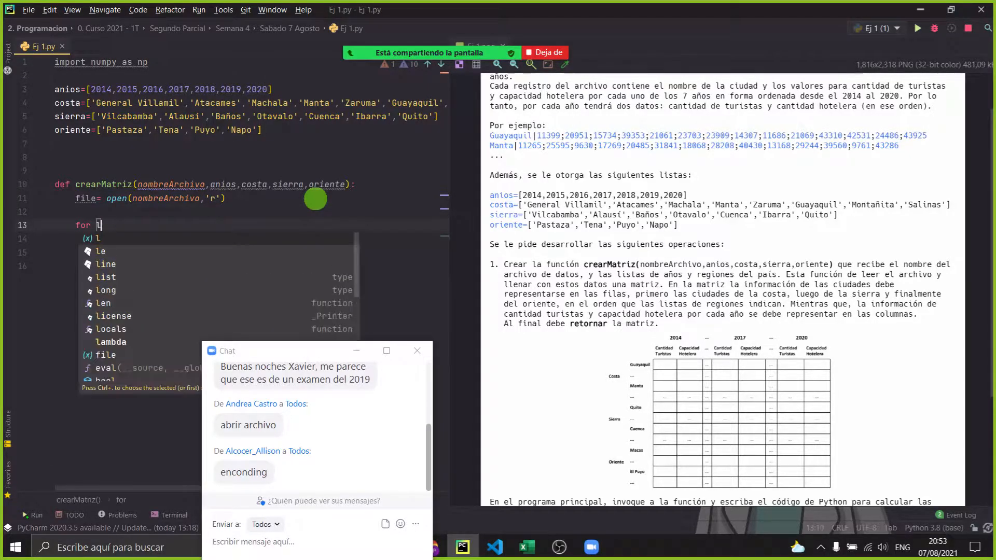
key(BackSpace)
key(BackSpace)
key(BackSpace)
key(BackSpace)
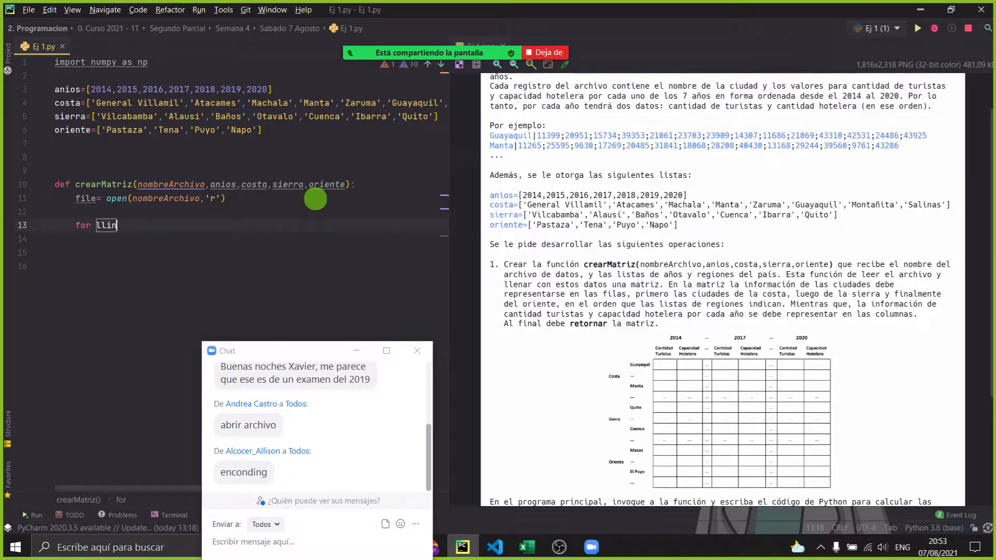
text(inea in f)
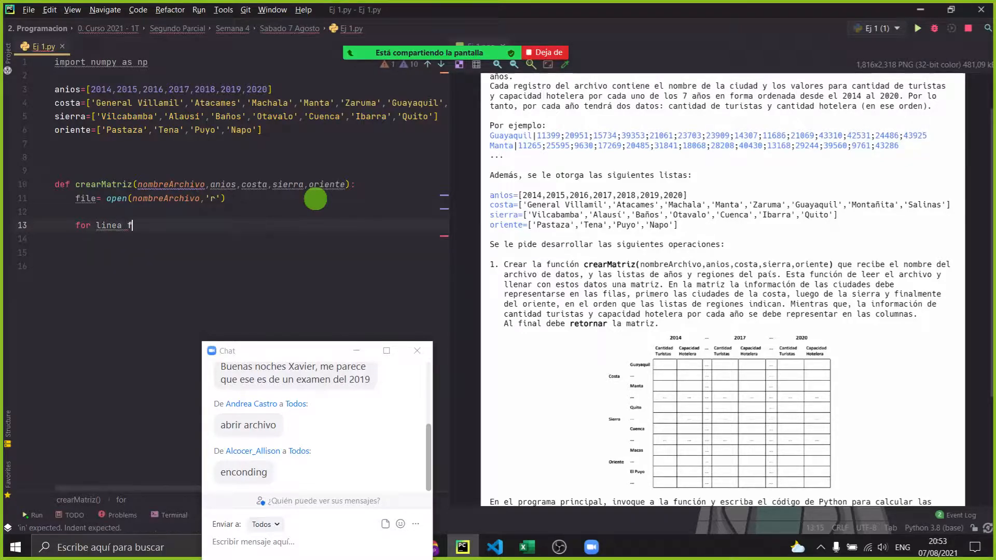
text(ile:)
key(Return)
text(print(lin)
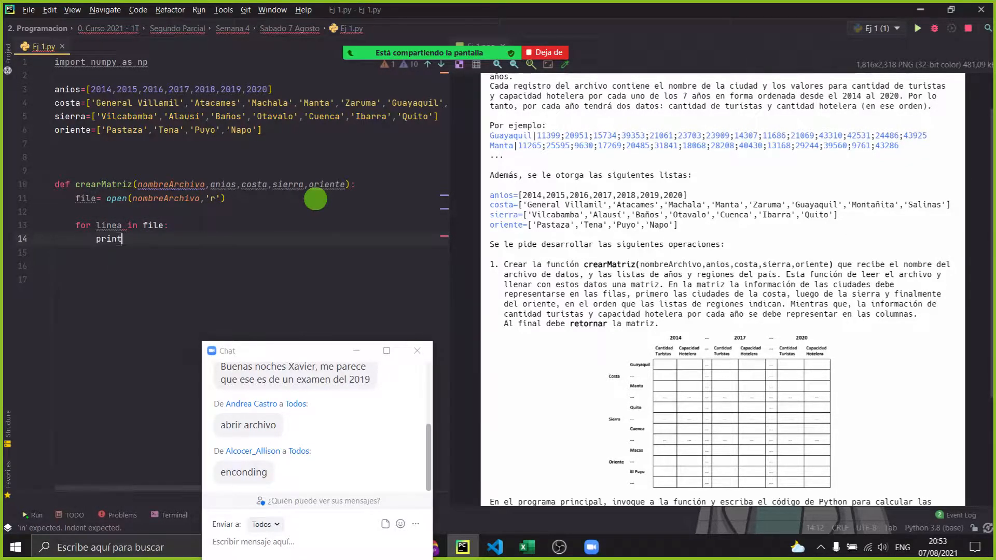
key(Up)
key(Up)
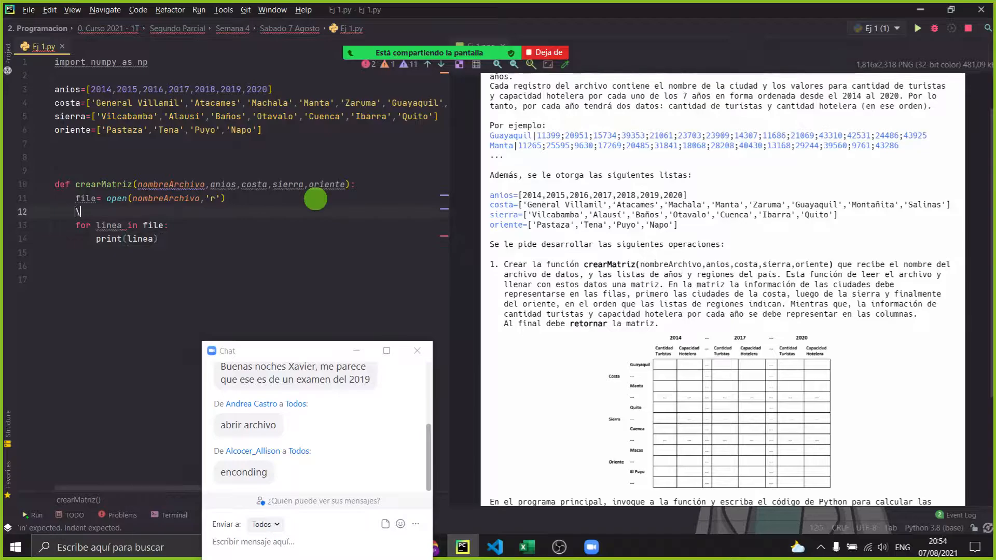
key(BackSpace)
Step: Call crearMatriz('informacionTuristica',anios,costa,sierra,oriente) on line 17, below the function
right_click(317, 197)
click(115, 323)
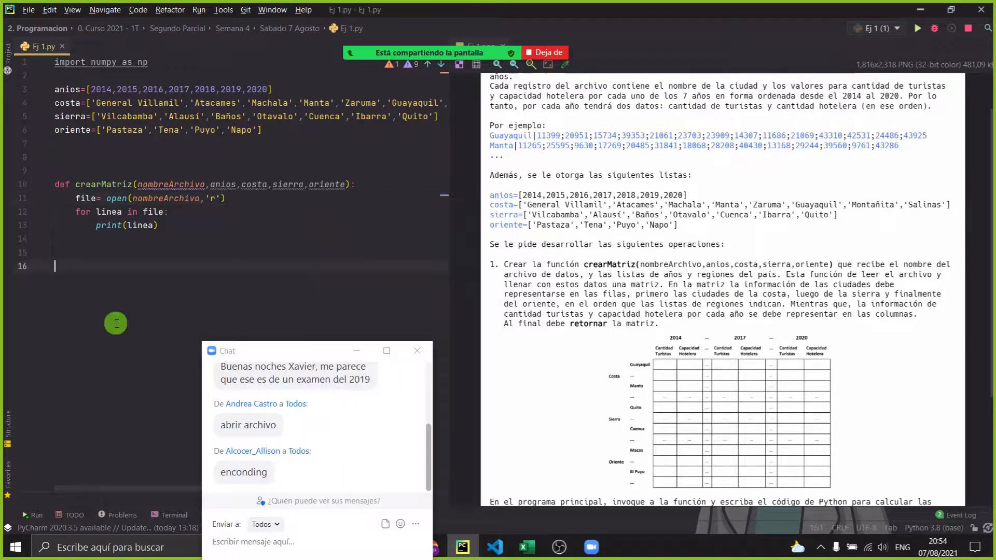
key(Return)
text(cre)
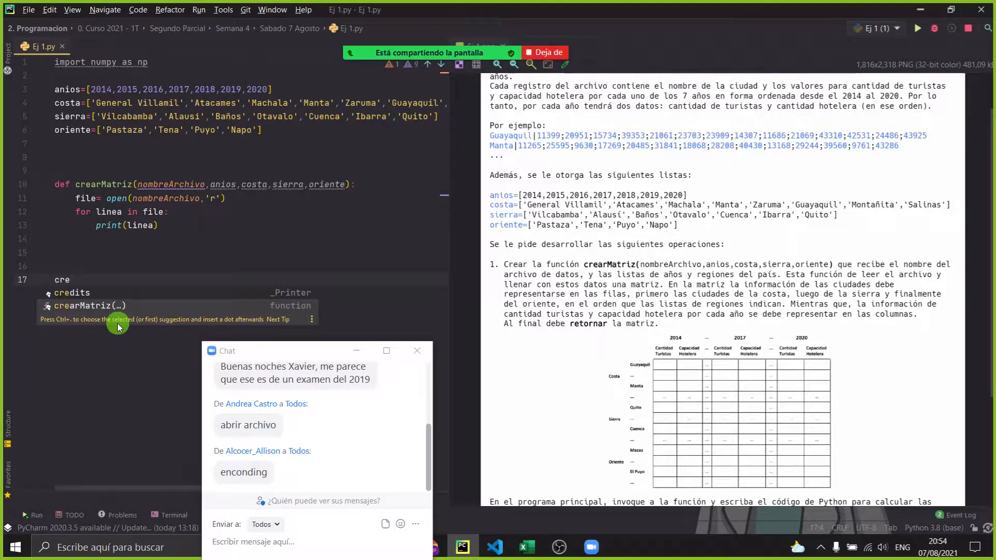
key(Return)
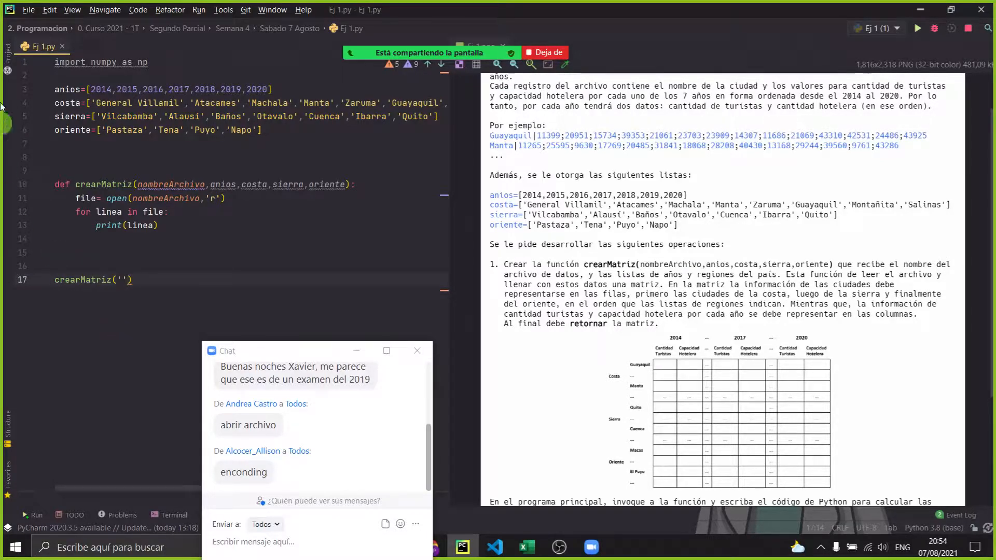
click(6, 52)
text(i)
click(414, 265)
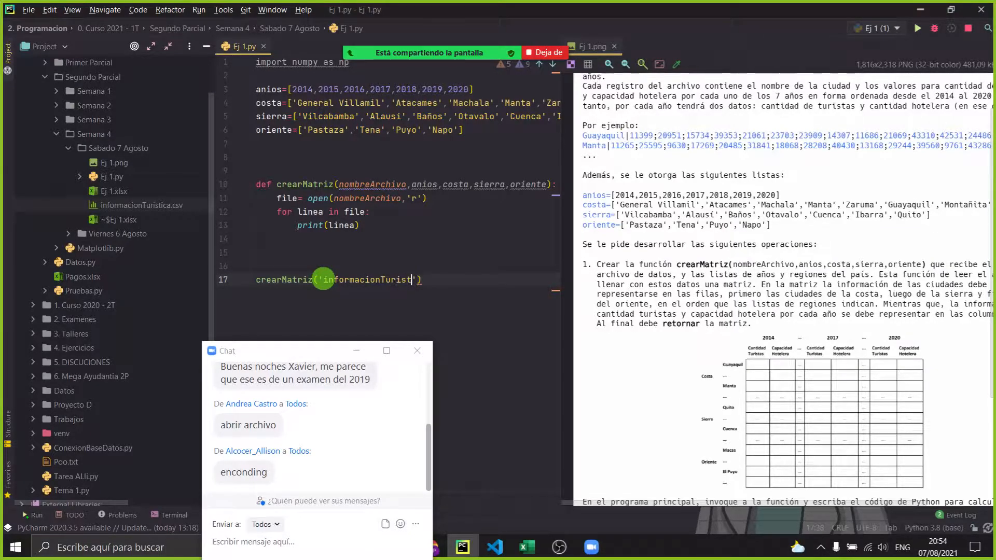
text(,anios,costa,s)
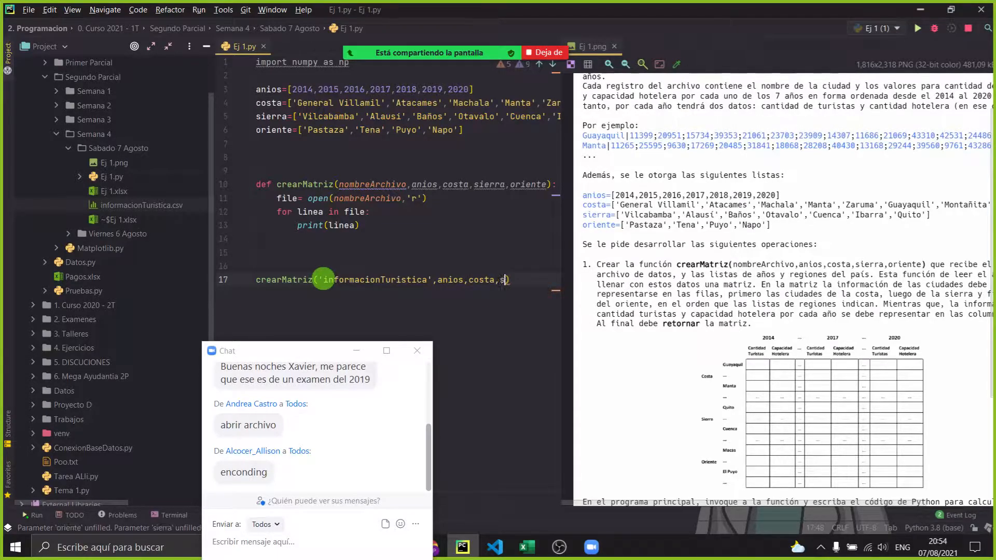
text(oriente)
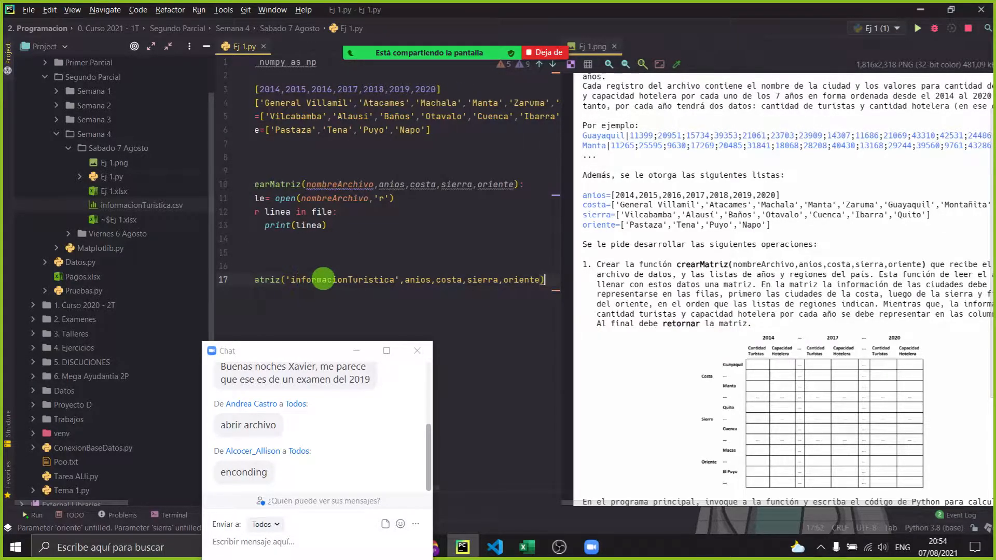
Step: Run Ej 1.py and inspect the console output with the meeting chat and project tree hidden
right_click(379, 269)
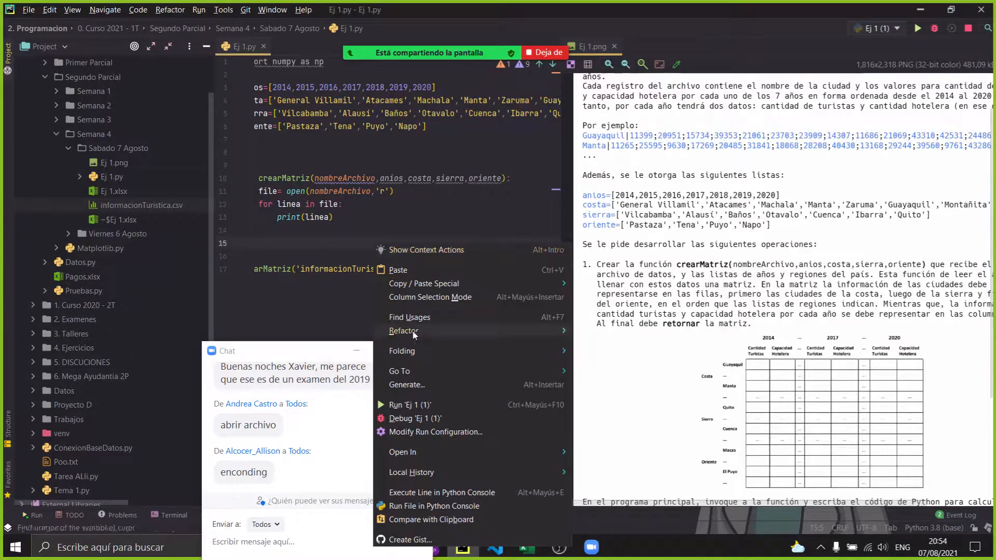
click(409, 384)
click(358, 354)
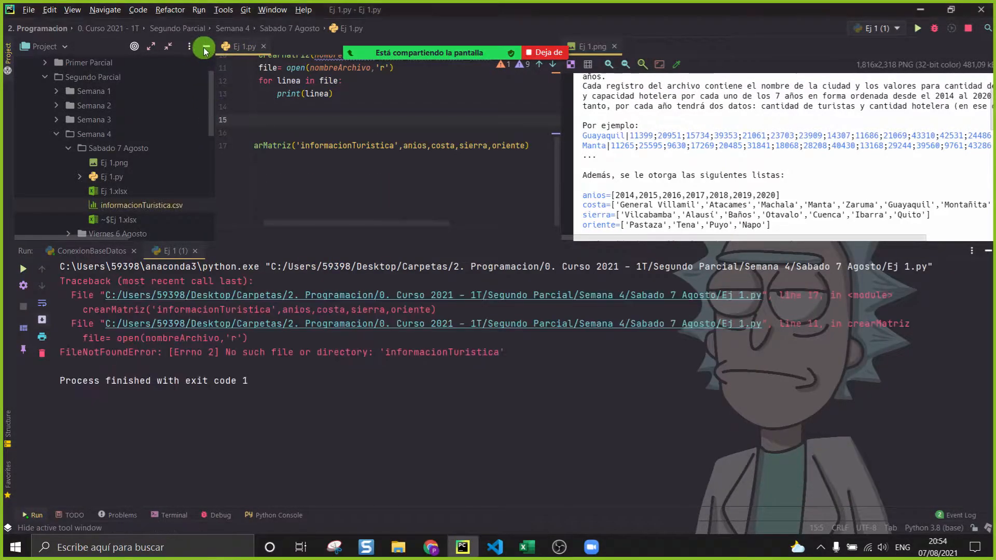
click(206, 47)
click(305, 352)
drag(532, 353, 202, 360)
click(375, 409)
Step: Append the extension .csv to the file name 'informacionTuristica' in the crearMatriz call on line 17
scroll(162, 167, up, 1)
click(114, 193)
click(193, 184)
text(.csv)
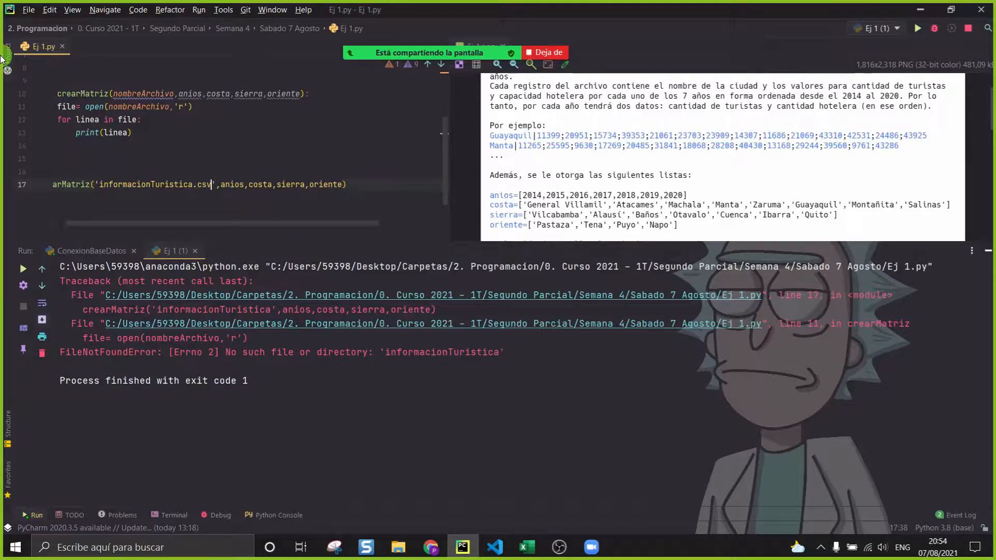
Step: Run Ej 1.py with the corrected file name informacionTuristica.csv
click(3, 56)
click(201, 48)
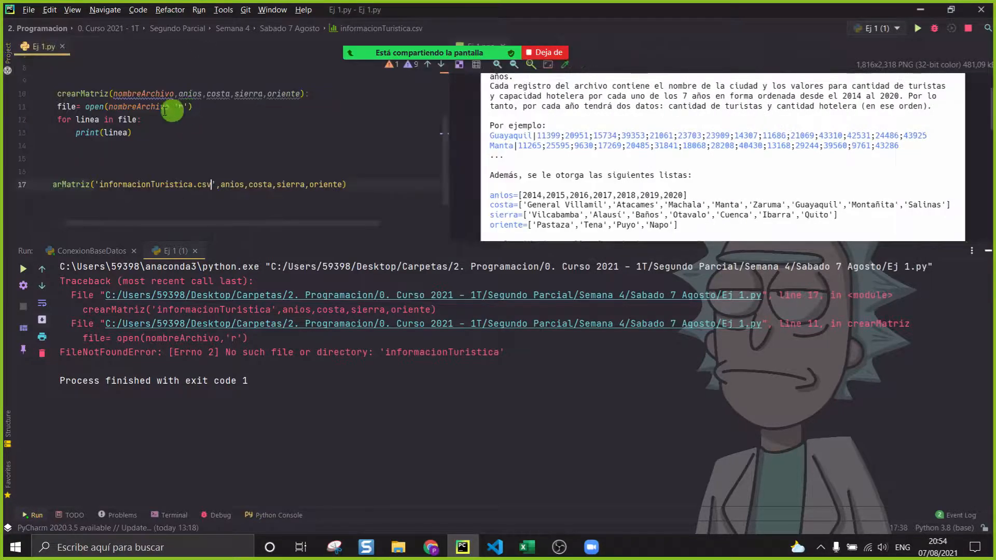
right_click(180, 110)
click(218, 289)
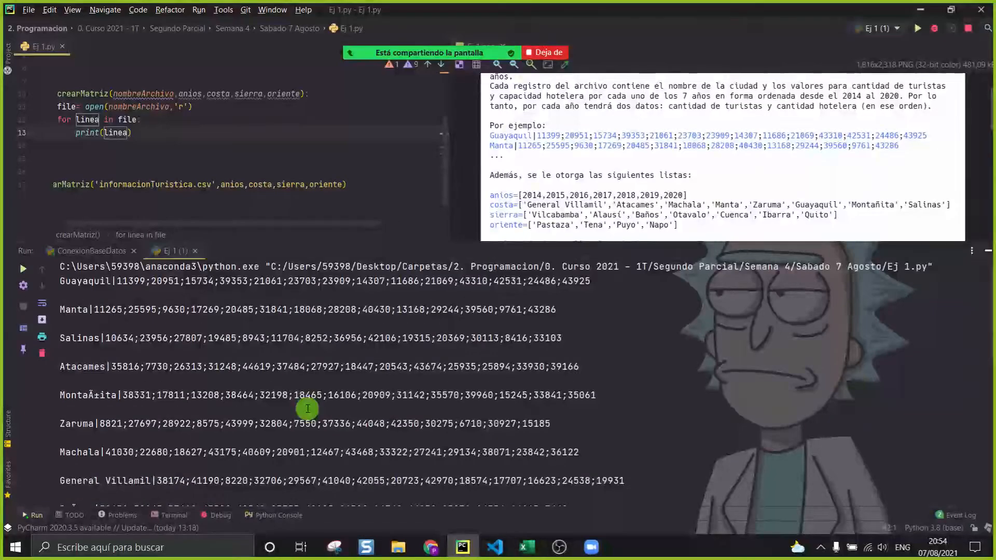
Step: Examine the printed lines in the console, checking the special characters in city names such as Baños
scroll(307, 409, down, 10)
drag(638, 456, 103, 282)
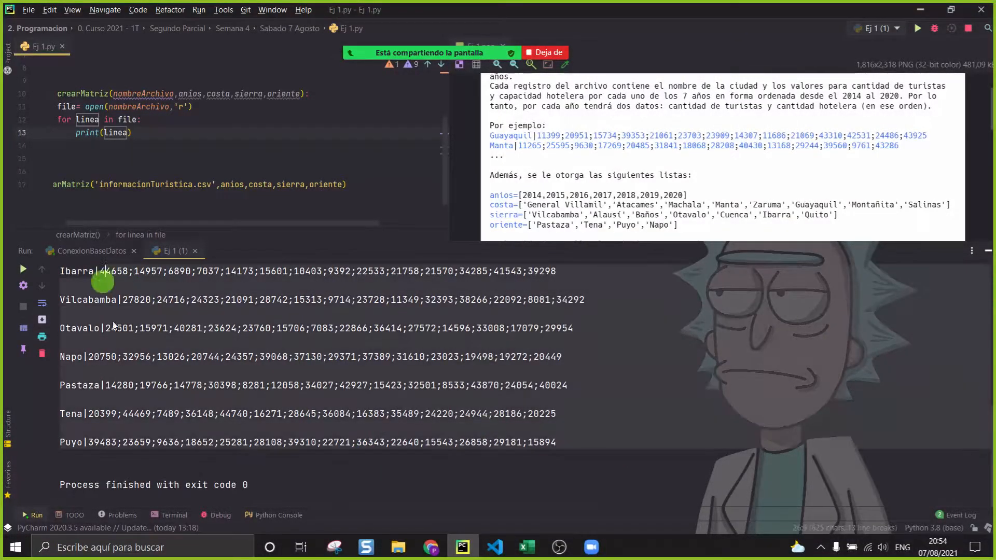
scroll(105, 283, up, 2)
click(182, 395)
scroll(182, 396, up, 5)
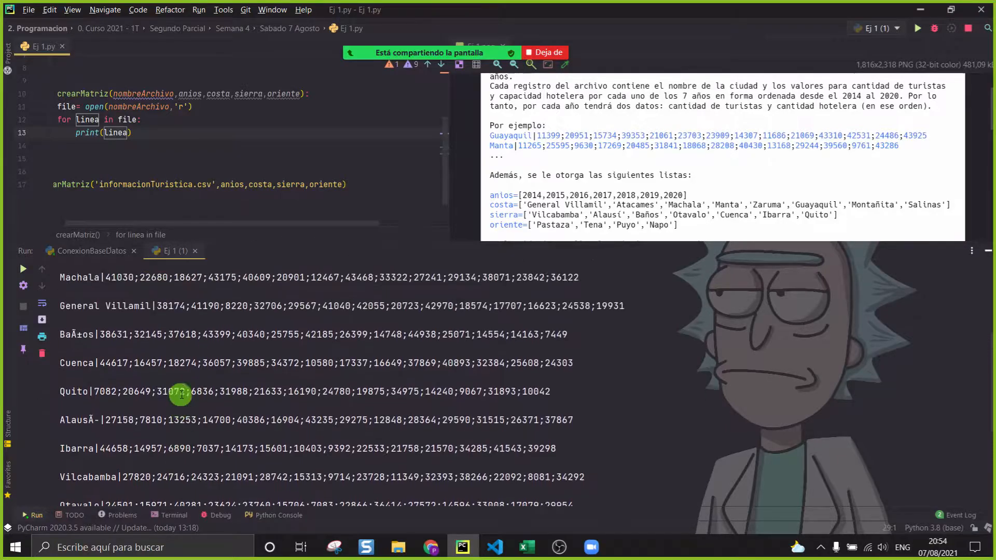
scroll(181, 395, down, 5)
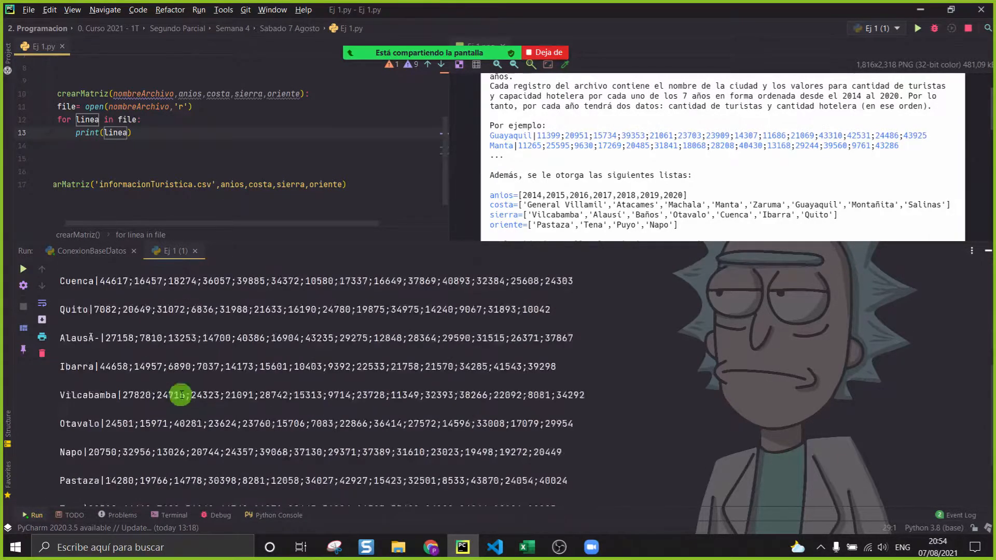
scroll(179, 395, up, 3)
drag(93, 338, 55, 341)
click(70, 336)
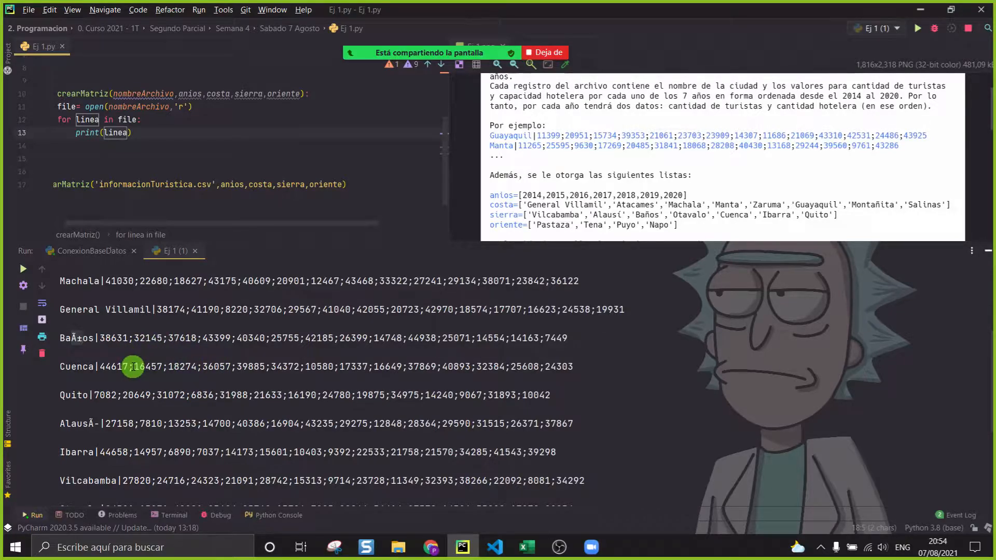
Step: Add the argument encoding='utf-8' to the open call on line 11
click(189, 107)
right_click(244, 121)
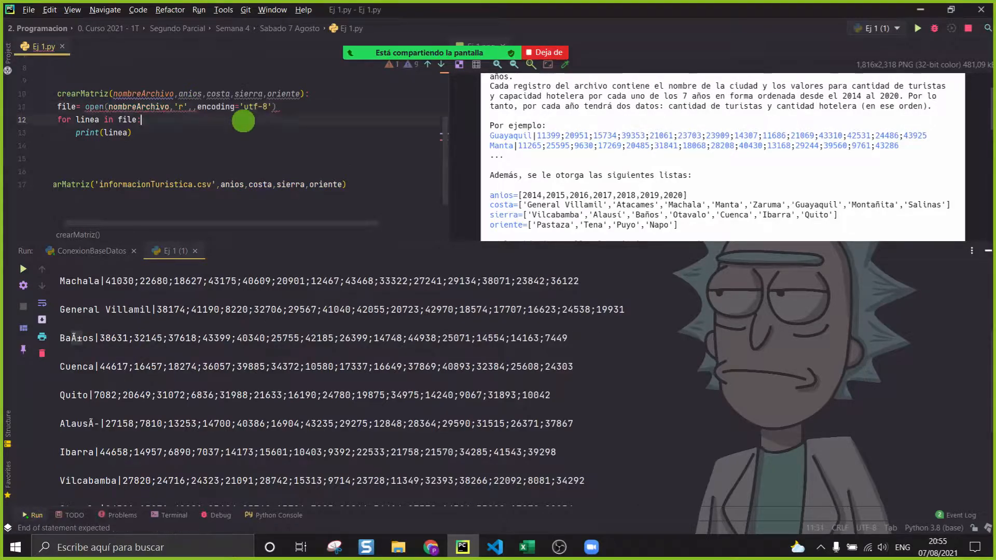
click(182, 175)
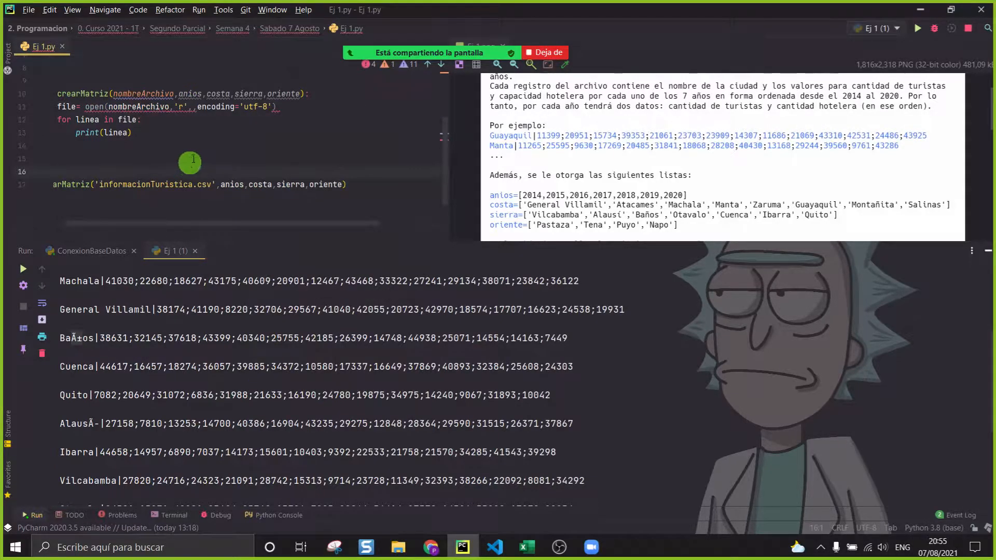
Step: Rerun Ej 1.py and check how the accented city names, such as Baños and Montañita, are printed
right_click(223, 161)
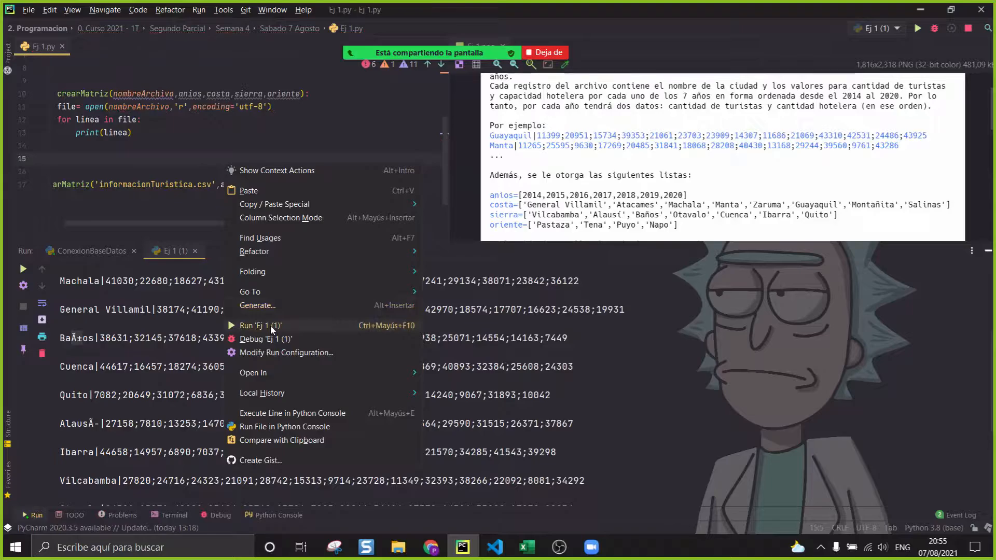
click(271, 326)
scroll(214, 380, up, 4)
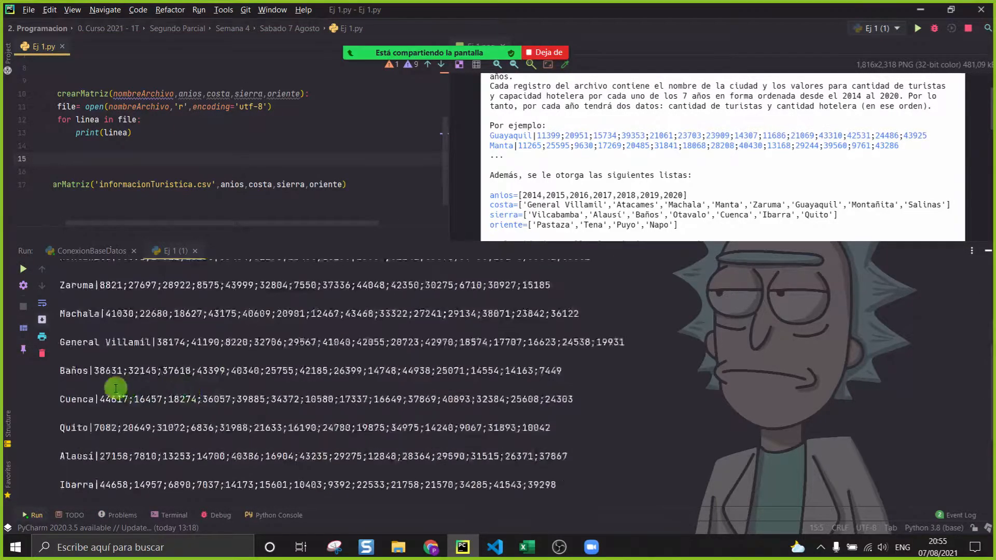
click(169, 399)
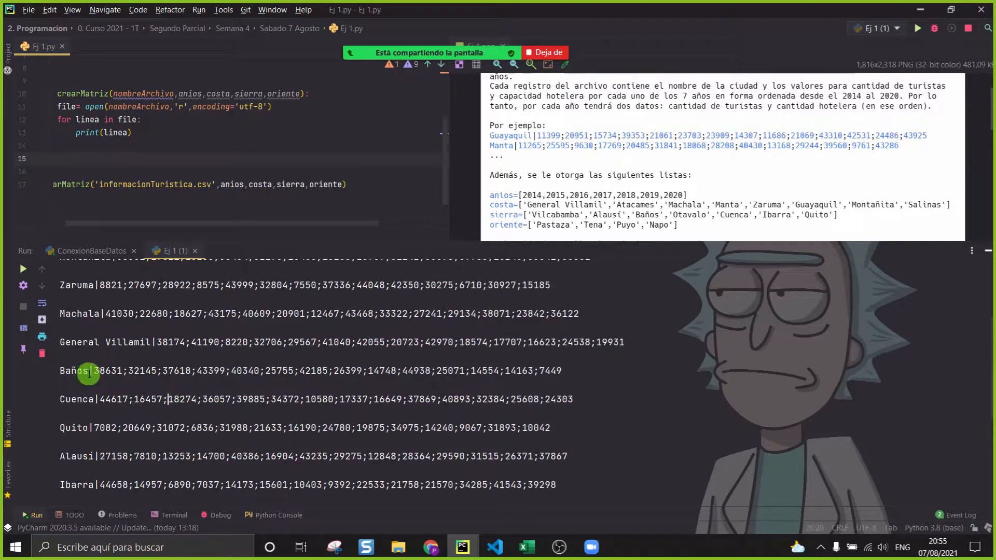
click(72, 372)
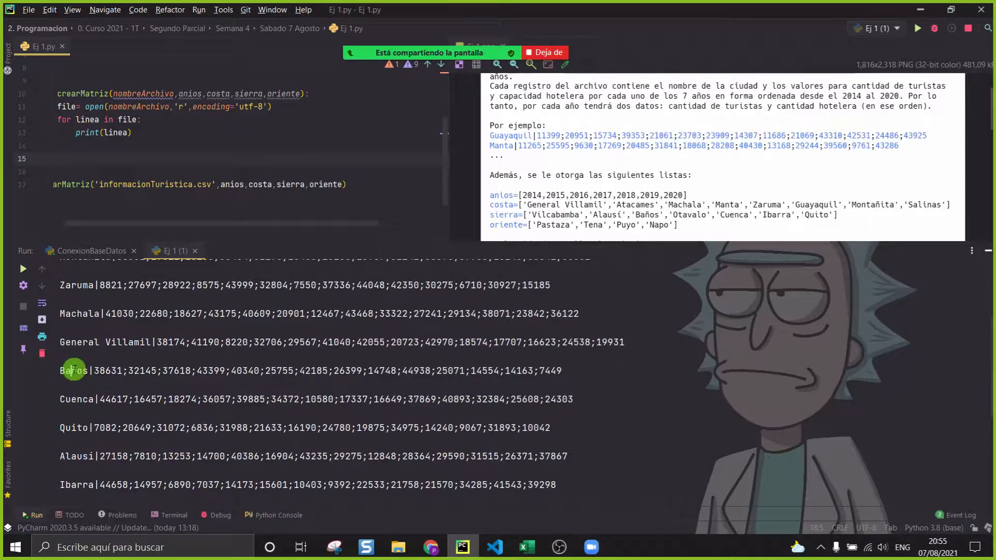
scroll(289, 451, up, 3)
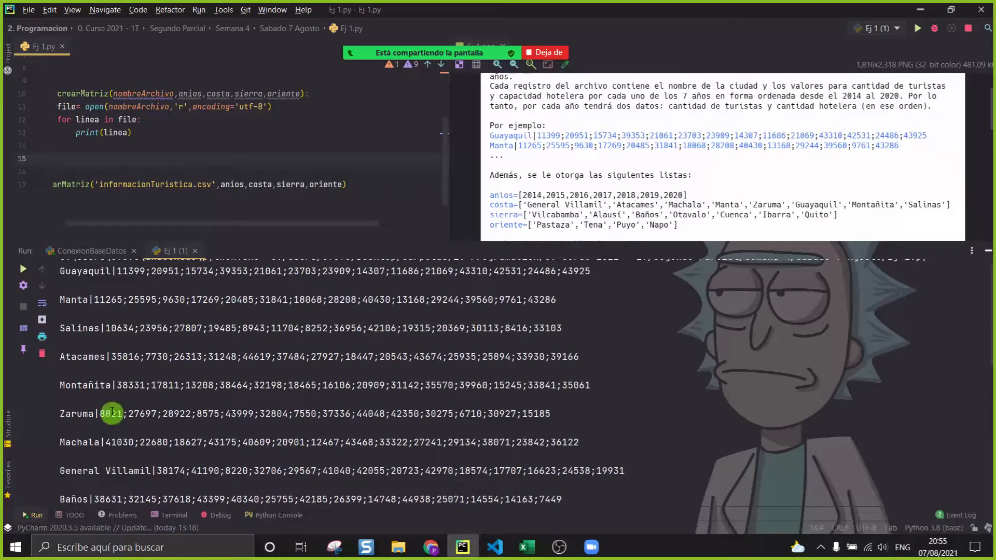
Step: Hide the run output and review the full code beside the exercise's list of required operations
click(985, 250)
click(245, 255)
ctrl+scroll(212, 203, up, 2)
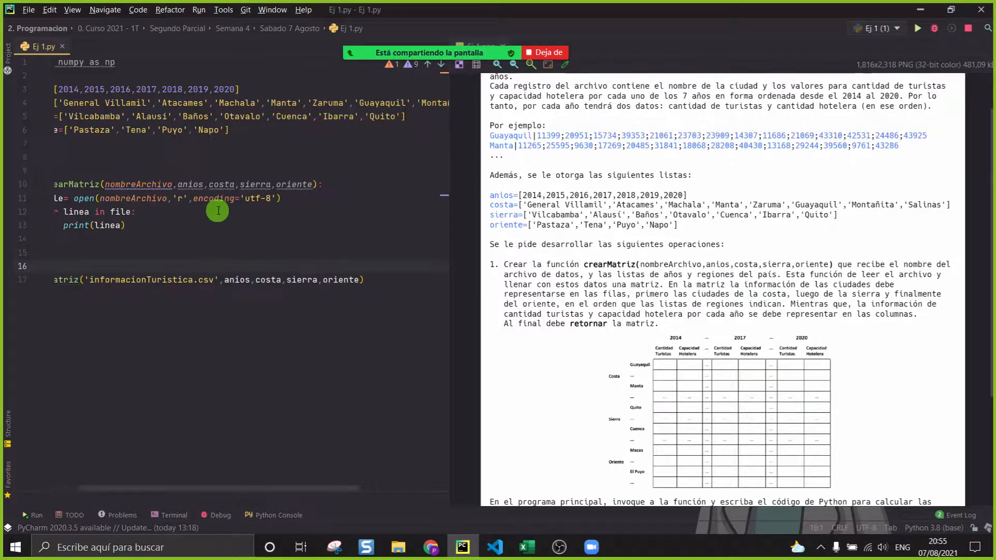
click(302, 492)
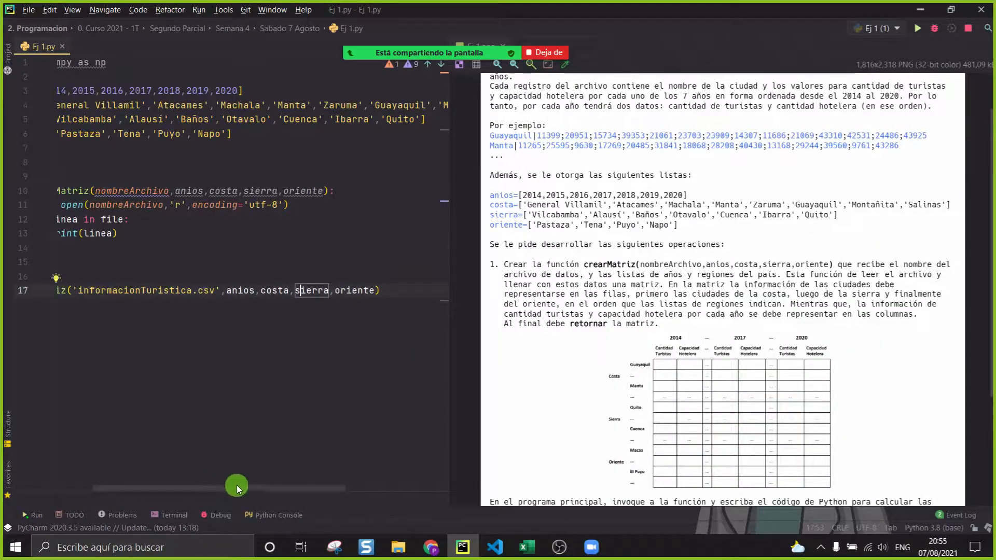
drag(235, 487, 130, 471)
ctrl+scroll(269, 306, down, 1)
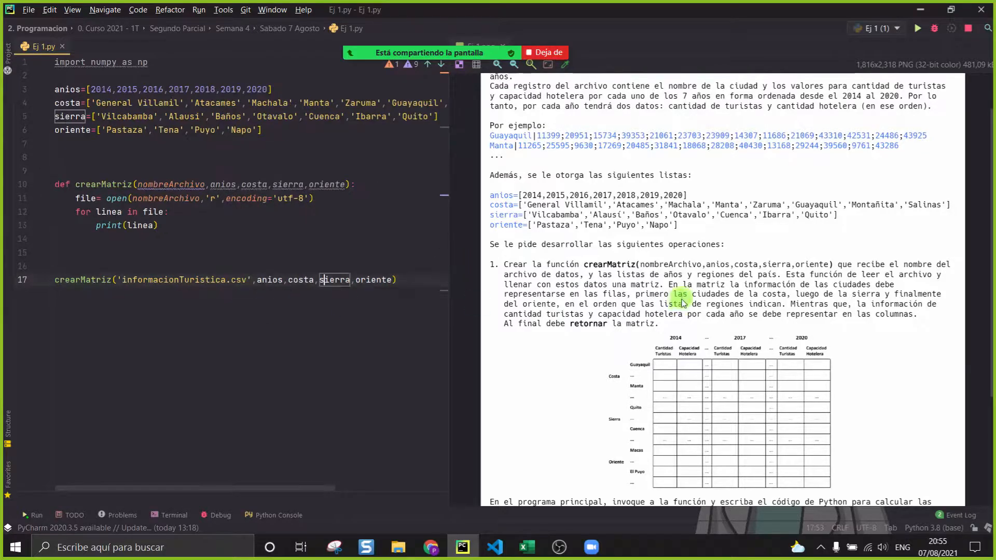
scroll(683, 302, down, 3)
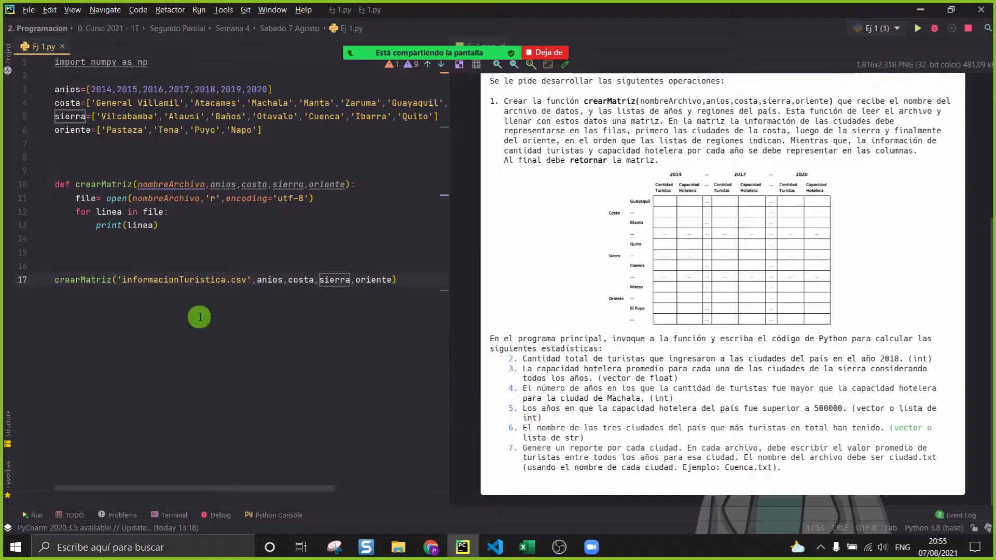
Step: Delete the print(linea) body of the for loop and insert a blank line between the open call and the loop
double_click(140, 225)
click(193, 230)
drag(184, 226, 6, 229)
key(BackSpace)
key(BackSpace)
key(Return)
click(393, 203)
key(Return)
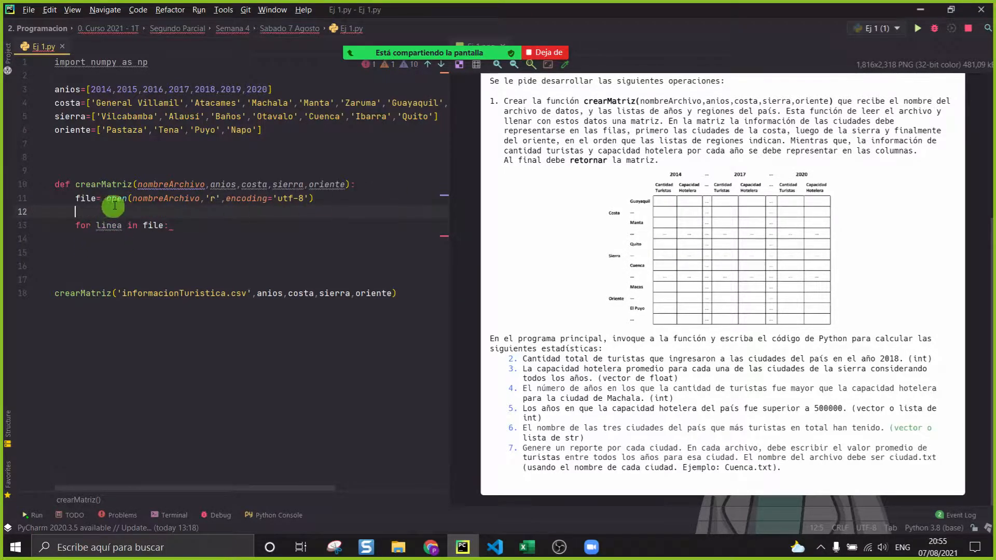
Step: Examine the file variable and the open call assigned to it on line 11
click(81, 198)
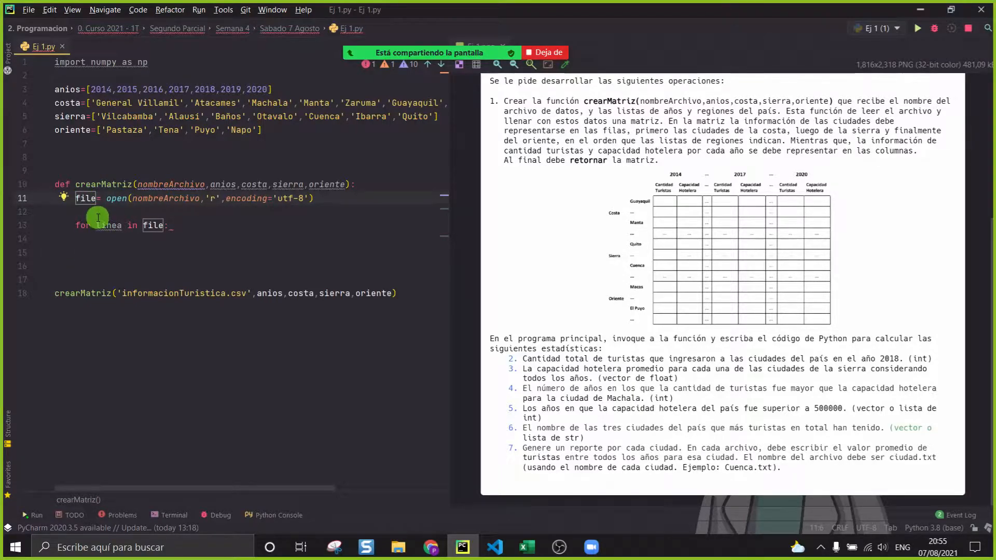
click(85, 198)
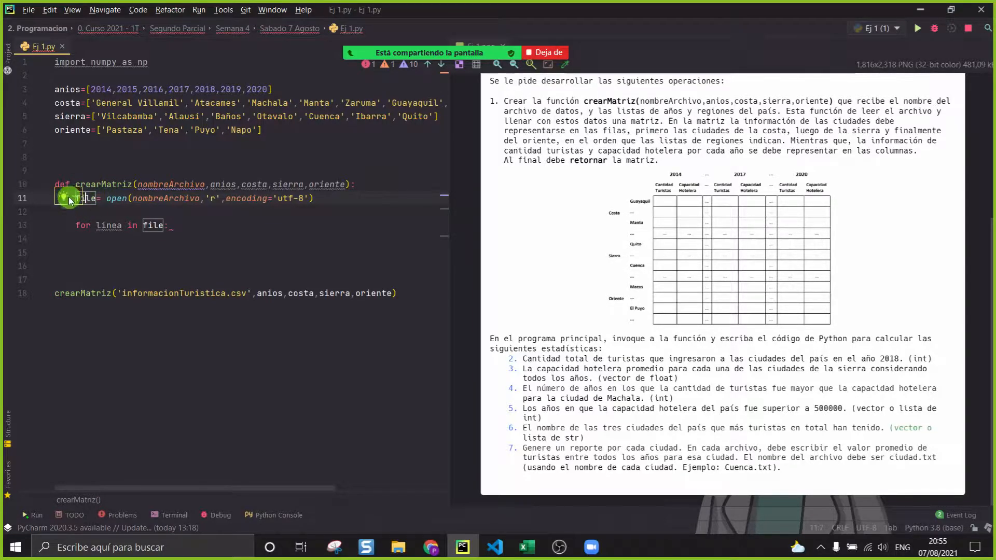
click(335, 193)
drag(335, 193, 106, 198)
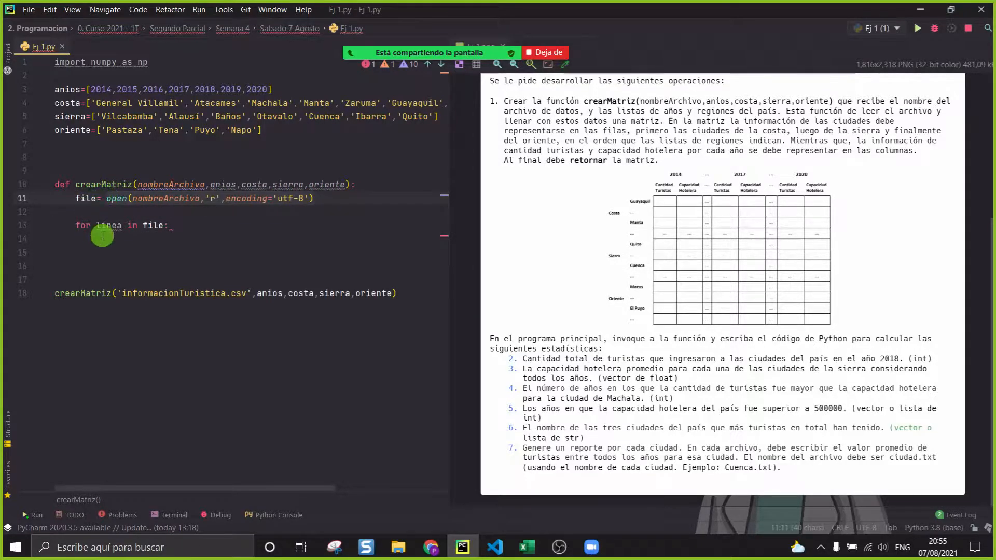
click(103, 263)
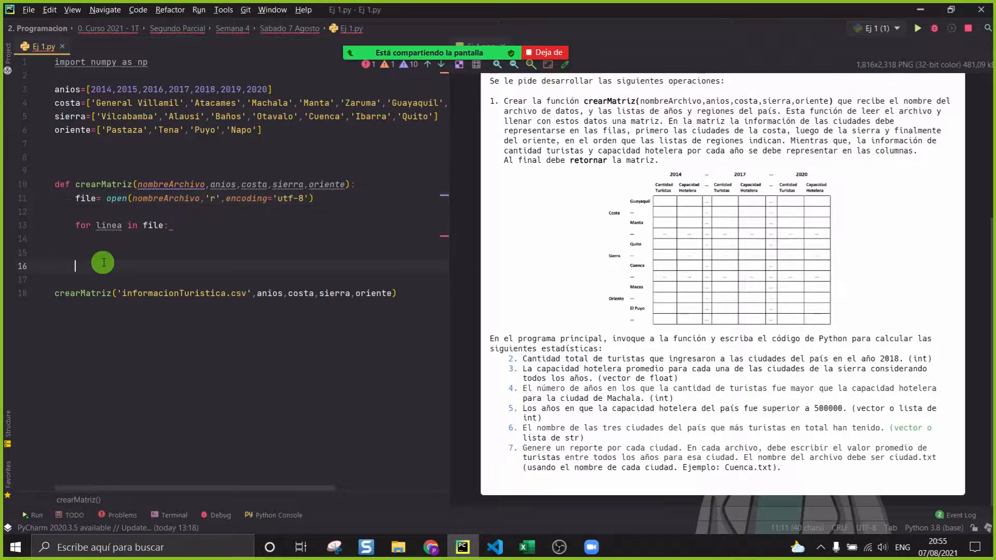
Step: Open informacionTuristica.csv from the project, hide the project tree, and examine the start of its lines
click(10, 70)
double_click(130, 205)
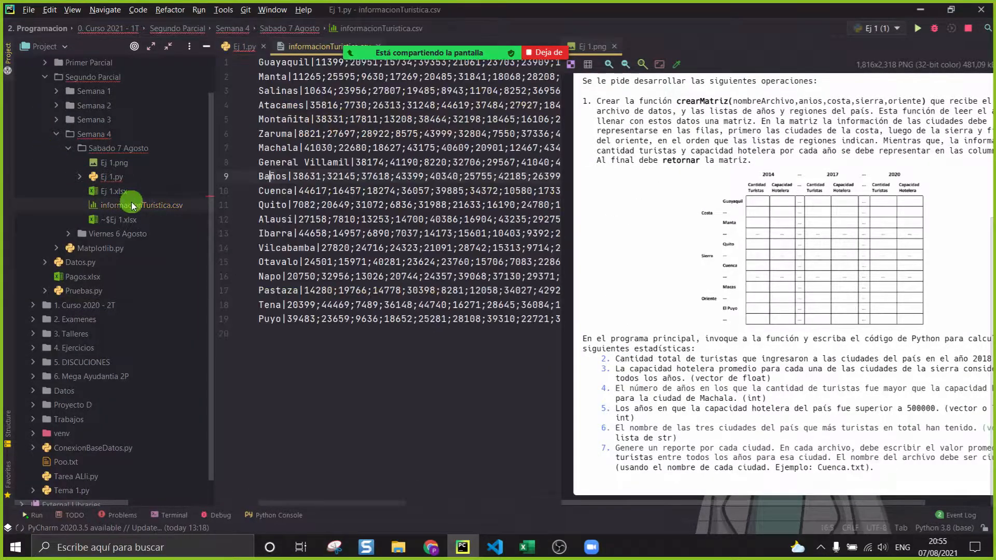
click(206, 47)
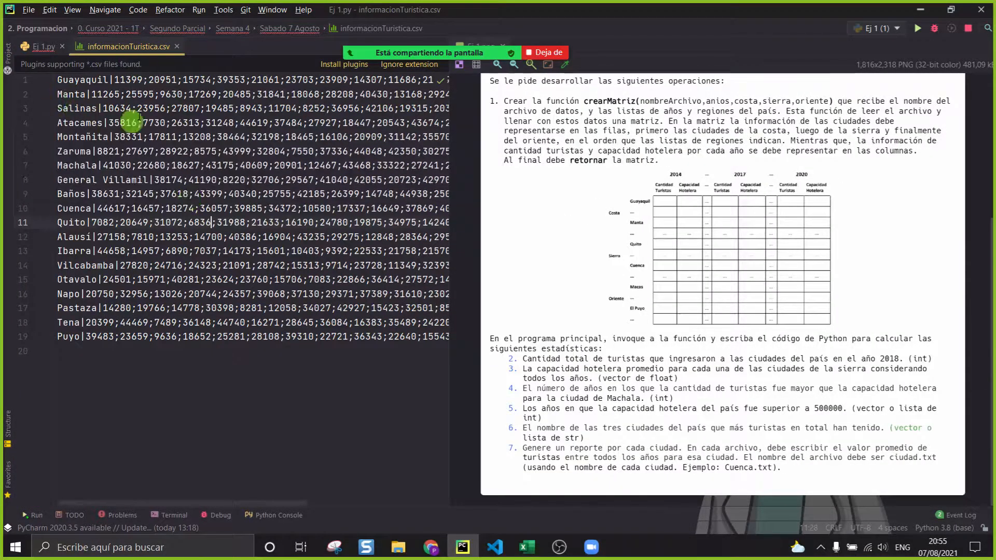
click(57, 83)
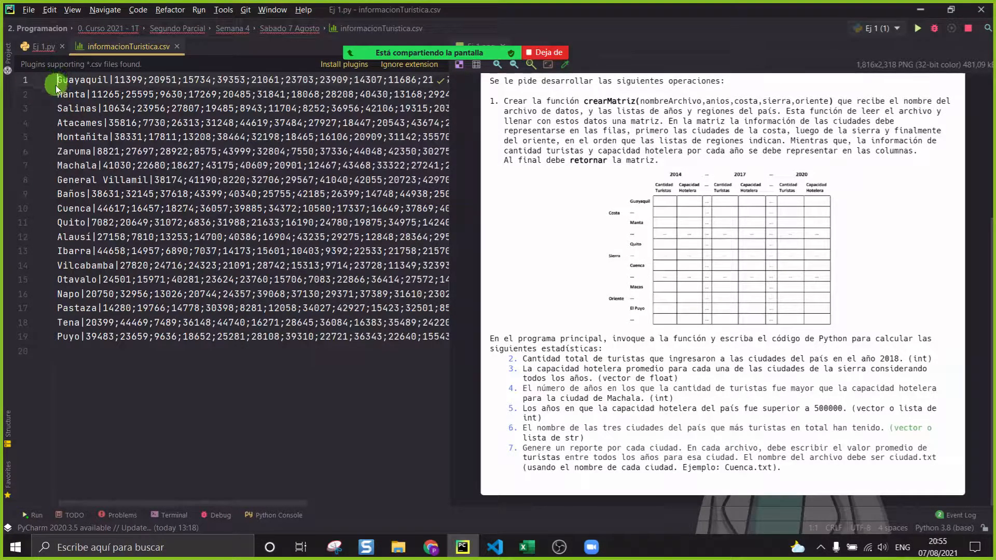
click(57, 149)
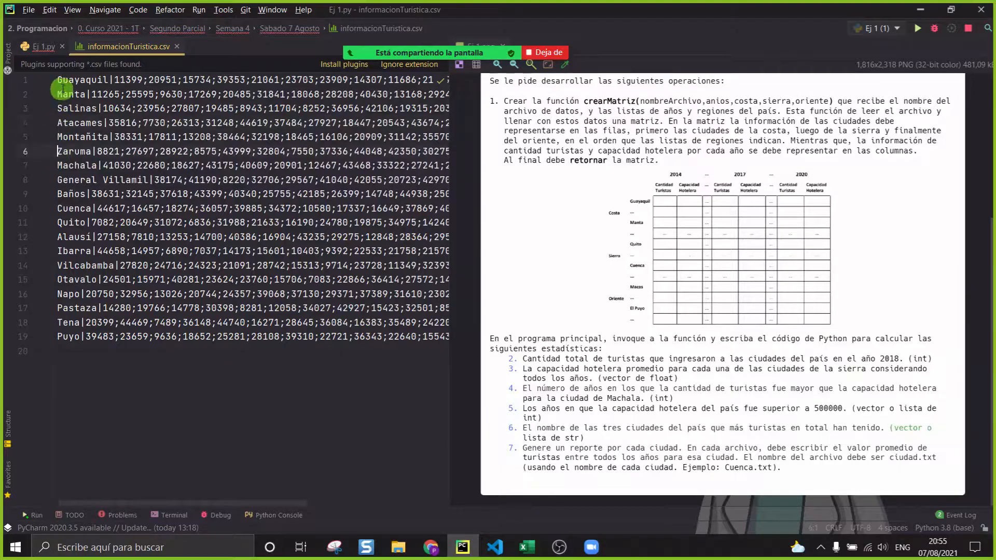
Step: Compare the open call in Ej 1.py with the complete contents of informacionTuristica.csv, and widen the code pane to show the full lines
click(43, 46)
click(119, 201)
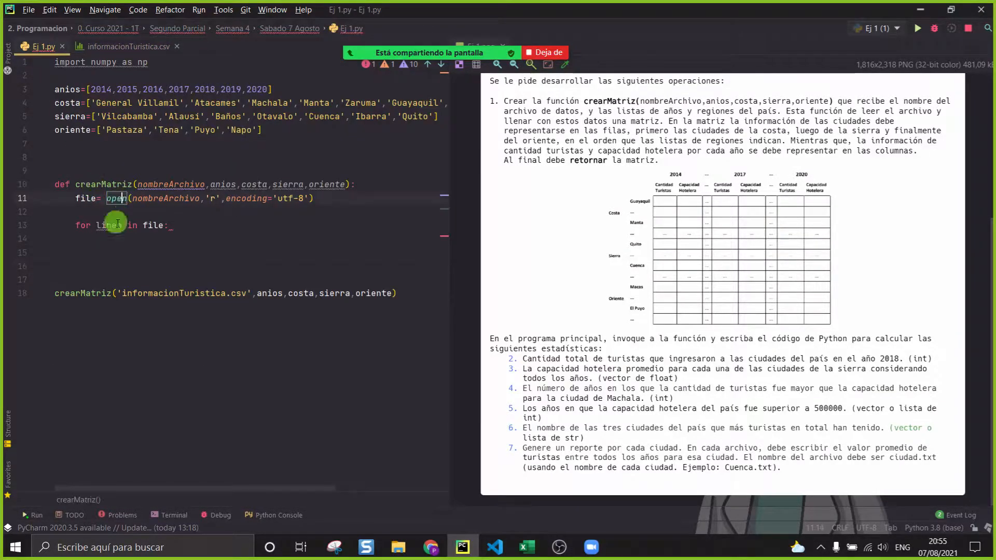
click(109, 47)
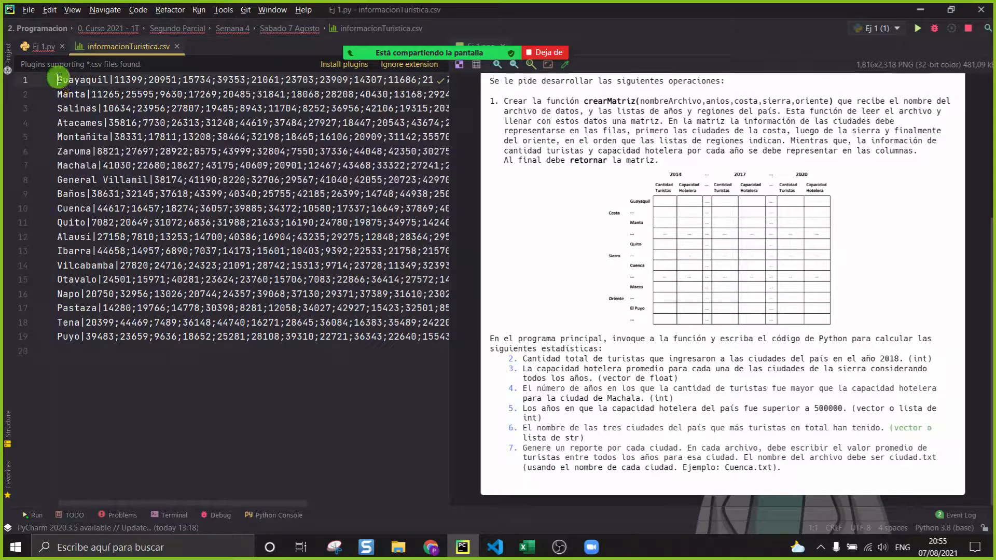
drag(60, 79, 384, 377)
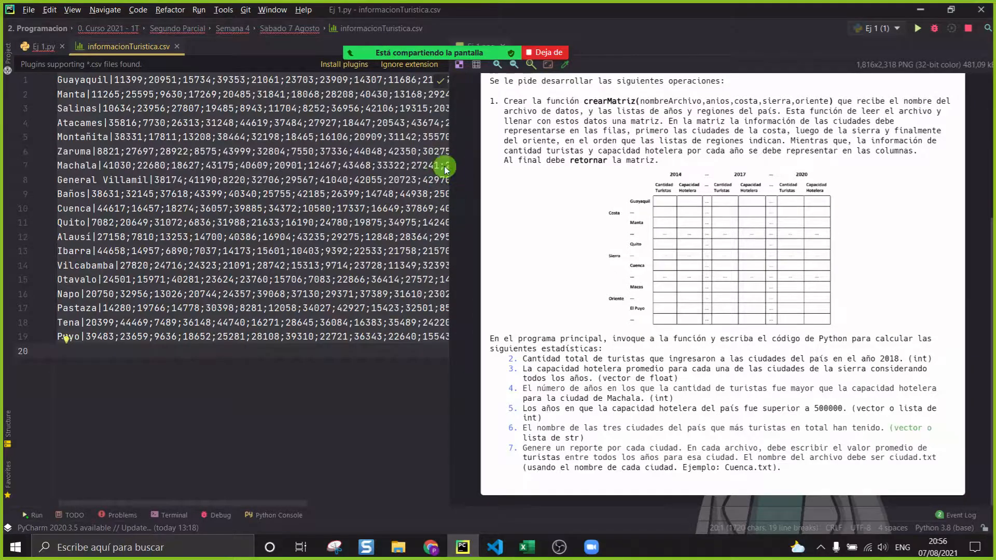
drag(450, 167, 580, 172)
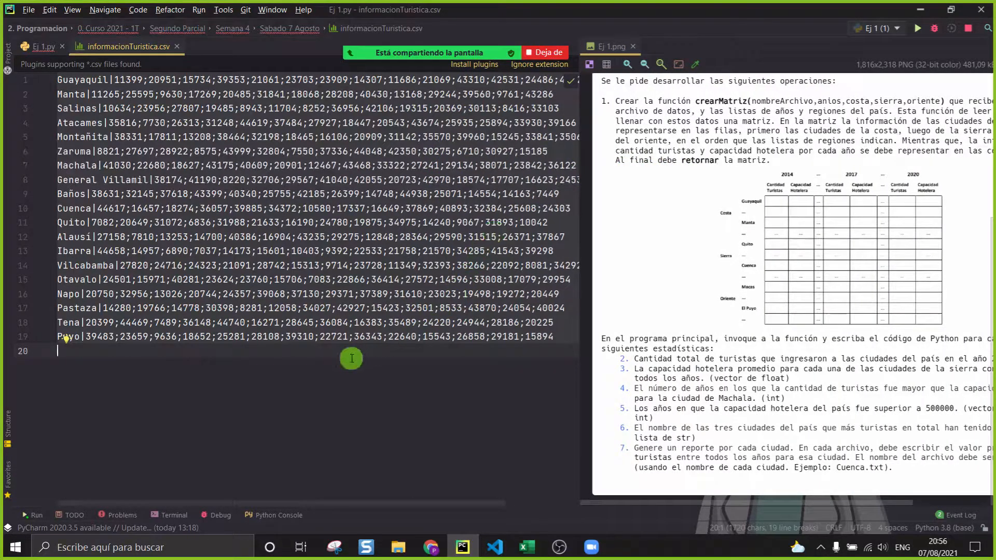
Step: Remove the blank line above the for loop in Ej 1.py and start the loop's body with linea
click(44, 46)
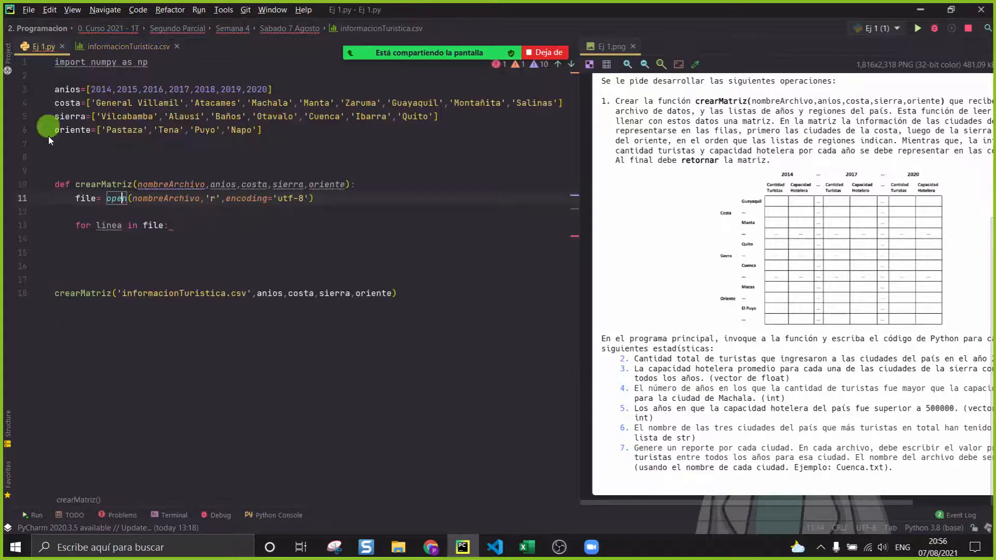
click(104, 214)
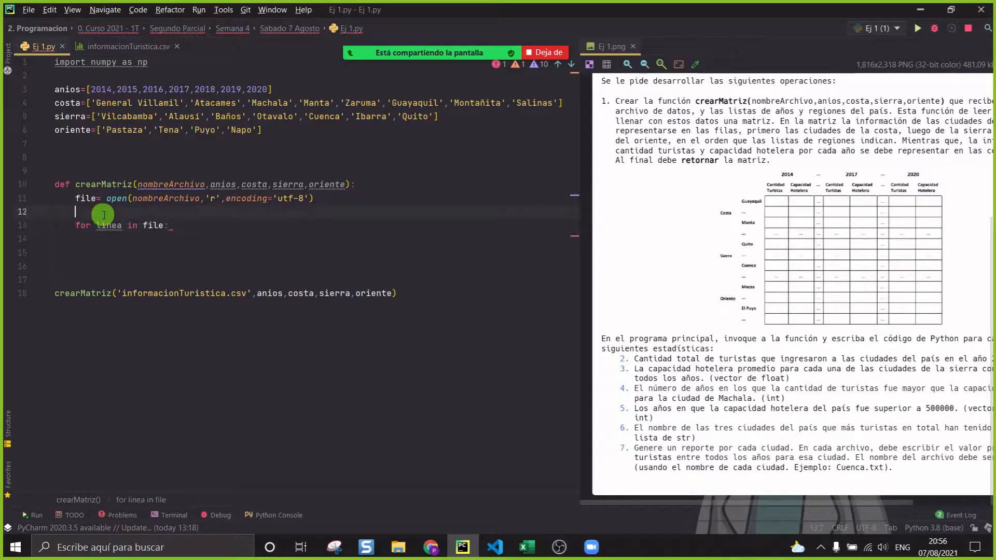
key(Delete)
key(End)
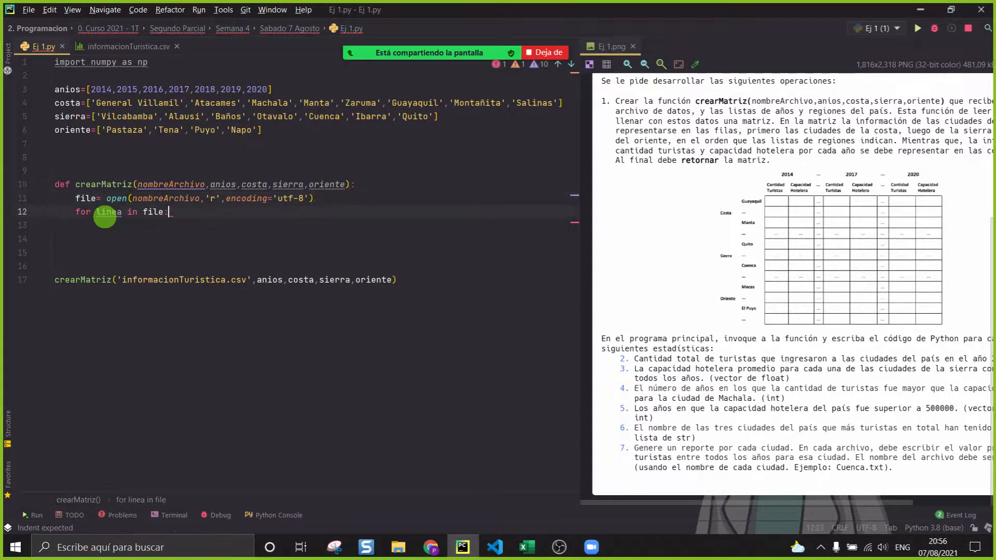
key(Return)
text(linea)
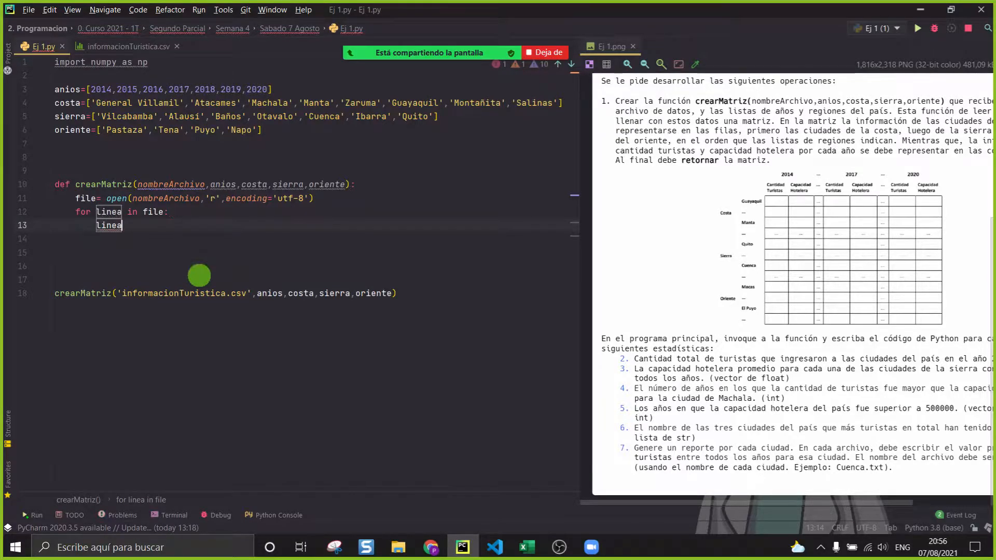
Step: Open the Zoom meeting chat and extend the loop's body in Ej 1.py to linea.strip().split('')
mouse_move(415, 36)
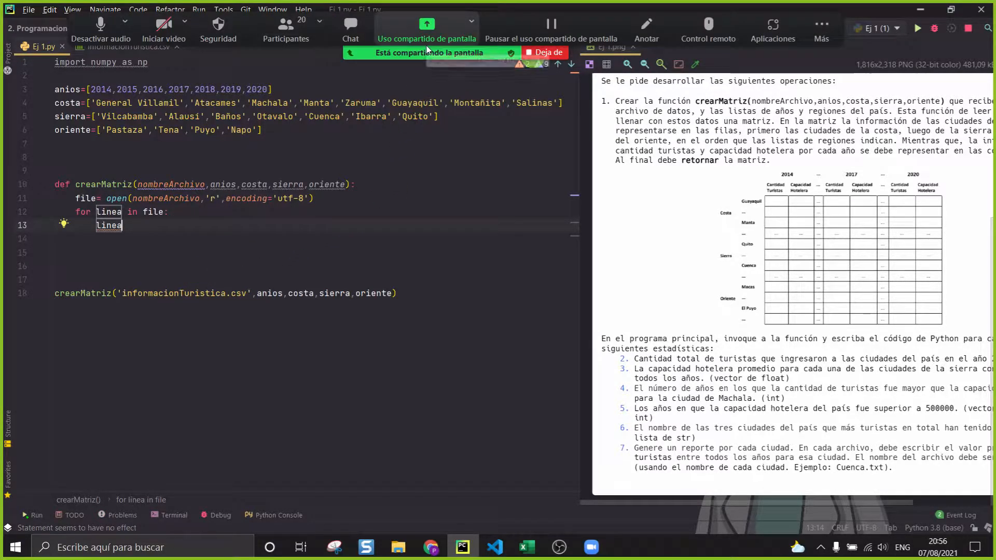
click(353, 40)
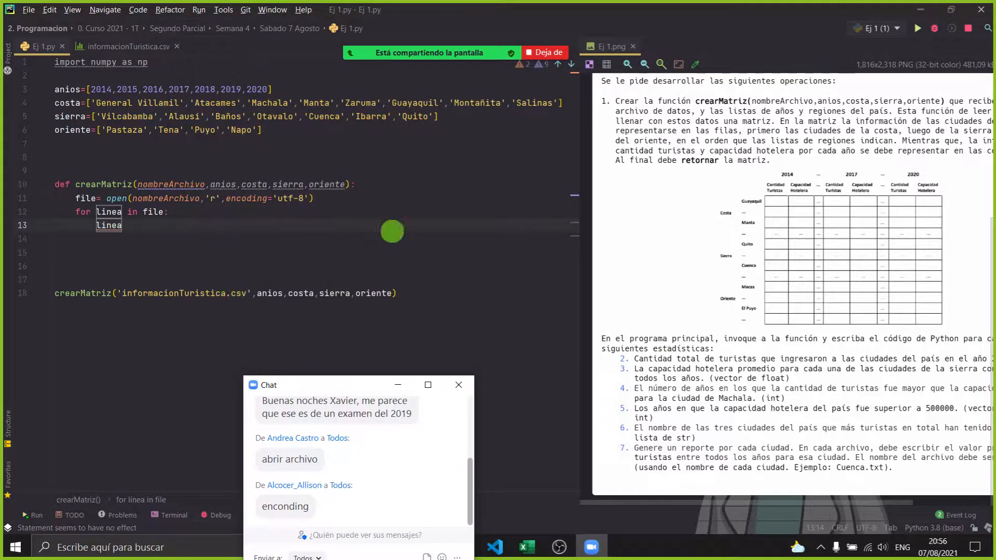
drag(581, 166, 529, 177)
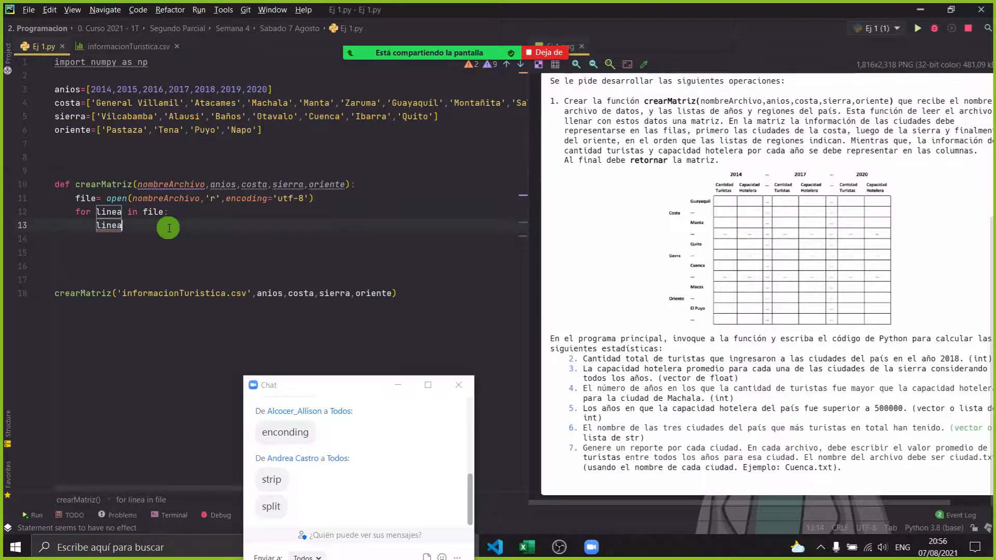
text(str)
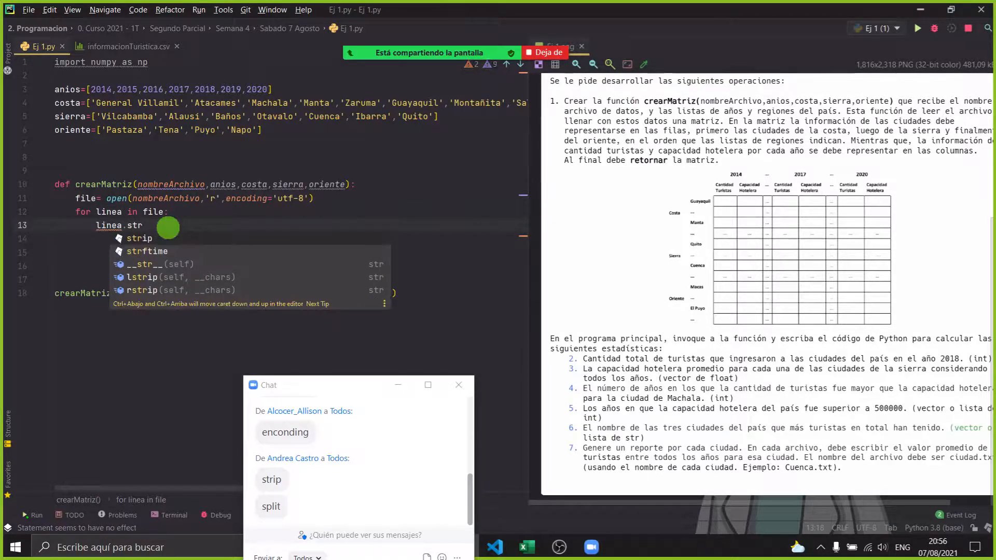
key(Return)
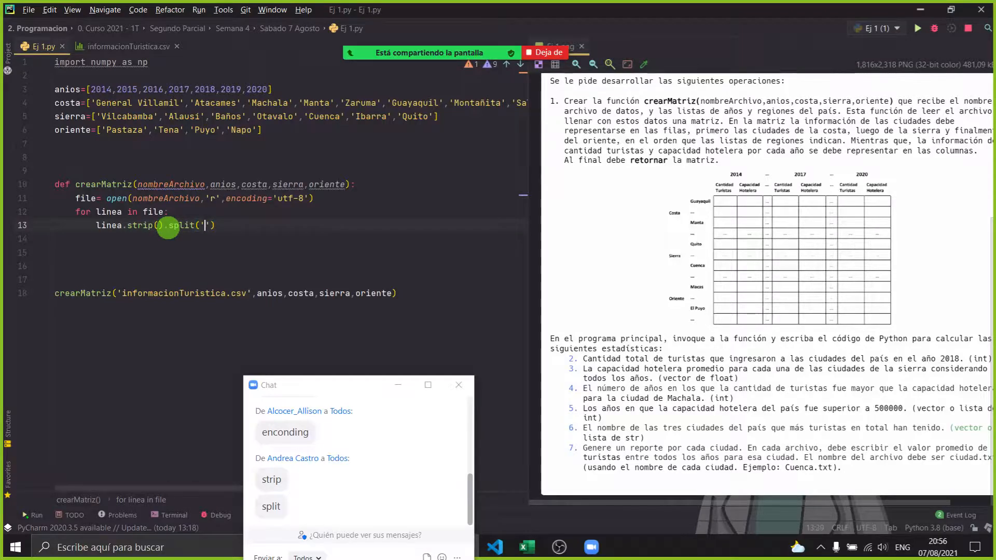
Step: Examine the separators in the full lines of informacionTuristica.csv, admit the waiting participant to the meeting, and hide the chat
click(93, 47)
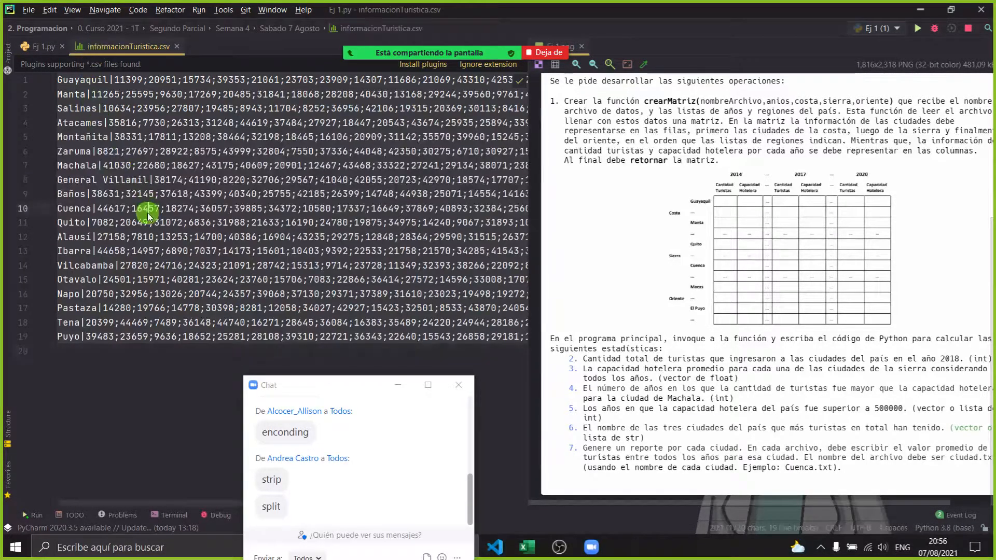
drag(530, 98, 627, 100)
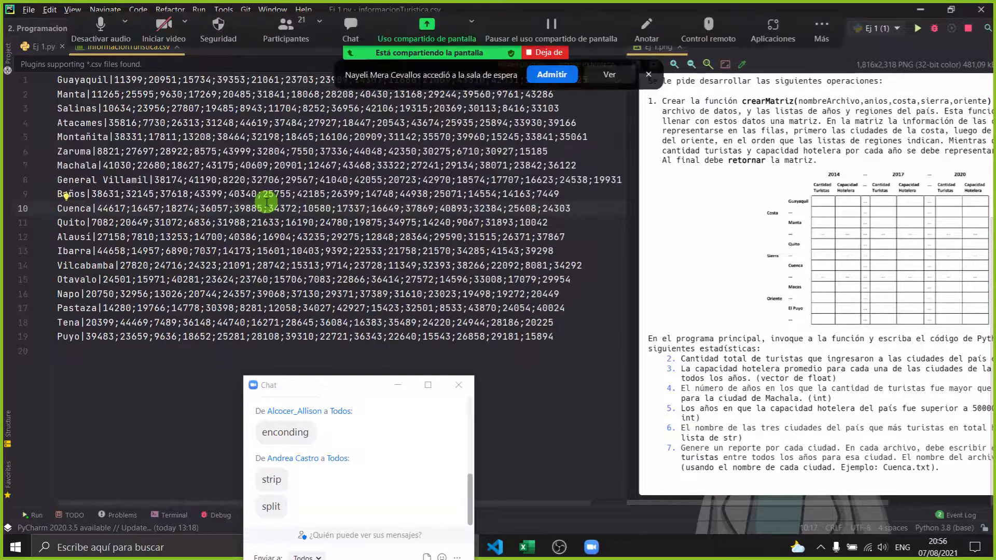
click(537, 76)
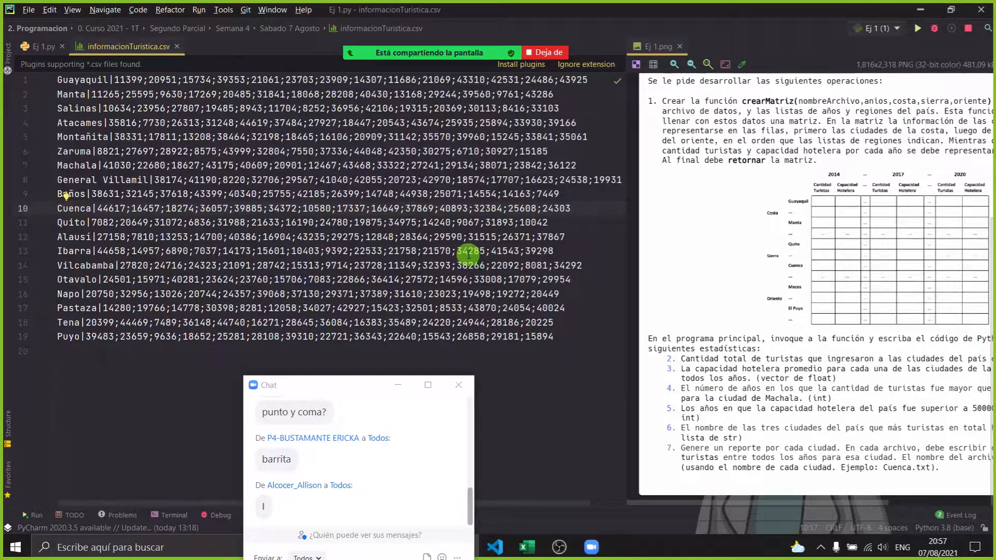
drag(588, 81, 54, 84)
click(119, 360)
drag(581, 335, 22, 335)
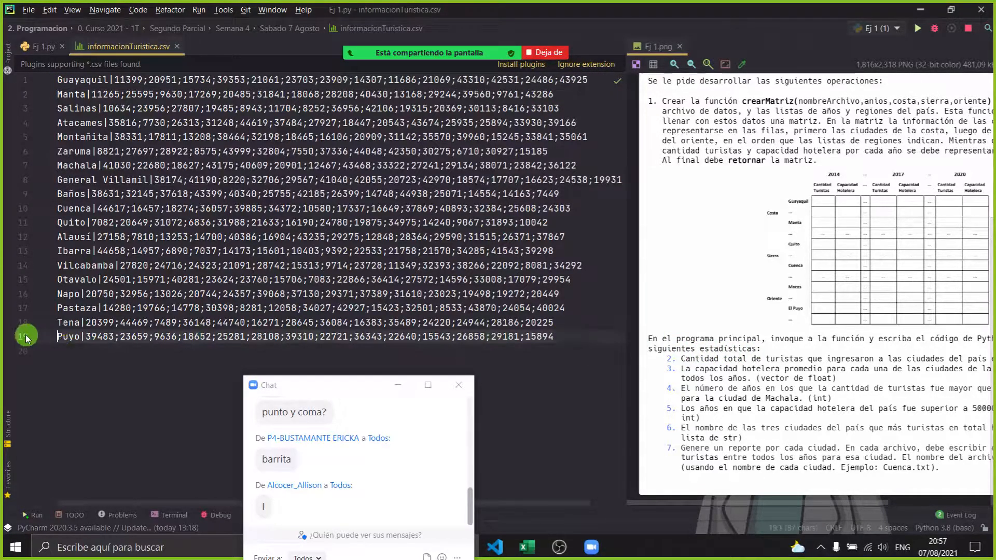
click(125, 378)
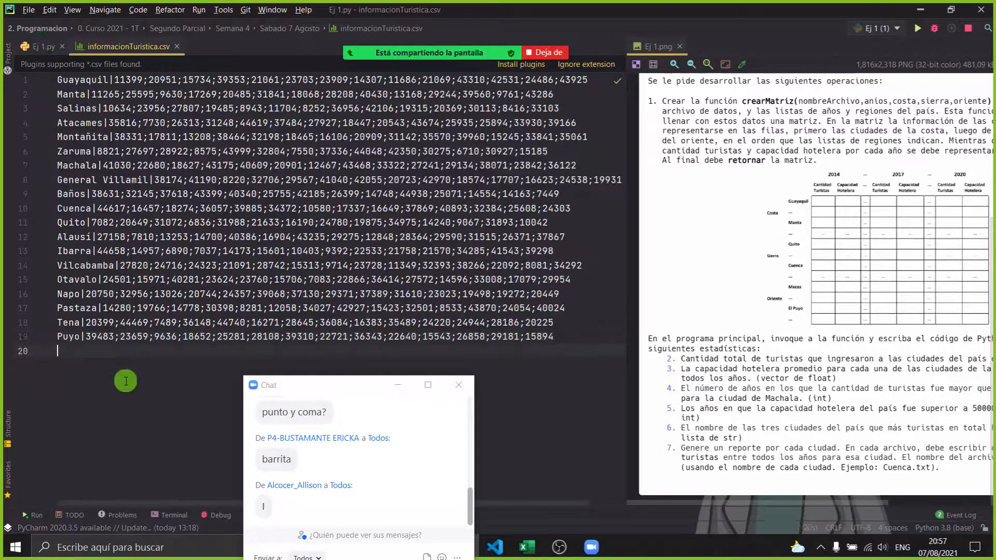
drag(397, 402, 400, 386)
click(399, 387)
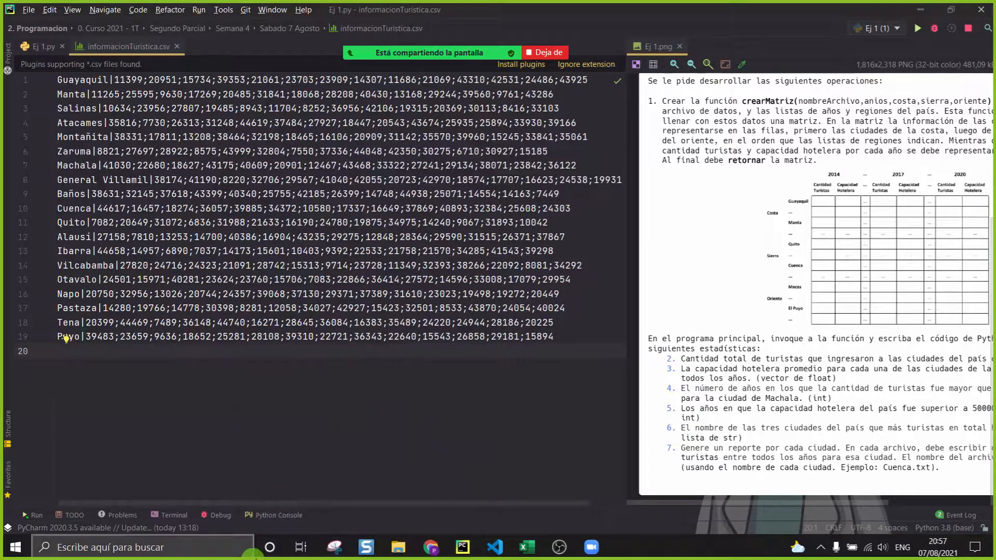
click(340, 548)
click(585, 276)
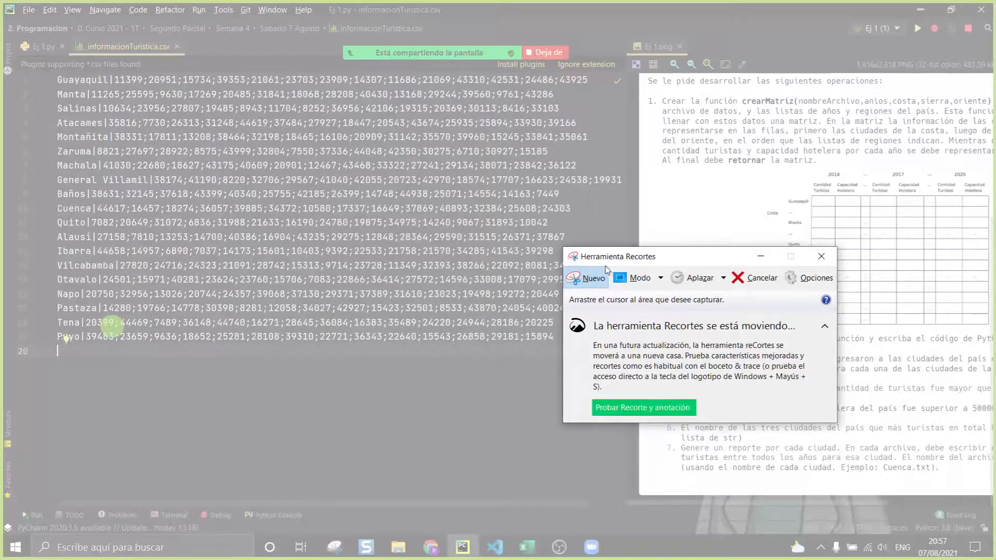
click(598, 272)
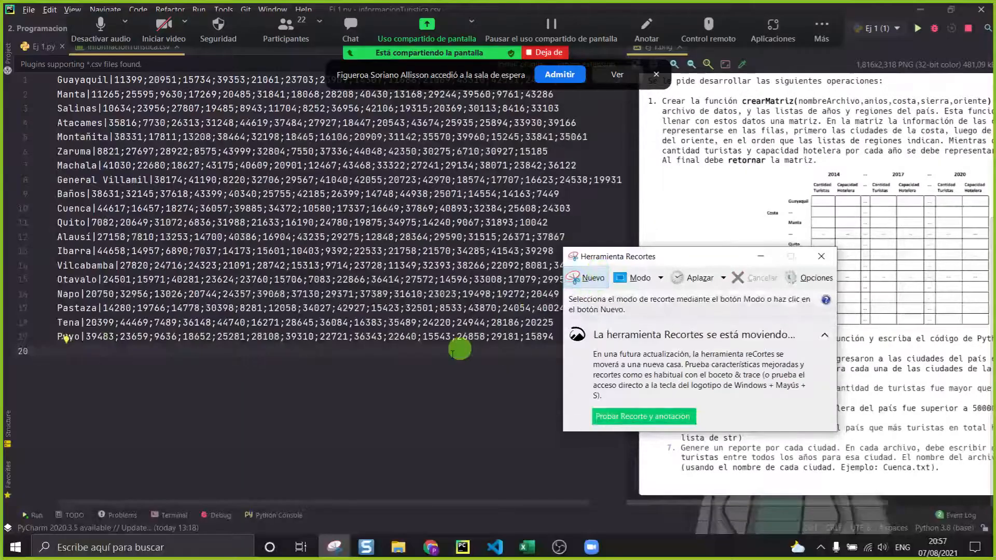
click(483, 165)
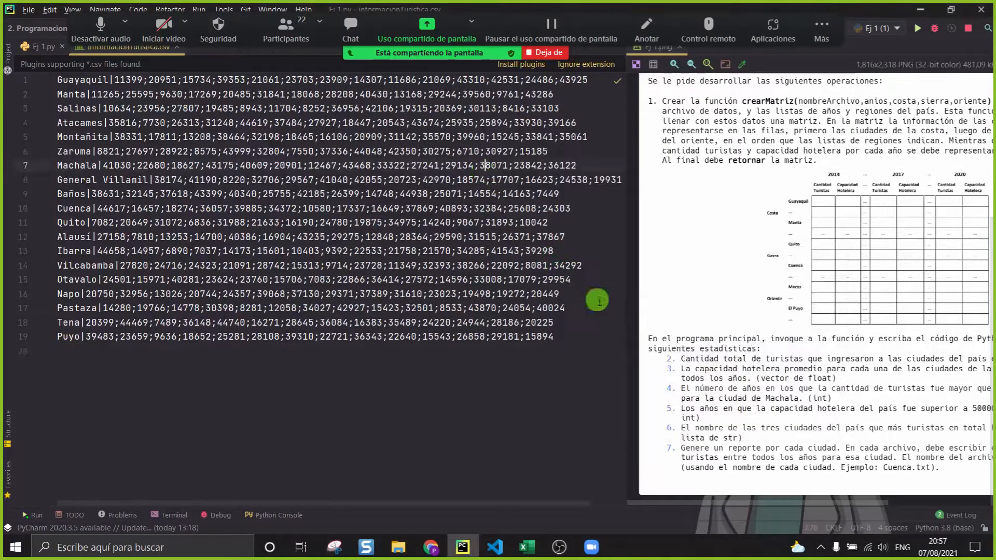
Step: Capture the Puyo line of informacionTuristica.csv with the Snipping Tool and choose the red pen
click(334, 548)
click(583, 276)
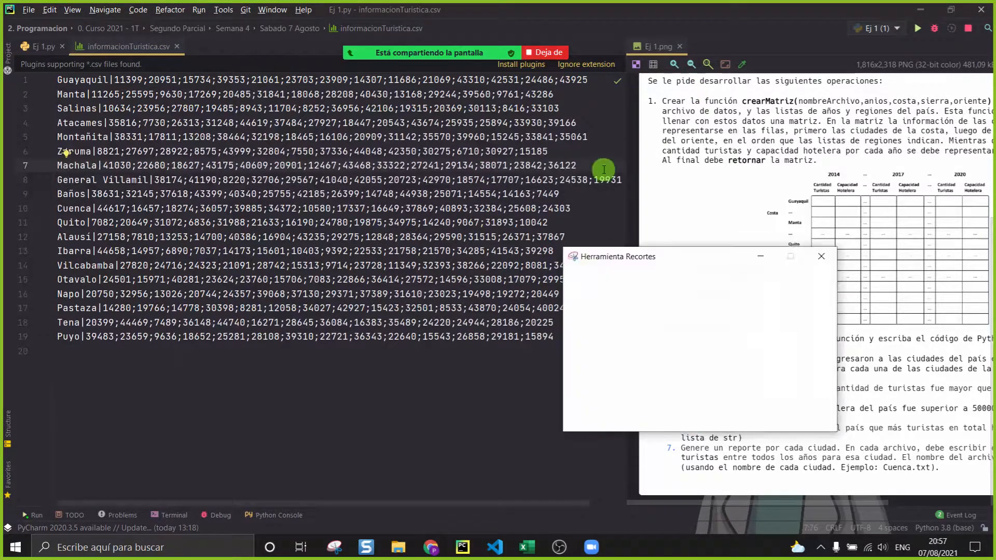
drag(53, 329, 556, 346)
click(280, 254)
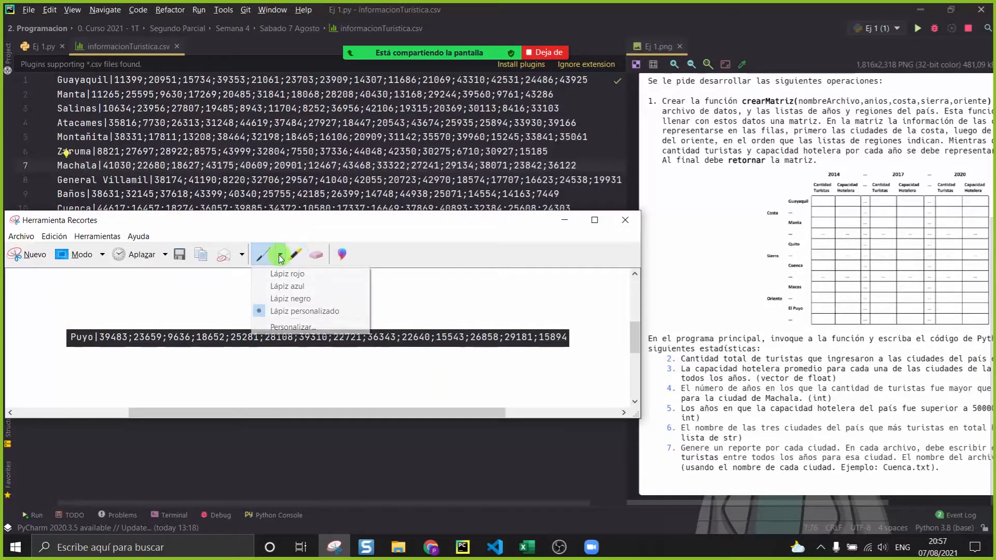
click(283, 277)
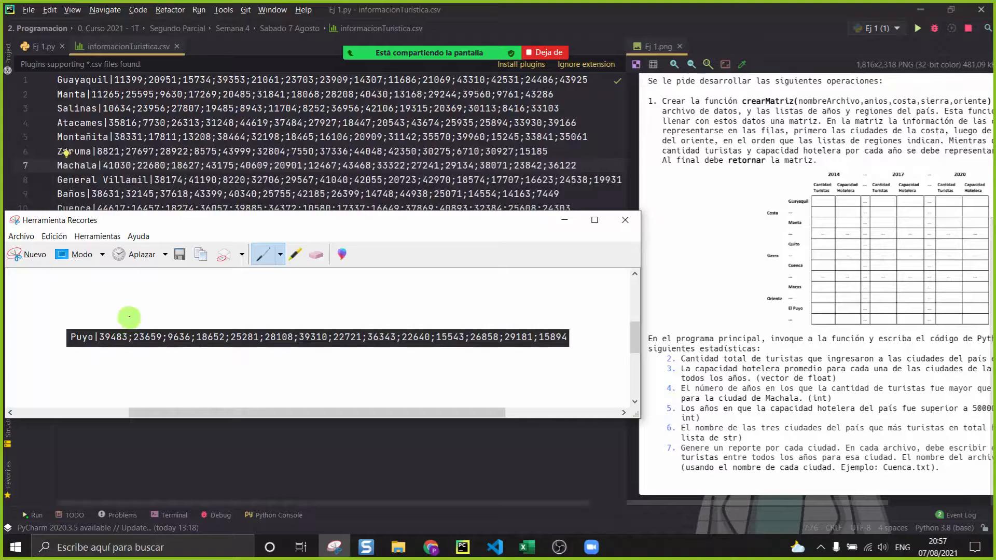
Step: Mark the first five semicolons of the Puyo line in red, circle Puyo|39483, and erase these marks
drag(130, 316, 130, 351)
drag(165, 317, 165, 351)
drag(196, 311, 194, 358)
drag(228, 310, 229, 364)
drag(262, 312, 261, 358)
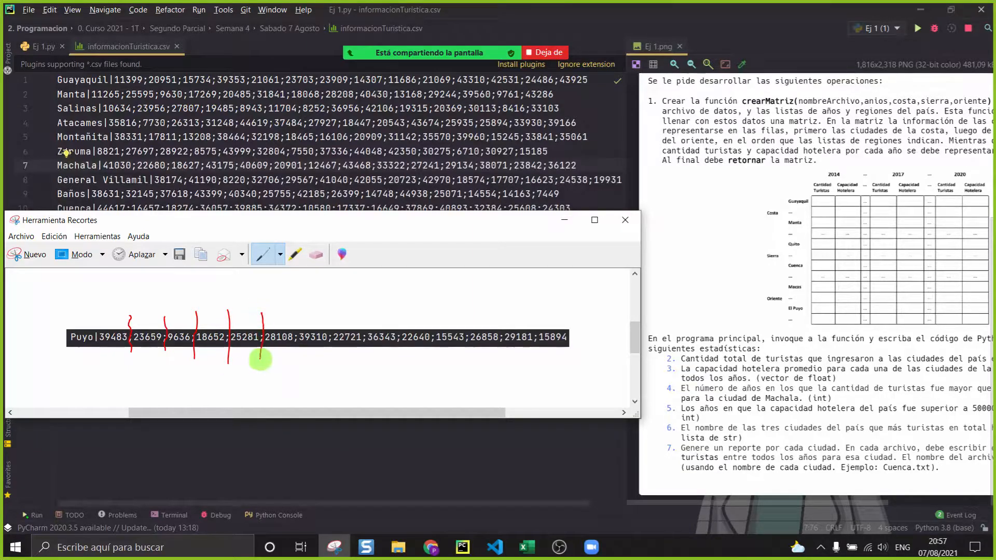
mouse_move(71, 326)
mouse_down()
mouse_move(133, 332)
mouse_move(117, 358)
mouse_move(60, 335)
mouse_move(81, 317)
mouse_move(109, 319)
mouse_up()
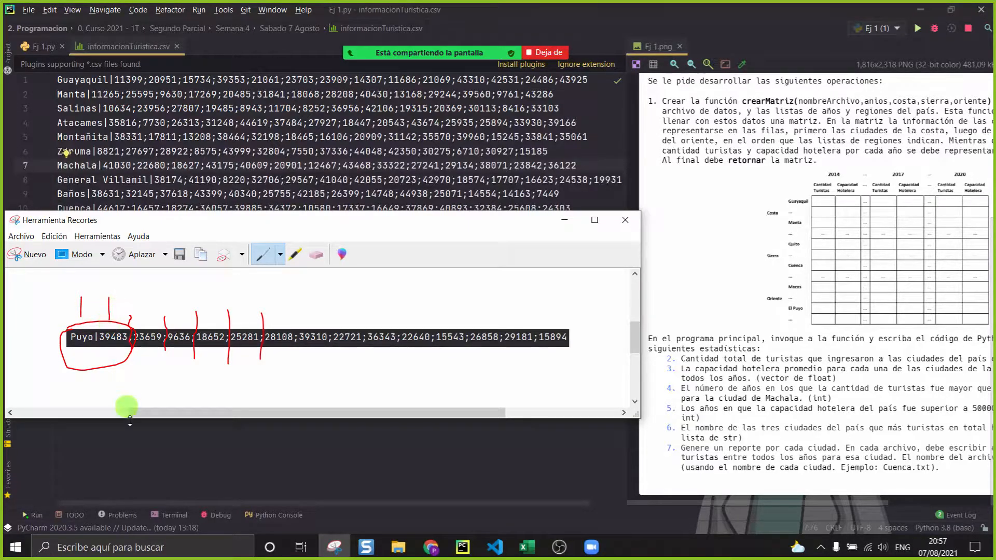
click(313, 259)
mouse_move(288, 308)
mouse_down()
mouse_move(253, 320)
mouse_move(48, 314)
mouse_move(254, 313)
mouse_up()
Step: Draw a red dividing line at the vertical bar after Puyo, mark the city and values parts, and erase all marks except the dividing line
click(261, 262)
drag(95, 301, 94, 367)
mouse_move(79, 291)
mouse_down()
mouse_move(78, 315)
mouse_move(267, 312)
mouse_move(318, 297)
mouse_move(445, 318)
mouse_move(545, 308)
mouse_move(568, 331)
mouse_up()
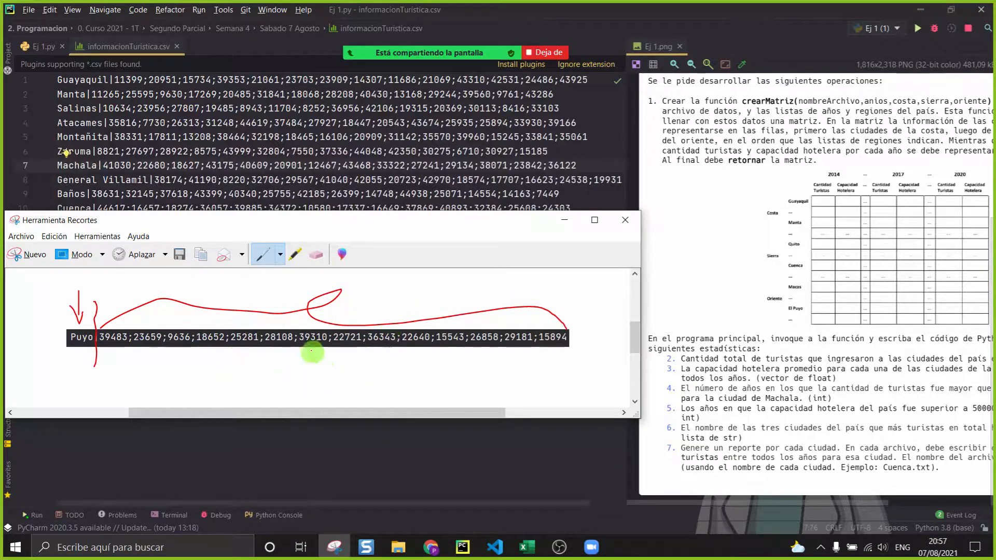
drag(240, 307, 93, 299)
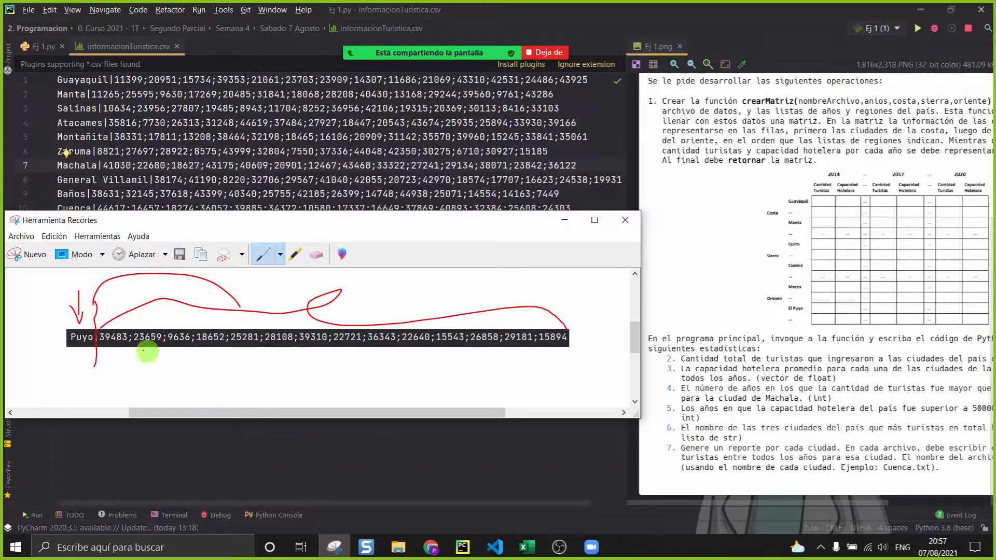
click(316, 255)
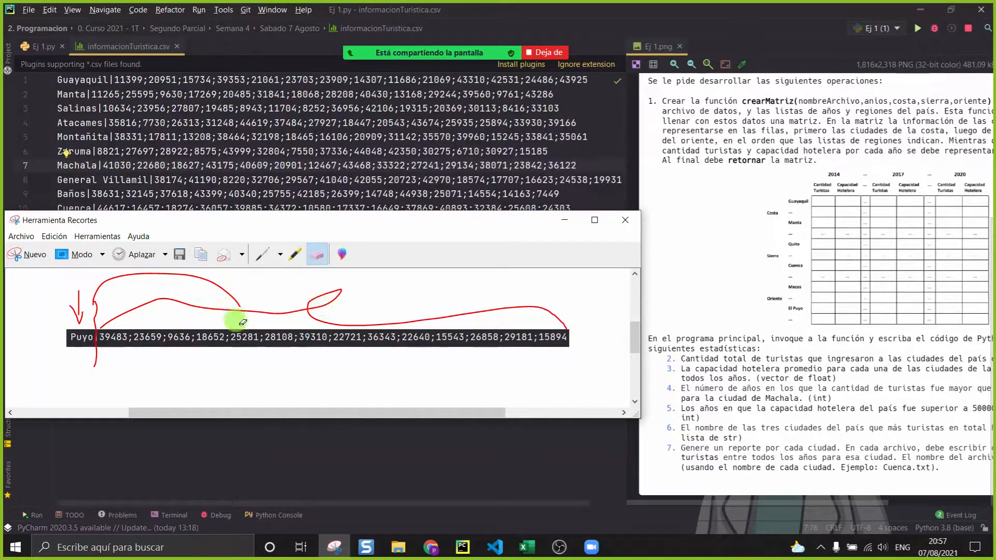
click(237, 310)
click(78, 306)
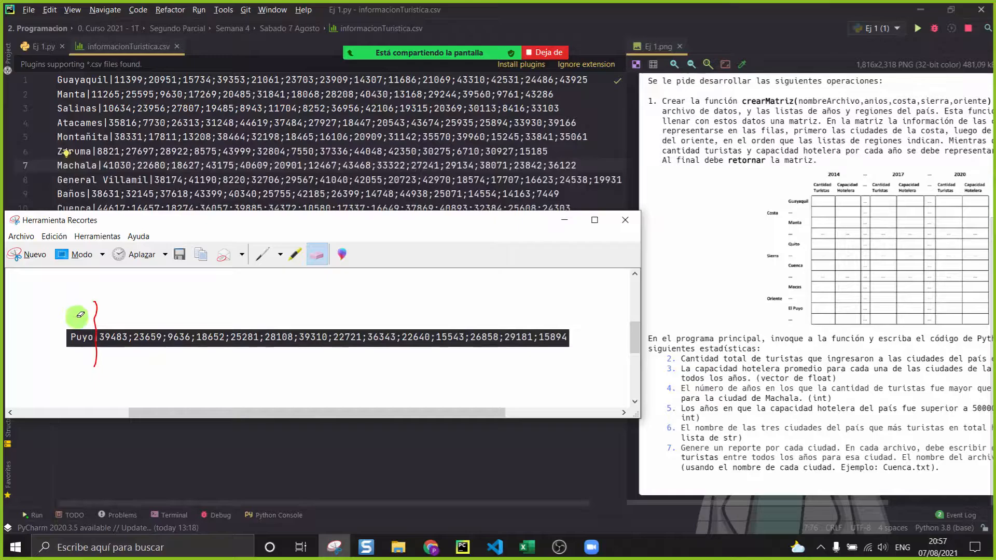
Step: Return to Ej 1.py and complete line 13 as ciudad,valores=linea.strip().split('|'), followed by a new line
click(564, 220)
click(39, 49)
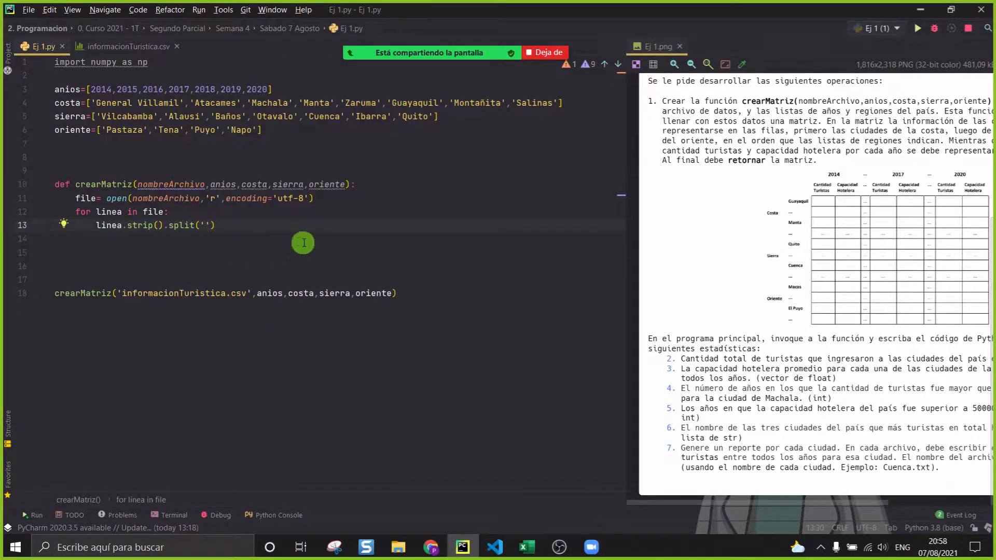
click(97, 225)
text(=)
key(Left)
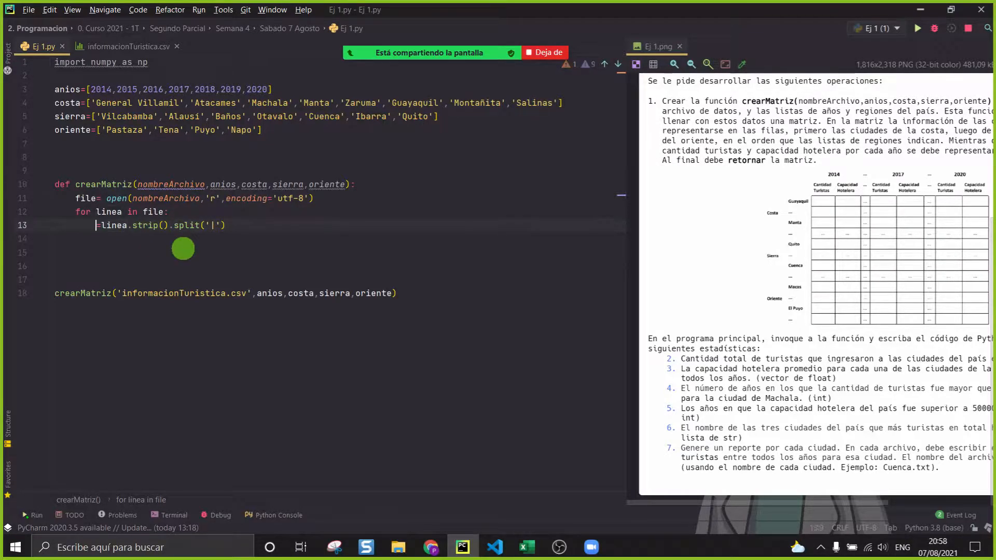
text(ciudad,)
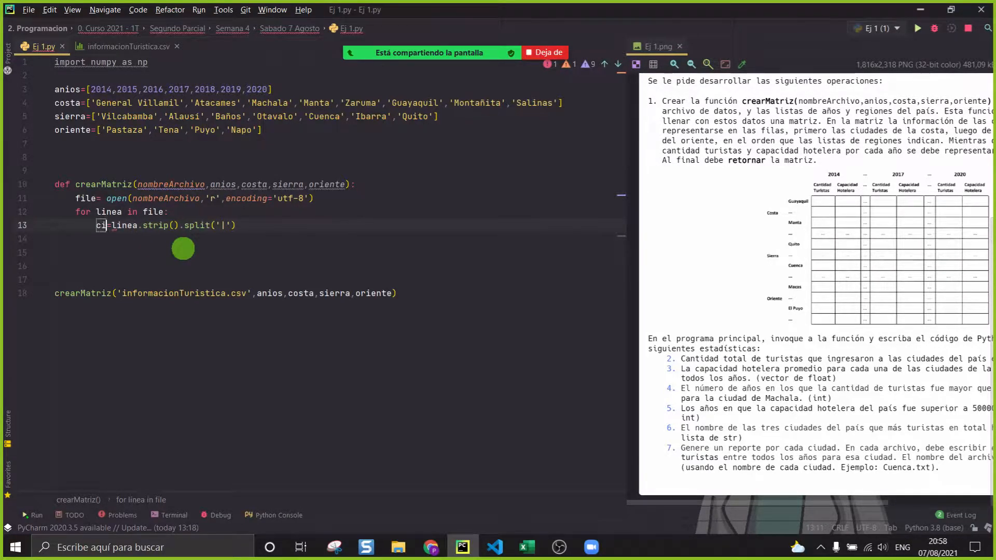
text(valores)
click(410, 219)
key(Return)
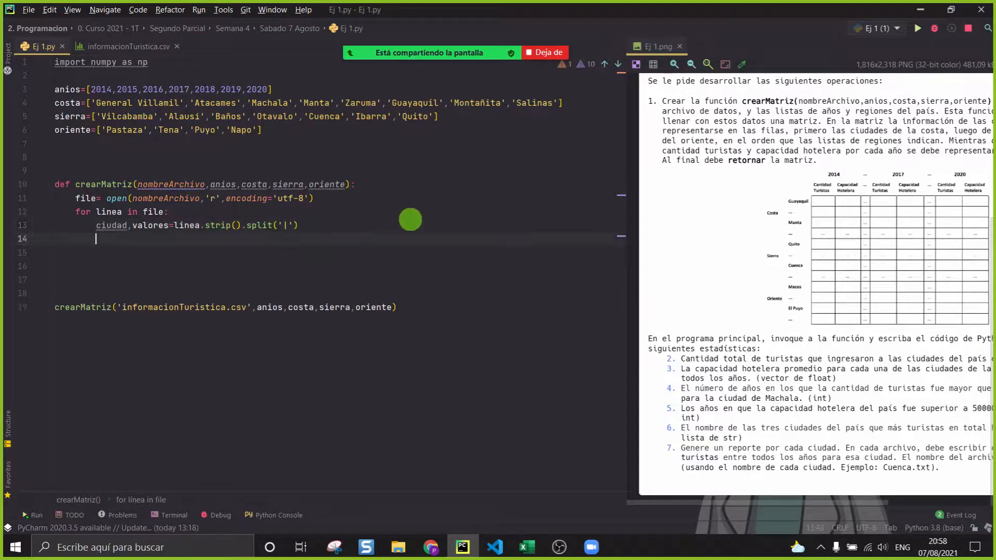
Step: Above the split statement, add the comment #linea= with the Guayaquil line of informacionTuristica.csv as a quoted string ending in \n, and widen the editor
click(406, 206)
key(Return)
text(#linea=)
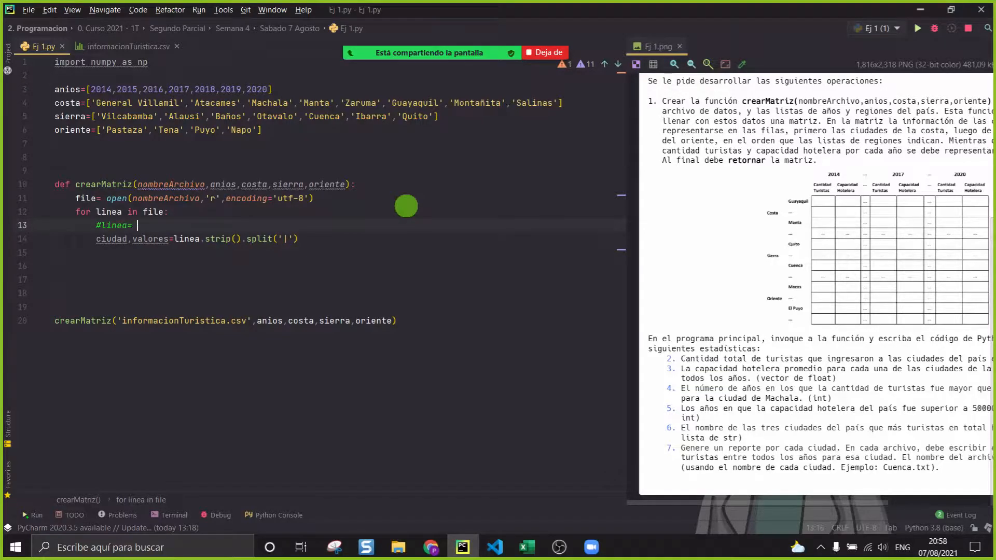
click(111, 47)
click(104, 78)
click(41, 46)
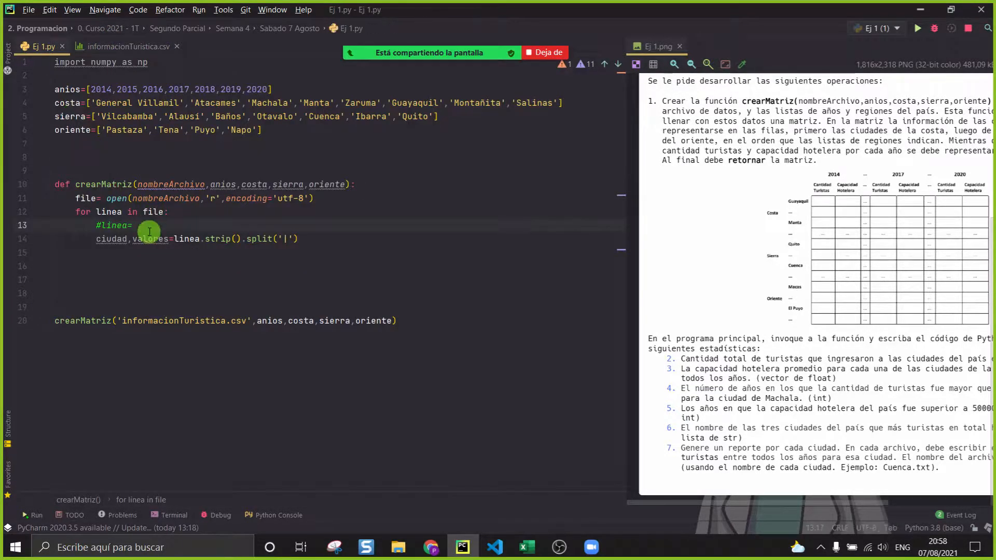
key(ctrl+v)
key(BackSpace)
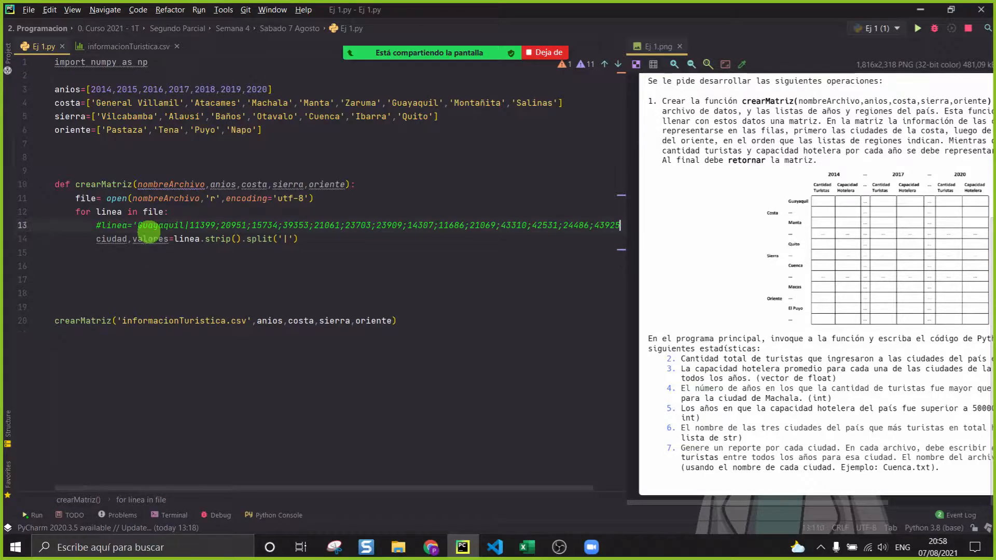
drag(872, 166, 843, 167)
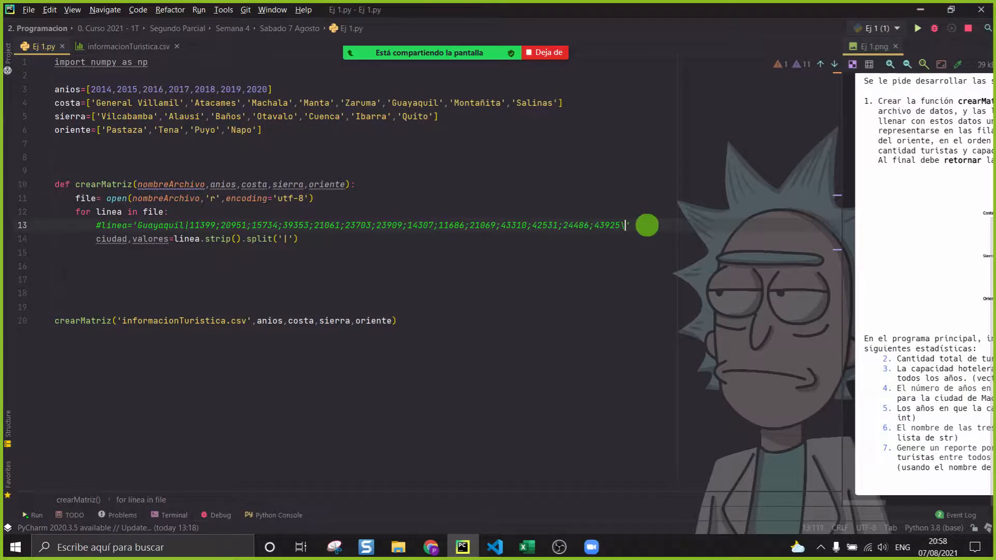
click(638, 252)
ctrl+scroll(625, 240, up, 2)
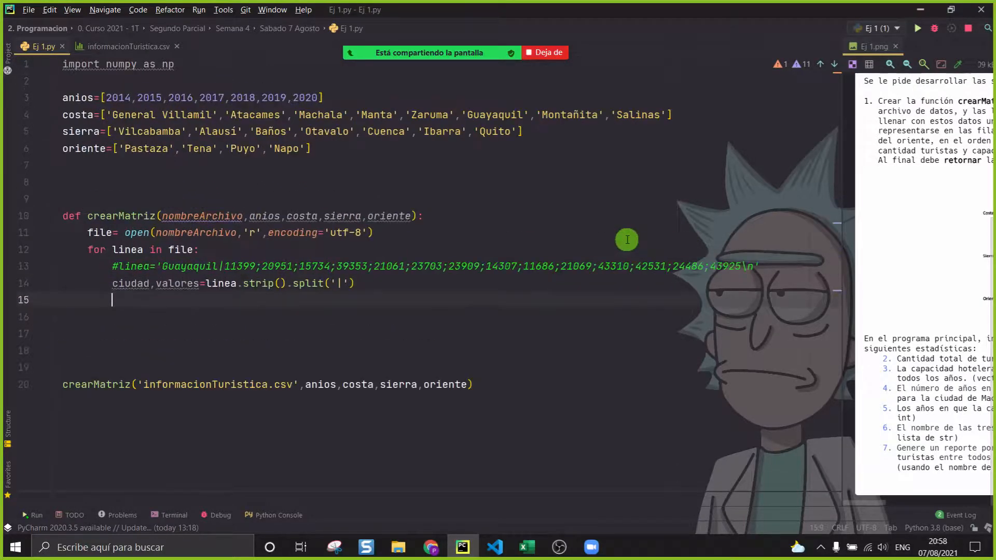
Step: Remove the \n from the end of the Guayaquil example string in the comment
click(144, 266)
drag(791, 260, 162, 267)
click(172, 300)
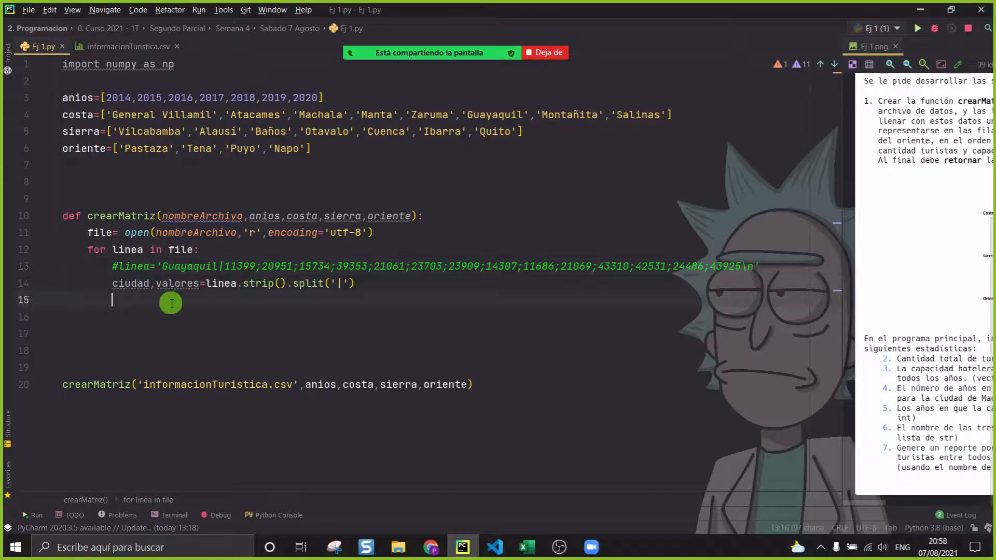
drag(741, 267, 743, 267)
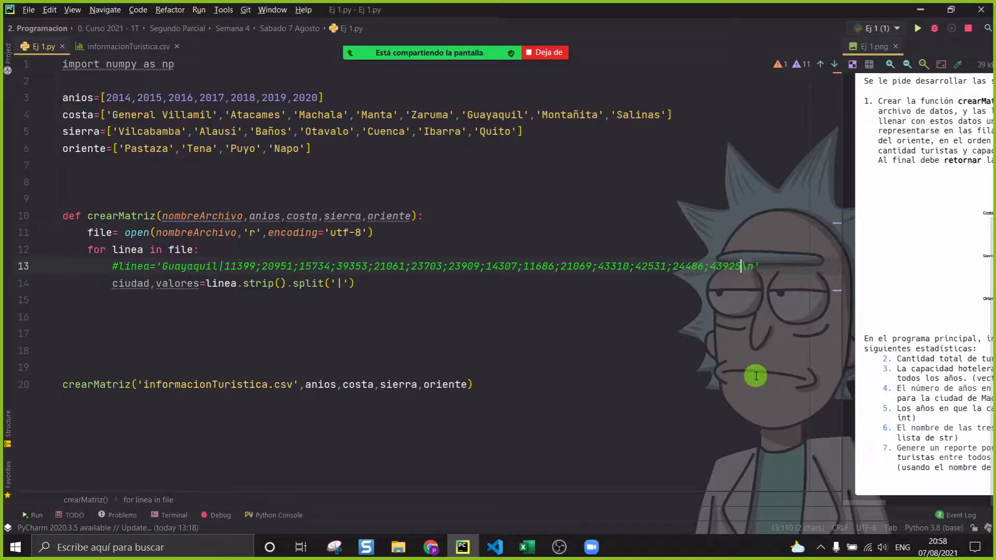
key(BackSpace)
drag(349, 283, 293, 285)
Step: Below the example comment, add a second comment #linea=['Guayaquil', ] with the city name copied from the line above
click(747, 269)
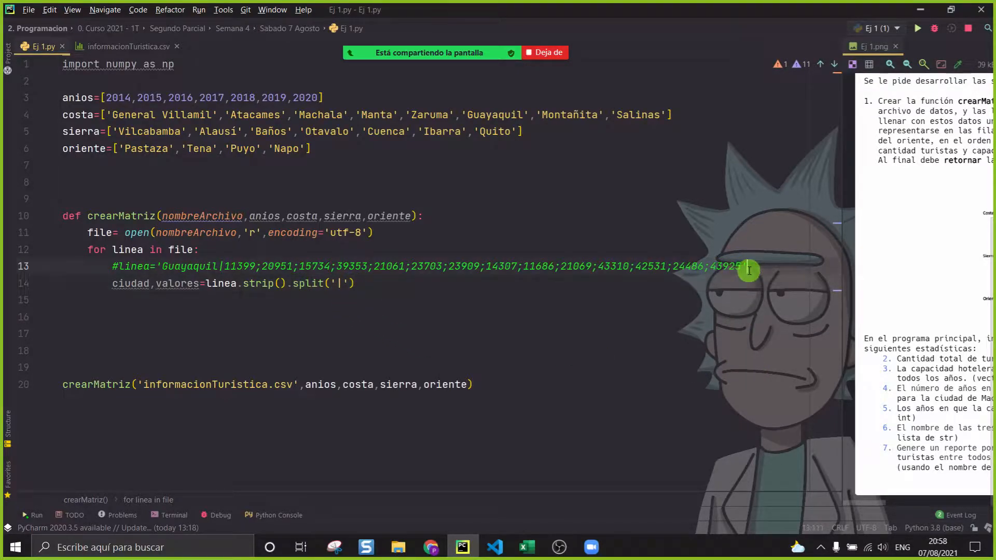
key(Return)
text(#linea=)
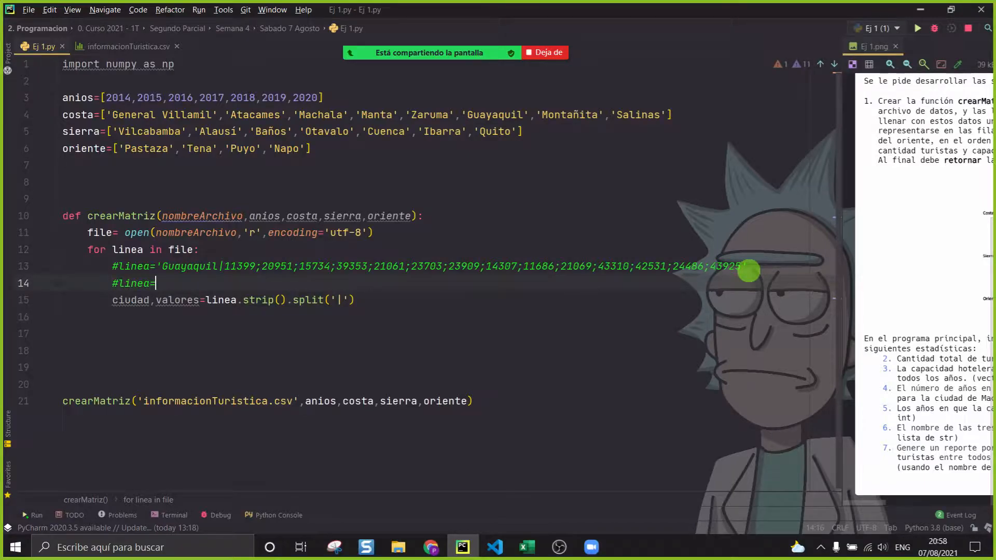
drag(788, 266, 157, 262)
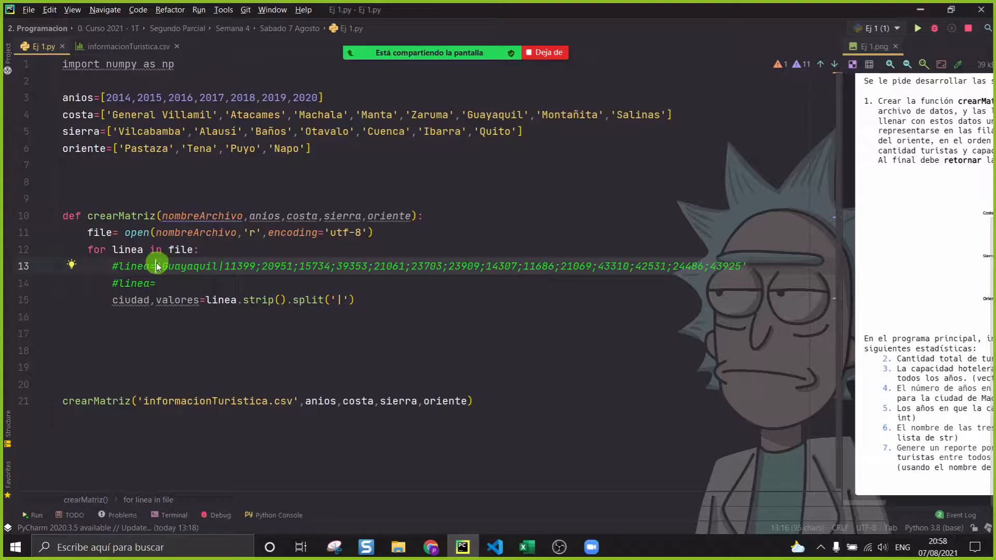
click(182, 284)
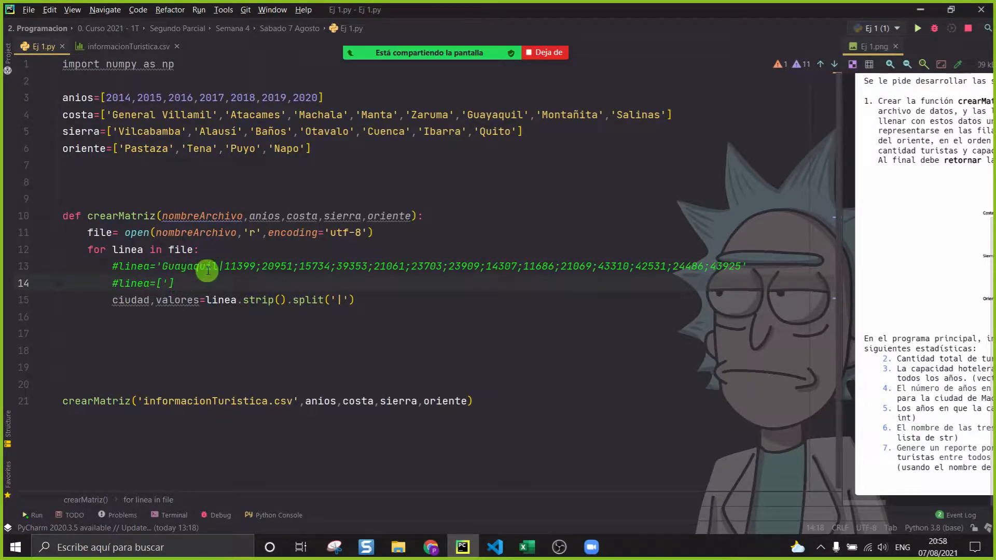
drag(212, 266, 162, 266)
key(ctrl+c)
click(169, 284)
key(ctrl+v)
text(')
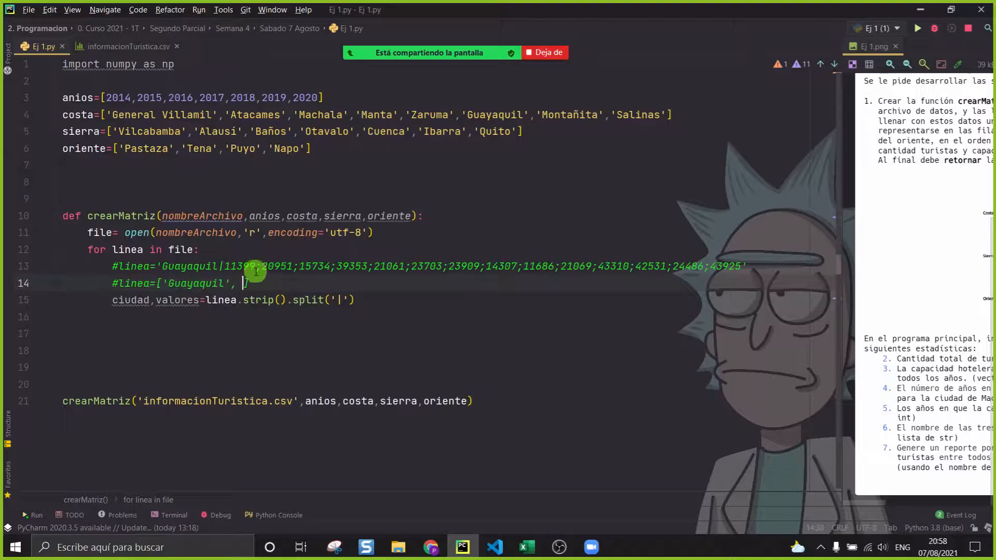
Step: Add the values from 11399 to 43925, separated by semicolons, as one quoted string for the second element of the #linea list comment
drag(293, 267, 679, 266)
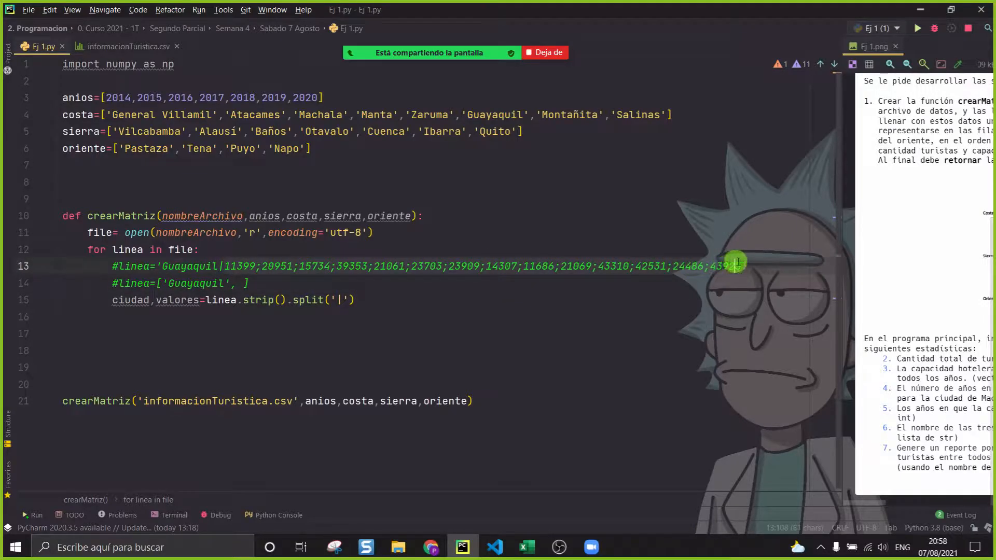
click(245, 284)
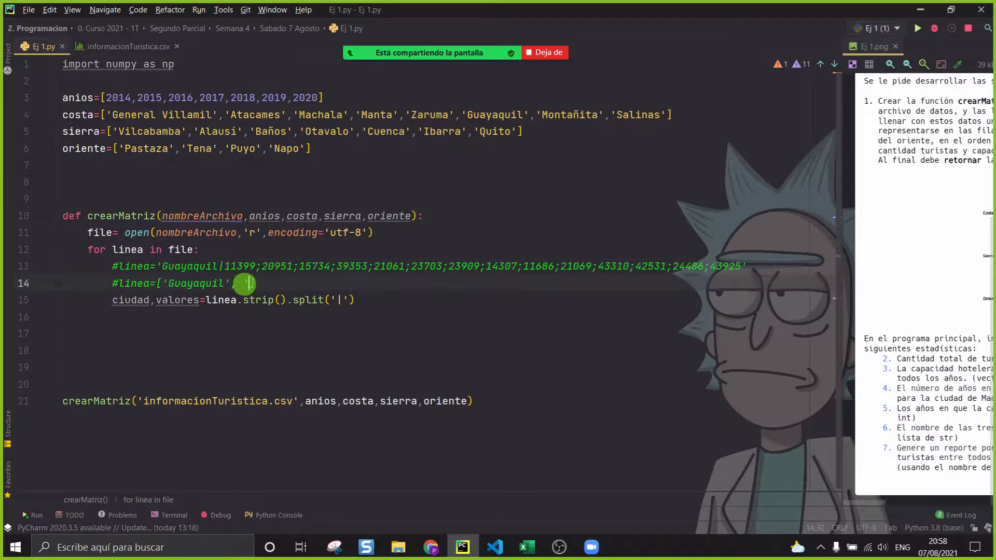
text(')
text(11399;20951;15734;39353;21061;23703;23909;14307;11686;21069;43310;42531;24486;43925')
click(436, 332)
Step: Admit the participant in the meeting's waiting room and add an empty line below the ciudad,valores split statement
drag(810, 279, 112, 283)
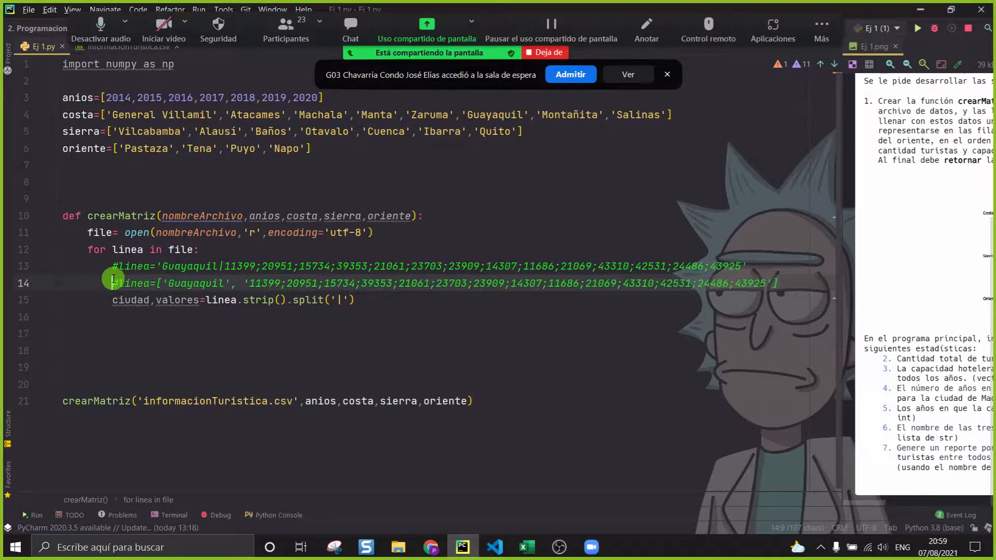
click(571, 76)
click(133, 300)
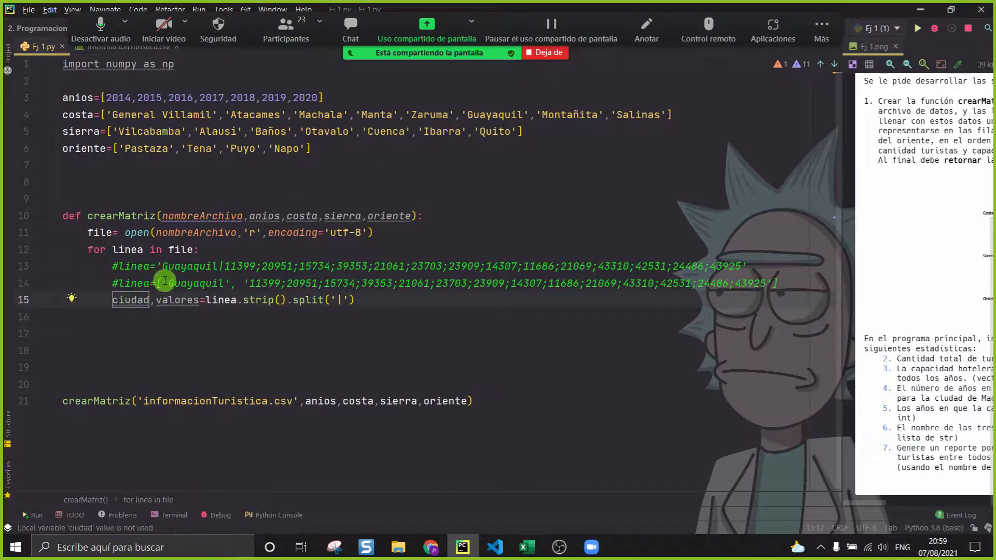
click(176, 301)
drag(242, 284, 765, 284)
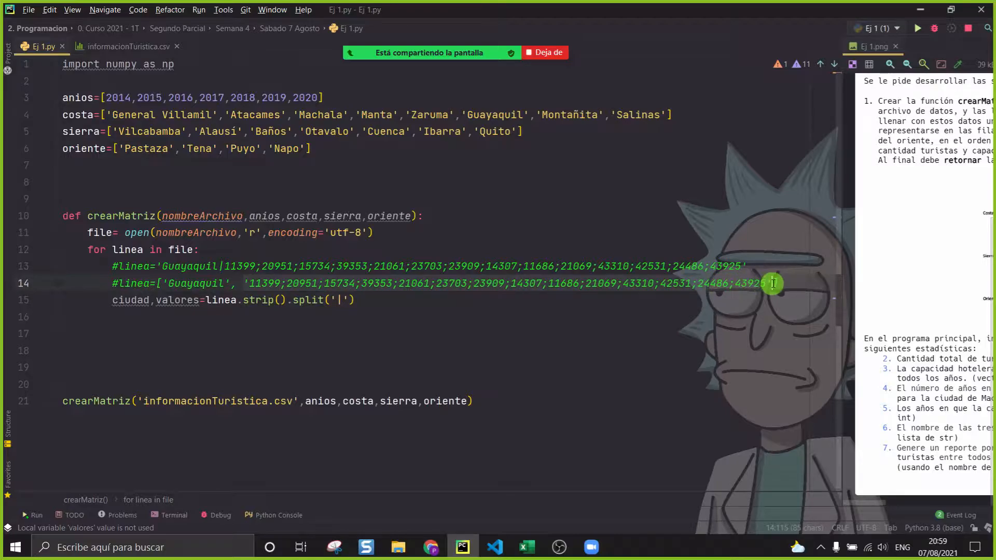
click(629, 294)
key(Return)
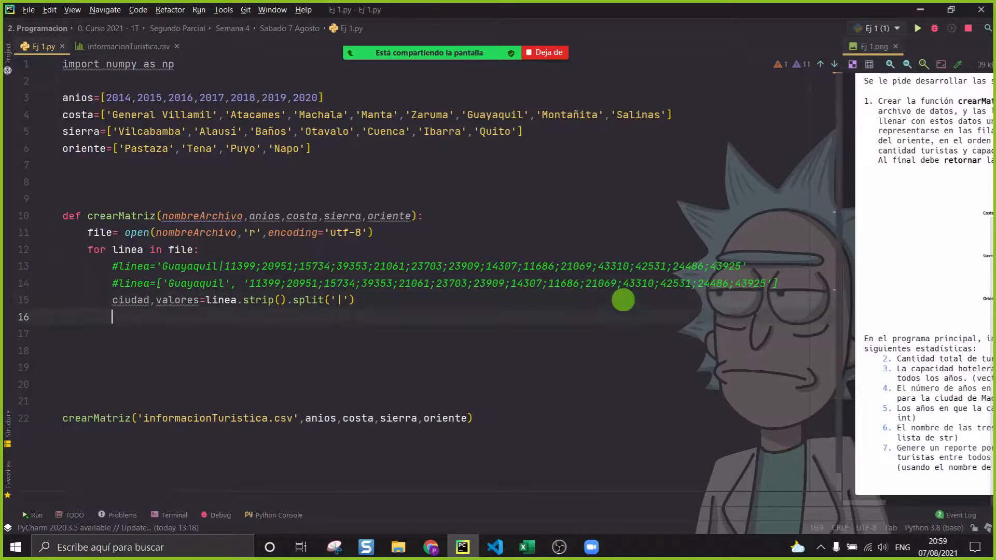
Step: Open the meeting chat, place it below the code, and widen the pane showing the exercise text
scroll(624, 300, down, 2)
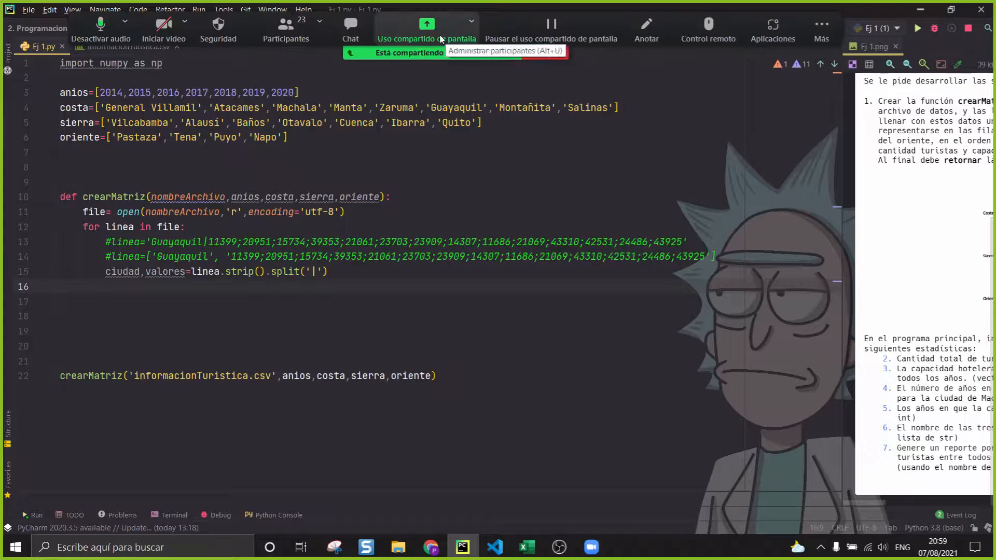
click(353, 27)
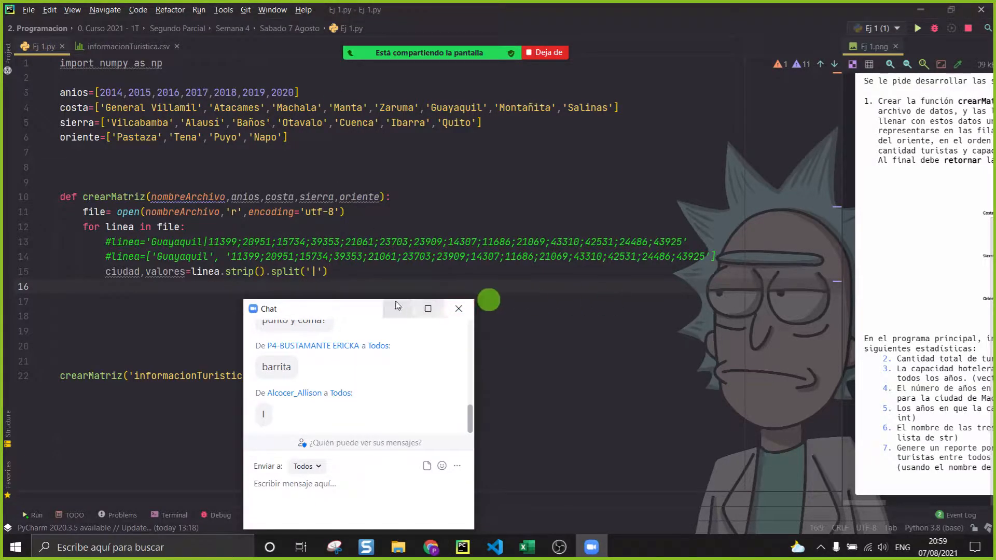
drag(358, 306, 645, 335)
drag(859, 134, 663, 274)
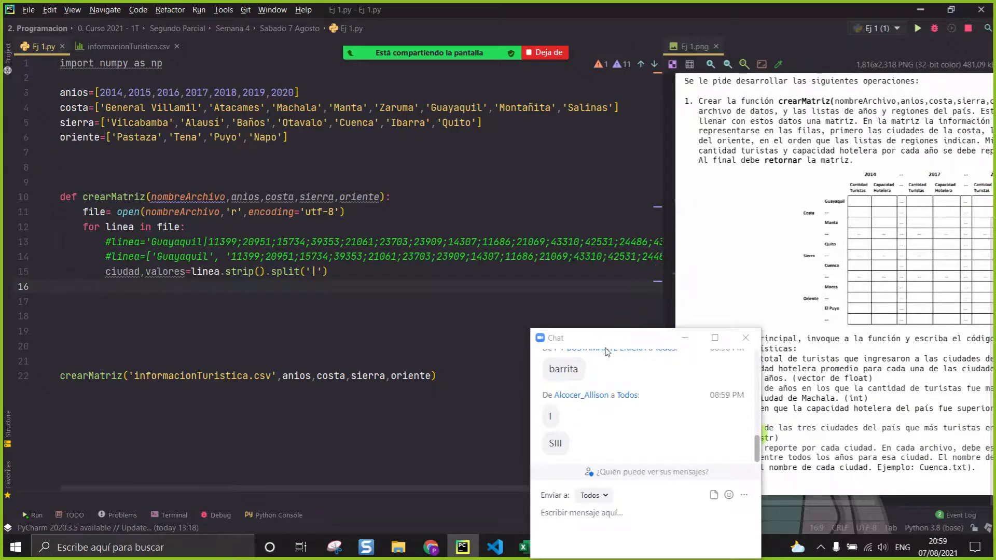
Step: Remove two of the blank lines between the split statement and the crearMatriz call
key(BackSpace)
key(Return)
key(Delete)
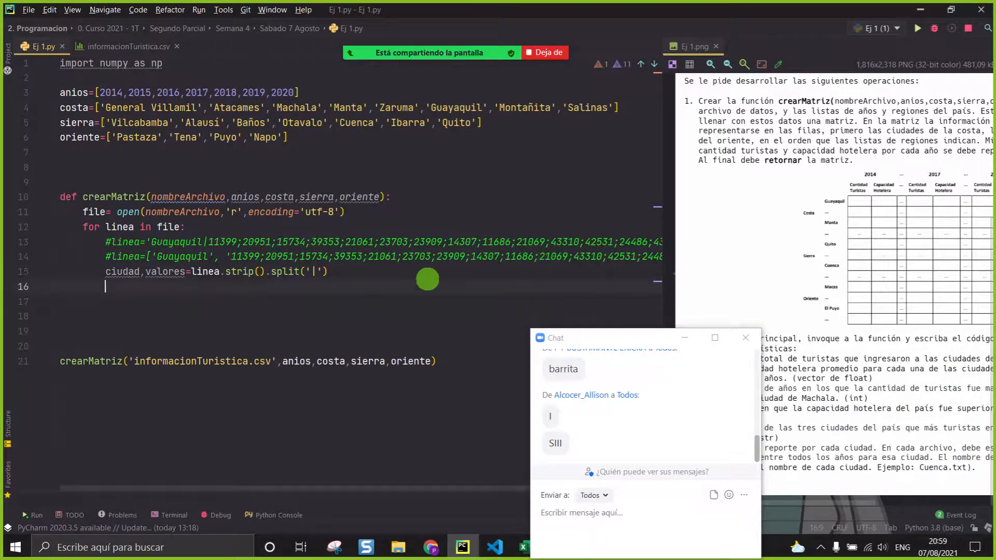
key(BackSpace)
key(Return)
key(Return)
key(BackSpace)
key(BackSpace)
key(Return)
key(Delete)
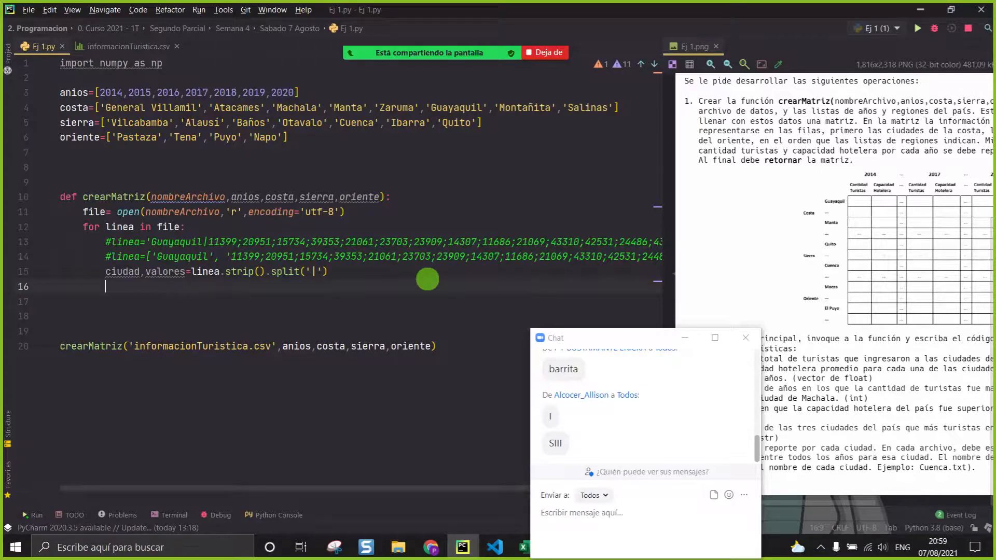
key(Tab)
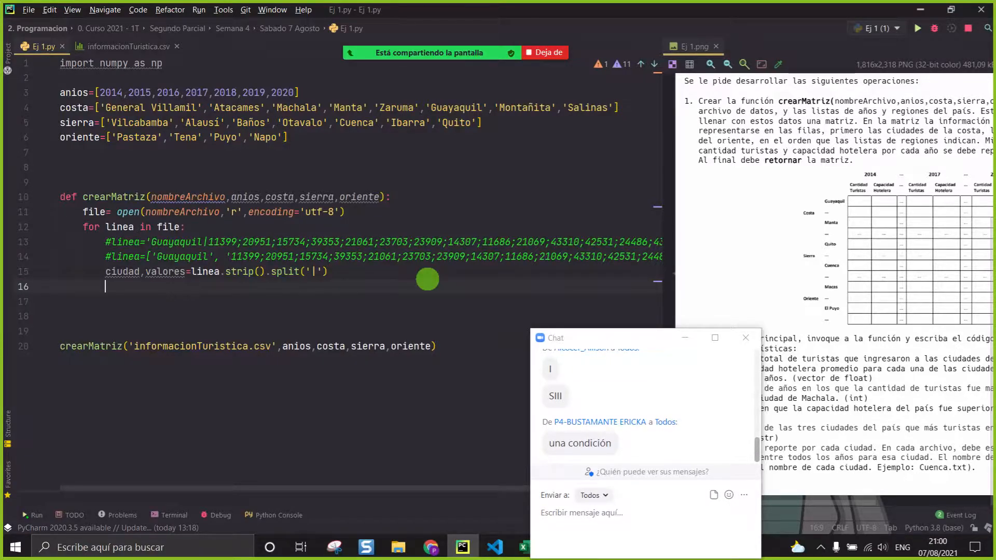
Step: Widen the editor and write valores= valores.split(';') on line 16
drag(664, 165, 765, 208)
click(143, 272)
click(162, 271)
drag(226, 256, 709, 256)
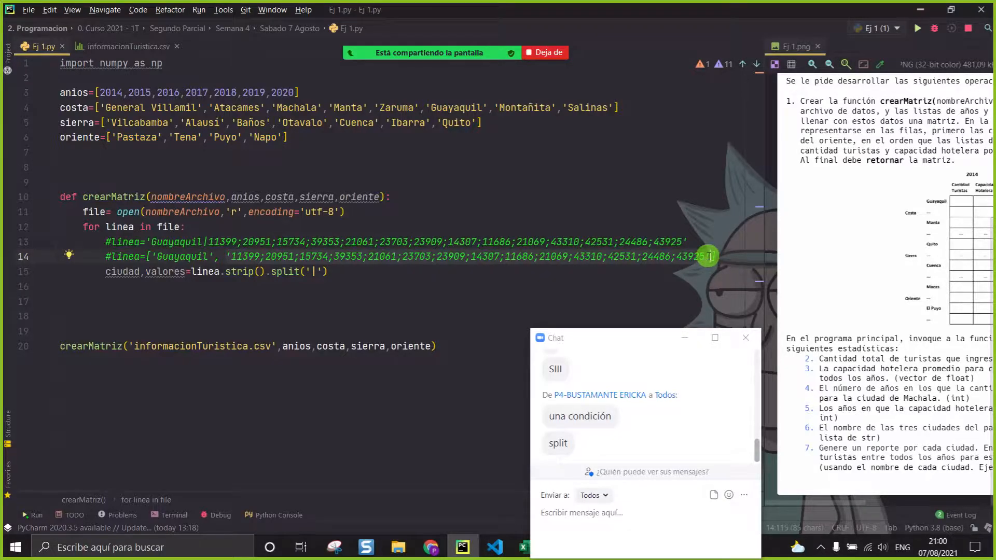
click(477, 292)
text(valores= valores)
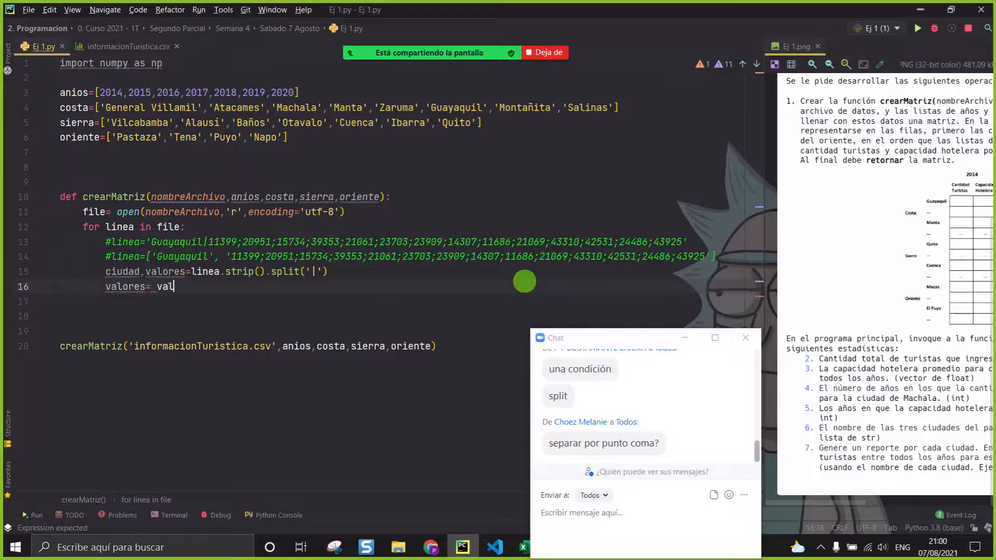
text(.split(';)
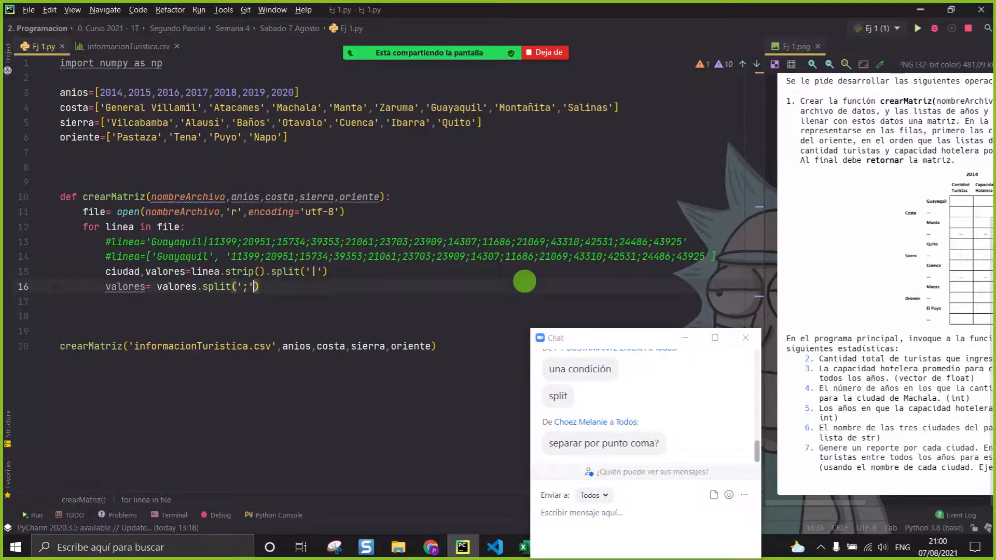
Step: Insert blank lines between the two split statements and add the comment #ciudad= 'Guayaquil' there
click(610, 268)
drag(711, 253, 215, 254)
click(402, 271)
key(Return)
key(Return)
key(Return)
key(Return)
key(Up)
key(Up)
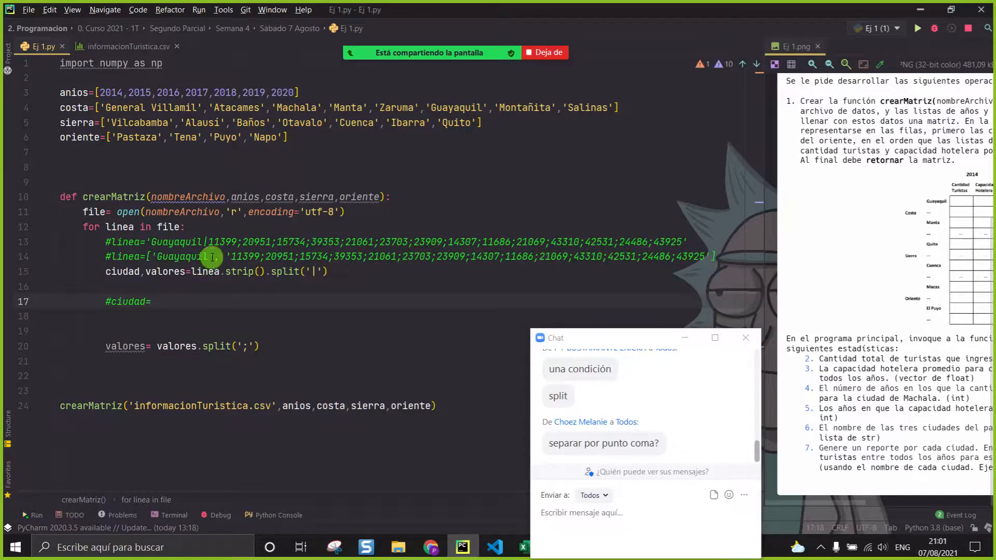
drag(214, 255, 151, 255)
key(ctrl+c)
click(158, 302)
key(ctrl+v)
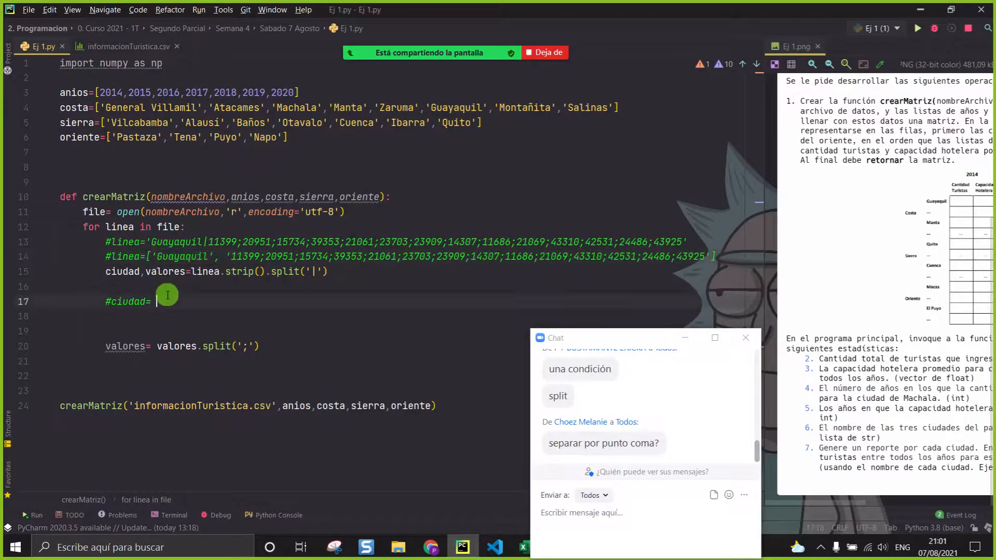
Step: Below the #ciudad comment, add a #valores= comment with the quoted values string copied from the #linea list comment
key(Return)
text(#valor)
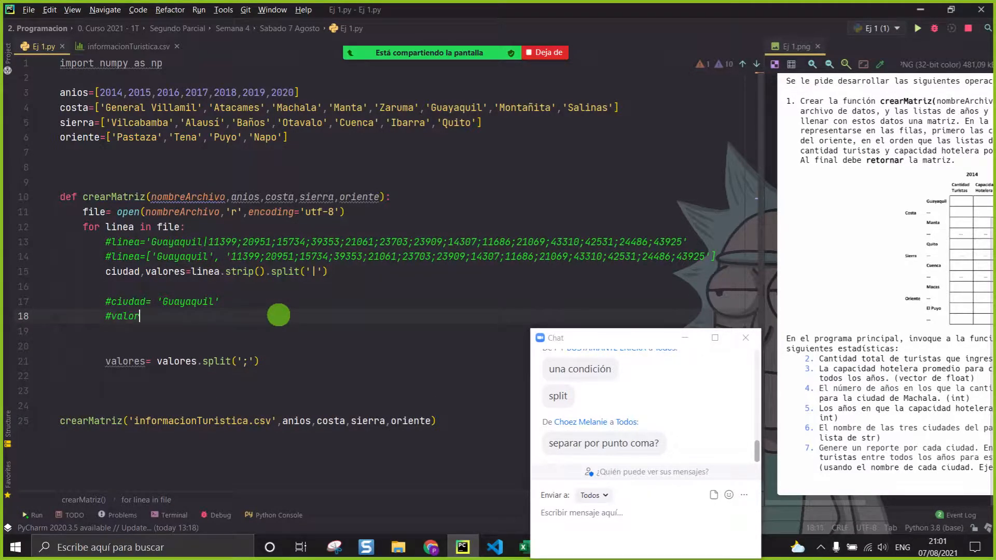
text(es=)
drag(229, 256, 709, 252)
key(ctrl+c)
click(216, 315)
key(ctrl+v)
Step: Delete one blank line above valores= valores.split(';') and start a comment on the line below that statement
click(155, 348)
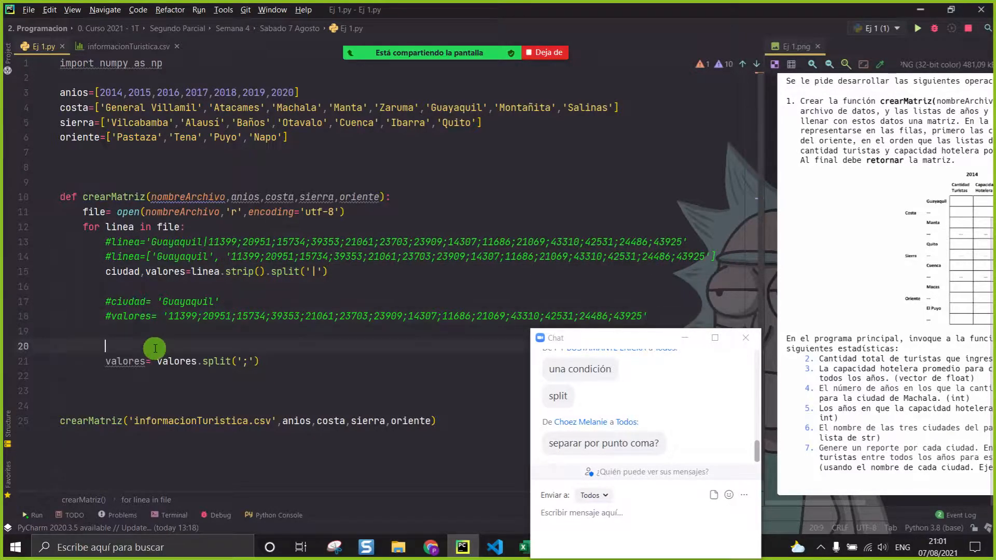
key(BackSpace)
click(313, 345)
key(Return)
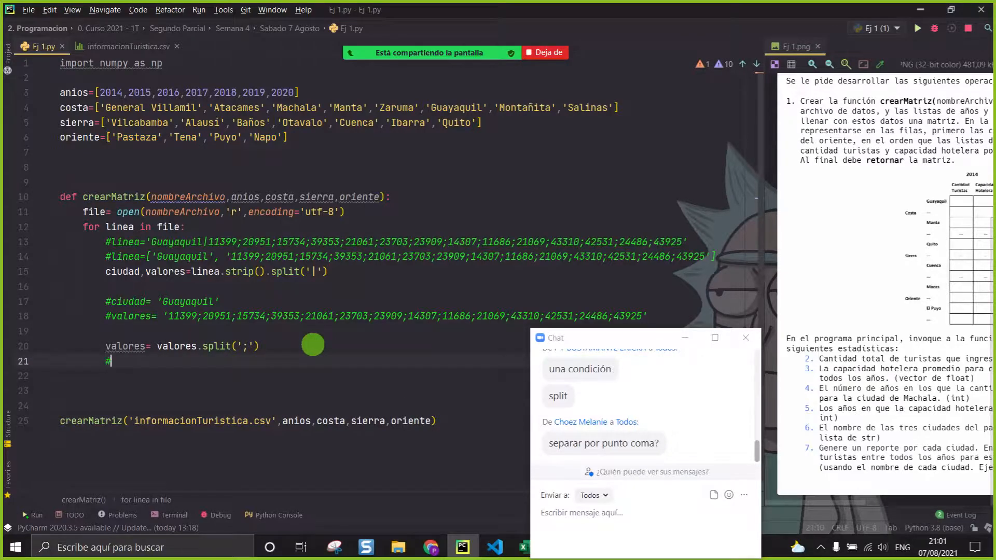
Step: Comment out the crearMatriz call, add a temporary print of the quoted values string with .split(';') above the function, and run the script
click(61, 422)
text(#)
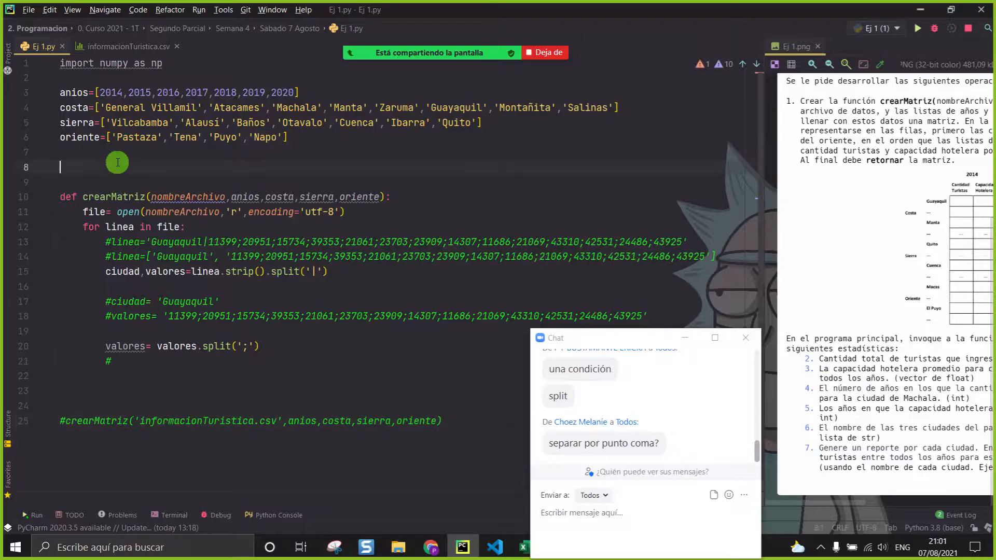
key(ctrl+v)
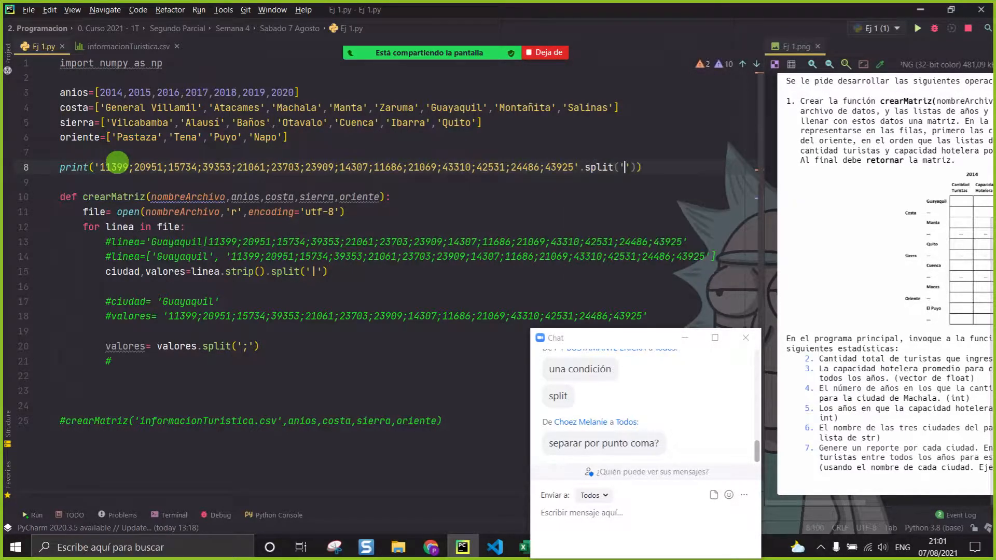
right_click(117, 164)
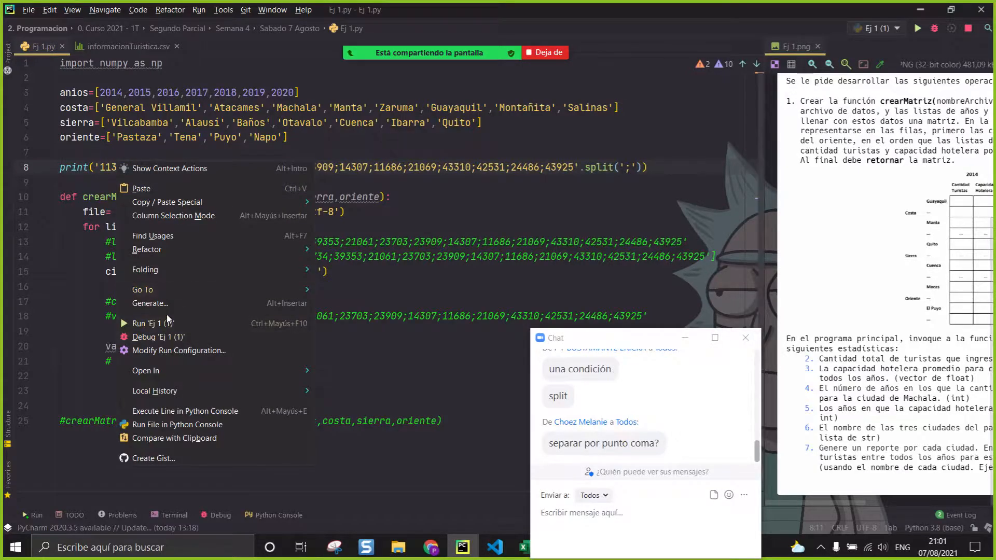
click(167, 318)
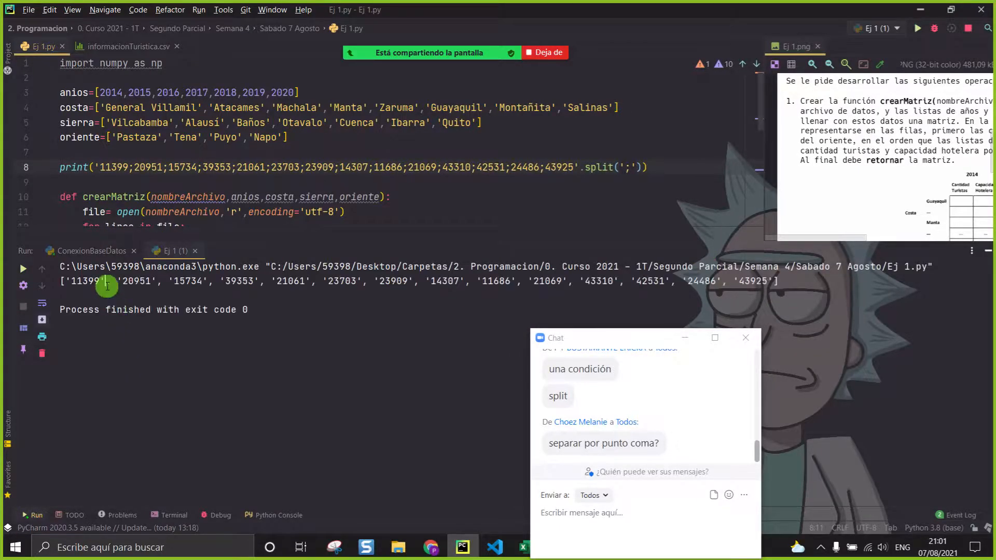
Step: Copy the printed list into a #valores= comment below valores= valores.split(';') and minimize the chat
triple_click(107, 282)
key(ctrl+c)
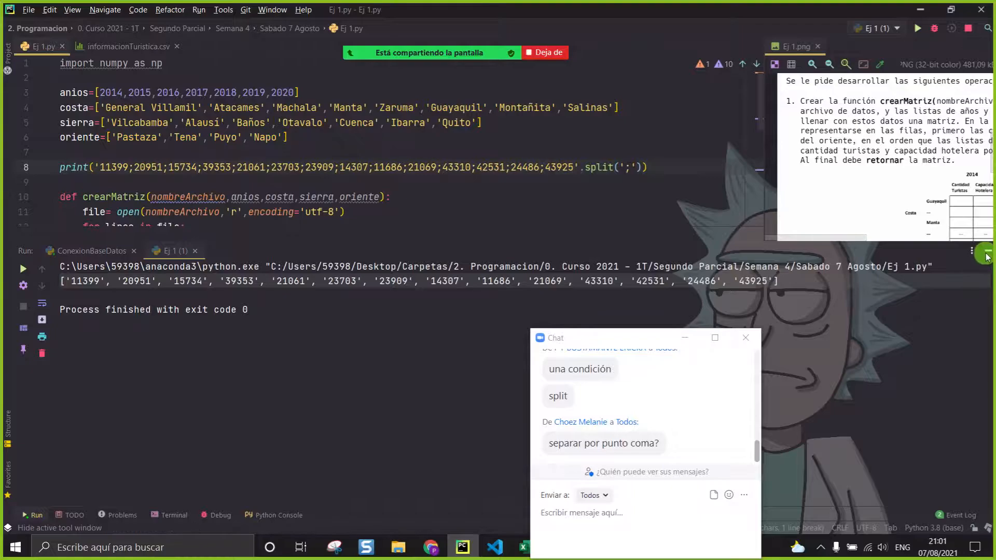
click(985, 251)
click(290, 365)
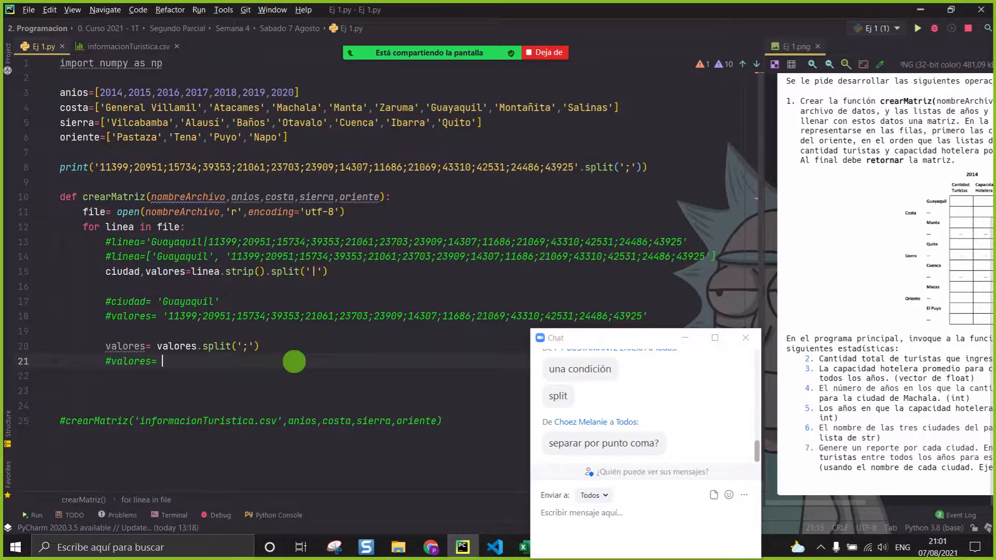
key(ctrl+v)
click(687, 338)
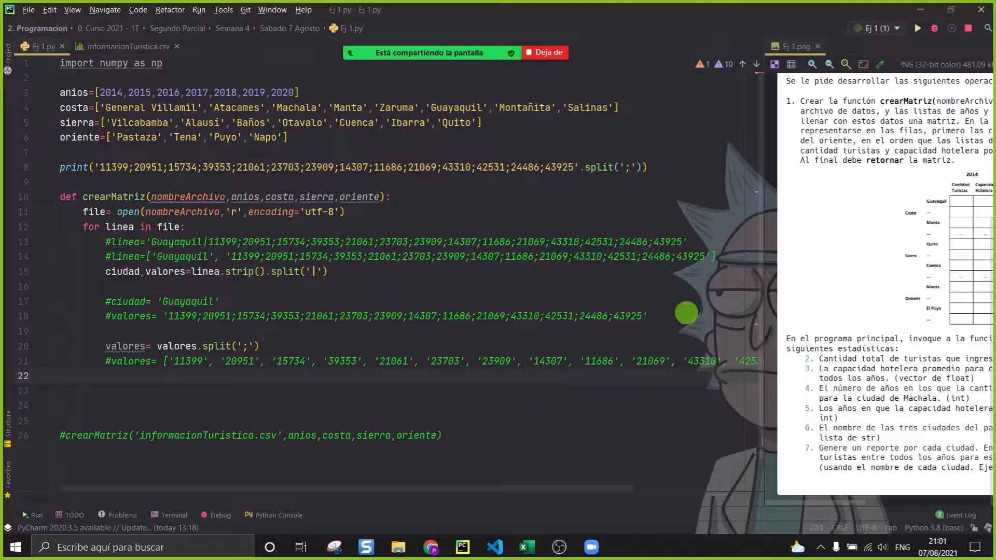
Step: Add a blank line below the #valores list comment and widen the editor to show the whole list
click(595, 357)
key(End)
key(Return)
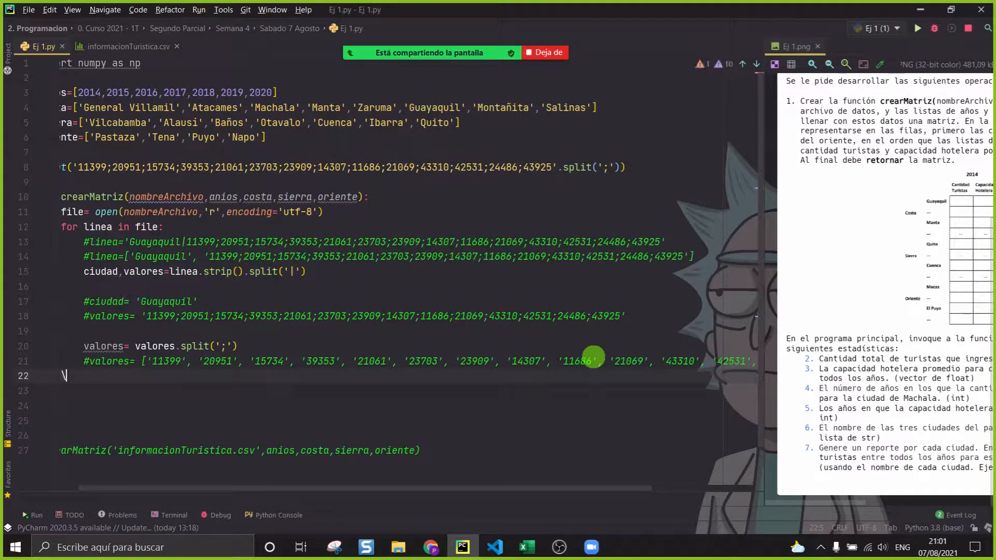
key(BackSpace)
key(BackSpace)
key(Return)
scroll(203, 330, down, 1)
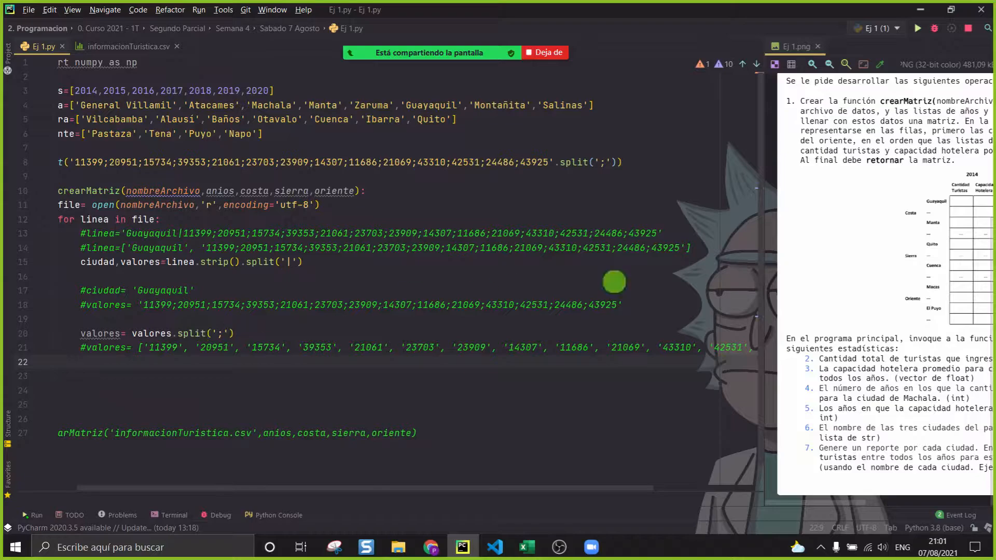
drag(766, 172, 843, 176)
click(150, 348)
drag(151, 349, 875, 347)
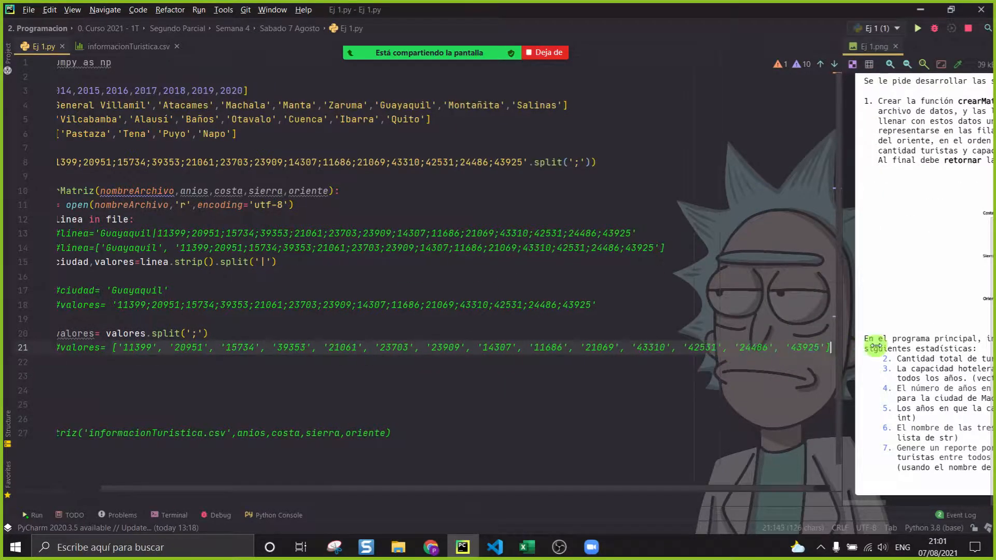
Step: Open the meeting chat and admit the participant from the waiting room
mouse_move(438, 52)
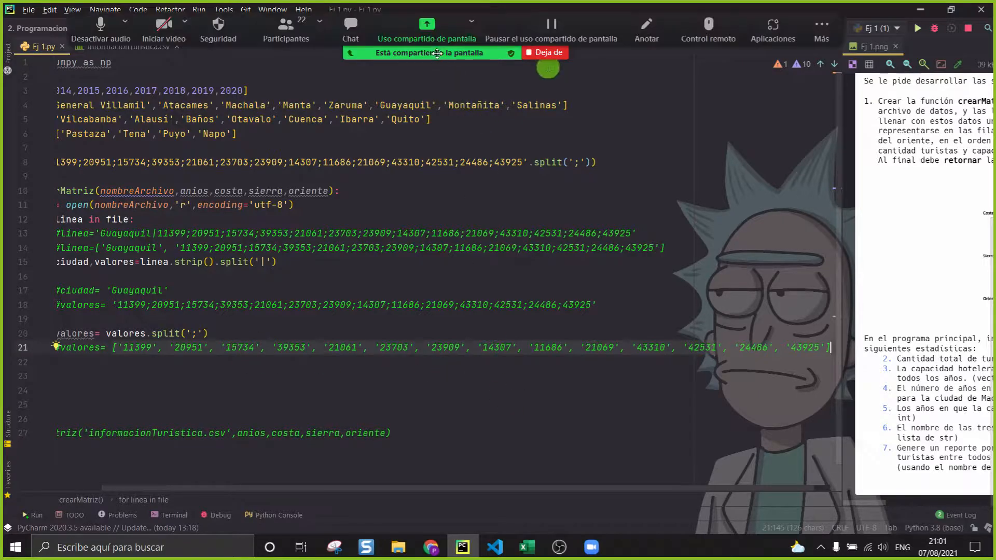
click(347, 30)
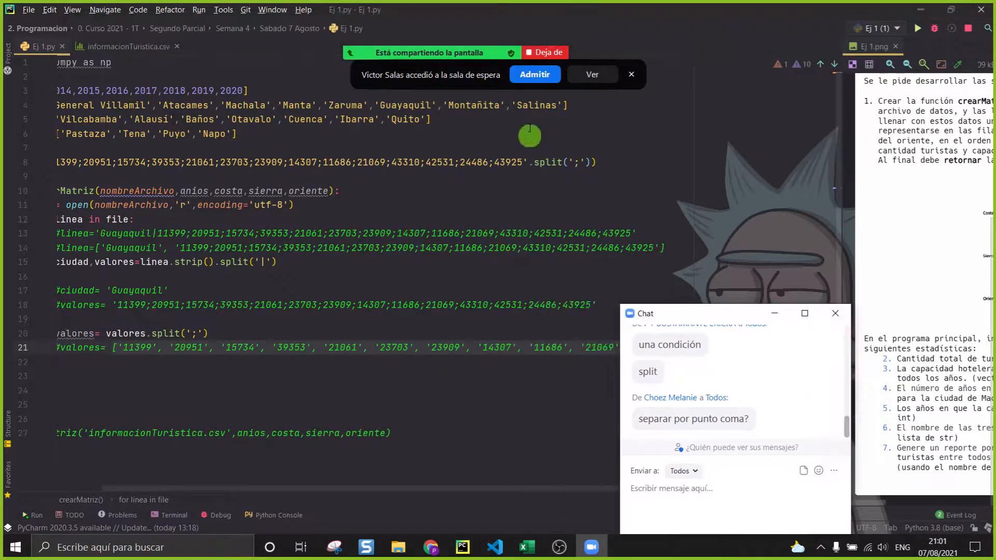
click(539, 70)
Step: Move the chat window lower and narrow the code editor to show more of the exercise image
drag(228, 487, 138, 489)
click(136, 390)
drag(641, 313, 523, 375)
drag(838, 136, 613, 169)
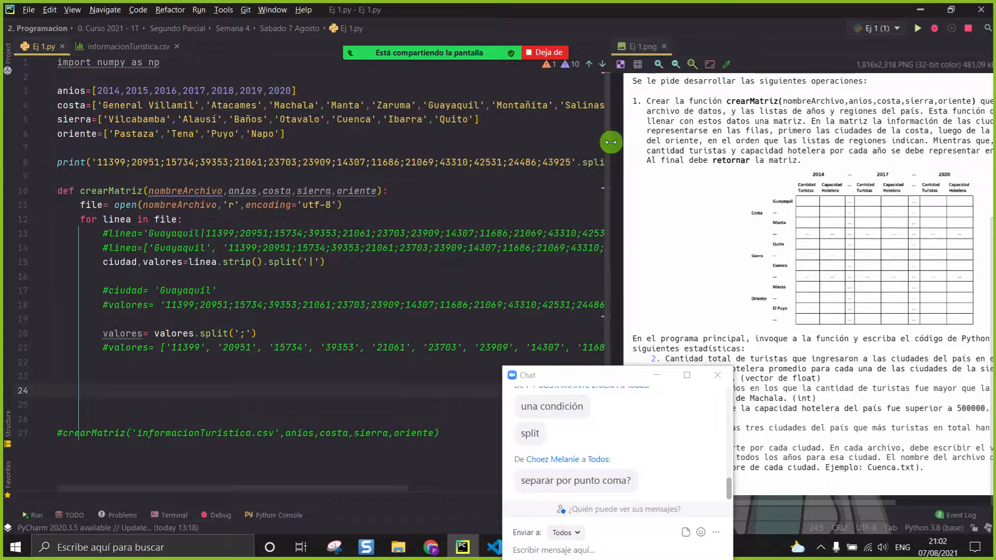
mouse_move(610, 248)
mouse_down()
mouse_move(514, 249)
mouse_move(599, 248)
mouse_up()
Step: Read the chat replies about what the values represent and minimize the chat
click(637, 484)
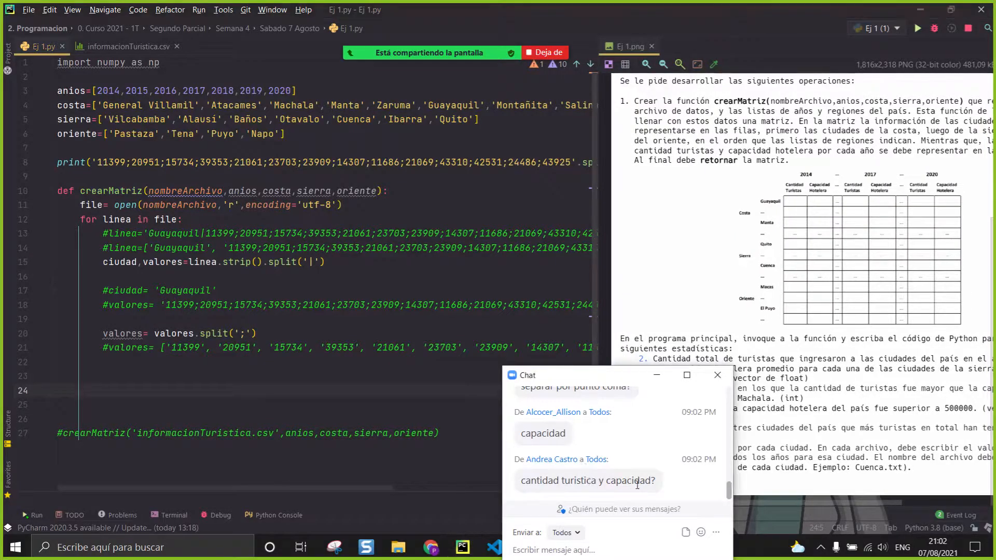
double_click(627, 433)
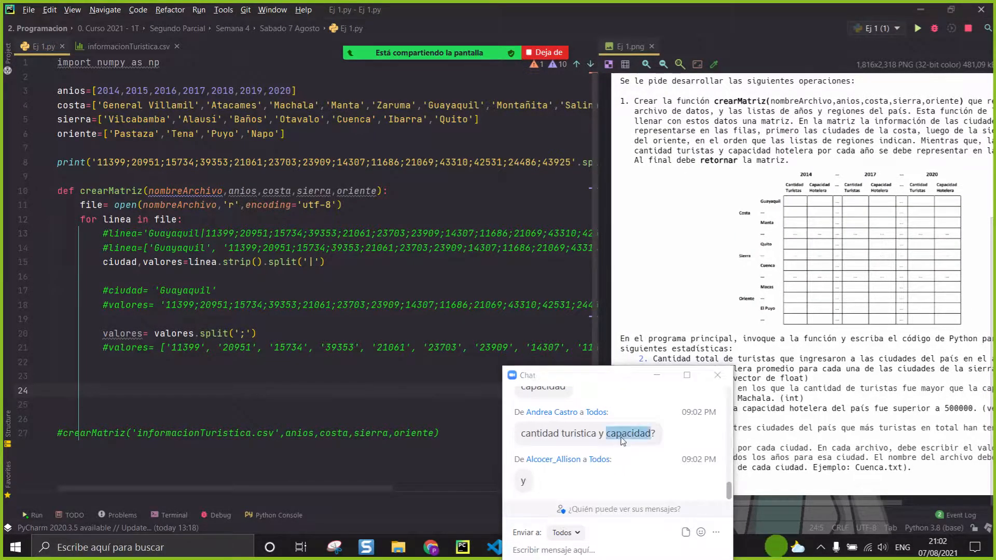
click(656, 377)
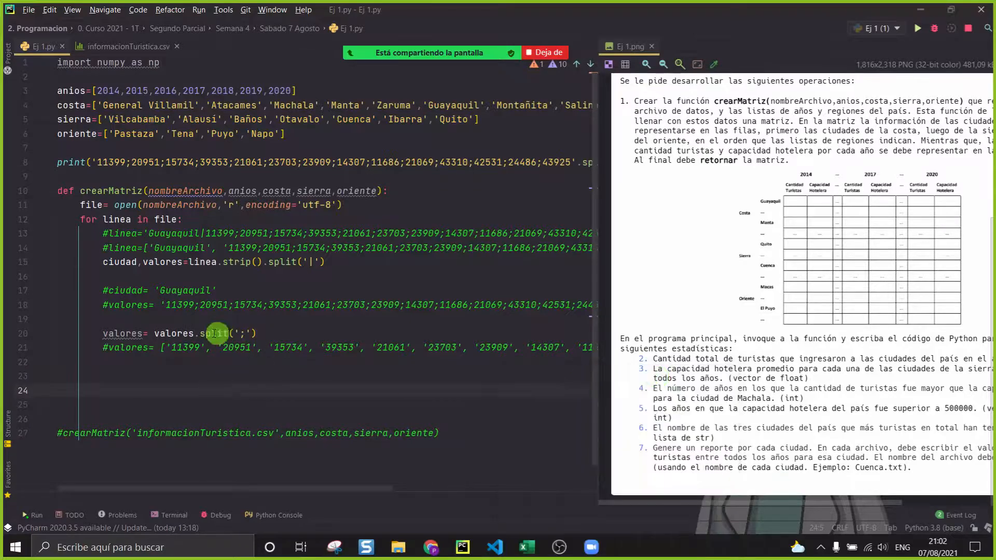
Step: Examine the values in the #valores list comment pair by pair
drag(165, 348, 252, 348)
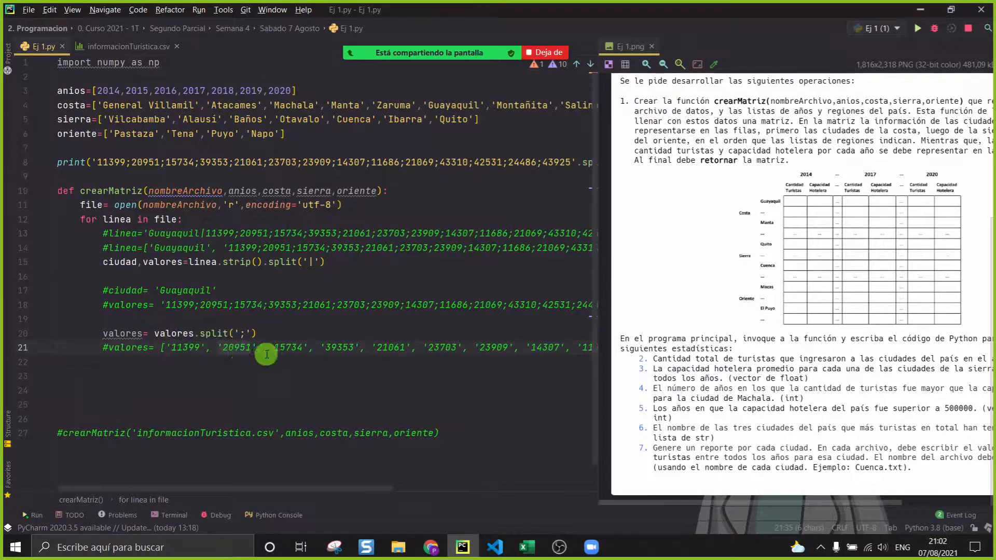
drag(325, 347, 501, 350)
click(514, 384)
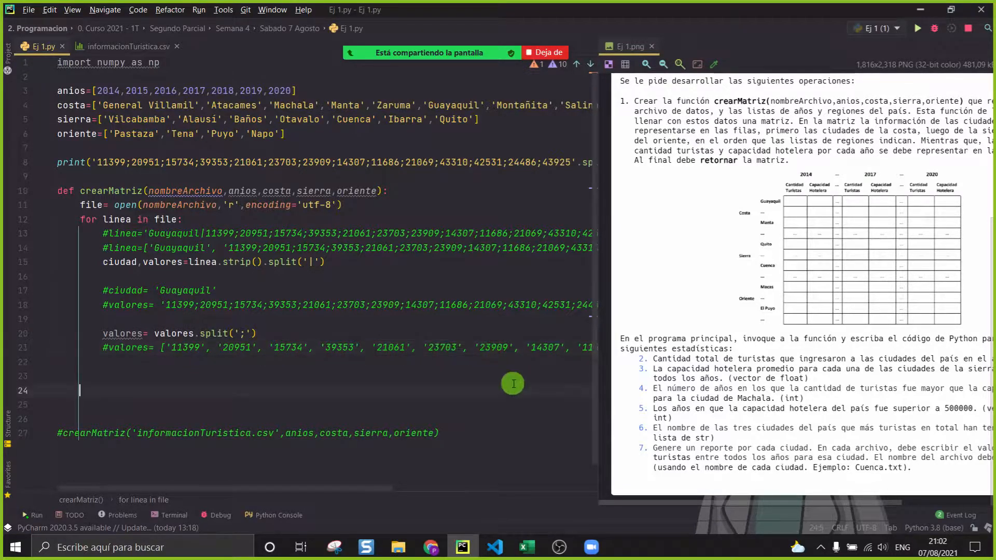
click(184, 375)
Step: Switch to the Excel matrix and examine how Cantidad Turistas and Capacidad Hotelera alternate by year in the General Villamil row
click(527, 547)
drag(166, 200, 742, 202)
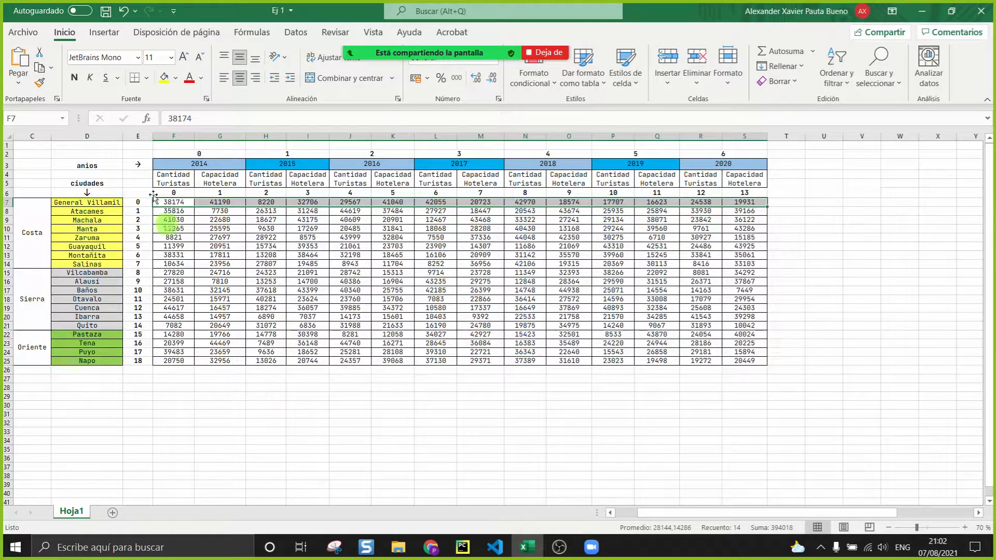
click(173, 179)
click(212, 172)
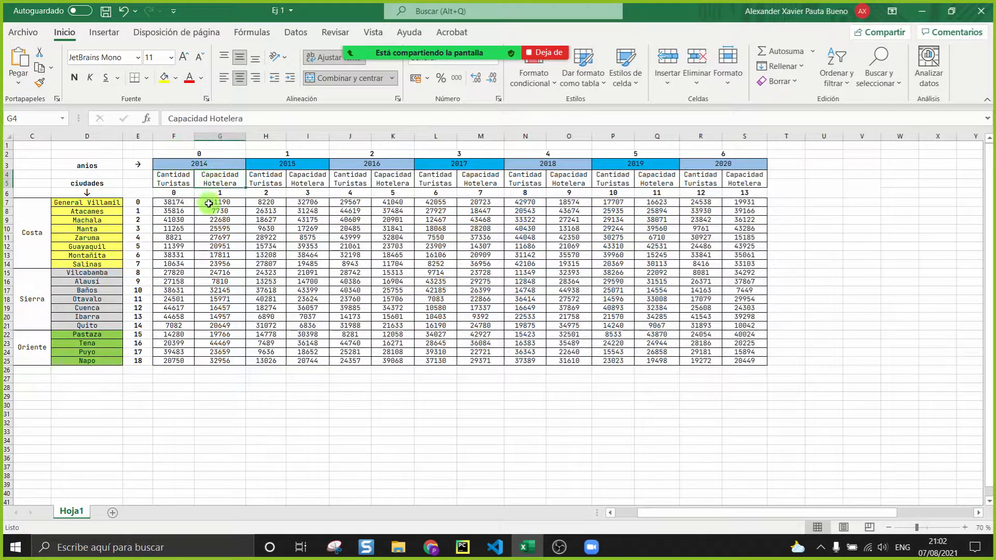
click(208, 204)
click(228, 164)
click(265, 201)
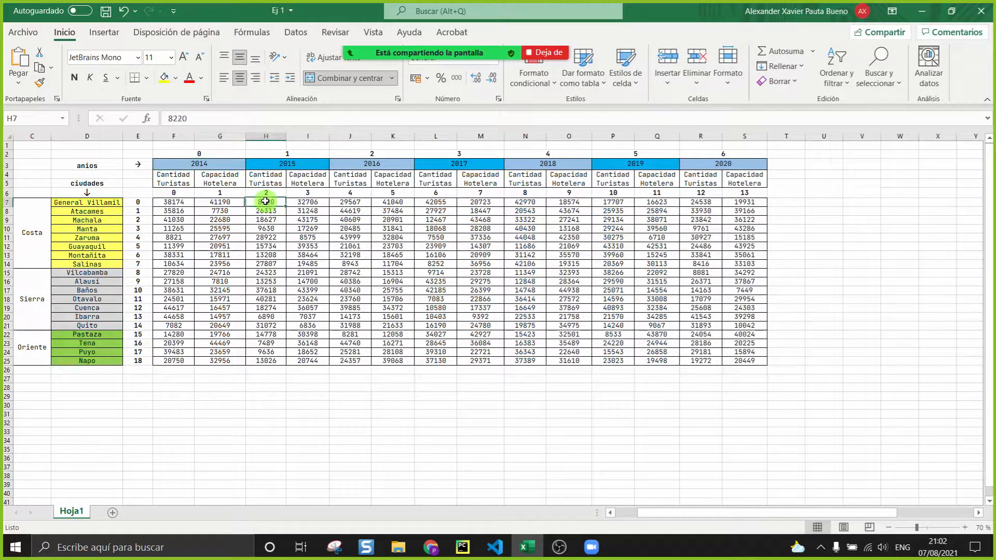
click(309, 203)
click(296, 165)
drag(177, 203, 745, 211)
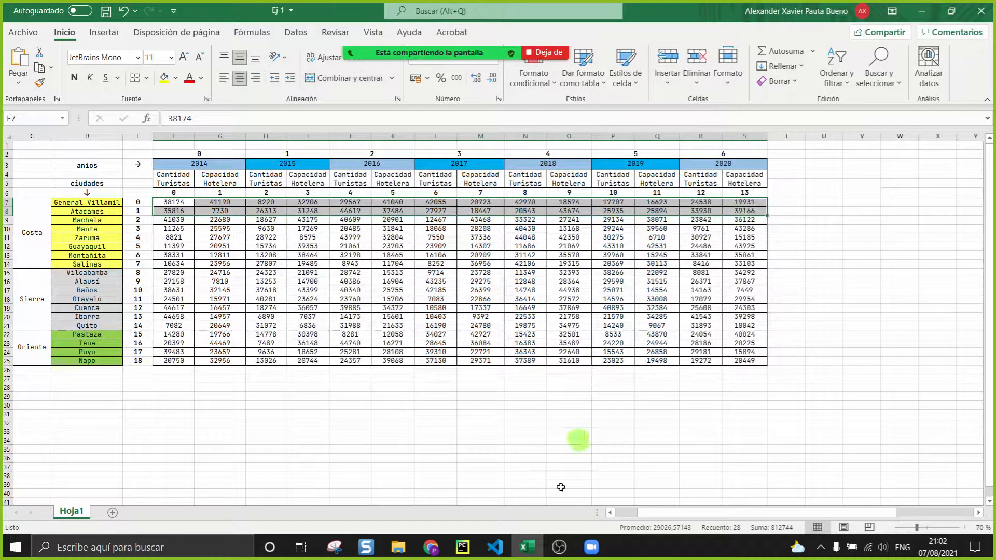
Step: Compare the #valores list comment in PyCharm with the General Villamil row in Excel, and return to PyCharm
click(462, 547)
click(259, 371)
triple_click(210, 347)
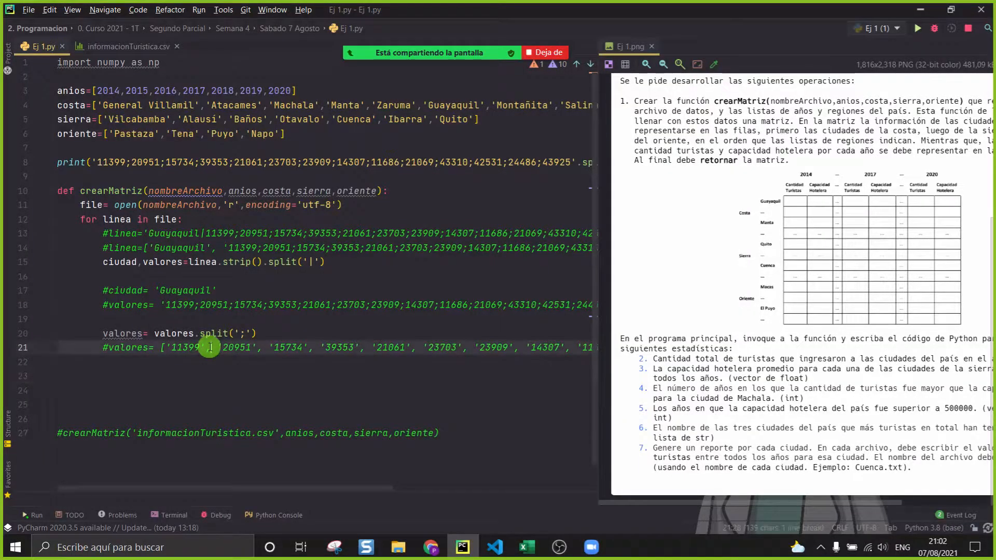
click(462, 546)
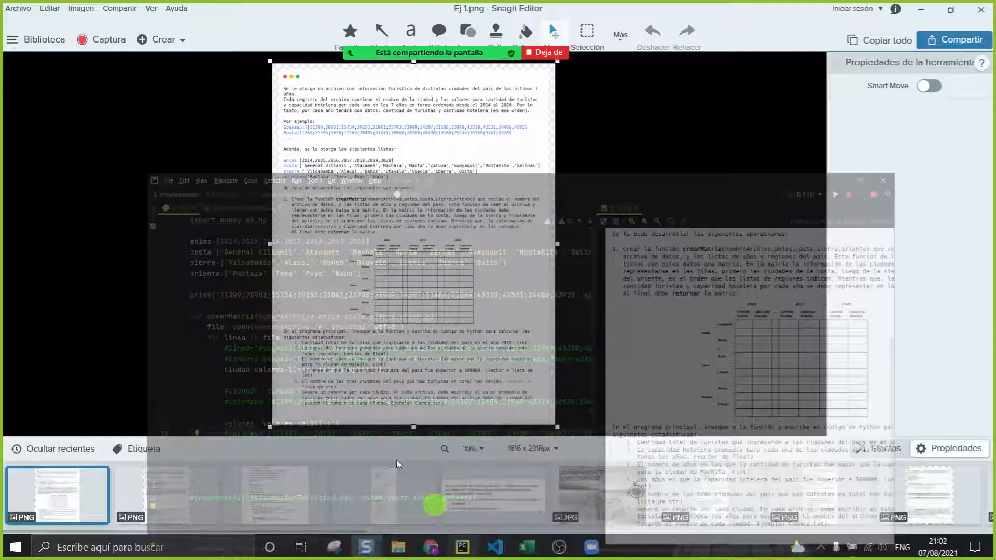
click(526, 547)
click(227, 201)
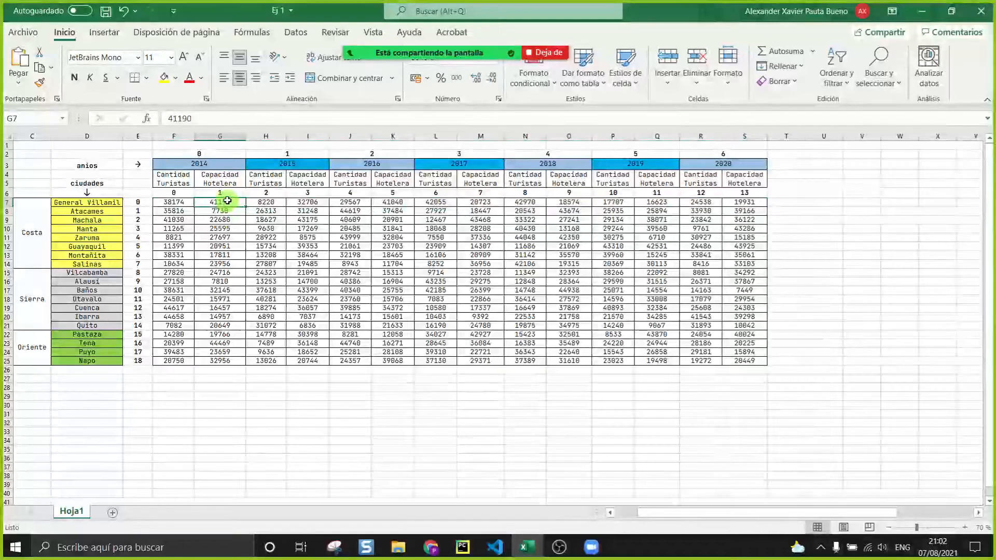
drag(174, 202, 745, 202)
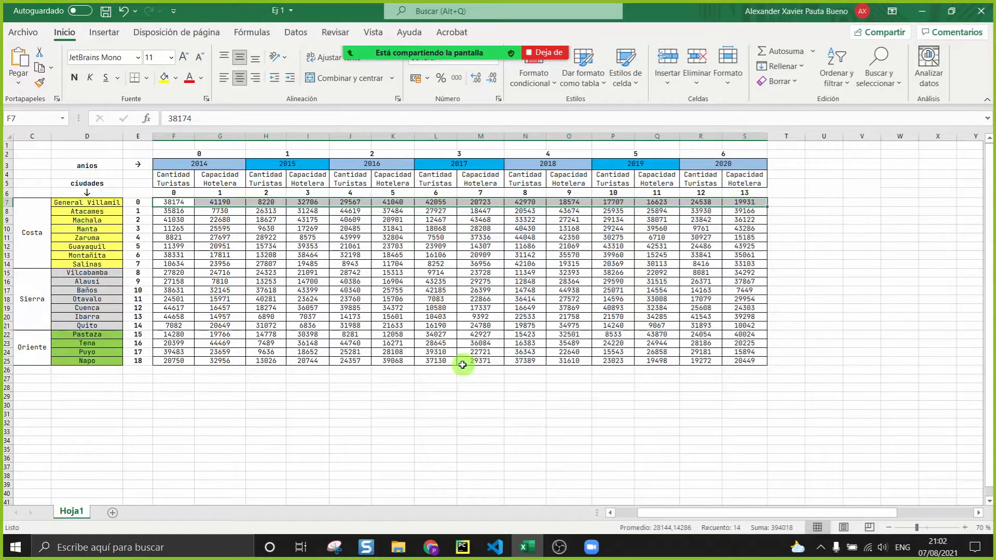
click(443, 407)
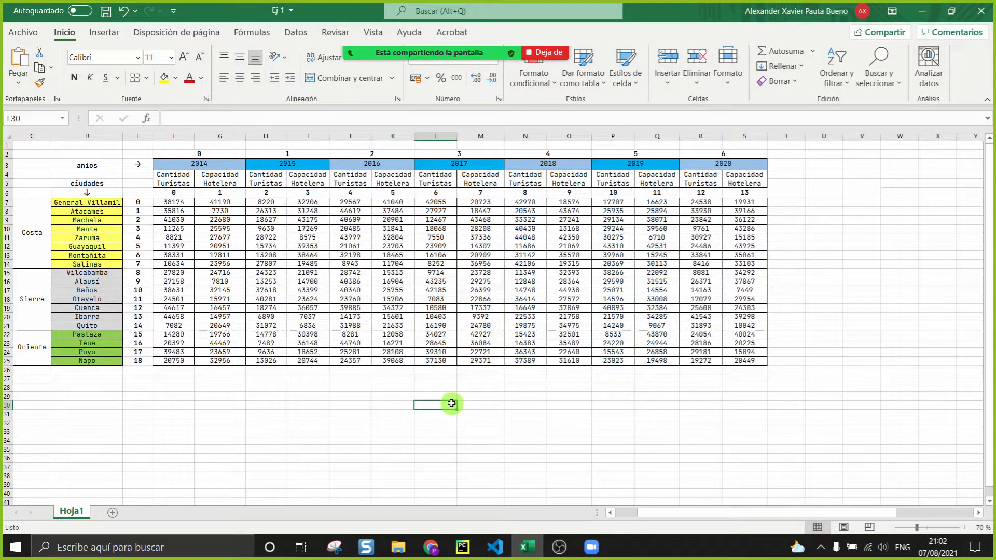
click(526, 547)
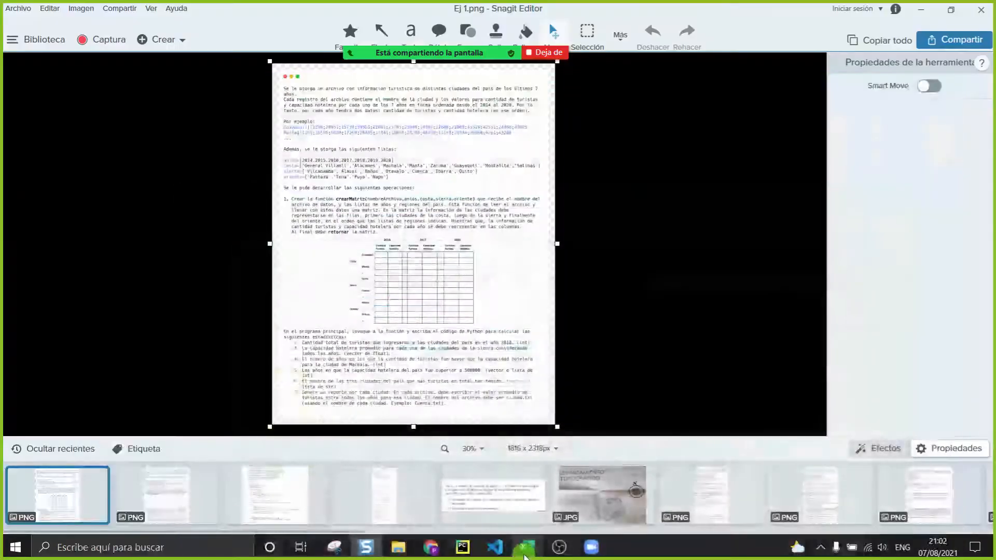
click(462, 547)
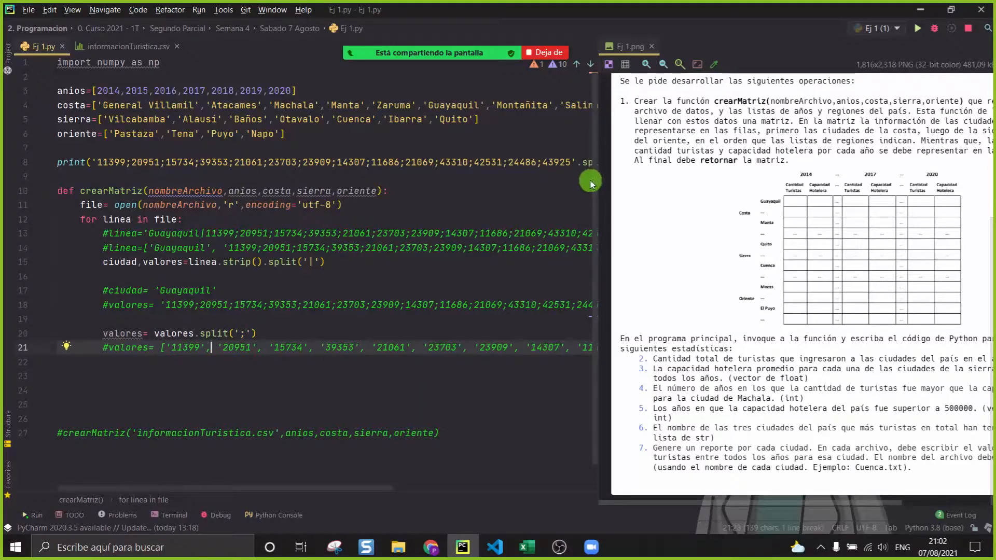
Step: Widen the code editor and delete the temporary print statement, leaving two blank lines above def crearMatriz
drag(600, 174, 726, 177)
click(211, 379)
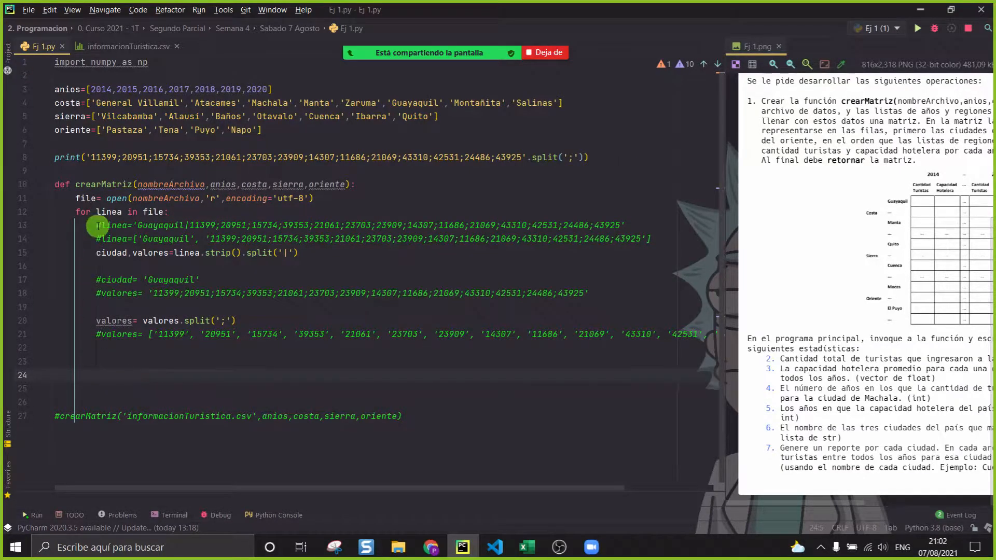
click(126, 170)
drag(125, 170, 30, 148)
key(BackSpace)
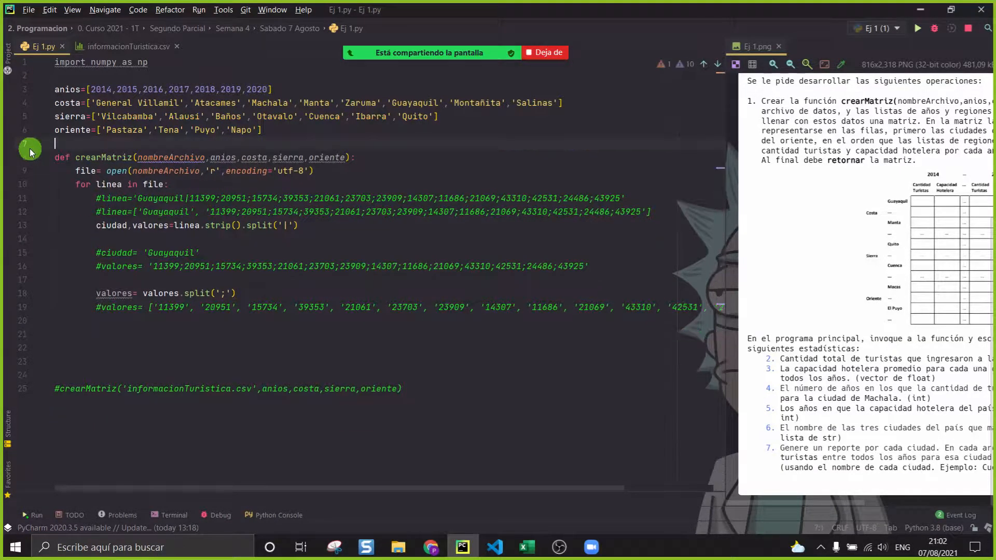
click(294, 137)
key(Return)
key(Return)
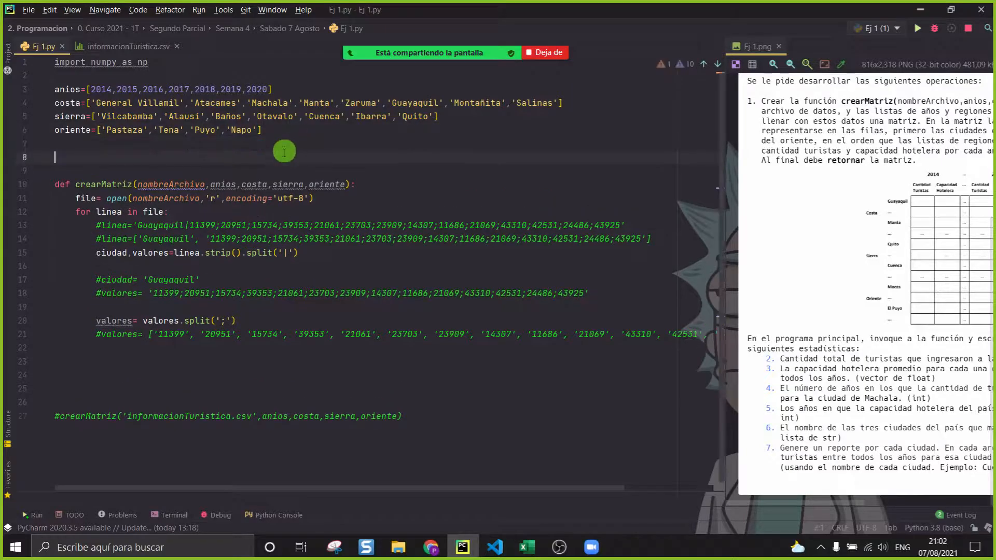
key(Delete)
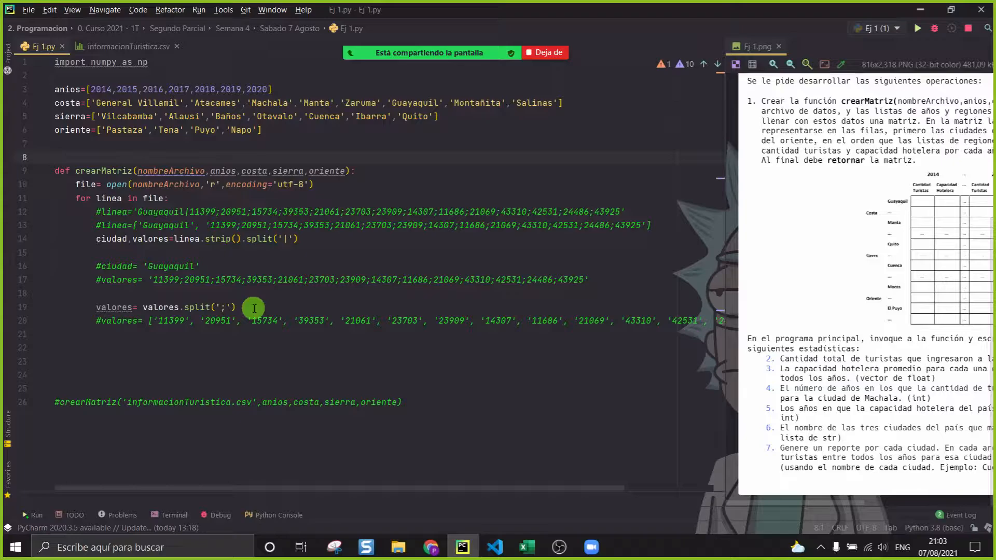
Step: Open the meeting chat and move it to the area below the code
click(351, 26)
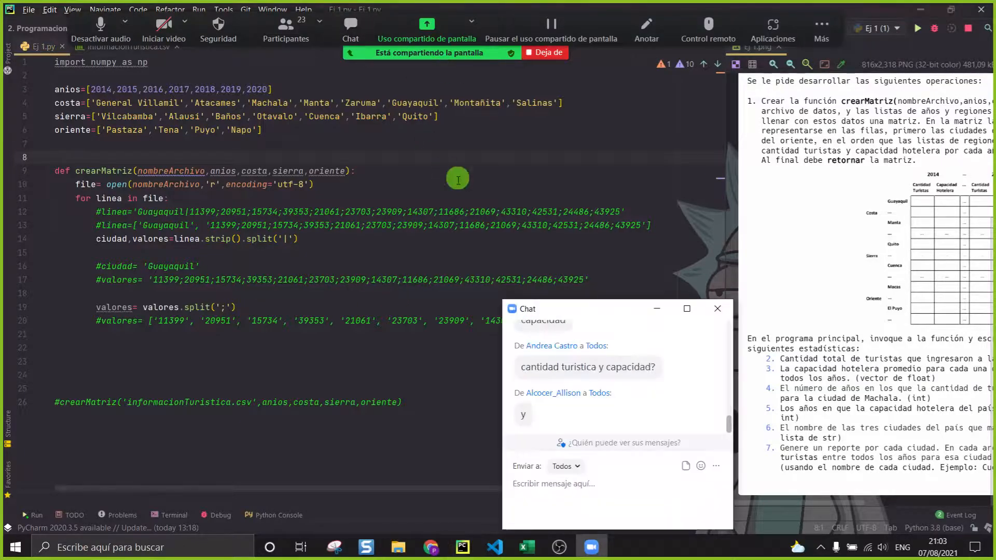
drag(551, 310, 438, 362)
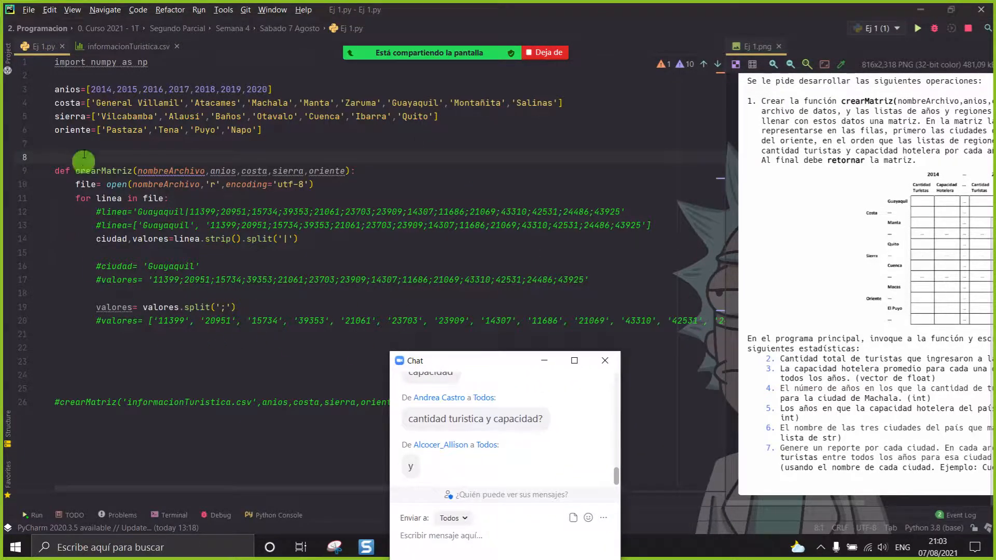
Step: Examine the full block of values in the Excel matrix, return to PyCharm and read the new chat replies about np.zeros
click(121, 156)
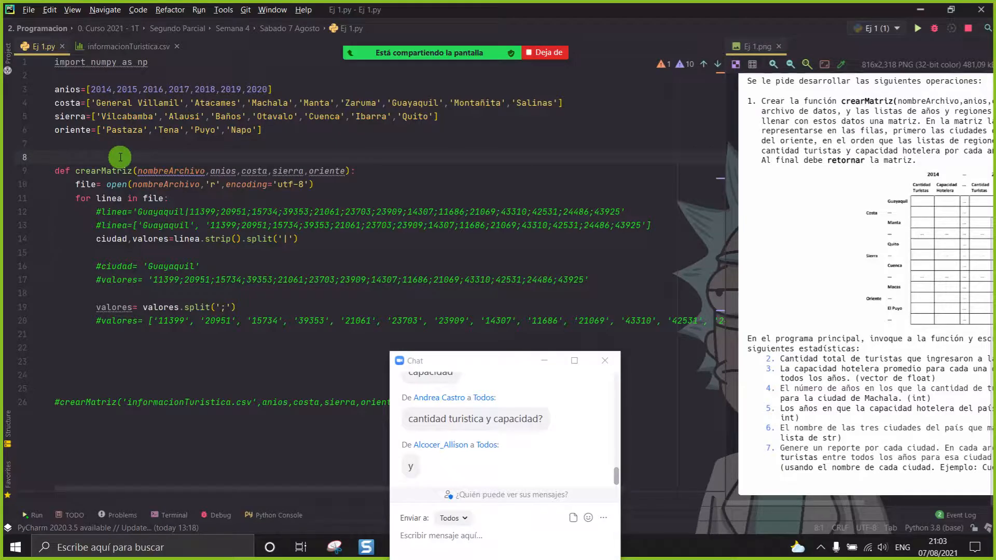
click(544, 360)
click(525, 547)
drag(166, 199, 745, 358)
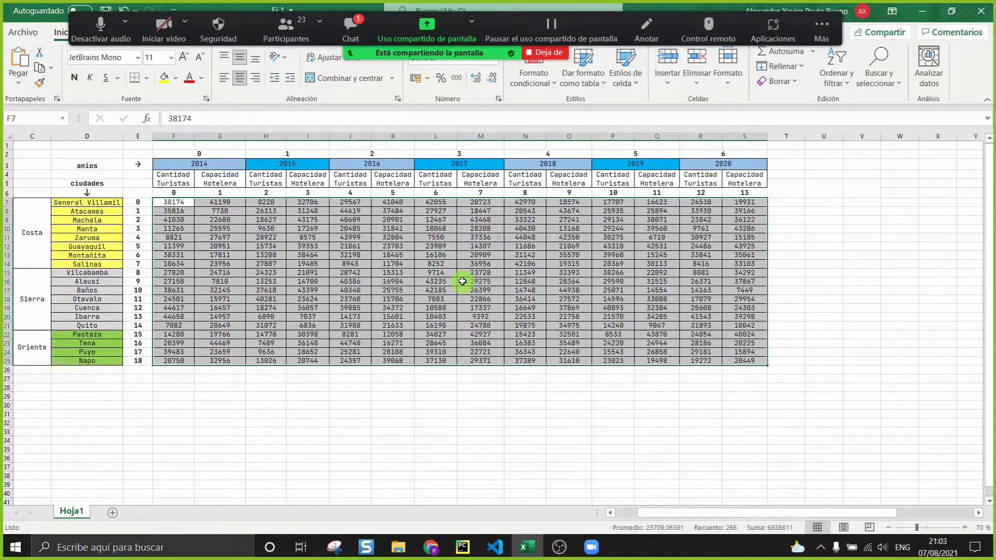
click(462, 548)
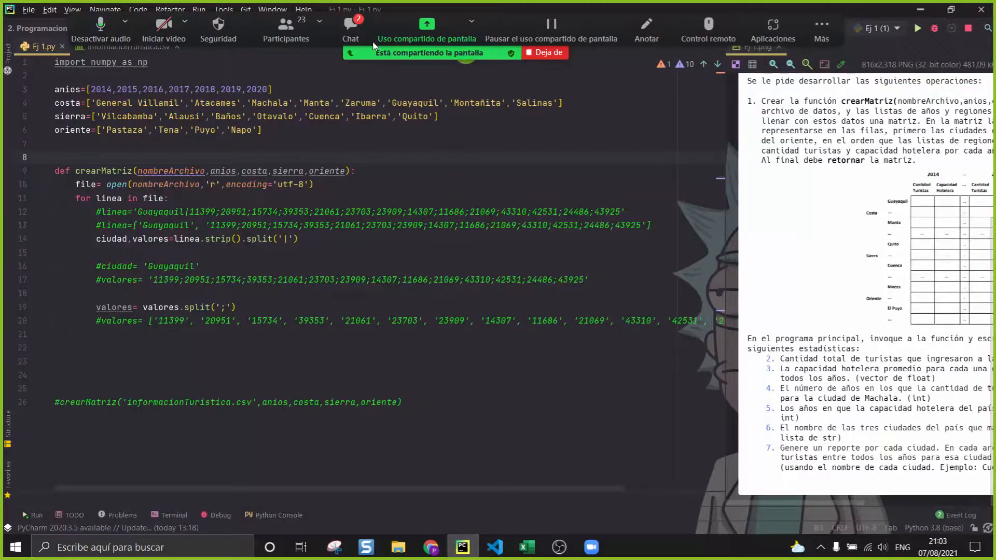
click(352, 31)
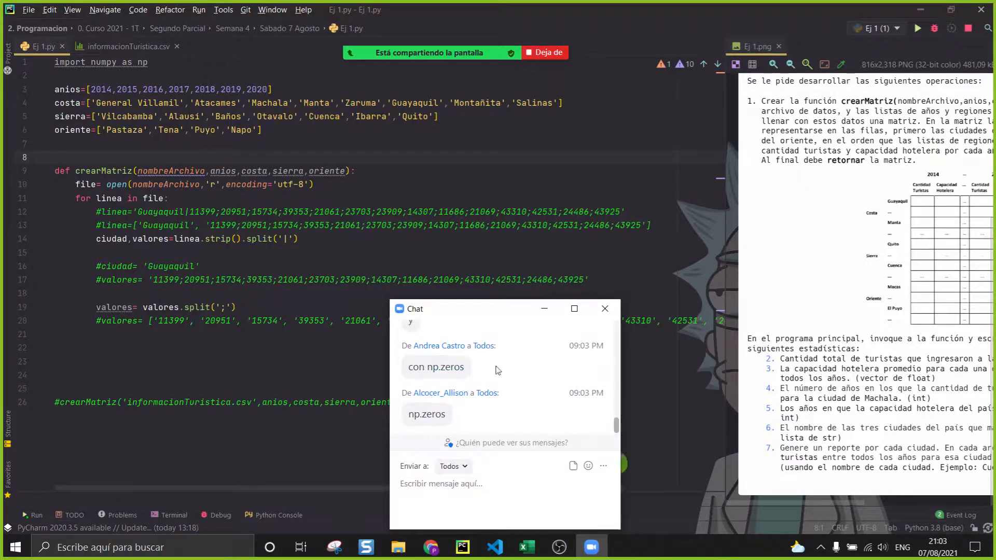
click(545, 309)
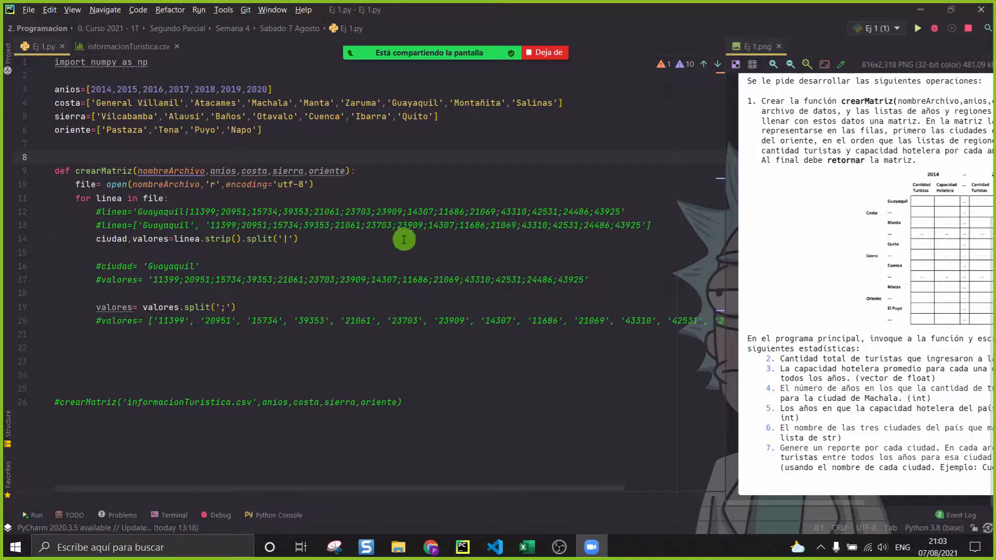
Step: Try to create the matrix M with np.zeros( () ) on the blank line above def crearMatriz
click(400, 154)
text(M= np.a)
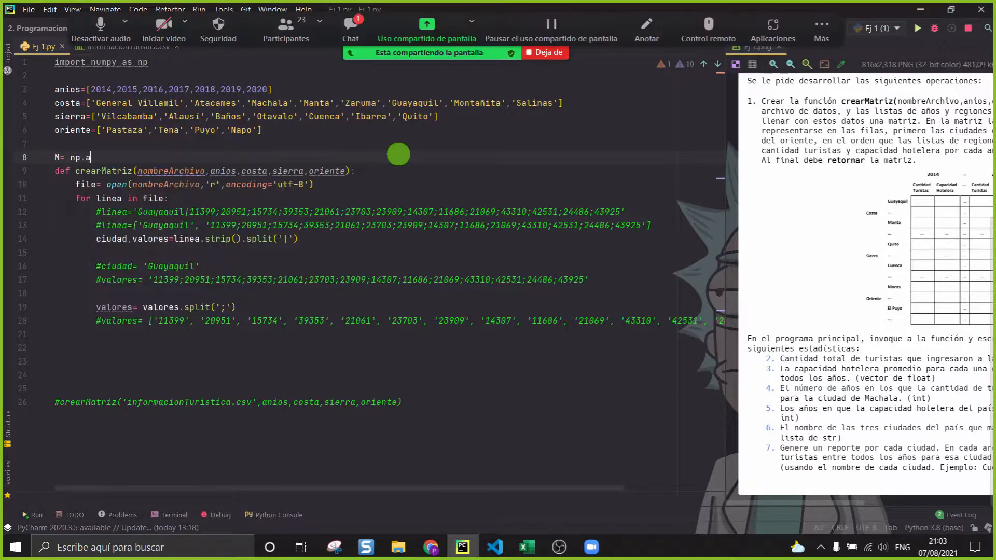
key(BackSpace)
text(z)
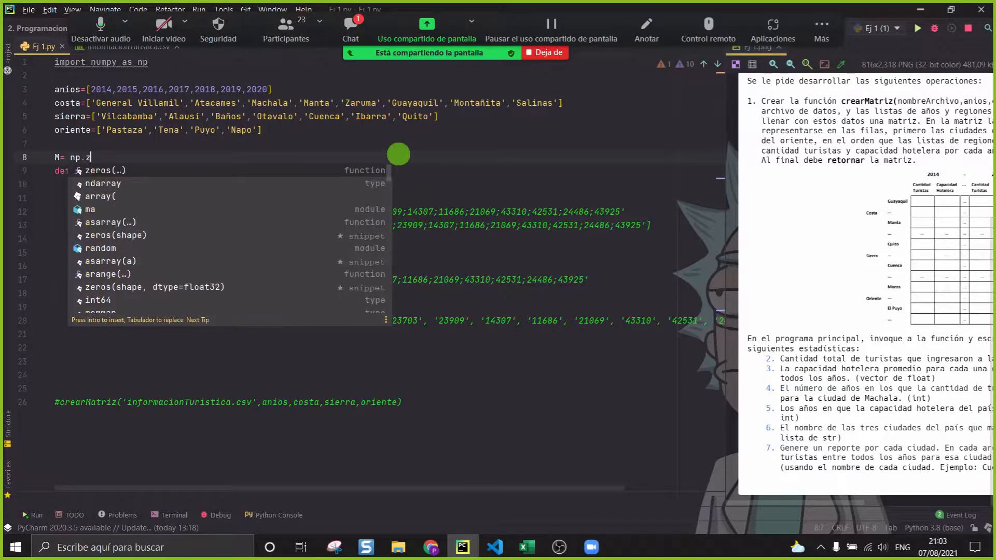
text(eros()
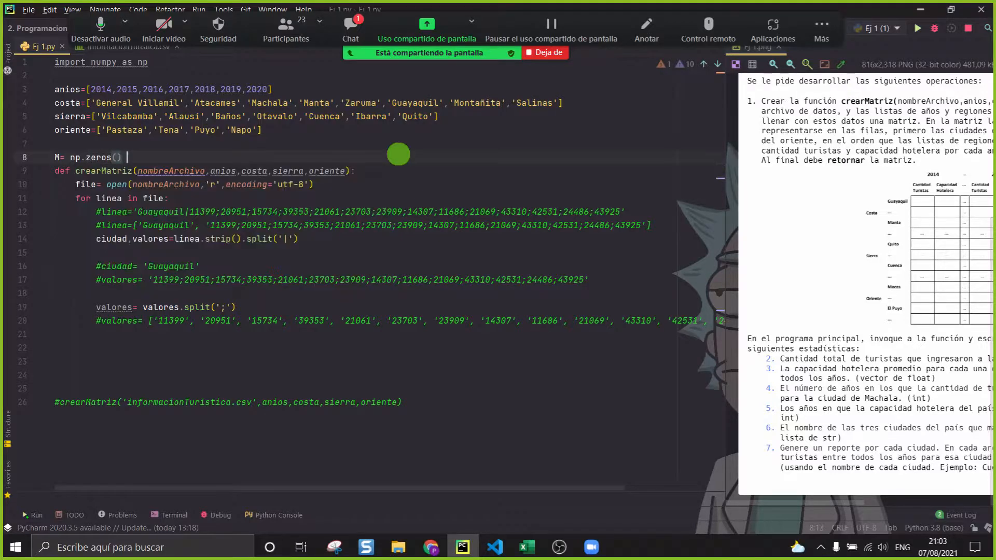
text( ())
Step: Open the meeting chat and read the replies suggesting how to size the matrix
click(351, 26)
scroll(509, 385, up, 2)
scroll(510, 385, up, 2)
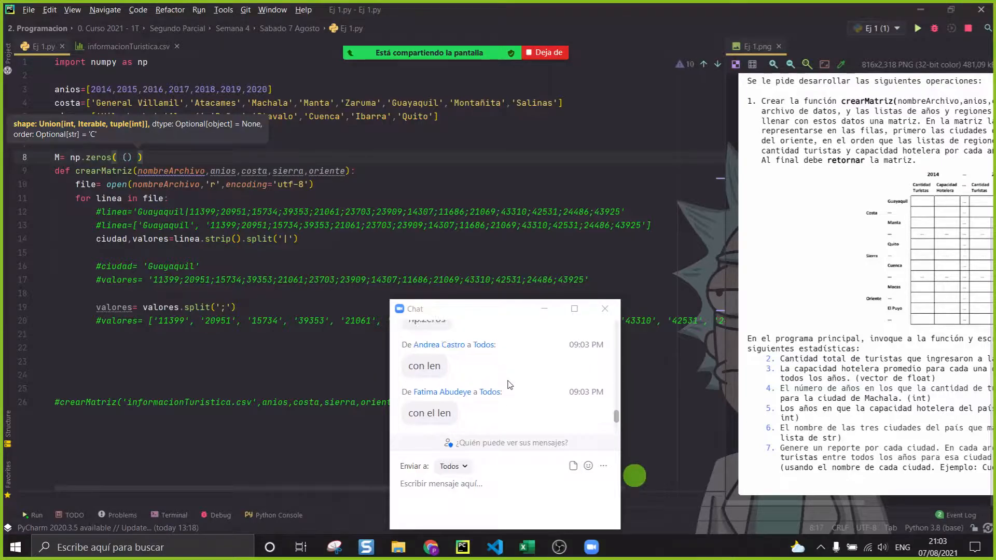
scroll(510, 385, down, 3)
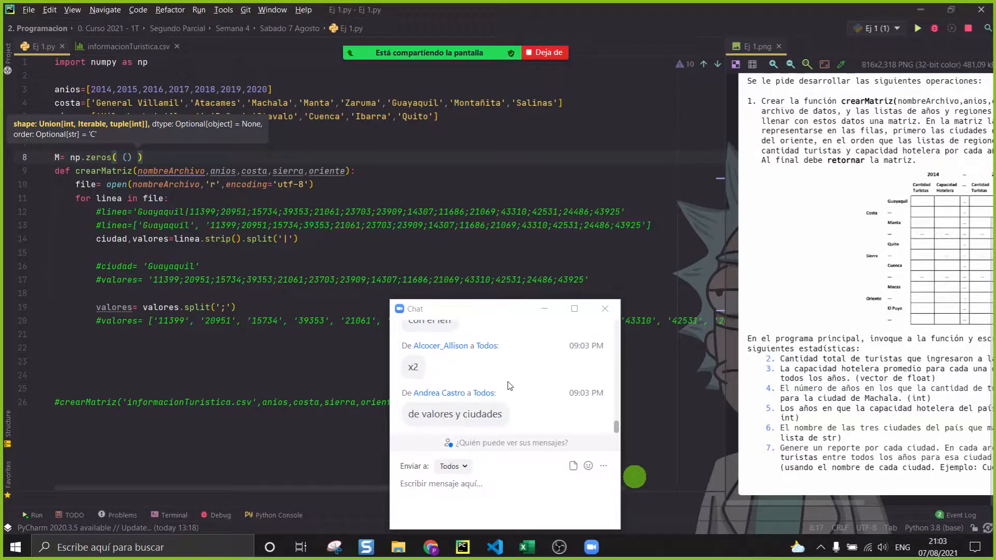
drag(502, 414, 449, 414)
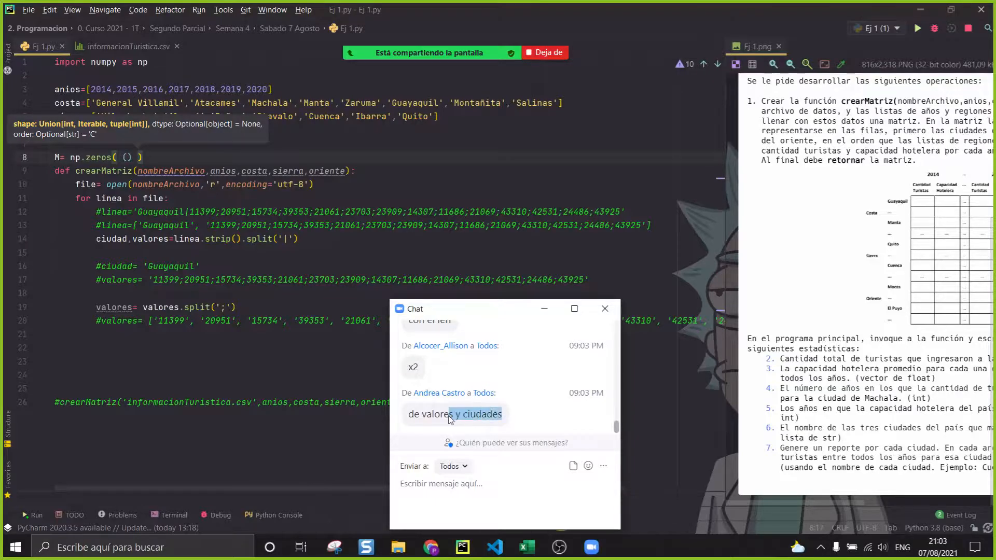
click(281, 396)
Step: Remove the M line above def crearMatriz and place M = np.zeros(()) inside the function, between the file opening and the for loop
drag(165, 157, 52, 156)
click(76, 141)
drag(144, 157, 7, 156)
key(BackSpace)
click(345, 185)
key(Return)
click(346, 185)
key(Return)
Step: Enter filas,columnas as the dimensions in the np.zeros call inside crearMatriz
drag(213, 223, 71, 223)
drag(184, 210, 72, 211)
click(167, 367)
drag(167, 368, 21, 241)
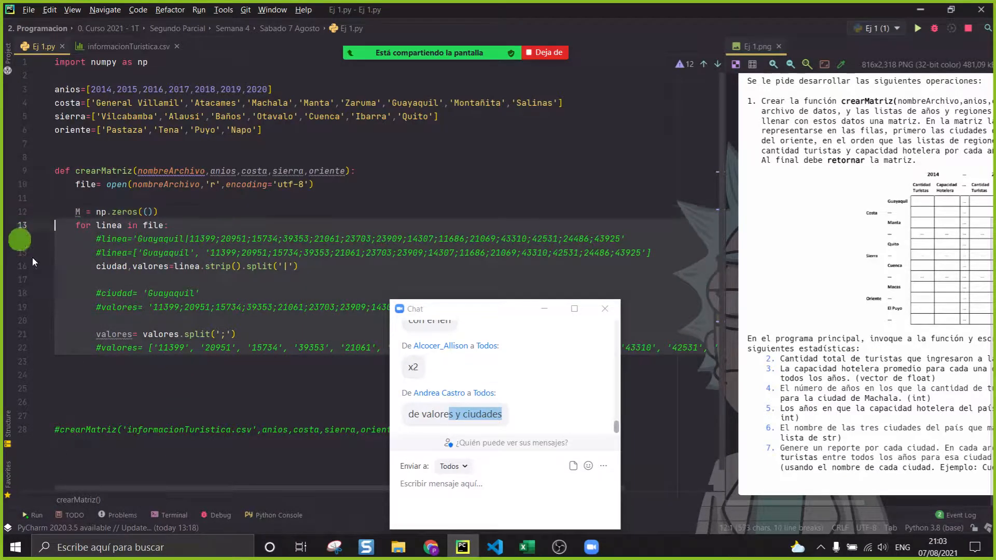
click(177, 359)
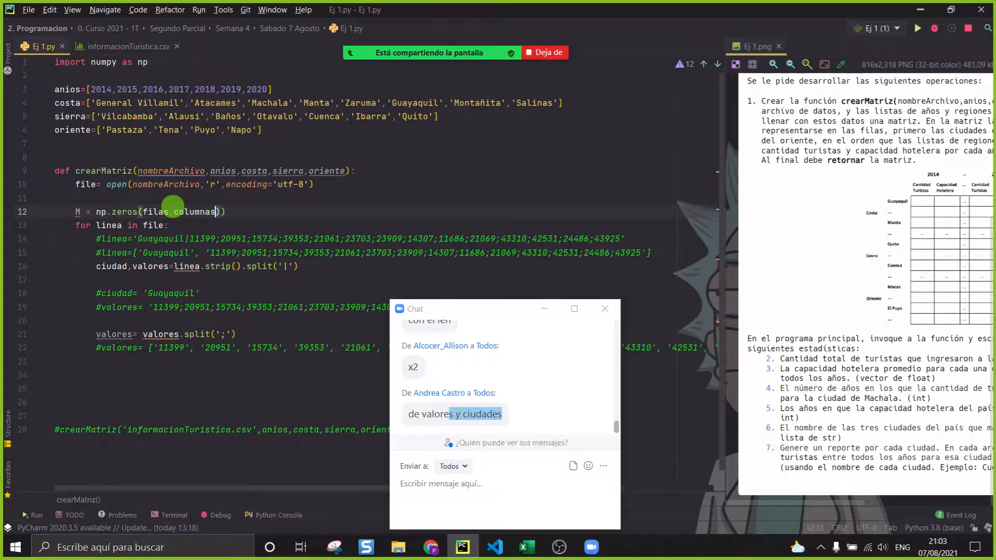
click(182, 199)
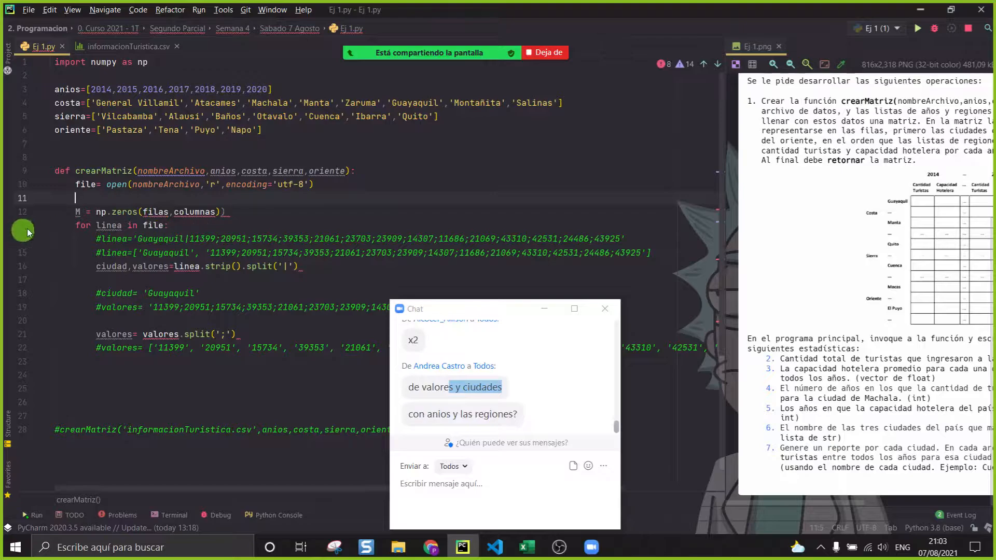
Step: Review the for loop in crearMatriz, check the chat suggestion about anios and regions against the Excel matrix, and return to PyCharm
drag(78, 227, 337, 404)
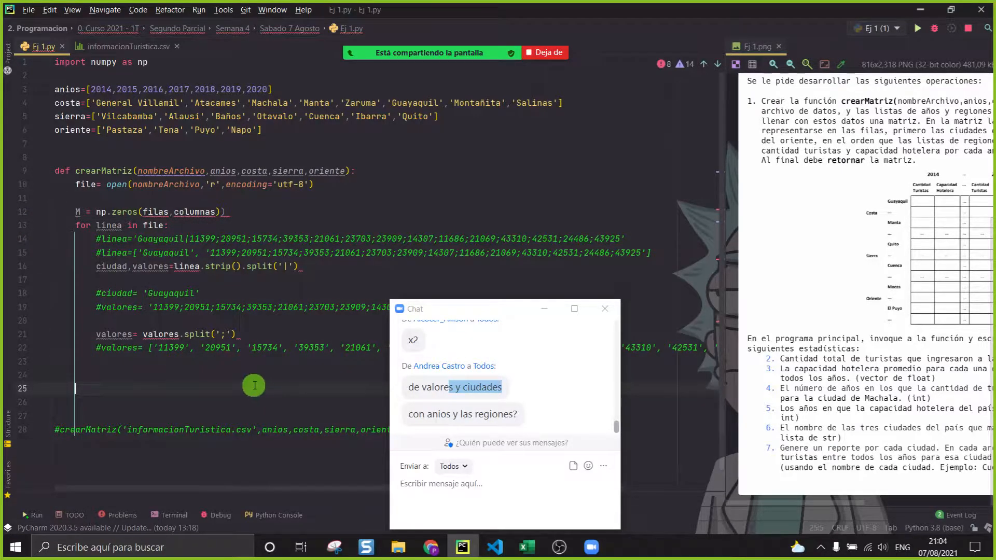
click(358, 187)
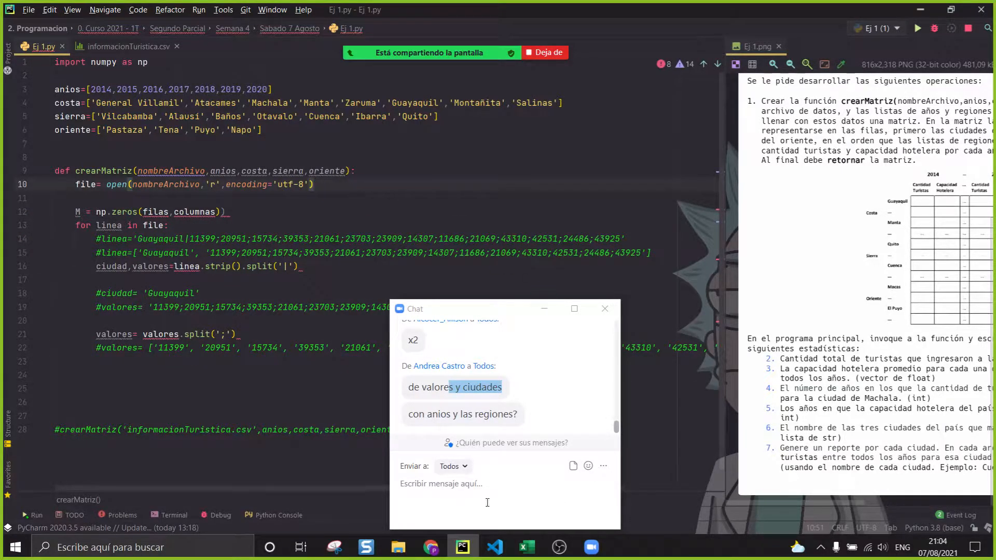
click(525, 547)
drag(521, 415, 360, 406)
click(545, 309)
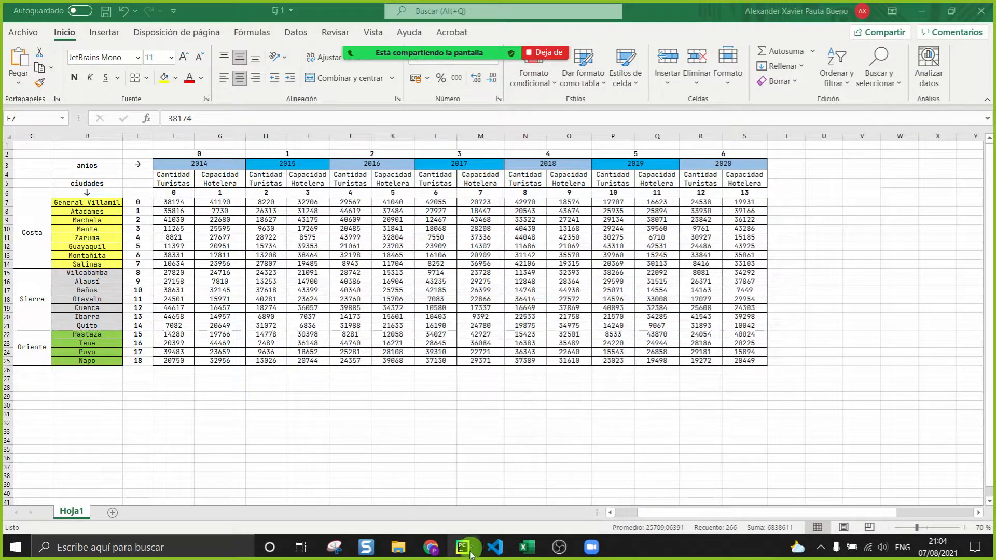
click(461, 545)
Step: Point out the costa, sierra and oriente list definitions in the code one after another
click(226, 146)
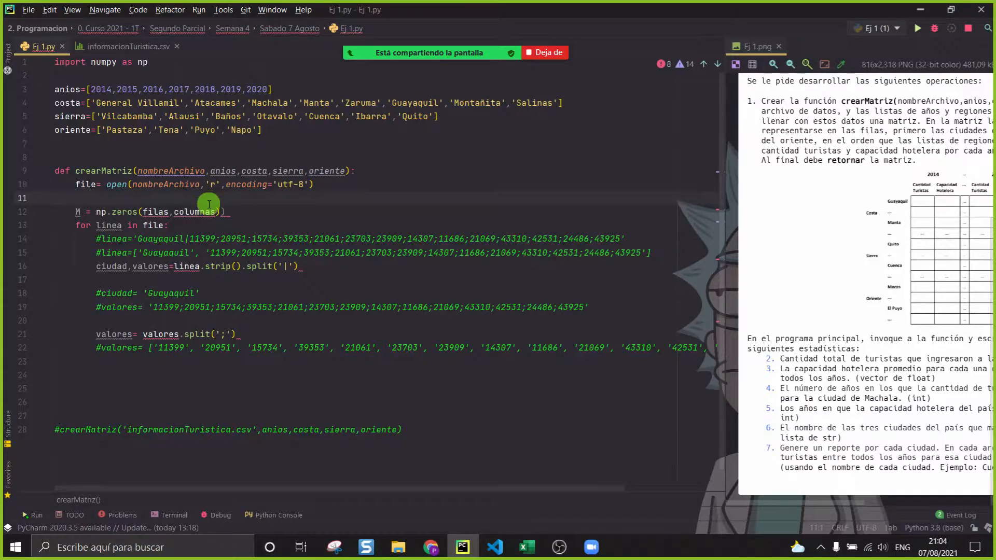
click(66, 102)
click(70, 115)
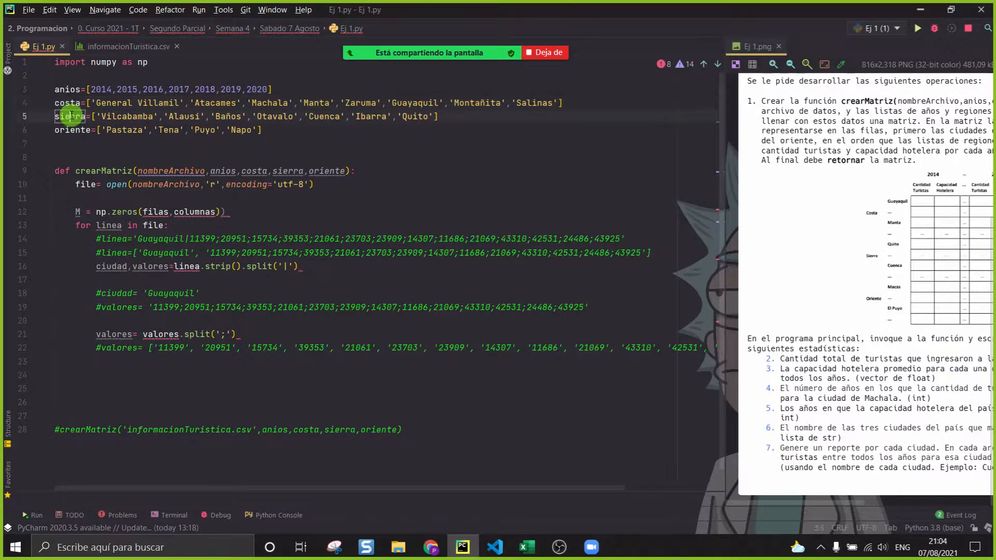
click(65, 129)
Step: Switch to Excel, open the meeting chat and move it to the area at the end of the matrix
click(525, 547)
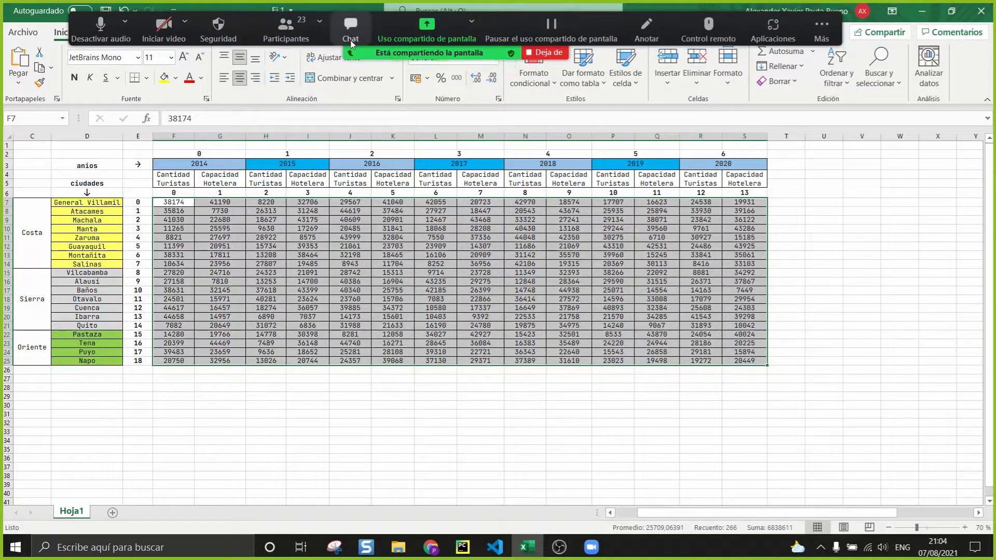
click(351, 26)
drag(616, 302, 617, 301)
drag(441, 309, 783, 241)
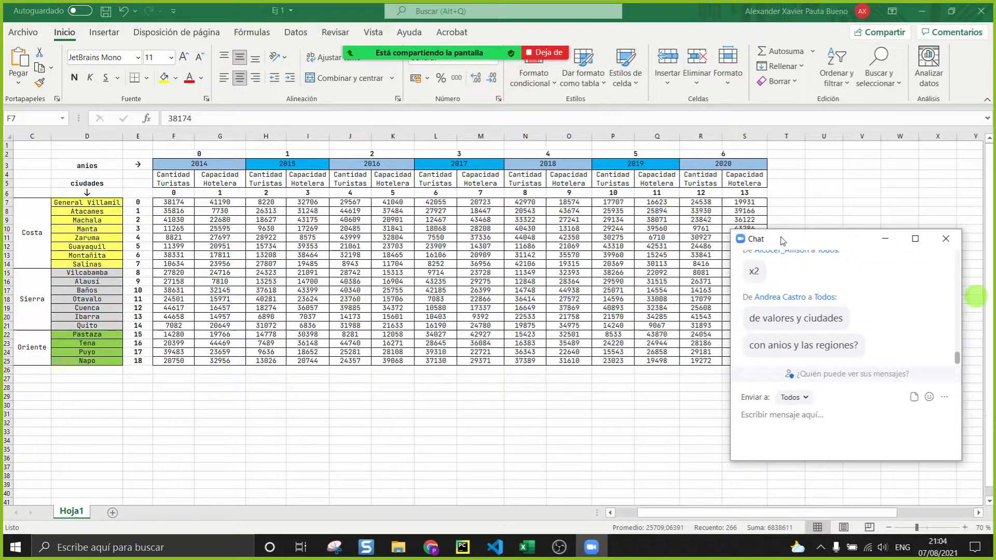
Step: Mark all the city names in the Excel matrix from General Villamil to Napo and read the chat replies
click(74, 201)
drag(74, 202, 89, 361)
click(101, 416)
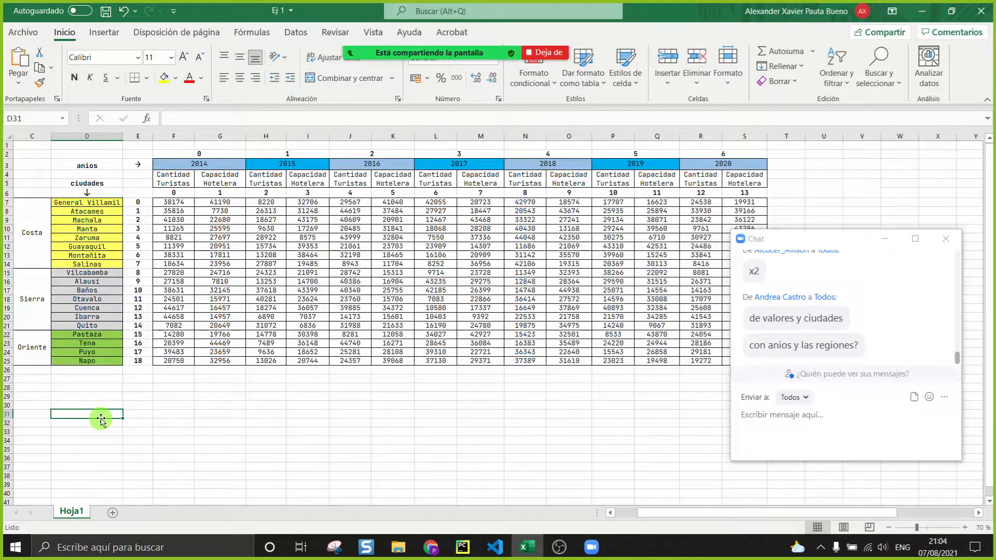
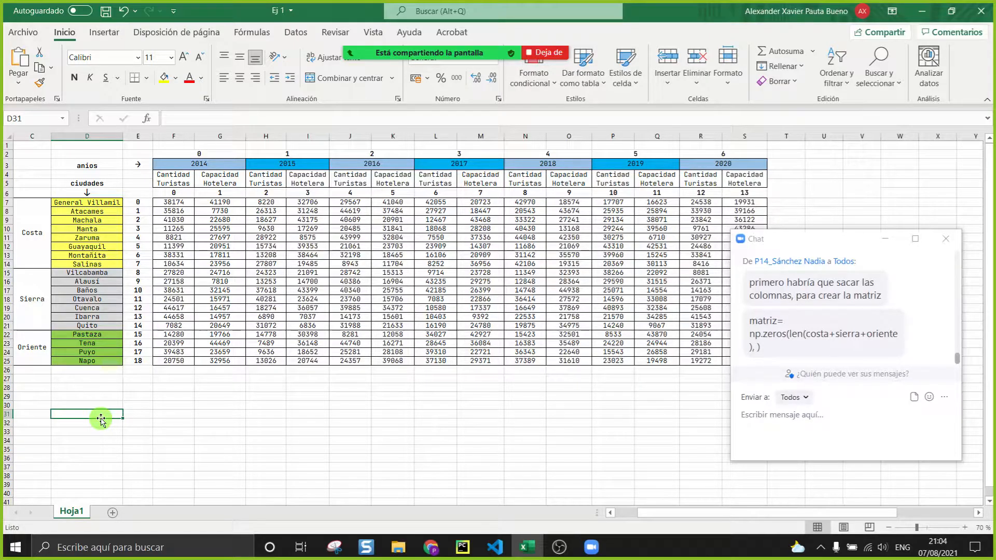
Step: Return to PyCharm and begin a ciudades= assignment in crearMatriz, on the line between the file opening and M
click(462, 547)
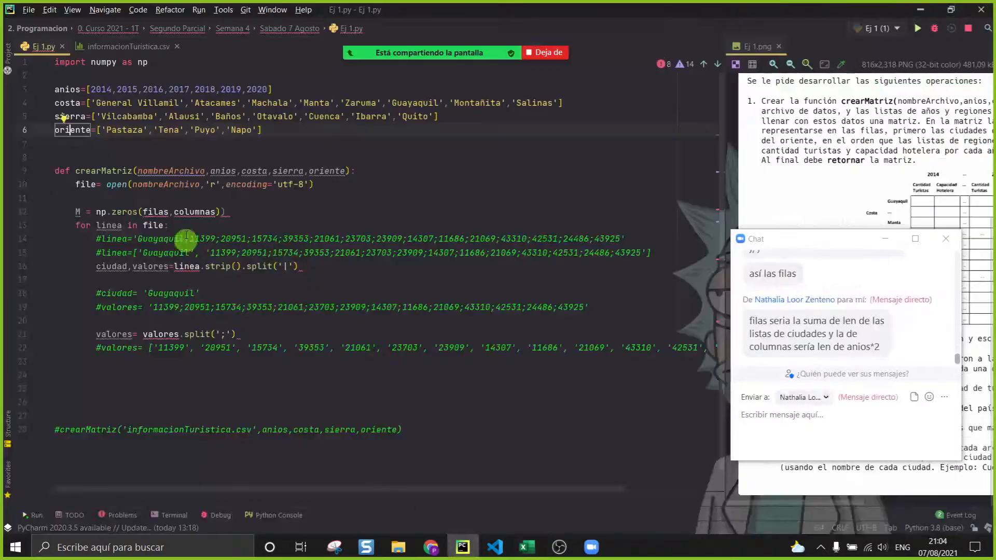
click(228, 198)
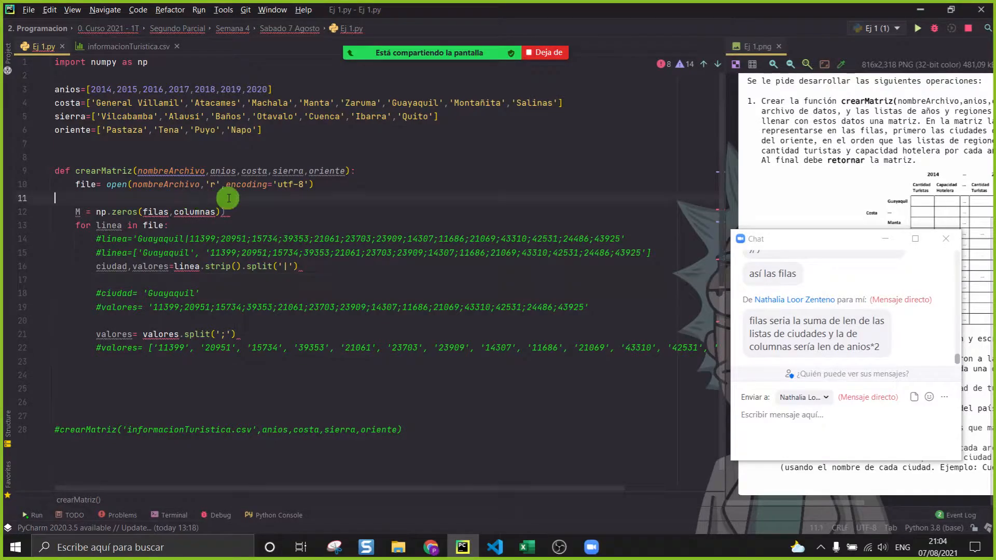
key(Tab)
text(c)
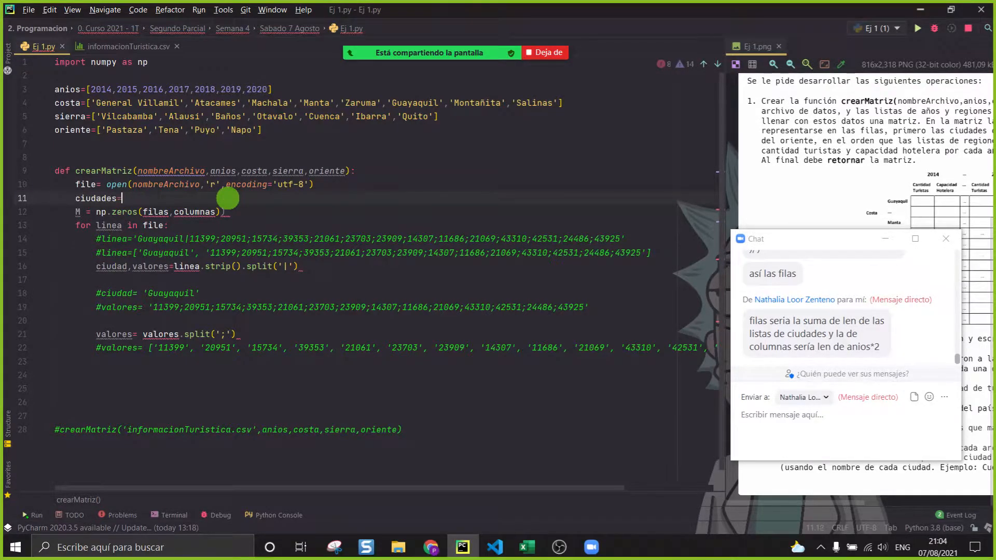
Step: Switch to Excel and compare the ciudades row labels with the Cantidad Turistas and Capacidad Hotelera column headings that define the matrix dimensions
click(527, 551)
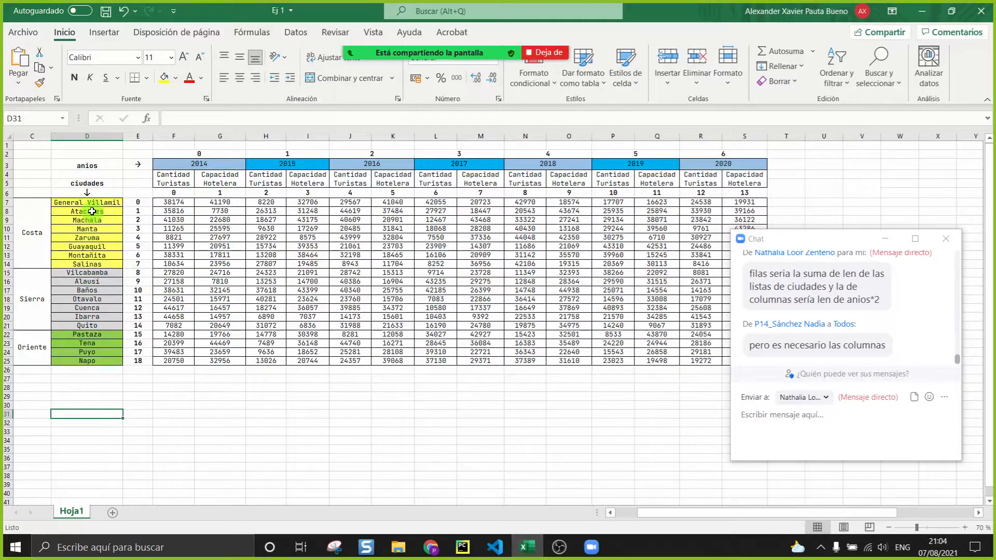
click(93, 211)
drag(95, 204, 83, 362)
drag(172, 178, 739, 186)
click(239, 217)
drag(175, 182, 772, 178)
drag(94, 202, 113, 365)
click(174, 247)
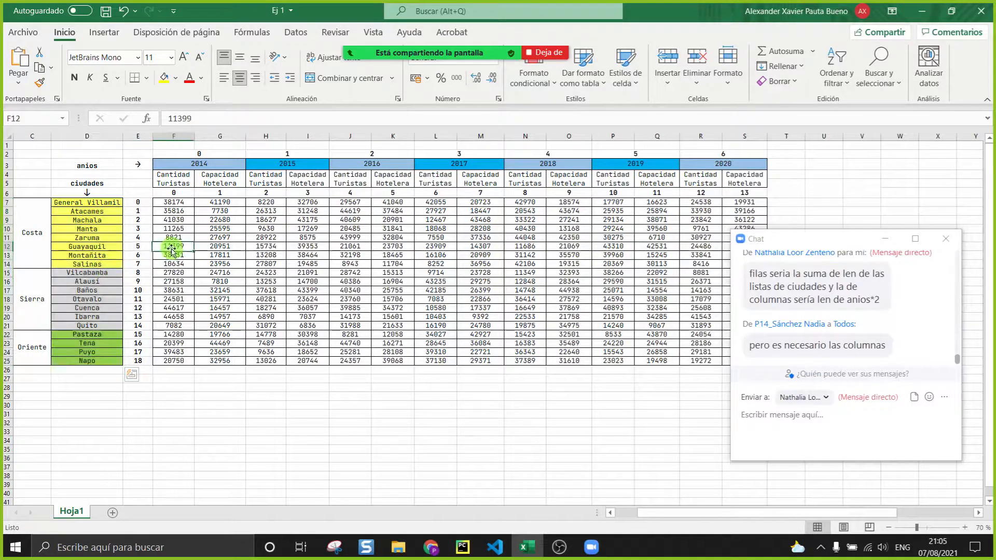
drag(96, 203, 96, 365)
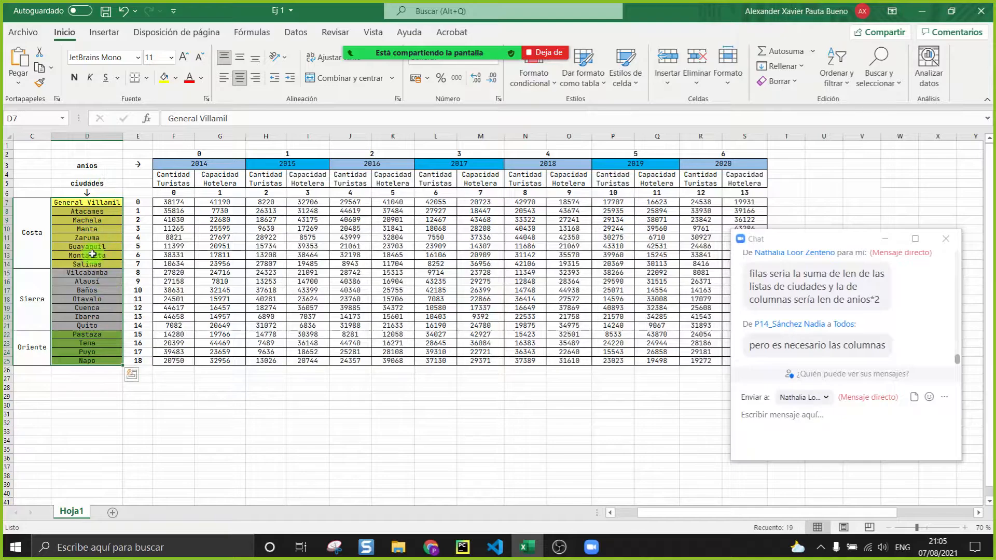
Step: Return to PyCharm and complete the assignment as ciudades= costa+sierra+oriente, adding blank lines below it
click(462, 547)
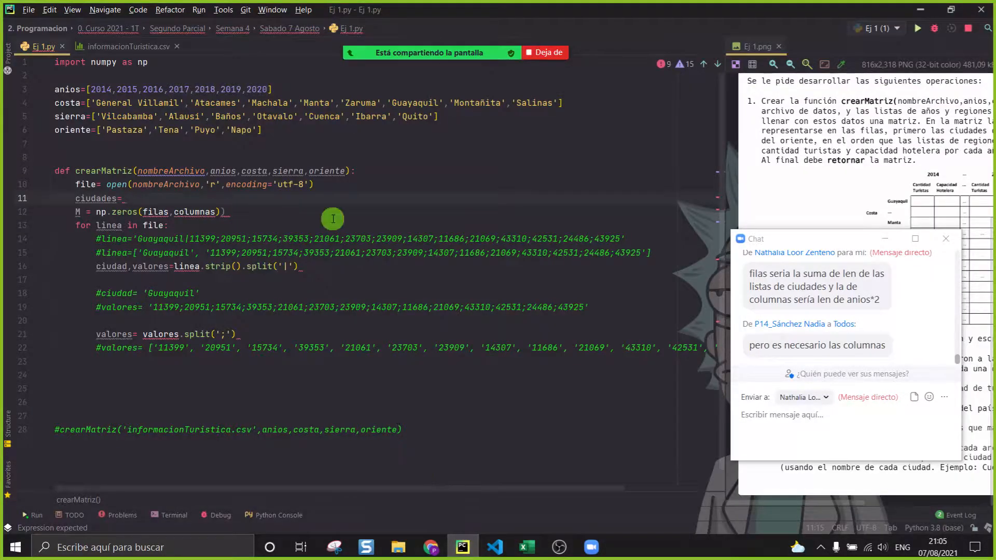
text(ta+sierra+oriente)
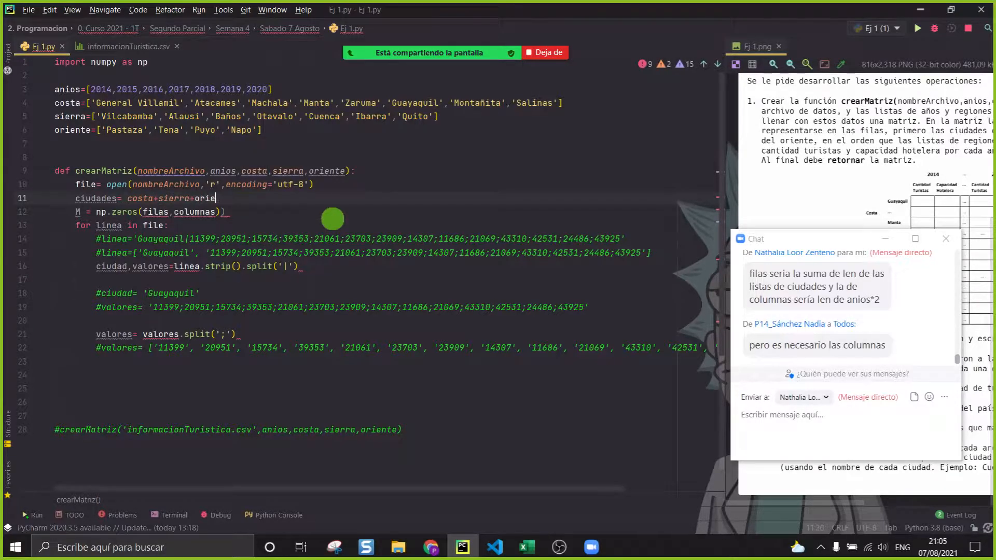
key(Return)
key(Return)
Step: Review the costa+sierra+oriente expression and the ciudades variable, and put the cursor on the blank line below them
mouse_move(232, 199)
mouse_down()
mouse_move(127, 200)
mouse_move(249, 202)
mouse_up()
click(140, 225)
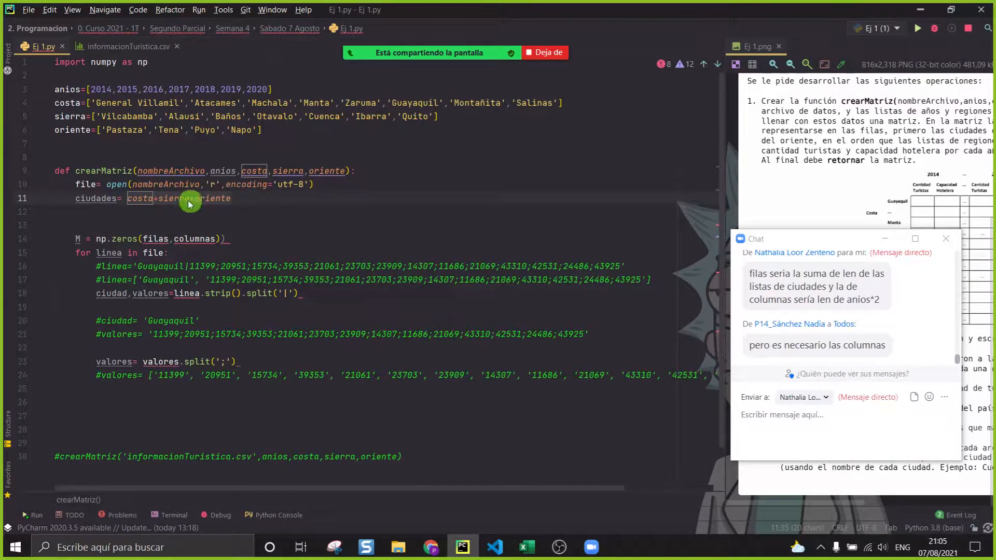
click(103, 199)
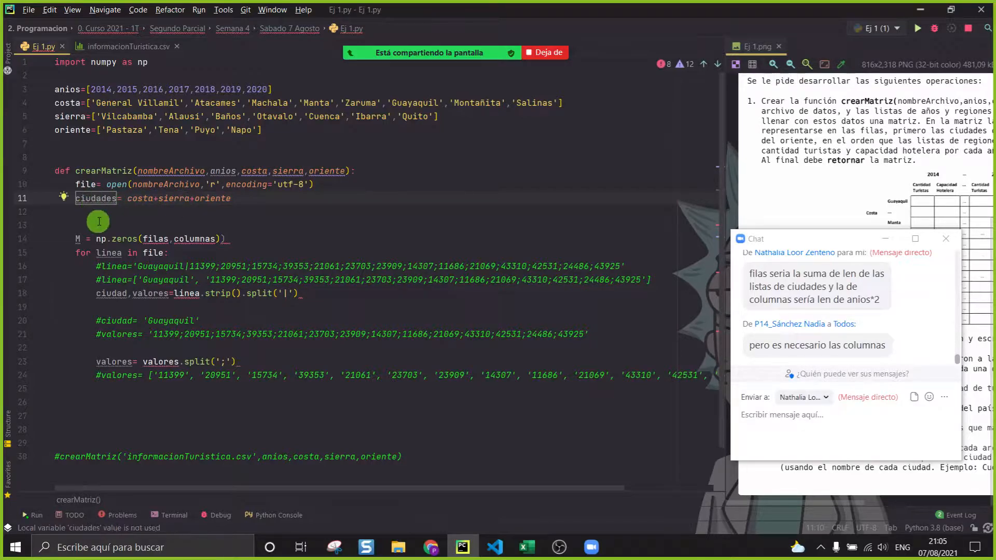
click(99, 222)
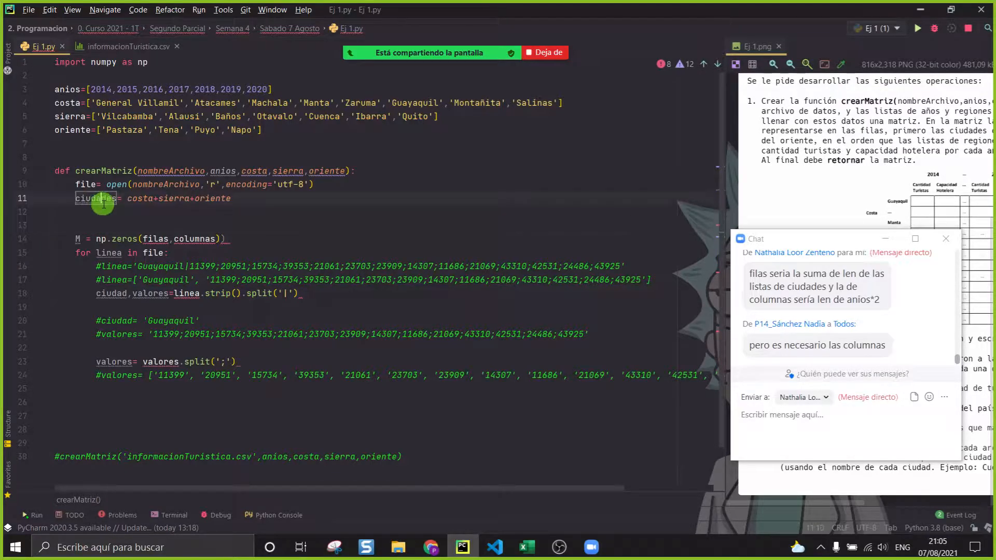
click(103, 212)
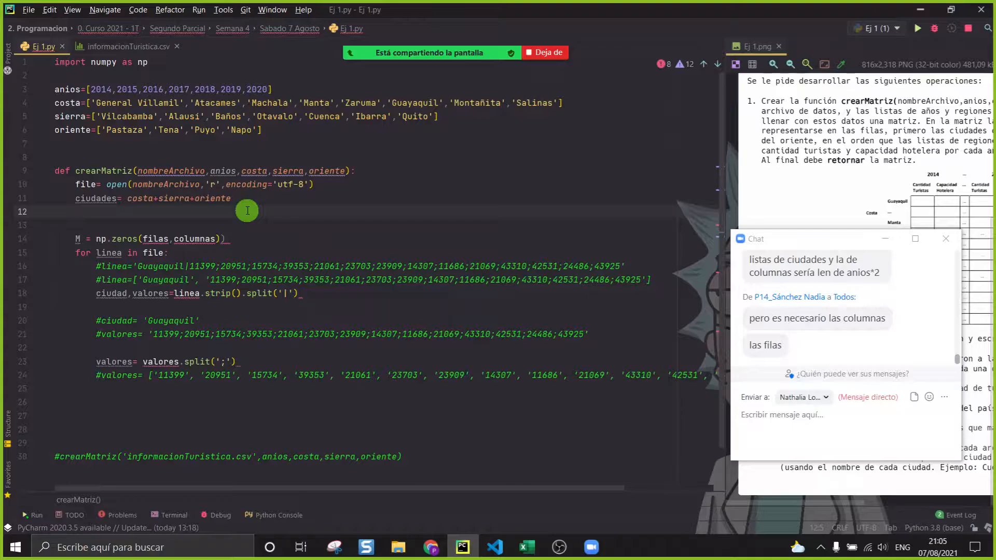
key(Delete)
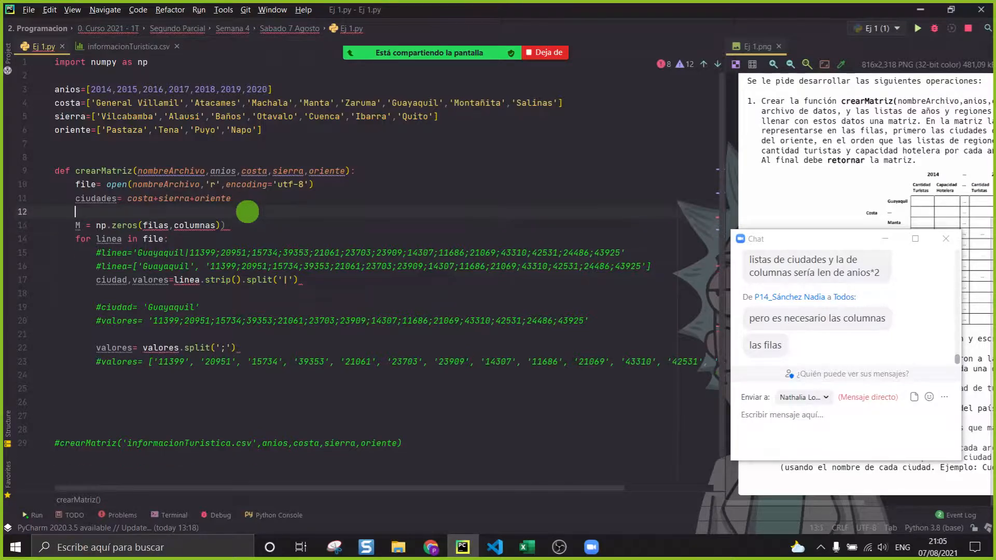
key(BackSpace)
key(BackSpace)
key(Return)
key(Return)
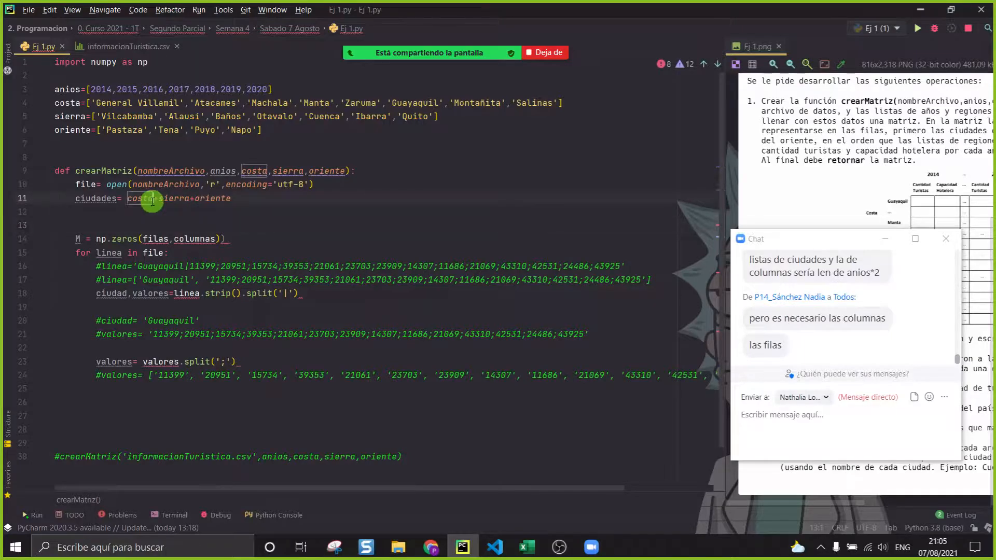
click(216, 198)
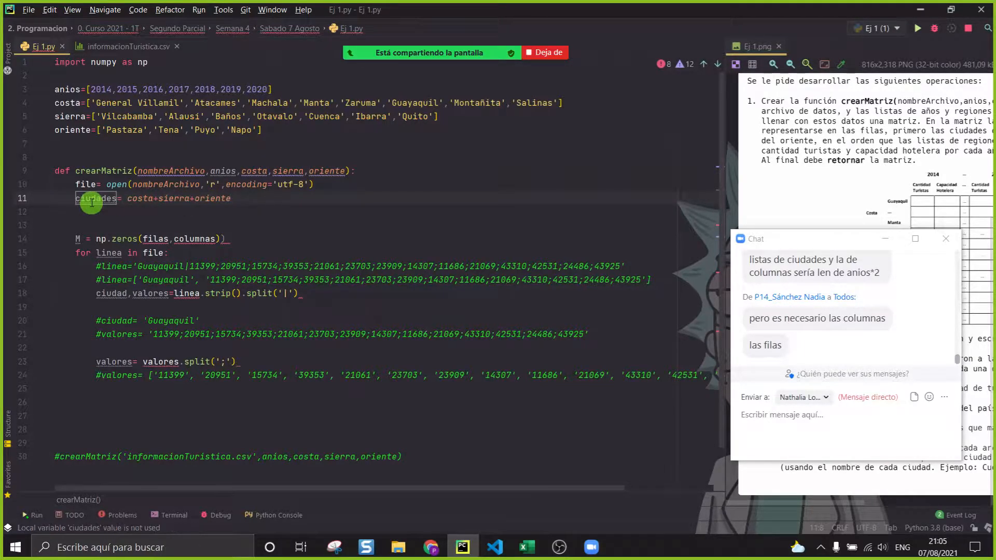
Step: Switch to Excel and examine the city names from General Villamil to Napo as the rows of the matrix
click(526, 549)
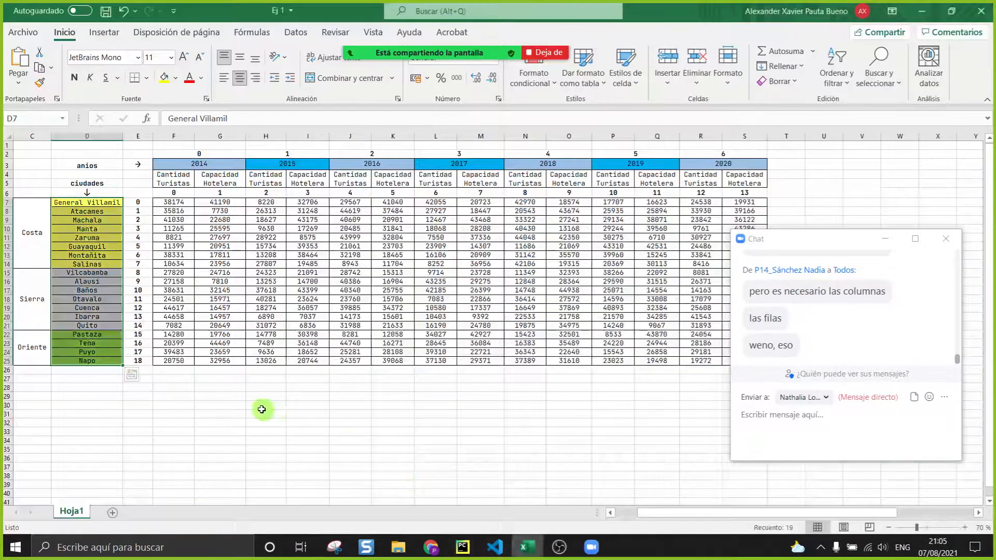
click(83, 202)
drag(83, 202, 73, 362)
click(134, 440)
drag(86, 203, 93, 362)
click(129, 450)
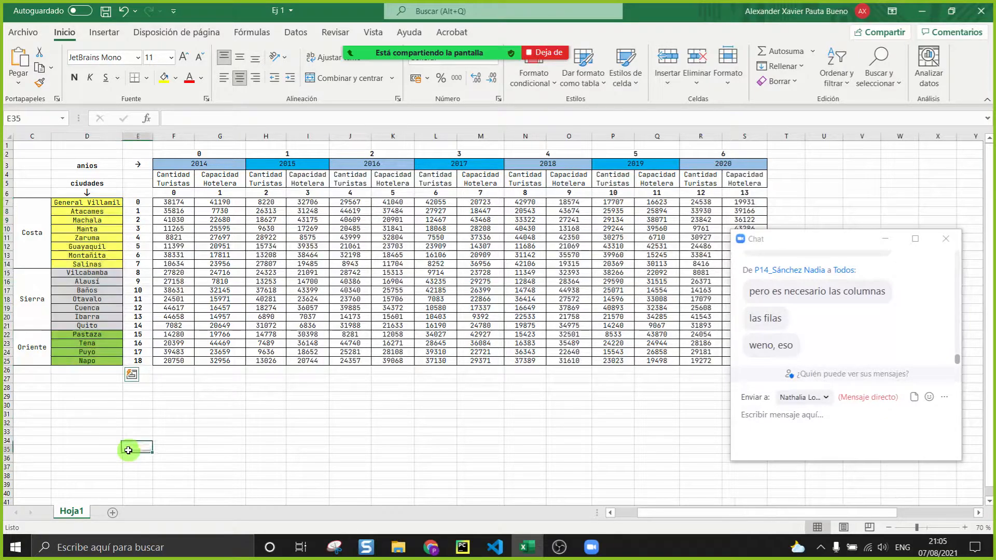
drag(72, 196, 88, 360)
Step: Return to PyCharm and define filas= len(ciudades) on the line directly below the ciudades assignment
click(540, 551)
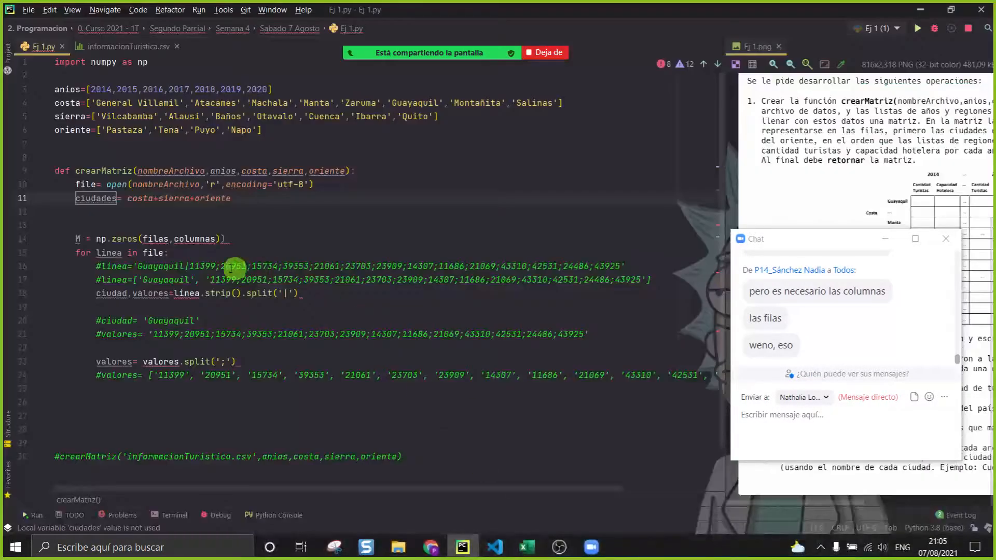
click(102, 224)
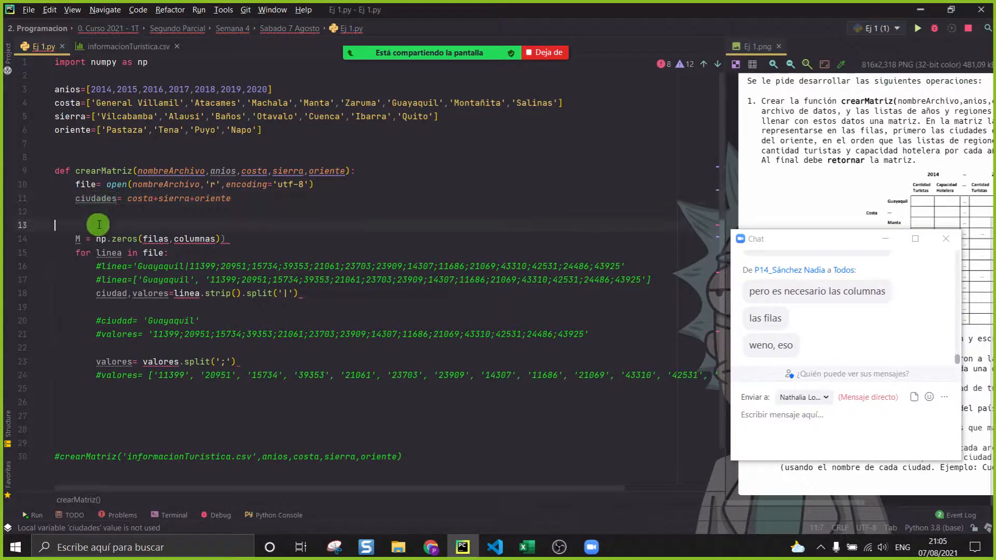
key(BackSpace)
key(BackSpace)
key(Return)
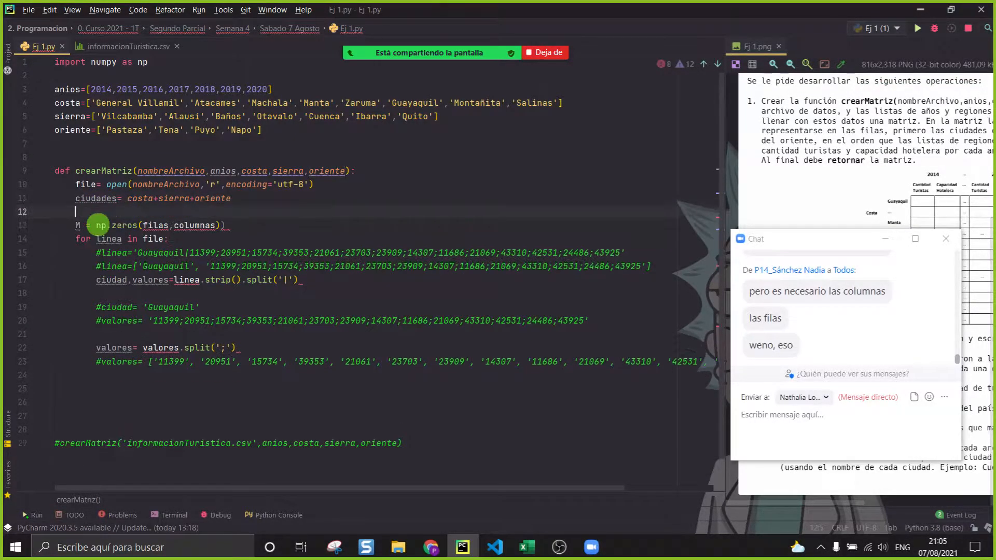
text(filas= len(ciudades)
key(Return)
key(BackSpace)
text())
key(Return)
Step: Check the earlier chat message about rows and columns, and define columnas= len(anios)*2 below filas
scroll(816, 294, up, 2)
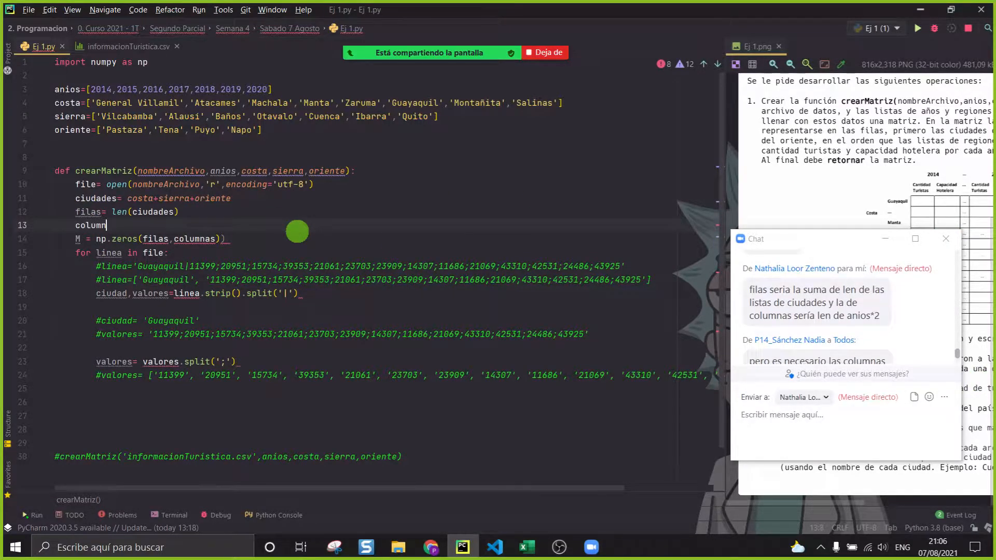
text(columnas= len(an)
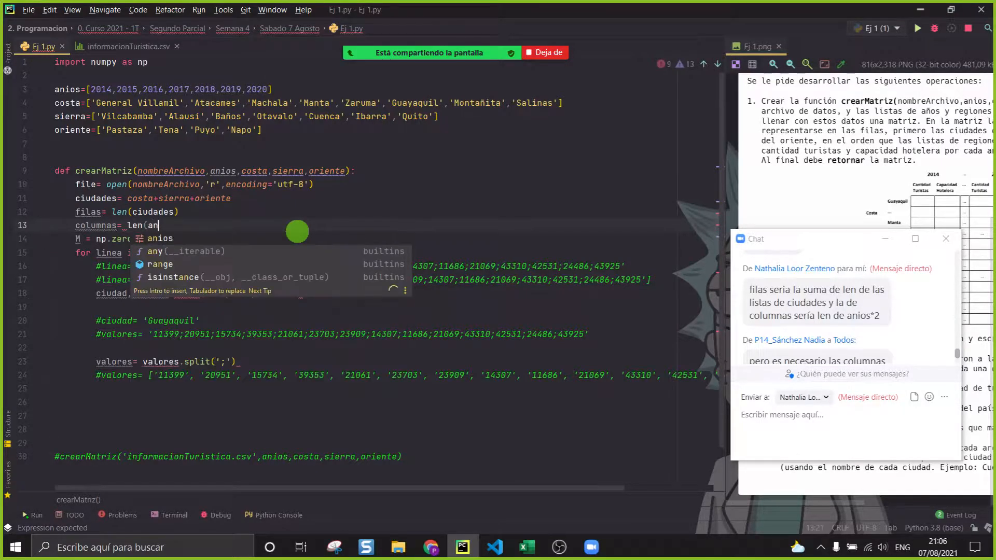
key(Return)
text()*)
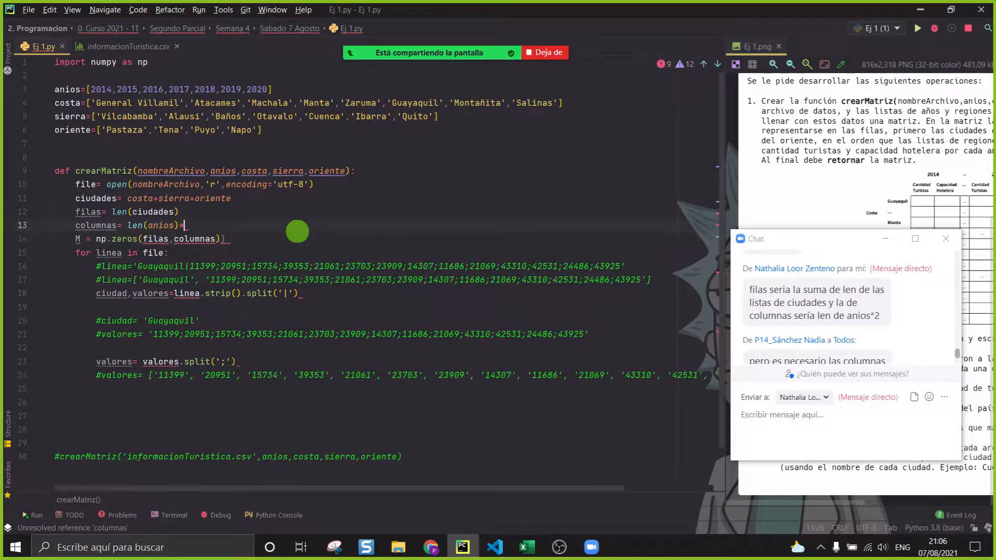
text(2)
key(Return)
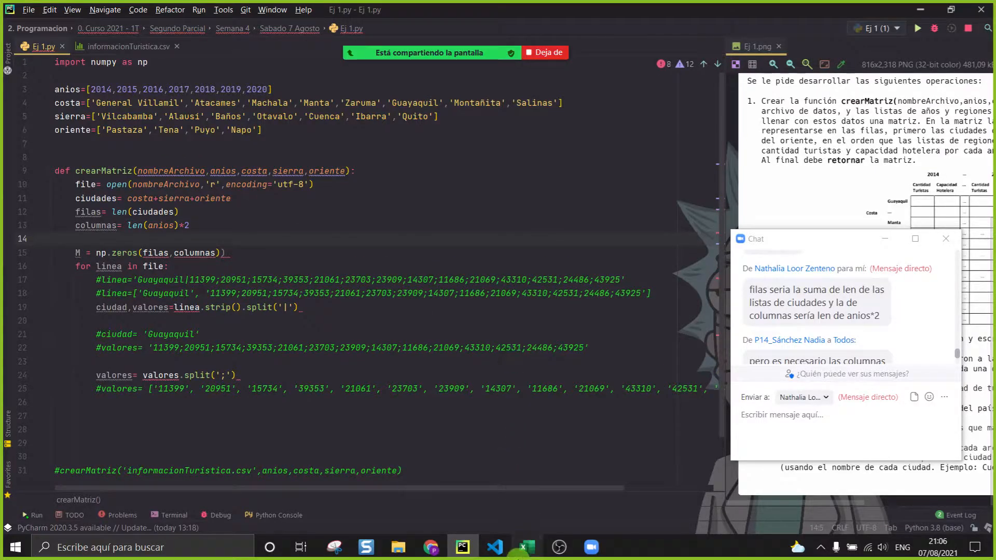
Step: Switch to Excel and compare the year headings 2014 to 2020 with the Cantidad Turistas and Capacidad Hotelera columns beneath them
click(526, 547)
click(218, 164)
drag(177, 178, 325, 179)
click(284, 163)
click(371, 162)
click(374, 177)
click(365, 179)
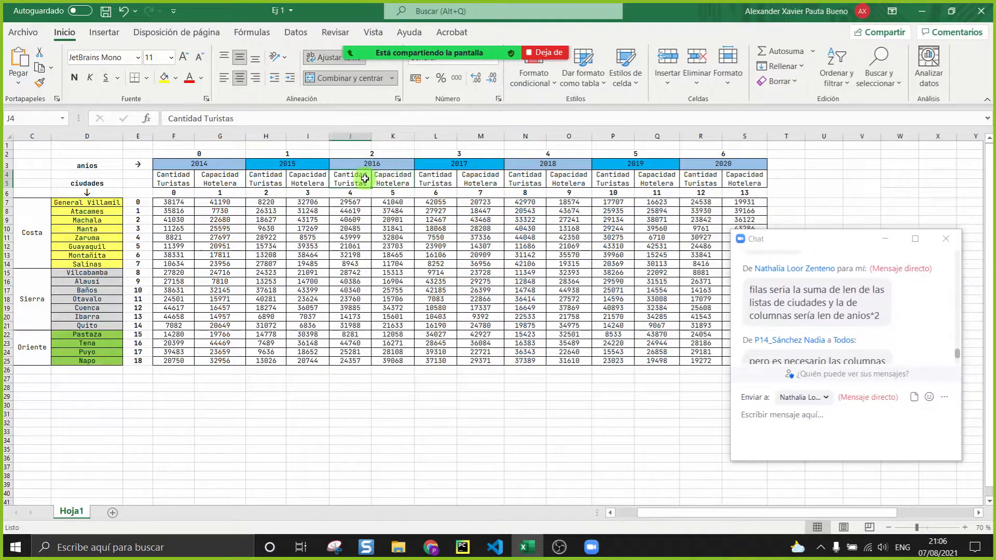
drag(173, 179, 757, 178)
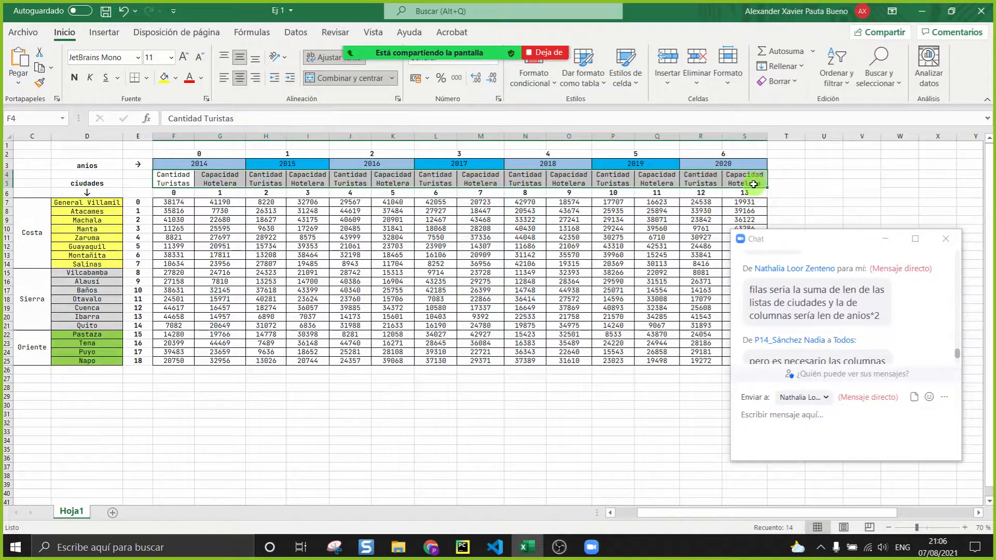
drag(223, 164, 708, 164)
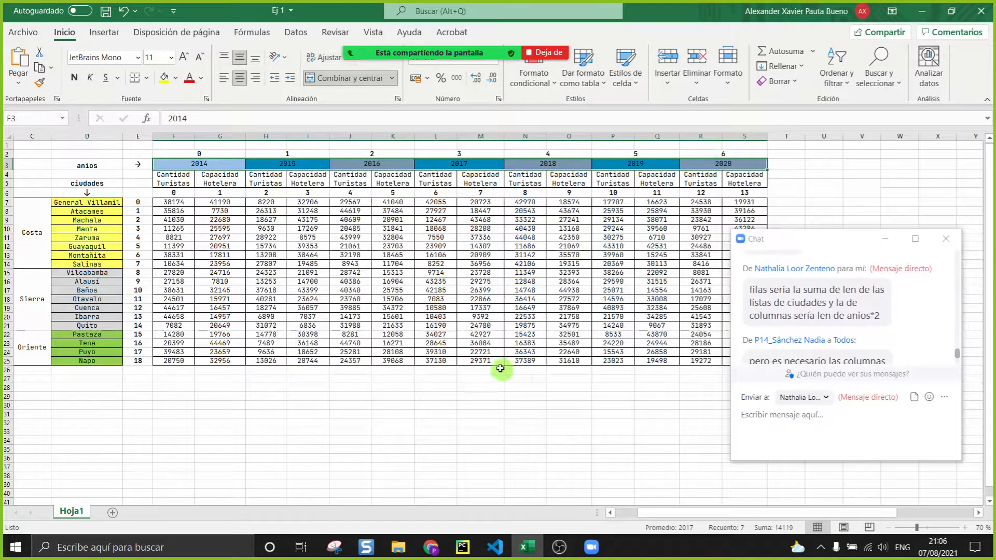
Step: Return to PyCharm, correct the matrix line to M = np.zeros((filas,columnas)) and remove the blank line above it
click(463, 547)
click(168, 225)
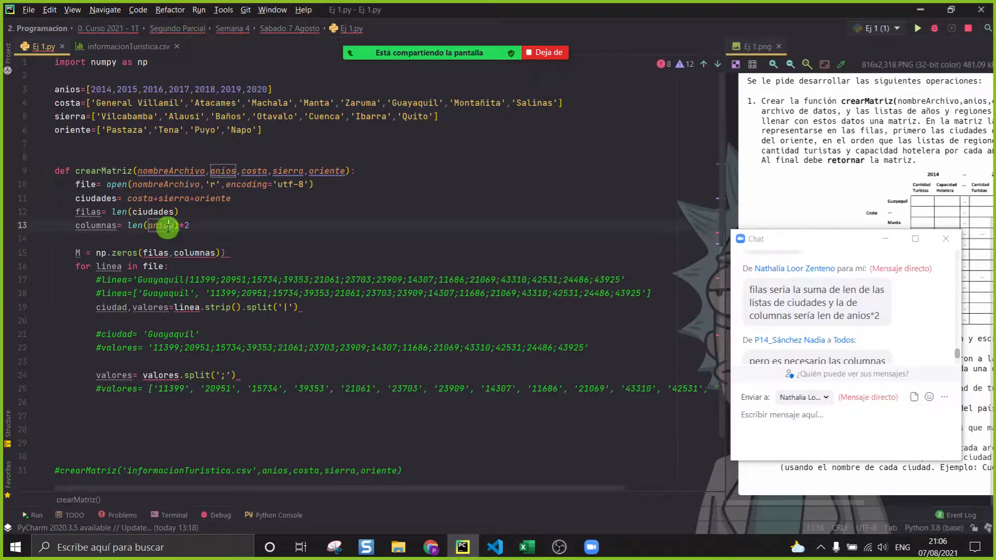
click(265, 252)
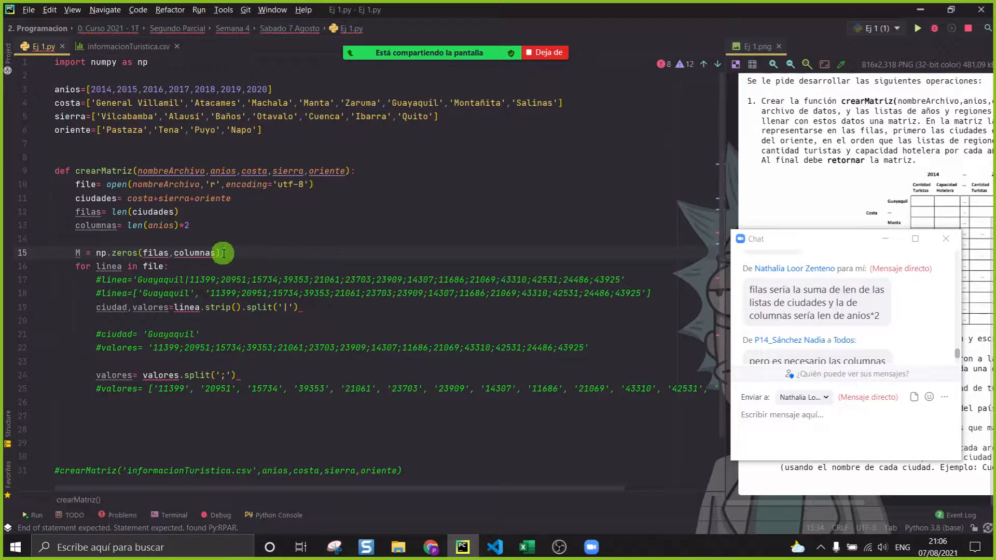
click(142, 253)
text(()
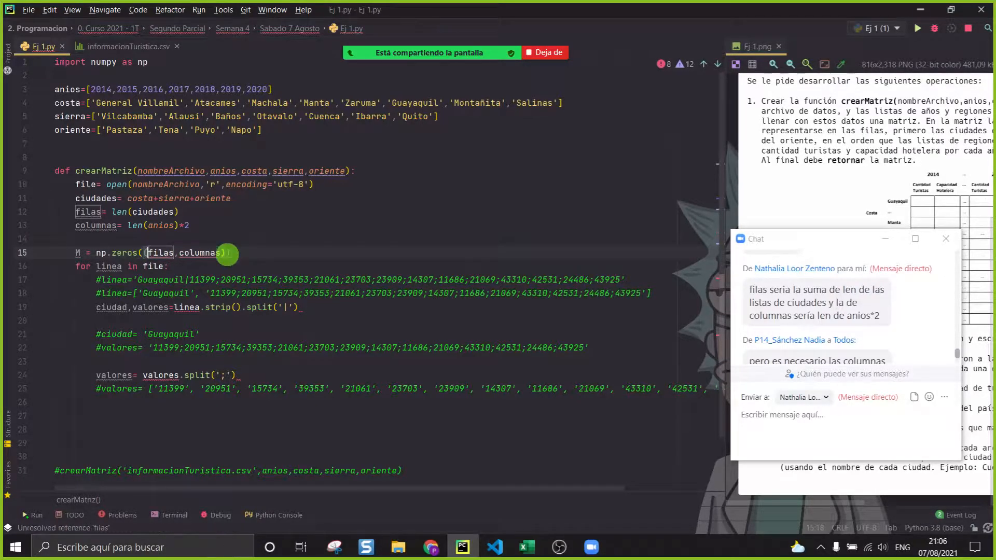
click(253, 214)
click(255, 238)
key(BackSpace)
key(BackSpace)
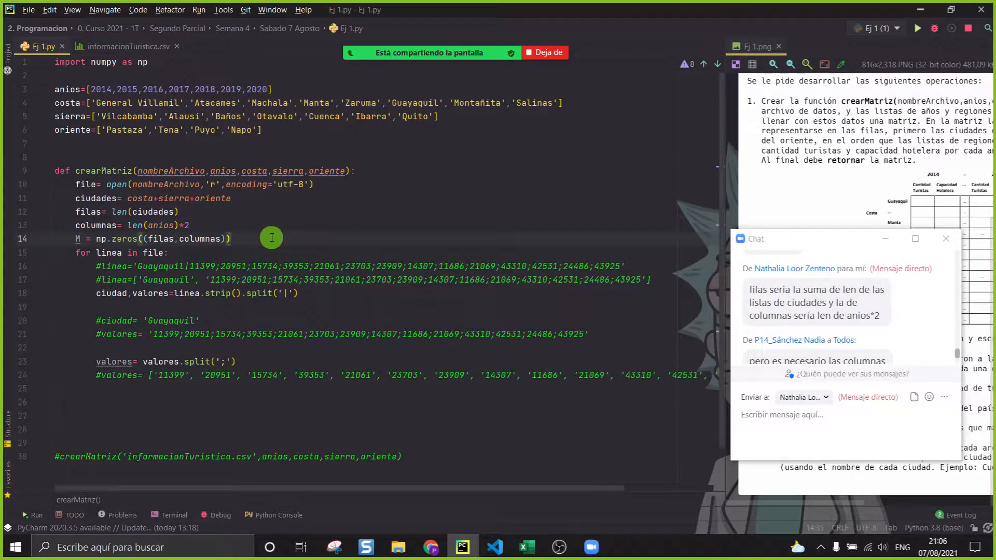
Step: Add print(M) below the np.zeros line and uncomment the crearMatriz('informacionTuristica.csv',anios,costa,sierra,oriente) call
key(Return)
scroll(272, 238, down, 1)
text(print(M)
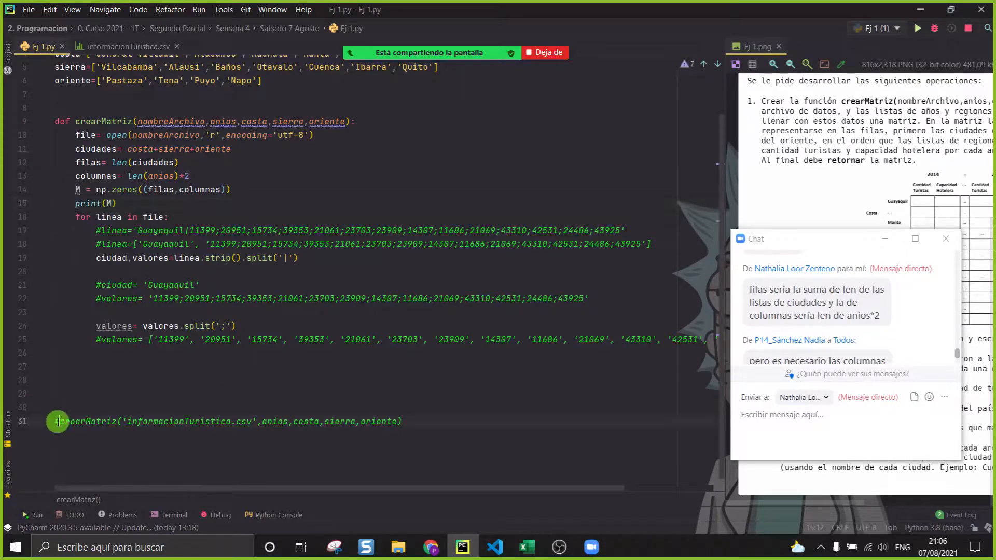
scroll(87, 263, up, 1)
Step: Run Ej 1 and enlarge the output area to examine the whole printed matrix
right_click(467, 170)
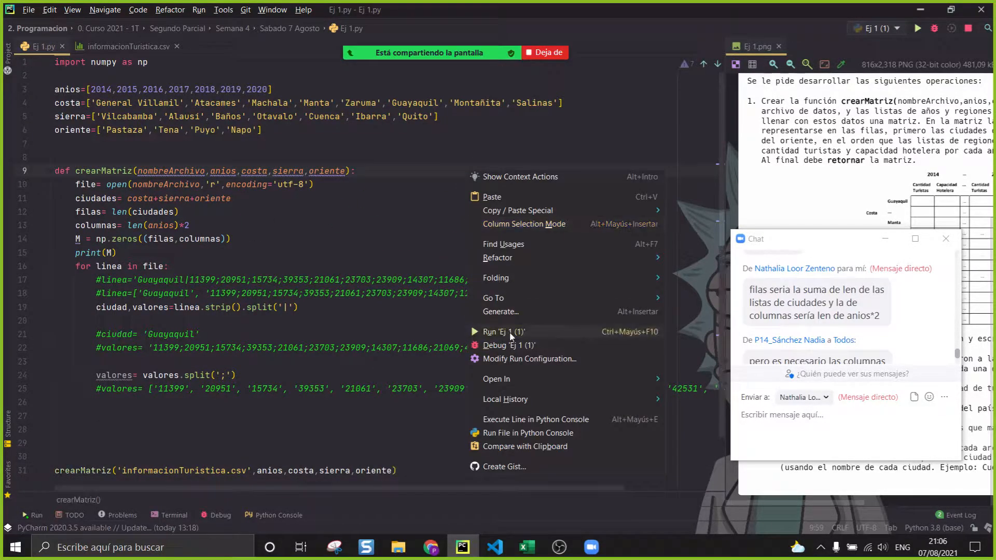
click(511, 336)
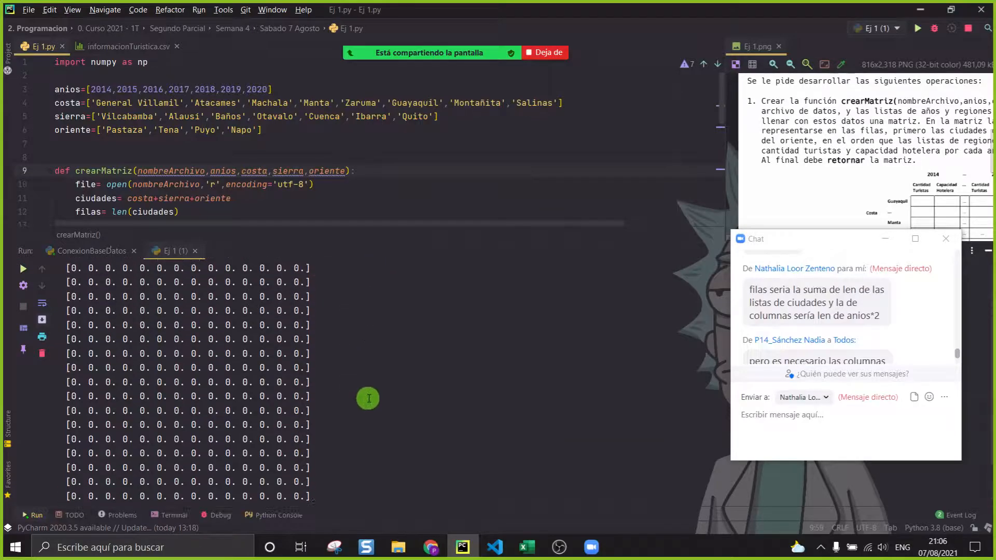
drag(366, 482, 70, 260)
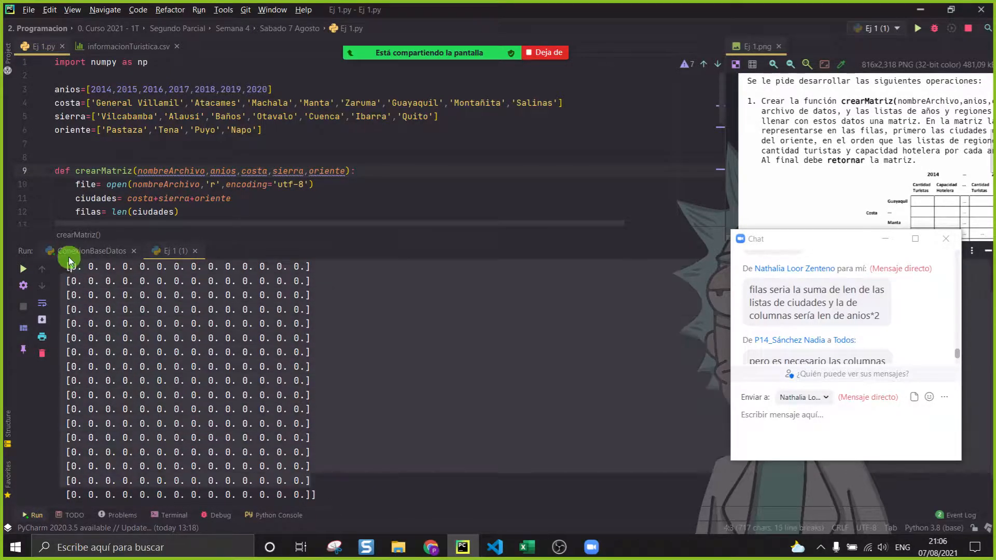
drag(224, 240, 226, 148)
click(428, 405)
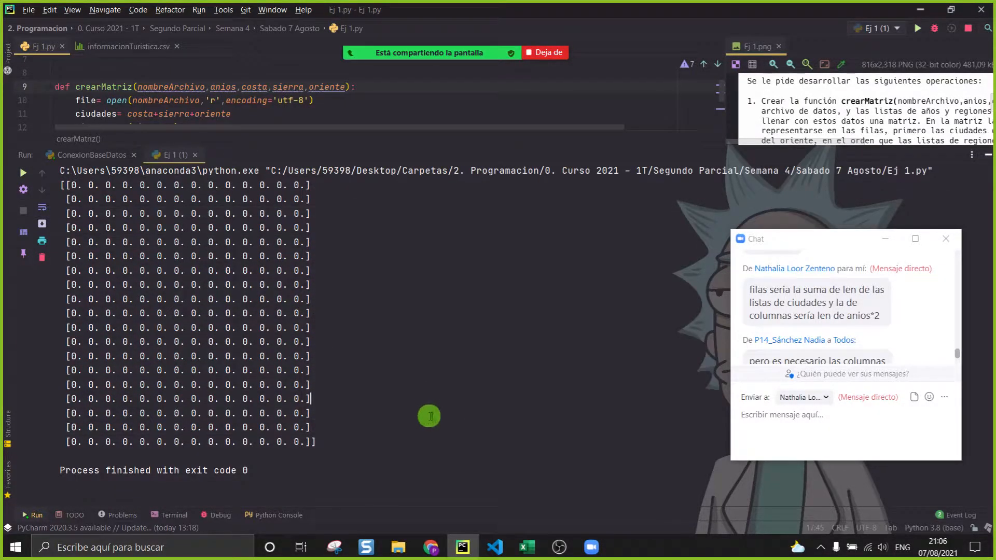
Step: Switch to Excel, select the data block F7:S25 to compare it with the printed matrix, and return to PyCharm
click(513, 550)
drag(173, 202, 745, 361)
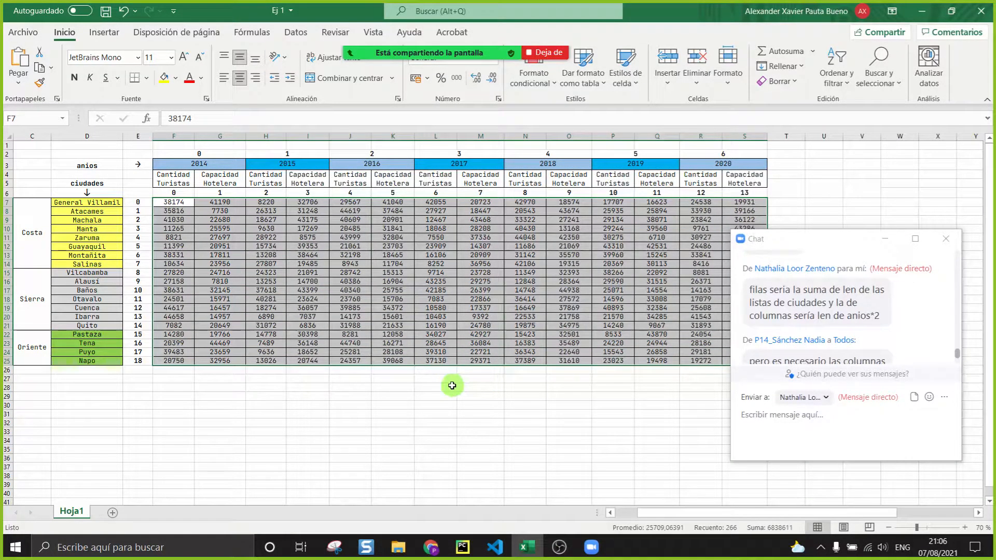
click(472, 550)
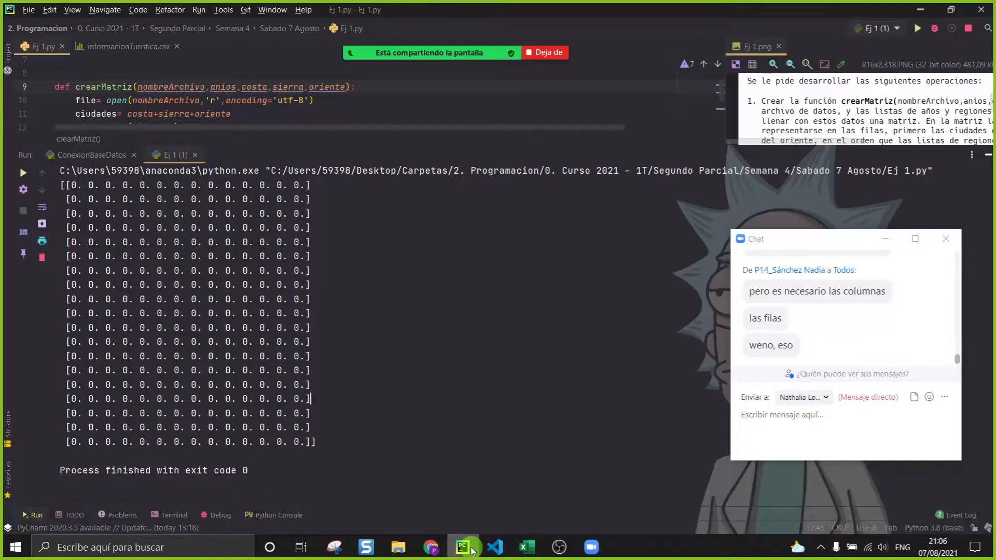
Step: Hide the run output and delete the print(M) line from crearMatriz, keeping the for loop
click(988, 155)
click(192, 356)
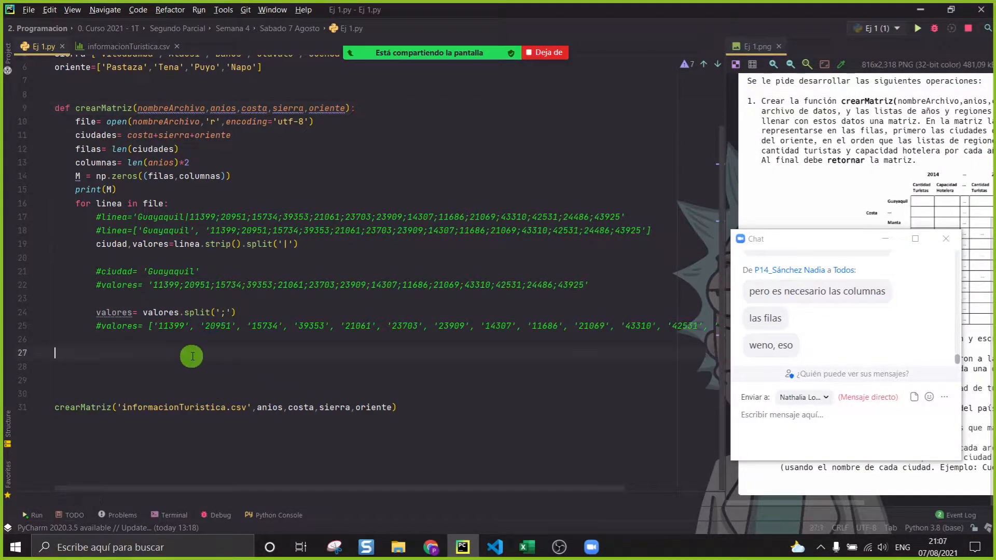
drag(161, 190, 566, 367)
key(BackSpace)
key(BackSpace)
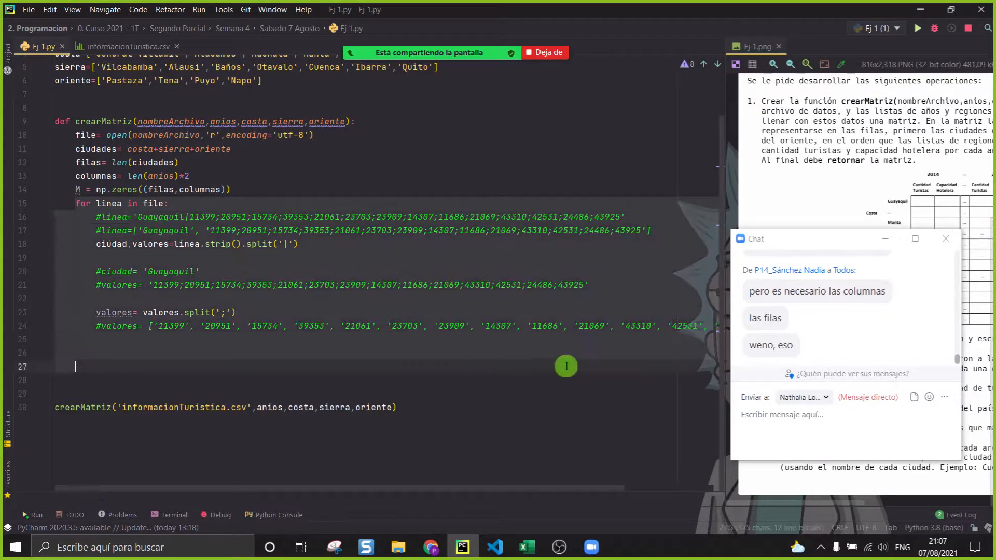
Step: Insert a new line inside the for loop, directly below the #valores list comment and indented to the loop body
click(571, 327)
key(End)
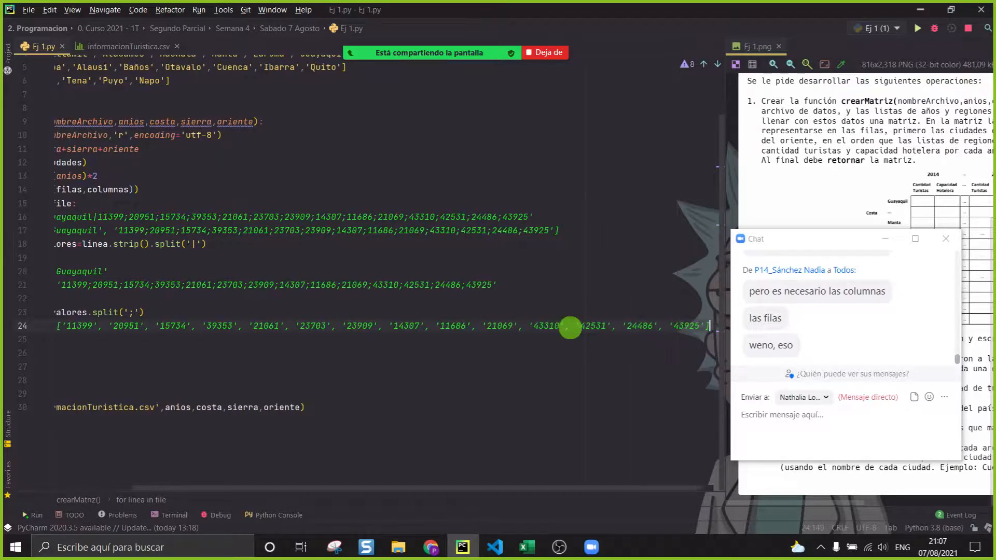
key(Return)
key(BackSpace)
key(Tab)
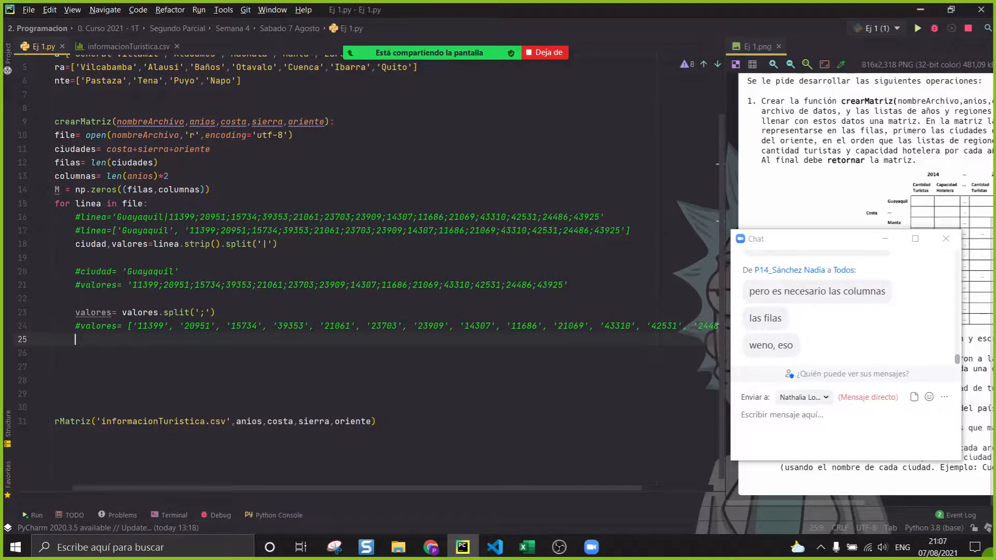
click(330, 338)
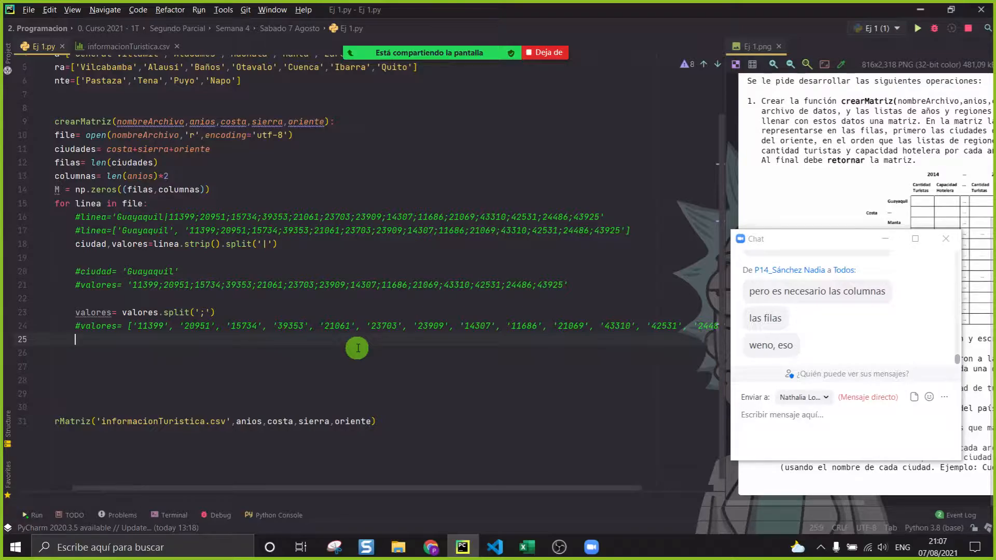
Step: Add dtype=int to the np.zeros call and put the cursor back on the blank line below the #valores list comment
click(216, 190)
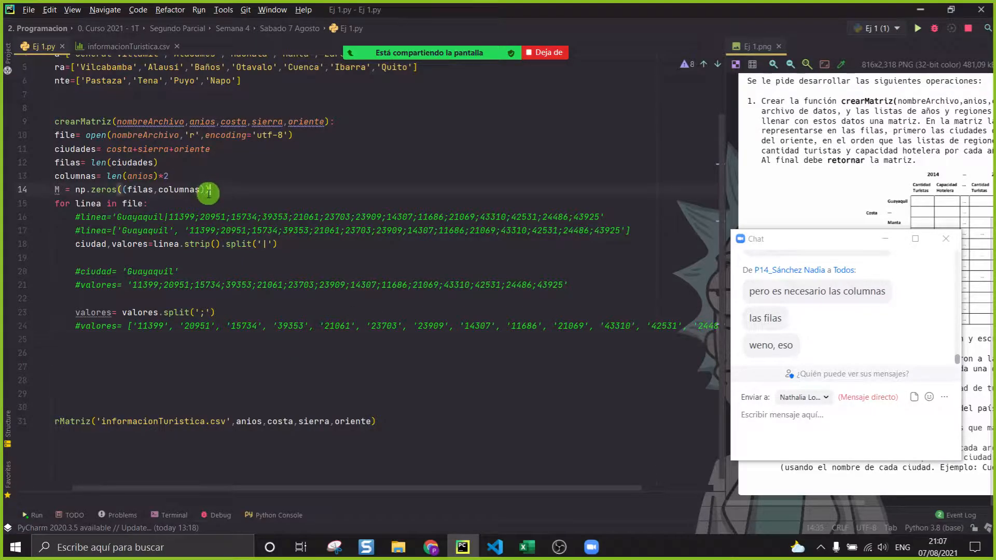
key(Left)
text(,dy)
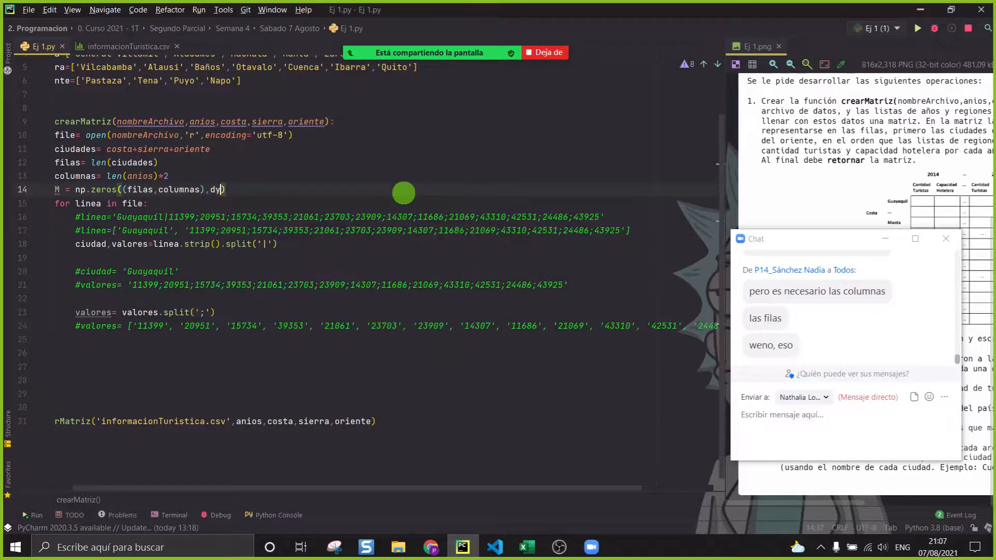
key(Return)
text(int)
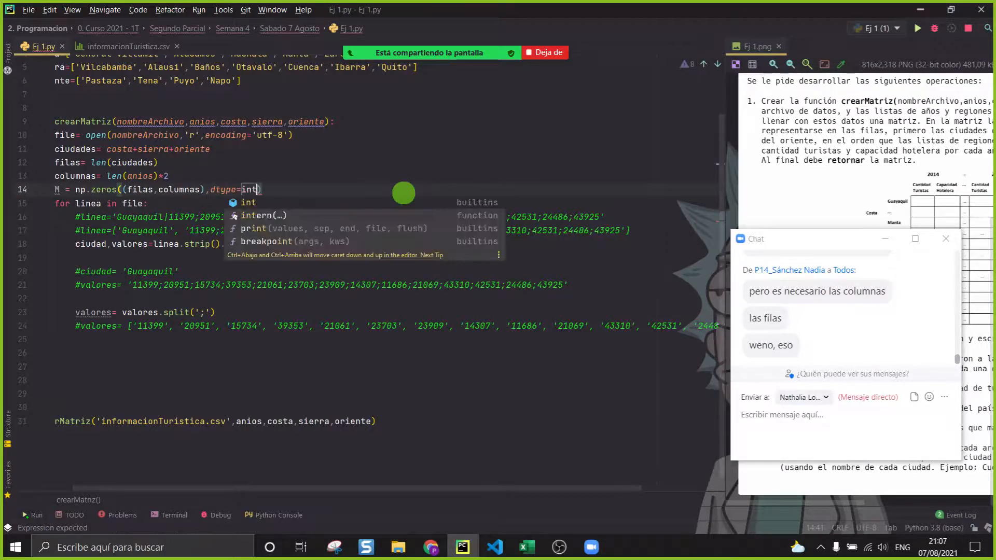
click(410, 171)
click(91, 190)
click(132, 334)
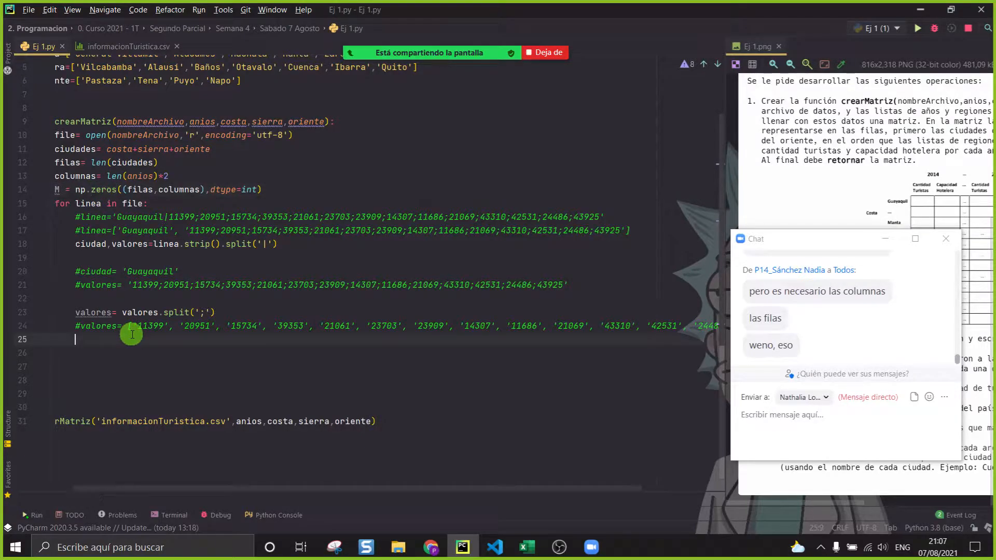
Step: Examine the previous run output, hide it, and highlight the string list in the #valores comment
click(36, 515)
drag(203, 415, 123, 256)
click(337, 358)
click(988, 154)
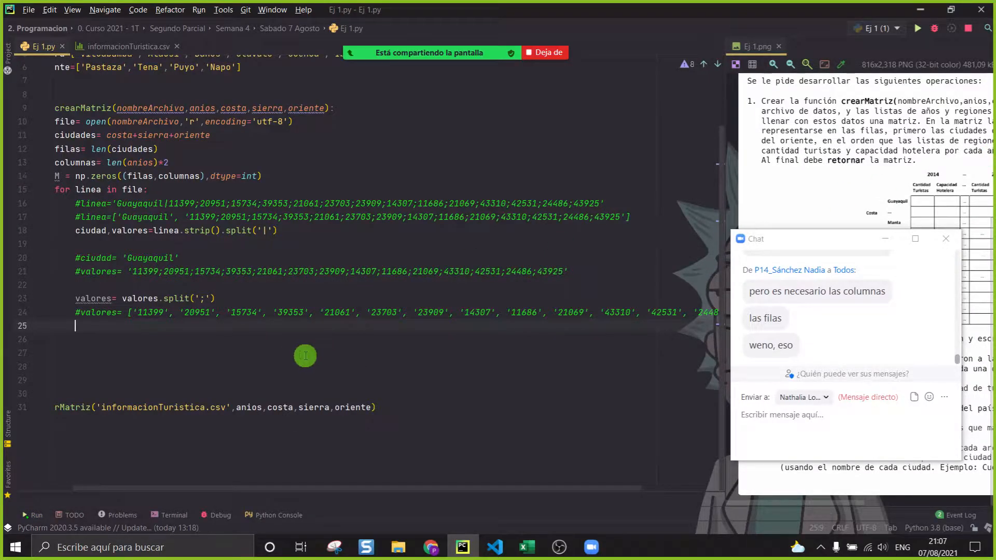
drag(127, 312, 661, 313)
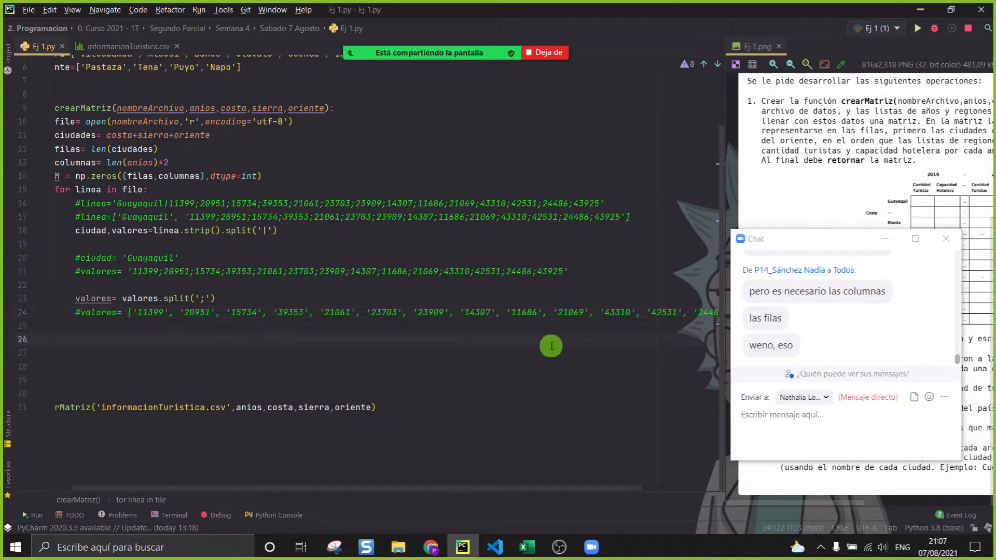
click(565, 330)
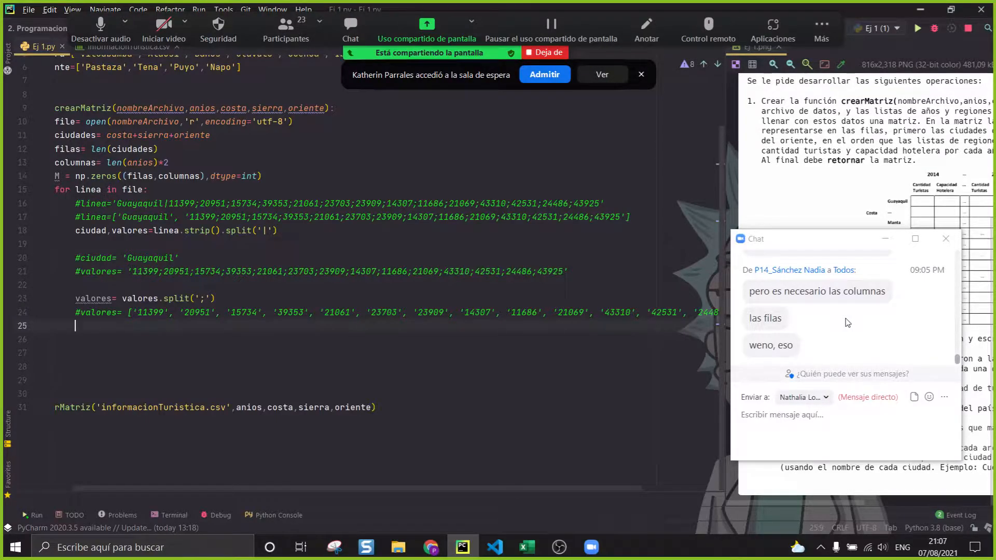
Step: Admit the participant waiting to join the Zoom meeting and return to the code below the #valores list comment
click(551, 73)
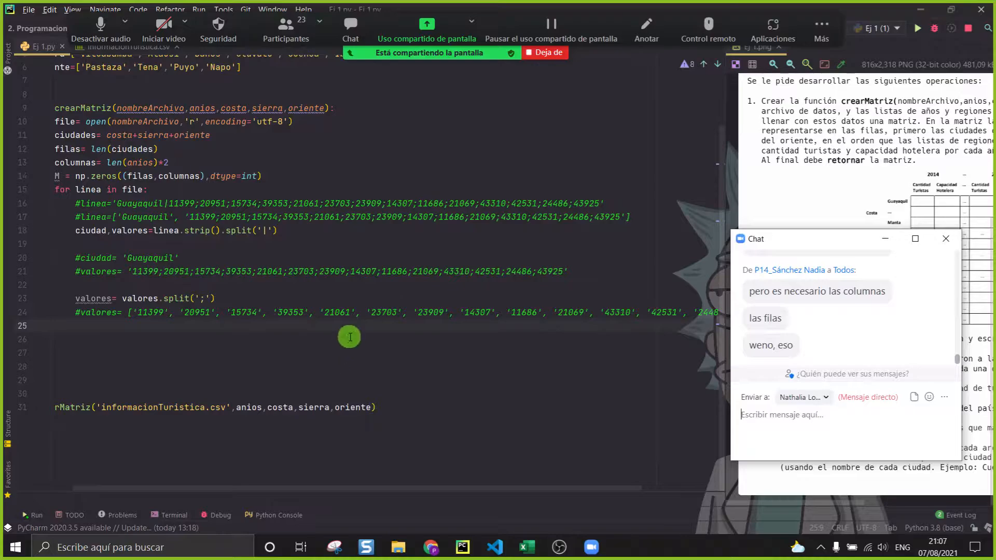
click(349, 337)
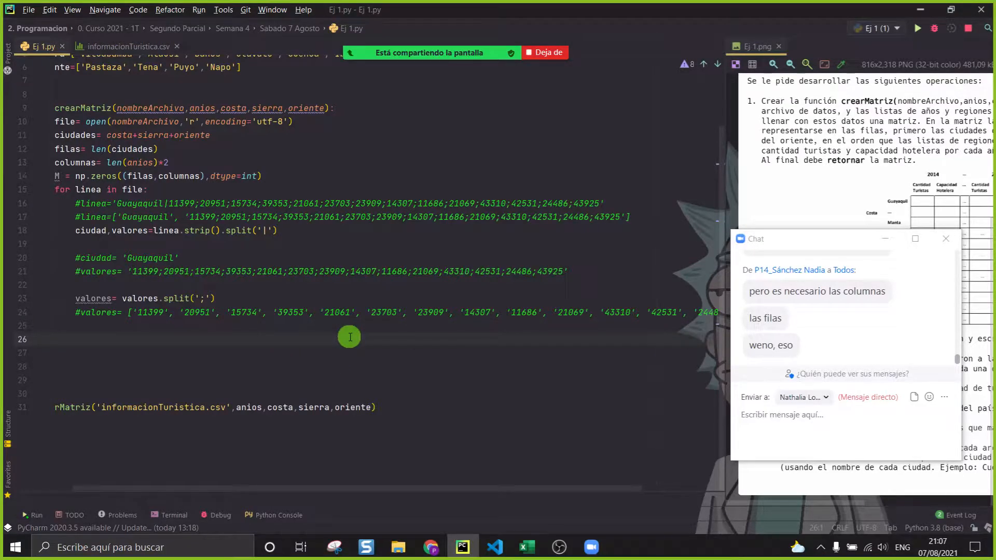
Step: Add valores= np.array(valores, dtype=int) inside the for loop, directly below the #valores list comment
scroll(350, 337, up, 1)
key(Tab)
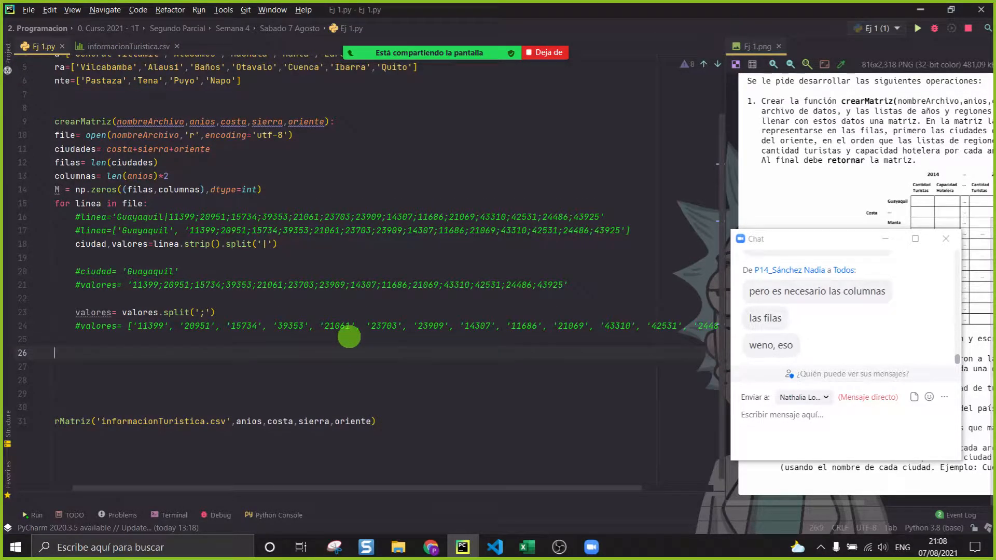
key(BackSpace)
text(valores=)
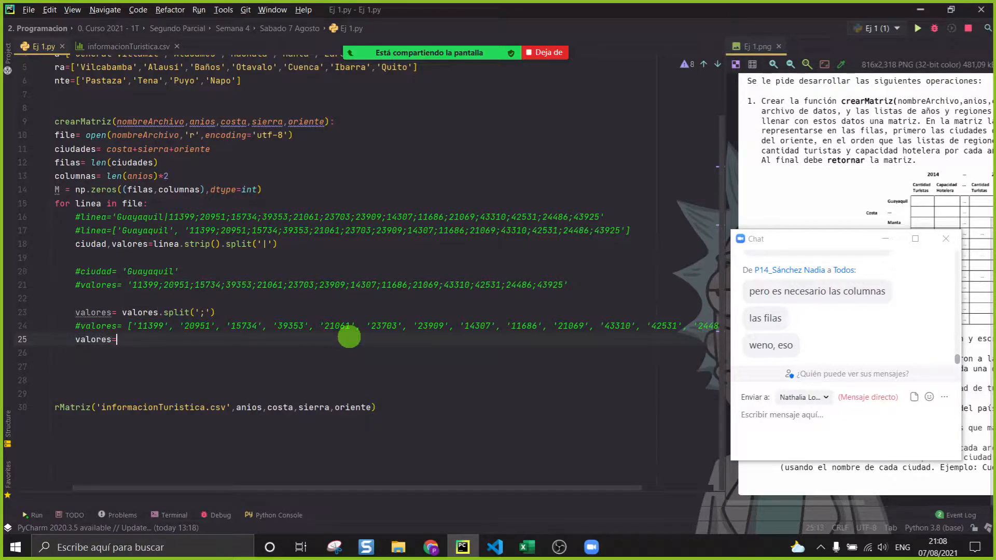
text( np.array(valores.)
key(BackSpace)
key(BackSpace)
key(BackSpace)
text(, dtype=)
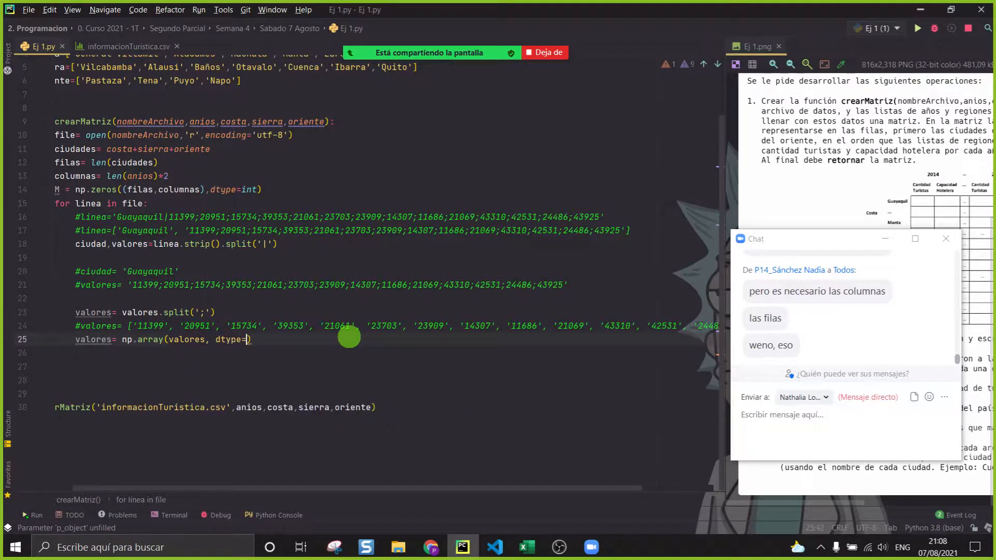
text(int))
key(Return)
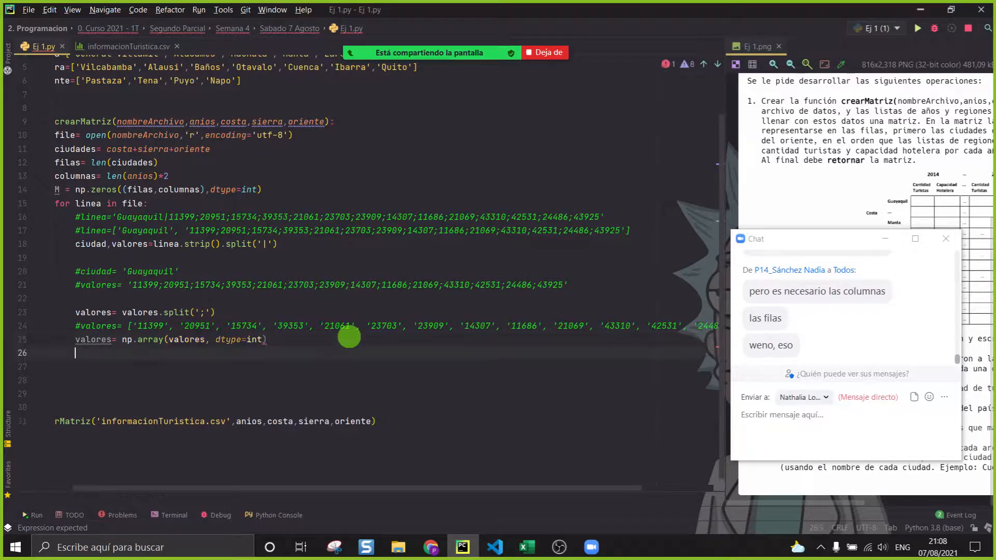
Step: Add print(valores) below the np.array line in the for loop, run Ej 1 (1), and examine the printed arrays
triple_click(136, 325)
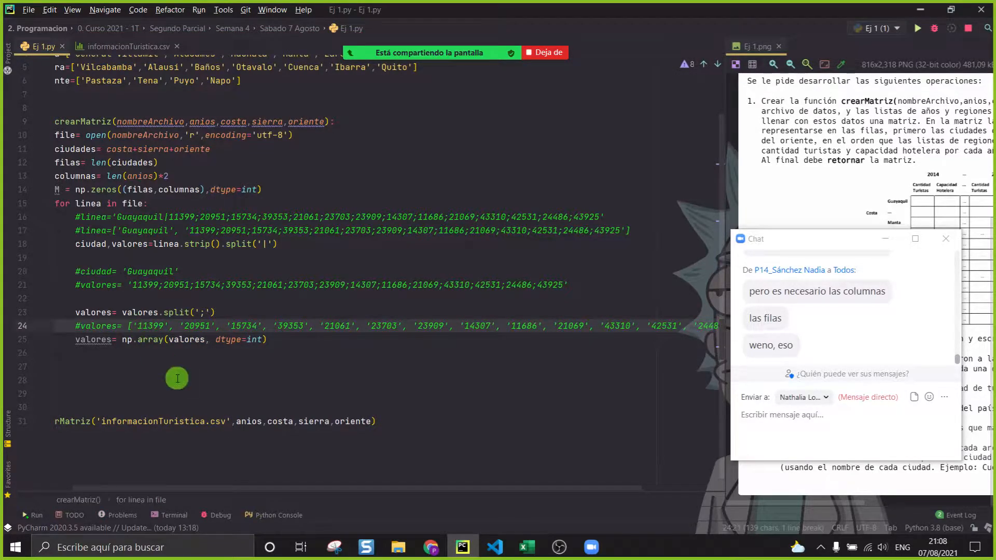
drag(268, 340, 651, 327)
click(120, 347)
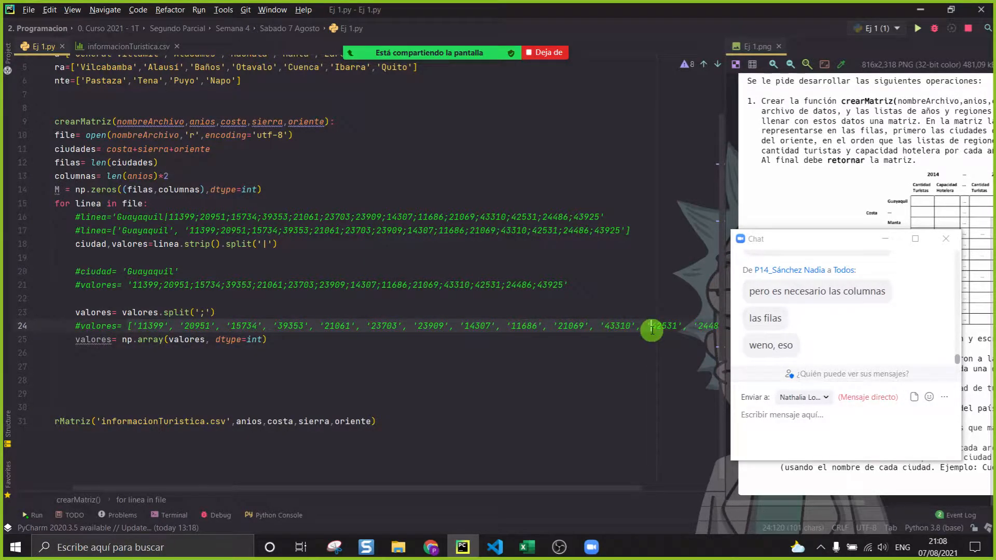
click(554, 348)
text(print(valores)
right_click(522, 346)
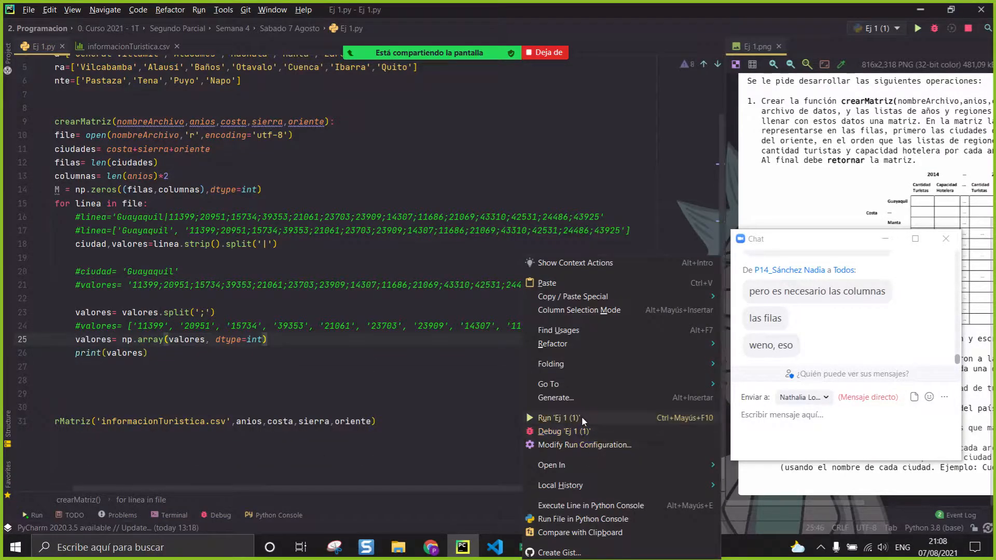
click(558, 418)
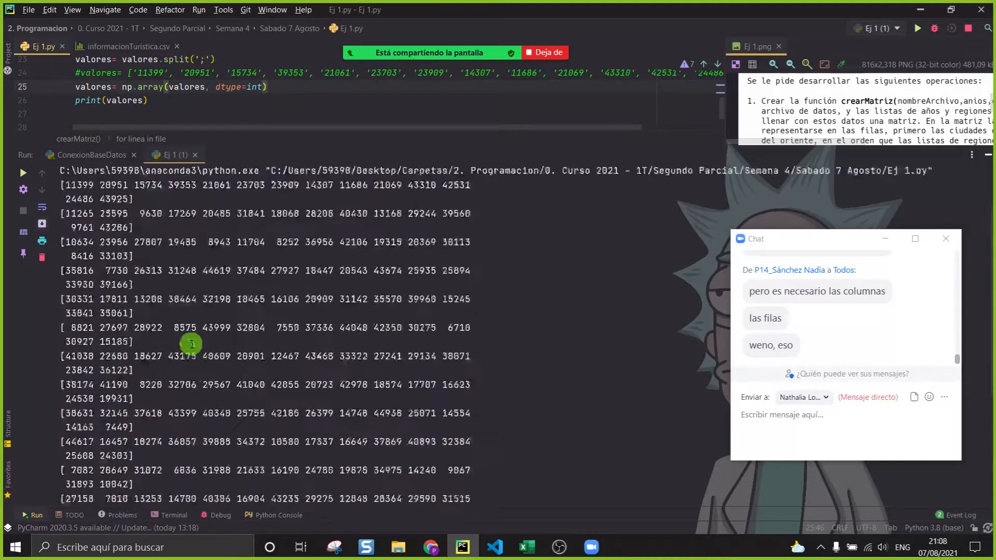
drag(134, 198, 45, 173)
drag(135, 227, 46, 218)
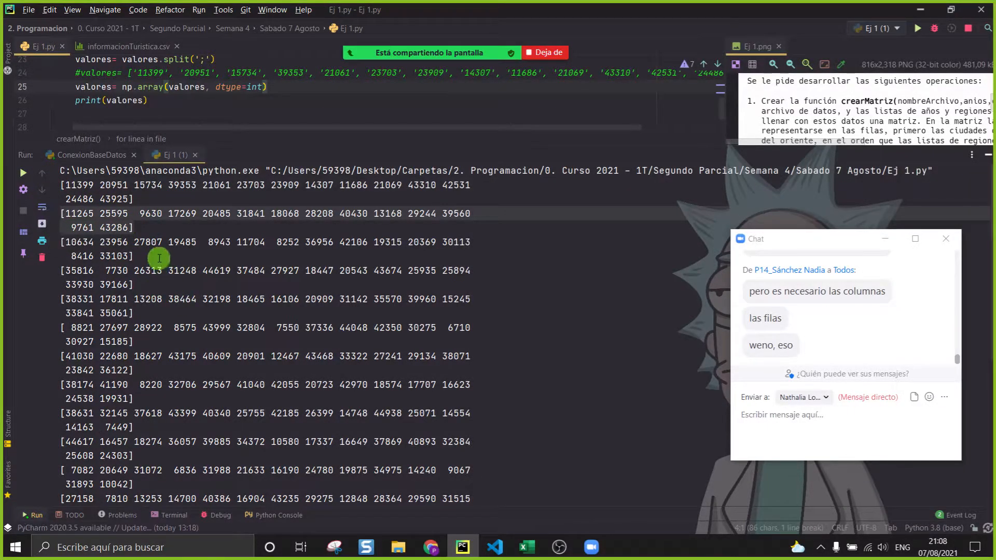
Step: Hide the run output and delete the print(valores) line, leaving the np.array line as the loop's last statement
click(988, 155)
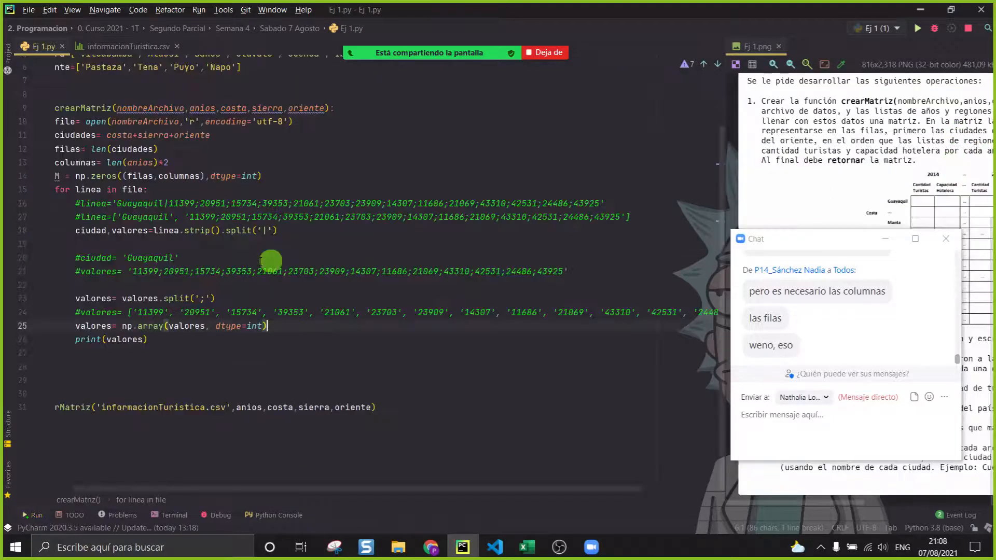
click(189, 408)
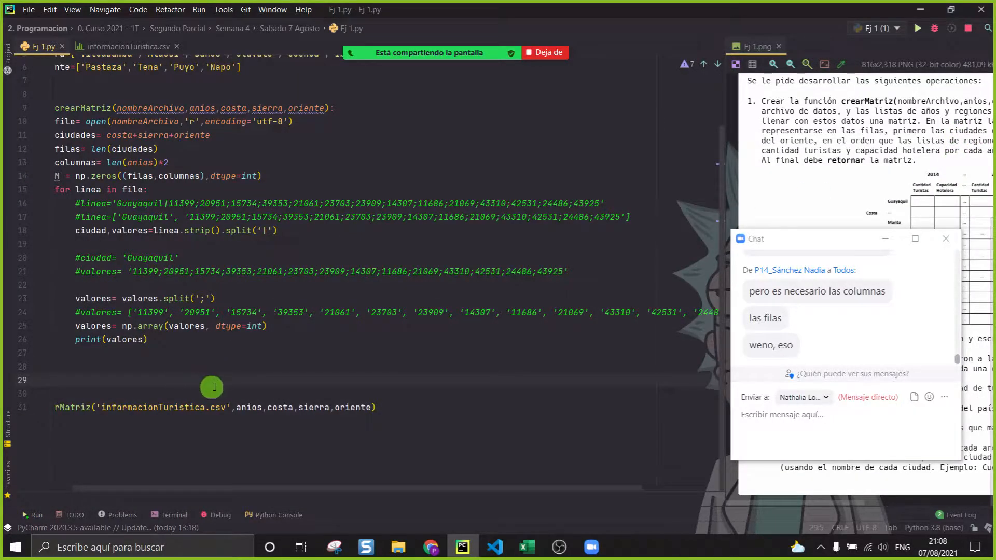
drag(149, 339, 2, 340)
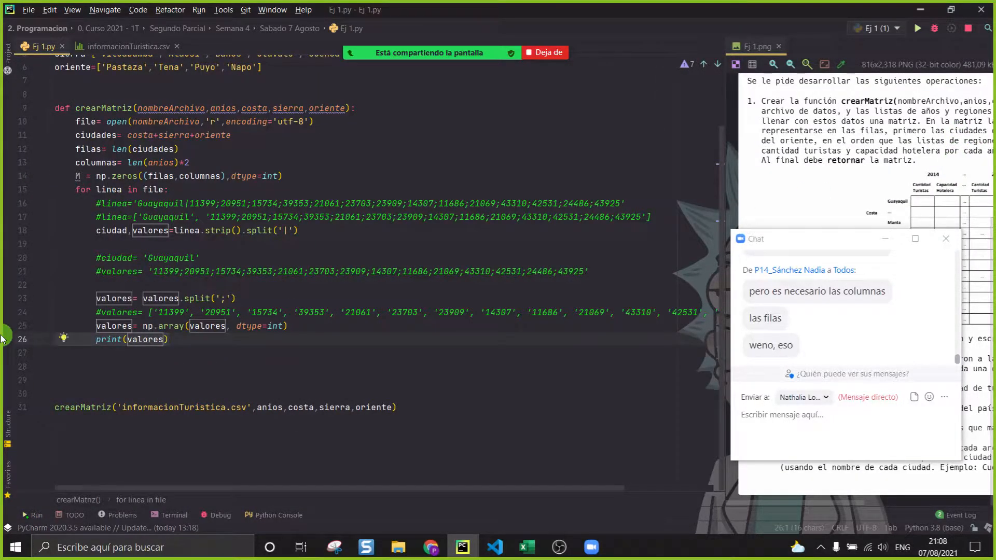
key(BackSpace)
scroll(2, 340, up, 1)
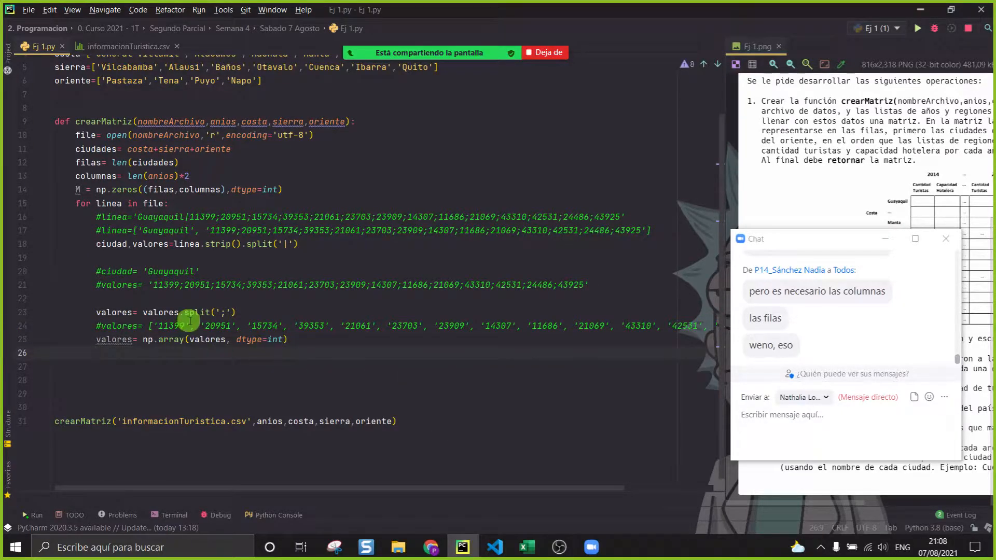
Step: Switch to Excel, select the General Villamil row F7:S7 as an example of a matrix row, and return to PyCharm
double_click(176, 326)
click(127, 339)
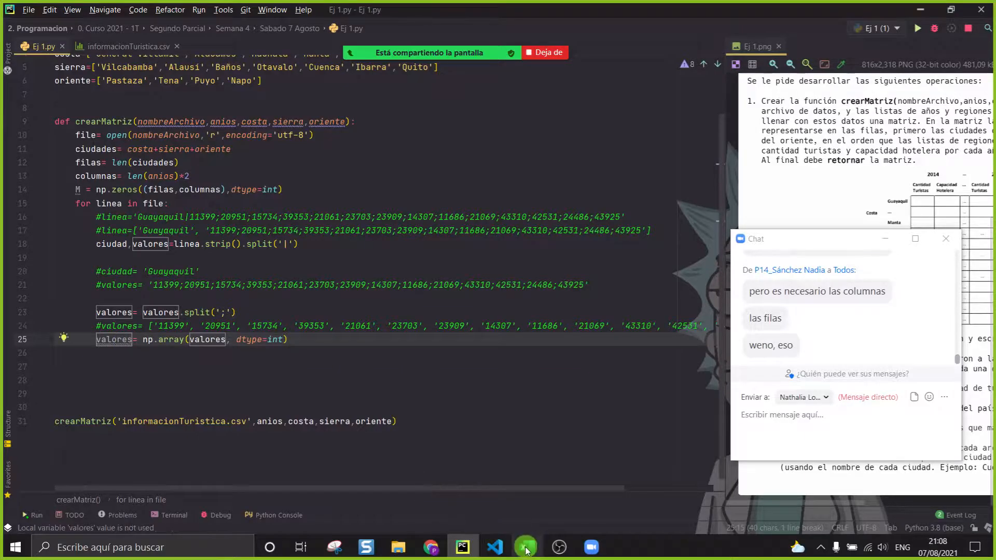
click(525, 547)
click(407, 373)
drag(174, 201, 752, 204)
click(462, 547)
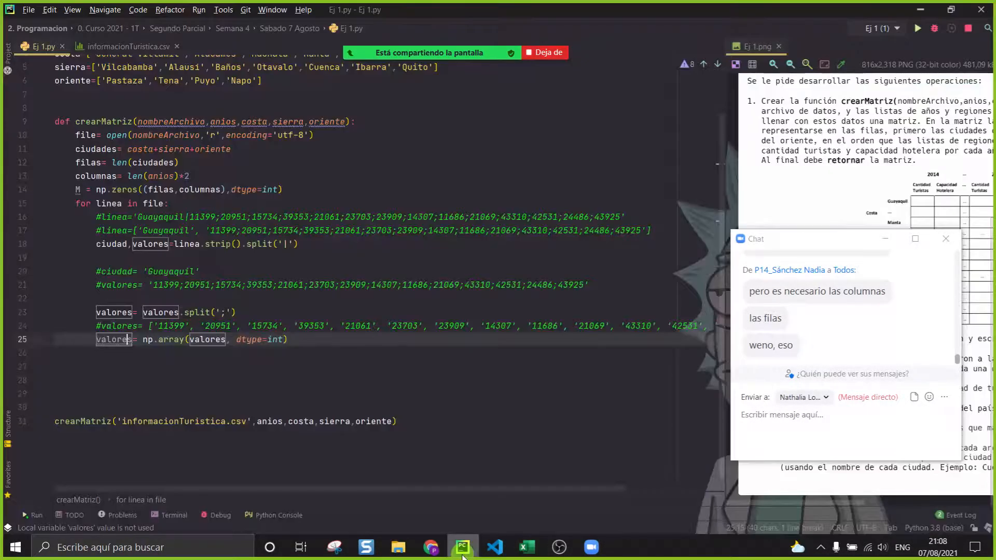
Step: Compare the first value in the #valores comment with Guayaquil's cell F12 in Excel, read the chat question about int, and return to PyCharm
click(158, 326)
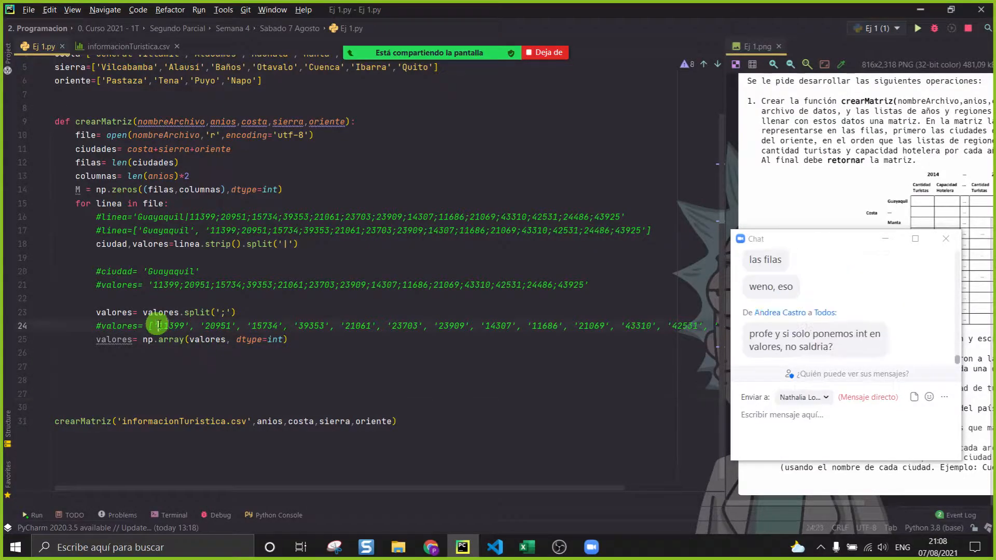
drag(157, 326, 195, 326)
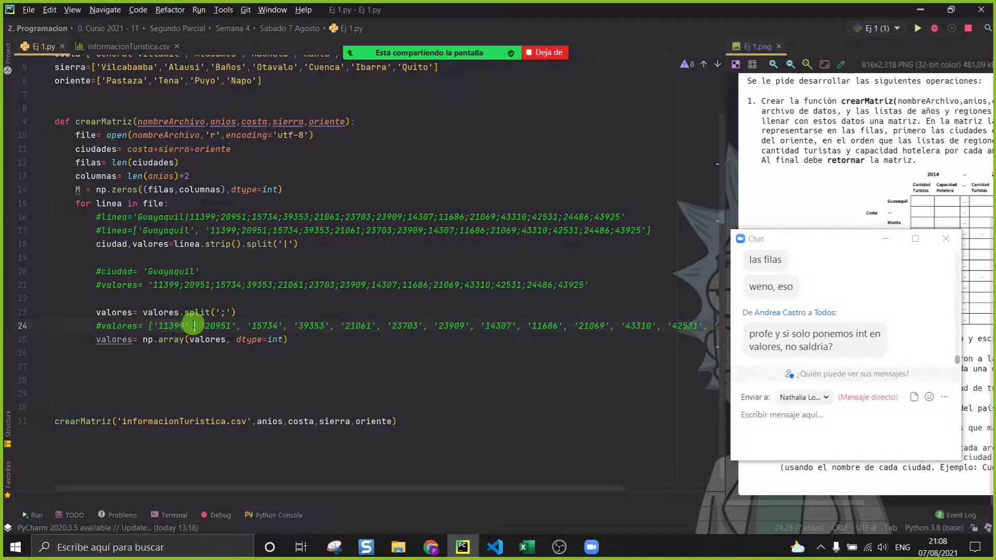
click(524, 546)
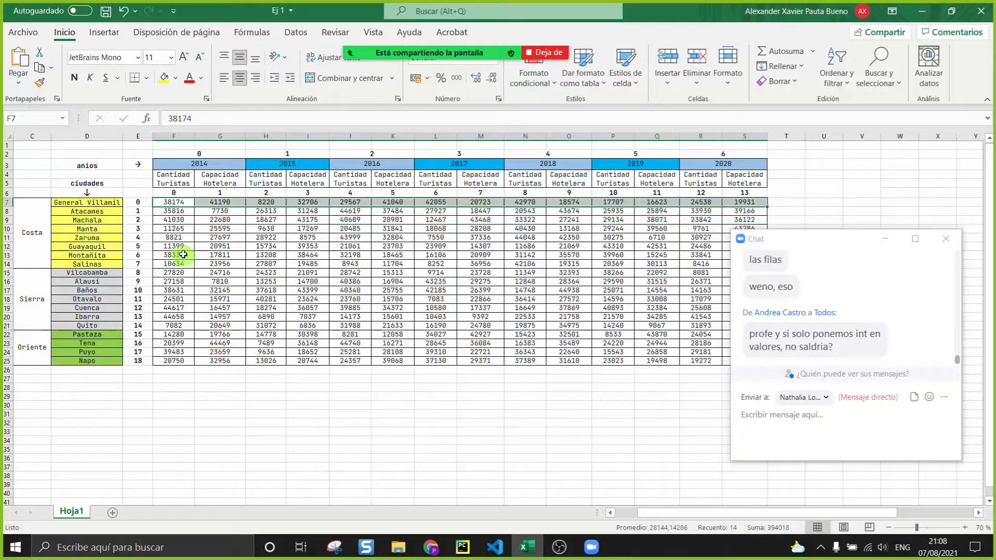
click(177, 247)
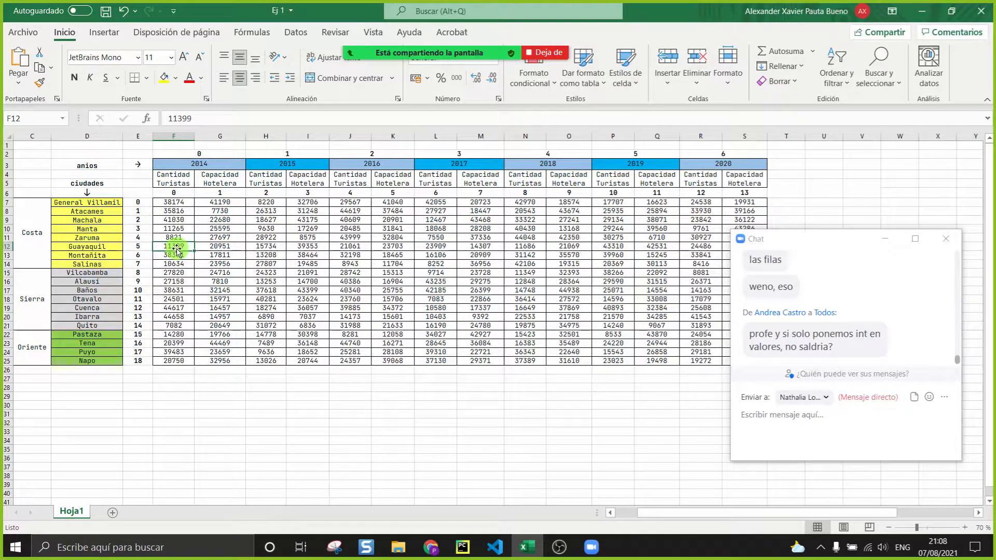
triple_click(815, 350)
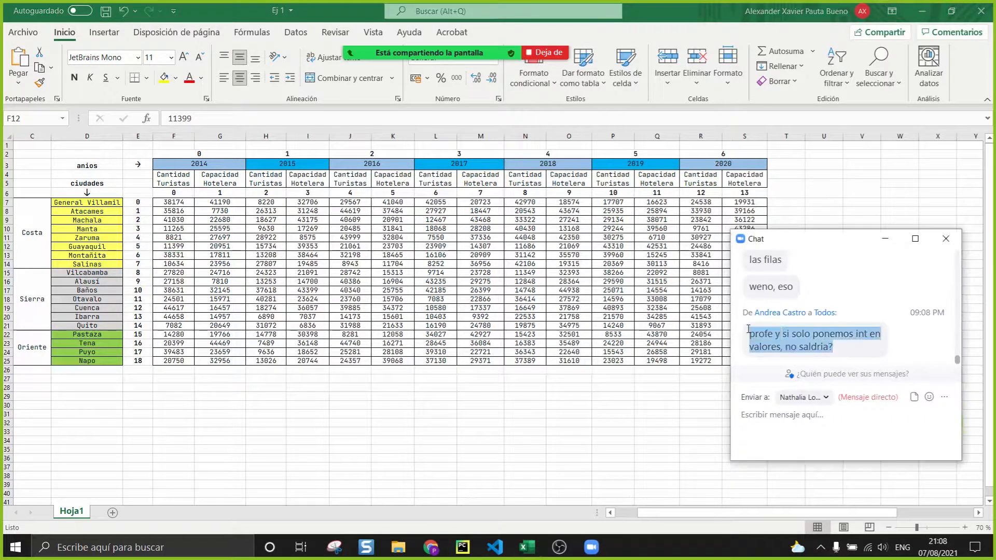
click(462, 546)
Step: Write the comment #valores= int(valores) below the np.array line to illustrate the question from the chat
click(351, 344)
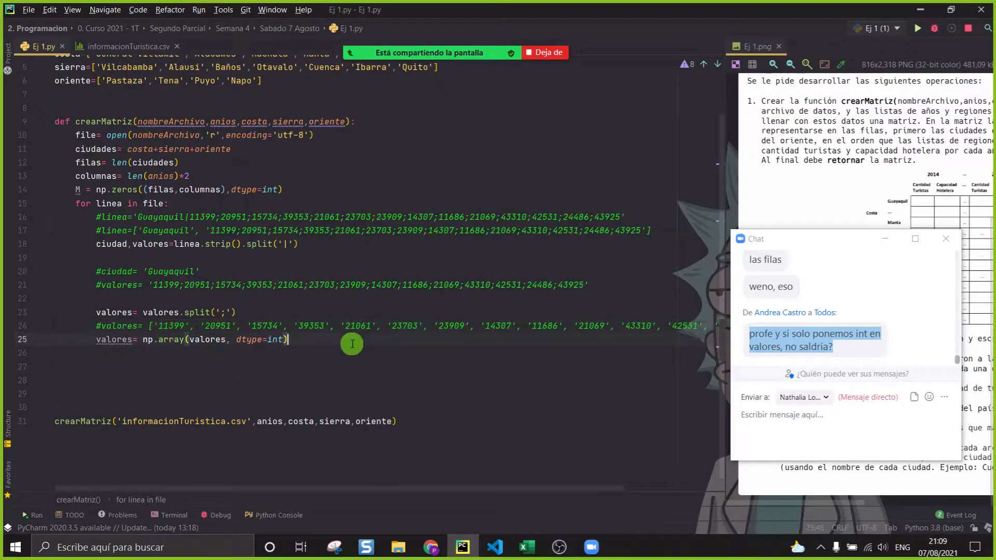
key(Return)
text(#val)
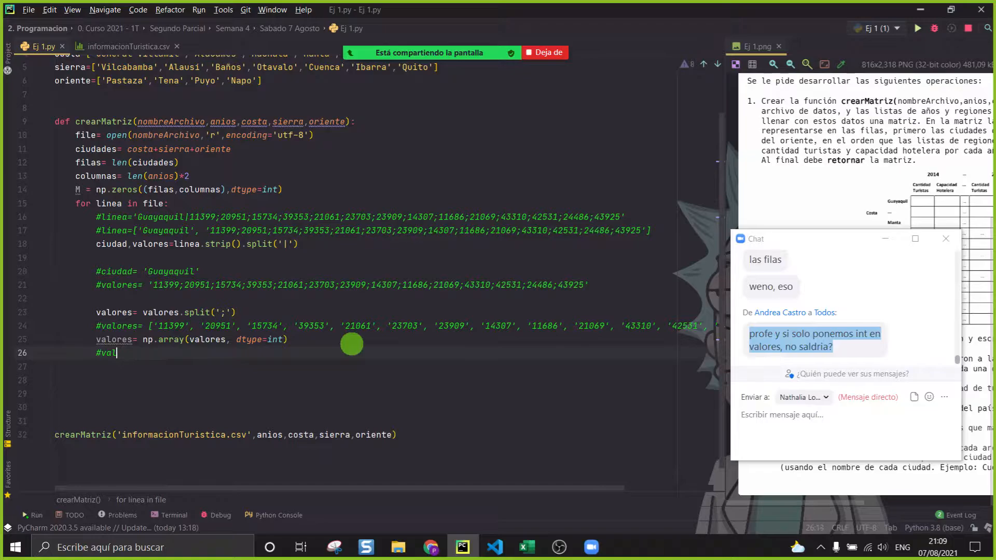
text(rores= int(valores)
key(Return)
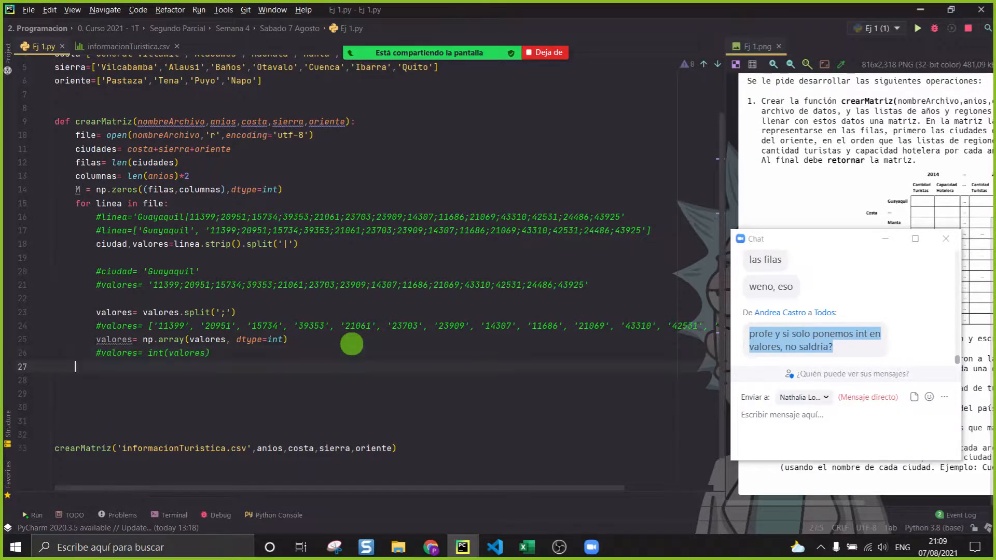
key(Delete)
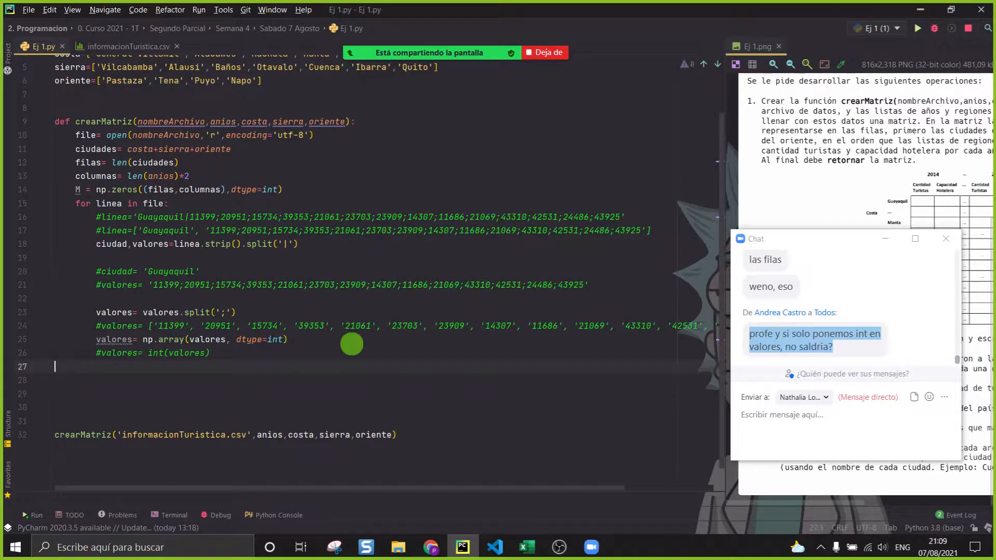
key(Tab)
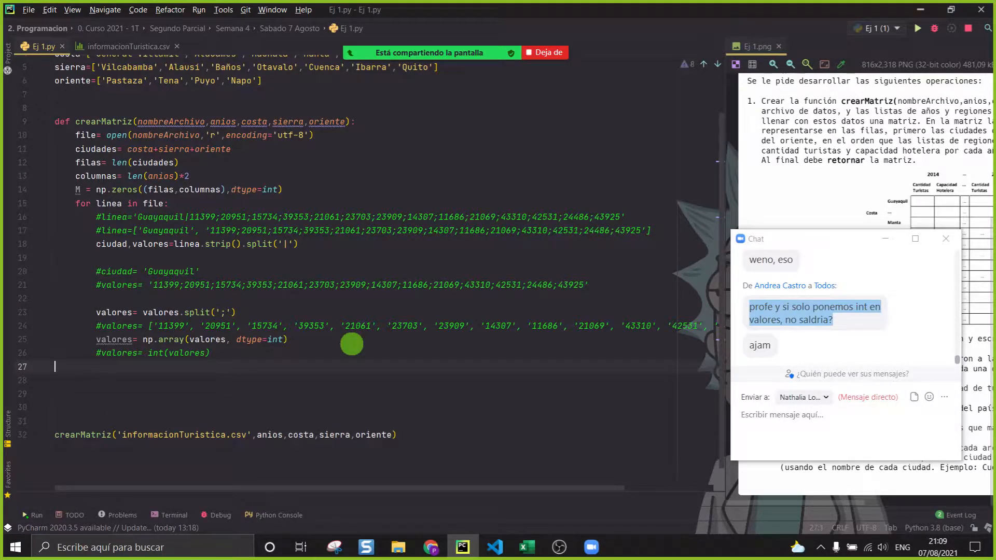
Step: Highlight the np.array line for comparison and delete the #valores= int(valores) comment below it
click(55, 353)
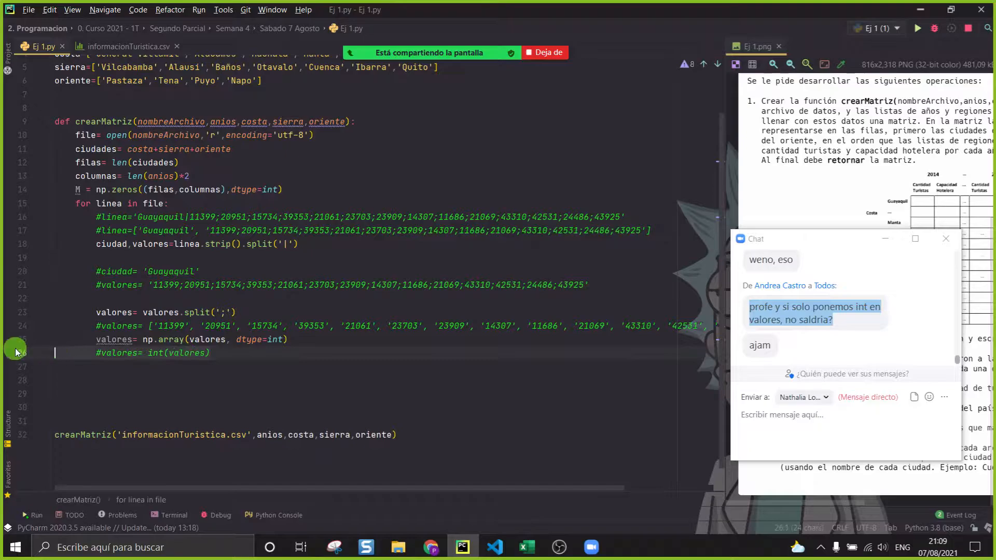
drag(312, 340, 84, 330)
click(178, 351)
drag(234, 352, 89, 352)
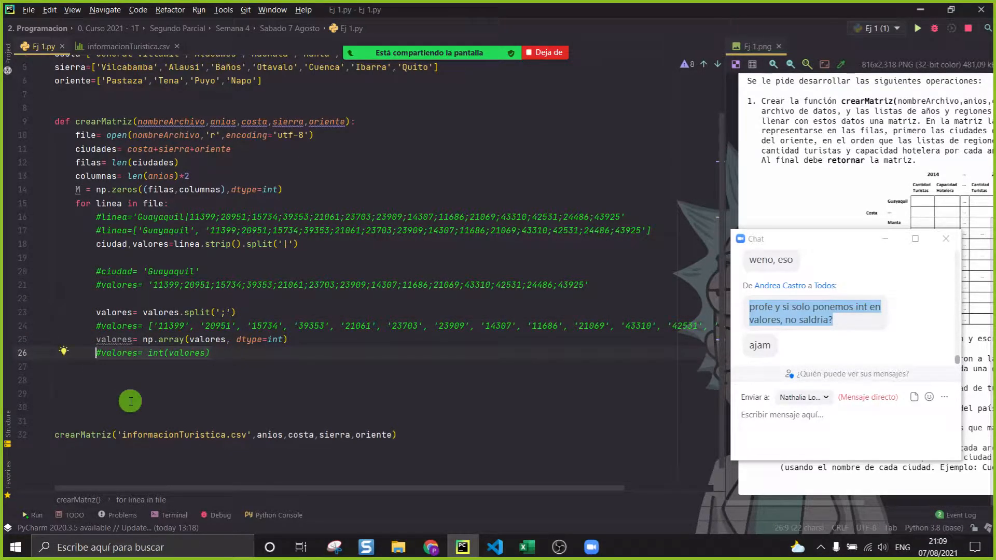
key(BackSpace)
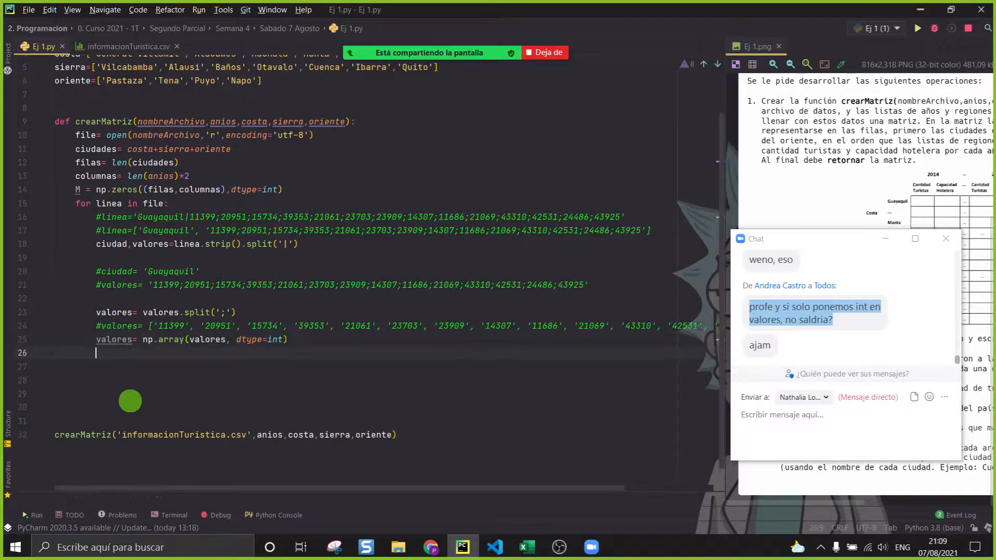
scroll(430, 349, up, 1)
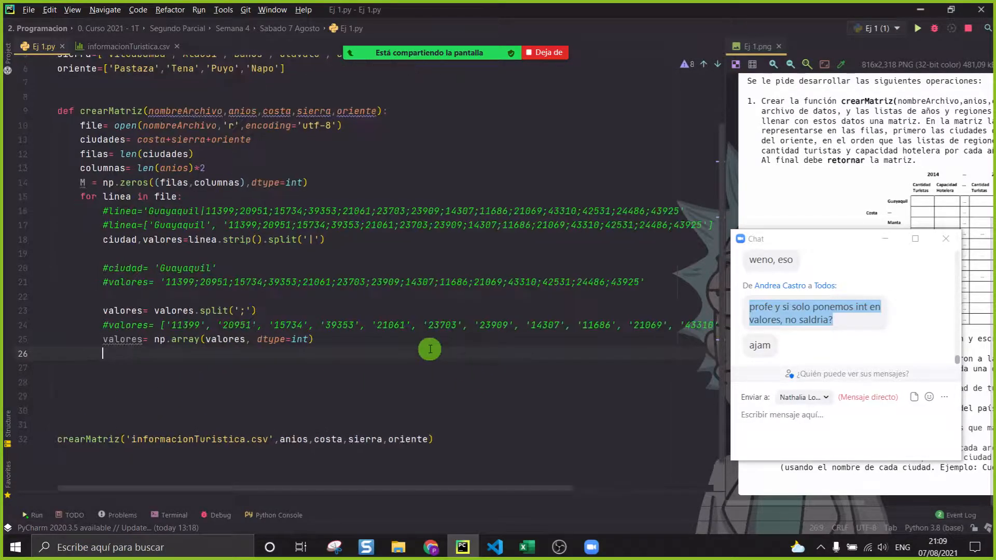
click(291, 395)
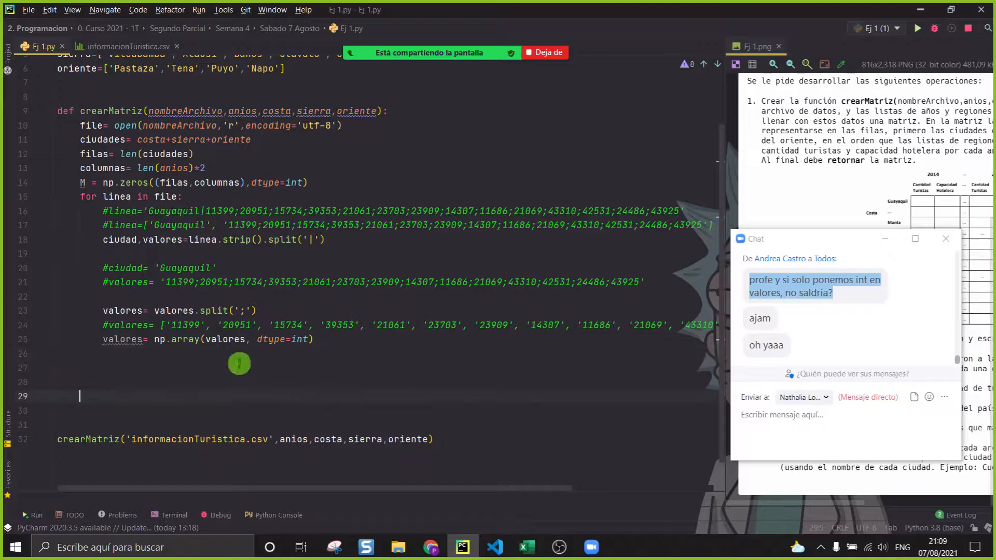
Step: Highlight the first value in the #valores comment, compare it with Guayaquil's row F12:S12 in Excel, and return to PyCharm
click(178, 323)
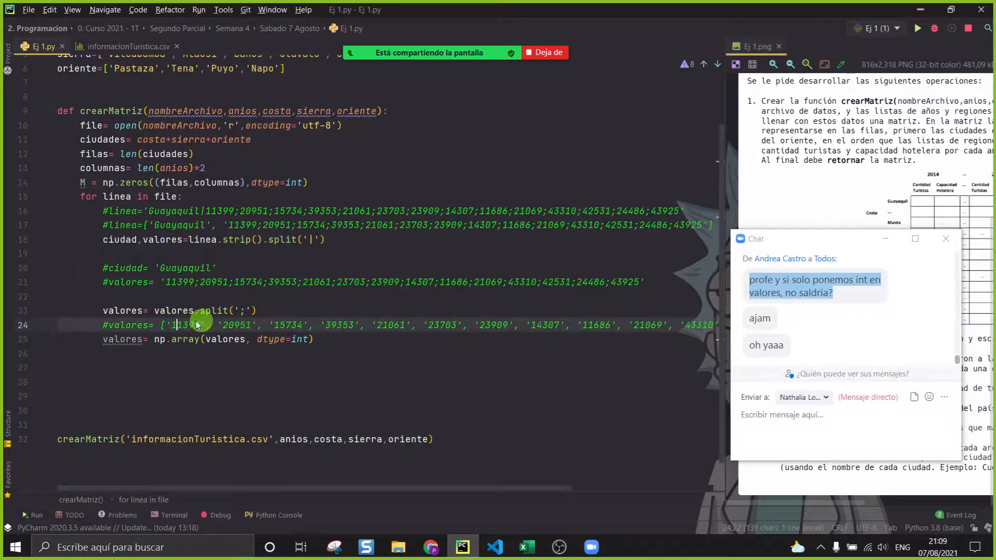
drag(165, 325, 184, 326)
click(526, 547)
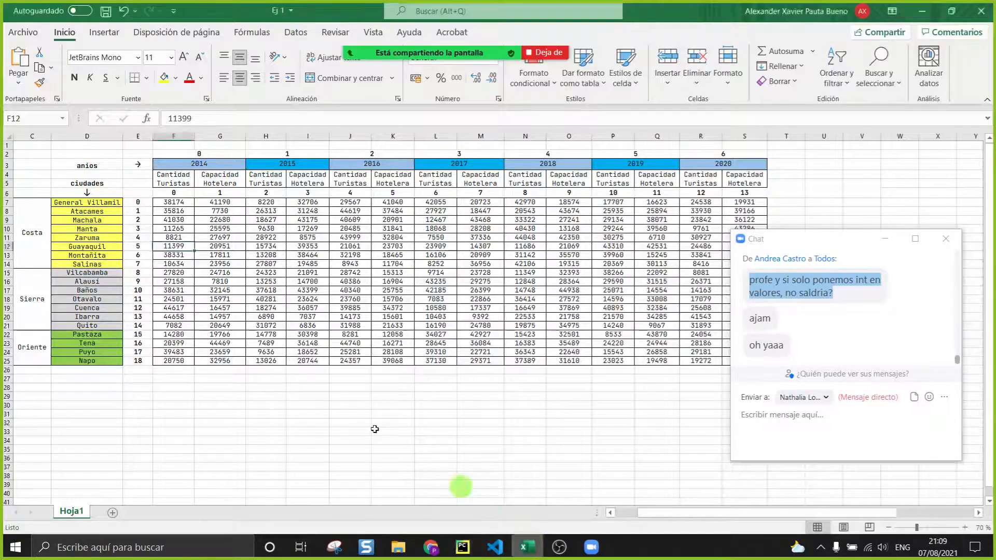
drag(173, 251, 761, 249)
drag(875, 236, 925, 253)
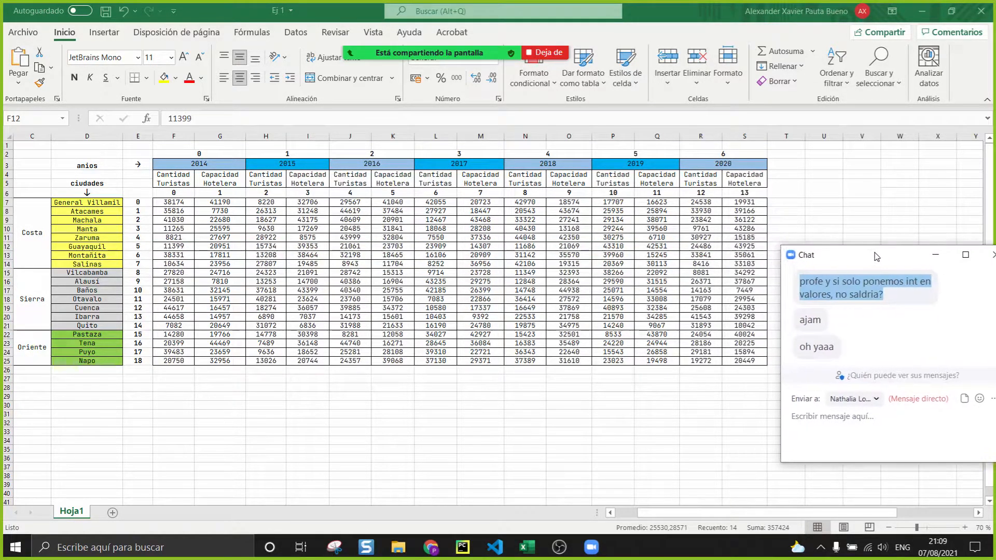
drag(171, 248, 744, 247)
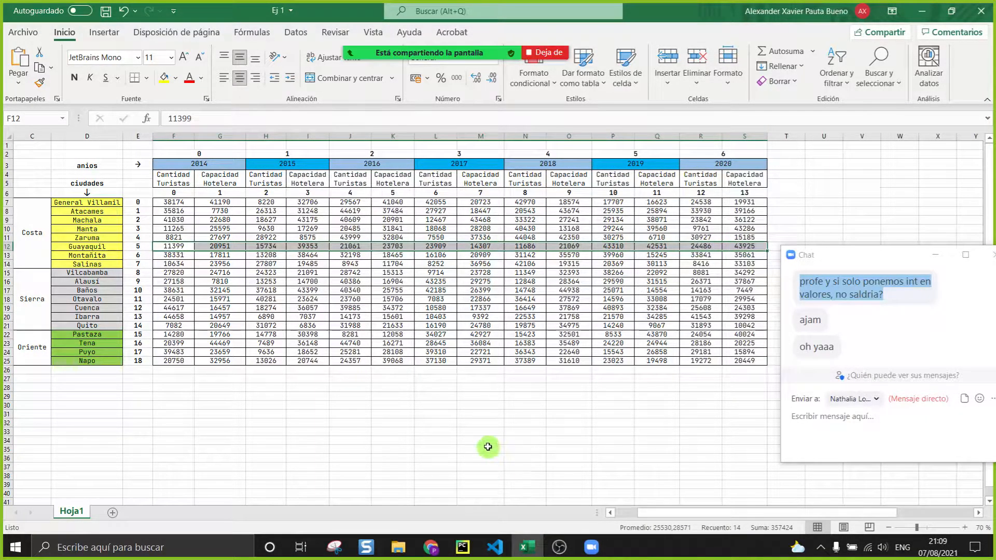
click(461, 547)
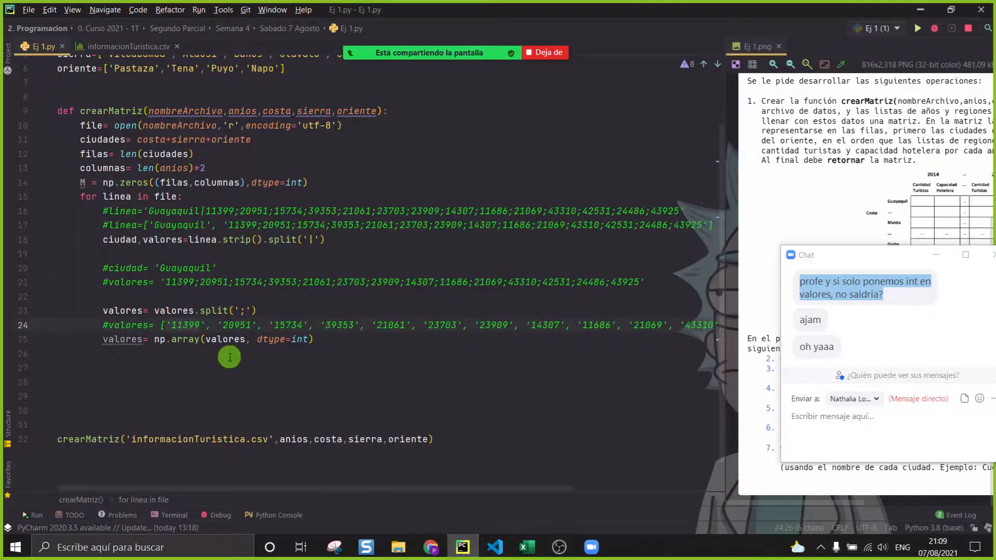
Step: Review the #valores comment against Guayaquil's index and row F12:S12 in Excel once more, and return to PyCharm
click(440, 348)
triple_click(171, 325)
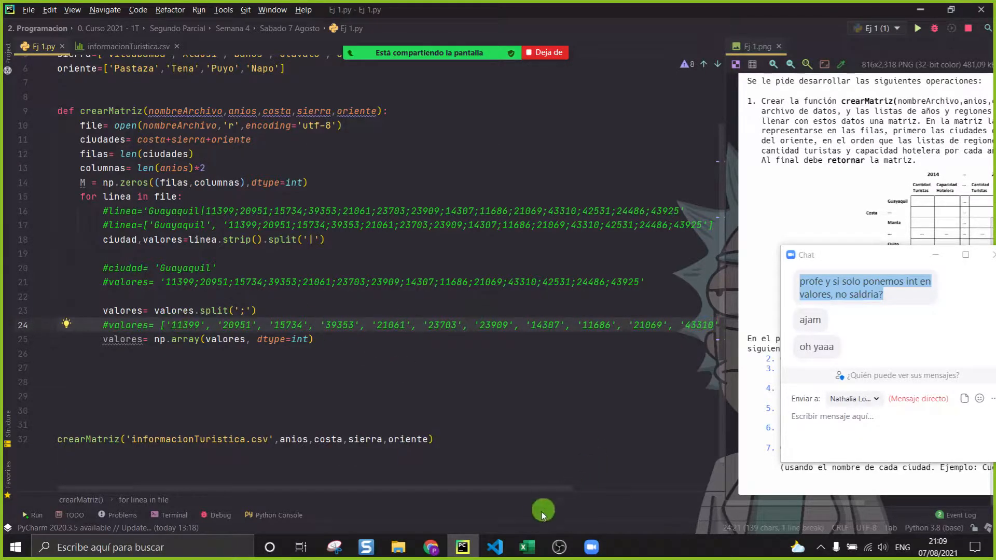
click(527, 548)
click(168, 247)
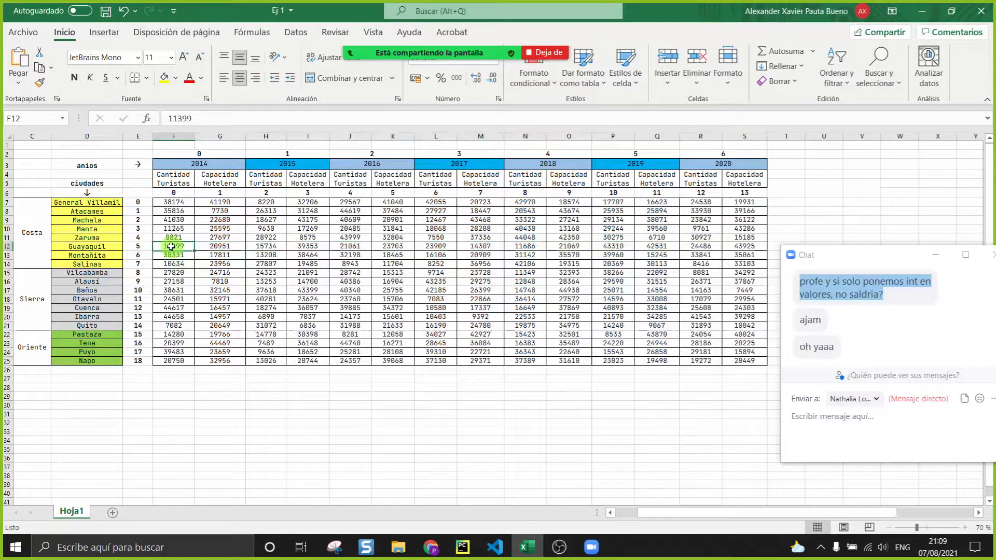
click(130, 248)
drag(171, 247, 762, 247)
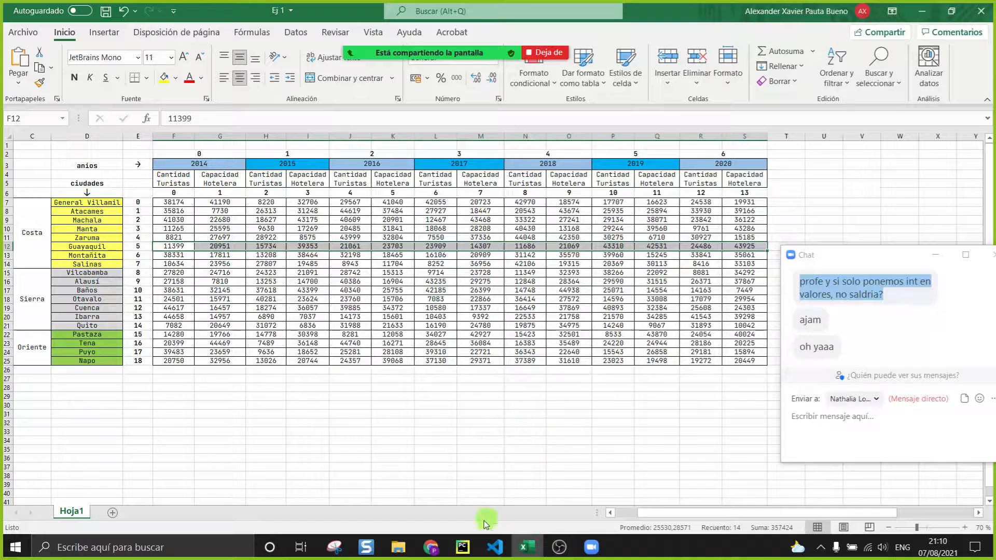
click(463, 548)
click(369, 388)
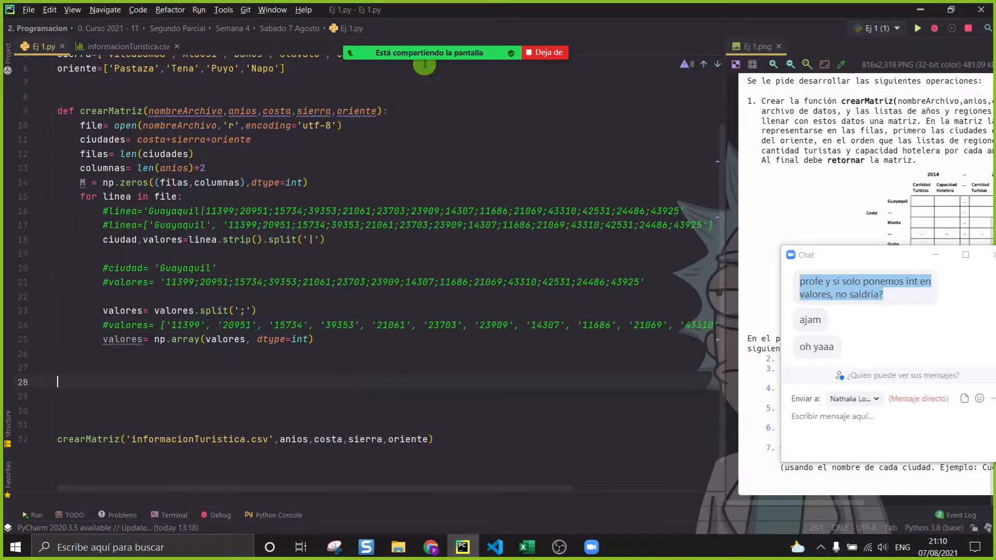
Step: Add a blank line below the np.array line and examine ciudad and valores in the split line and the #ciudad comment
click(465, 342)
key(Return)
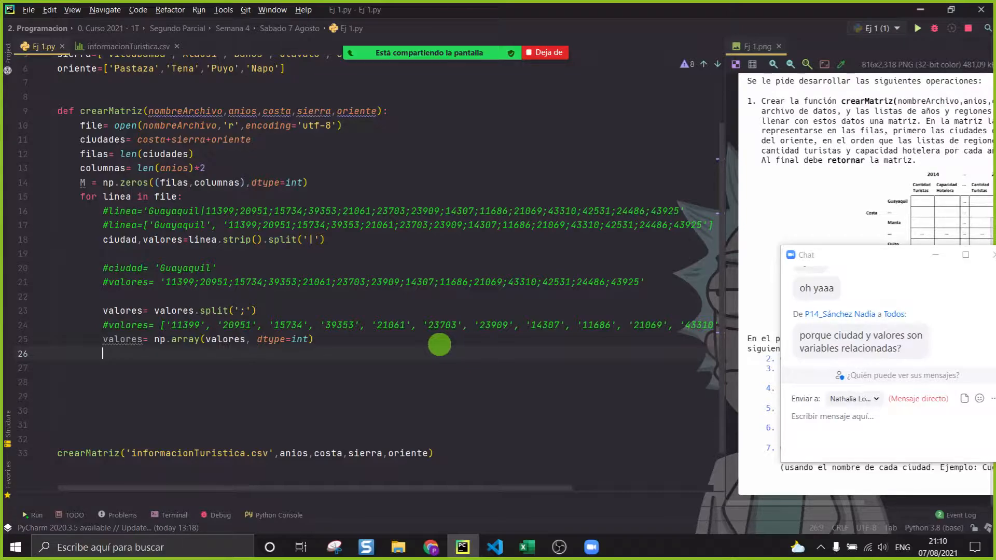
click(128, 240)
click(160, 243)
click(117, 242)
click(179, 239)
click(99, 243)
click(119, 240)
click(164, 240)
click(156, 268)
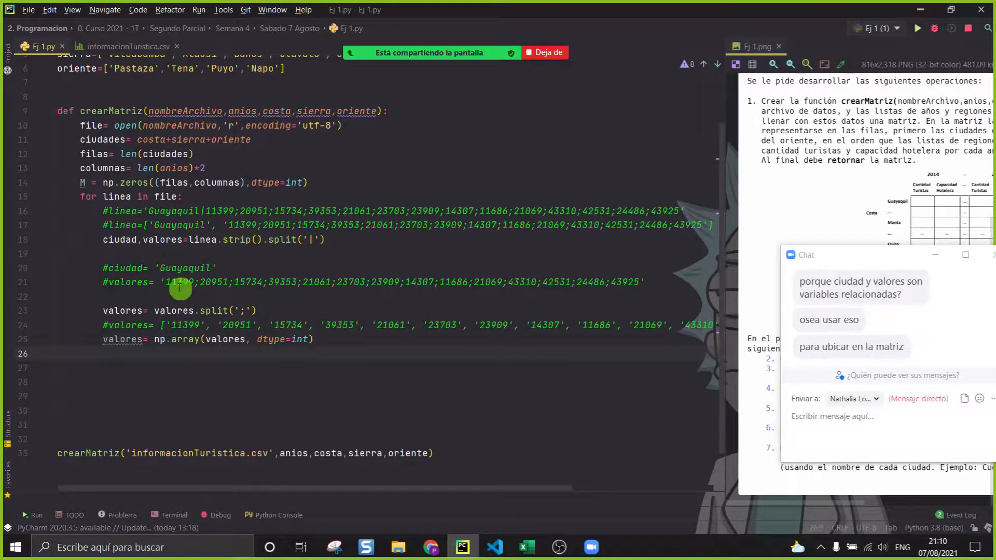
click(161, 239)
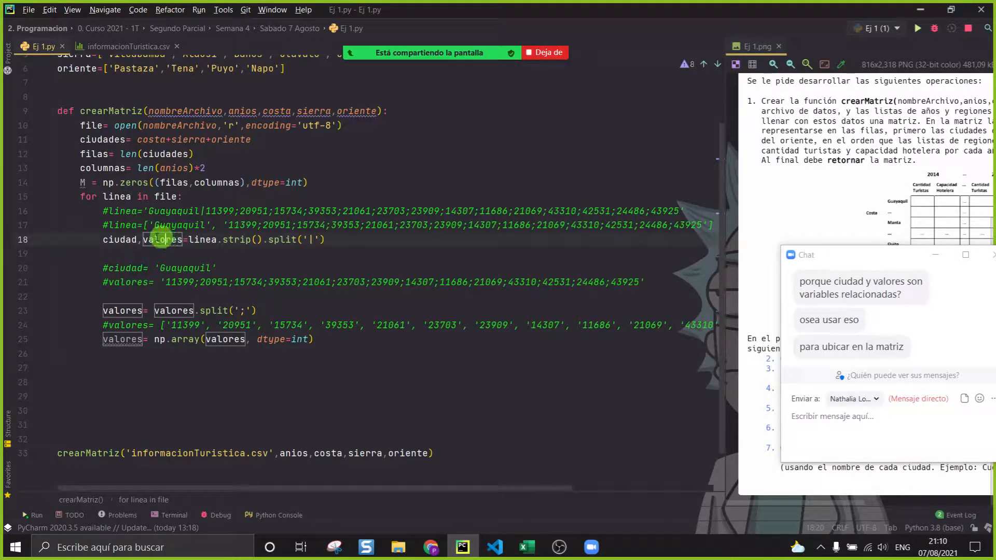
click(119, 239)
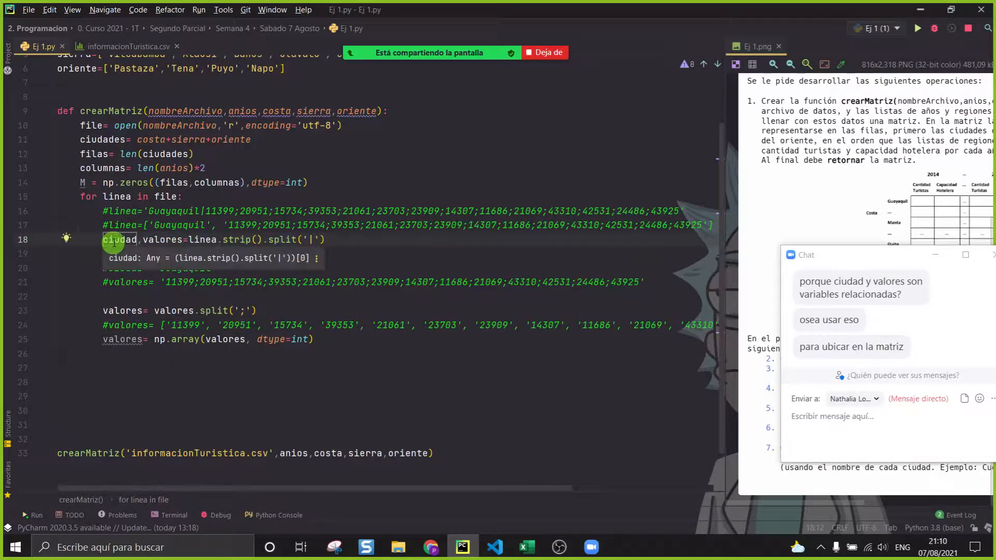
drag(228, 268, 142, 268)
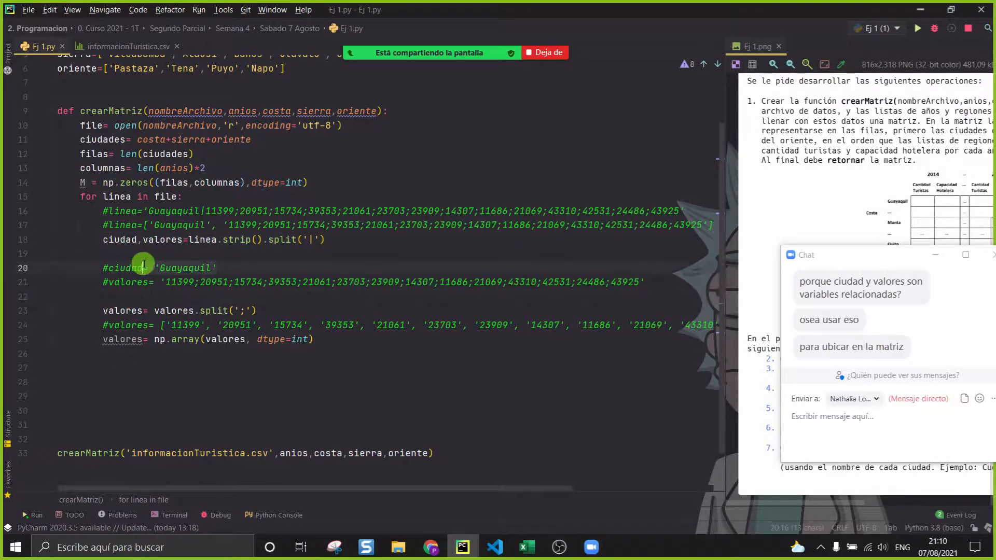
Step: Switch to Excel, trace Guayaquil from the city list D7:D25 to its index E12 and row F12:S12, and return to PyCharm
click(526, 548)
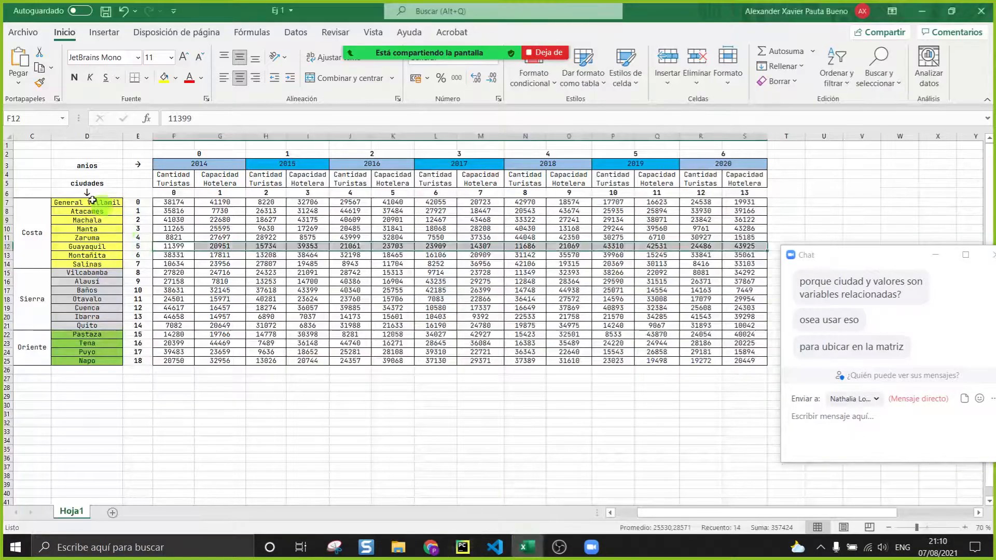
drag(86, 200, 87, 360)
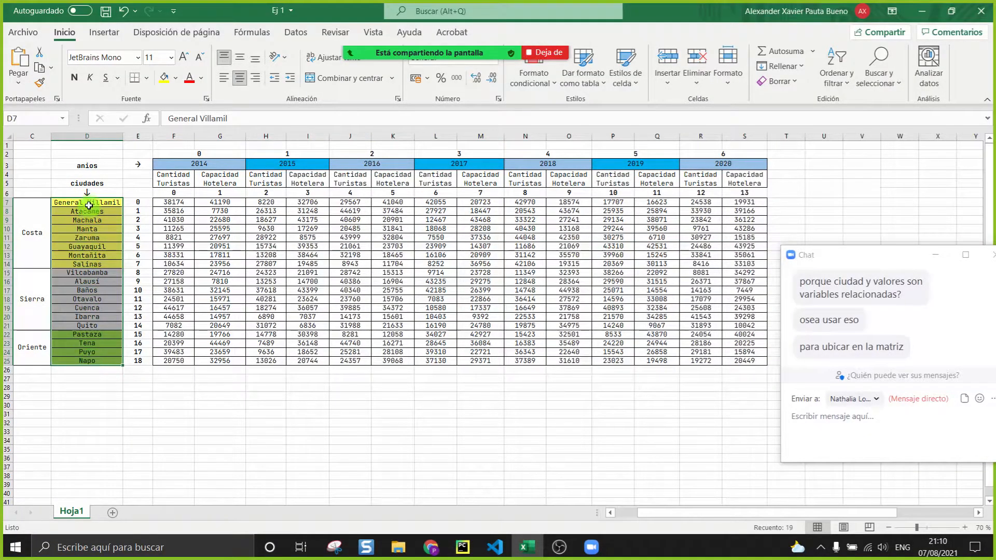
click(78, 255)
click(76, 246)
click(141, 245)
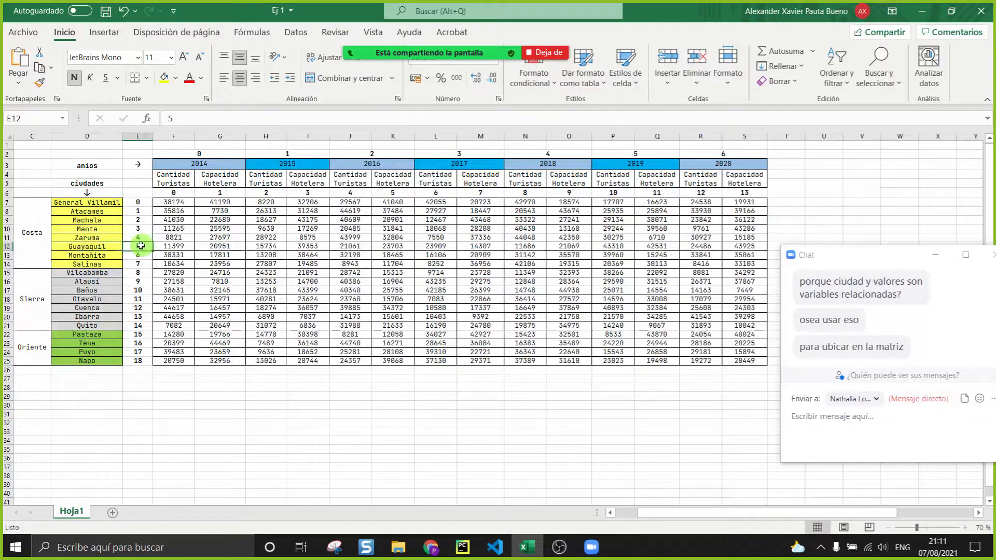
drag(155, 246, 744, 246)
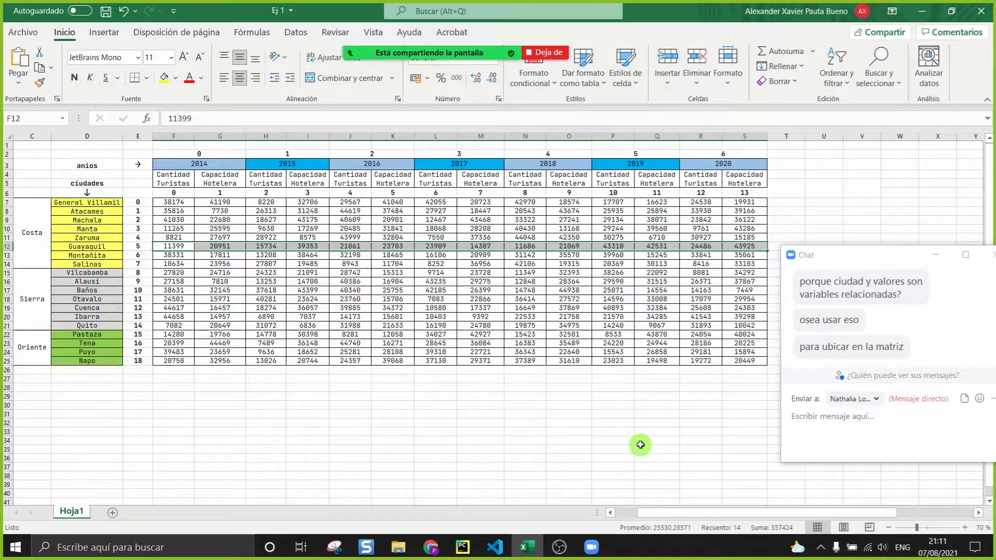
click(462, 547)
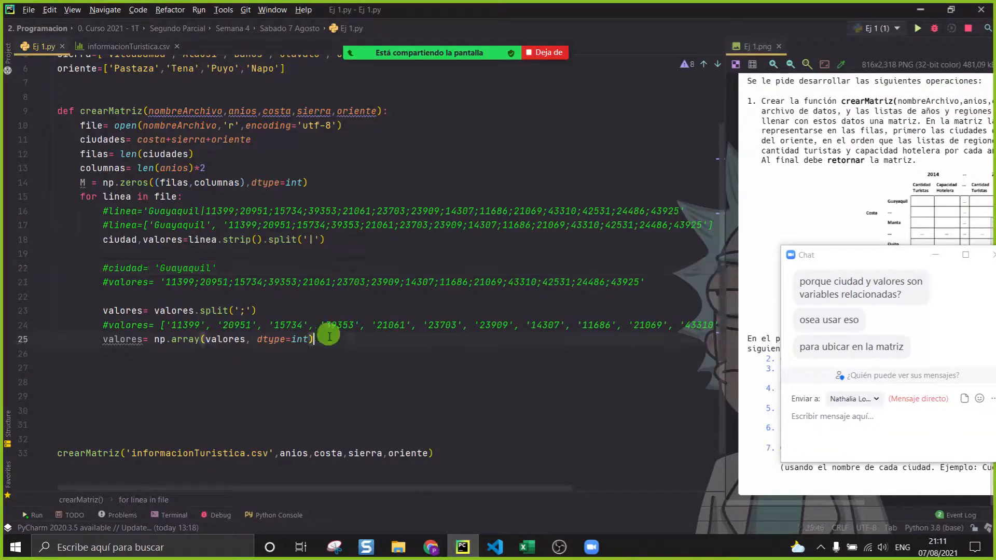
Step: Write f= ciudades.index(ciudad) below the np.array line to get the city's row index
key(Return)
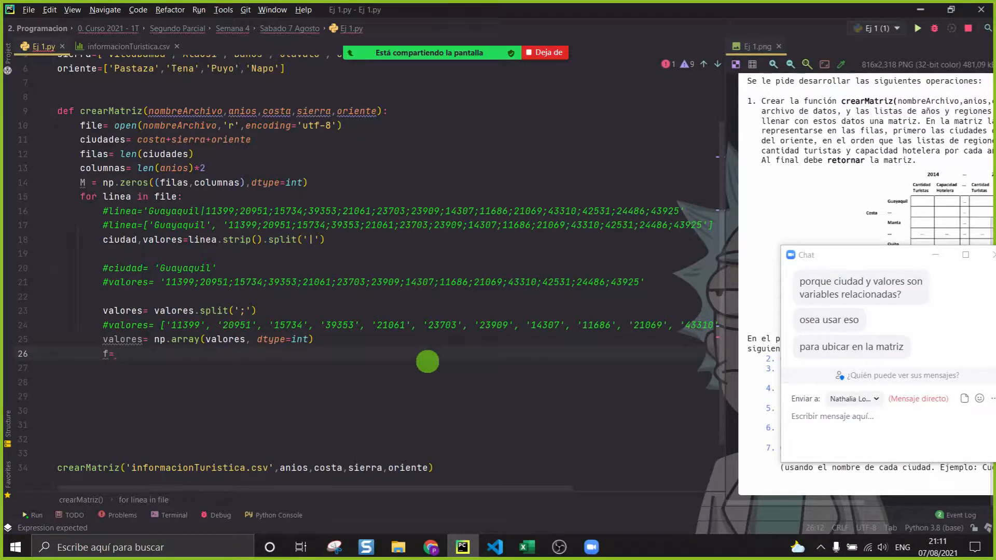
text(f= ciudad)
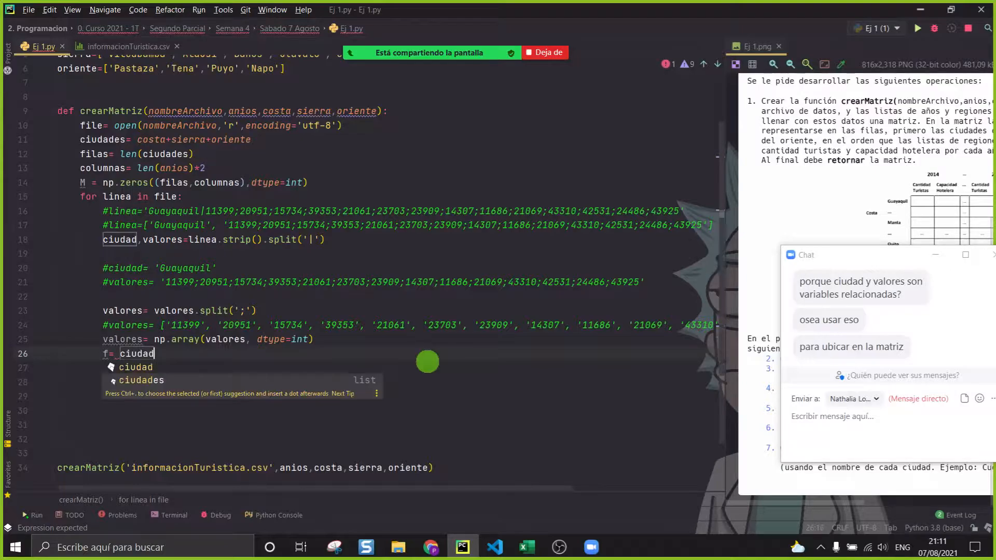
text(es.index)
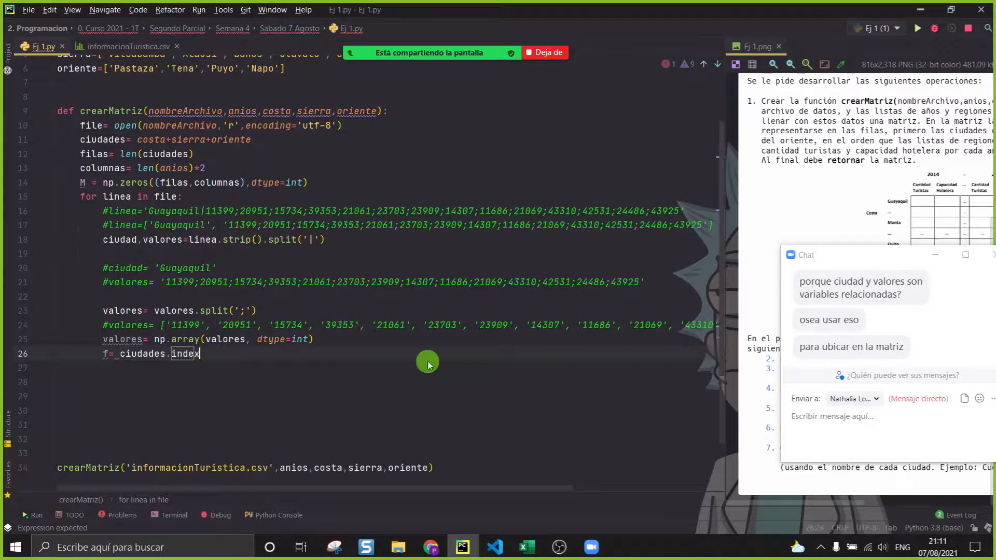
text((ciudad))
key(Return)
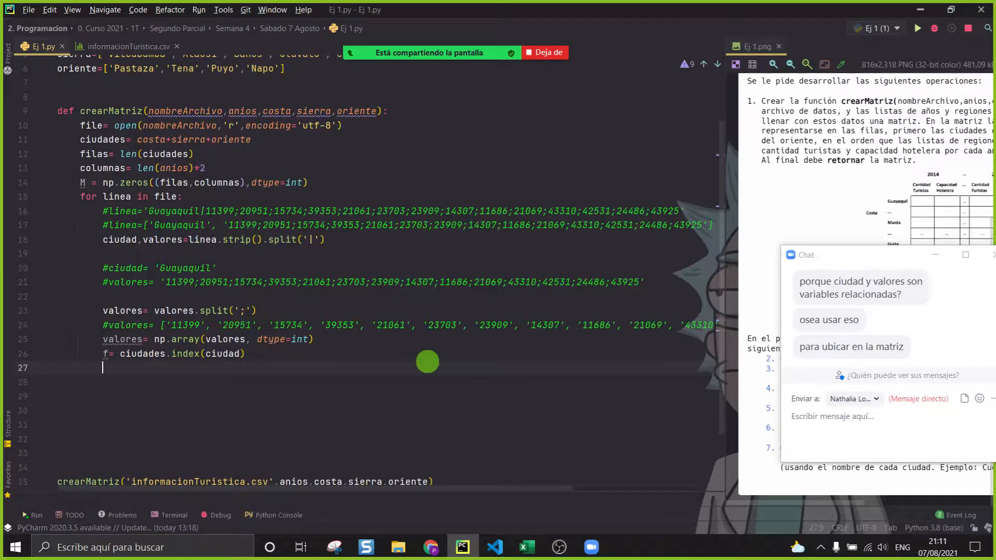
Step: Switch to Excel, check Guayaquil's row index in cell E12, and return to PyCharm
click(525, 548)
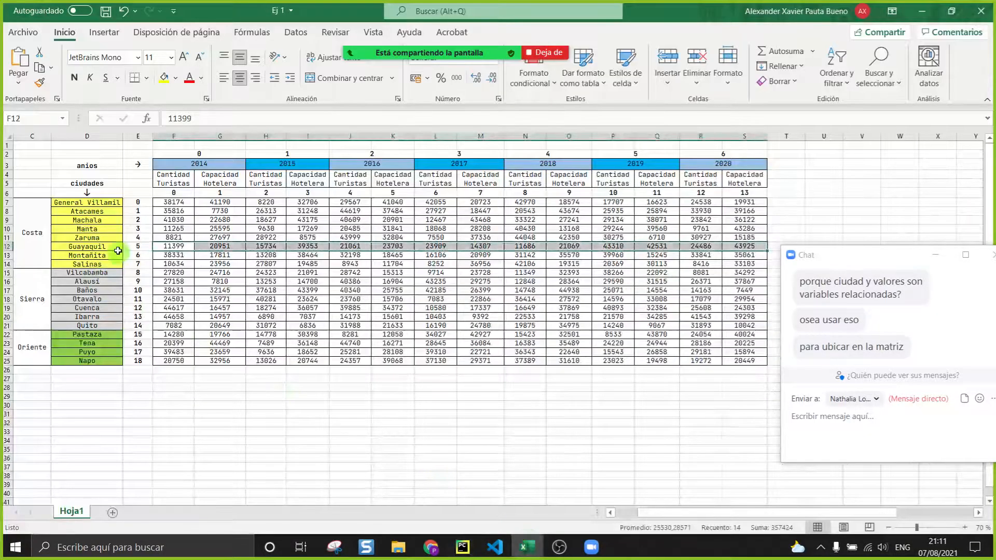
click(134, 251)
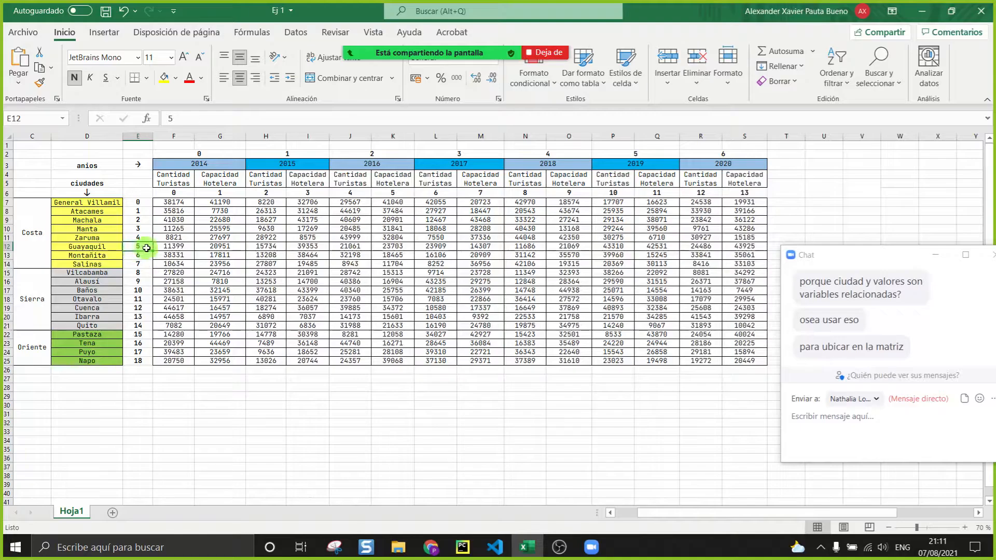
click(462, 547)
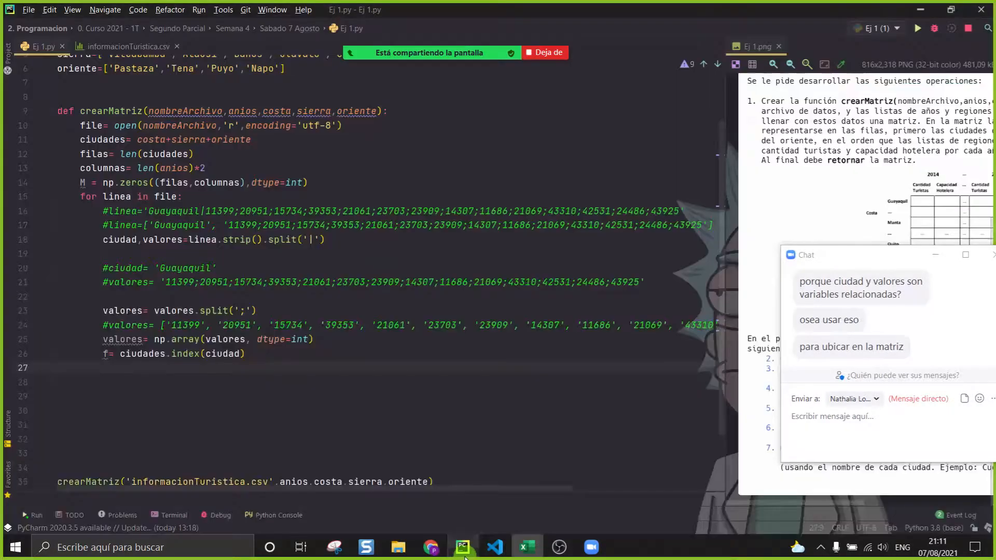
click(42, 514)
click(42, 515)
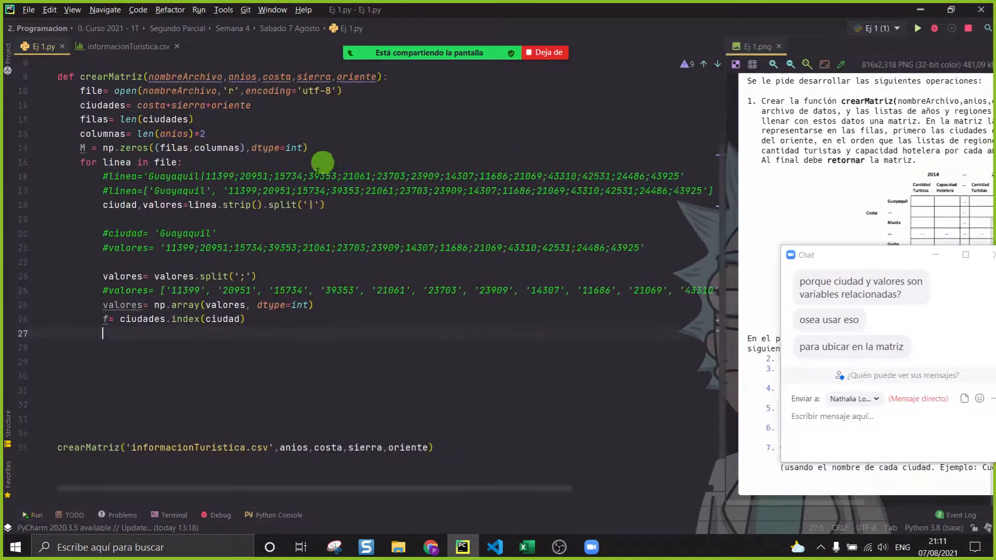
Step: Add print(M) below the np.zeros line and run Ej 1
scroll(328, 162, up, 1)
click(414, 191)
key(Return)
text(print(M))
right_click(414, 190)
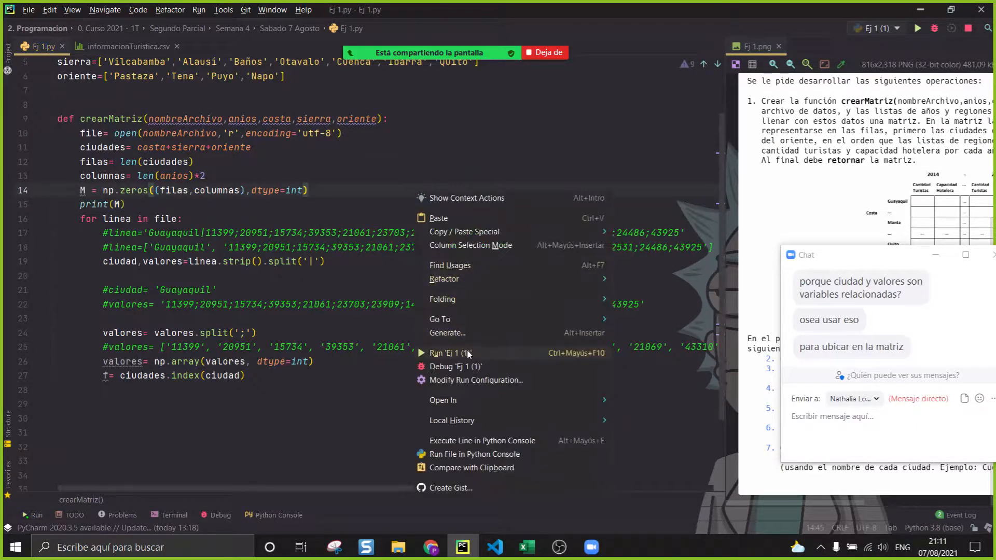
click(450, 353)
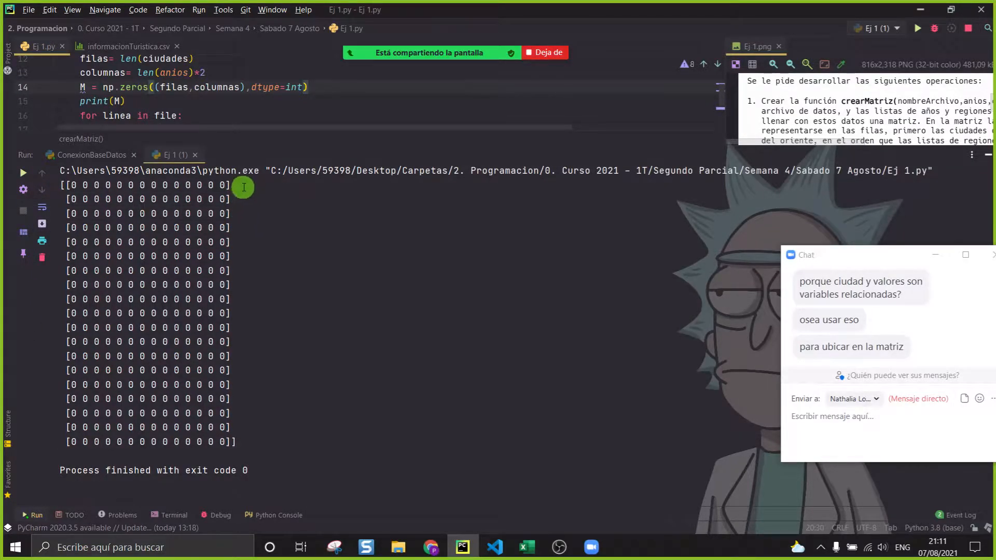
Step: Trace the printed matrix row by row down to the sixth row, and hide the run output
drag(230, 184, 1, 181)
drag(244, 201, 1, 215)
drag(244, 225, 2, 228)
drag(257, 242, 2, 242)
drag(256, 254, 31, 254)
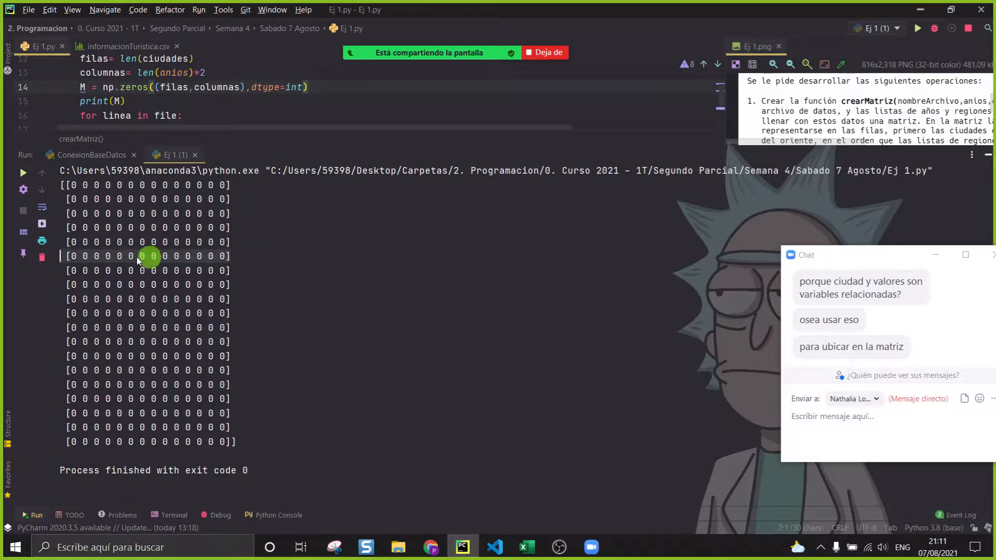
click(988, 155)
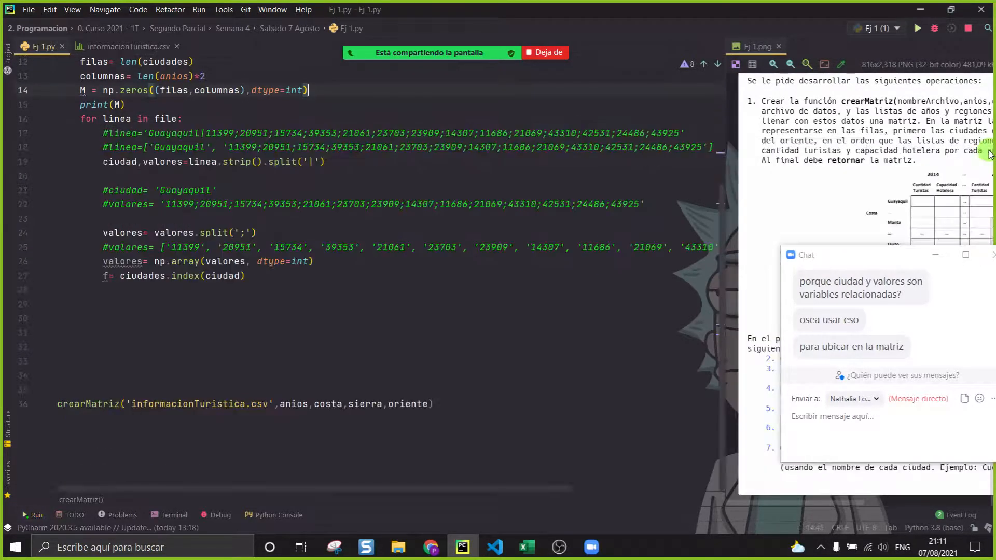
Step: Place the cursor at the end of the f= ciudades.index(ciudad) line to continue the loop body
click(322, 240)
click(325, 245)
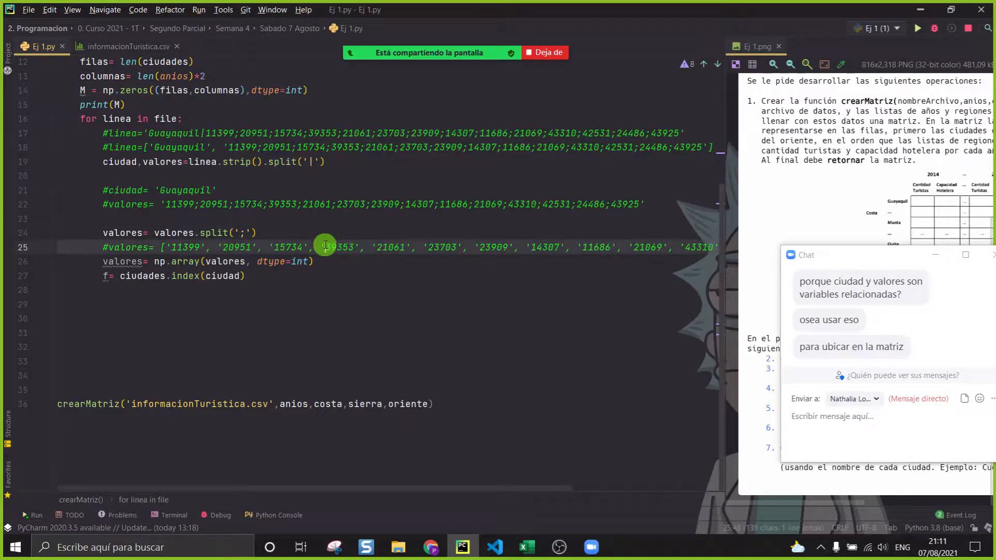
click(313, 274)
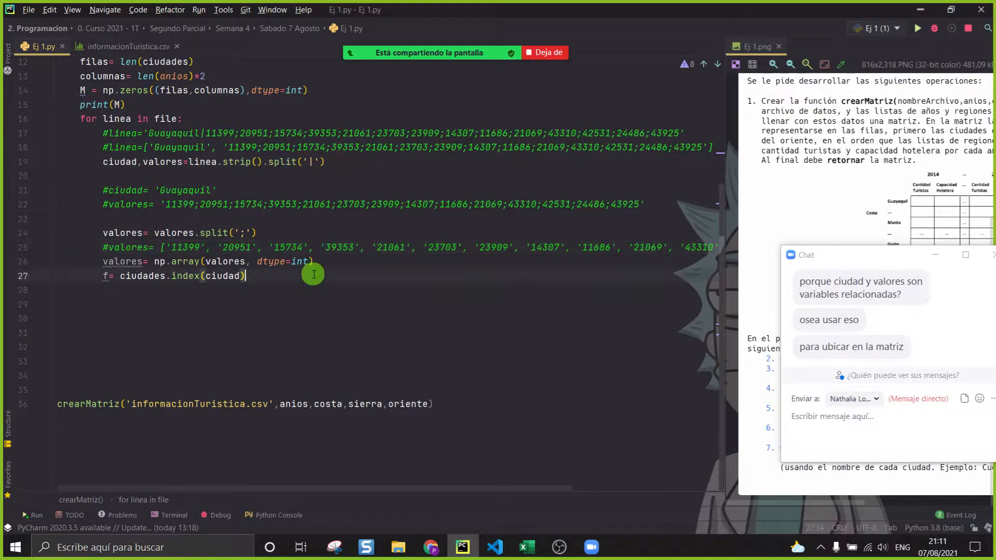
Step: Add the line M[f]=valores at the end of the for loop to store each city's values in its matrix row
key(Return)
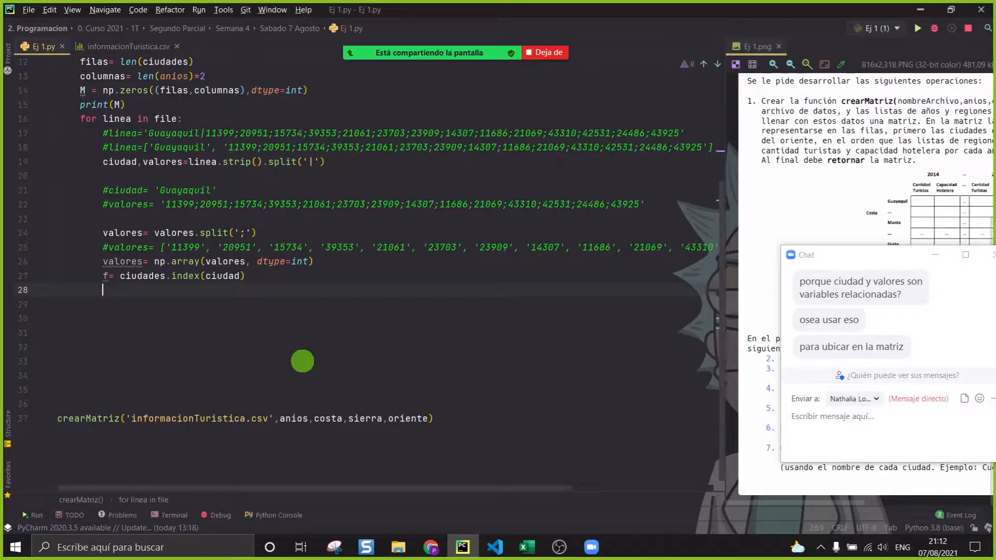
key(BackSpace)
key(BackSpace)
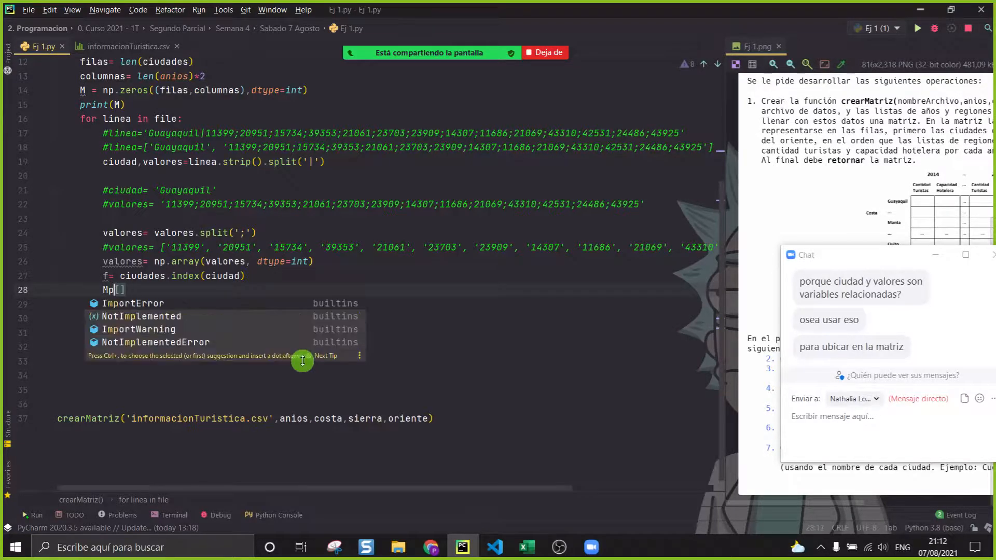
text([f])
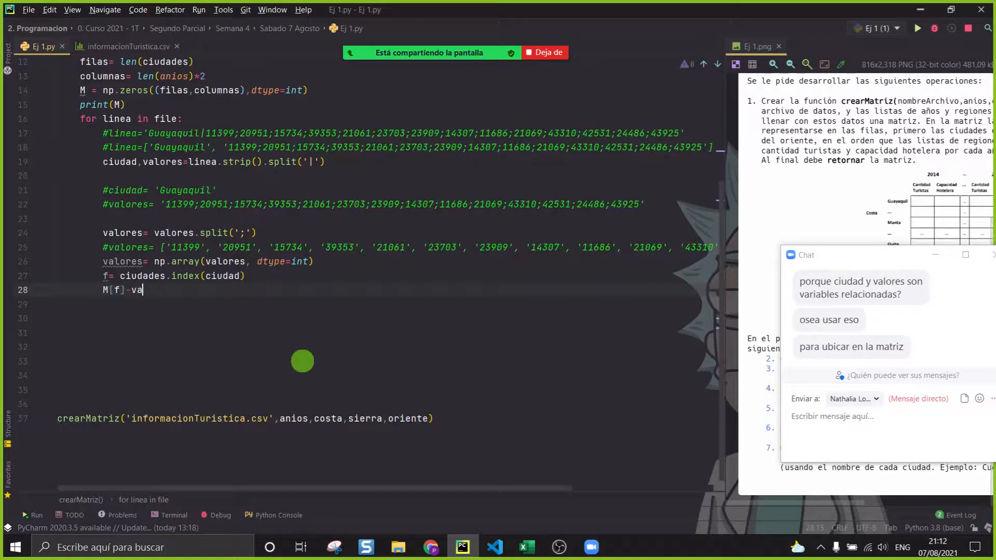
text(=valores)
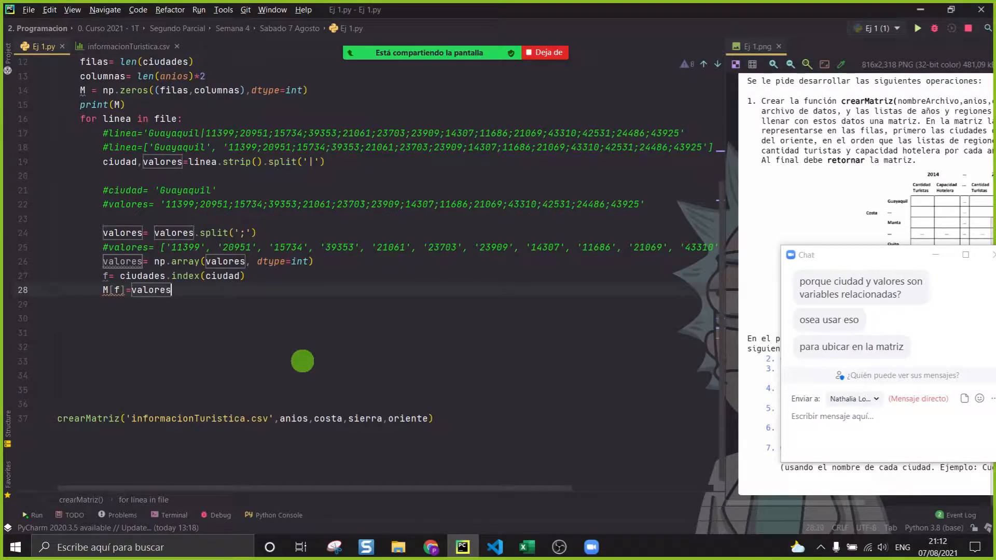
click(222, 334)
click(120, 290)
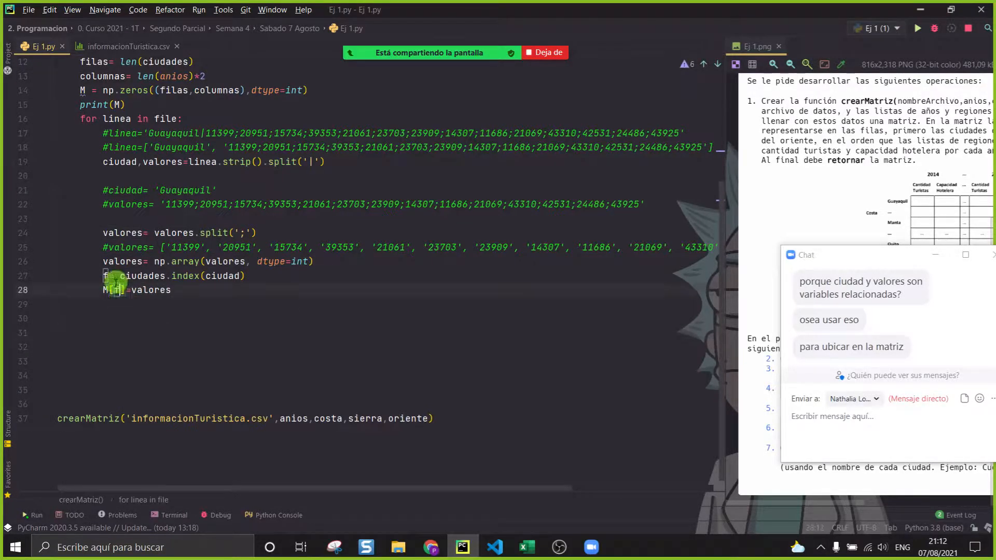
click(143, 293)
click(200, 293)
ctrl+scroll(182, 363, down, 2)
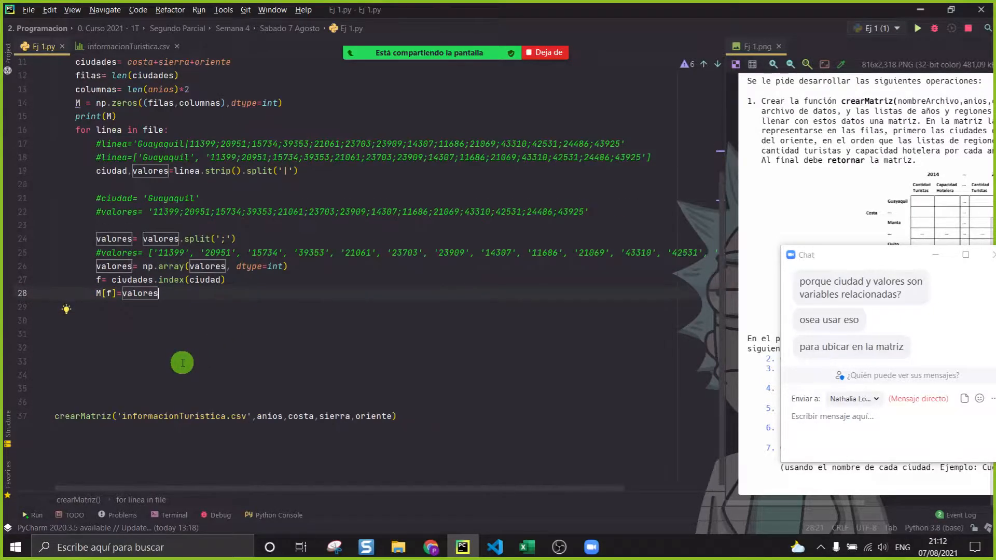
Step: Examine the matrix printed by the previous run, then the valores conversion lines in the loop
click(34, 516)
click(212, 269)
click(60, 256)
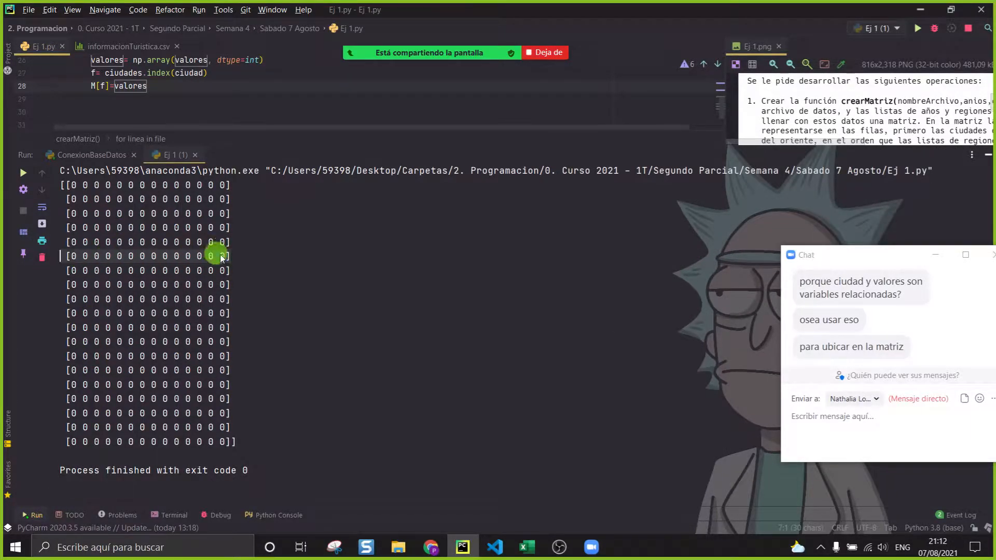
click(989, 154)
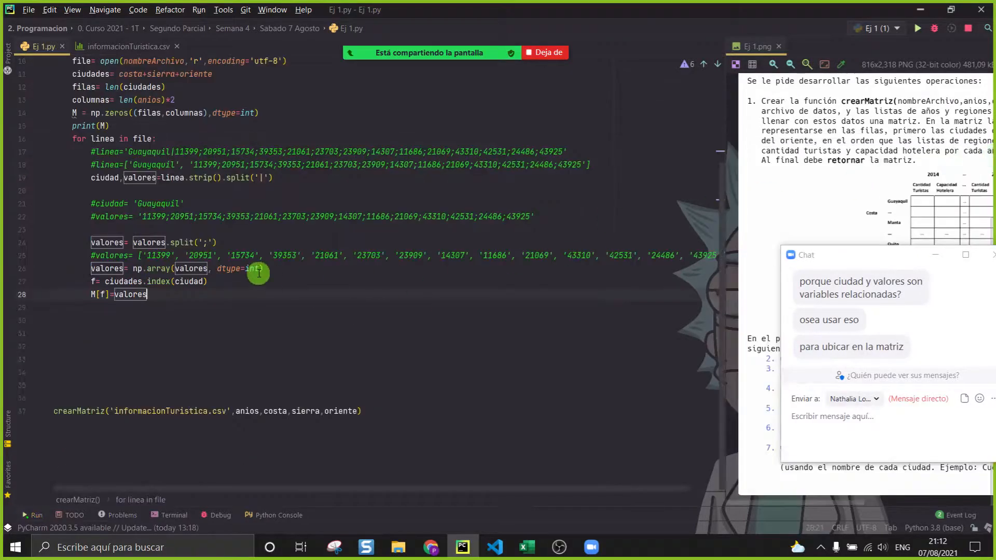
click(151, 313)
click(172, 271)
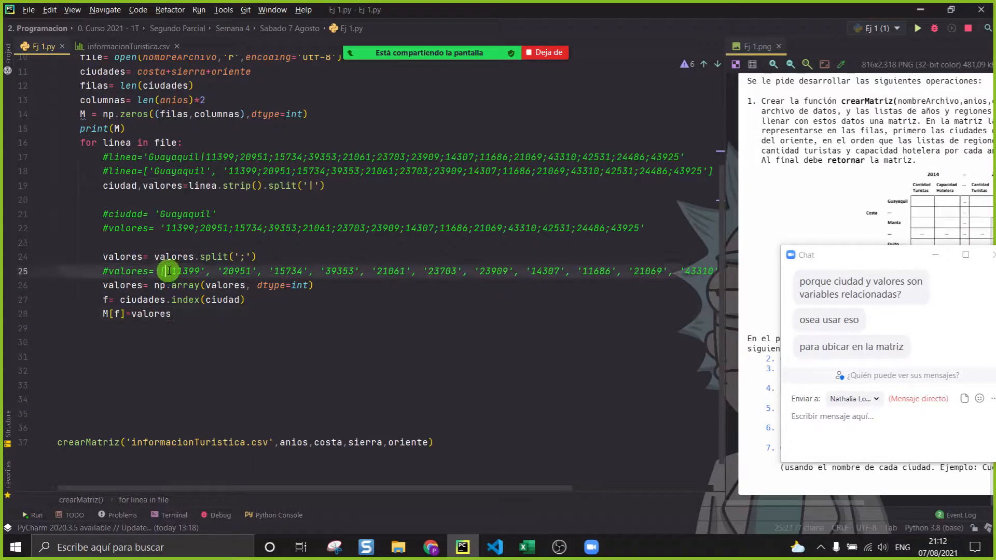
click(310, 385)
Step: After the loop, at function level, add file.close() followed by print(M)
click(299, 314)
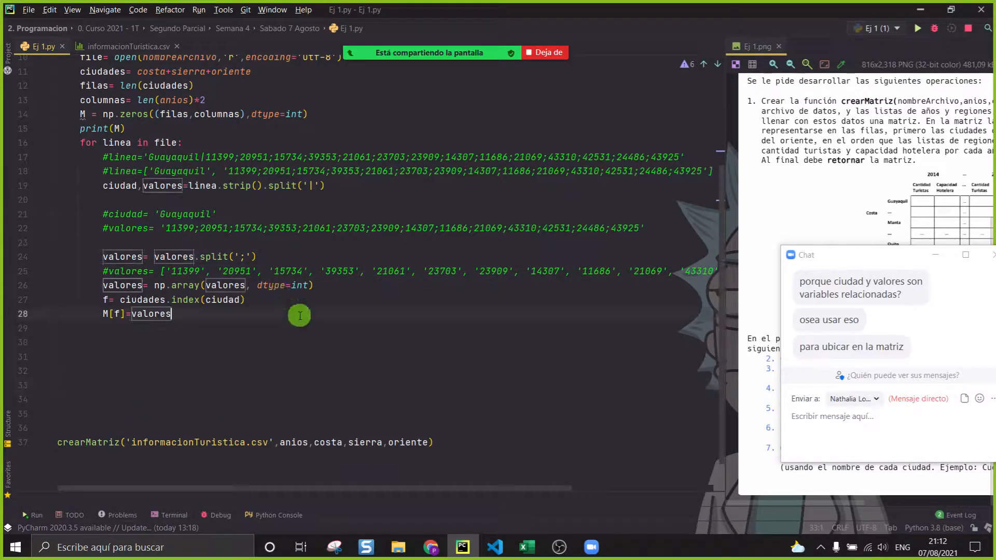
key(Return)
text(file.close)
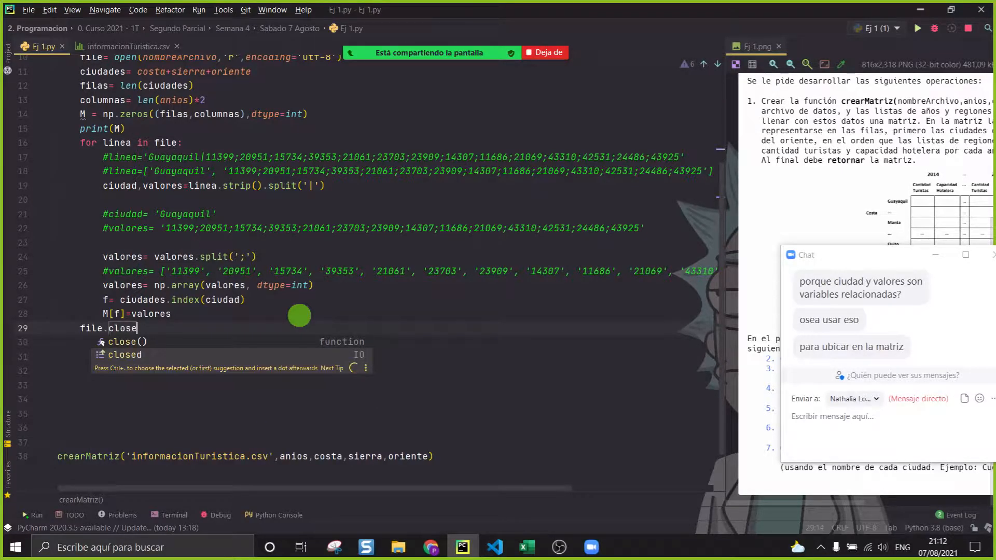
key(Return)
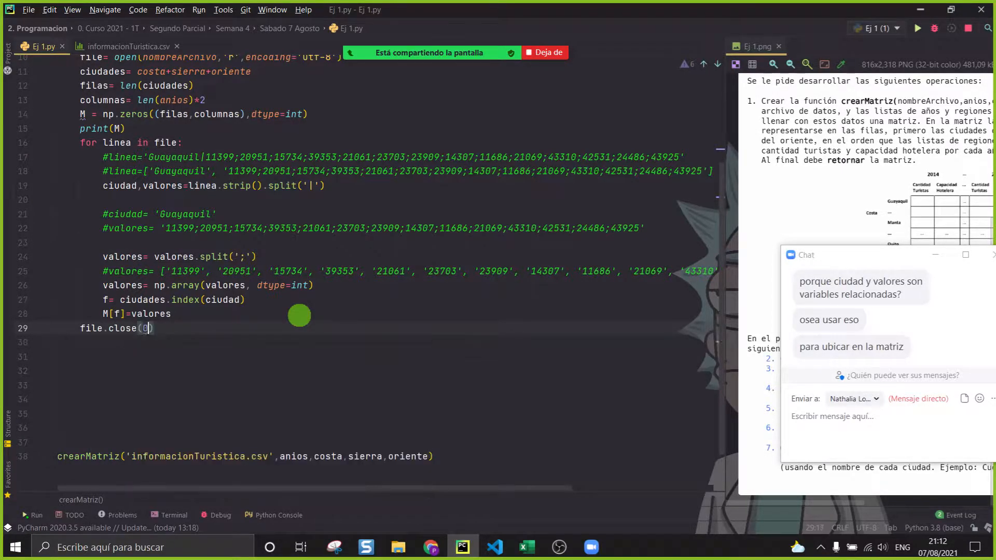
key(Return)
text(print(M)
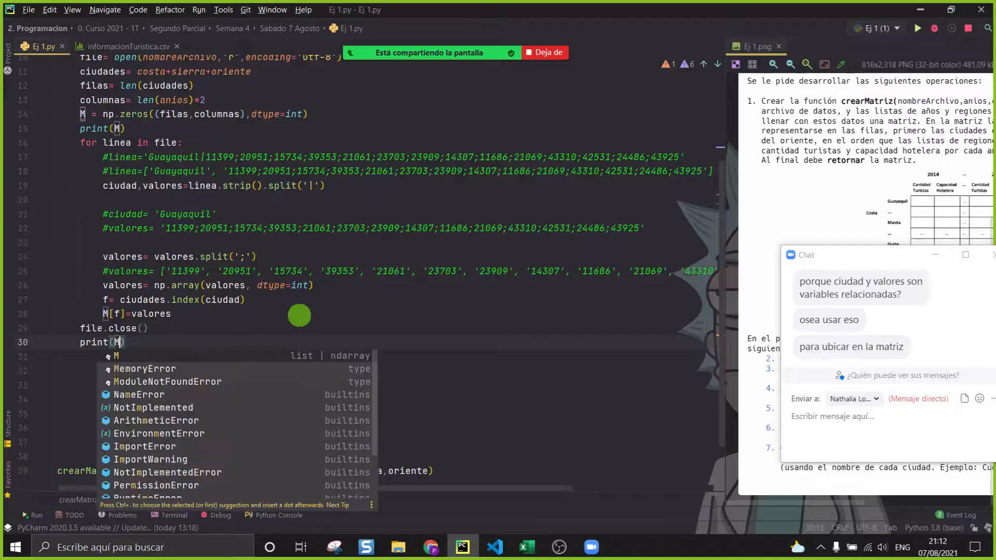
key(Escape)
Step: Delete the earlier print(M) line located between the np.zeros assignment and the for loop
click(54, 128)
key(BackSpace)
key(BackSpace)
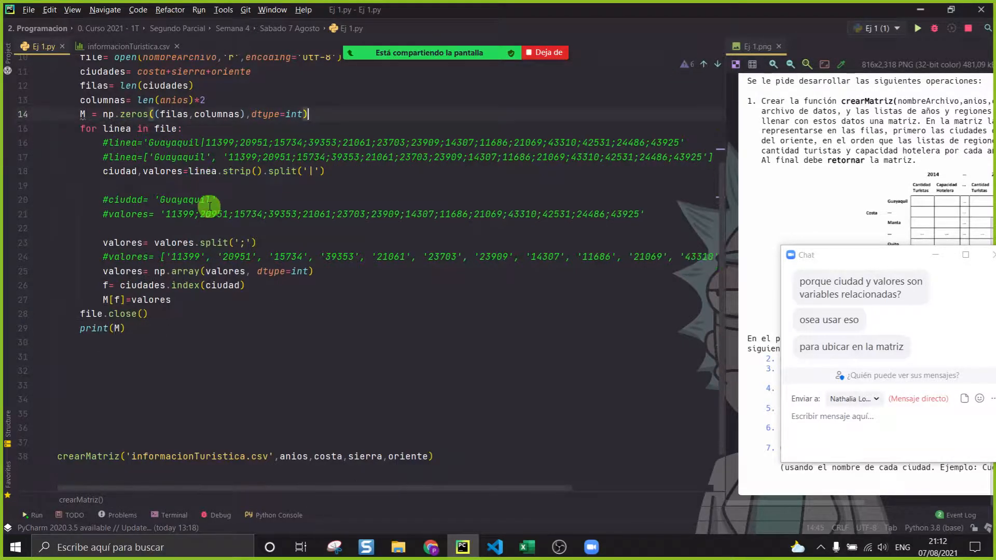
Step: Run the Ej 1.py script and look through the complete matrix in its output
ctrl+scroll(241, 217, down, 1)
right_click(359, 185)
click(402, 346)
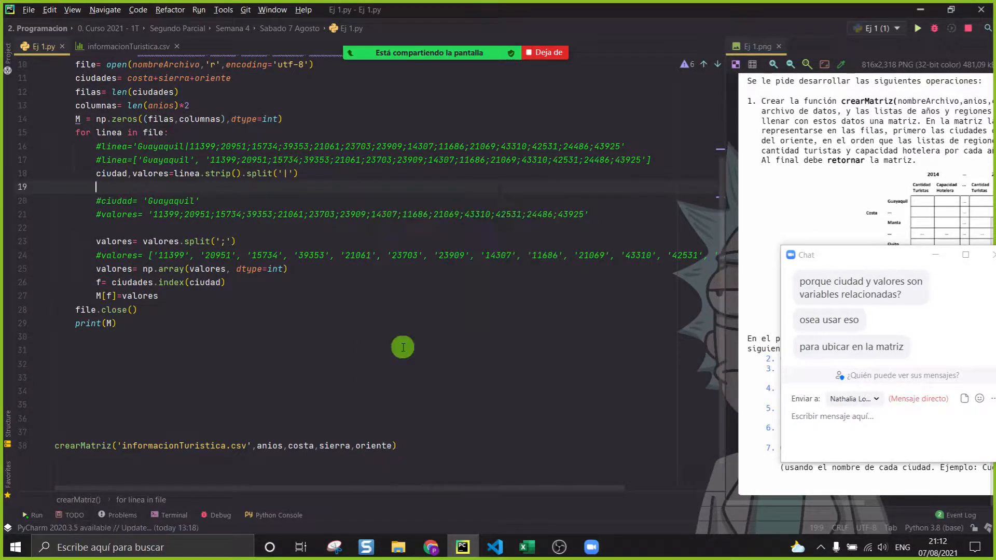
scroll(154, 447, up, 6)
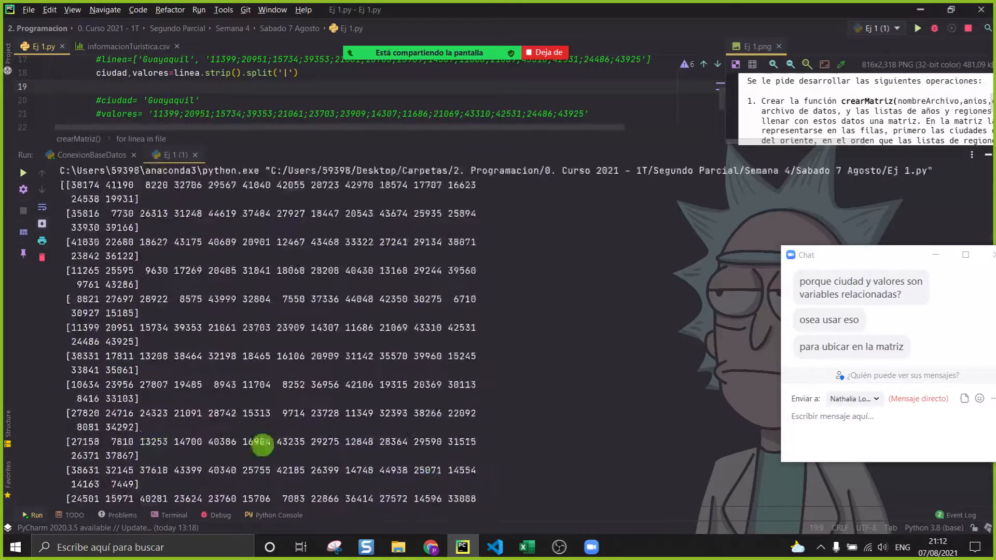
scroll(481, 477, down, 6)
scroll(482, 477, up, 6)
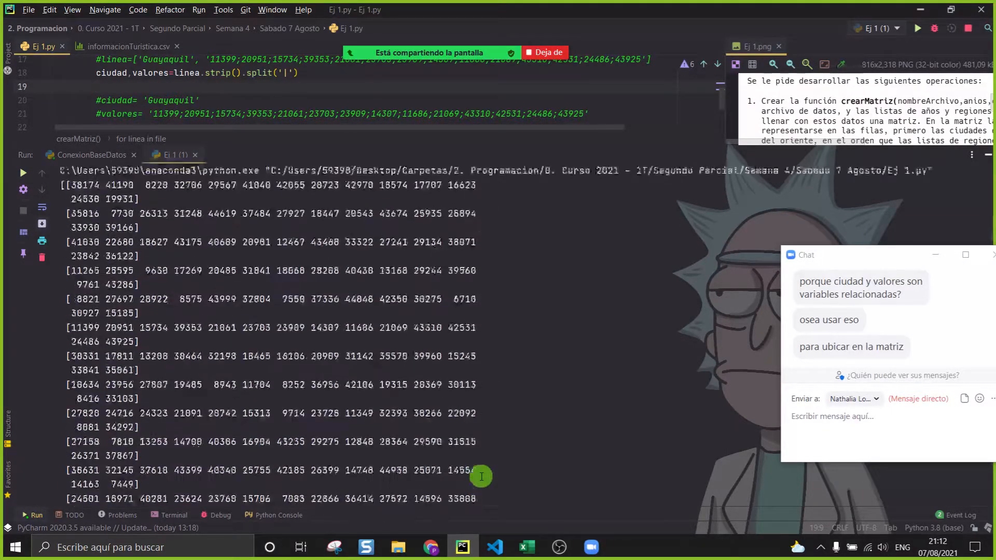
Step: Compare the first two matrix rows in the console with the General Villamil and Atacames rows of the Excel sheet
drag(155, 200, 63, 185)
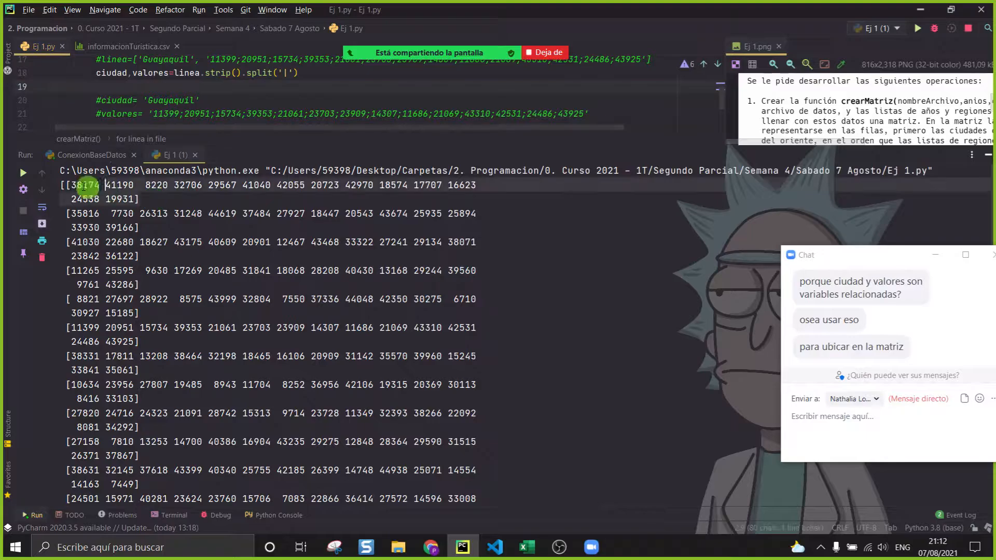
click(534, 551)
click(535, 551)
click(148, 198)
drag(147, 198, 62, 185)
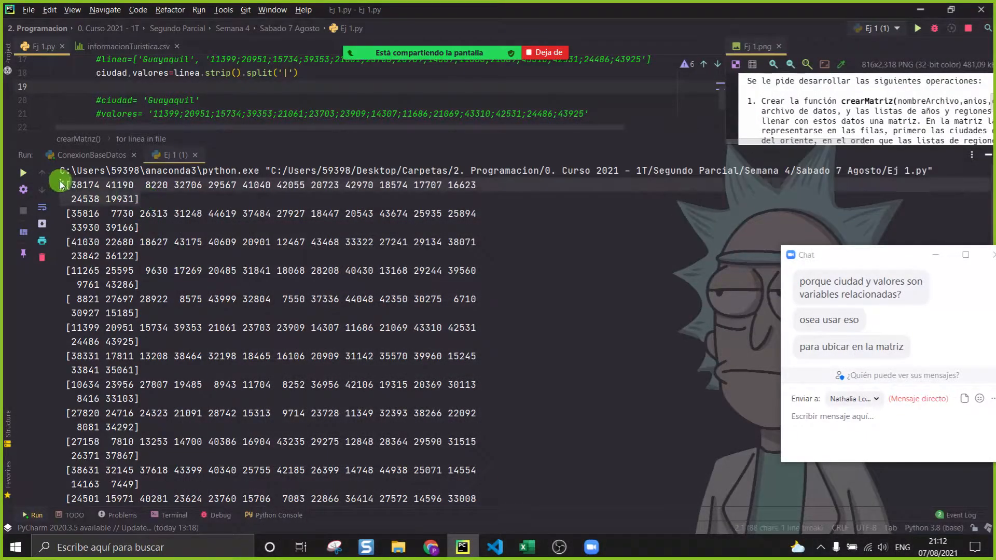
click(525, 547)
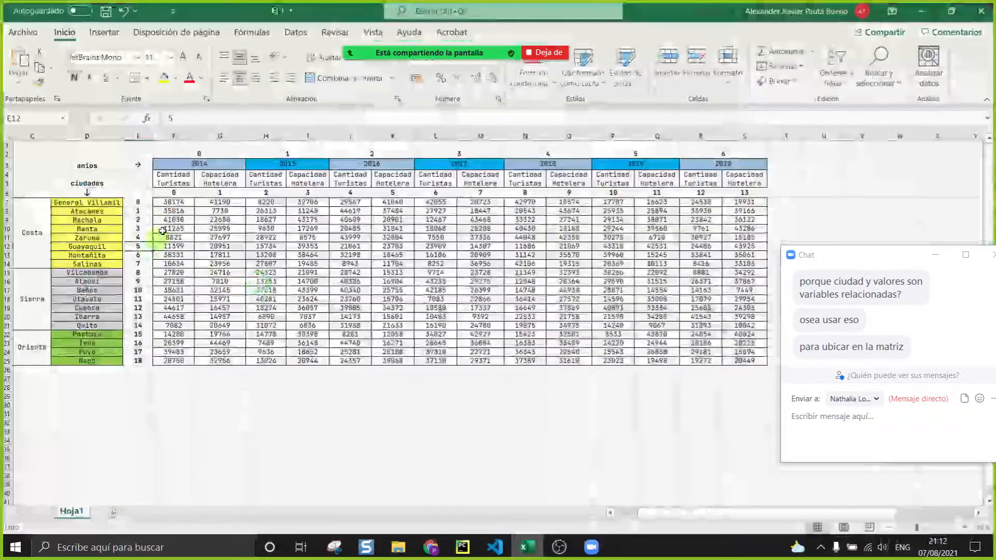
drag(170, 204, 731, 200)
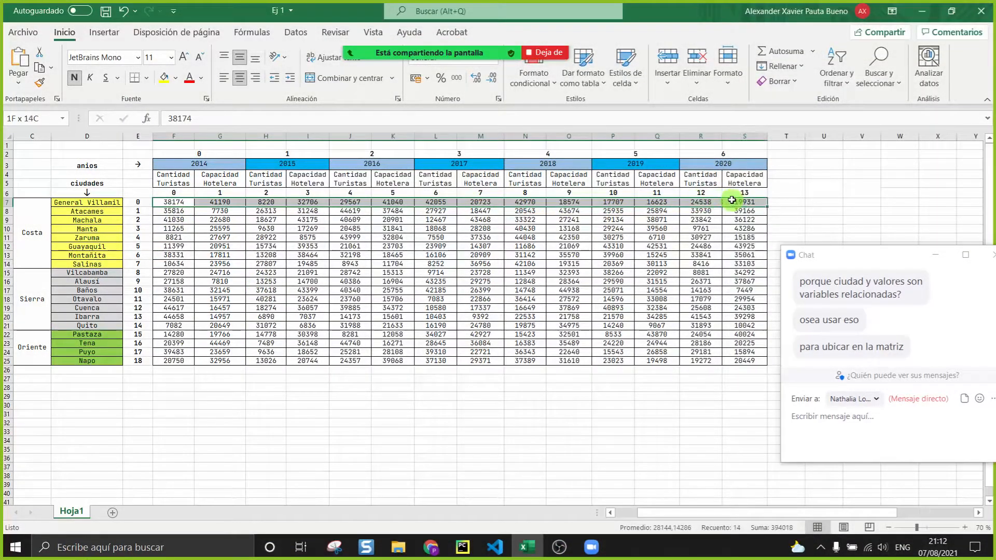
click(519, 549)
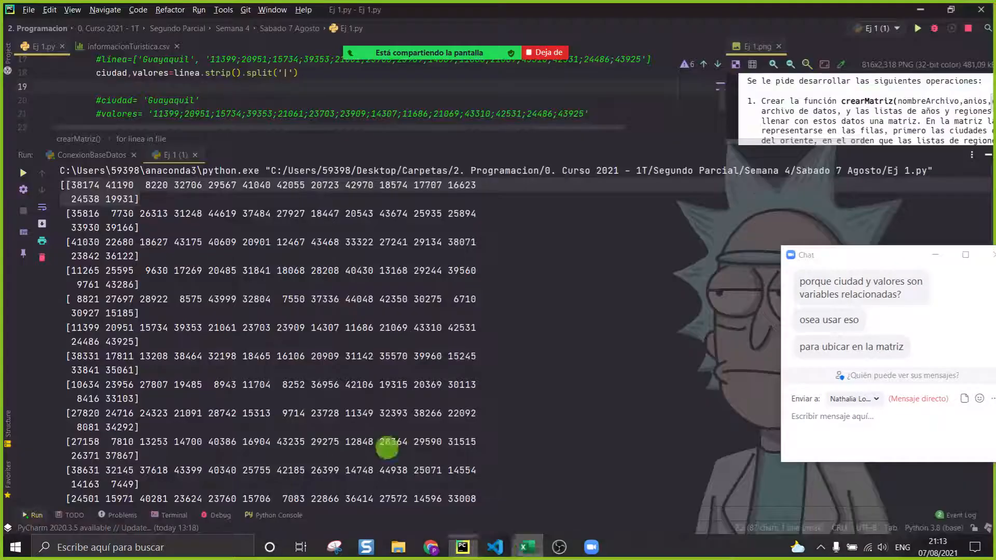
click(150, 236)
click(525, 549)
drag(174, 211, 746, 211)
click(413, 411)
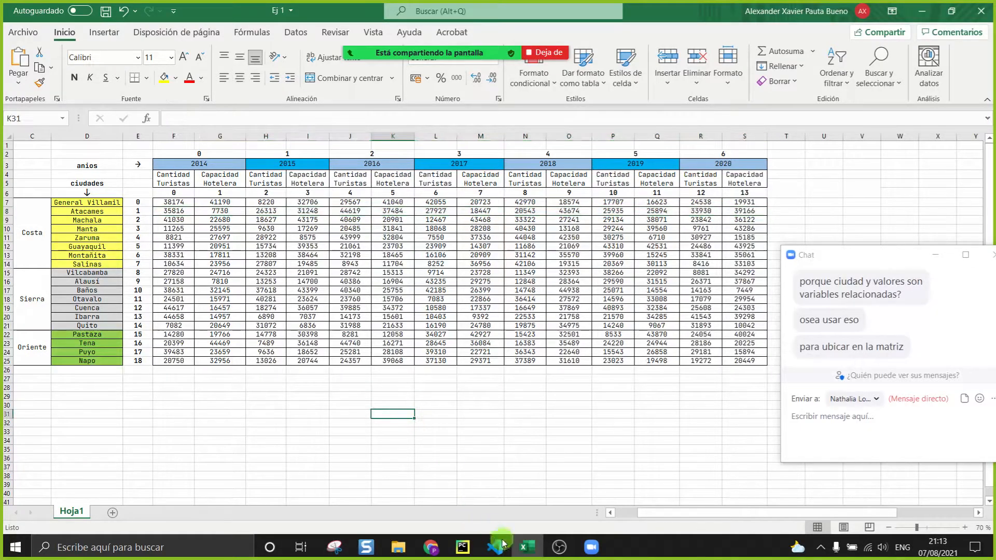
Step: Back in PyCharm, hide the run output and replace the final print(M) in crearMatriz with return M
click(524, 548)
click(988, 155)
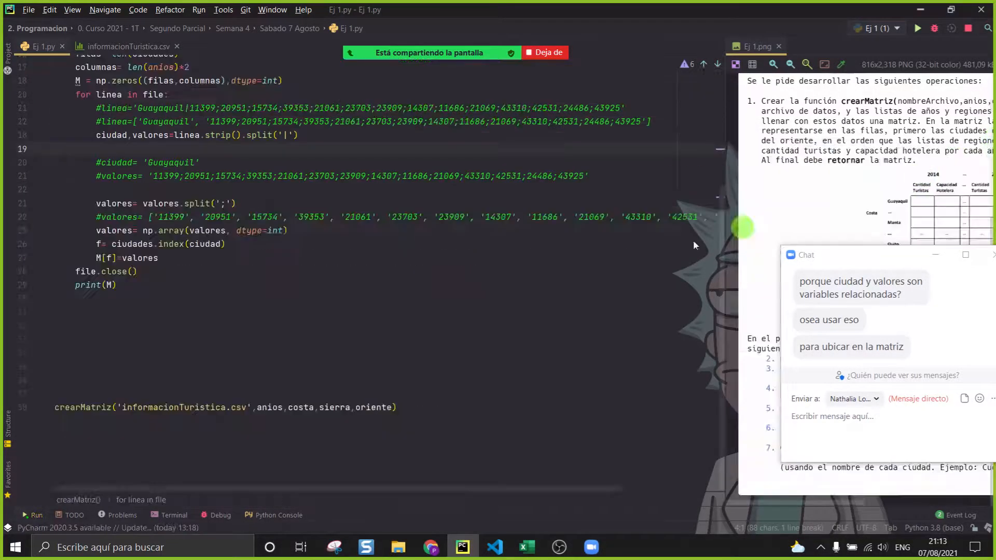
scroll(206, 326, down, 3)
drag(111, 331, 5, 337)
key(BackSpace)
key(Return)
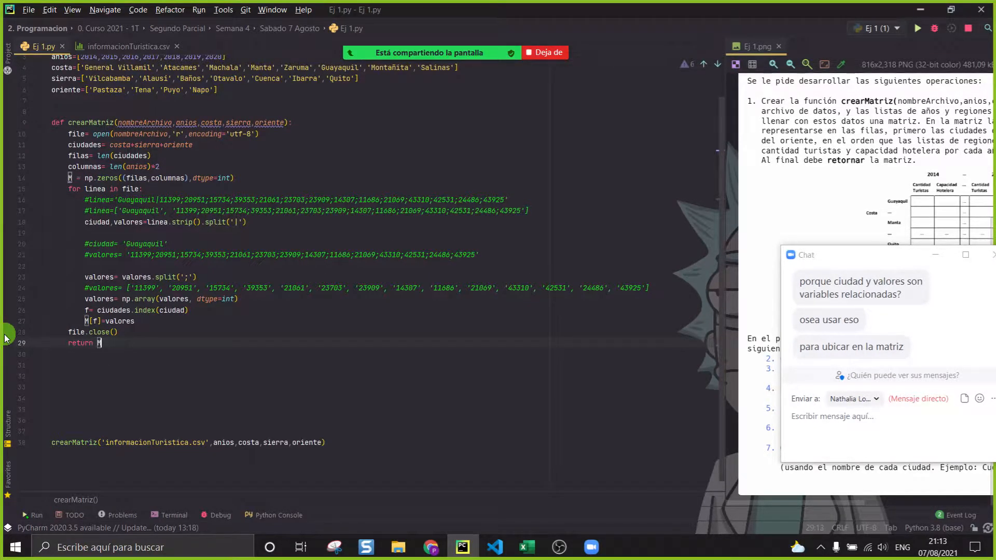
Step: Remove the blank lines before and after the ciudad and valores comments inside the for loop
click(176, 265)
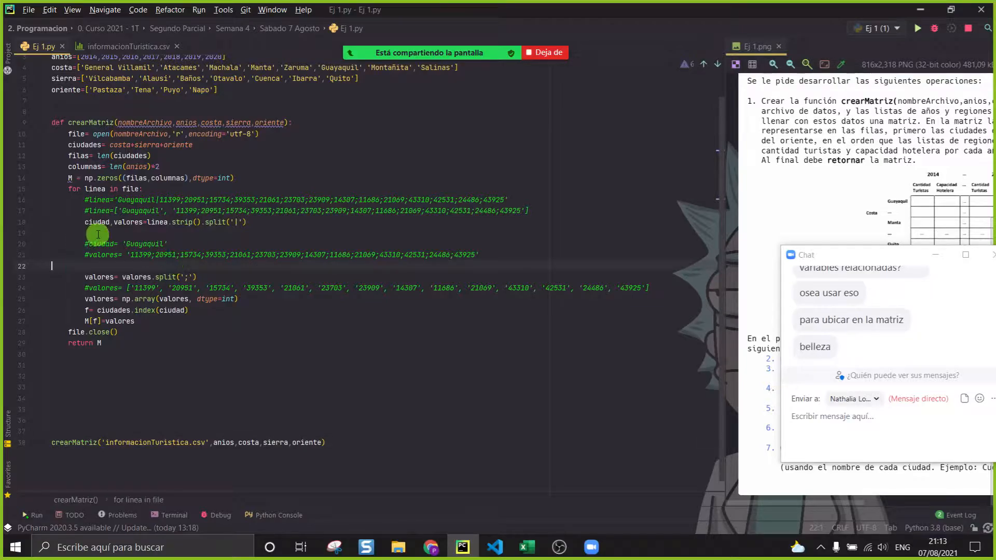
key(BackSpace)
key(BackSpace)
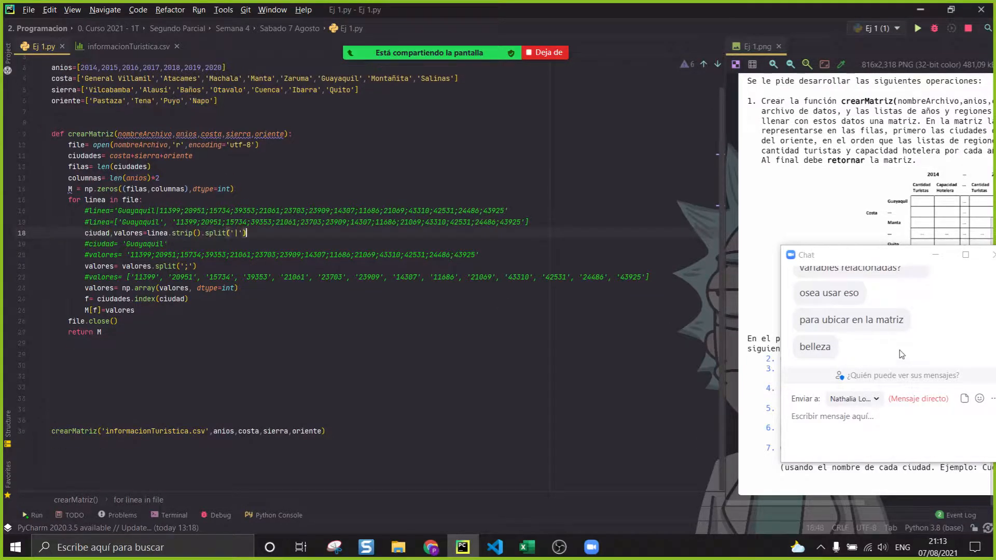
Step: Delete the surplus blank lines between return M and the crearMatriz call below the function
scroll(881, 311, up, 2)
scroll(882, 156, up, 1)
scroll(949, 344, down, 2)
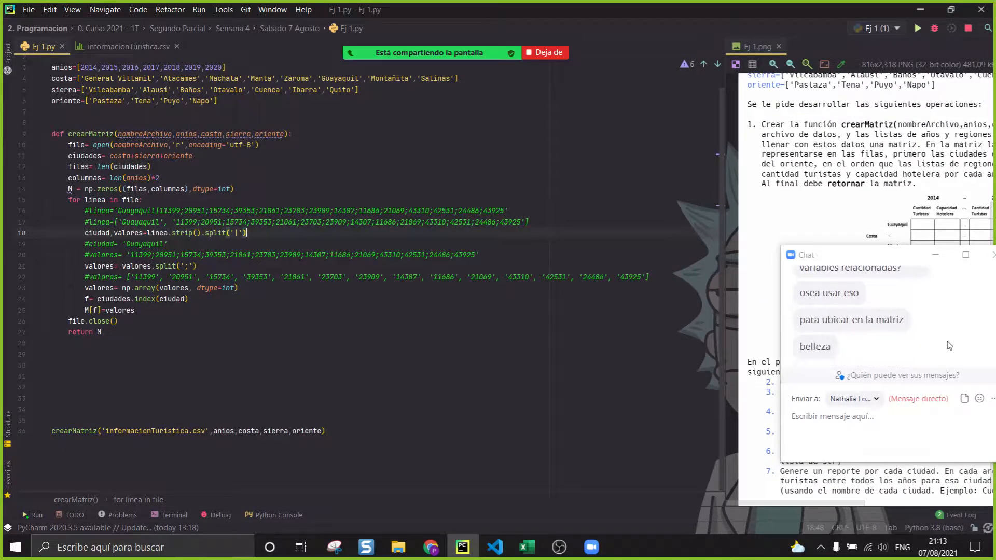
click(267, 189)
click(209, 399)
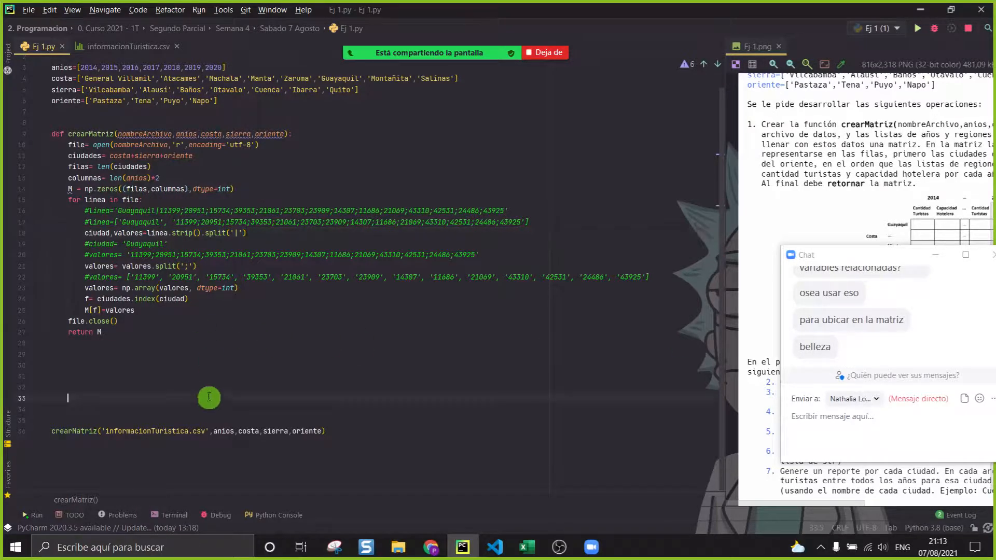
key(BackSpace)
key(BackSpace)
key(BackSpace)
key(BackSpace)
key(Delete)
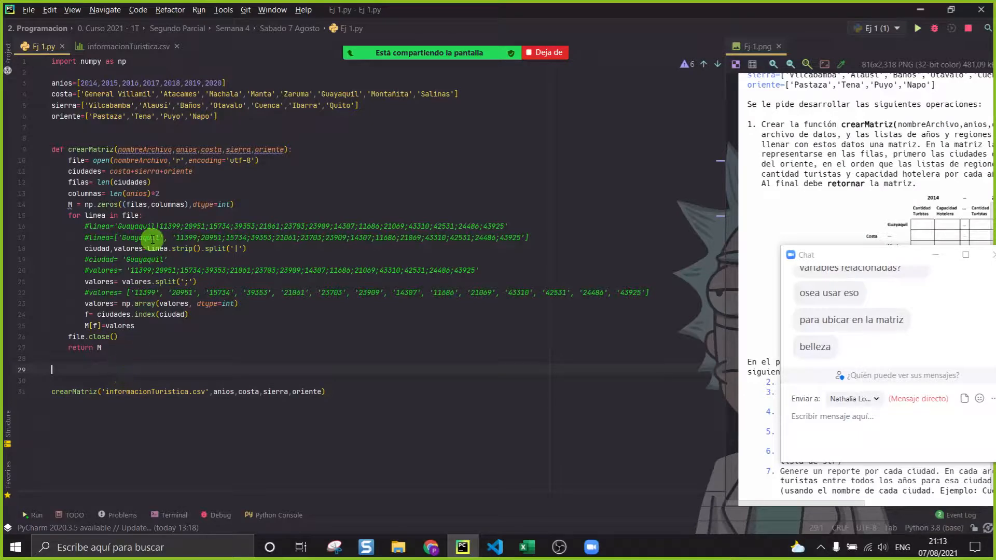
Step: Review how valores and the city list in the code correspond to the first data row and city column in Excel
scroll(158, 229, up, 2)
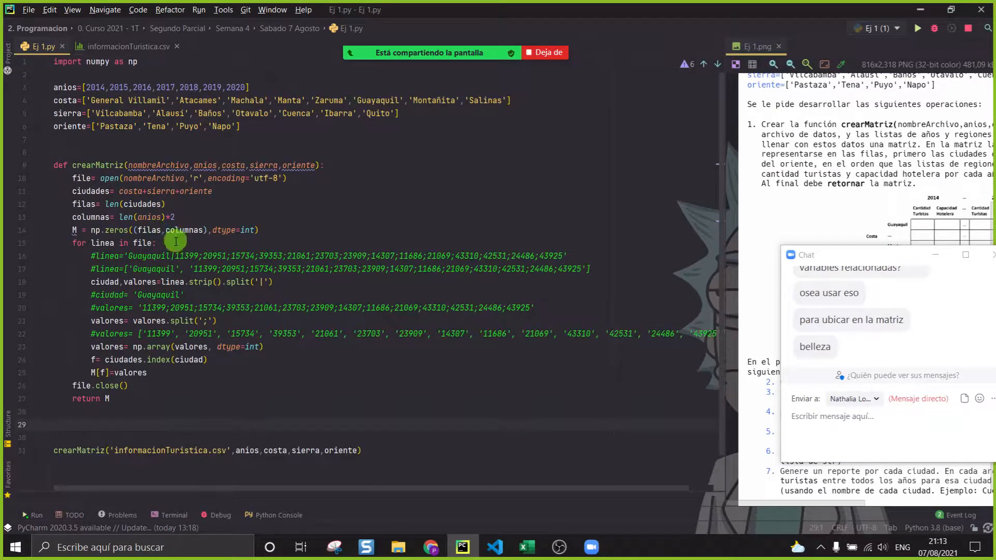
scroll(175, 254, up, 1)
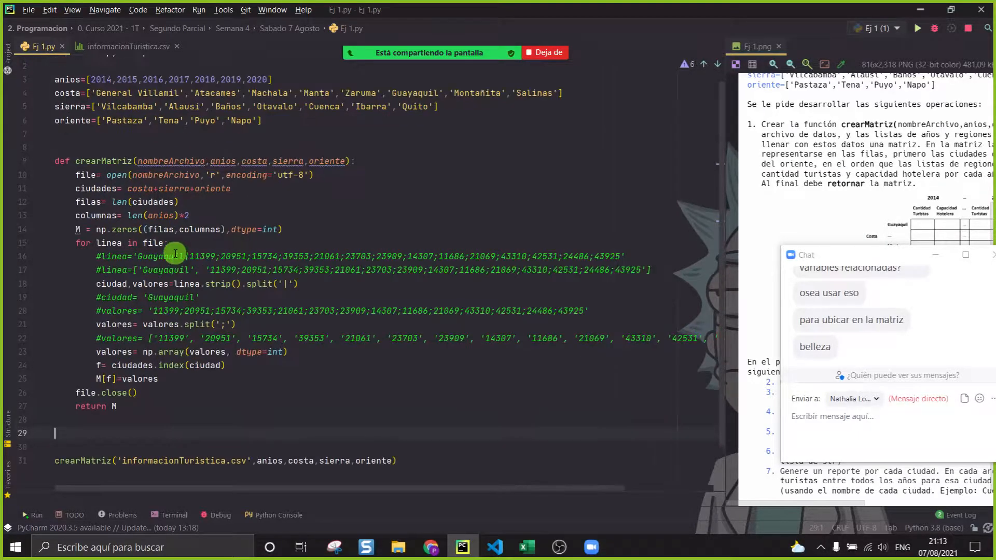
click(148, 284)
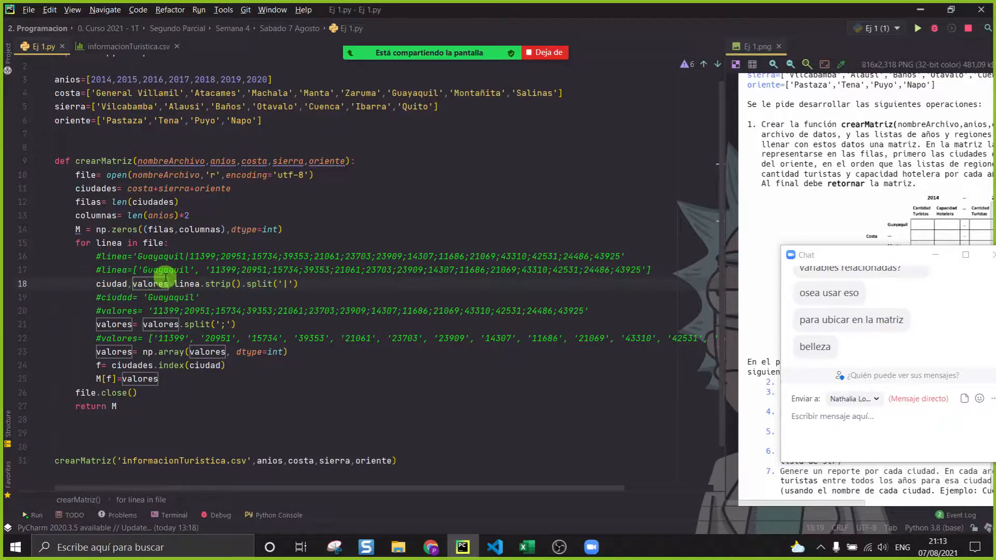
click(526, 547)
drag(173, 202, 751, 207)
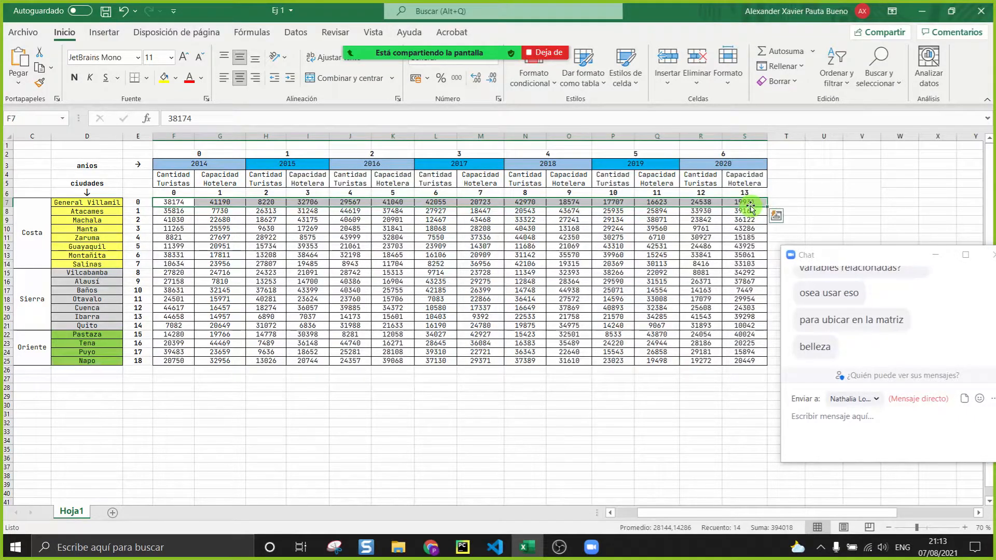
drag(87, 202, 96, 366)
click(556, 460)
click(462, 547)
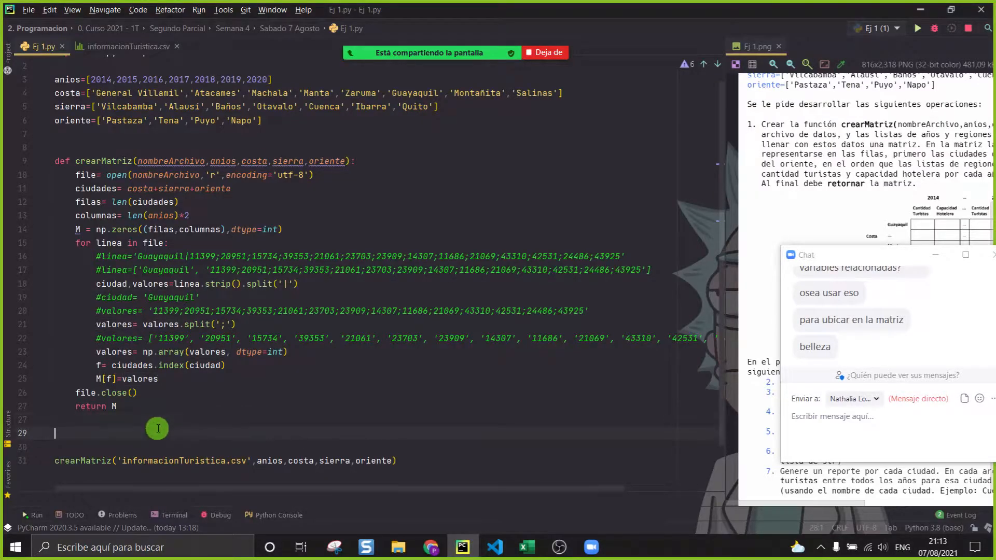
Step: Remove two more blank lines above the crearMatriz call, leaving a single blank line after return M
key(Delete)
key(Delete)
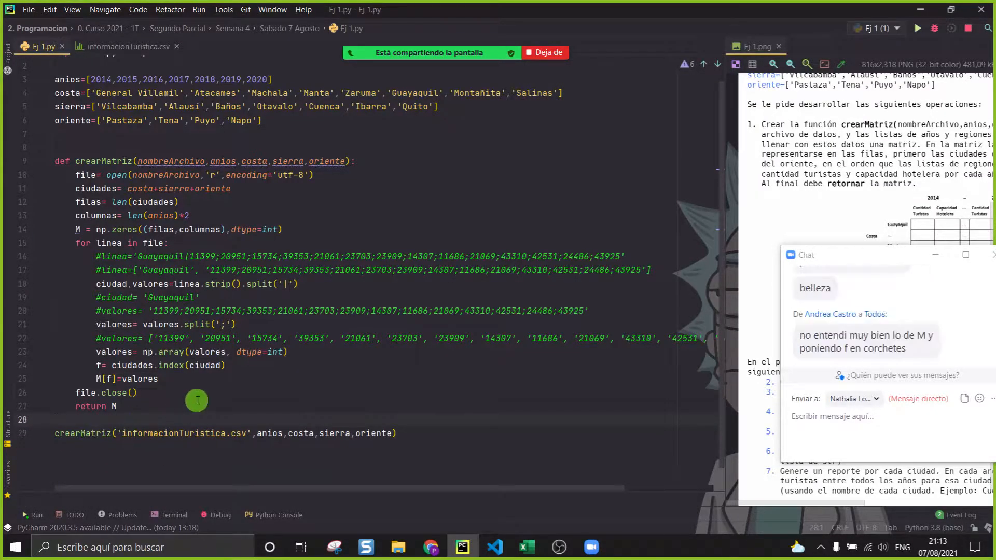
click(930, 346)
mouse_move(91, 378)
mouse_down()
mouse_move(170, 379)
mouse_move(6, 383)
mouse_up()
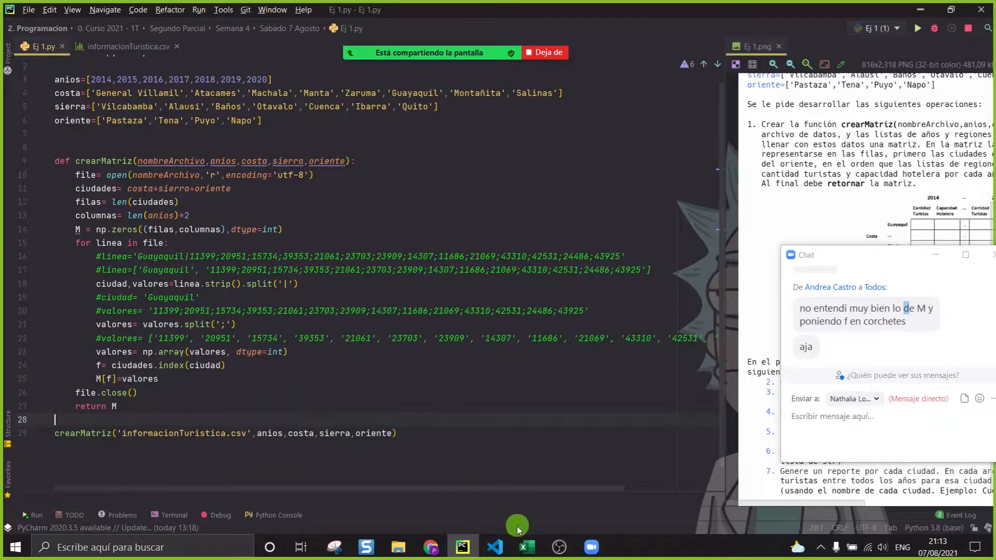
Step: Switch to Excel and copy the matrix values F7:S25 into a new block starting at F35
click(526, 547)
click(306, 378)
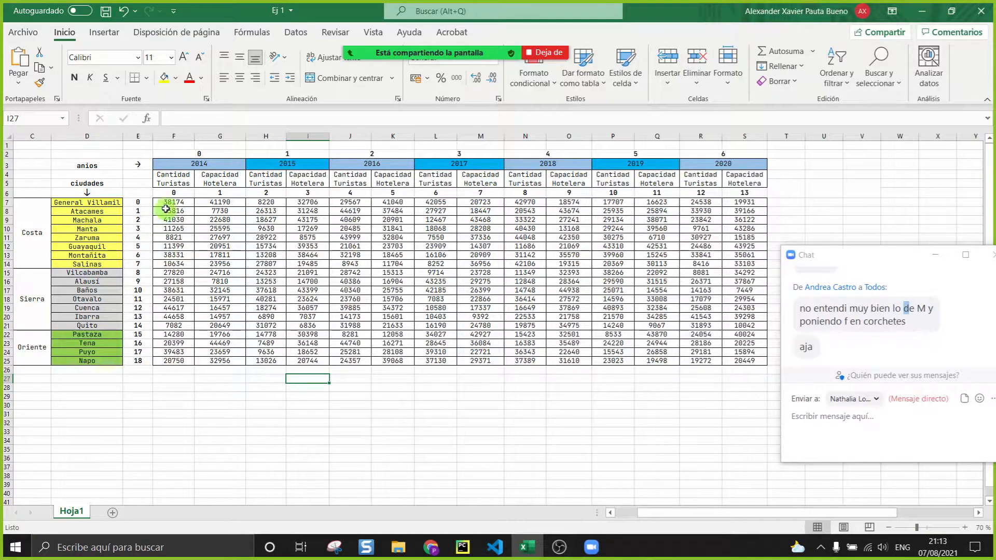
drag(360, 248, 750, 360)
key(ctrl+c)
scroll(345, 378, down, 4)
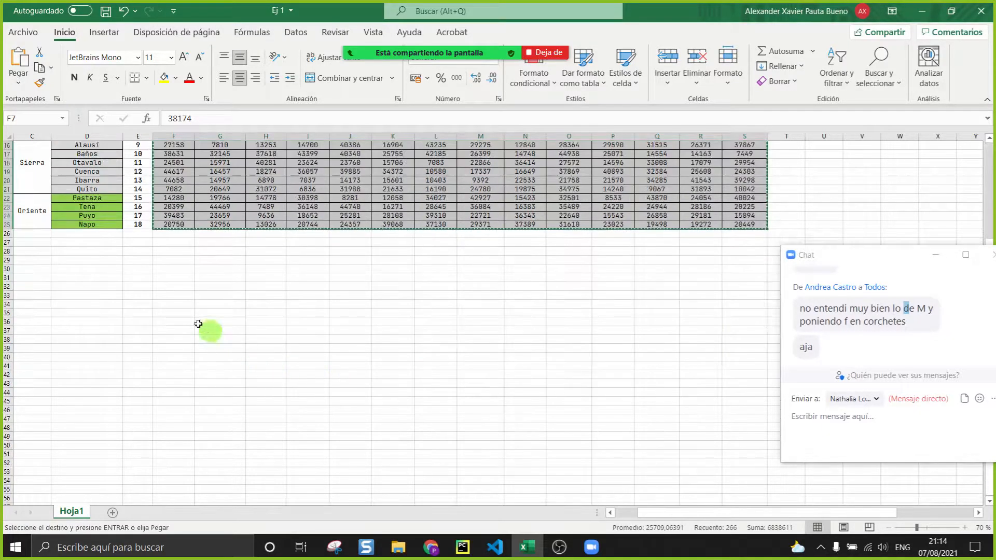
click(173, 312)
key(ctrl+v)
scroll(174, 309, down, 4)
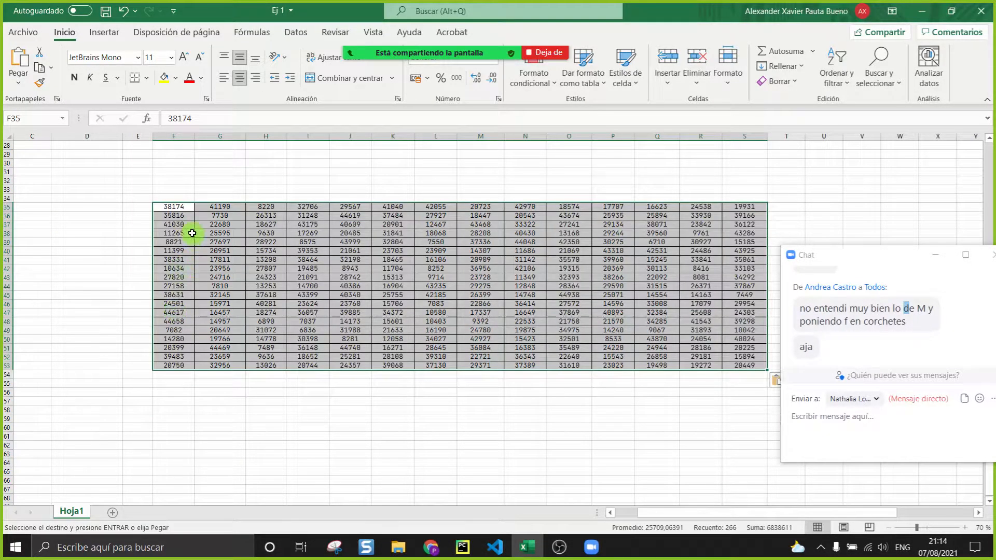
Step: Fill every cell of the copied block F35:S53 with 0 to represent the initial zero matrix
click(178, 207)
text(0)
click(184, 217)
text(0)
click(181, 227)
click(184, 212)
drag(183, 223, 761, 370)
click(466, 404)
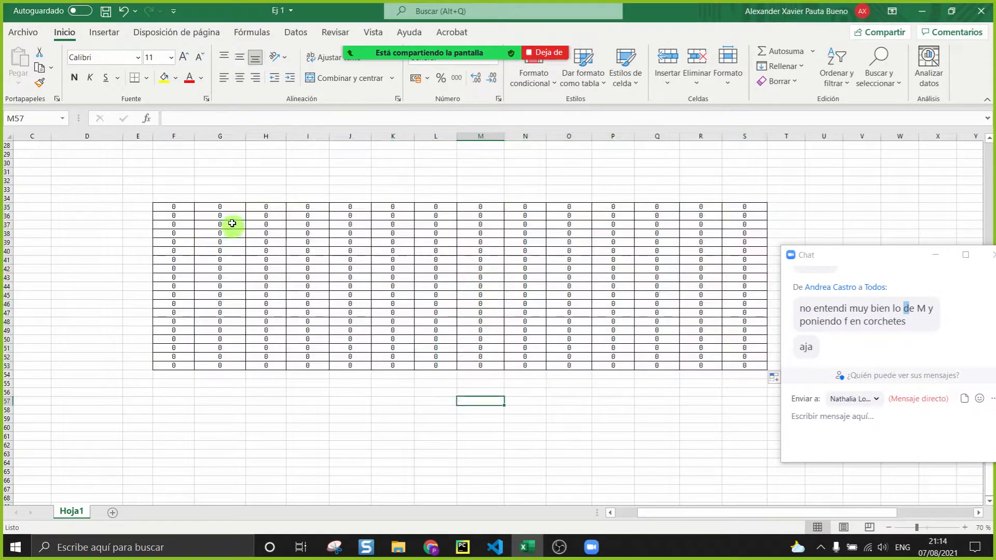
drag(184, 206, 745, 362)
click(666, 396)
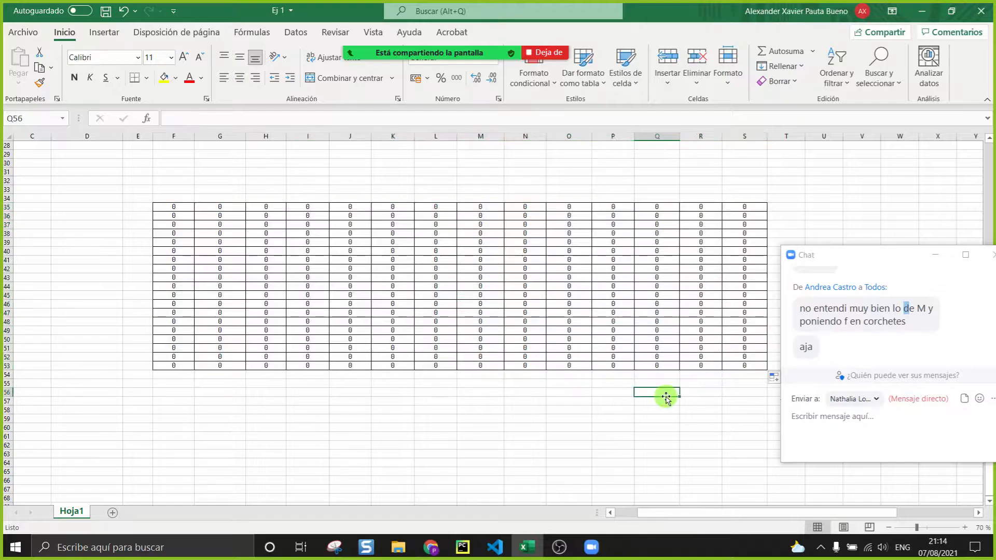
Step: Copy the Guayaquil row of values from the original table to row 31, starting at F31
scroll(386, 375, up, 8)
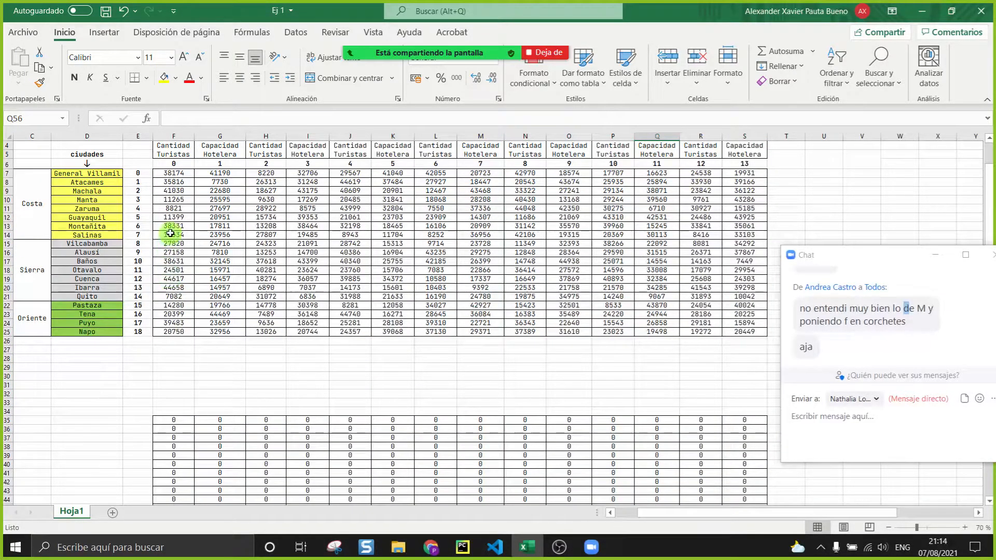
drag(165, 220, 733, 216)
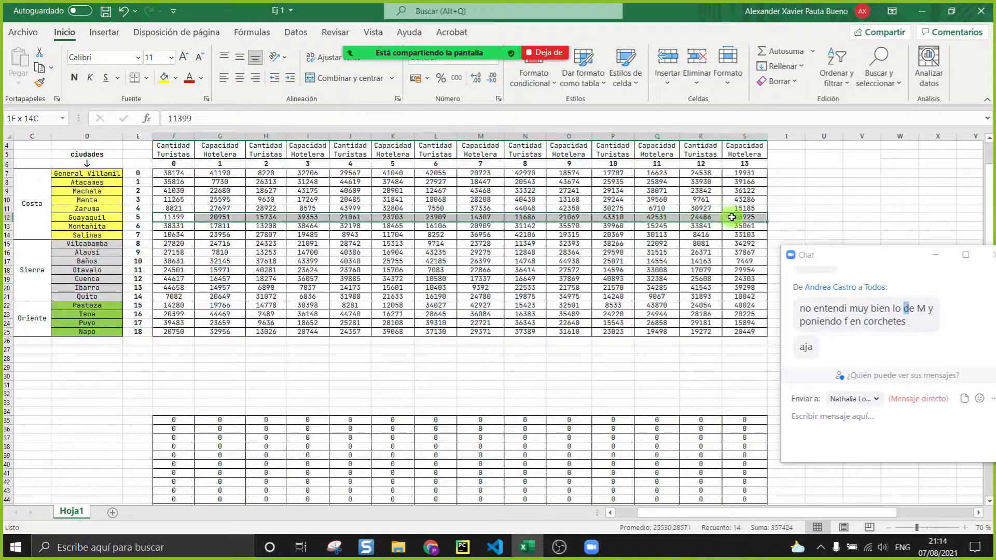
key(ctrl+c)
click(167, 384)
key(ctrl+v)
Step: Label the copied row valores in E31, apply the Cuenca cell's formatting to the label and widen column E slightly
click(137, 384)
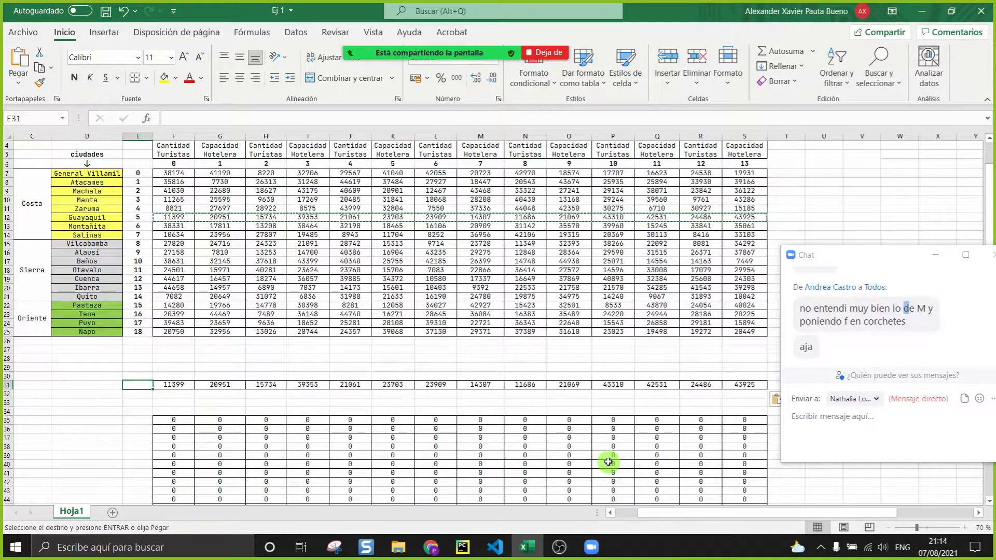
text(valores)
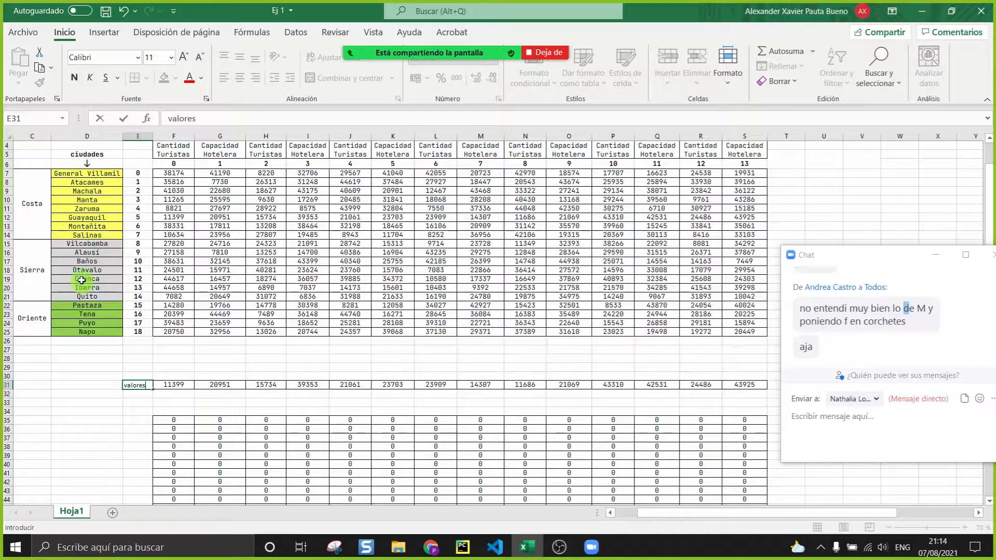
click(82, 281)
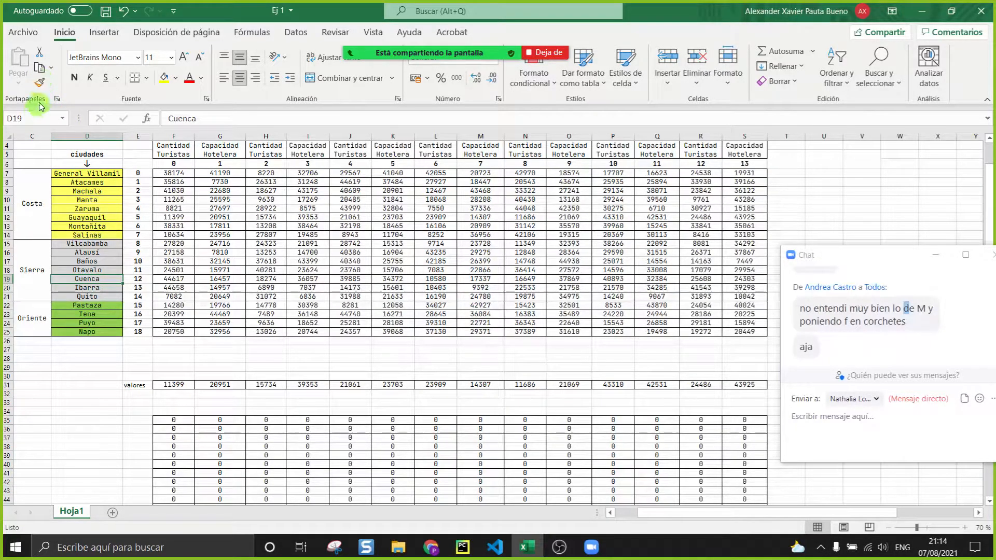
scroll(228, 235, down, 2)
click(39, 82)
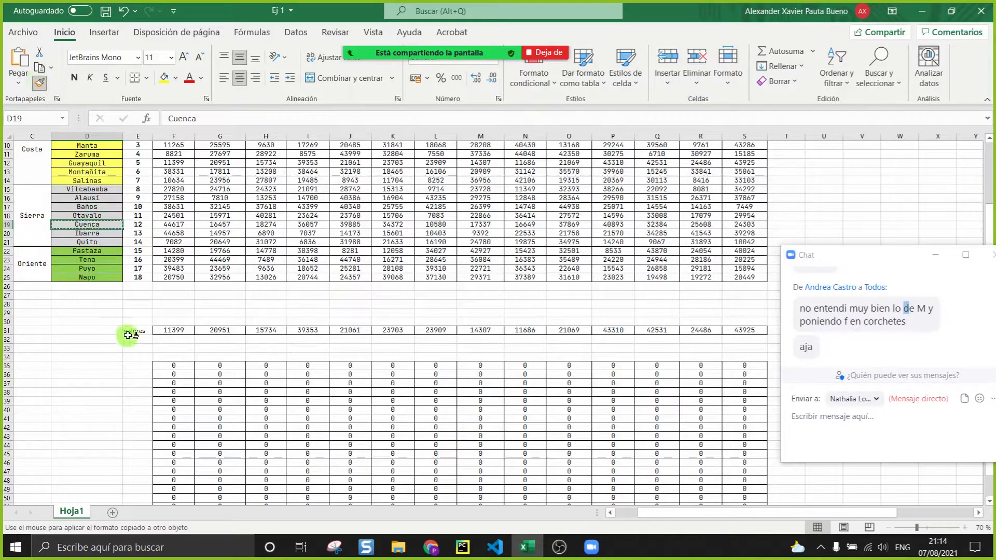
click(128, 332)
click(137, 365)
drag(154, 136, 160, 136)
click(205, 330)
Step: Examine the valores row against the zero matrix below it, moving the chat window aside
scroll(209, 340, down, 2)
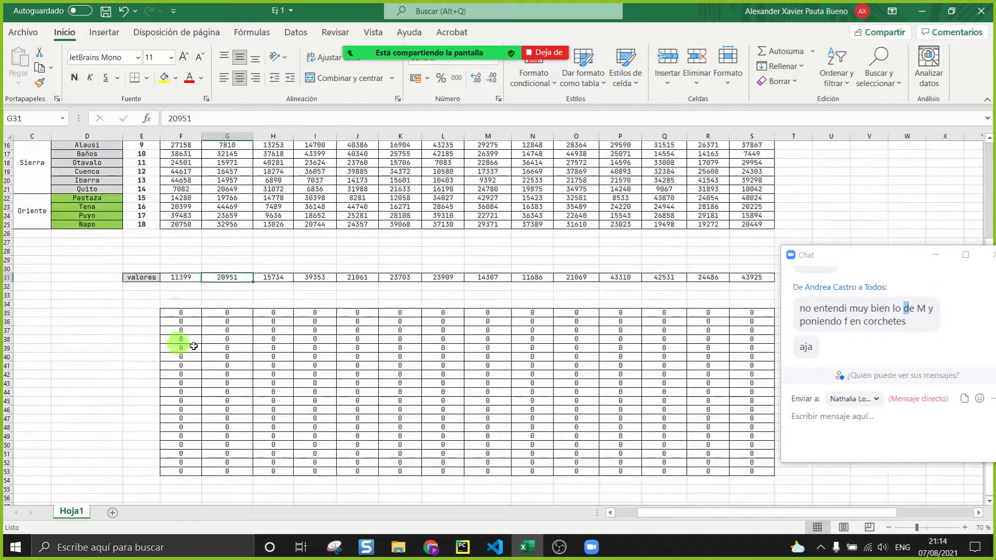
scroll(178, 371, down, 2)
click(269, 455)
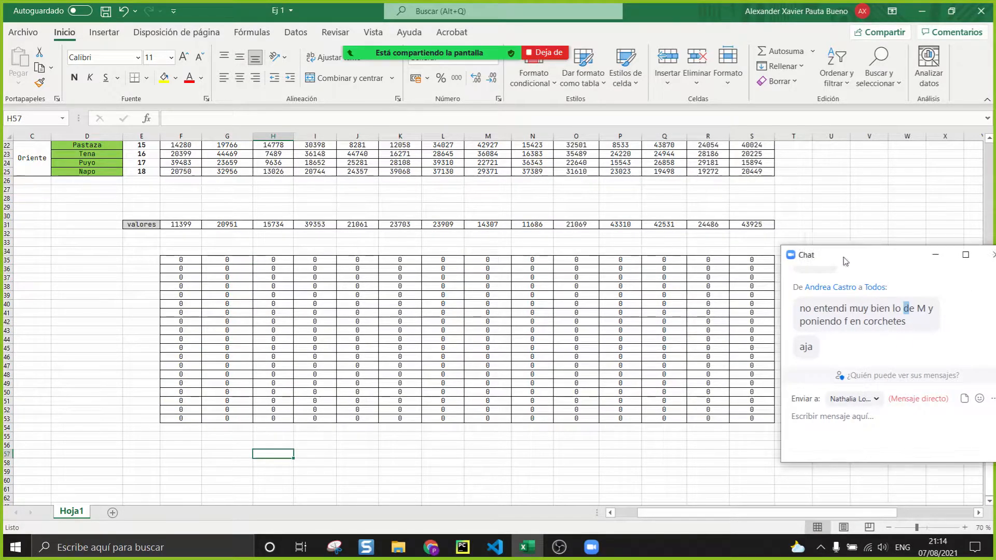
drag(844, 261, 866, 260)
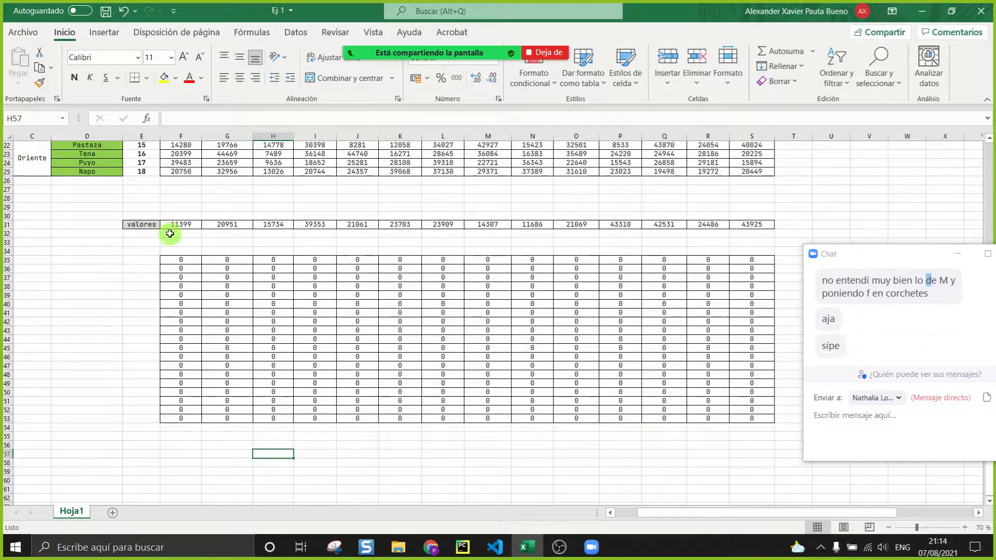
drag(178, 224, 766, 225)
drag(178, 259, 749, 421)
click(507, 461)
Step: Copy the region, city and row index columns C7:E25 alongside the zero matrix, starting at C35
scroll(48, 351, up, 7)
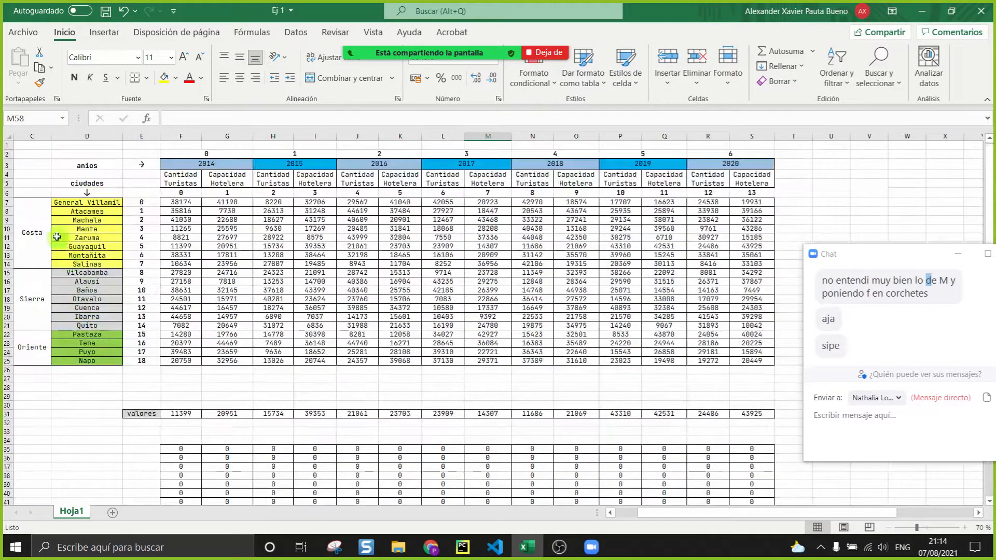
drag(25, 203, 146, 357)
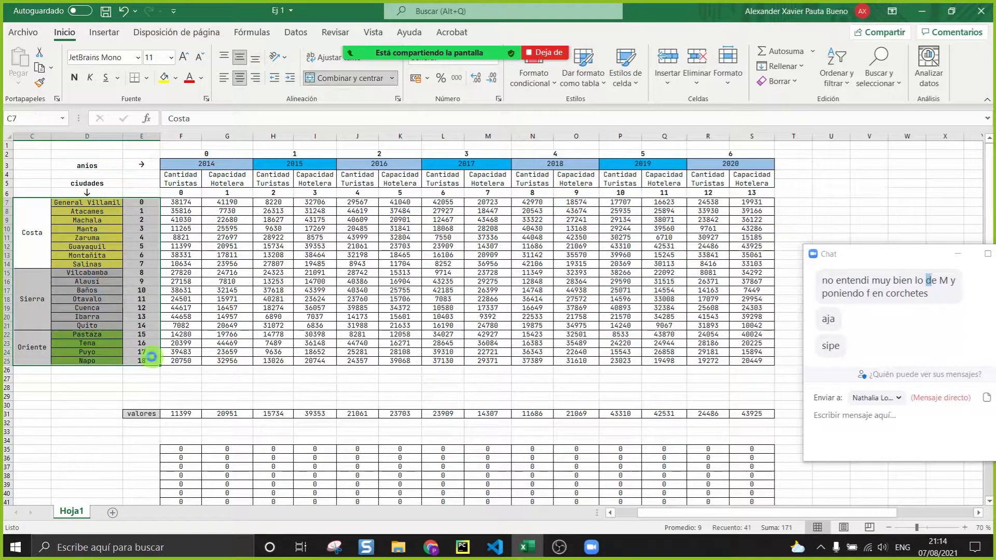
key(ctrl+c)
scroll(149, 359, down, 4)
click(134, 338)
key(ctrl+v)
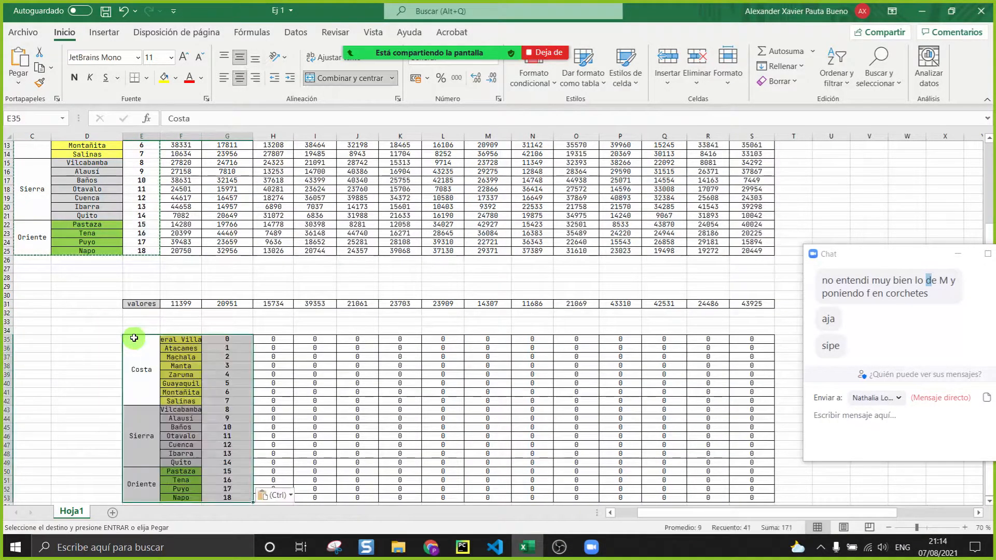
key(ctrl+z)
click(32, 341)
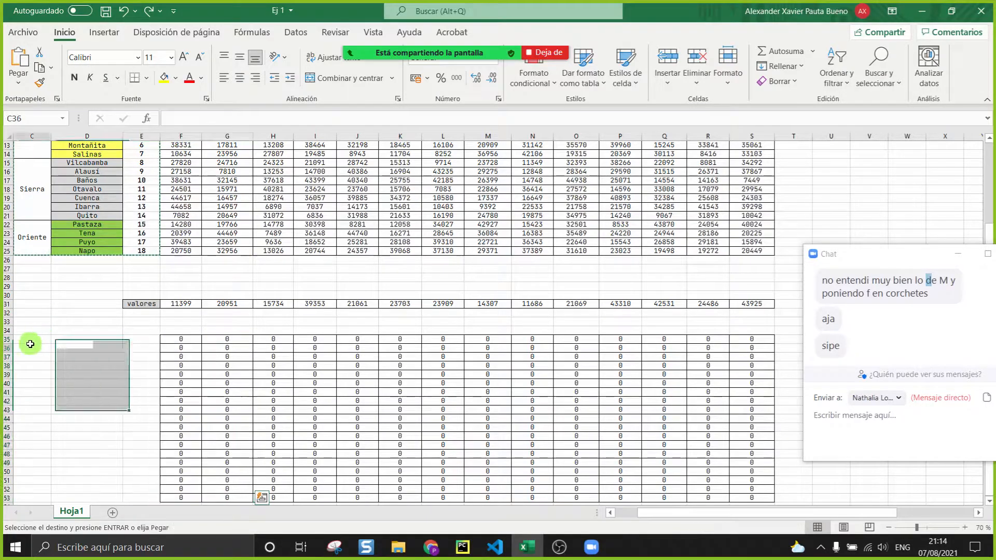
key(ctrl+v)
click(261, 332)
scroll(264, 342, down, 2)
scroll(310, 427, down, 1)
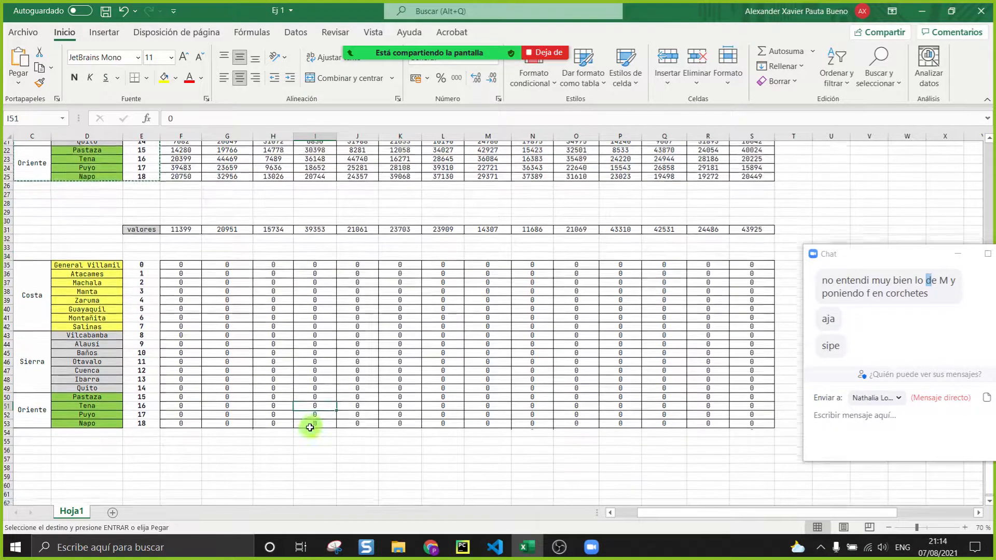
Step: Add the label ciudad in E30 above valores, with the value Guayaquil in F30
drag(29, 260, 782, 392)
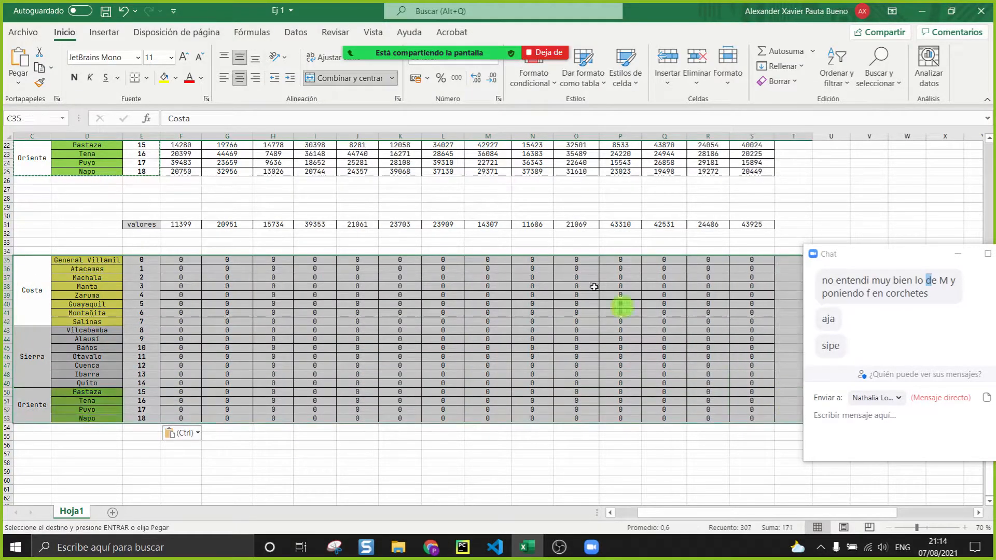
drag(176, 224, 768, 228)
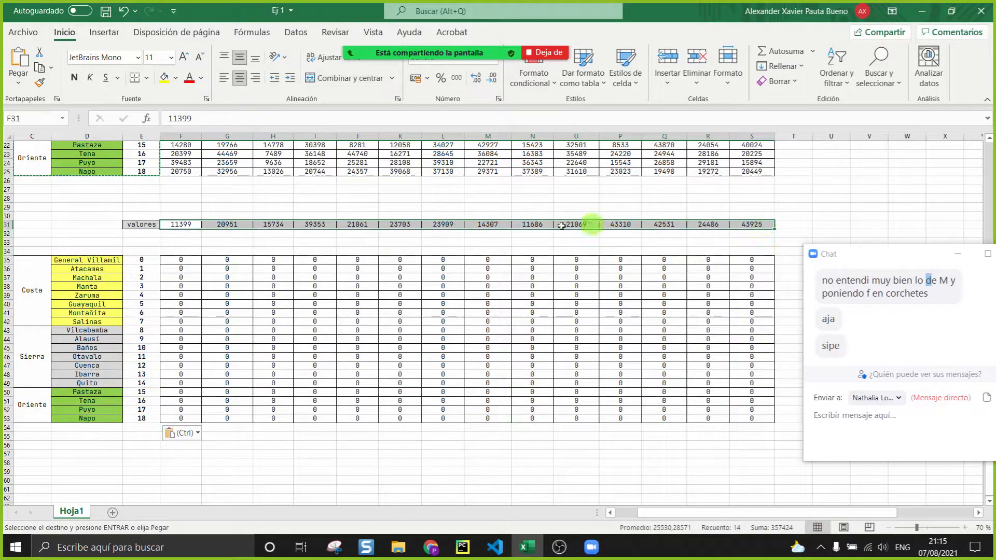
click(146, 214)
text(ciuda)
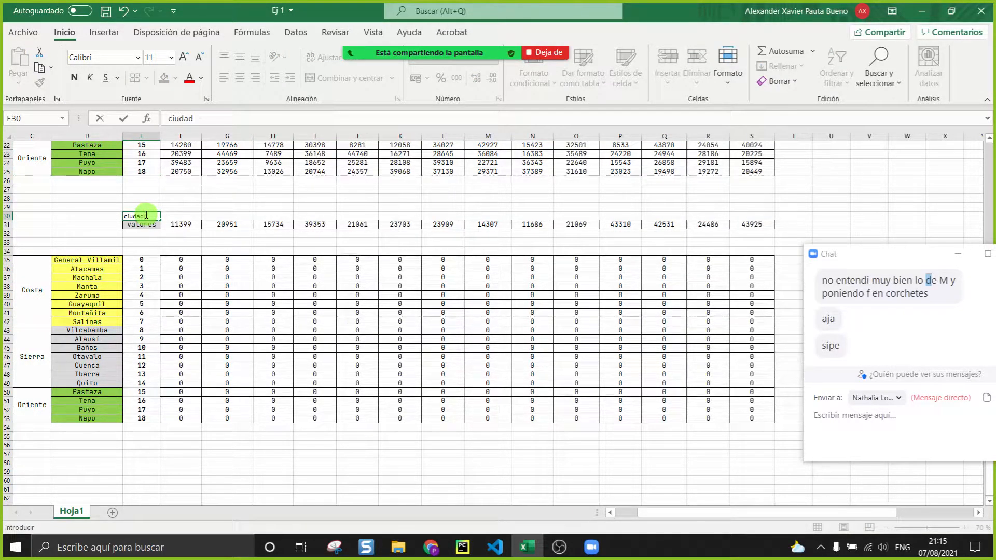
text(d)
click(198, 213)
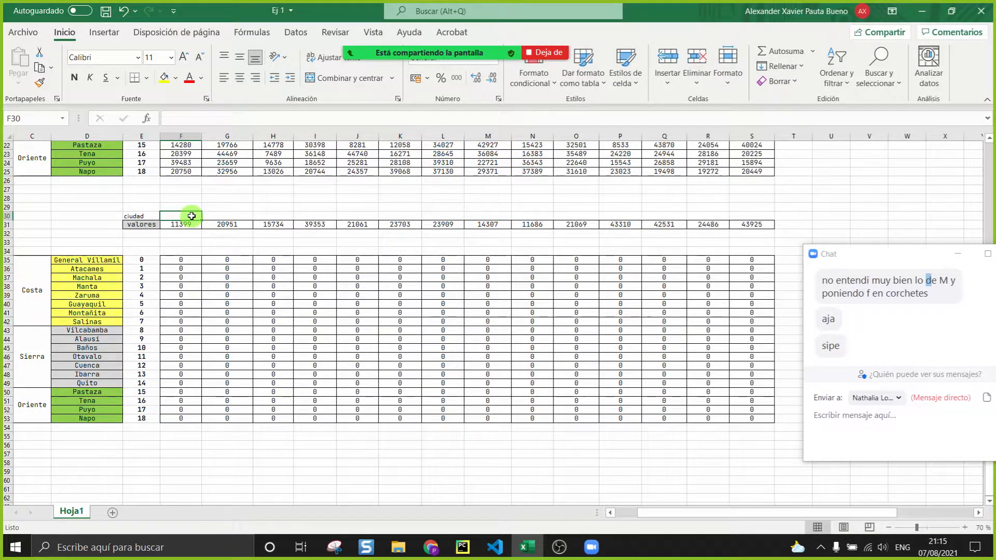
text(Guayaquil)
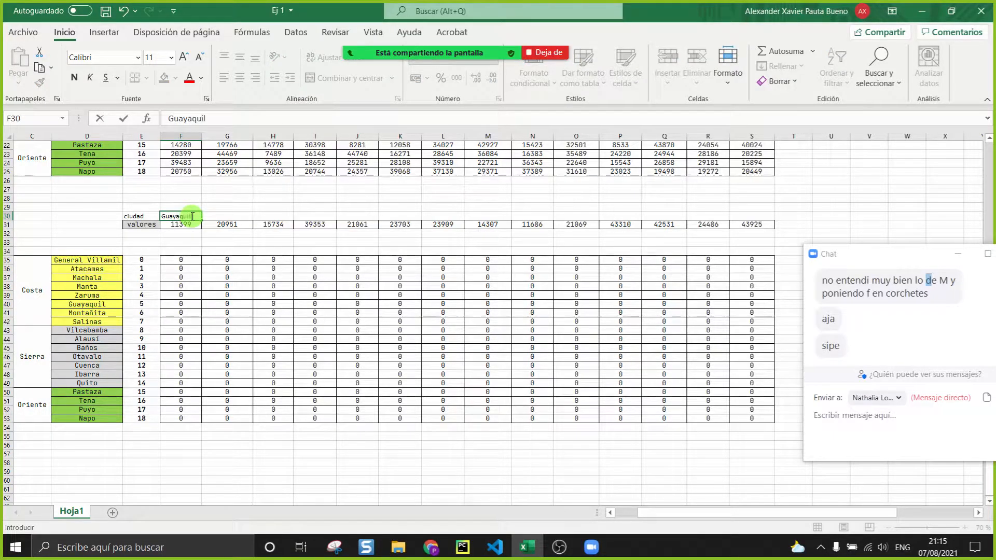
click(269, 244)
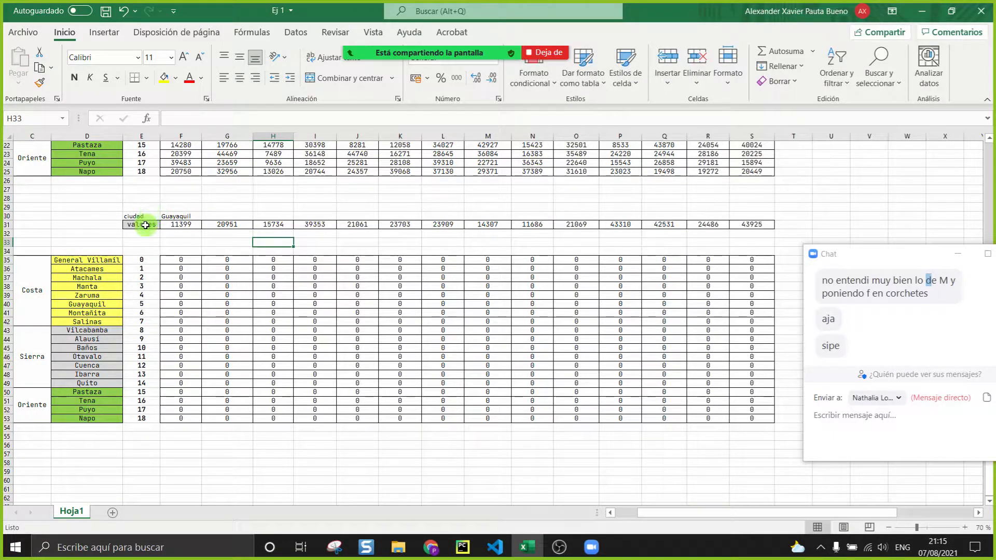
Step: Apply the valores label's formatting to the ciudad label and the formatting of F31 to the Guayaquil cell
click(145, 224)
click(39, 82)
click(142, 216)
click(181, 224)
click(40, 82)
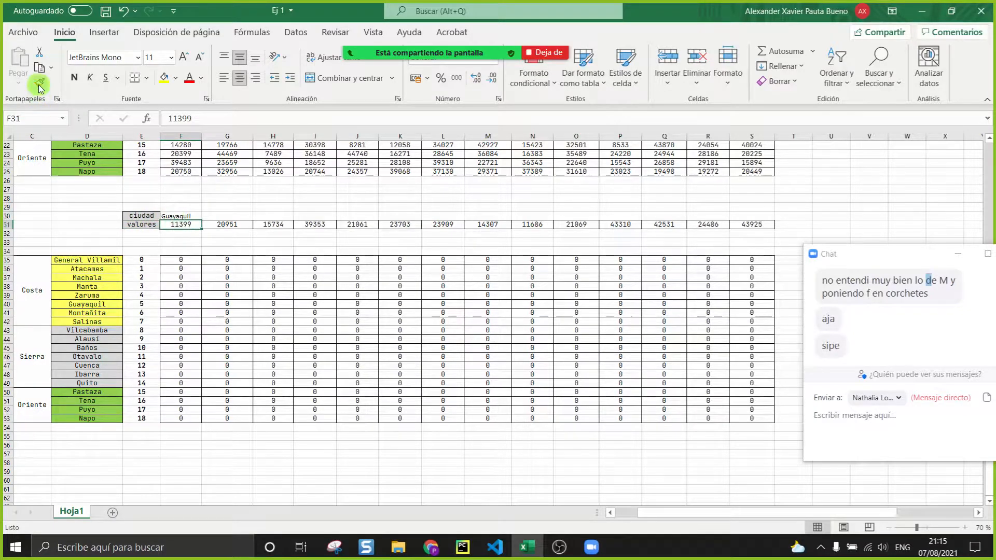
click(182, 218)
click(397, 401)
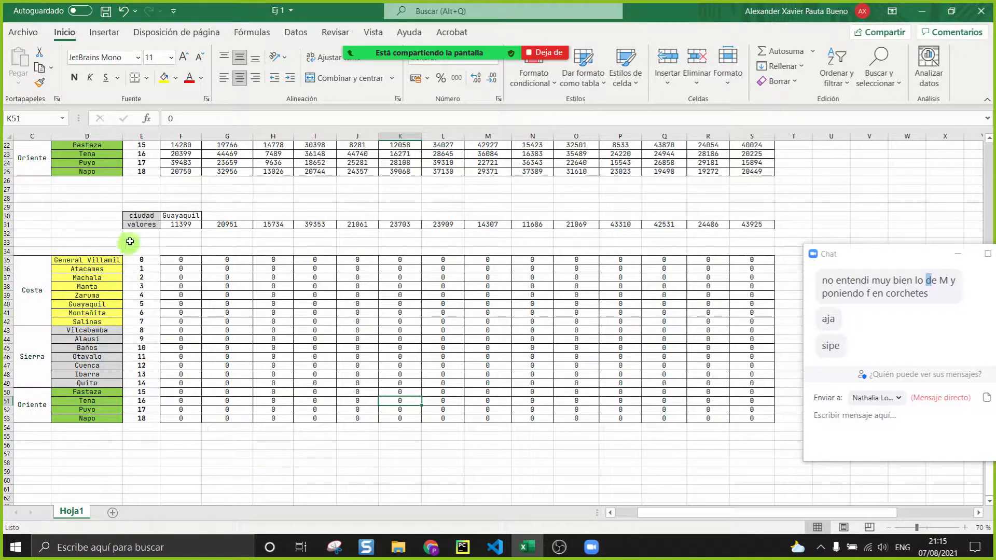
Step: Compare the ciudad, valores and city list cells in Excel with the ciudad, valores and ciudades variables in the PyCharm code
drag(137, 213, 231, 229)
click(528, 547)
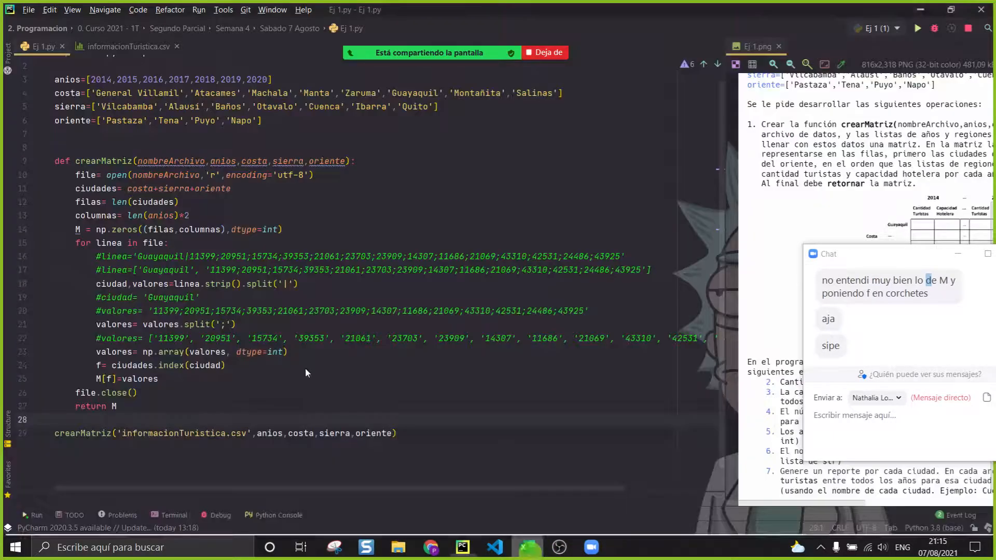
click(111, 283)
click(112, 351)
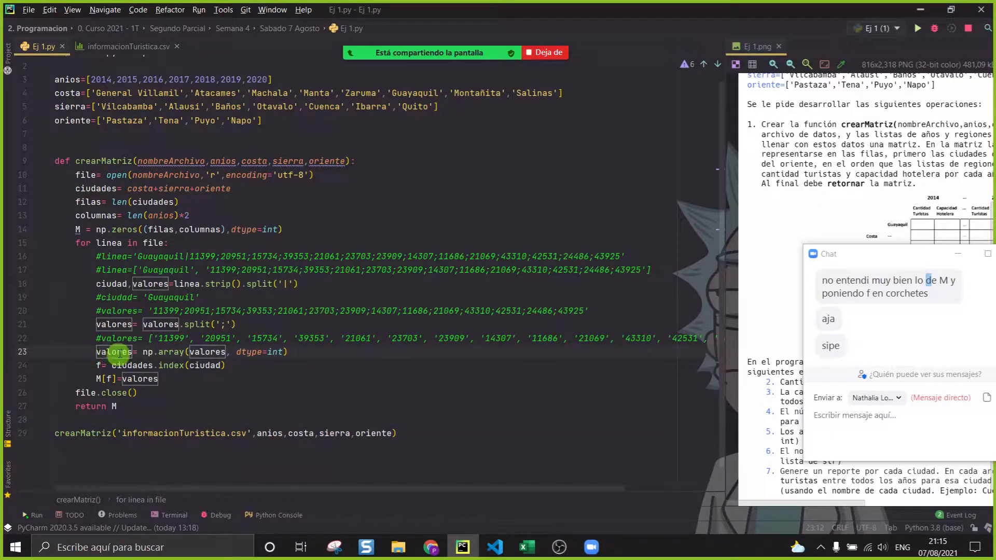
click(526, 547)
click(227, 365)
click(169, 249)
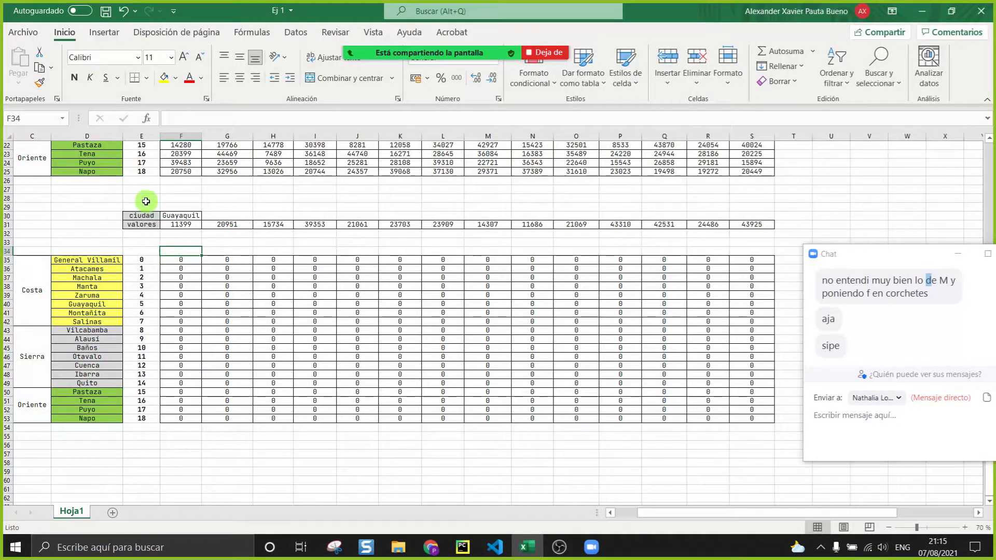
drag(106, 259, 111, 418)
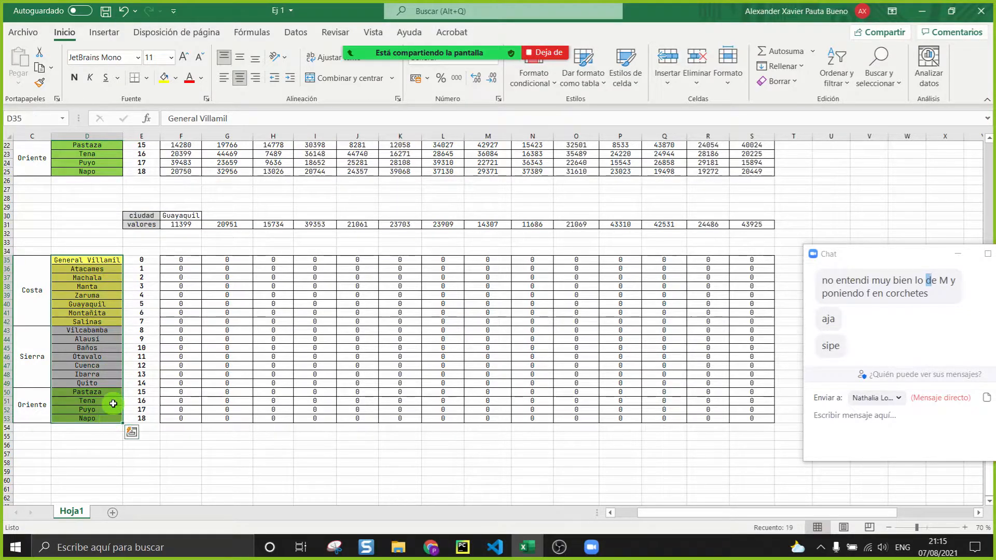
click(462, 547)
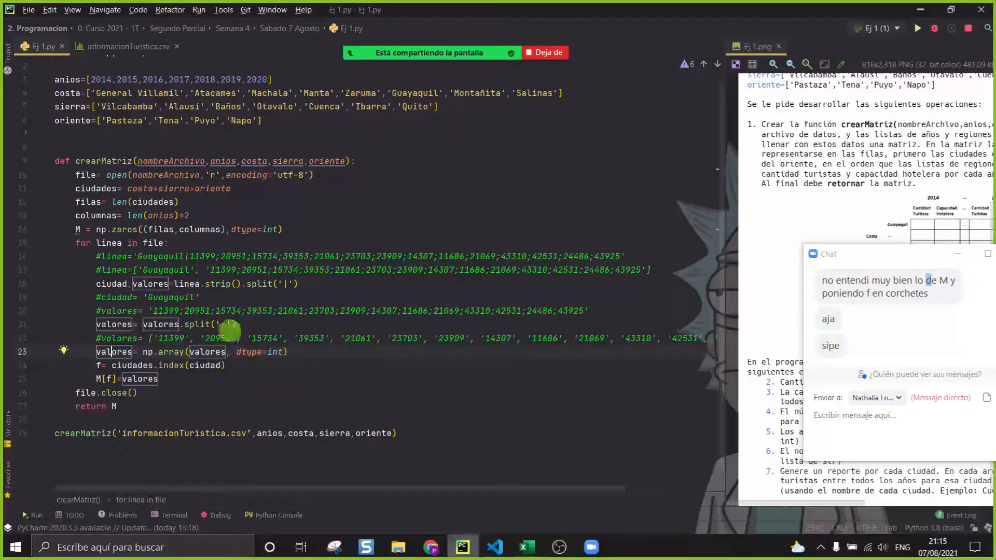
click(88, 202)
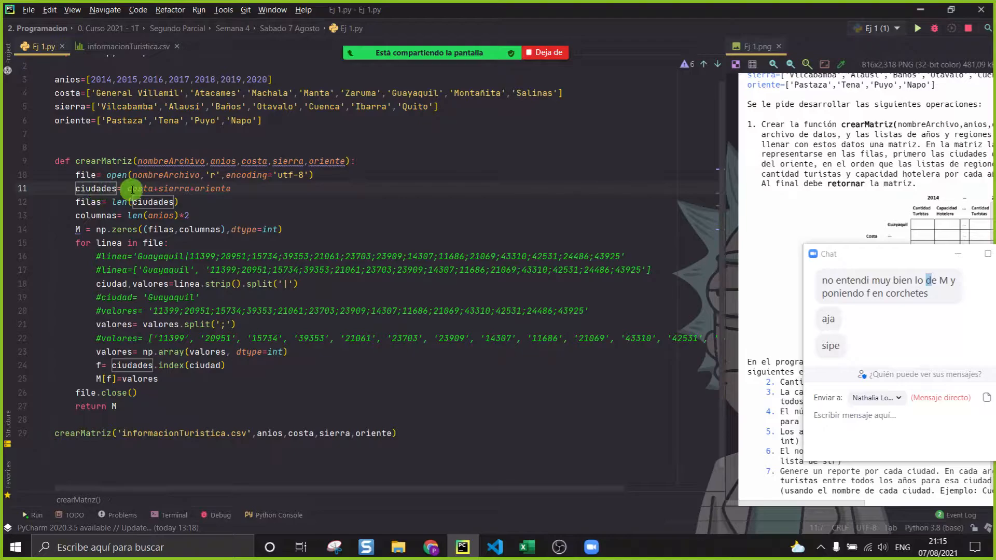
Step: Add the label f in E32 below valores in Excel, with Guayaquil's row index 5 in F32
click(223, 193)
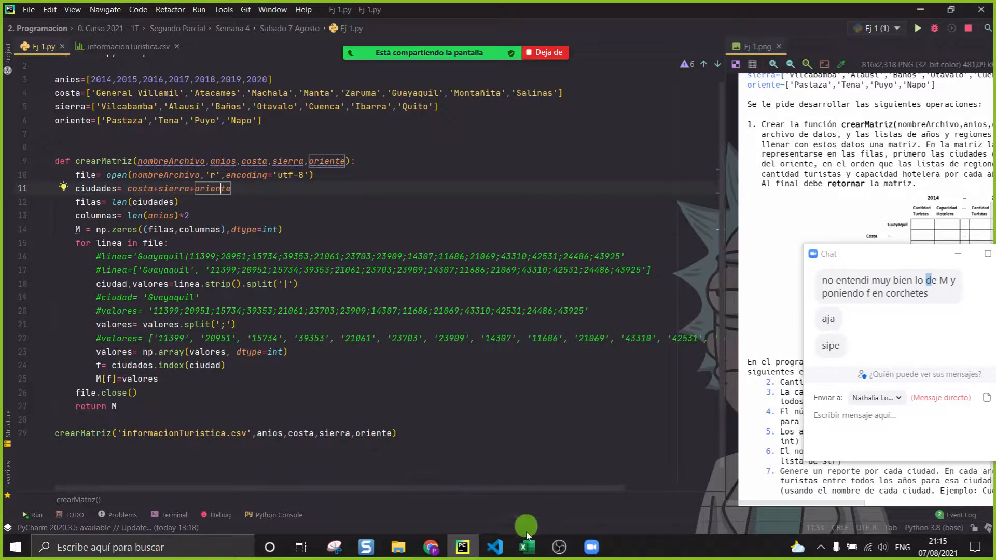
click(525, 549)
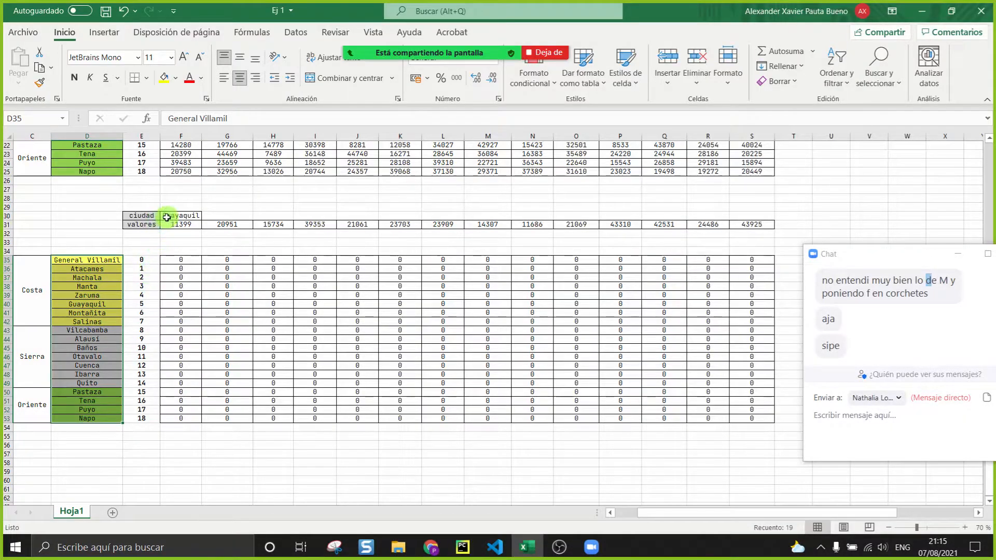
click(168, 216)
click(102, 262)
drag(103, 262, 88, 418)
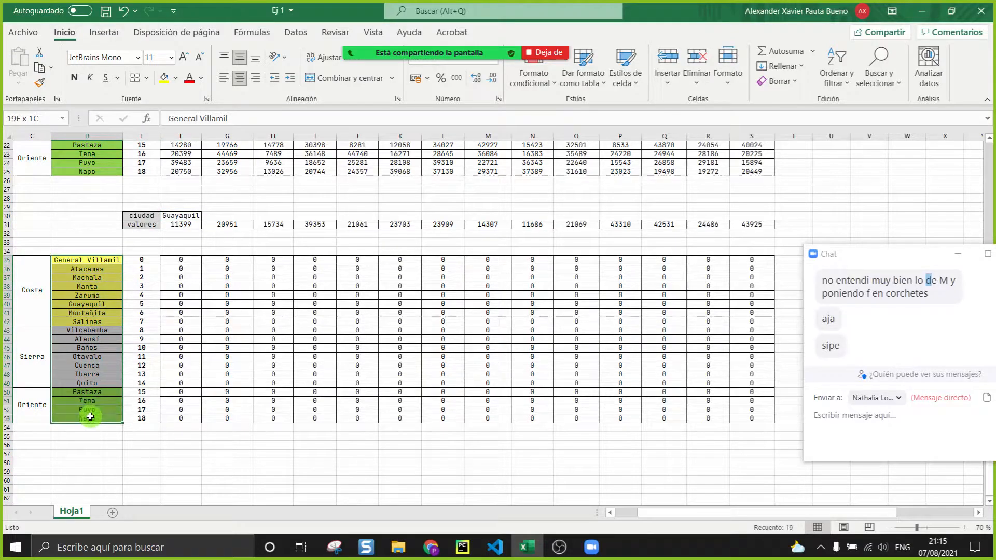
click(141, 233)
text(f)
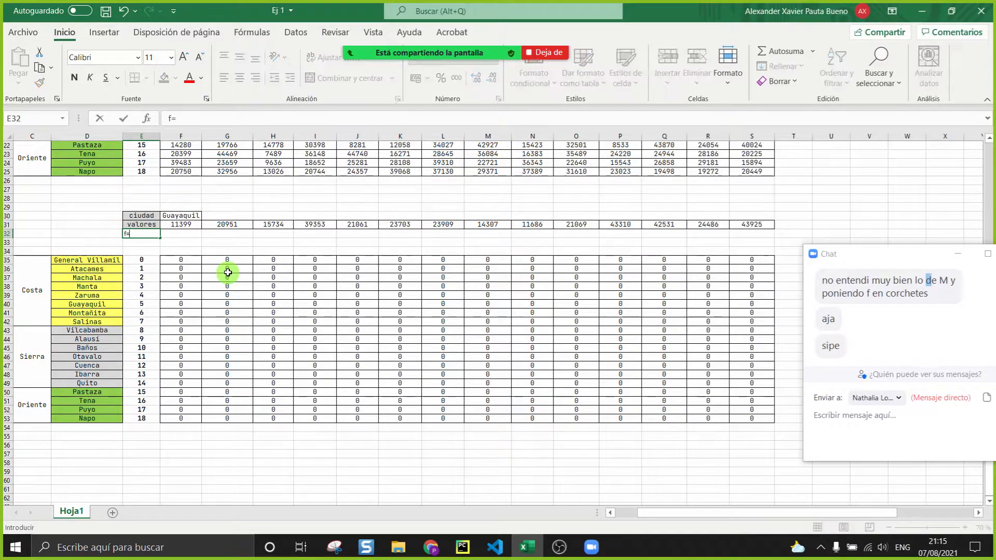
click(103, 304)
click(143, 301)
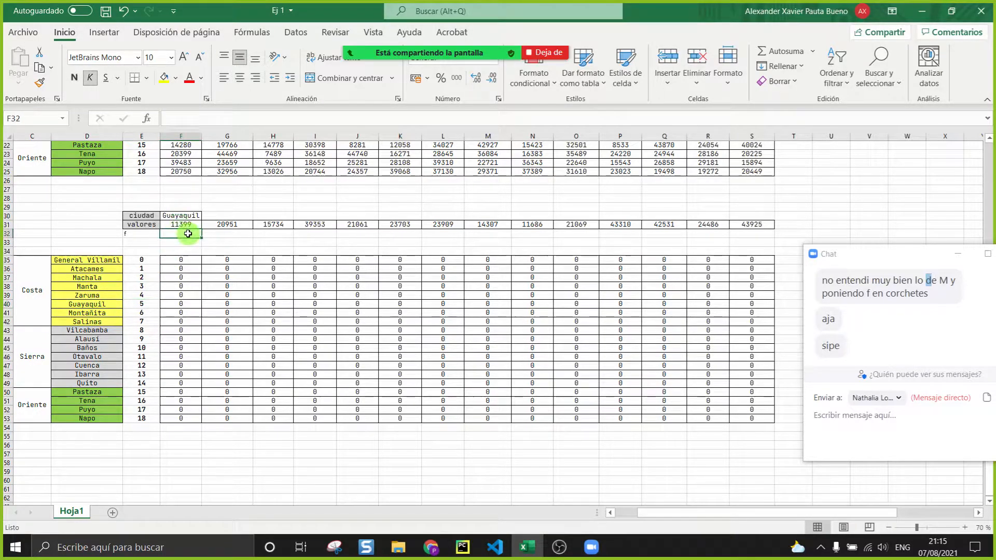
Step: Apply the ciudad label's formatting to the f label and the formatting of F31 to the index value in F32
click(140, 215)
click(40, 82)
click(141, 233)
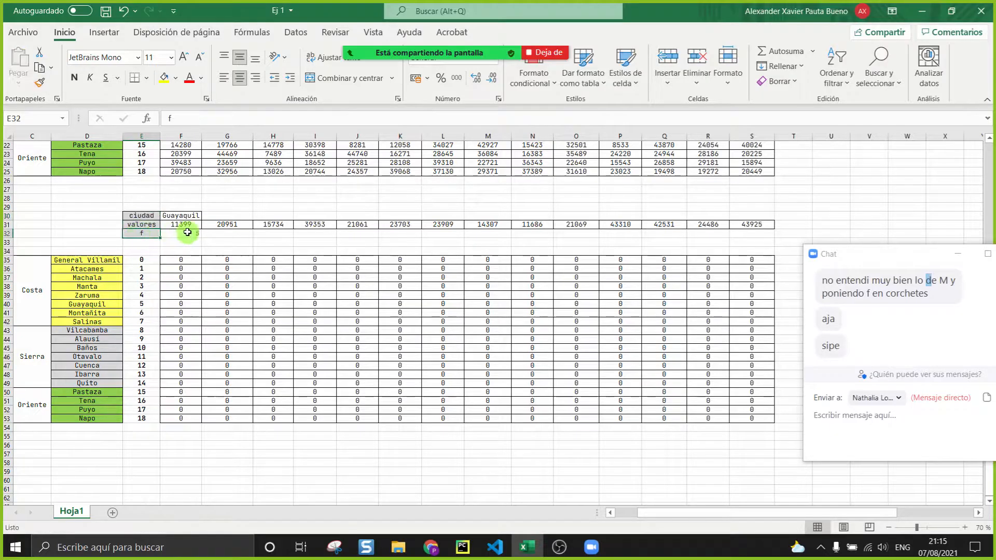
click(182, 225)
click(40, 82)
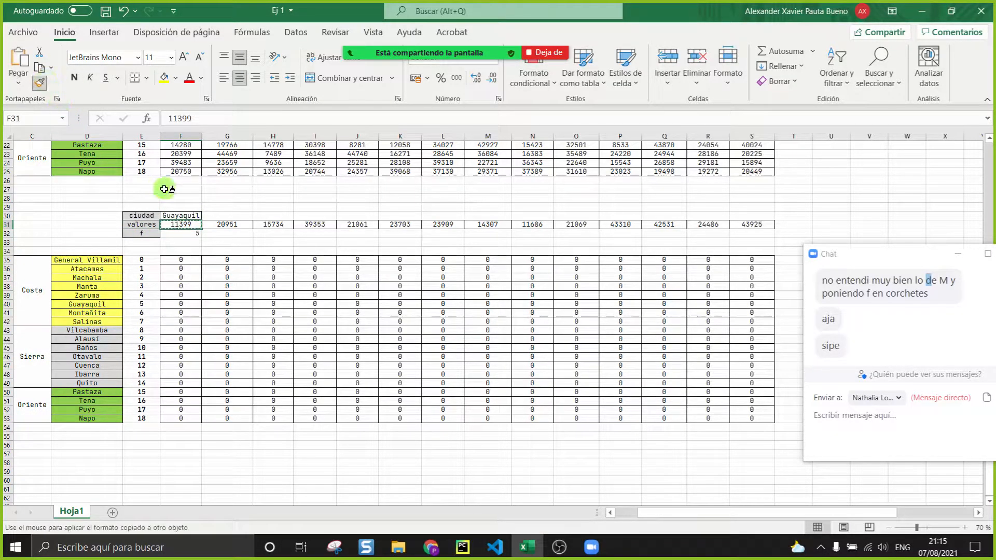
click(193, 235)
click(265, 234)
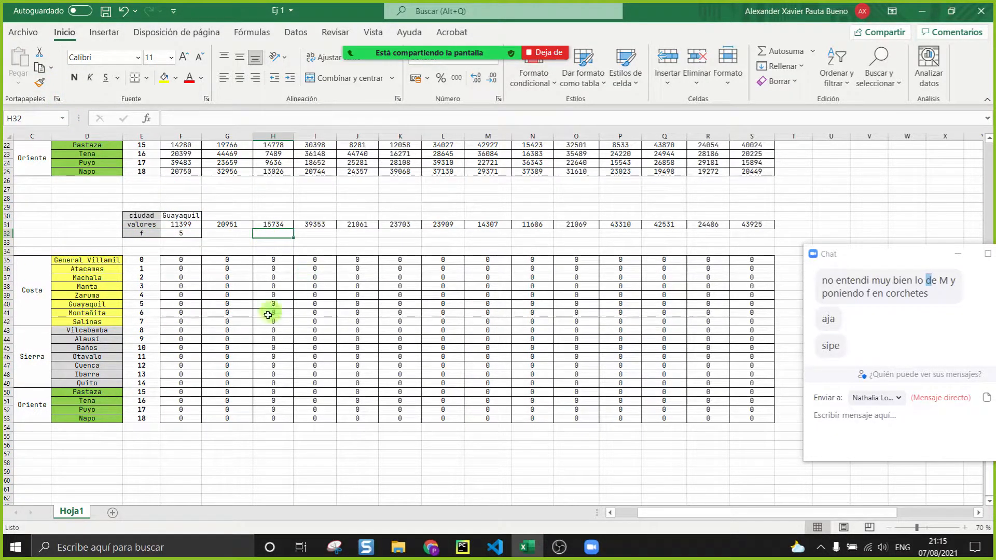
Step: Compare the f cell, the valores row and the zero matrix's Guayaquil row in Excel with M[f]=valores in the PyCharm code
click(175, 233)
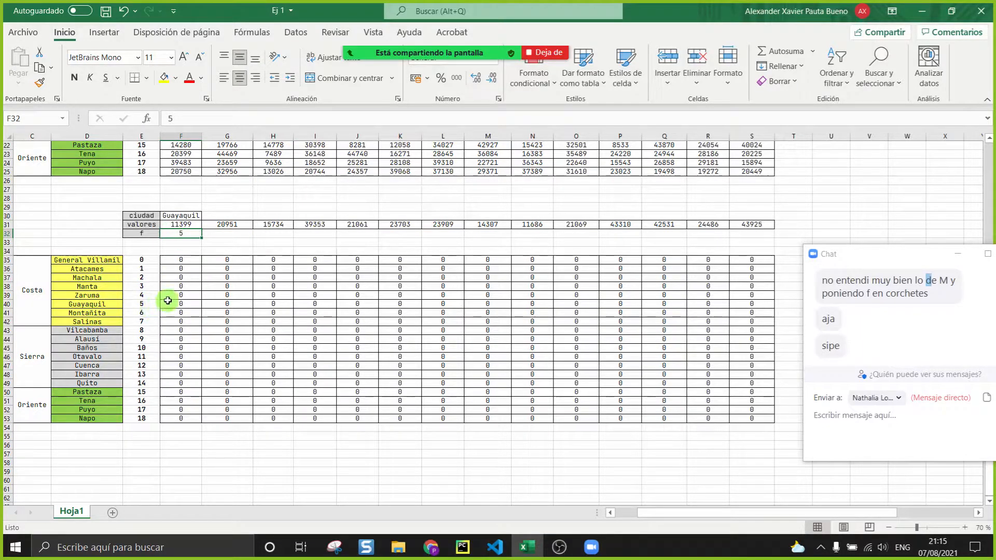
drag(177, 304, 751, 304)
drag(183, 224, 740, 224)
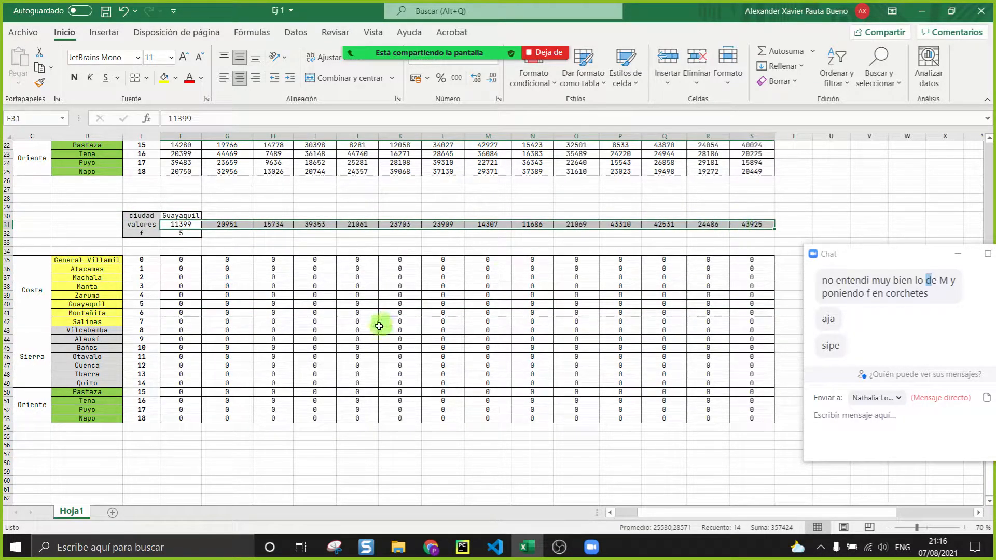
click(467, 551)
click(97, 379)
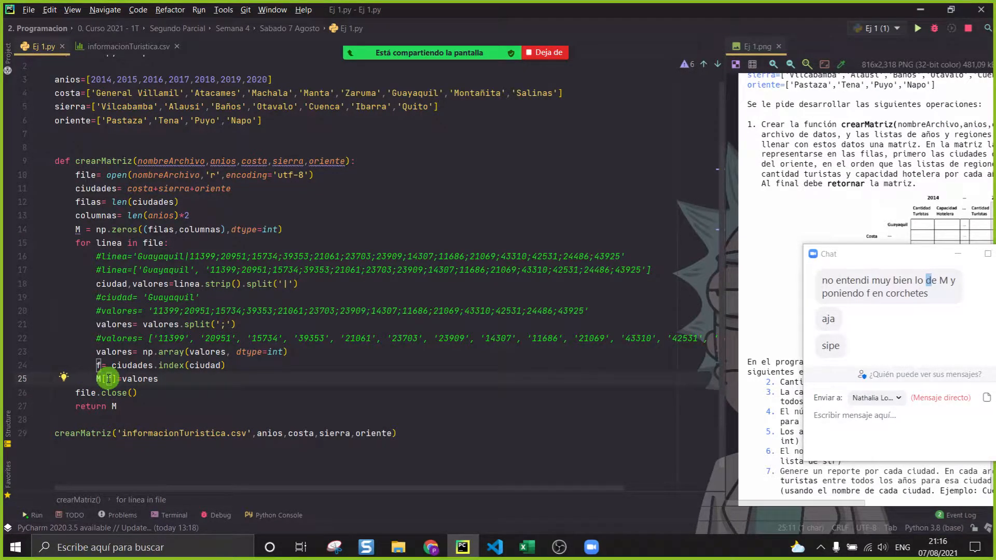
click(122, 379)
scroll(125, 386, up, 6)
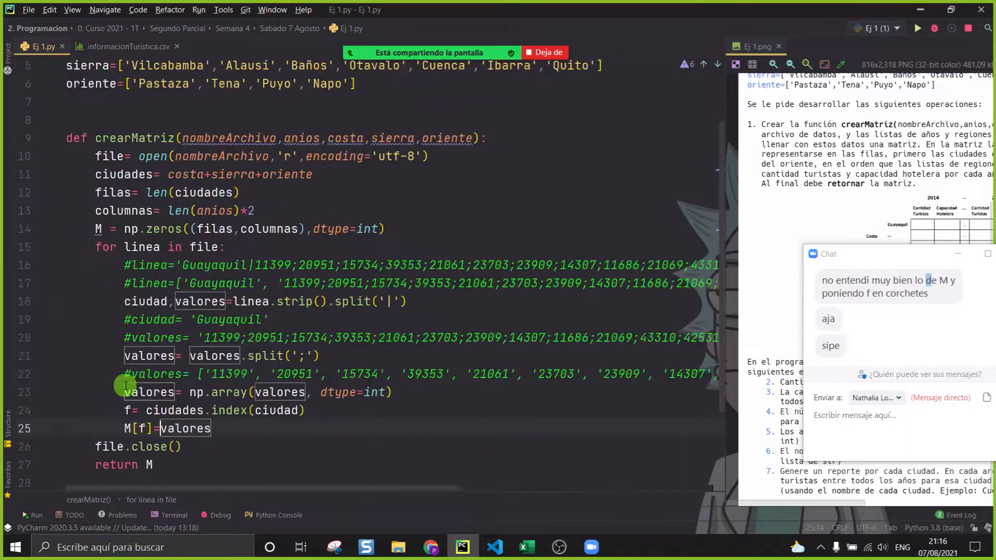
key(Home)
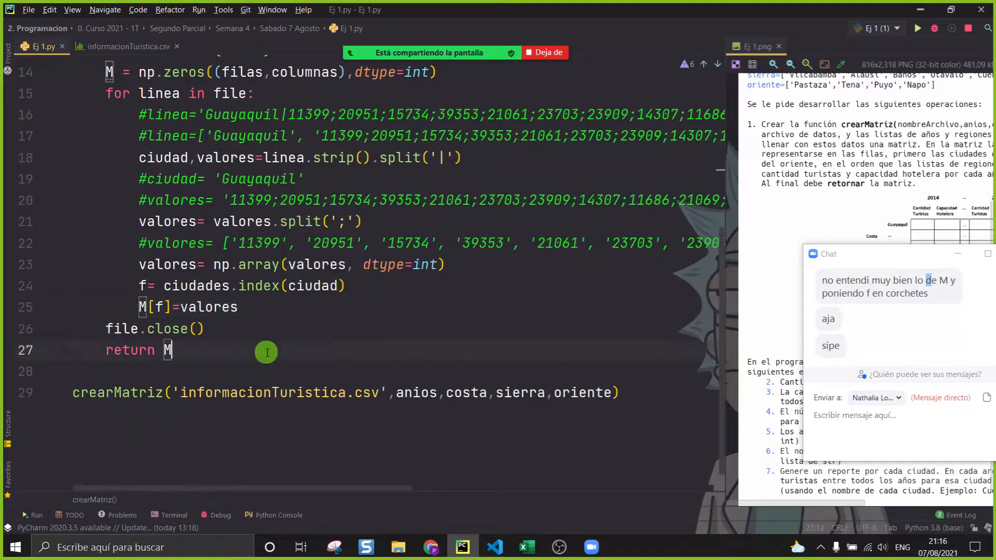
click(160, 306)
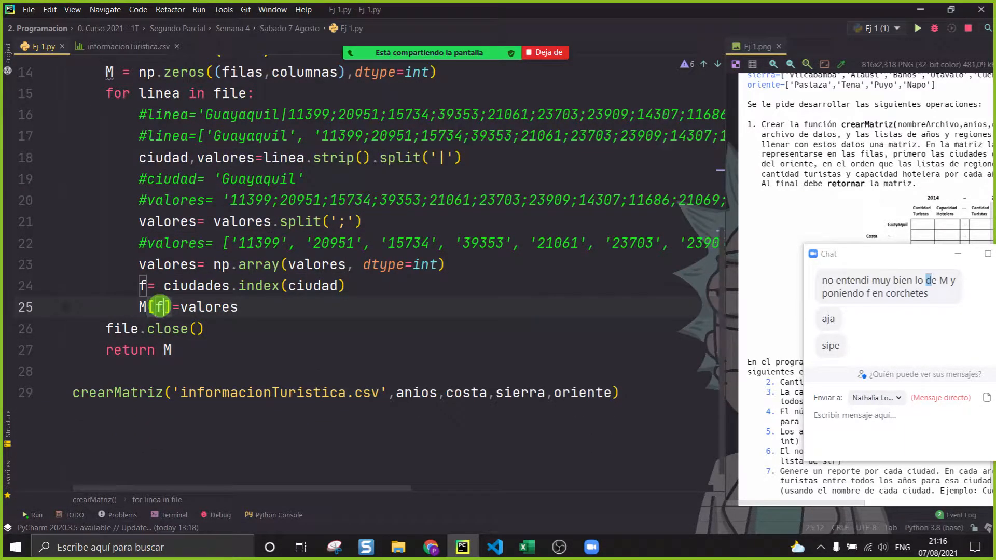
click(527, 547)
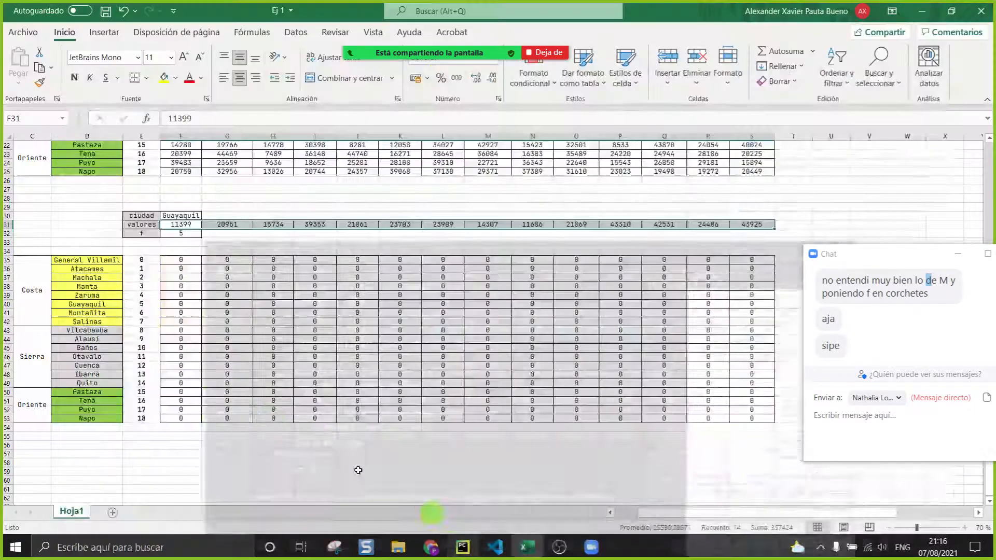
click(181, 262)
drag(180, 262, 750, 416)
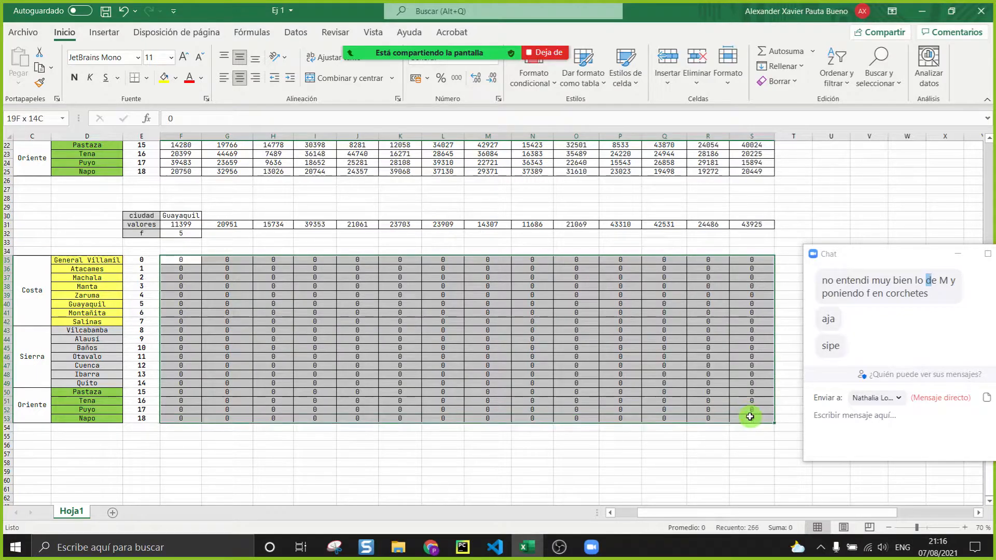
drag(175, 307, 741, 306)
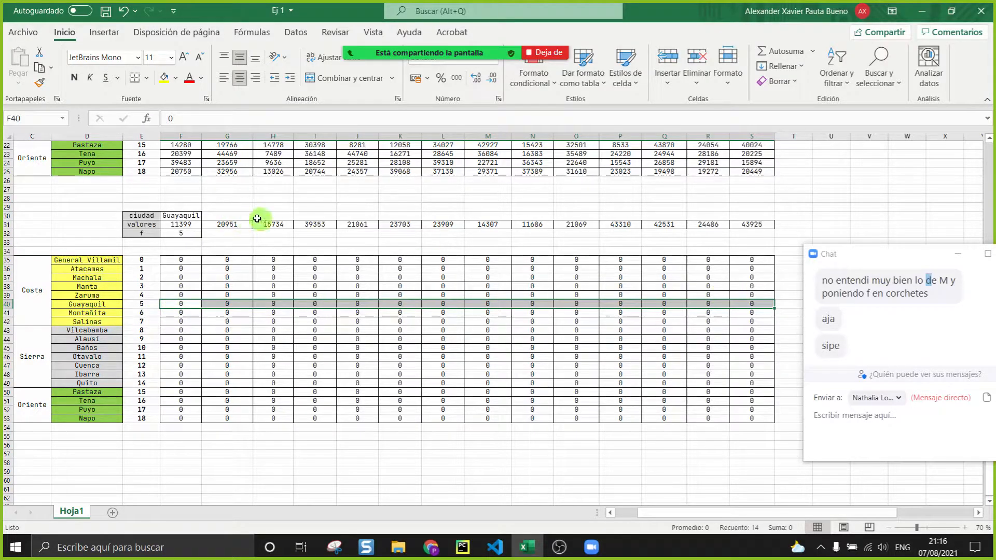
Step: Copy the valores in F31:S31 into the Guayaquil row of the zero matrix, F40:S40
drag(183, 227, 679, 217)
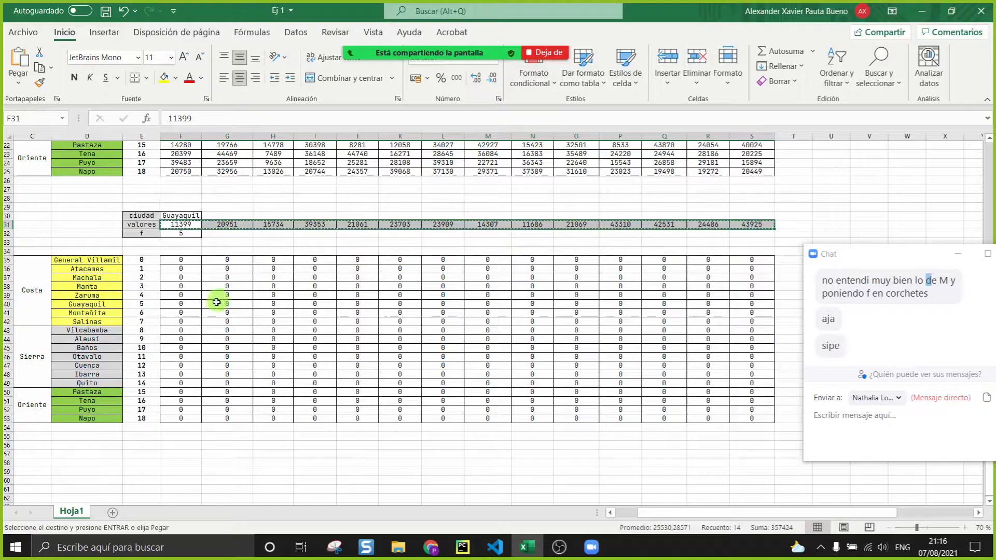
drag(177, 305, 744, 306)
key(ctrl+v)
click(532, 471)
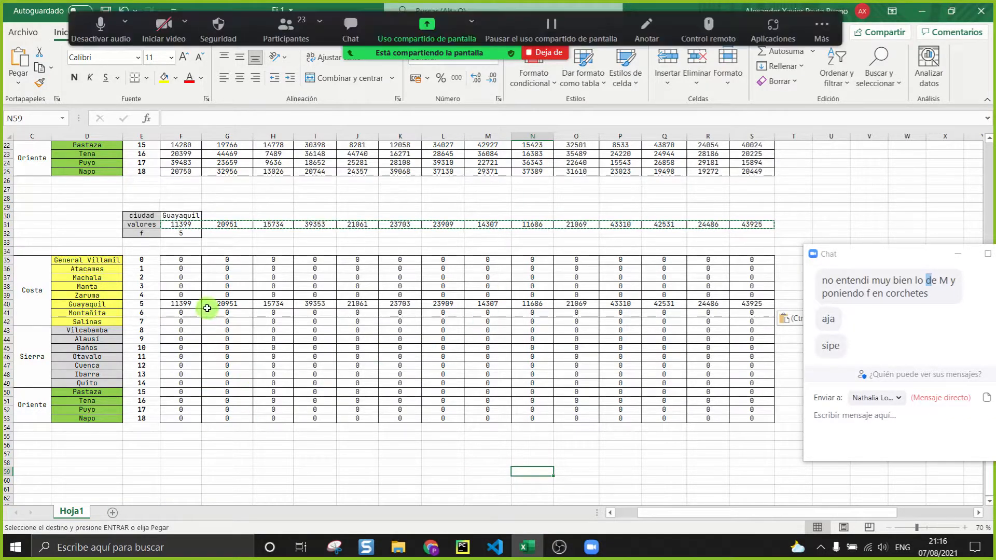
Step: Review the ciudad, valores and f cells against the filled Guayaquil row and the other cities' rows, and end the copy mode
drag(169, 223, 788, 231)
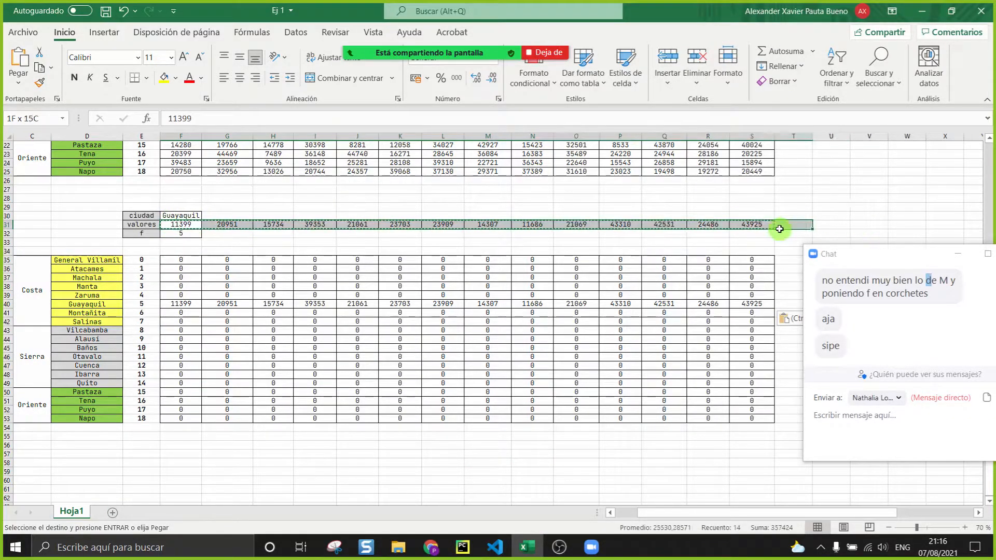
click(167, 214)
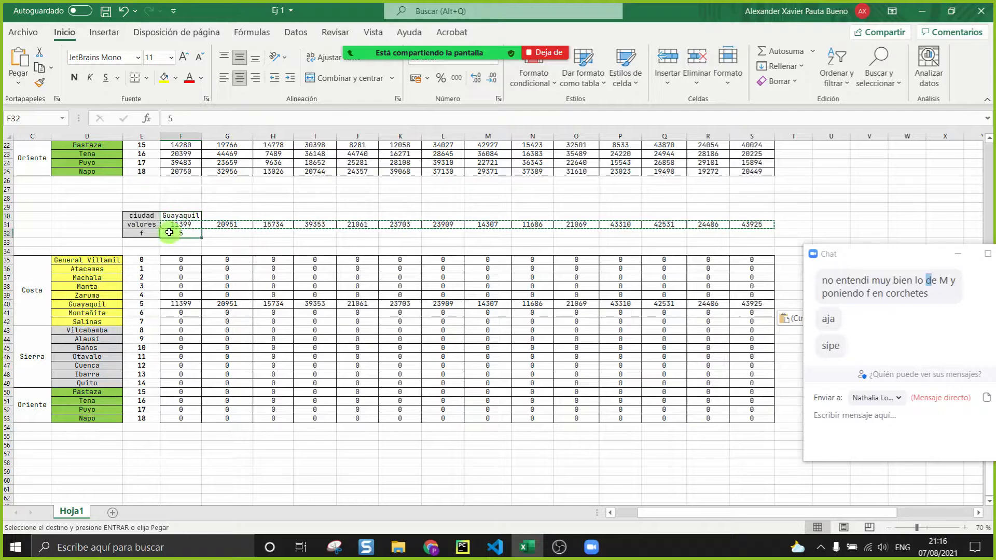
drag(168, 348, 703, 347)
drag(193, 261, 625, 270)
drag(193, 340, 661, 357)
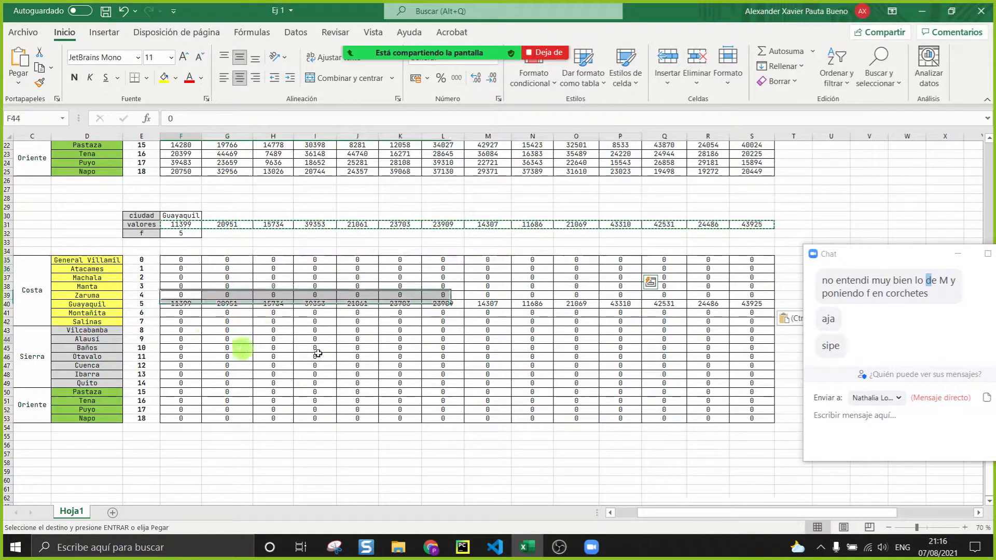
drag(220, 373, 499, 376)
click(383, 452)
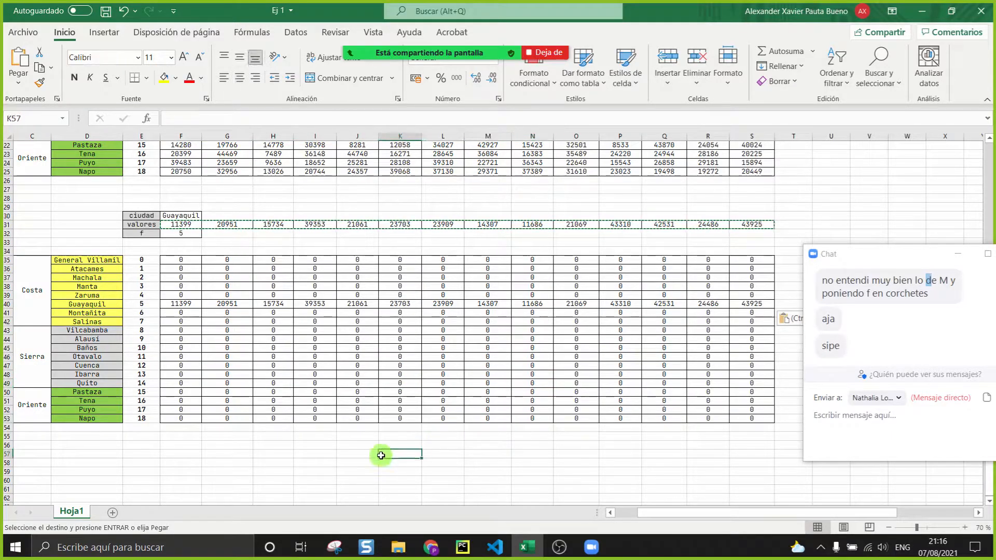
drag(662, 510, 638, 512)
click(526, 454)
scroll(377, 412, up, 1)
scroll(377, 413, up, 1)
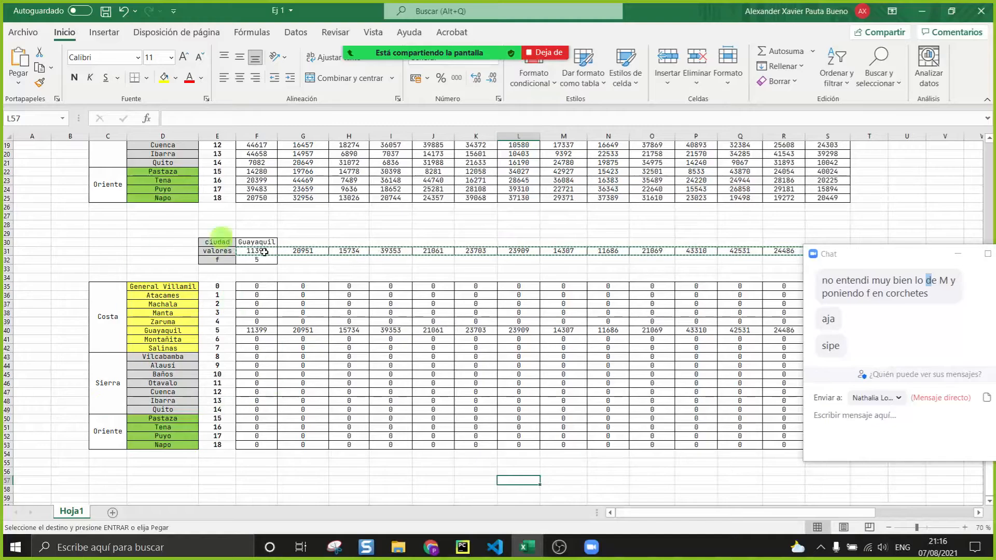
click(216, 270)
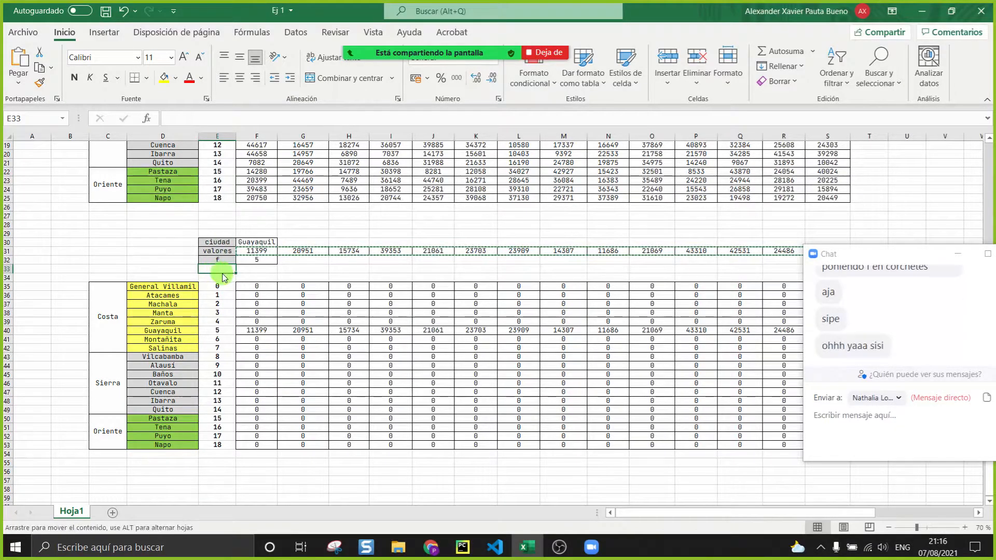
click(348, 232)
key(Escape)
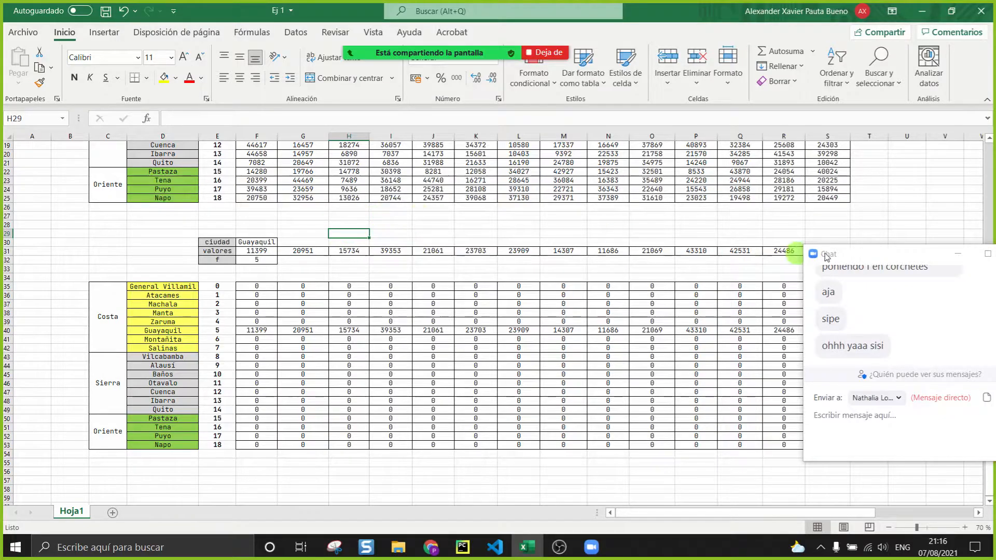
Step: Move the chat window off the matrix and close it
drag(827, 258, 872, 246)
scroll(583, 268, up, 3)
scroll(575, 323, right, 3)
click(717, 513)
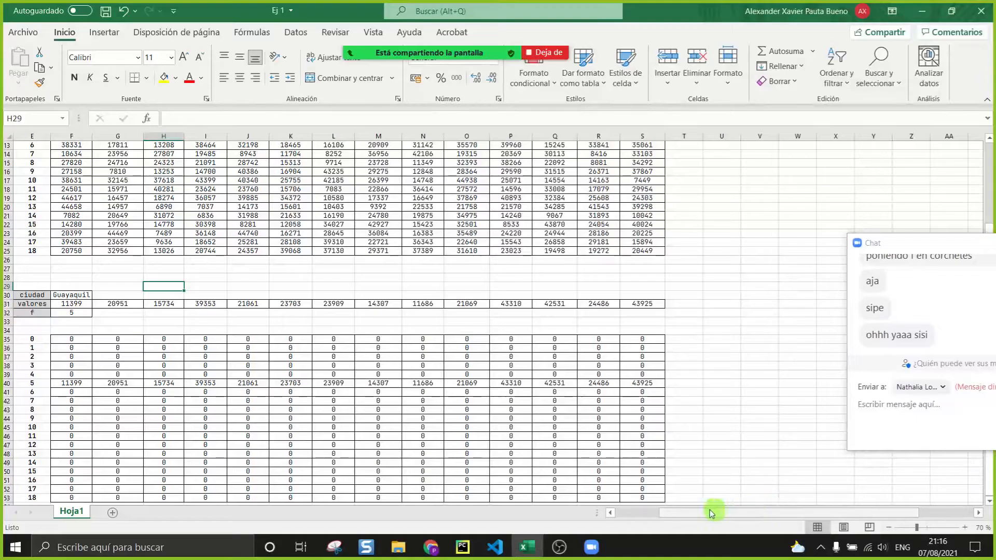
drag(681, 513, 638, 514)
scroll(702, 294, down, 2)
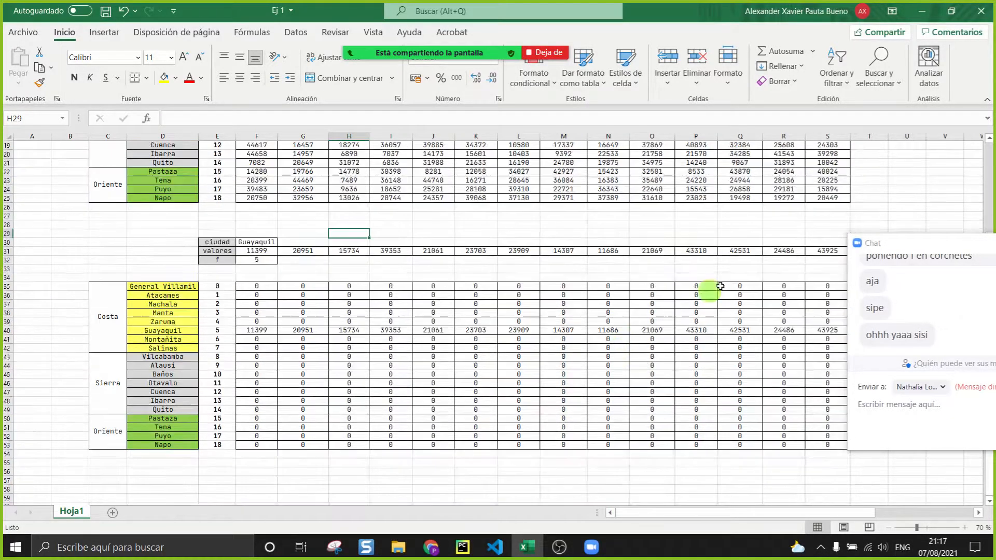
drag(881, 251, 907, 184)
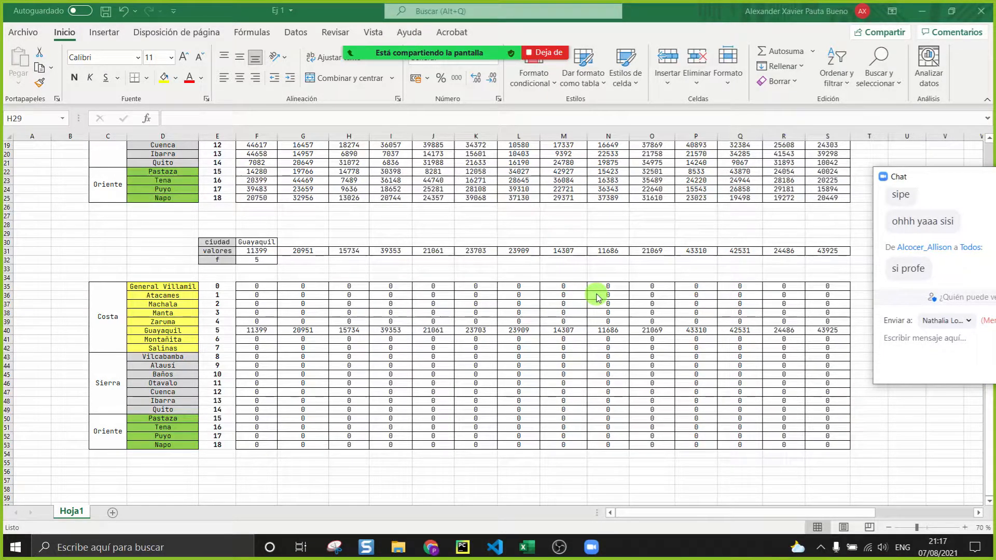
drag(952, 177, 755, 201)
click(833, 203)
Step: Examine the upper, fully filled tourism matrix with its city rows and value columns
scroll(532, 349, up, 5)
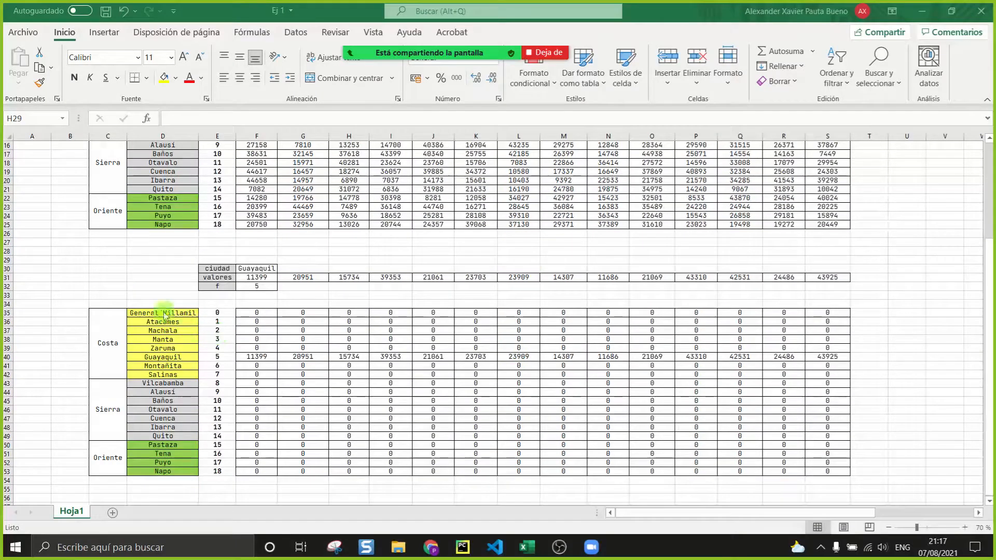
click(116, 271)
click(421, 349)
click(117, 261)
drag(115, 261, 690, 392)
click(695, 393)
scroll(485, 340, up, 5)
scroll(405, 272, up, 1)
scroll(405, 272, up, 1)
scroll(406, 272, down, 1)
Step: Switch to PyCharm and assign the result of the crearMatriz call on the last line to the variable M
click(467, 551)
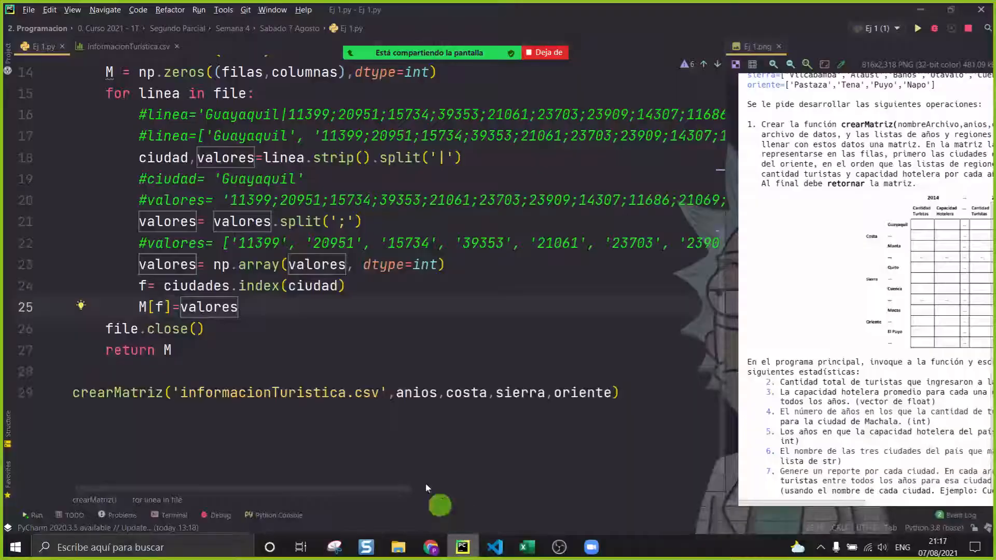
scroll(251, 338, up, 1)
click(69, 389)
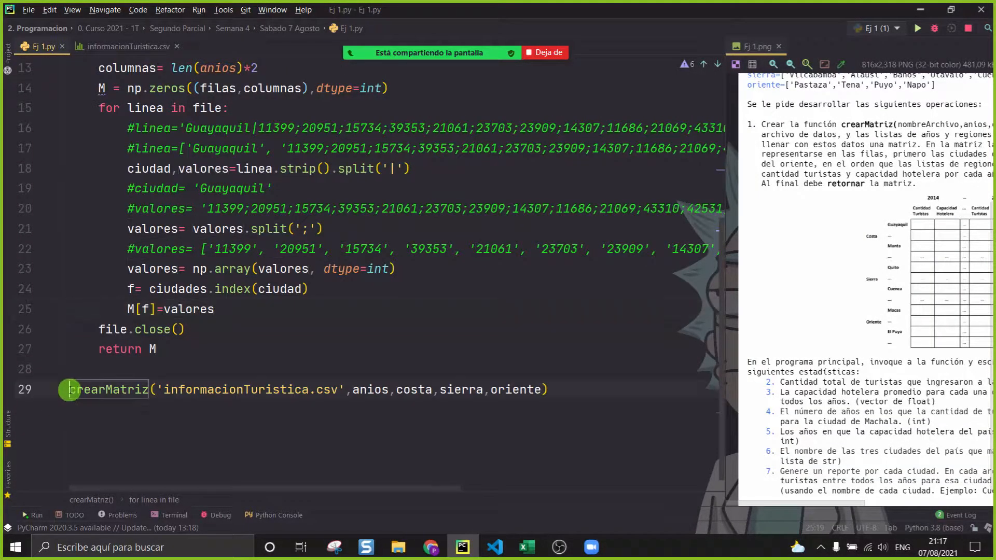
text(M=)
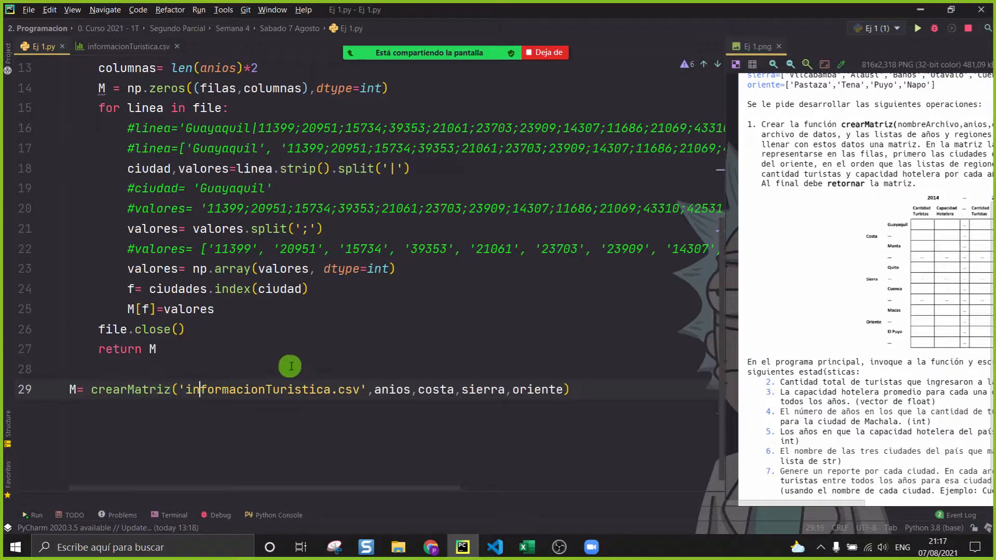
click(290, 367)
scroll(291, 367, down, 2)
scroll(283, 419, down, 2)
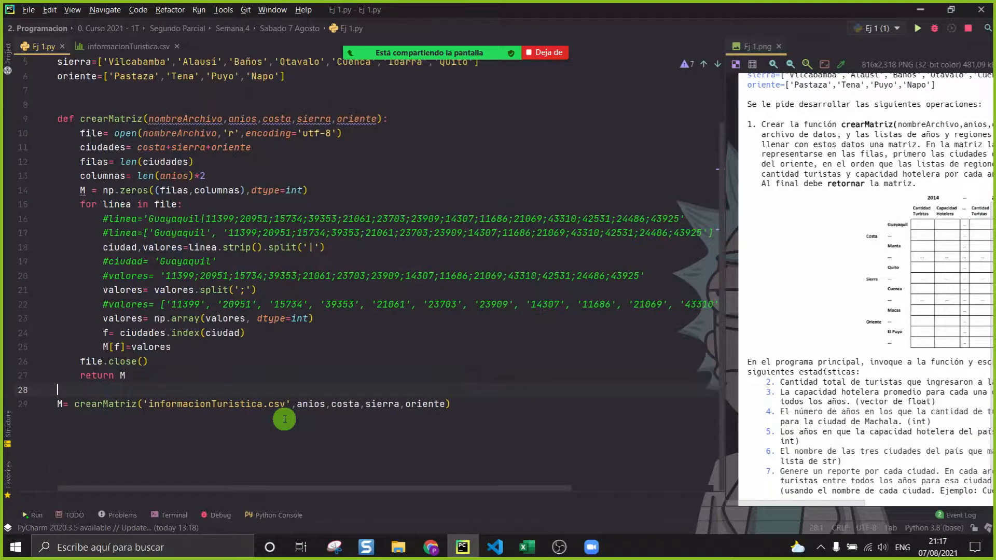
Step: Delete the two example #linea comments at the start of the for loop in crearMatriz
triple_click(170, 235)
key(BackSpace)
click(162, 227)
key(BackSpace)
key(BackSpace)
key(BackSpace)
key(BackSpace)
key(BackSpace)
key(BackSpace)
key(BackSpace)
key(BackSpace)
key(BackSpace)
key(BackSpace)
drag(679, 233, 13, 238)
key(BackSpace)
key(BackSpace)
Step: Delete the #ciudad comment and the semicolon-separated #valores comment below the ciudad,valores assignment
click(646, 275)
drag(645, 276, 18, 256)
key(BackSpace)
key(BackSpace)
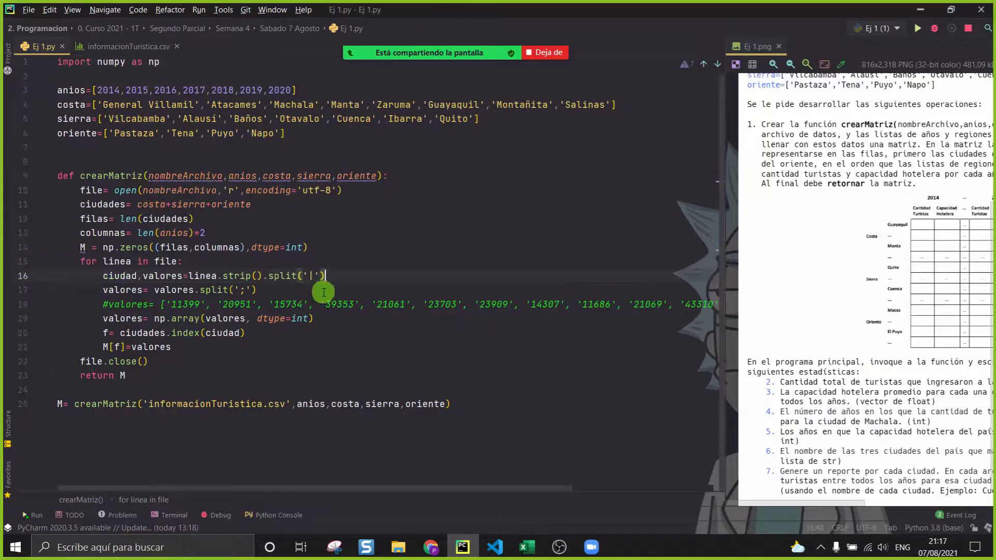
Step: Delete the remaining #valores list comment below the valores.split(';') line in crearMatriz
triple_click(370, 302)
key(BackSpace)
click(348, 379)
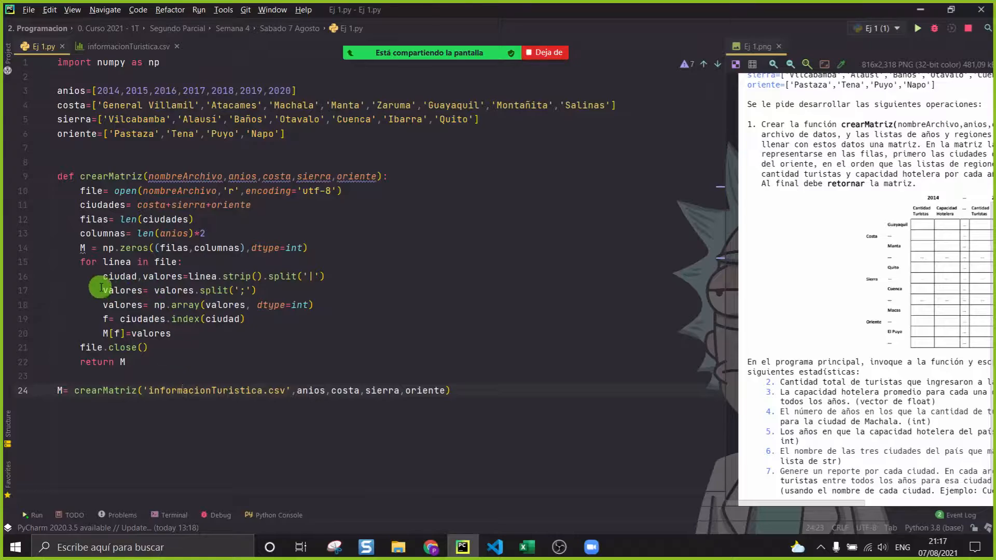
click(326, 298)
click(349, 329)
click(143, 424)
click(226, 434)
Step: Add three blank lines after the crearMatriz call and widen the exercise statement pane until its text is fully readable
click(519, 396)
key(Return)
key(Return)
key(Return)
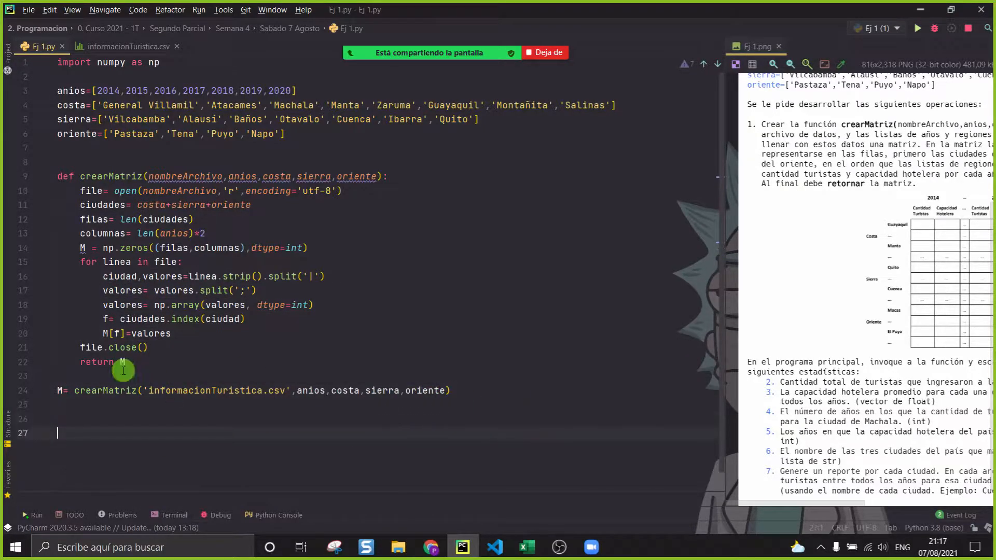
scroll(134, 362, down, 1)
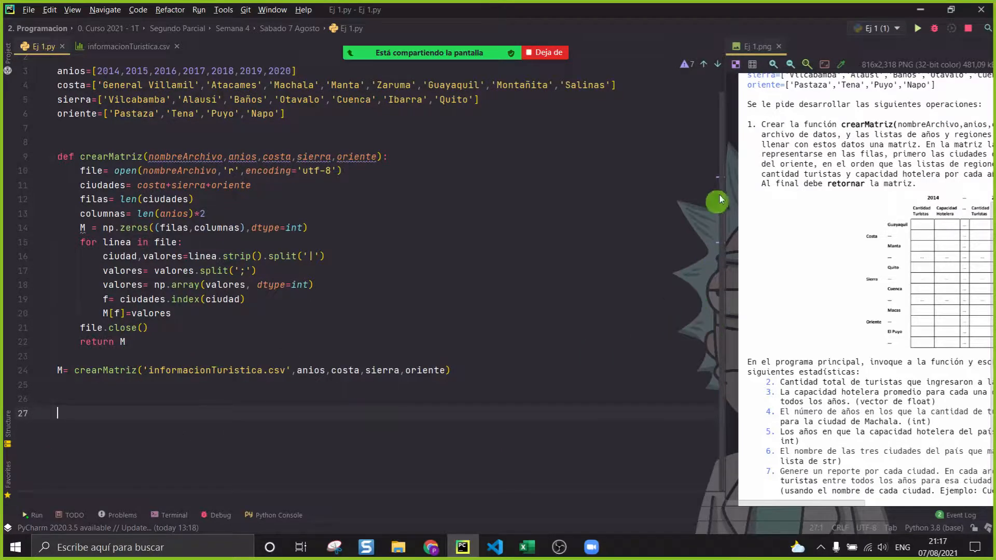
drag(728, 155, 491, 190)
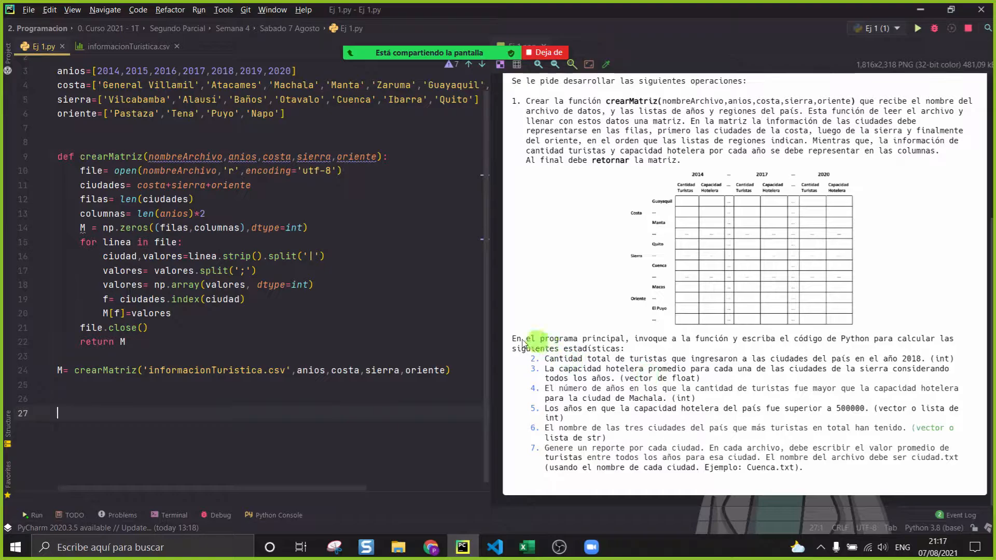
Step: Switch to Excel and examine the filled tourism matrix with its year and city headers at a larger zoom
click(526, 547)
drag(103, 156, 791, 349)
click(801, 361)
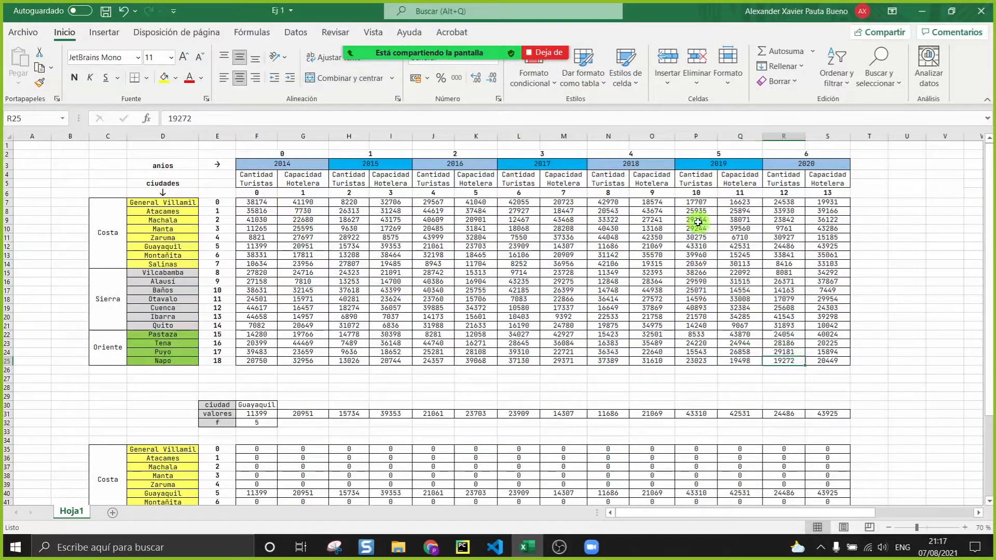
ctrl+scroll(698, 222, up, 1)
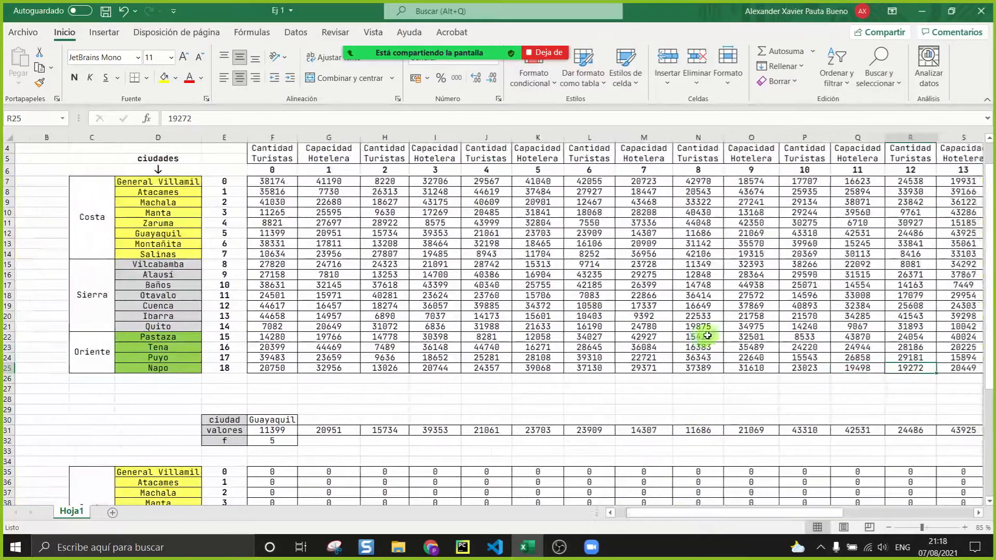
scroll(707, 336, up, 1)
drag(703, 512, 707, 511)
Step: Switch to PyCharm and add the comment #2) below the crearMatriz call, followed by a new line
click(462, 546)
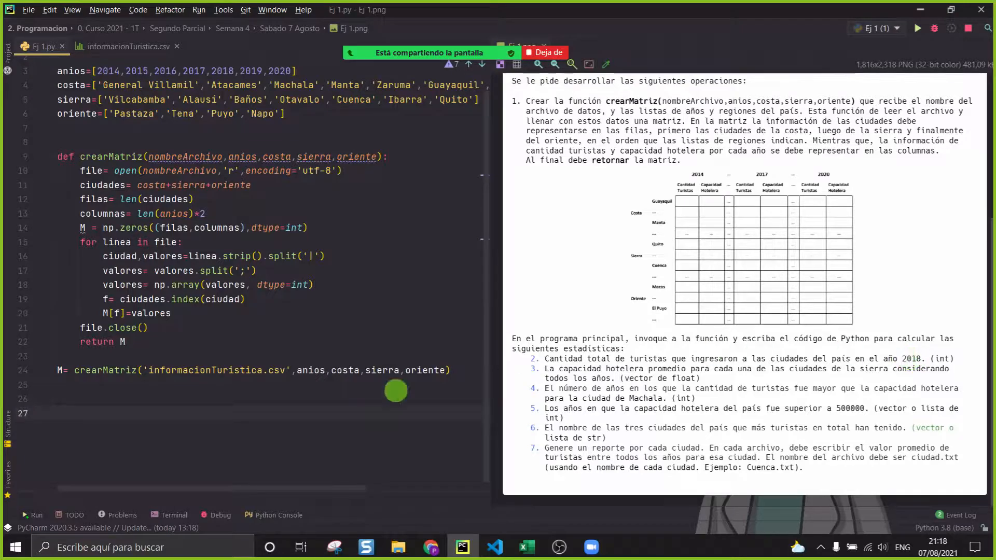
click(213, 420)
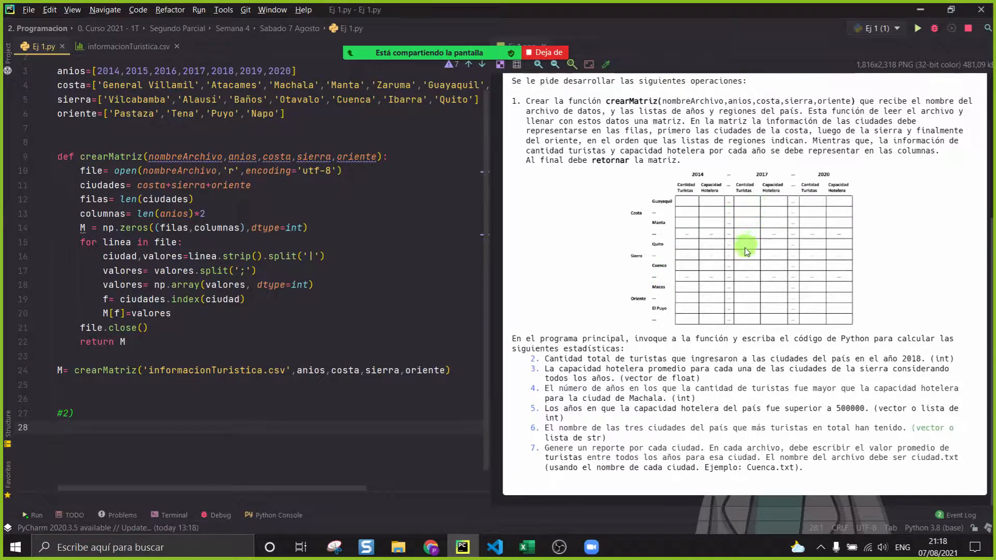
Step: Switch to Excel to review the matrix by year, and open the meeting chat below it
click(526, 547)
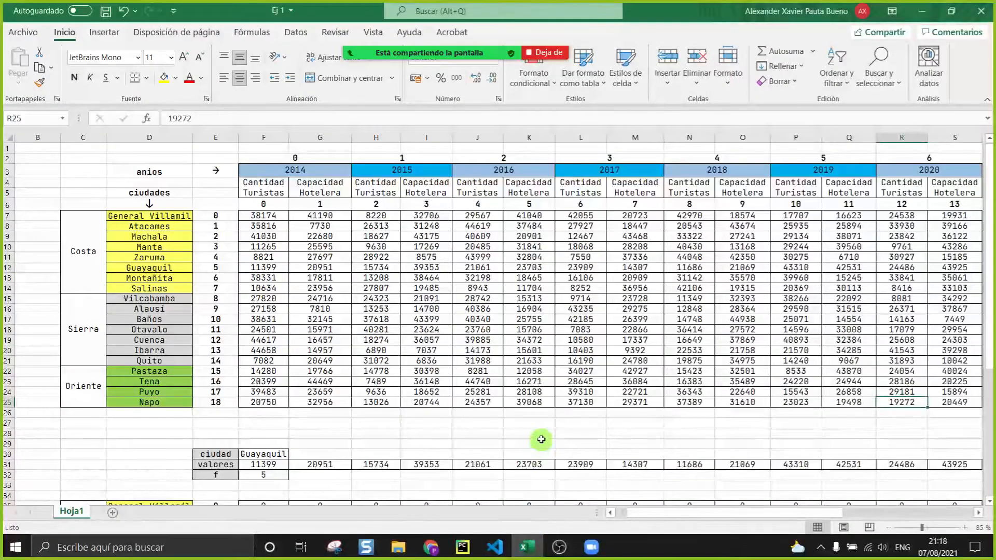
drag(664, 515, 684, 518)
click(462, 547)
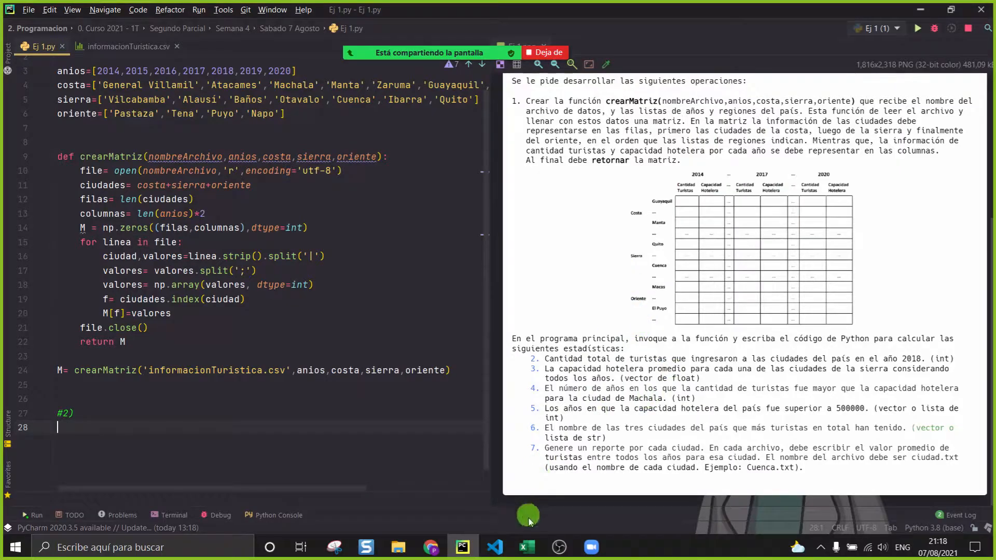
click(527, 547)
click(557, 422)
click(505, 435)
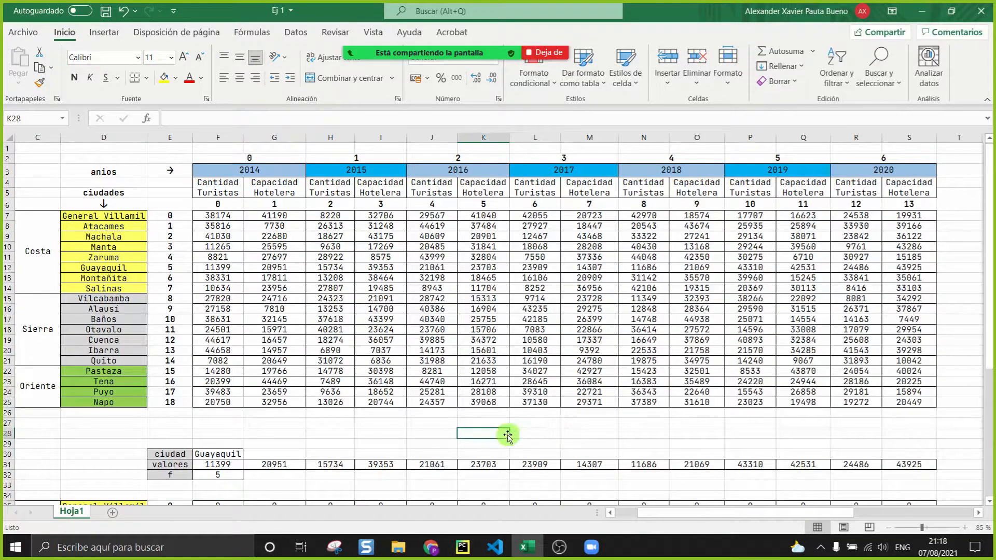
drag(730, 519, 724, 519)
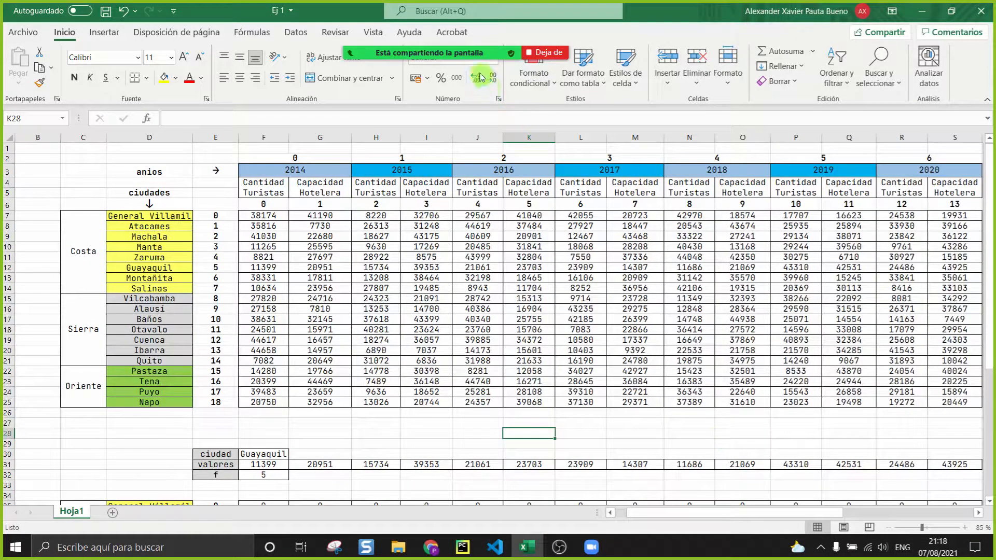
click(340, 27)
drag(720, 200, 665, 440)
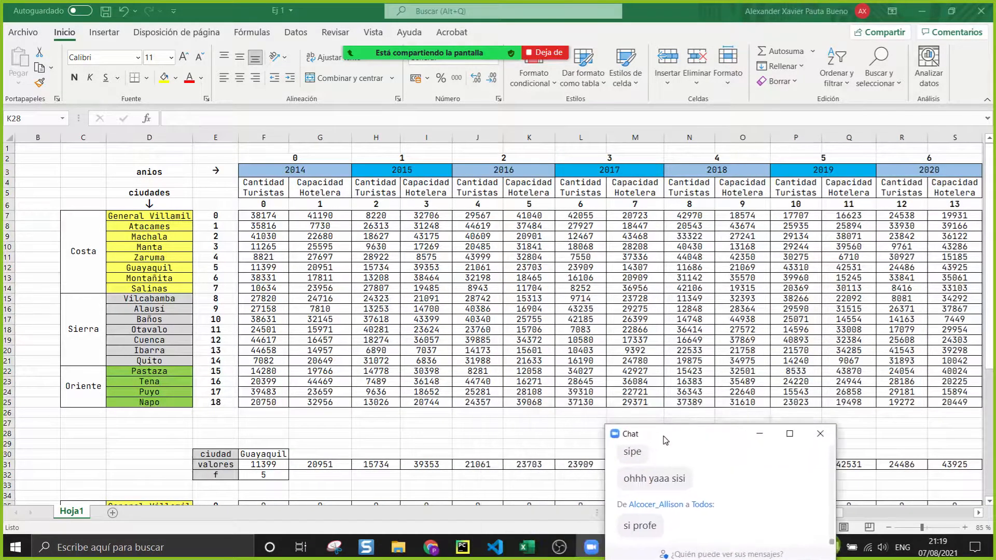
Step: Fill the 2018 Cantidad Turistas values in N7:N25 with yellow
click(687, 215)
drag(687, 215, 690, 402)
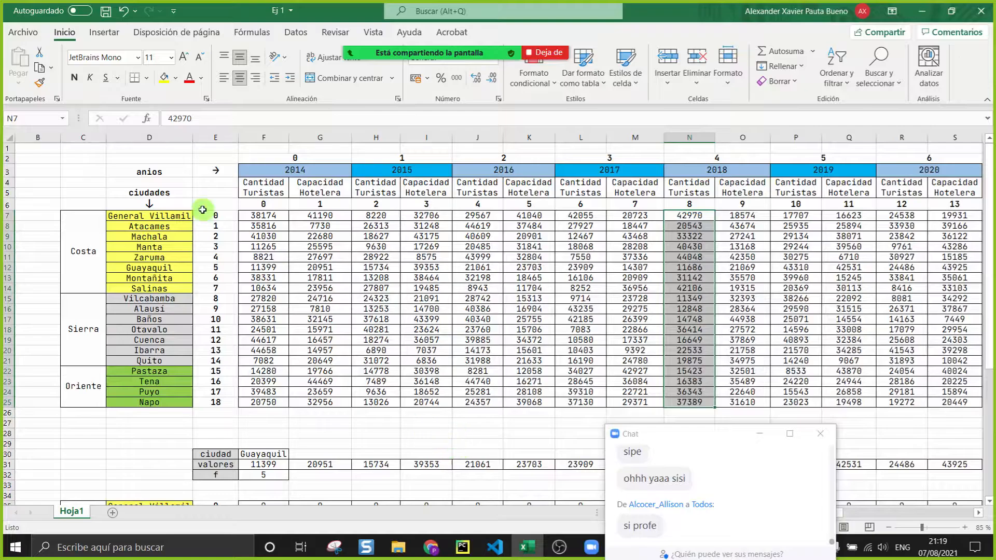
click(176, 79)
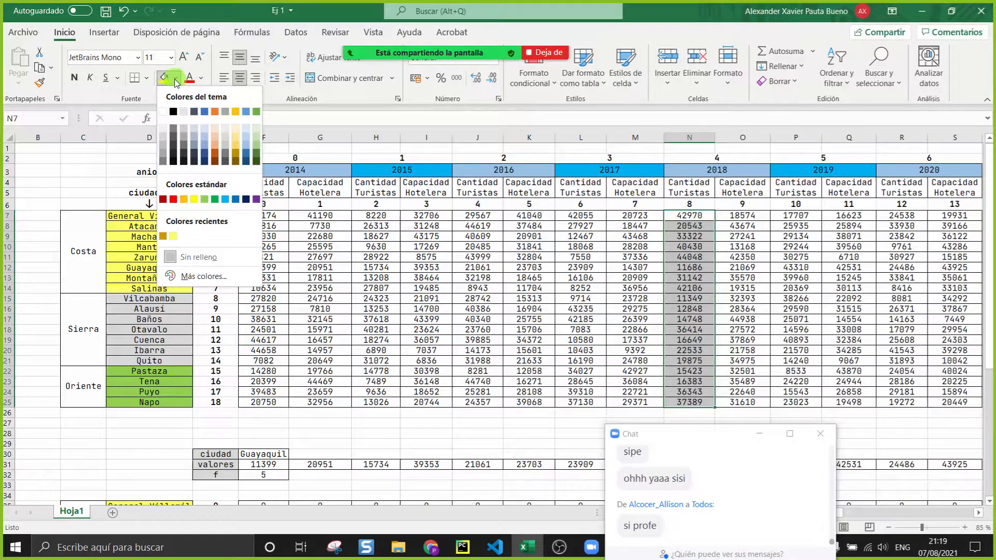
click(195, 200)
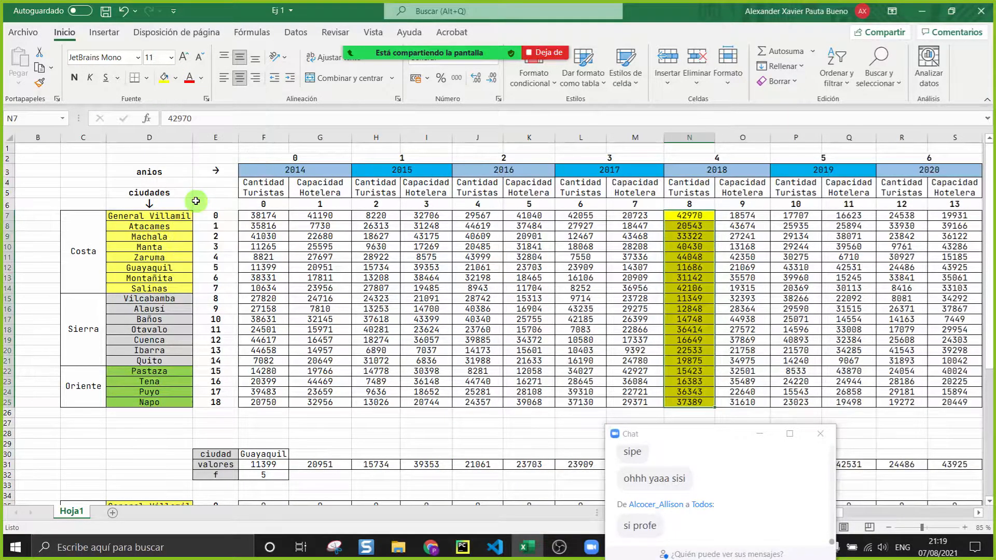
click(466, 444)
Step: Examine the yellow 2018 Cantidad Turistas column against its year header and the list of cities
click(685, 187)
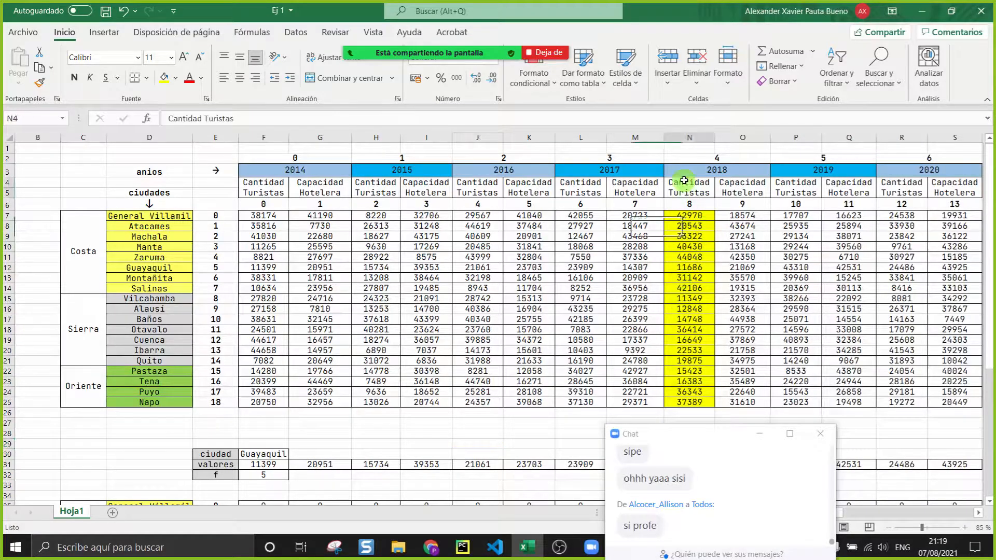
drag(689, 215, 689, 402)
drag(158, 215, 166, 403)
drag(686, 217, 689, 402)
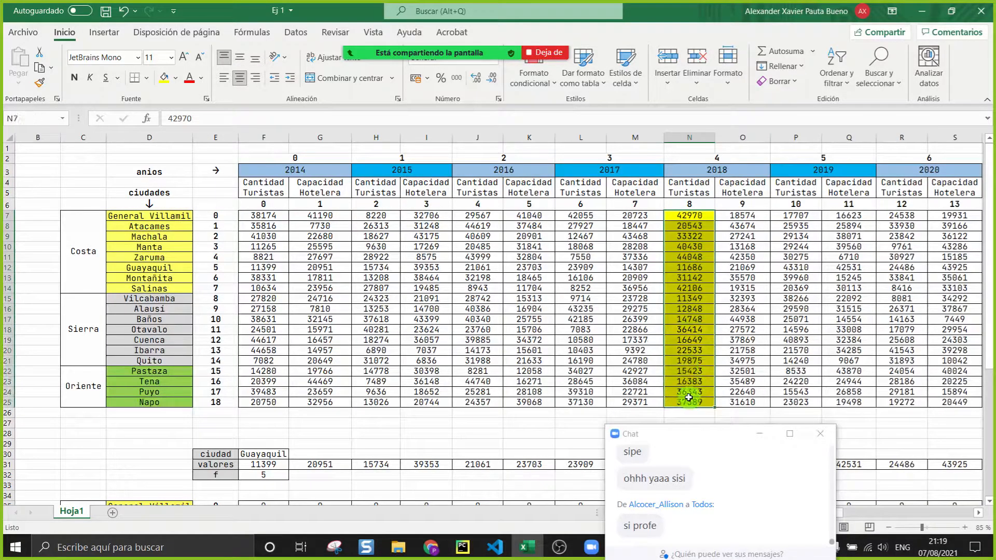
click(684, 267)
drag(692, 216, 692, 404)
click(692, 174)
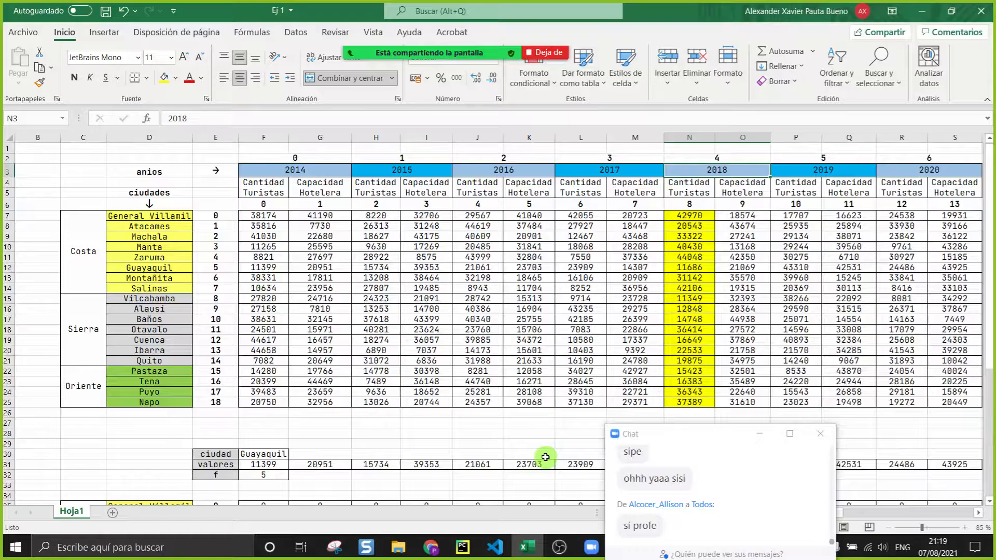
drag(679, 217, 693, 404)
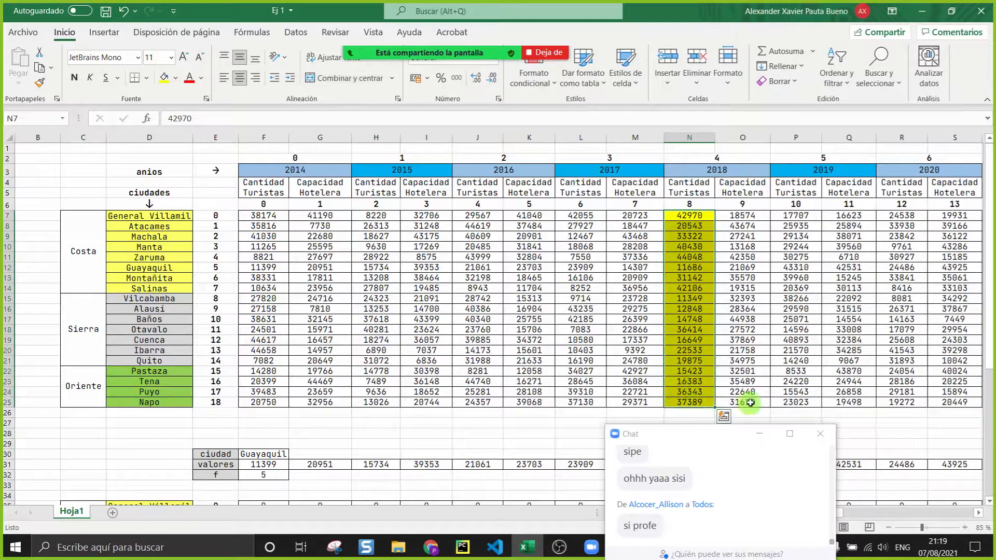
Step: Sum the 2018 tourist values N7:N25 in cell N27 with the SUMA function
click(715, 437)
click(682, 427)
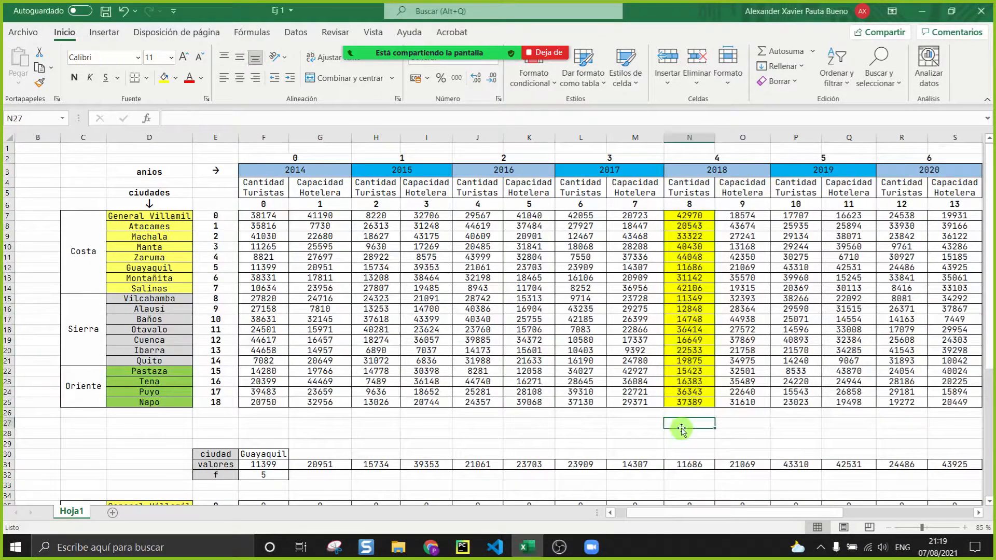
text(=sum)
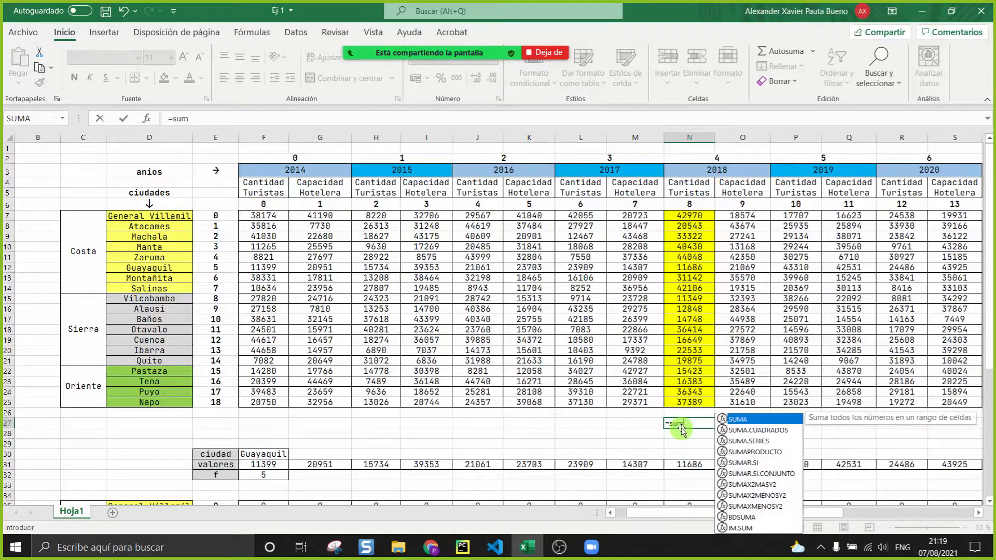
key(Tab)
drag(692, 214, 694, 402)
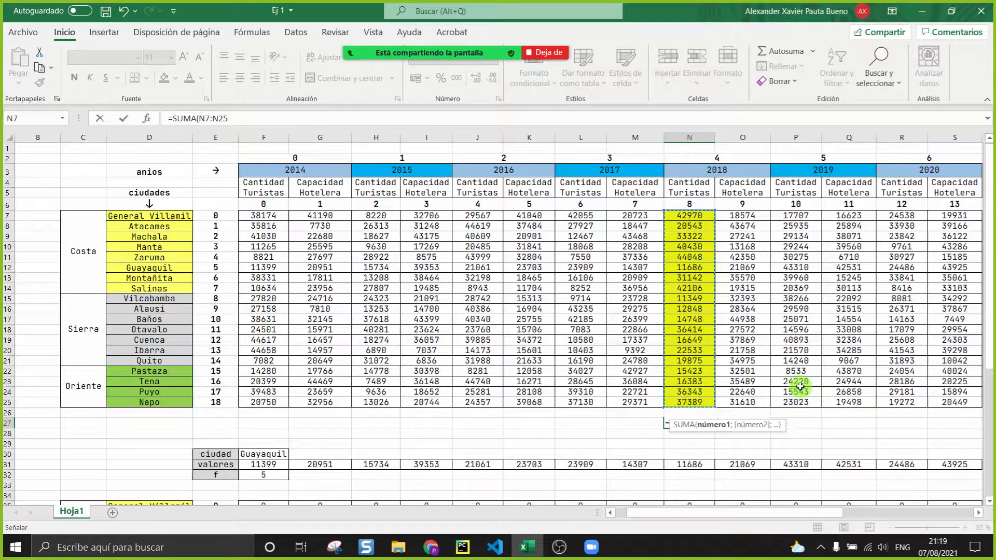
key(Return)
click(702, 424)
click(749, 423)
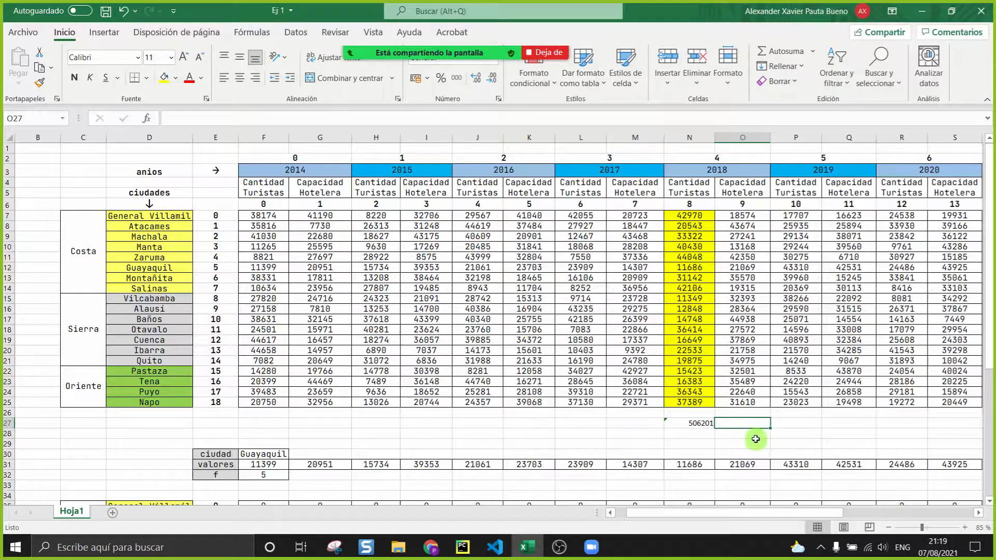
click(691, 425)
click(736, 424)
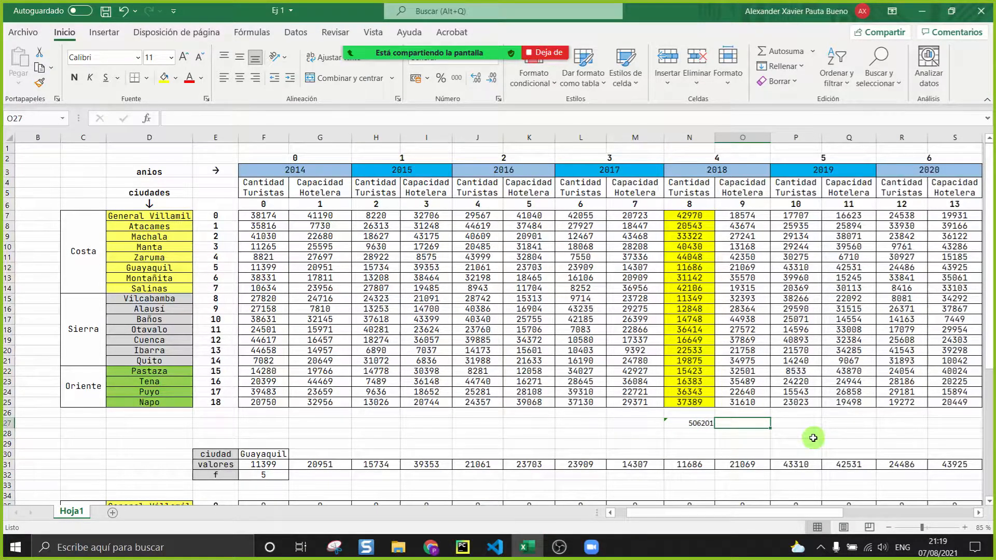
Step: Select the 2018 tourist values N7:N25, and open the meeting chat beside them to read the replies
drag(690, 215, 693, 404)
mouse_move(451, 53)
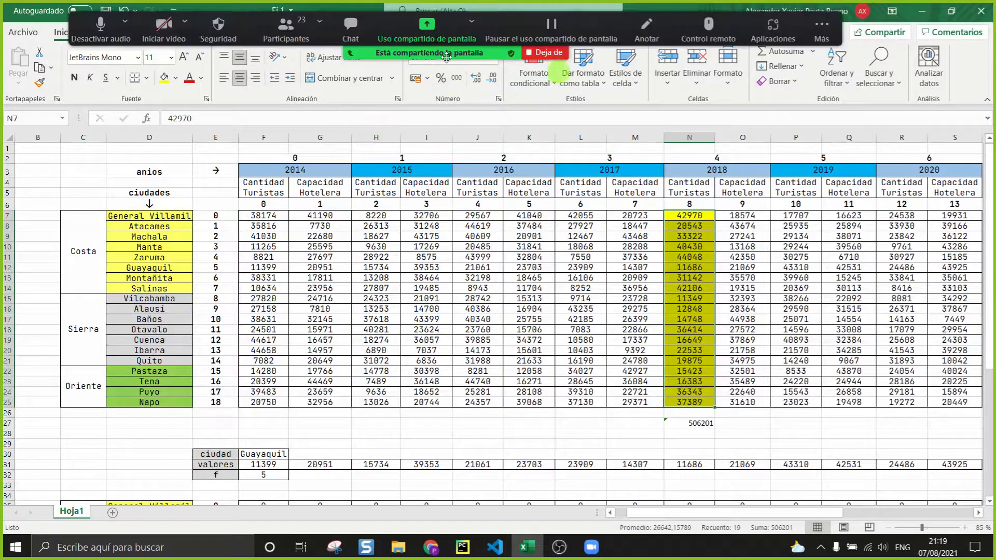
click(350, 28)
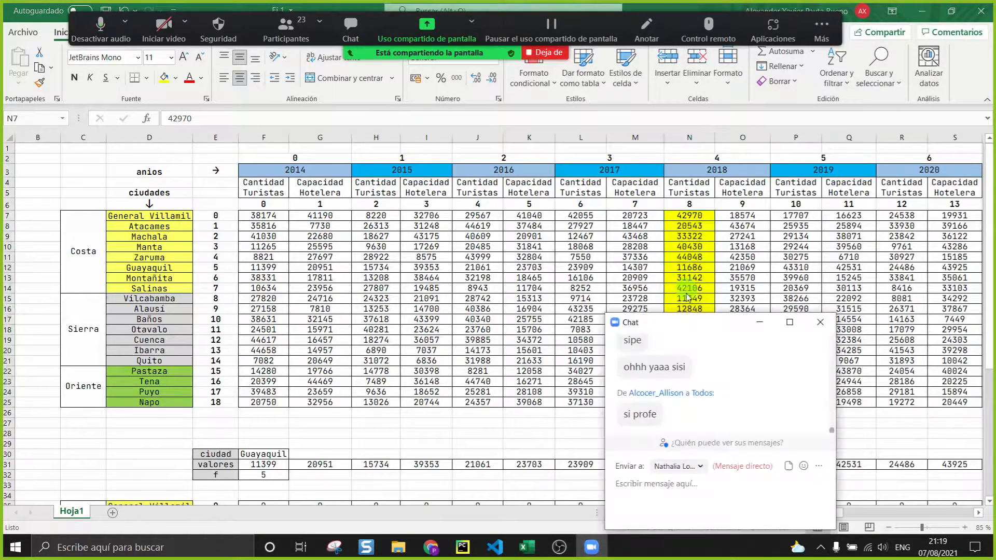
drag(669, 333, 877, 273)
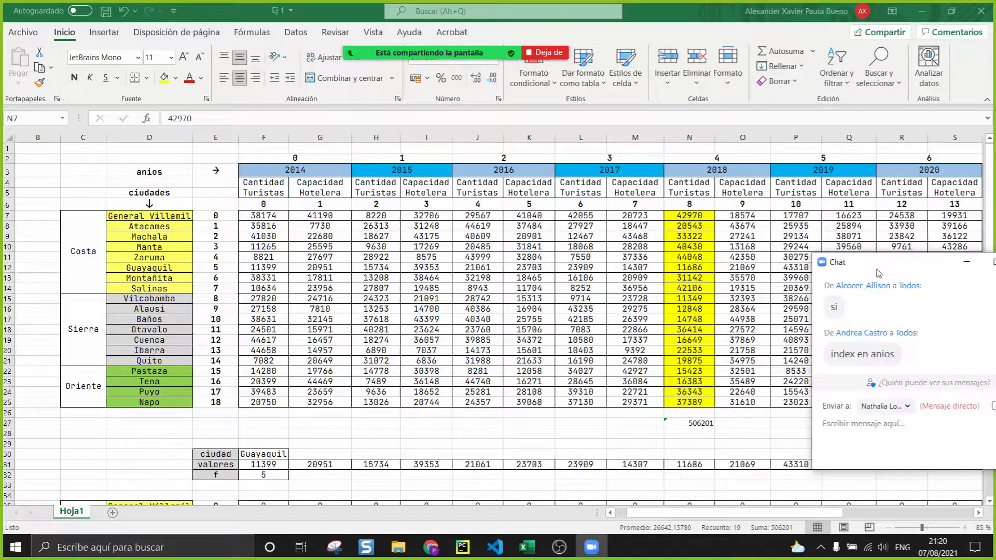
Step: Switch to PyCharm and write c= anios.index(2018) under the #2) comment, followed by a new line
click(462, 548)
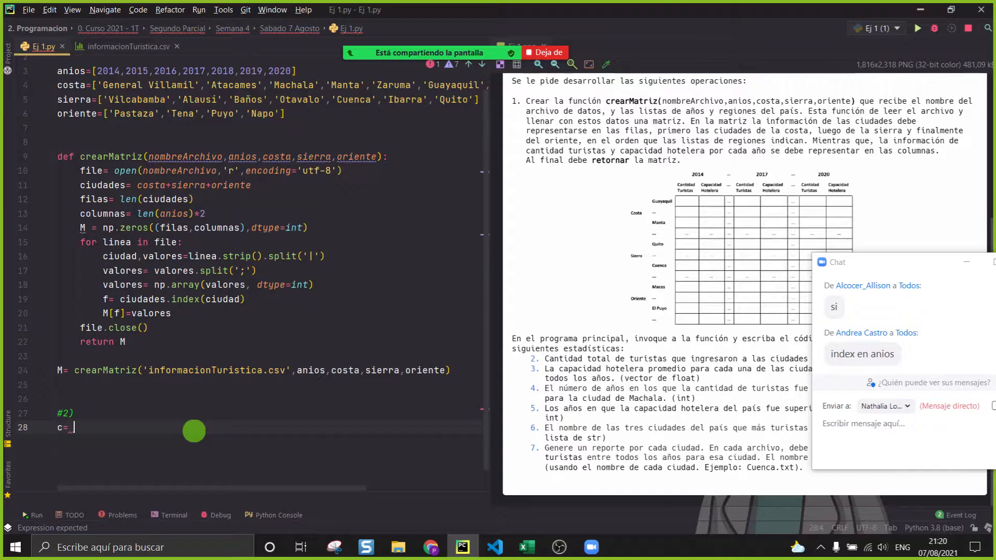
key(BackSpace)
text(ps)
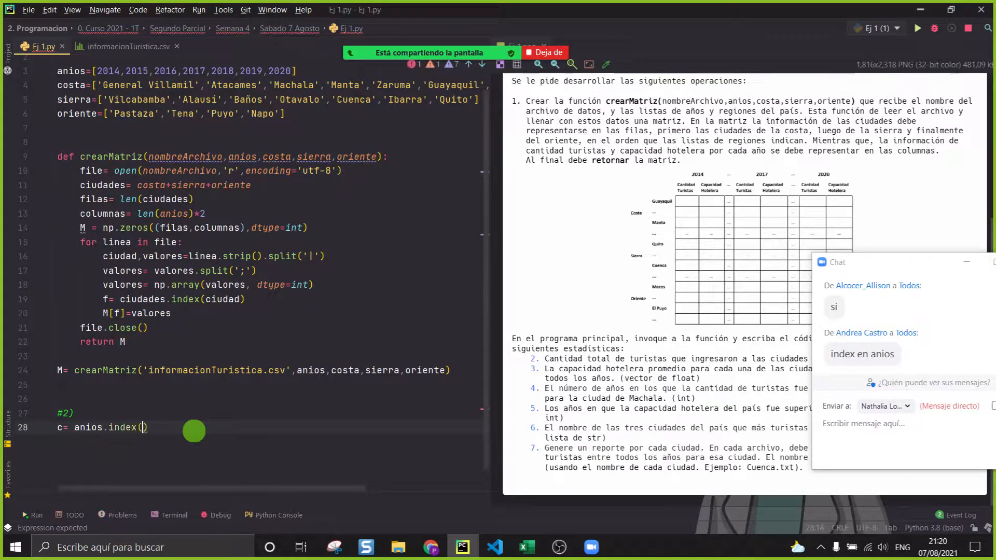
text())
key(Return)
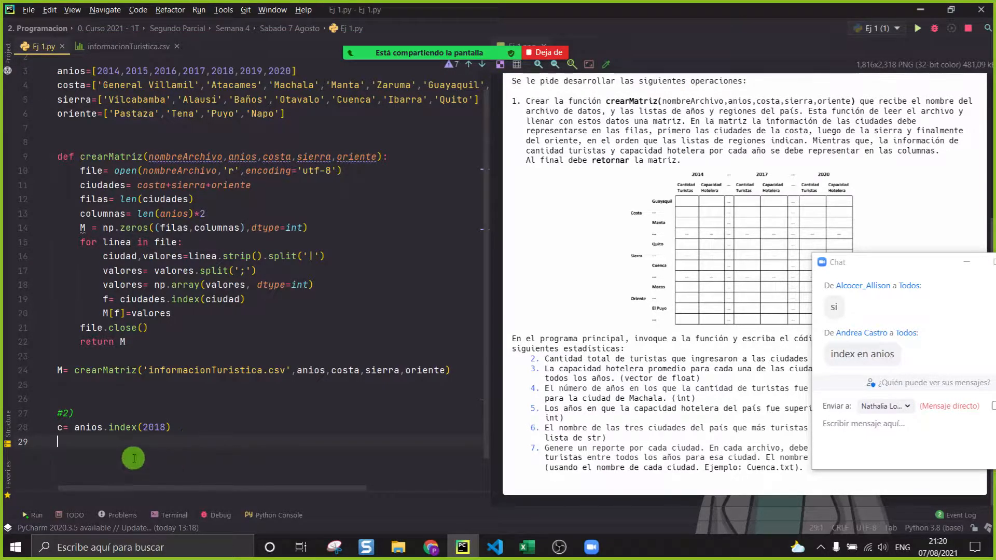
click(61, 427)
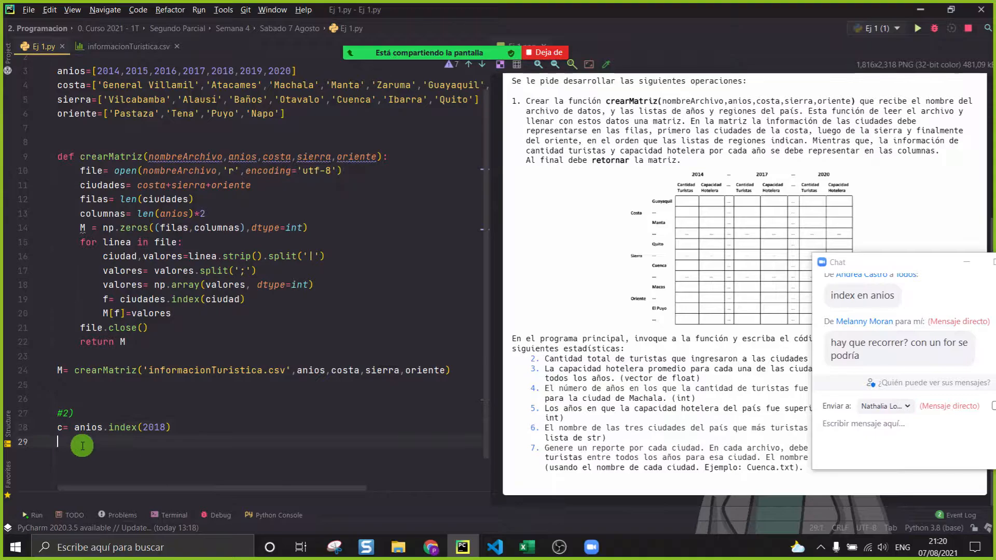
Step: Highlight the chat question about iterating with a for loop, and switch to Excel to check the 2018 tourist column
click(868, 351)
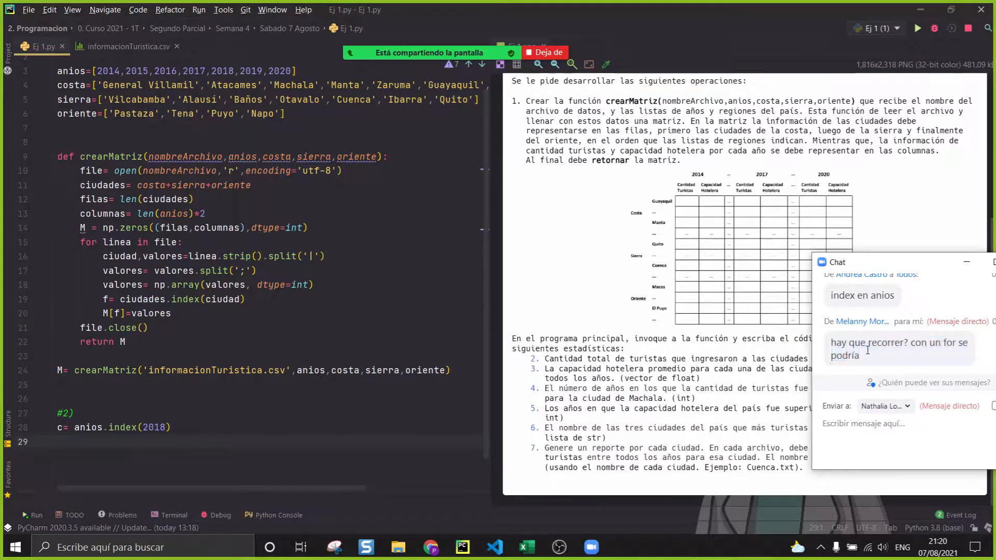
drag(854, 357, 828, 347)
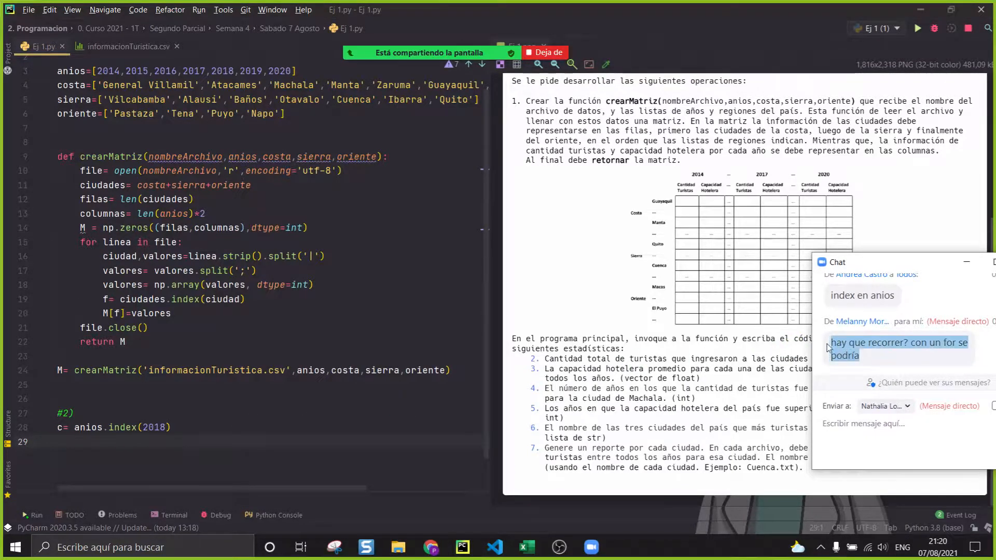
click(520, 548)
click(675, 370)
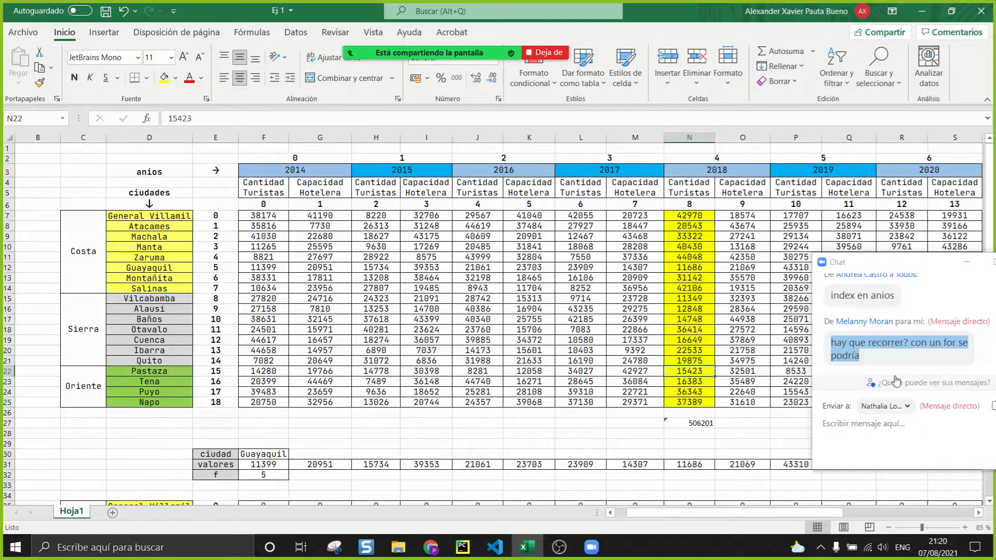
Step: Highlight the chat question about iterating with a for loop, and minimize the chat after reading the follow-up message
click(888, 368)
drag(886, 361, 821, 344)
click(894, 362)
drag(887, 359, 829, 340)
click(900, 365)
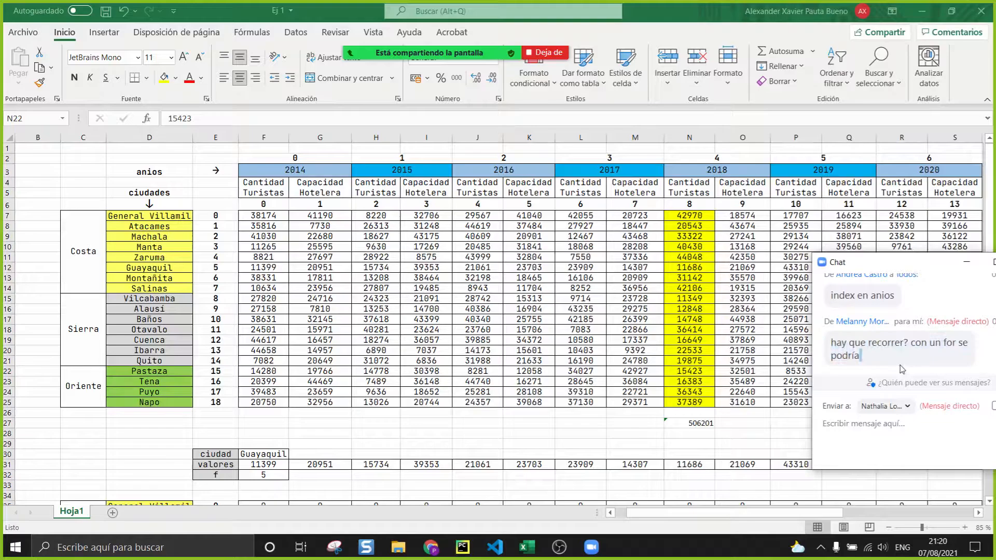
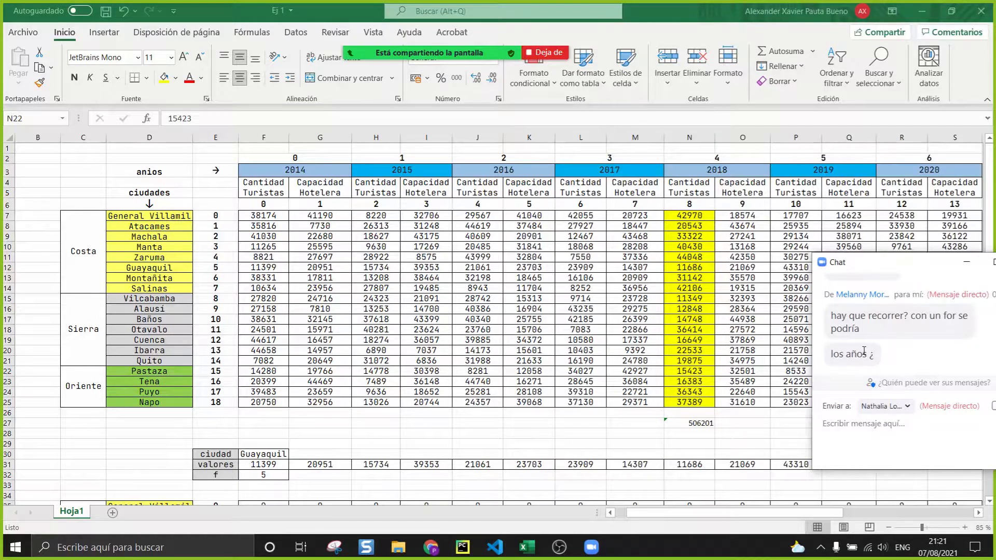
click(966, 261)
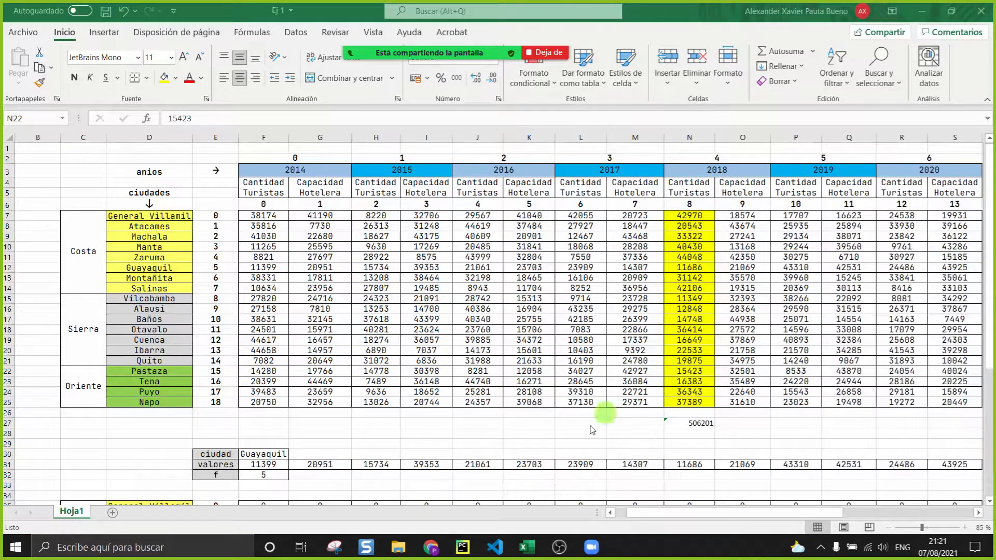
Step: Switch to PyCharm, review the c= anios.index(2018) line, and add blank lines below it
click(462, 548)
click(166, 429)
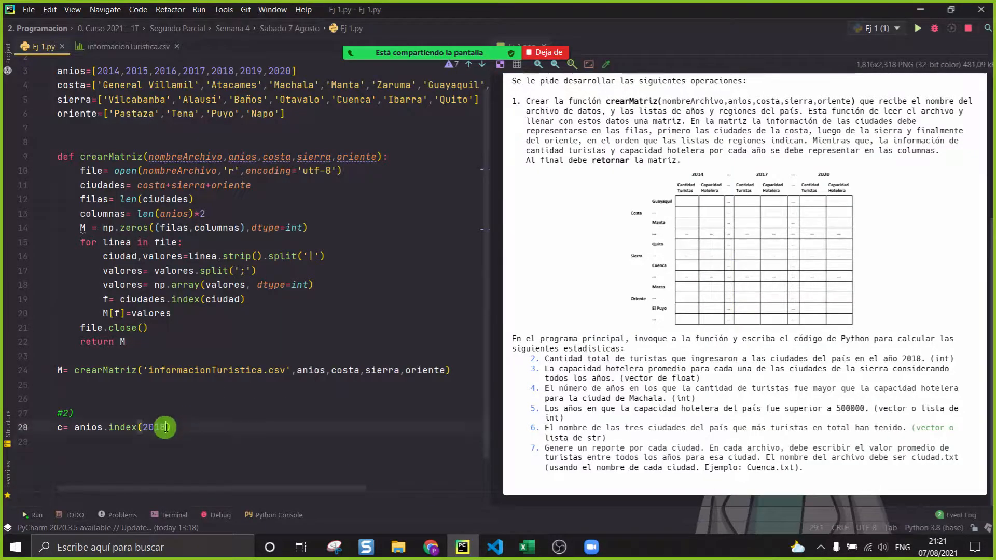
click(165, 425)
click(91, 427)
click(202, 423)
key(Return)
key(Return)
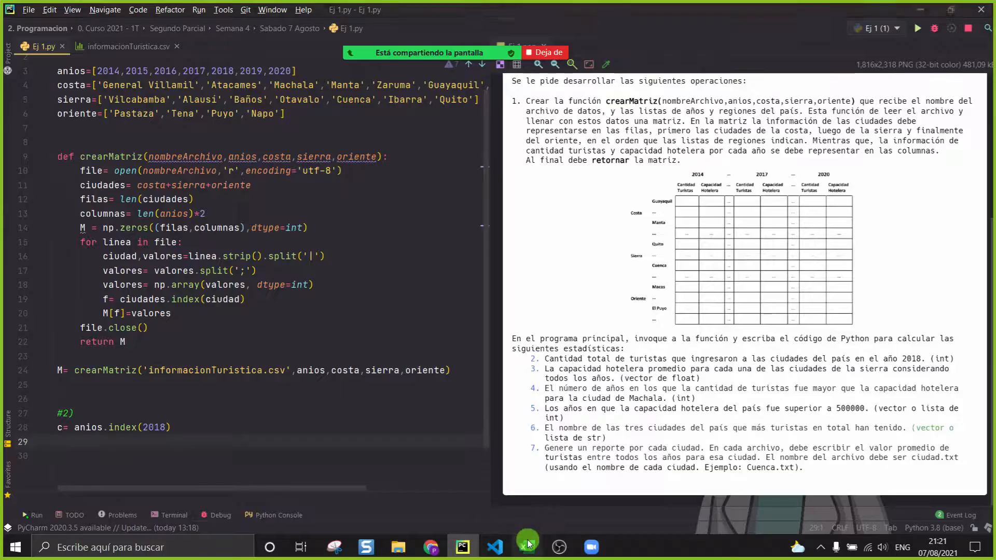
Step: Switch to Excel, select the 2018 tourist values N7:N25 and their column index in N6, and reopen the meeting chat
click(527, 546)
drag(693, 203, 691, 401)
click(694, 360)
drag(675, 215, 683, 404)
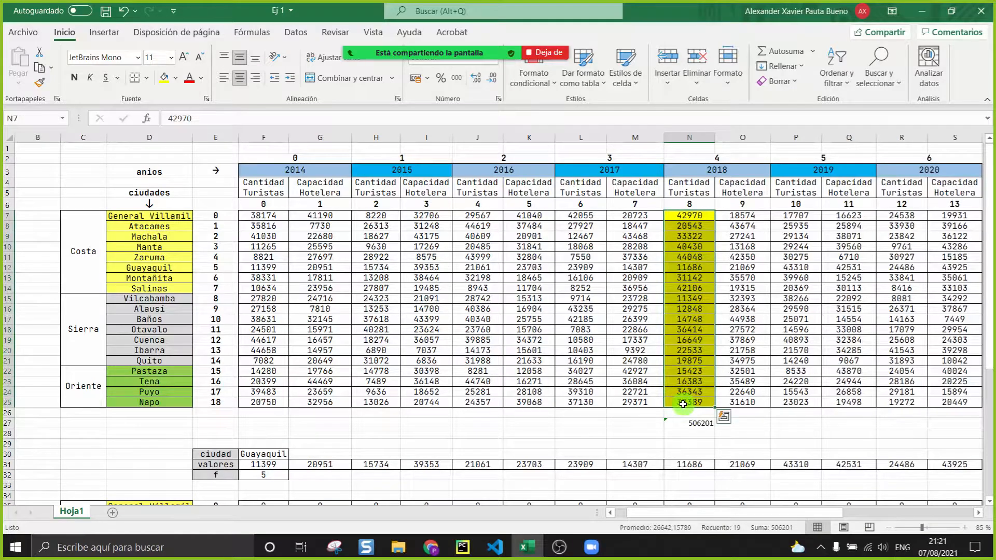
click(689, 204)
click(364, 40)
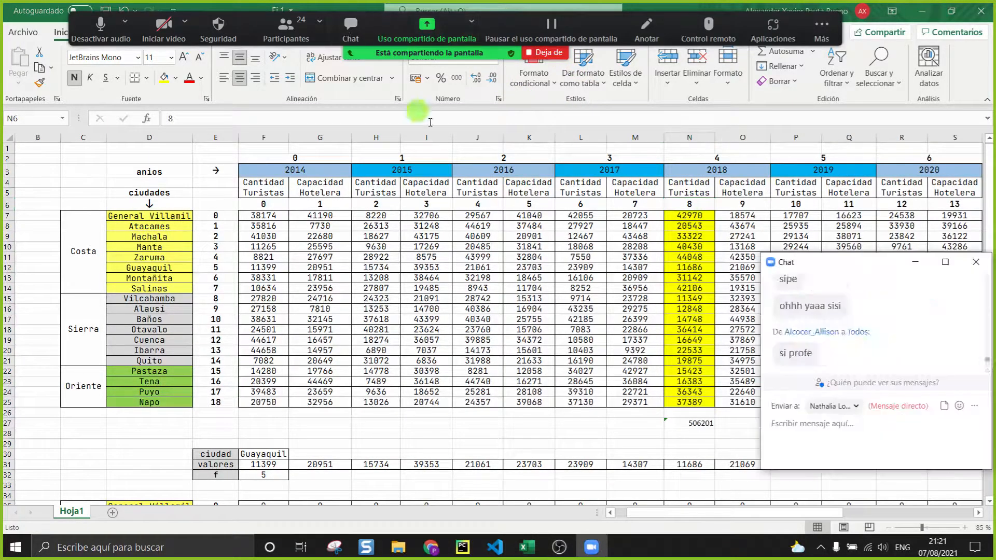
drag(839, 269, 860, 238)
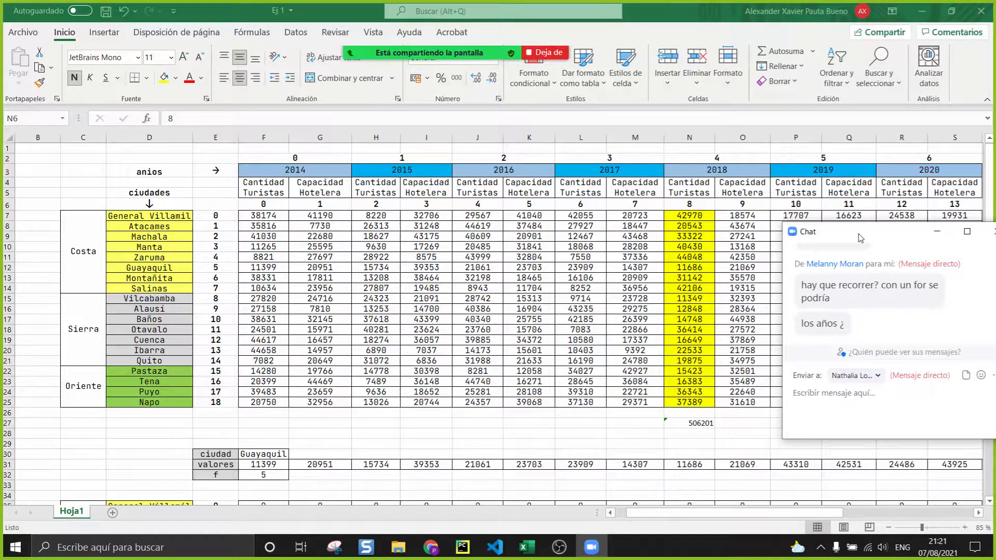
Step: Switch to PyCharm and write the column slice M[:,c] below the c= anios.index(2018) line
click(463, 547)
click(241, 449)
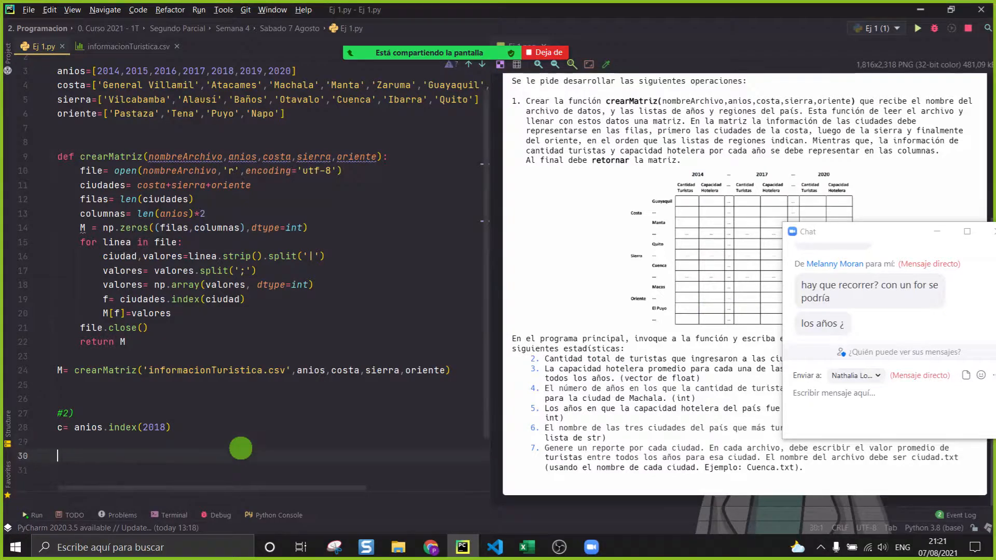
text(M)
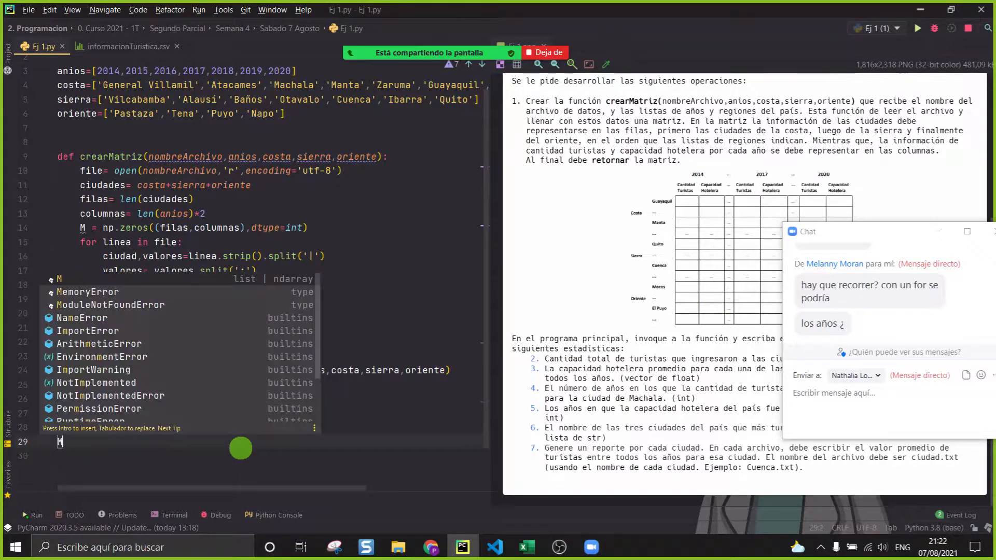
text([:,c)
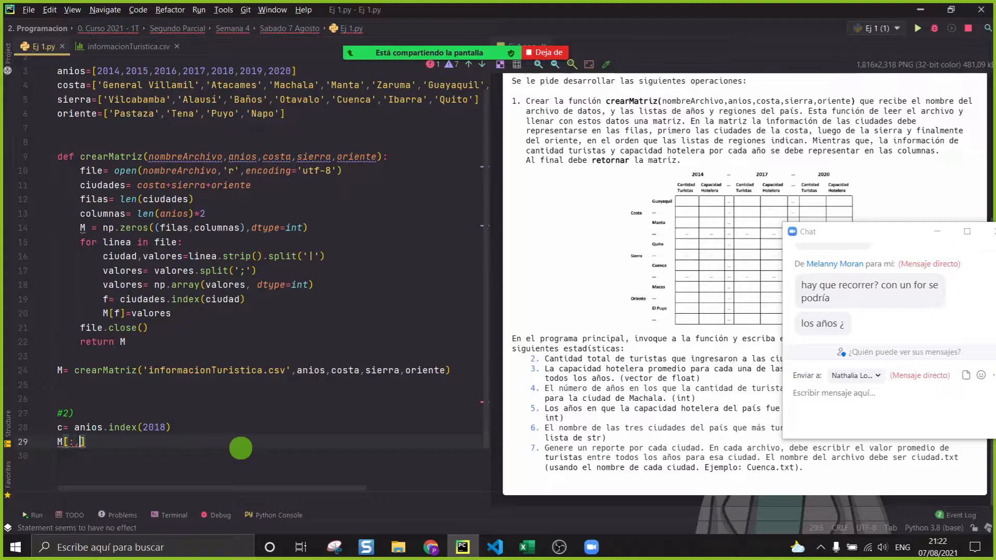
key(Home)
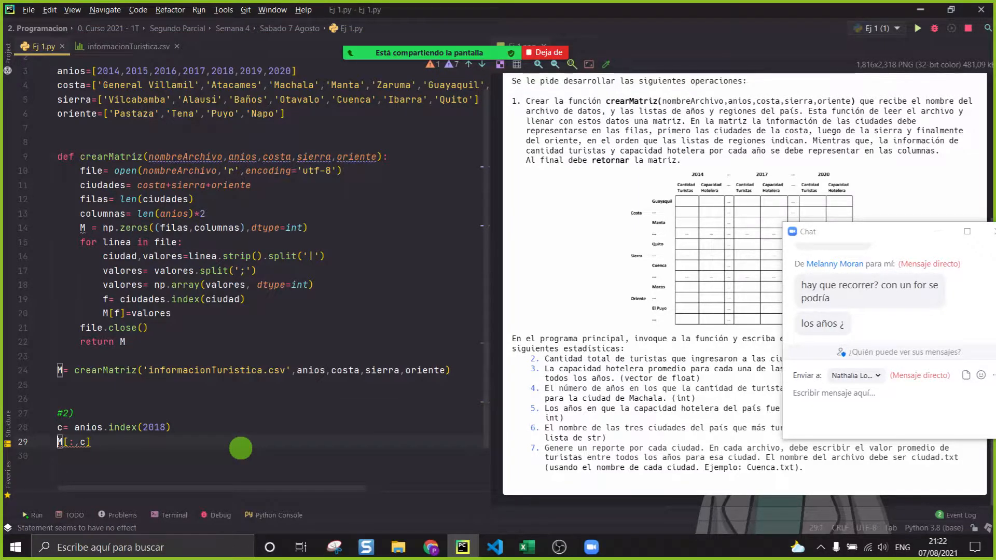
Step: Assign the slice to a variable so the line reads turistas_2018= M[:,c], and add new lines after it
text(=)
key(Left)
text(tut)
key(BackSpace)
text(ristas)
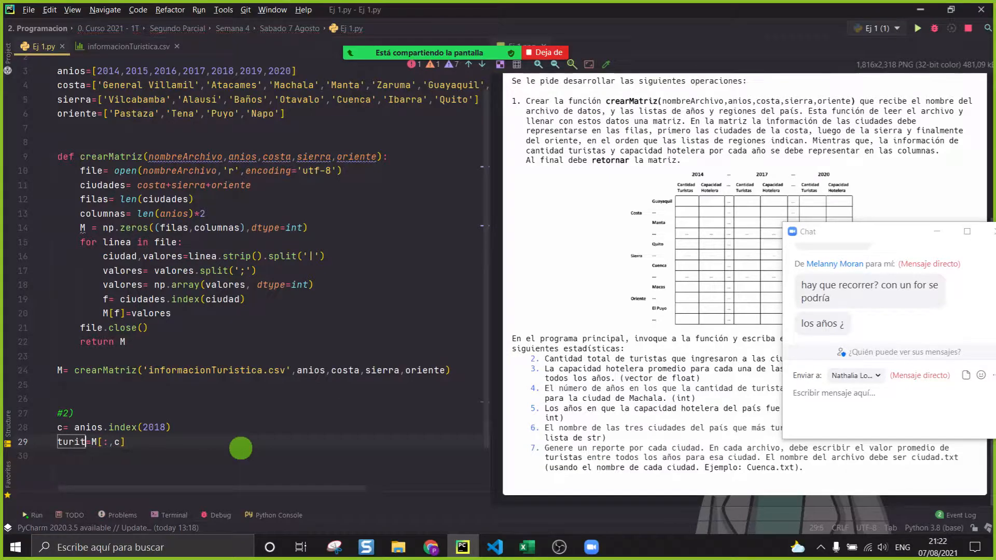
text(_+2018)
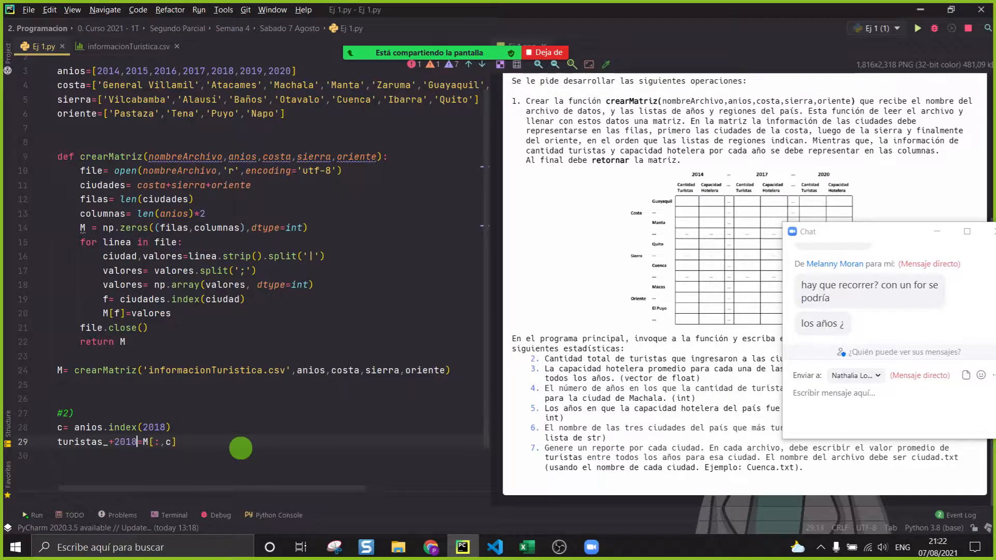
key(BackSpace)
key(BackSpace)
key(BackSpace)
key(BackSpace)
text(2018)
key(Right)
key(Right)
key(End)
key(Return)
key(Return)
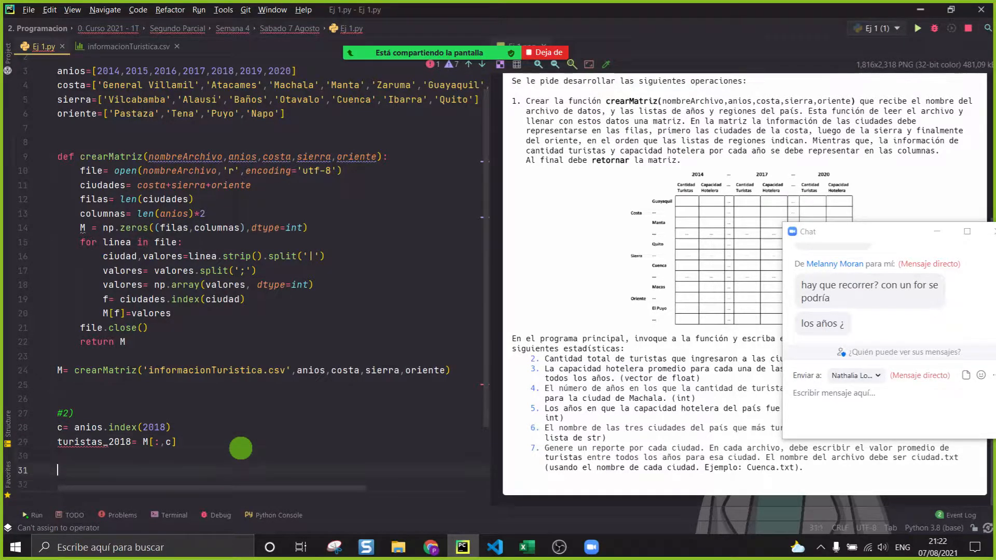
Step: Begin the line total= np.su below turistas_2018, and switch to Excel to select the 2018 tourist values N7:N25
key(BackSpace)
text(total= np.su)
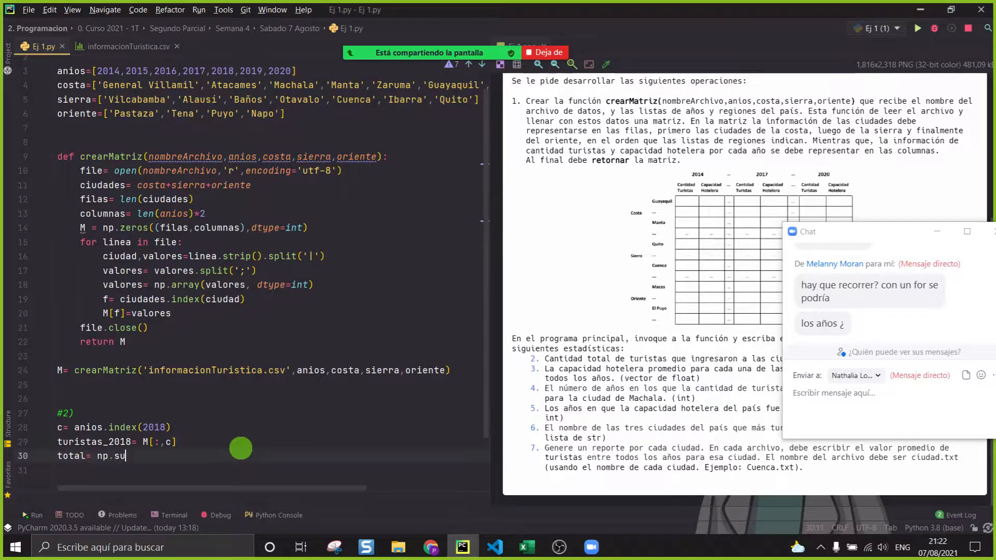
click(520, 548)
drag(689, 215, 700, 405)
Step: Switch to PyCharm, complete the line as total= np.sum(turistas_2018), and start a new line below it
click(462, 547)
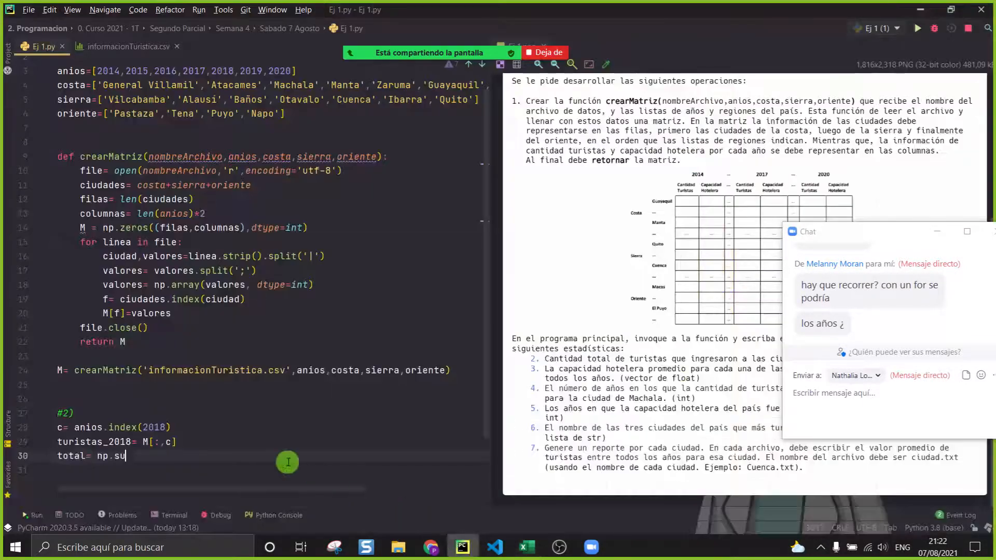
key(BackSpace)
text(m(tu)
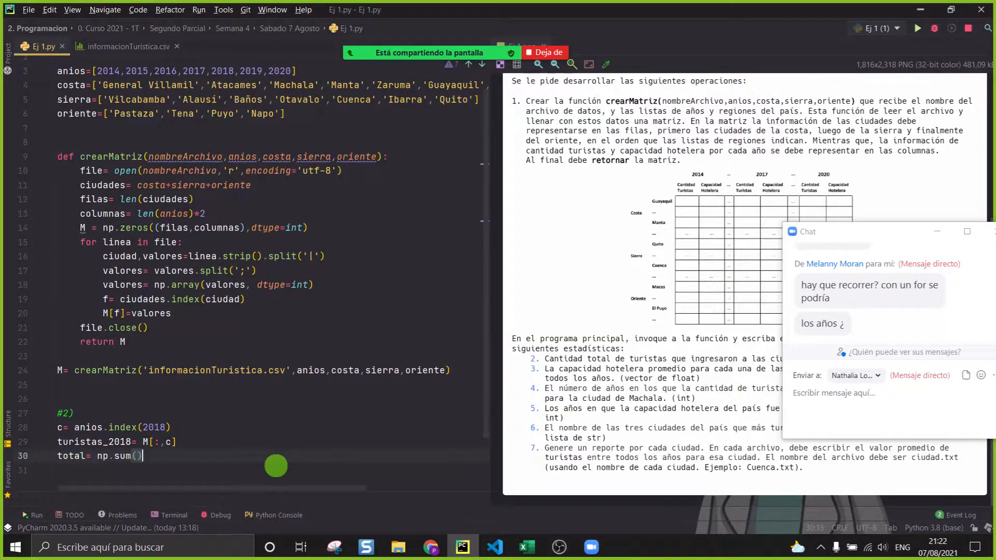
text(ri)
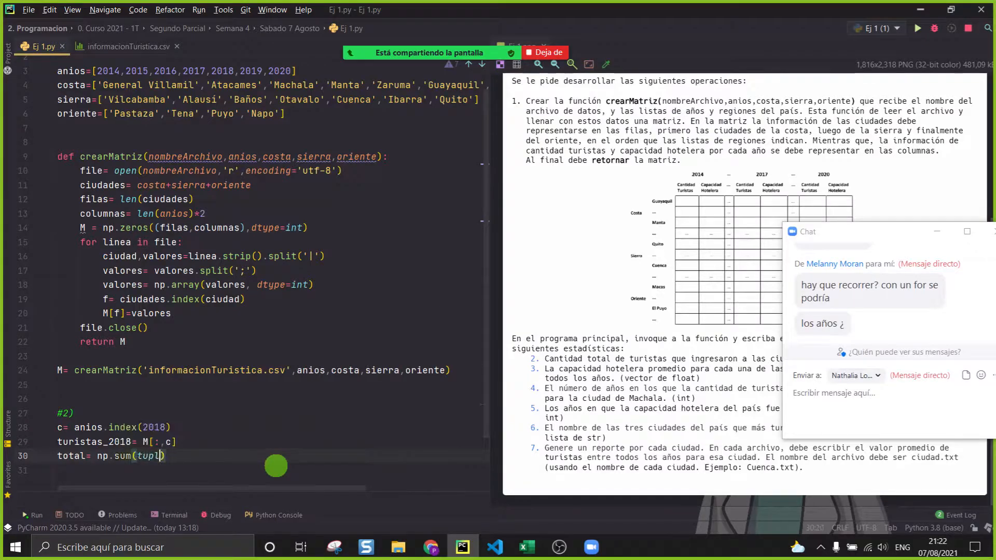
key(Return)
key(End)
key(Return)
key(Return)
key(BackSpace)
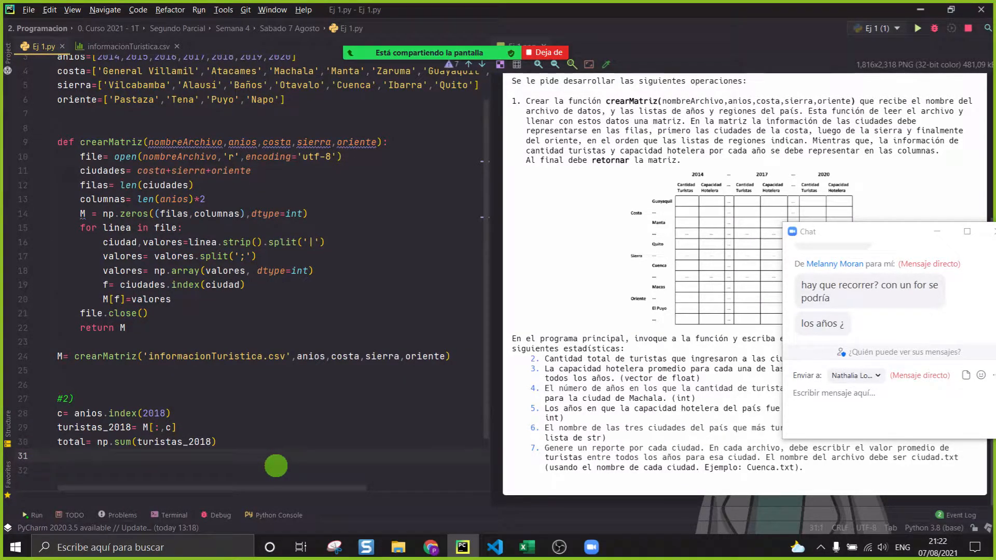
Step: Compare the anios.index(2018) expression in PyCharm with the 2018 tourist values N7:N25 in Excel
click(527, 547)
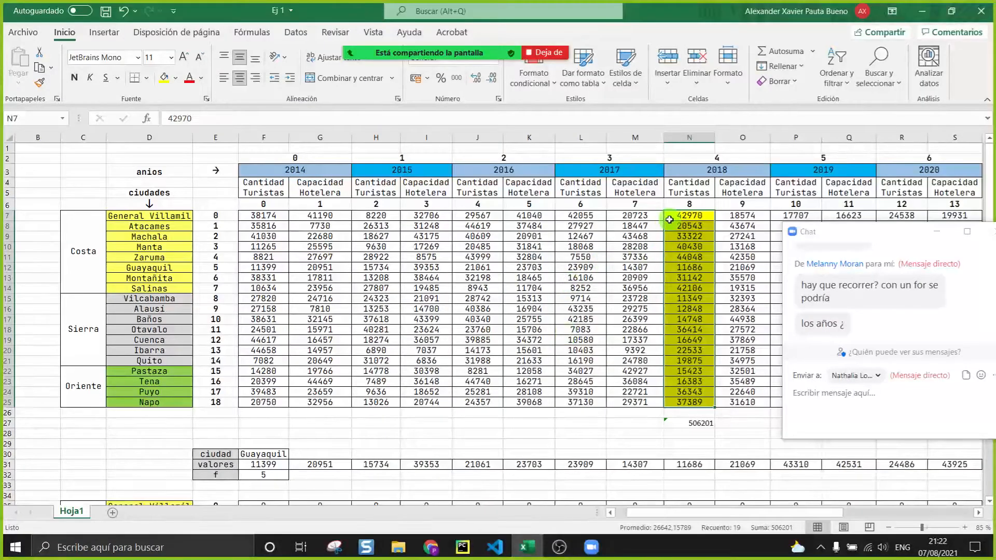
click(463, 547)
click(73, 411)
drag(166, 411, 143, 411)
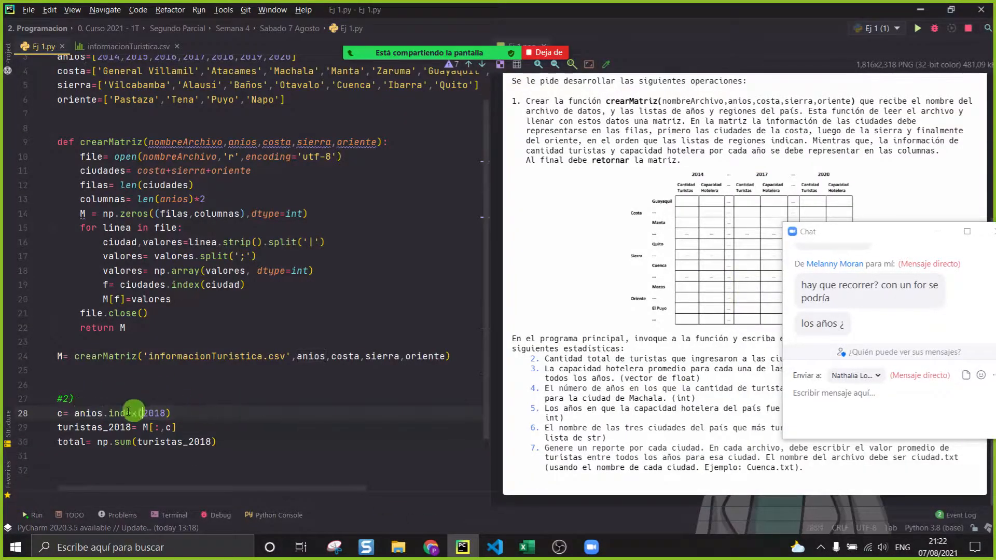
click(527, 547)
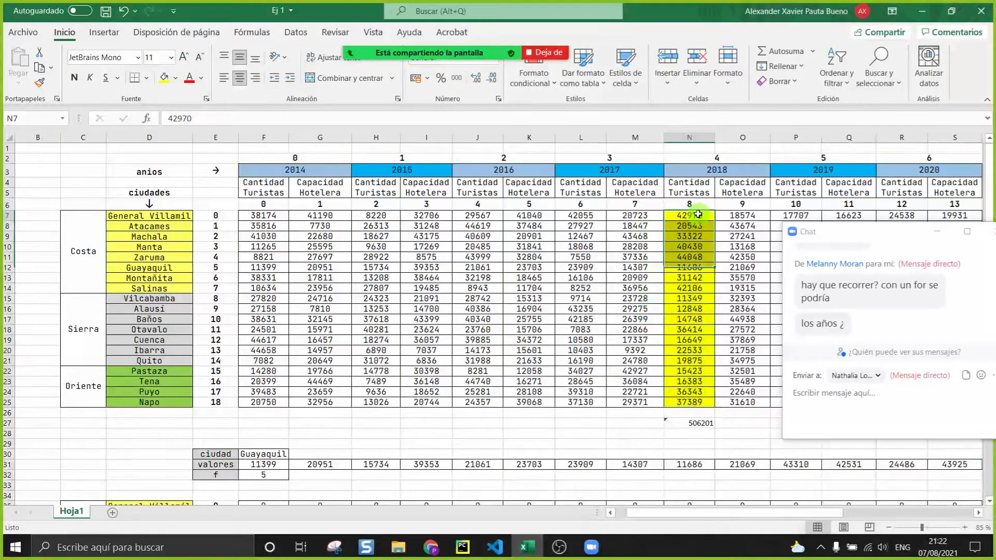
drag(698, 214, 690, 403)
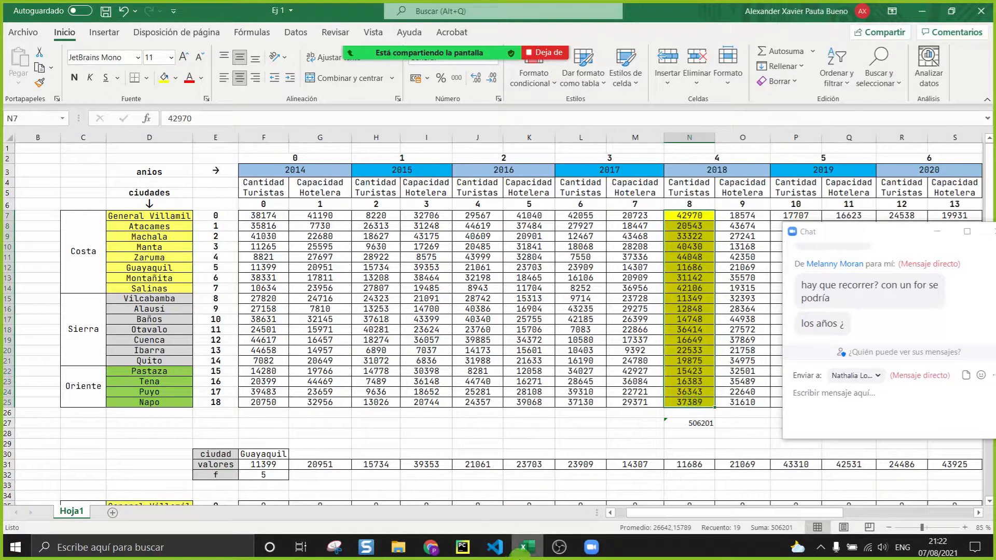
Step: Switch to PyCharm, count the position of 2018 in the anios list, and append the comment #4 to the c= anios.index(2018) line
click(520, 551)
click(201, 412)
text(#)
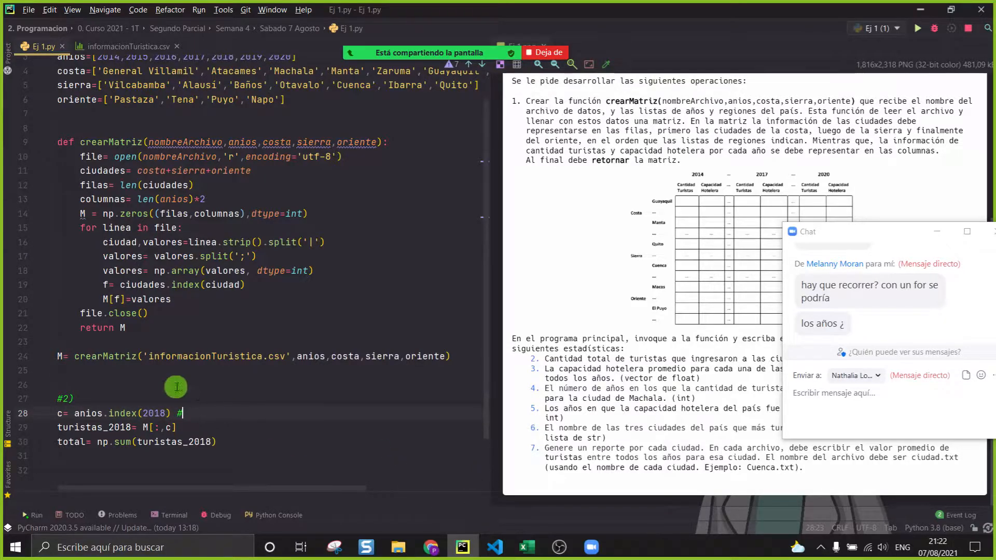
scroll(156, 405, up, 1)
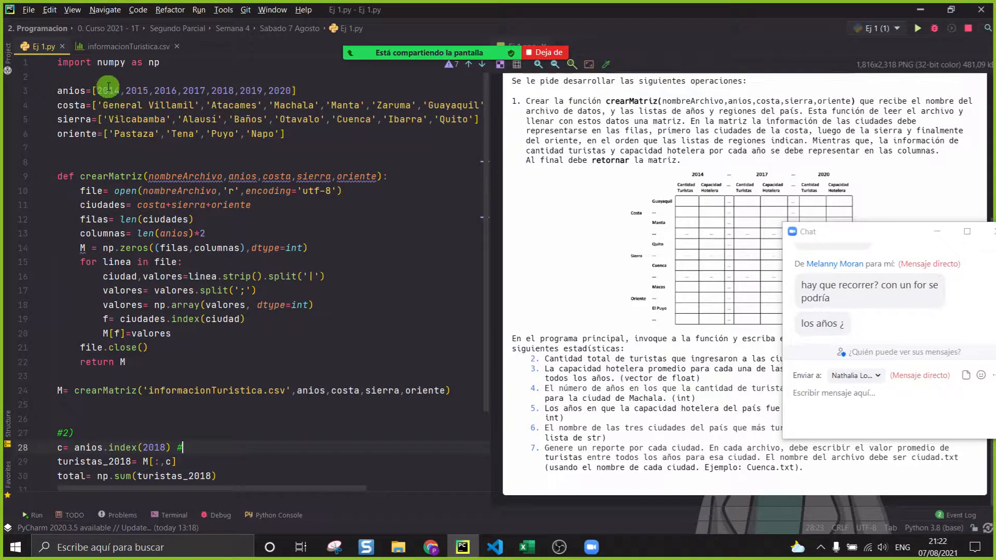
click(166, 90)
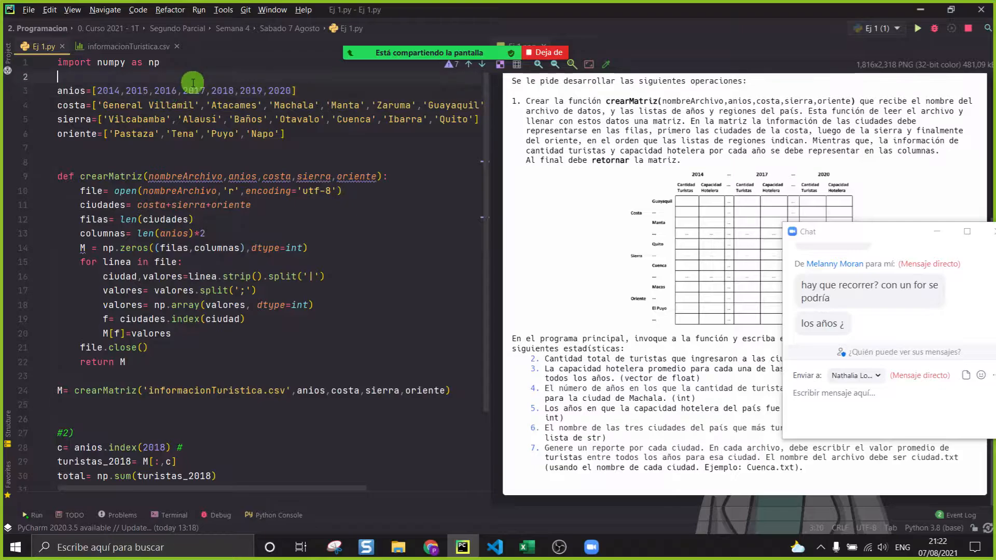
click(274, 433)
click(279, 446)
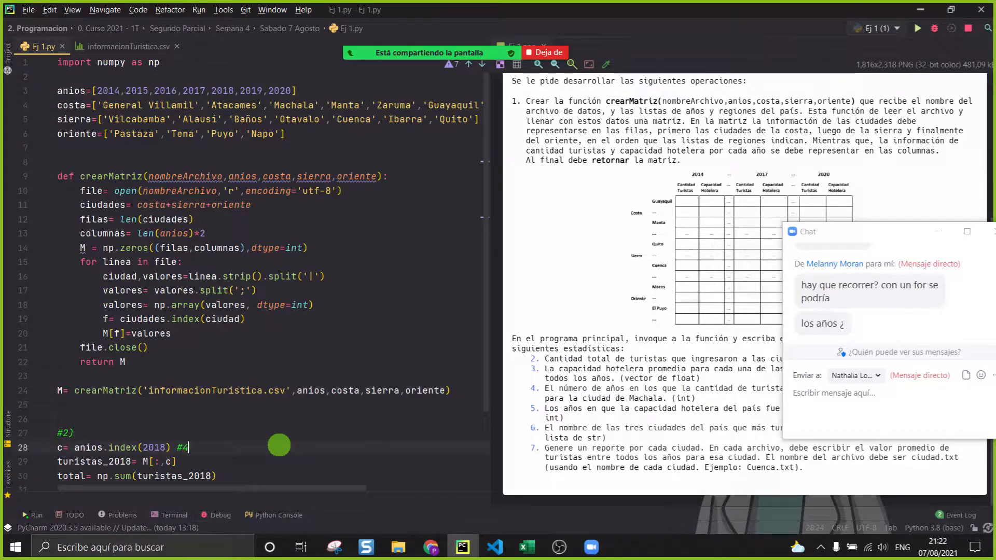
Step: Switch to Excel, select N6:N25 for 2018, and compare the 2014 tourist column with its year index in F2
click(527, 547)
drag(706, 203, 690, 404)
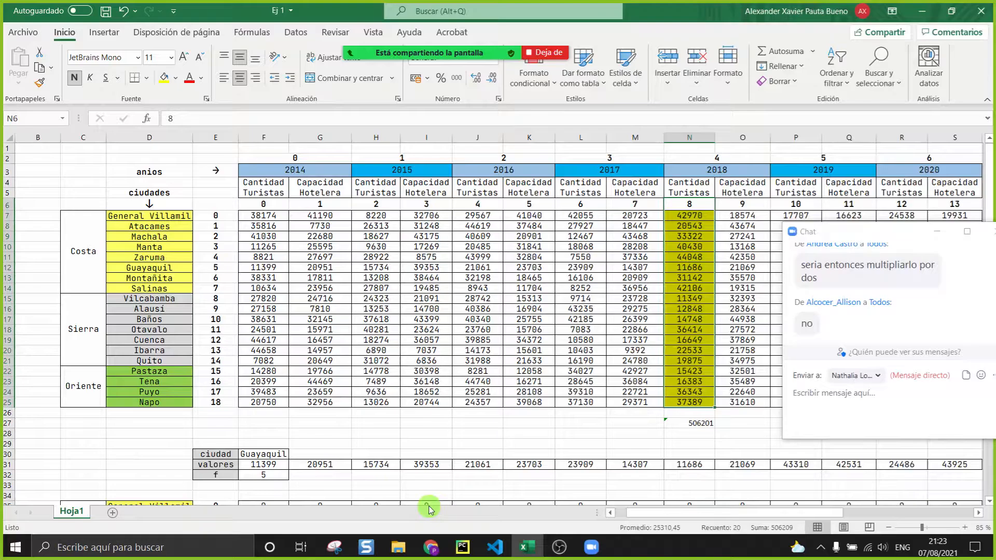
click(262, 187)
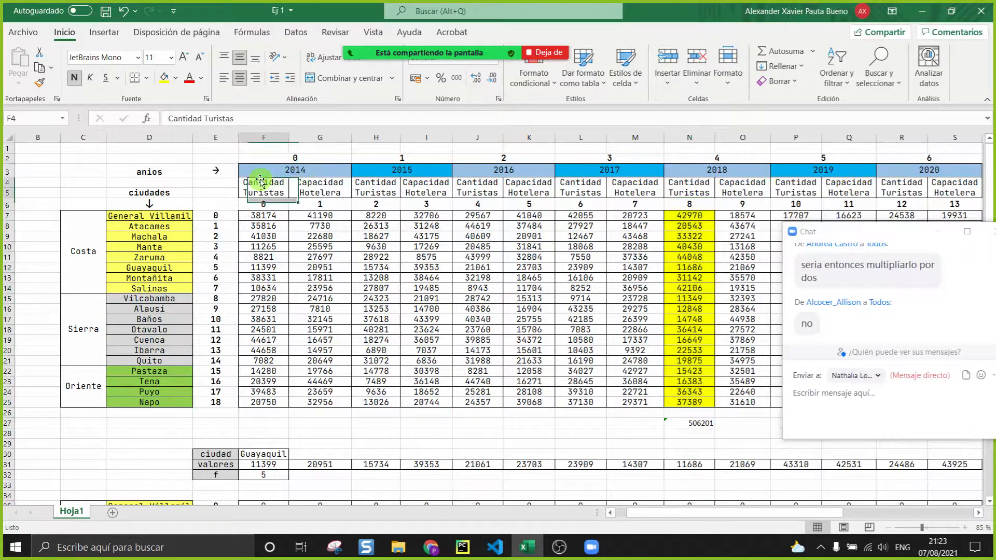
drag(261, 186, 262, 404)
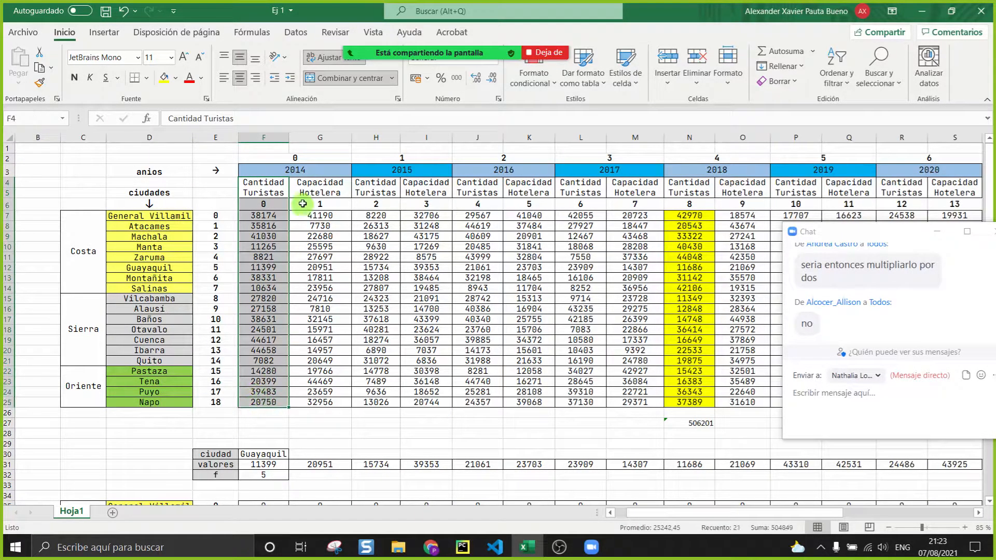
click(305, 172)
click(298, 159)
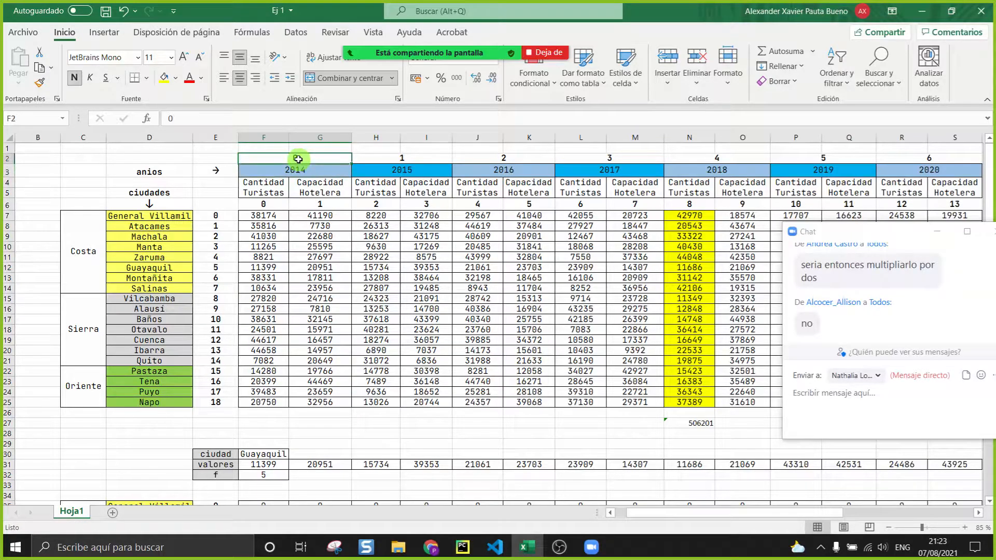
Step: Select the 2014 and 2015 tourist columns, and compare the 2015 year index with the column index in H6
click(262, 189)
drag(264, 215, 281, 402)
drag(369, 189, 369, 392)
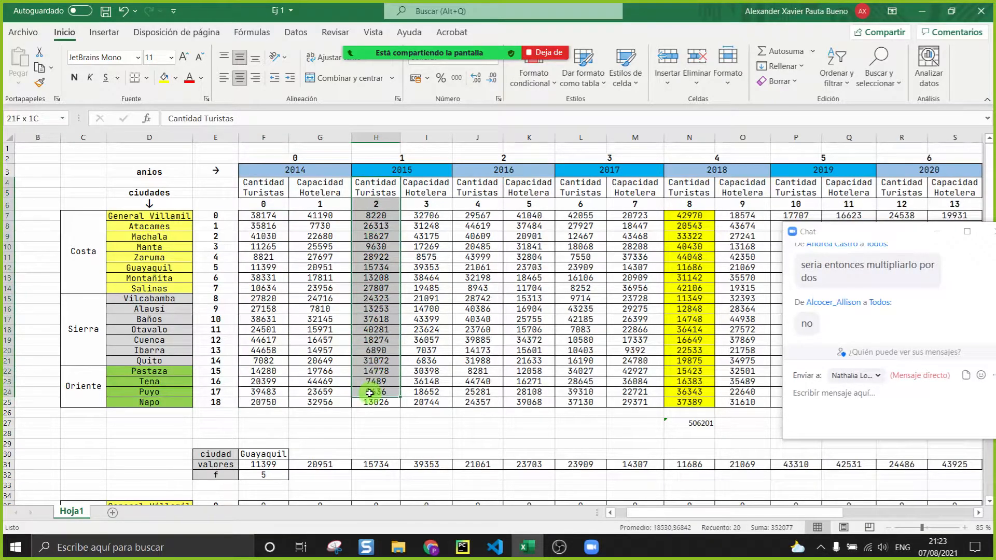
click(411, 167)
click(400, 157)
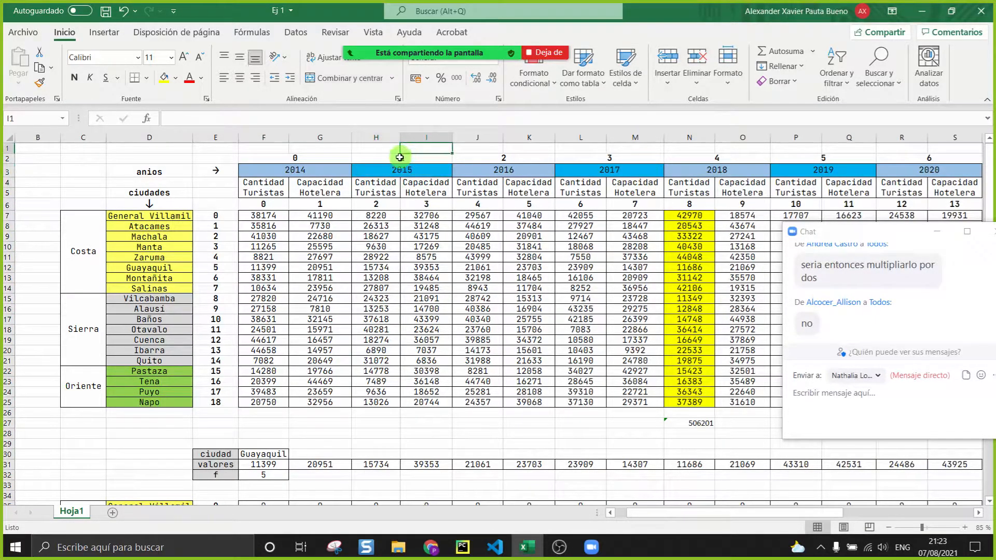
click(386, 193)
click(378, 204)
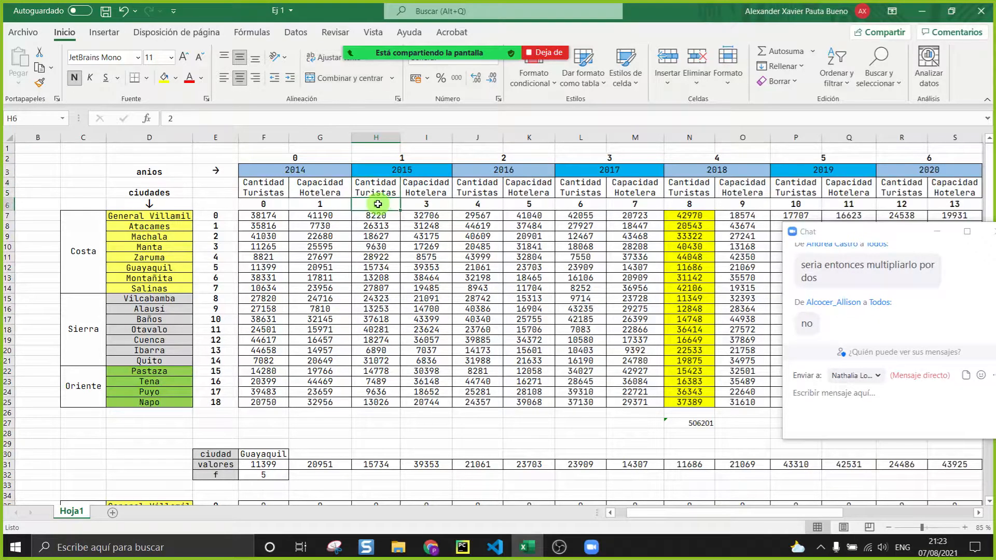
Step: Select the 2016 tourist values J7:J25 and compare the 2016 year index with the column index in J6
mouse_move(373, 210)
mouse_down()
mouse_move(375, 386)
mouse_move(375, 204)
mouse_up()
click(376, 236)
click(479, 184)
drag(478, 216, 481, 403)
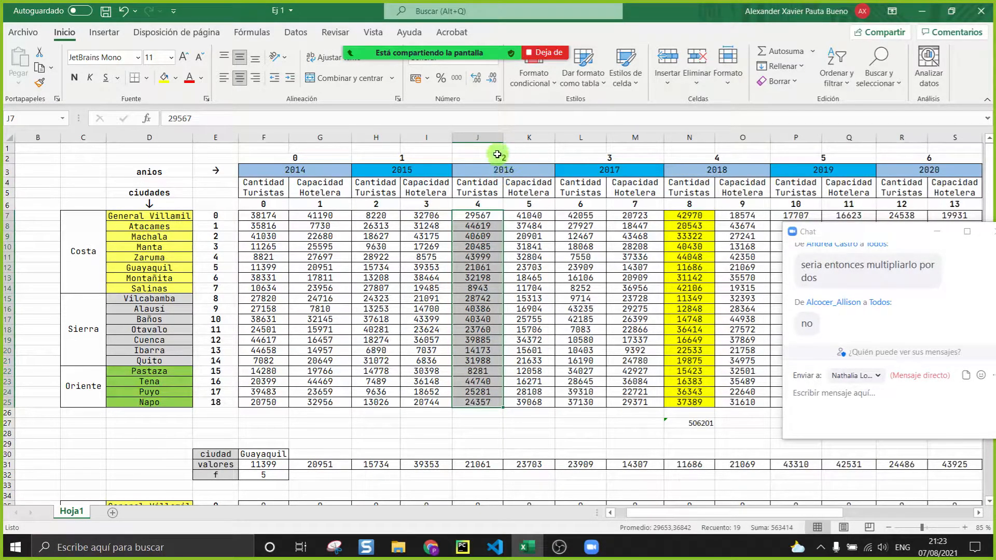
click(476, 200)
drag(477, 214, 493, 411)
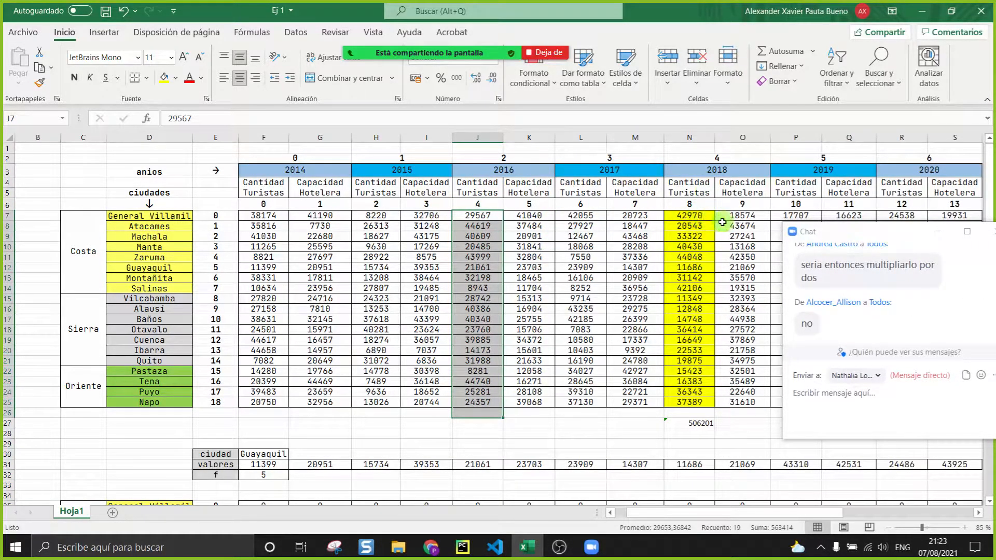
Step: Switch to PyCharm and replace the #4 comment with *2, making the line c= anios.index(2018)*2
click(463, 548)
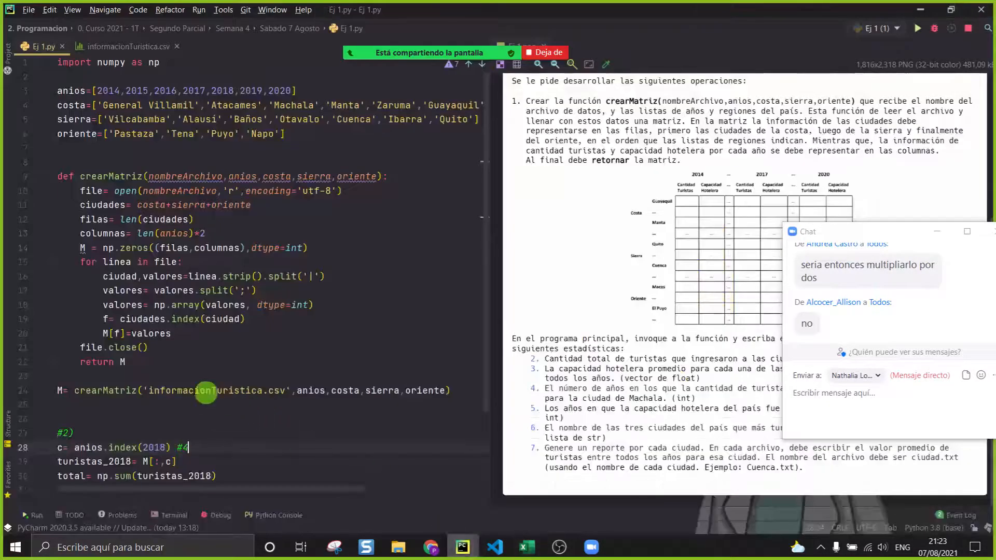
key(BackSpace)
key(BackSpace)
key(BackSpace)
text(*2)
Step: Below the total line, add print('Total turistas del 2018: {}'.format(total))
scroll(207, 441, down, 2)
click(228, 436)
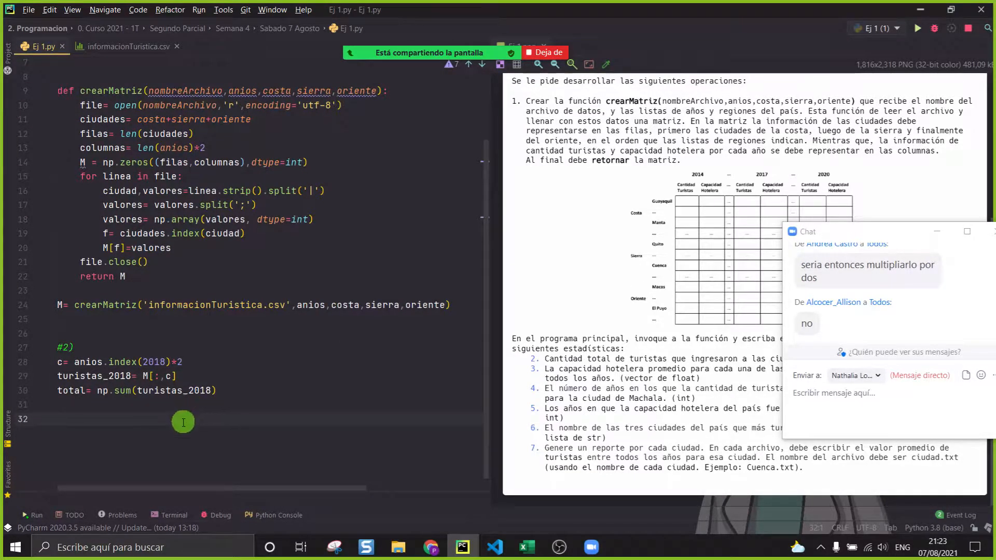
key(BackSpace)
text(print())
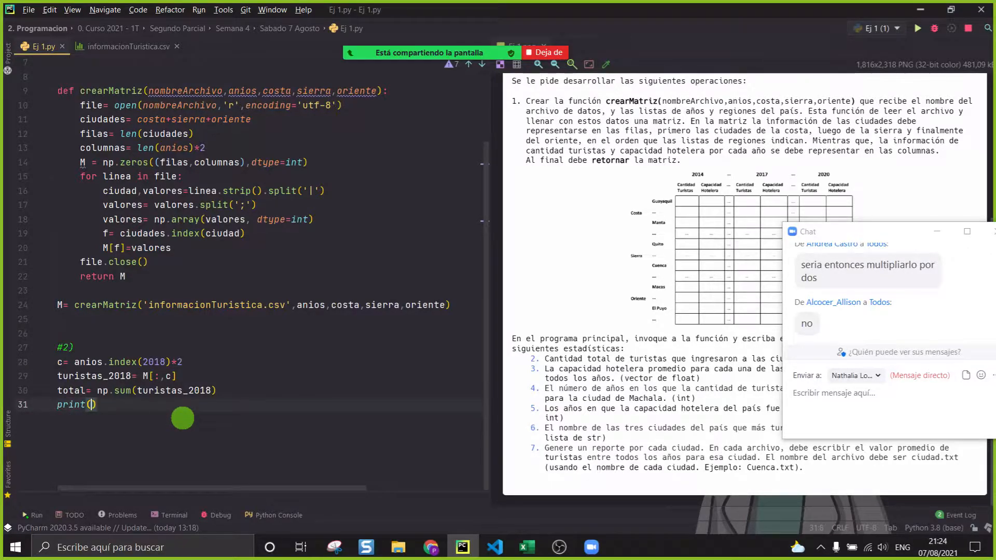
text('Total tur)
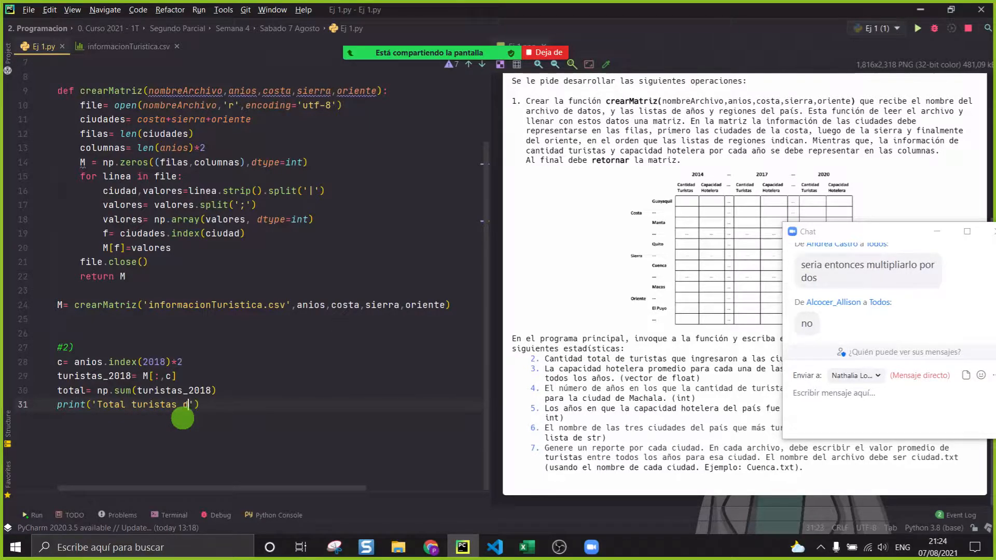
text(istas del 2018: {}'.form)
key(Return)
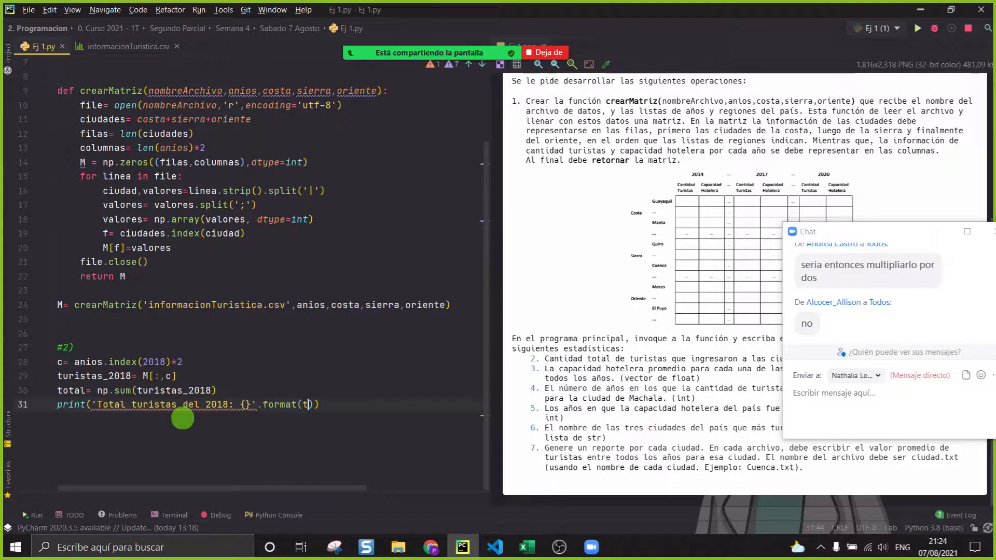
text(l)
Step: Run Ej 1.py and compare the printed 2018 tourist total with the sum in cell N27 in Excel
right_click(366, 305)
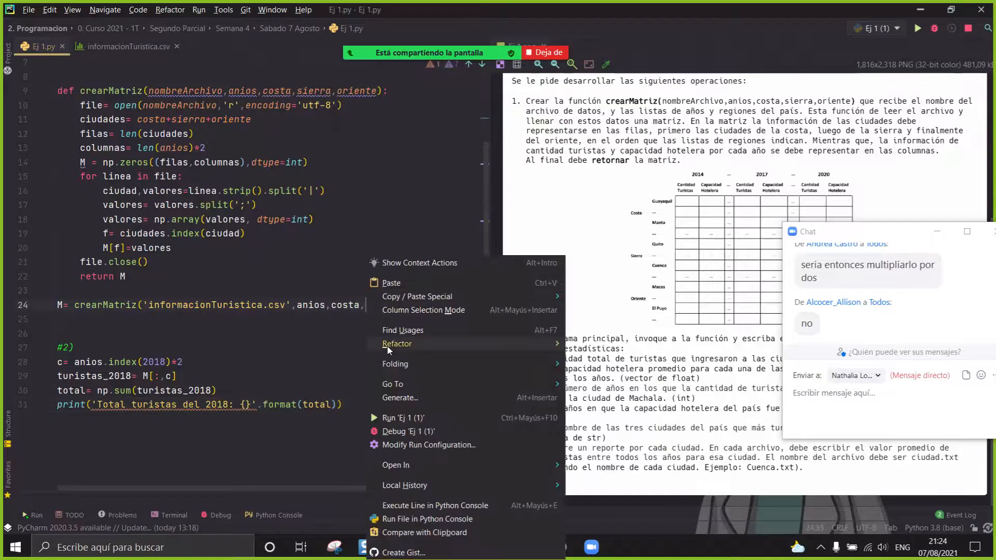
click(395, 418)
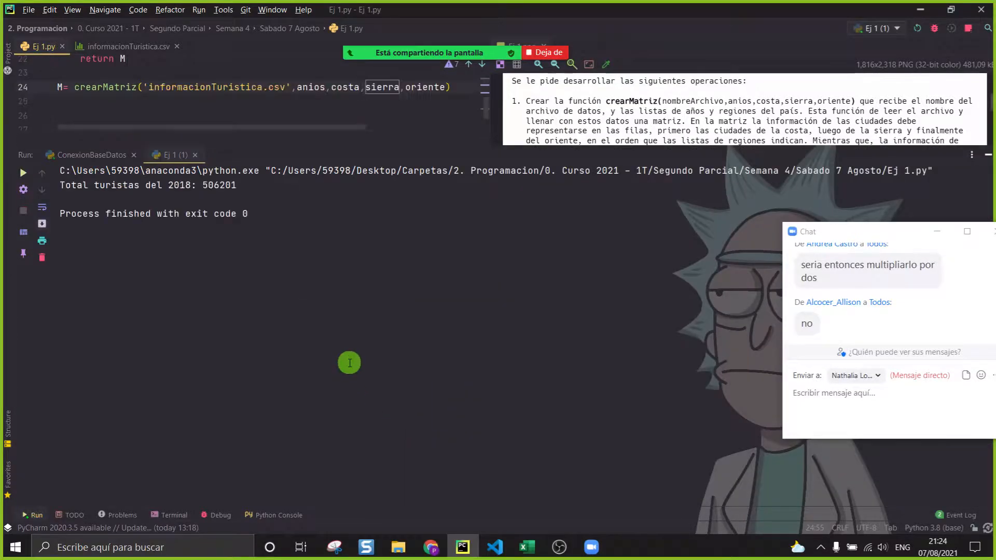
click(403, 267)
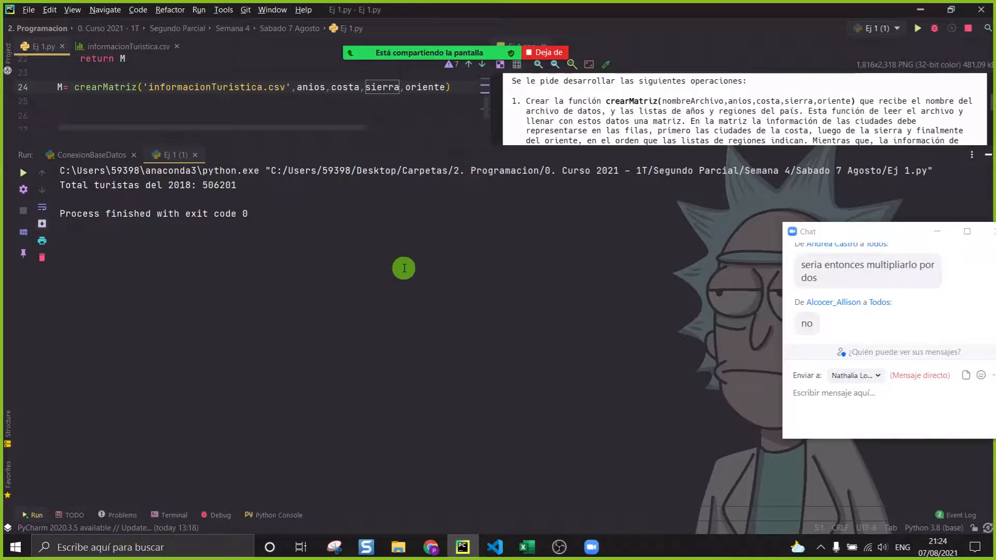
click(522, 547)
drag(671, 415, 678, 424)
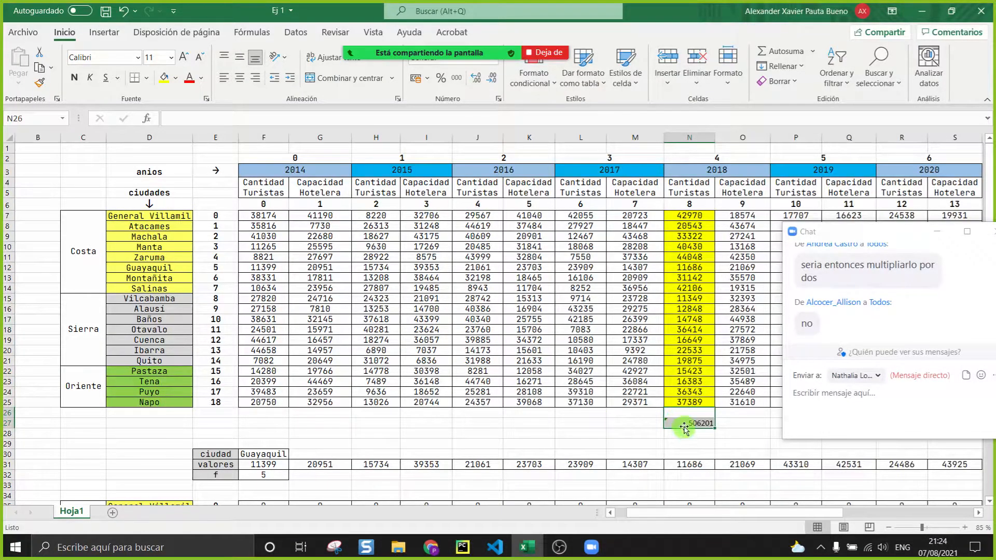
click(659, 454)
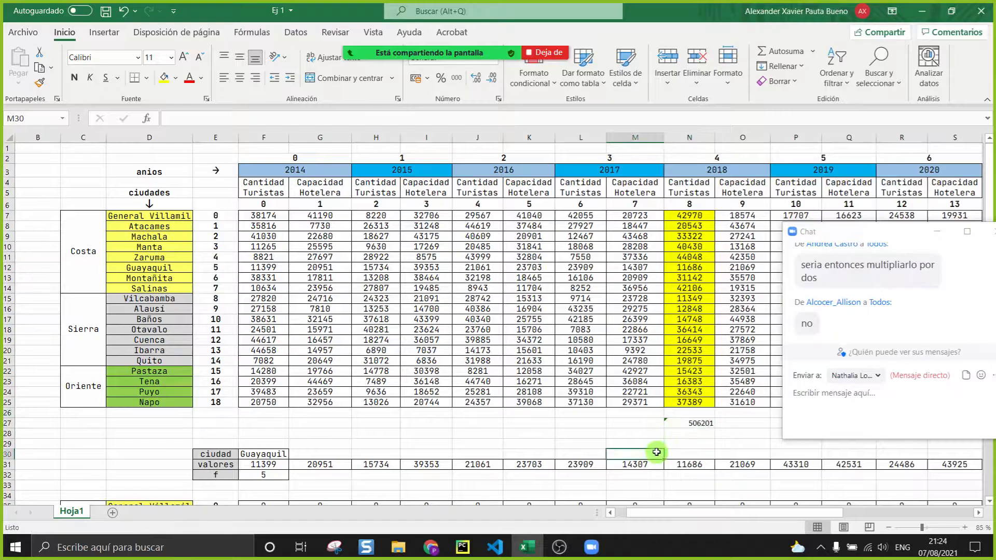
click(693, 423)
click(694, 401)
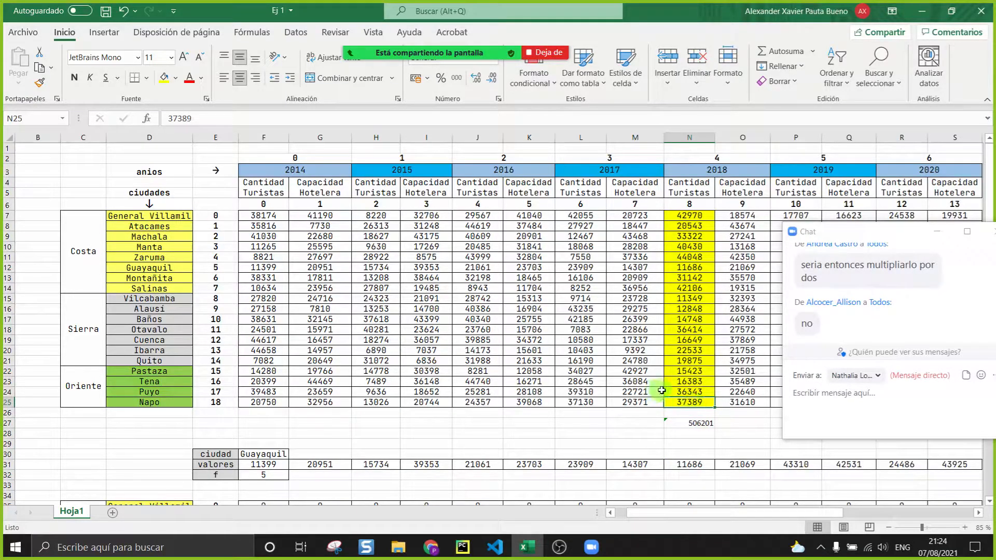
Step: Copy the formatting of a table value cell onto the 2018 sum in N27
click(629, 372)
click(39, 83)
click(692, 422)
click(581, 423)
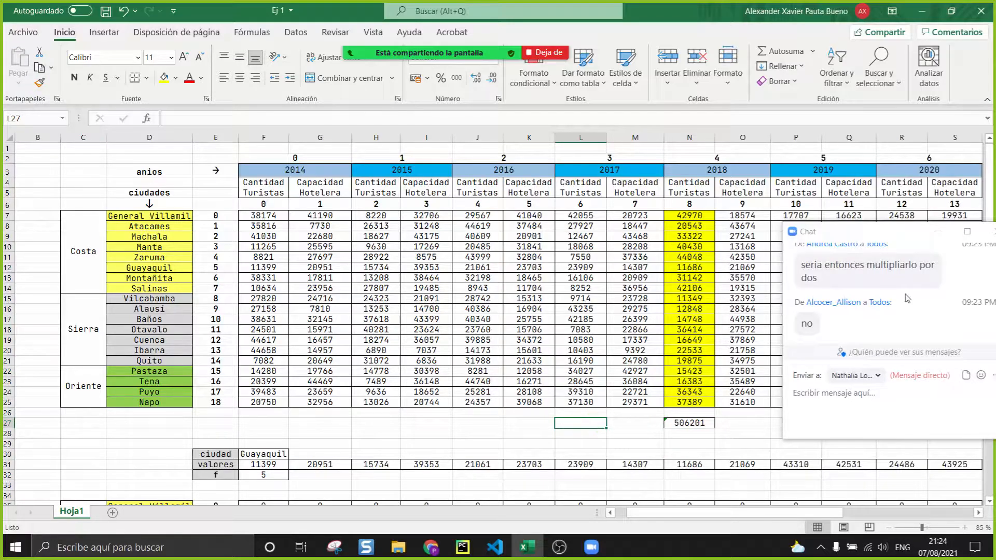
Step: Move the meeting chat aside, read the new messages, and highlight the one asking to return to the main program
scroll(747, 306, down, 1)
drag(861, 235, 901, 228)
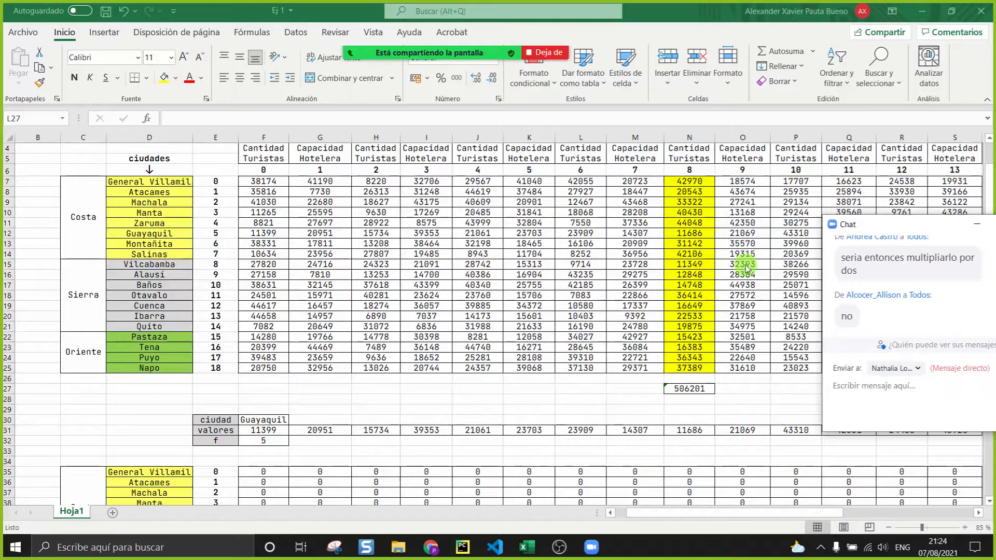
scroll(747, 267, up, 1)
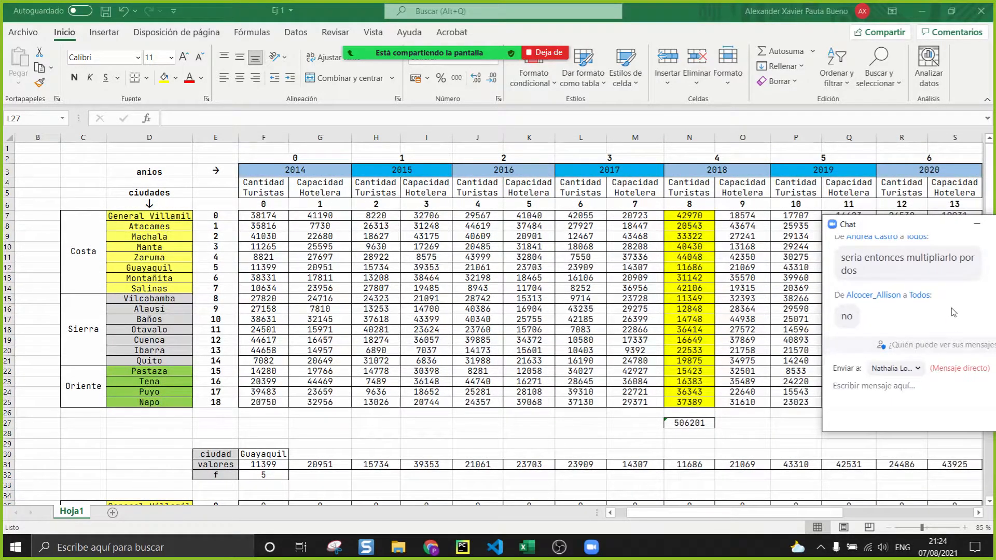
click(916, 368)
click(861, 222)
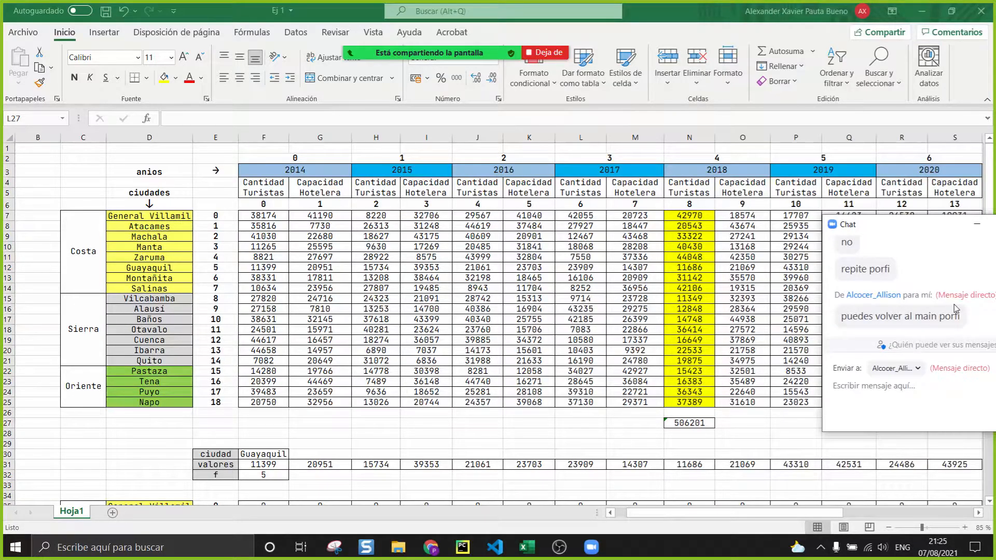
drag(971, 321, 840, 319)
Step: Switch to PyCharm, collapse the run output to enlarge the code area, and add two blank lines after the print statement
click(463, 547)
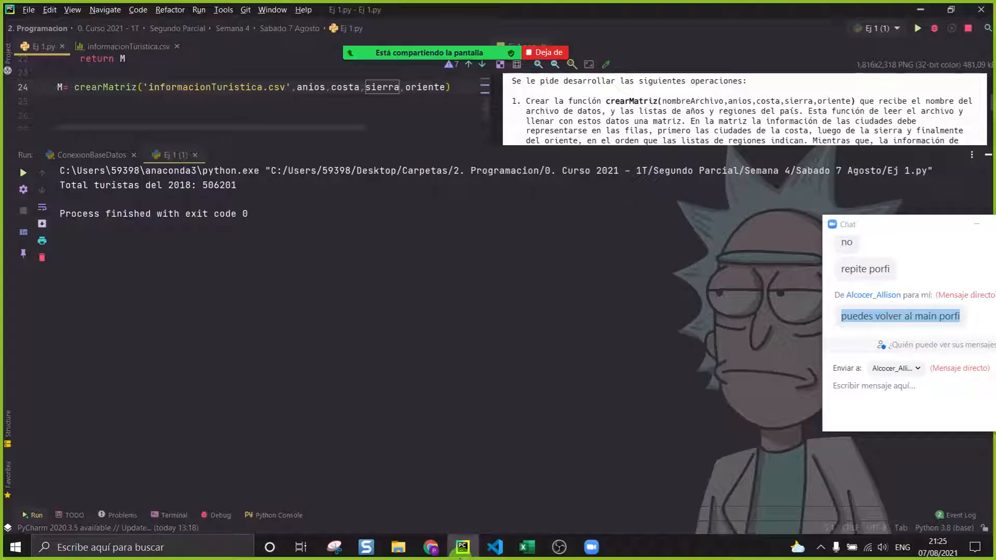
drag(336, 147, 291, 488)
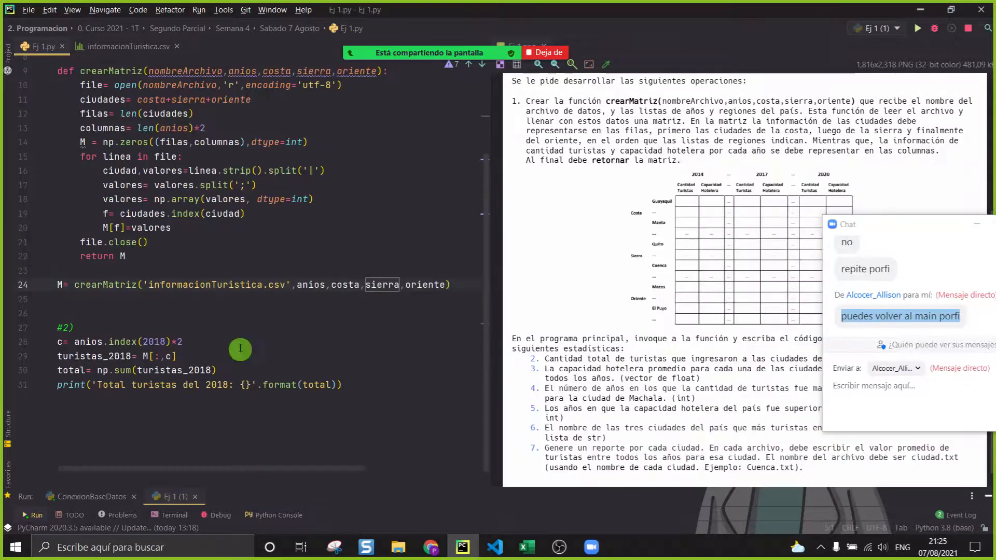
click(233, 416)
click(427, 382)
key(Return)
key(Return)
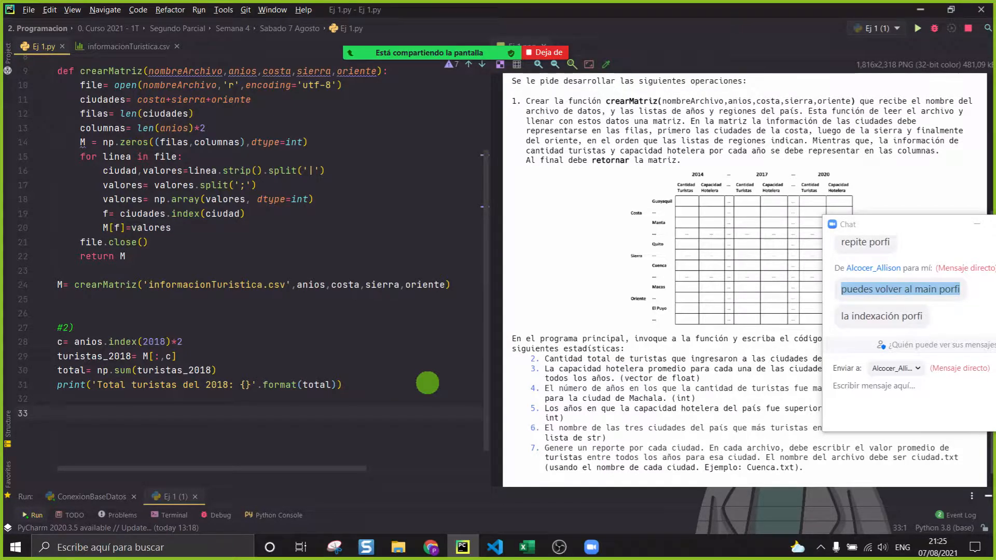
Step: Highlight the turistas_2018= M[:,c] line and compare it with the 2018 tourist values in column N in Excel
drag(212, 358, 34, 358)
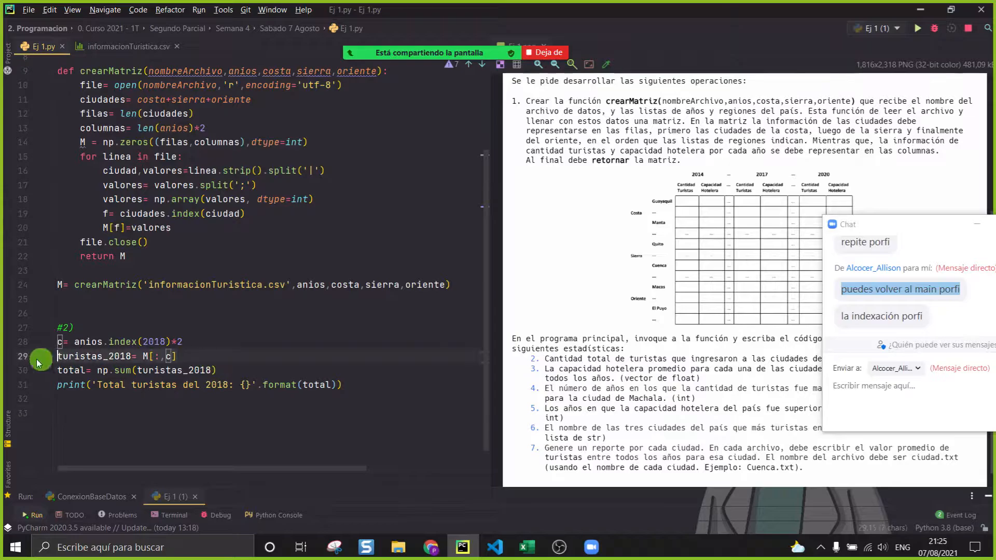
click(118, 342)
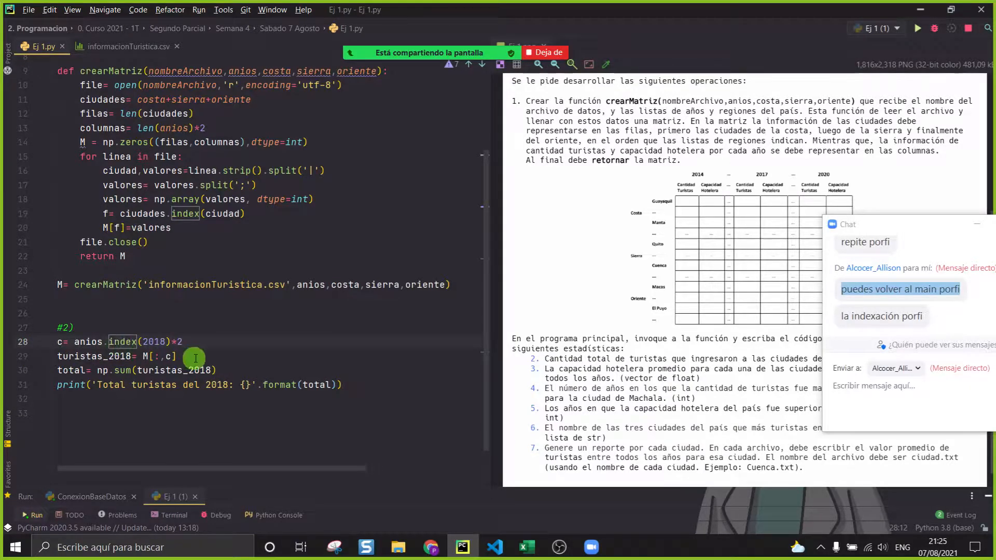
drag(194, 358, 34, 359)
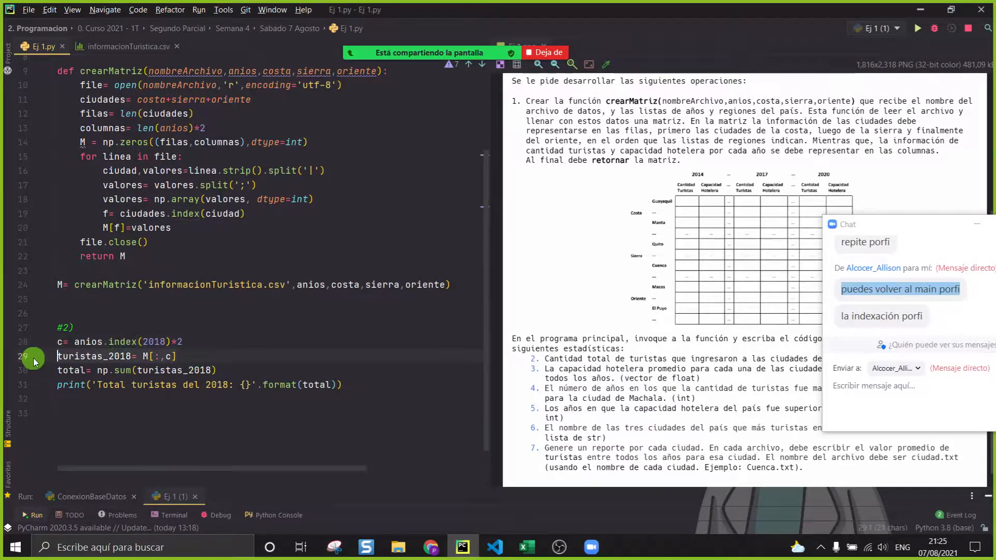
click(102, 358)
click(129, 413)
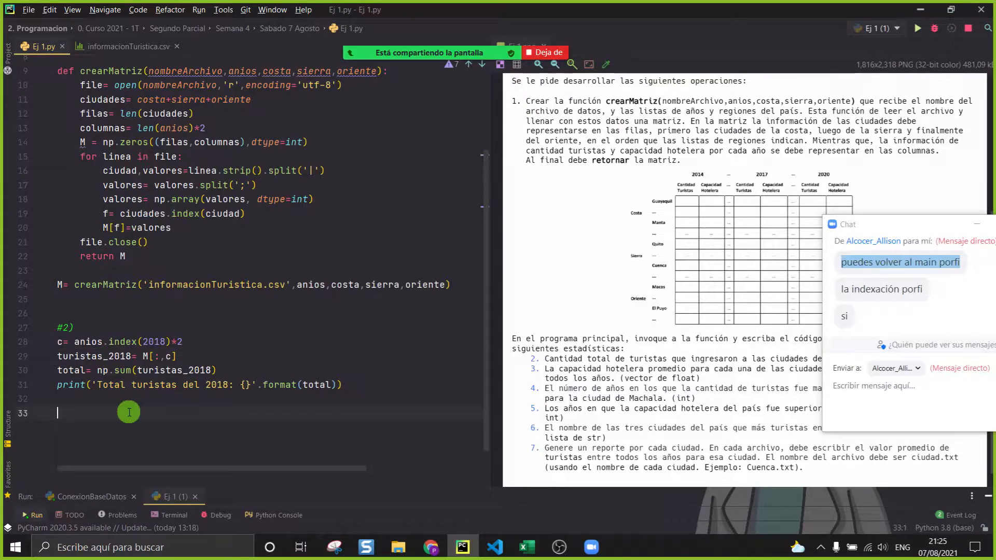
click(526, 548)
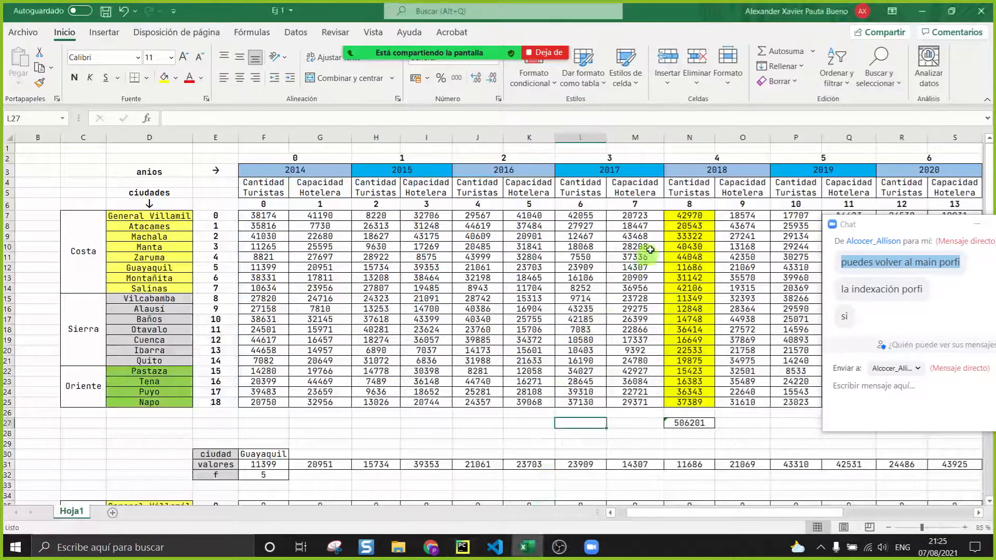
drag(681, 220, 690, 413)
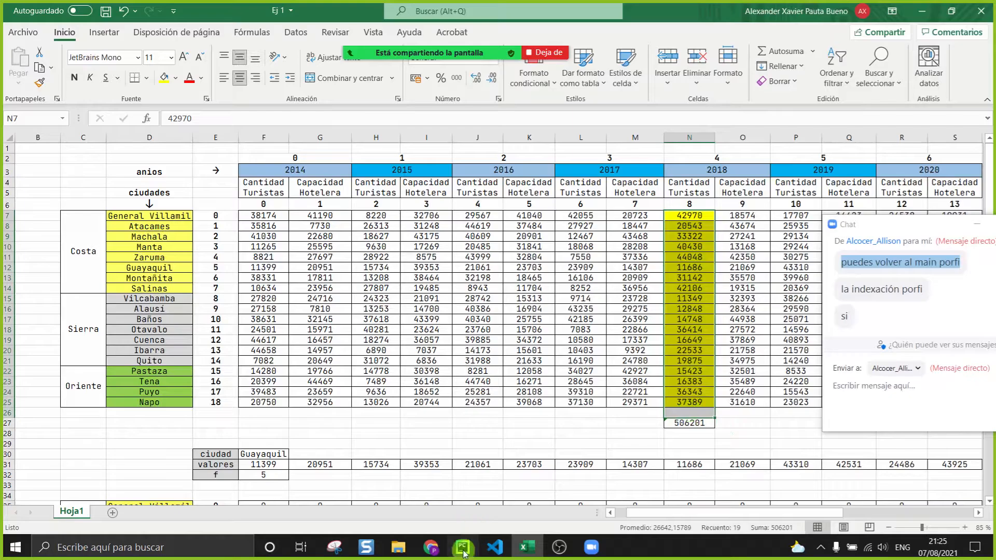
Step: Switch to PyCharm, enlarge the code text, and examine the matrix, row slice and column index in M[:,c]
click(462, 547)
click(149, 356)
scroll(155, 363, up, 3)
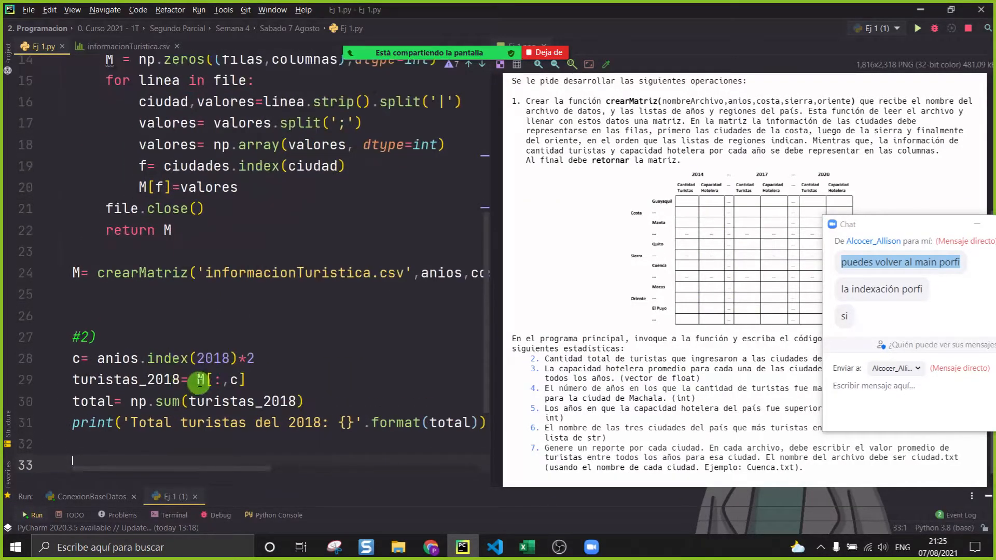
click(220, 379)
scroll(223, 378, up, 1)
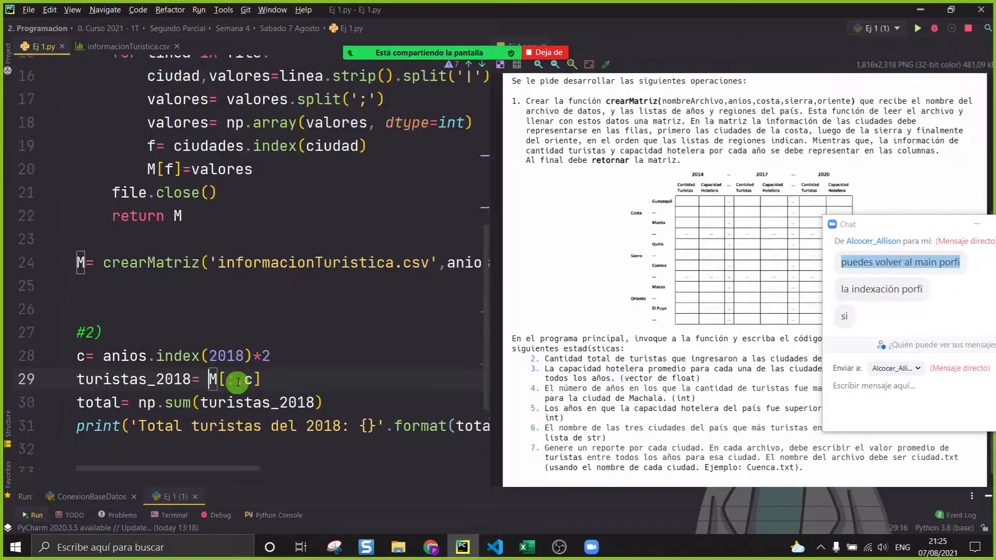
drag(234, 376, 228, 377)
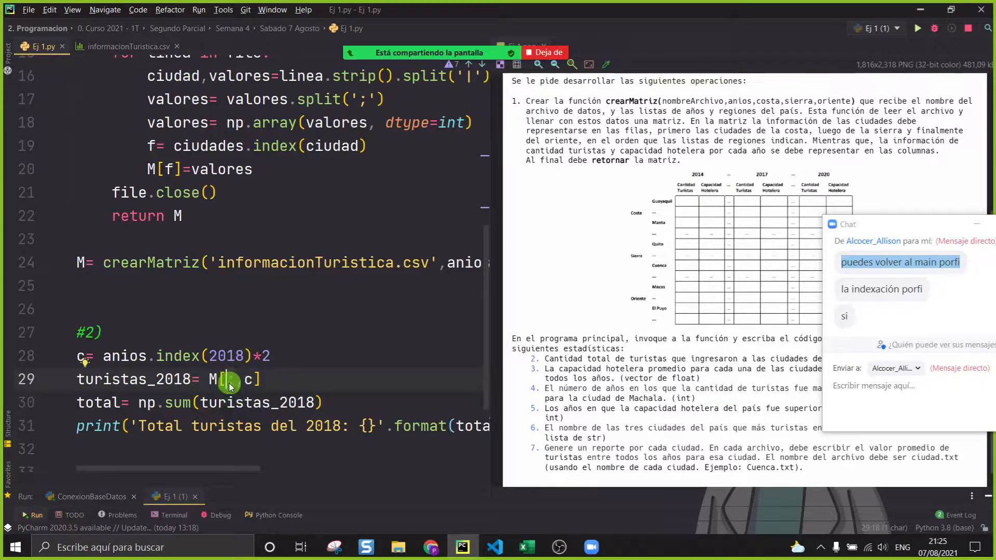
click(243, 384)
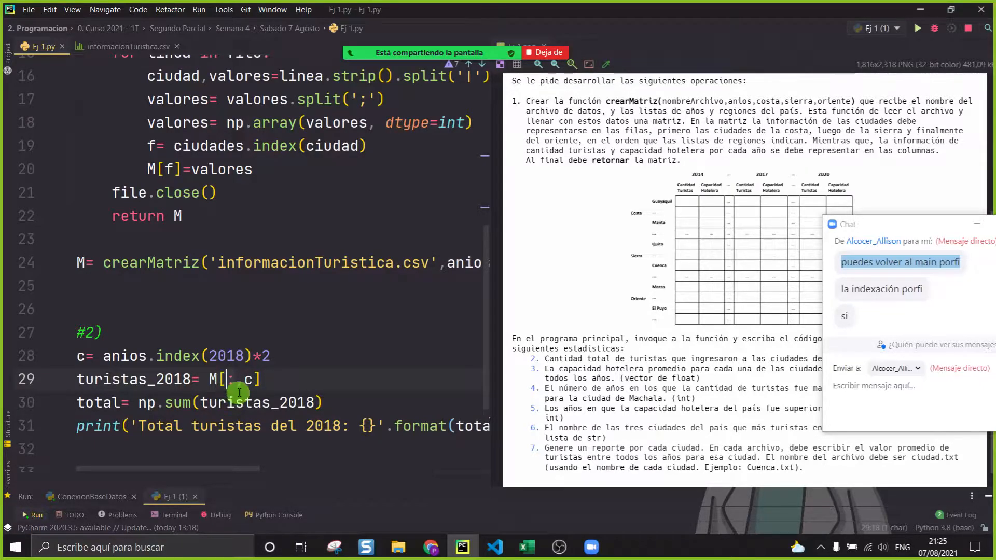
click(250, 378)
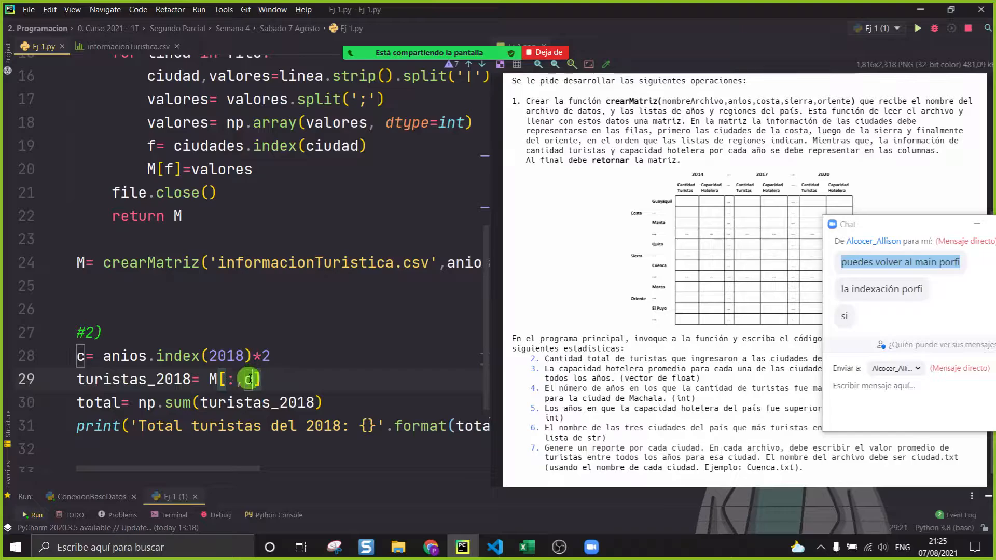
Step: Switch to Excel and select the 2018 tourist values N7:N25, followed by the 2014 hotel capacity values G7:G25
click(528, 548)
click(679, 237)
click(676, 216)
drag(677, 236, 690, 404)
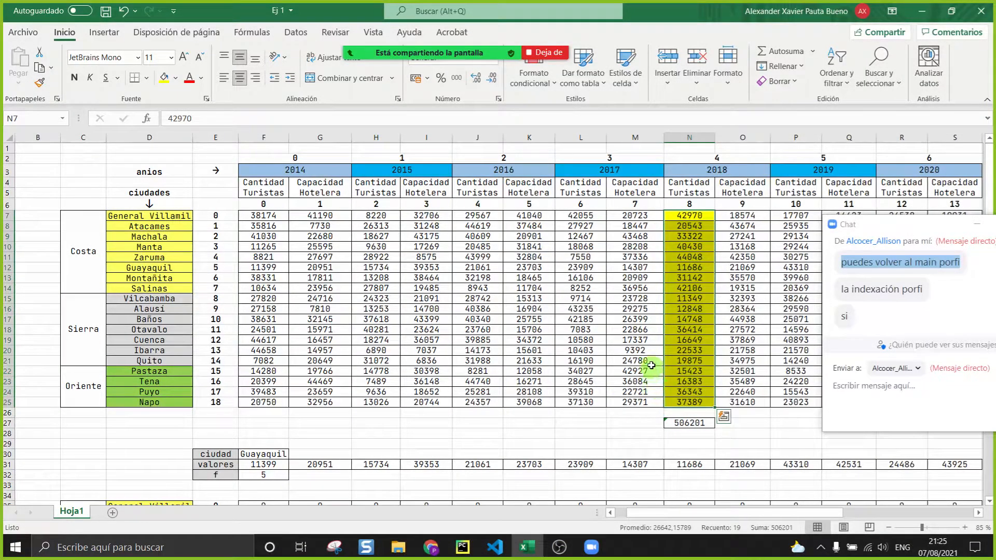
drag(318, 215, 321, 403)
Step: Switch to PyCharm, add a comment with the column slice [:, 1] above exercise 2, and return to Excel to compare it
click(462, 547)
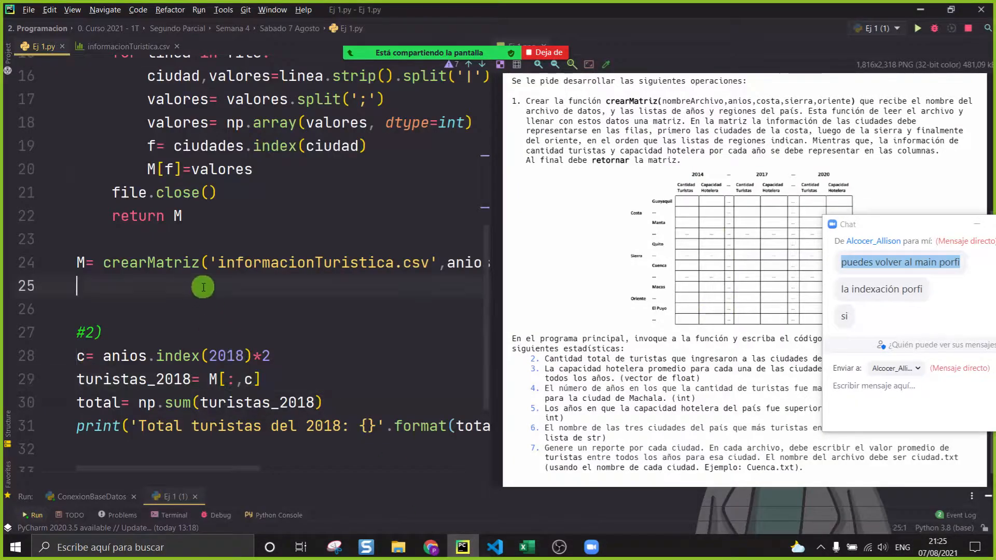
click(202, 306)
text(E)
key(BackSpace)
text(#<)
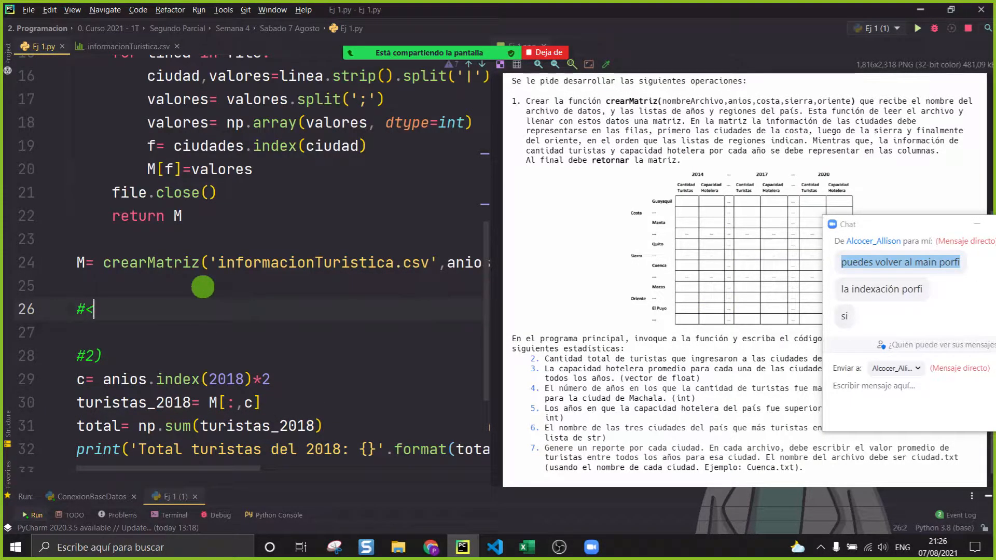
text([:, 1)
drag(147, 310, 86, 309)
click(527, 547)
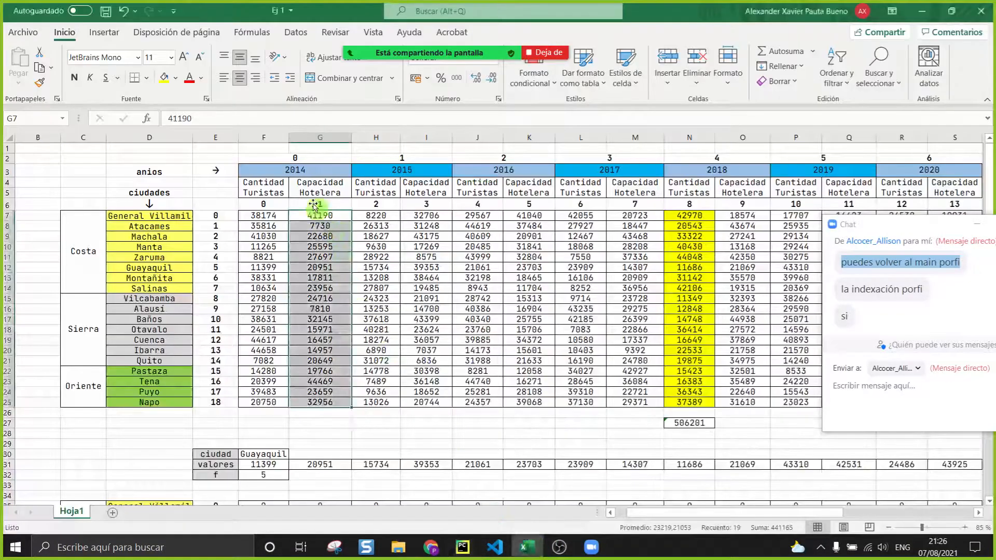
Step: Highlight the 2014 hotel capacity values G7:G25 to show the column with index 1, and clear the selection
click(319, 218)
drag(316, 219, 319, 403)
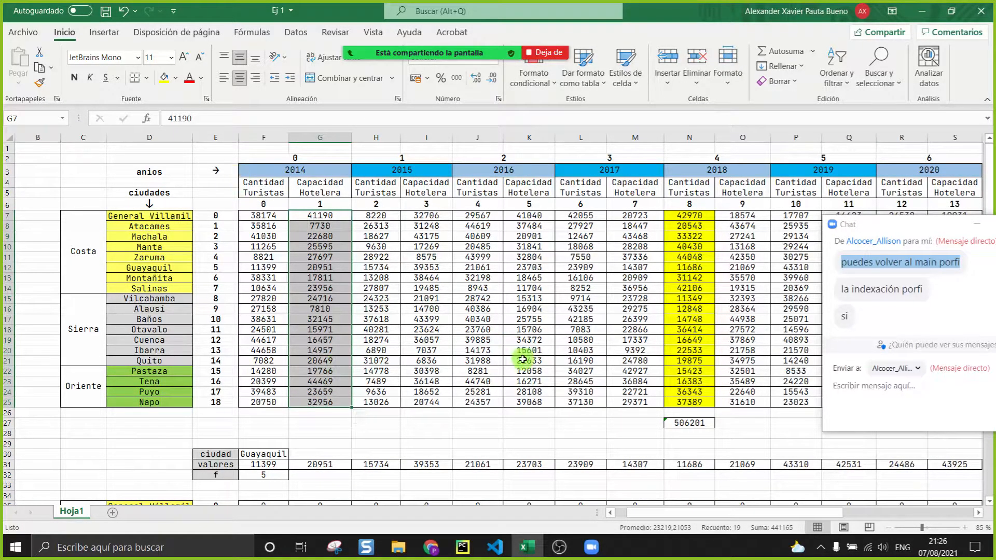
click(564, 442)
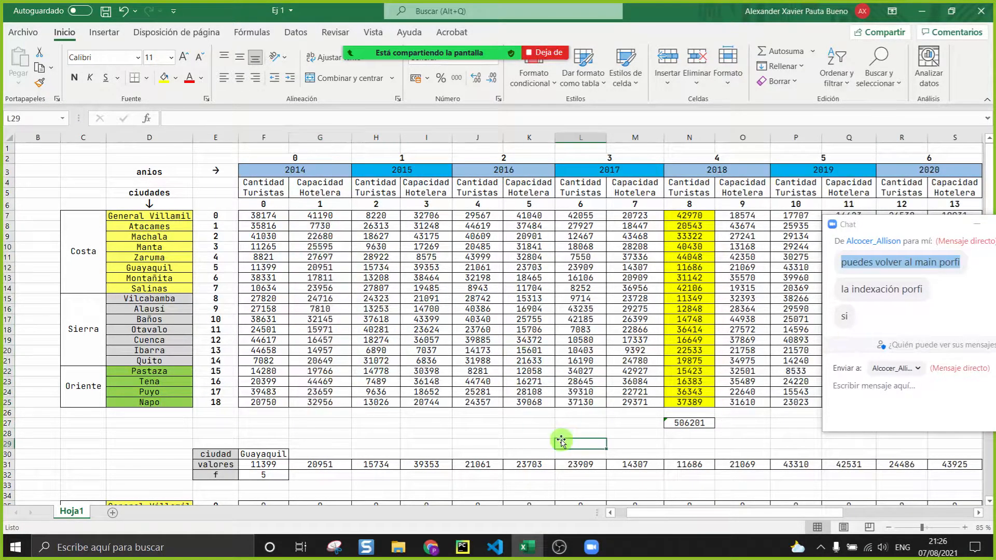
Step: Switch to PyCharm and delete the #M[:, 1] comment and its extra blank line above exercise 2
click(463, 548)
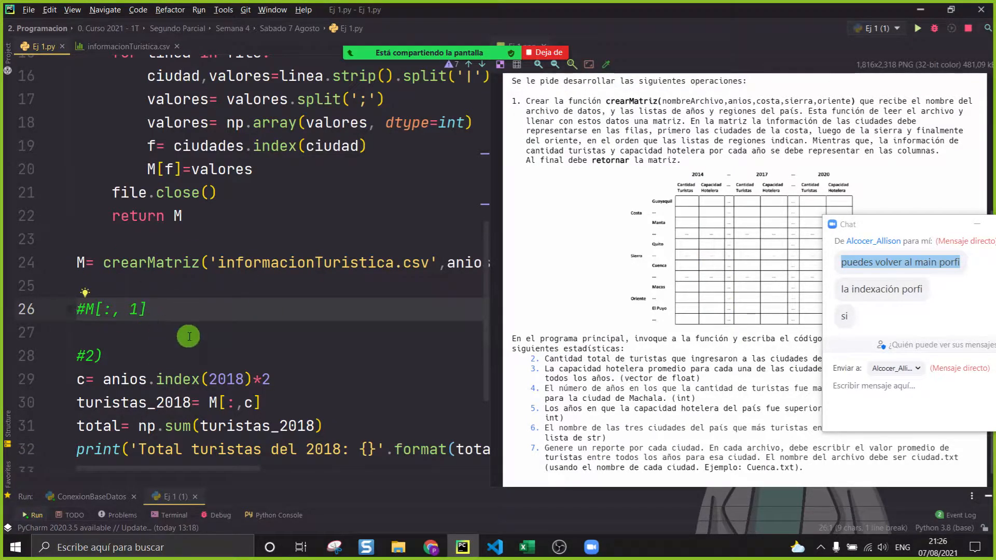
key(BackSpace)
key(BackSpace)
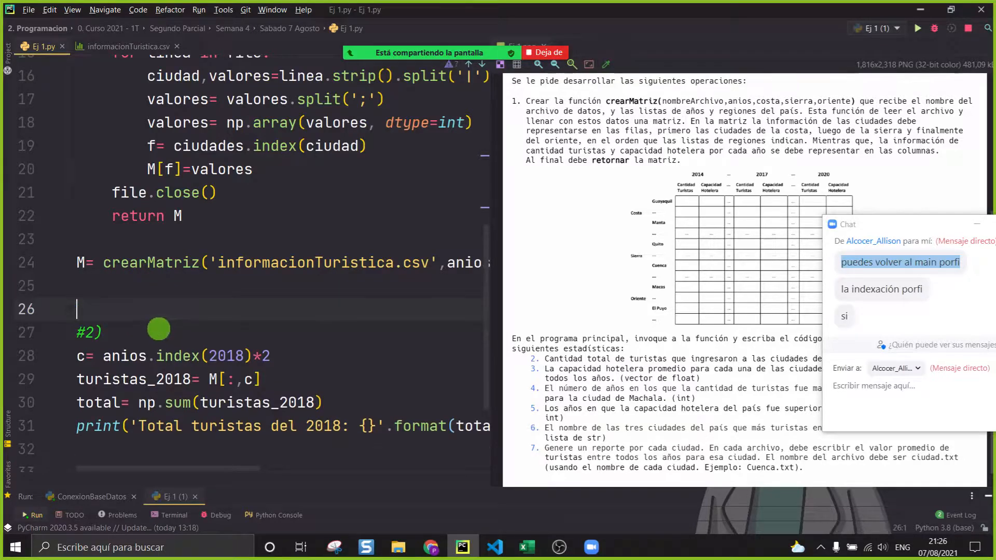
Step: Highlight the turistas_2018= M[:,c] line of exercise 2 and move the chat window so its new message is readable
drag(283, 359, 77, 356)
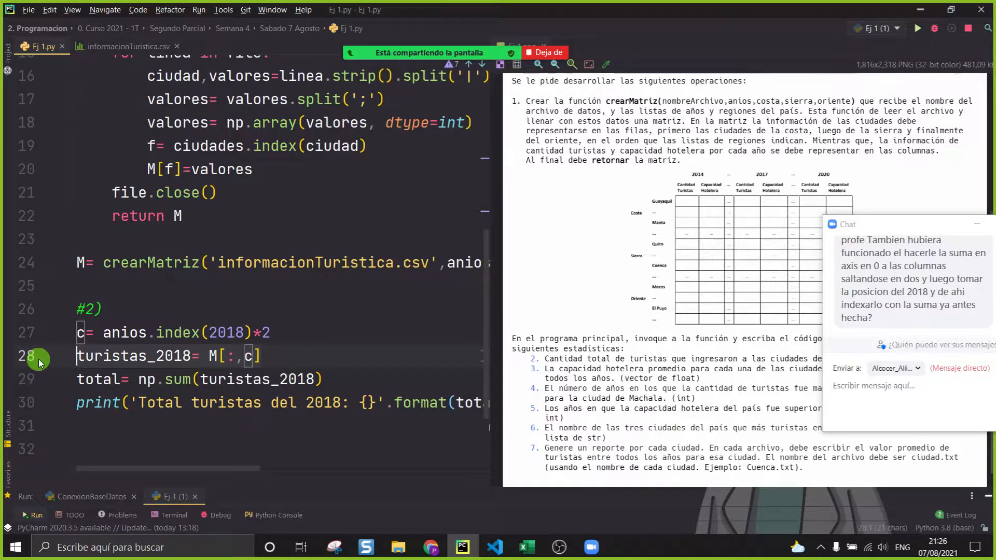
drag(863, 226, 807, 148)
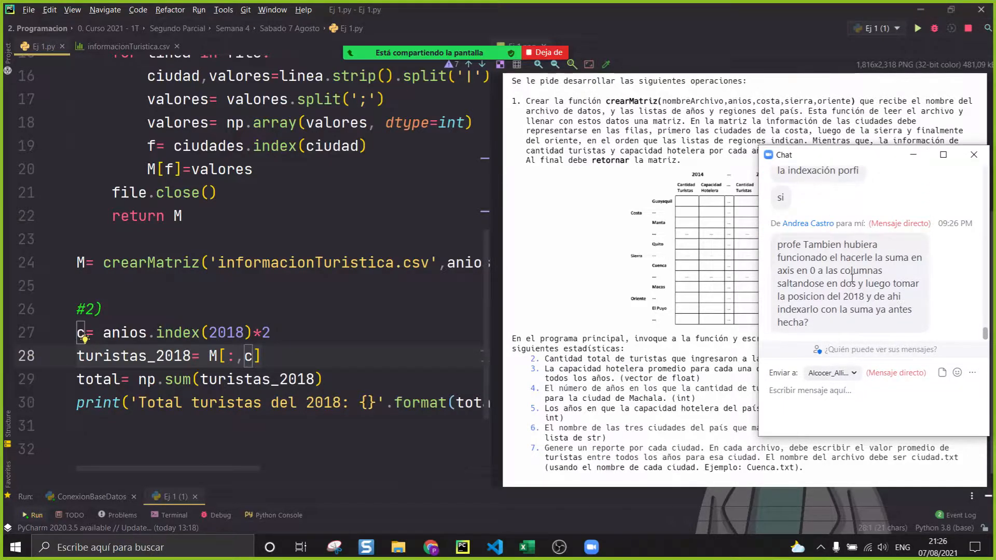
click(467, 346)
drag(303, 360, 44, 366)
click(343, 378)
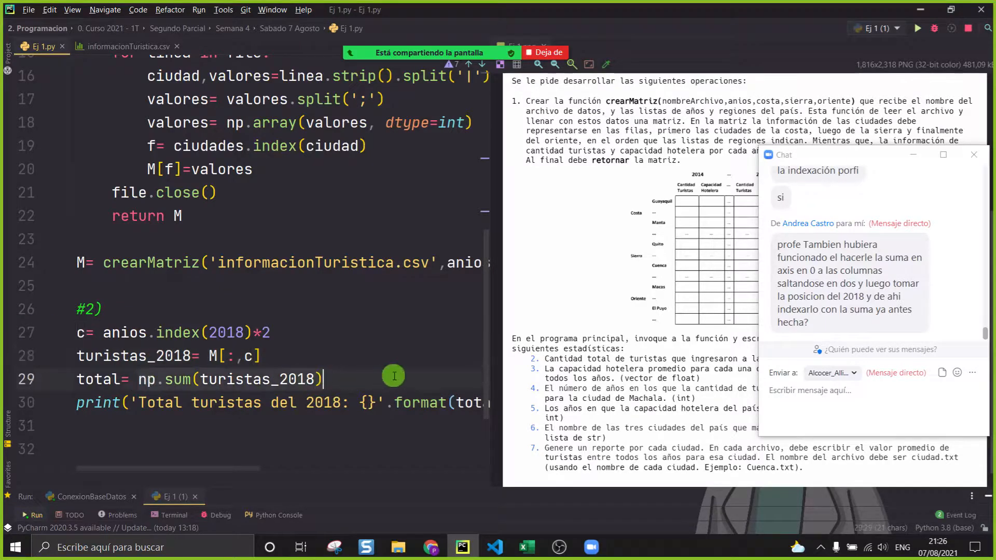
key(Down)
key(Down)
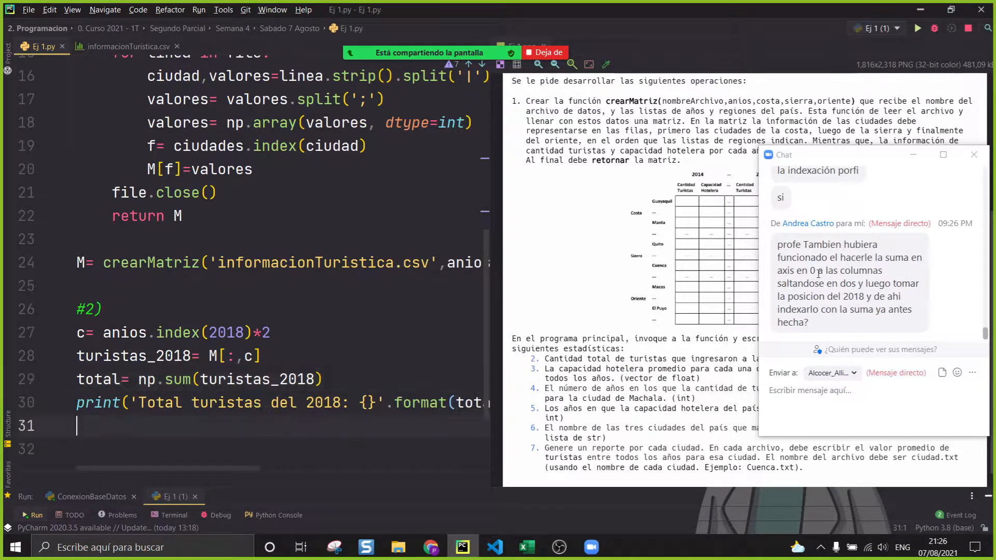
Step: Read the chat question about summing the columns with axis 0, highlighting its lines up to the indexing of the 2018 position
click(833, 259)
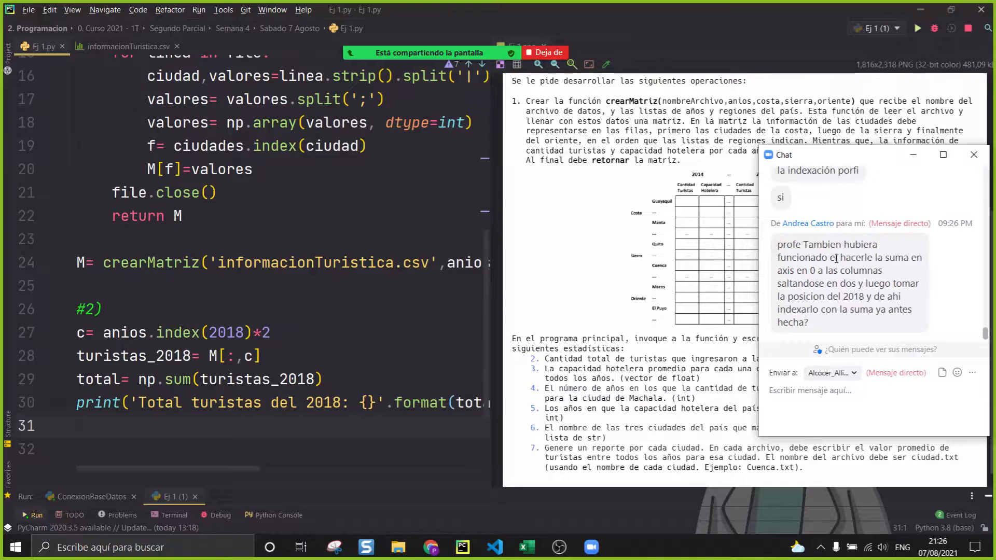
drag(780, 270, 885, 275)
drag(780, 283, 923, 302)
click(924, 306)
drag(860, 322, 770, 243)
click(892, 306)
drag(897, 322, 778, 244)
double_click(894, 297)
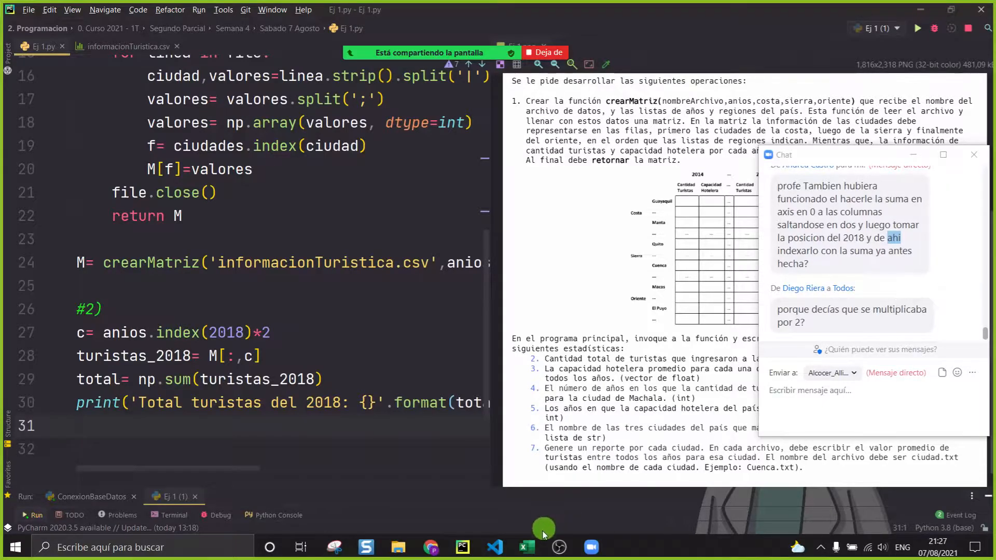
Step: Switch to Excel, minimize the chat, and extend the N27 SUMA formula along row 27 across columns F to S
key(alt+Tab)
click(913, 155)
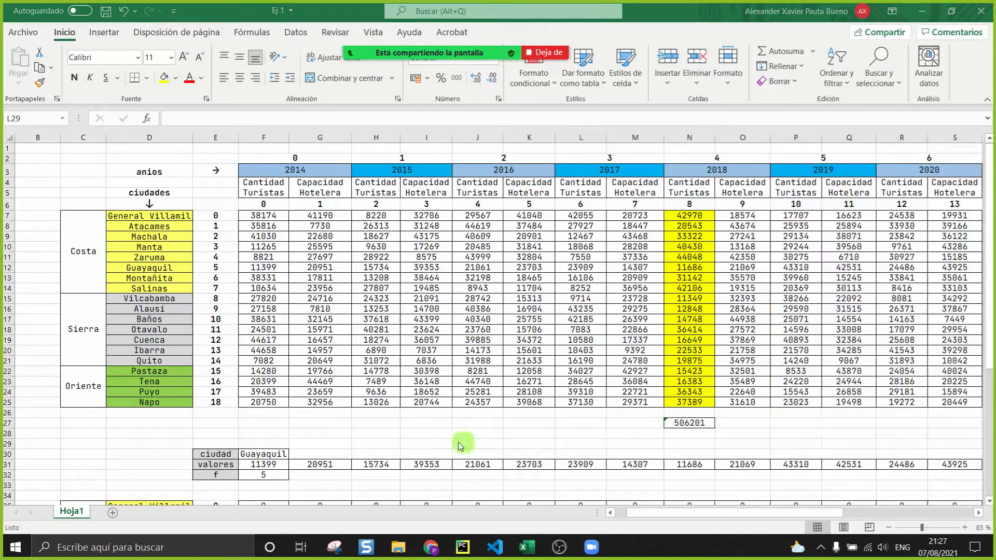
drag(265, 429, 716, 426)
click(456, 423)
drag(491, 428, 736, 428)
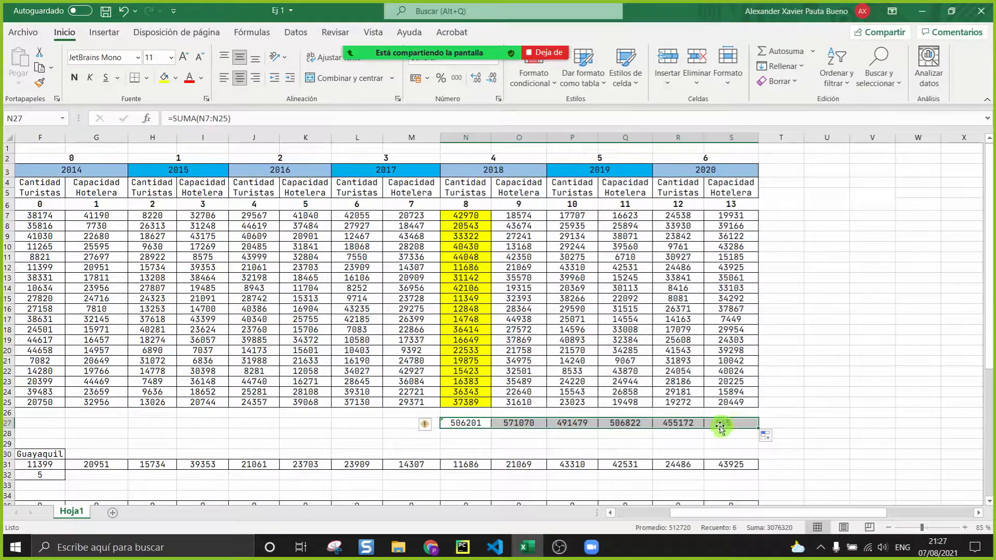
click(464, 425)
drag(482, 429, 21, 423)
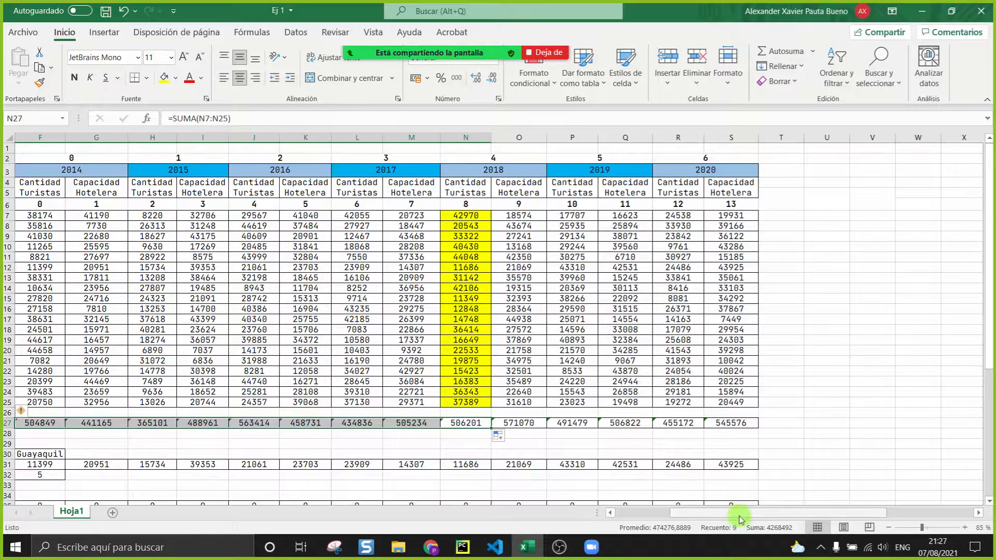
scroll(737, 499, left, 3)
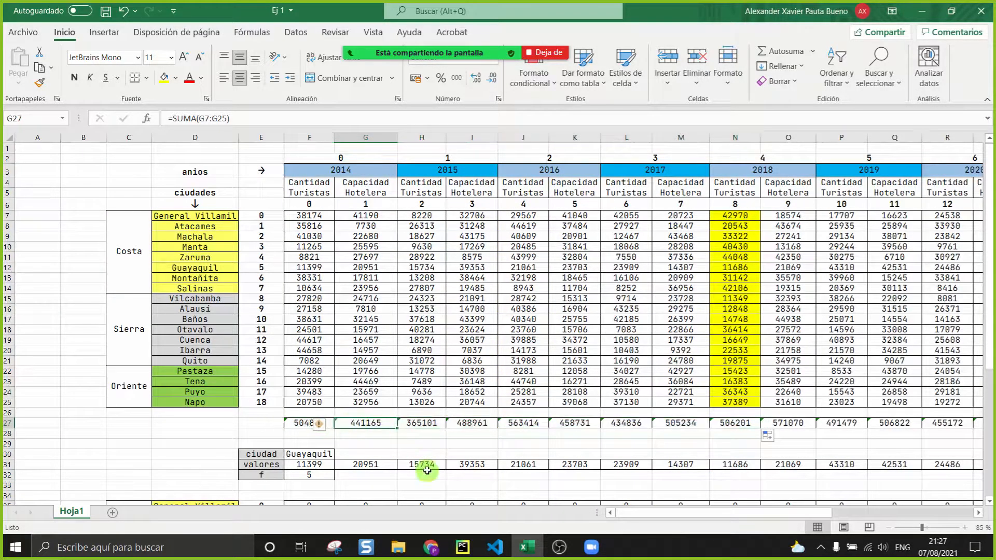
Step: Compare the data columns F, G and H with their sums, and highlight the whole row of column totals F27:S27
drag(307, 216, 305, 404)
click(301, 424)
drag(361, 216, 365, 402)
click(365, 423)
drag(422, 215, 439, 393)
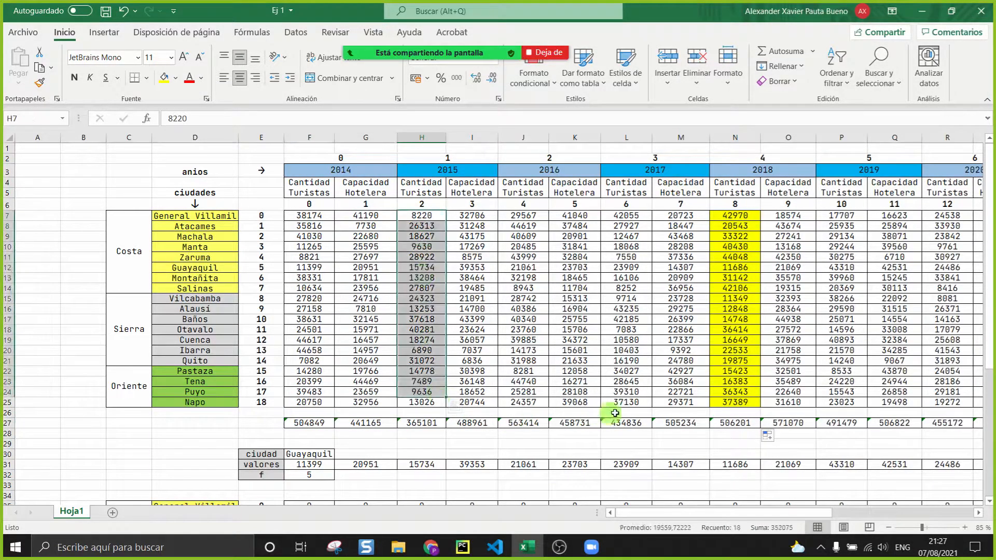
mouse_move(693, 512)
mouse_down()
mouse_move(724, 512)
mouse_move(705, 512)
mouse_move(713, 513)
mouse_up()
drag(218, 422, 899, 423)
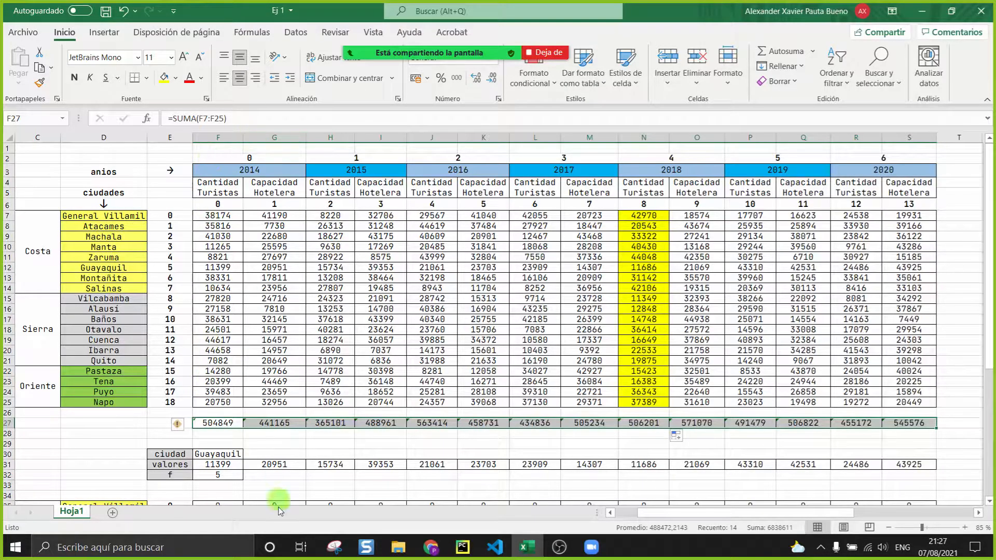
click(368, 438)
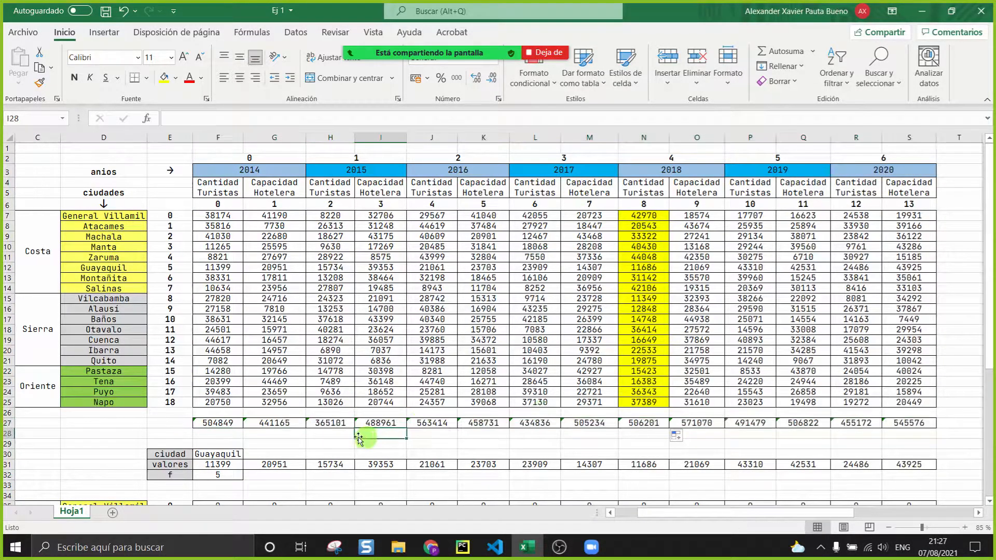
Step: Fill the tourist totals for 2014, 2015 and 2016 in F27, H27 and J27 with yellow
click(222, 422)
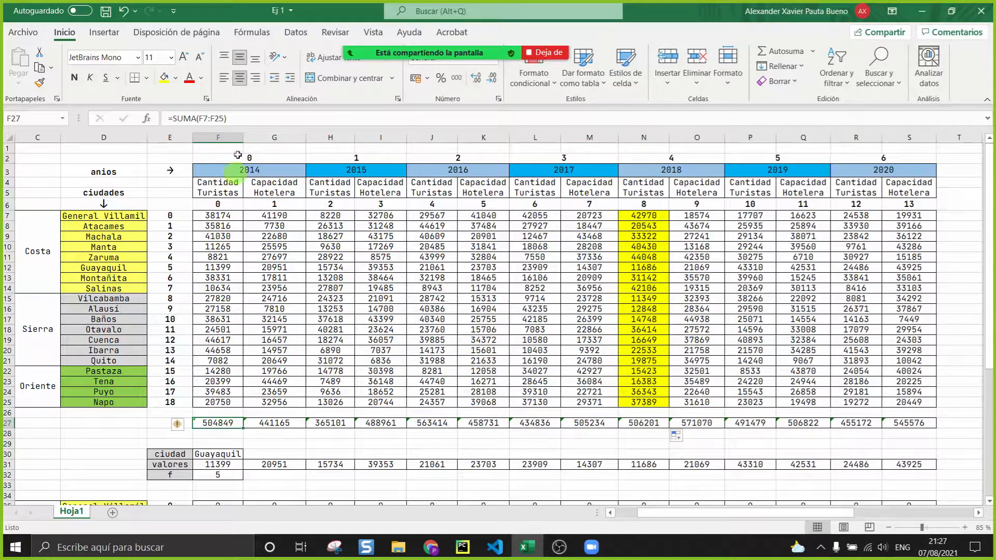
click(165, 77)
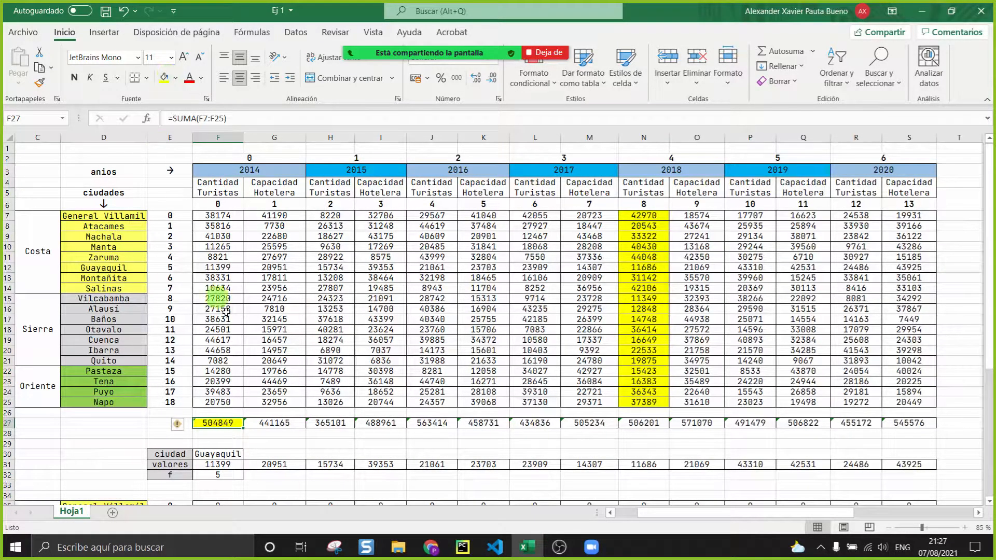
click(274, 433)
click(312, 425)
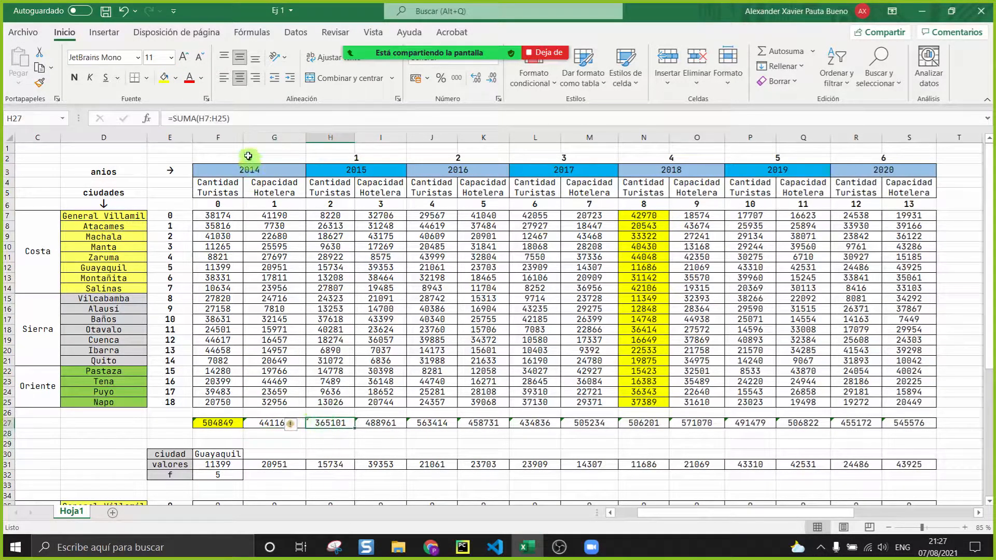
click(165, 78)
click(371, 424)
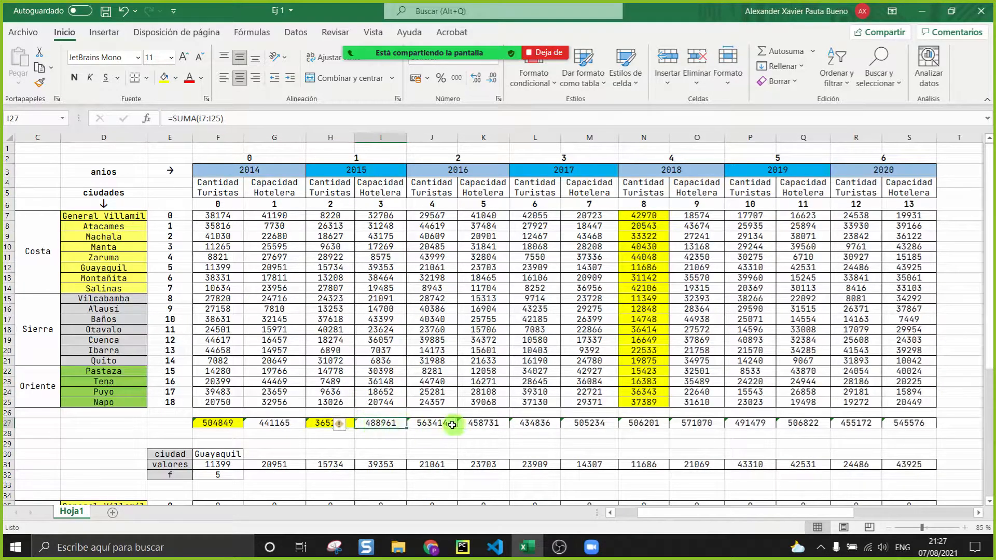
click(435, 423)
click(165, 77)
Step: Fill the tourist totals for 2017 to 2020 in L27, N27, P27 and R27 with yellow
click(526, 423)
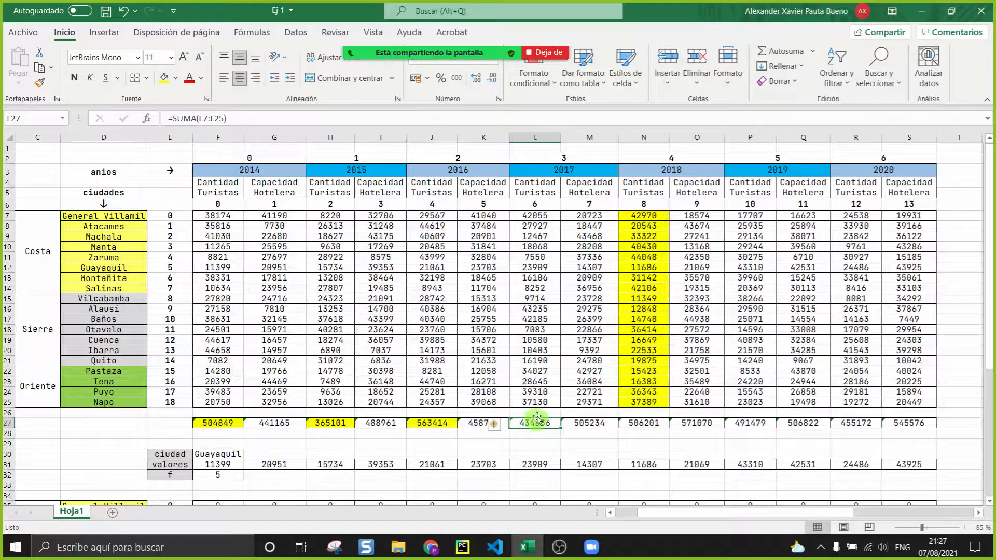
click(164, 78)
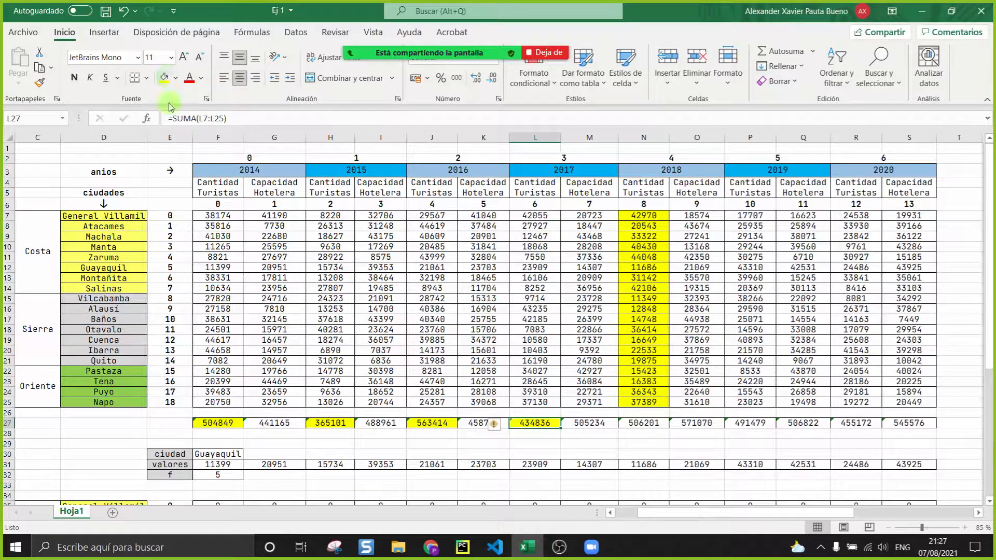
click(635, 423)
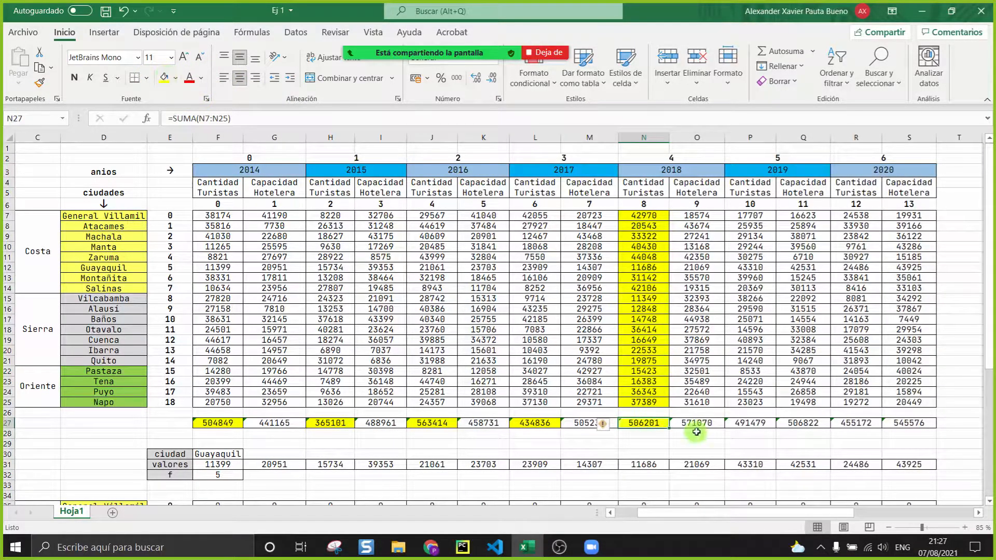
click(769, 423)
click(164, 78)
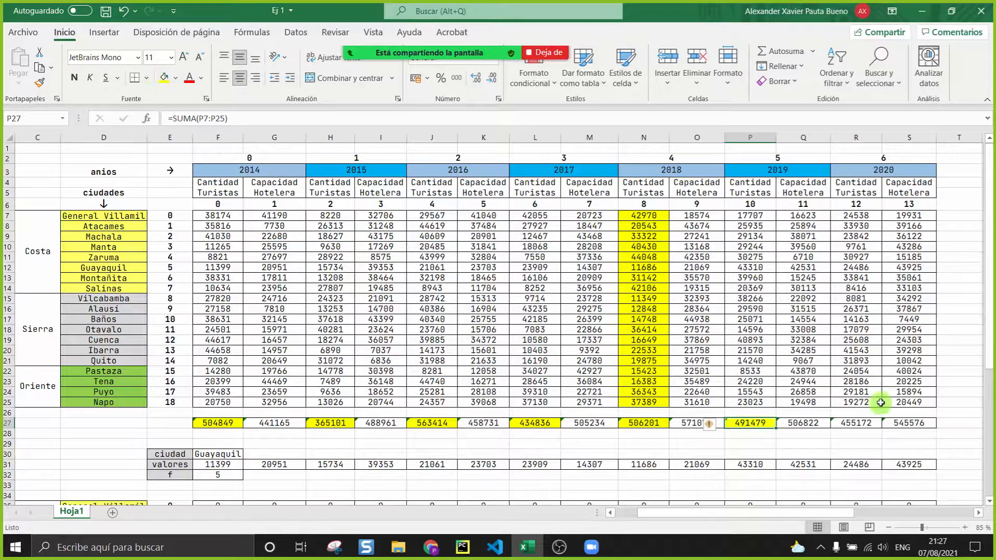
click(858, 423)
click(164, 78)
Step: Check the Cantidad Turistas headers of 2014, 2015 and 2016 against the yellow totals in row 27
scroll(389, 262, down, 1)
scroll(389, 262, up, 1)
click(218, 188)
click(332, 189)
click(452, 194)
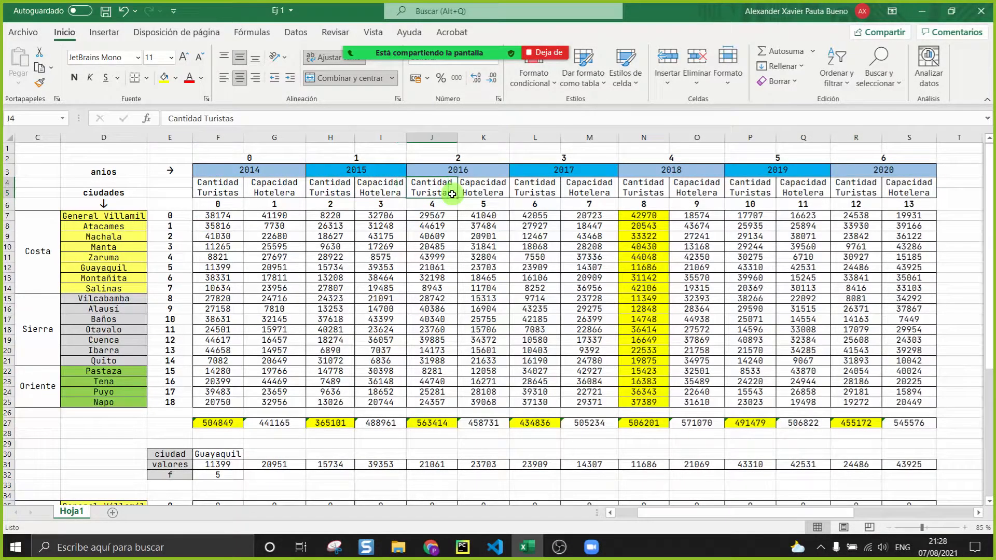
click(444, 425)
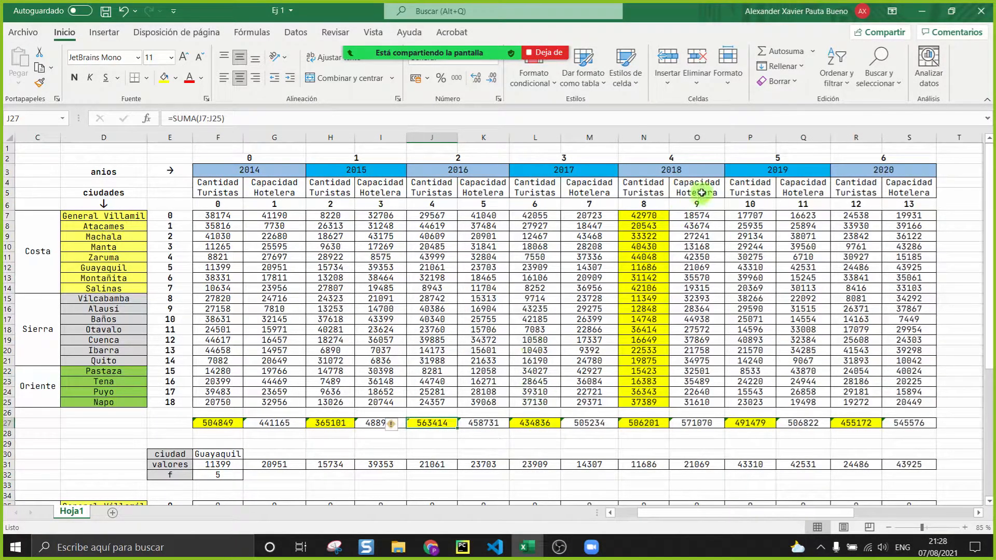
Step: Copy the 2014 tourist total from F27 and paste it into F28 as a plain value instead of a formula
click(216, 424)
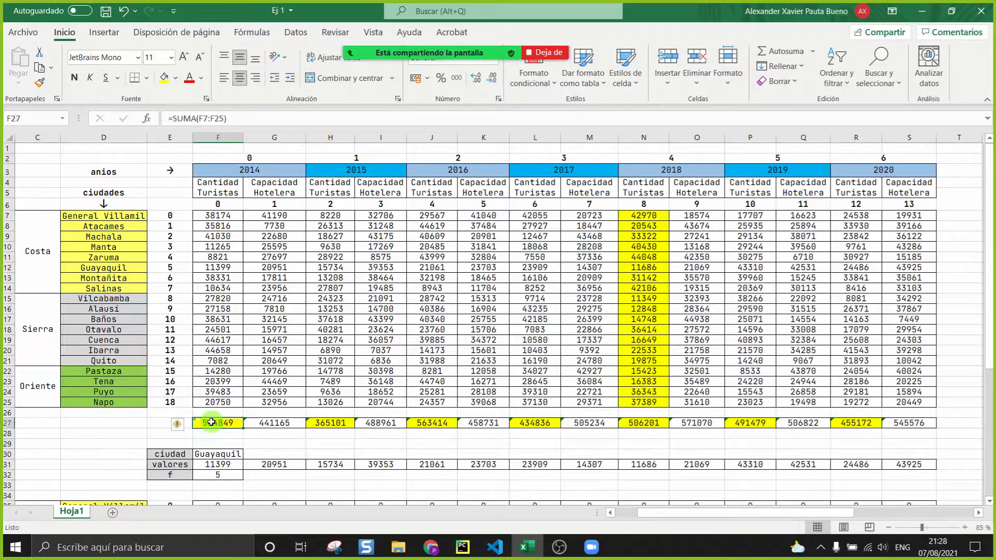
key(ctrl+c)
key(Down)
key(ctrl+v)
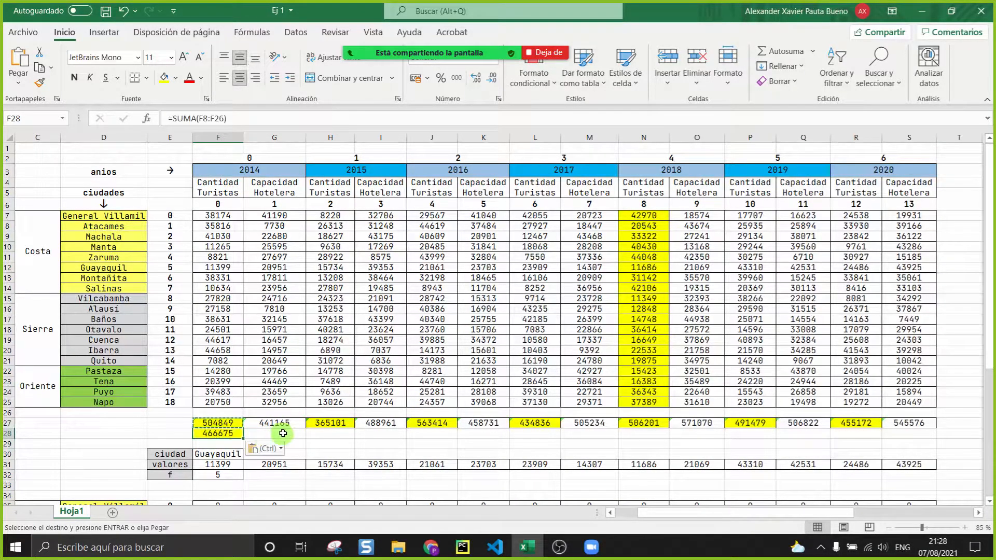
click(320, 425)
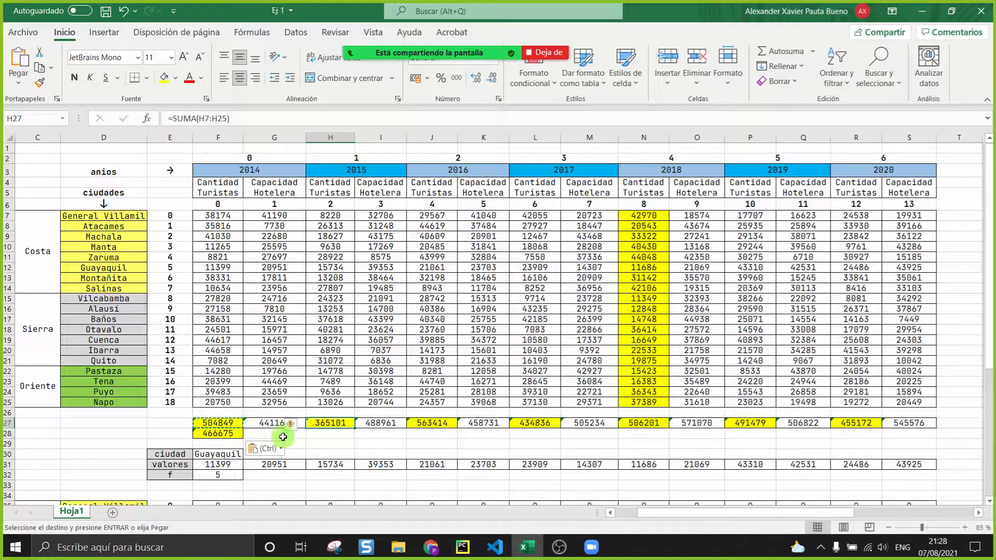
click(232, 427)
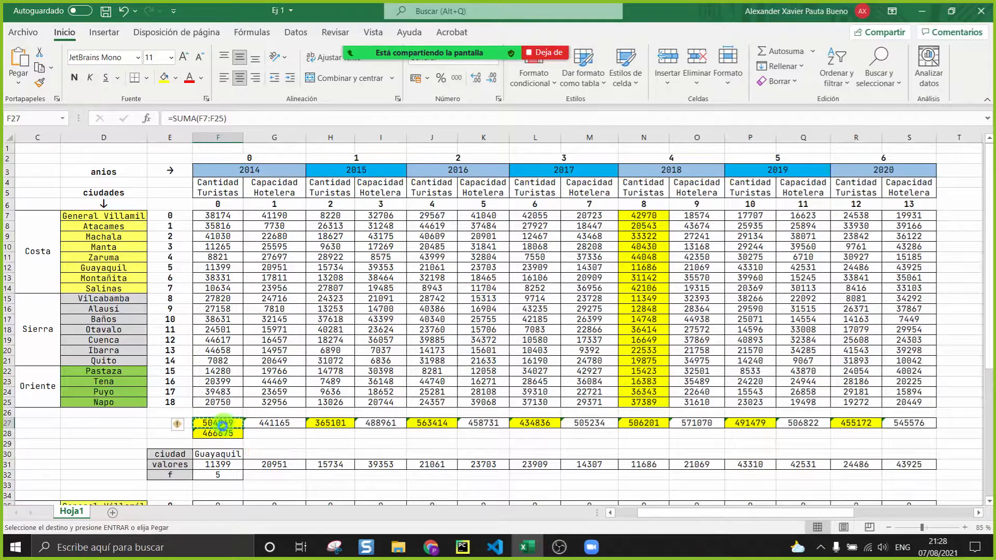
right_click(213, 432)
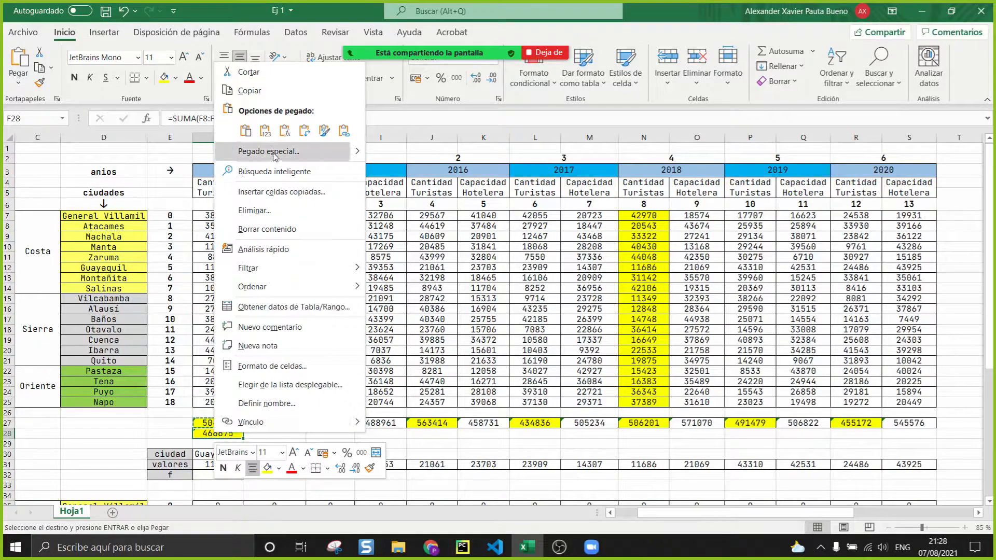
click(272, 133)
click(272, 133)
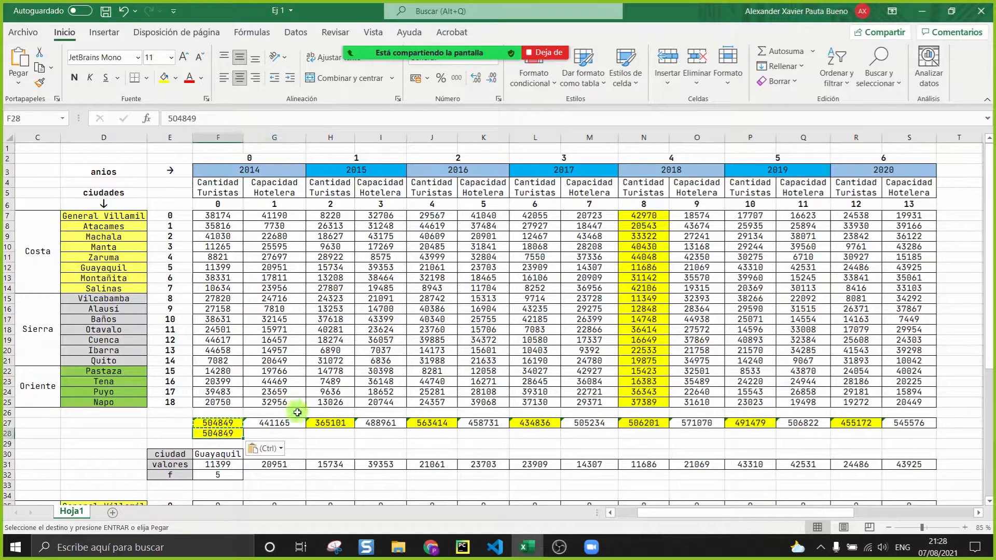
Step: Copy the 2015 tourist total from H27 and paste it as a value only into G28
click(330, 425)
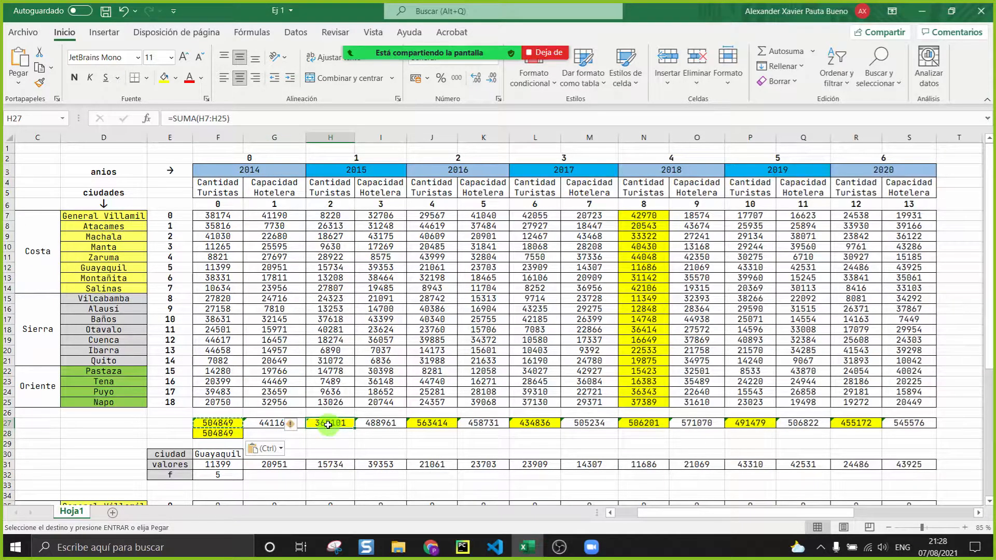
right_click(276, 432)
click(330, 134)
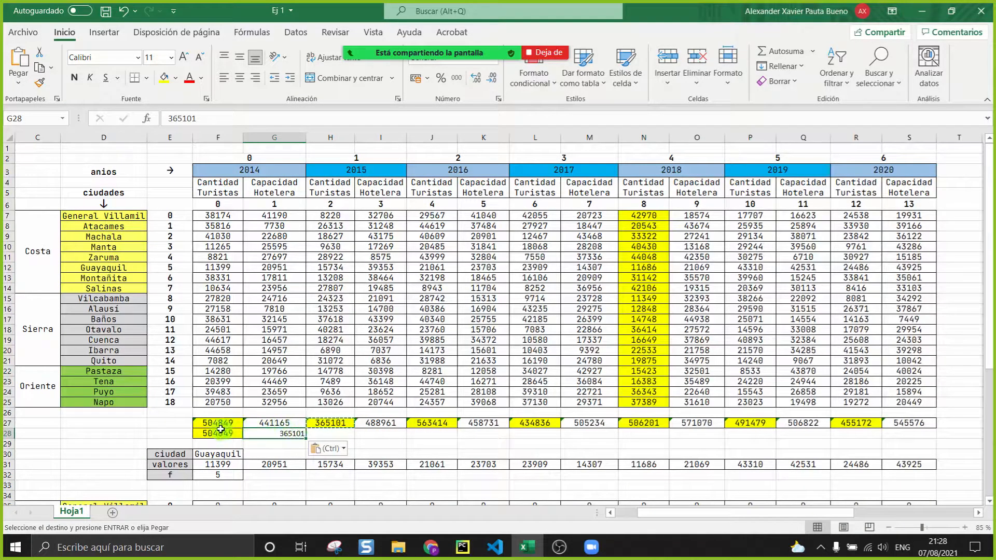
click(431, 425)
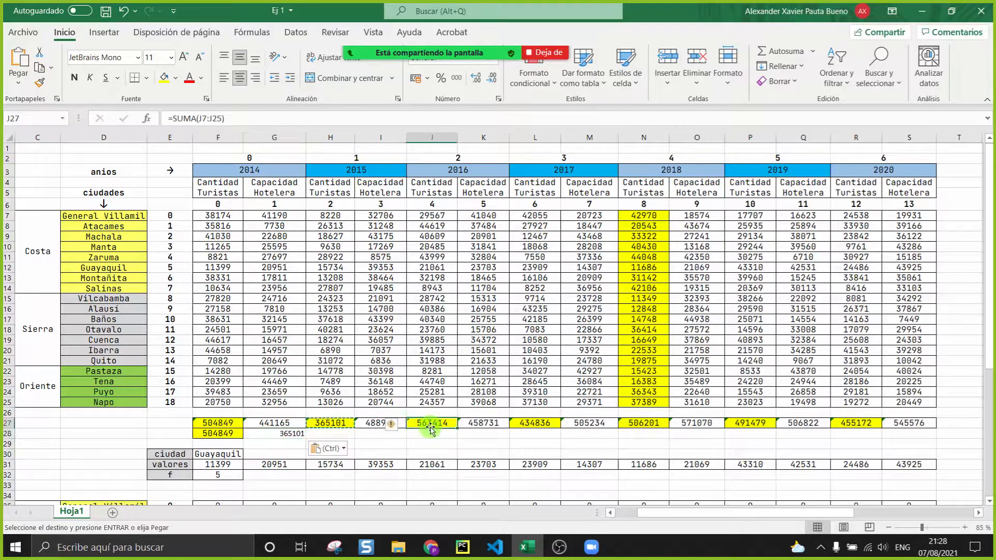
right_click(431, 424)
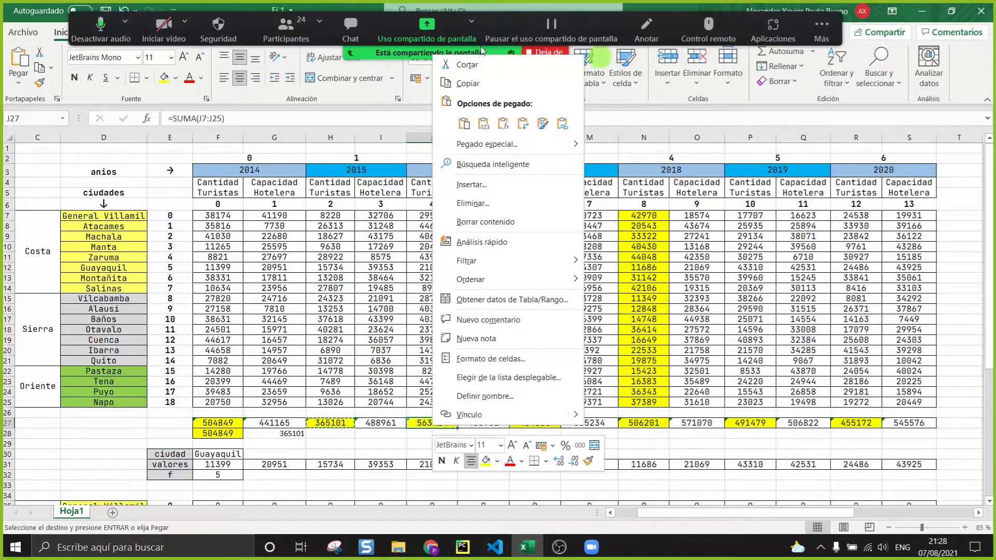
click(485, 126)
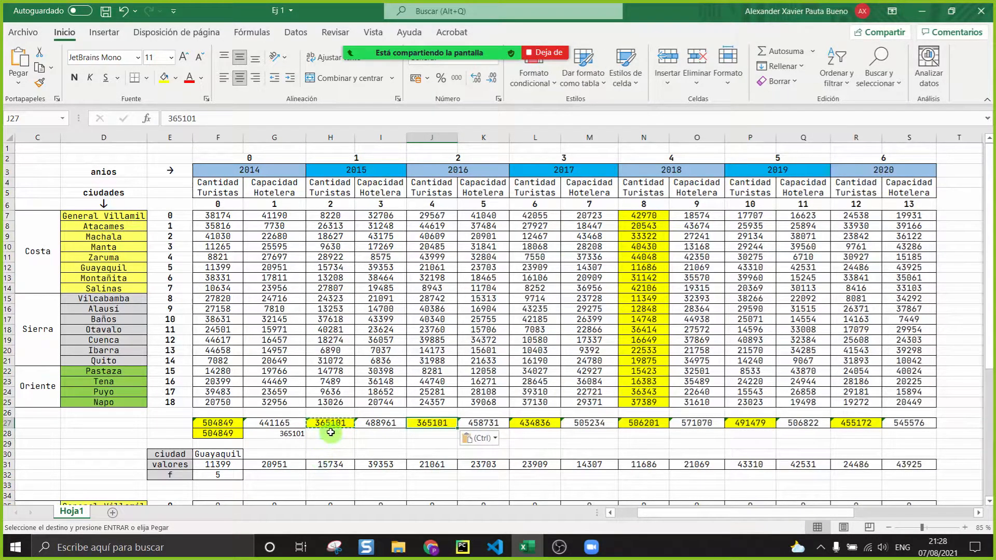
Step: Copy the 2016 tourist total from J27 and paste it as a value only into H28
right_click(434, 424)
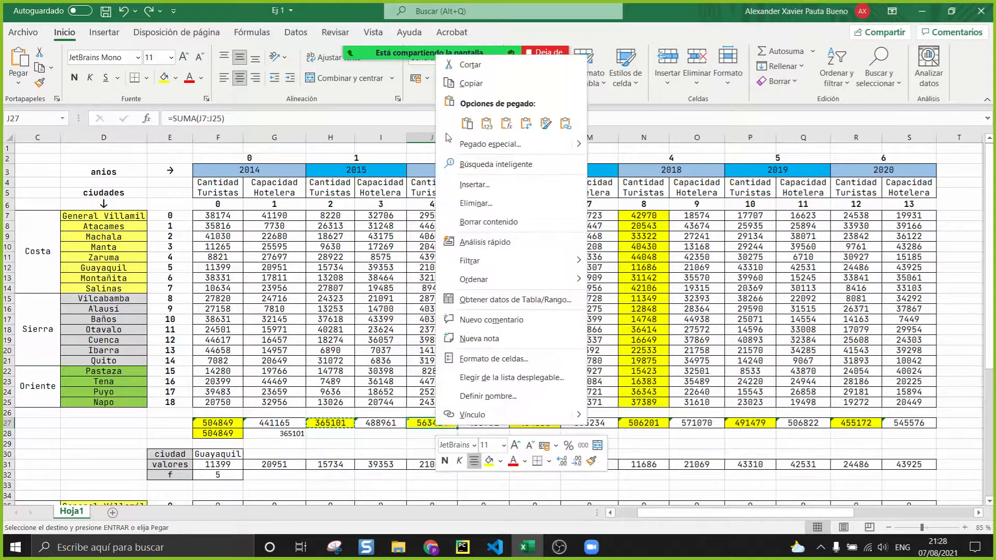
click(471, 84)
click(334, 432)
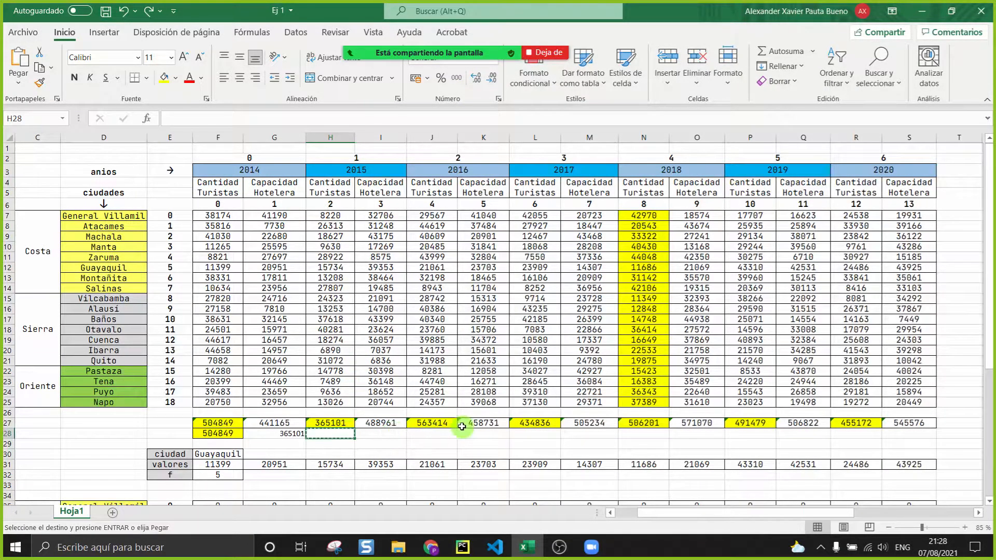
click(436, 423)
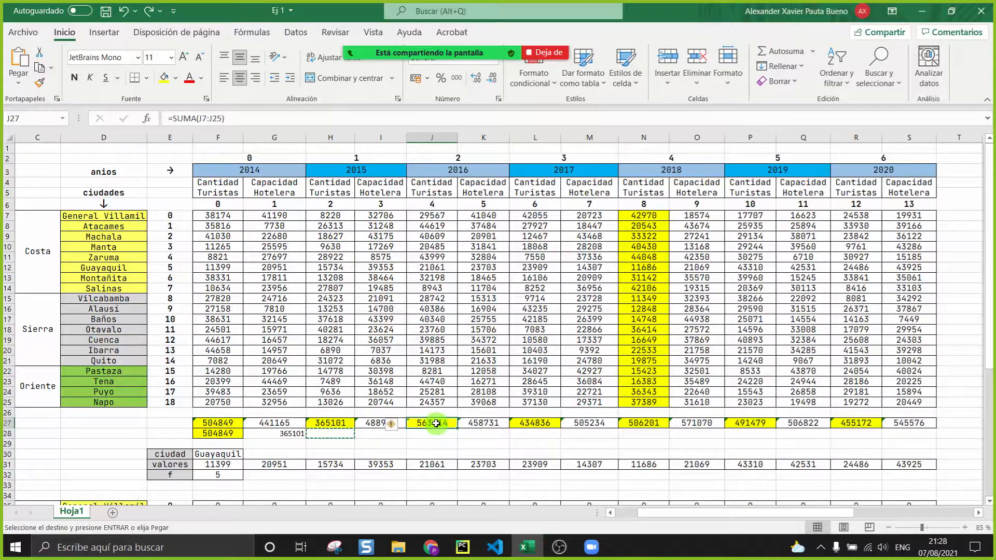
click(351, 435)
right_click(335, 433)
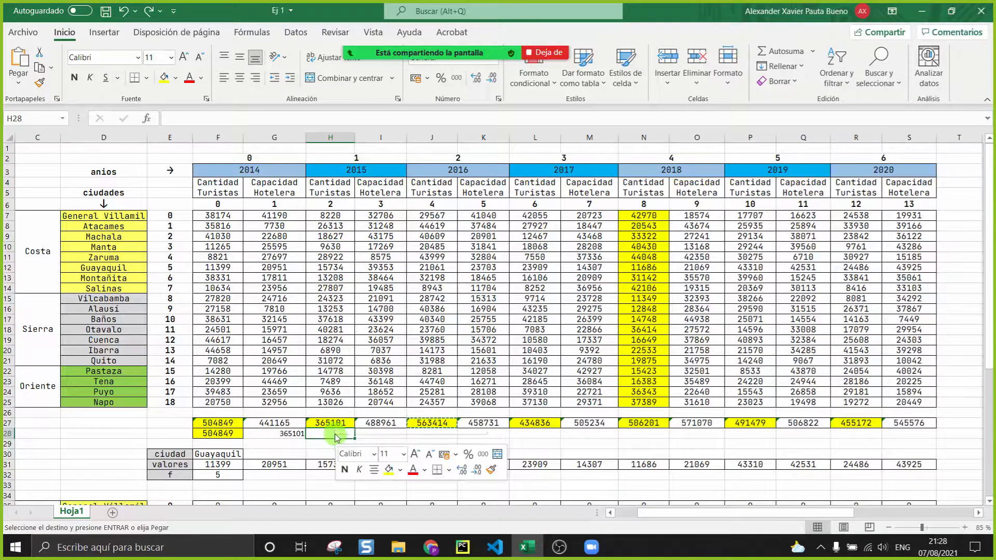
click(386, 133)
Step: Copy the 2017 tourist total from L27 and paste it as a value only into I28
click(535, 423)
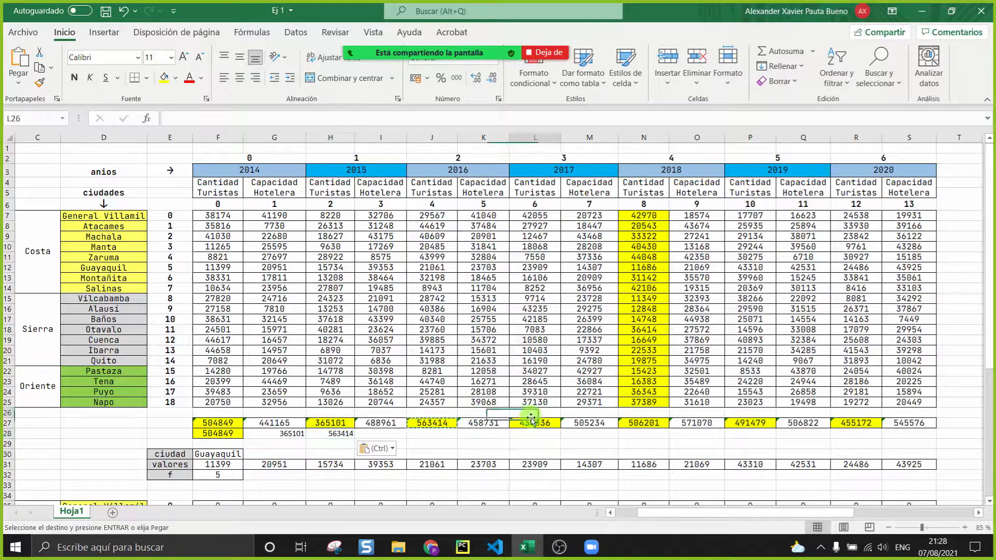
key(ctrl+c)
click(382, 431)
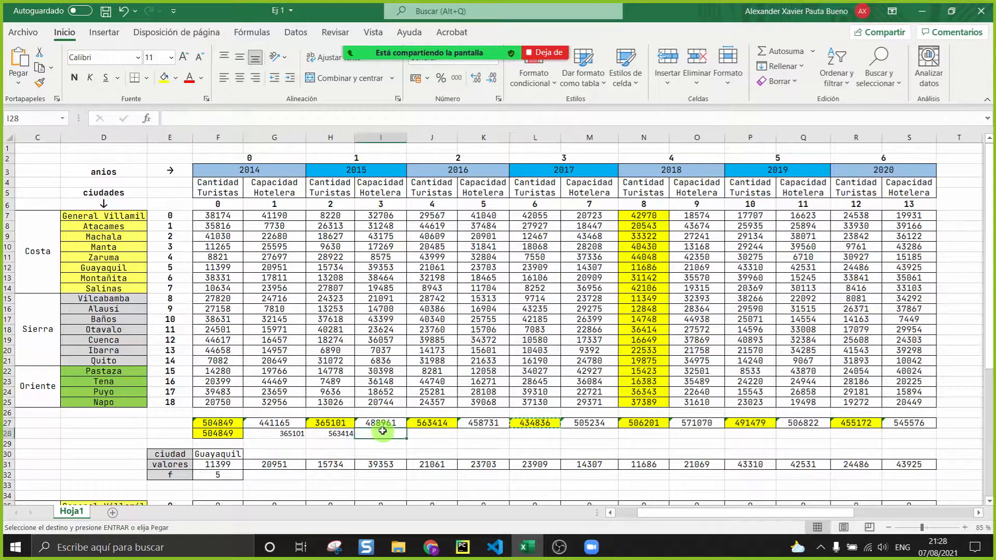
right_click(382, 431)
click(434, 129)
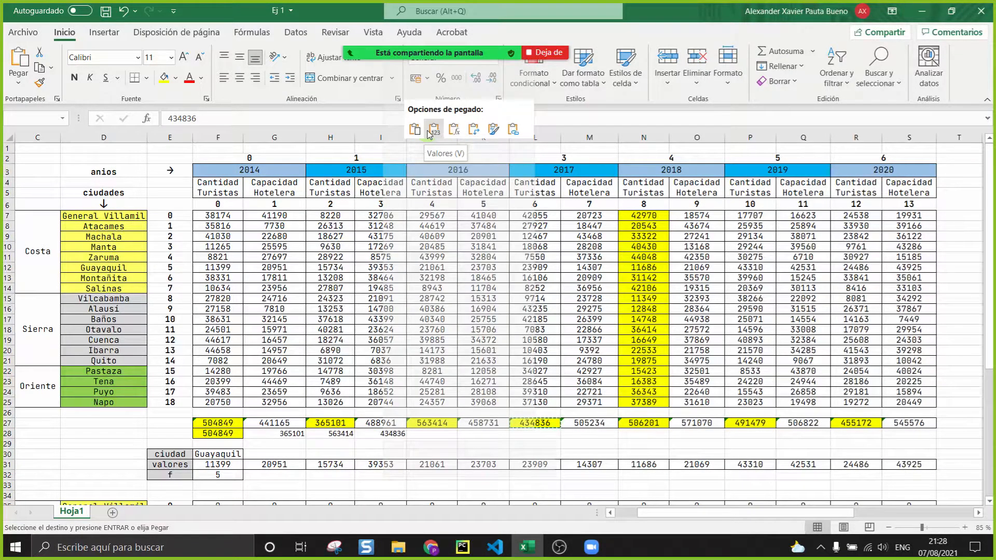
Step: Copy the 2018 and 2019 tourist totals from N27 and P27 and paste them as values only into J28 and K28
click(649, 425)
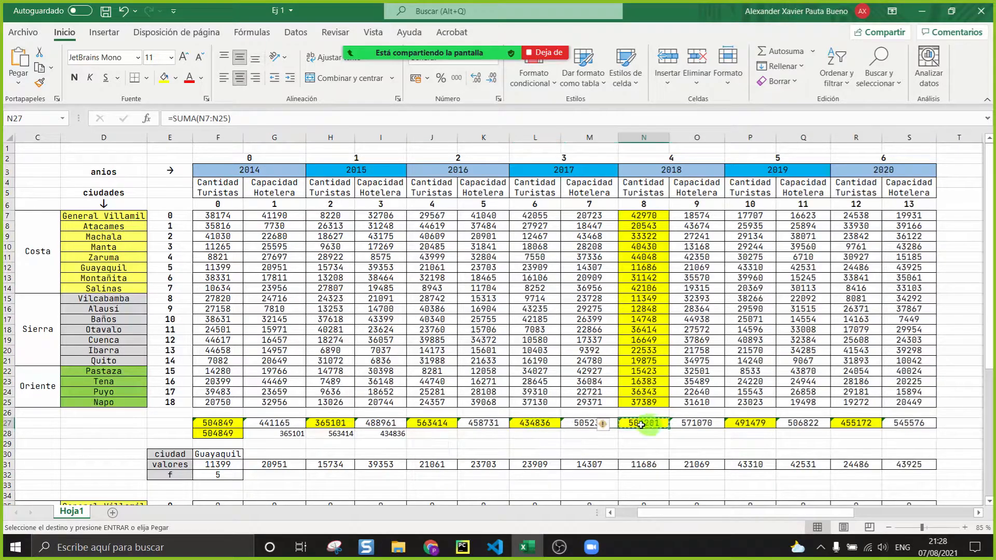
right_click(435, 433)
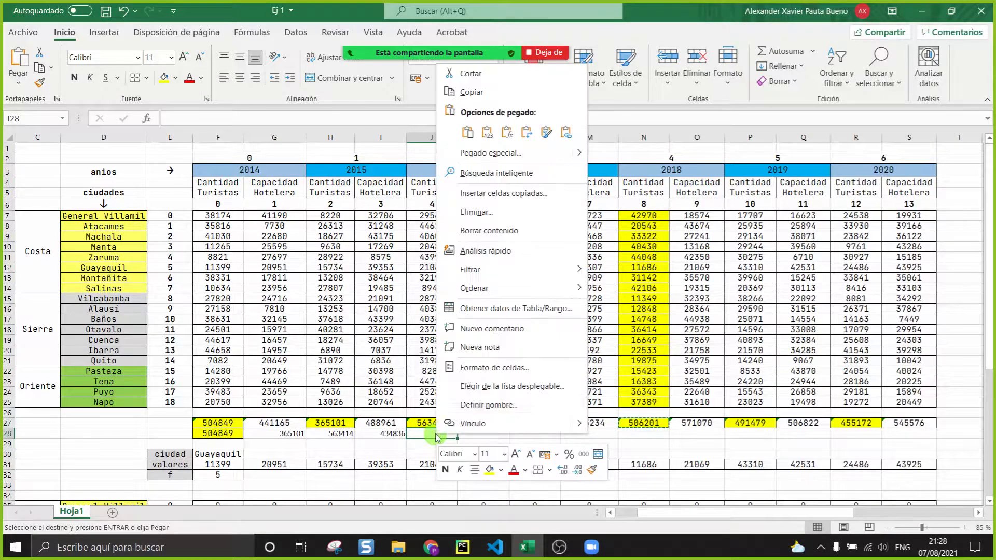
click(488, 132)
click(751, 424)
key(ctrl+c)
click(496, 432)
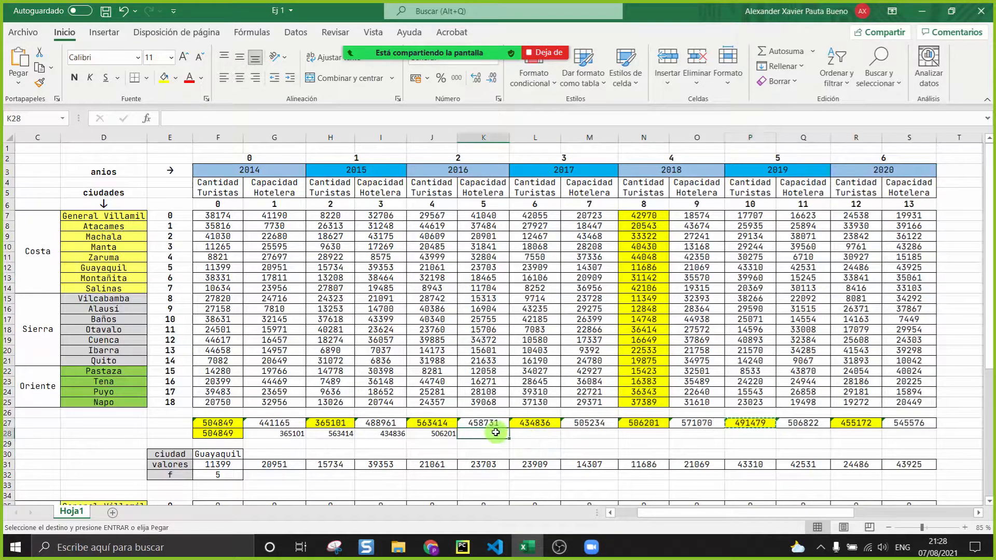
right_click(494, 432)
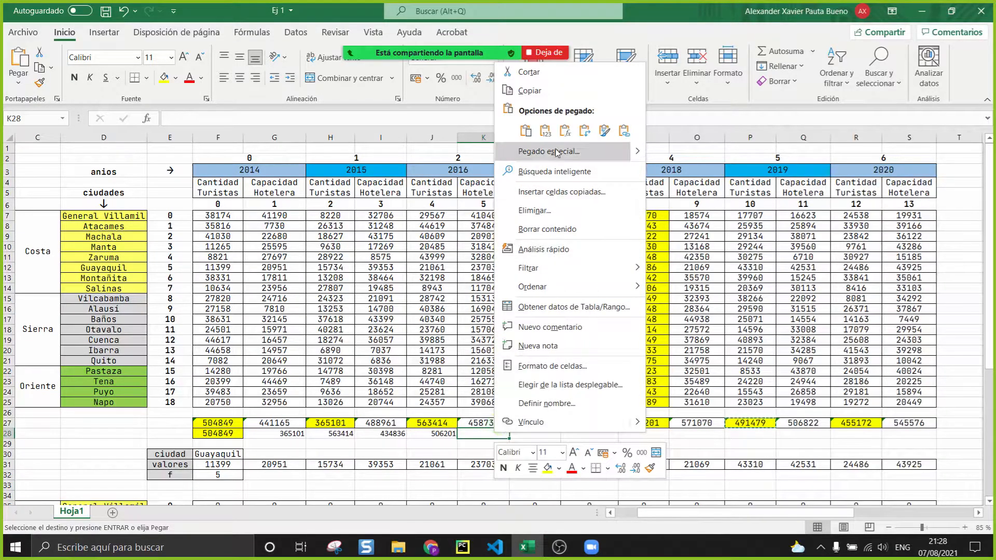
click(546, 132)
Step: Copy the 2020 tourist total from R27 and paste it into L28 as a plain value
click(846, 423)
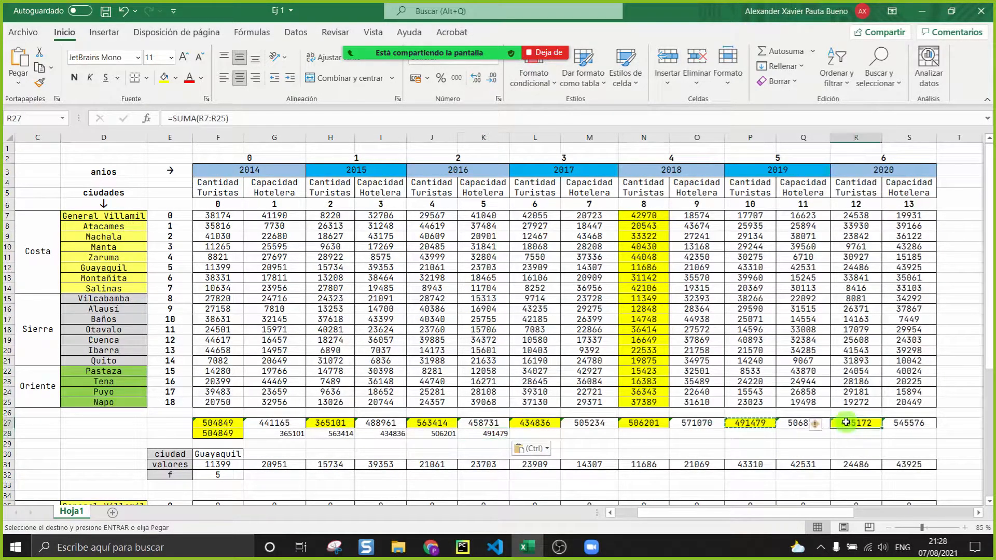
key(ctrl+c)
click(545, 433)
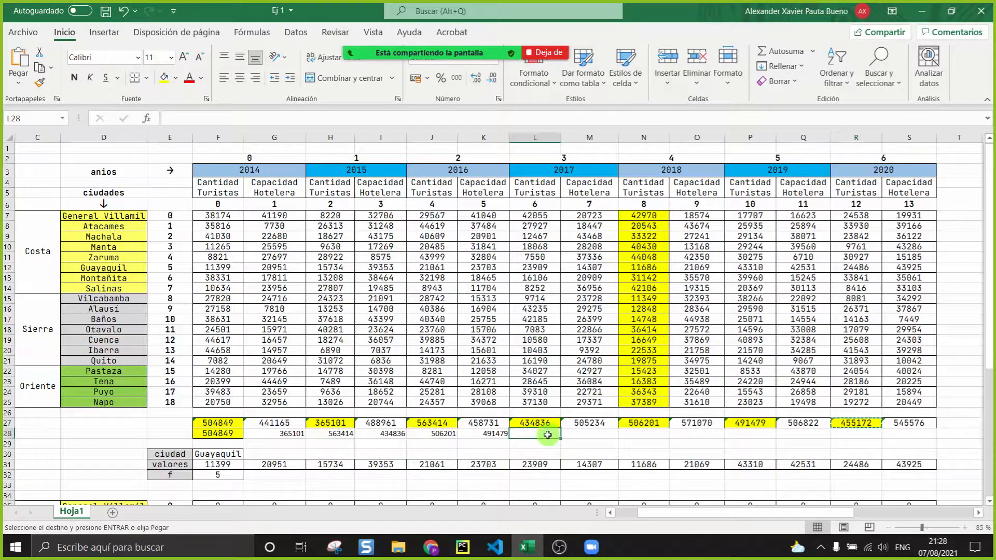
key(ctrl+v)
key(ctrl+z)
right_click(544, 435)
click(597, 138)
key(Right)
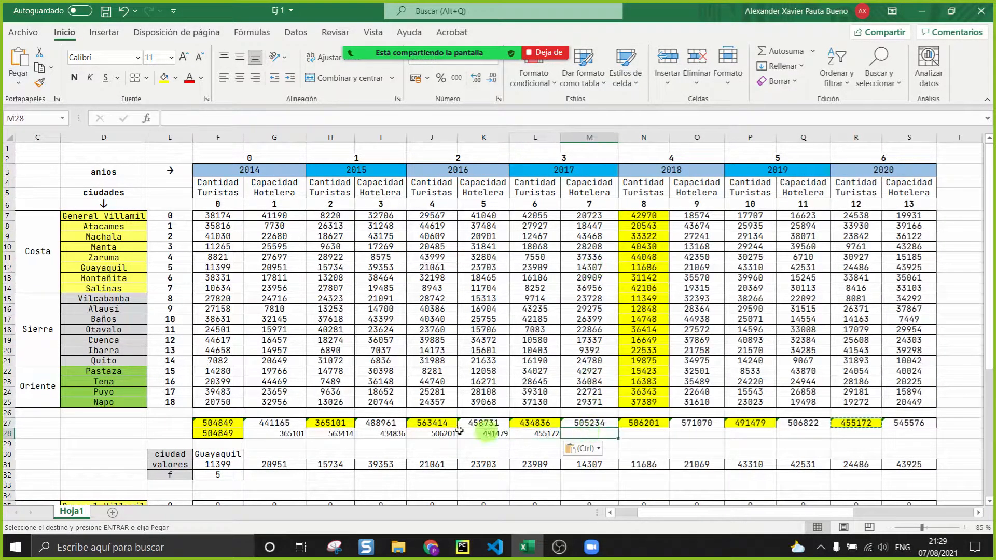
Step: Fill the row of tourist totals in F28 to L28 with light green
drag(218, 433, 534, 434)
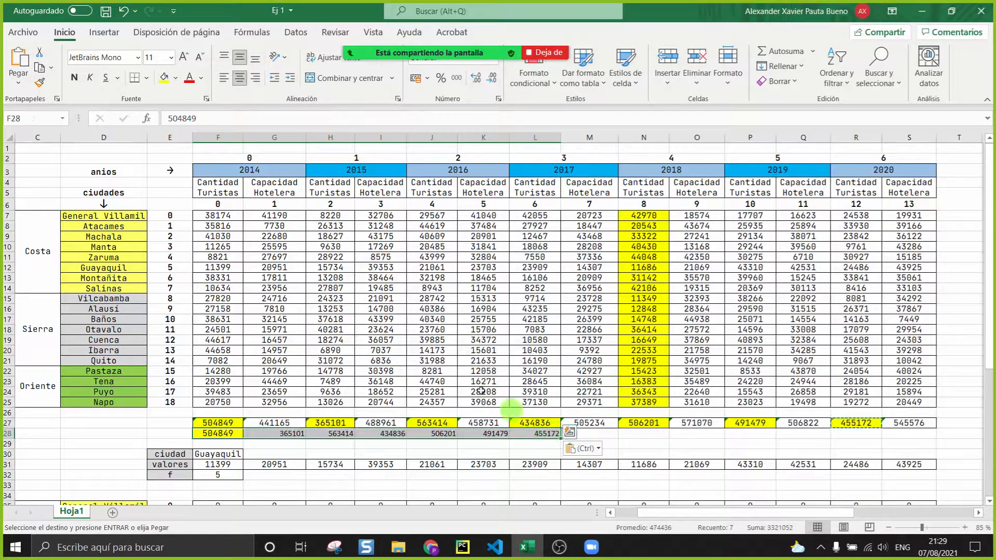
click(177, 79)
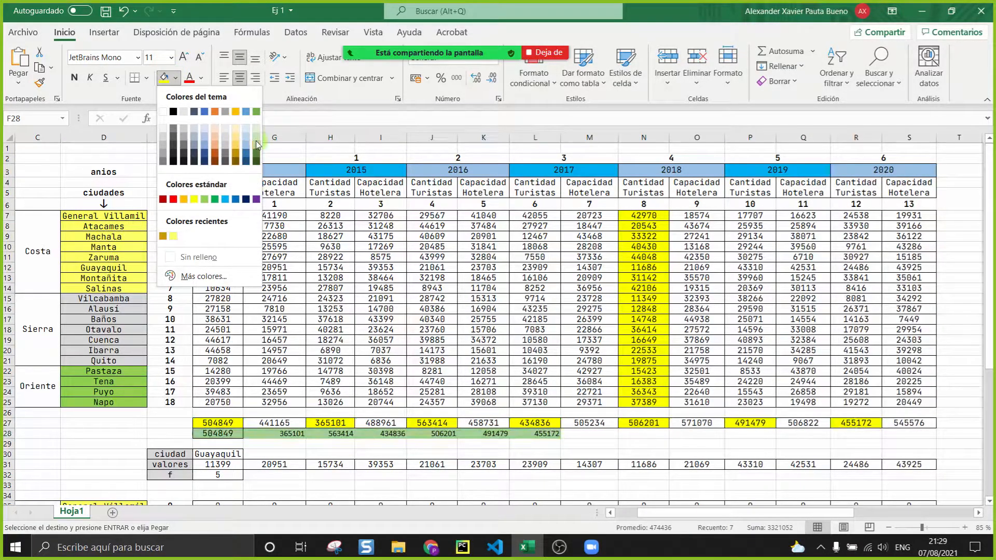
click(257, 145)
Step: Try to apply the formatting of F28 to the totals in G28 to L28
click(228, 432)
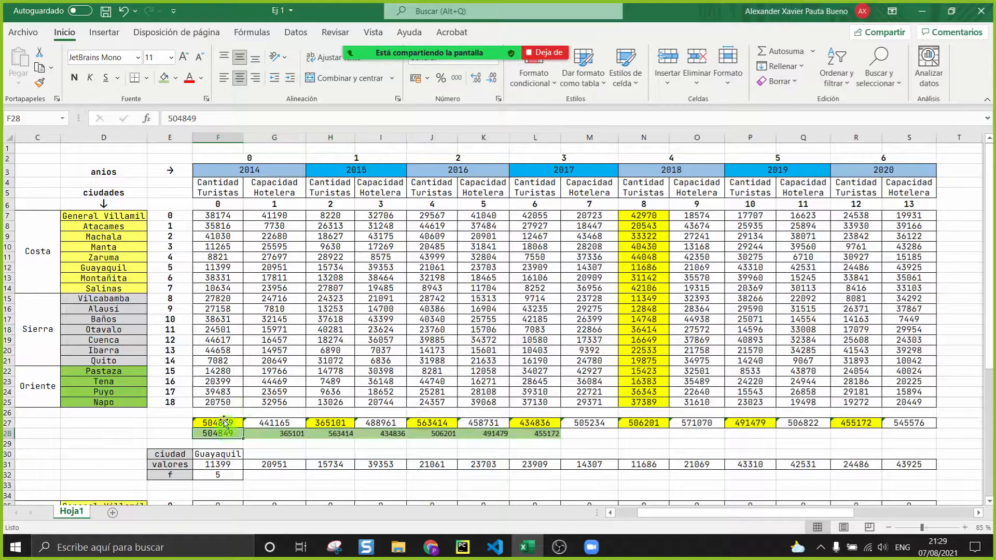
click(42, 83)
drag(283, 436, 524, 432)
click(642, 436)
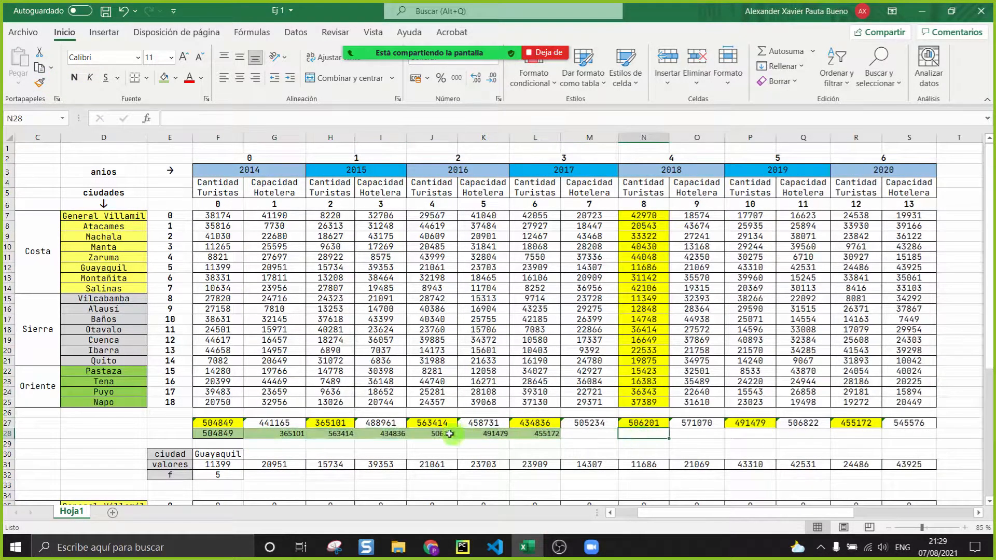
Step: Copy the cell formatting of F28 onto G28 to L28 so the whole row of totals matches
click(214, 433)
click(40, 83)
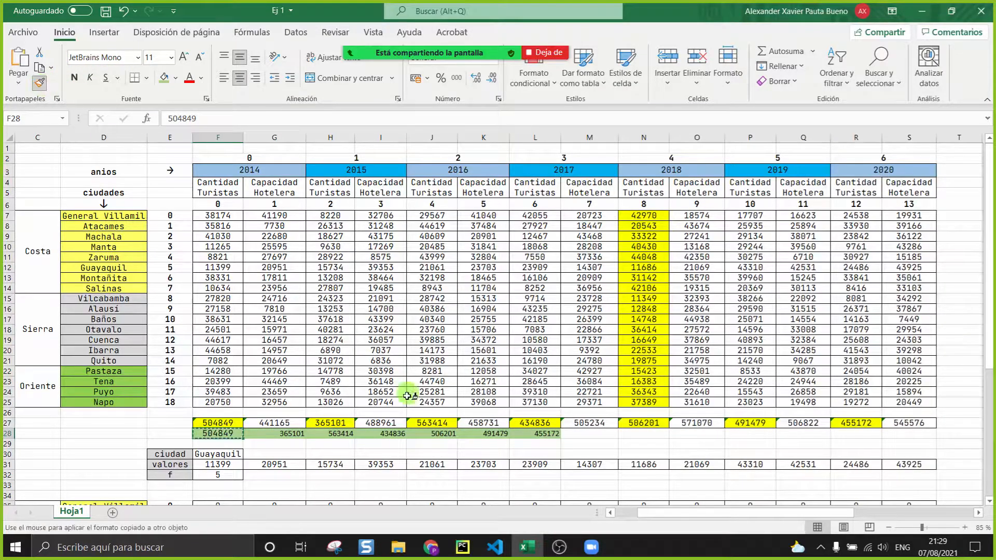
drag(270, 436, 550, 435)
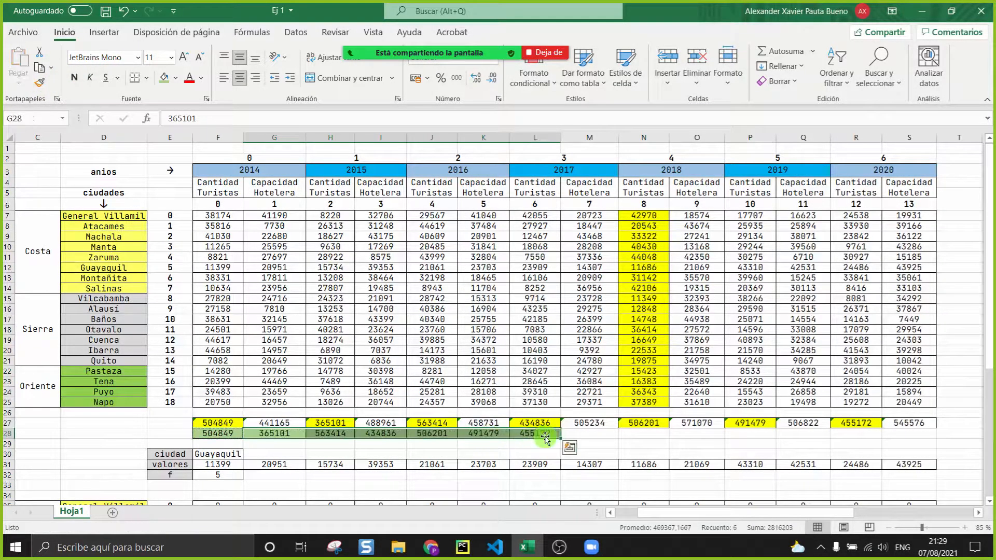
click(438, 445)
Step: Compare the seven tourist totals in F28 to L28 with the year headers from 2014 to 2020
scroll(438, 445, down, 2)
click(328, 404)
scroll(328, 404, up, 2)
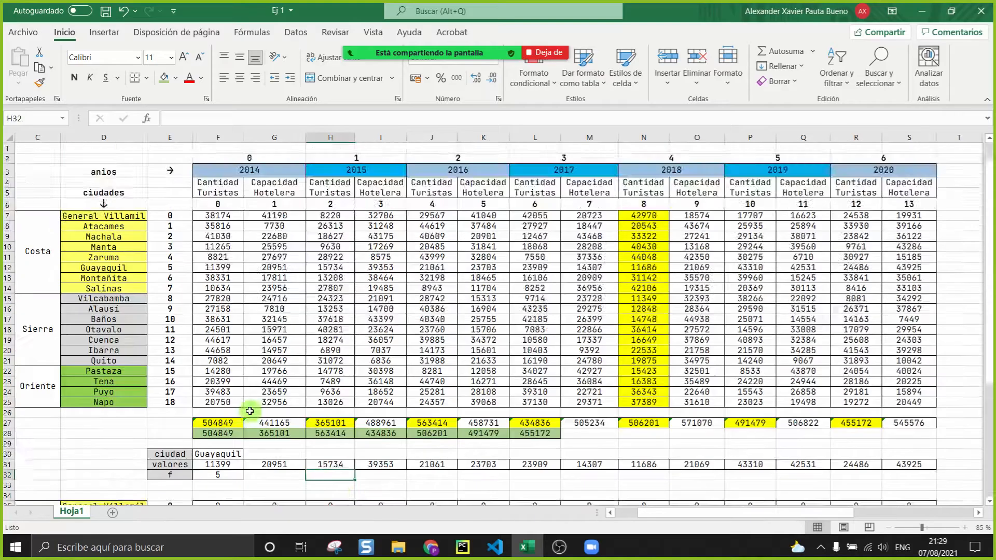
drag(212, 433, 540, 424)
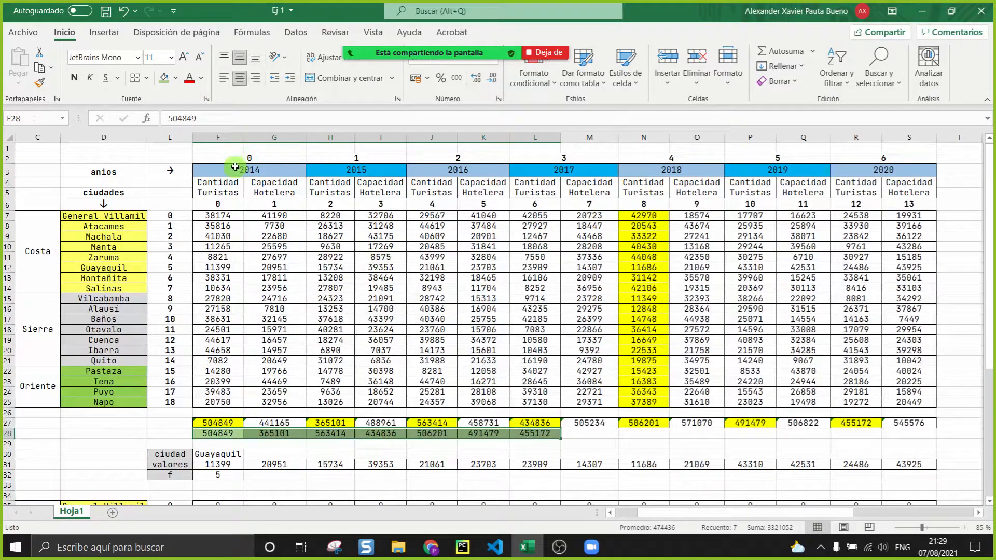
drag(244, 170, 842, 164)
click(626, 315)
ctrl+scroll(626, 316, down, 2)
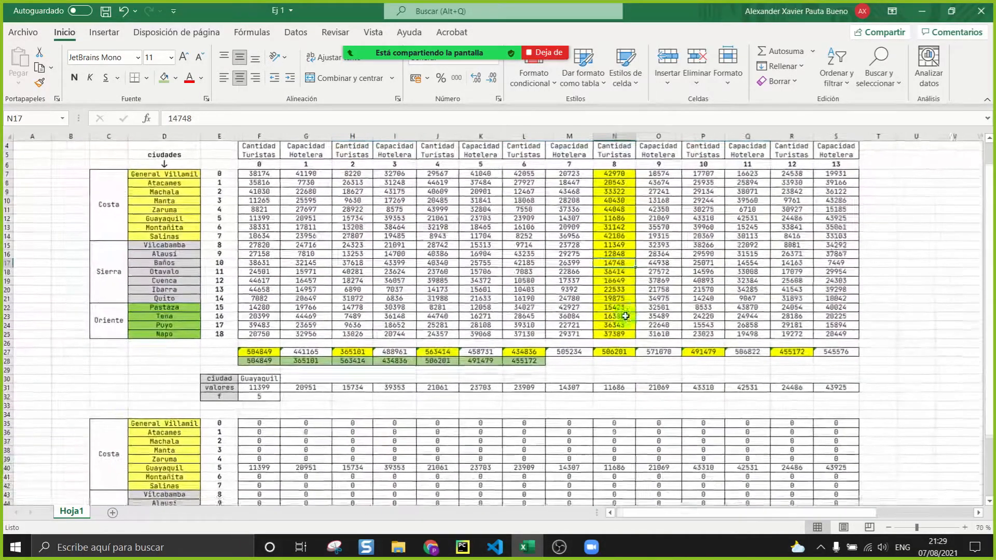
scroll(625, 316, up, 1)
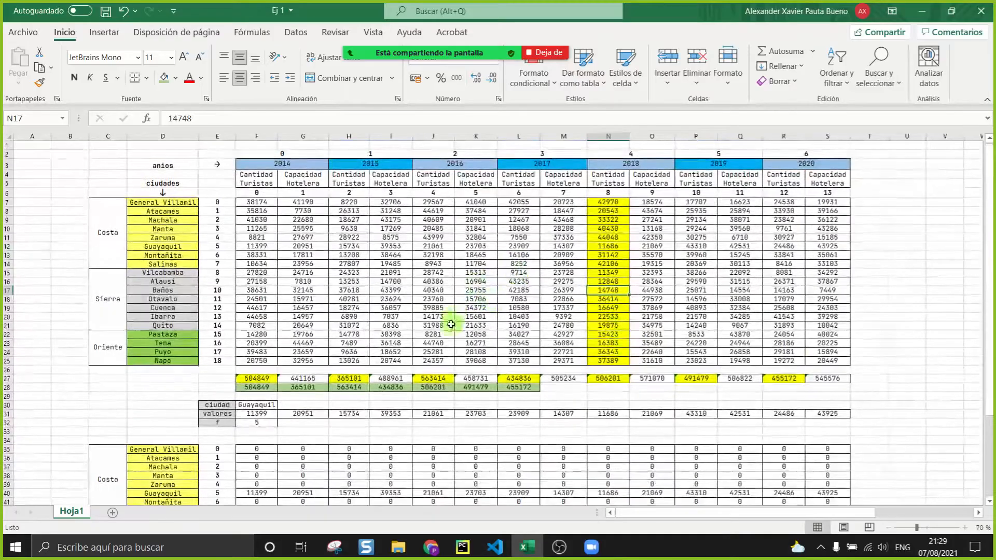
Step: Switch to PyCharm and comment out the exercise 2 code from the c= anios.index(2018)*2 line through the print line
click(470, 553)
click(289, 403)
ctrl+scroll(330, 418, down, 3)
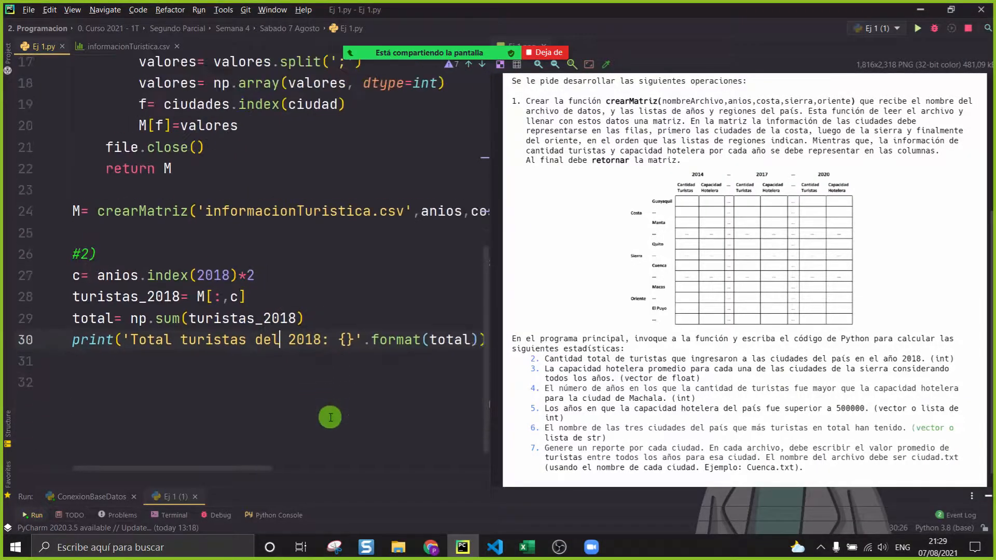
drag(118, 403, 44, 283)
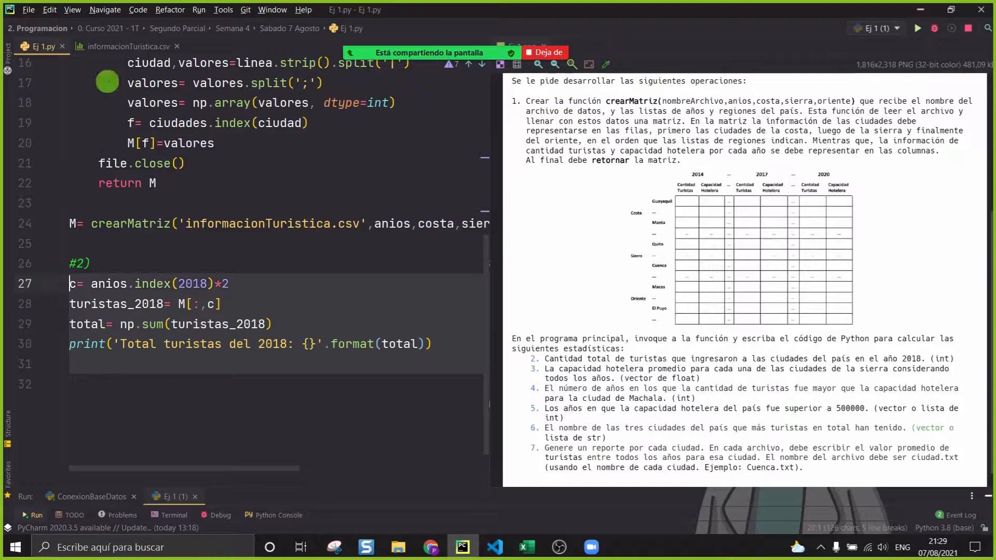
click(26, 10)
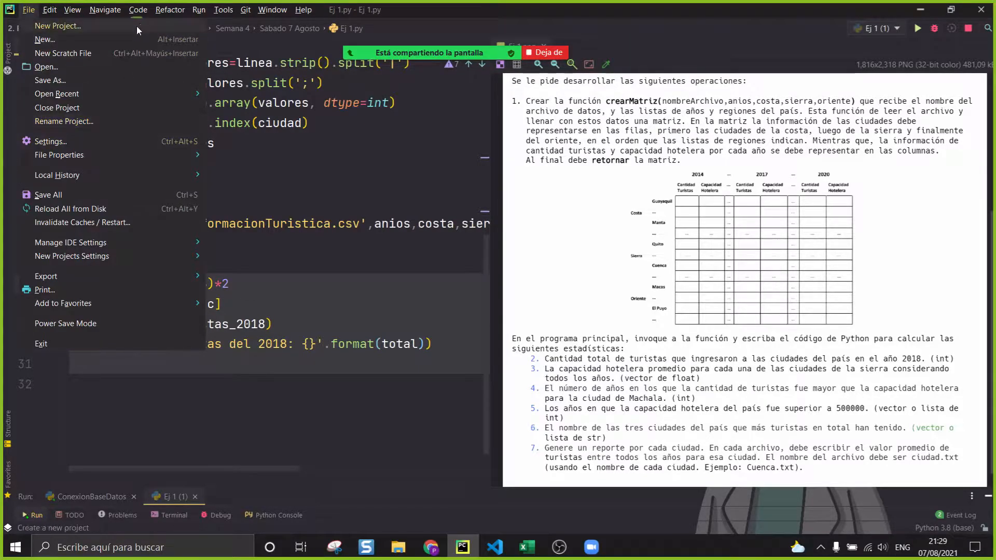
click(136, 11)
click(137, 11)
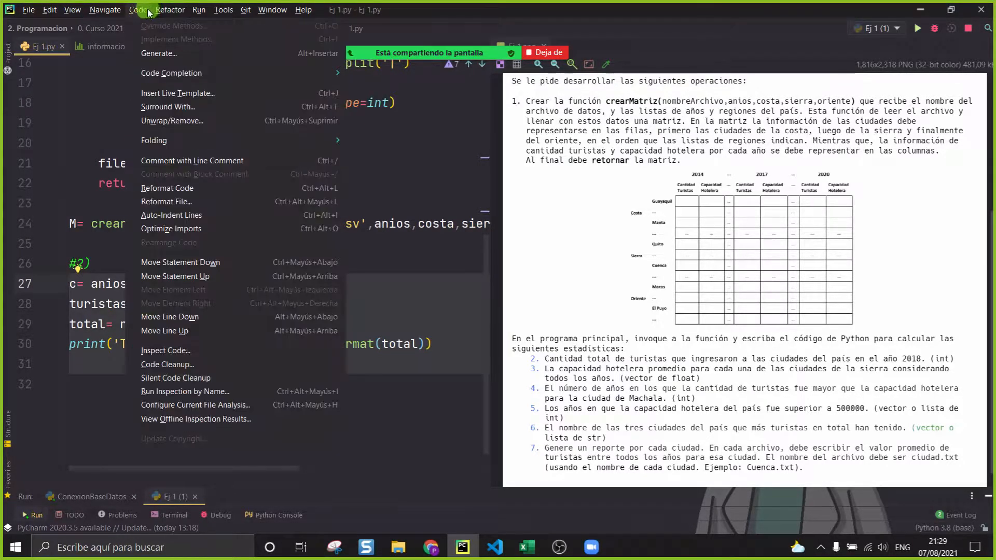
click(167, 160)
Step: Write totales_columnas= np.sum(M, axis=) on line 33 below the commented-out code, leaving the axis value blank
click(167, 411)
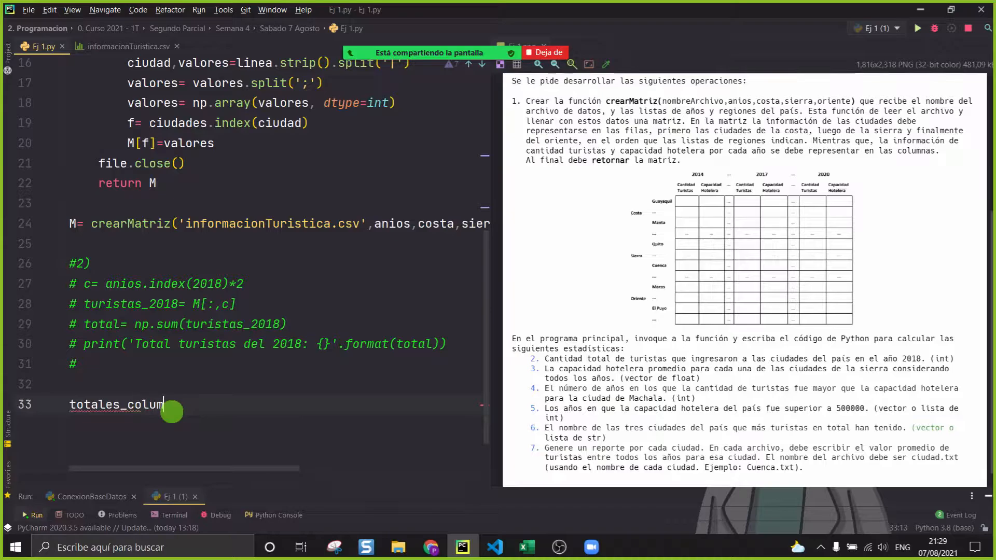
ctrl+scroll(172, 412, down, 2)
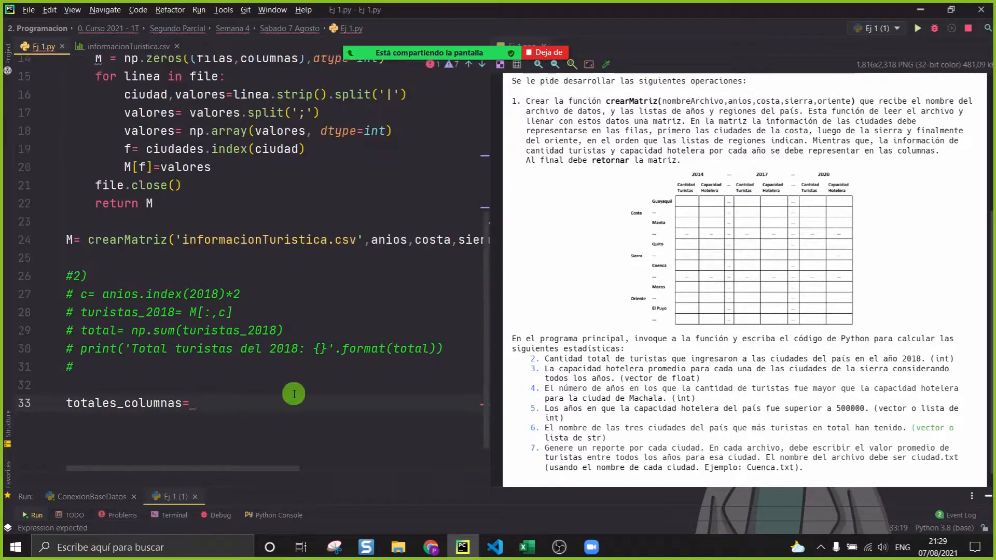
text(M, axi)
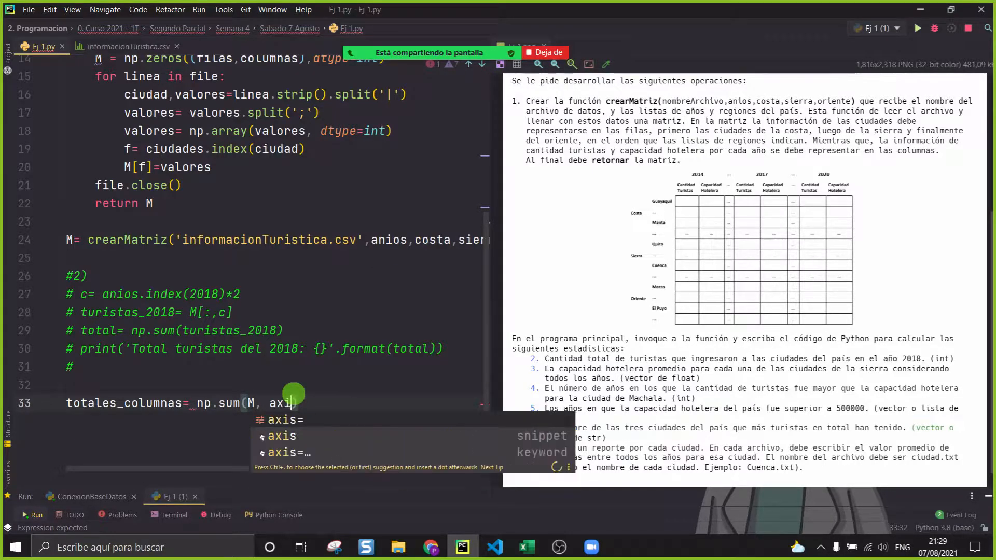
key(Return)
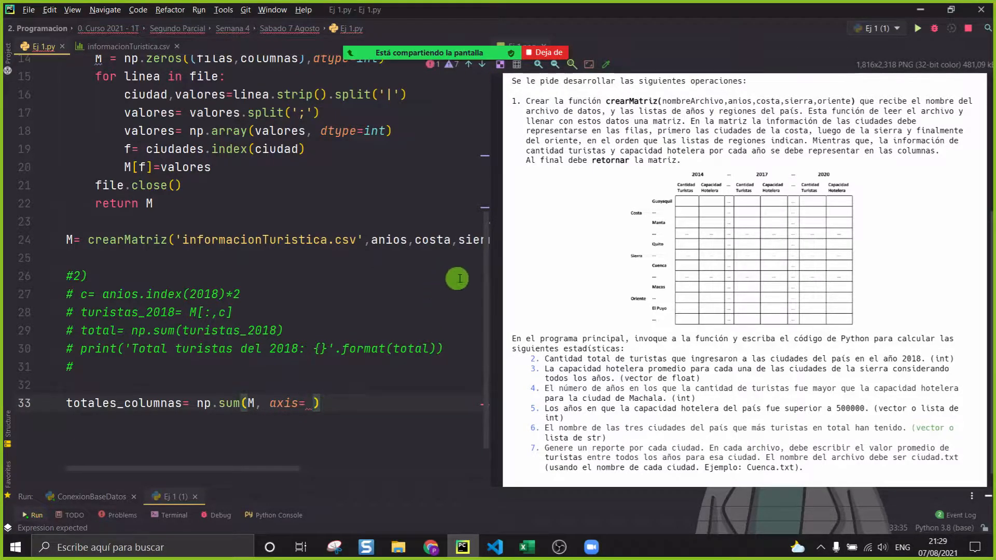
Step: Open the Zoom meeting chat, place it over the code and read the student's question about summing the columns
click(352, 42)
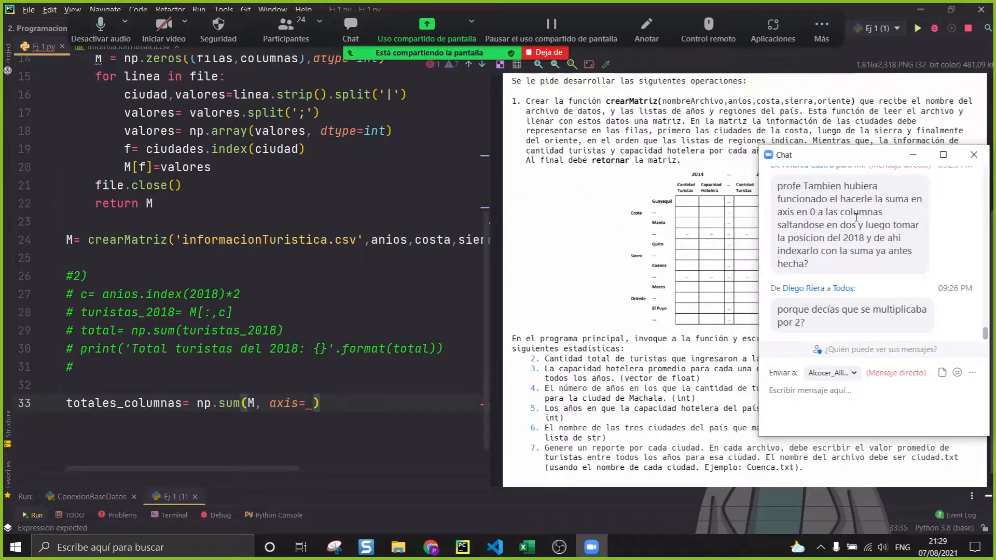
drag(861, 164, 251, 73)
triple_click(247, 266)
drag(190, 181, 290, 177)
click(255, 252)
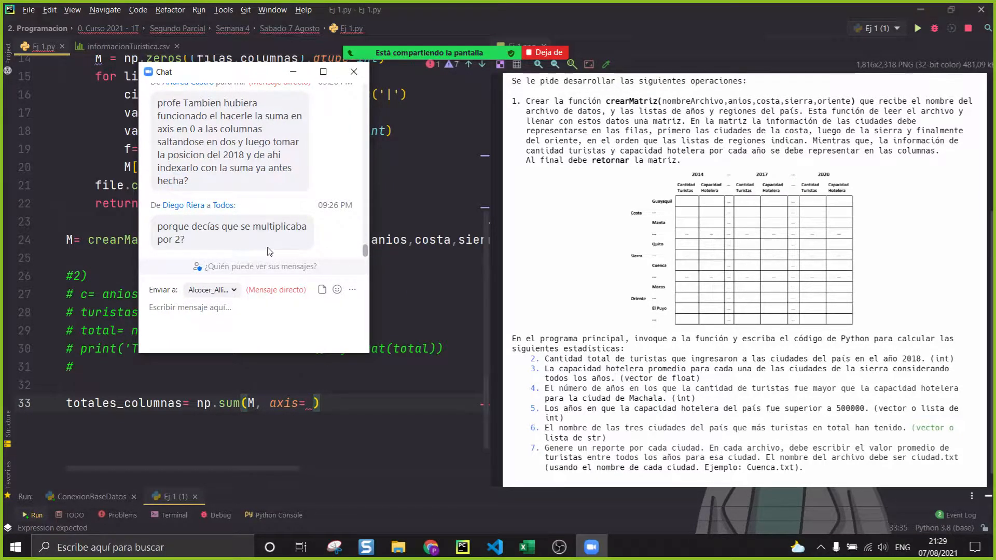
Step: Switch to Excel and trace the 2016 and 2017 columns downward to examine the direction of the sum
click(526, 548)
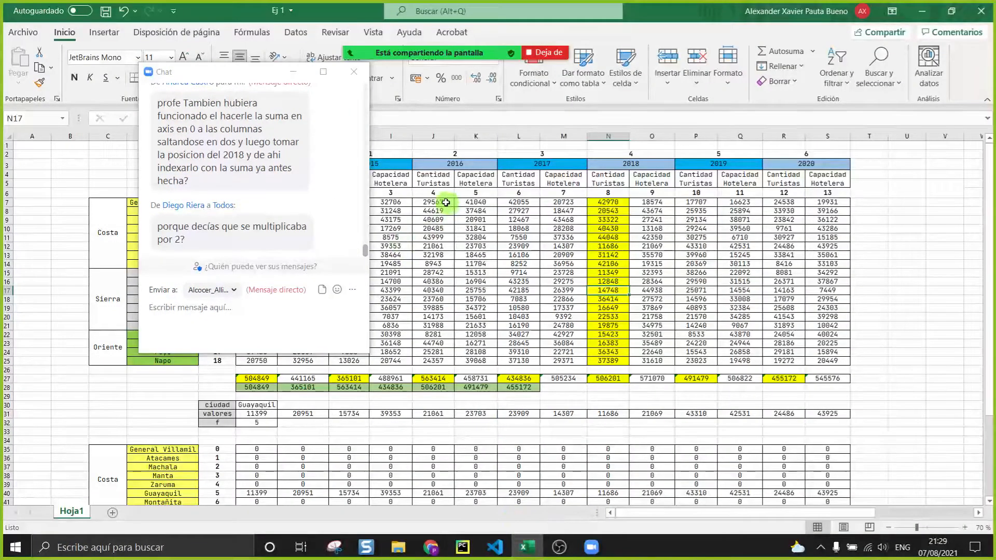
drag(433, 202, 441, 349)
drag(473, 202, 478, 346)
drag(517, 202, 522, 351)
drag(567, 204, 562, 325)
click(698, 255)
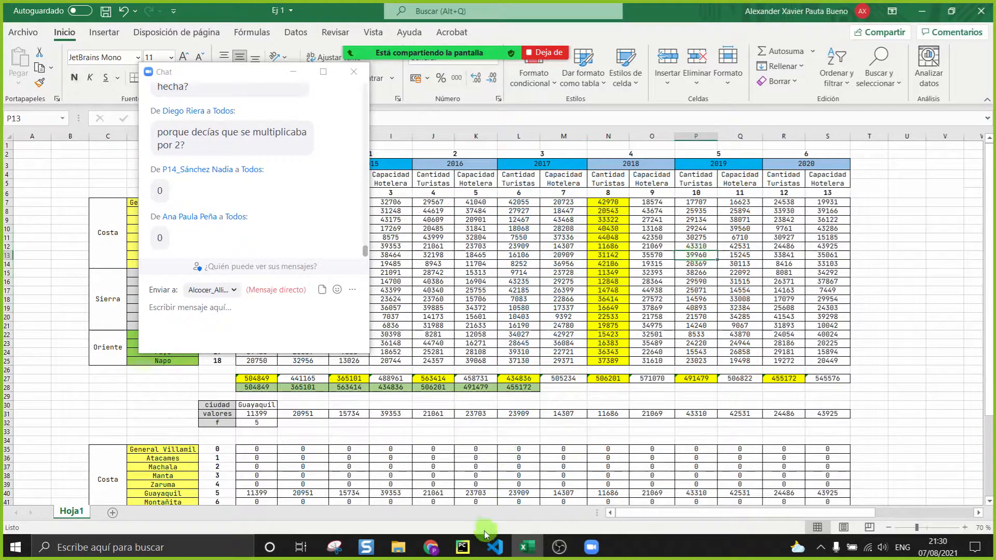
Step: Switch to PyCharm and complete the np.sum call on line 33 with axis=0
click(469, 555)
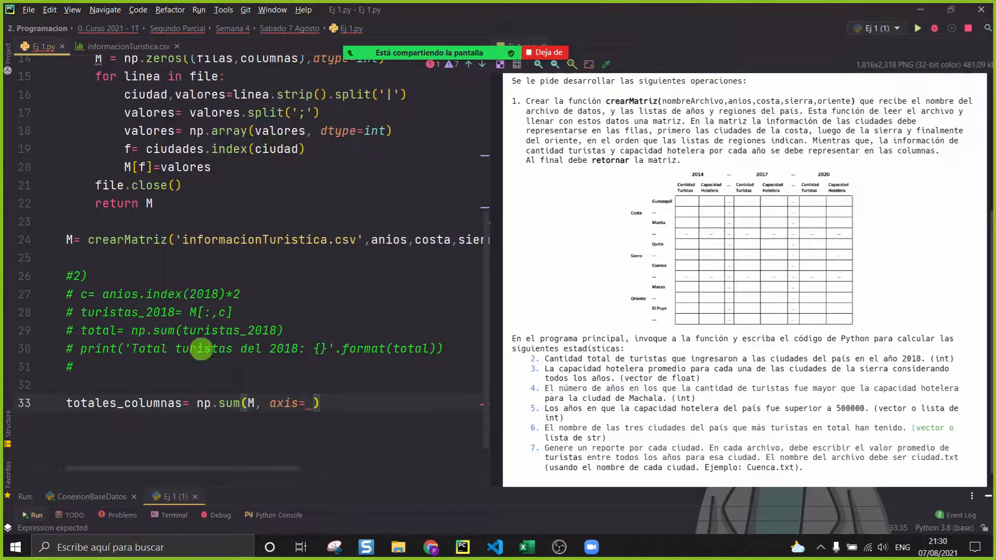
click(313, 405)
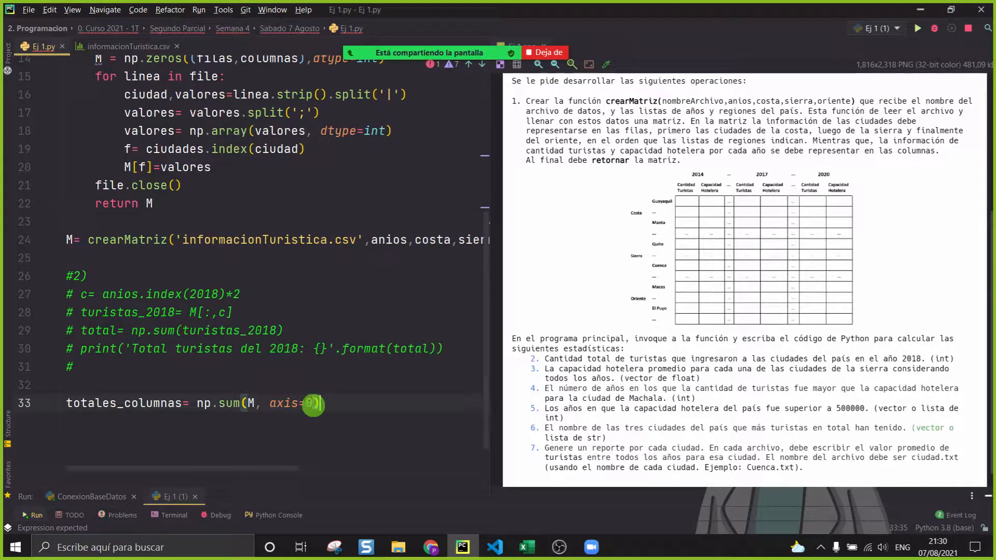
drag(355, 403, 2, 405)
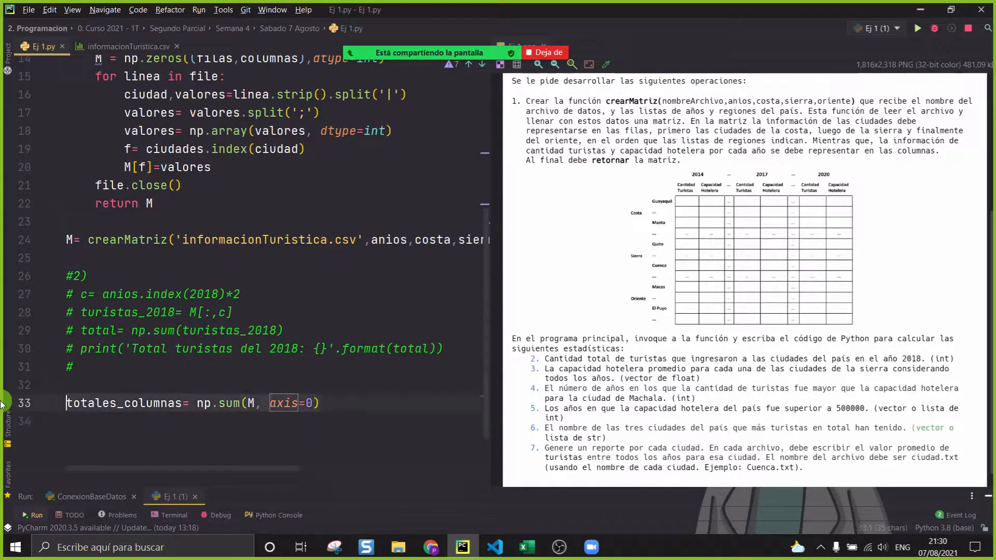
click(175, 417)
Step: Copy the variable name totales_columnas from line 33 and paste it into cell E27 in Excel as the row label
drag(180, 404, 20, 407)
key(ctrl+c)
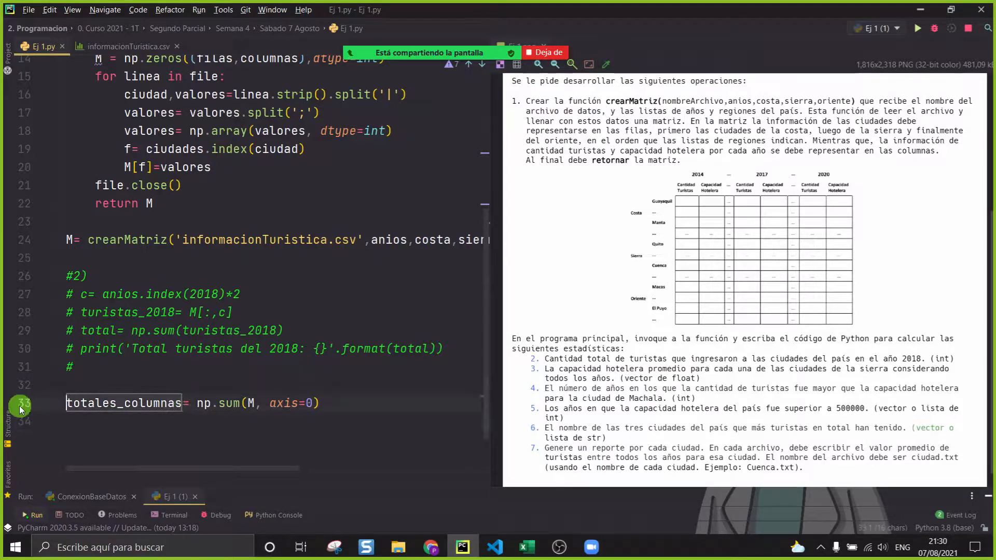
click(527, 548)
click(206, 378)
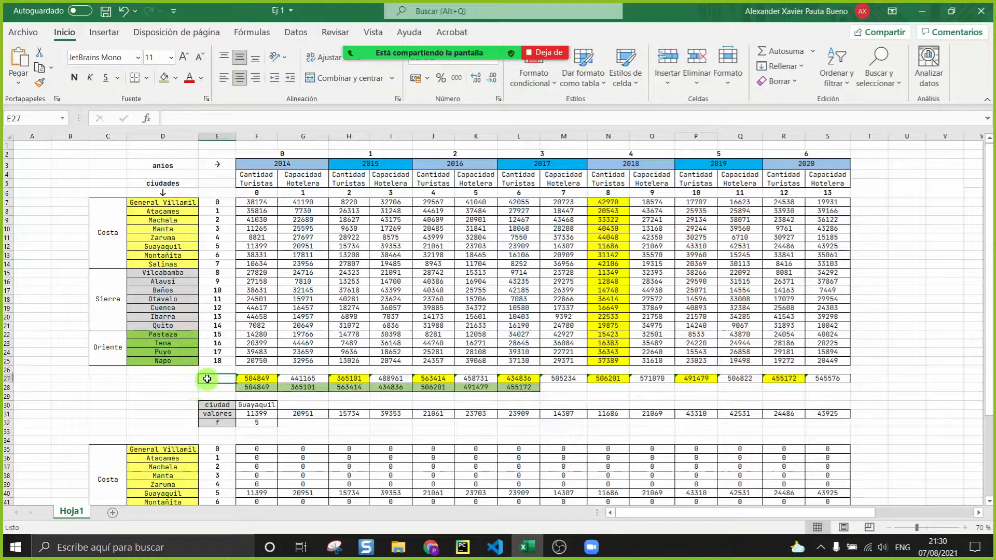
key(ctrl+v)
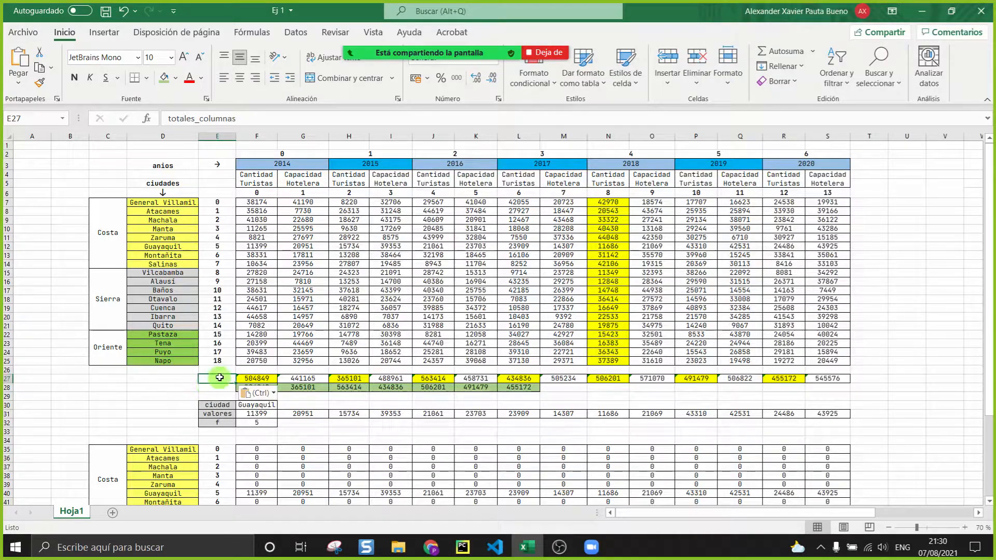
Step: Set the font colour of E27 to black and widen column E to fit the totales_columnas label
click(202, 78)
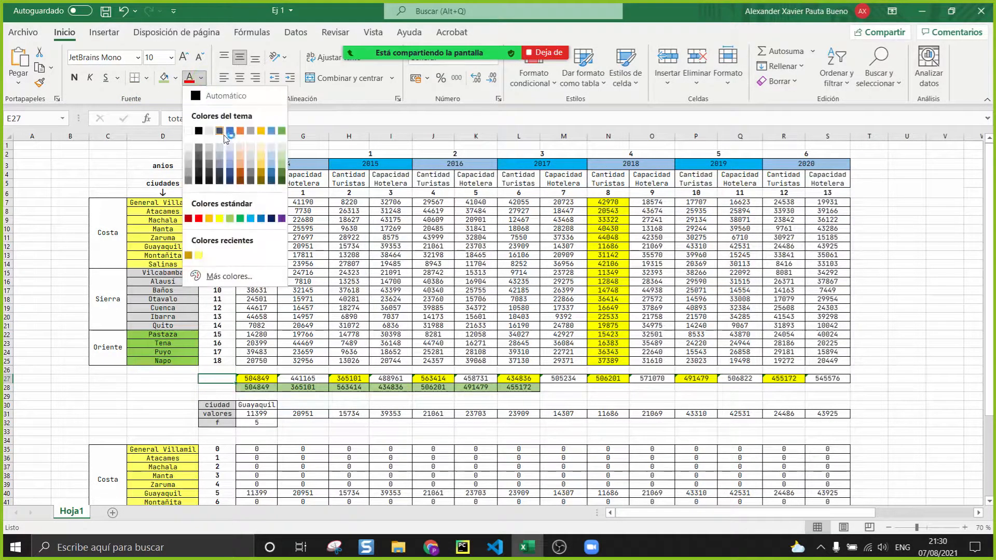
click(202, 133)
click(221, 326)
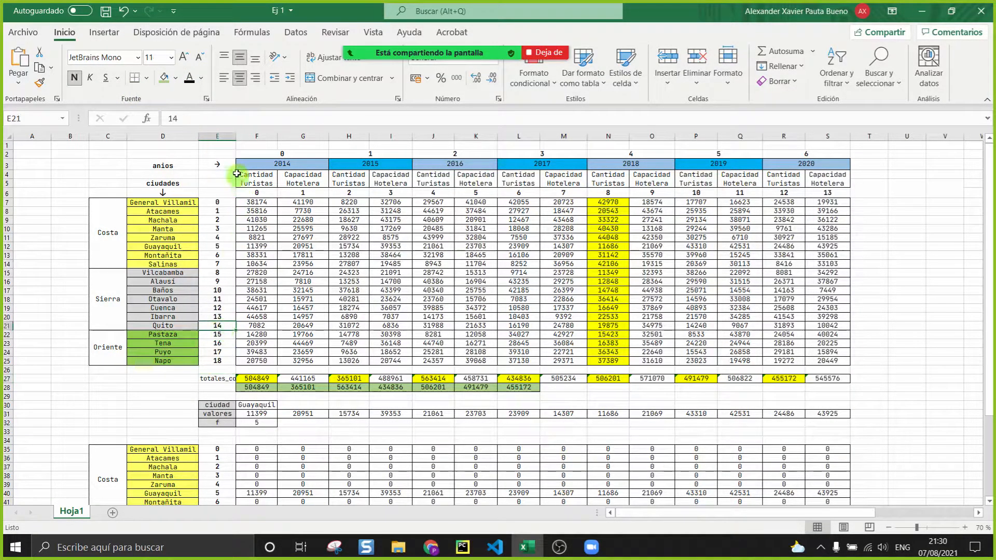
drag(236, 138, 264, 138)
click(331, 449)
click(236, 379)
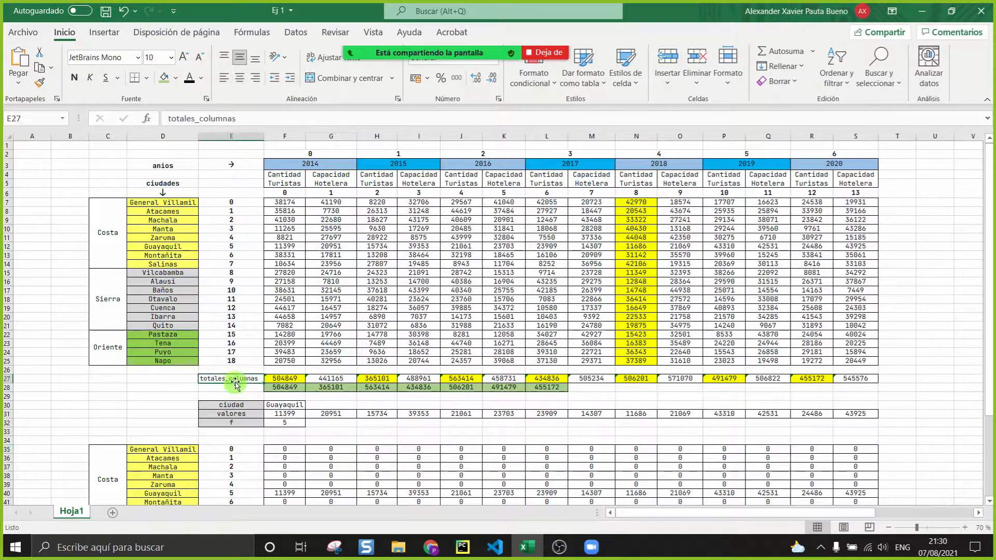
Step: Examine the totales_columnas row alongside the tourist and hotel capacity columns it adds up
drag(275, 377, 847, 378)
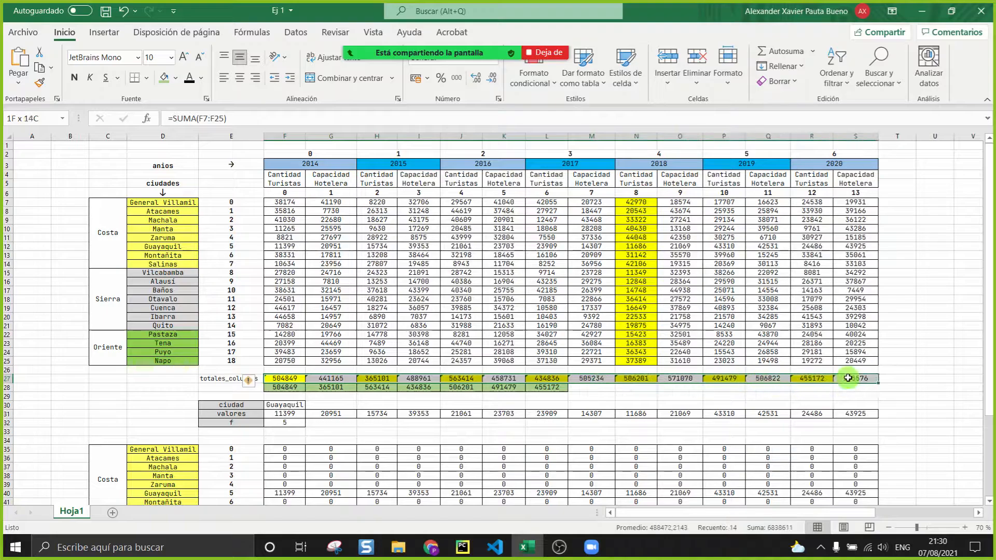
drag(290, 175, 286, 335)
drag(384, 204, 382, 343)
drag(422, 203, 426, 291)
drag(511, 193, 539, 326)
drag(669, 204, 687, 255)
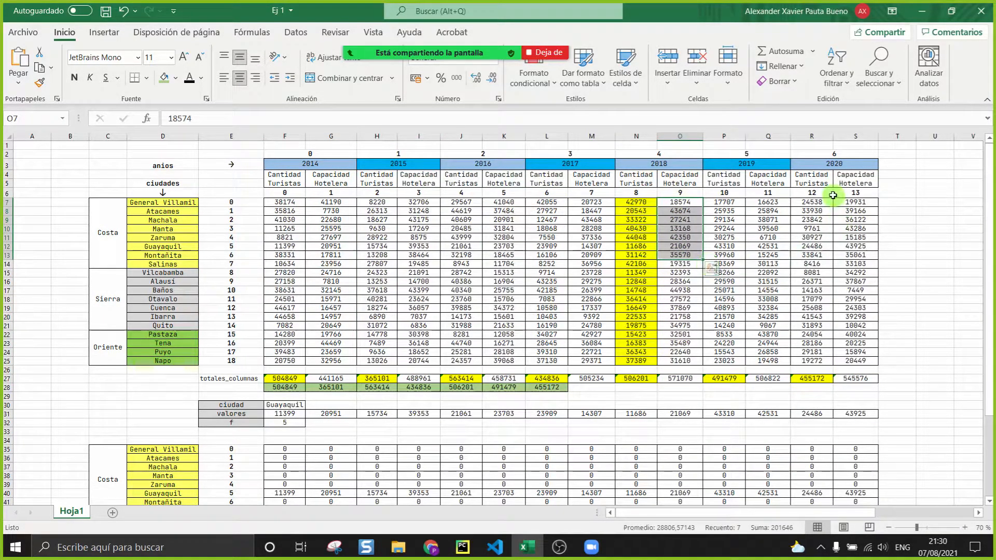
click(812, 397)
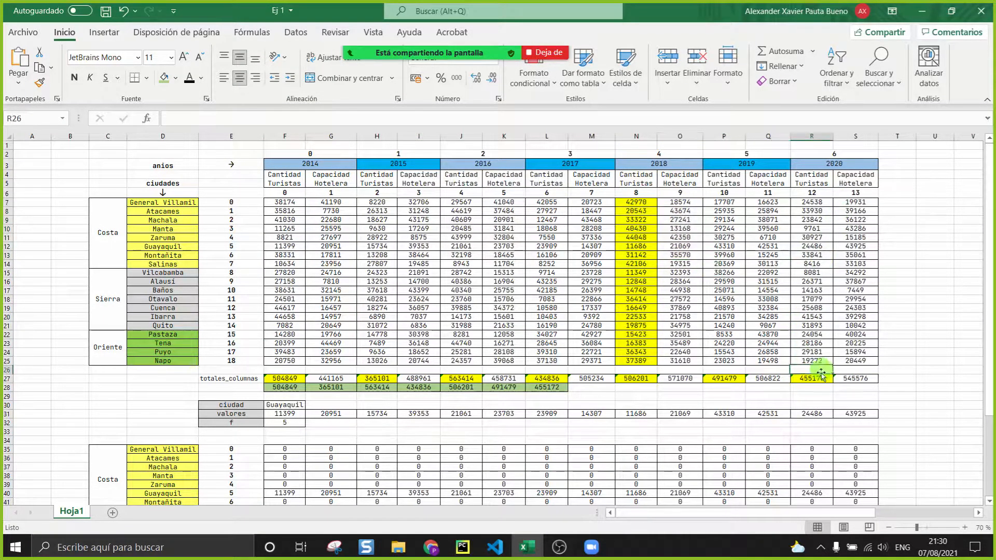
click(255, 380)
Step: Switch to PyCharm and add print(totales_columnas[::2]) on line 34
click(462, 547)
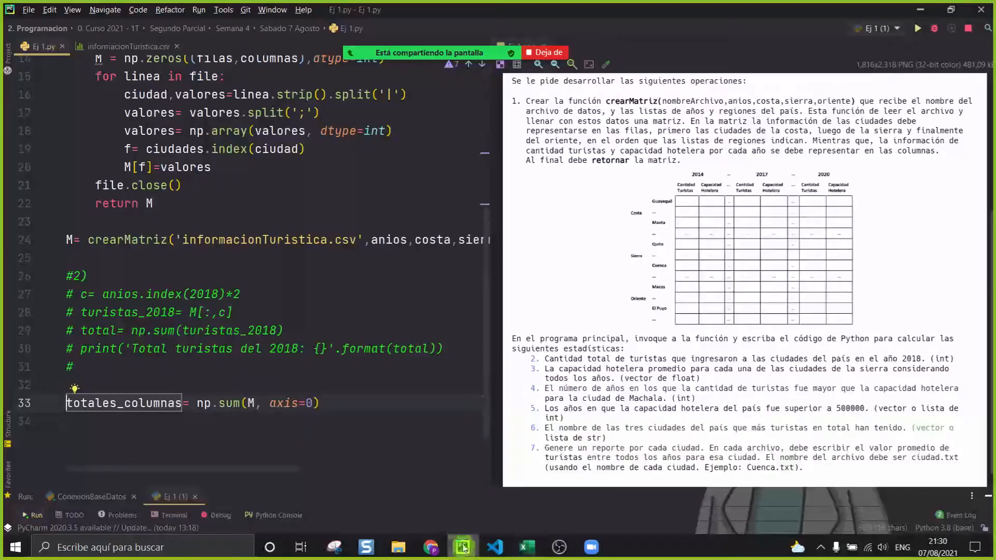
click(244, 439)
text(print(totales_columnas[::2)
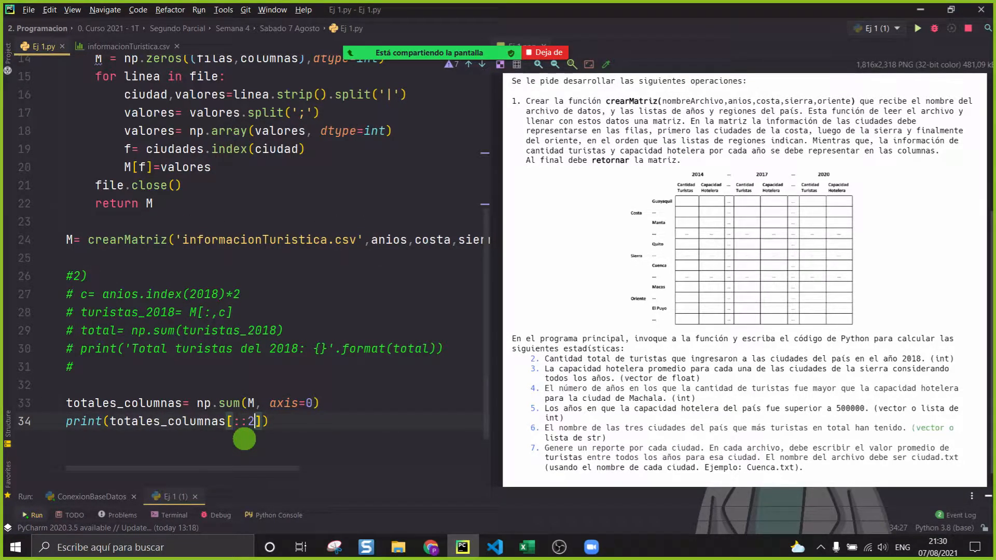
click(244, 440)
key(Return)
scroll(245, 436, down, 2)
click(385, 420)
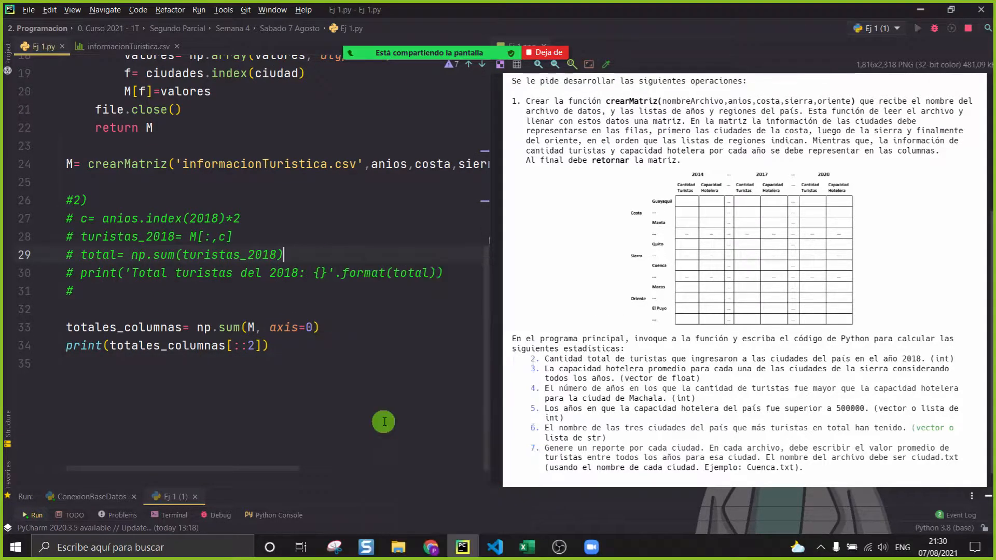
Step: Run Ej 1.py, enlarge the output area to read the printed totals, and hide it again
click(32, 515)
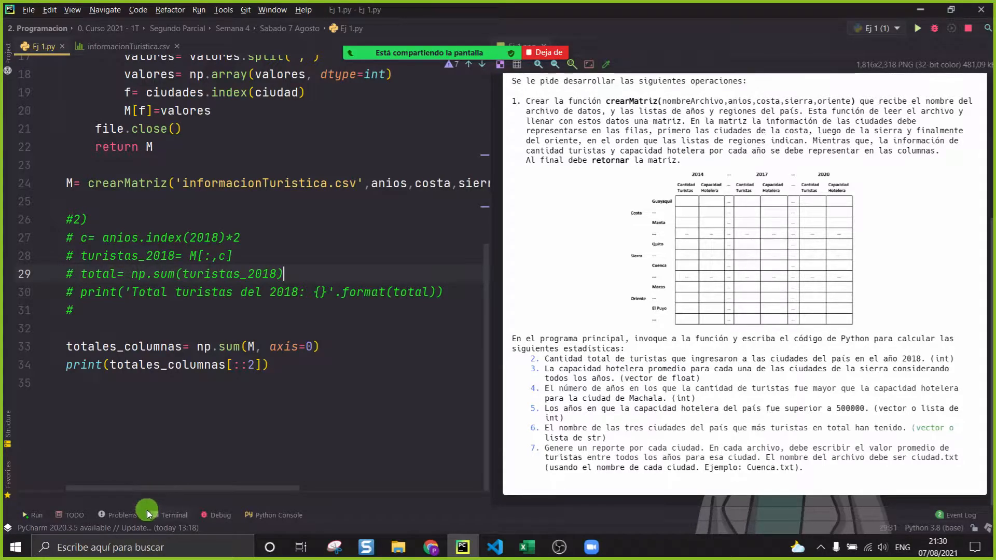
right_click(101, 477)
click(148, 432)
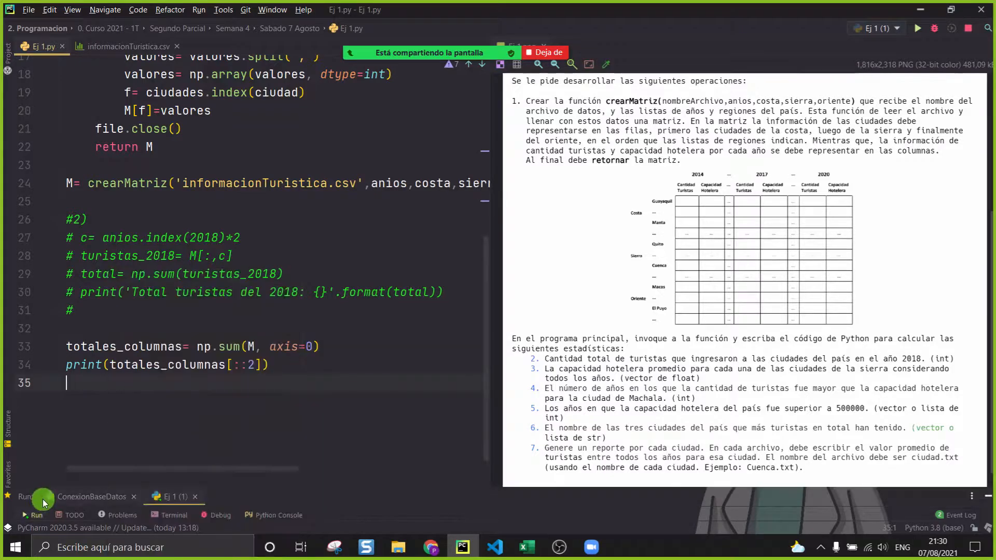
drag(56, 486, 111, 236)
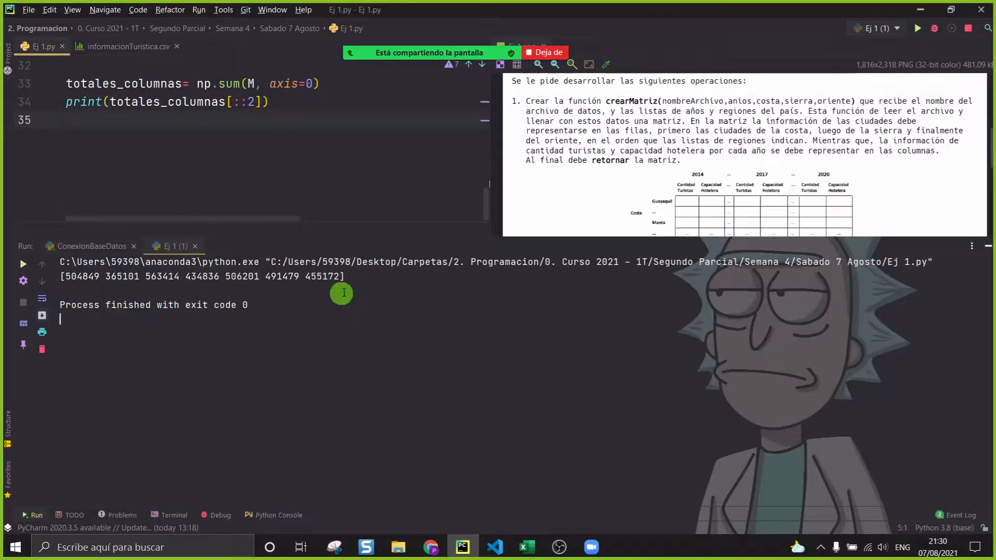
drag(162, 267, 6, 266)
click(702, 348)
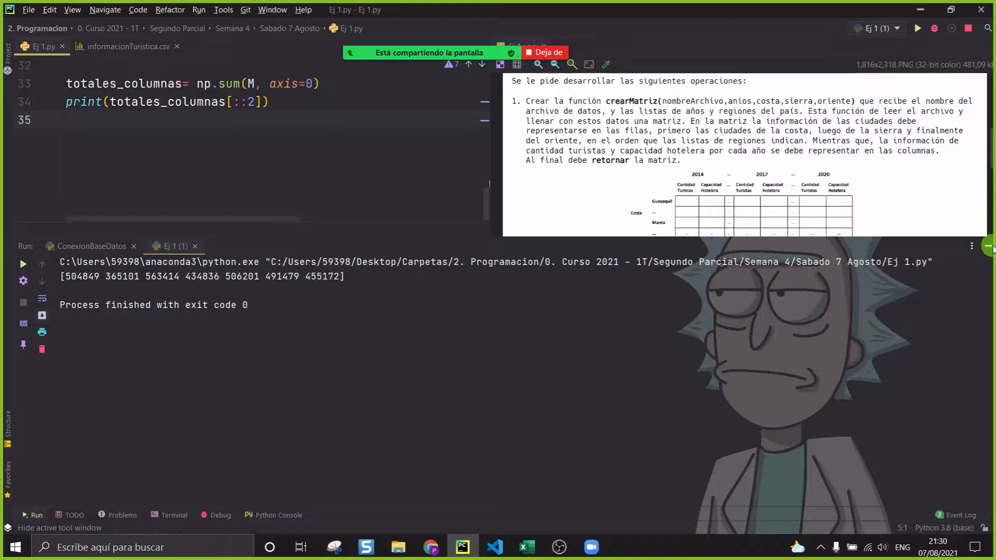
click(988, 246)
Step: Remove the print call on line 34, keeping only the expression totales_columnas[::2]
click(317, 236)
drag(290, 364, 2, 367)
click(252, 389)
click(309, 366)
key(BackSpace)
drag(107, 366, 39, 367)
key(BackSpace)
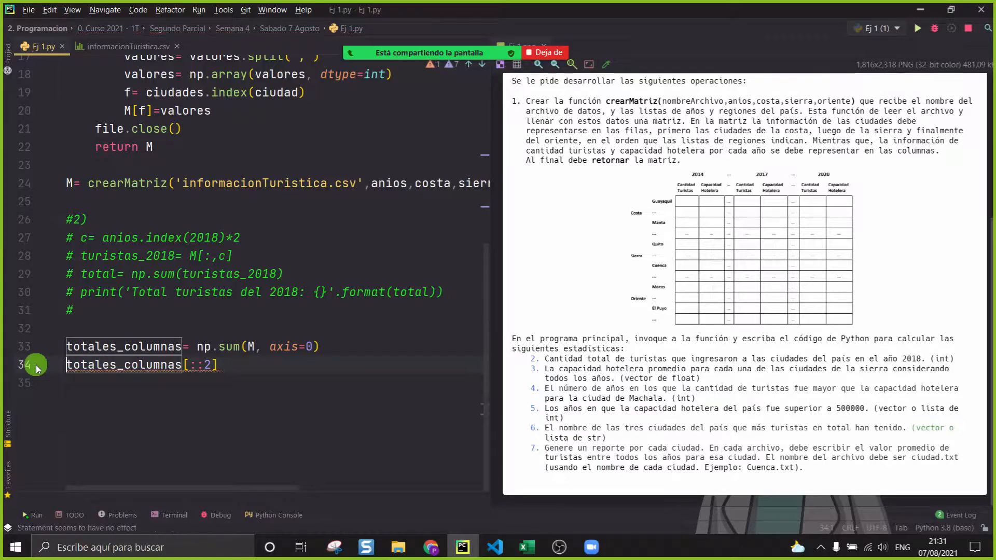
Step: Assign the totales_columnas[::2] slice on line 34 to a variable named capacidadesTuristicas
text(capa)
text(cidadesTuri)
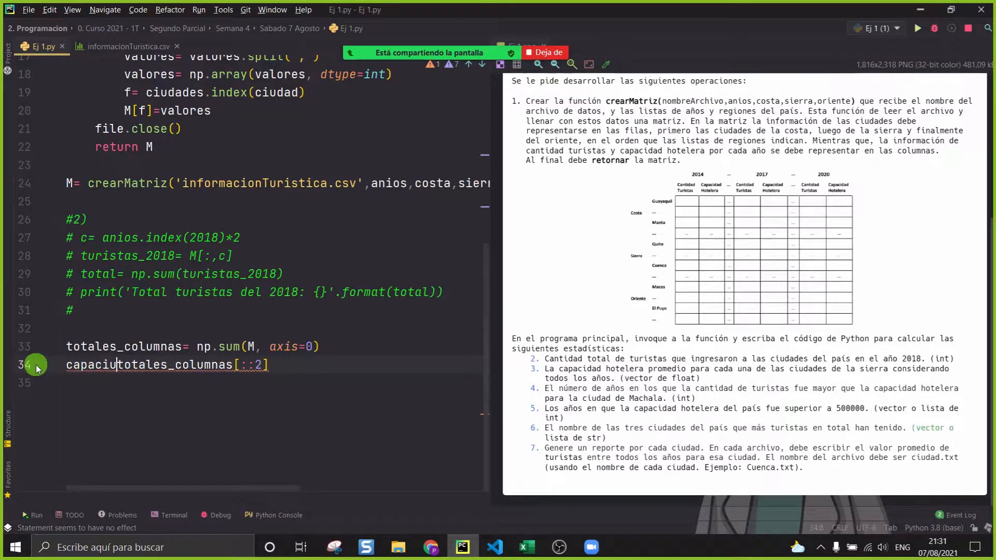
text(sticas=)
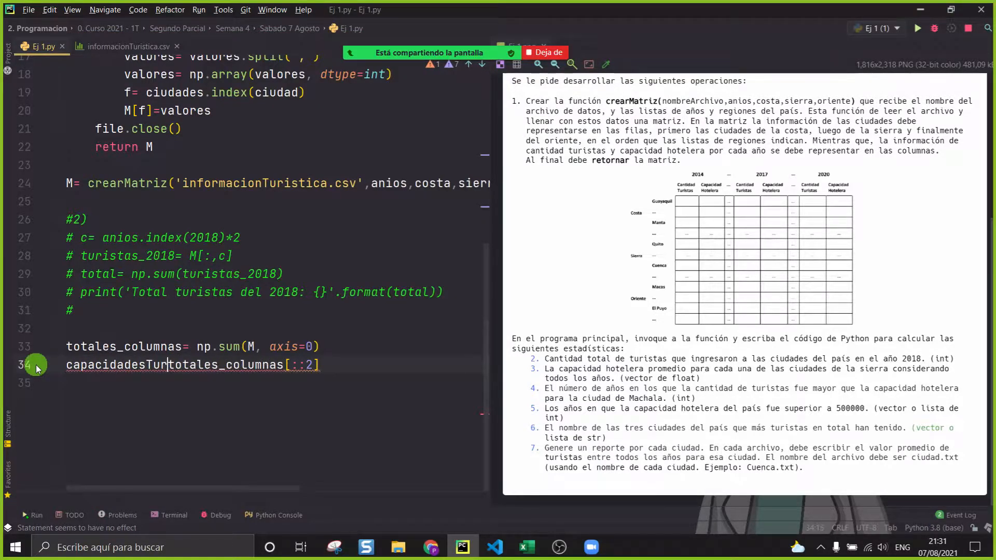
click(294, 425)
Step: Compare the capacidadesTuristicas slice in PyCharm with the column totals in F27 to S27 in Excel
drag(417, 363, 66, 366)
click(526, 547)
drag(284, 378, 856, 376)
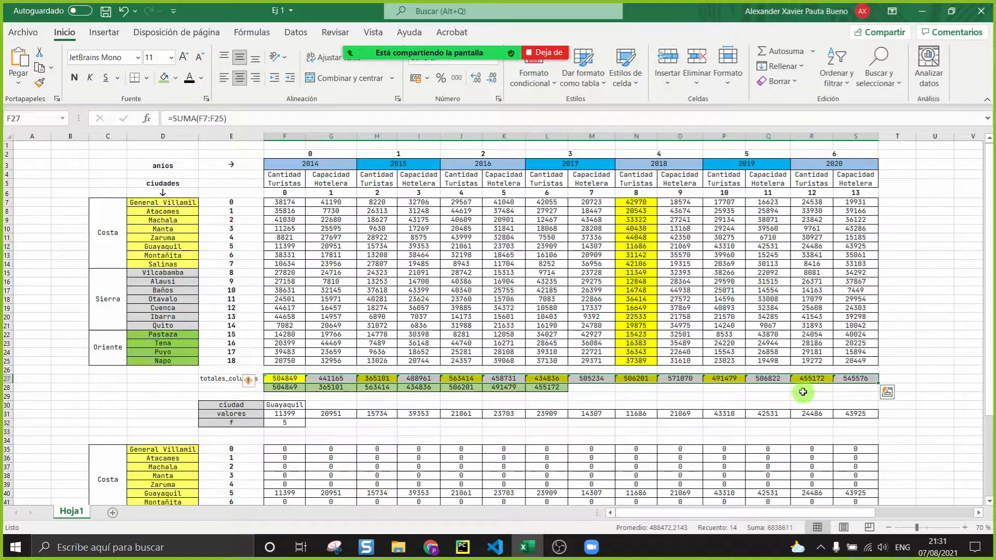
click(534, 546)
click(338, 364)
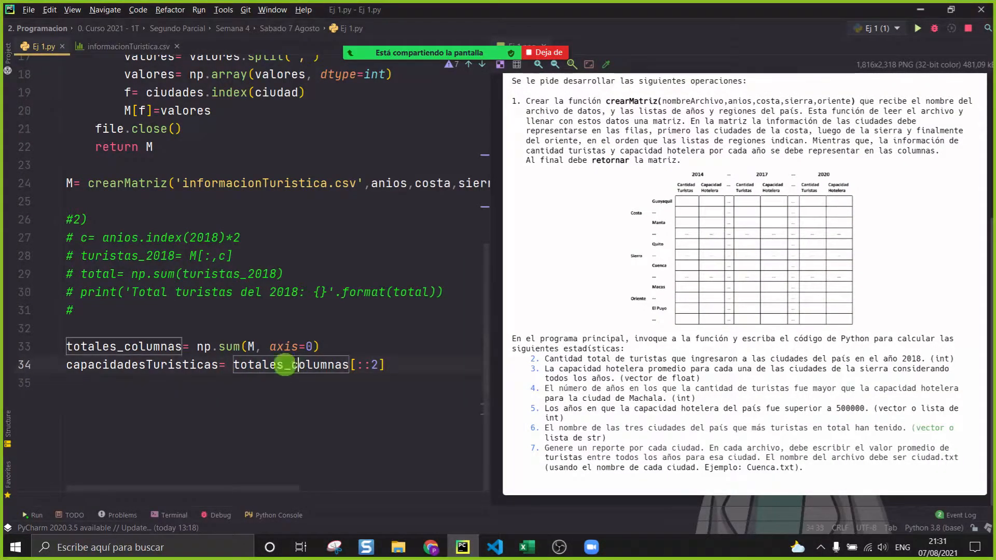
click(372, 365)
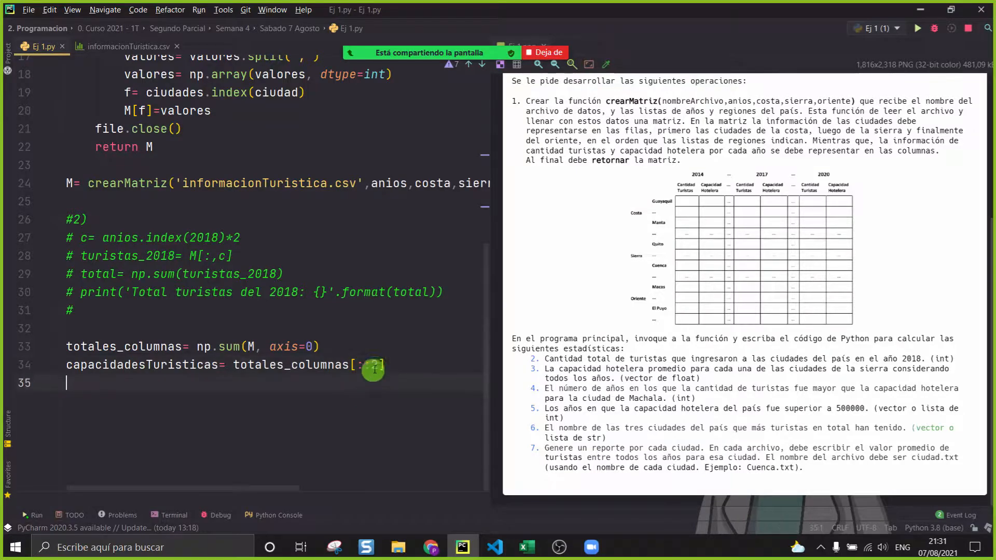
Step: Switch to Excel and examine the alternating totals in row 27 against the extracted values in F28 to L28
click(525, 546)
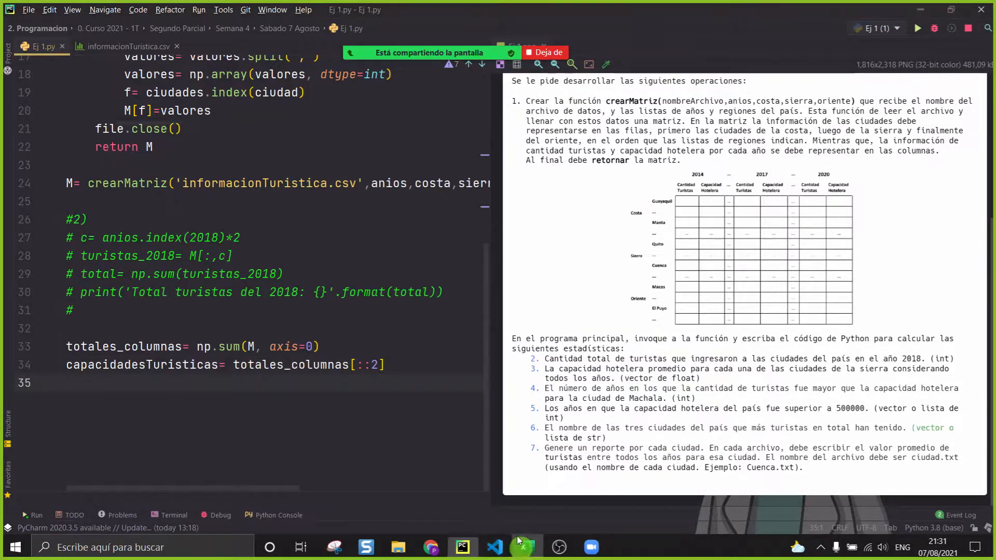
scroll(348, 393, up, 2)
drag(751, 513, 685, 513)
scroll(612, 441, up, 2)
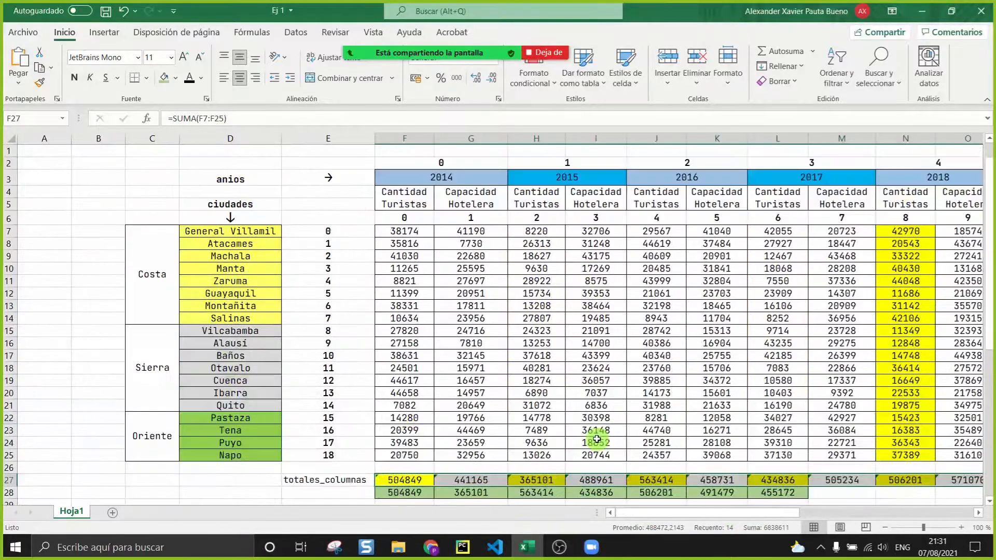
click(409, 482)
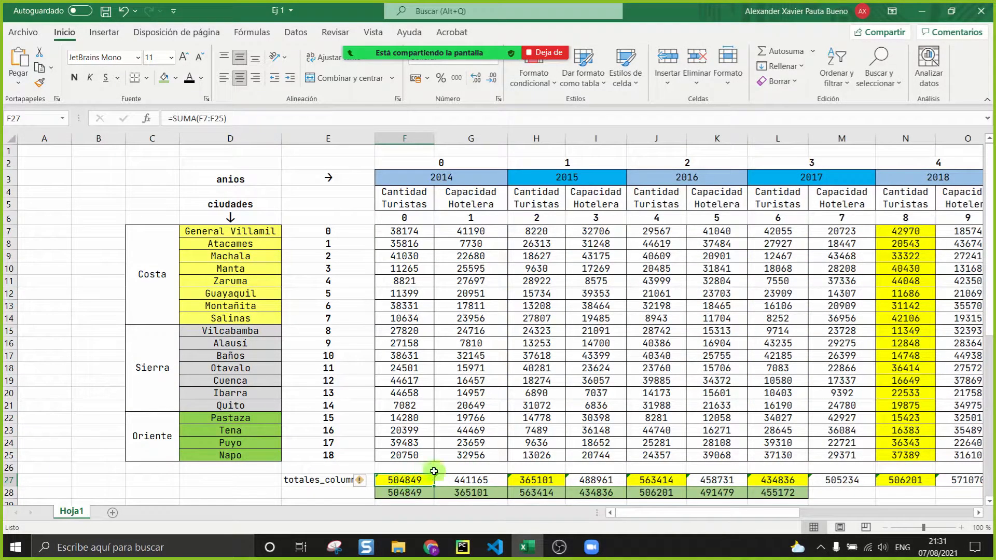
click(460, 482)
click(541, 484)
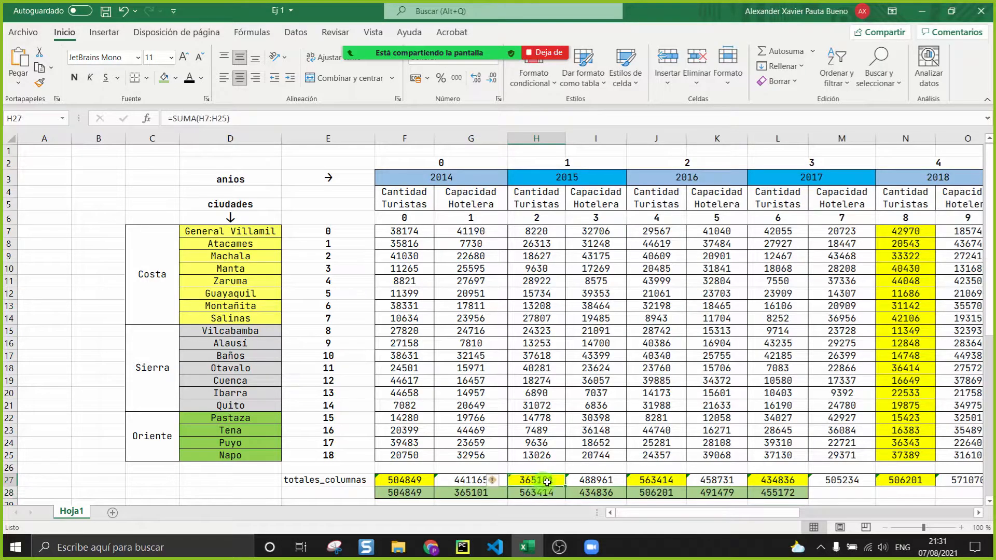
click(599, 479)
click(645, 480)
click(716, 480)
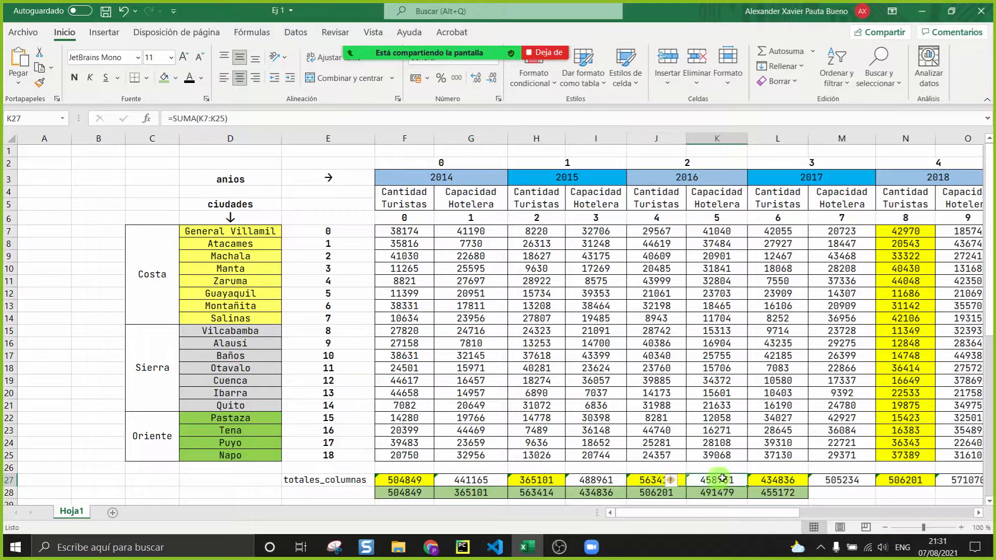
click(777, 480)
drag(643, 514, 673, 515)
drag(244, 479, 947, 481)
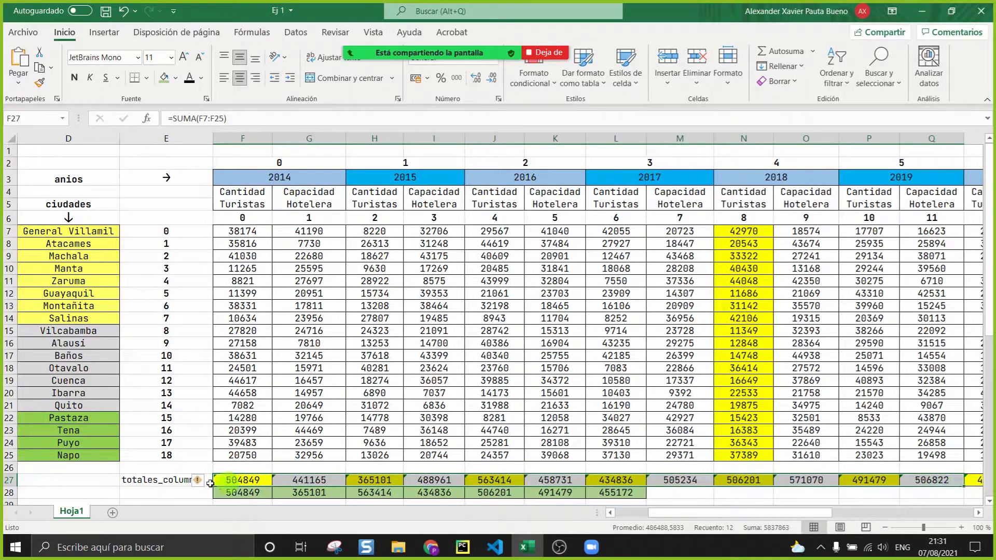
click(141, 478)
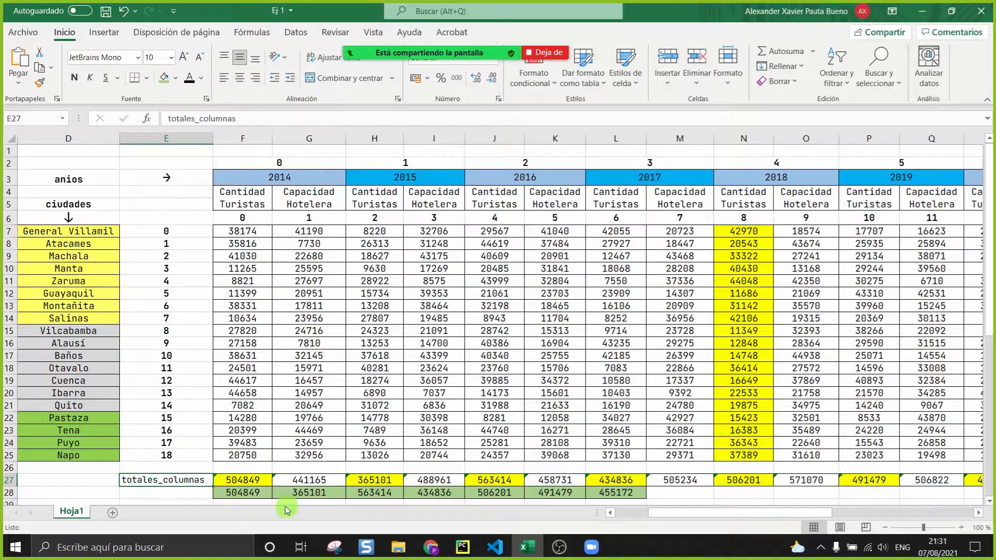
drag(241, 490, 621, 497)
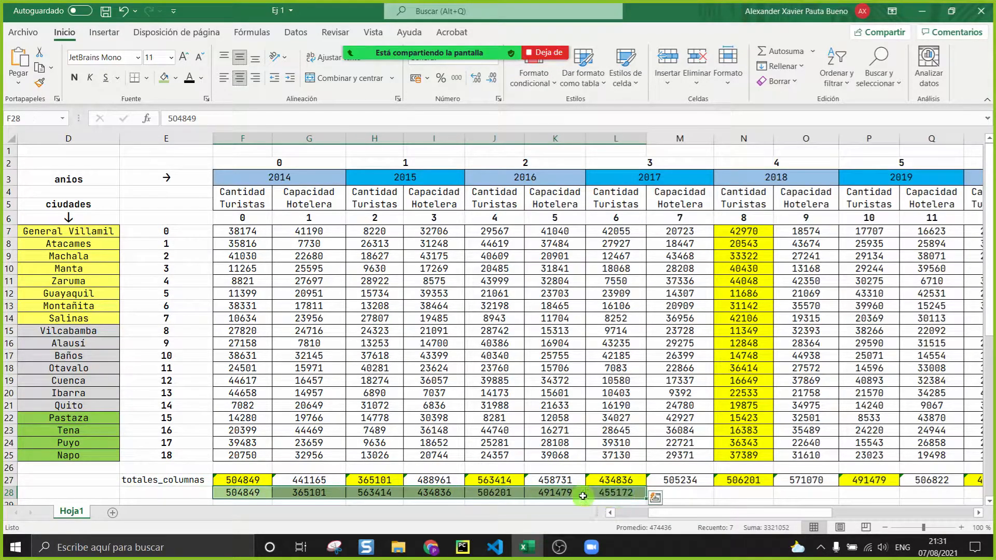
click(248, 495)
Step: Match each year's Cantidad Turistas heading from 2014 to 2019 with its total in row 27 and review the values in row 28
click(244, 196)
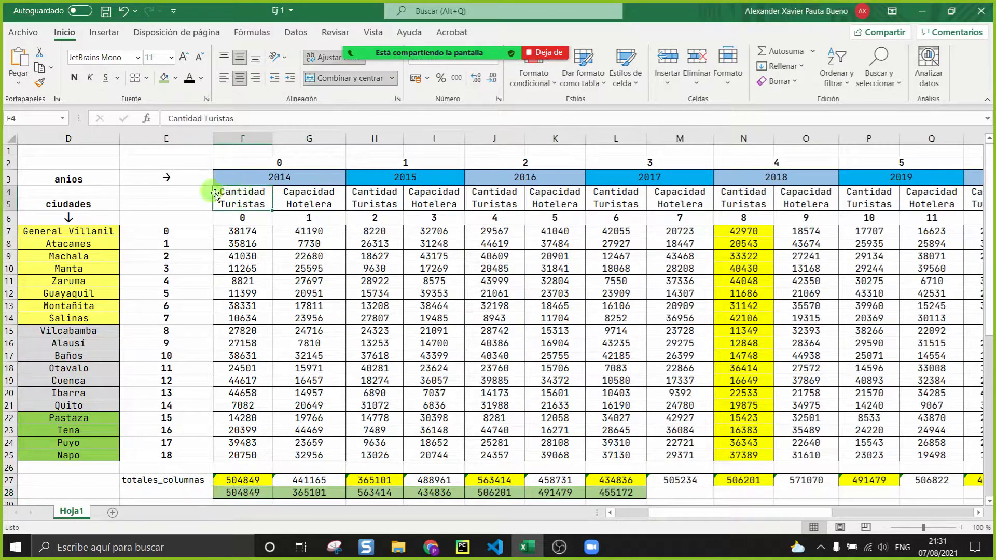
click(246, 480)
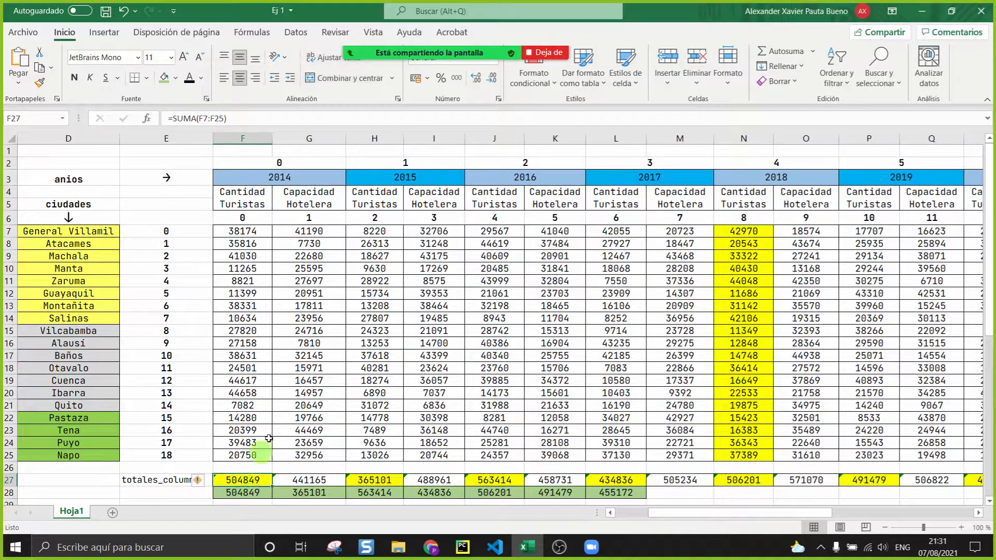
click(373, 196)
click(375, 478)
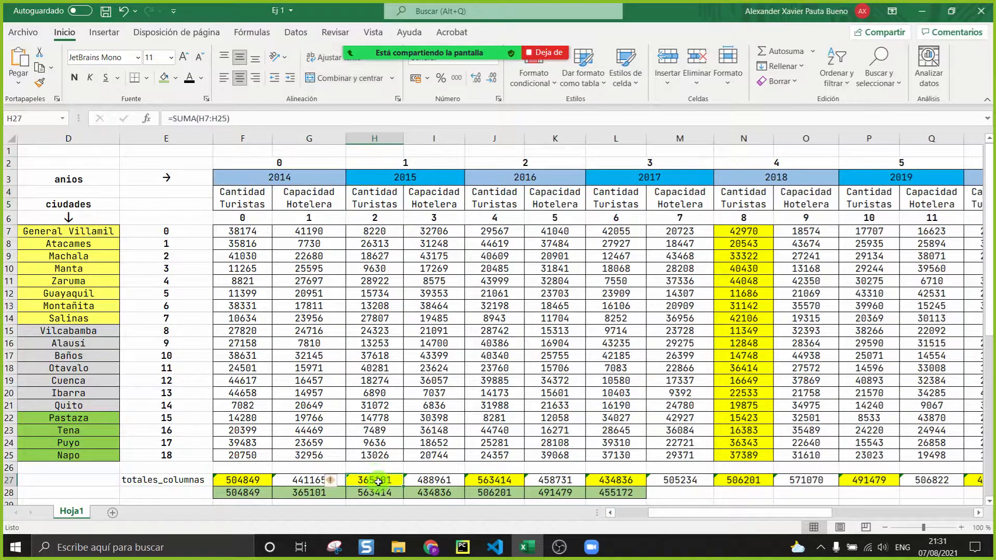
click(494, 198)
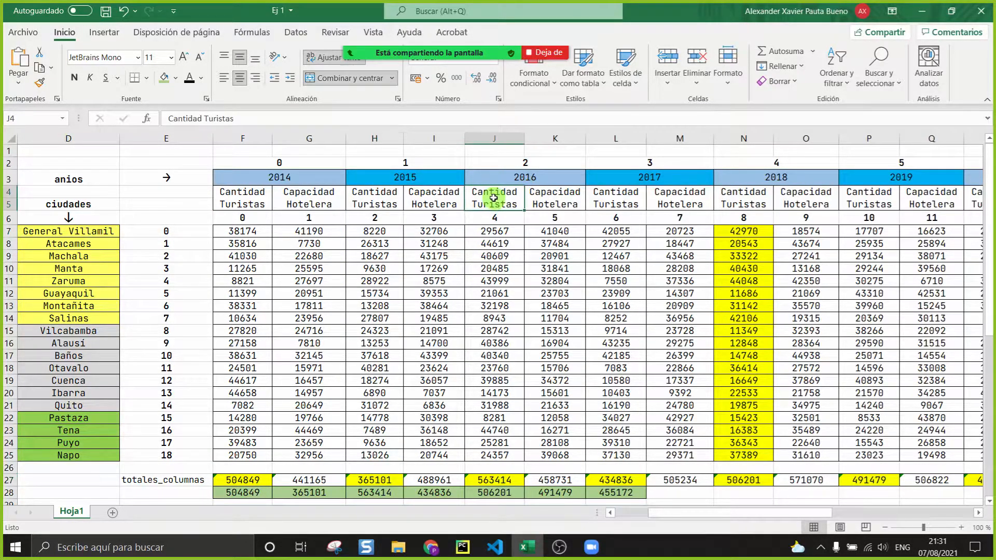
click(491, 478)
click(609, 200)
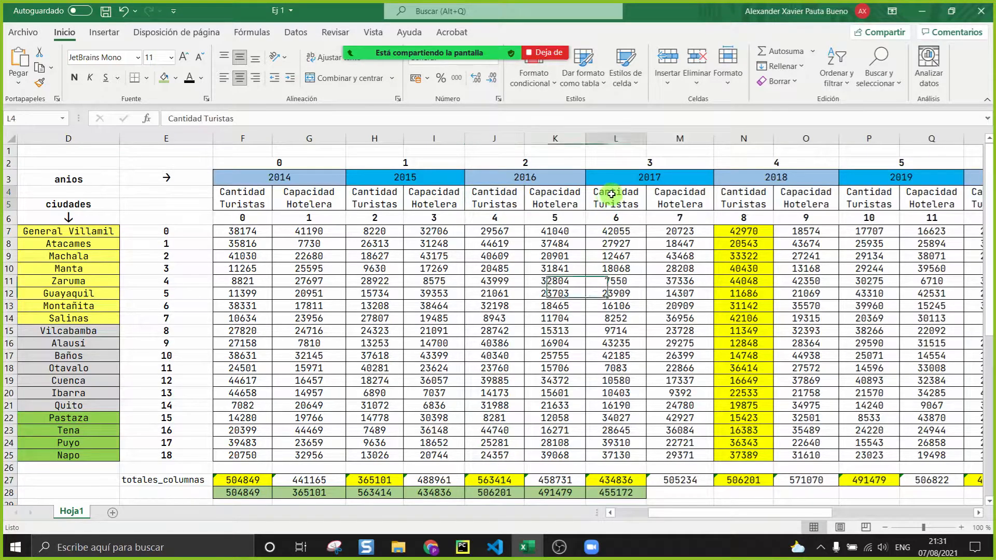
click(621, 485)
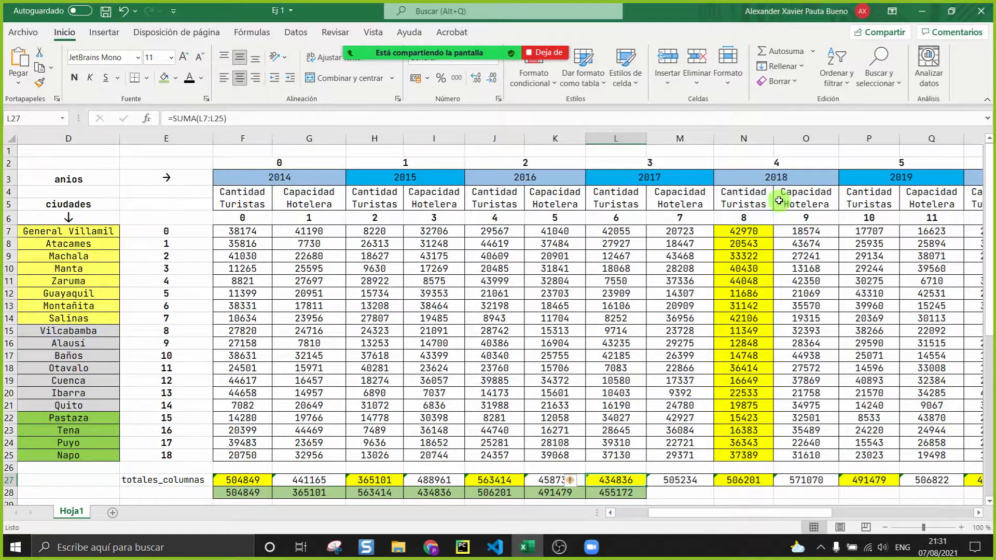
click(749, 200)
click(745, 476)
click(861, 202)
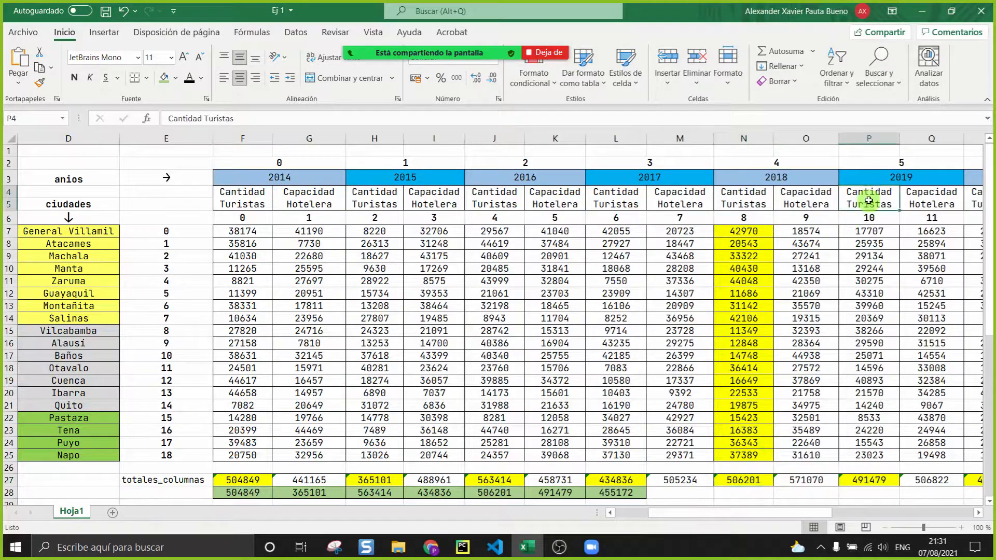
click(886, 482)
drag(631, 492, 217, 492)
click(171, 492)
Step: Switch to PyCharm and rename the variable on line 34 to cantidadesTuristicas
click(462, 547)
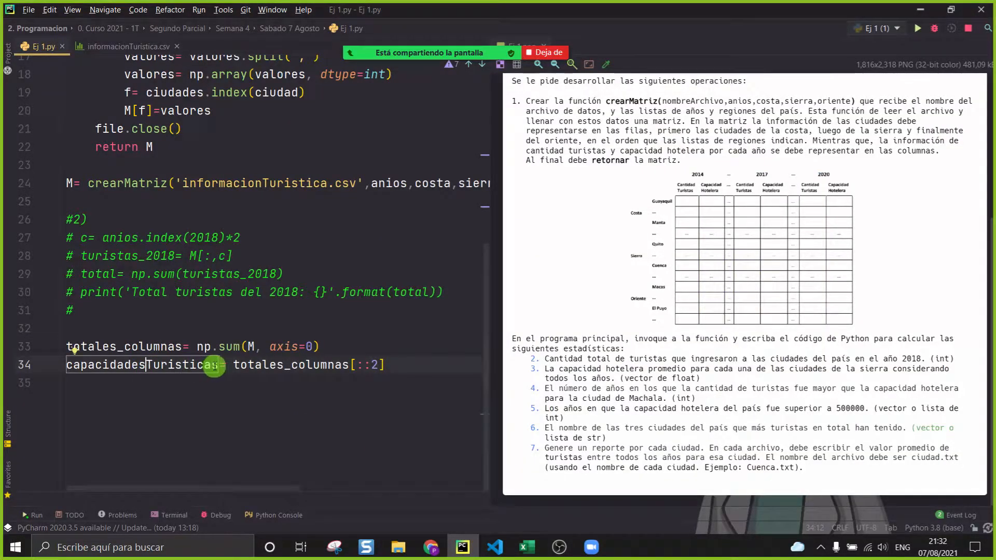
drag(146, 364, 84, 363)
text(ntidades)
click(200, 404)
Step: Copy the variable name cantidadesTuristicas into cell E28 in Excel and widen column E to fit the label
drag(210, 365, 67, 365)
key(ctrl+c)
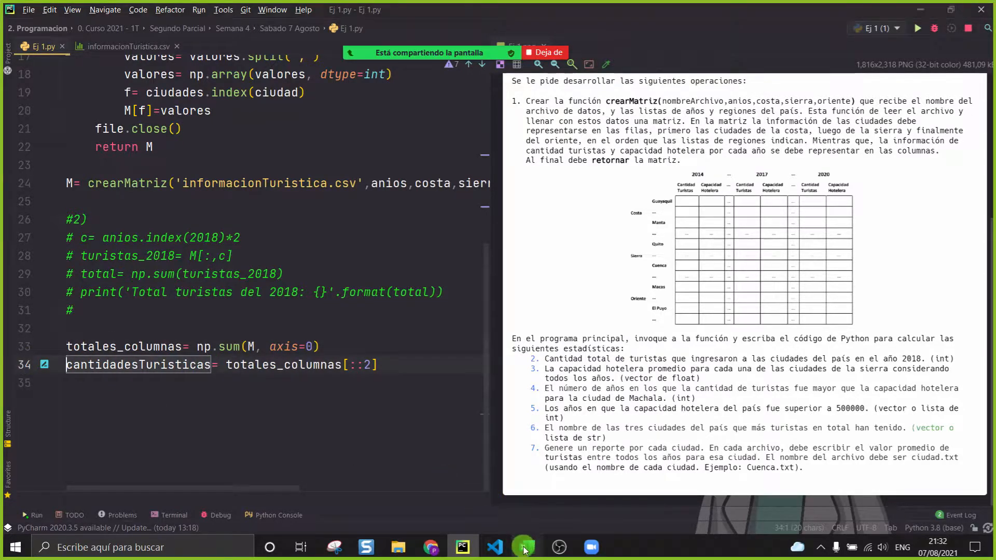
click(524, 549)
click(166, 493)
key(ctrl+v)
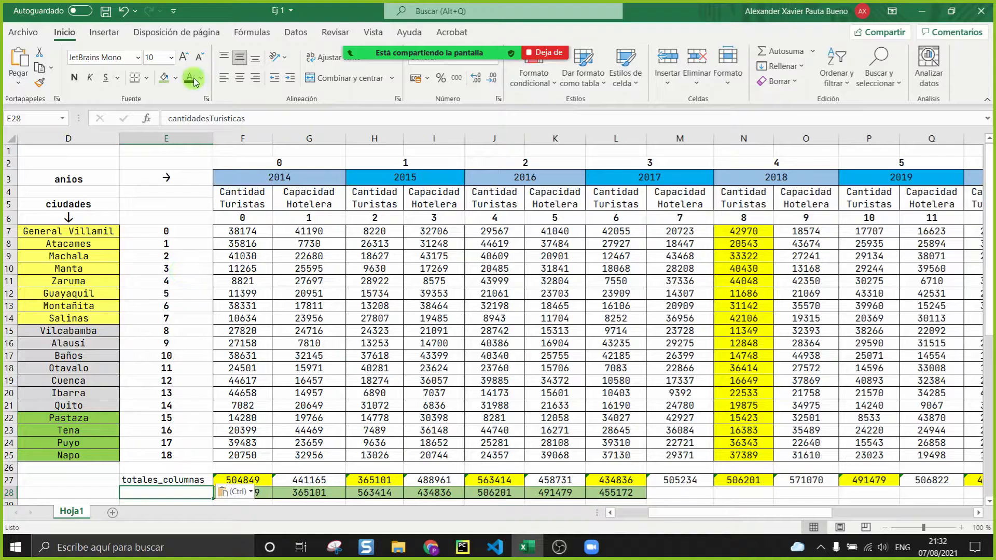
drag(213, 138, 234, 136)
Step: Compare the cantidadesTuristicas values in row 28 with the year headings in row 3 and the totals in row 27
click(267, 491)
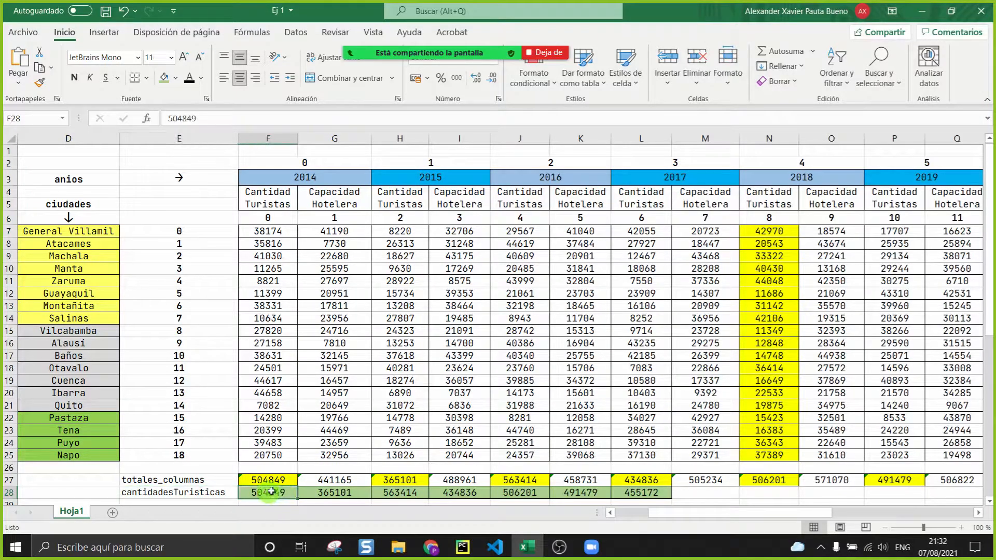
click(319, 178)
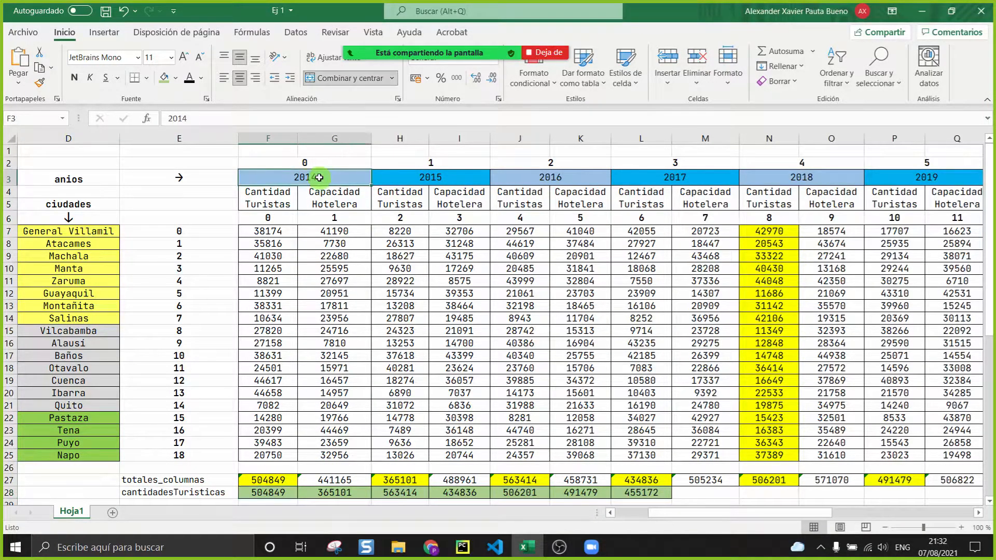
click(352, 494)
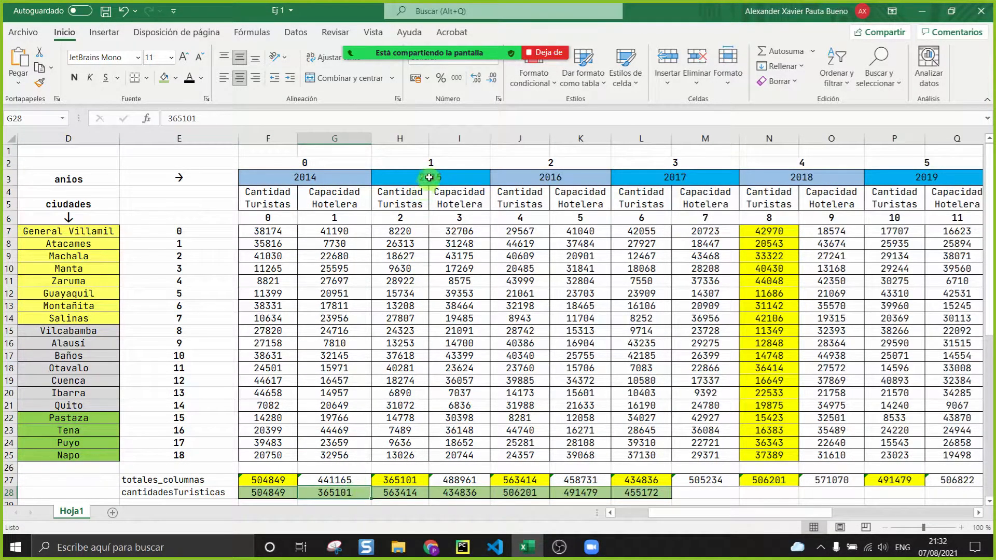
click(403, 176)
click(410, 476)
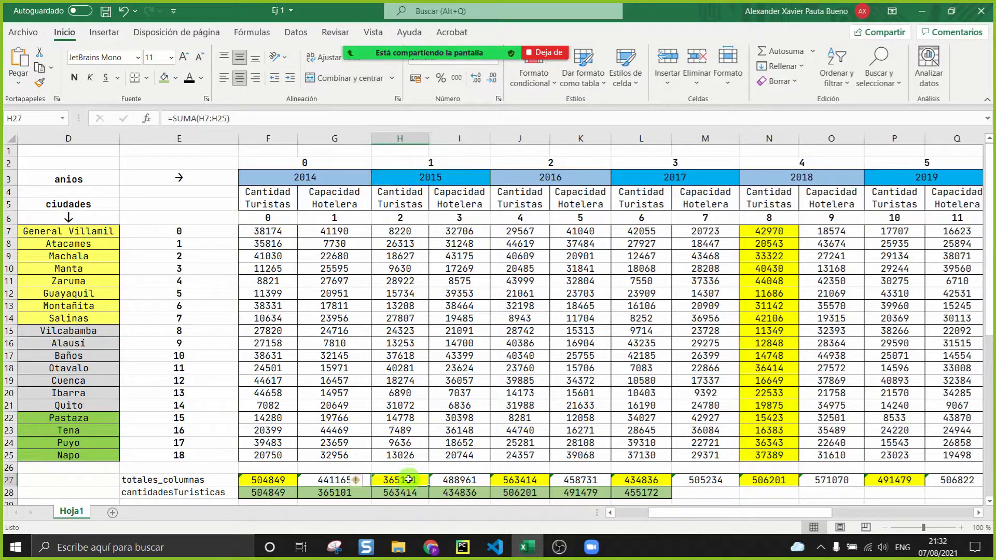
click(405, 494)
click(524, 177)
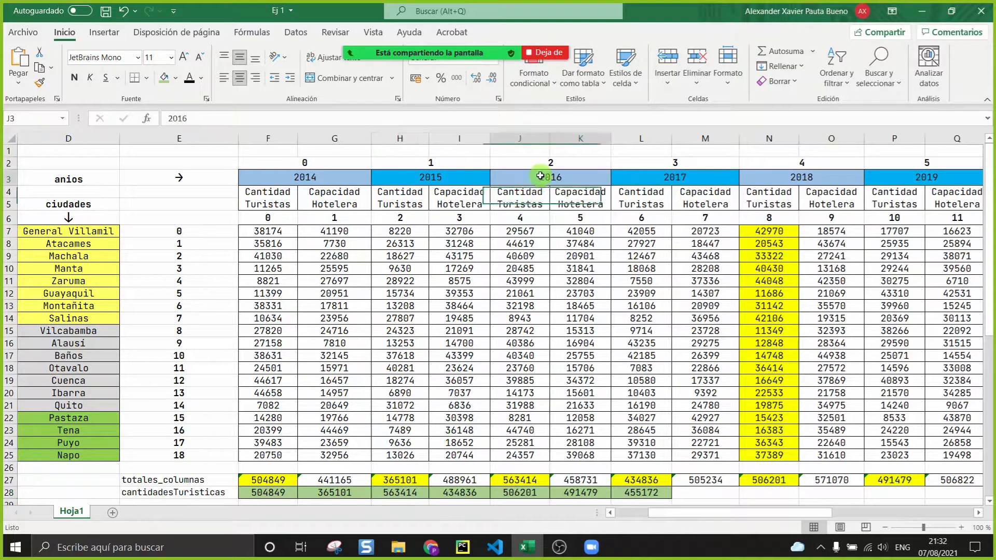
click(498, 479)
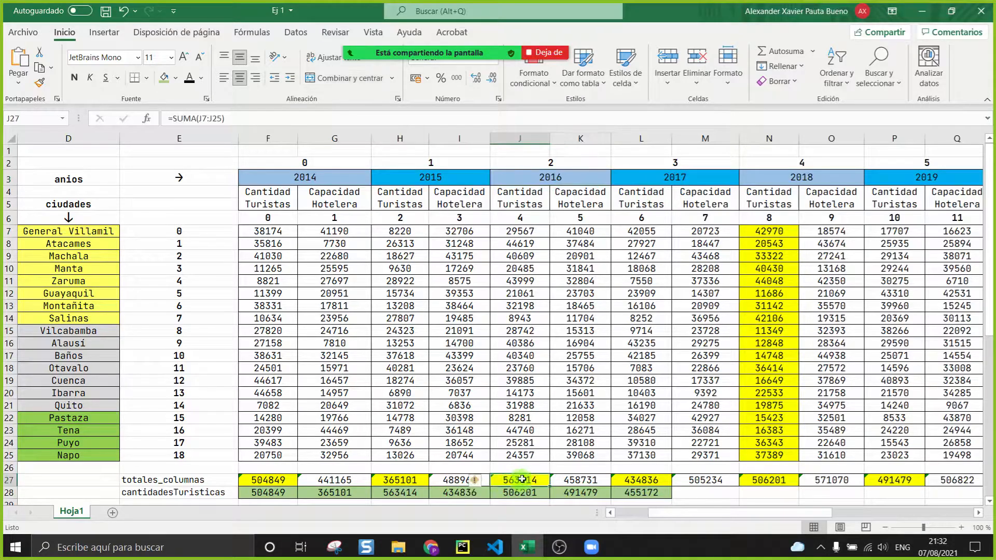
click(401, 496)
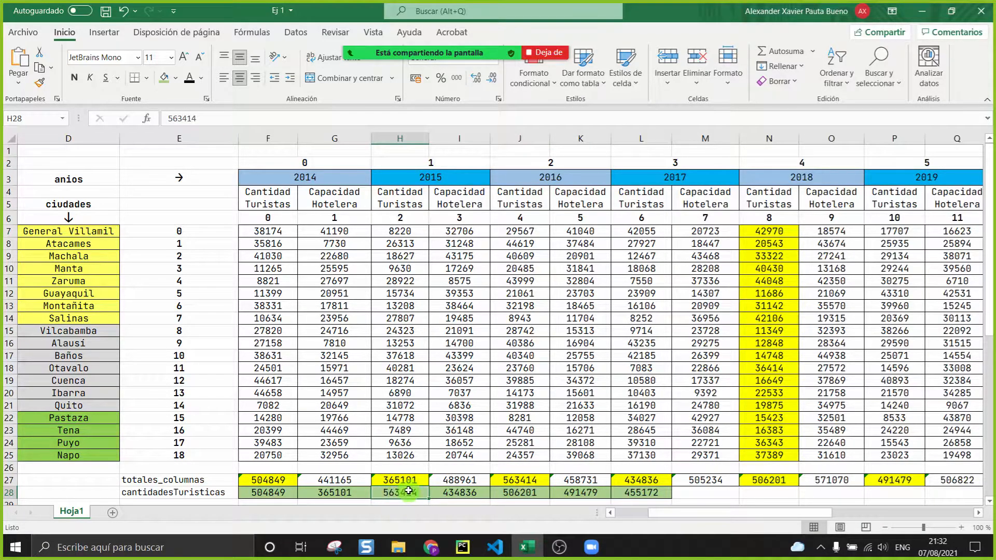
drag(642, 490, 271, 491)
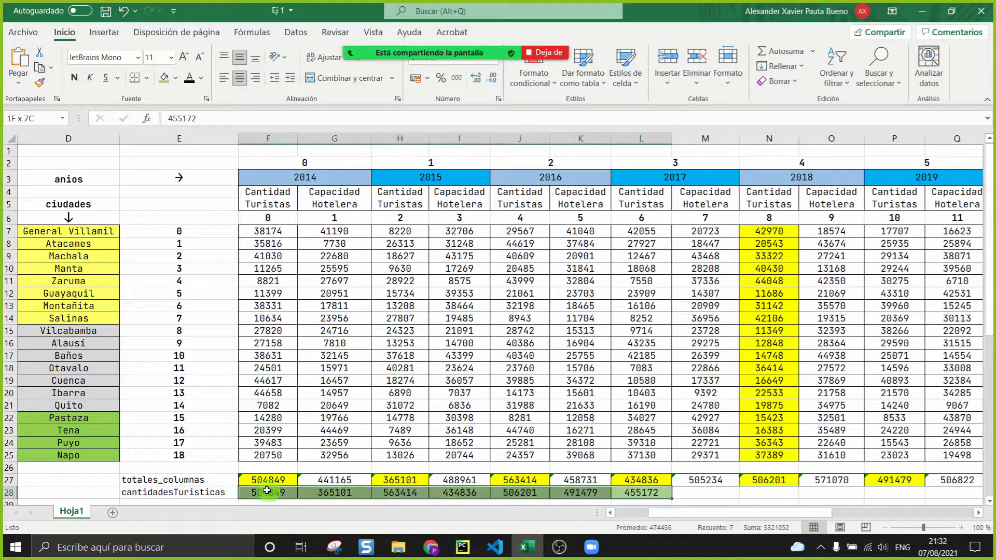
drag(289, 180, 897, 178)
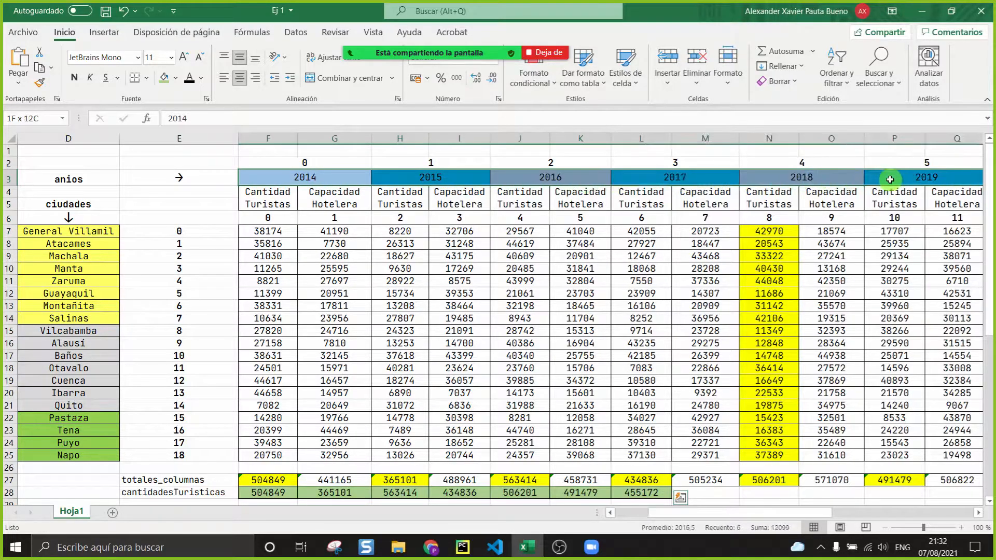
Step: Switch to PyCharm and add line 35, assigning anios.index(2018) to a variable named ind
click(463, 549)
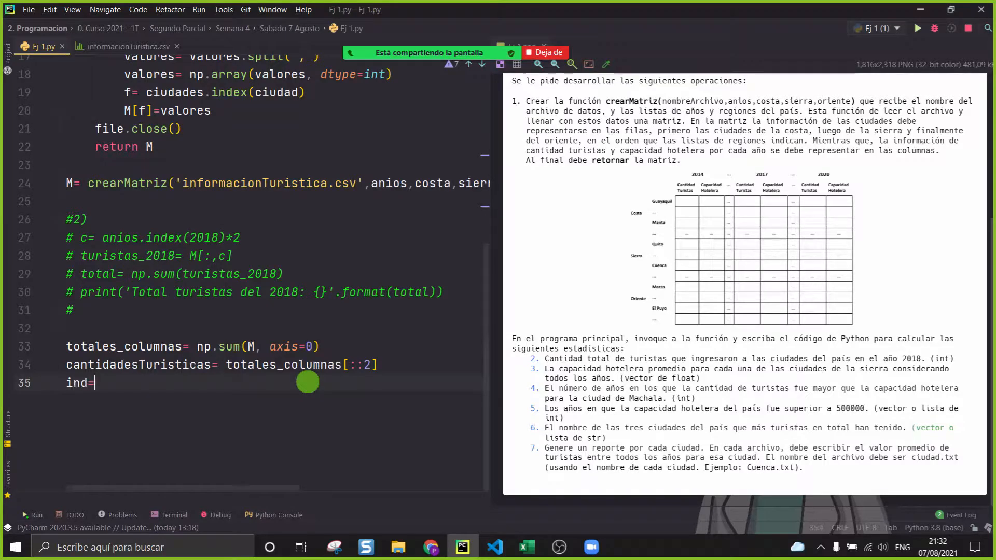
text(anip)
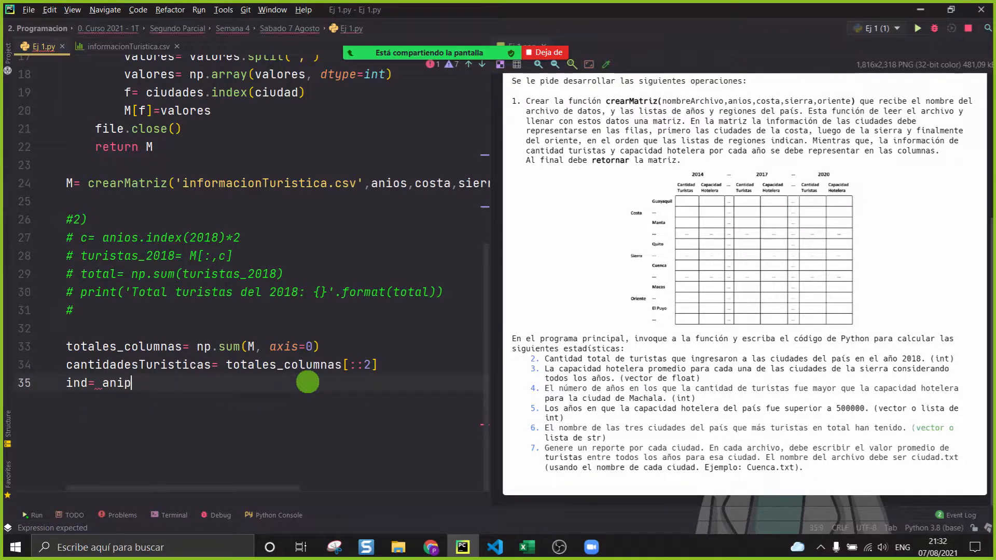
text(s.ind)
key(Return)
text(2018))
key(Return)
text(tot)
key(BackSpace)
key(BackSpace)
key(BackSpace)
text(canitdad)
key(BackSpace)
key(BackSpace)
key(BackSpace)
key(BackSpace)
key(BackSpace)
key(BackSpace)
key(BackSpace)
key(BackSpace)
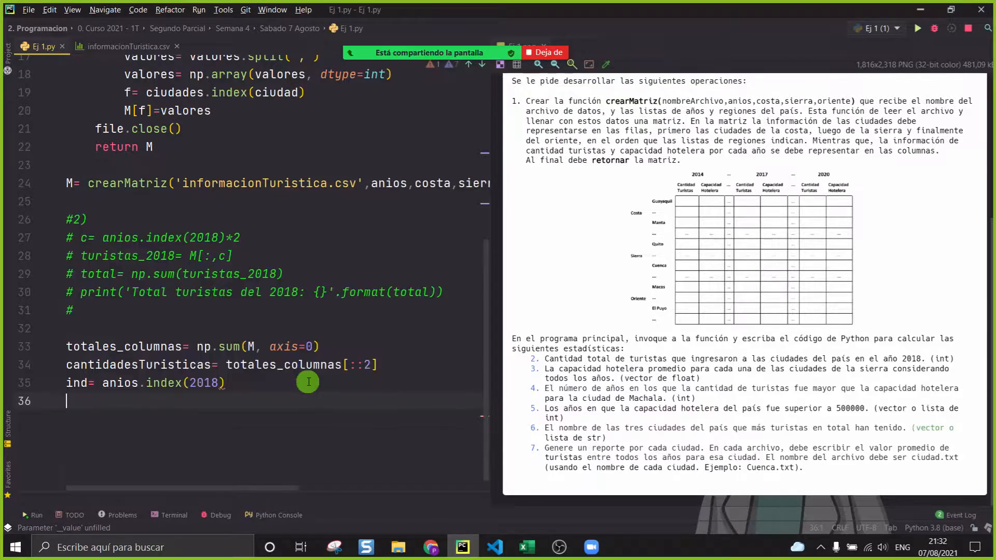
Step: Assign cantidadesTuristicas[ind] to turistas_2018 on line 36 and print turistas_2018 on line 37
text(turistas_)
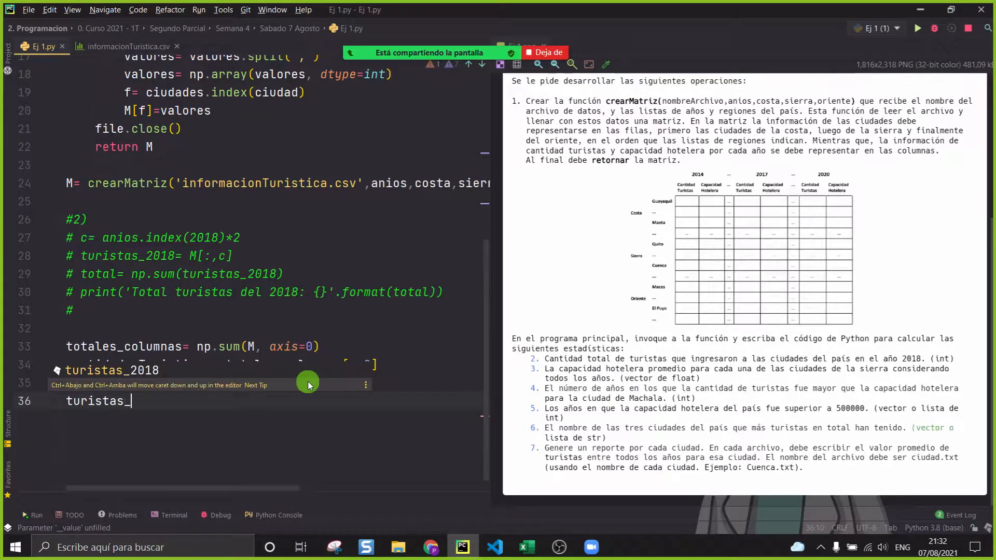
text(2018= )
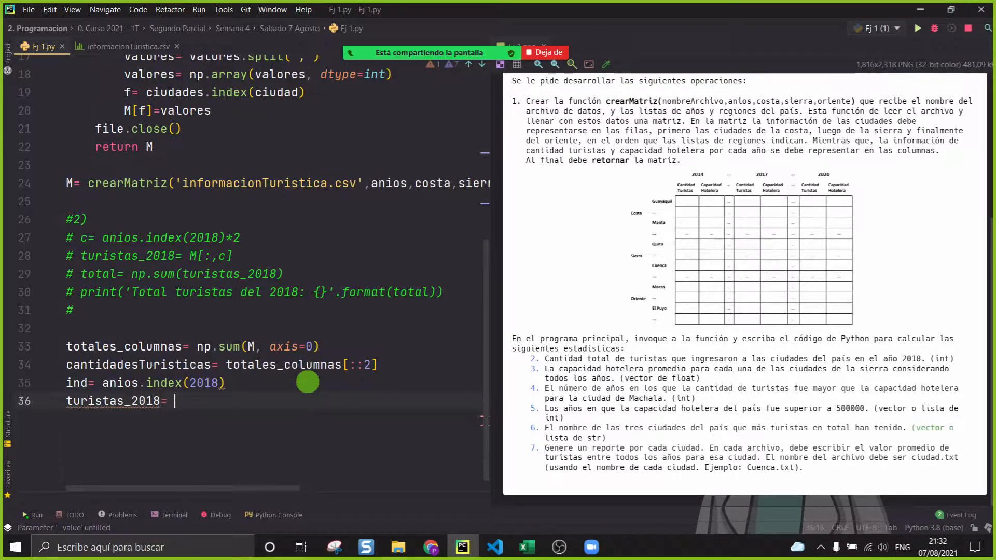
text(cantidadesTuristicas[ind])
key(Return)
text(prin)
text(t(turistas_2018)
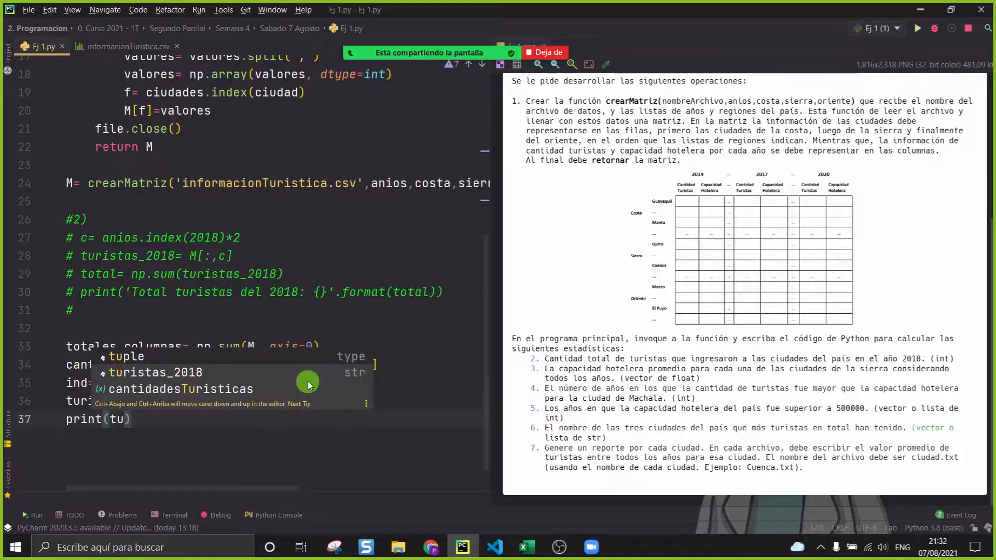
Step: Run Ej 1.py to output the 2018 tourist total
click(347, 308)
right_click(347, 307)
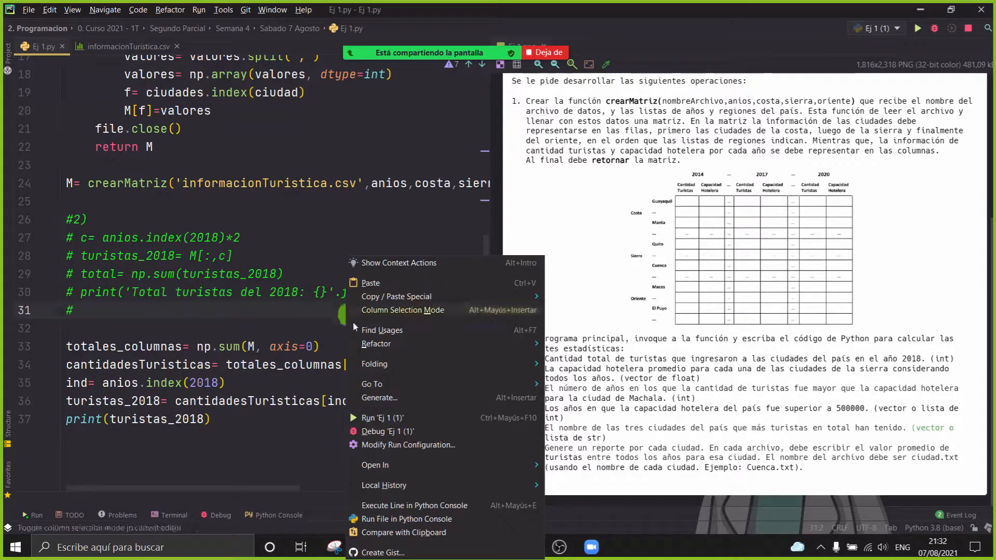
click(401, 419)
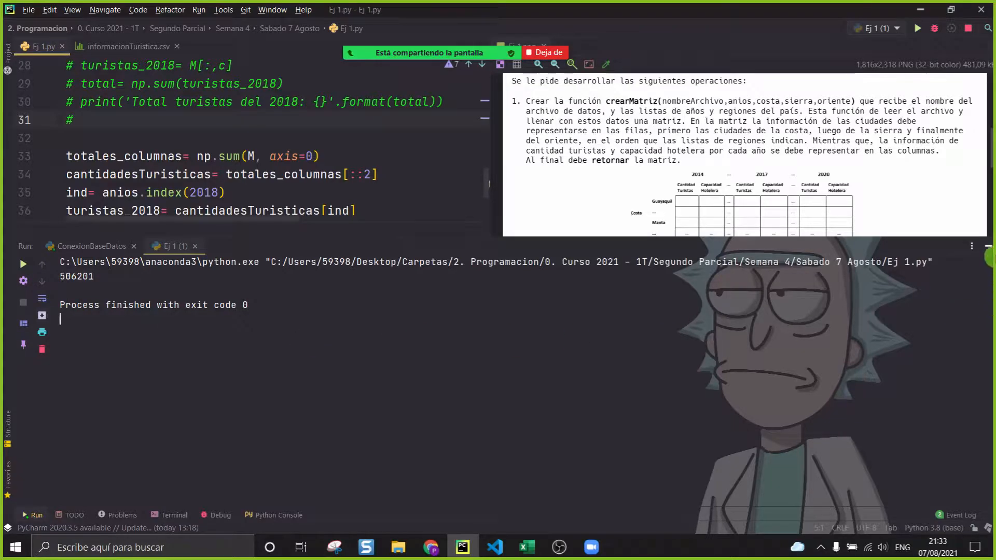
Step: Hide the run output and add an empty line 38 below the print statement
click(988, 248)
scroll(353, 396, up, 1)
click(341, 447)
key(Return)
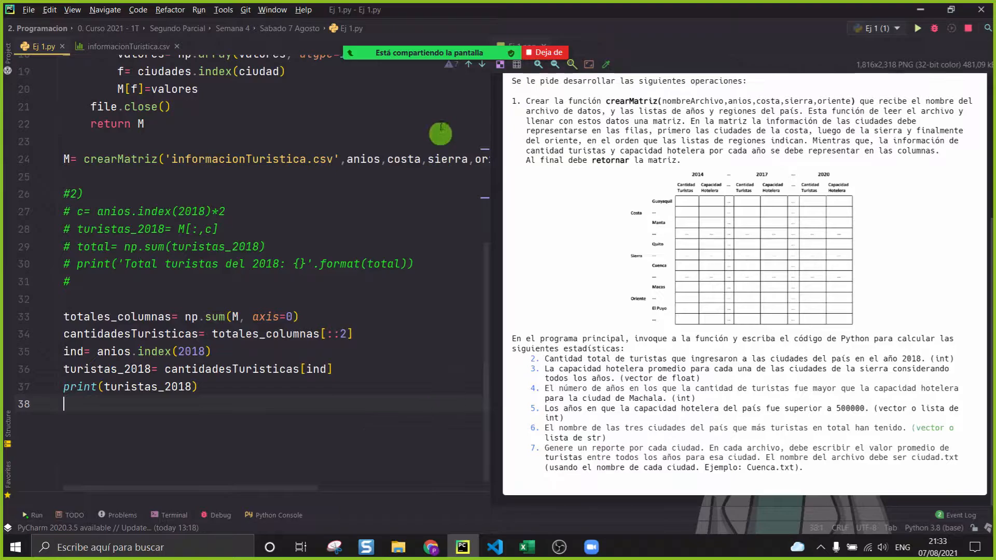
Step: Open the meeting chat and read through the participants' recent messages
mouse_move(517, 65)
click(351, 34)
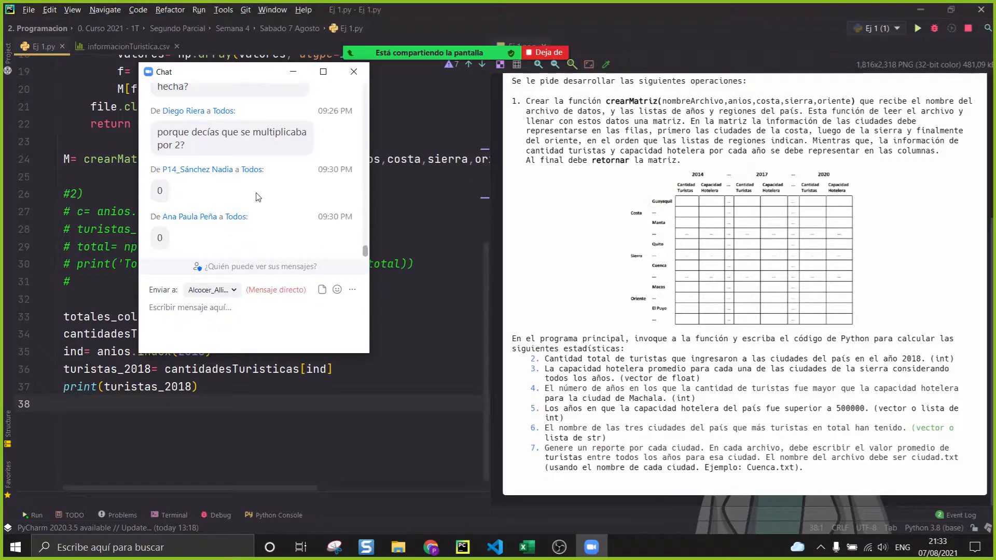
scroll(258, 196, up, 3)
drag(244, 70, 214, 46)
scroll(251, 116, down, 5)
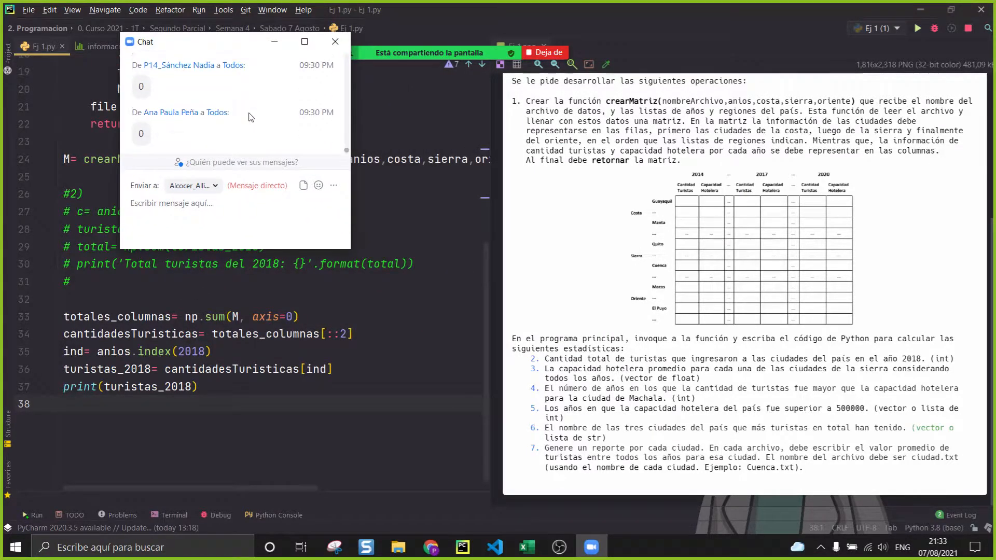
Step: Switch to Excel to review the totales_columnas and cantidadesTuristicas rows, and minimize the meeting chat
click(306, 402)
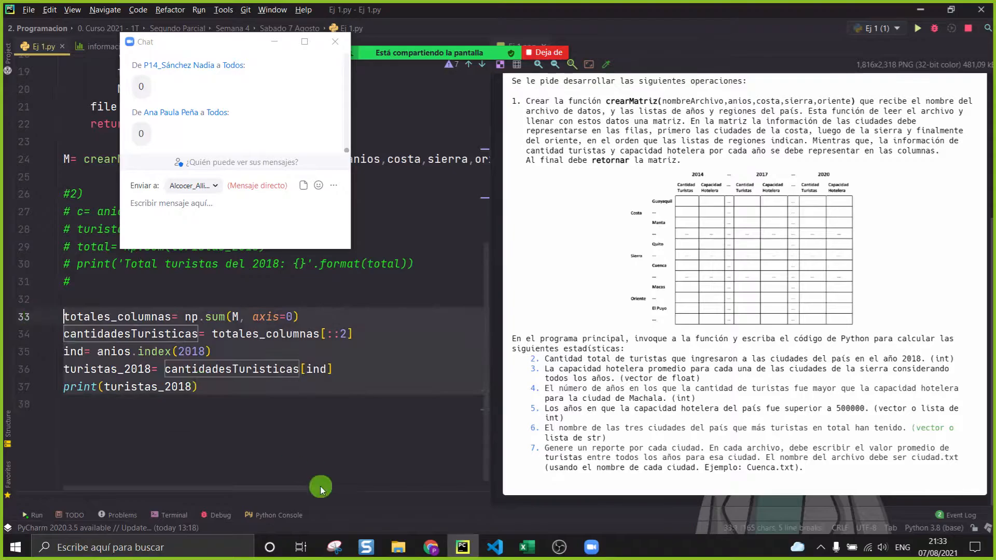
click(520, 548)
scroll(526, 406, down, 1)
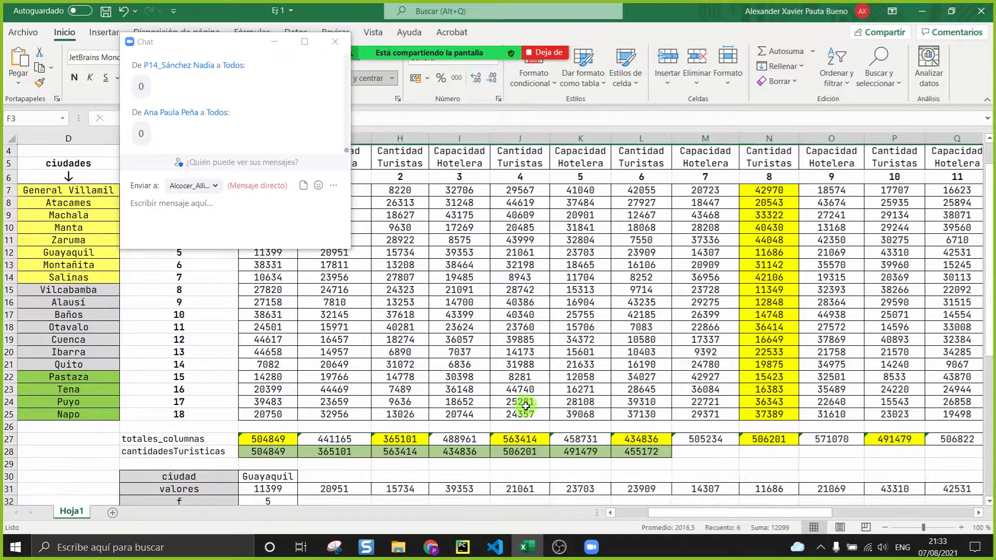
scroll(537, 394, down, 2)
scroll(537, 394, up, 1)
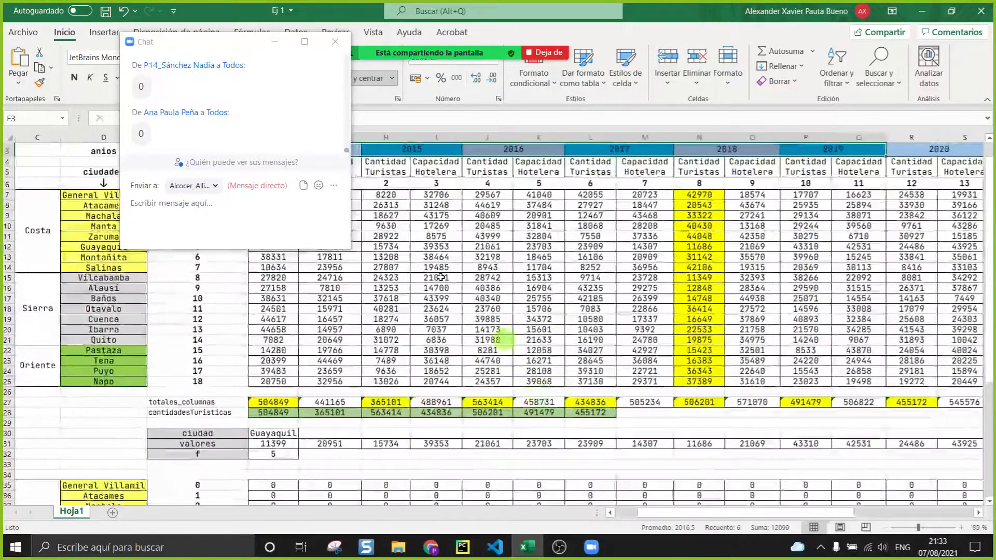
drag(227, 58, 156, 29)
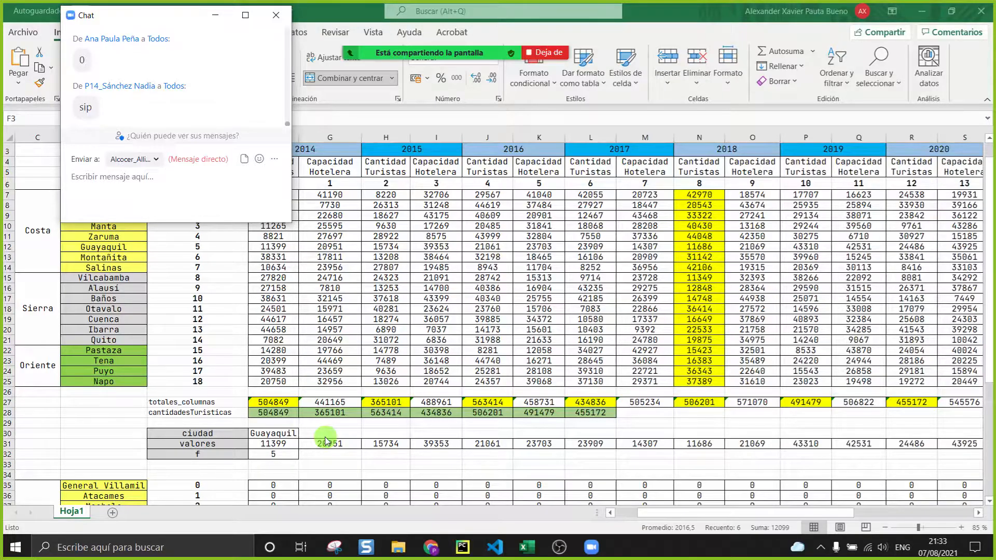
click(215, 15)
Step: Switch to PyCharm and comment out the alternative solution on lines 33 to 37
click(463, 548)
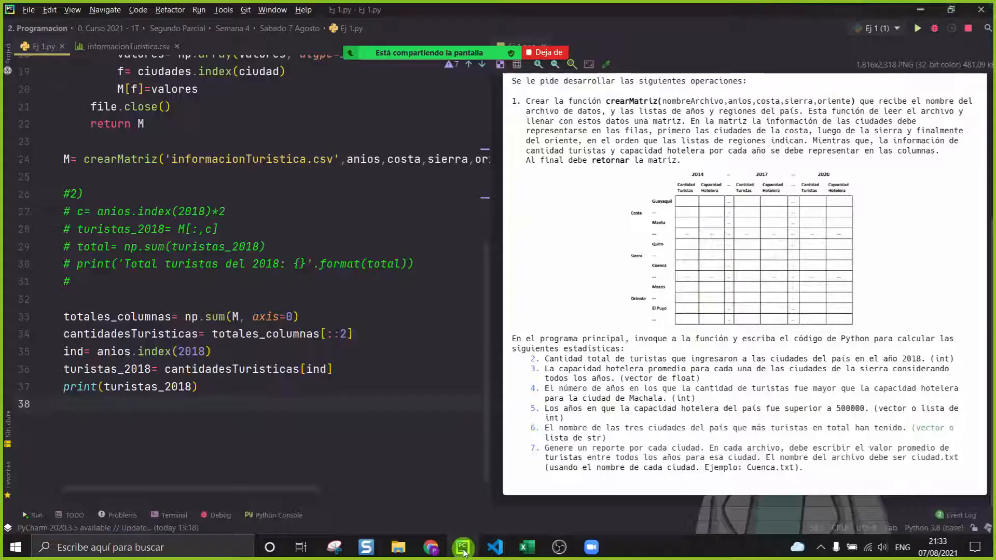
drag(134, 407, 36, 317)
click(138, 10)
click(138, 10)
click(138, 10)
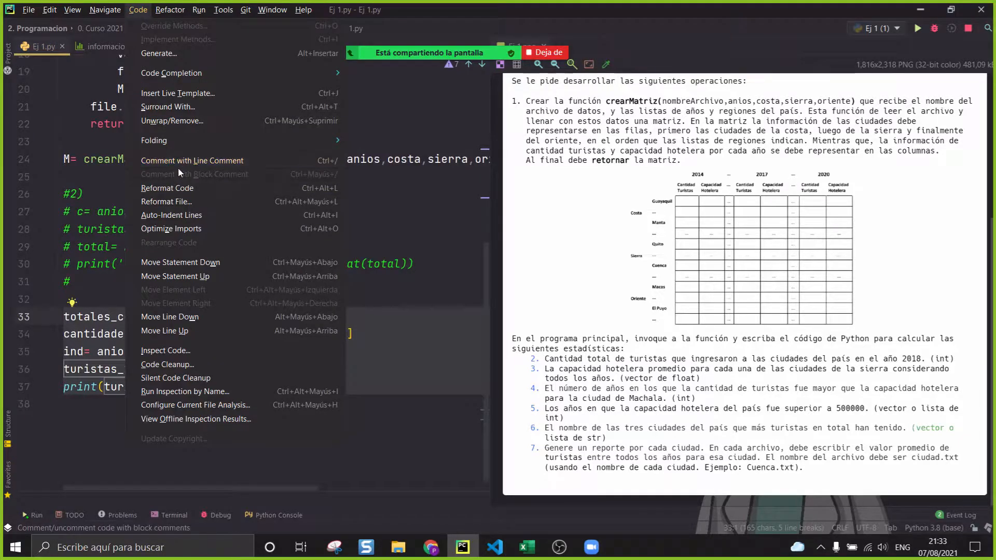
click(177, 162)
Step: Uncomment the first solution of exercise 2 on lines 27 to 31
drag(78, 282, 63, 211)
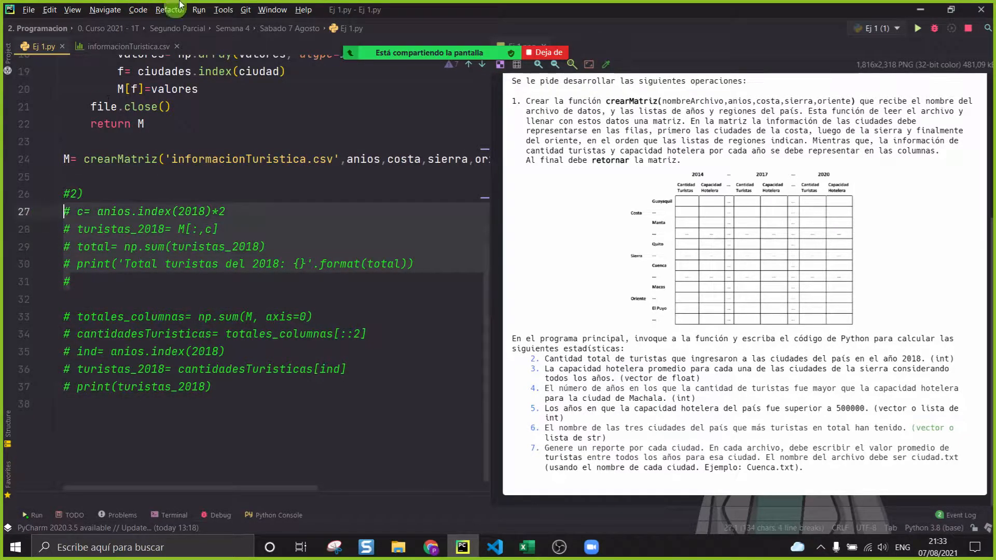
click(170, 10)
mouse_move(138, 10)
click(179, 160)
click(143, 280)
scroll(273, 291, down, 1)
click(211, 269)
click(255, 285)
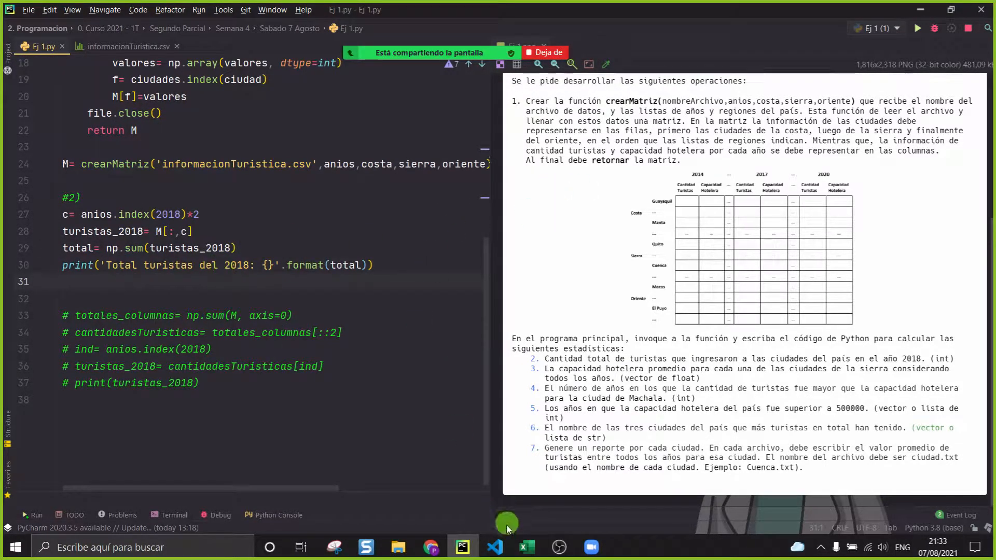
Step: Review anios.index(2018) on line 27, then switch to Excel and match the 2018 heading in row 3 with its index in row 2
click(168, 215)
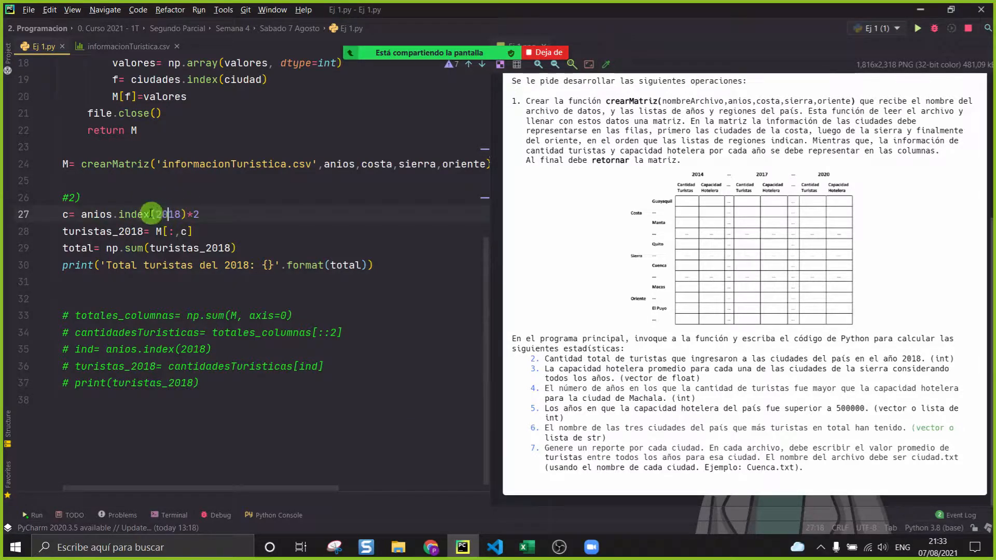
click(106, 214)
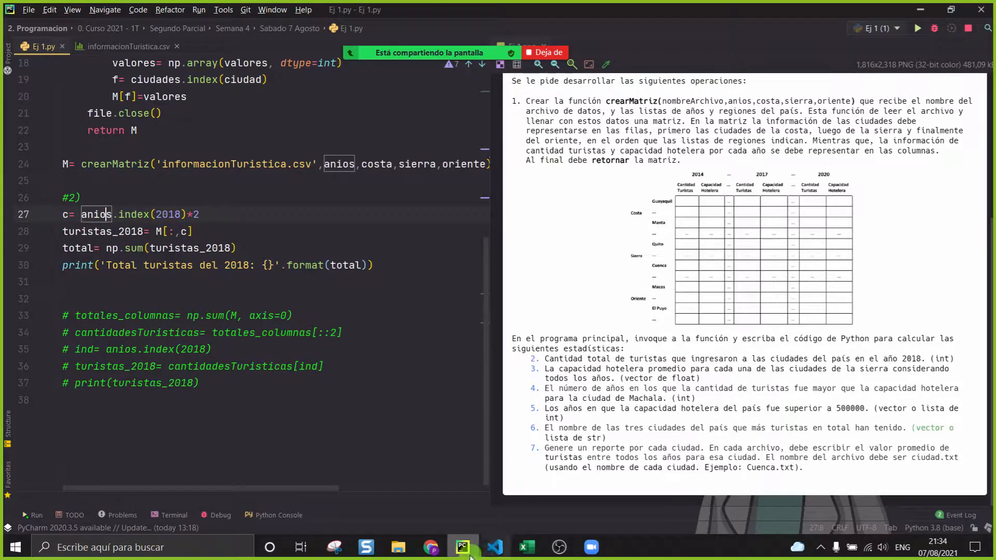
click(527, 548)
scroll(726, 171, up, 2)
click(726, 172)
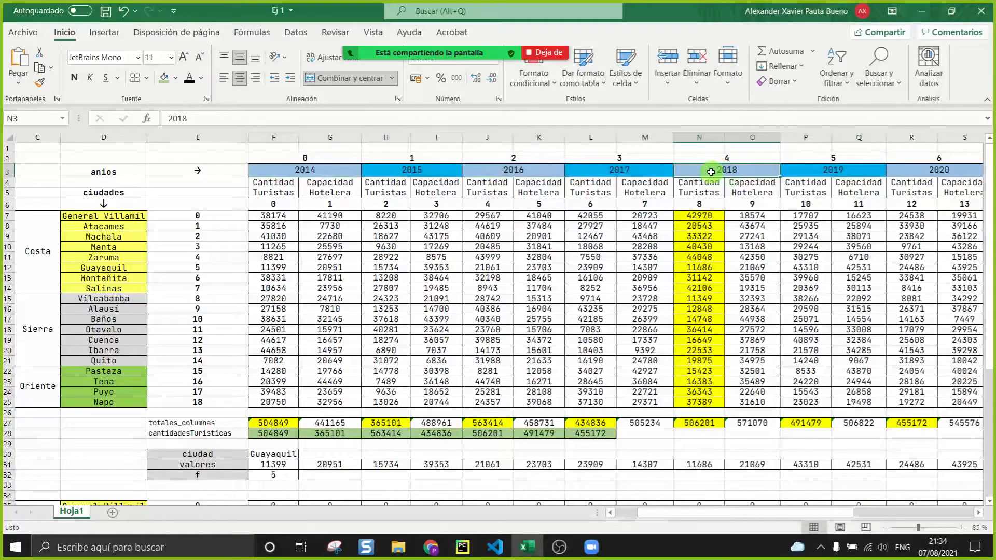
drag(267, 164, 931, 171)
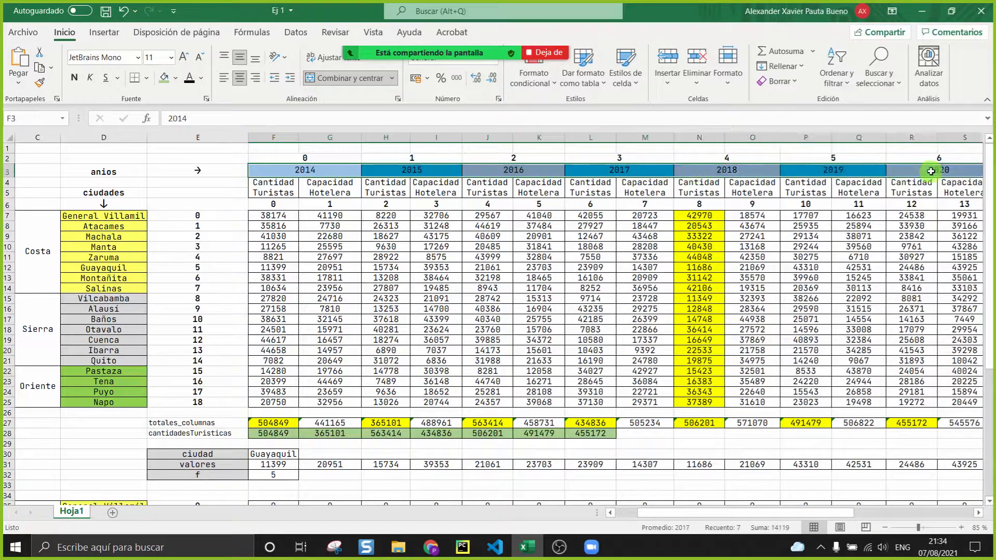
click(733, 158)
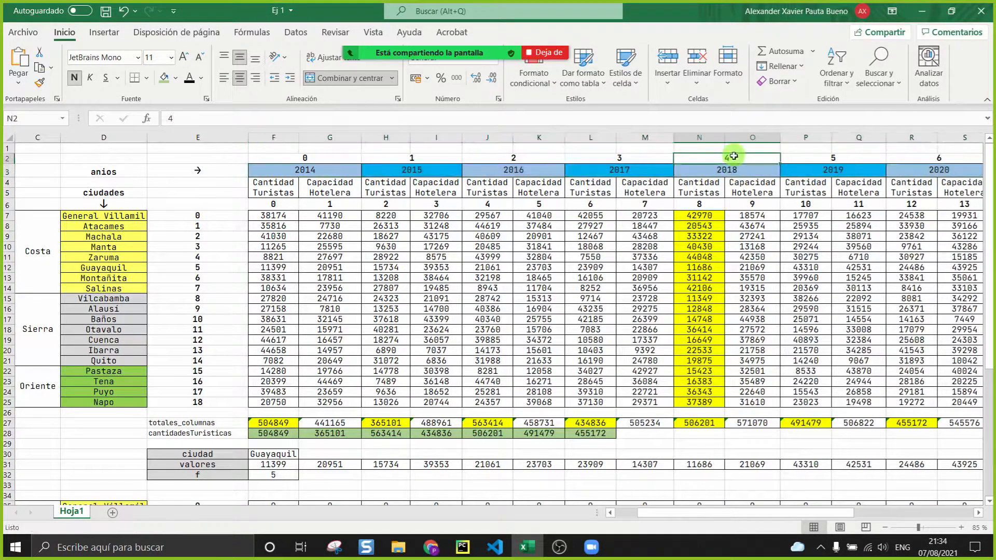
click(698, 167)
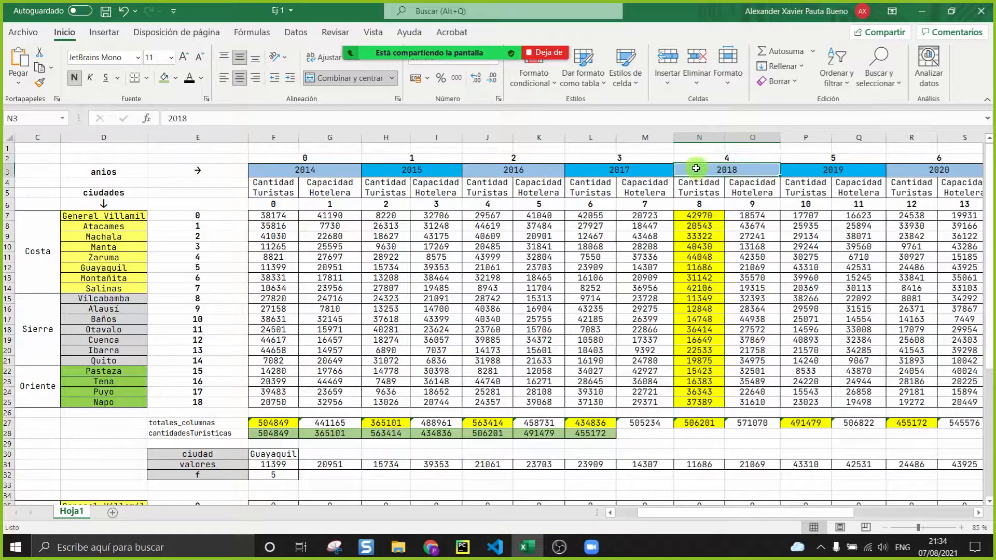
click(322, 169)
drag(322, 170, 928, 171)
click(726, 153)
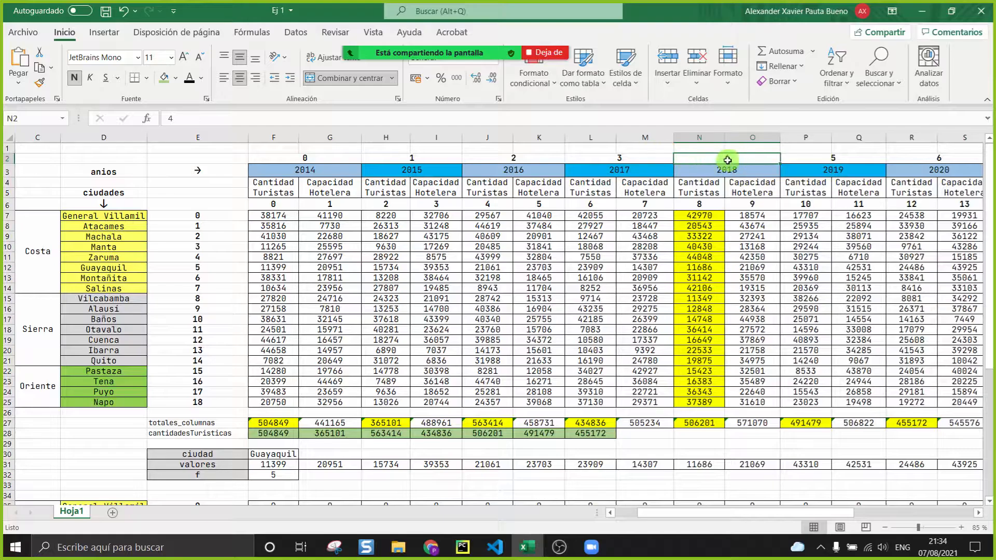
Step: Compare the 2018 index in row 2 with the column number in row 6 and examine the tourist values in N7:N25
drag(699, 215, 707, 407)
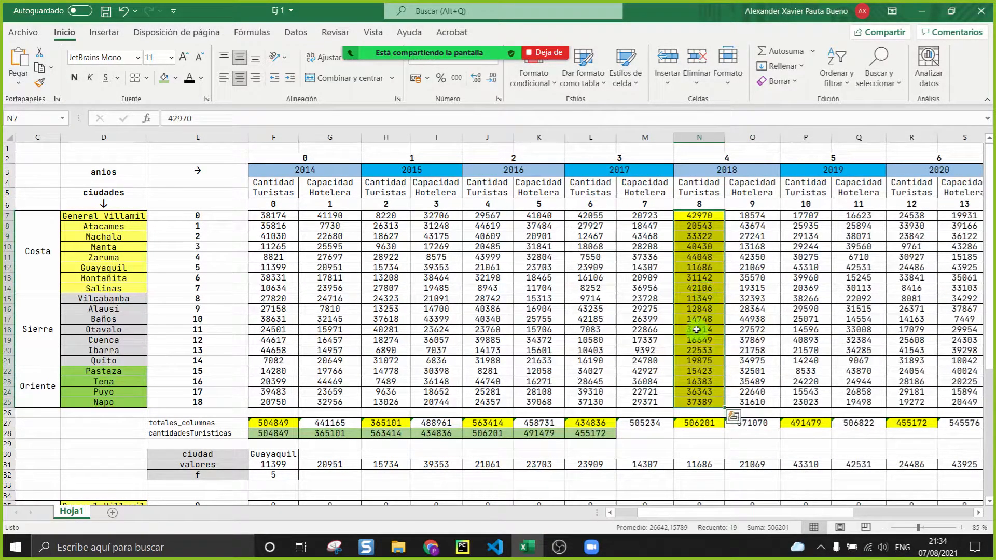
click(698, 188)
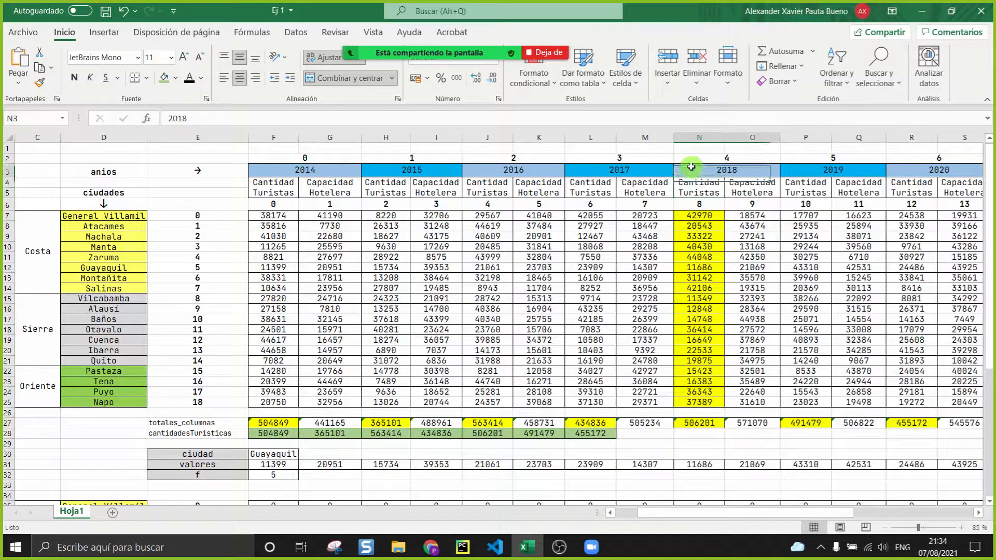
click(708, 169)
click(727, 161)
click(699, 187)
click(699, 203)
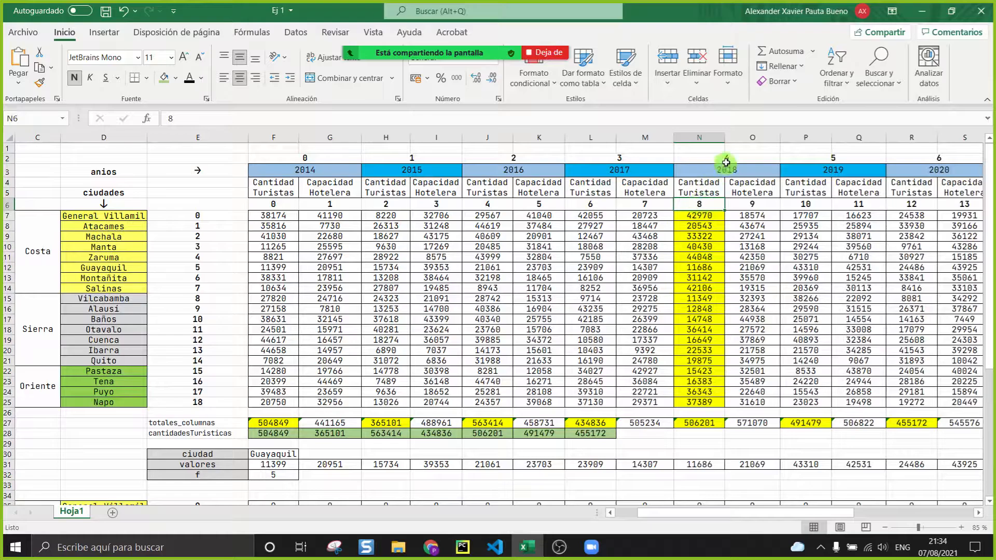
drag(699, 215, 701, 403)
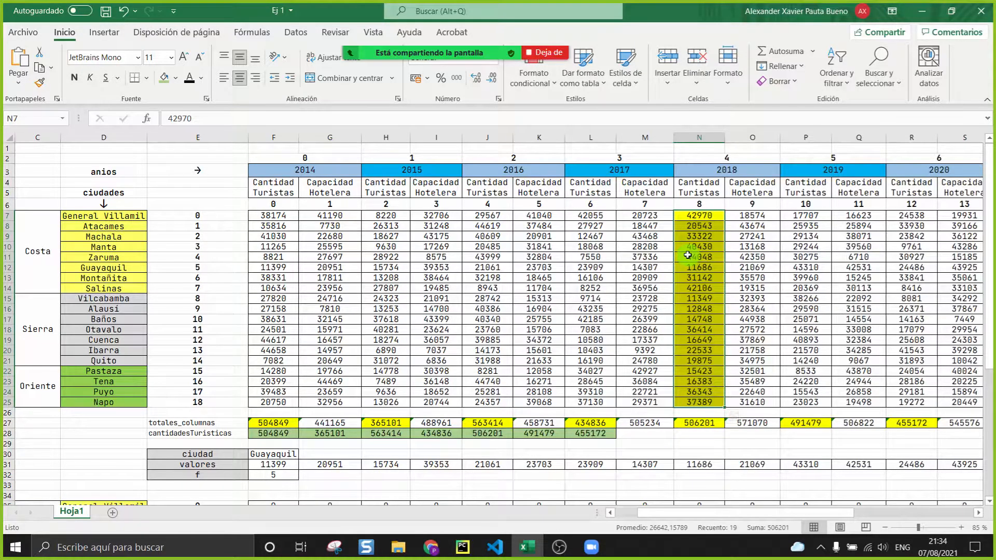
Step: Fill the 2016 tourist values in J7:J25 with yellow and select the 2016 heading
drag(487, 215, 488, 403)
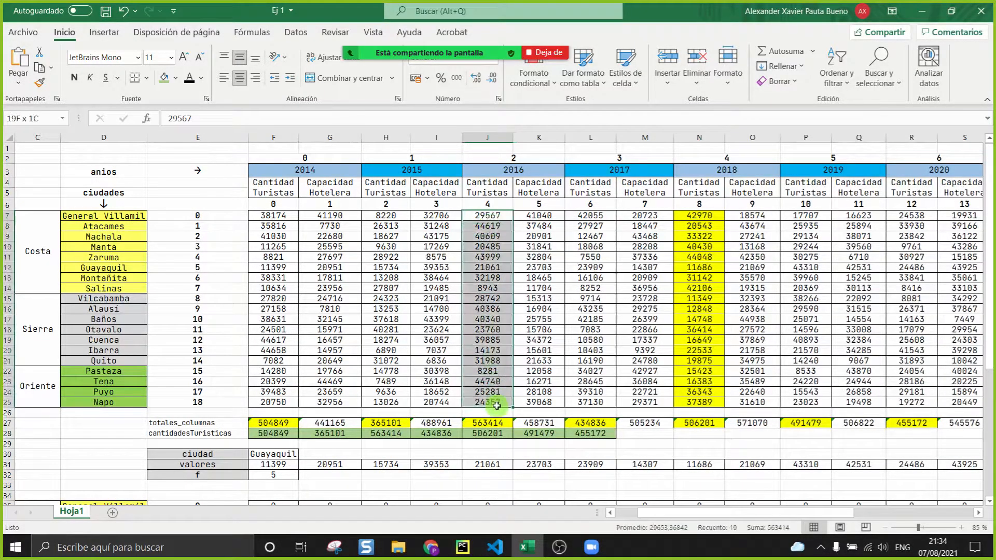
click(176, 78)
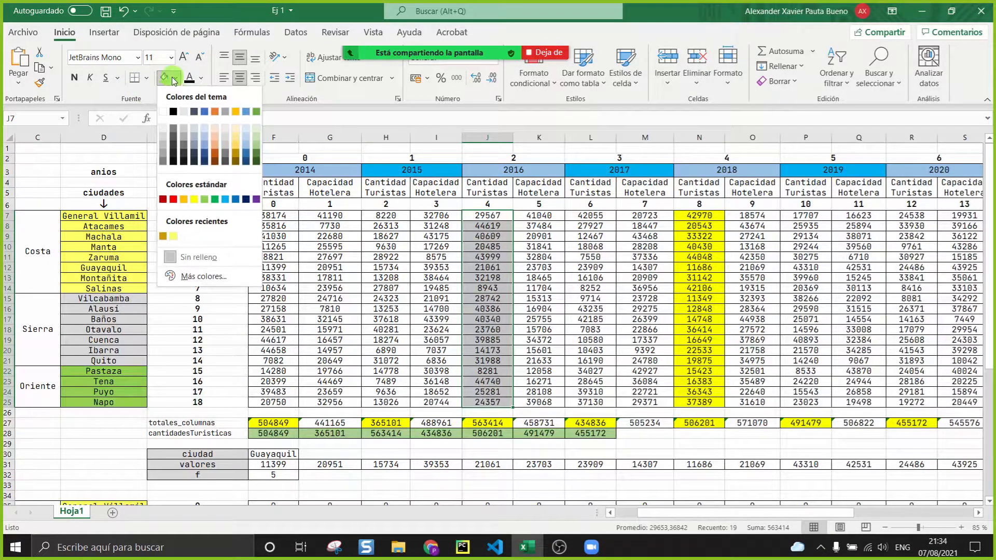
click(195, 195)
click(542, 172)
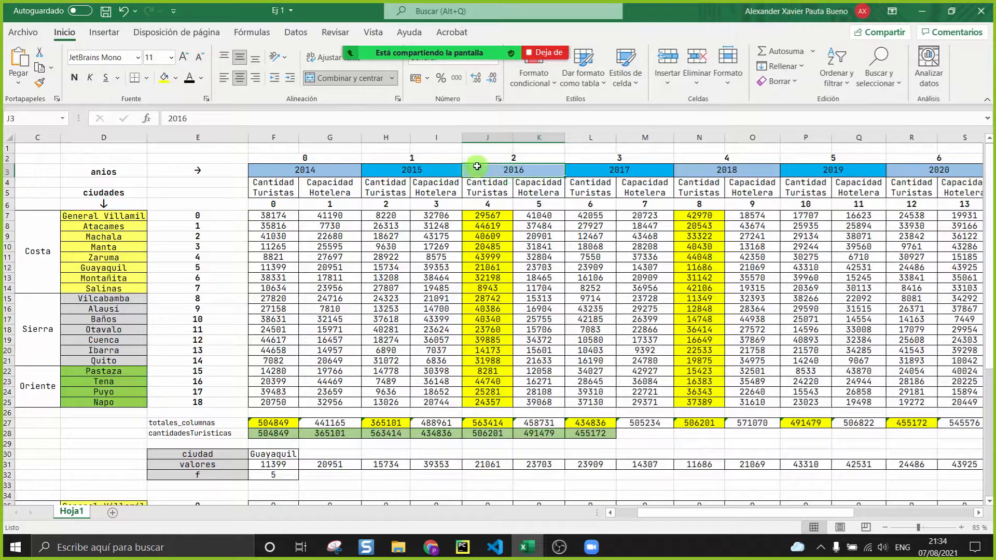
Step: Examine the 2016 year index and the tourist quantities for all cities in J7:J25
click(528, 159)
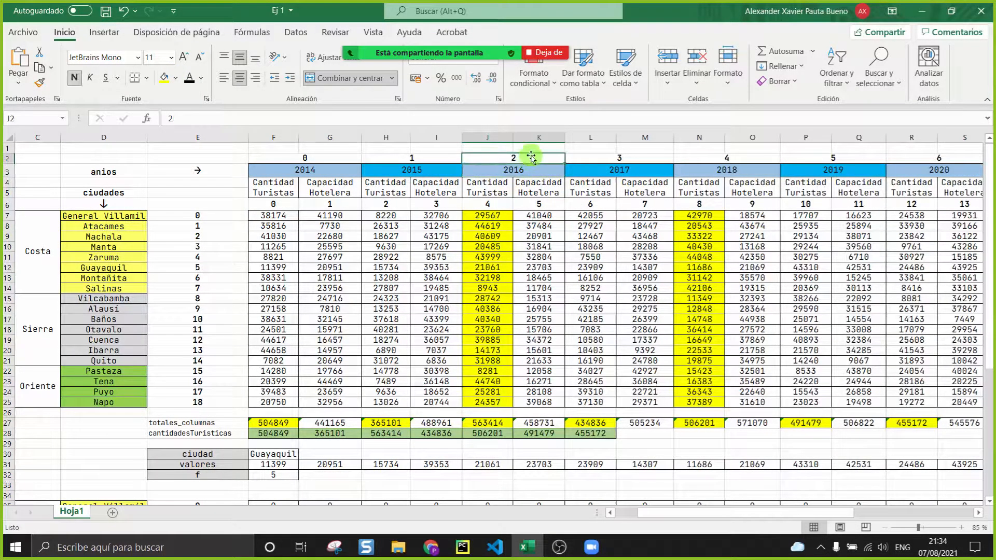
click(493, 204)
drag(488, 220, 488, 404)
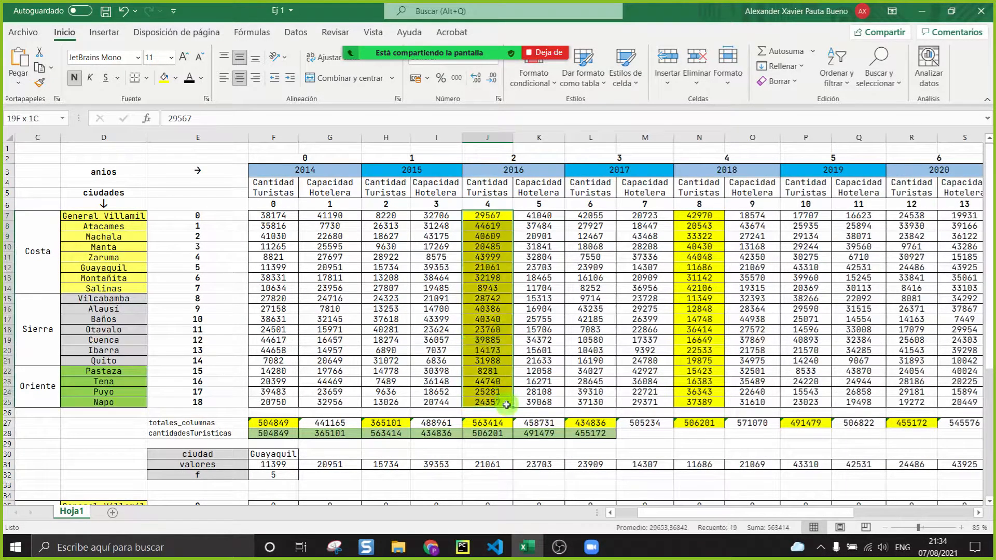
click(479, 182)
drag(488, 215, 488, 402)
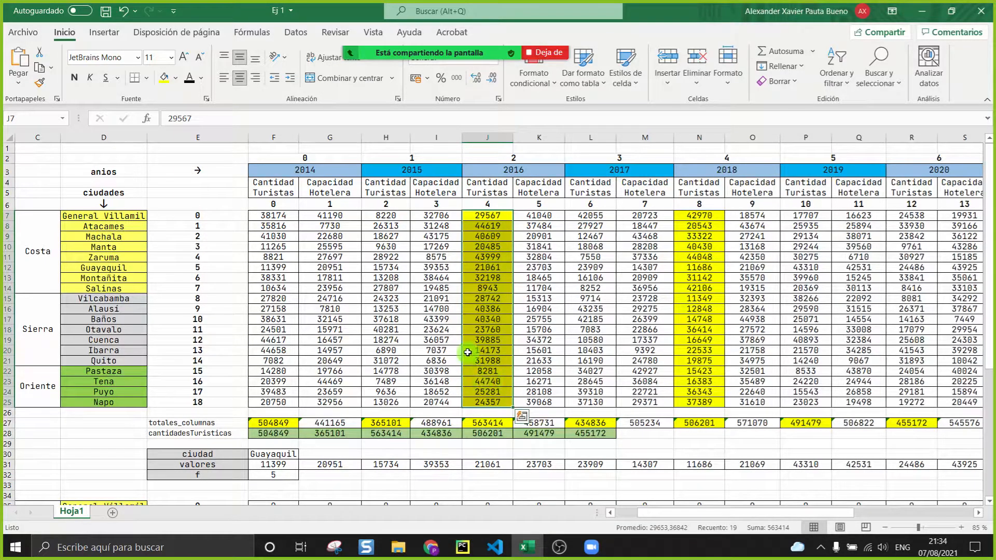
Step: Open the Zoom meeting chat, check the latest messages and shift its window clear of the 2016 columns
click(343, 30)
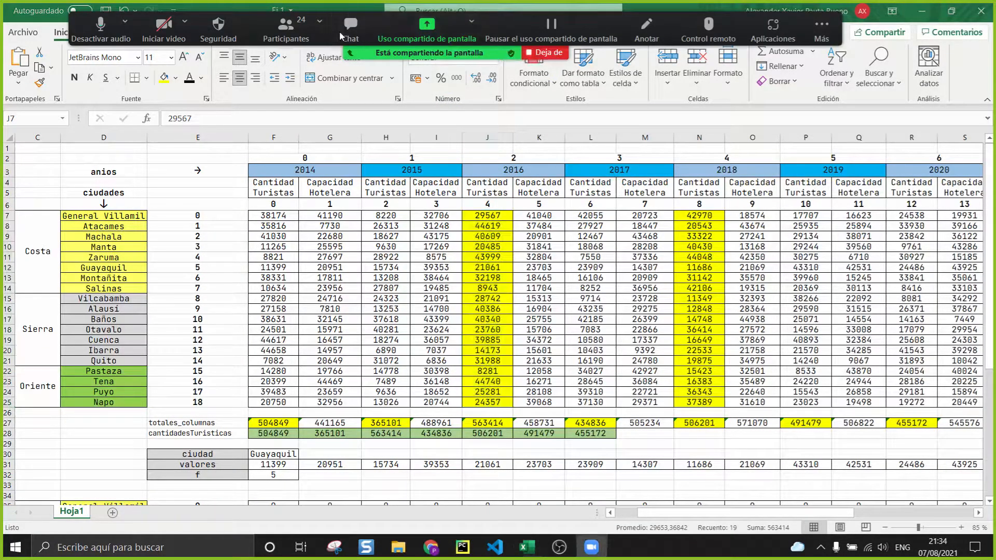
scroll(207, 85, up, 5)
scroll(207, 84, down, 5)
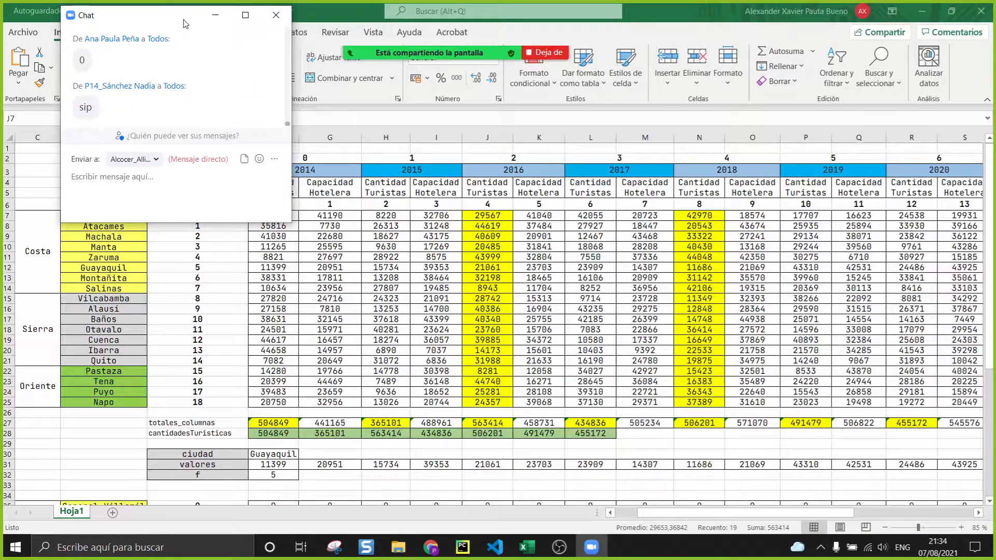
mouse_move(184, 20)
mouse_down()
mouse_move(148, 23)
mouse_move(171, 24)
mouse_up()
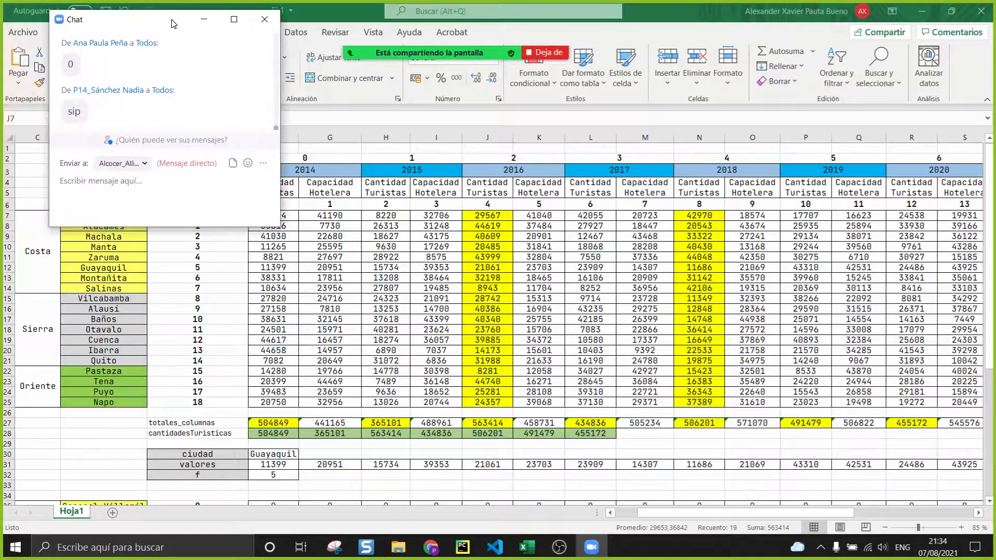
Step: Remove the fill color from the 2016 tourist quantities in J7:J25
drag(485, 218, 499, 403)
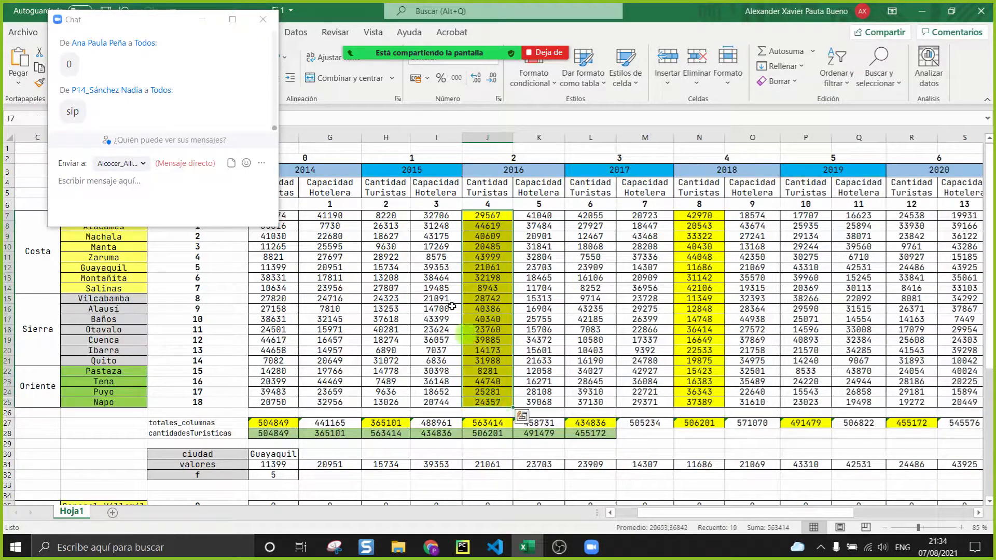
drag(125, 24, 126, 126)
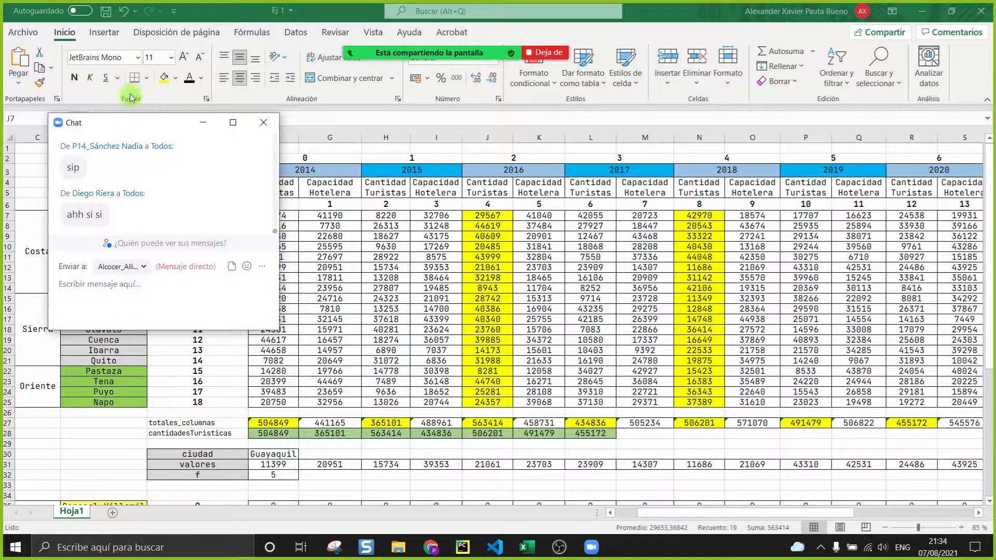
click(164, 77)
click(176, 78)
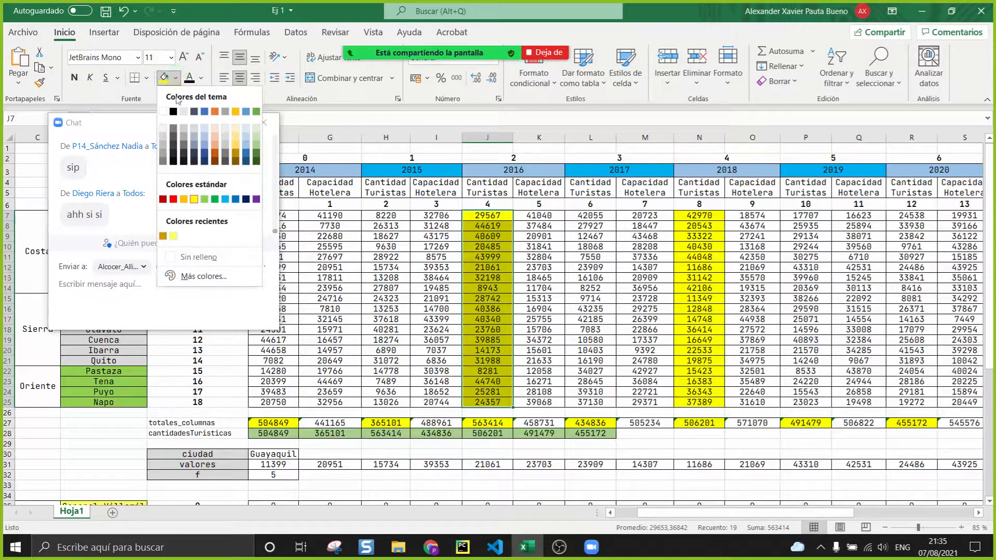
click(195, 257)
click(499, 251)
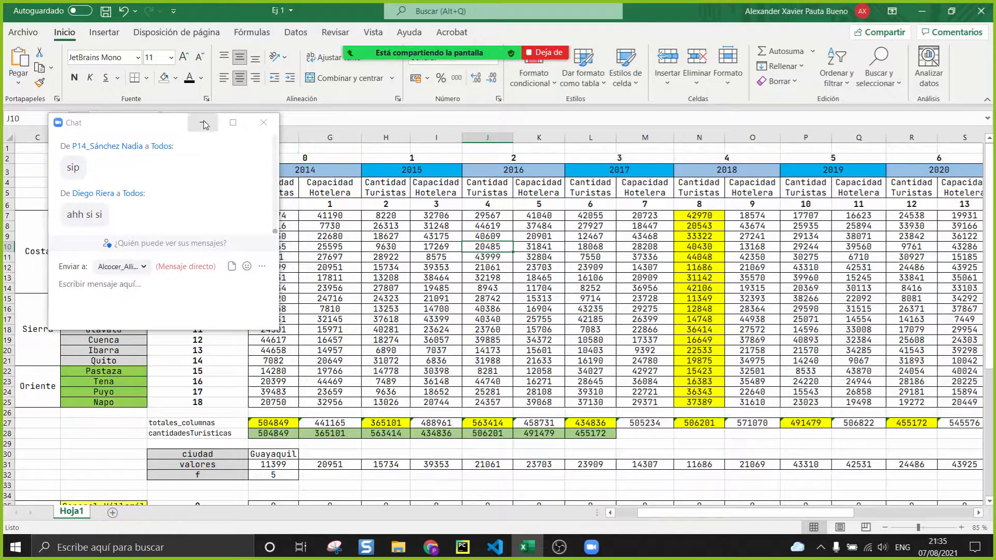
Step: Minimize the chat and switch to PyCharm to review the 2018 tourist total code and its commented-out alternative
click(204, 125)
click(462, 547)
click(248, 211)
drag(248, 210, 3, 207)
drag(227, 230, 2, 229)
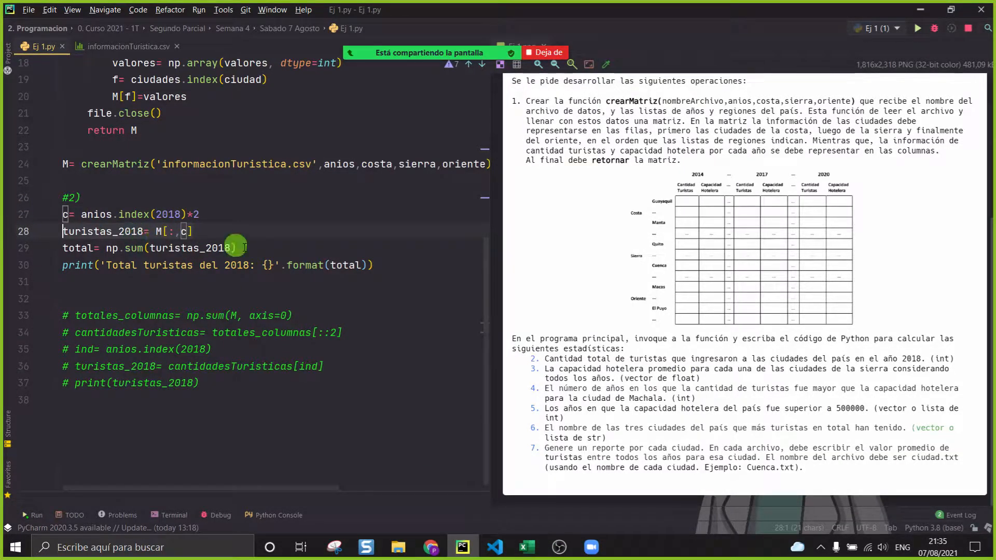
drag(236, 248, 52, 247)
click(122, 296)
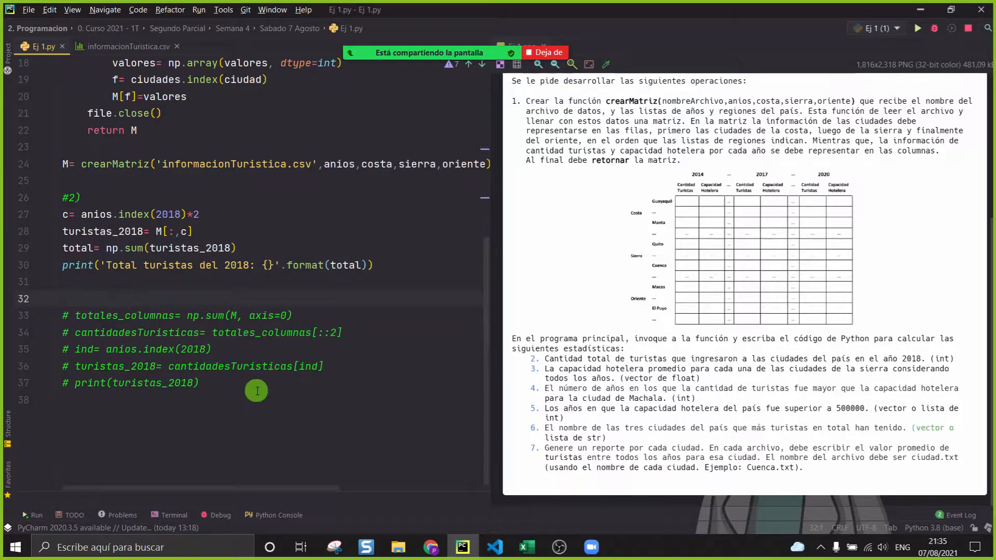
drag(256, 389, 3, 320)
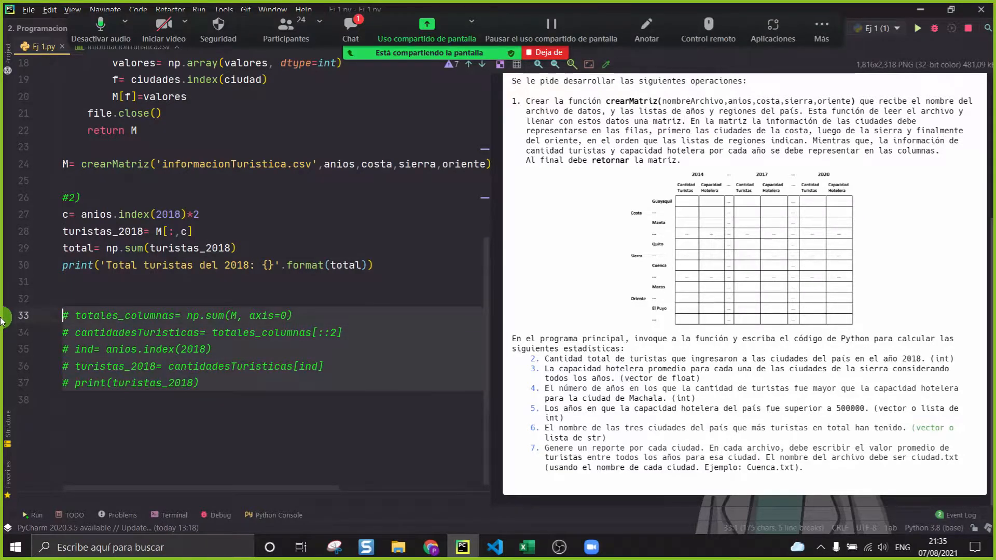
Step: Read the chat question about the length of anios, and switch to Excel to examine the year headings
click(350, 30)
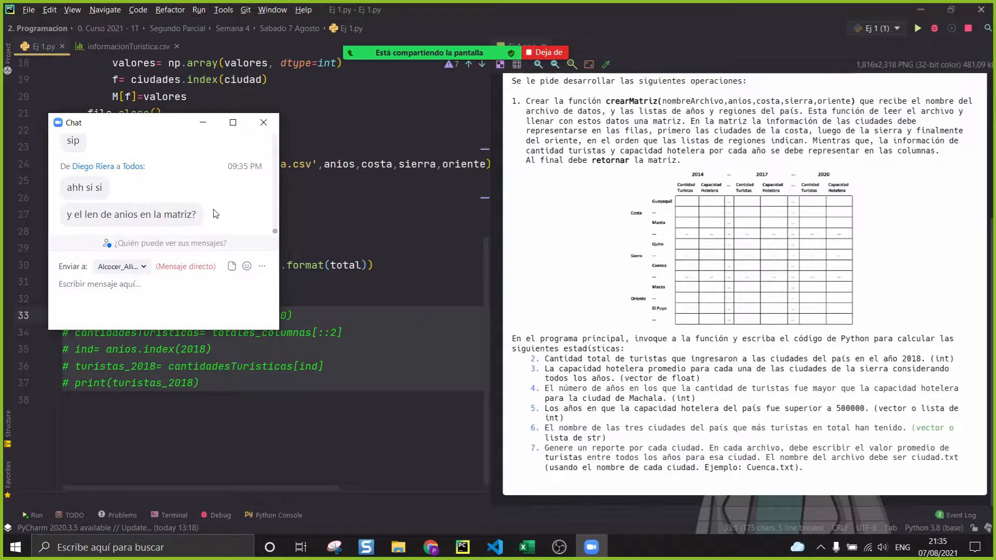
drag(222, 228, 24, 226)
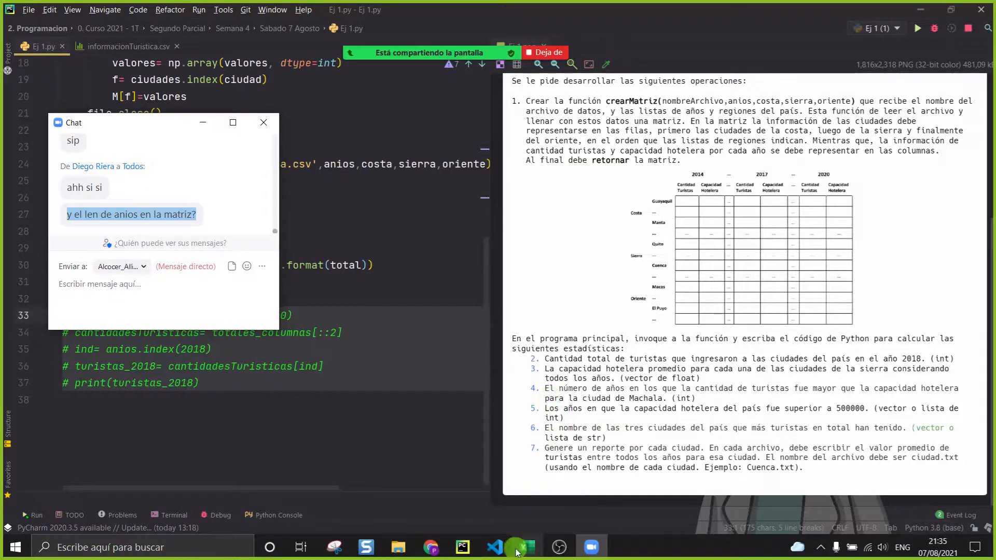
click(538, 550)
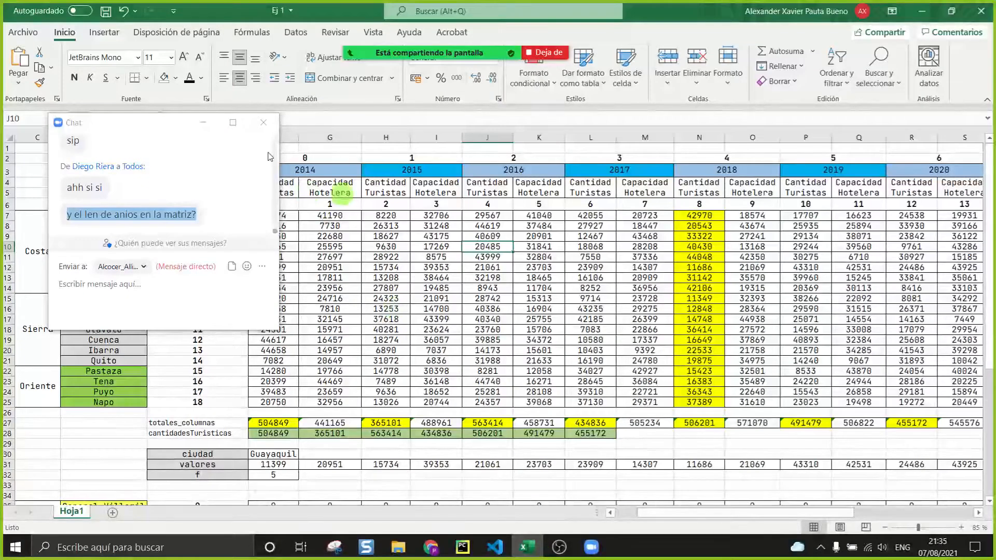
scroll(336, 241, down, 1)
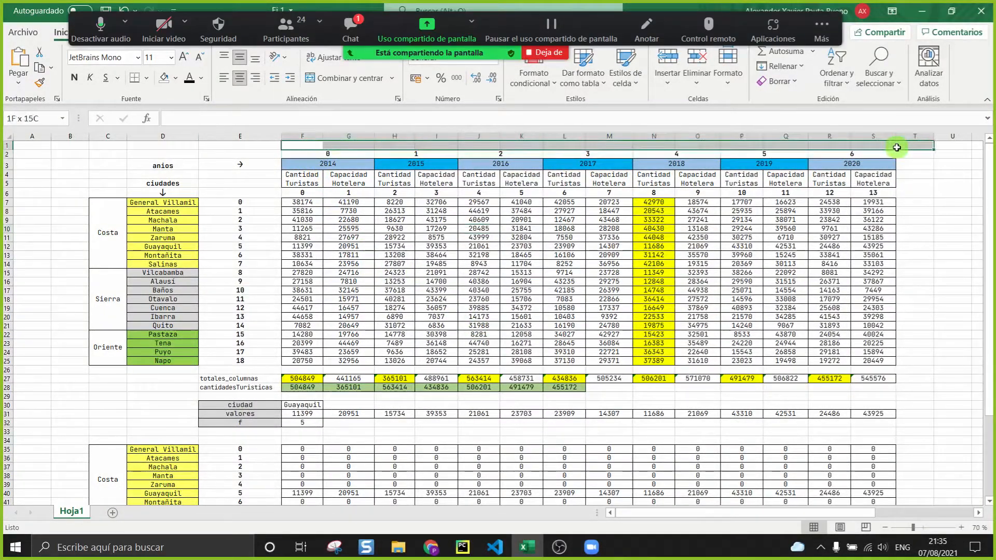
click(858, 163)
Step: Reopen the chat, move it over the worksheet's later years and highlight the expression len(anios) * 2
click(357, 46)
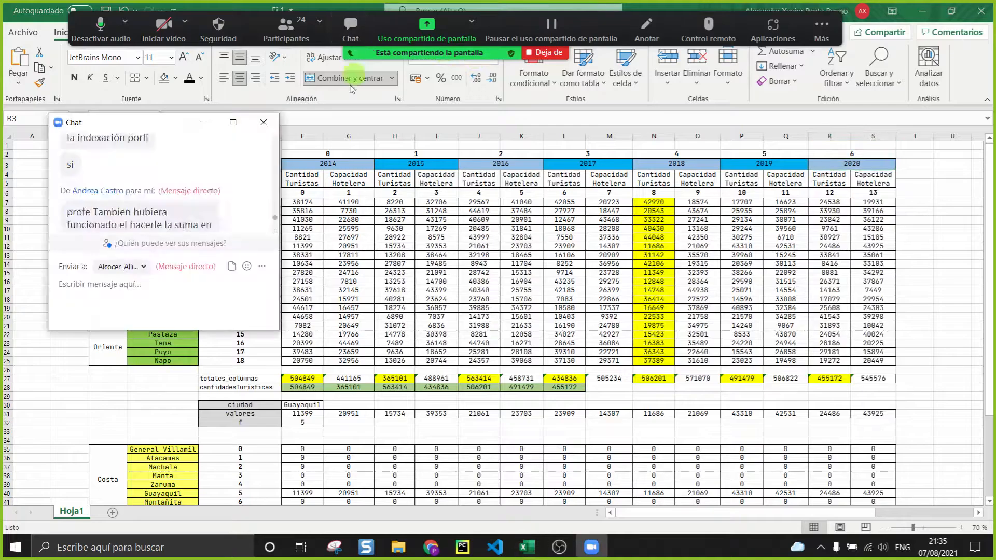
drag(160, 123, 844, 201)
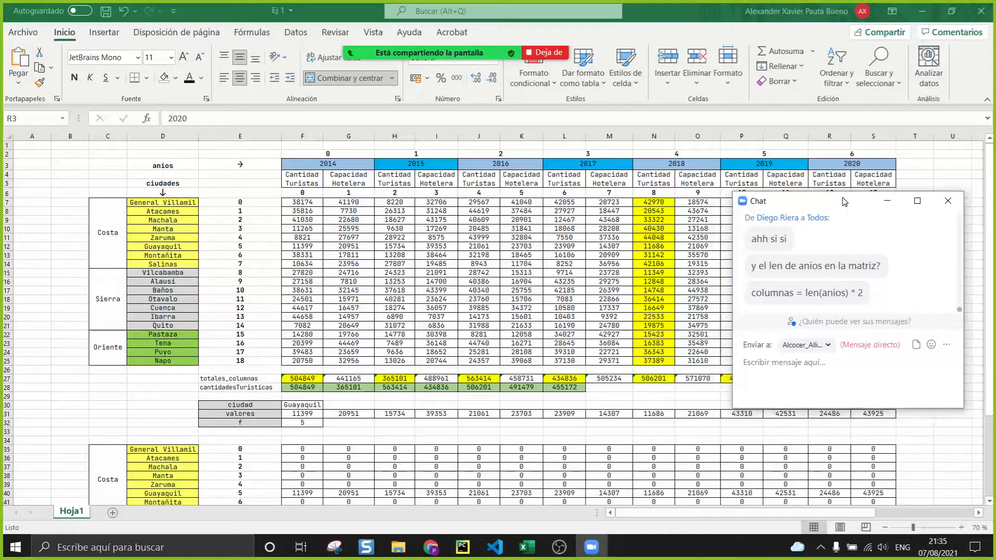
drag(863, 291, 791, 295)
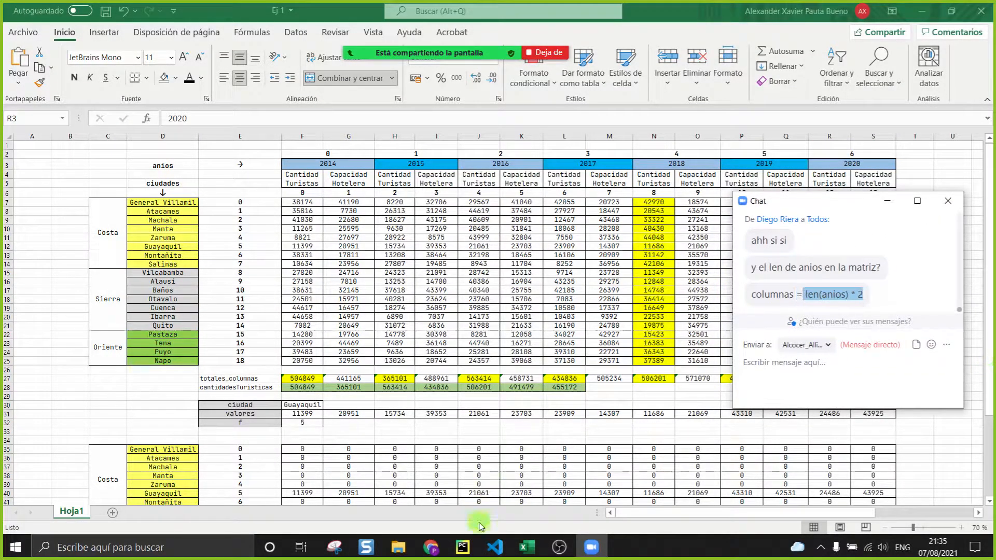
Step: Switch to PyCharm and review the columnas= len(anios)*2 line against the years in the anios list
click(462, 547)
scroll(205, 267, up, 6)
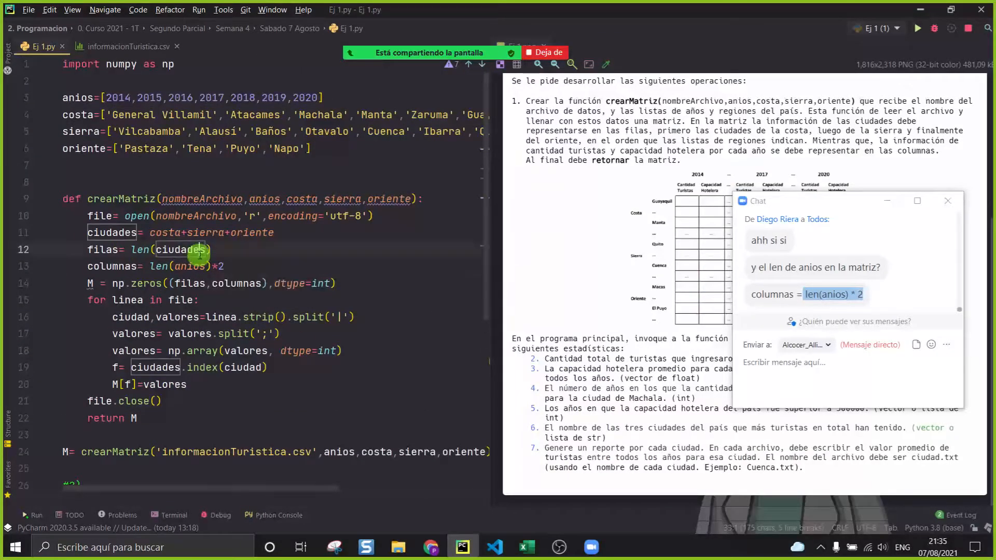
drag(251, 266, 156, 267)
click(282, 262)
click(322, 97)
click(105, 97)
click(111, 98)
click(182, 98)
click(207, 98)
click(299, 98)
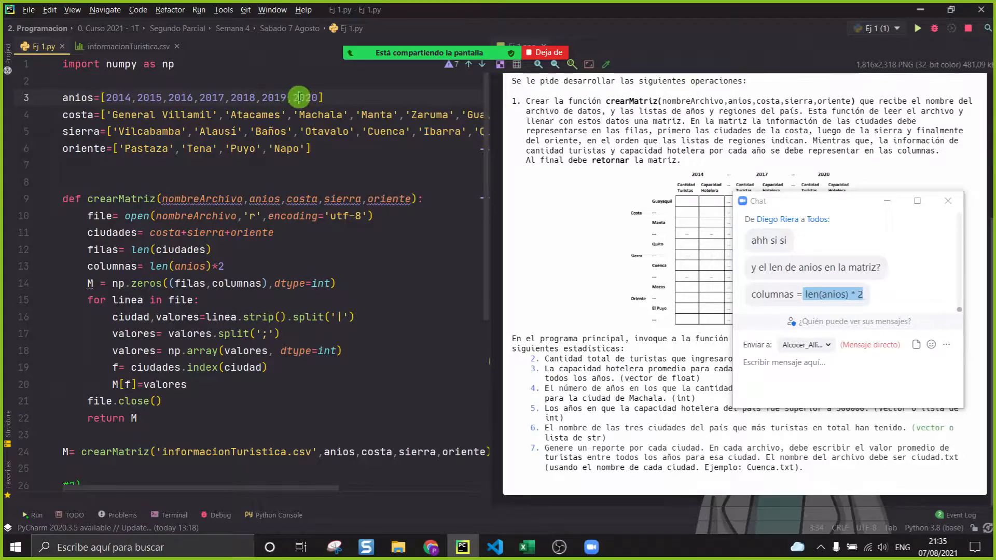
Step: Compare the column indices 0 to 13 in the Excel sheet with the anios list in PyCharm
click(524, 547)
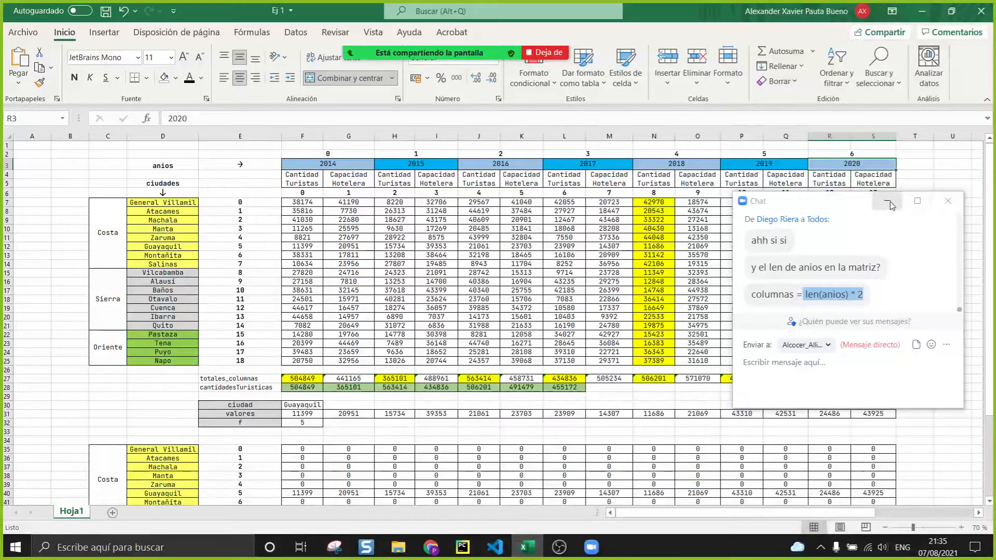
drag(305, 193, 854, 191)
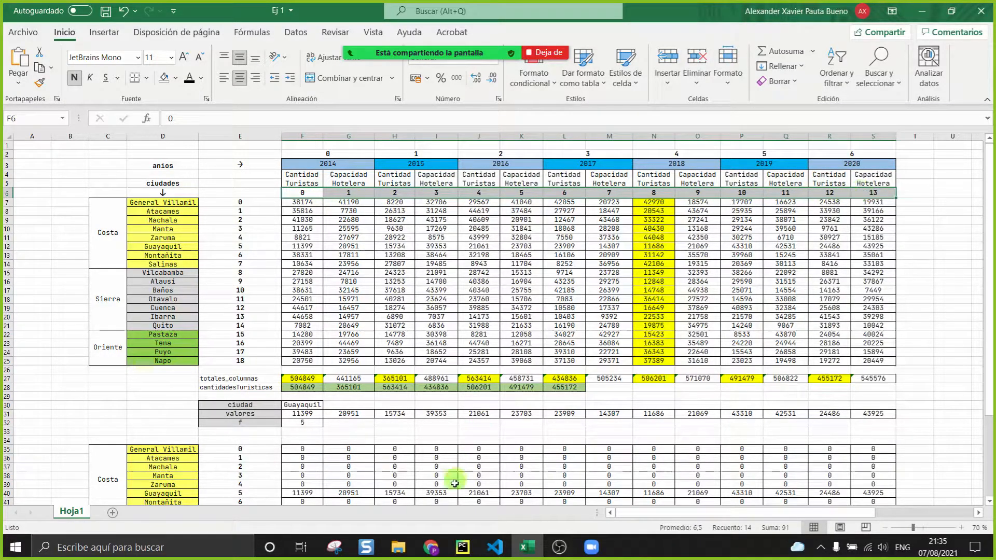
click(463, 549)
drag(340, 97, 36, 98)
click(343, 189)
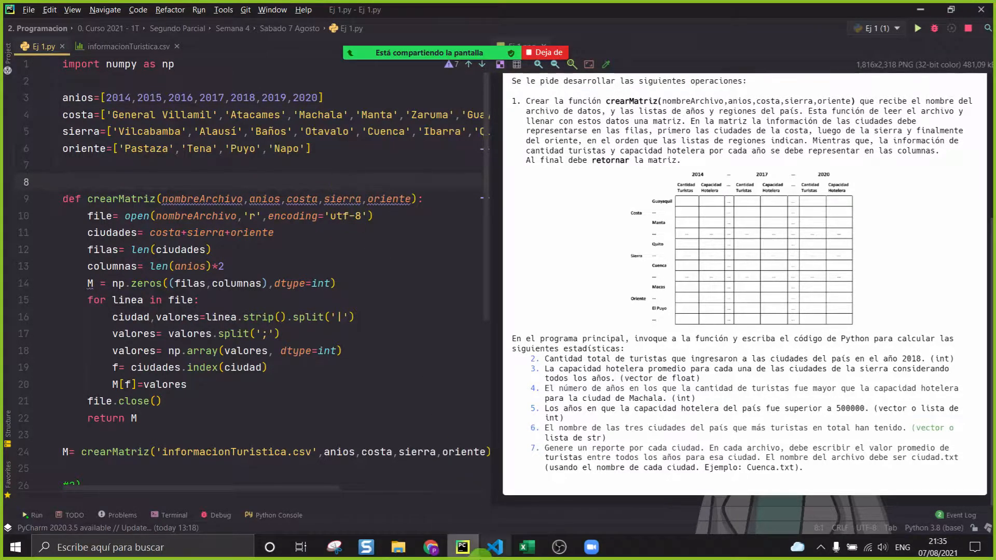
Step: Switch to Excel and examine how each year heading spans the Cantidad Turistas and Capacidad Hotelera columns
click(526, 547)
click(328, 162)
drag(306, 177, 518, 179)
click(420, 162)
click(487, 163)
click(517, 210)
drag(299, 177, 890, 178)
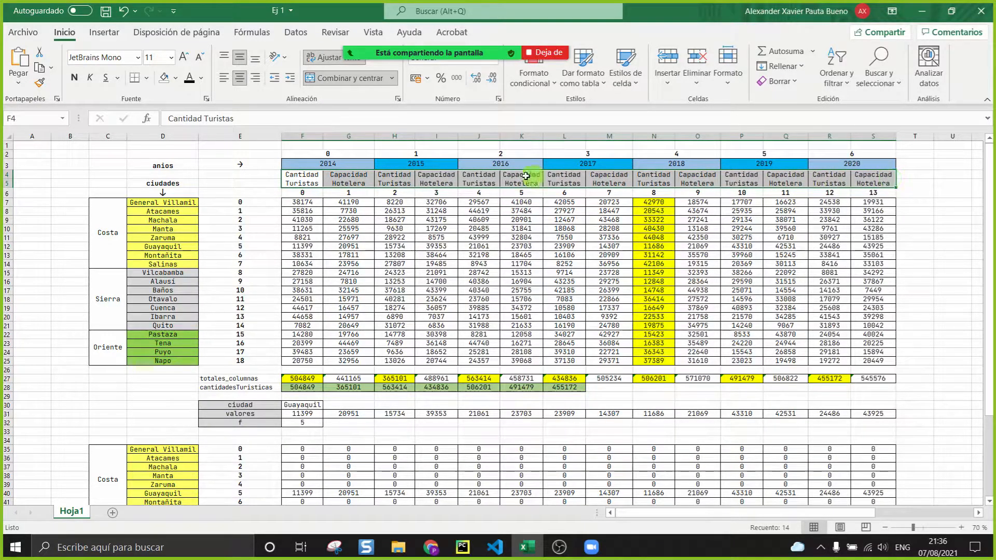
drag(338, 164, 872, 166)
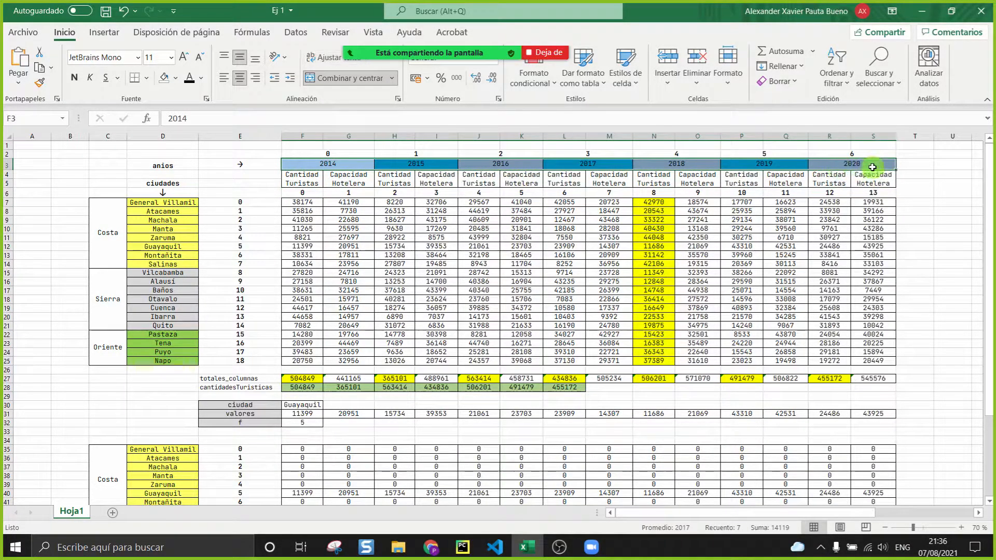
Step: Return to PyCharm and review the len(anios)*2 calculation of columnas in crearMatriz
click(462, 548)
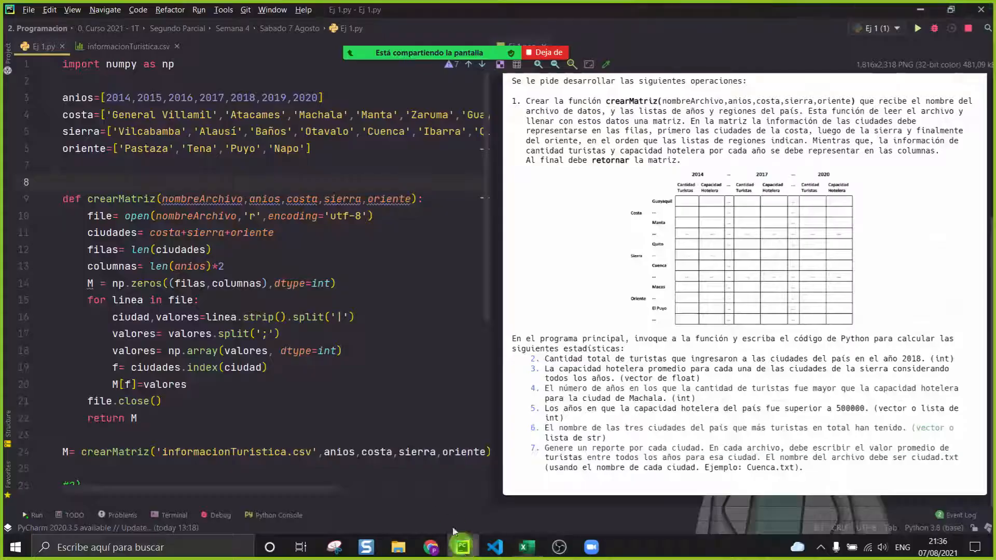
click(111, 266)
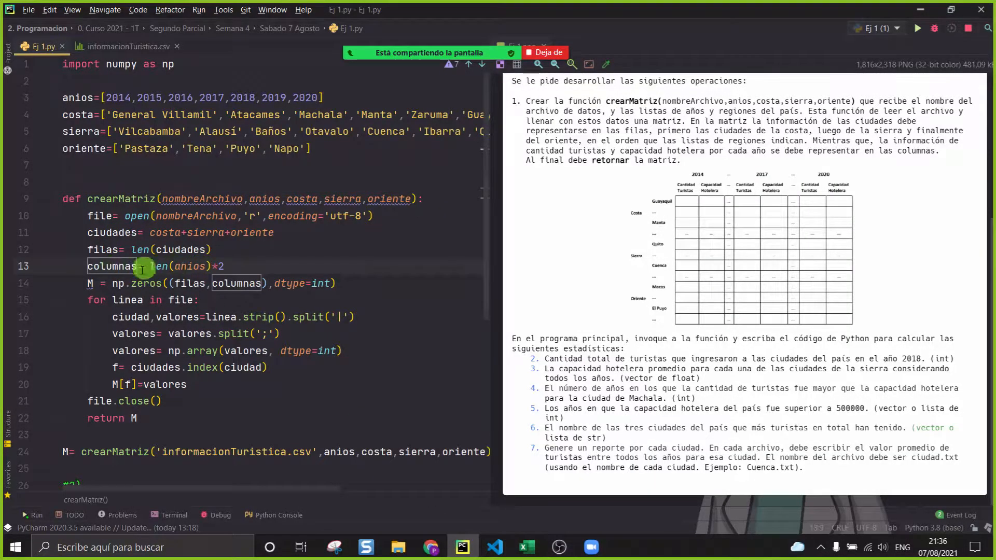
drag(149, 268, 202, 267)
click(230, 263)
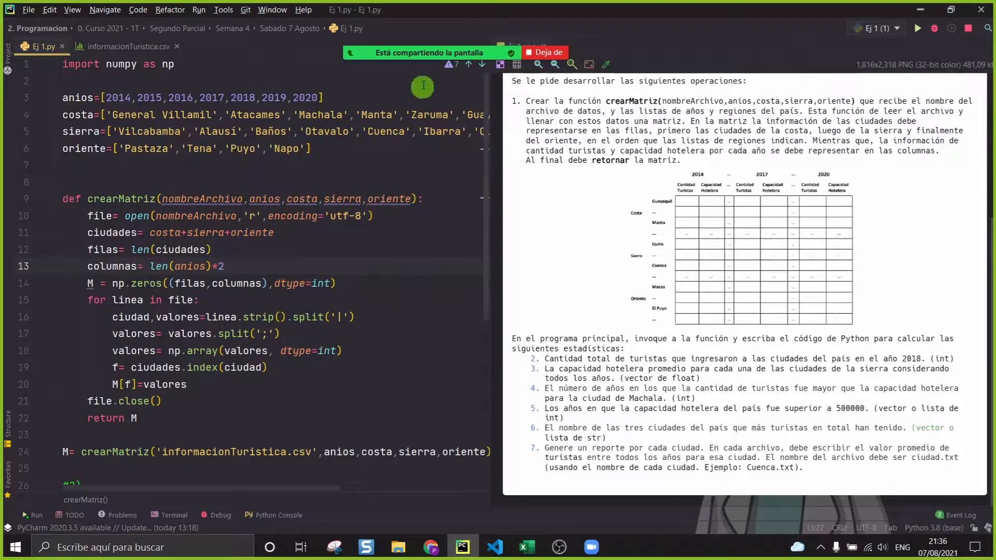
Step: Reopen the chat, reduce the code's font size and label the commented-out alternative with the comment "#Forma 2:"
click(354, 37)
scroll(449, 275, down, 5)
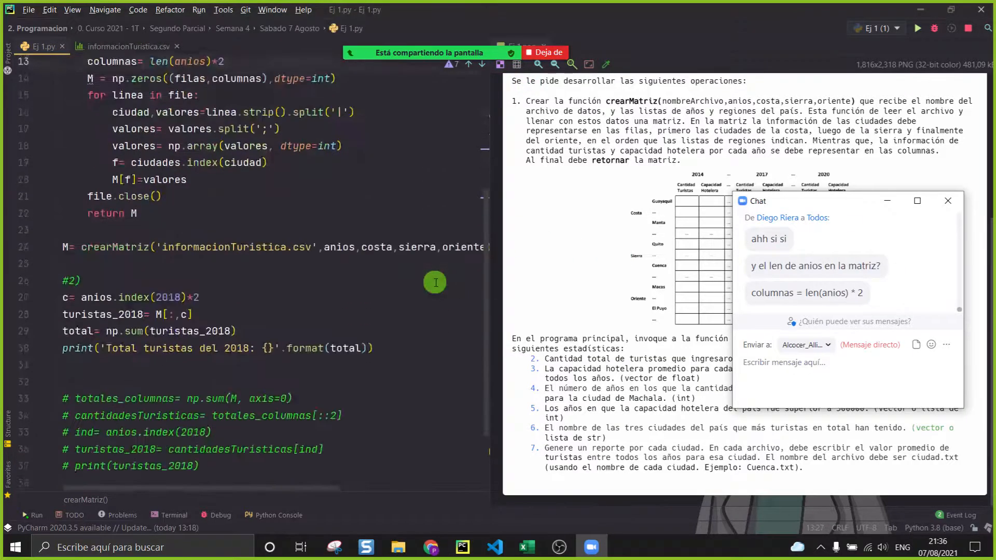
scroll(309, 324, down, 1)
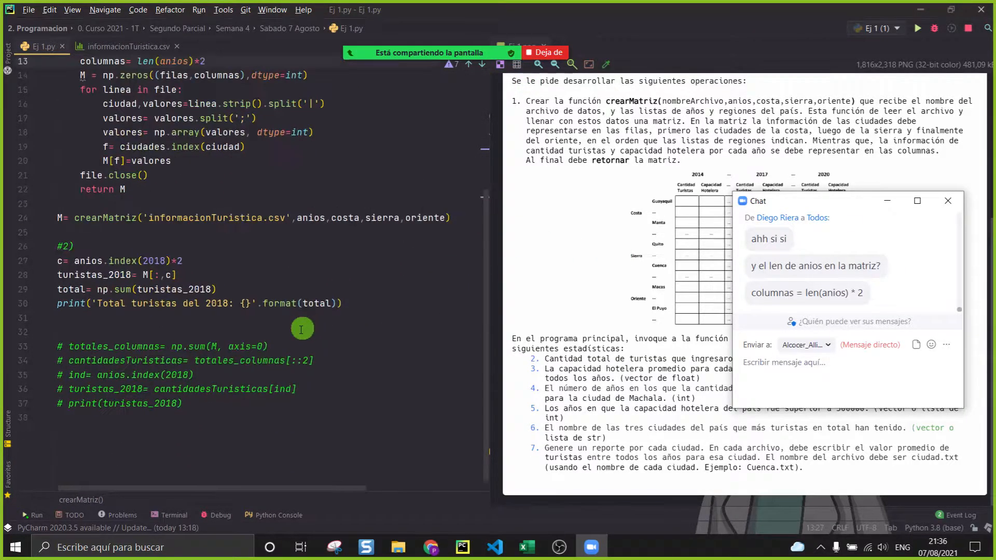
click(187, 334)
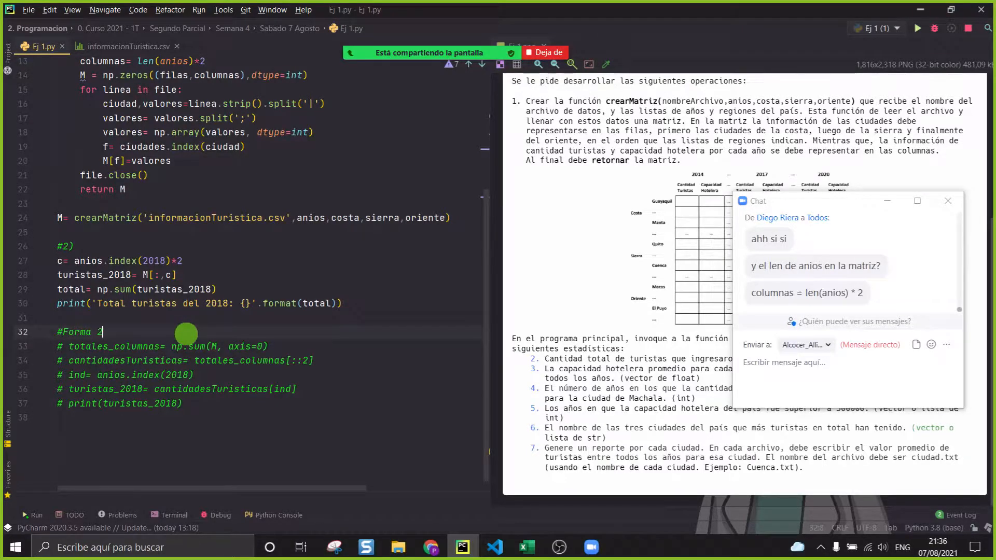
Step: Add the comment "#3)" with an empty line beneath it at the end of the script, and minimize the chat
click(279, 425)
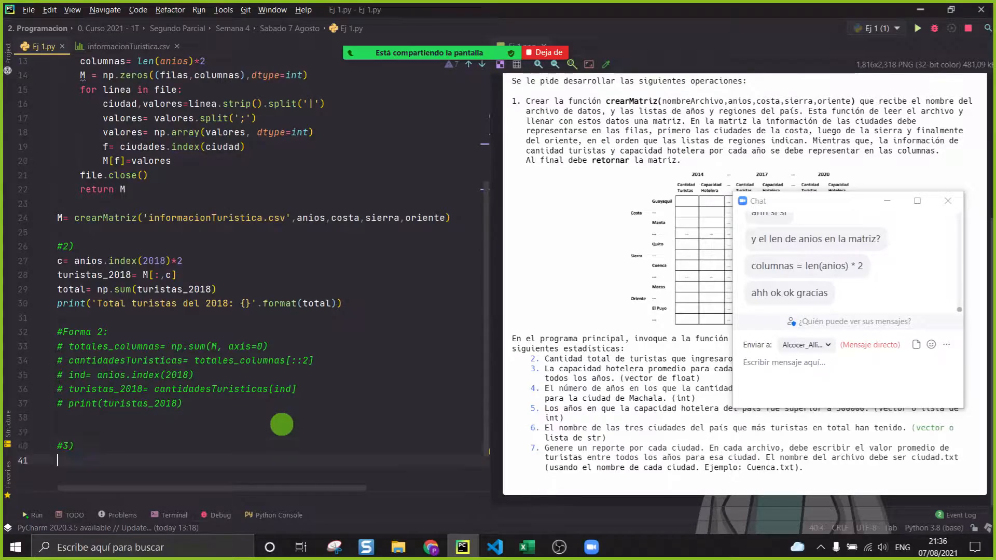
key(Return)
click(888, 201)
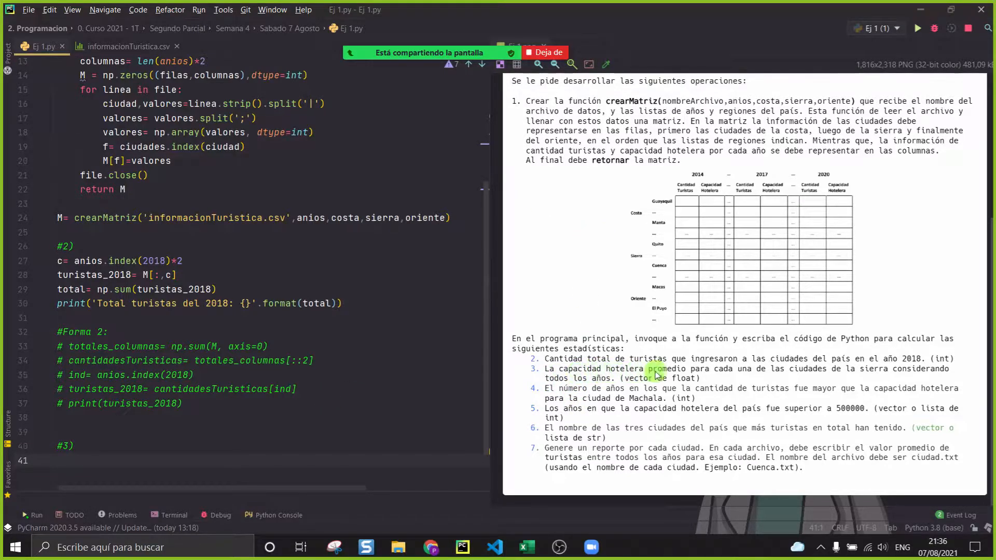
Step: Reopen the meeting chat and move it clear of the code to read the messages
mouse_move(425, 52)
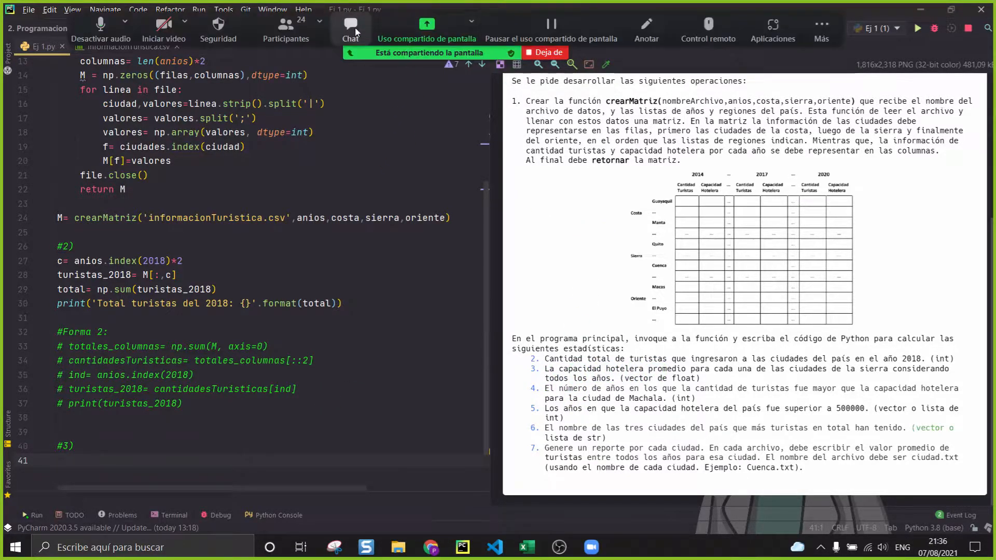
click(351, 30)
click(361, 405)
drag(814, 202, 877, 354)
Step: Switch to Excel and clear the contents and formatting of the totales_columnas and cantidadesTuristicas rows beneath the matrix
click(522, 551)
drag(206, 378, 706, 384)
click(667, 396)
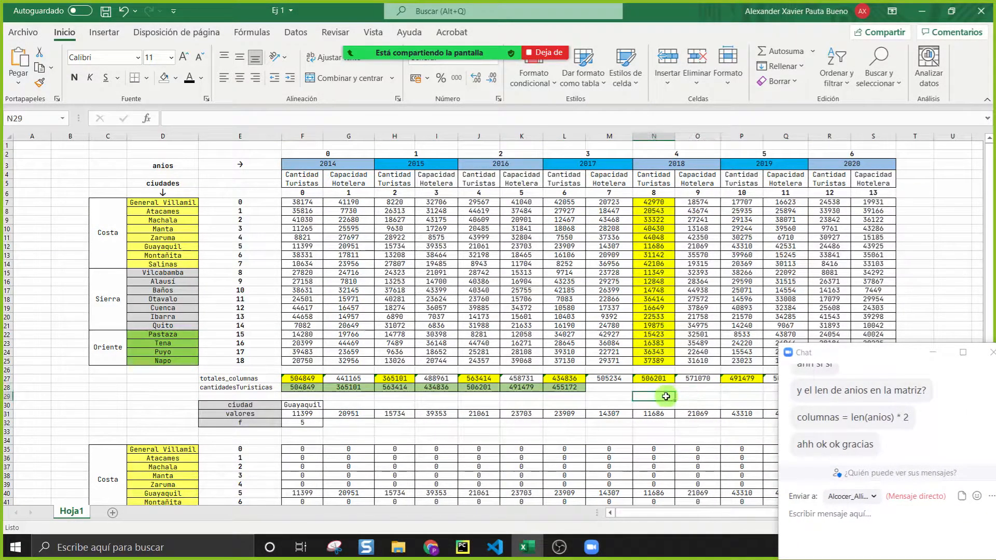
click(42, 83)
mouse_move(231, 370)
mouse_down()
mouse_move(469, 392)
mouse_move(763, 392)
mouse_up()
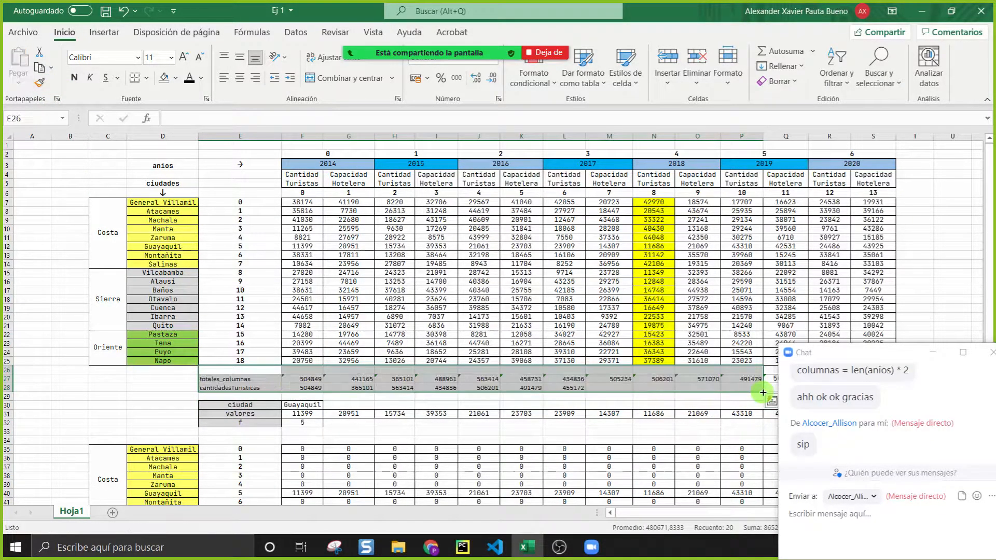
key(Delete)
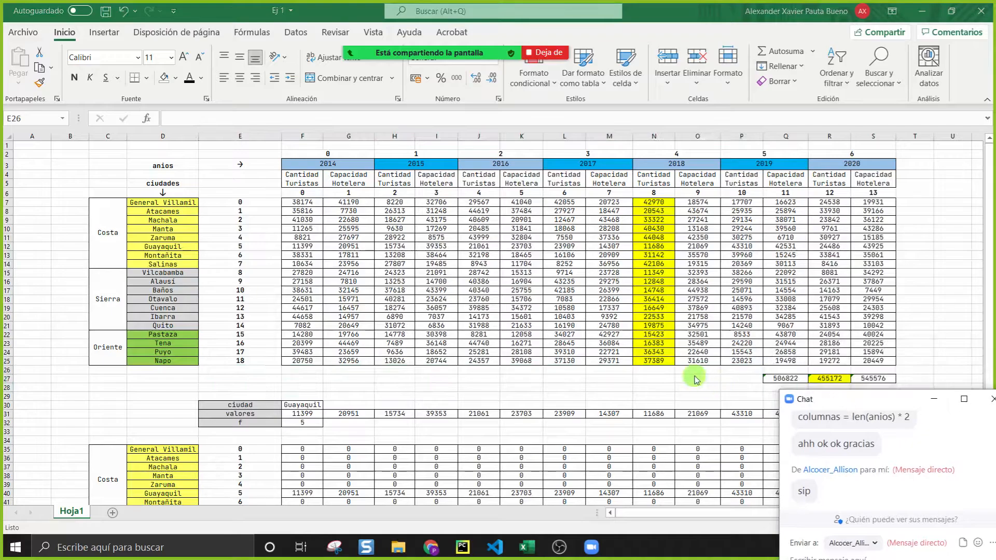
click(40, 83)
drag(965, 370, 731, 379)
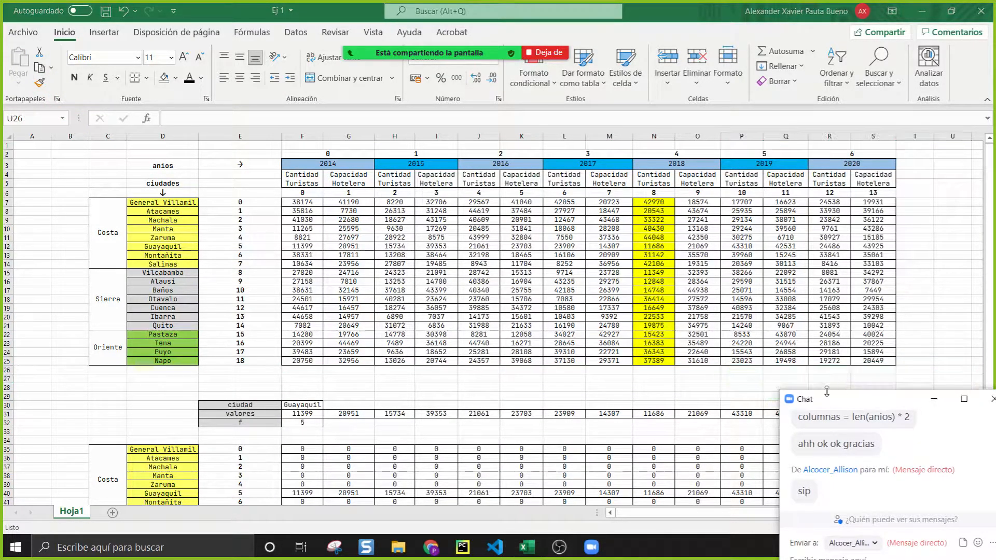
click(581, 379)
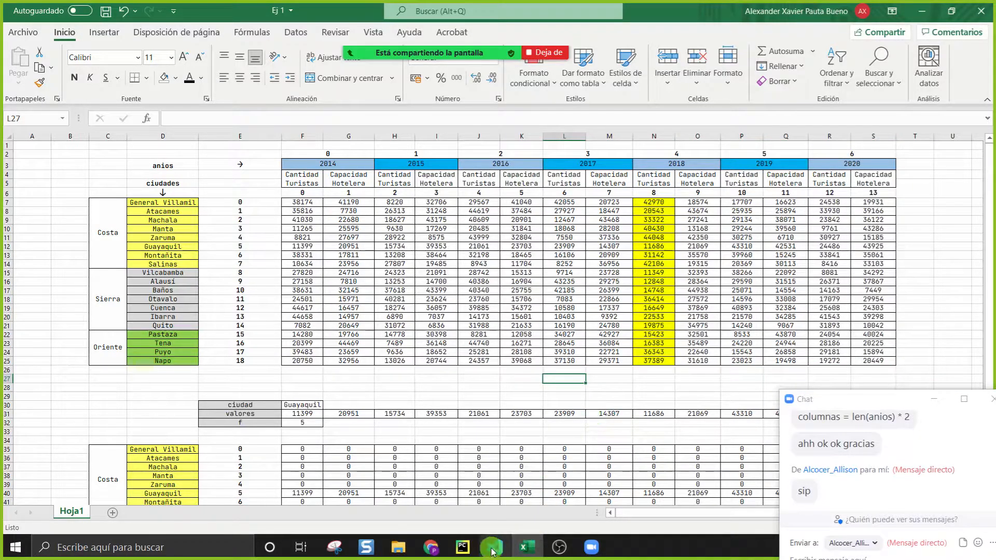
Step: Return to PyCharm to read question 3 about the Sierra cities' average hotel capacity, and minimize the chat
click(474, 551)
drag(830, 399, 295, 410)
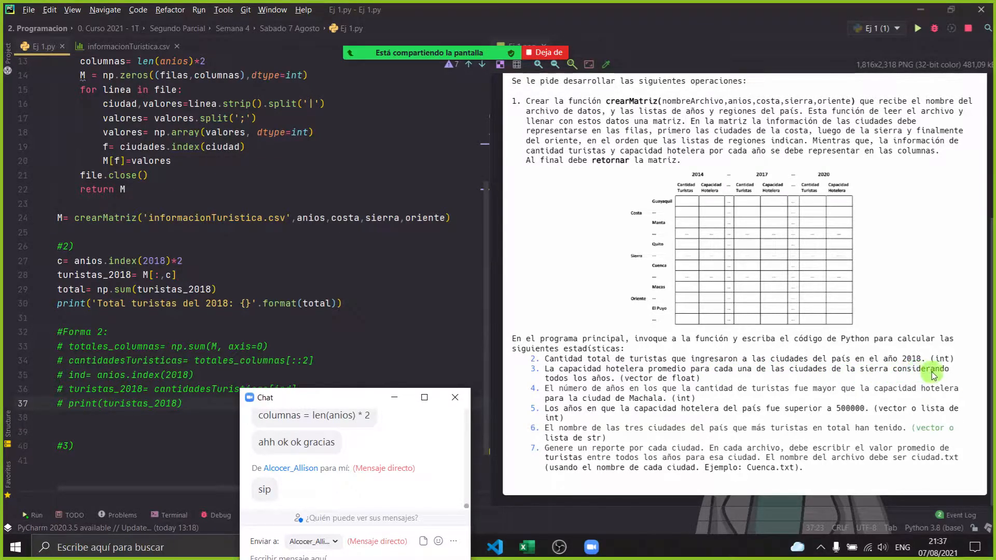
click(394, 398)
Step: In Excel, remove the yellow fill from the matrix values in the 2018 Cantidad Turistas column
click(526, 547)
drag(652, 202, 654, 362)
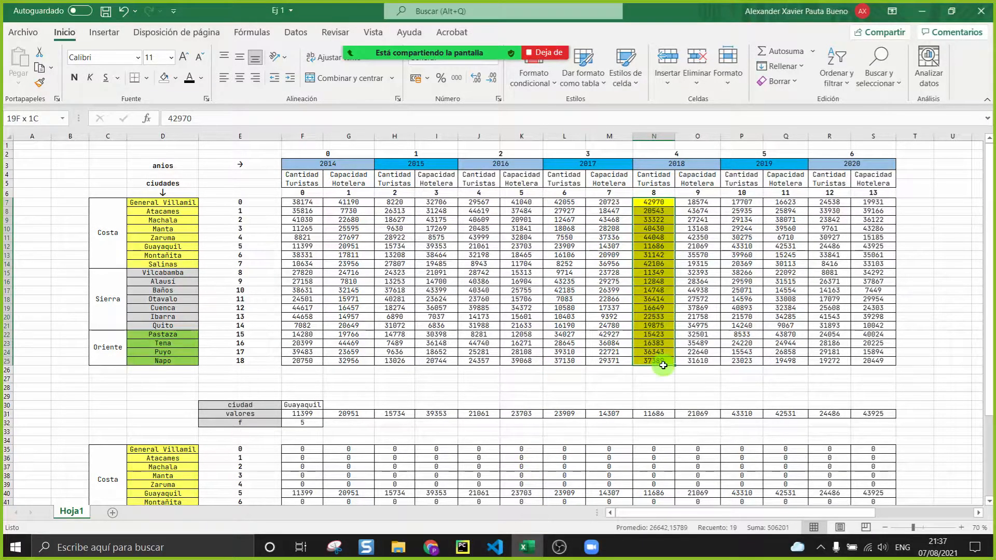
click(176, 79)
click(179, 255)
click(435, 493)
Step: Examine the matrix rows of the Sierra cities, from Vilcabamba to Quito, across all the years
drag(273, 265, 364, 292)
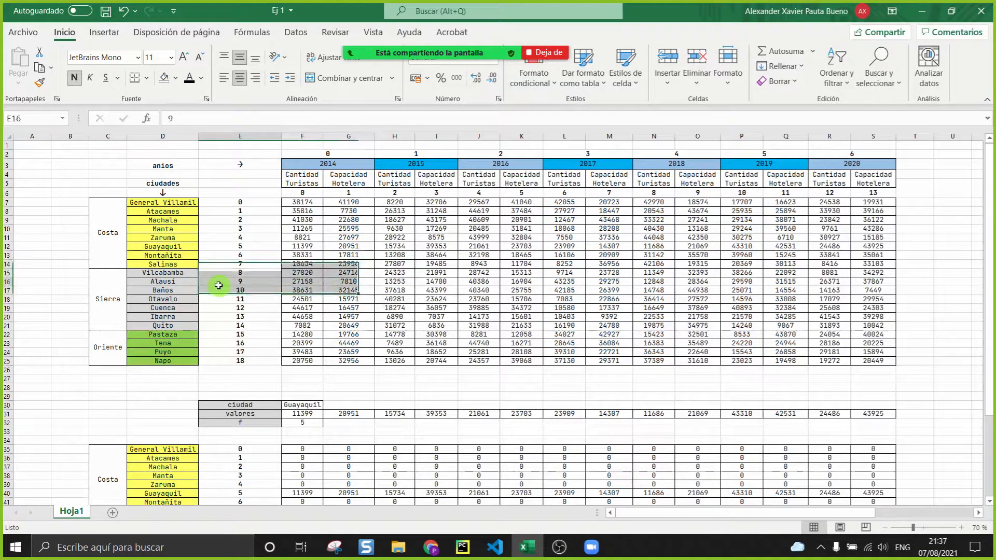
click(218, 286)
click(185, 274)
drag(302, 272, 882, 328)
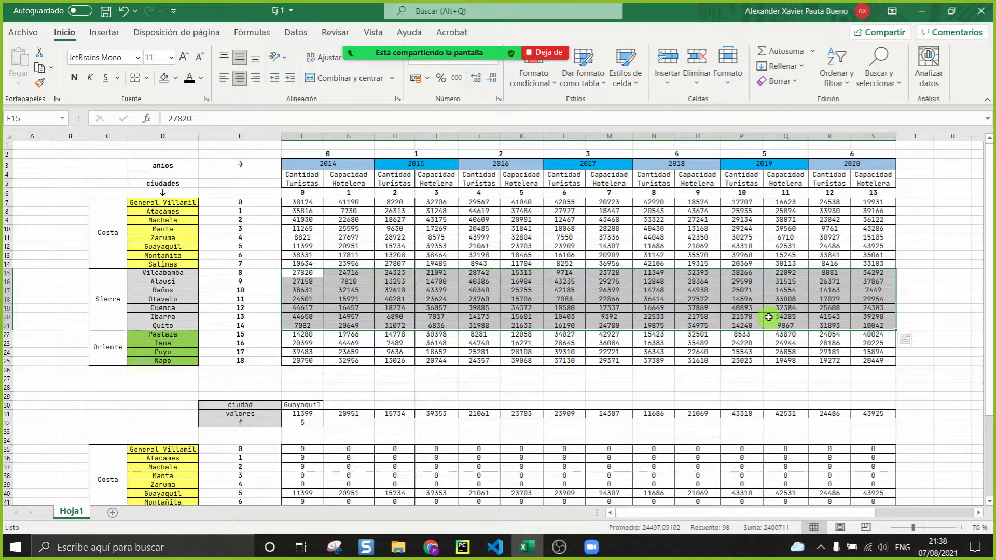
Step: Check the chat for answers, reread the exercise statement in PyCharm, and minimize the chat
mouse_move(465, 54)
click(365, 39)
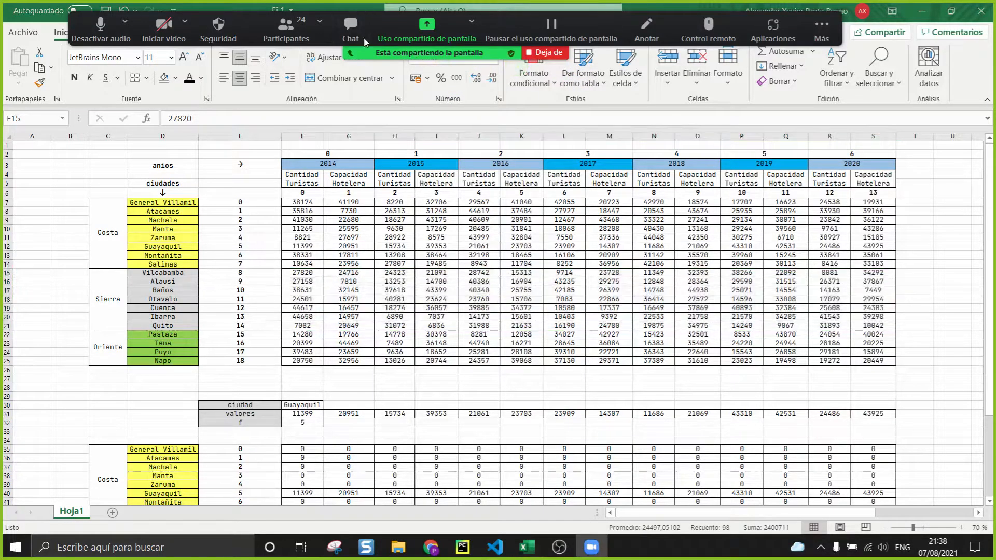
drag(295, 324, 283, 260)
click(462, 547)
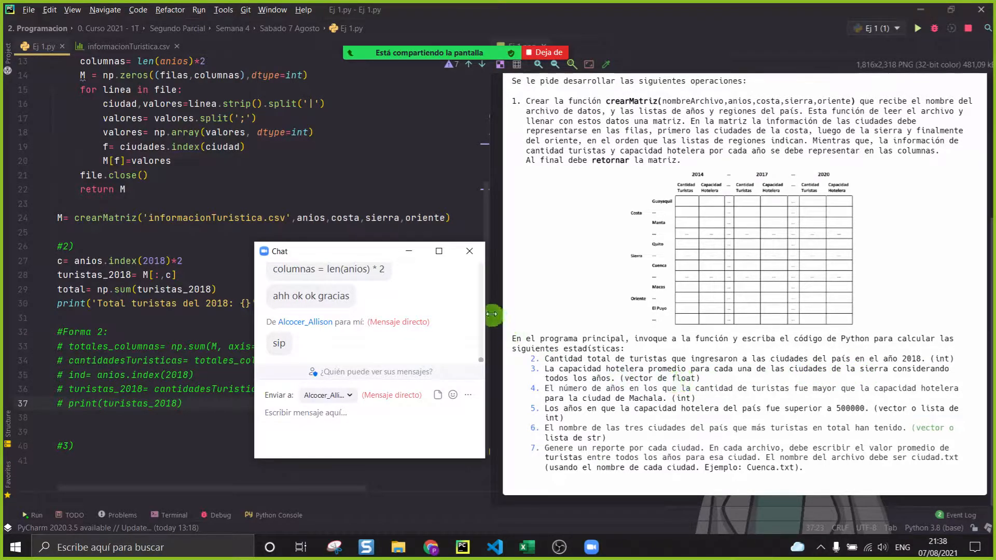
click(421, 257)
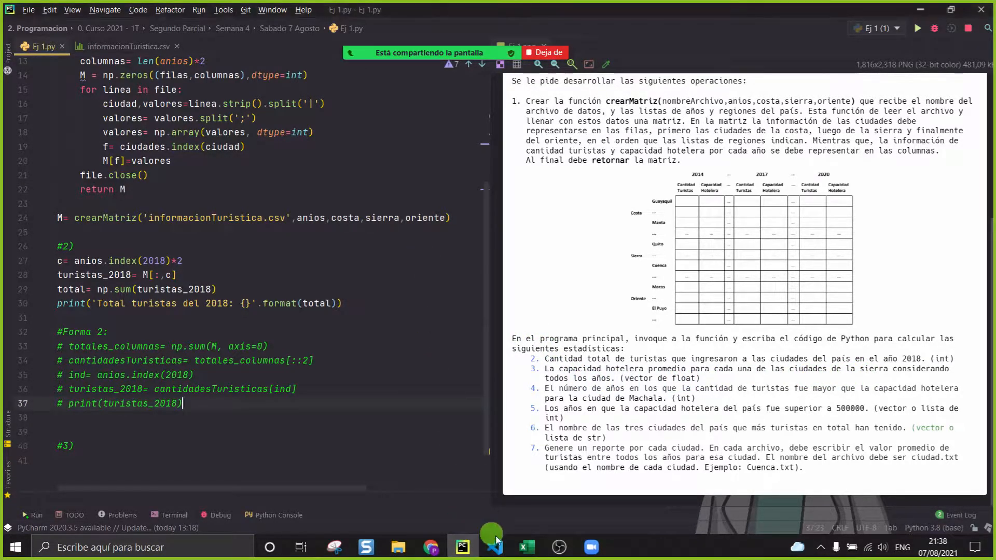
Step: Switch to Excel and fill the Sierra cities' matrix values yellow across all years
click(527, 551)
click(444, 422)
drag(285, 270, 884, 325)
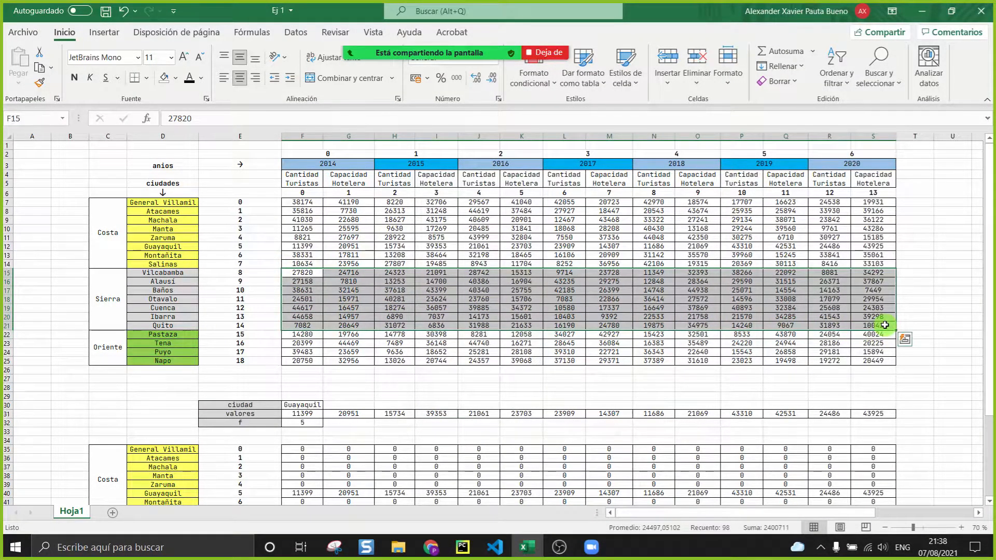
click(202, 79)
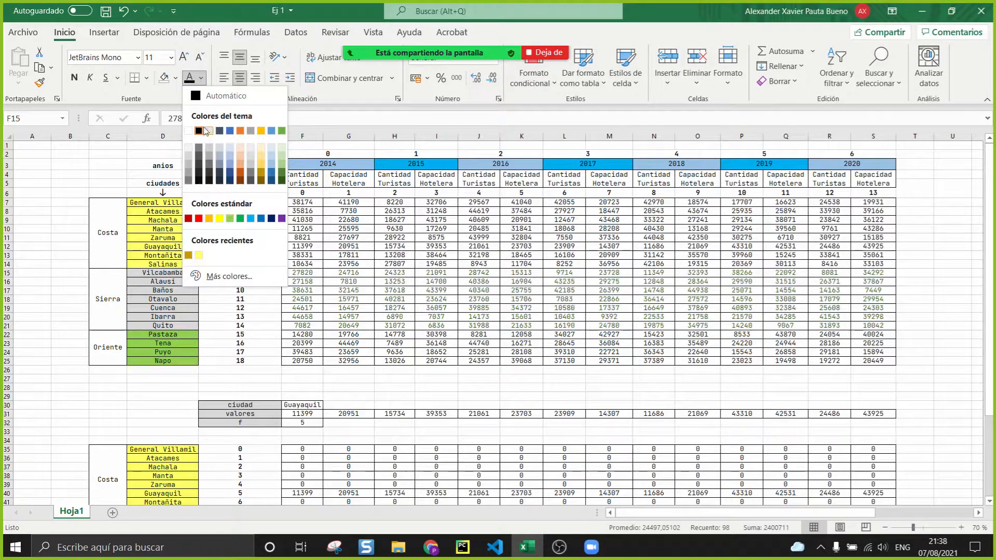
click(175, 78)
click(175, 78)
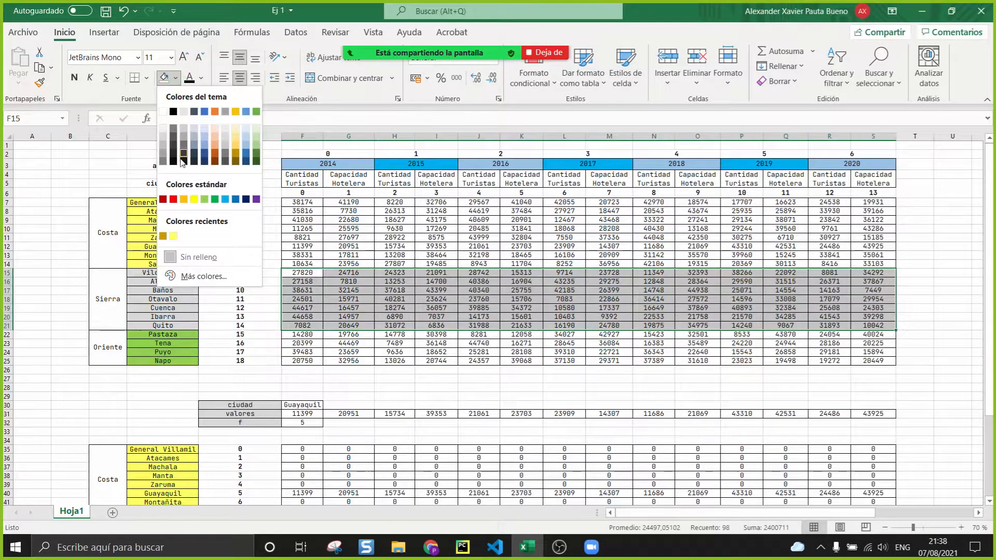
click(194, 199)
click(436, 405)
Step: Review the highlighted Sierra block as the submatrix needed for question 3
drag(300, 273, 877, 325)
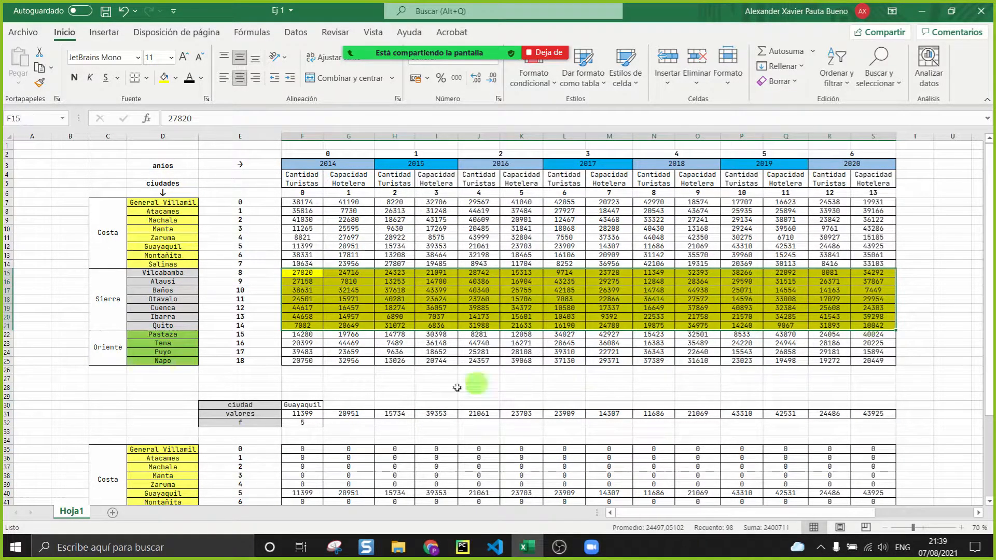
click(406, 403)
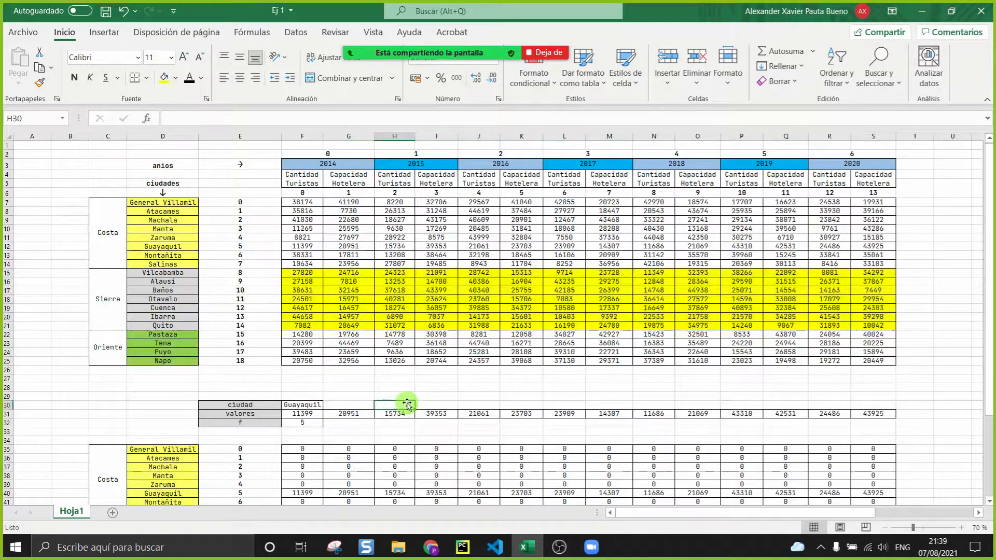
drag(305, 274, 867, 327)
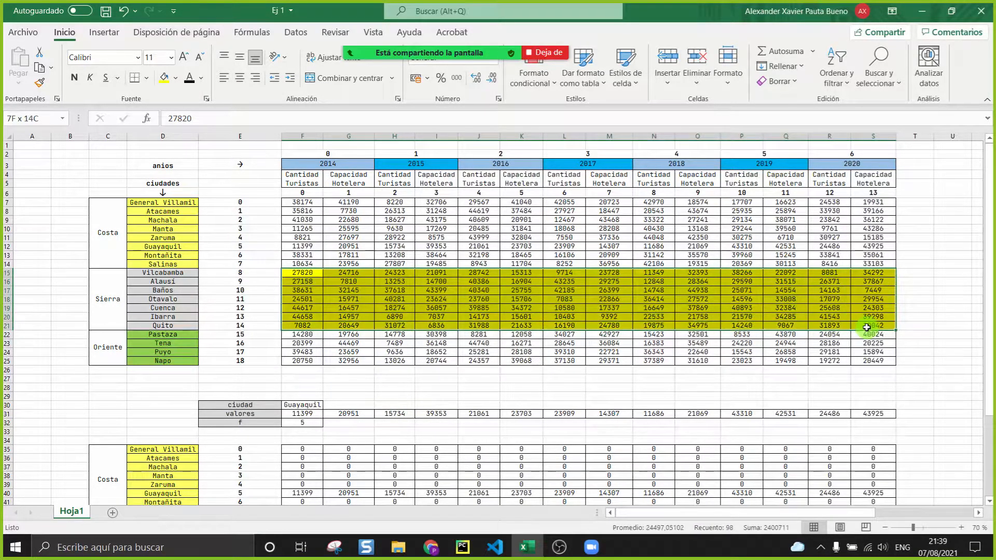
click(462, 384)
drag(304, 273, 881, 327)
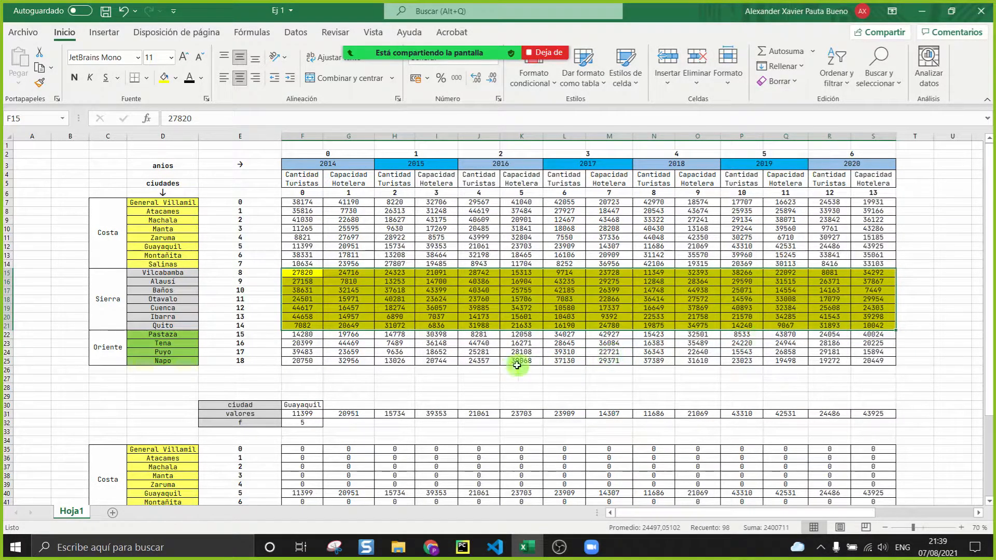
click(478, 387)
Step: Reopen the chat and place it below the matrix to read the proposed solution
mouse_move(443, 51)
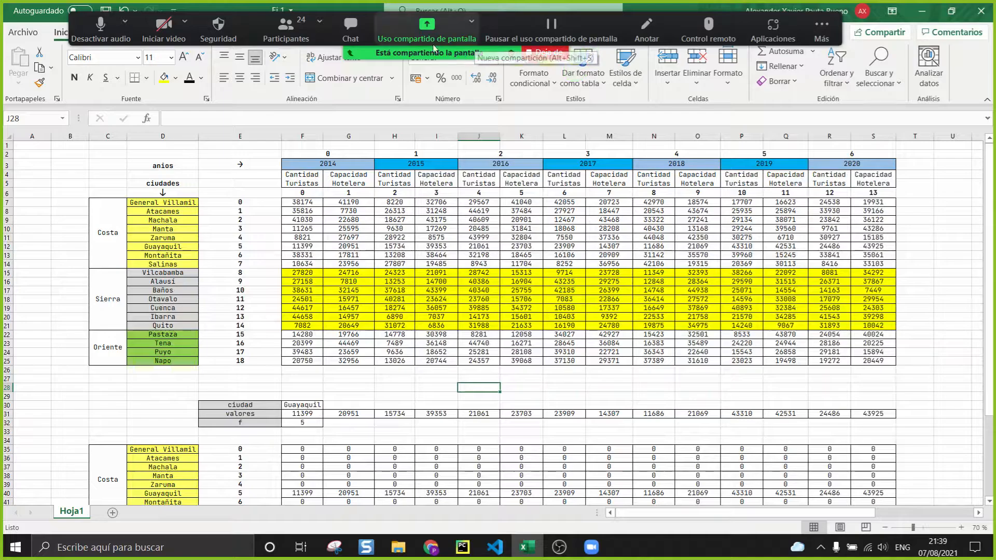
click(350, 28)
drag(363, 256, 734, 384)
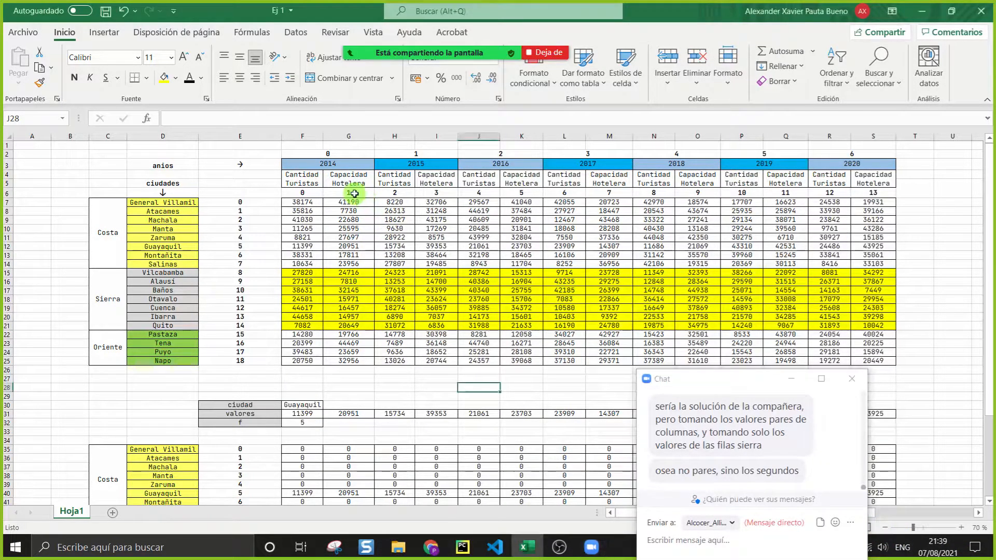
Step: Examine the column indices above the matrix, focusing on the odd-numbered Capacidad Hotelera columns
drag(304, 193, 650, 186)
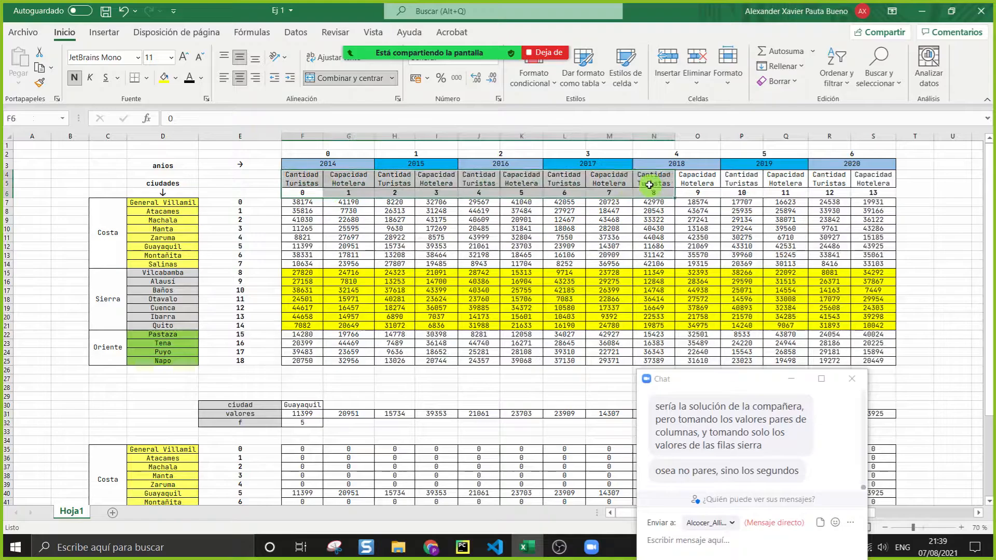
click(353, 185)
click(347, 193)
click(435, 195)
click(522, 192)
click(657, 196)
click(611, 193)
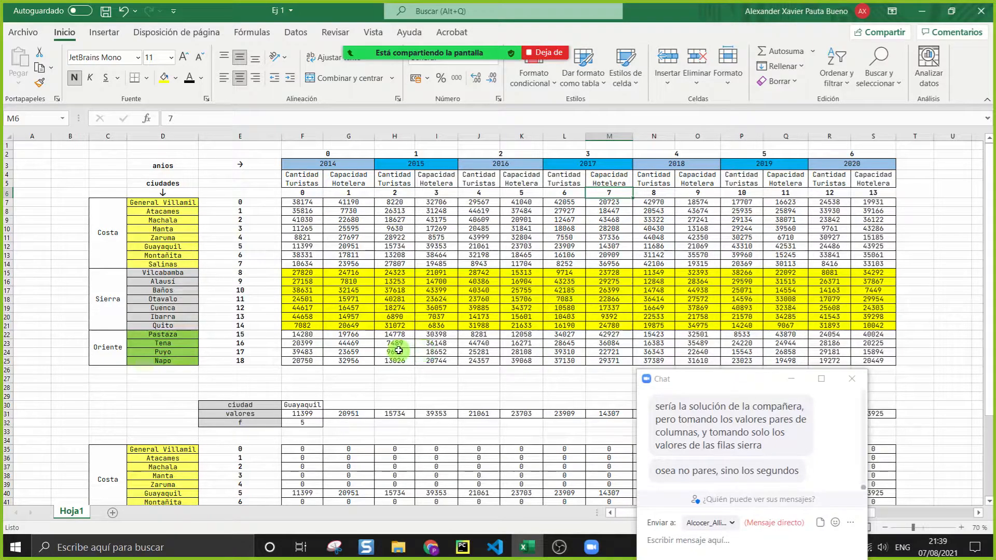
Step: Inspect how the yellow Sierra rows would be sliced from the full matrix
click(431, 281)
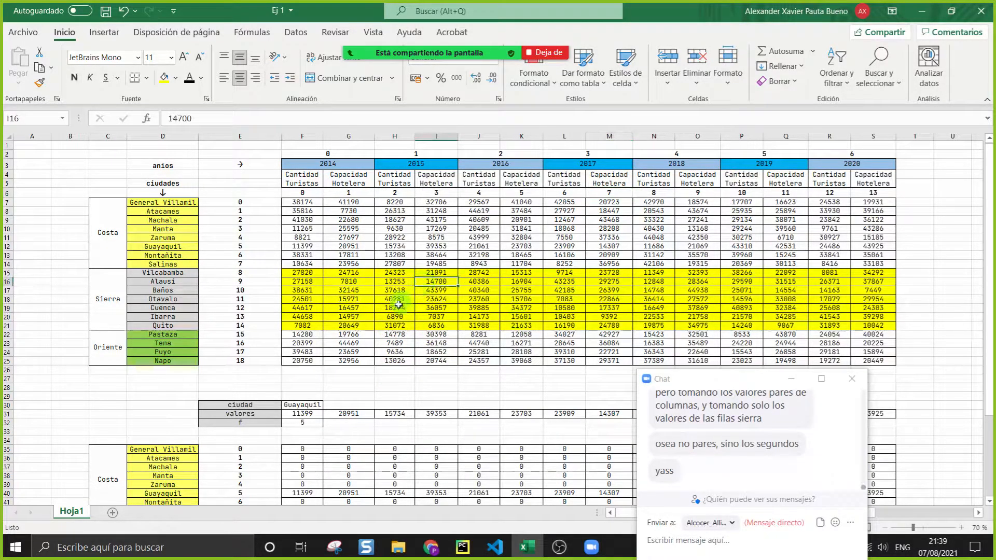
click(394, 309)
drag(303, 273, 879, 323)
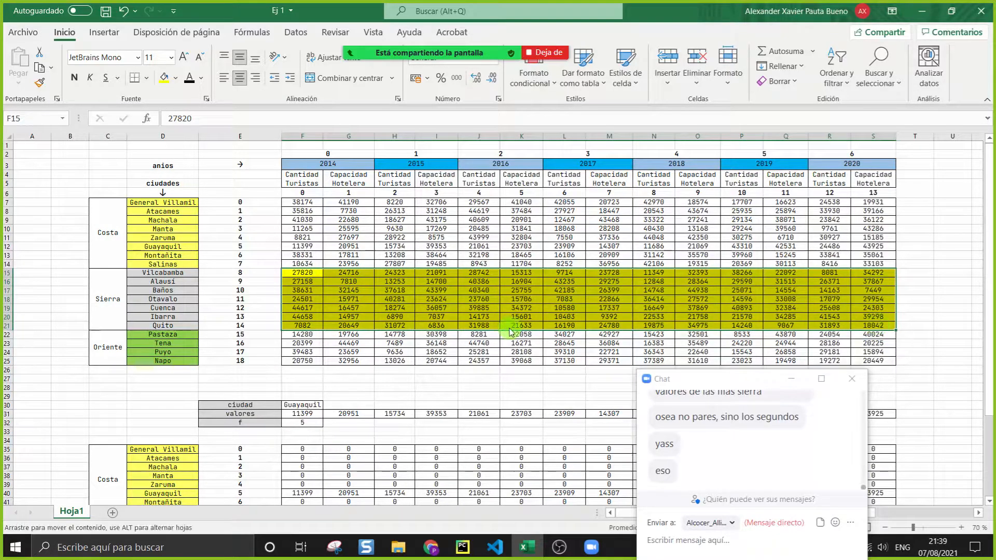
click(349, 282)
drag(293, 270, 873, 325)
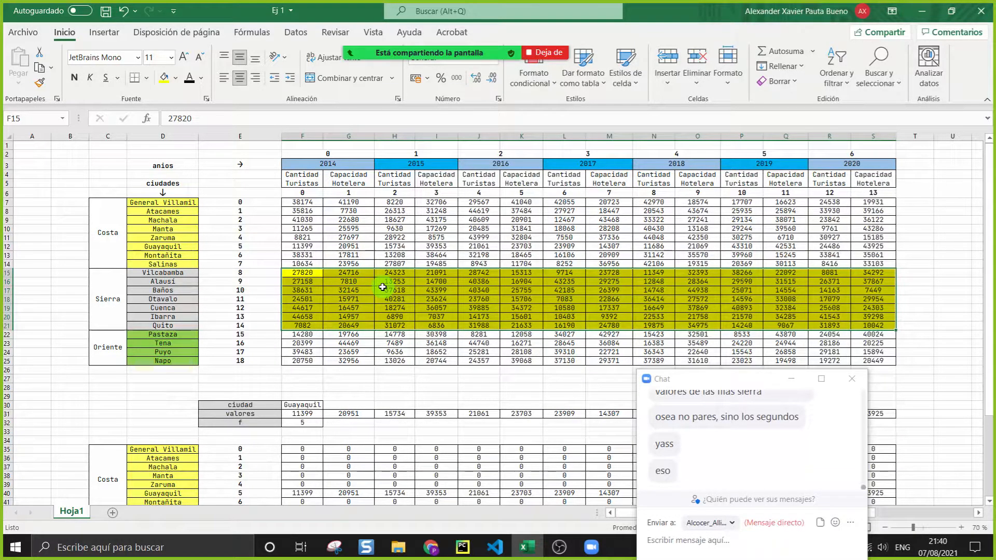
Step: Return to PyCharm and begin the slicing statement "M2= M[" under the "#3)" comment
click(462, 547)
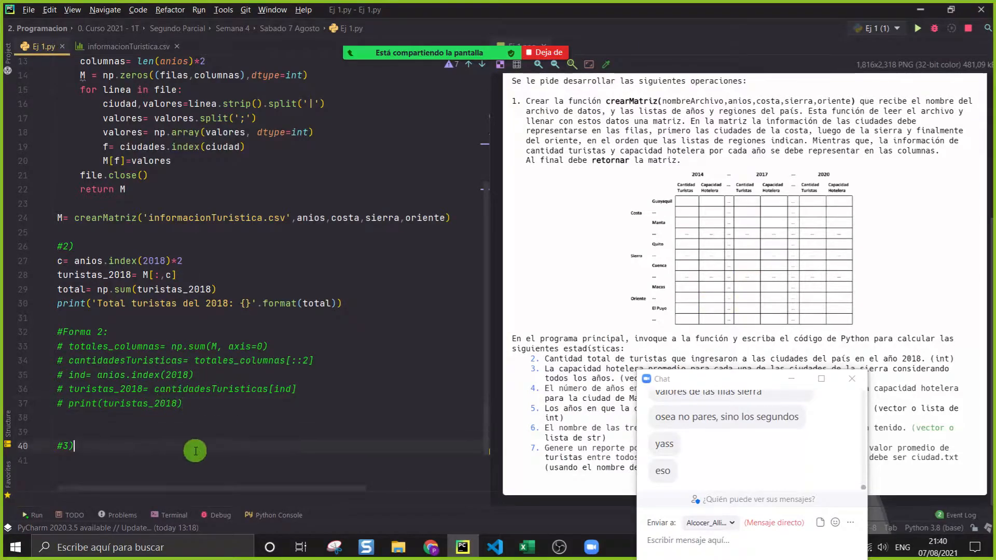
key(Return)
text(M2= M[)
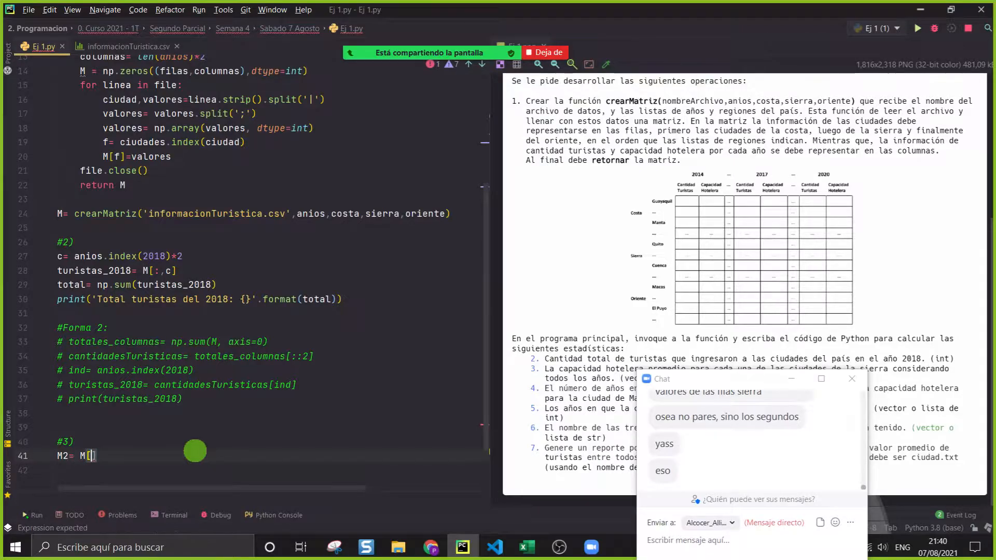
Step: Switch to Excel and fill the row index 8 cell beside Vilcabamba with light blue
click(540, 551)
click(312, 281)
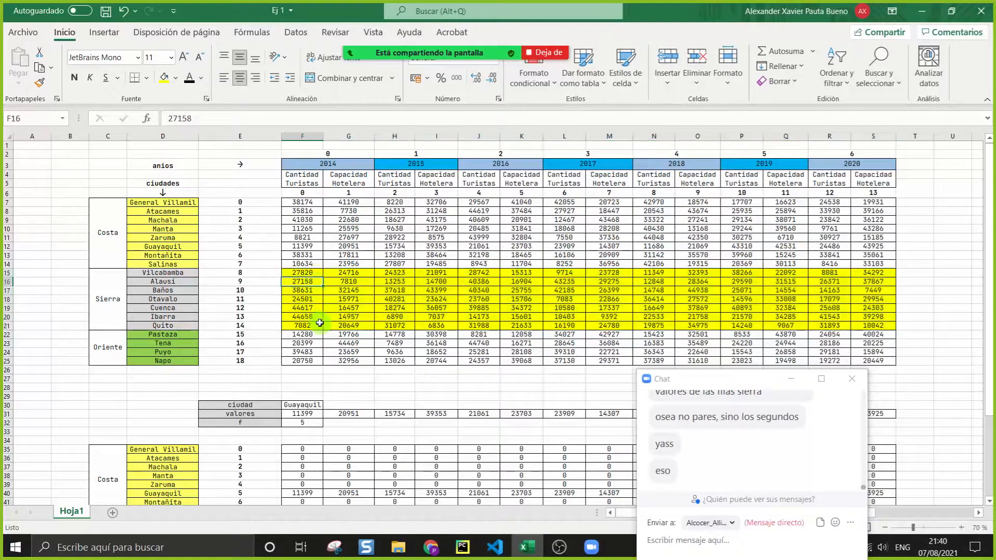
click(265, 270)
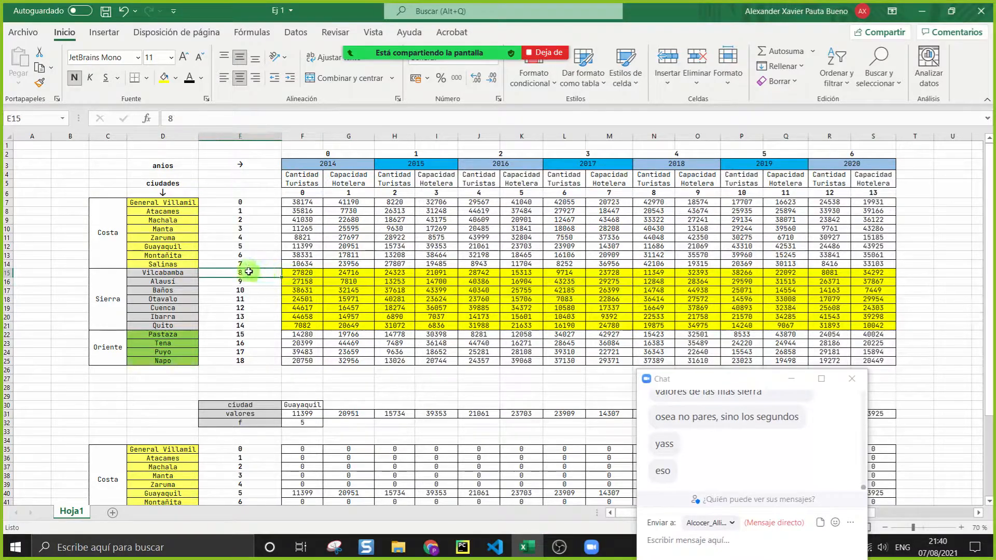
click(178, 78)
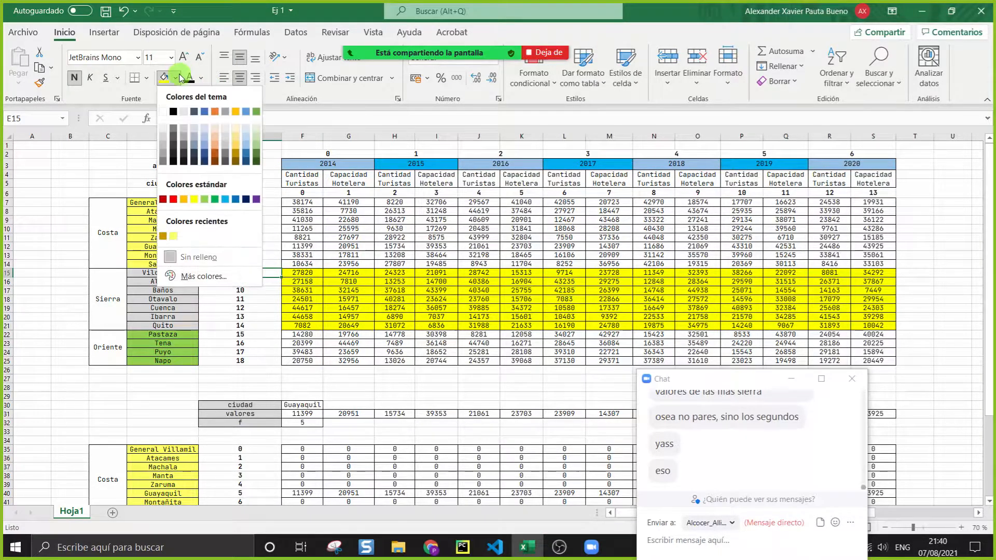
click(225, 200)
Step: Examine the row indices leading up to Vilcabamba and the city lists of Costa, Sierra and Oriente
drag(241, 202, 243, 273)
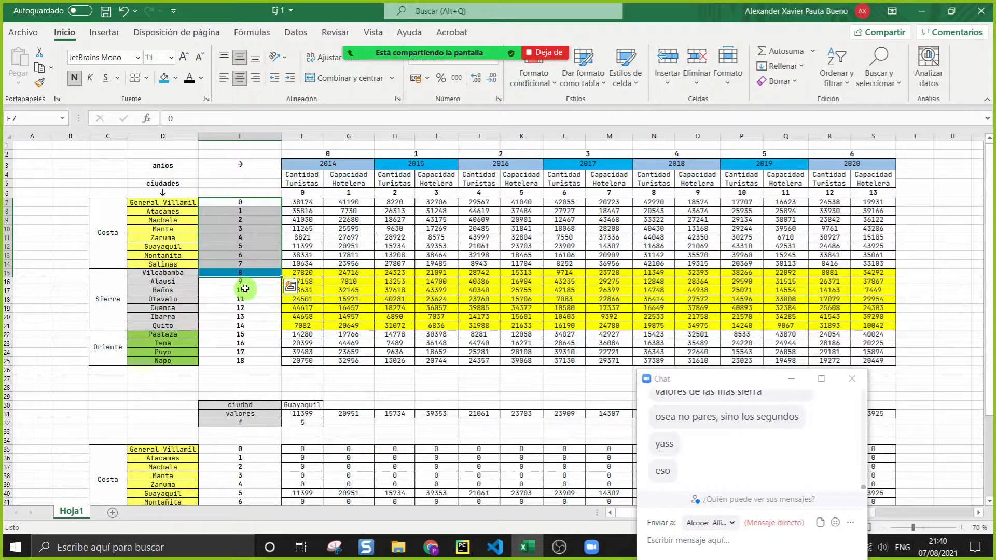
click(229, 317)
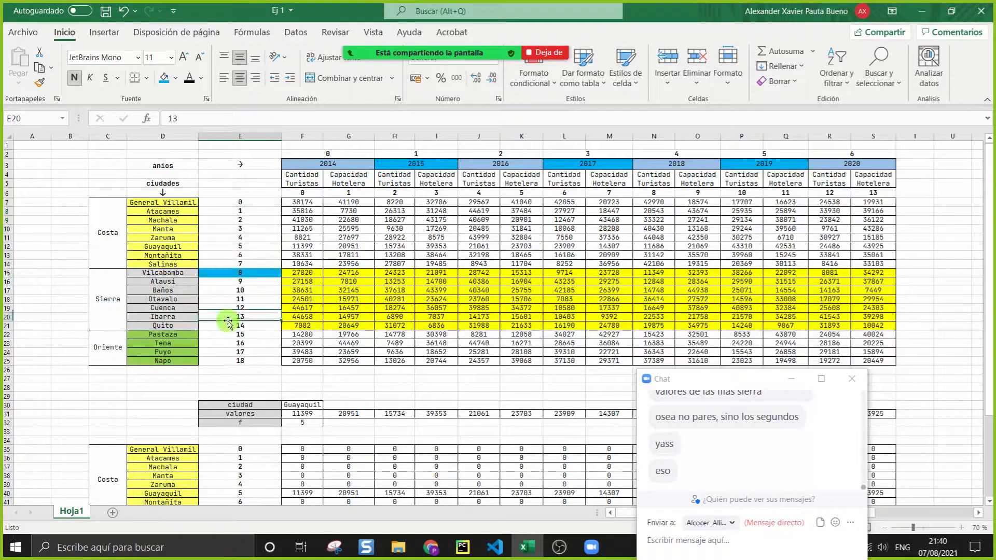
drag(111, 214, 192, 338)
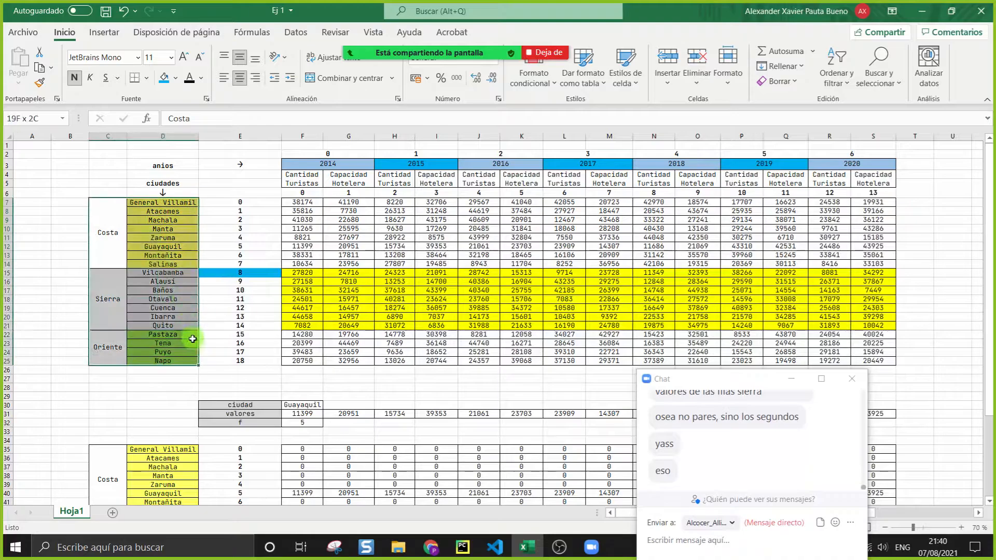
Step: Examine the Costa and Sierra cities with their row indices, up to the Vilcabamba row at index 8
click(195, 389)
drag(192, 273, 288, 335)
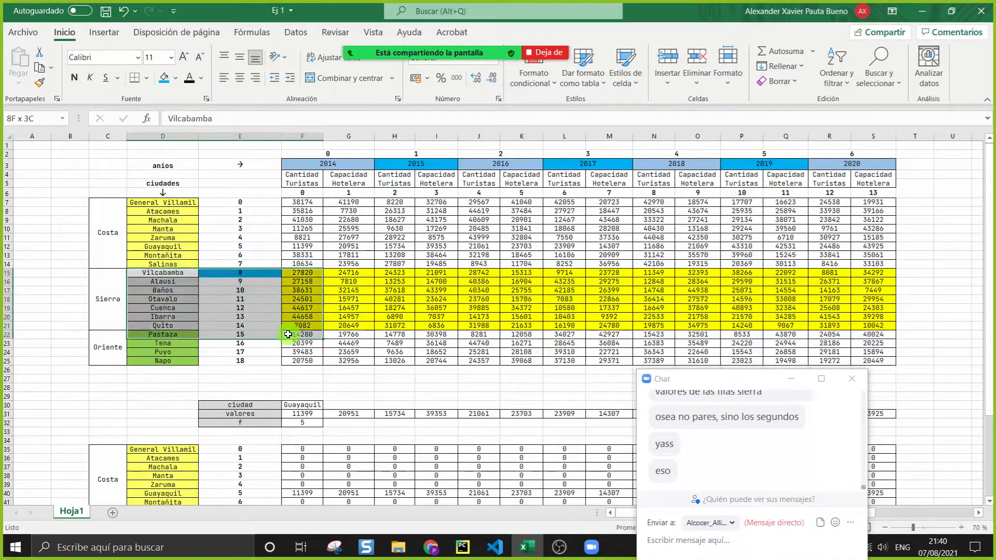
click(166, 227)
drag(244, 202, 240, 264)
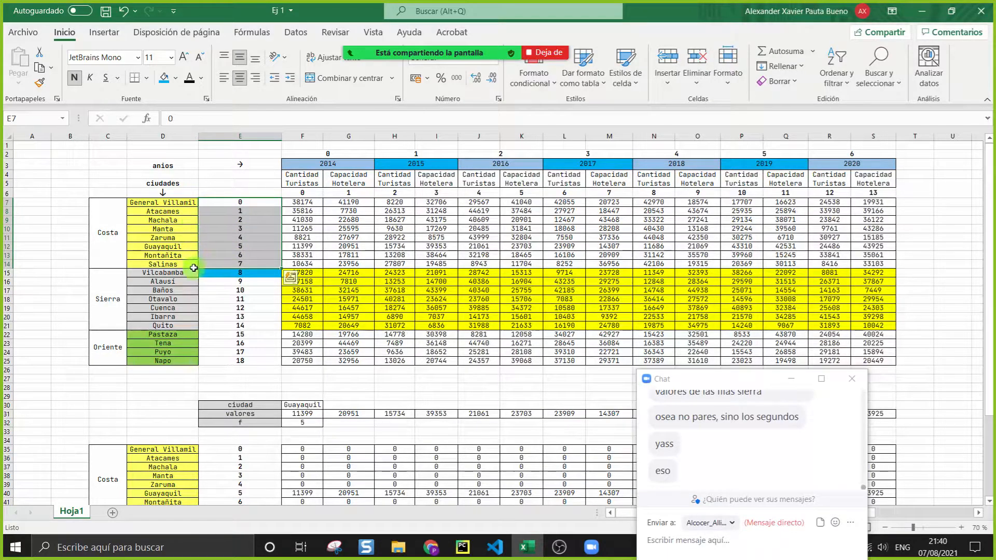
click(218, 274)
drag(260, 321, 263, 338)
drag(162, 211, 267, 262)
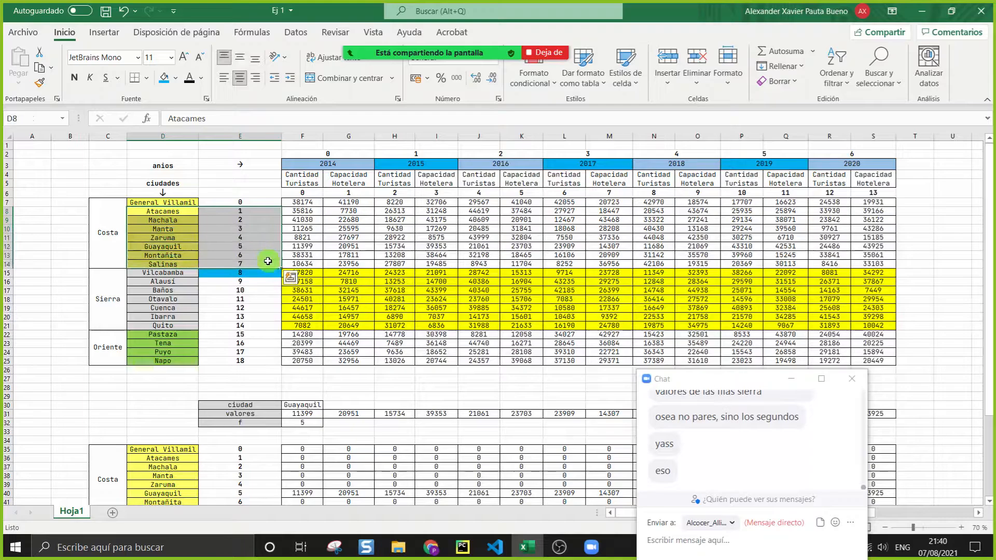
Step: Switch to PyCharm and fill the brackets of the M2 statement with len(costa)
click(462, 547)
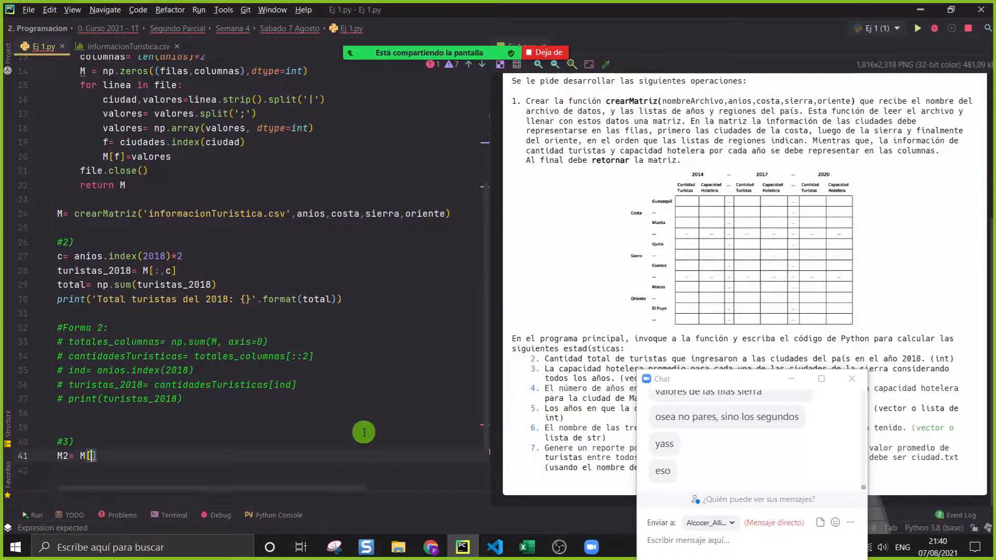
text(()
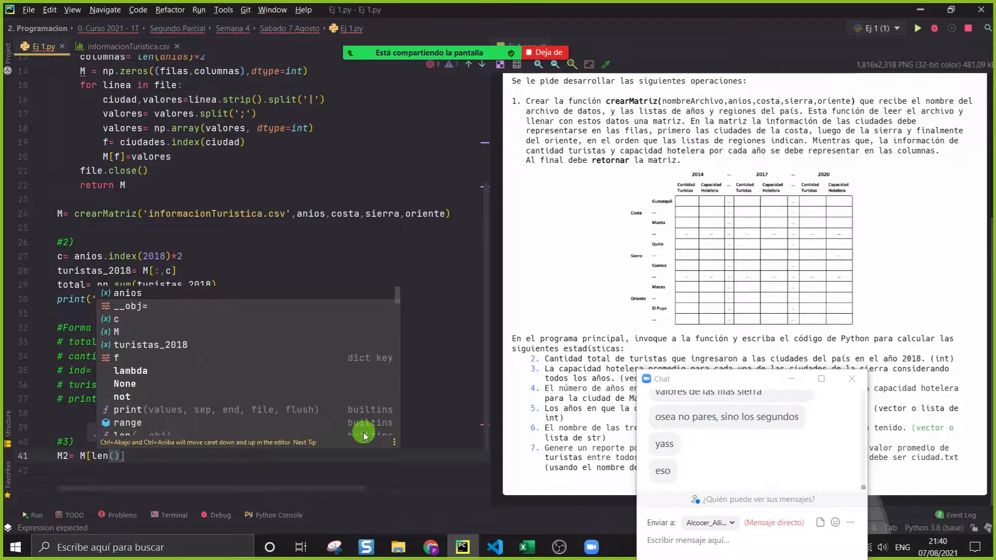
text(costa)
Step: Define the initial row index as "fi= len(costa)" on a new line between the "#3)" comment and the M2 statement
key(Up)
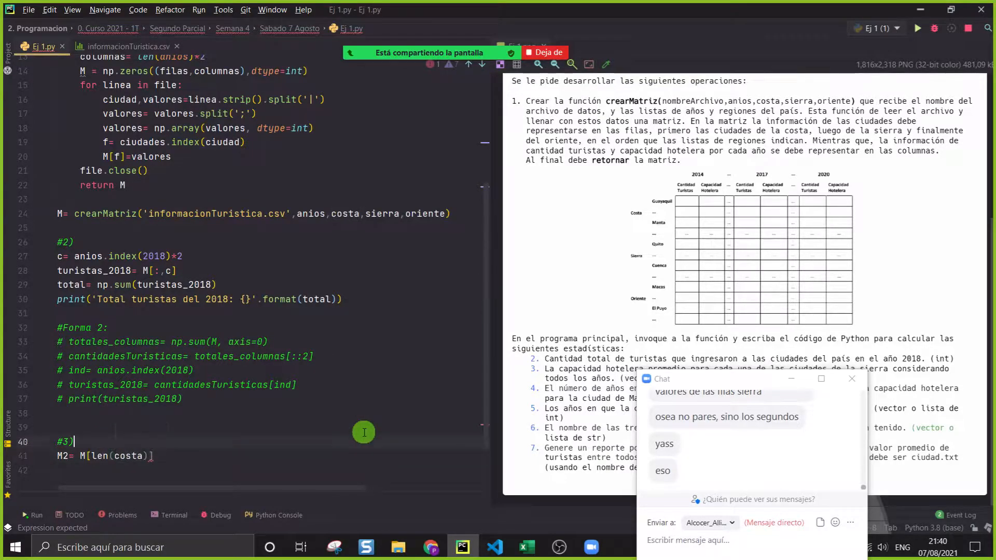
key(Return)
key(Return)
scroll(301, 418, down, 1)
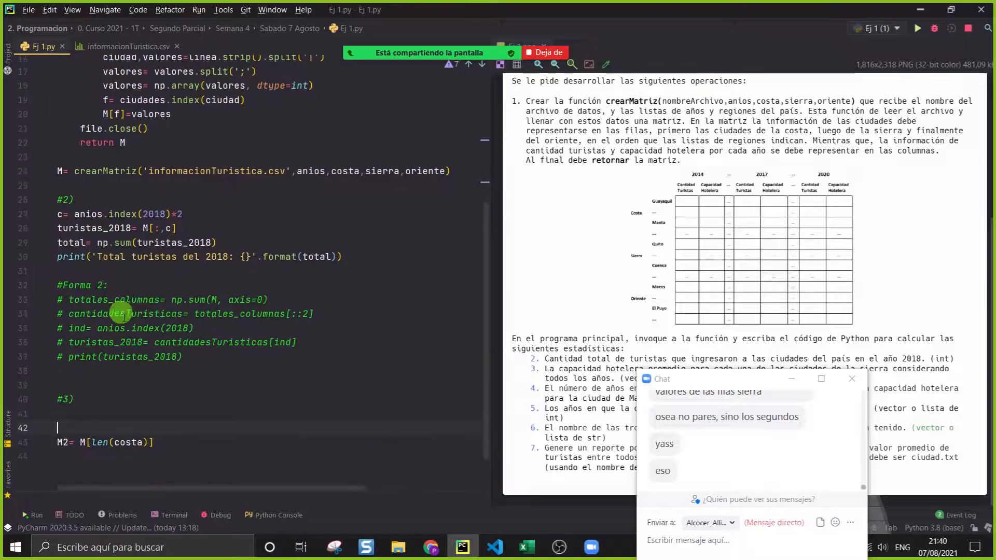
text(fi)
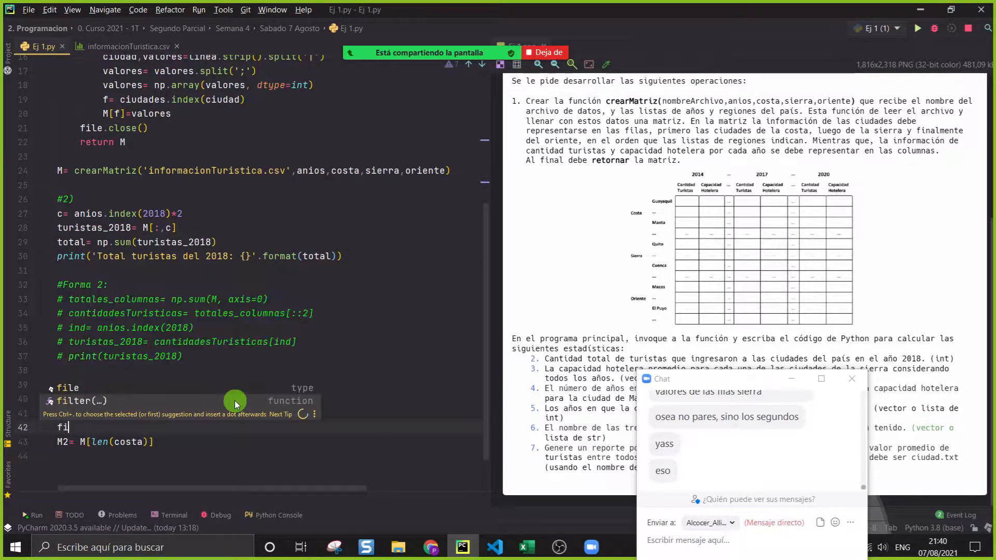
text(= len(costa))
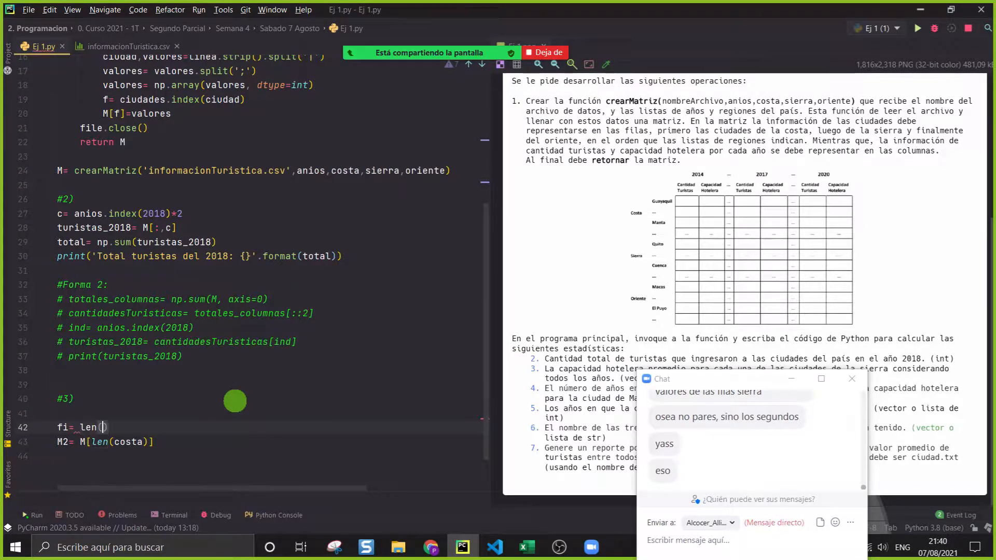
key(Return)
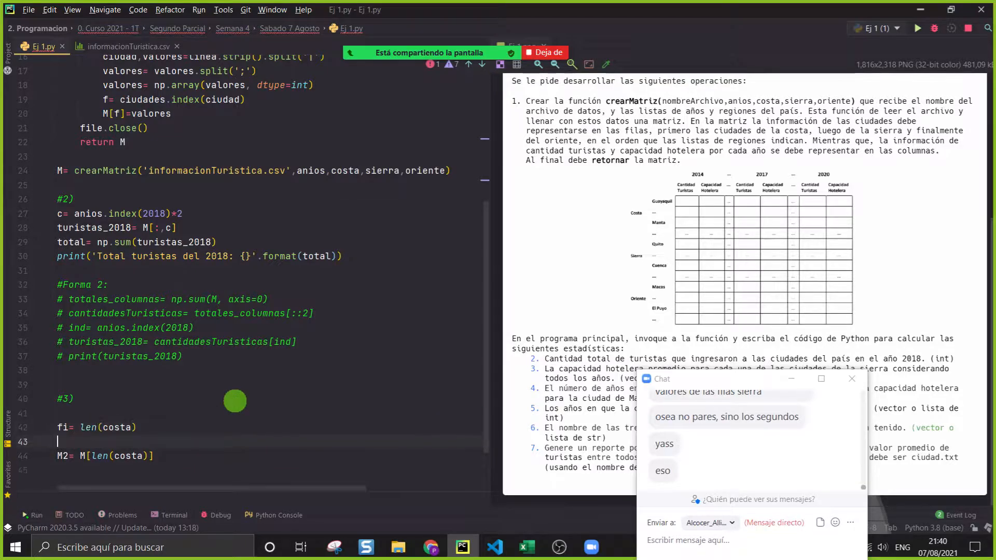
drag(160, 430, 35, 427)
Step: Switch to Excel and fill the row index 15 cell beside Pastaza with light blue
click(471, 546)
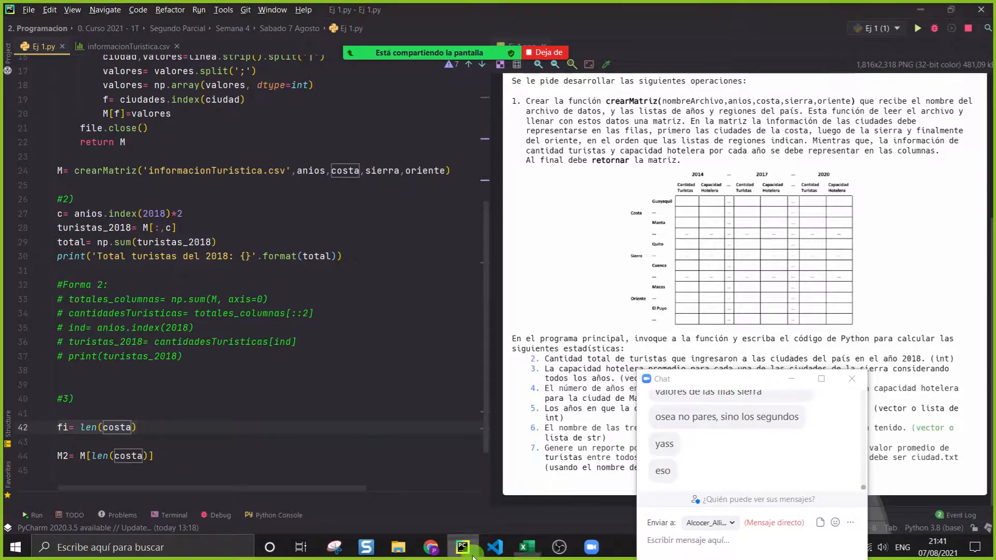
click(249, 264)
click(244, 274)
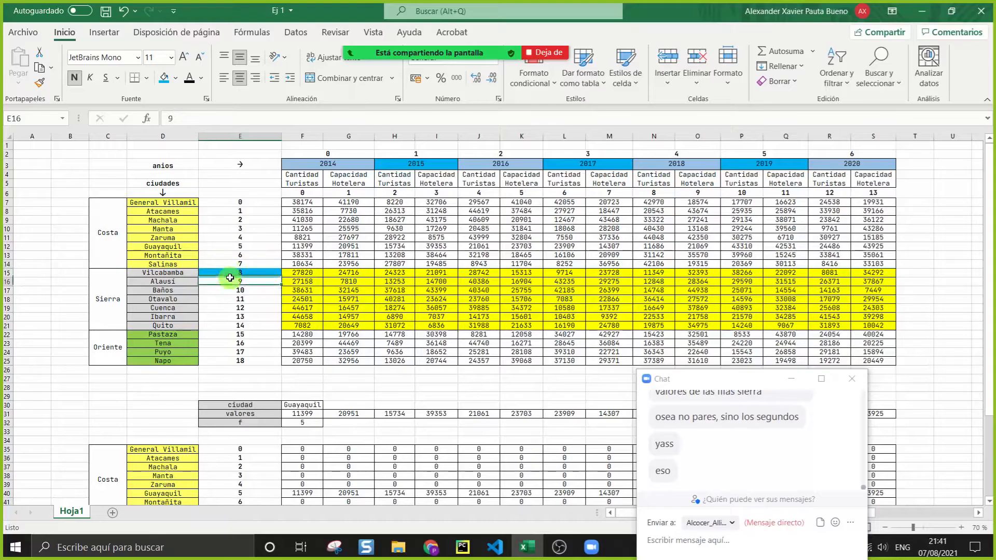
click(241, 334)
click(172, 83)
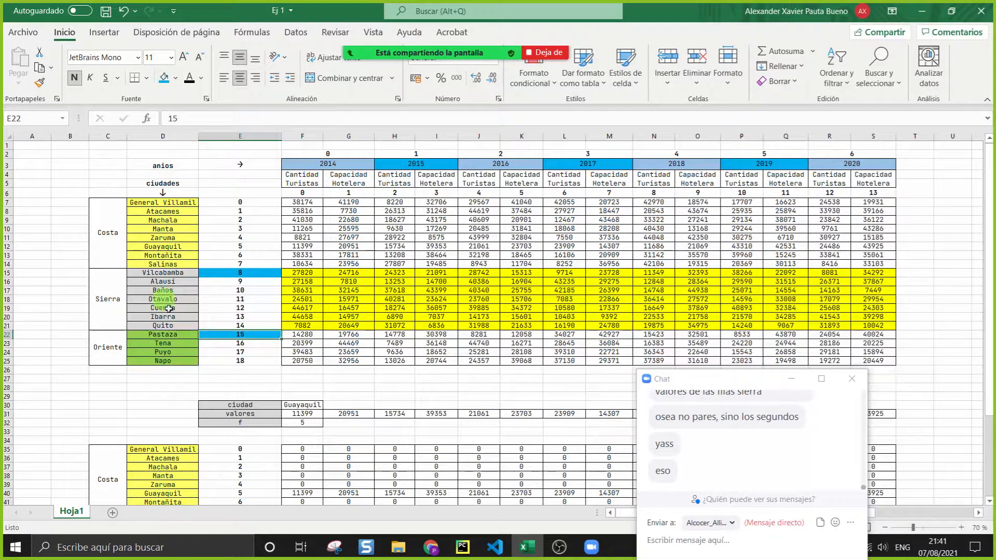
Step: Examine the row indices from the start of Costa through the end of Sierra to work out the slice's end
click(229, 387)
click(226, 335)
drag(240, 274, 251, 333)
click(272, 403)
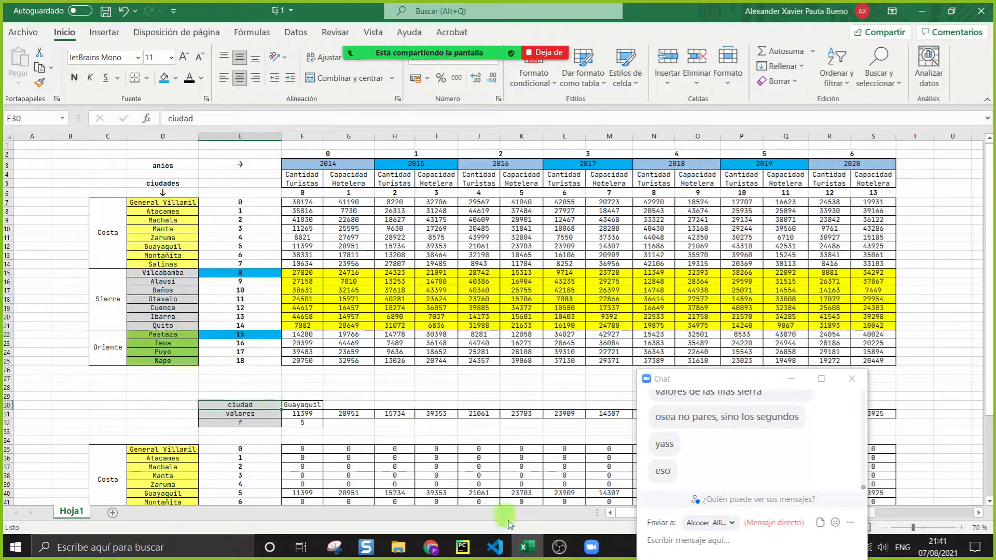
drag(228, 199, 239, 325)
Step: Switch to PyCharm, define "ff= len(costa+sierra)" below the fi line, and remove the blank lines above the M2 statement
click(462, 547)
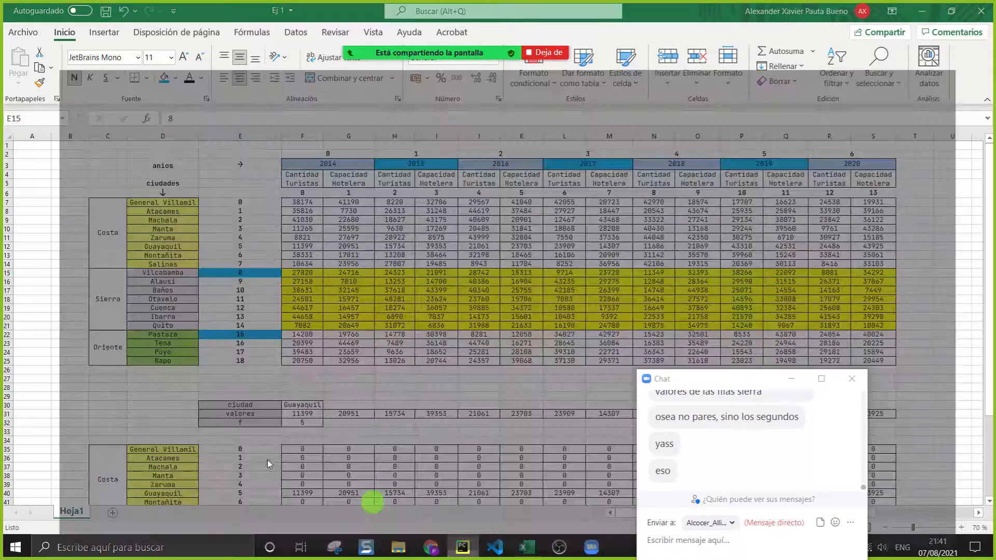
click(198, 418)
key(Return)
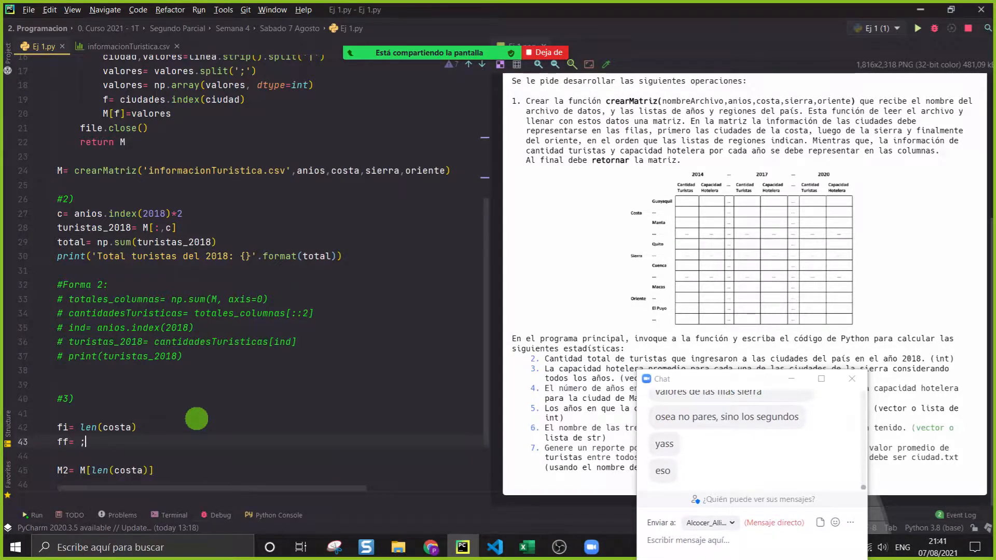
text(ff= len(costa+)
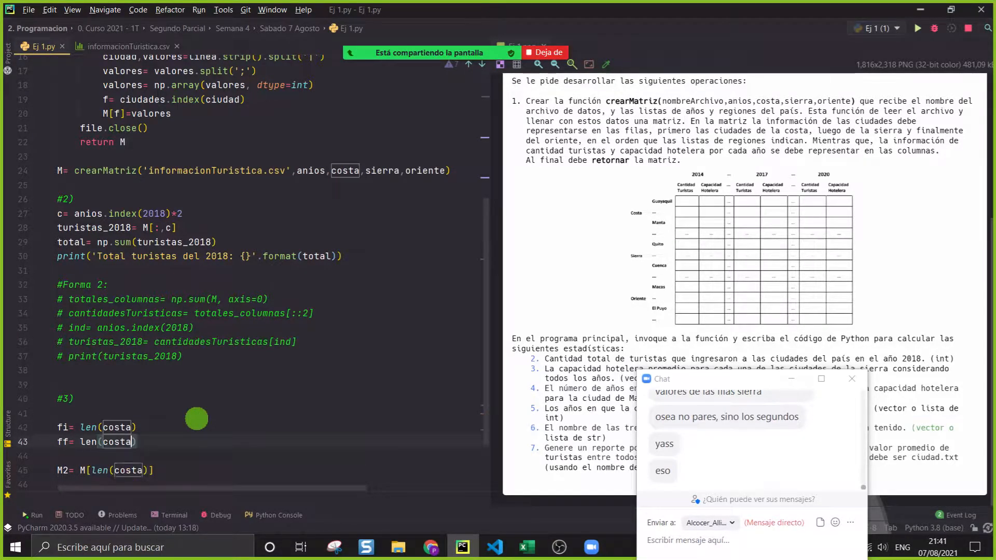
text(sierra)
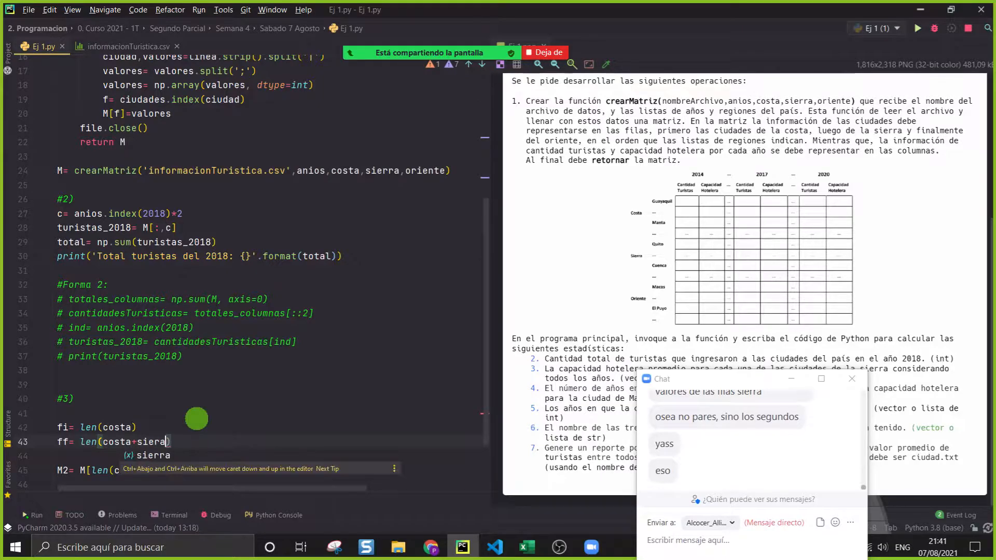
key(Right)
key(Return)
scroll(261, 387, down, 1)
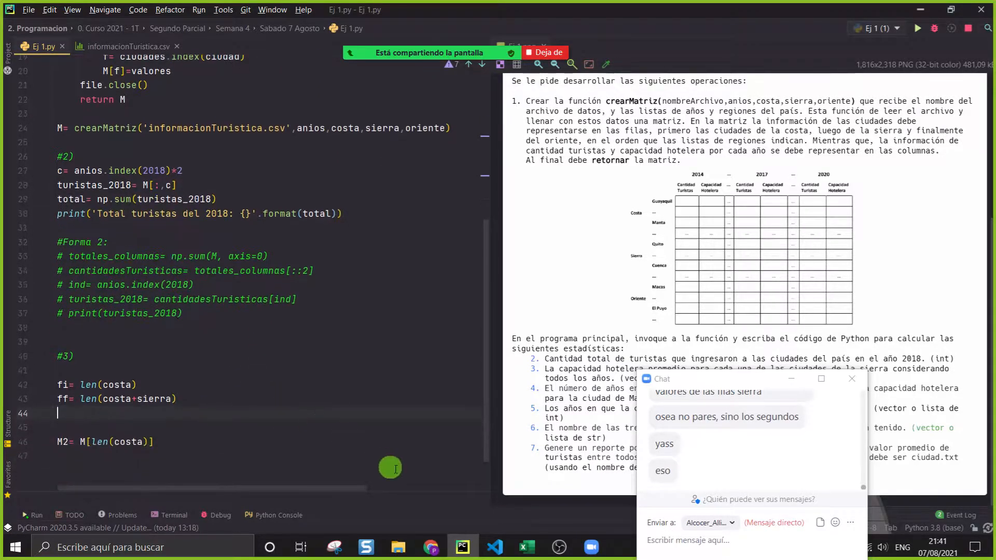
click(138, 425)
key(BackSpace)
key(BackSpace)
Step: Switch to Excel and check the two blue row indices that bound the Sierra slice
click(461, 542)
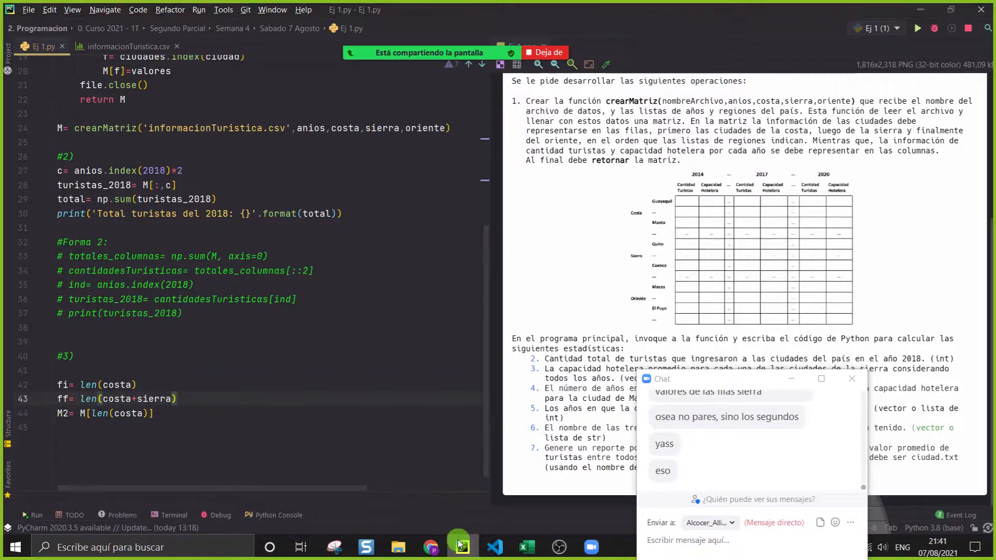
click(225, 275)
click(222, 334)
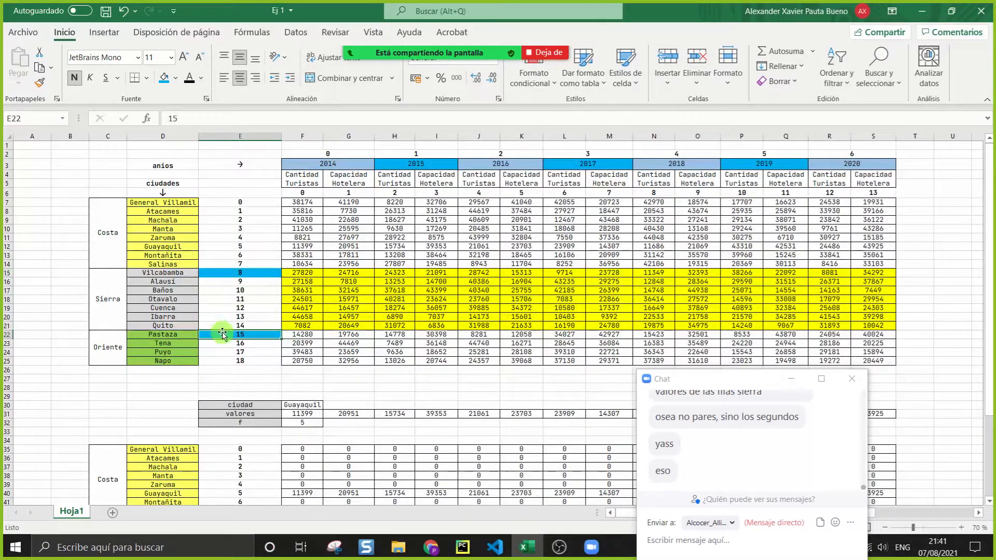
Step: Return to PyCharm and replace len(costa) in the M2 statement so it reads "M2= M[fi:ff]"
click(462, 546)
click(190, 412)
key(Left)
key(BackSpace)
key(BackSpace)
key(BackSpace)
key(BackSpace)
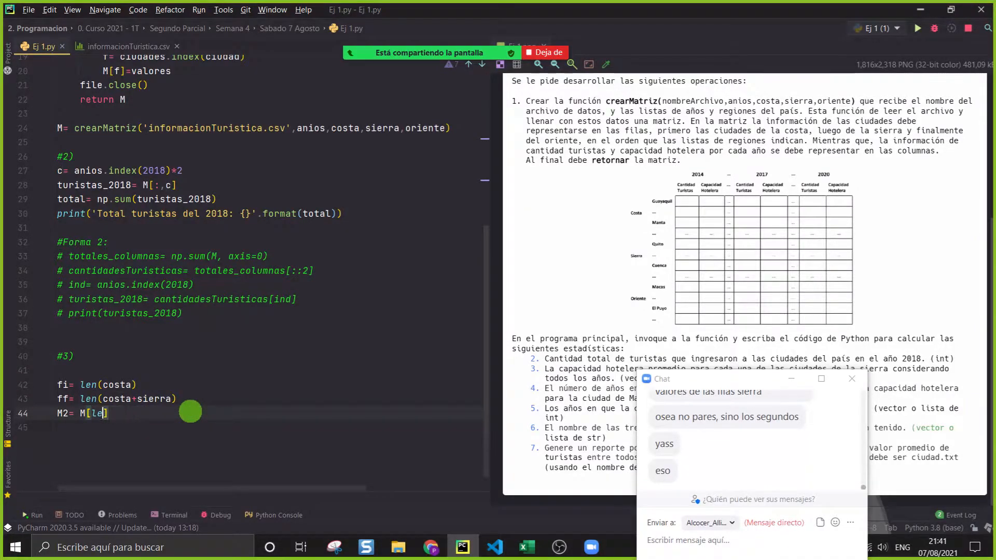
text(fi,)
text(ff)
key(End)
key(Return)
key(Return)
text(pr)
key(ctrl+z)
key(ctrl+z)
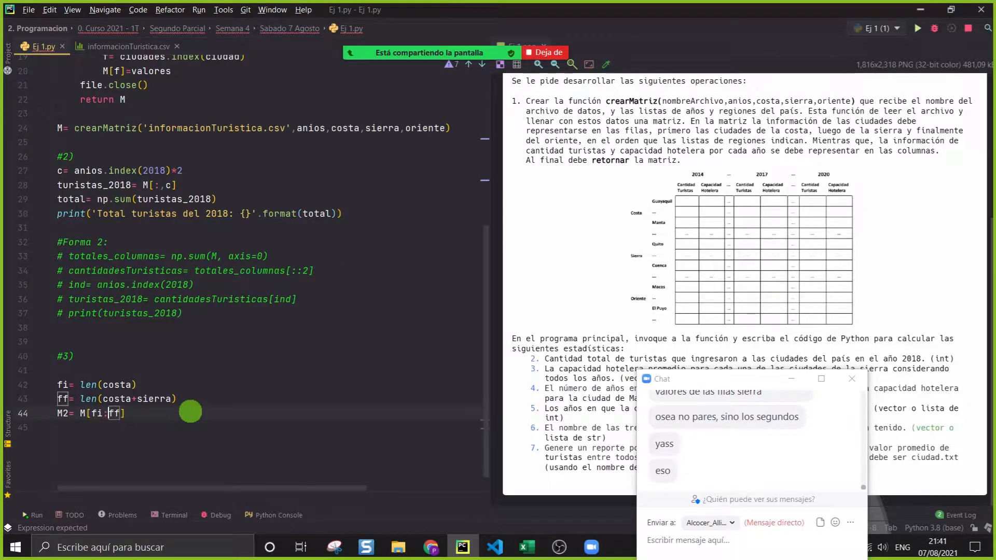
Step: Add "print(M2)" below the M2 statement and run the script
key(Return)
text(print(M23)
text(\)
key(BackSpace)
key(BackSpace)
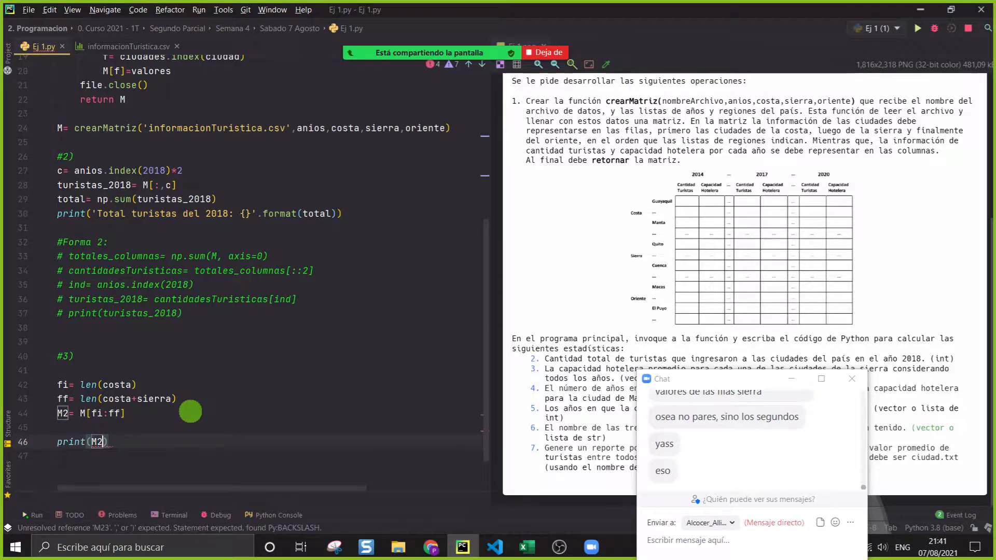
right_click(192, 411)
click(284, 432)
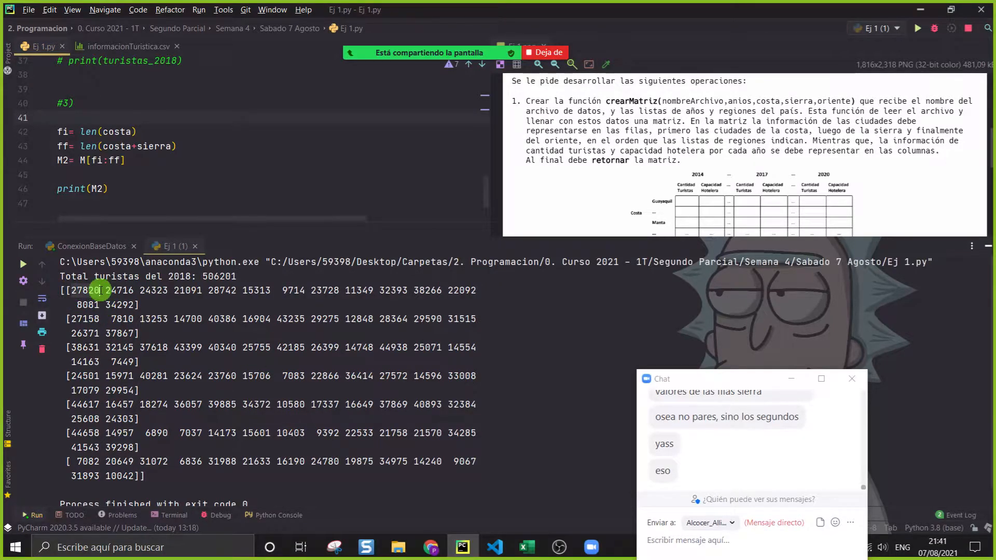
Step: Compare the first and last rows of the printed M2 output with the yellow Sierra rows in Excel
click(527, 547)
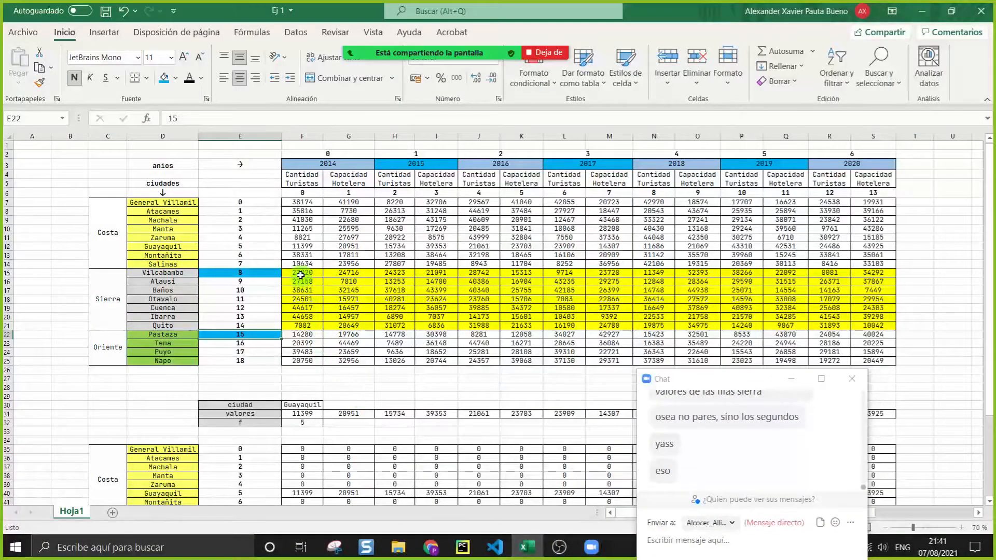
click(298, 273)
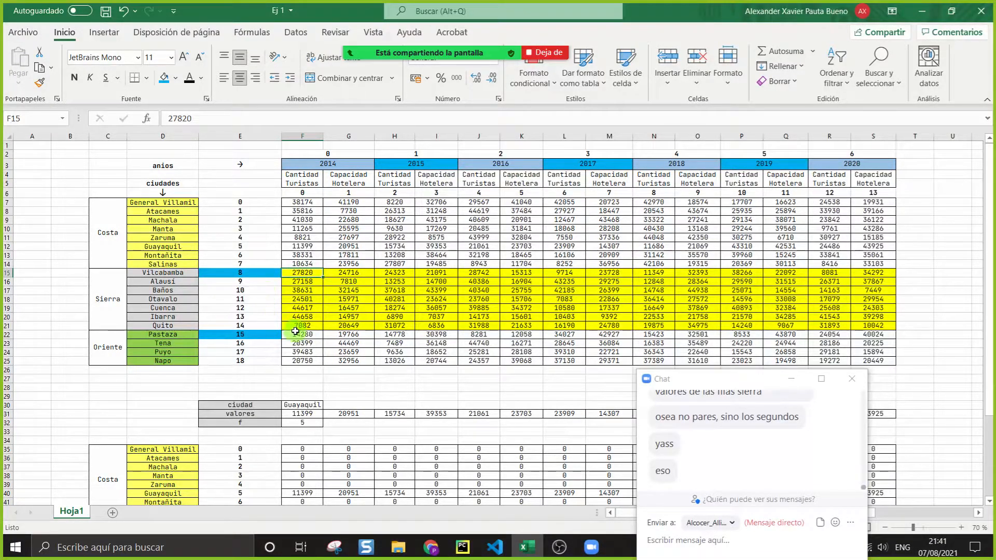
click(462, 547)
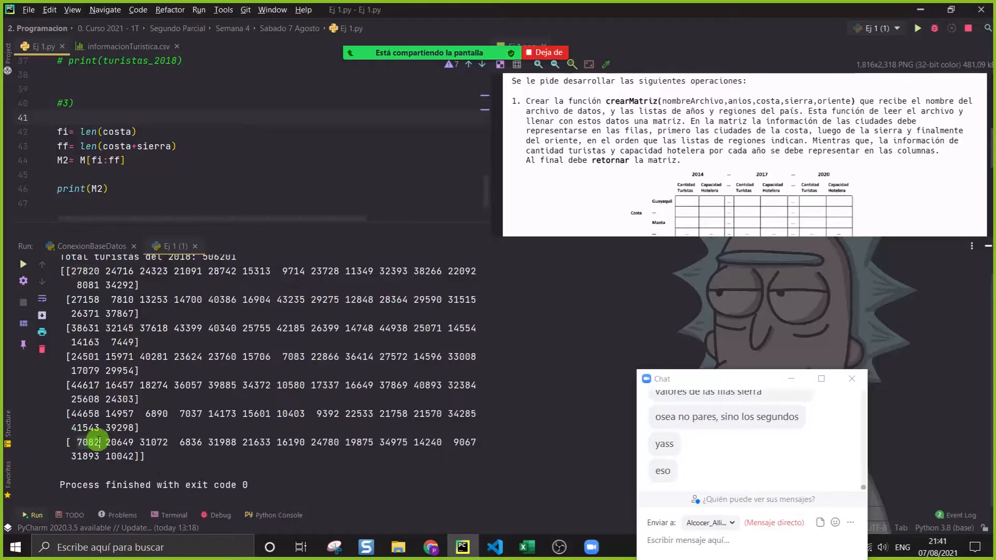
click(524, 547)
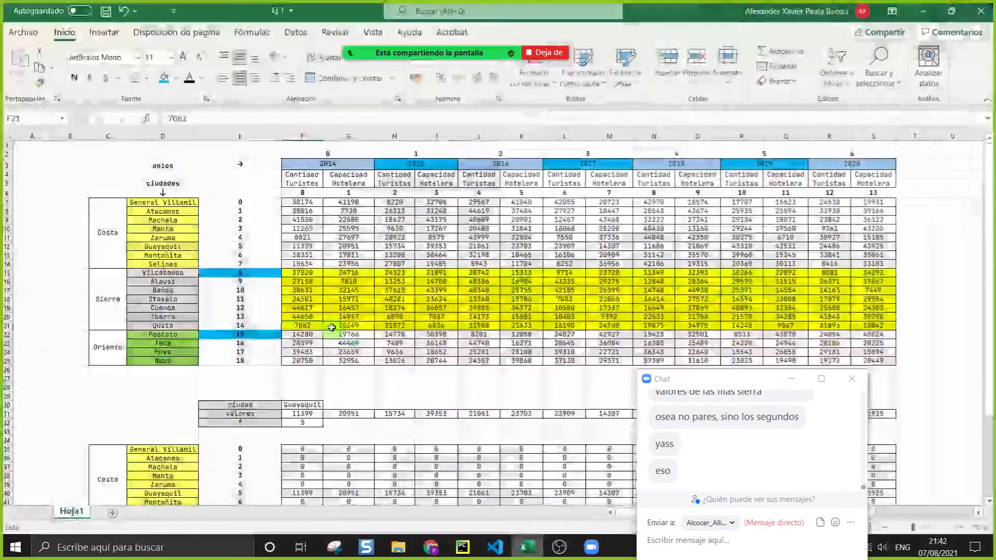
drag(300, 280, 503, 325)
drag(302, 272, 866, 323)
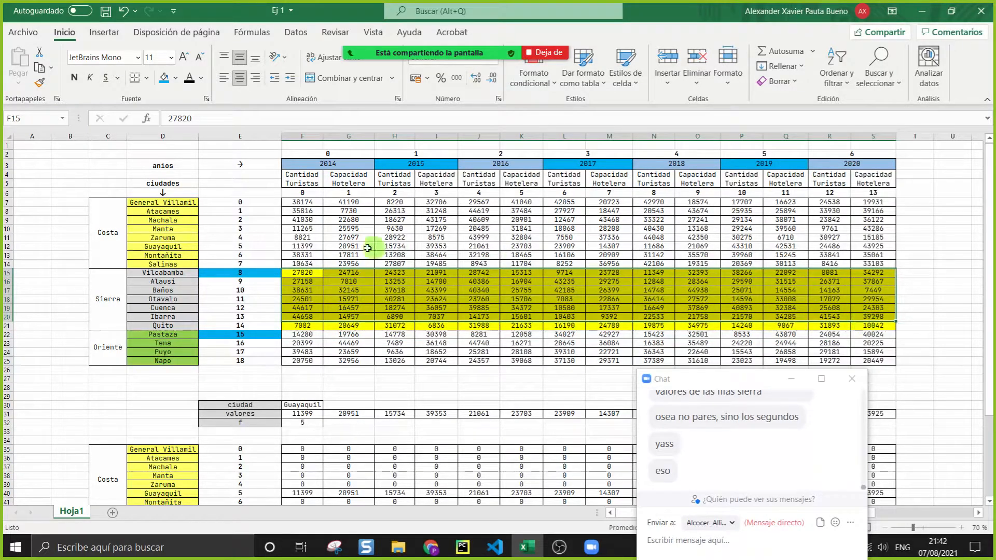
click(331, 273)
click(317, 325)
Step: Return to PyCharm, hide the run output and delete the print(M2) line
click(462, 548)
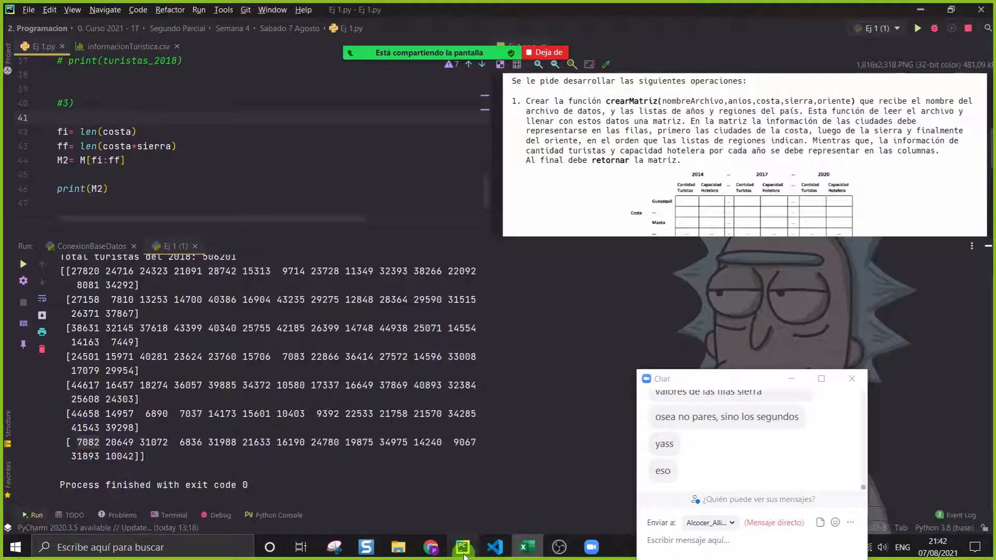
click(297, 386)
drag(246, 406, 2, 392)
key(BackSpace)
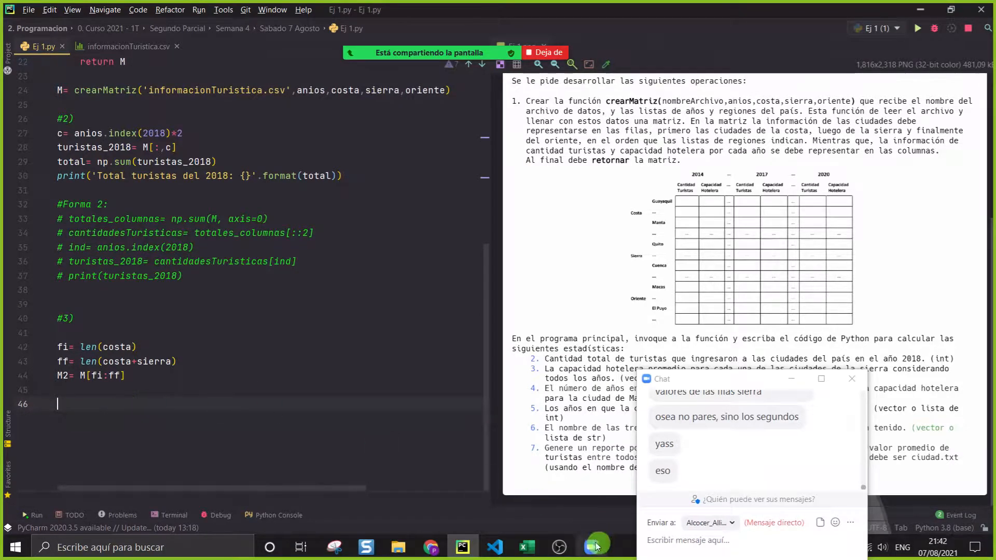
Step: Switch to Excel and review the Costa index range and the blue boundary indices of the Sierra rows
click(526, 547)
click(227, 274)
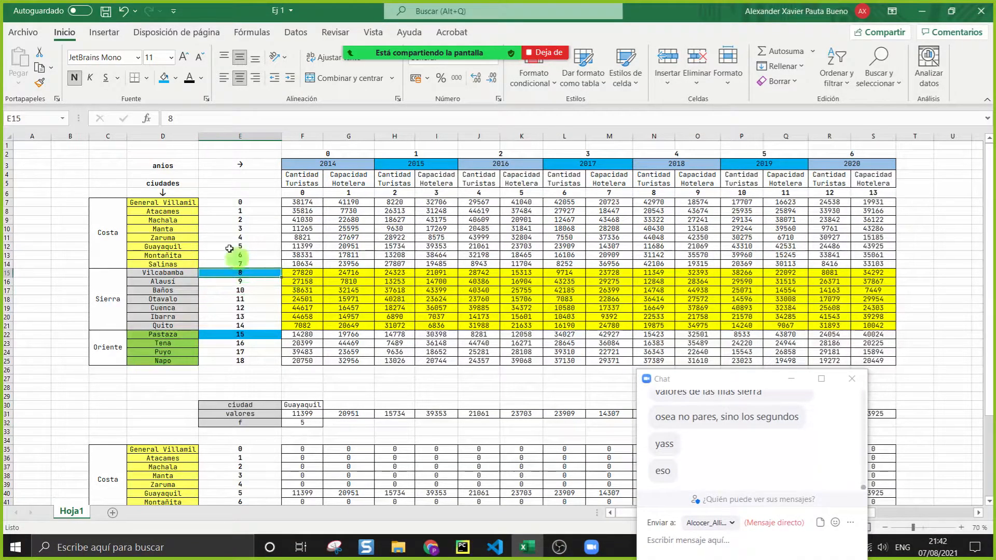
drag(229, 203, 233, 265)
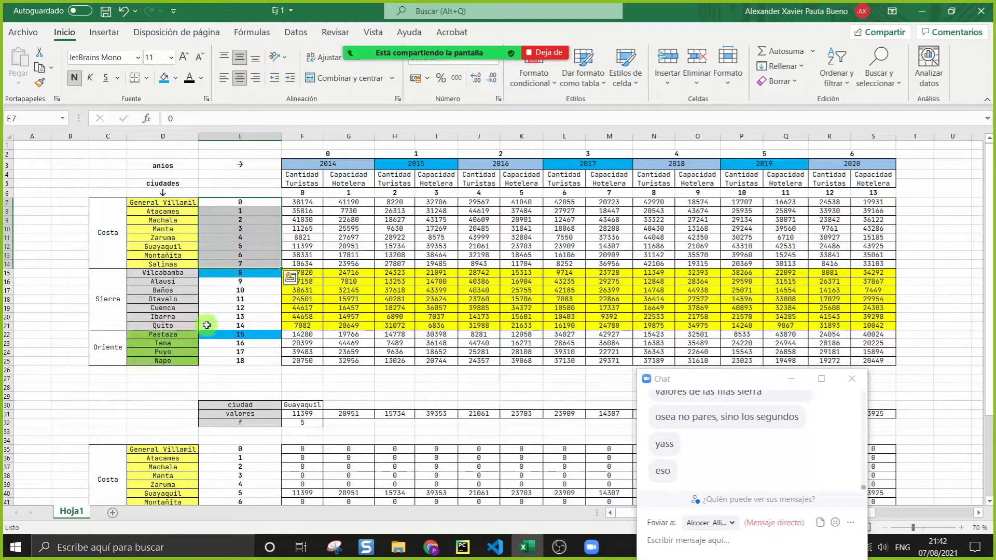
click(227, 334)
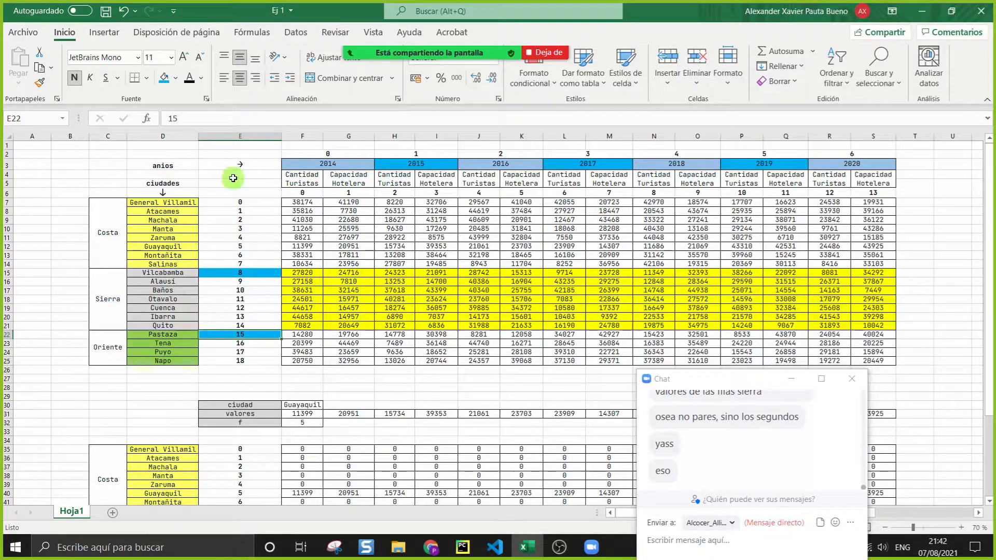
Step: Review the Costa and Sierra indices, boundary rows 8 and 15, and the full yellow Sierra data range
drag(229, 202, 240, 328)
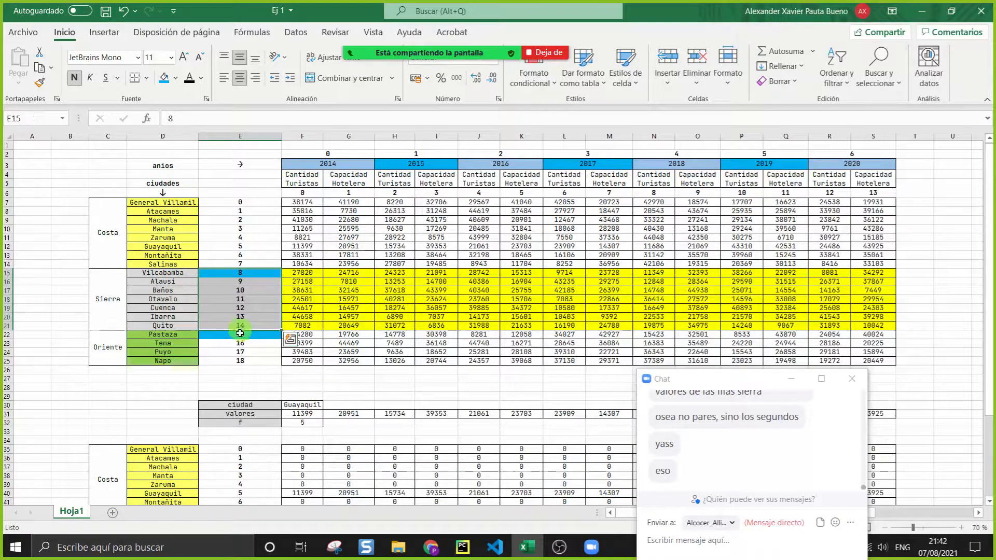
click(237, 337)
click(241, 273)
click(236, 335)
drag(286, 268, 879, 330)
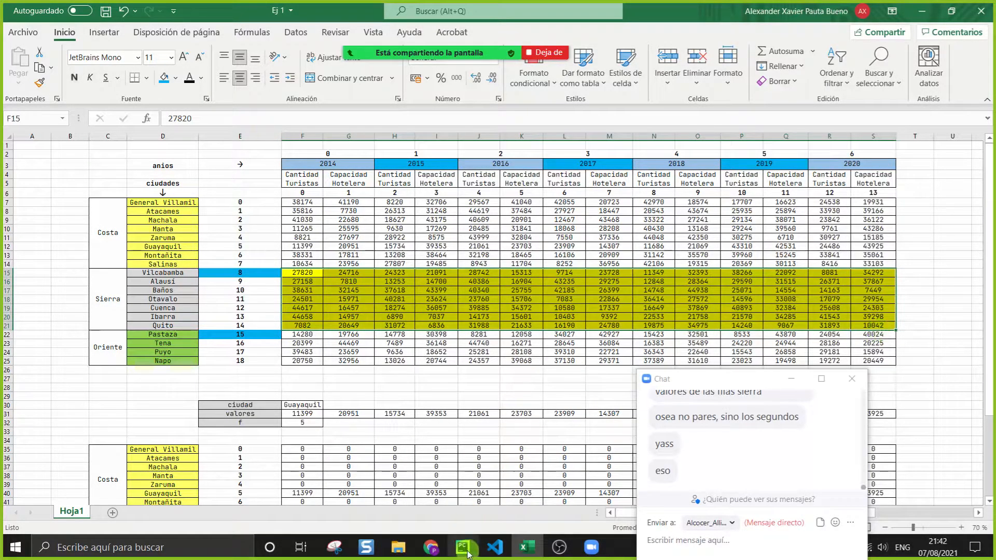
Step: Switch to PyCharm and comment the fi line with "#fila inicio" and the ff line with "#fila fin"
click(462, 547)
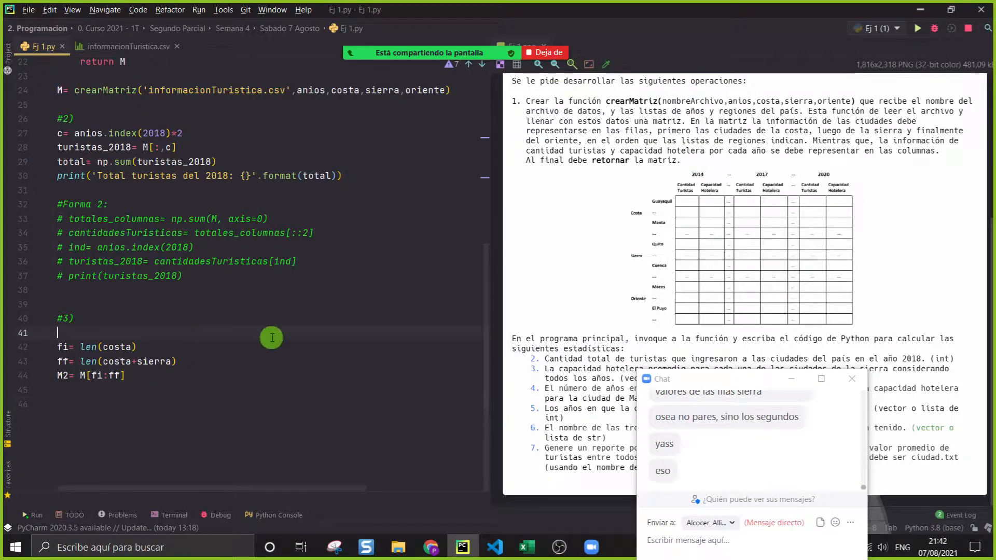
click(285, 342)
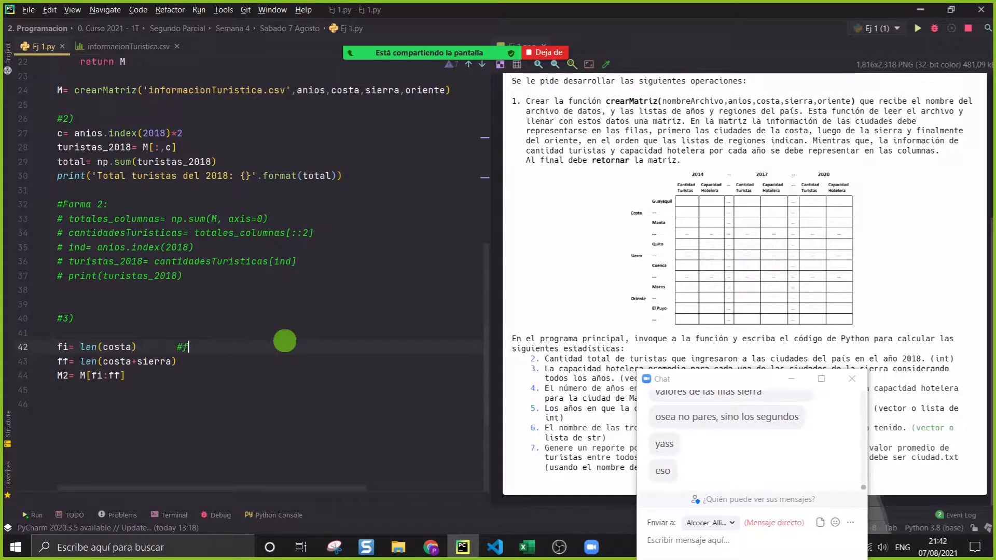
text(#fila inicio)
key(Down)
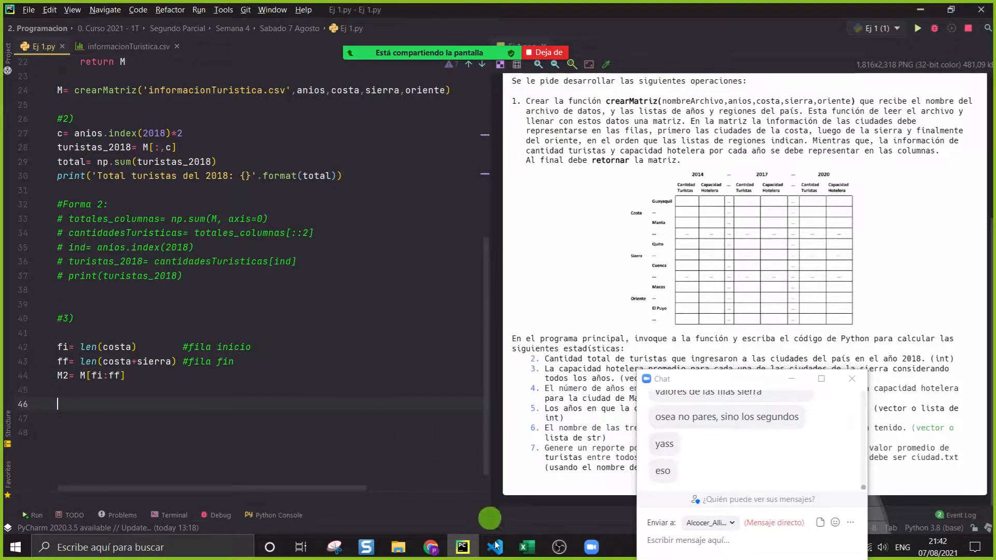
Step: Review the yellow Sierra data block in Excel that M2 represents and return to PyCharm
click(527, 549)
drag(302, 273, 874, 324)
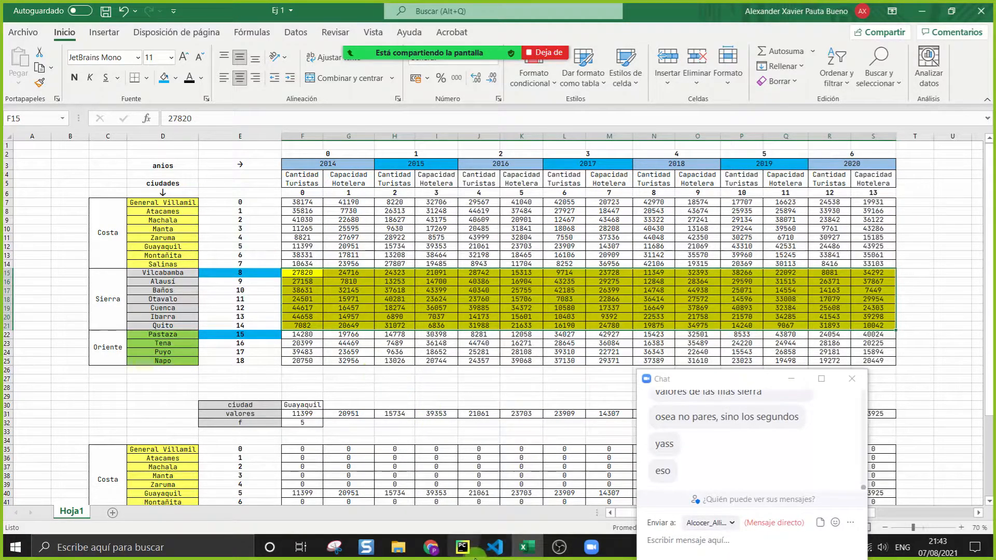
click(460, 547)
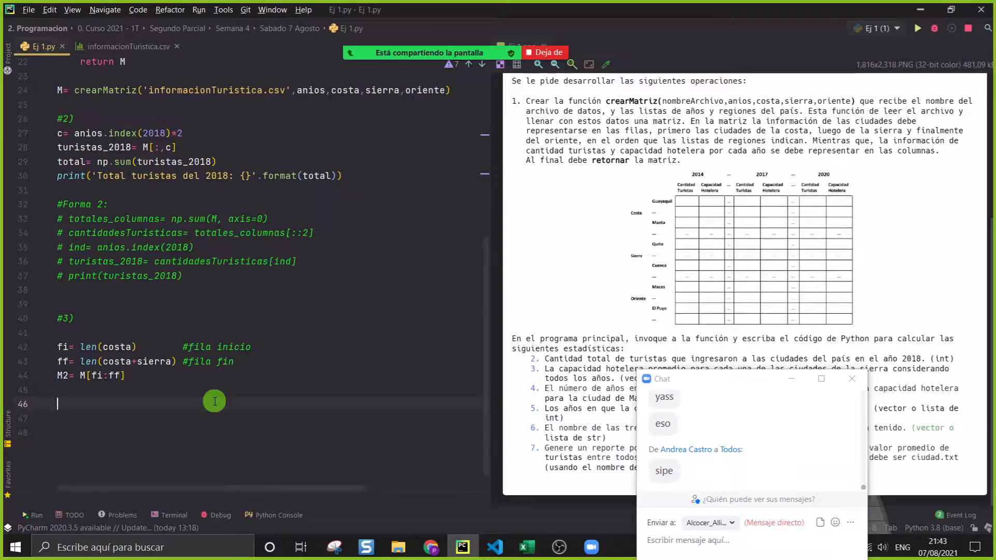
Step: In Excel, remove the yellow fill from the Sierra rows in every Cantidad Turistas column from 2014 through 2020
click(459, 547)
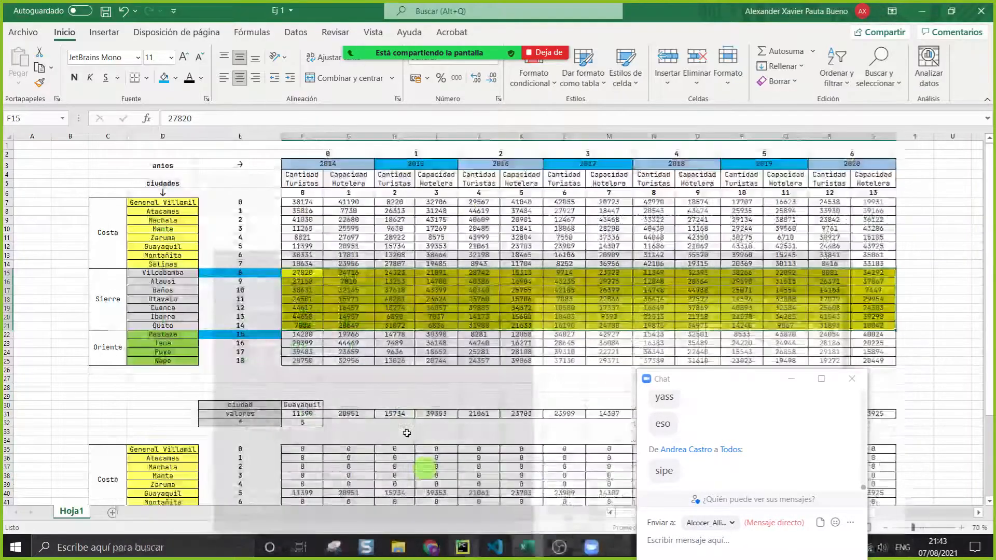
click(409, 377)
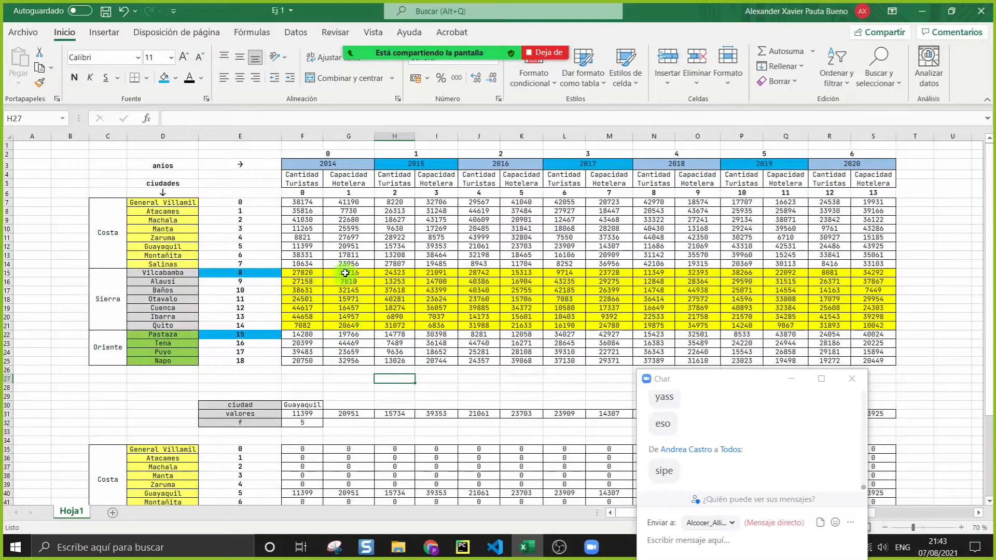
drag(305, 275, 306, 326)
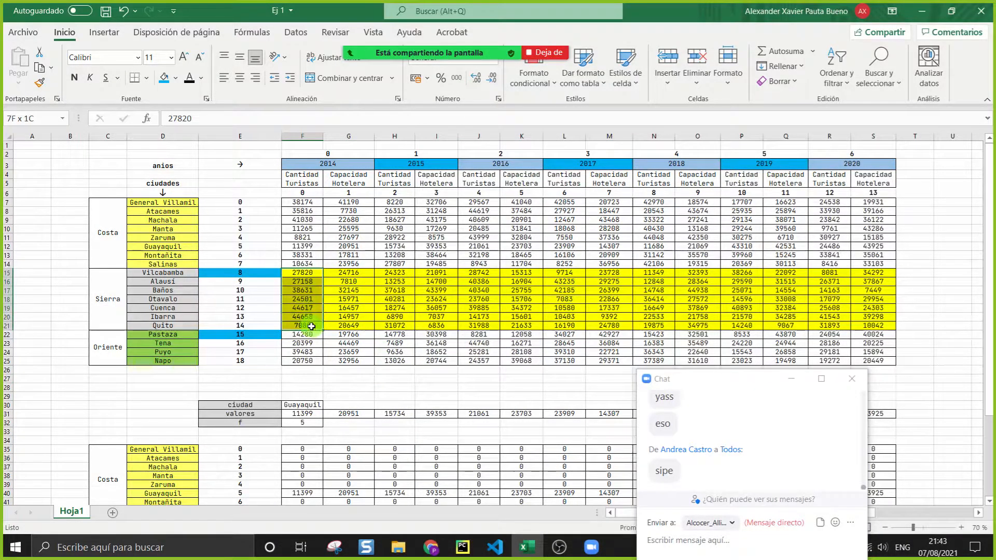
click(178, 79)
click(174, 259)
drag(399, 272, 394, 326)
click(164, 78)
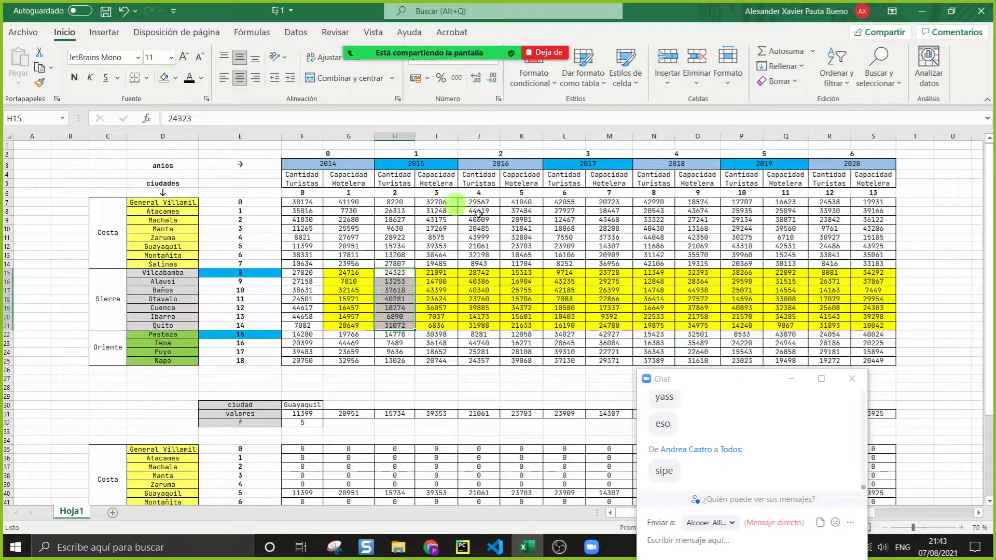
drag(478, 272, 477, 326)
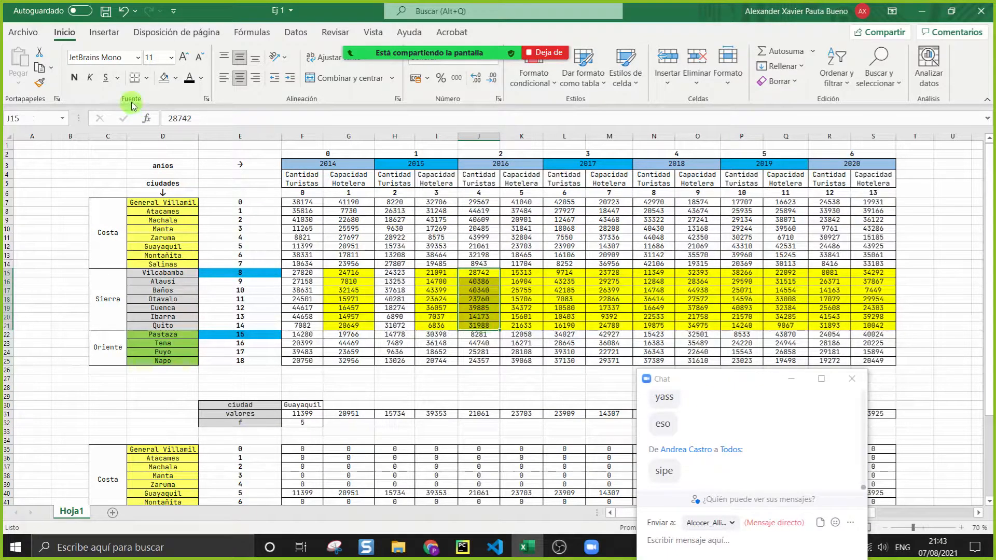
click(164, 78)
drag(565, 272, 565, 325)
click(166, 82)
drag(654, 273, 659, 330)
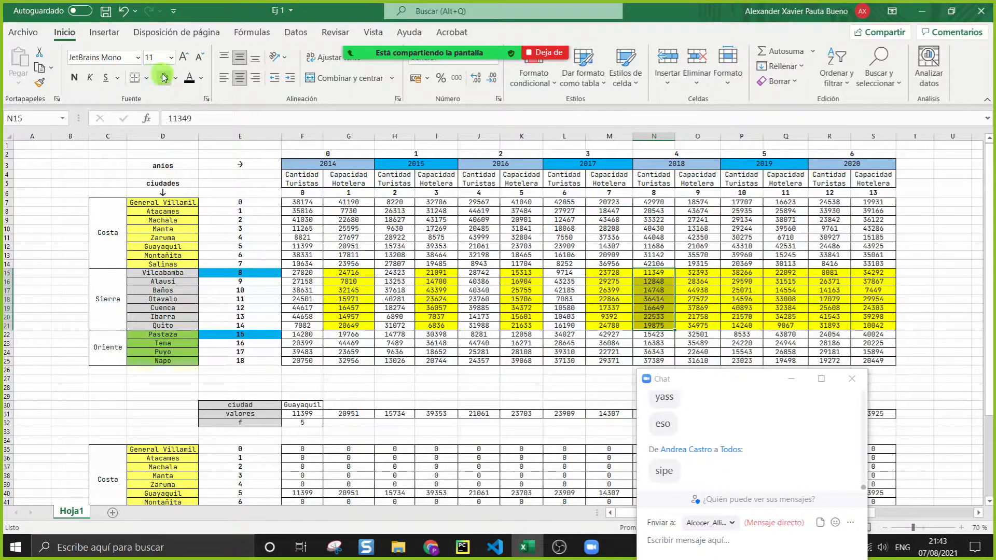
click(164, 78)
drag(742, 271, 745, 327)
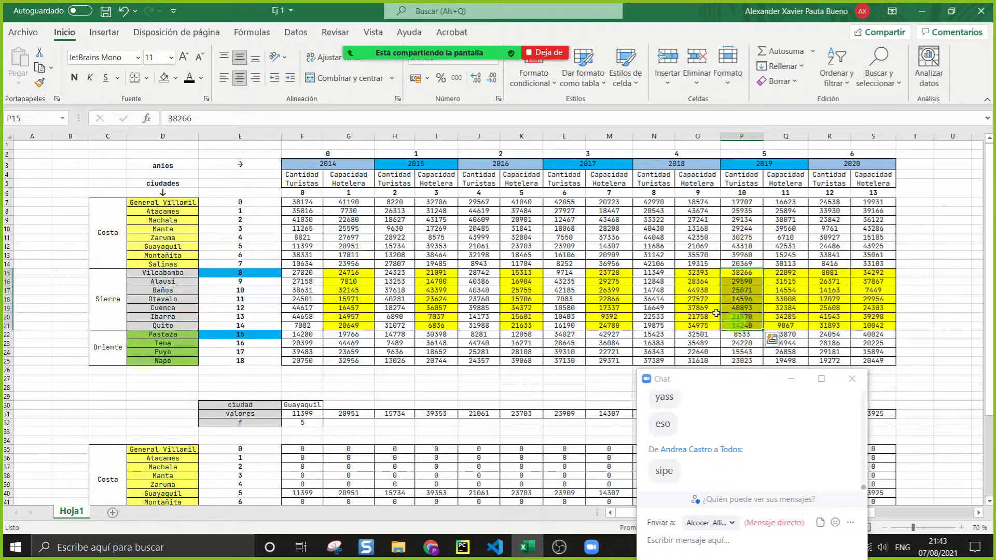
click(164, 78)
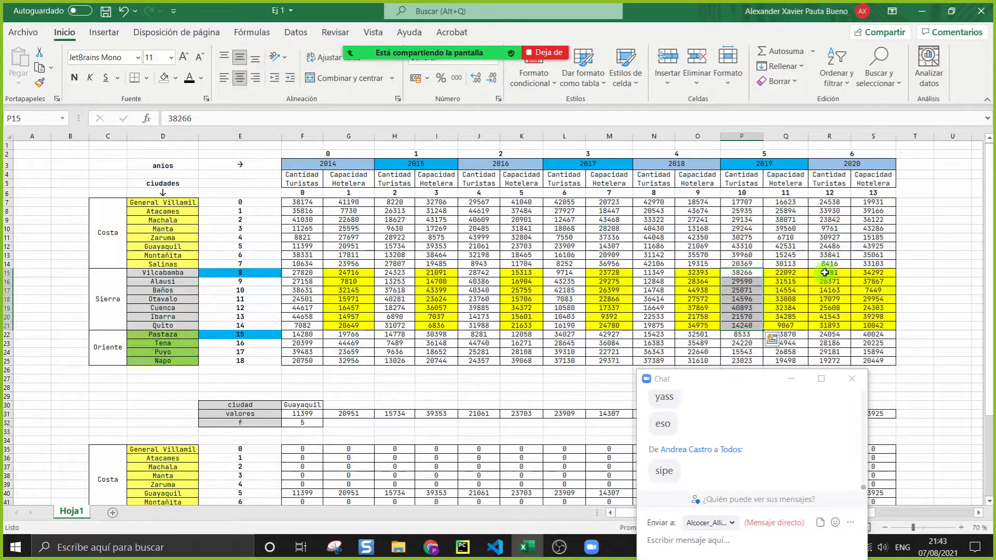
drag(832, 275, 830, 325)
click(164, 78)
Step: In PyCharm, extend the M2 slice to M[fi:ff, ::2] and add print(M2) below it
click(462, 547)
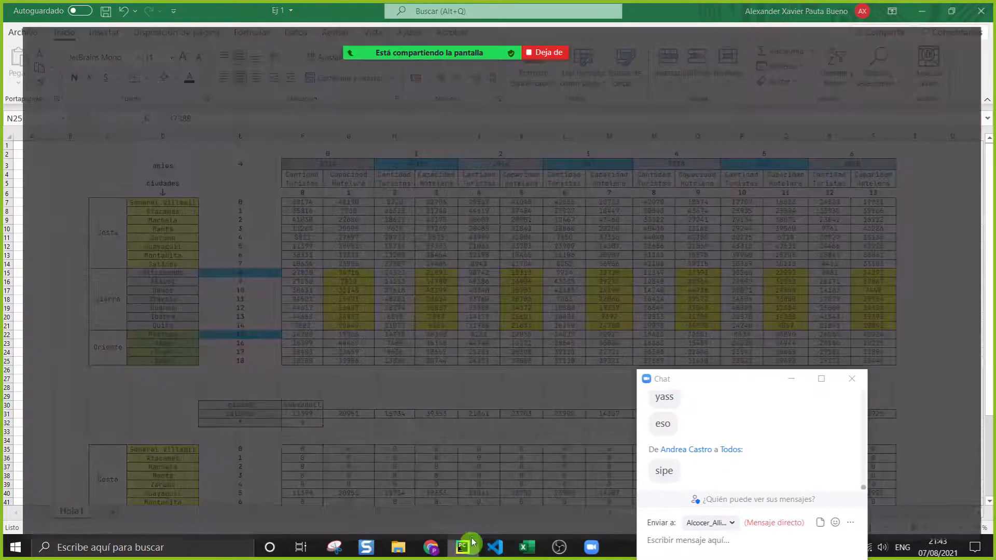
click(128, 376)
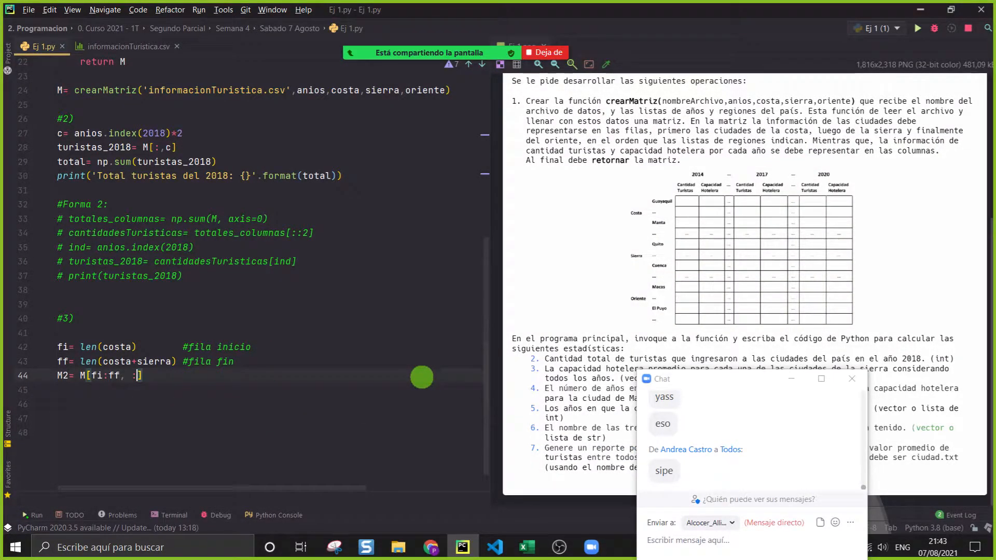
key(Return)
key(Return)
text(print(M3)
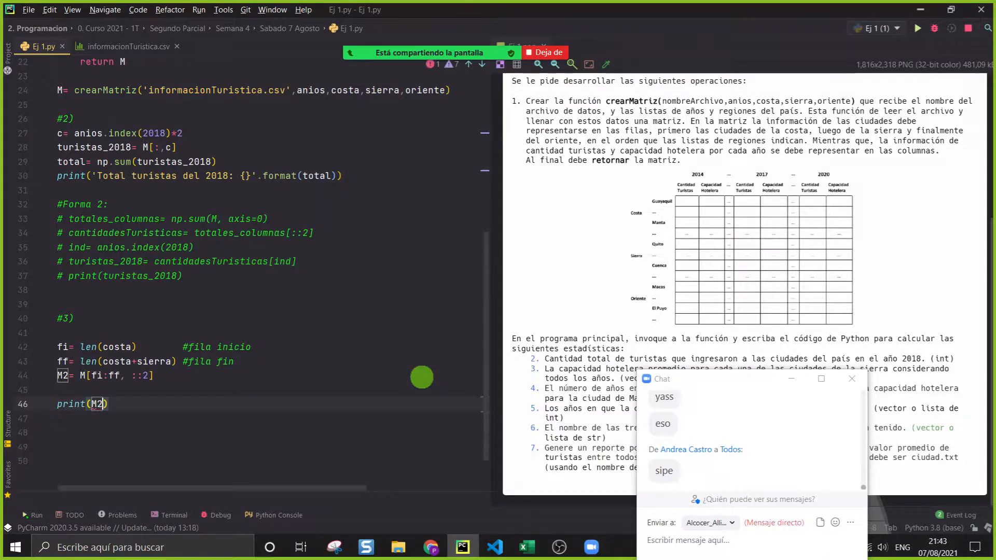
right_click(300, 291)
key(Escape)
Step: Switch to Excel and review the yellow Capacidad Hotelera columns of the Sierra rows
click(527, 548)
drag(368, 275, 353, 324)
drag(440, 274, 438, 325)
click(536, 274)
click(601, 283)
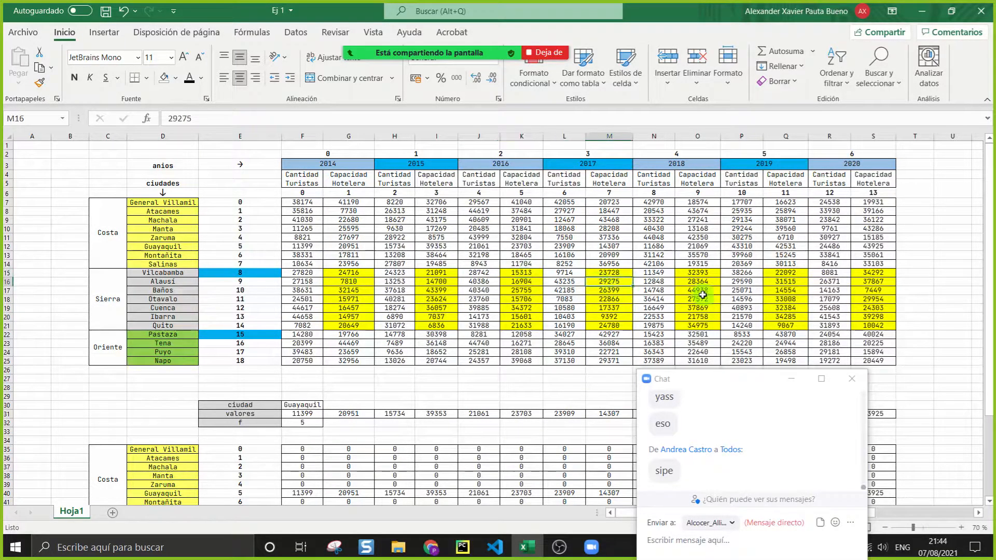
Step: Return to PyCharm and run the Ej 1 script to print M2
click(463, 548)
right_click(347, 440)
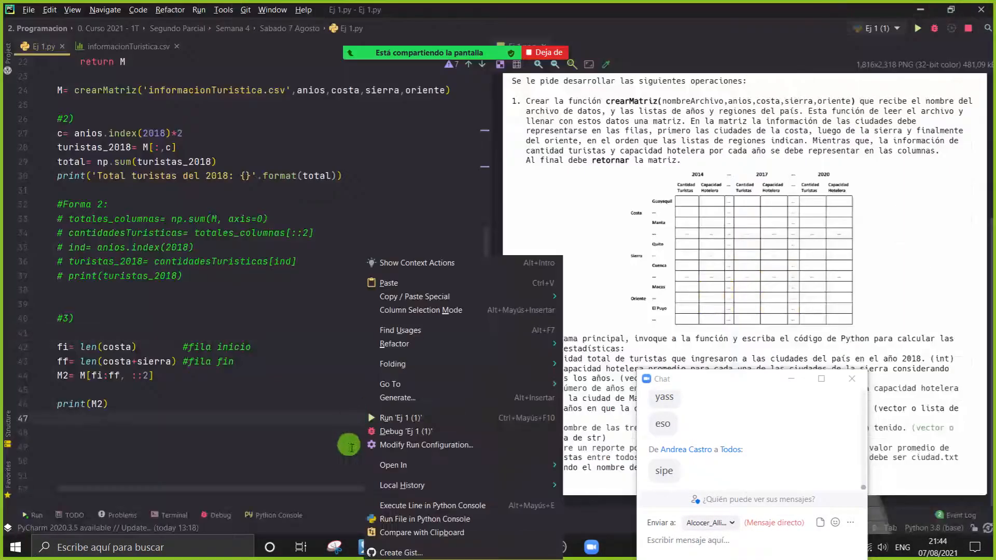
click(402, 418)
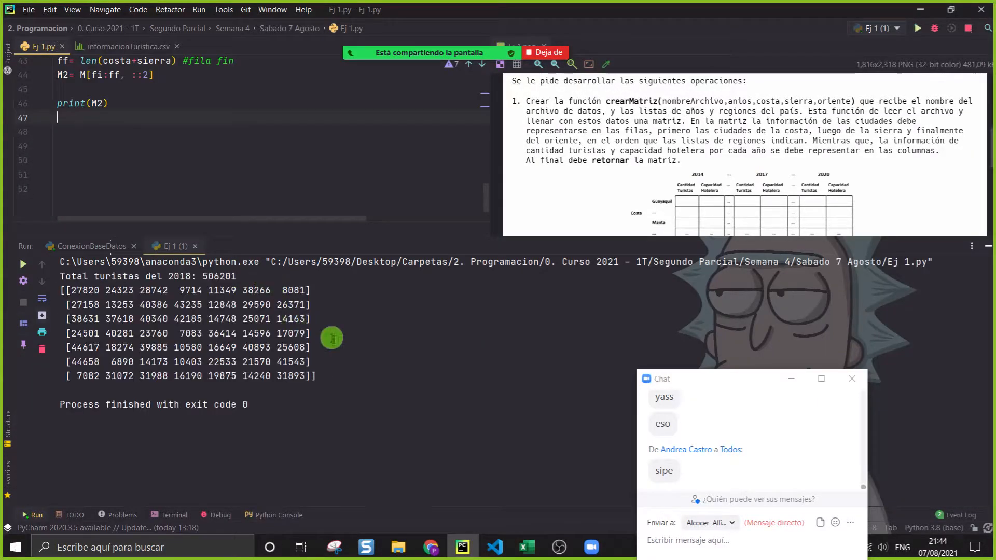
Step: Compare the first printed M2 value with Vilcabamba's 2014 Capacidad Hotelera cell in Excel
click(527, 548)
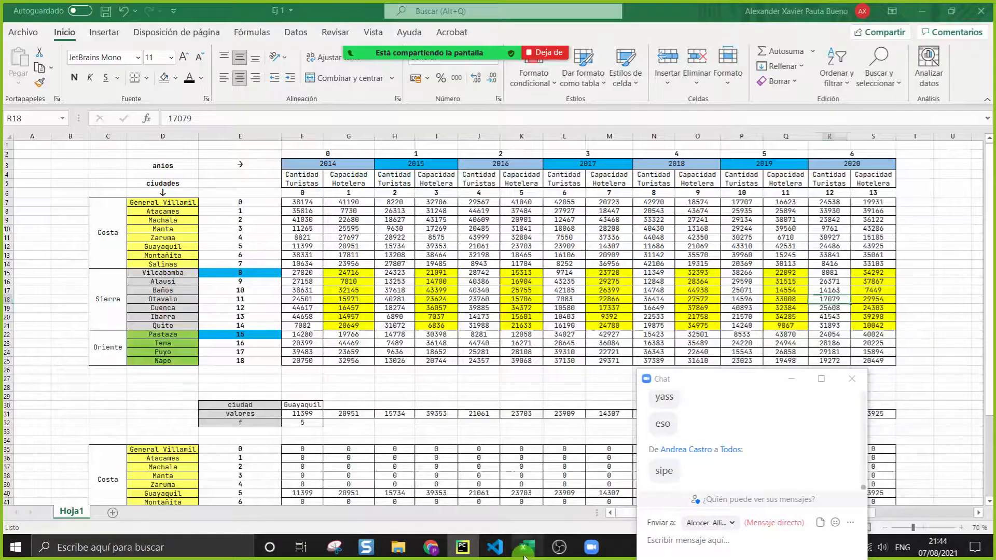
click(350, 274)
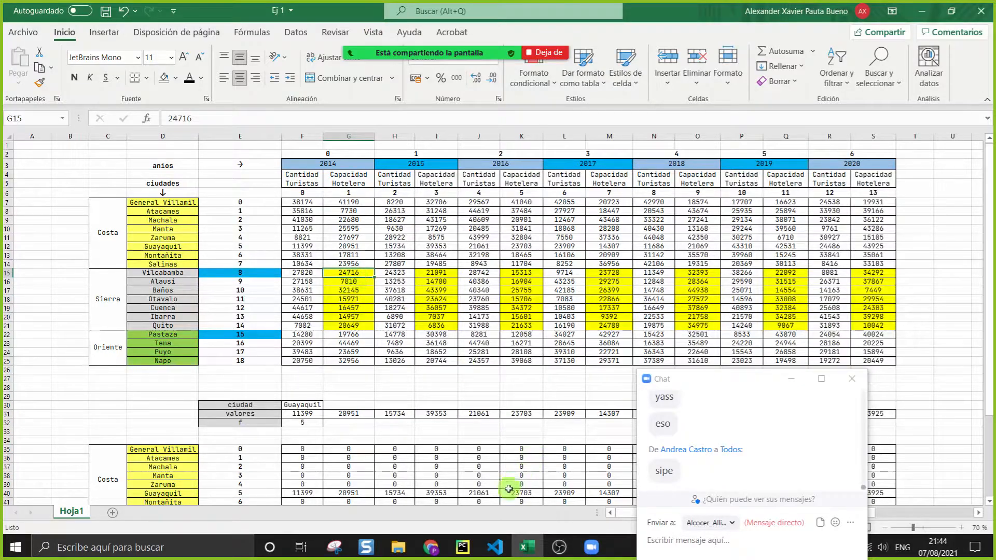
click(462, 547)
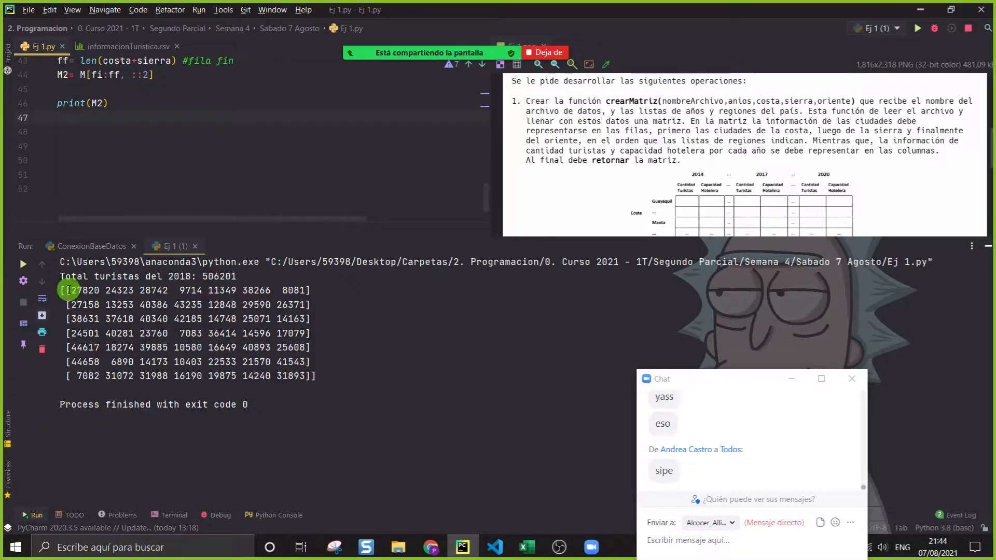
drag(81, 290, 51, 306)
click(357, 386)
click(291, 405)
Step: Check the column indices in Excel, change the M2 column slice to 1::2 in PyCharm and rerun the script
scroll(190, 175, up, 2)
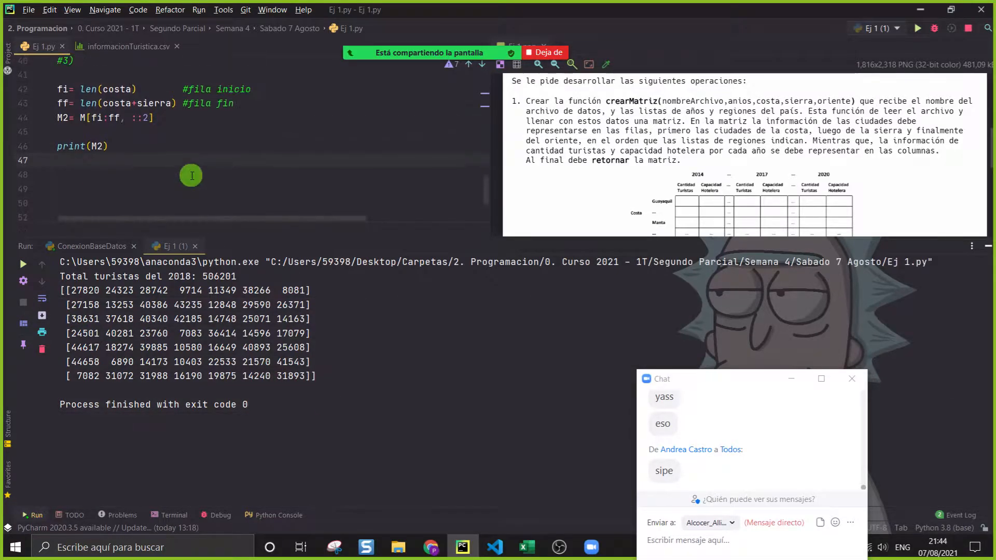
click(190, 176)
click(529, 550)
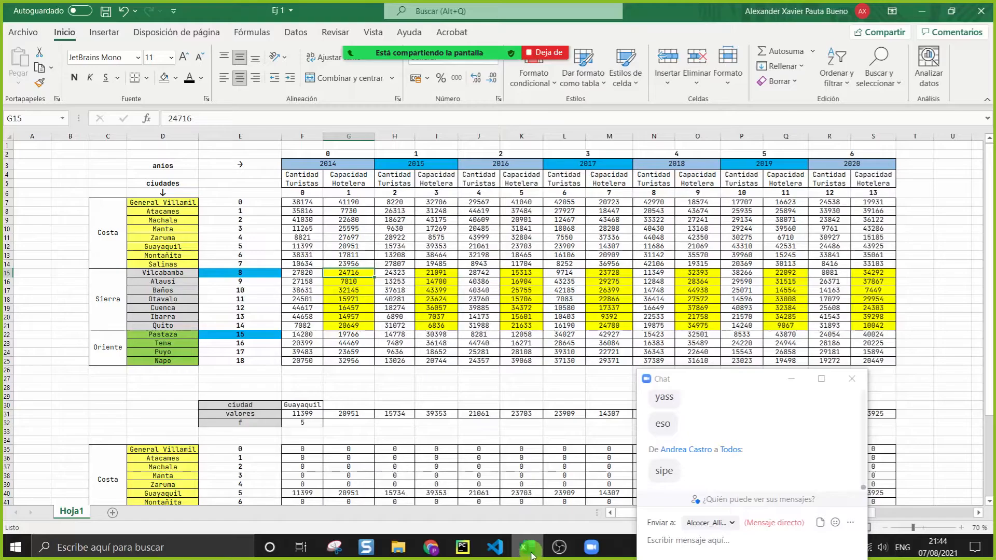
click(530, 553)
click(530, 553)
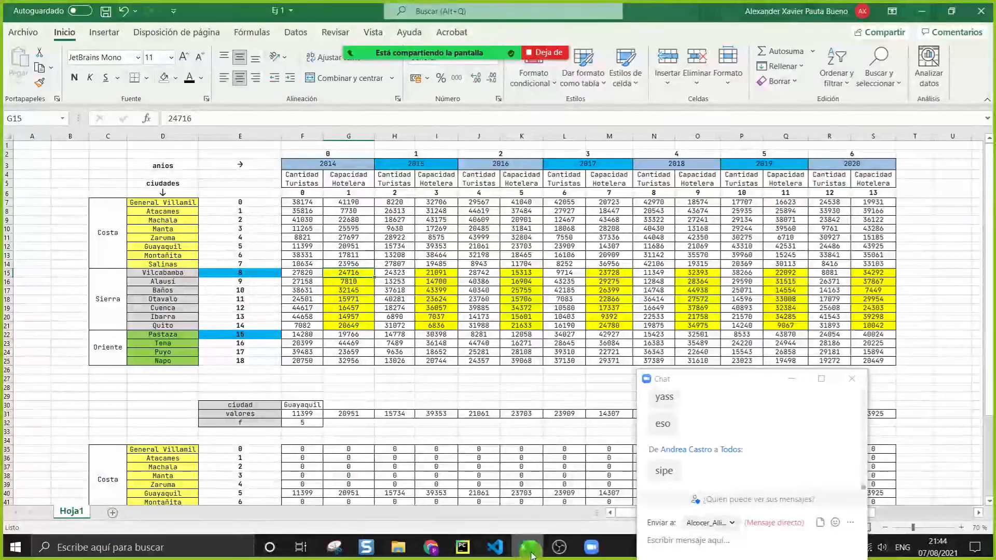
click(531, 553)
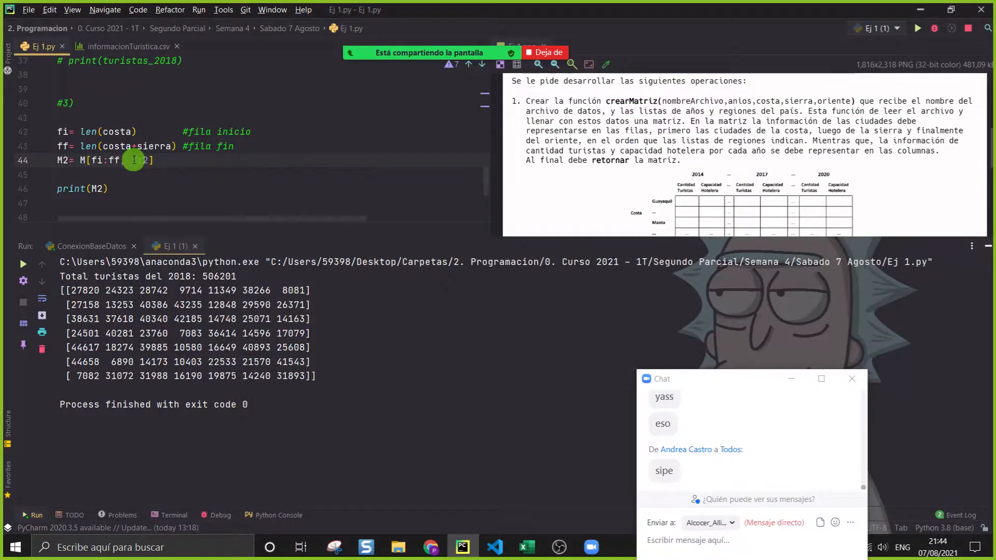
right_click(311, 176)
click(283, 337)
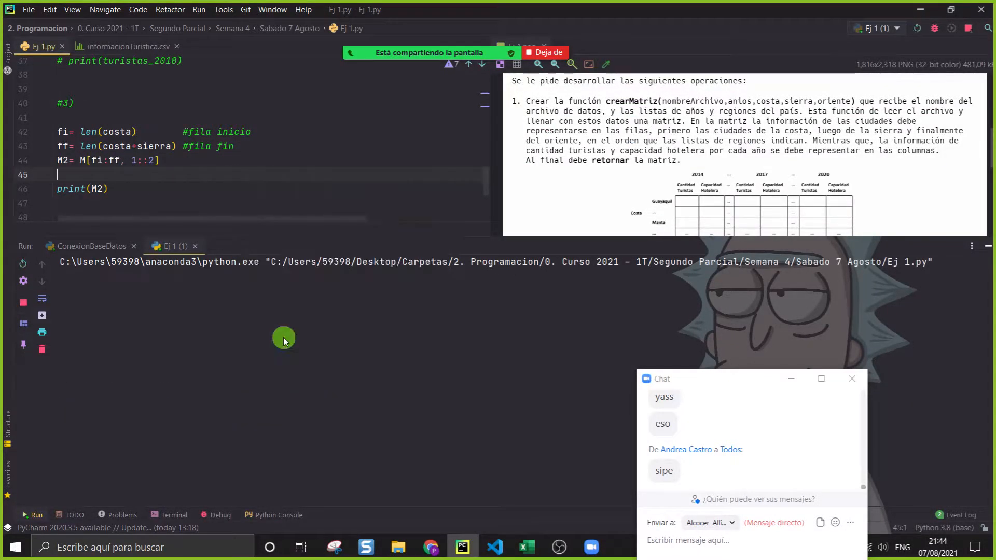
Step: Compare the printed M2 matrix with the yellow Capacidad Hotelera columns in Excel and review the slice in the code
click(527, 548)
click(523, 548)
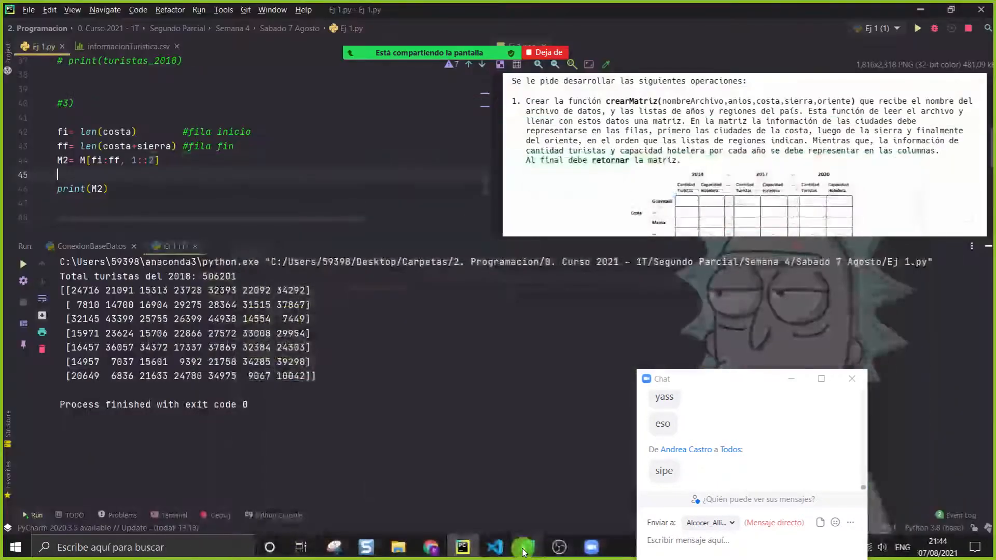
click(523, 549)
click(523, 549)
click(524, 548)
click(524, 548)
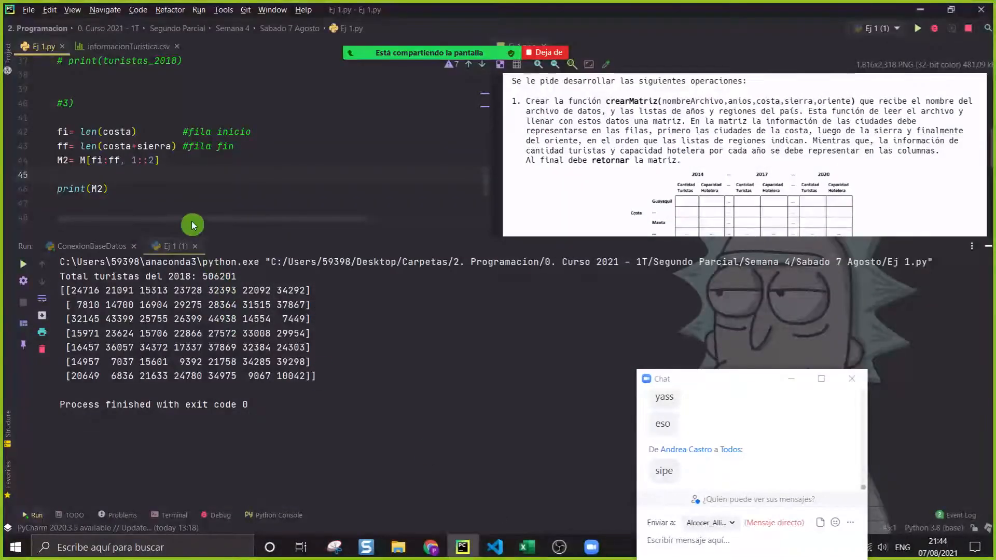
scroll(141, 170, up, 2)
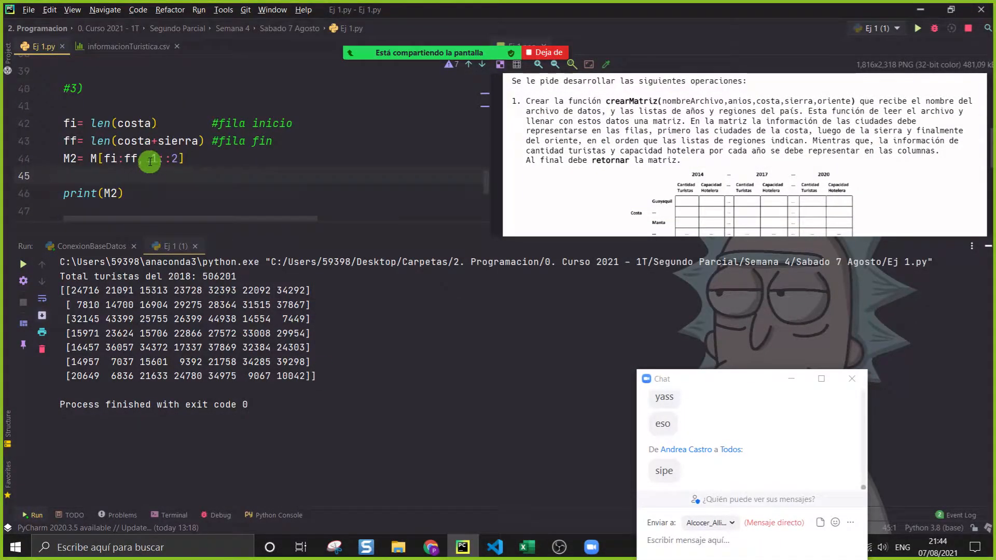
Step: Switch to Excel, minimize the chat window and fill all the Sierra data cells, F15:S21, with yellow
click(523, 548)
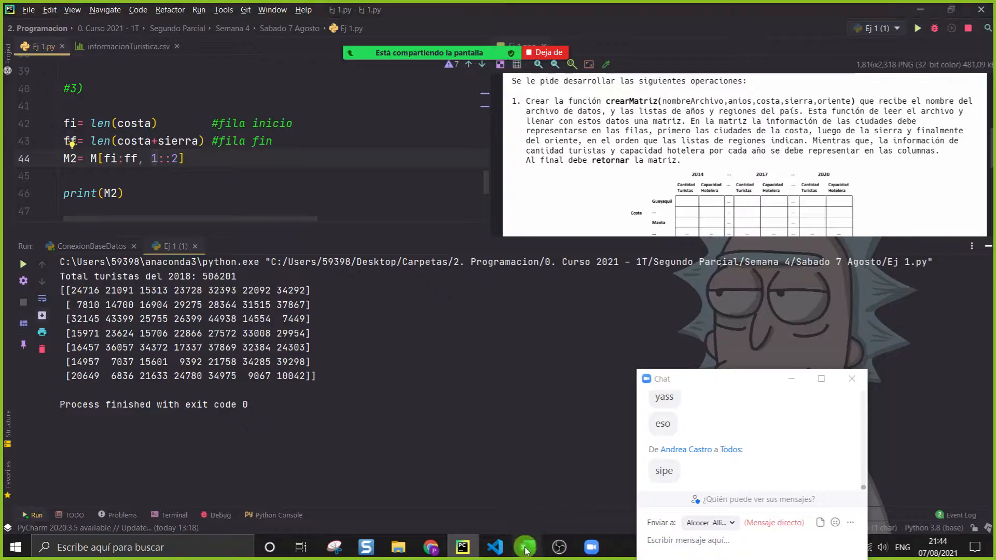
click(791, 380)
drag(298, 274, 860, 325)
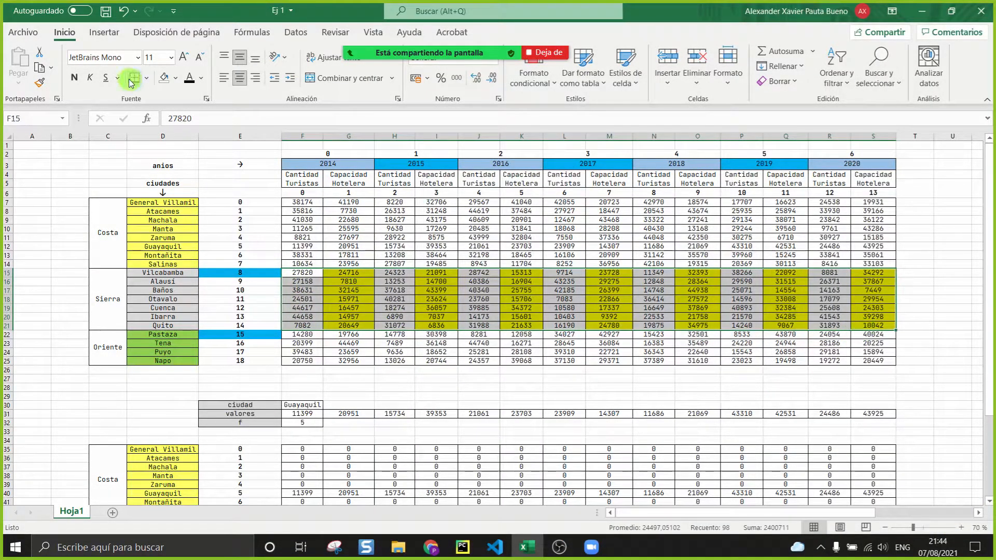
click(174, 79)
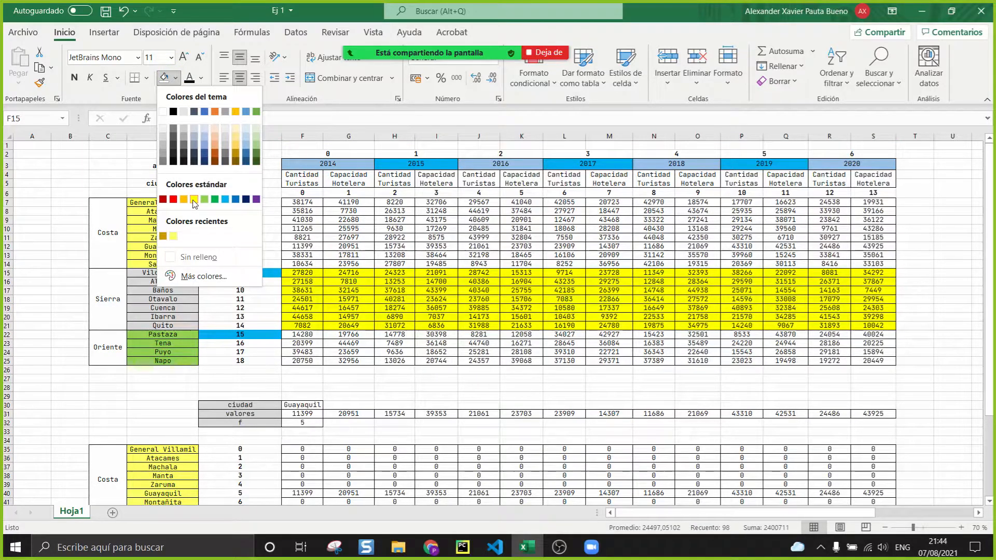
click(194, 200)
click(521, 370)
drag(299, 273, 882, 324)
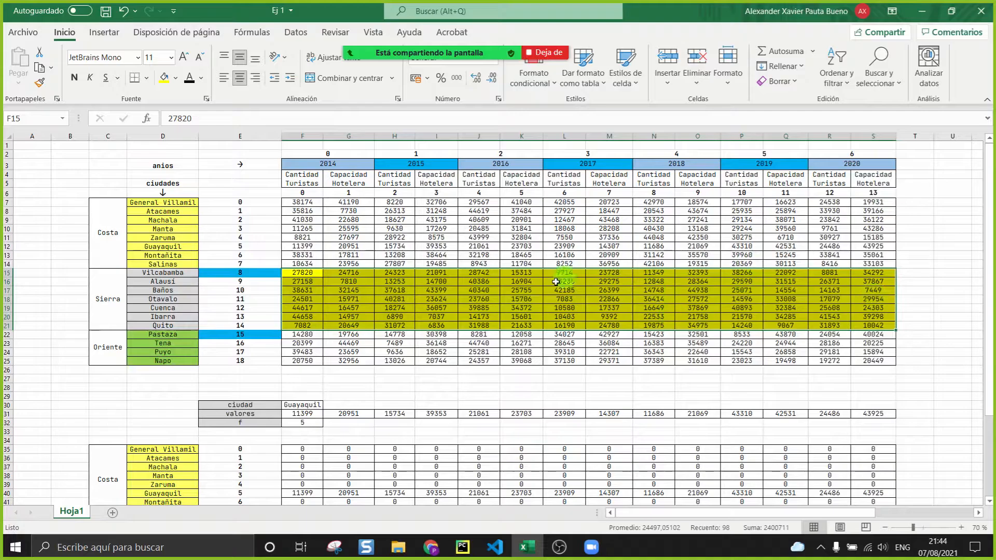
click(314, 275)
Step: Fill the Sierra cells of the 2014 Capacidad Hotelera column light grey and copy that format to the 2015 and 2016 Capacidad Hotelera columns
drag(348, 273, 355, 326)
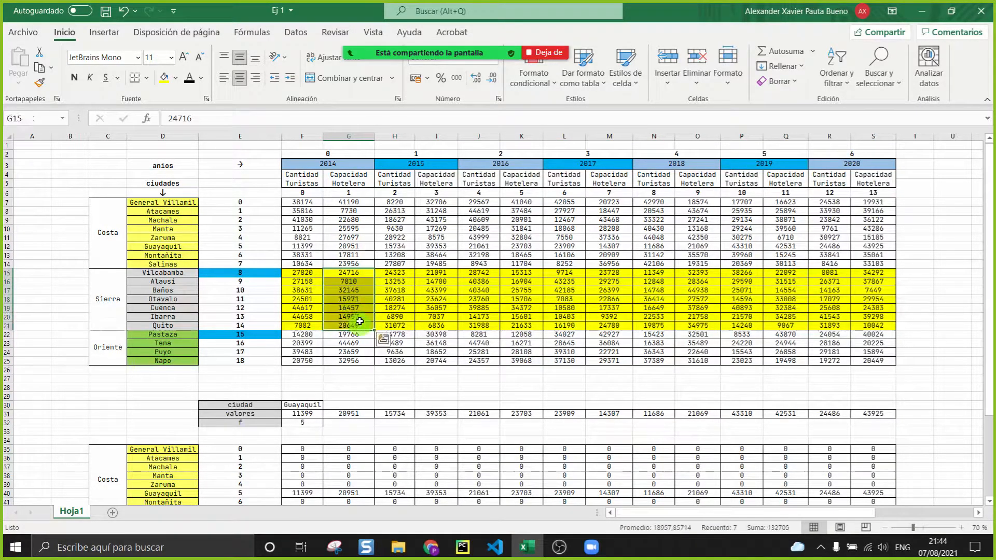
click(176, 78)
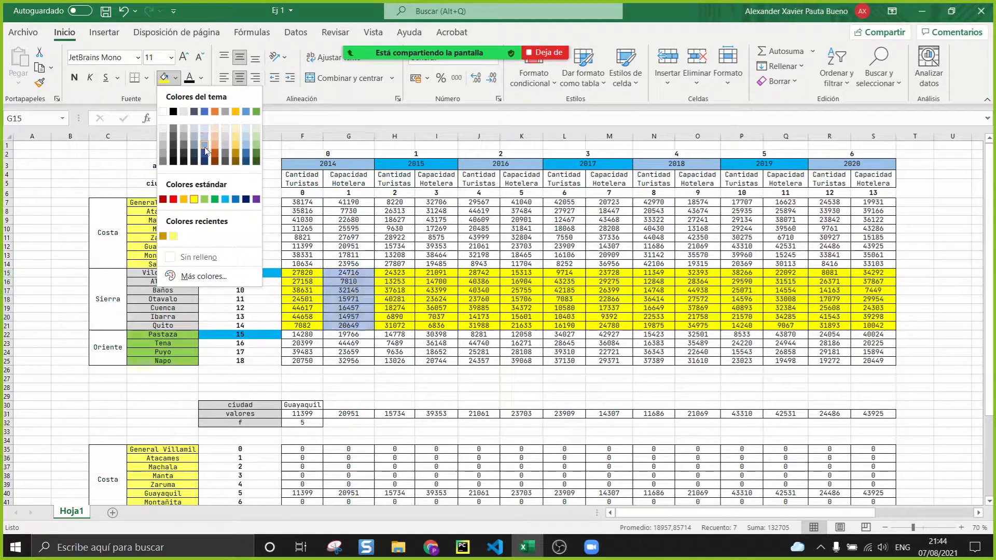
click(163, 144)
click(42, 83)
drag(436, 273, 442, 323)
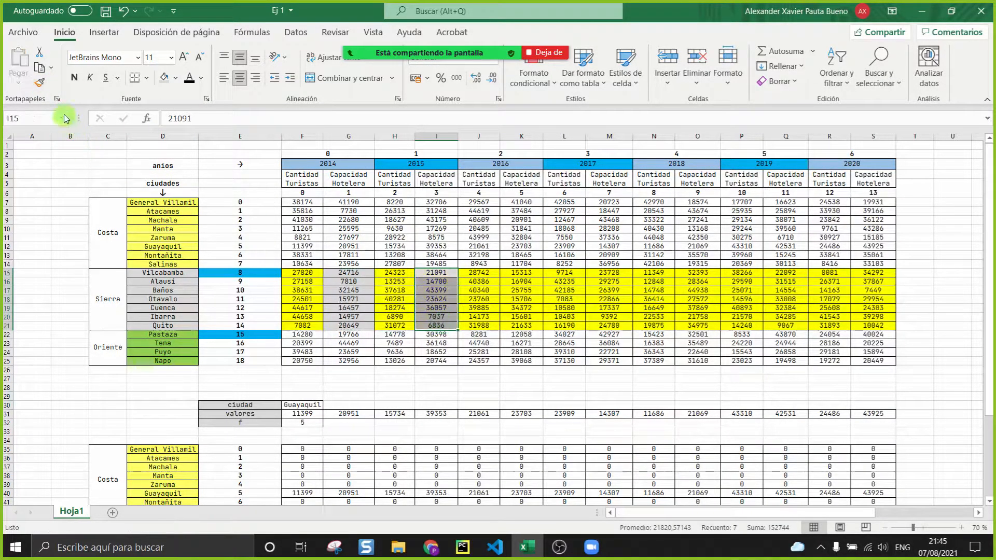
click(41, 83)
drag(520, 272, 520, 325)
Step: Copy the grey cell format to the Sierra cells of the 2017, 2018 and 2019 Capacidad Hotelera columns
click(40, 83)
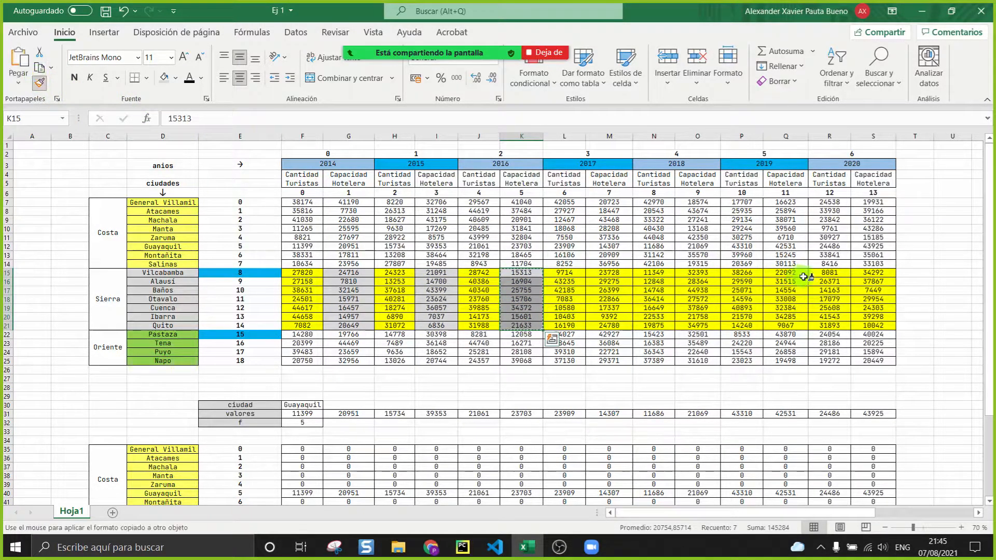
drag(604, 272, 621, 324)
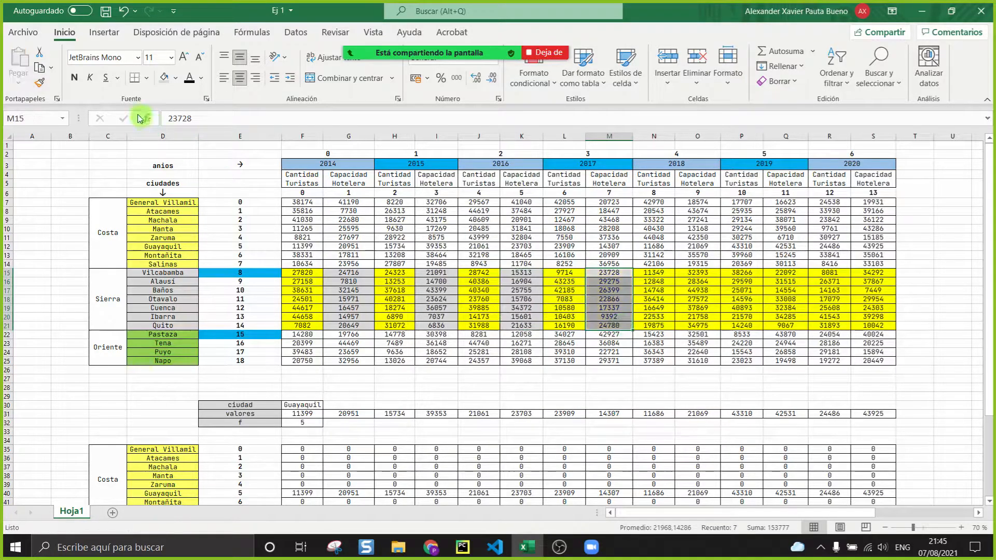
drag(697, 273, 700, 325)
click(40, 85)
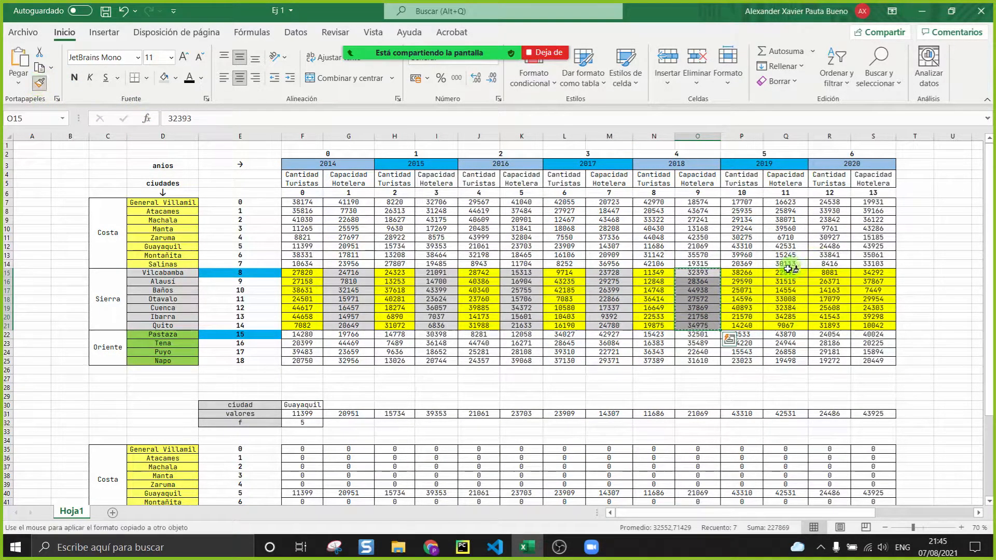
drag(785, 272, 785, 326)
click(40, 79)
drag(873, 273, 882, 334)
click(955, 317)
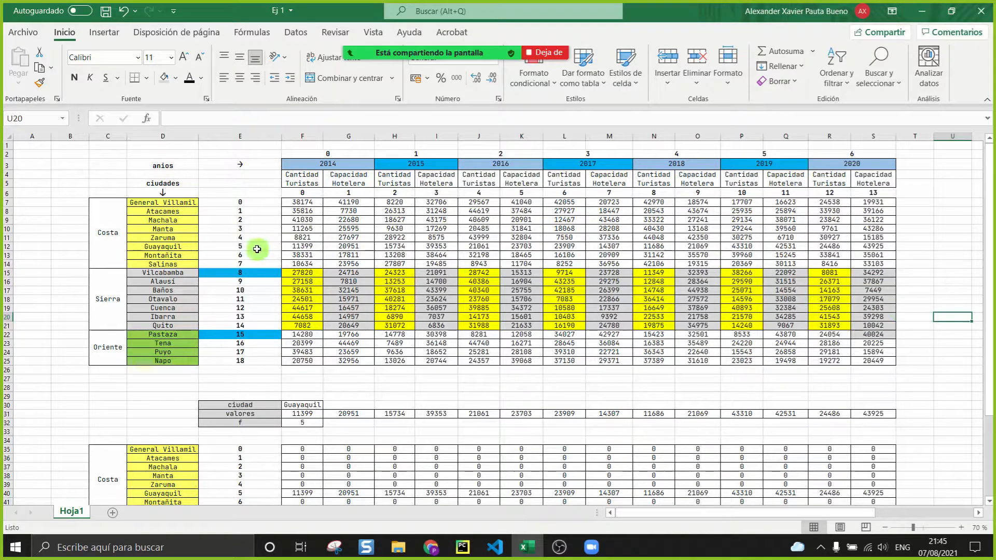
key(ctrl+z)
Step: Copy the grey cell format to the Sierra cells of the 2020 Capacidad Hotelera column, S15:S21
click(786, 289)
click(40, 83)
drag(873, 272, 877, 325)
click(944, 289)
Step: Review the grey Capacidad Hotelera columns and the whole Sierra block from Vilcabamba to Quito
drag(344, 274, 360, 324)
click(435, 281)
click(520, 275)
click(698, 299)
click(874, 300)
click(936, 276)
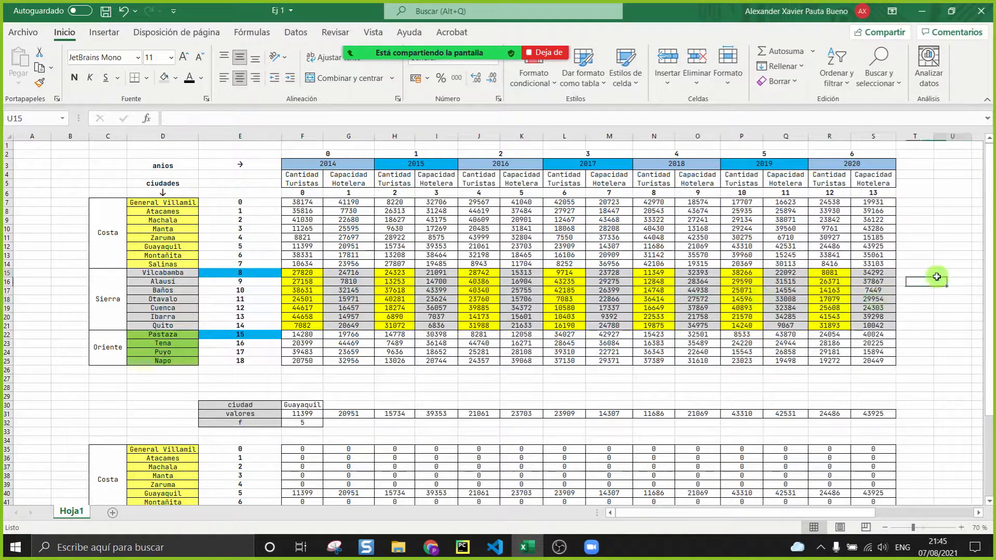
drag(302, 272, 865, 322)
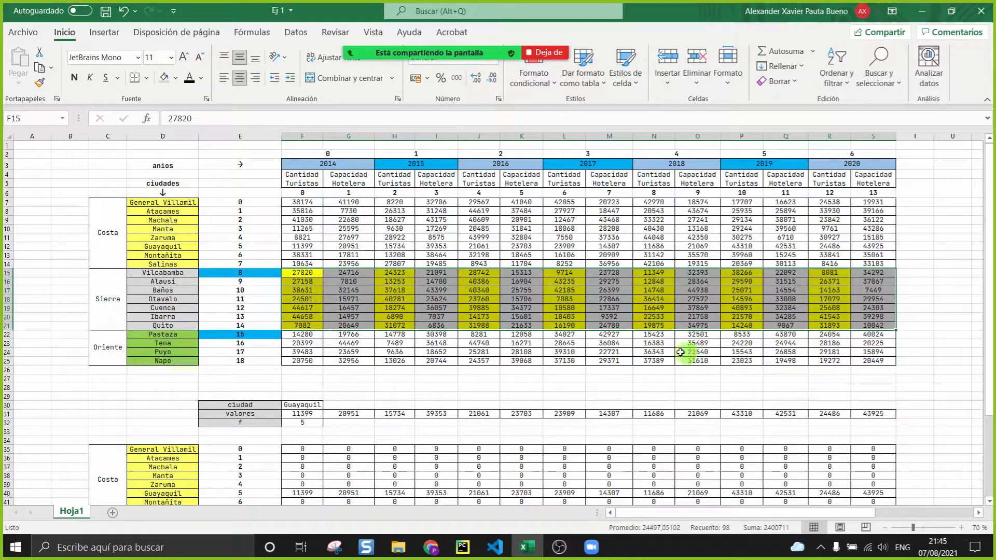
drag(521, 352, 521, 361)
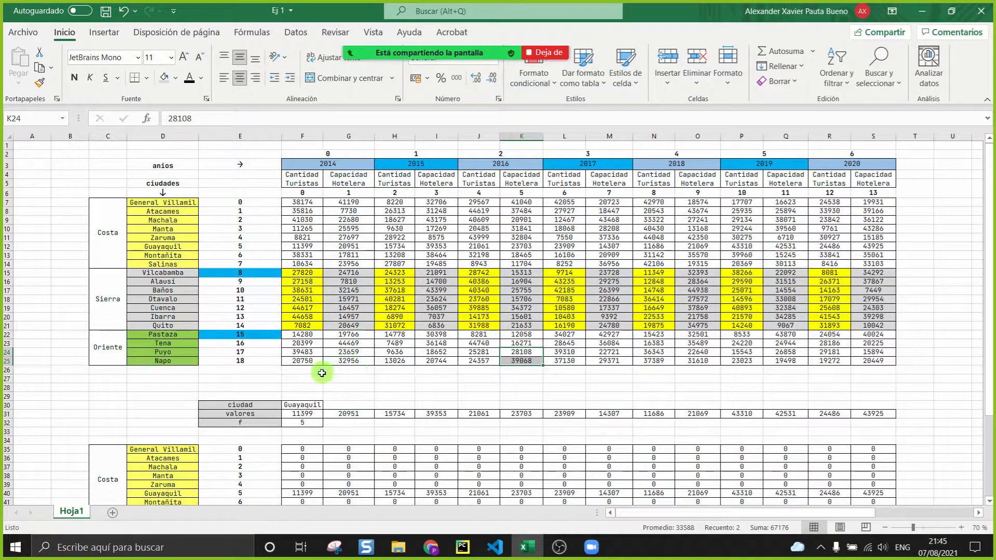
Step: Compare column index 1 and its Sierra values in Excel with the start value of the M2 column slice in PyCharm
click(300, 201)
click(336, 202)
click(343, 195)
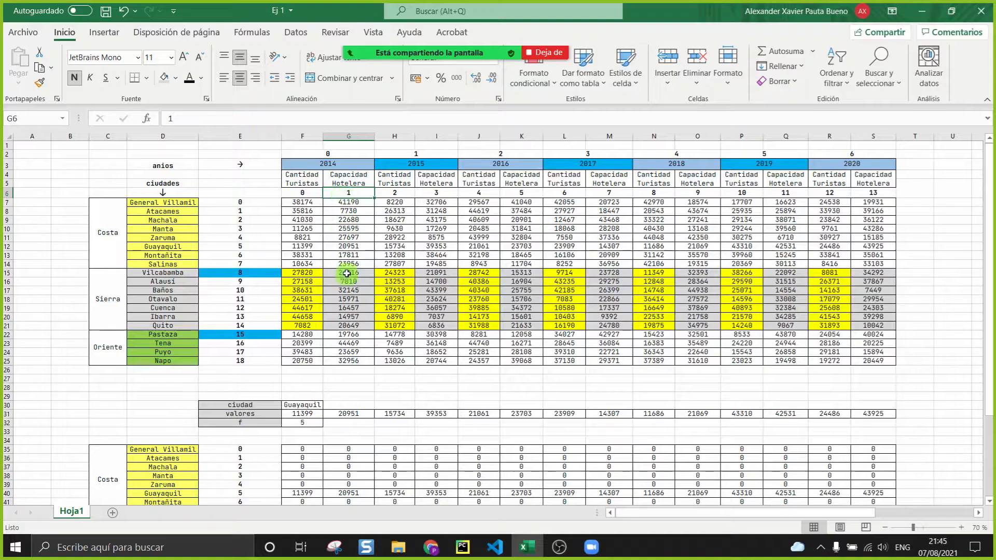
drag(346, 273, 351, 322)
click(462, 547)
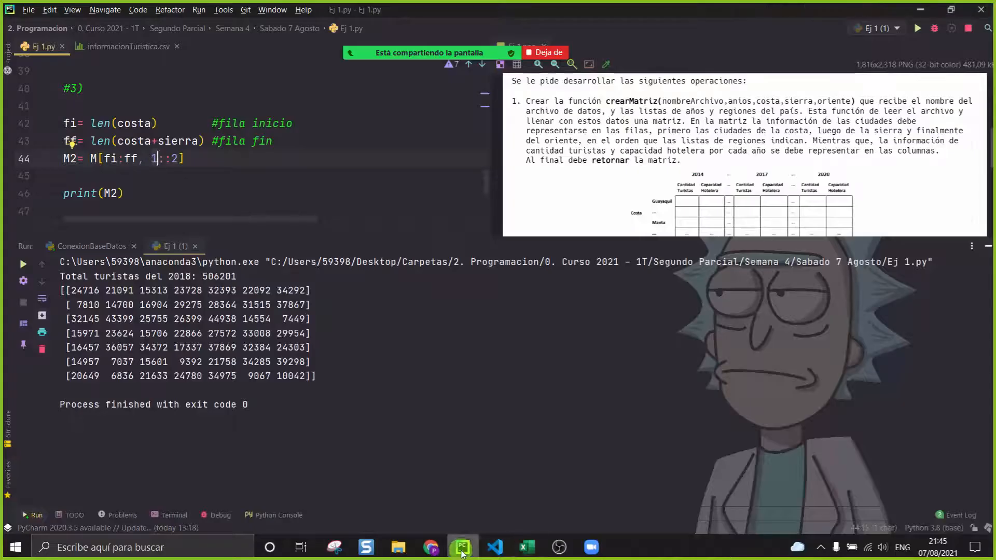
double_click(154, 158)
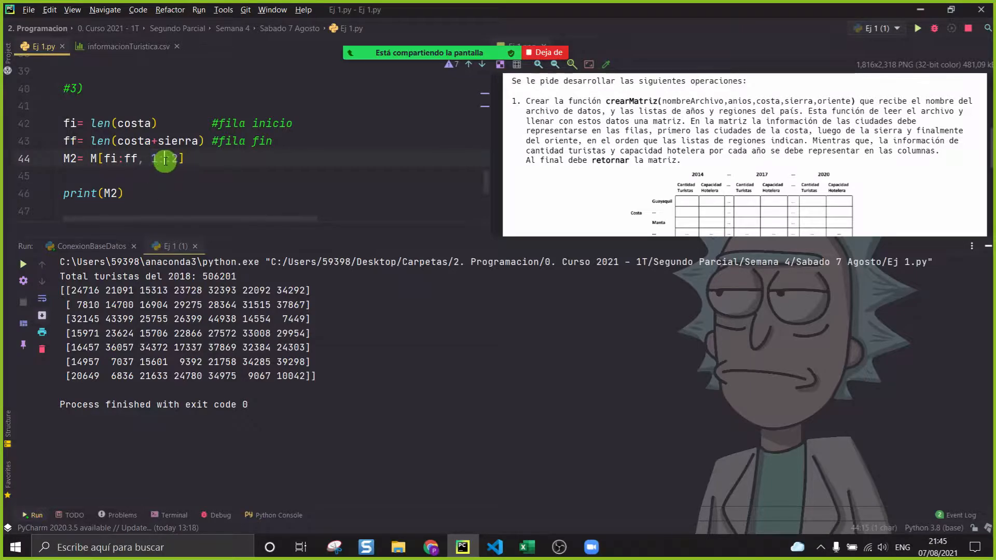
Step: Examine the last Capacidad Hotelera column, 2020, in Excel and return to the M2 slice in PyCharm to check its open end
click(526, 547)
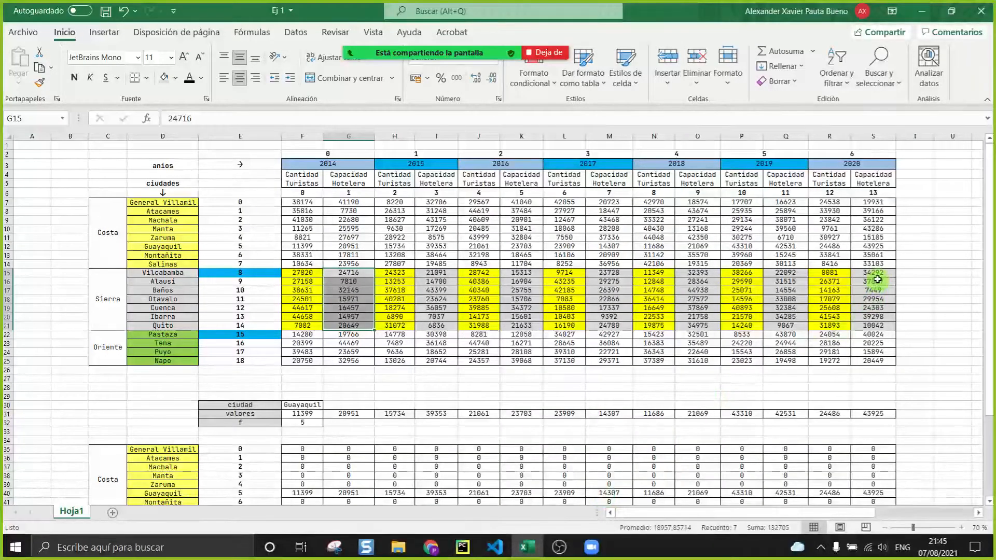
drag(874, 273, 883, 328)
drag(873, 179, 879, 314)
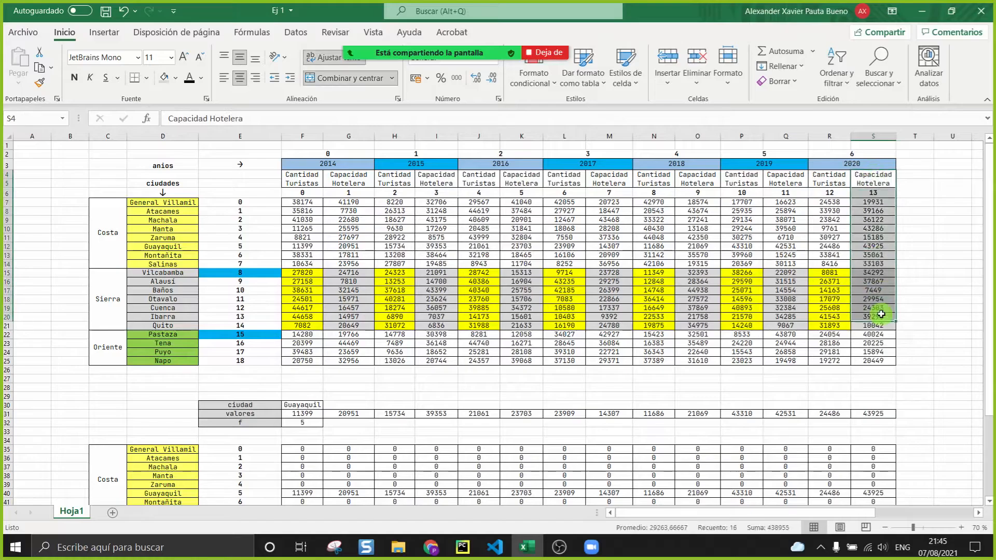
drag(342, 179, 868, 326)
click(849, 358)
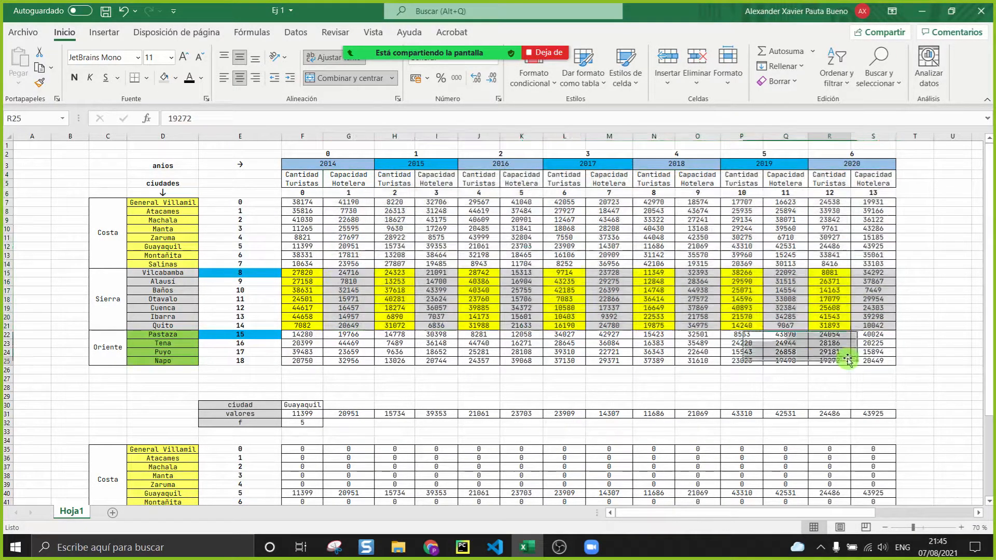
click(462, 547)
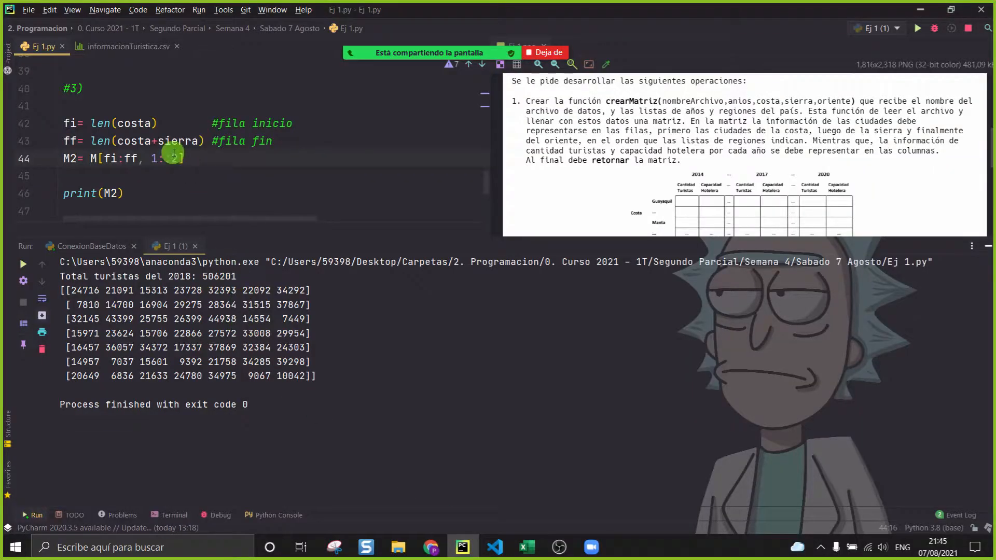
Step: Trace in Excel how a column step of 2 alternates between Capacidad Hotelera and Cantidad Turistas across the Sierra rows from 2014 to 2018
click(525, 547)
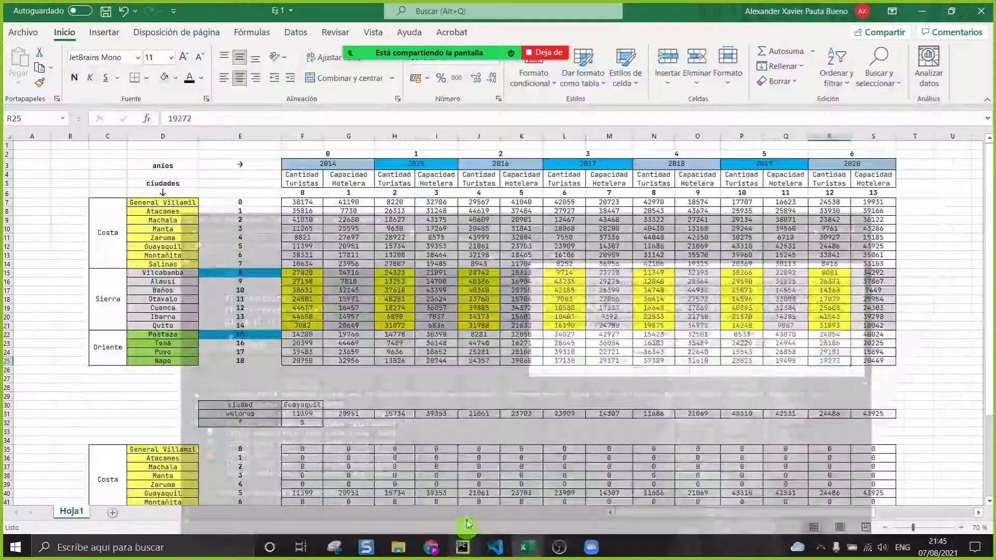
drag(348, 272, 352, 325)
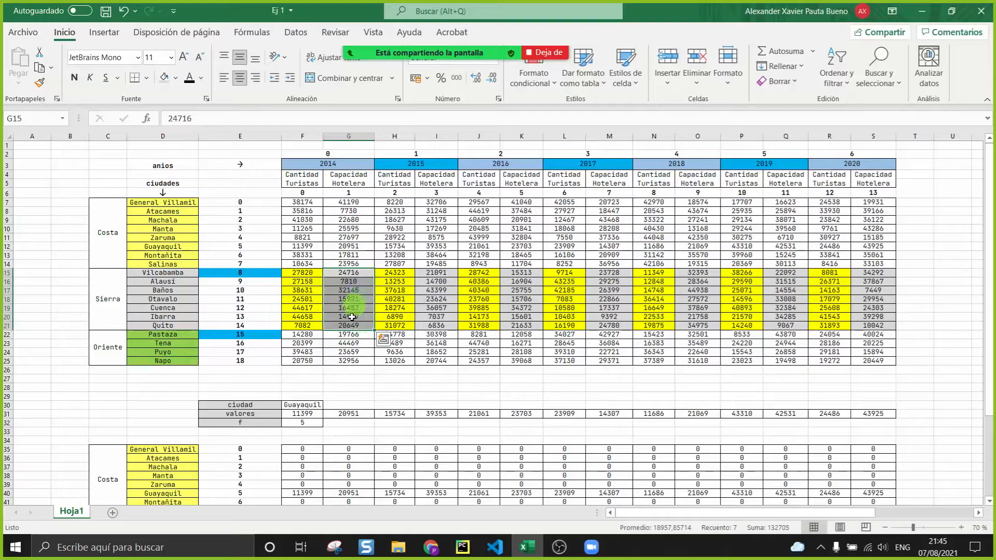
drag(400, 273, 397, 312)
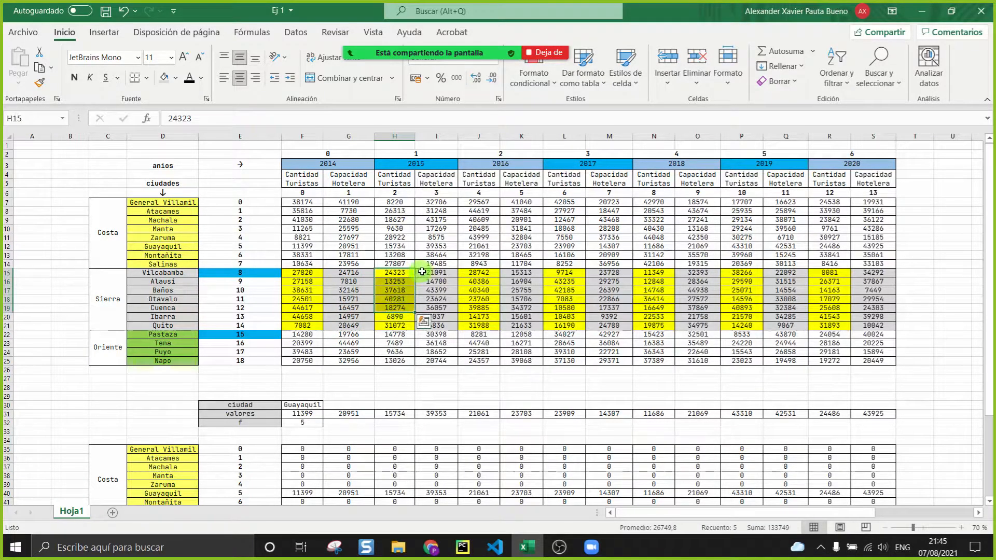
drag(421, 272, 438, 328)
drag(477, 271, 487, 325)
drag(522, 273, 518, 318)
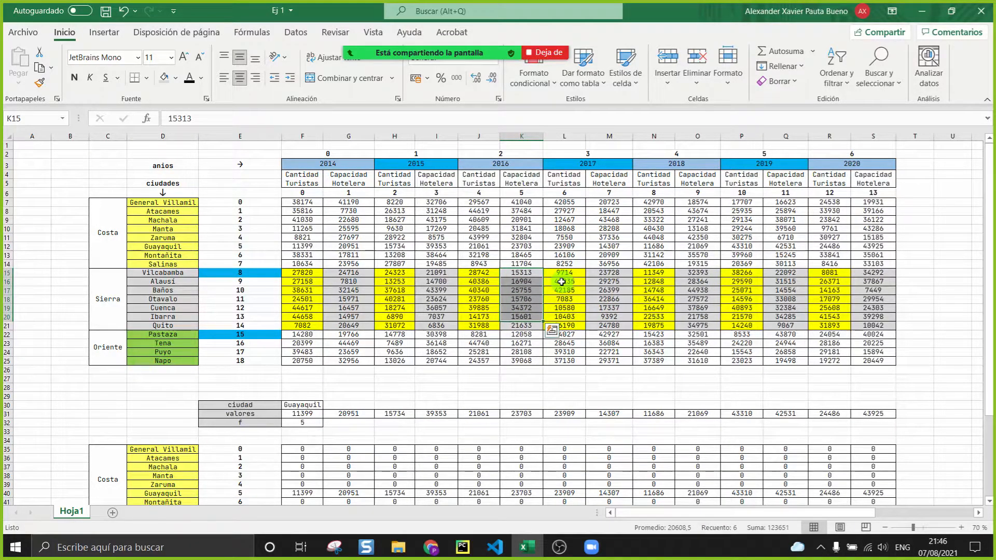
drag(562, 275, 565, 325)
drag(609, 272, 608, 326)
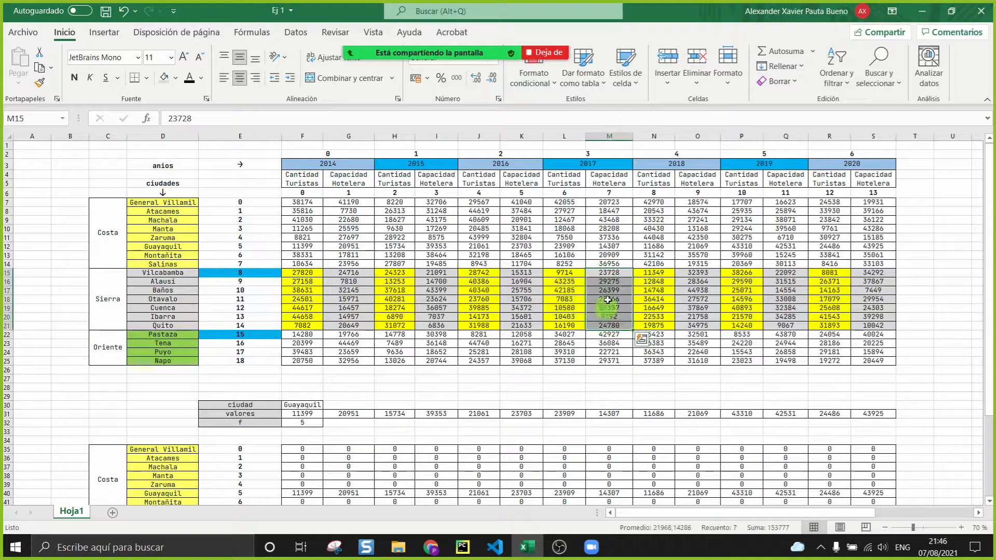
drag(646, 272, 656, 326)
drag(698, 273, 703, 317)
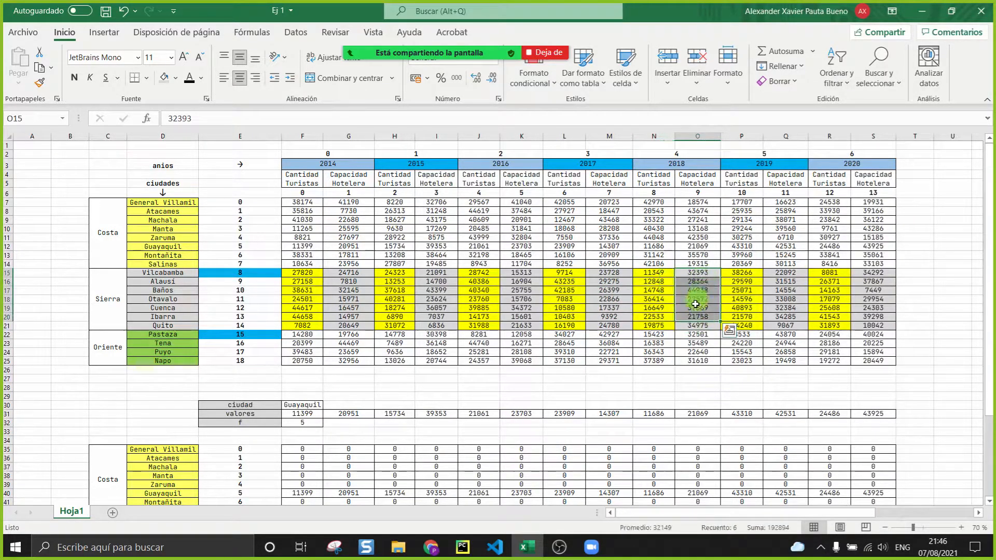
drag(756, 281, 758, 282)
Step: Return to PyCharm and review the 1::2 column slice against the printed M2 matrix
click(462, 548)
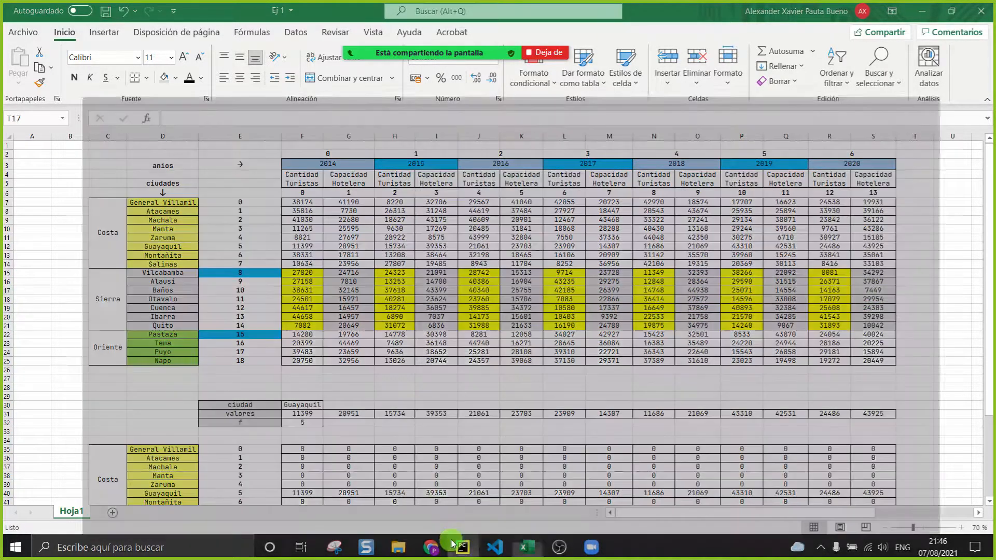
click(264, 363)
click(152, 162)
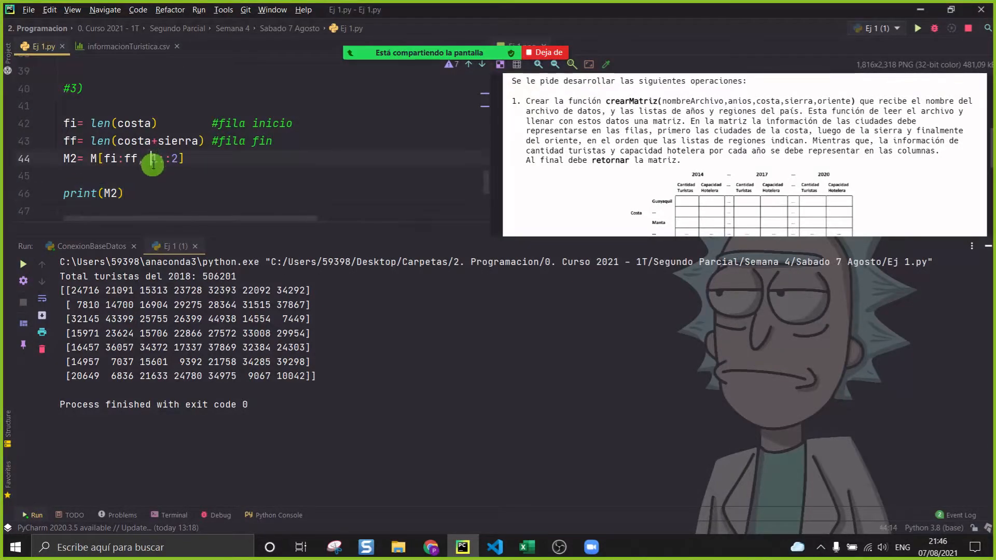
click(220, 193)
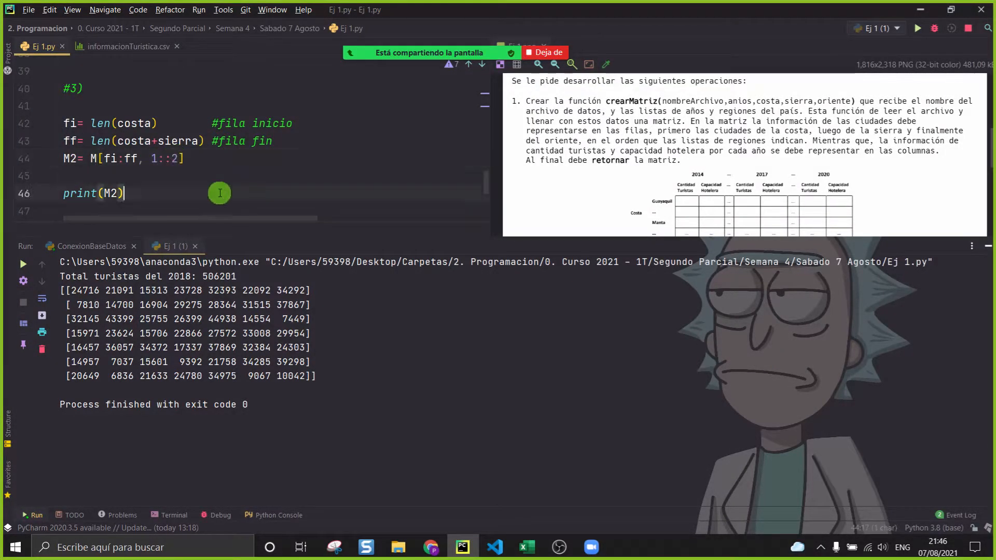
click(354, 405)
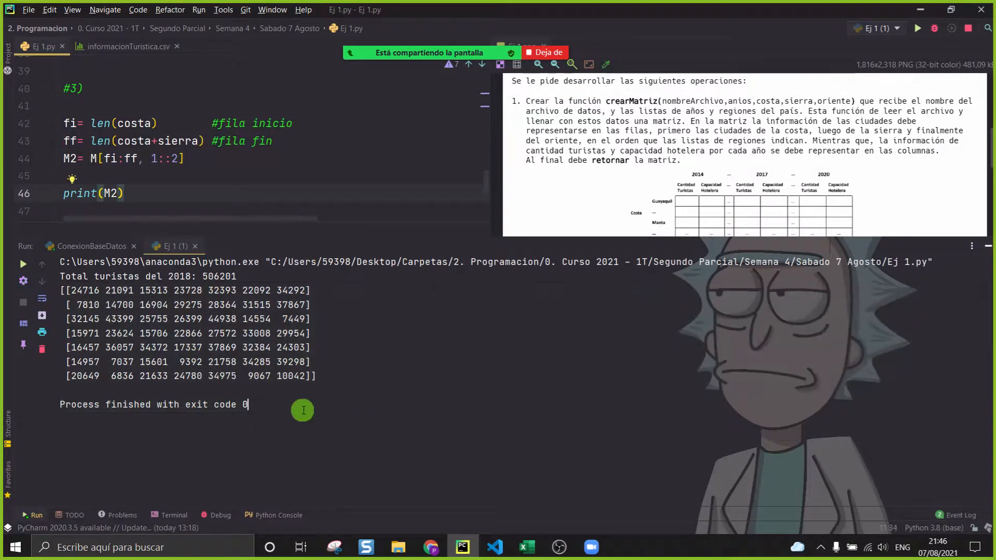
Step: Switch to Excel and match the grey Capacidad Hotelera columns to their year headers 2014, 2015 and 2016
click(463, 549)
click(353, 273)
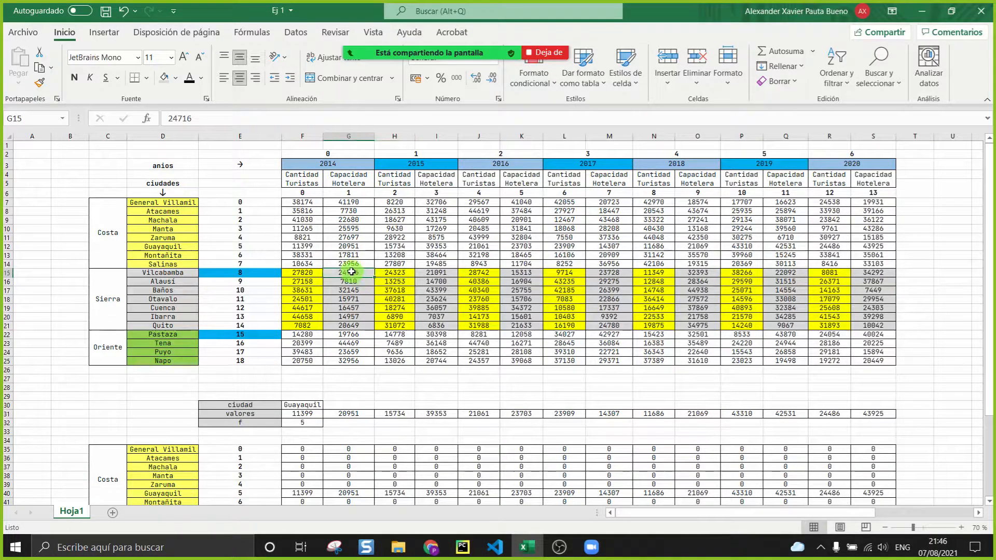
click(346, 174)
click(334, 162)
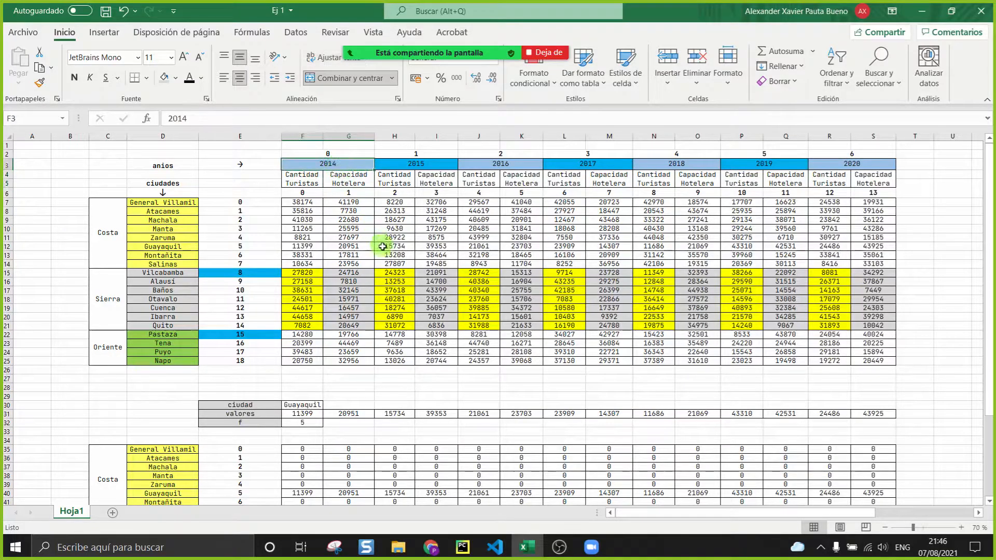
click(436, 281)
click(422, 163)
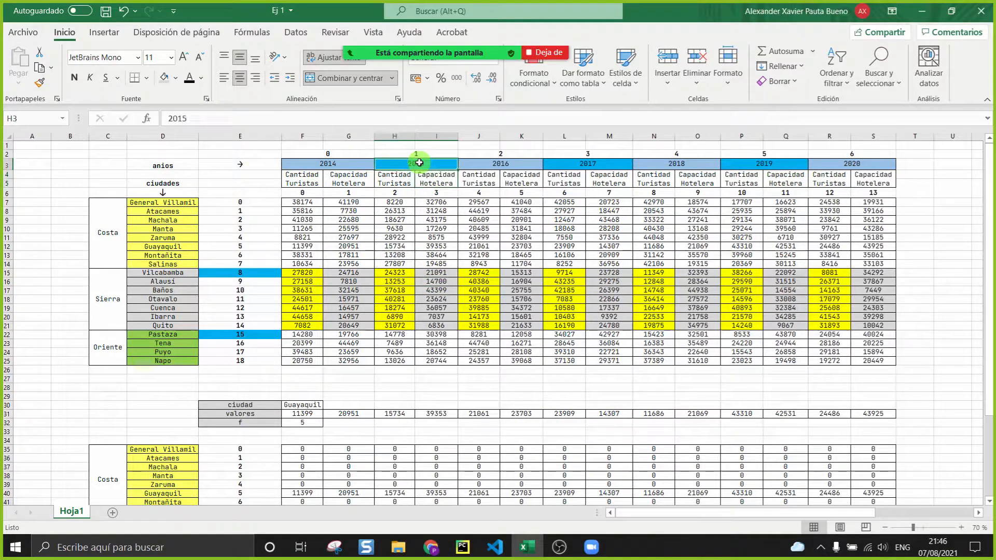
click(522, 272)
click(522, 179)
click(511, 164)
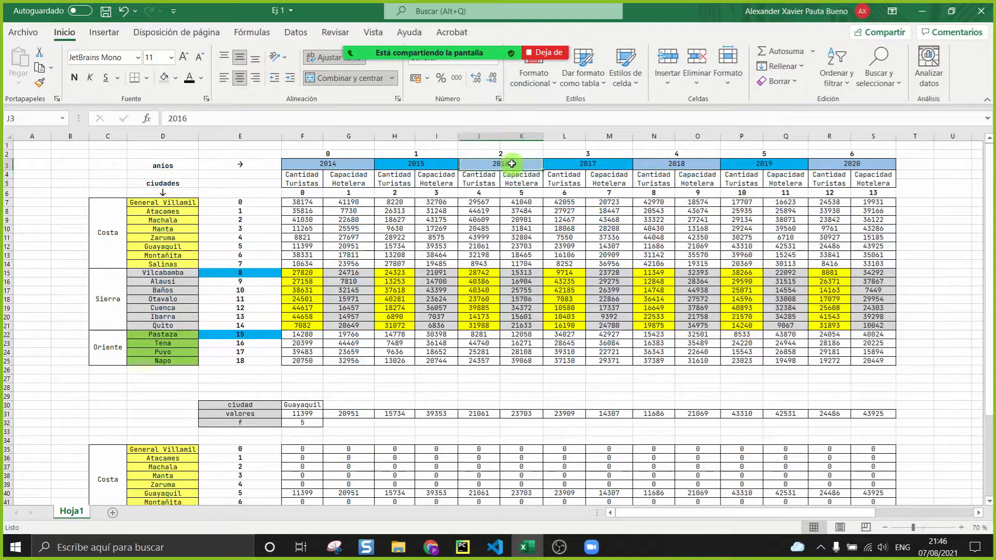
Step: Switch to PyCharm and add the comments "#M2:" and "#columnas: capacidad hotelera para cada año" below the M2 slice, starting a "#filas:" line
click(462, 546)
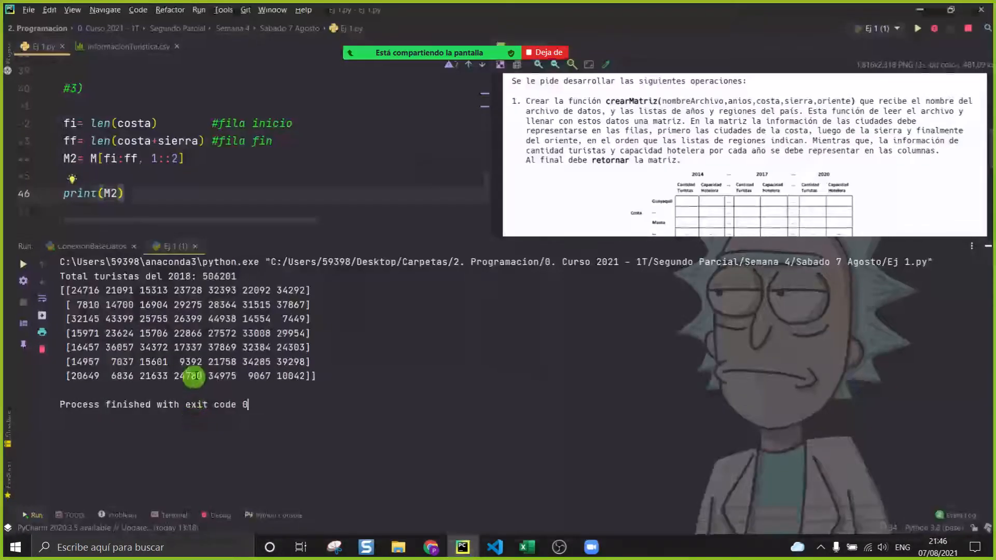
click(236, 176)
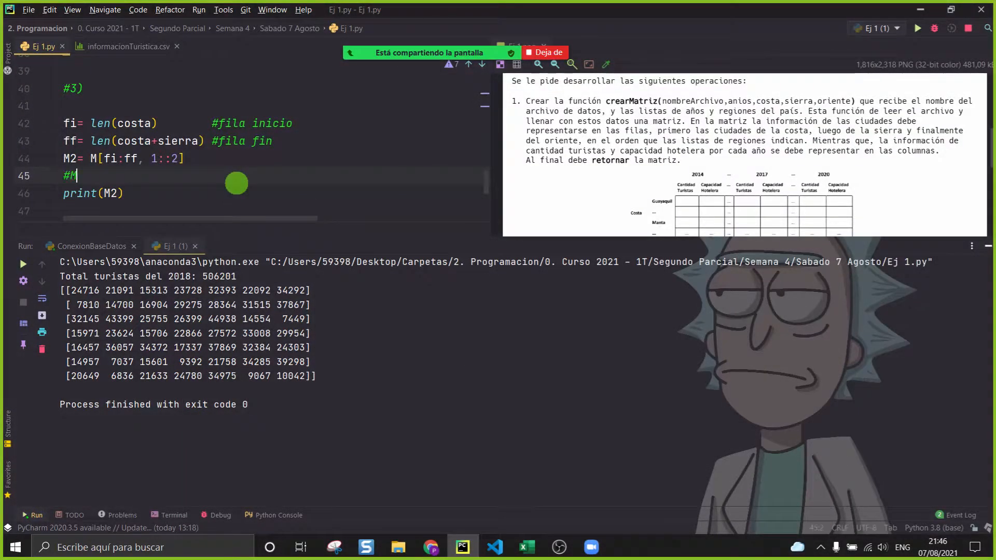
text(#M2:)
key(Return)
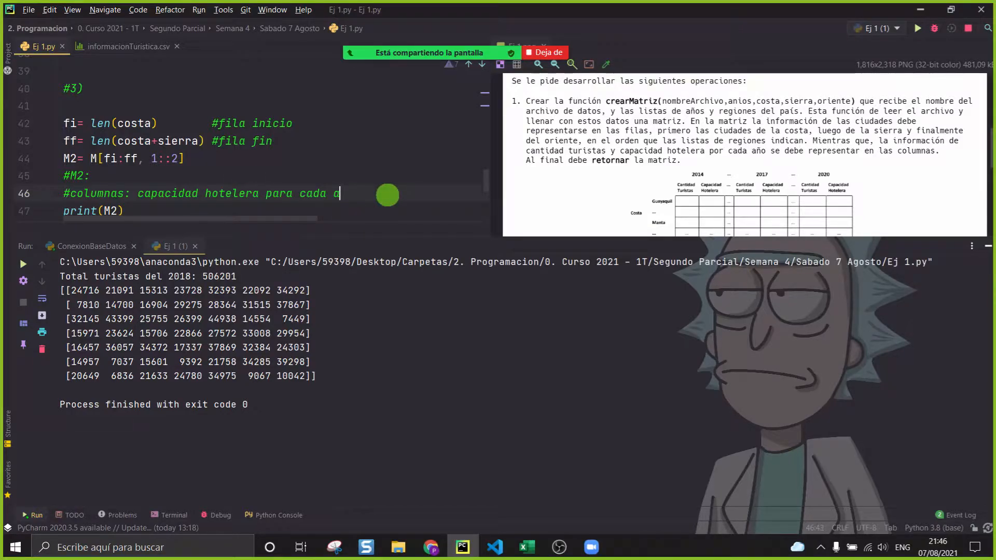
key(Return)
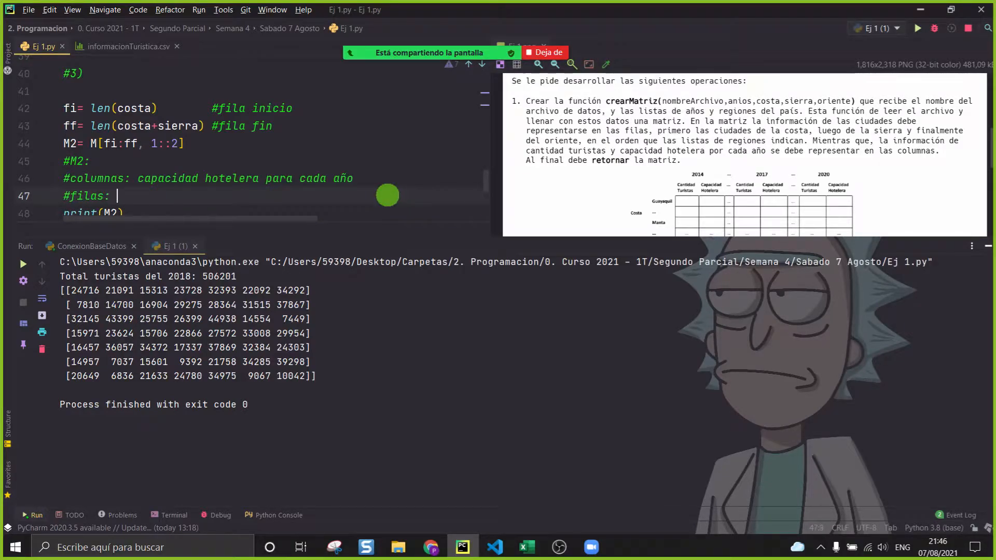
Step: Switch to Excel and trace the grey Capacidad Hotelera columns across the Sierra rows
click(526, 547)
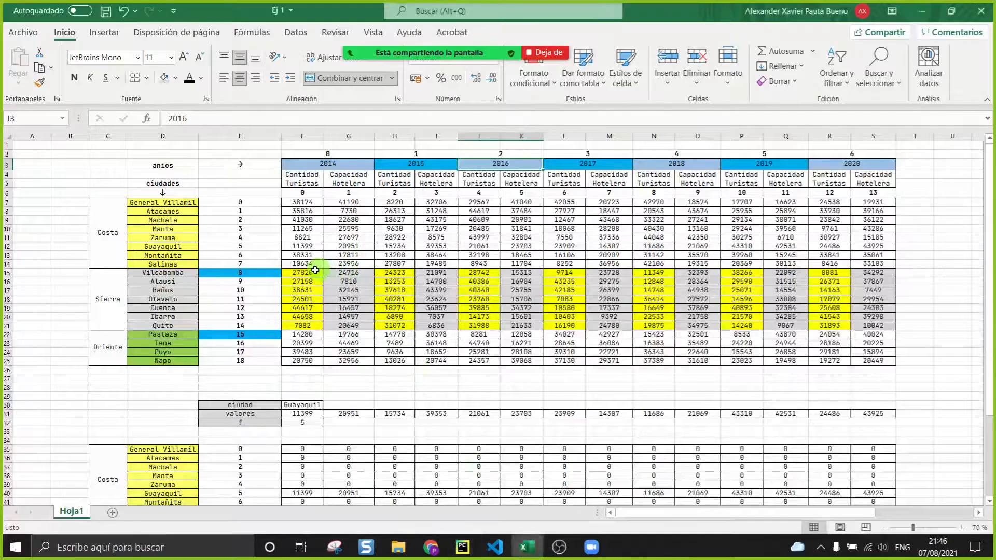
drag(351, 274, 351, 320)
drag(436, 272, 435, 307)
click(710, 307)
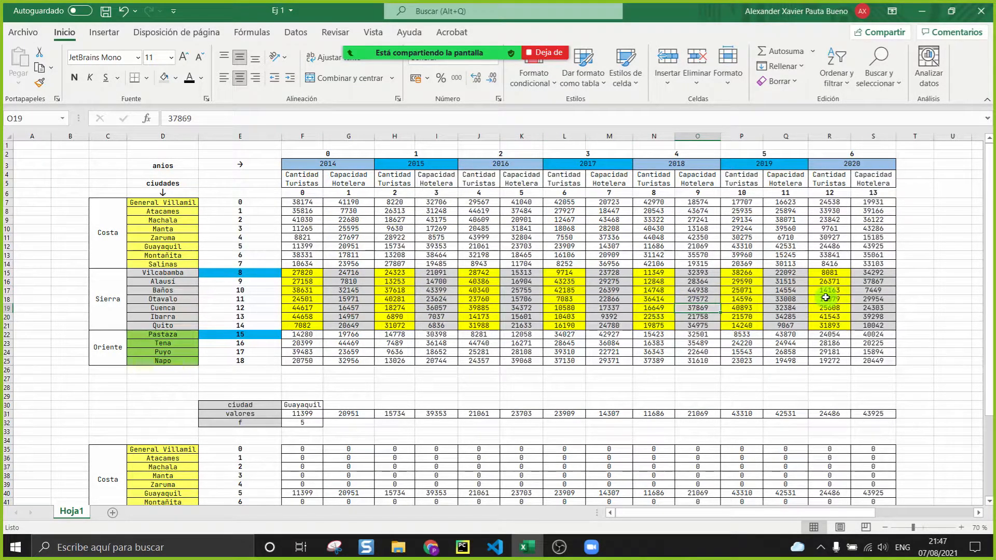
Step: Check the meeting chat for answers and highlight the Sierra data rows and their city names from Vilcabamba to Quito
click(349, 24)
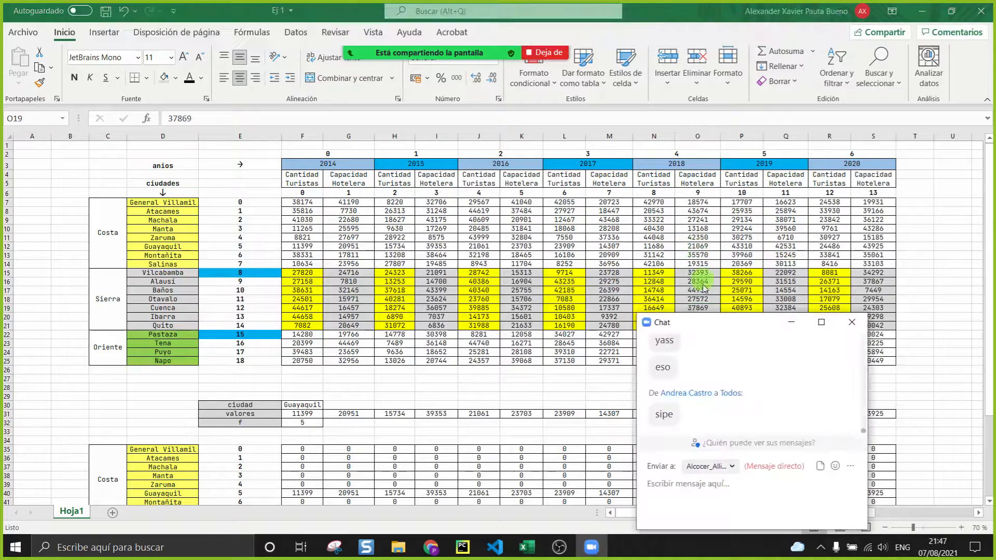
drag(709, 327, 837, 380)
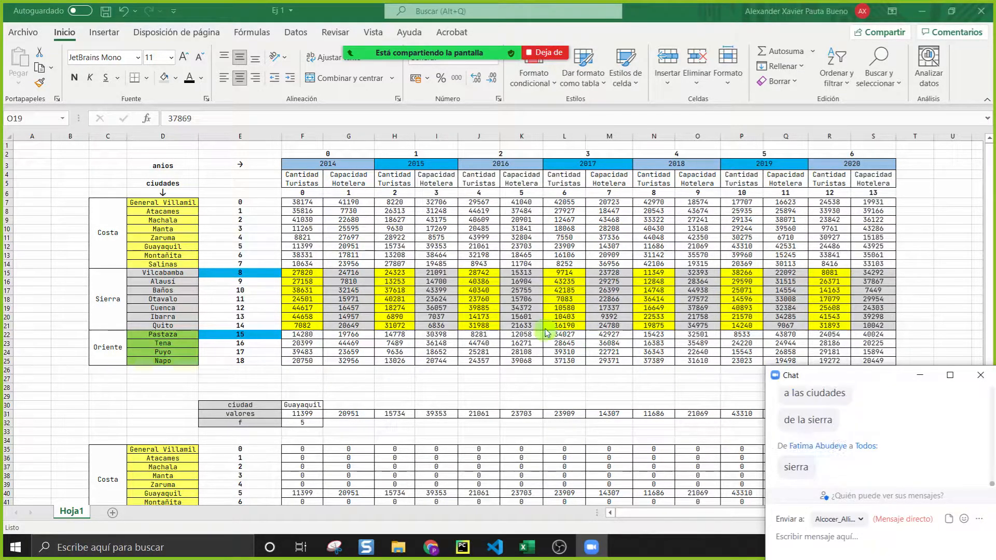
click(306, 273)
drag(306, 273, 874, 326)
drag(171, 272, 180, 326)
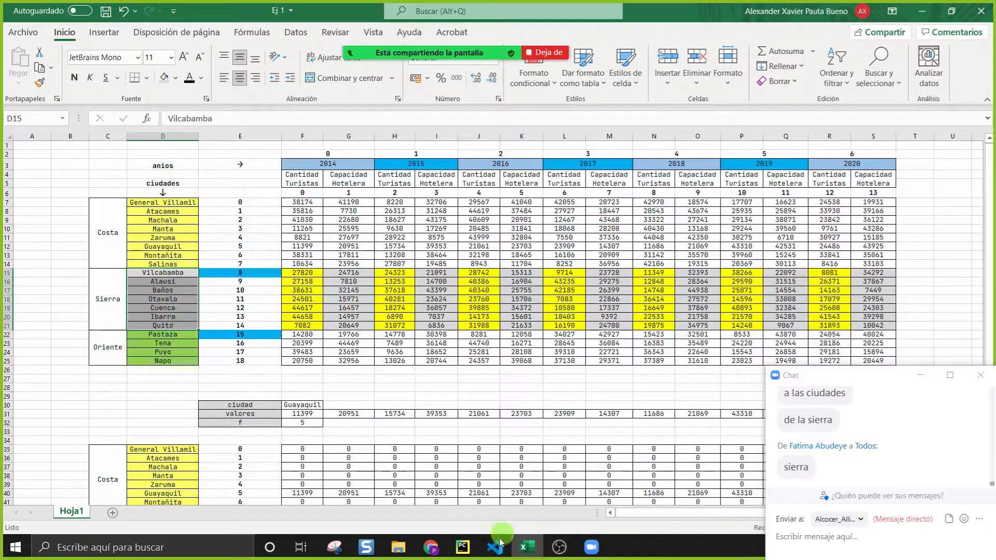
Step: Return to PyCharm, complete the comment as "#filas: ciudades de la sierra" and delete the print(M2) line below it
click(462, 546)
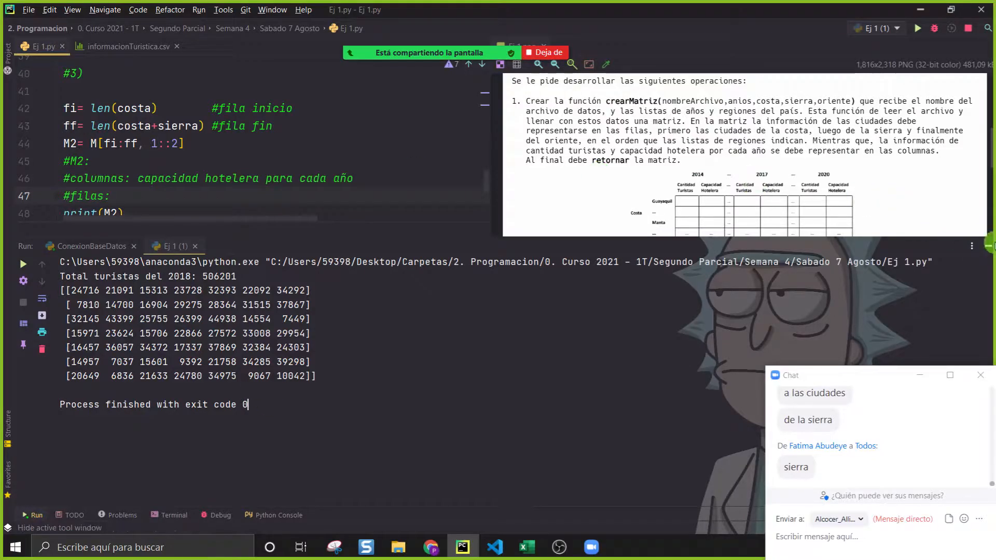
click(987, 246)
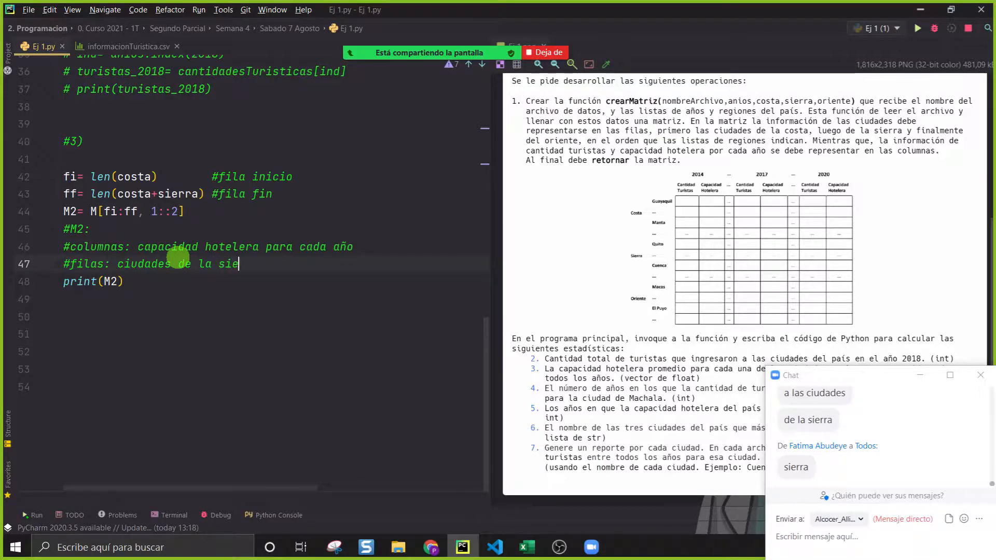
key(Down)
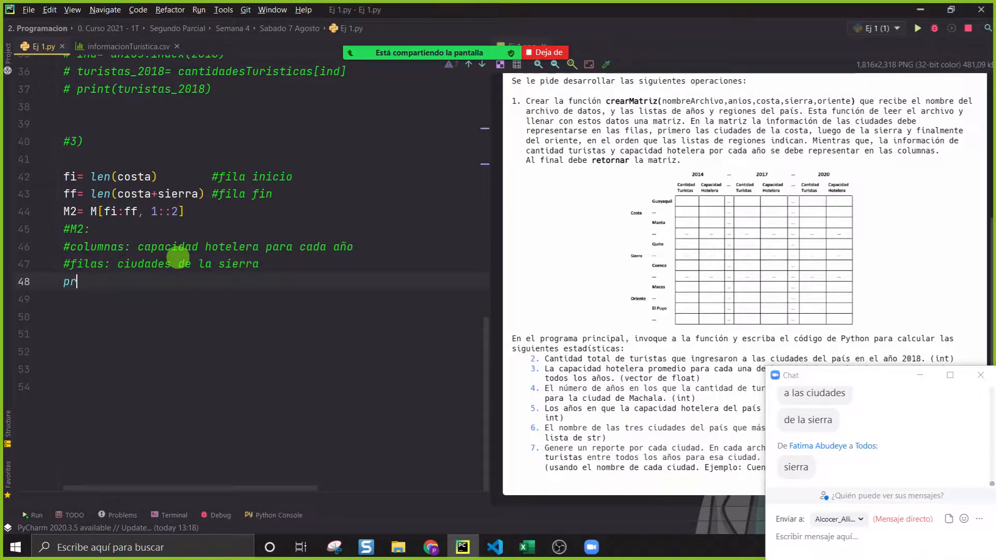
drag(889, 375, 866, 438)
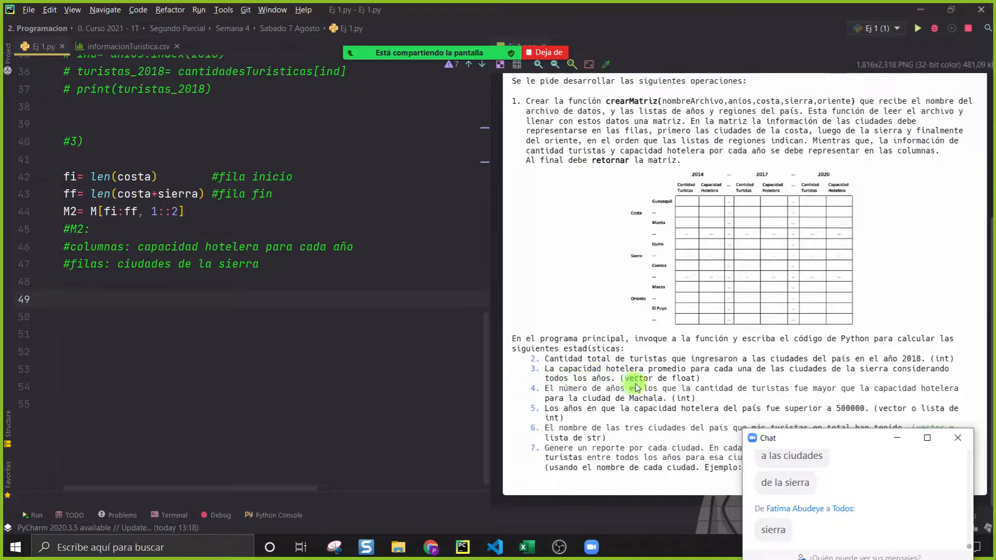
Step: Switch to Excel and copy the 2014 Capacidad Hotelera values of the Sierra cities to an empty area starting at X15
click(530, 549)
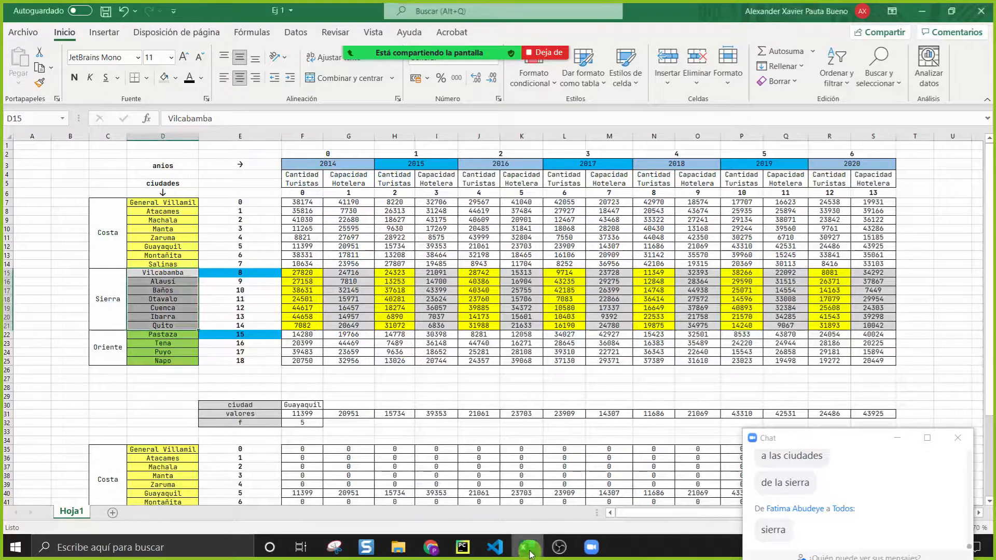
click(899, 438)
scroll(415, 329, down, 1)
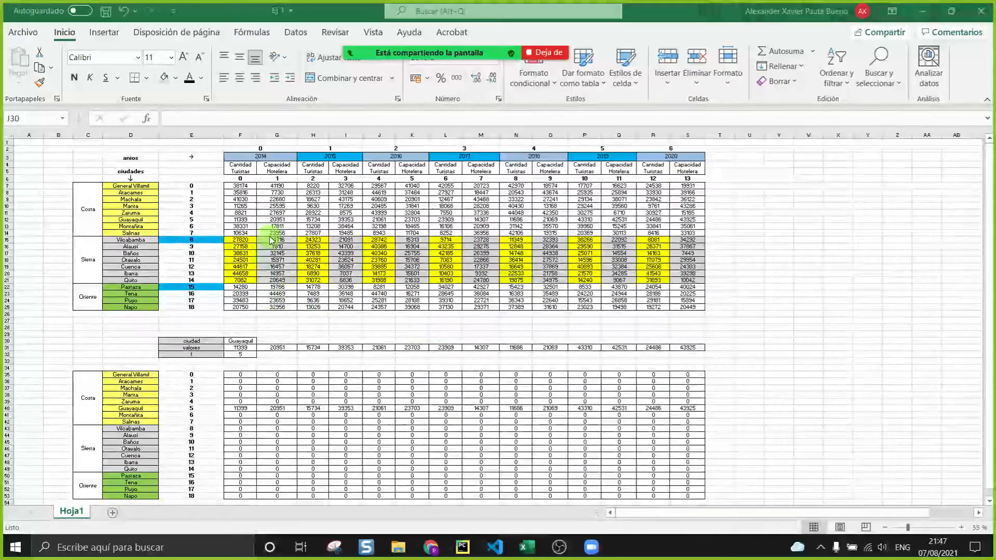
drag(275, 237, 277, 280)
key(ctrl+c)
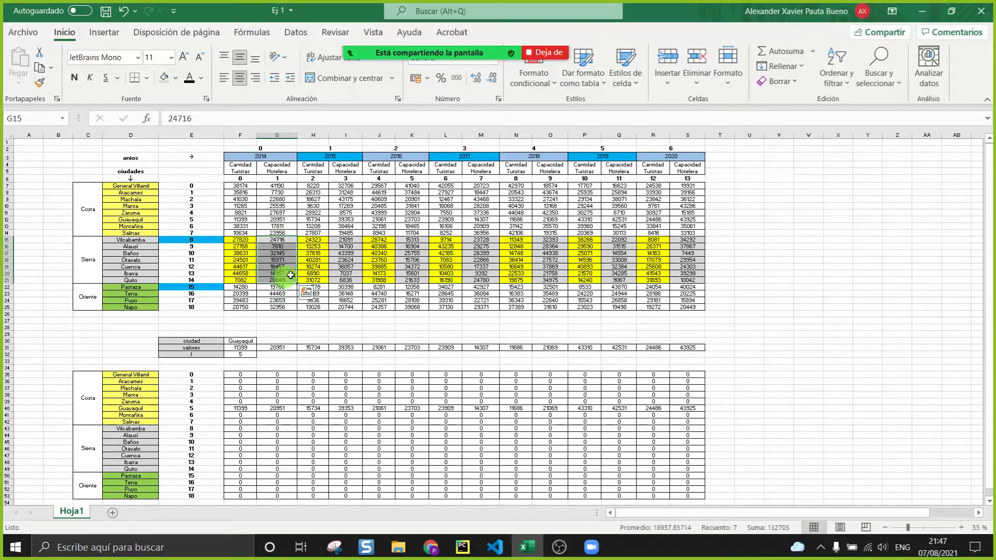
click(786, 240)
click(862, 247)
click(840, 239)
key(ctrl+v)
Step: Copy the Sierra Capacidad Hotelera values for 2015 and 2016 into the adjacent columns starting at Y15 and Z15
drag(345, 239, 346, 280)
key(ctrl+c)
click(871, 240)
key(ctrl+v)
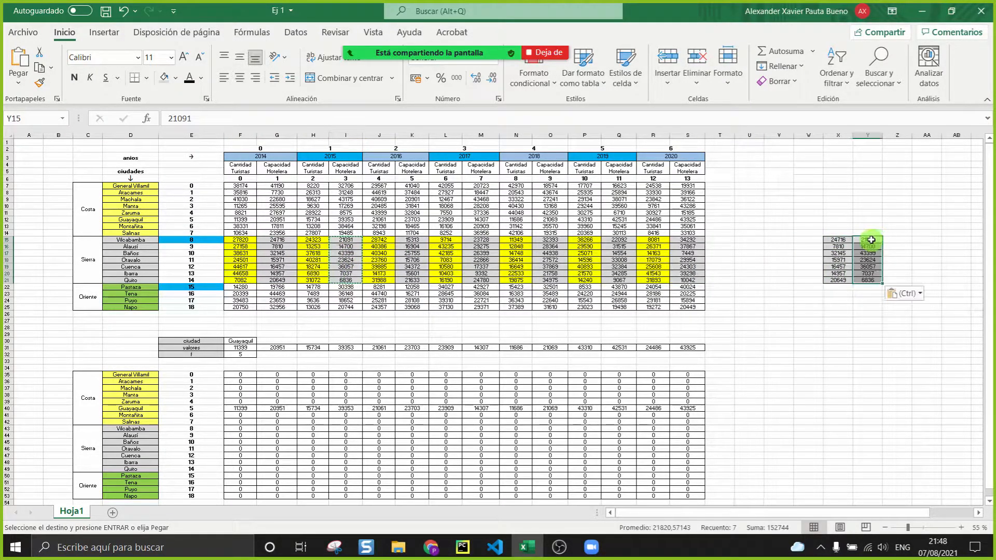
drag(421, 240, 415, 280)
key(ctrl+c)
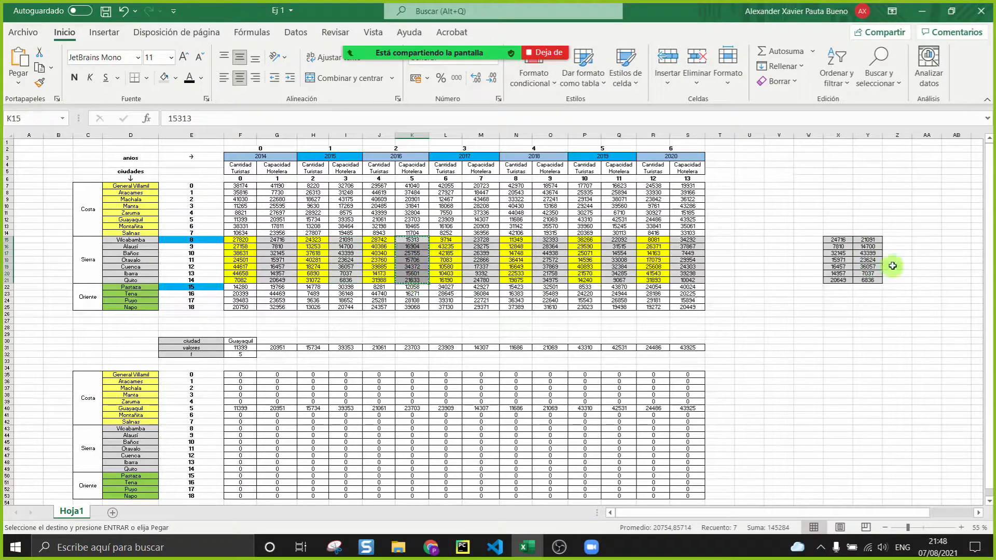
drag(898, 240, 900, 281)
key(ctrl+v)
Step: Copy the Sierra Capacidad Hotelera values for 2017 and 2018 into the extracted table at AA15 and AB15
drag(480, 240, 490, 280)
key(ctrl+c)
click(926, 239)
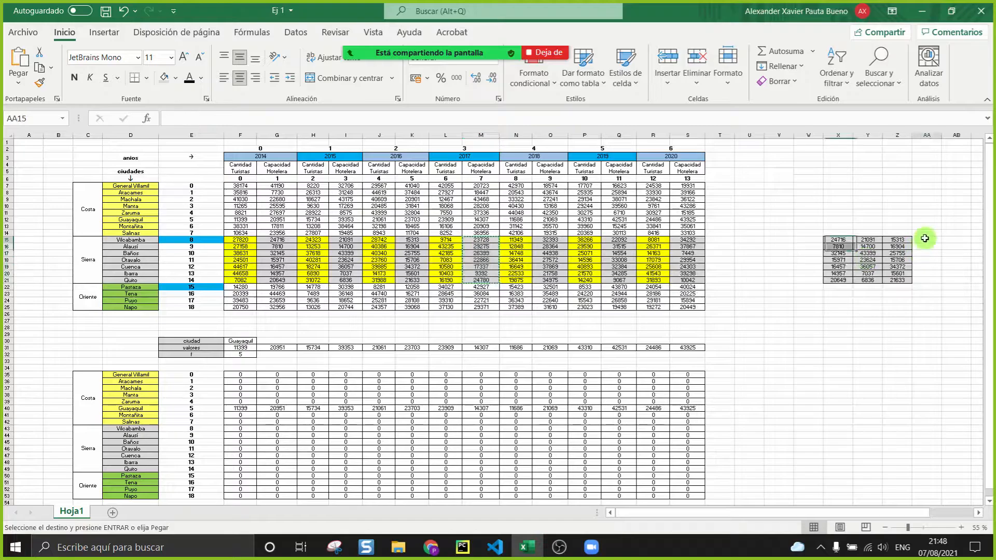
key(ctrl+v)
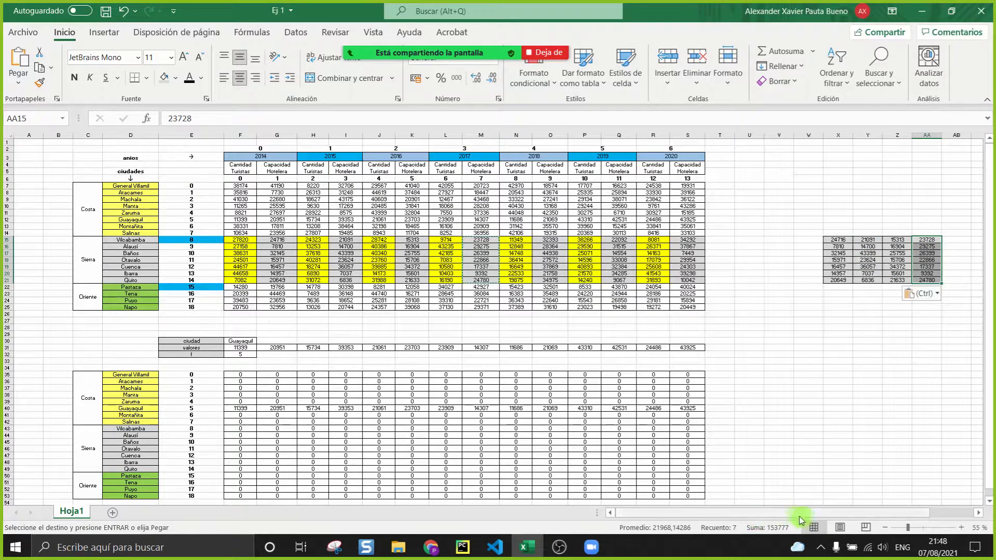
drag(802, 513, 830, 512)
drag(456, 243, 458, 280)
key(ctrl+c)
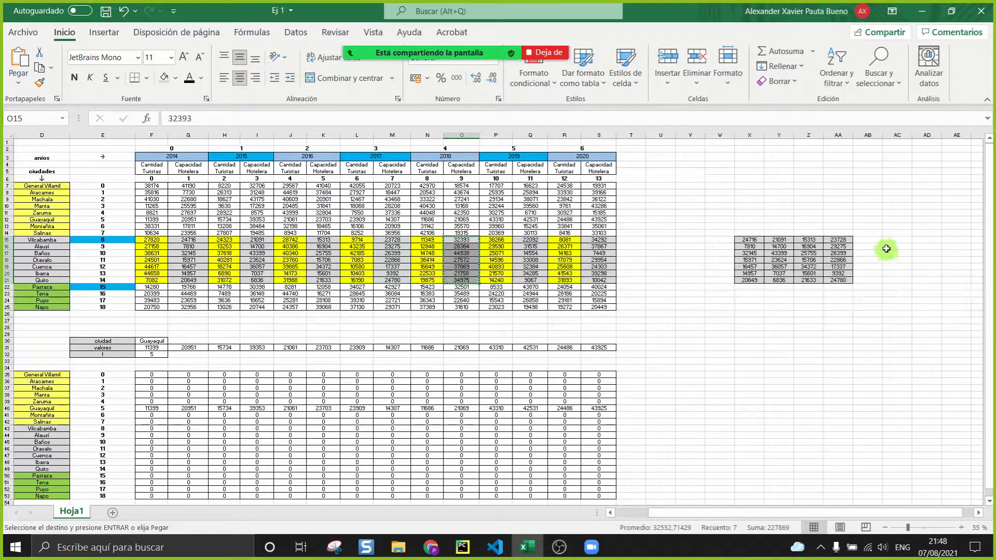
click(874, 239)
key(ctrl+v)
Step: Copy the Sierra Capacidad Hotelera values for 2019 and 2020 into the extracted table at AC15 and AD15
drag(527, 237, 530, 280)
key(ctrl+c)
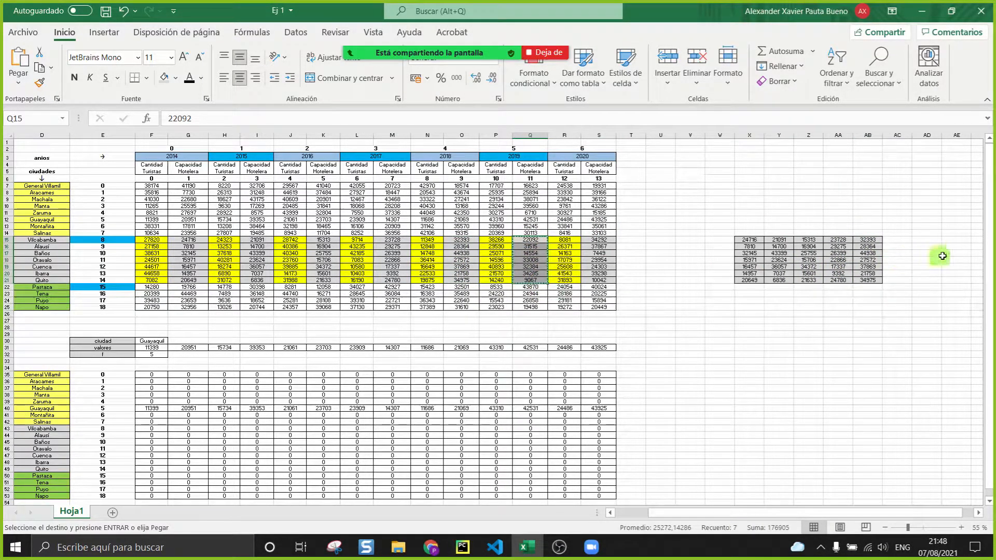
click(905, 242)
key(ctrl+v)
drag(600, 240, 605, 281)
key(ctrl+c)
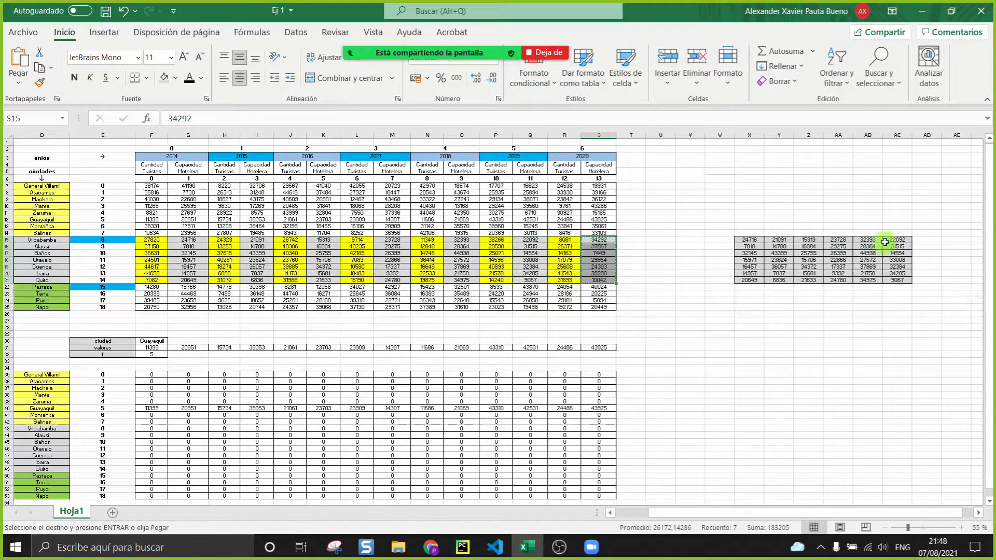
click(920, 240)
key(ctrl+v)
click(612, 320)
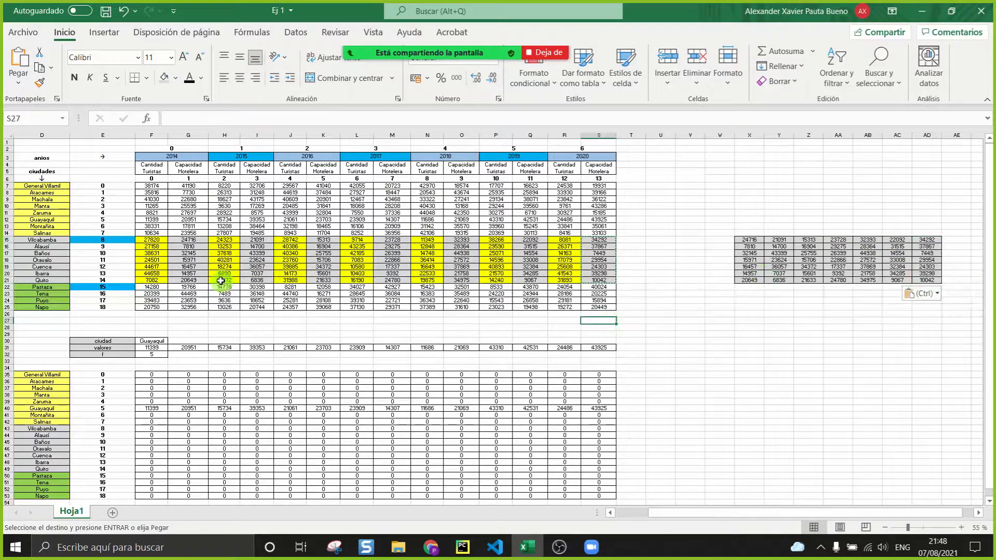
Step: Copy the Sierra region label with its seven city names to U15, beside the extracted table
drag(773, 512, 702, 513)
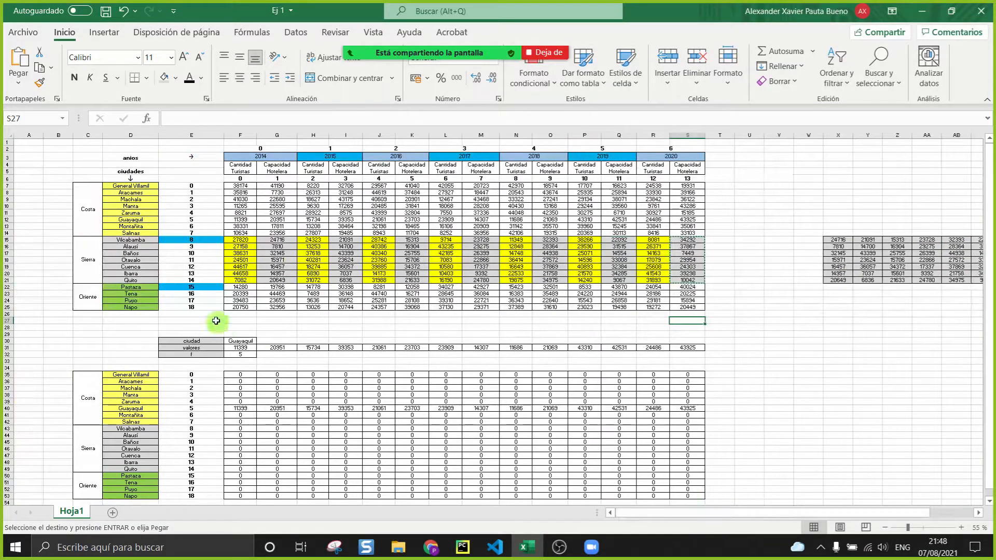
drag(92, 238, 138, 260)
key(ctrl+c)
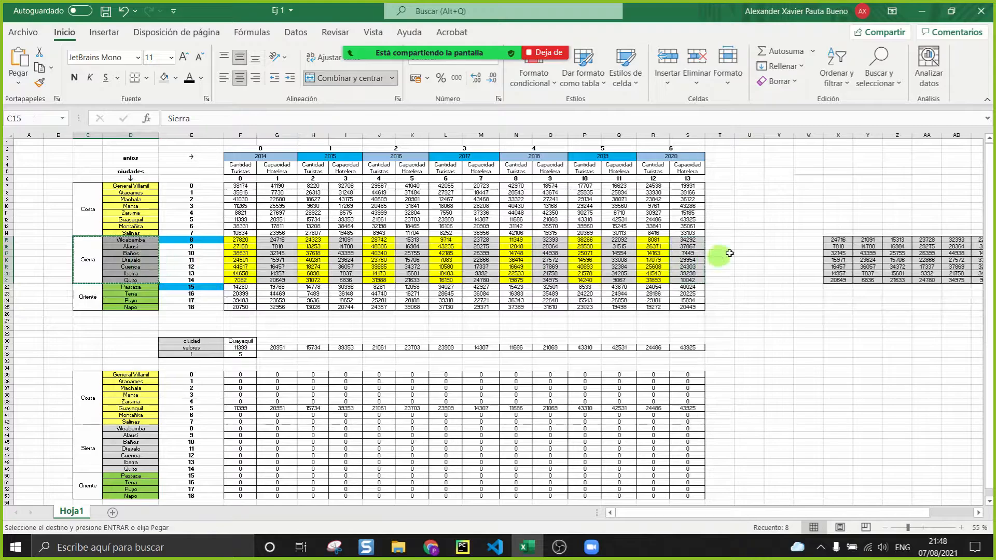
click(748, 246)
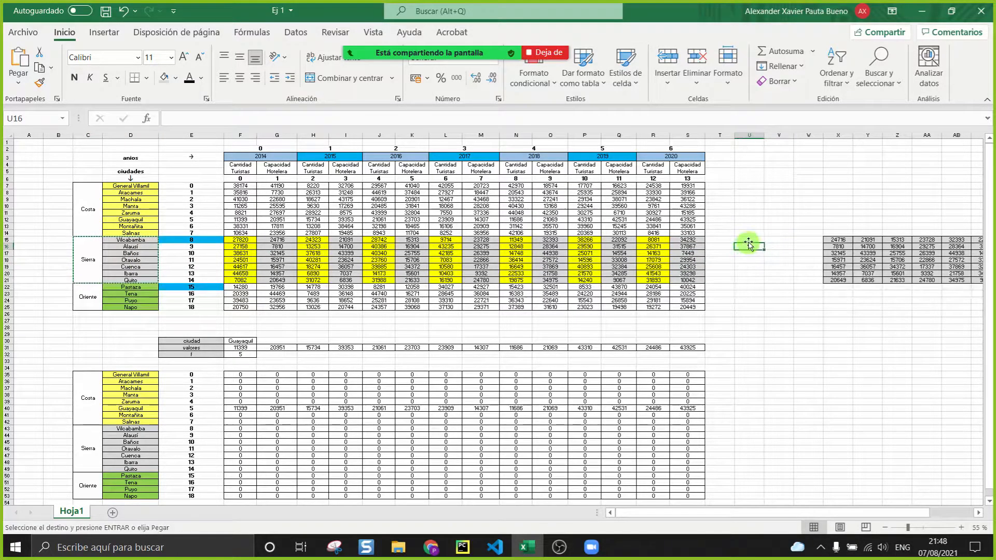
click(753, 240)
key(ctrl+v)
click(838, 341)
Step: Enter the years 2014 to 2020 as centred headers in row 13 above the extracted columns, starting at X13
drag(876, 512, 883, 513)
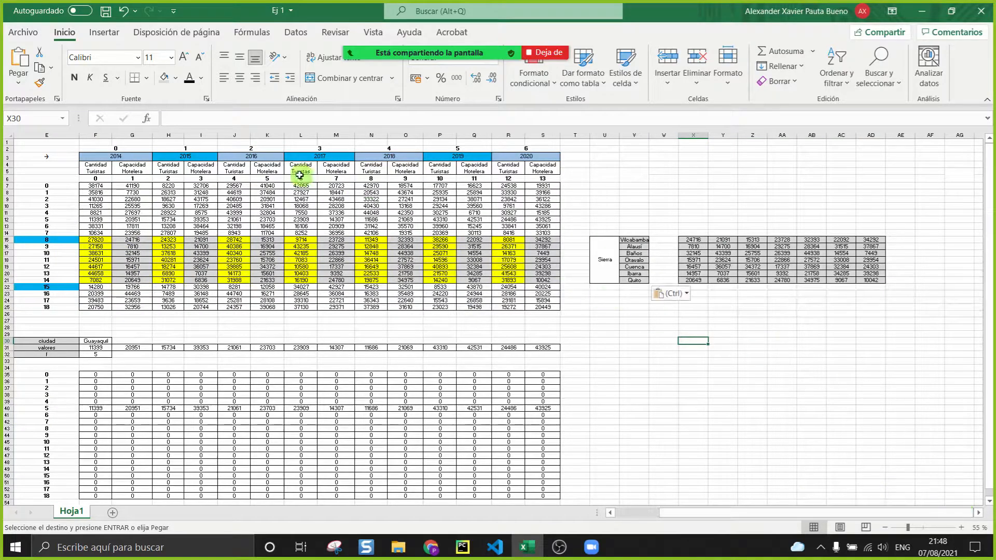
click(690, 222)
text(2014)
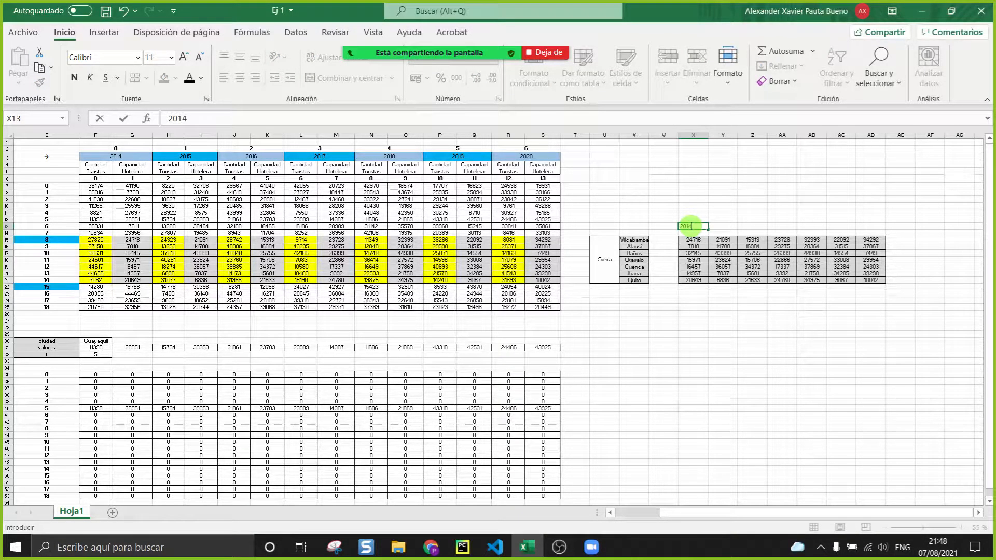
key(Tab)
text(2015)
drag(690, 226, 874, 226)
click(244, 76)
click(781, 335)
Step: Widen column V so that the copied Sierra city names fit
scroll(778, 353, up, 2)
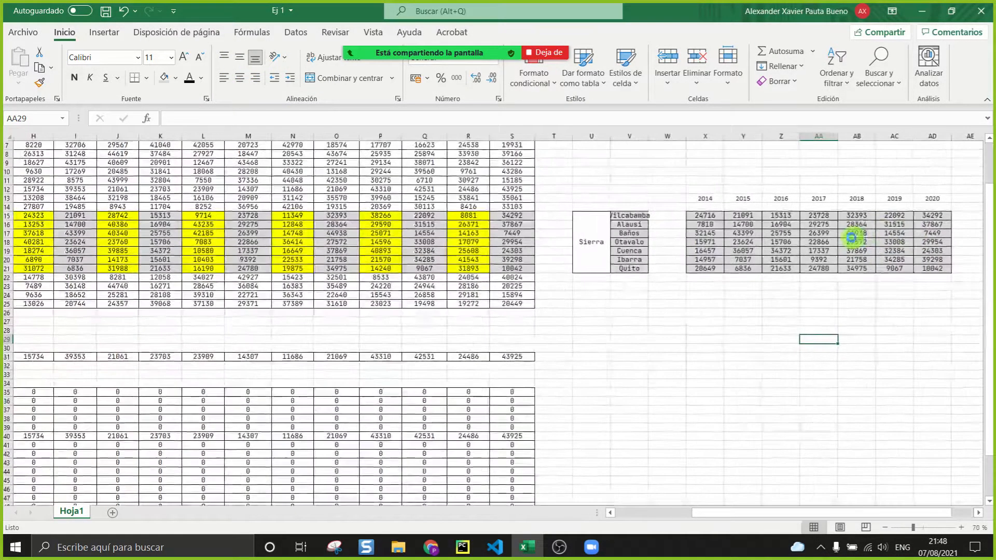
scroll(659, 176, up, 2)
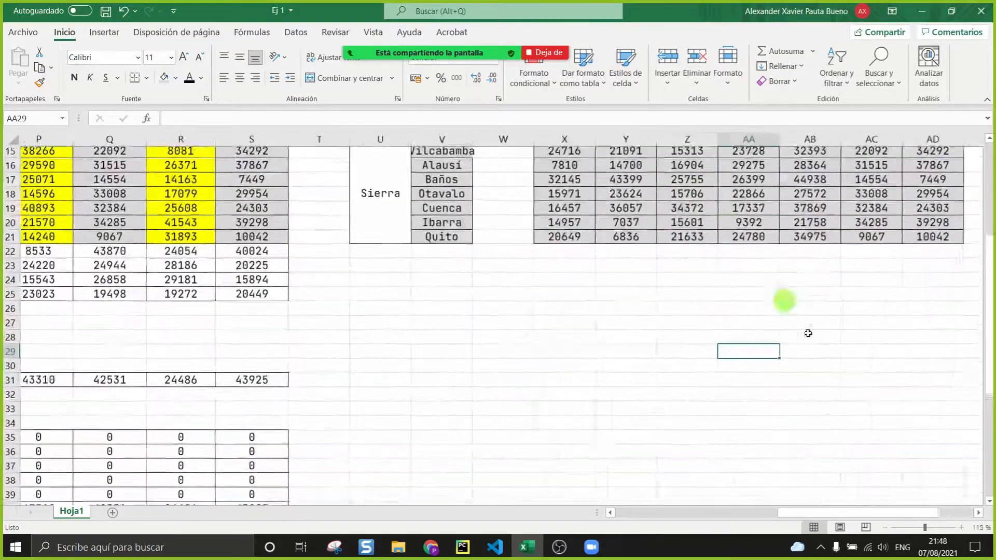
scroll(589, 290, up, 3)
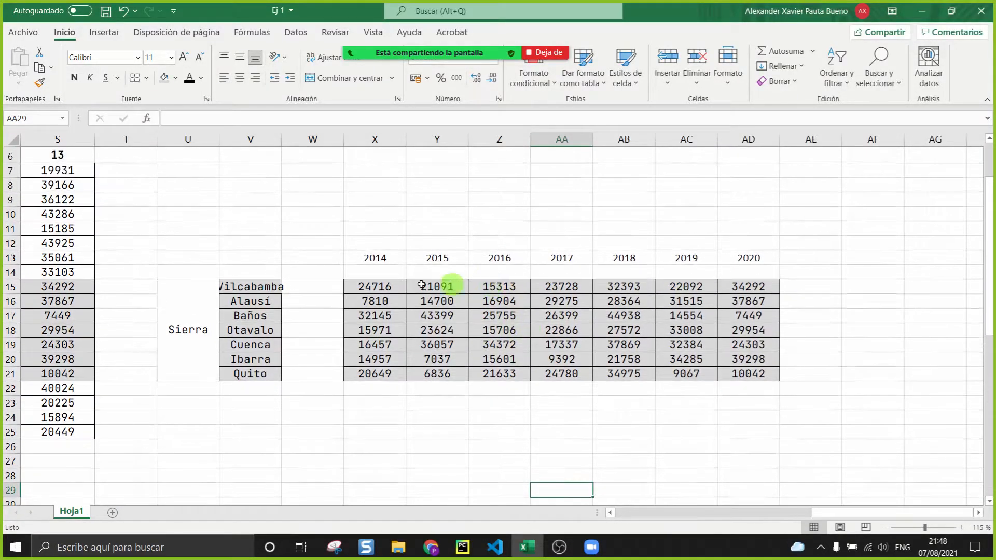
drag(282, 139, 306, 138)
Step: Format the 2014 header in X13 in JetBrains Mono and apply its formatting to the other year headers through 2020
click(407, 287)
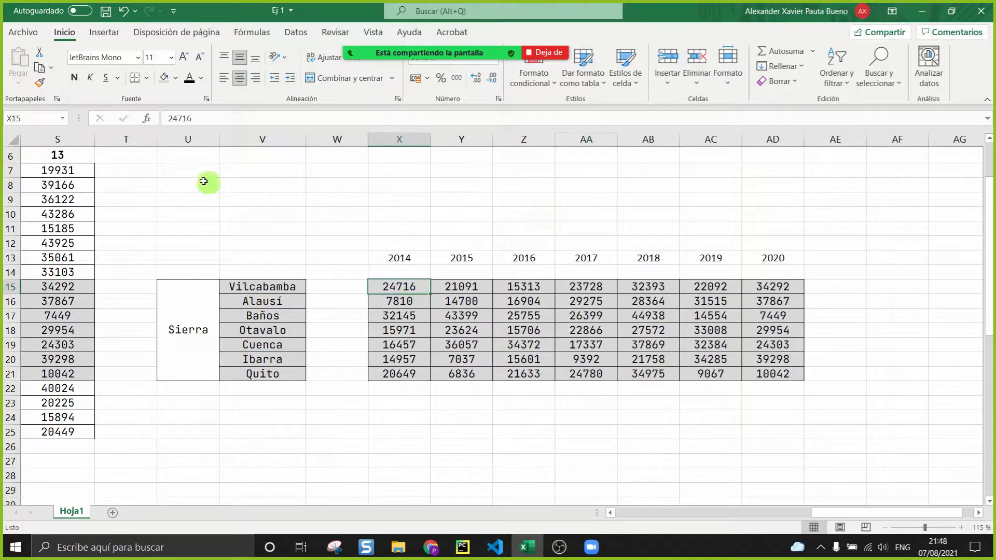
click(122, 56)
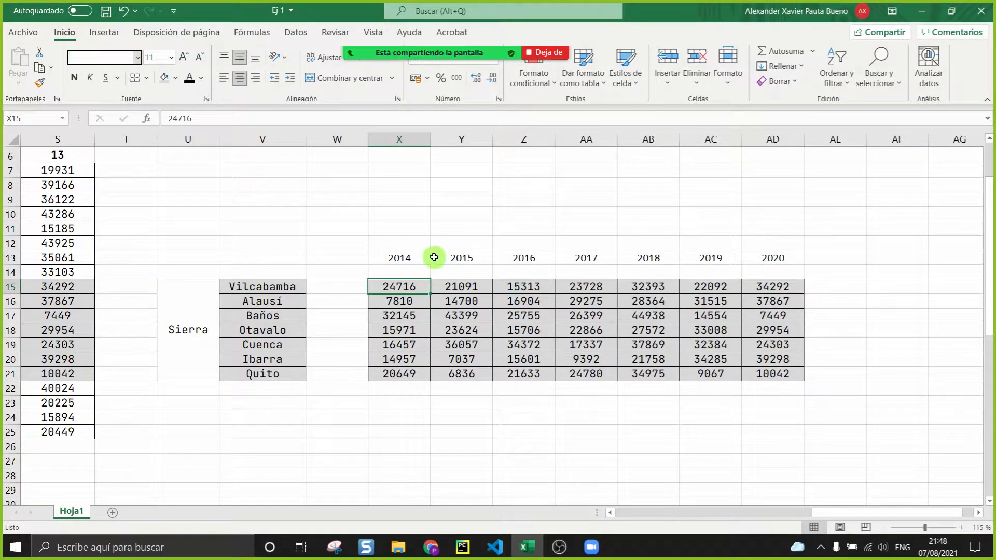
click(407, 257)
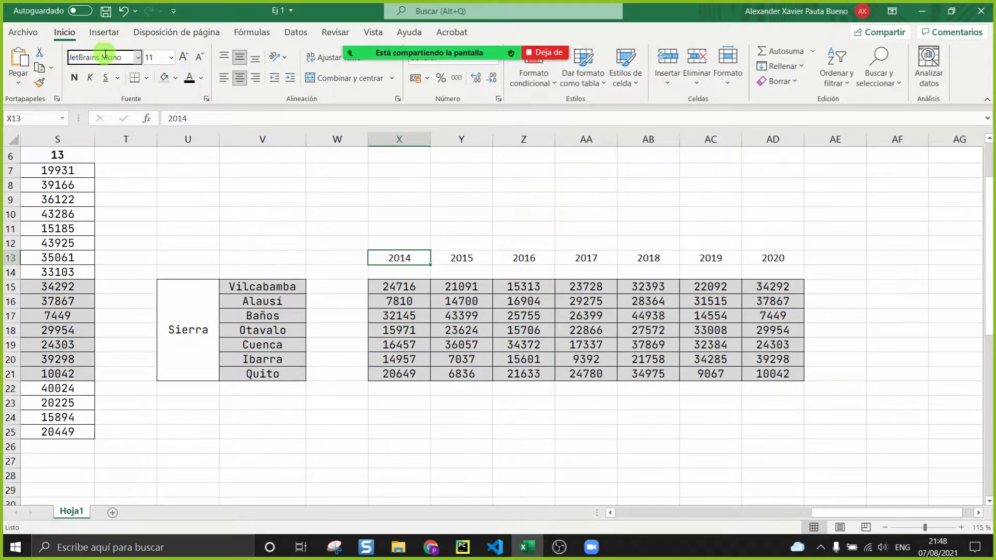
click(39, 82)
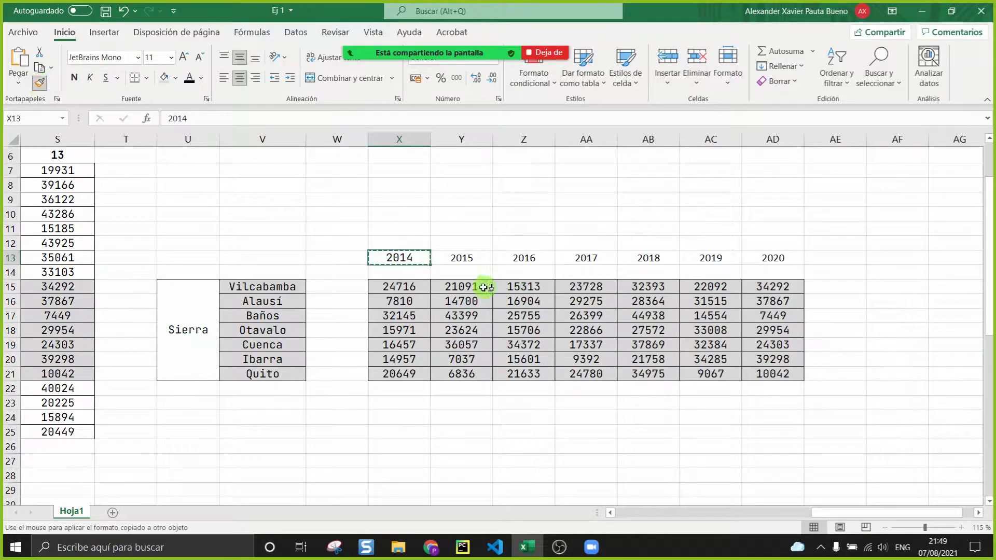
click(458, 257)
drag(458, 258, 795, 263)
click(482, 450)
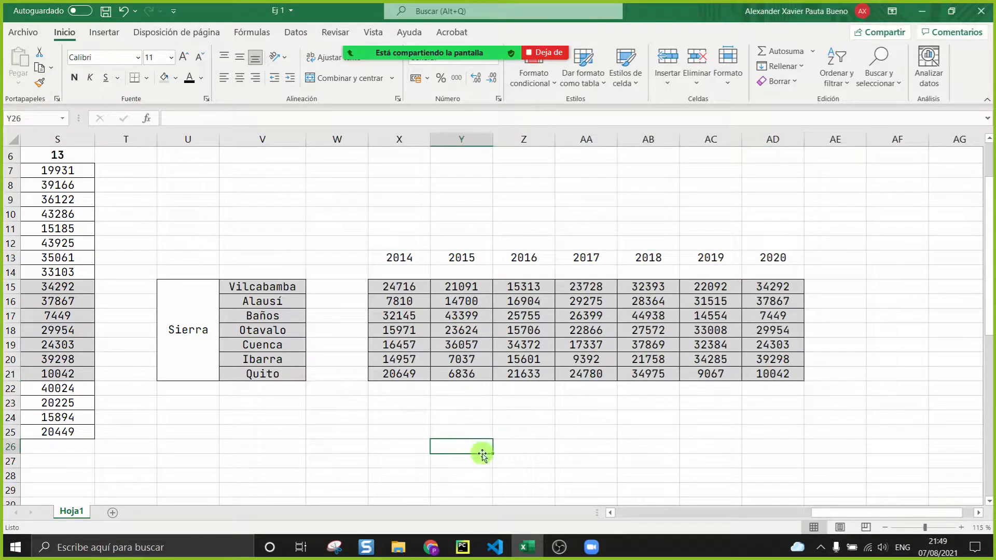
drag(202, 257, 789, 361)
click(563, 390)
drag(187, 257, 837, 375)
Step: Switch to PyCharm and rename M2 to M_sierra in the slicing line and in the comment below it
click(462, 547)
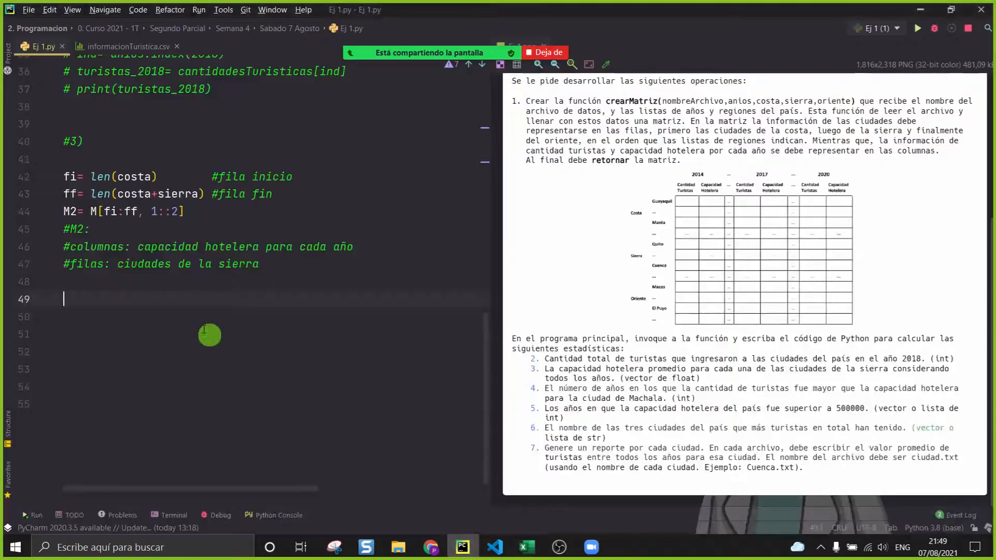
key(BackSpace)
text(_sierra)
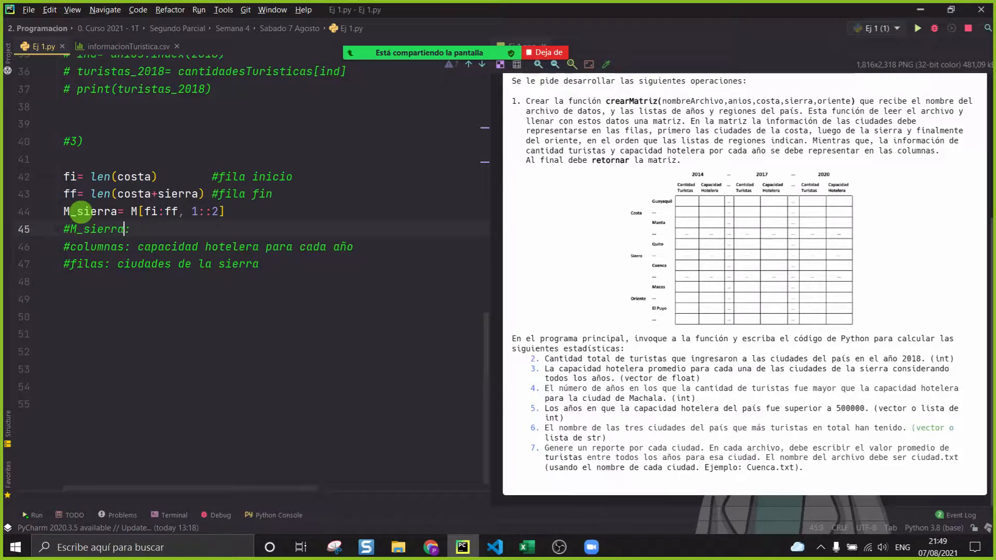
click(313, 328)
Step: Open the meeting chat, switch to Excel and move the chat window clear of the Sierra table
mouse_move(448, 55)
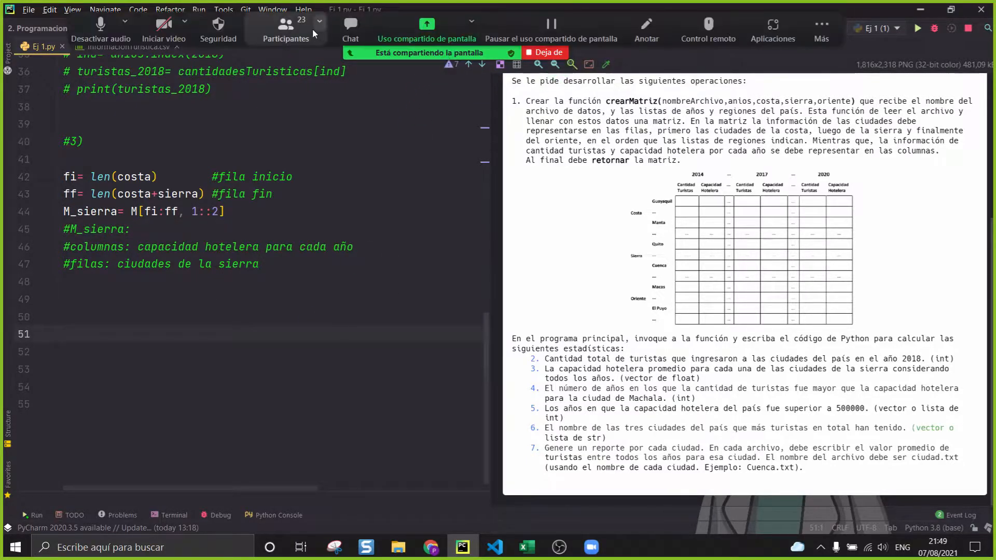
click(352, 30)
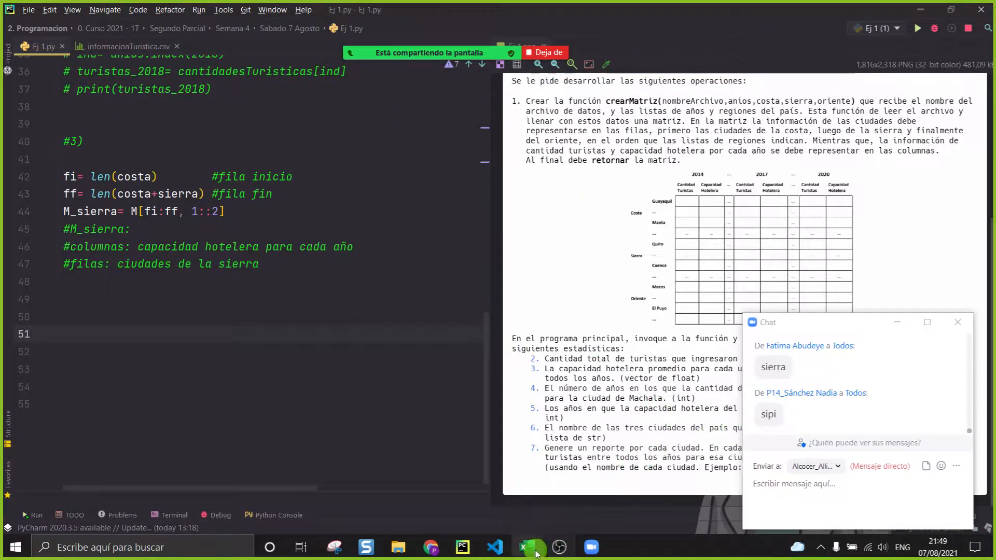
click(526, 547)
click(649, 403)
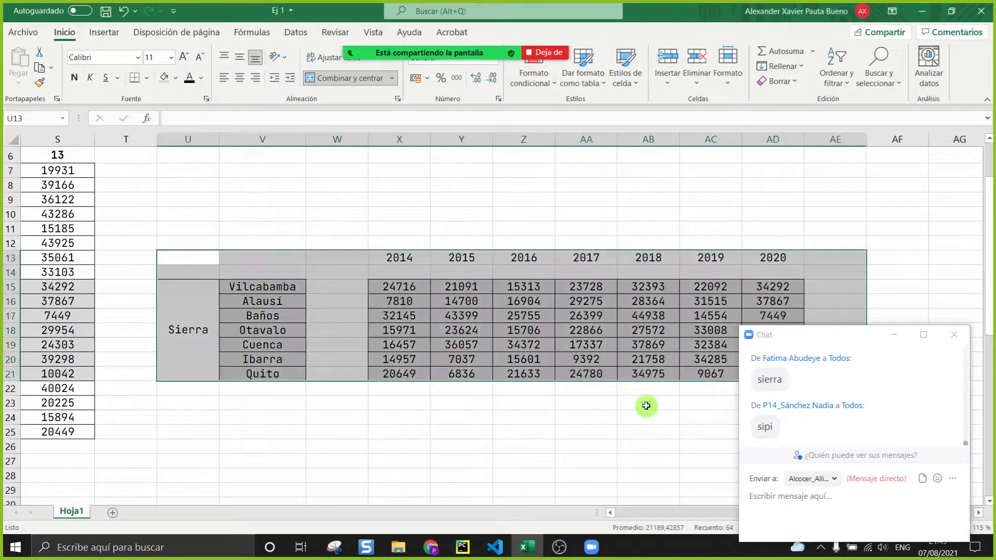
drag(809, 335, 905, 276)
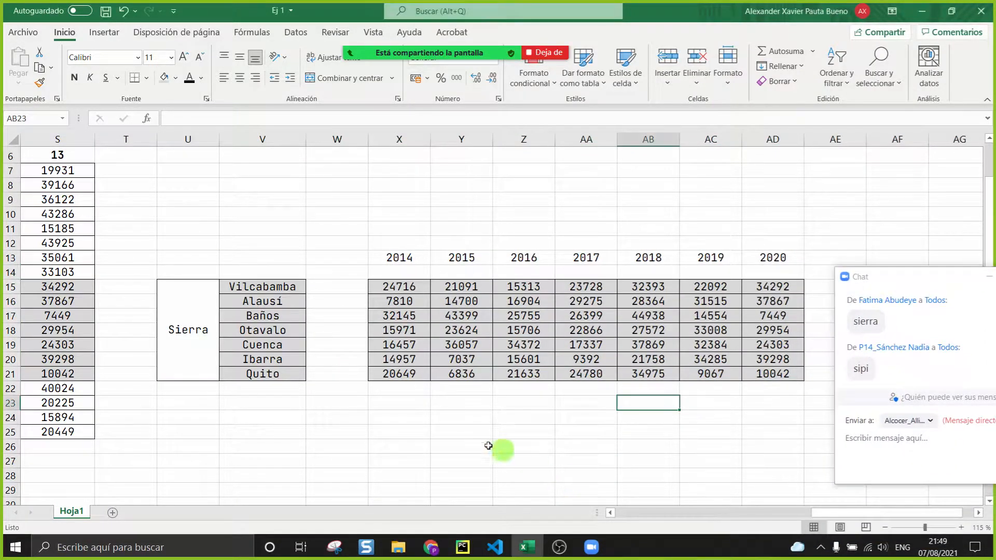
Step: Compare the Sierra table with question 3 in PyCharm, then return to Excel and place the chat below the table
click(446, 432)
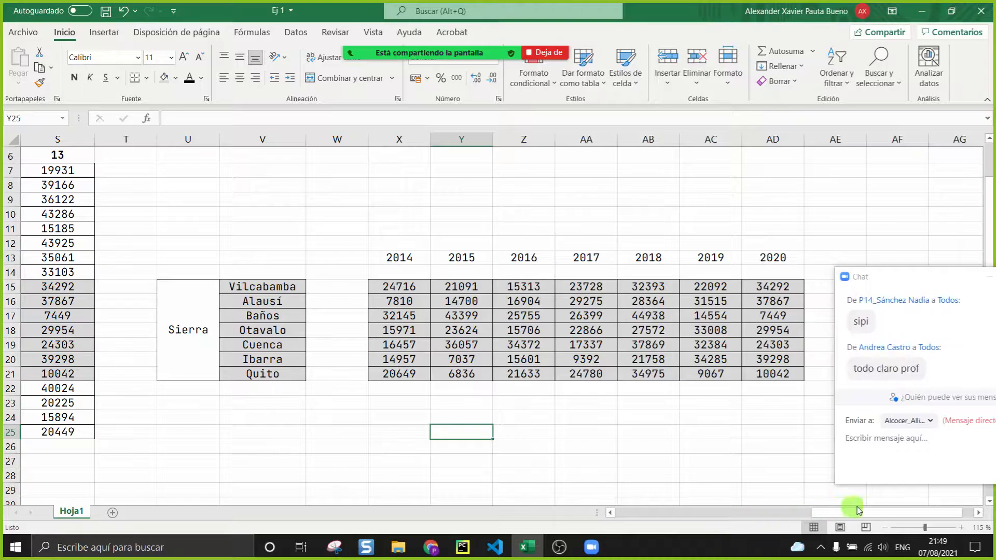
scroll(868, 516, right, 1)
click(613, 445)
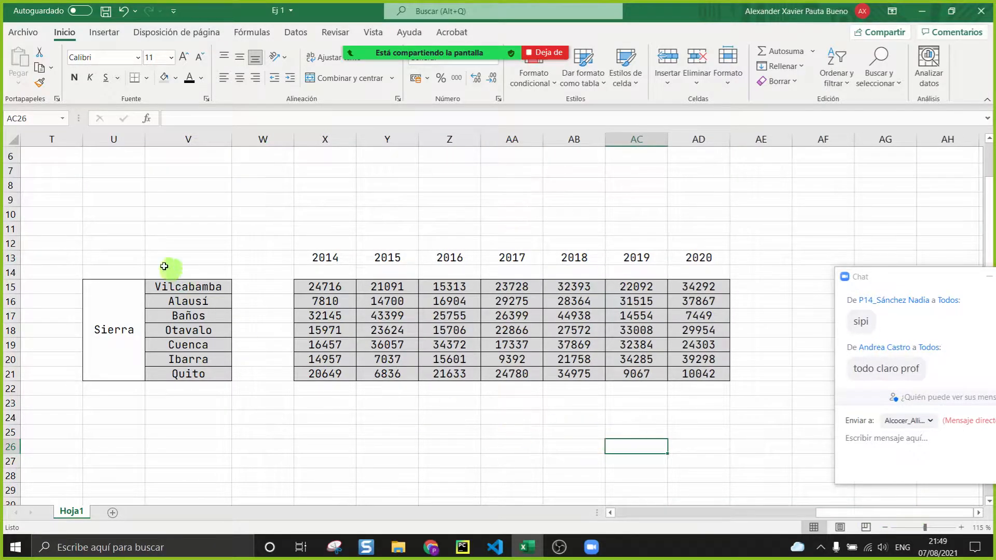
drag(107, 256, 700, 340)
click(573, 413)
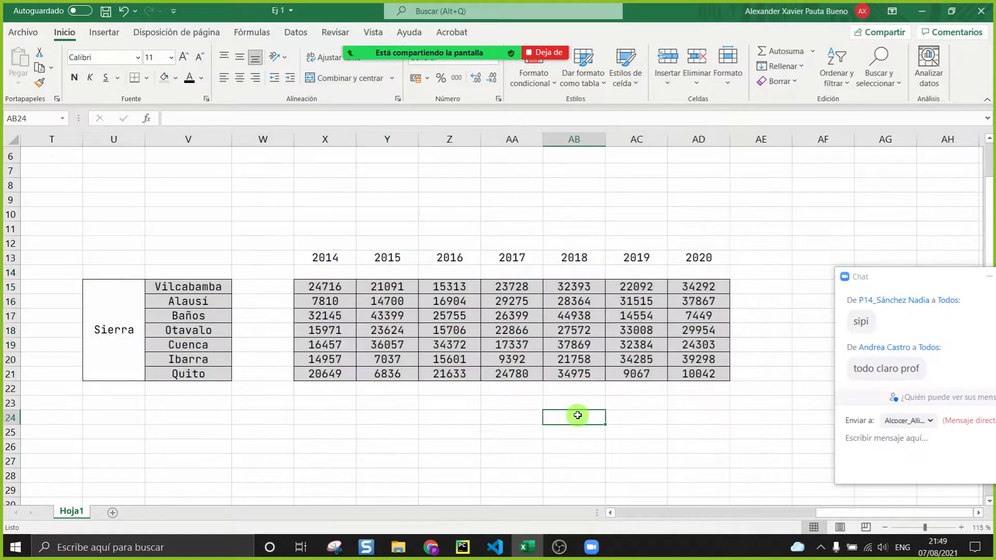
click(461, 548)
drag(892, 288, 279, 271)
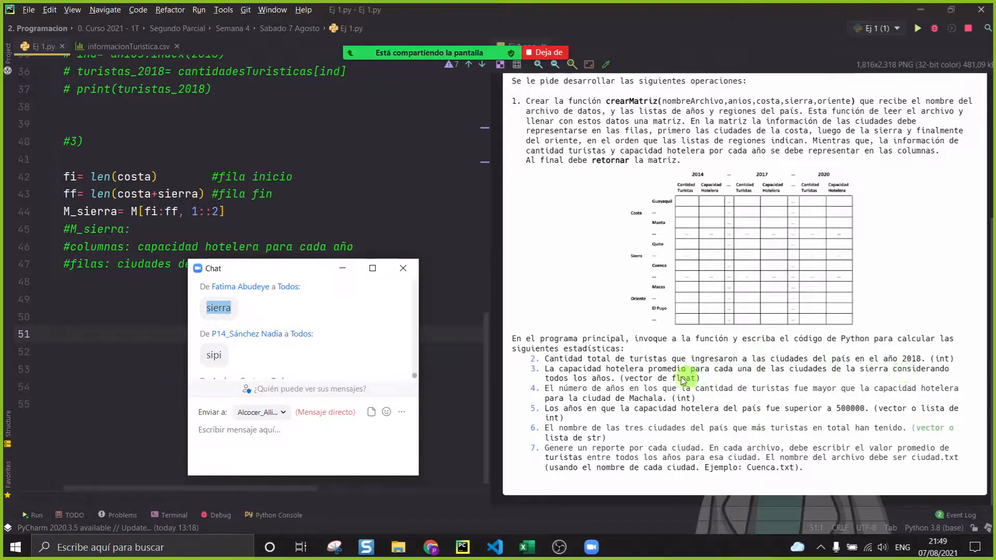
click(525, 551)
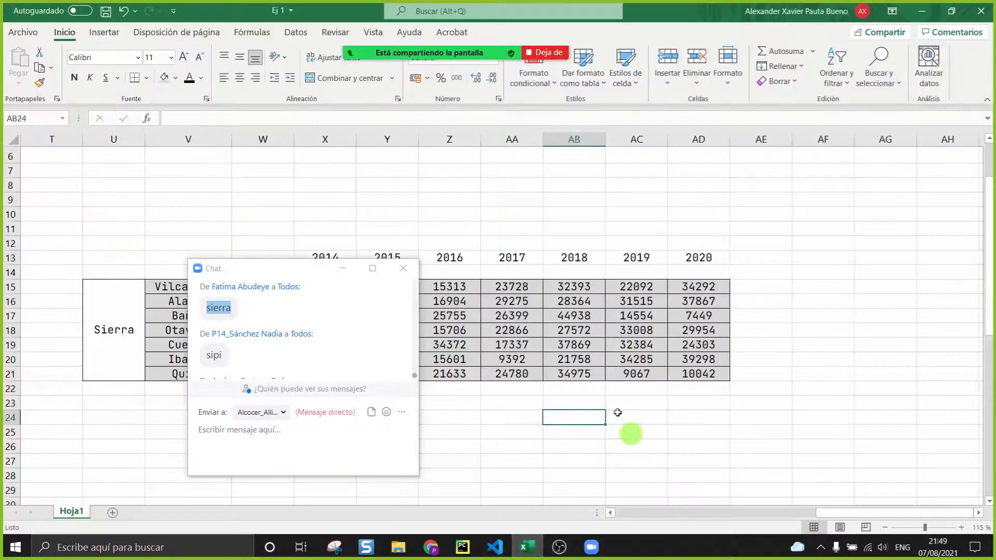
drag(263, 269, 746, 422)
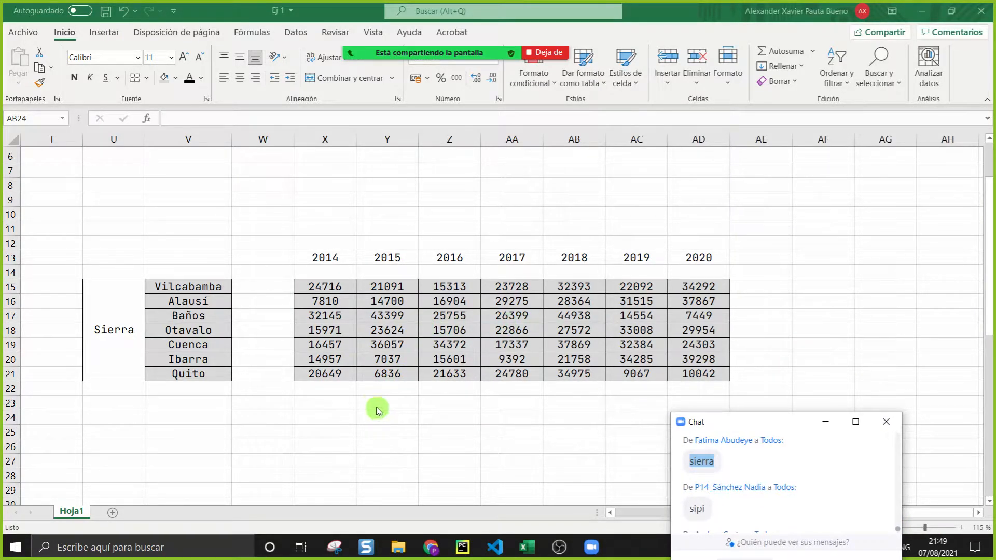
Step: Calculate Vilcabamba's average hotel capacity in AF15 with PROMEDIO over X15:AD15
click(313, 289)
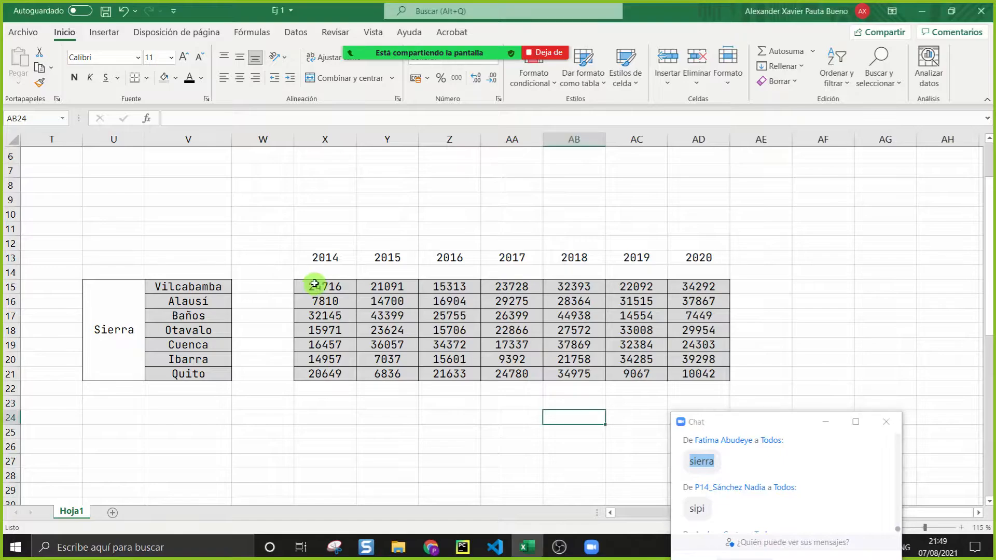
click(327, 289)
click(190, 286)
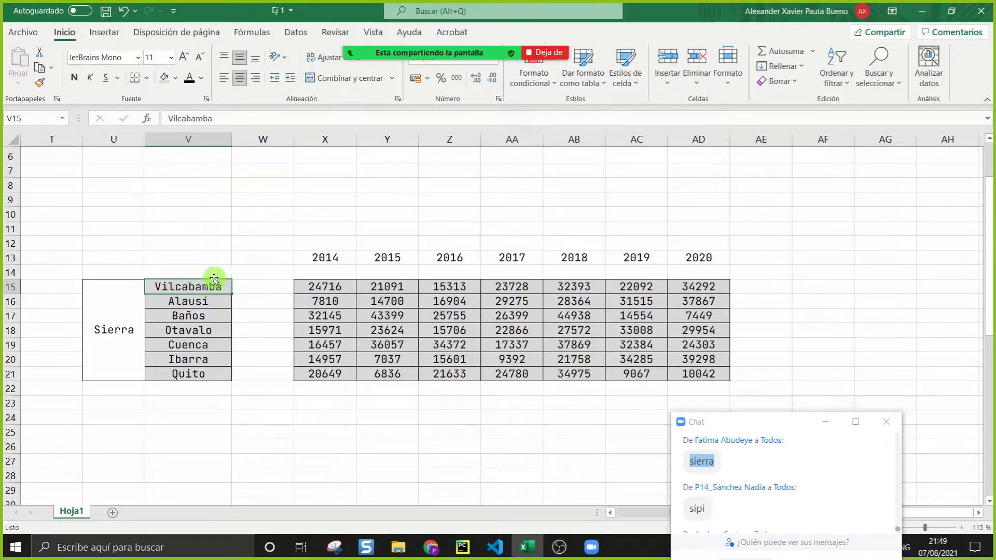
drag(313, 286, 733, 286)
click(809, 289)
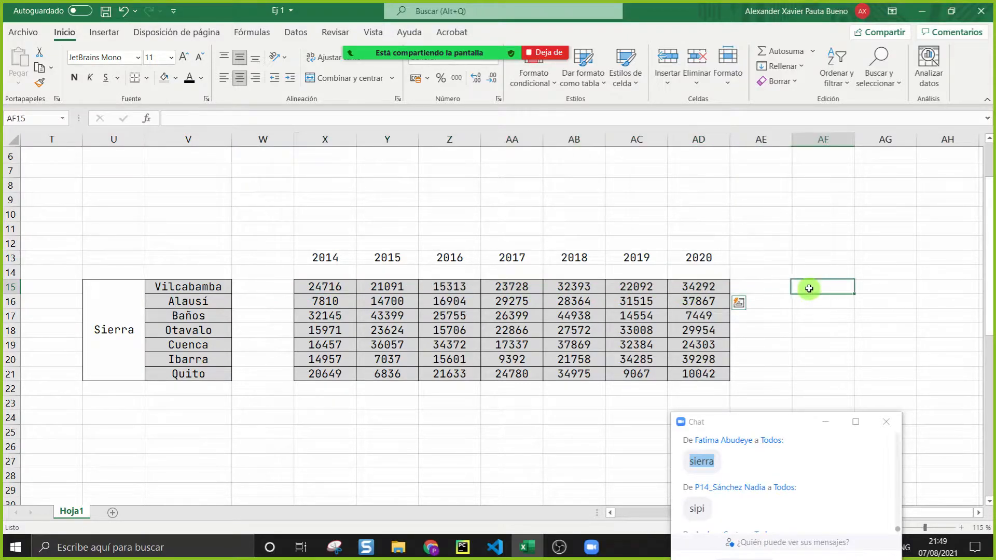
text(=pro)
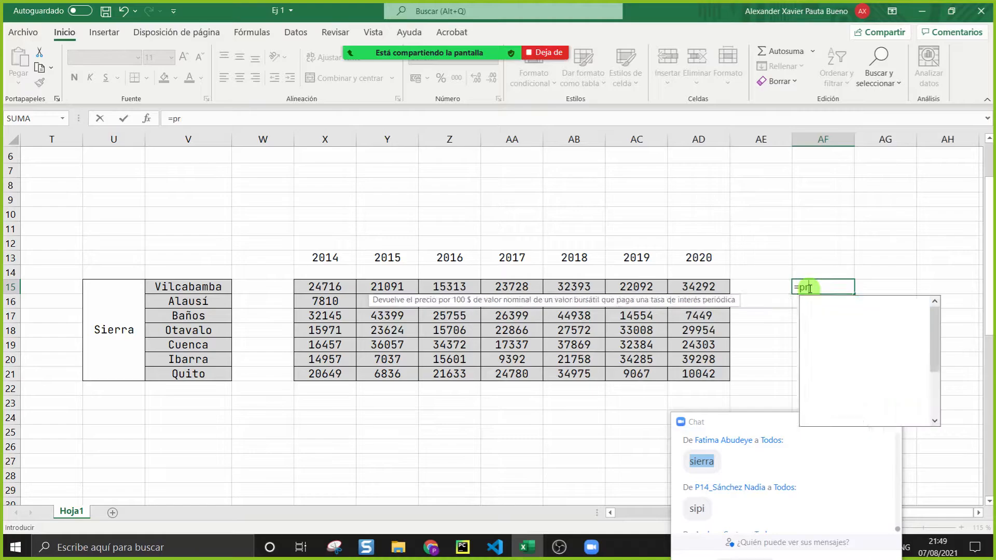
key(Down)
key(Down)
key(Tab)
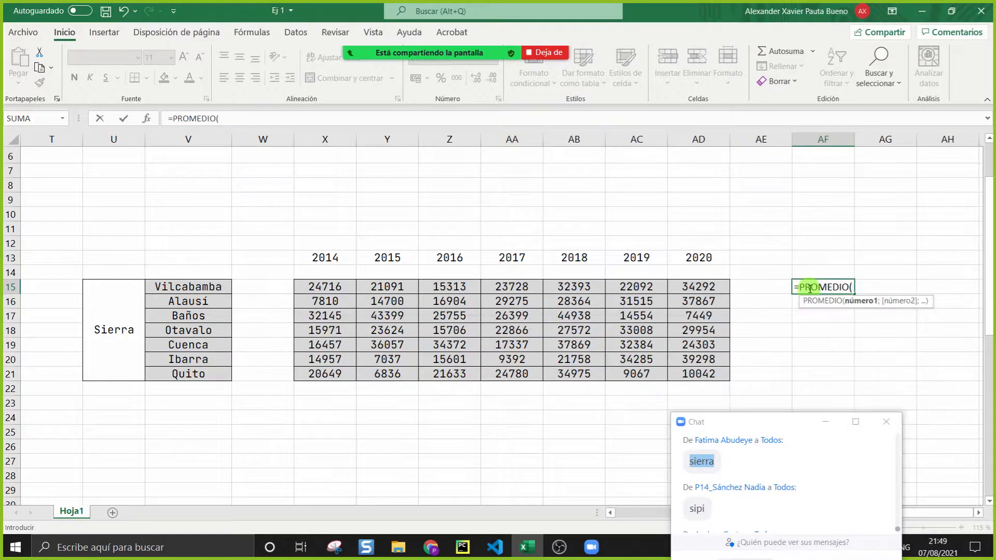
drag(325, 284, 703, 286)
key(Return)
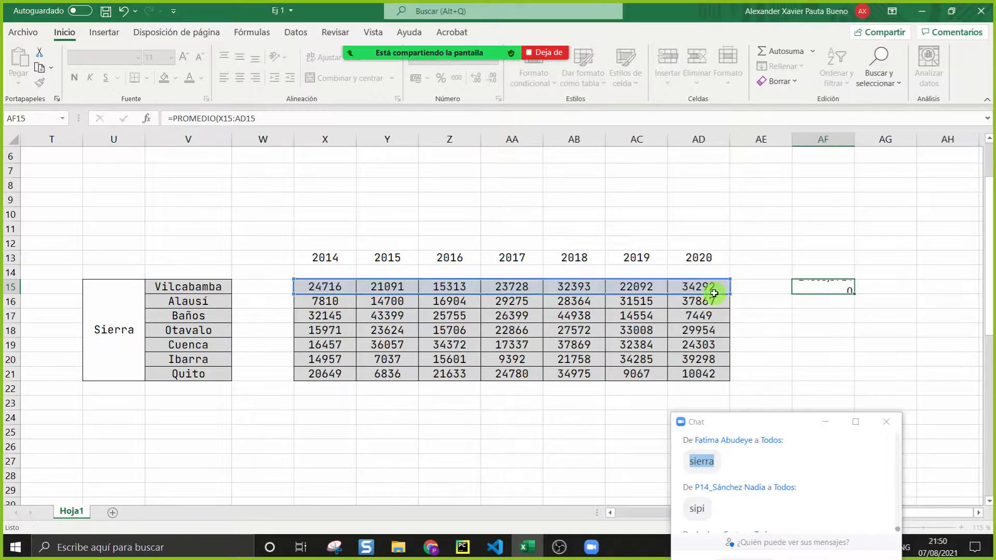
Step: Fill the AF15 average formula down to AF21 for the remaining Sierra cities
click(832, 287)
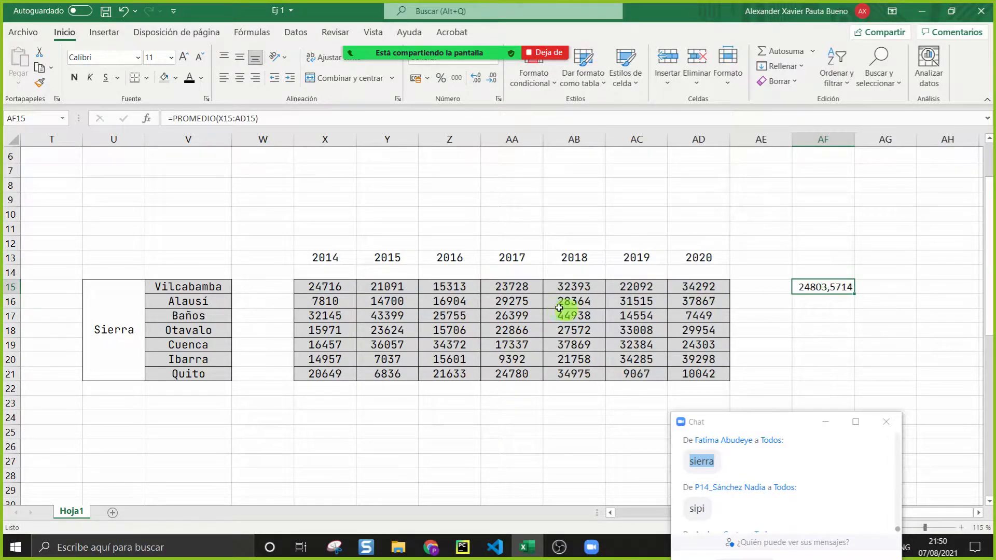
drag(336, 296, 669, 298)
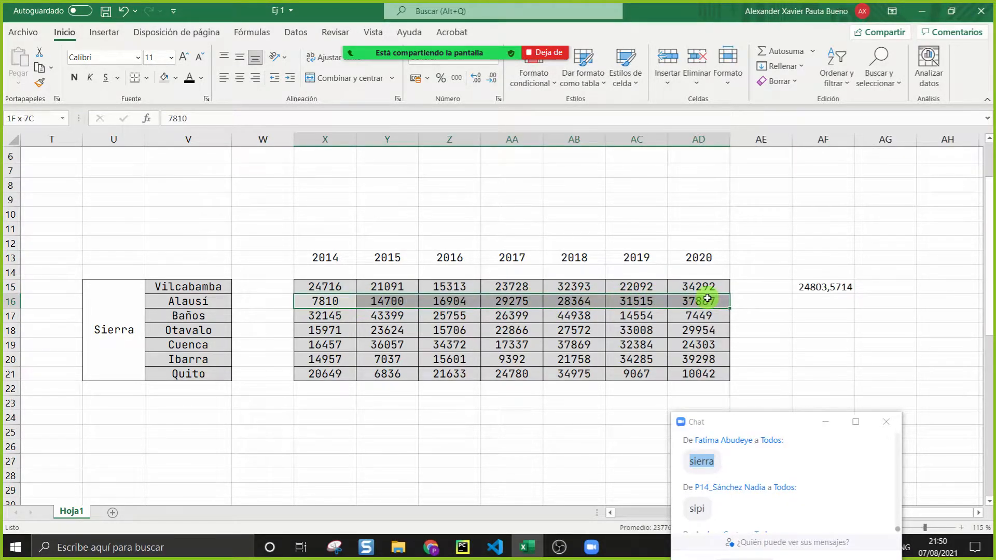
click(830, 288)
drag(852, 295, 854, 374)
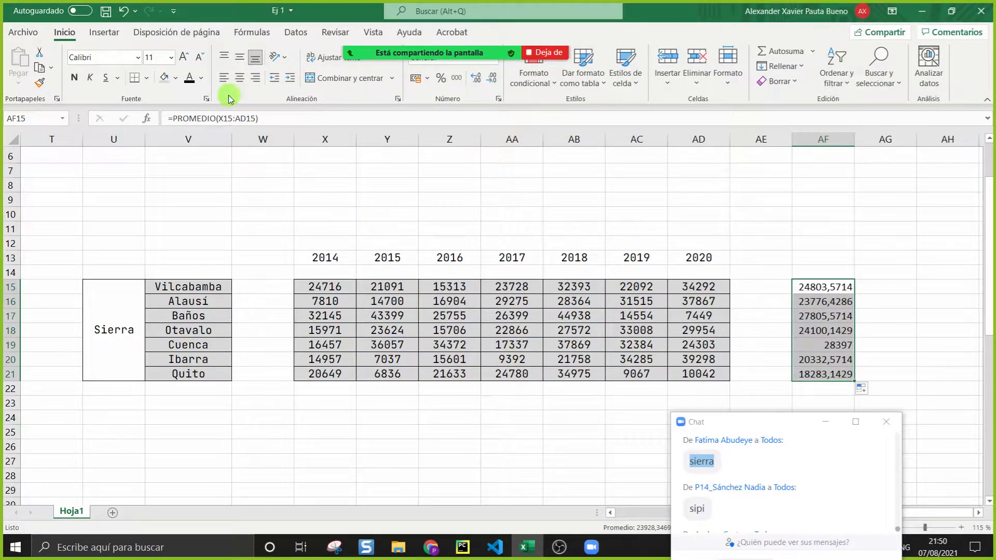
click(756, 212)
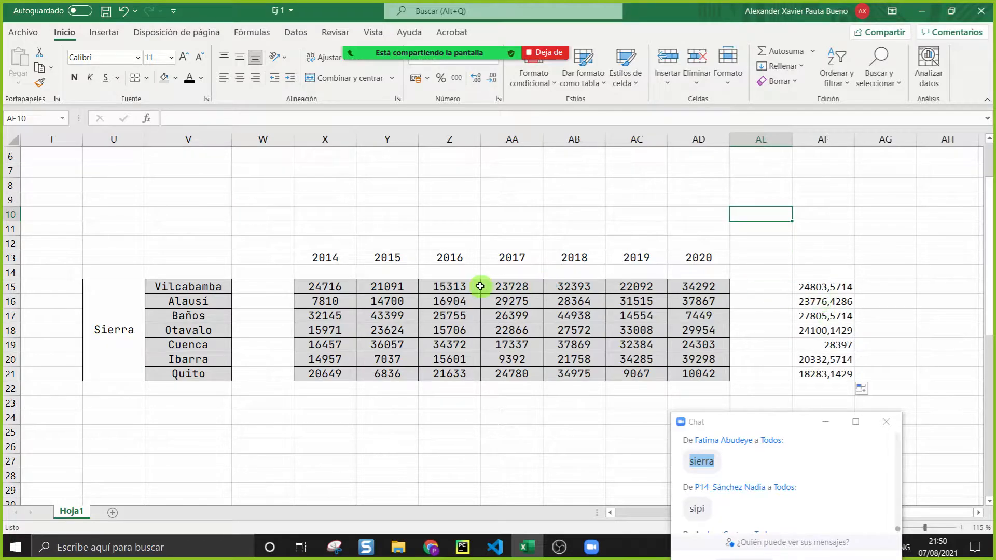
Step: Switch to PyCharm and write promedios= np.mean(M_sierra, axis=) below the M_sierra comments, leaving the axis value open
click(463, 548)
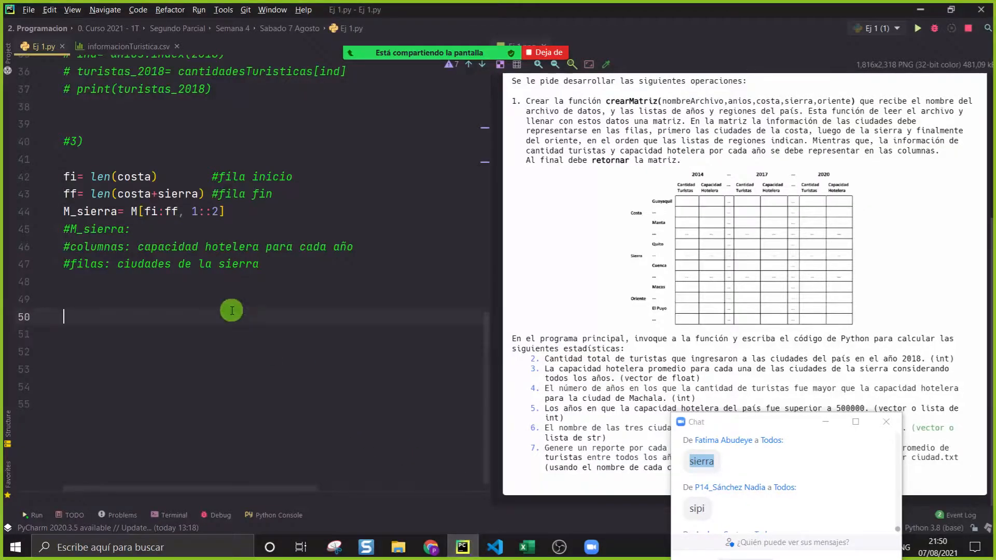
key(BackSpace)
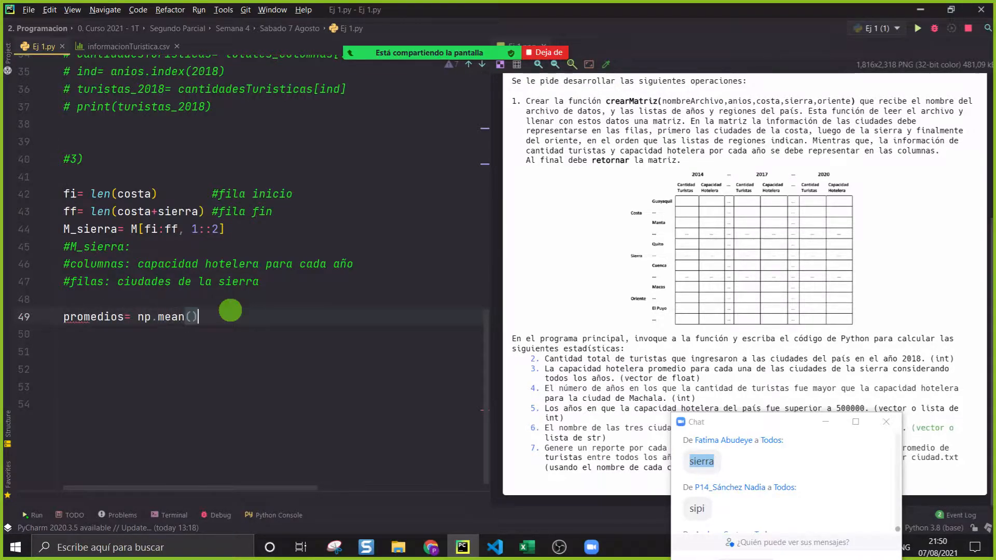
key(ctrl+space)
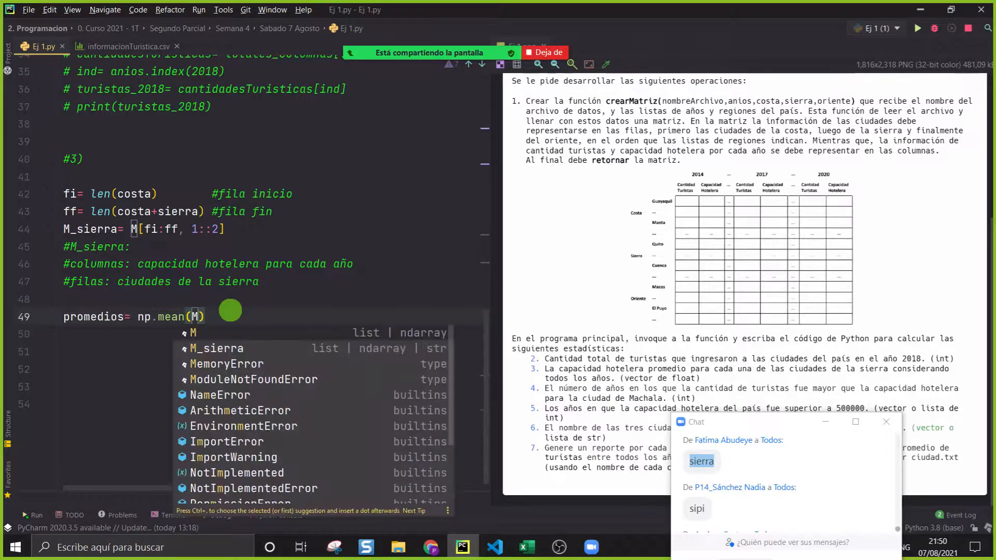
key(Return)
text(\)
key(BackSpace)
text(,)
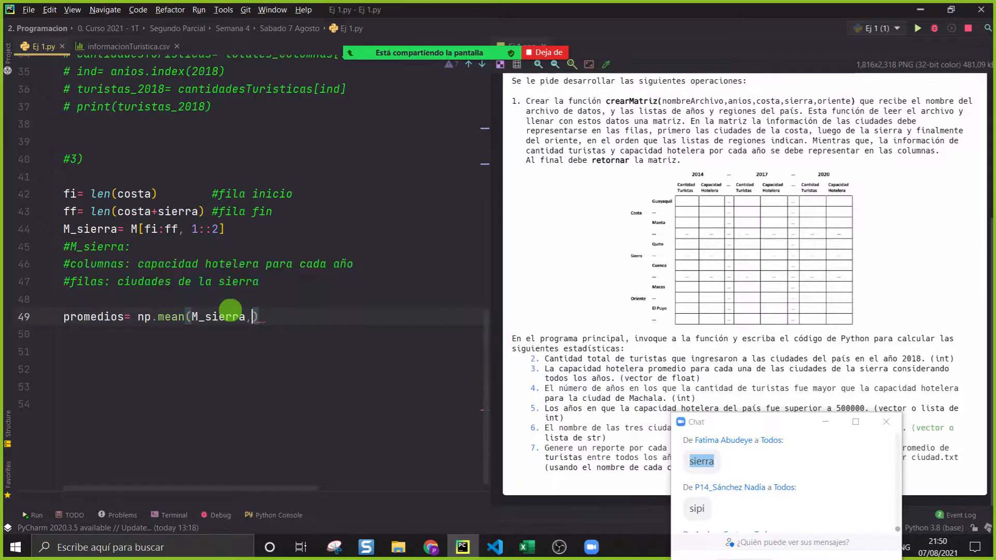
text( axi)
key(Return)
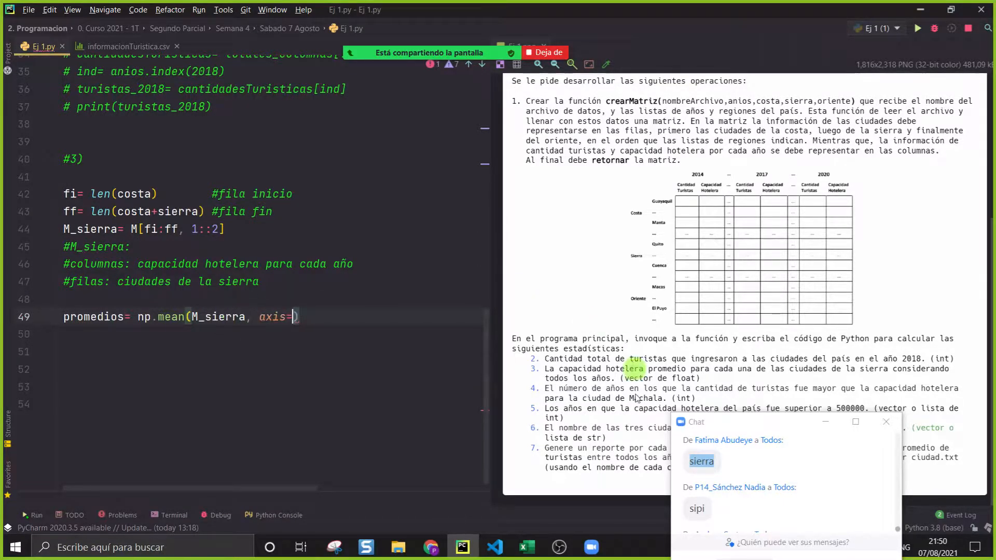
Step: Switch to Excel and examine Vilcabamba's yearly values alongside their average in AF15 to determine the axis
click(541, 550)
drag(778, 432, 767, 420)
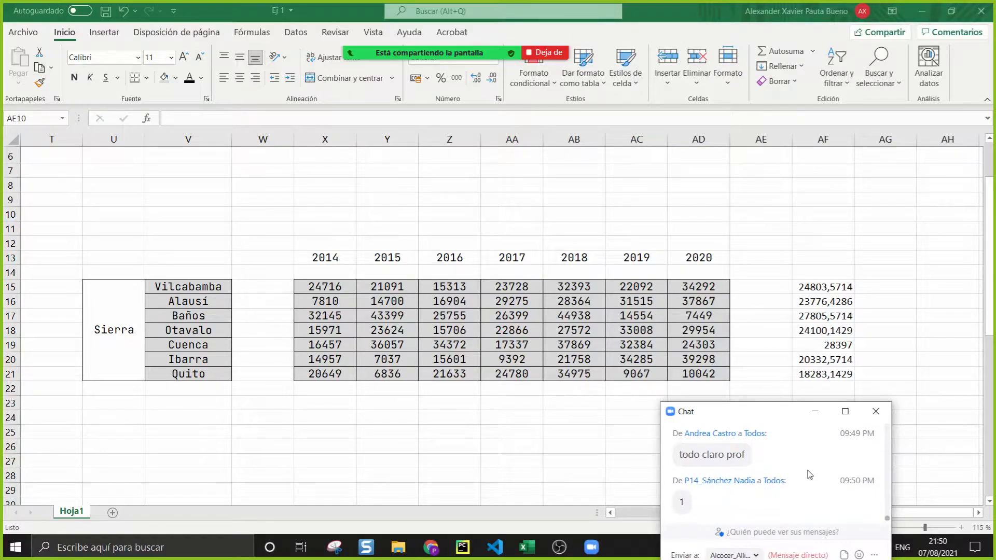
drag(322, 289, 699, 287)
click(826, 292)
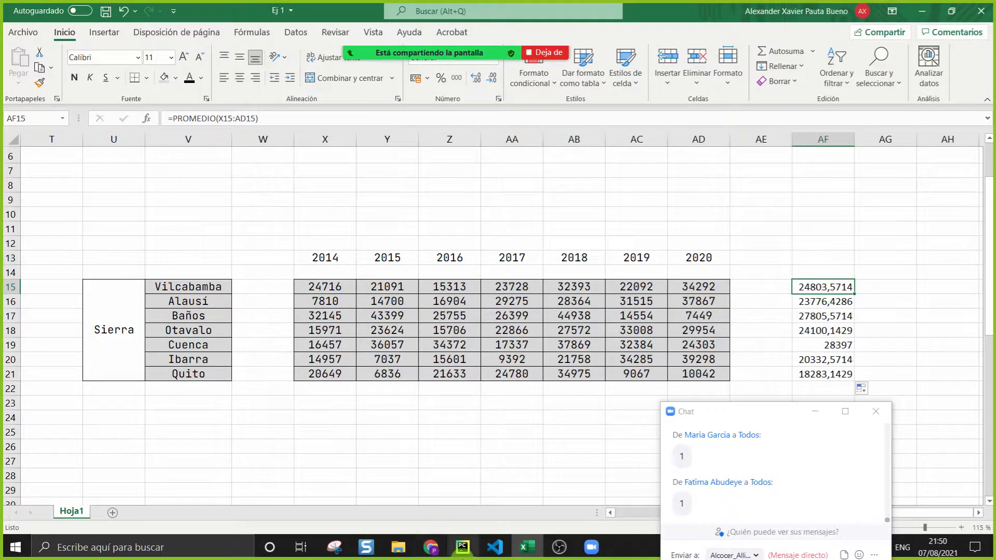
Step: Switch to PyCharm, complete the mean with axis=1, add print(promedios) below it and run the script
click(462, 547)
key(Return)
text(print(promedios))
click(335, 422)
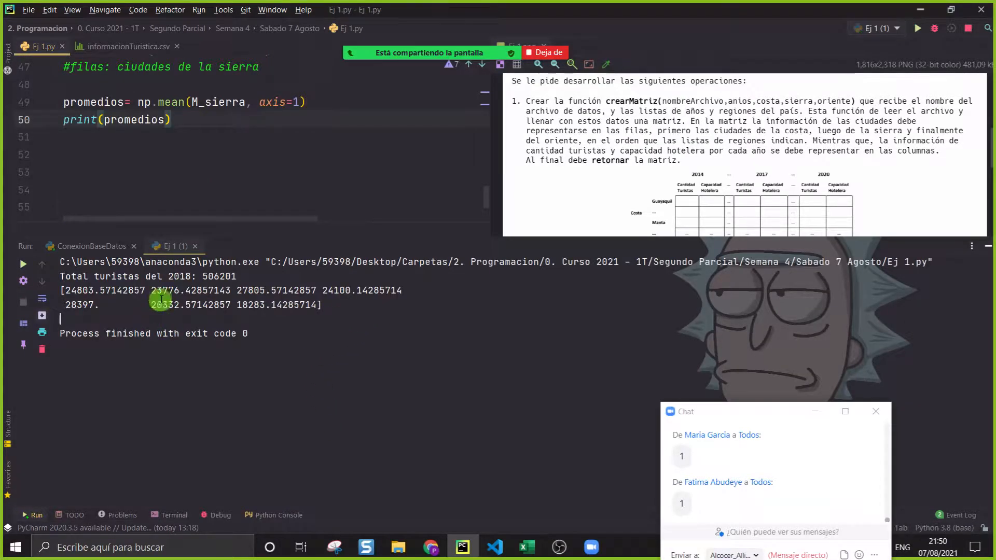
Step: Compare the first and last averages printed in the PyCharm console with AF15 and AF21 in Excel
drag(150, 291, 67, 288)
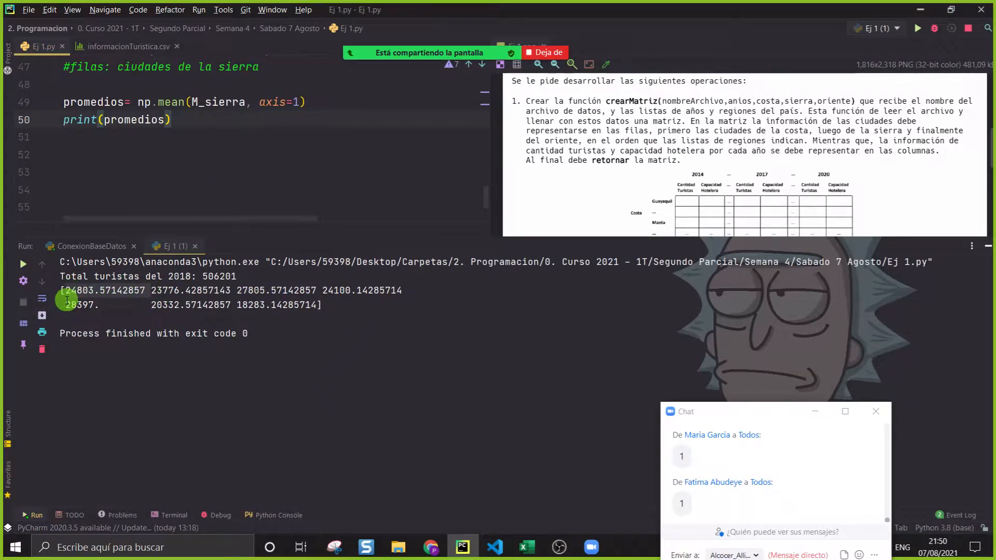
click(528, 549)
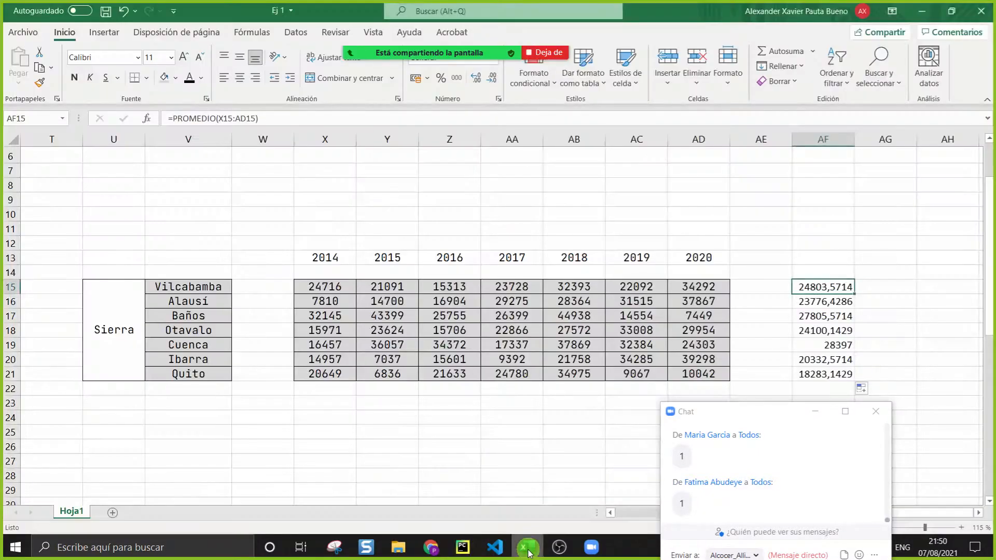
click(528, 551)
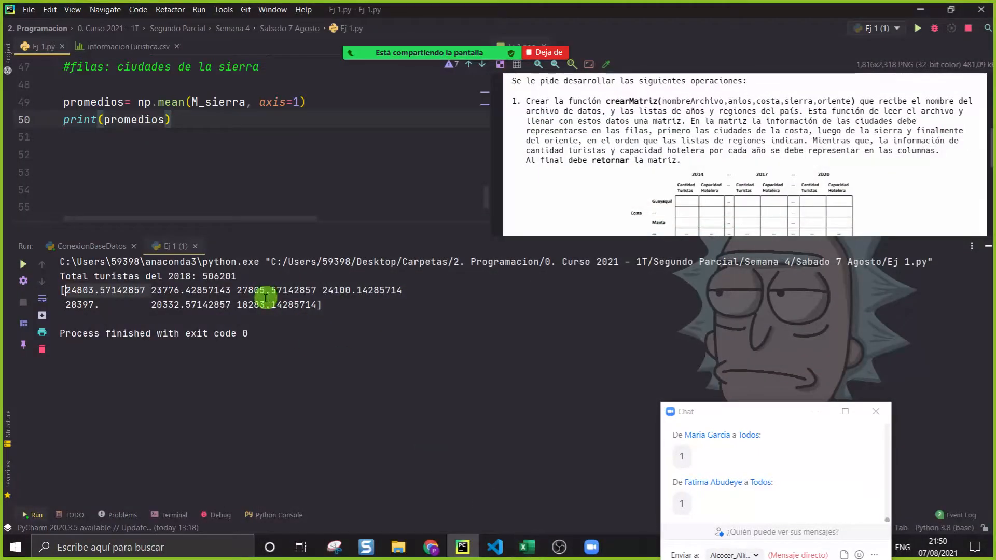
click(527, 548)
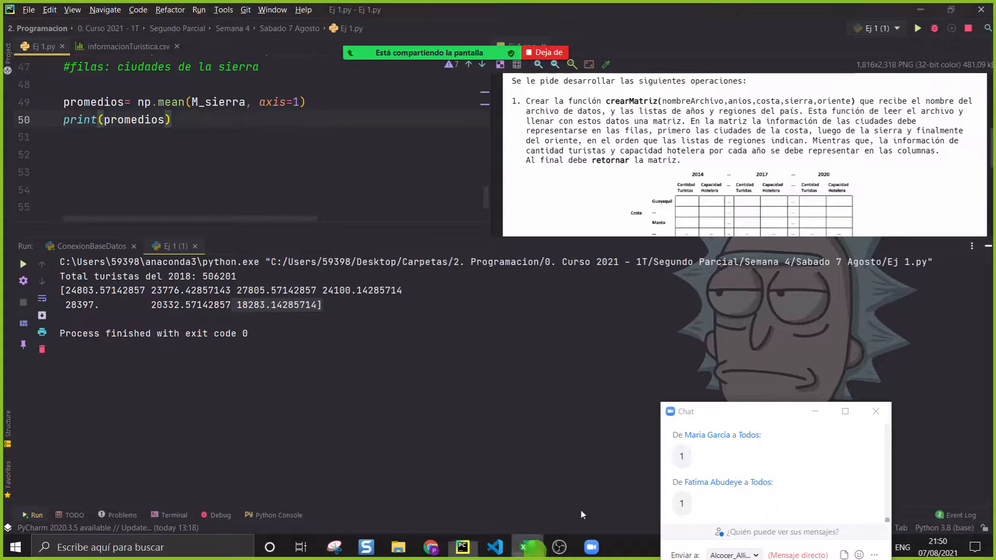
click(825, 374)
click(814, 411)
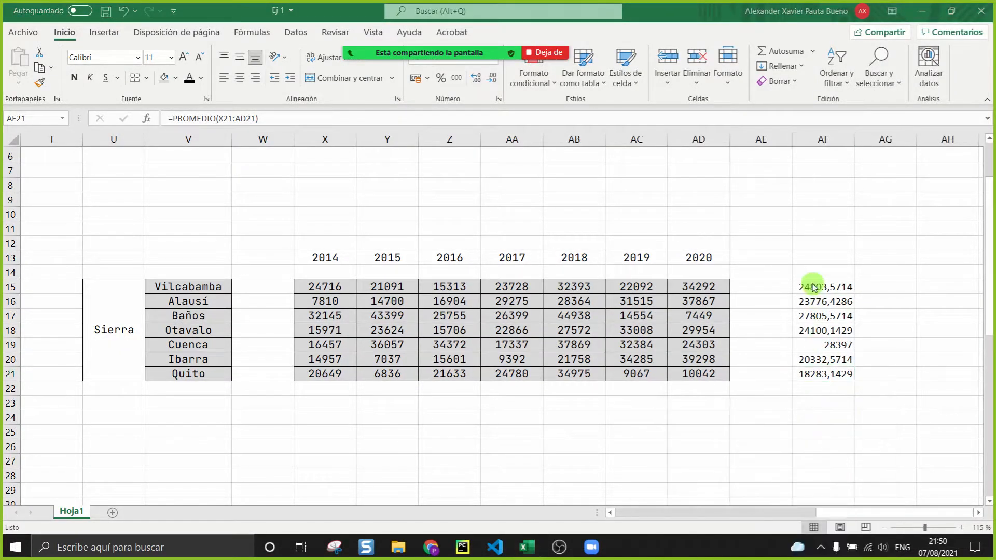
click(814, 284)
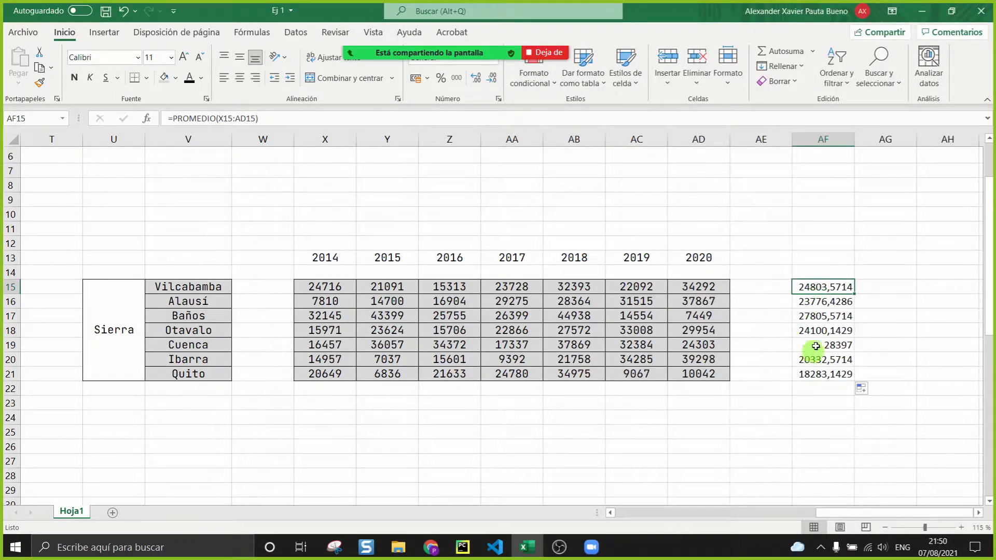
Step: Fill AF15:AF21 with yellow and enter the heading promedios in AF13
drag(816, 287, 812, 374)
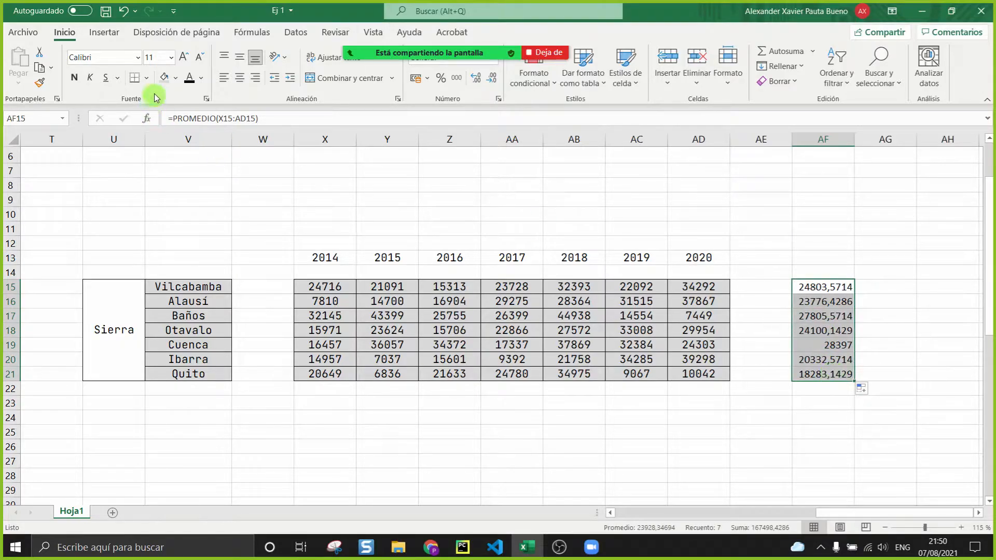
click(176, 78)
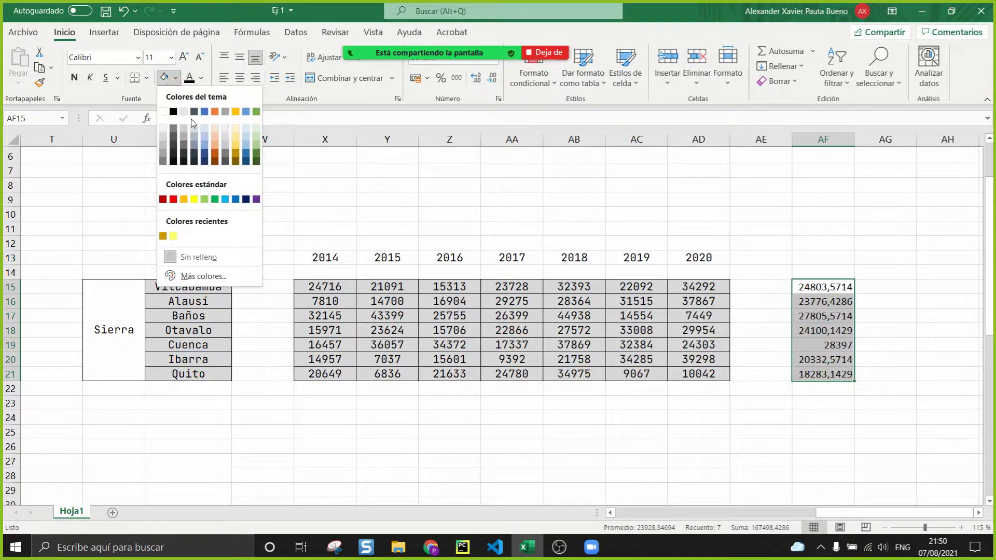
click(194, 199)
click(816, 259)
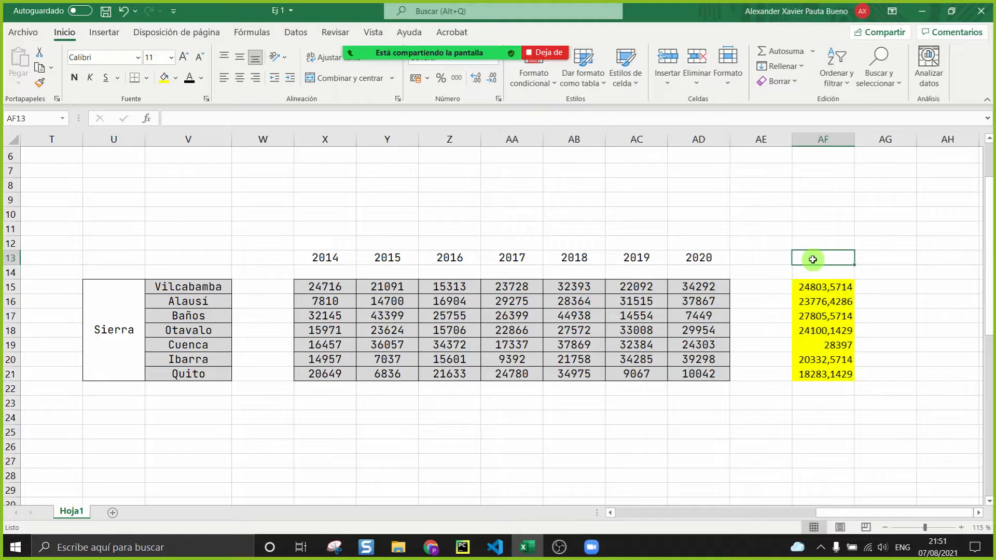
text(promedios)
click(794, 450)
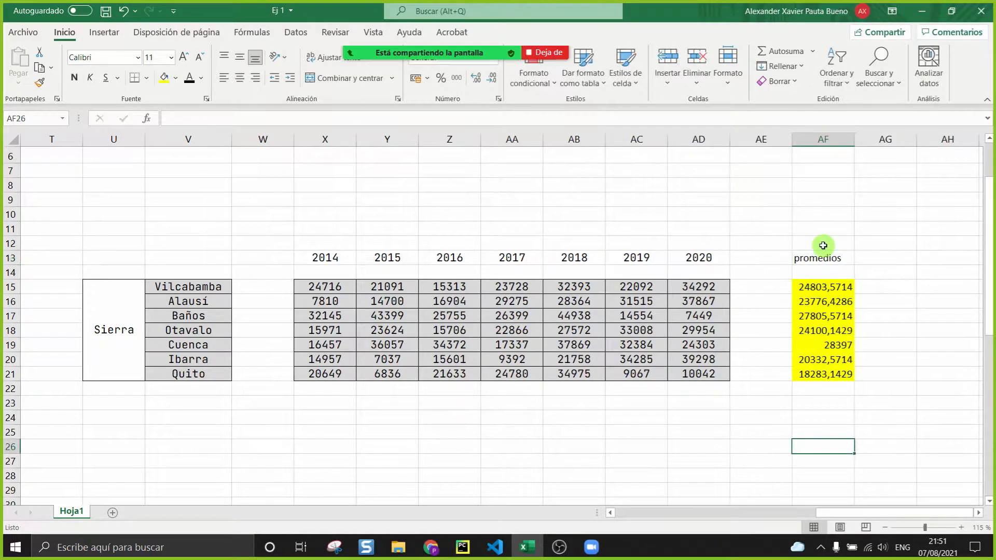
Step: Copy the format of the 2020 heading onto AF13:AF21 and reapply the yellow fill to AF15:AF21
click(697, 255)
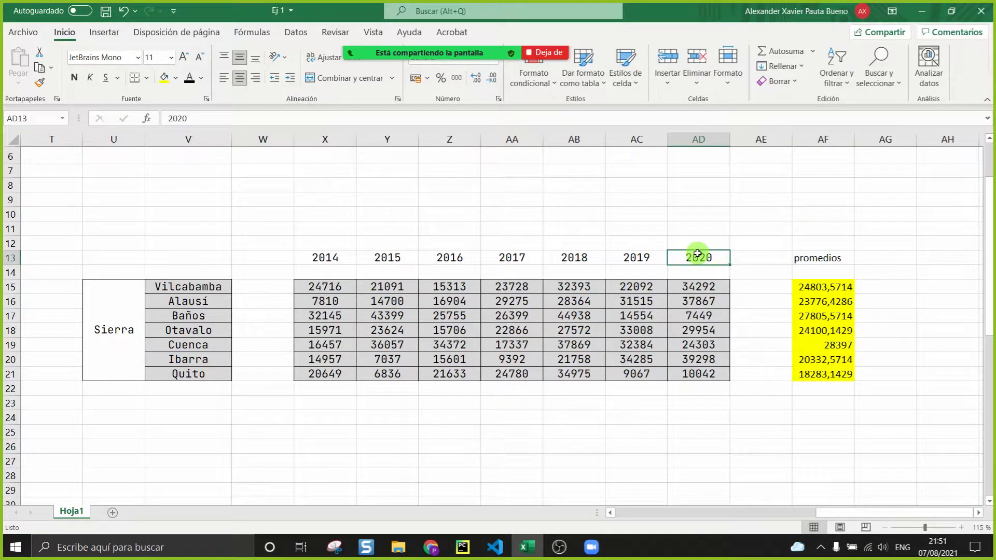
click(42, 85)
drag(822, 257, 824, 373)
drag(833, 287, 838, 374)
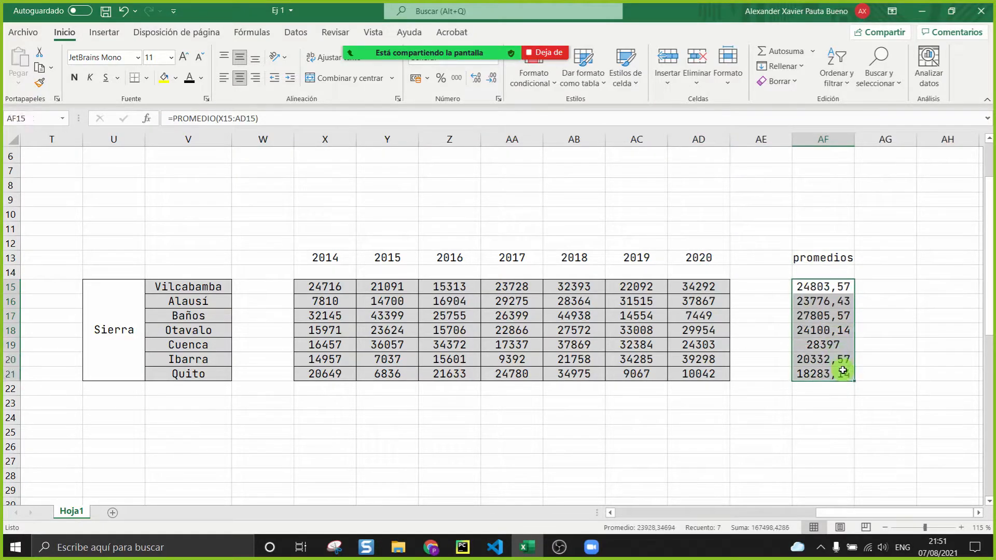
click(163, 77)
click(749, 476)
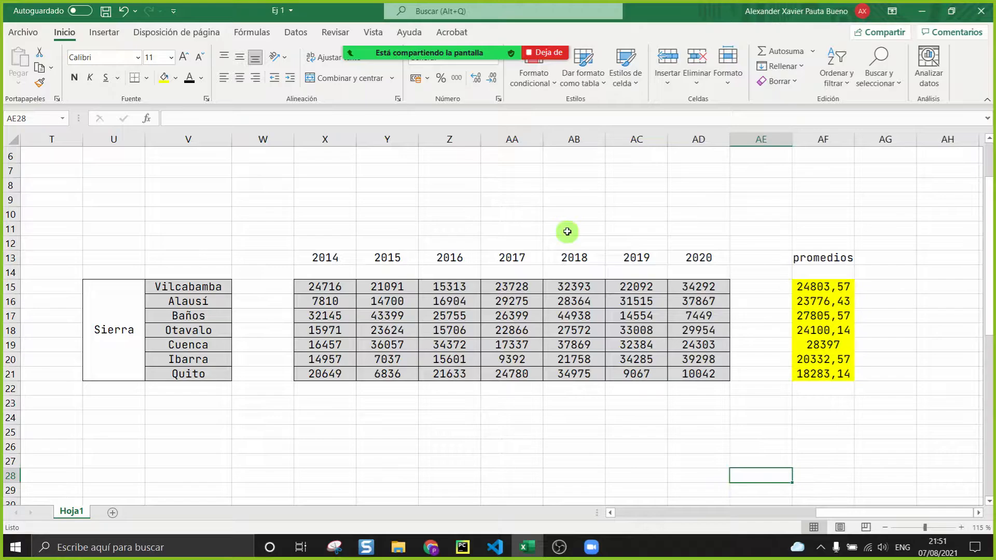
Step: Open the meeting chat, then switch to PyCharm and review the np.mean line that computes promedios
click(351, 31)
drag(726, 331, 692, 425)
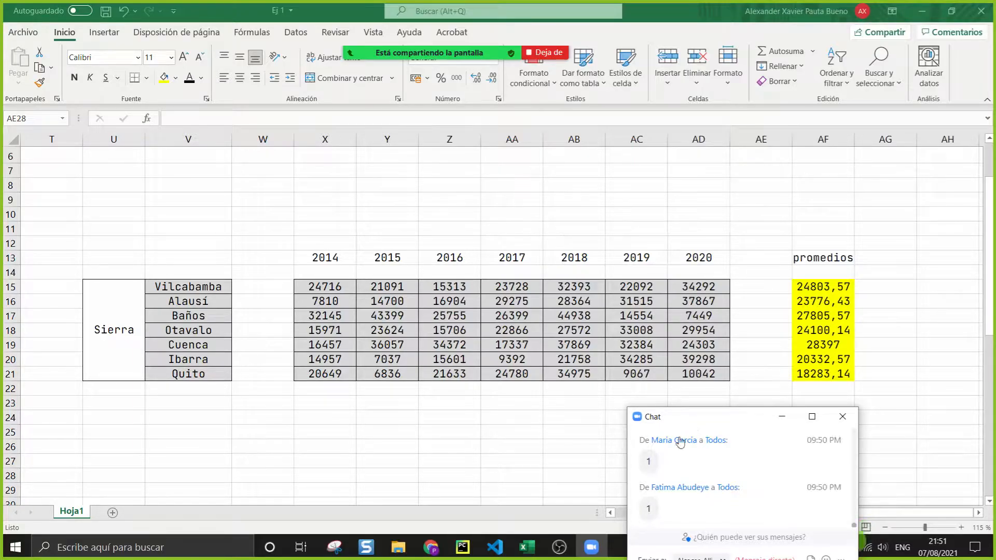
click(463, 548)
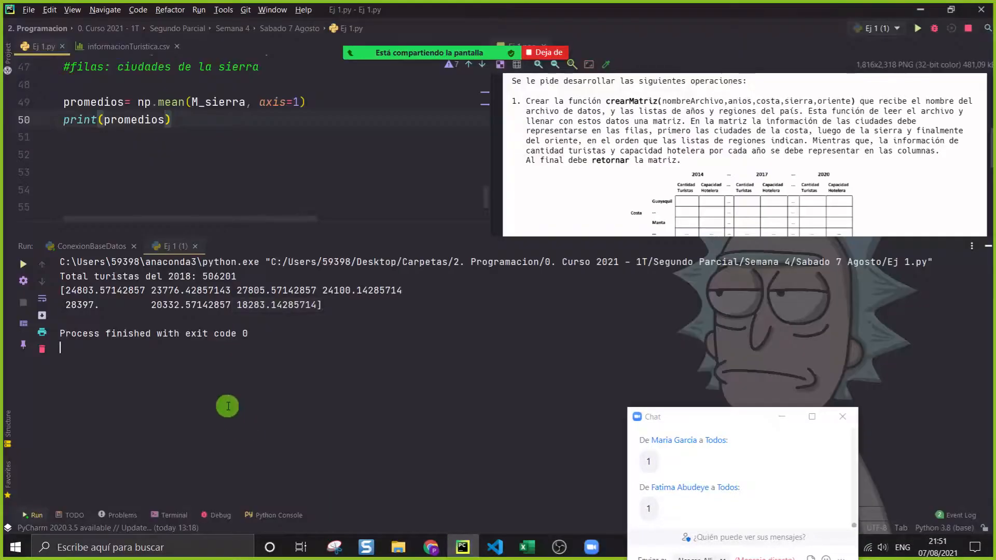
click(159, 102)
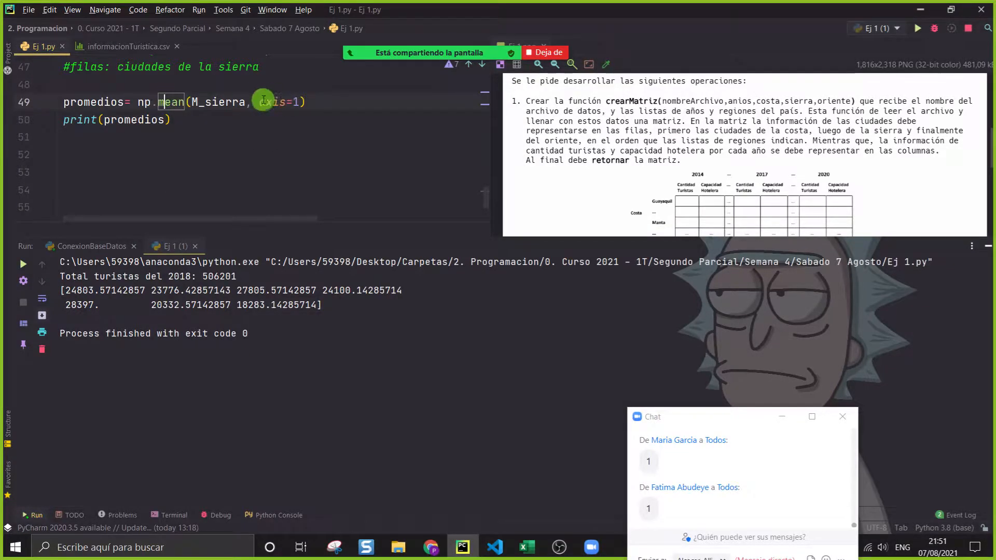
click(269, 156)
click(117, 102)
click(303, 135)
Step: Try axis=0 in the np.mean call and restore axis=1
click(302, 100)
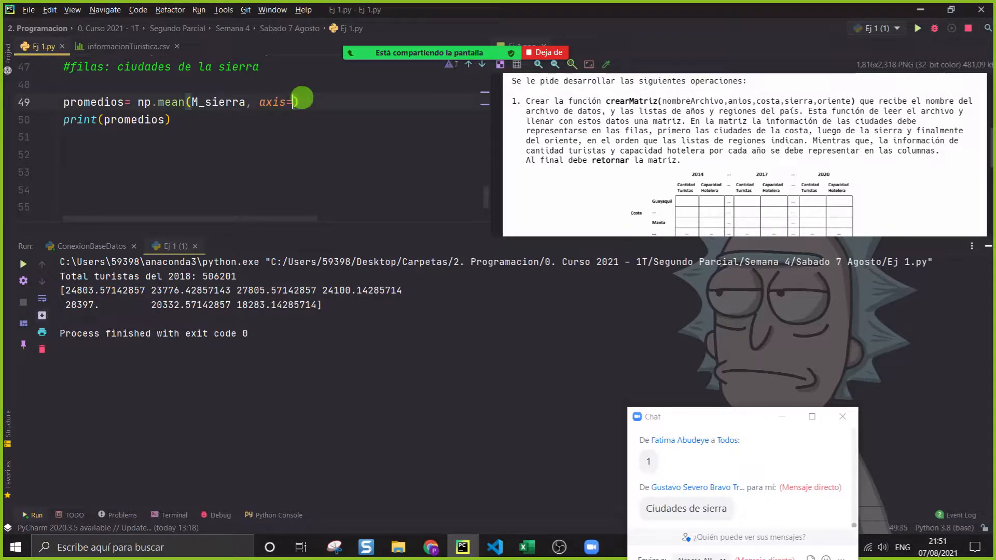
text(0)
click(289, 134)
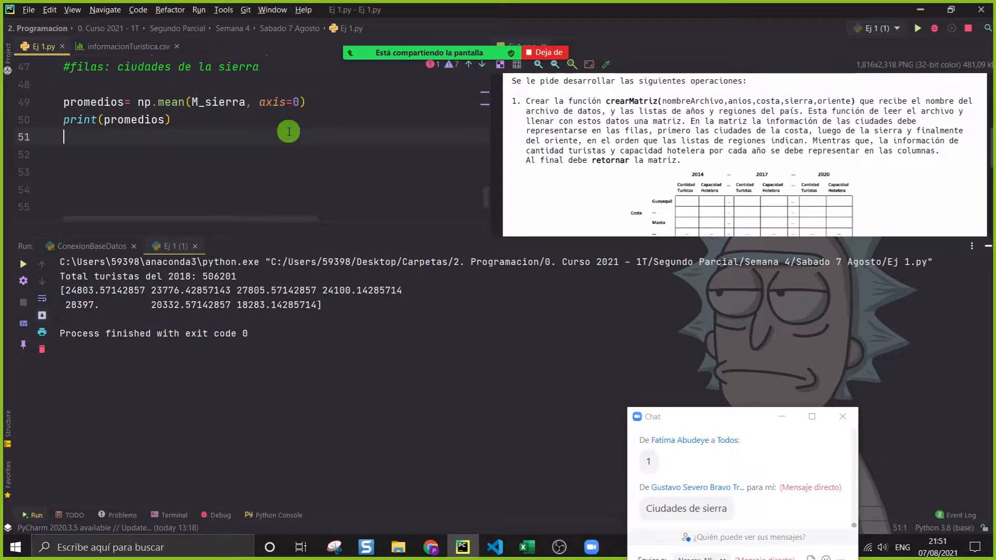
click(302, 103)
key(BackSpace)
text(1)
click(302, 134)
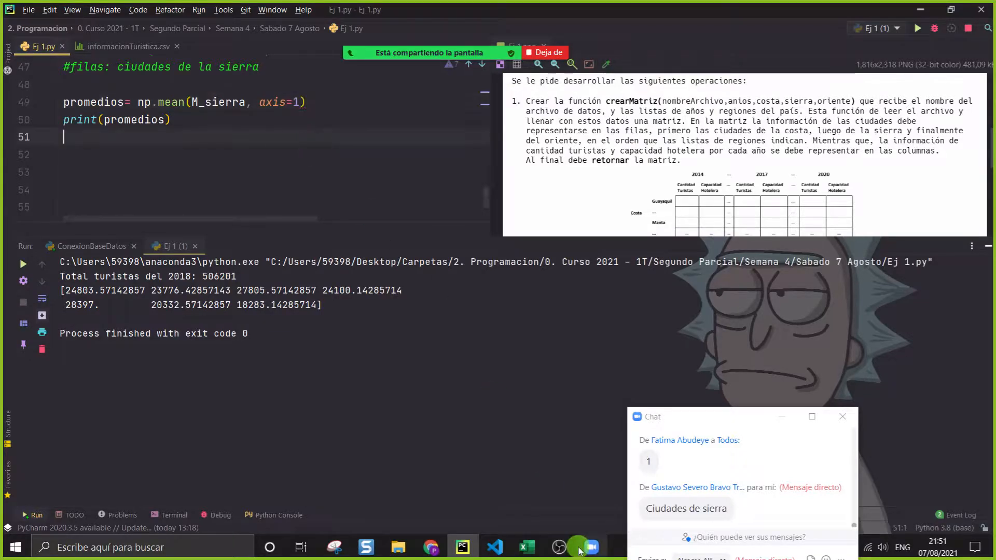
Step: Switch to Excel and examine how the averages in AF15:AF21 correspond to the Sierra city names
click(528, 549)
drag(810, 286, 820, 370)
drag(174, 287, 191, 379)
Step: Switch to PyCharm and replace print(promedios) with the loop header for i in range(len(sierra)): below the mean calculation
click(462, 547)
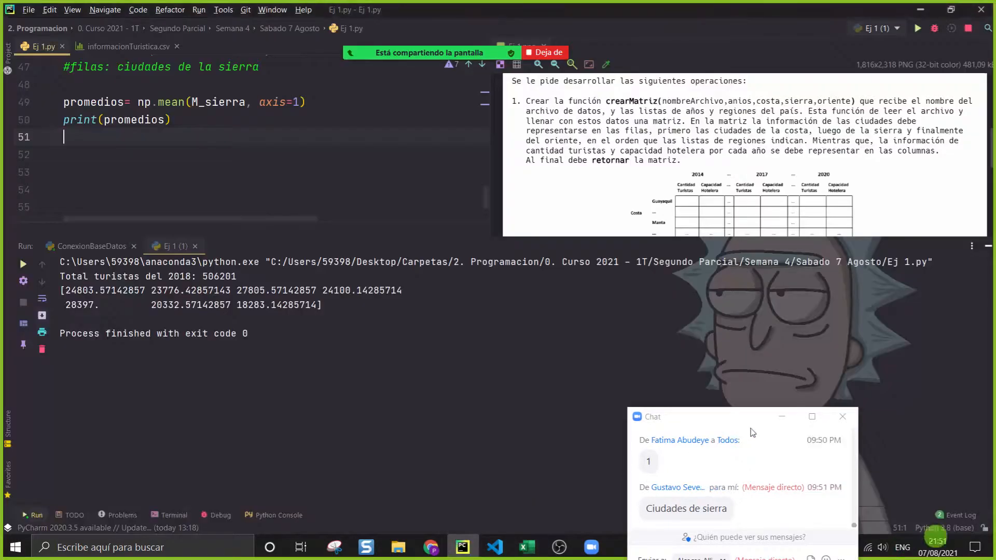
click(785, 418)
click(988, 245)
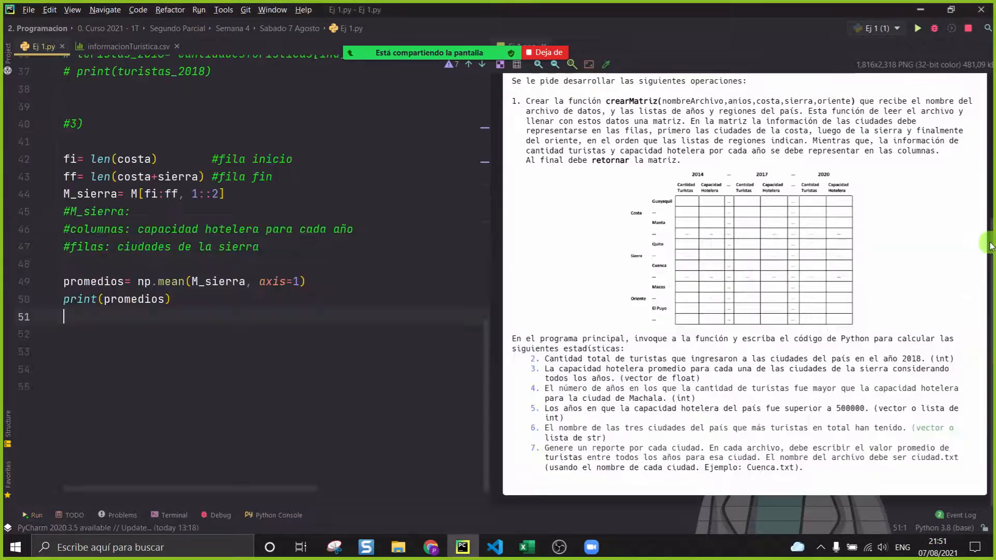
click(344, 407)
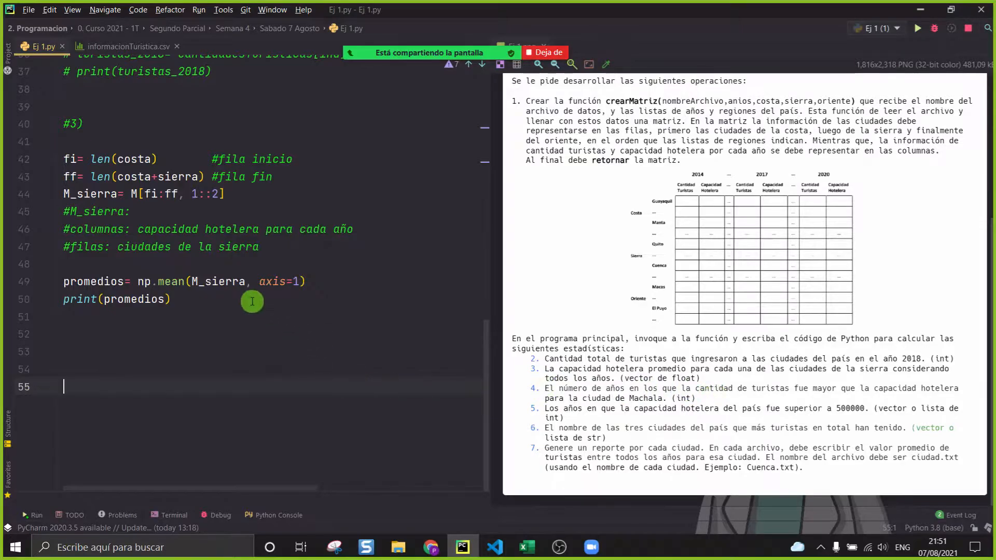
drag(254, 300, 2, 295)
key(Return)
text(for i in range(len()
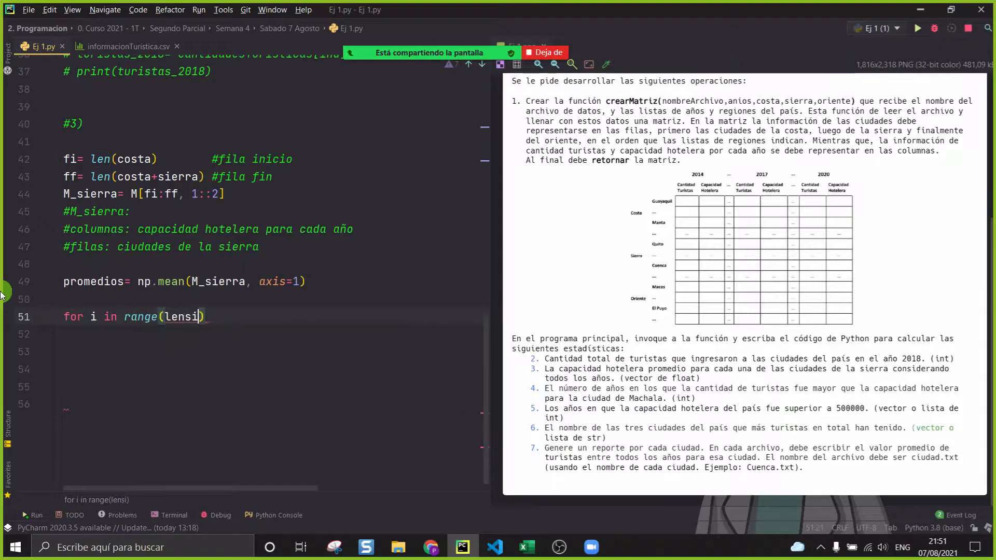
text(si)
key(Return)
text())
text(:)
key(Return)
Step: Inside the loop, assign ciudad= sierra[i] and promedio= promedios[i]
text(ciudad= sierra[i])
key(Return)
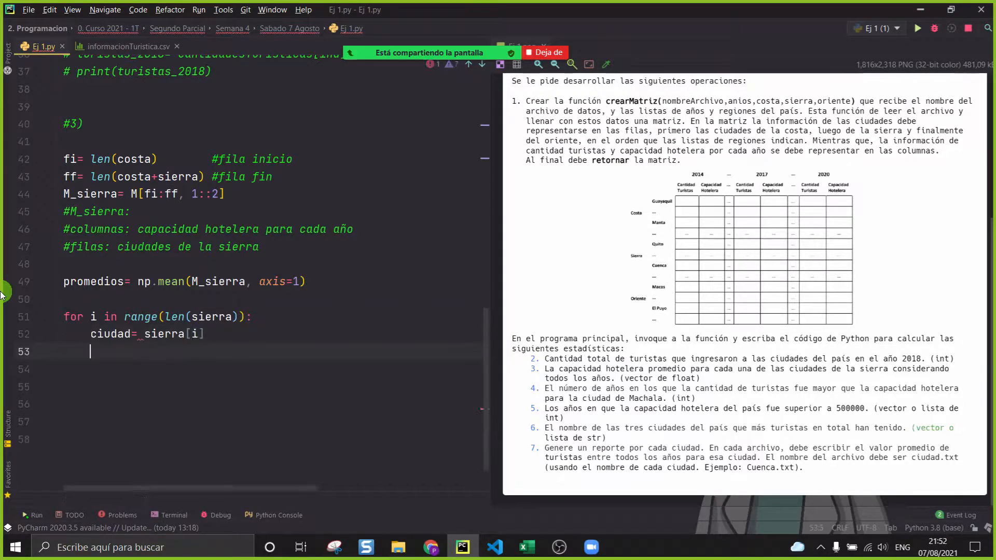
text(prome)
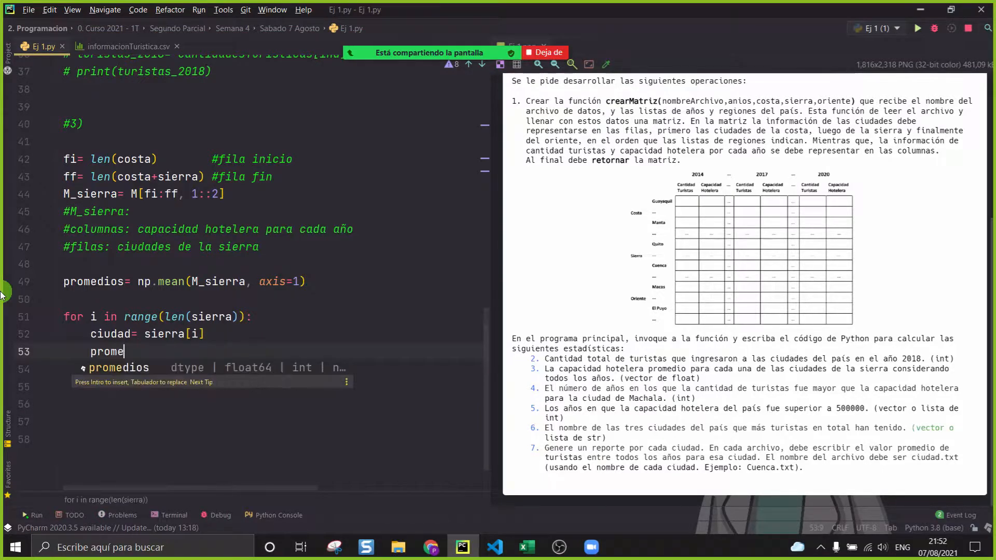
text(dio= promedios[i])
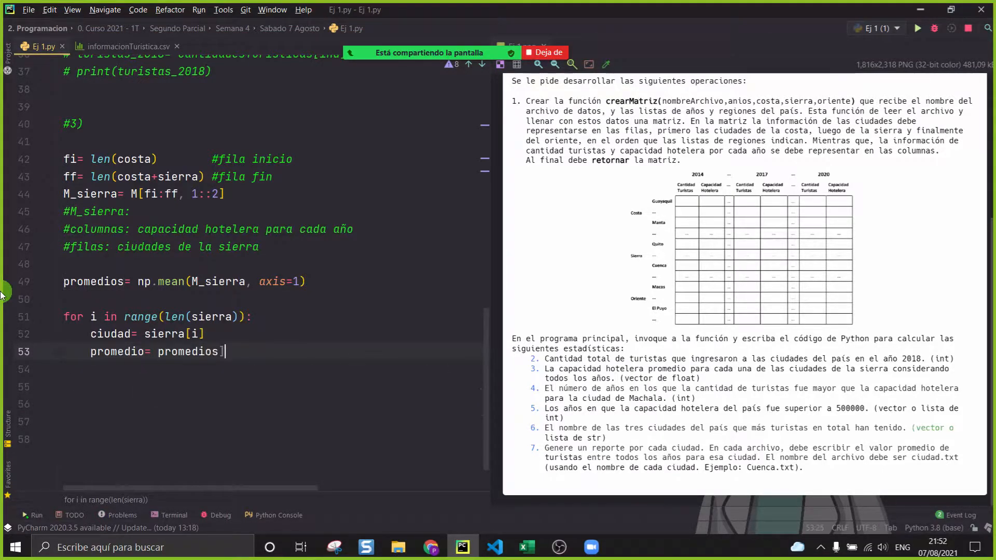
Step: Add print('{}: {:.2f}'.format(ciudad,promedio)) as the last line of the loop
key(Return)
text(print('{})
key(Right)
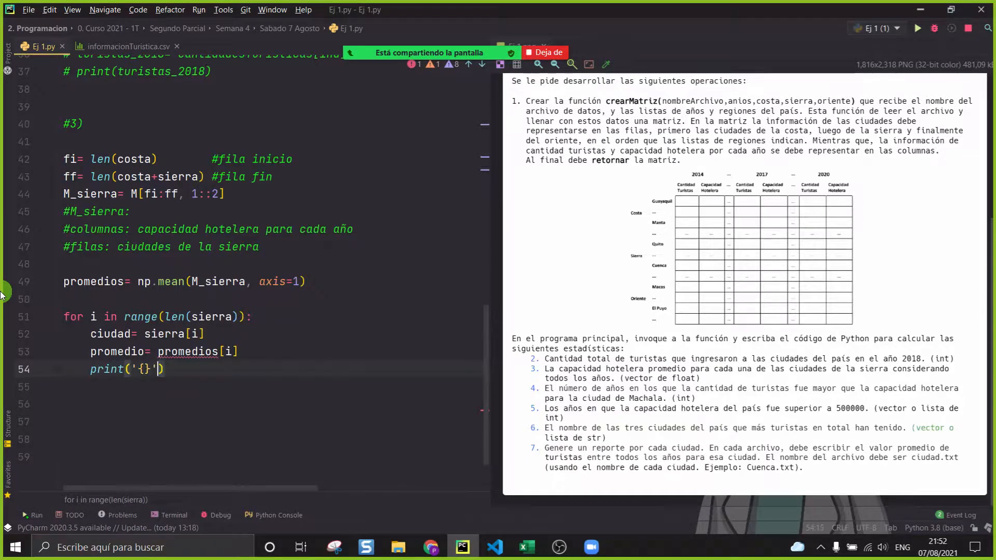
text(: {:.2f})
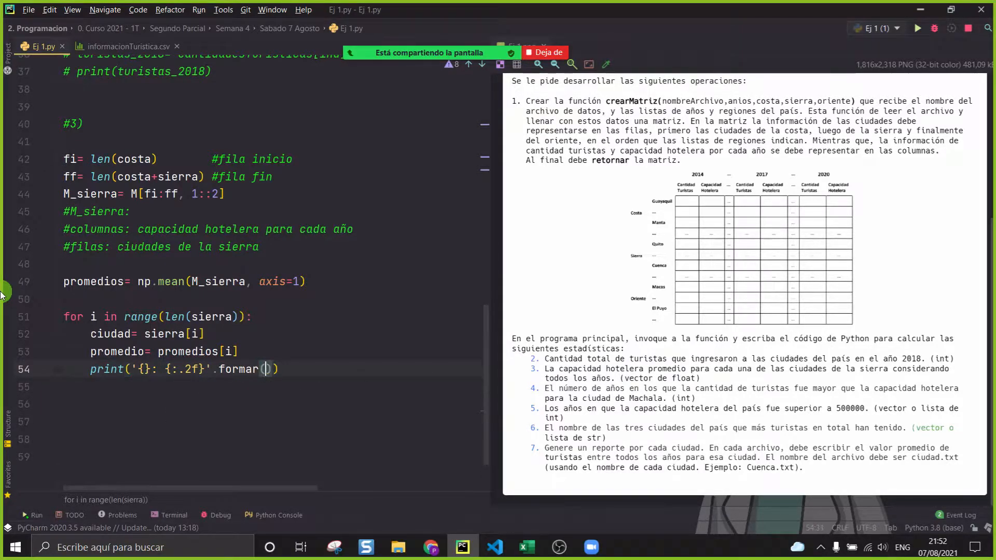
text(')
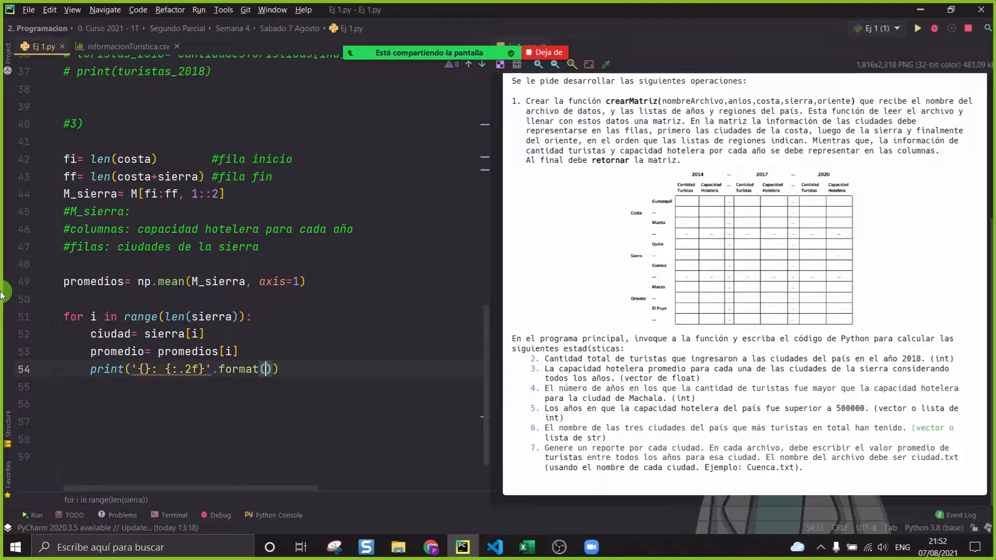
text(omedio)
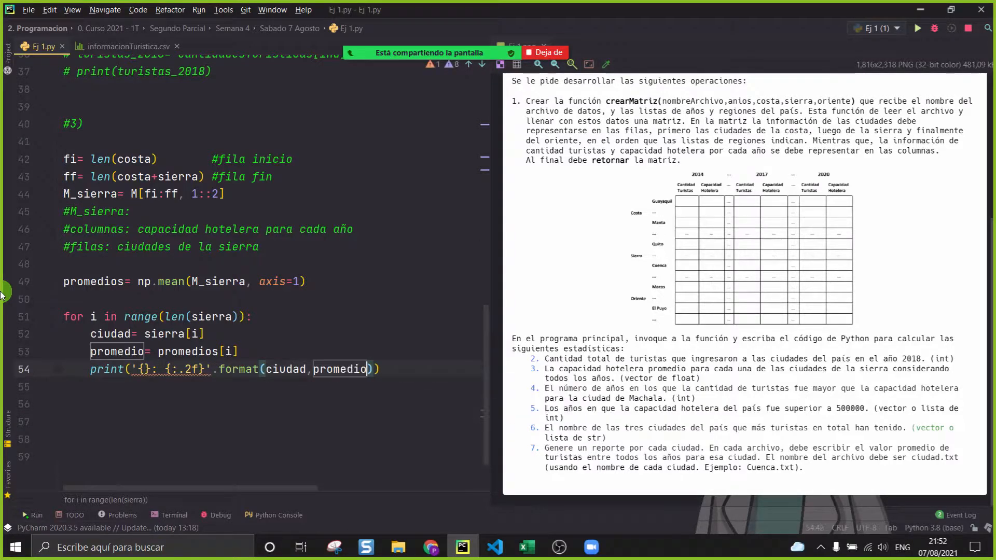
Step: Run the script and examine the average printed for each Sierra city
right_click(149, 165)
click(217, 328)
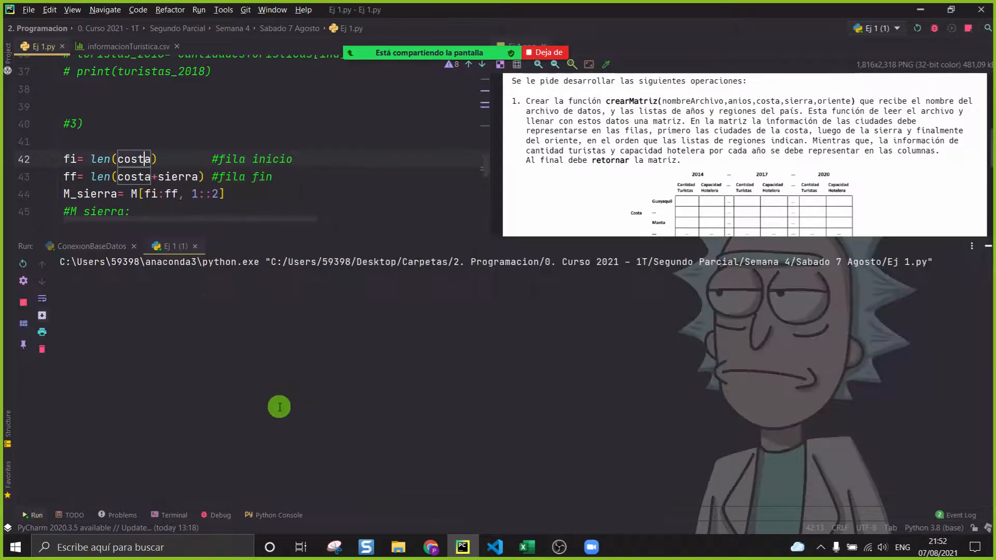
drag(207, 381, 41, 290)
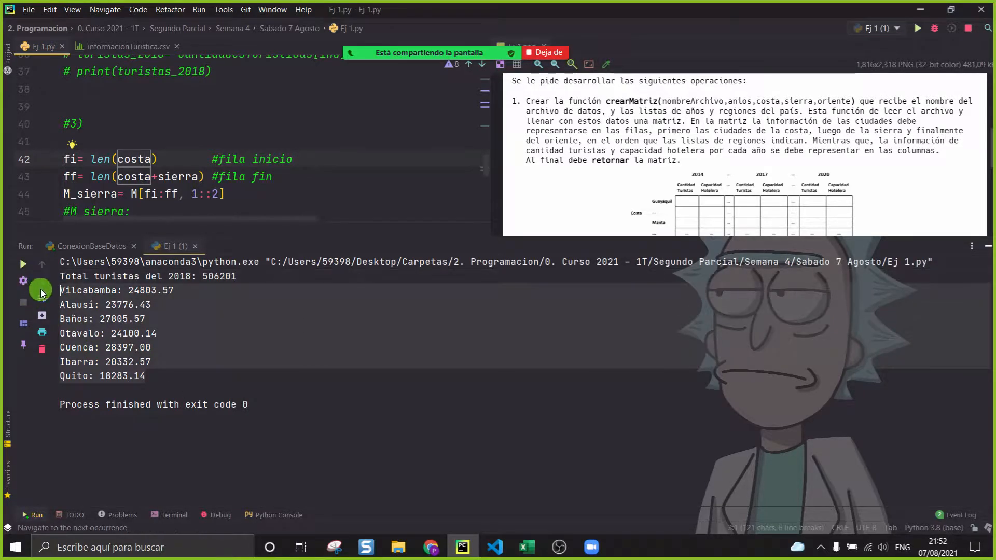
click(388, 423)
Step: Open the meeting chat, hide the run output and read the question about averaging all cities' hotel capacity per year
click(351, 31)
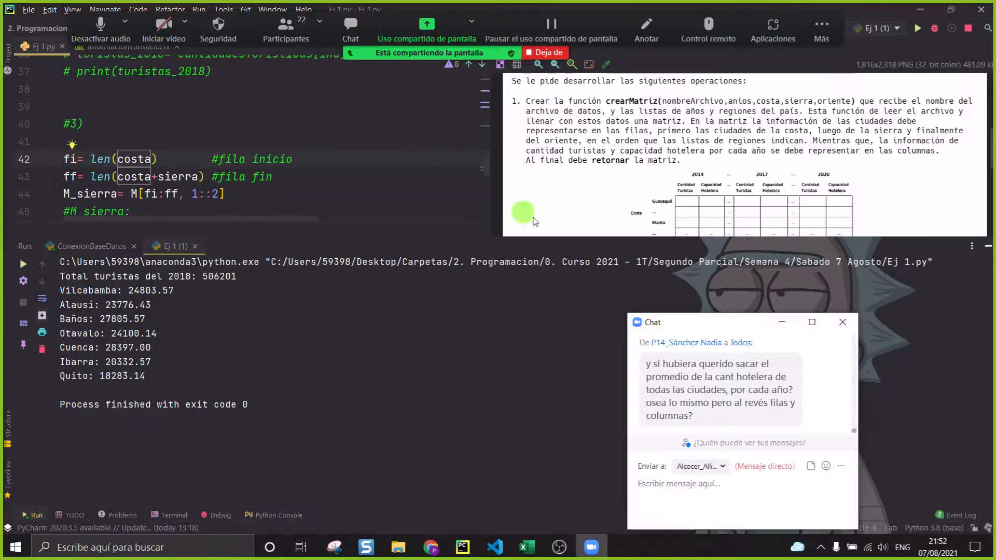
click(989, 247)
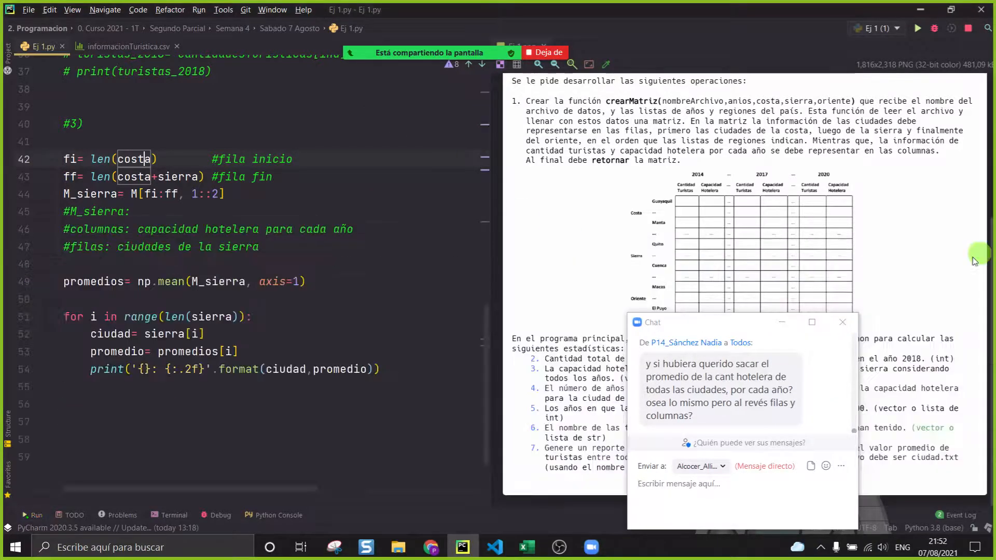
drag(718, 416, 720, 390)
double_click(722, 391)
double_click(756, 390)
drag(803, 392, 621, 369)
click(721, 417)
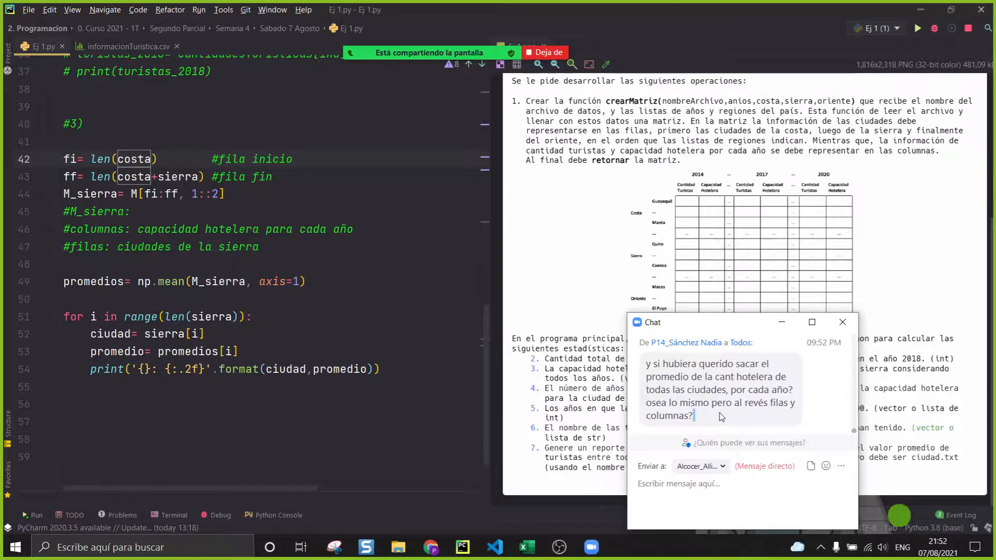
Step: Switch to Excel, minimize the chat and examine the Sierra city names and the 2014 column of their hotel capacities
drag(711, 350, 388, 317)
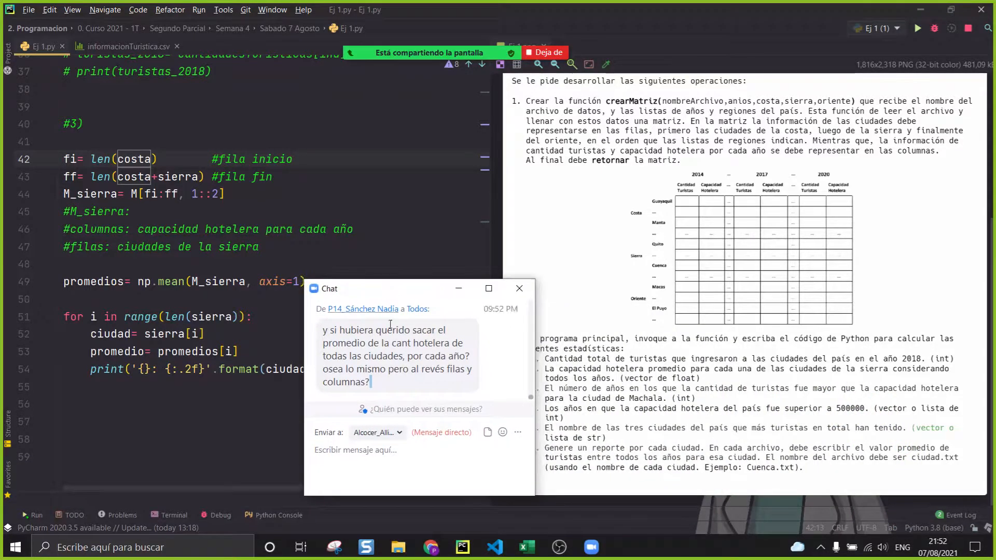
click(526, 547)
drag(394, 289, 586, 351)
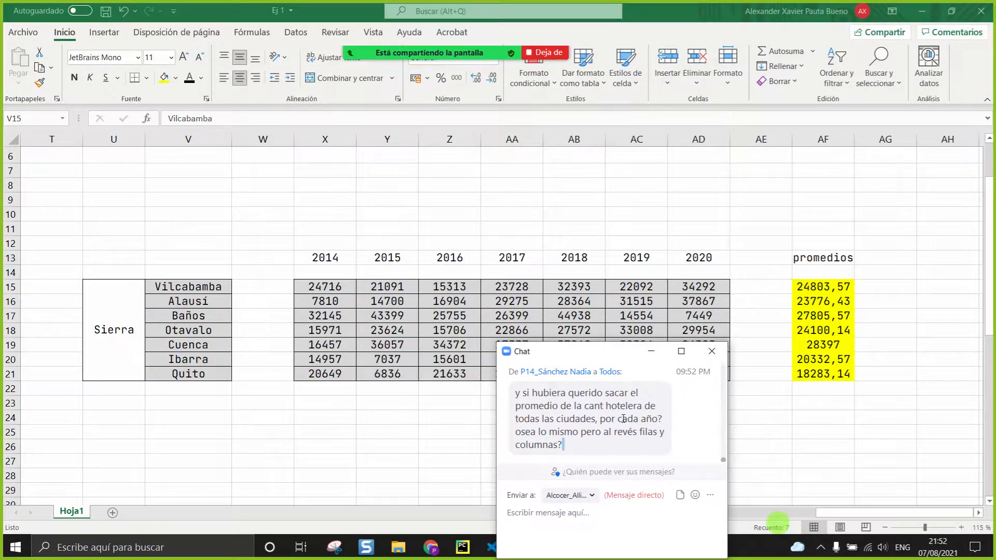
click(651, 351)
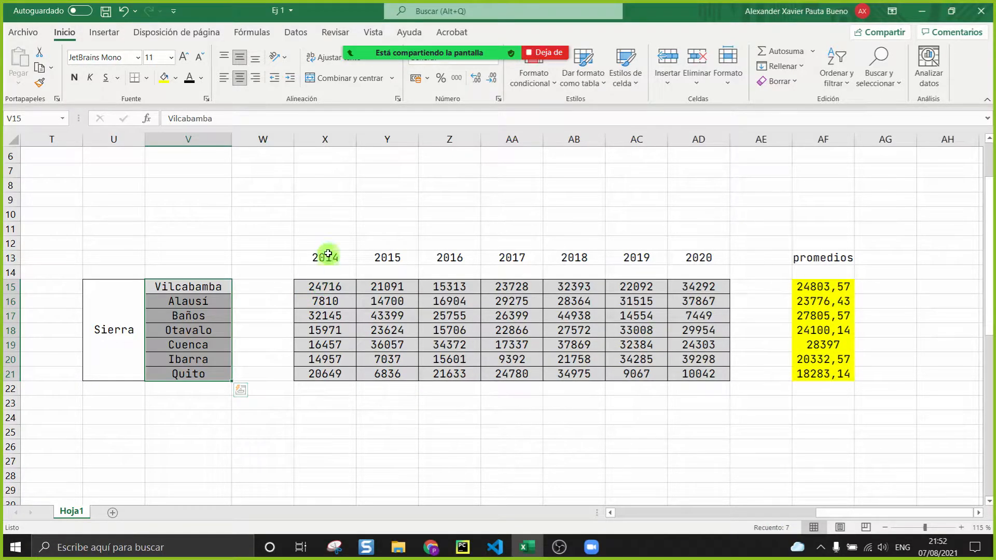
click(264, 286)
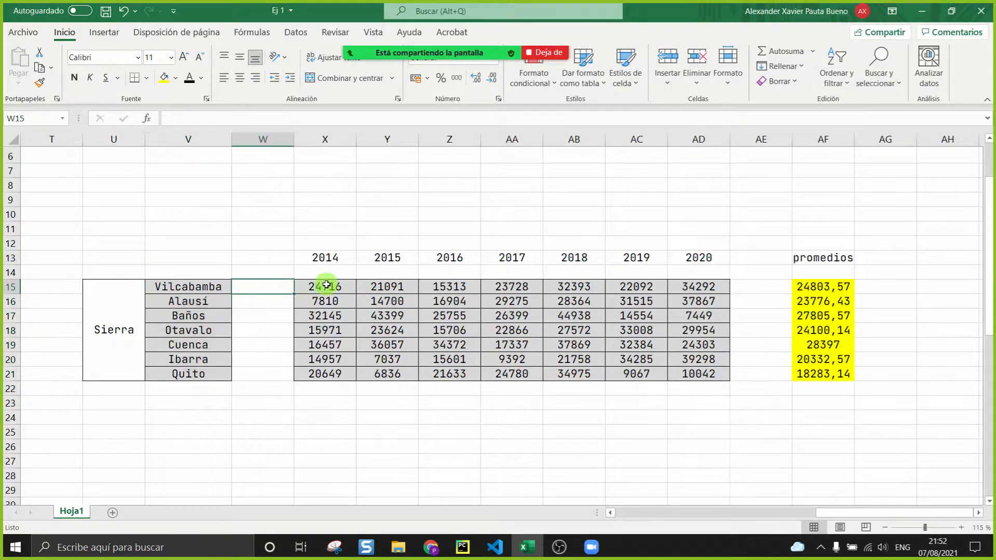
click(132, 292)
drag(163, 305, 200, 371)
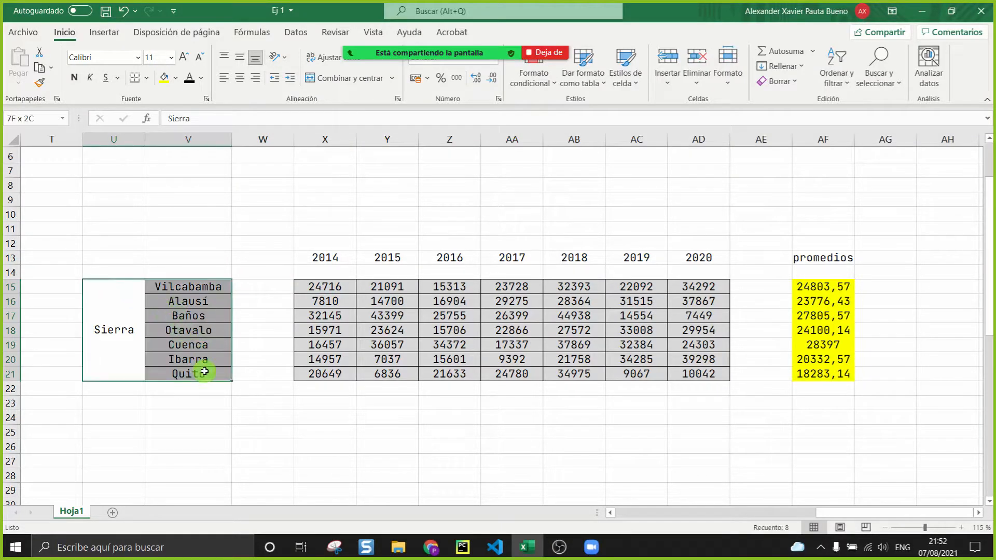
drag(320, 287, 322, 376)
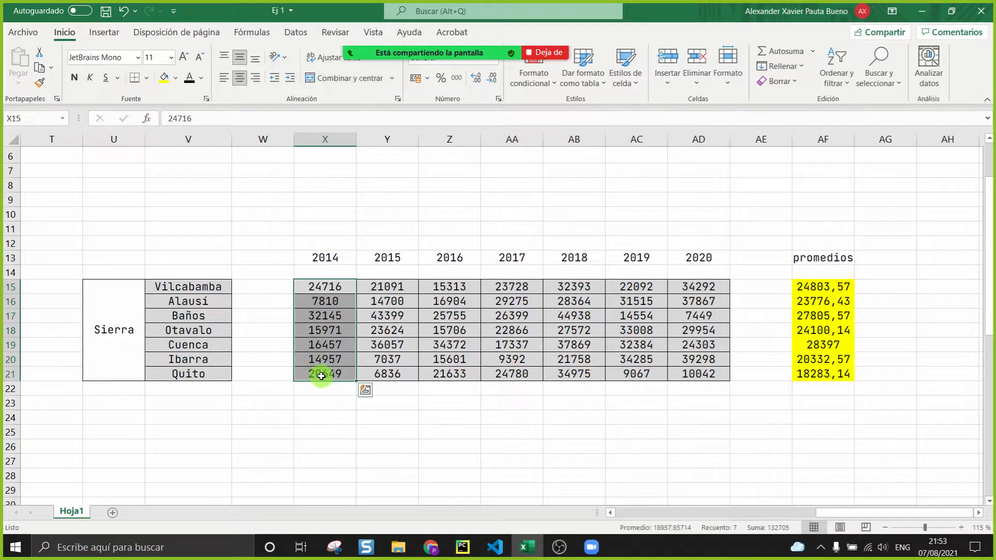
click(320, 417)
drag(326, 287, 324, 374)
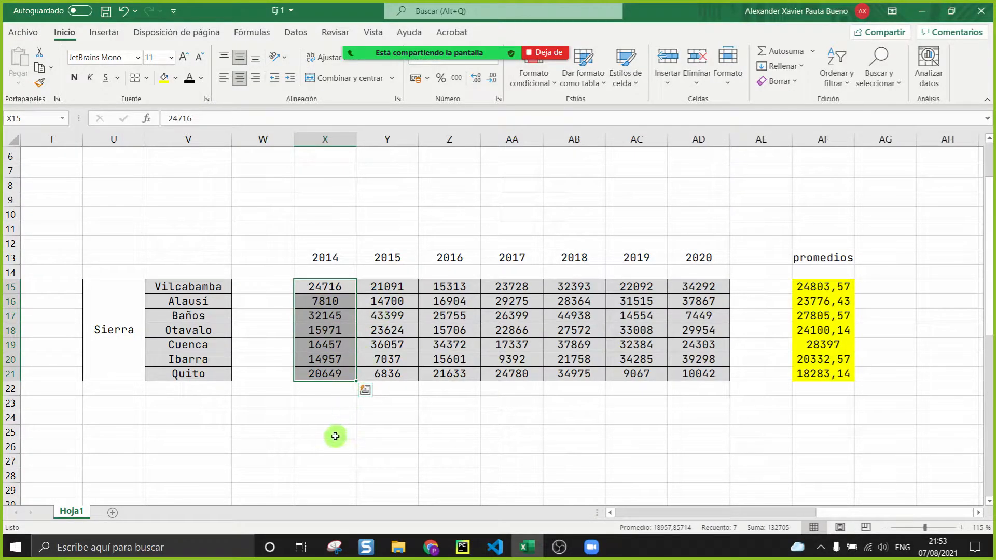
Step: Switch to PyCharm and write the comment #Promedio de las capacidades hoteleras de cada año / #en las ciudades de la region sierra below the loop
click(462, 547)
click(212, 440)
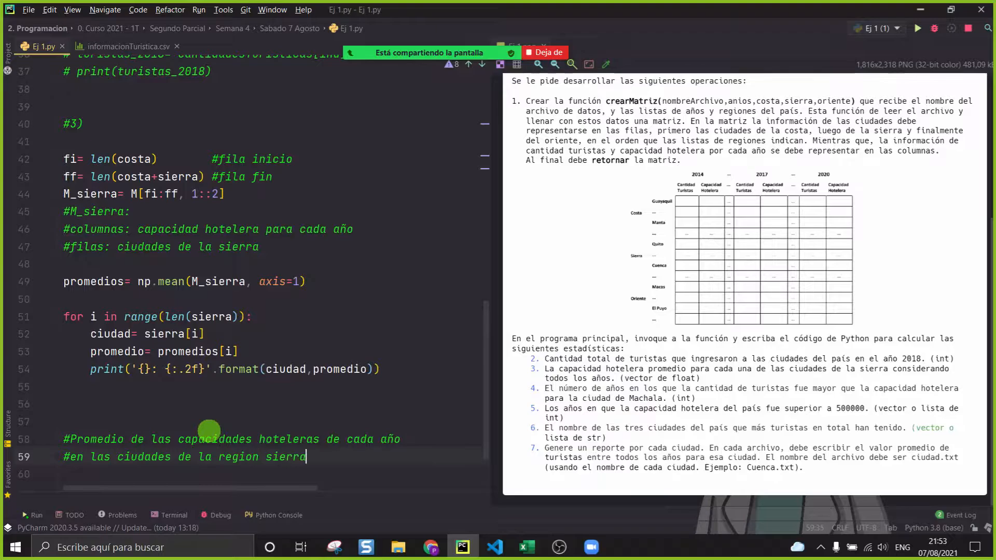
key(Return)
Step: Review the per-year average comment against the axis argument of the np.mean line
drag(328, 454, 6, 413)
click(461, 551)
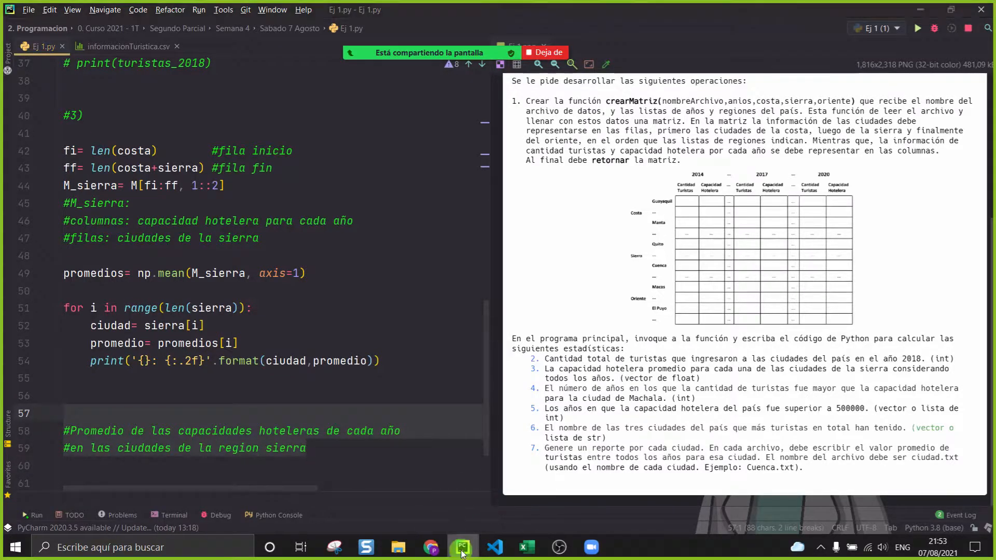
drag(363, 463, 357, 476)
click(287, 408)
click(306, 418)
click(461, 547)
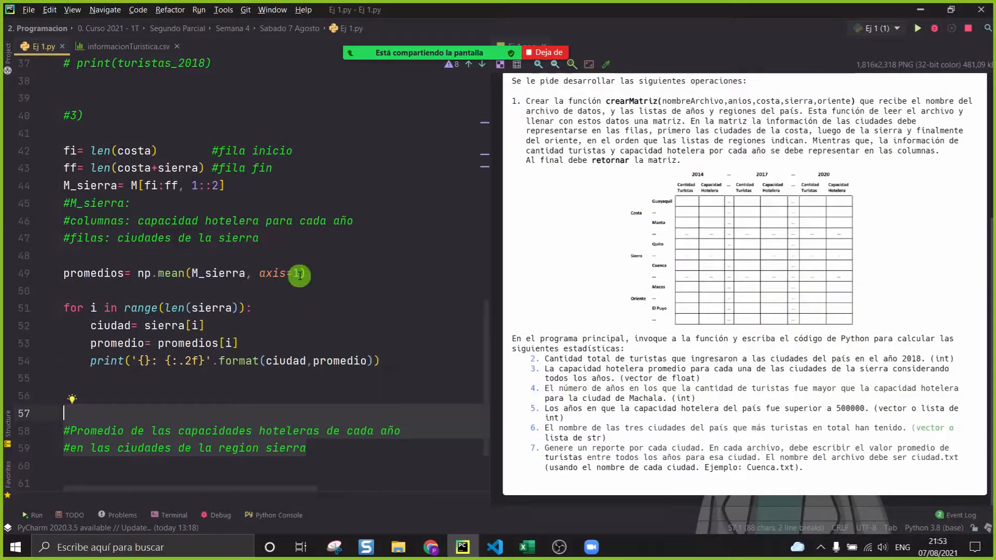
click(299, 274)
Step: Switch to Excel and examine the Sierra capacity table column by column, from 2014 through 2020
click(461, 548)
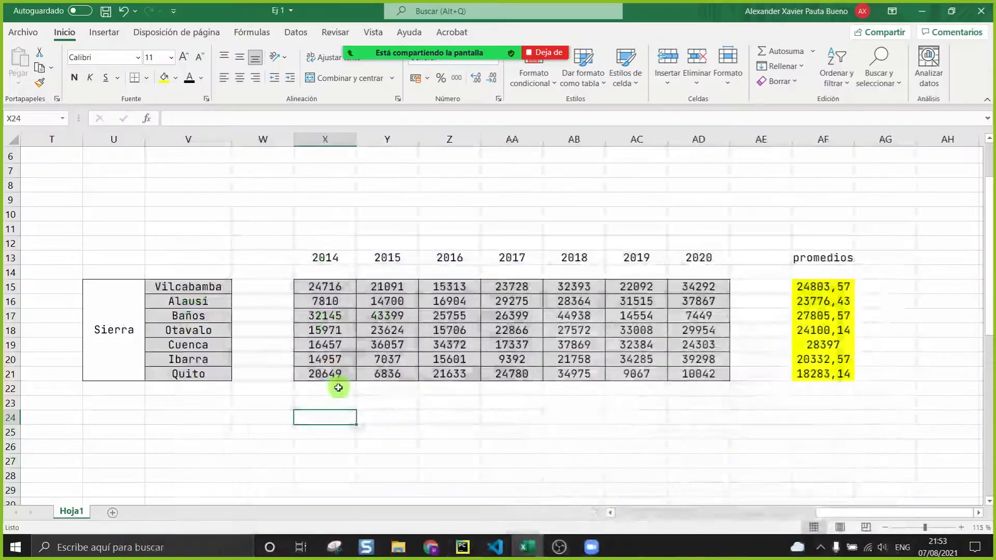
drag(337, 415, 714, 413)
drag(321, 288, 327, 374)
drag(387, 287, 386, 373)
drag(449, 286, 449, 374)
drag(512, 287, 522, 368)
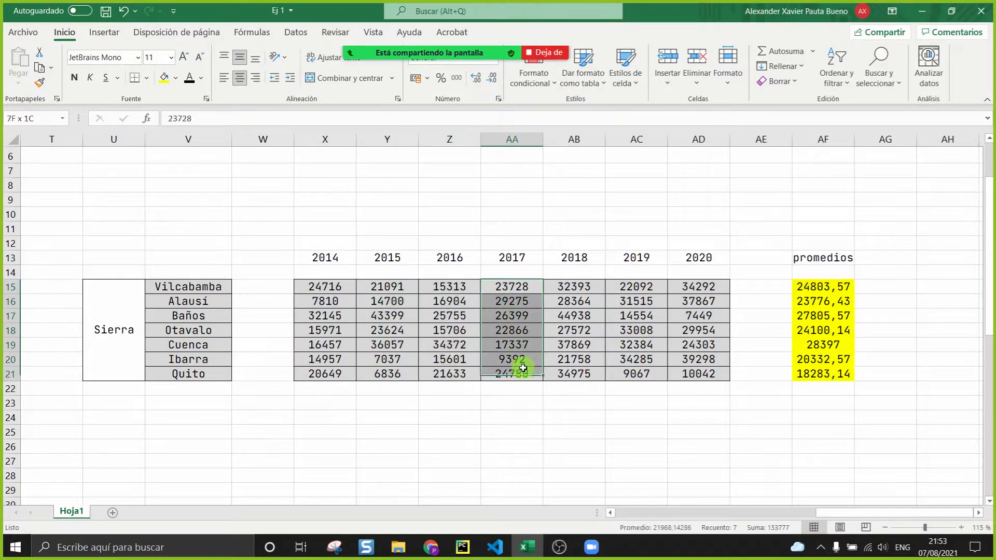
drag(699, 287, 668, 383)
Step: Return to PyCharm, reopen the meeting chat, move it beside the code and read the latest reply
click(463, 547)
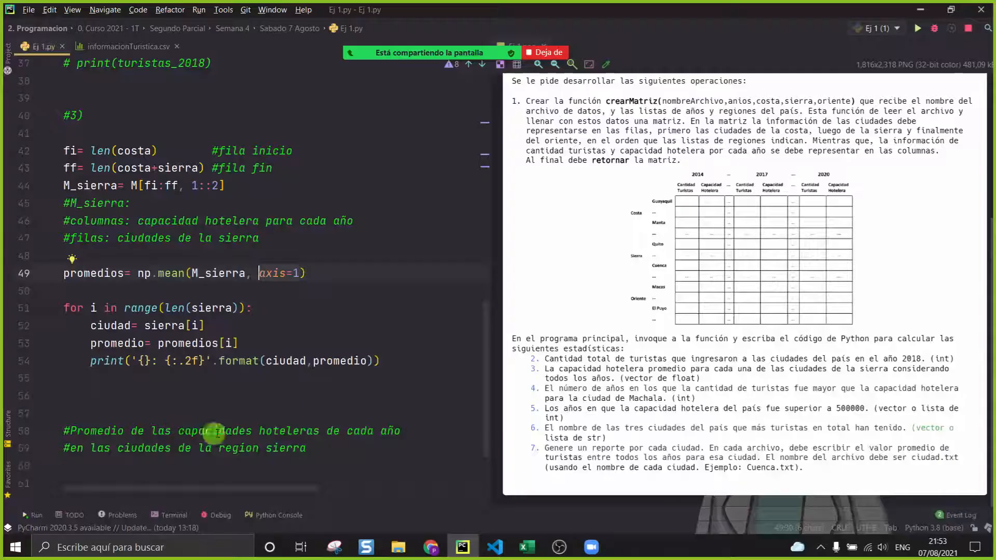
click(269, 414)
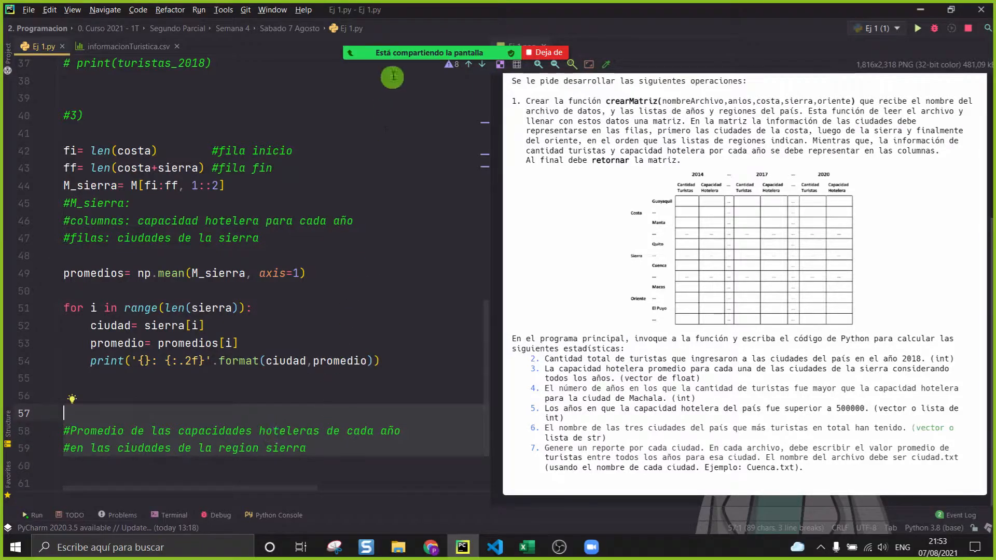
click(359, 32)
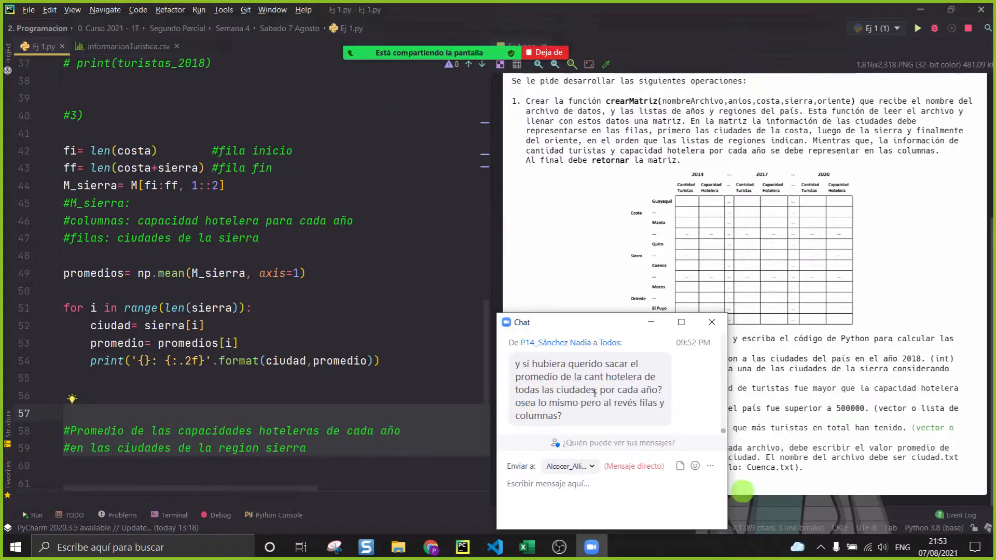
drag(595, 322, 448, 125)
drag(472, 220, 443, 182)
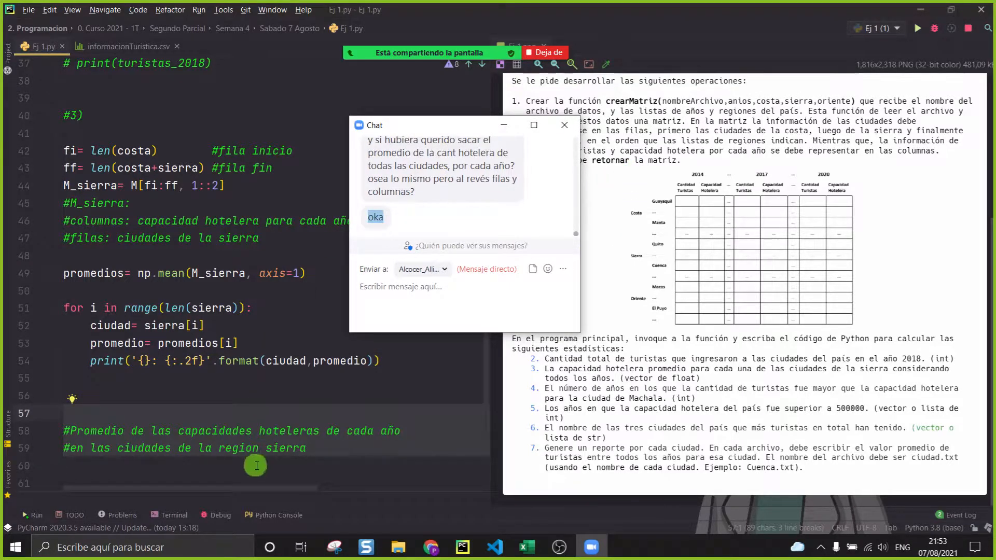
Step: Delete the two-line comment about yearly averages in the Sierra region
drag(353, 455, 49, 413)
key(BackSpace)
key(BackSpace)
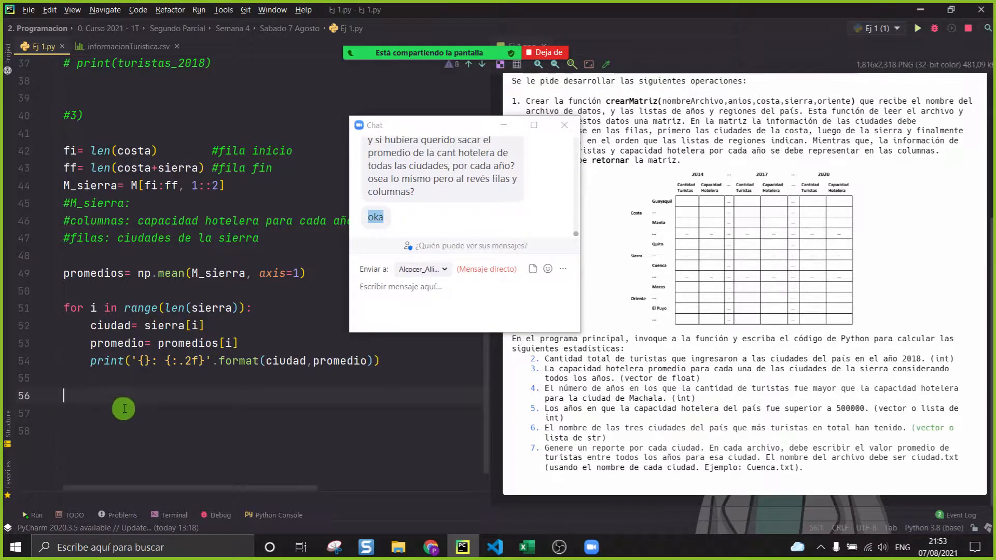
Step: Add print('Literal 3: ') directly above the promedios line
click(86, 258)
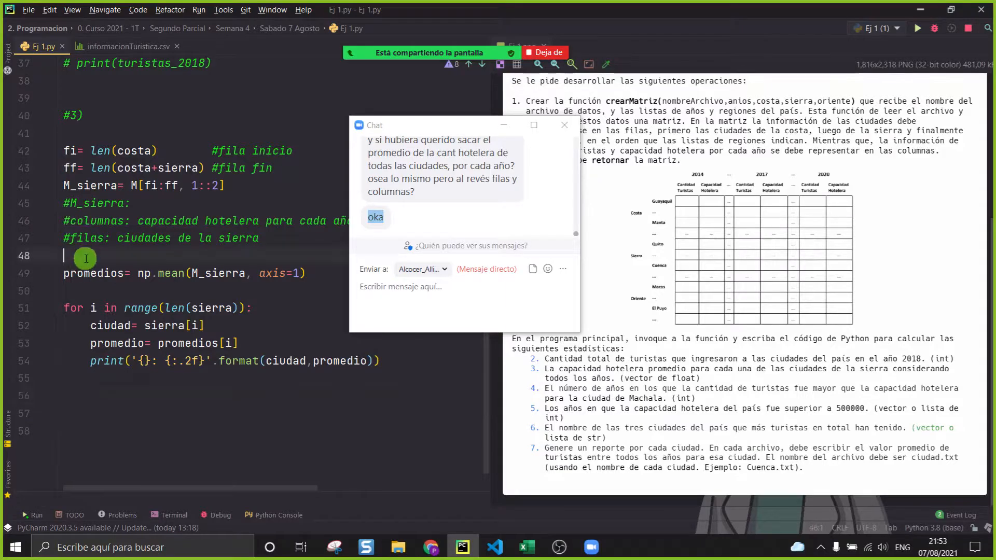
text(print('Literal)
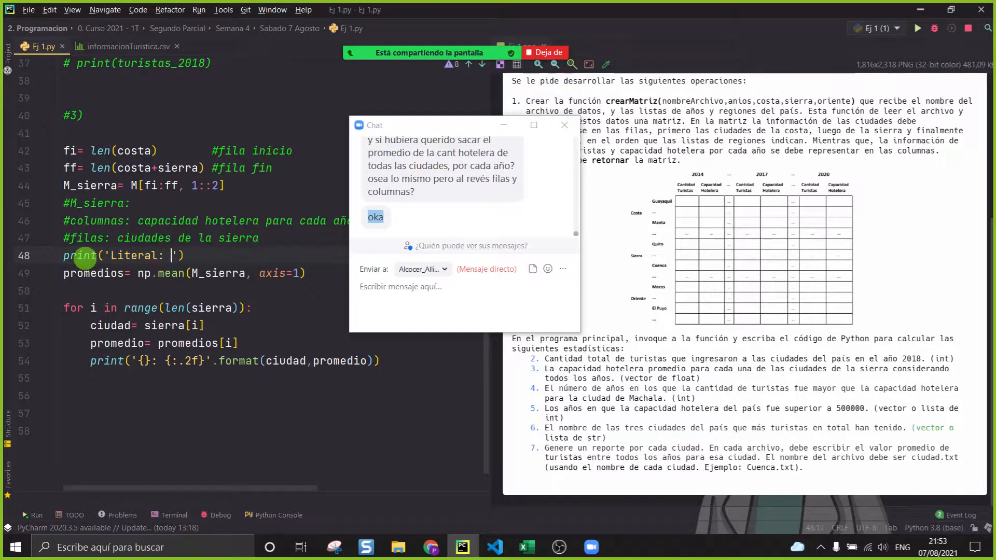
text( 3)
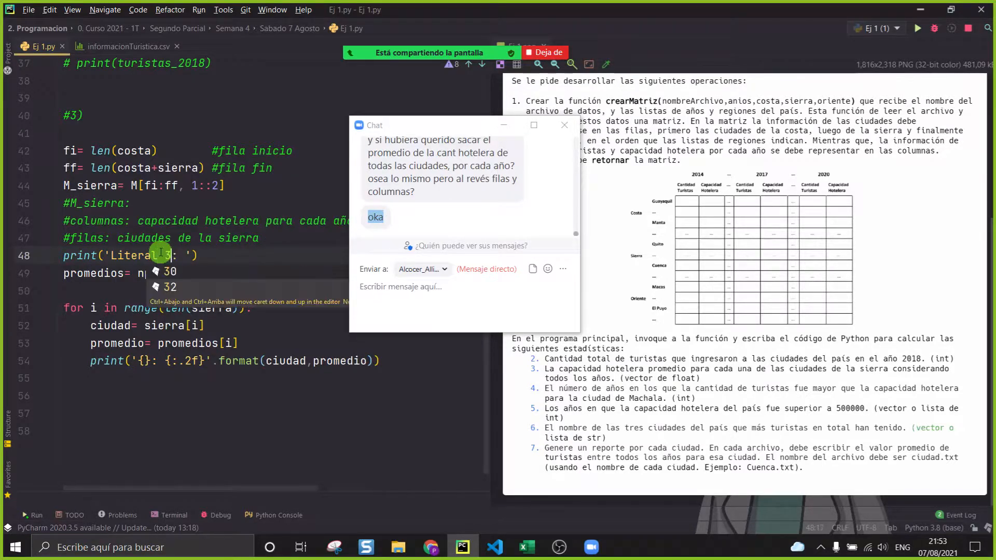
Step: Remove the blank line between the promedios assignment and the for loop
drag(421, 398, 2, 290)
click(336, 436)
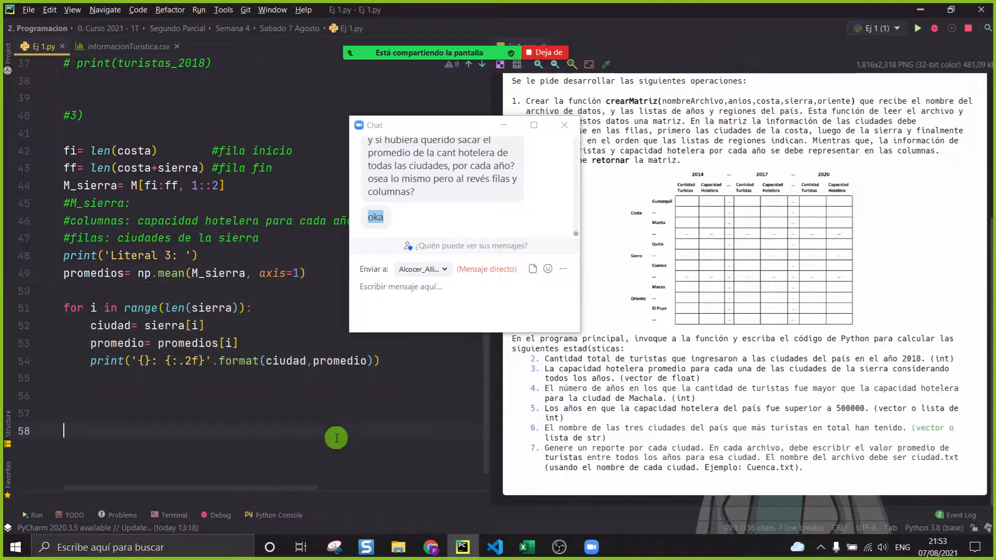
key(BackSpace)
click(180, 419)
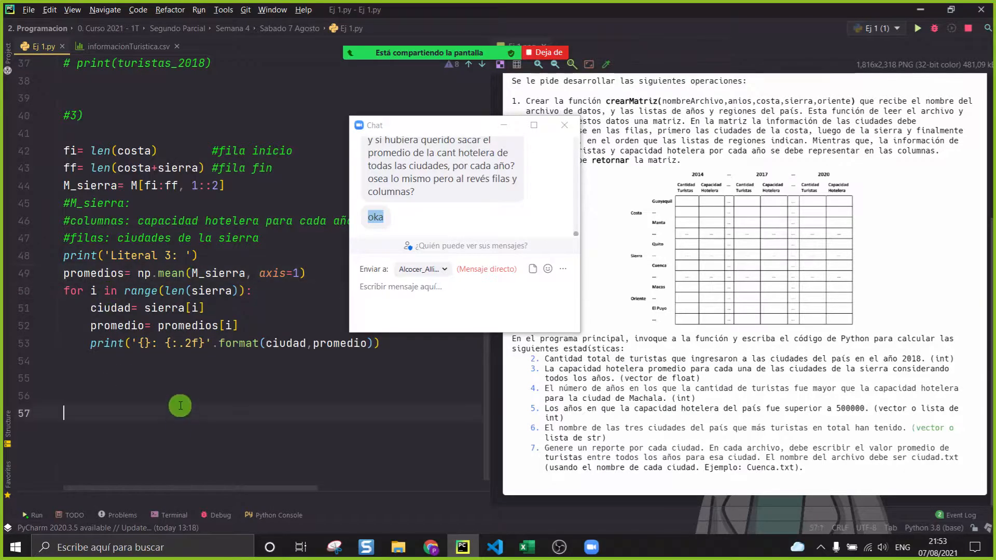
Step: Review the crearMatriz function and the line that calls it to build M
scroll(179, 405, up, 4)
scroll(156, 374, up, 1)
click(152, 378)
scroll(152, 379, down, 5)
scroll(152, 378, up, 9)
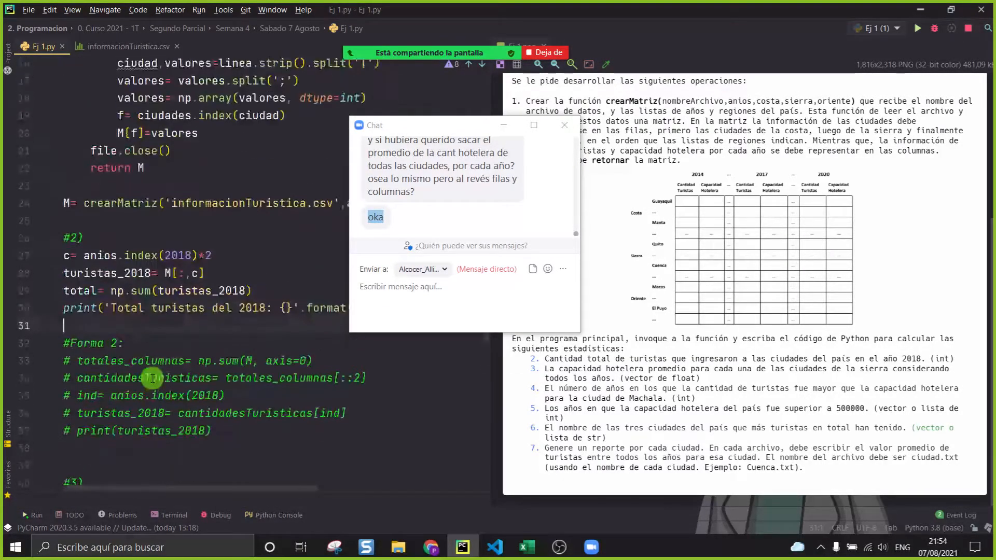
click(206, 380)
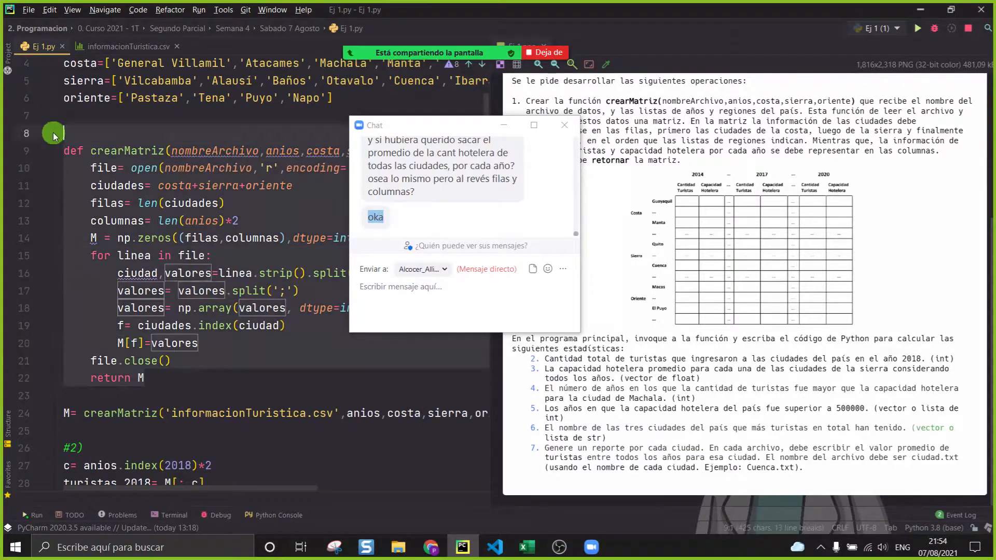
click(241, 359)
click(238, 386)
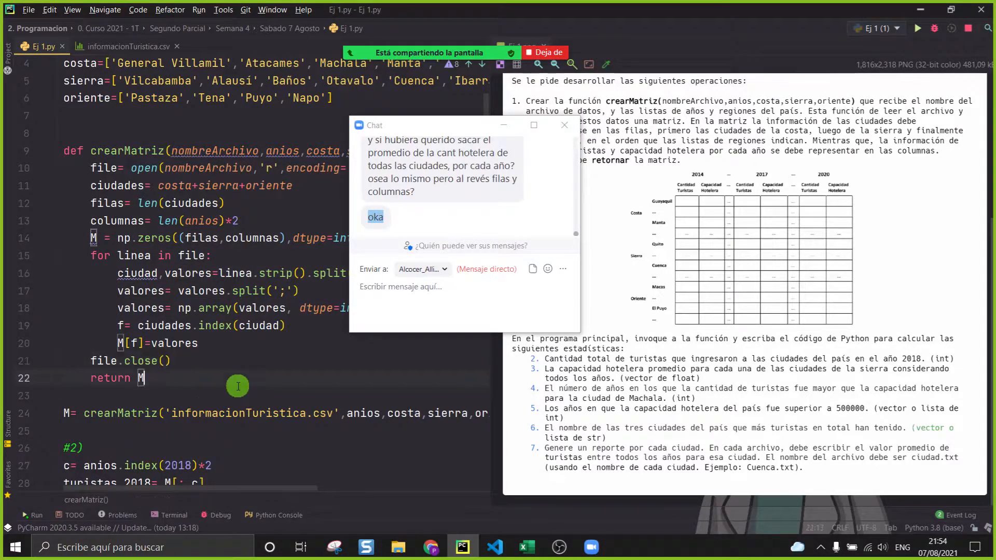
key(Return)
drag(349, 372, 4, 98)
click(253, 328)
click(201, 403)
key(Delete)
click(173, 429)
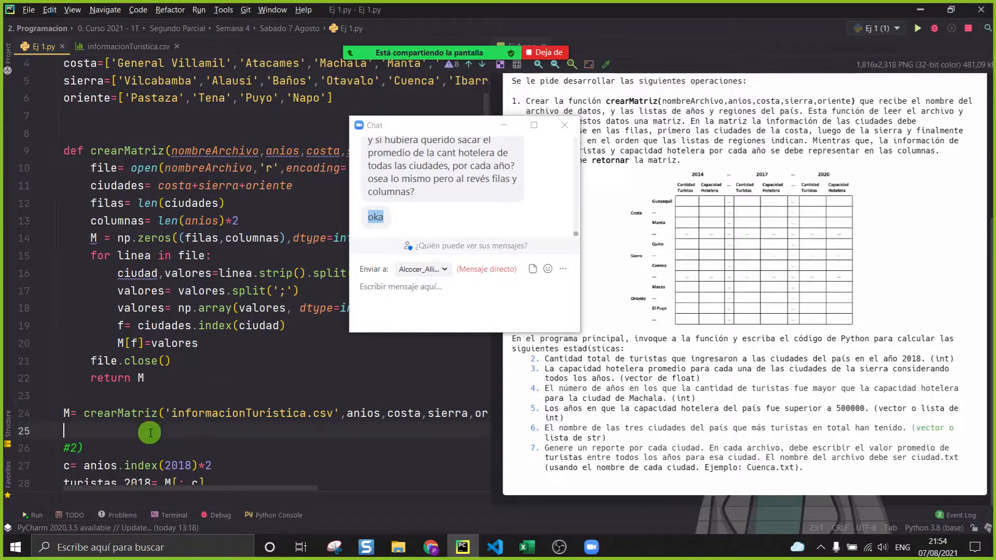
Step: In section #2, add print('Literal 2:') between the total calculation and the message with the 2018 tourist total
scroll(120, 384, down, 2)
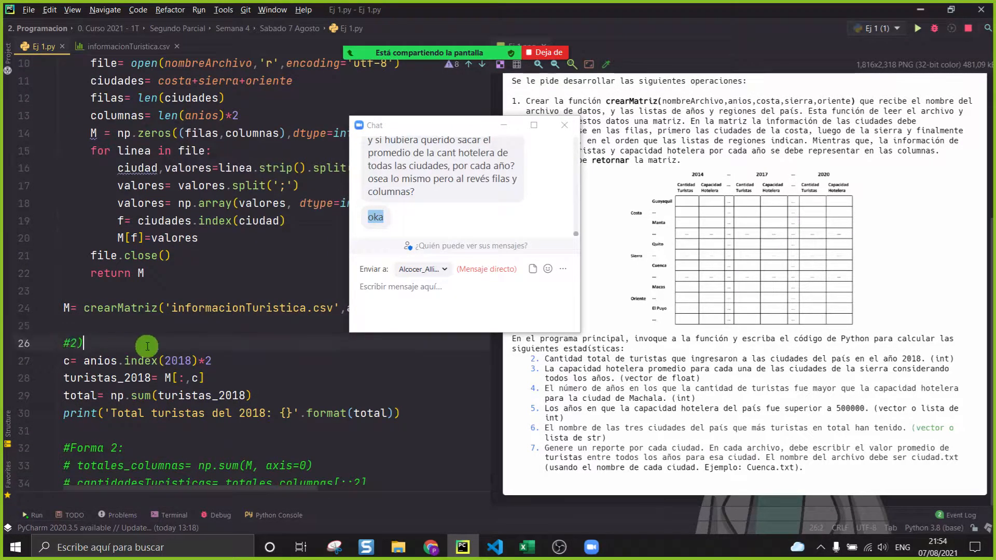
scroll(73, 342, down, 4)
scroll(73, 342, up, 4)
click(78, 344)
scroll(77, 343, down, 3)
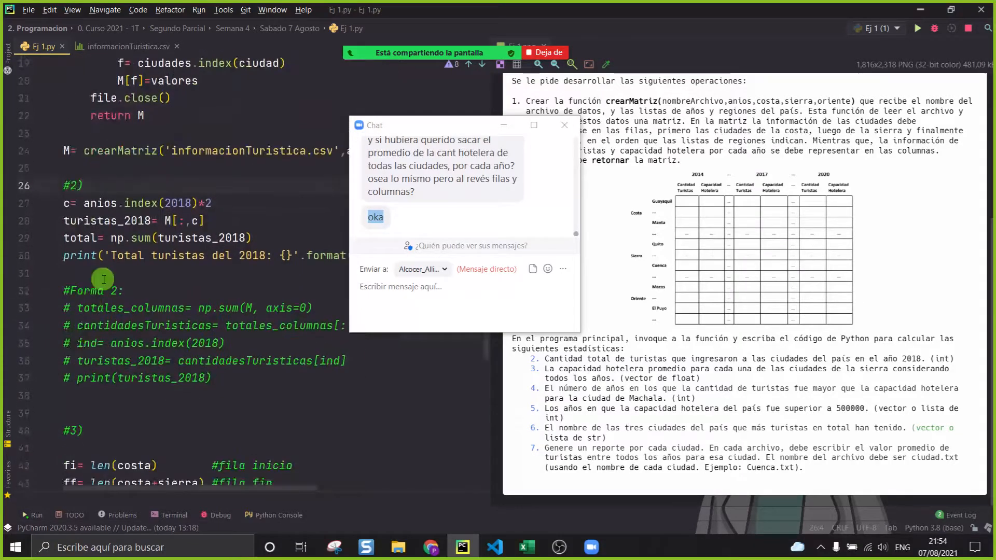
click(268, 238)
key(Return)
text(pr)
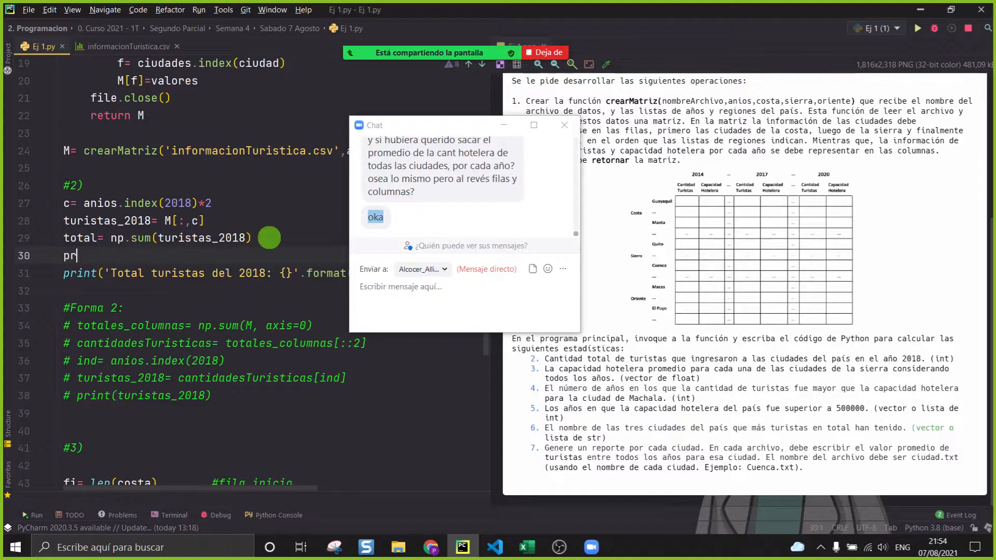
text(int('Literal)
key(BackSpace)
text(2:)
Step: Add an empty print() after the 2018 total message and another one after the Sierra averages loop
click(102, 285)
text(print()
scroll(101, 301, down, 6)
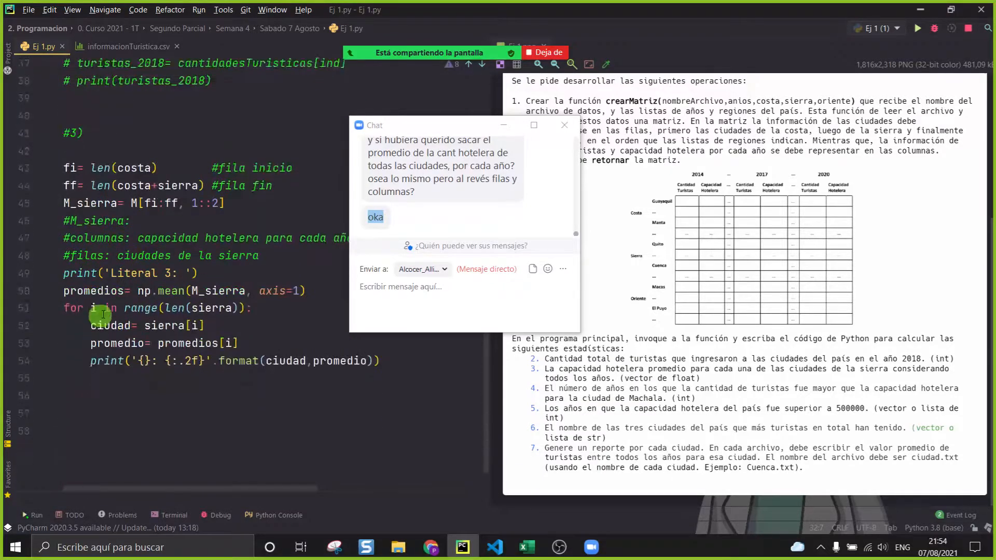
click(182, 375)
text(print)
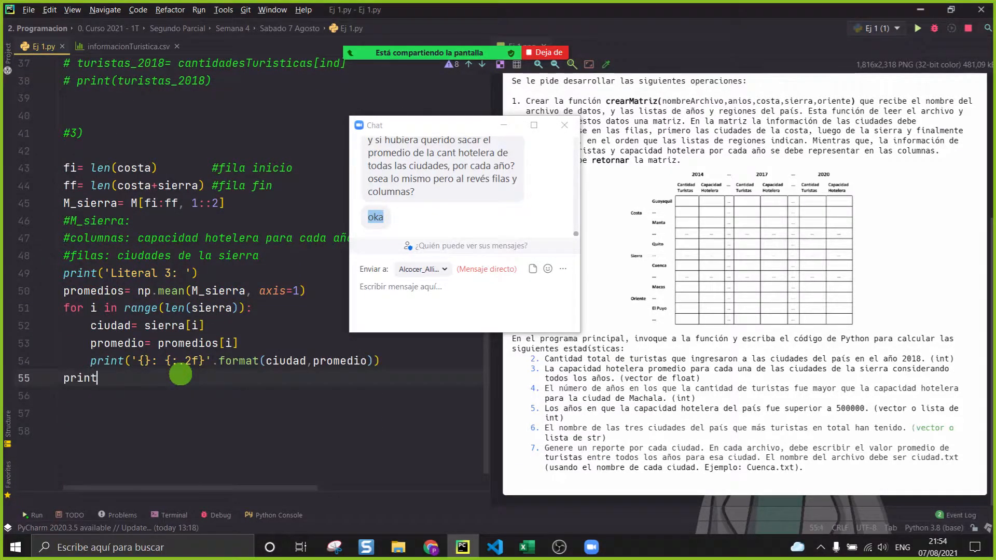
text(())
key(Return)
Step: Read the new direct message in the meeting chat and look over the script again
scroll(180, 374, down, 3)
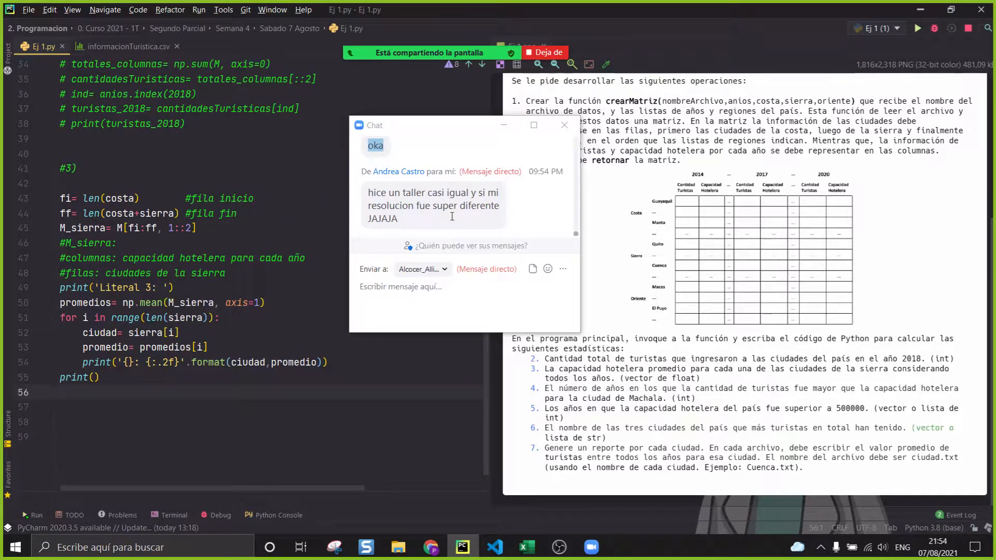
click(429, 218)
drag(429, 218, 471, 217)
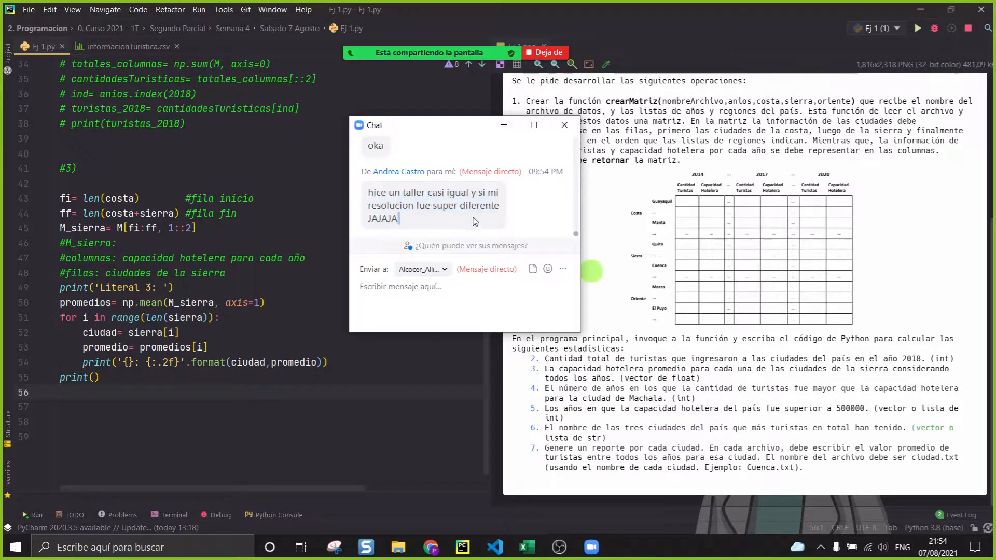
triple_click(423, 218)
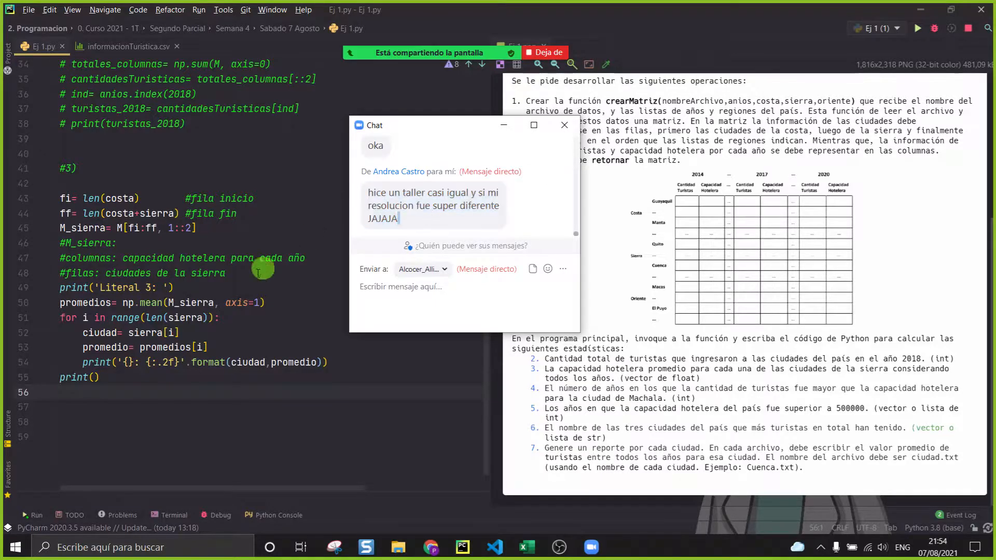
scroll(236, 397, up, 3)
scroll(235, 398, up, 4)
scroll(236, 398, down, 7)
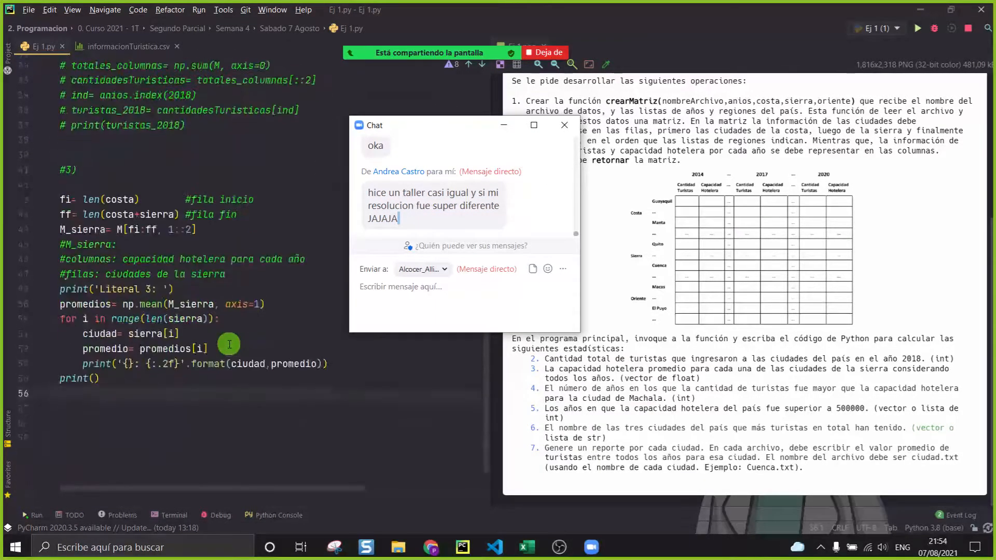
Step: Remove the blank line below the #3) comment in the script
drag(215, 408, 37, 175)
click(256, 170)
click(161, 181)
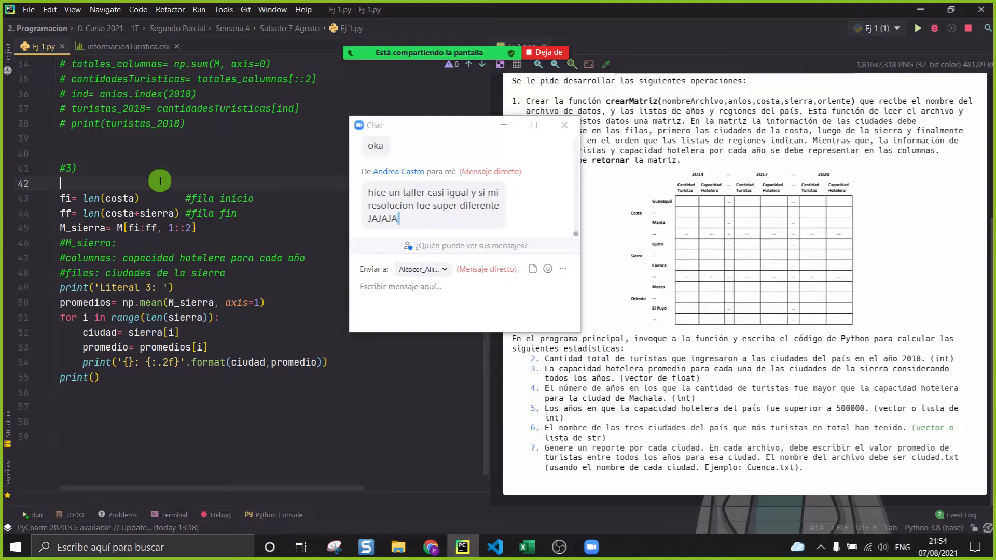
key(BackSpace)
Step: Review the code for literals 2 and 3, comparing it with the chat message about a different solution
scroll(206, 388, up, 2)
scroll(206, 388, up, 3)
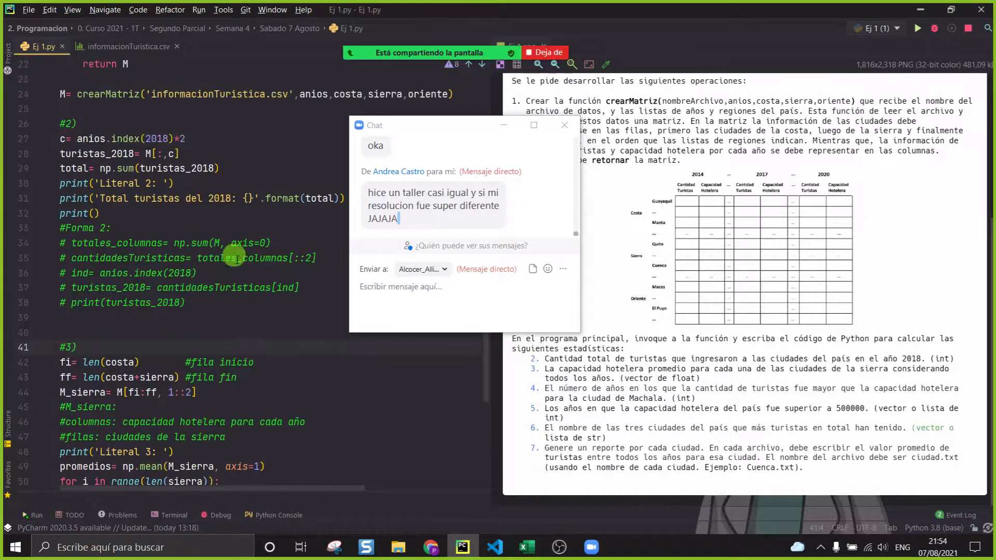
drag(197, 227, 61, 154)
click(169, 183)
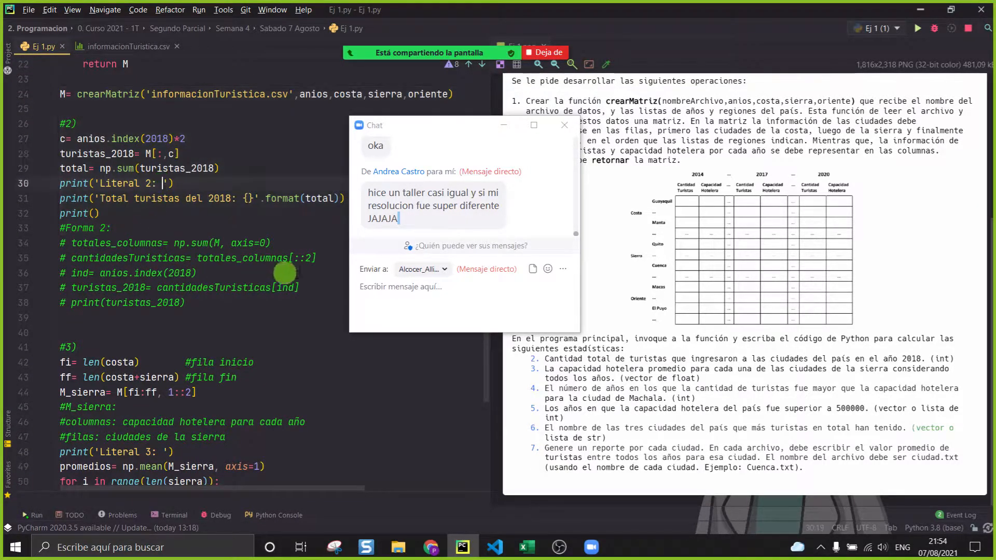
drag(418, 222, 358, 196)
scroll(171, 254, up, 1)
drag(216, 275, 30, 183)
click(187, 270)
scroll(187, 270, down, 1)
drag(178, 222, 32, 135)
scroll(74, 193, down, 2)
scroll(73, 193, down, 1)
drag(265, 452, 11, 212)
click(139, 367)
drag(178, 419, 6, 194)
click(152, 349)
Step: Add blank lines after the final print() and move the chat window off the exercise statement
click(219, 408)
key(Return)
key(Return)
key(Return)
key(Return)
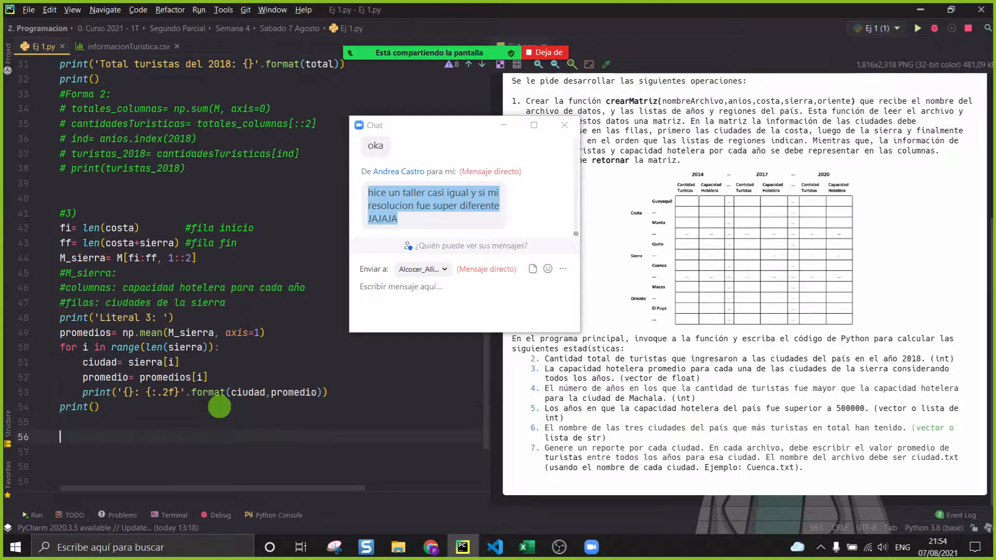
drag(365, 148, 507, 147)
drag(438, 126, 276, 98)
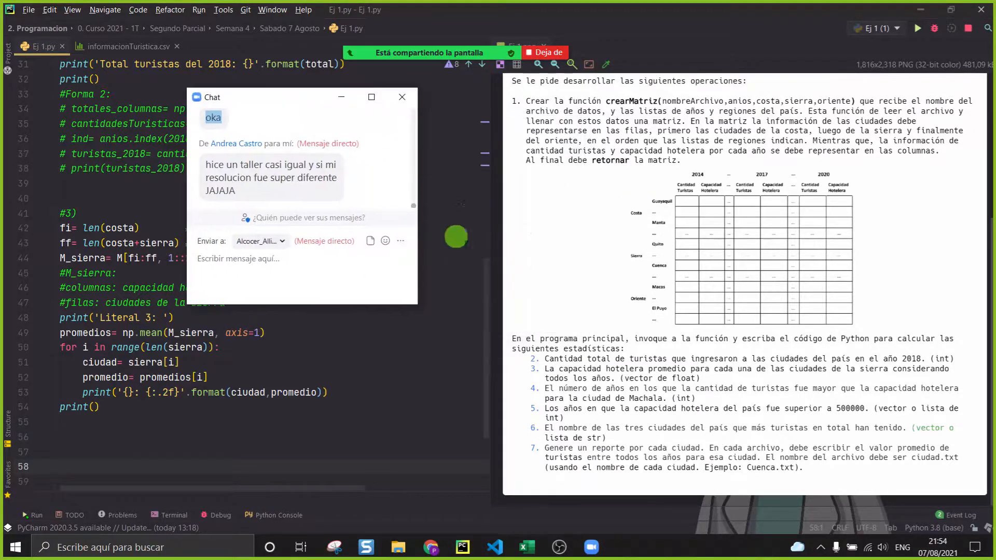
Step: Add the section comment #4) below the final print(), with an empty line under it for code
click(658, 358)
click(232, 449)
click(232, 443)
text(#L)
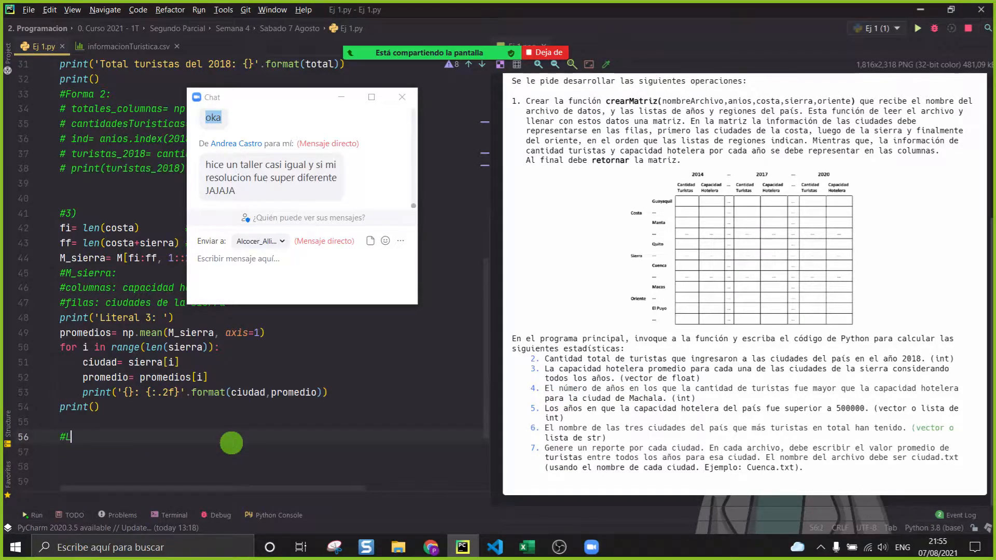
text())
key(Return)
key(Return)
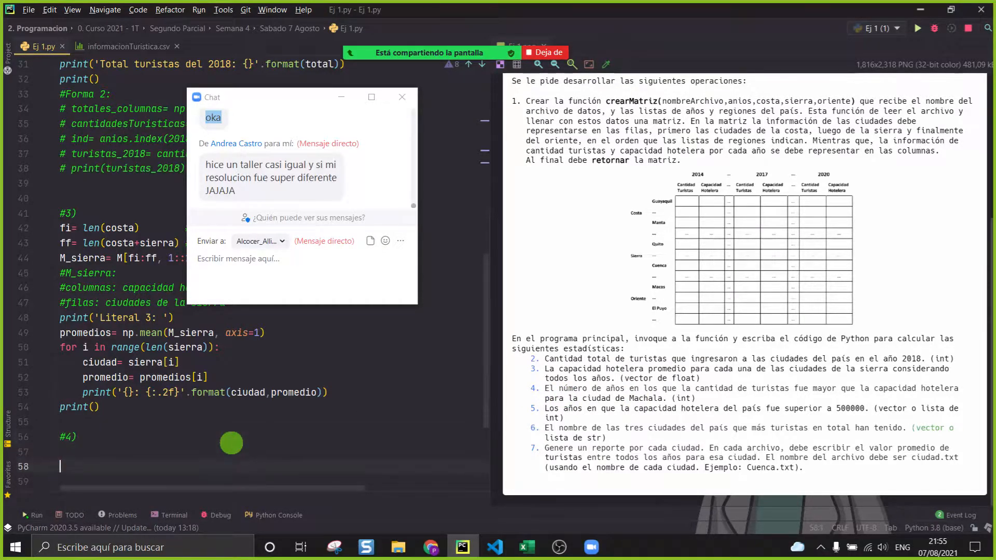
key(BackSpace)
Step: Move the chat window aside and go over the calculations and print lines of sections #2) and #3)
scroll(104, 327, up, 4)
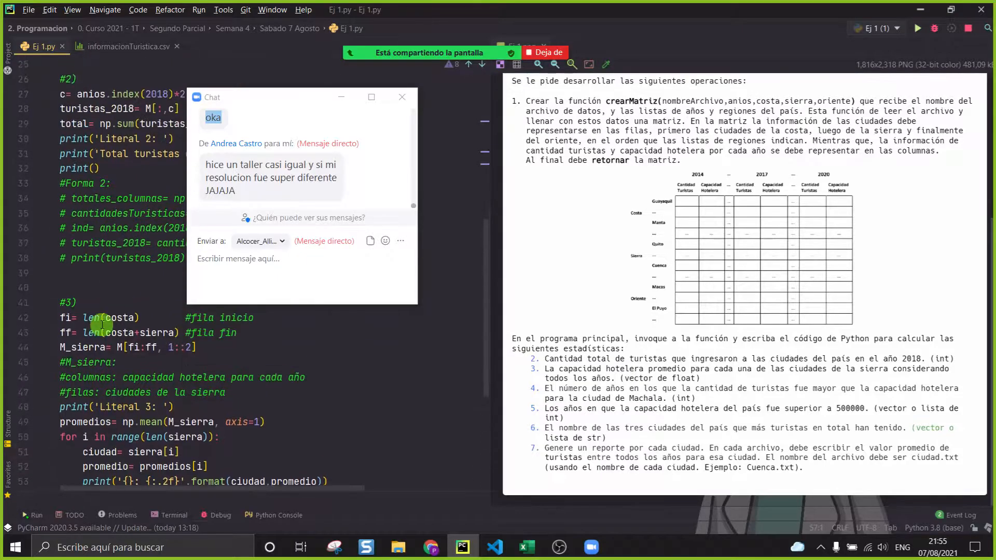
drag(252, 99, 466, 114)
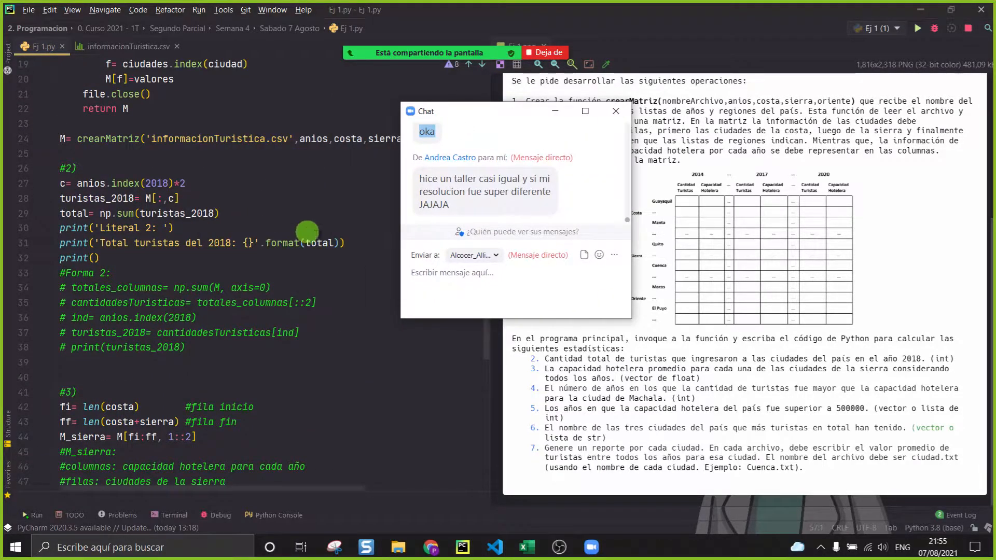
click(349, 239)
drag(349, 240, 39, 184)
scroll(135, 218, down, 4)
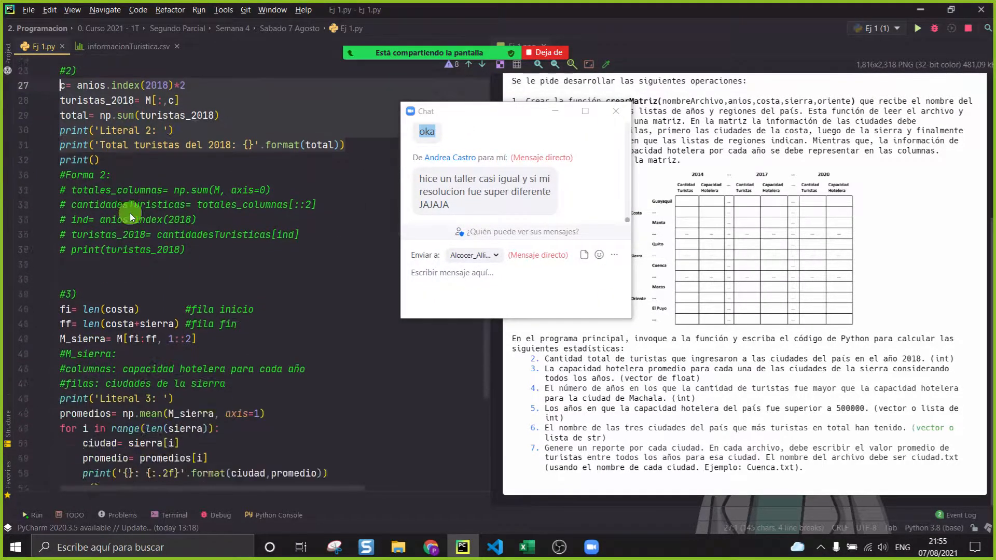
drag(397, 411, 32, 344)
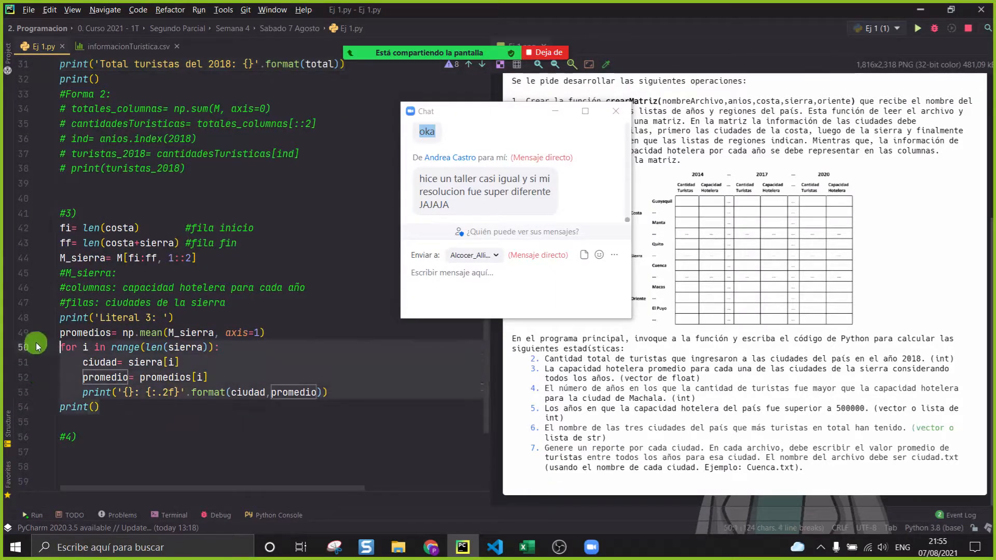
drag(265, 333, 21, 323)
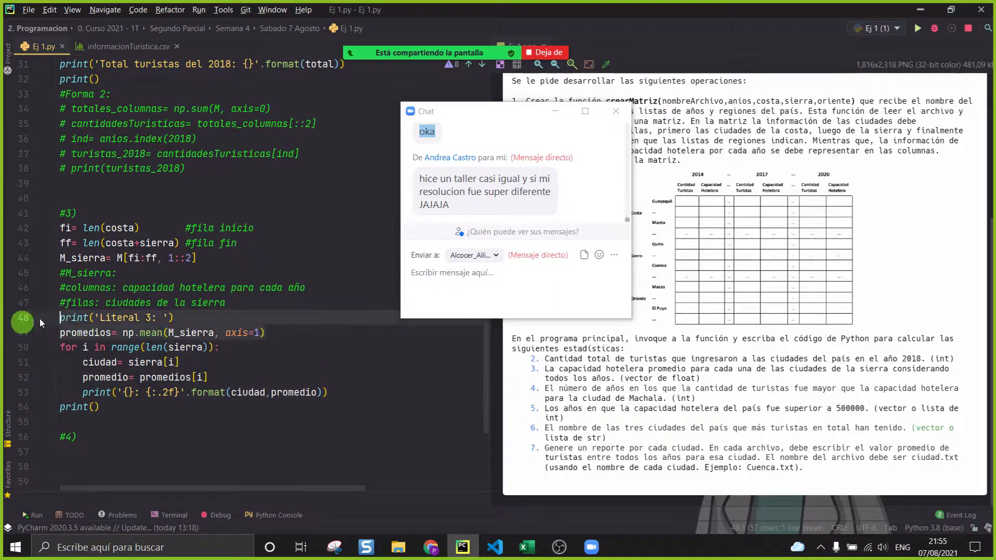
click(264, 257)
scroll(207, 259, down, 3)
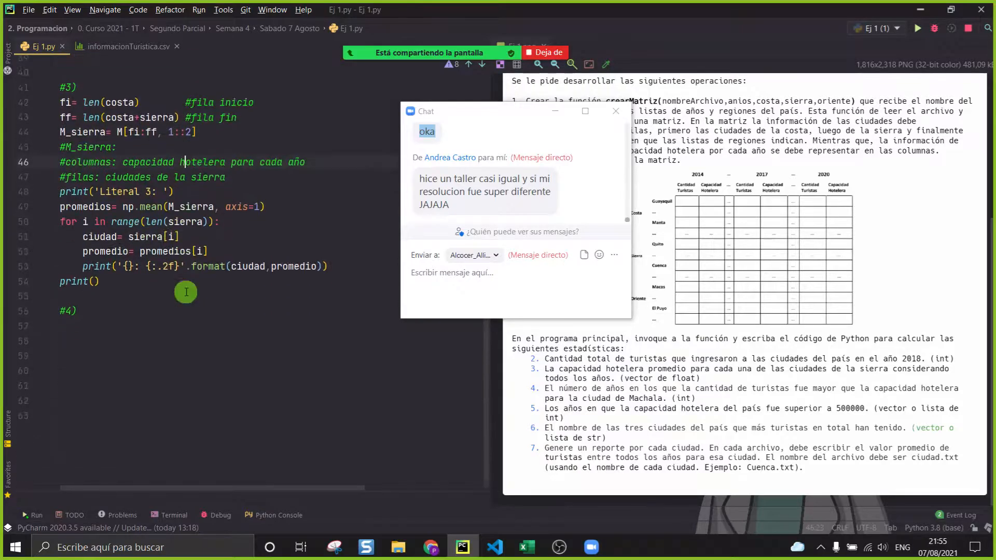
click(227, 375)
click(166, 318)
Step: Uncover the exercise statement by moving the chat window and read item 4 about Machala, with the cursor below #4)
drag(438, 114, 254, 90)
click(294, 335)
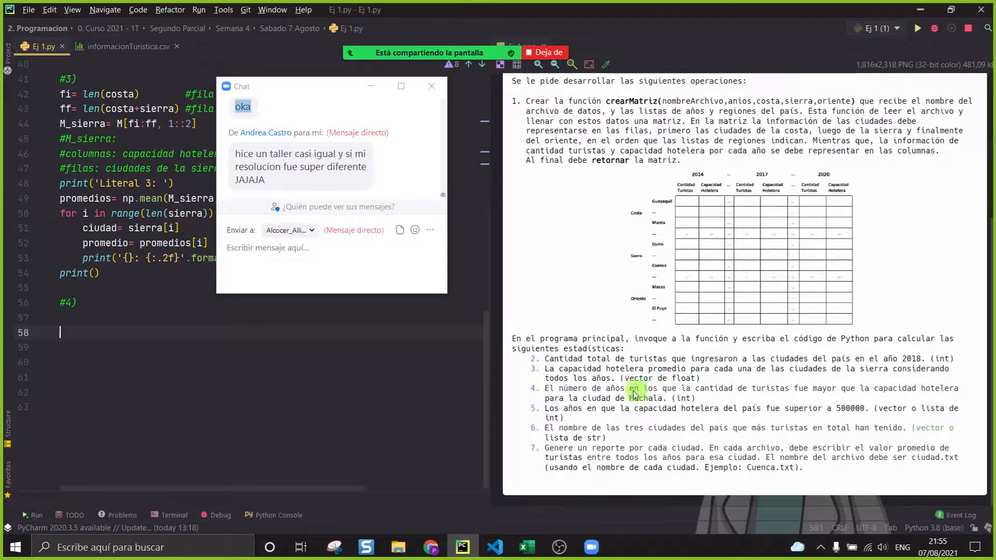
click(353, 354)
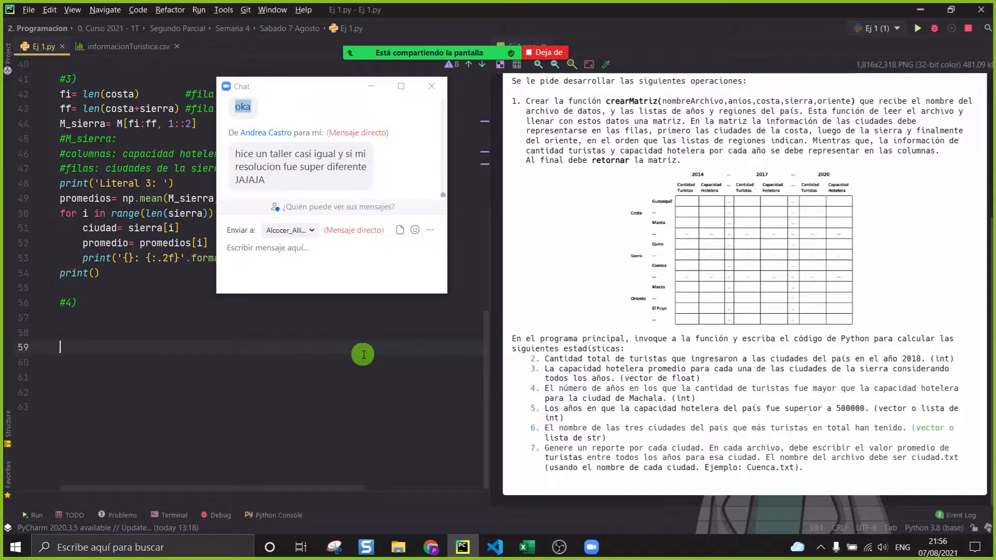
Step: Switch to the Excel workbook, minimize the meeting chat and bring the full matrix of cities and years into view
click(526, 547)
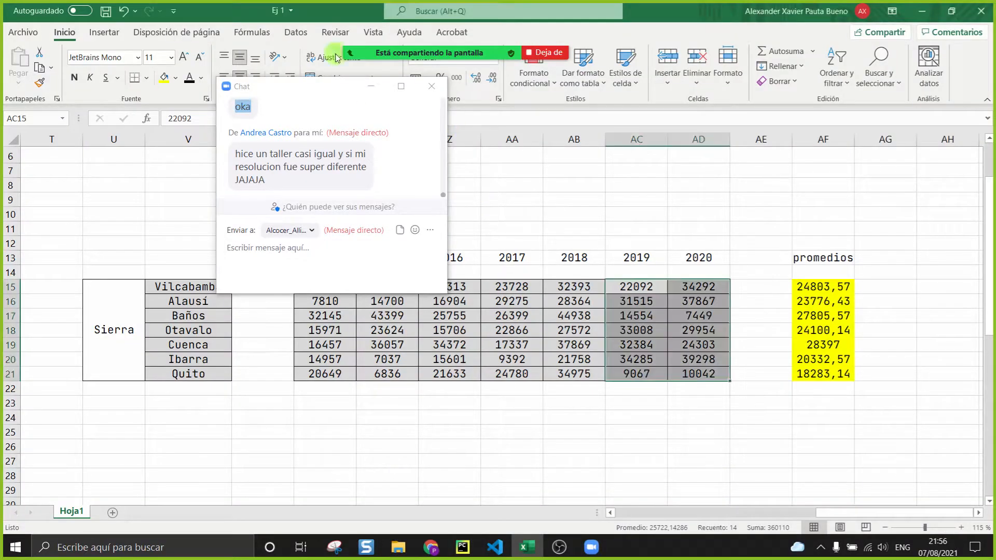
click(373, 81)
scroll(133, 400, down, 3)
scroll(139, 412, left, 5)
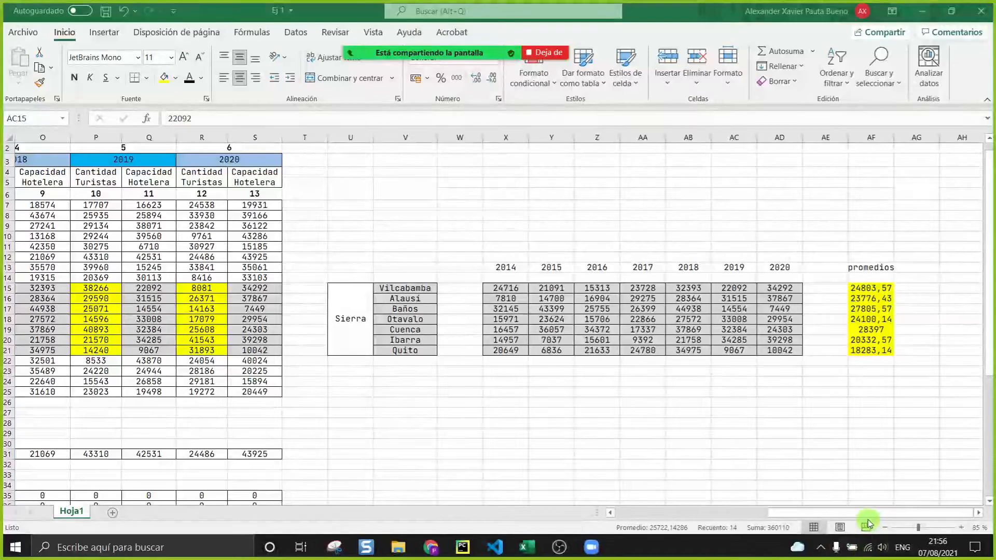
drag(827, 513, 669, 513)
Step: Clear the highlighting from the Sierra cities' values by copying the format of an unfilled matrix cell onto them
click(421, 246)
click(41, 83)
scroll(549, 299, down, 1)
mouse_move(304, 273)
mouse_down()
mouse_move(469, 304)
mouse_move(879, 332)
mouse_up()
click(438, 256)
drag(240, 237, 247, 345)
click(40, 82)
click(515, 289)
Step: Fill the Machala row's values from 2014 to 2020 (F9:S9) with yellow
click(163, 220)
drag(300, 219, 873, 219)
click(164, 78)
click(524, 317)
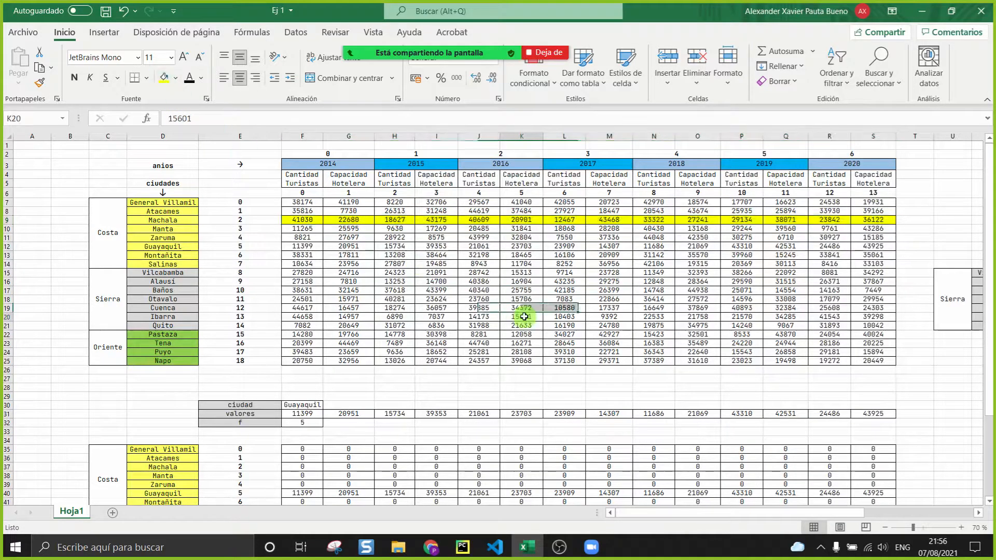
Step: Select the Machala values across all years to point out the row needed for item 4
click(322, 352)
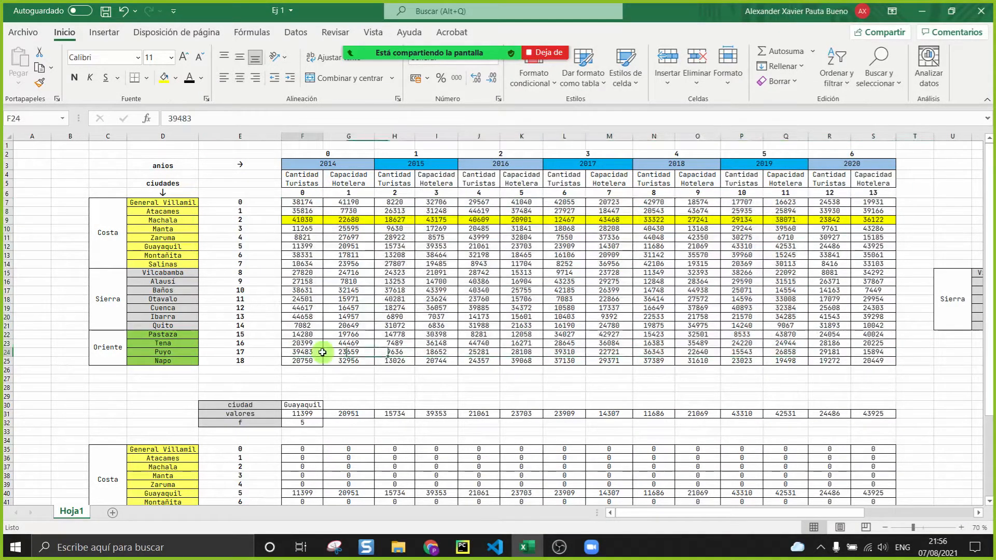
click(380, 377)
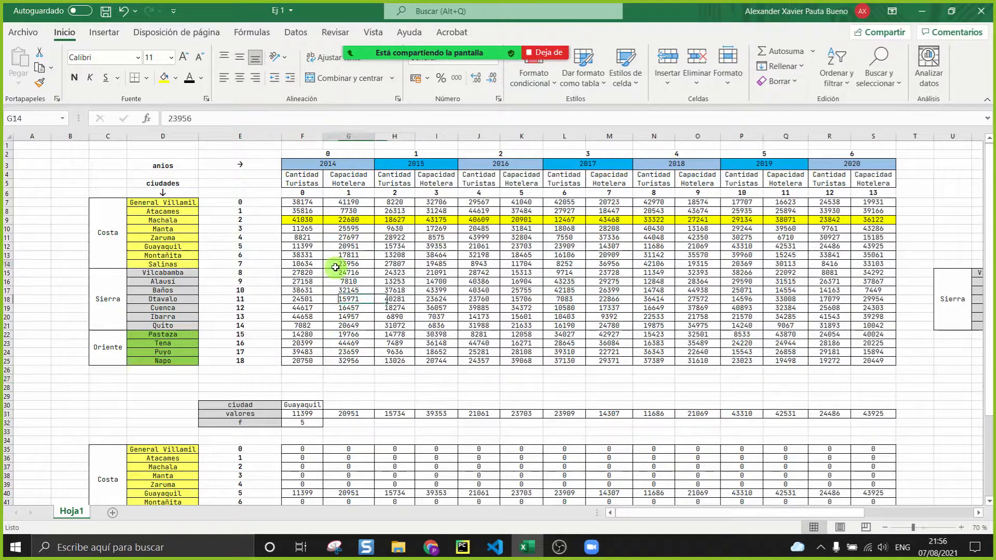
drag(301, 220, 890, 219)
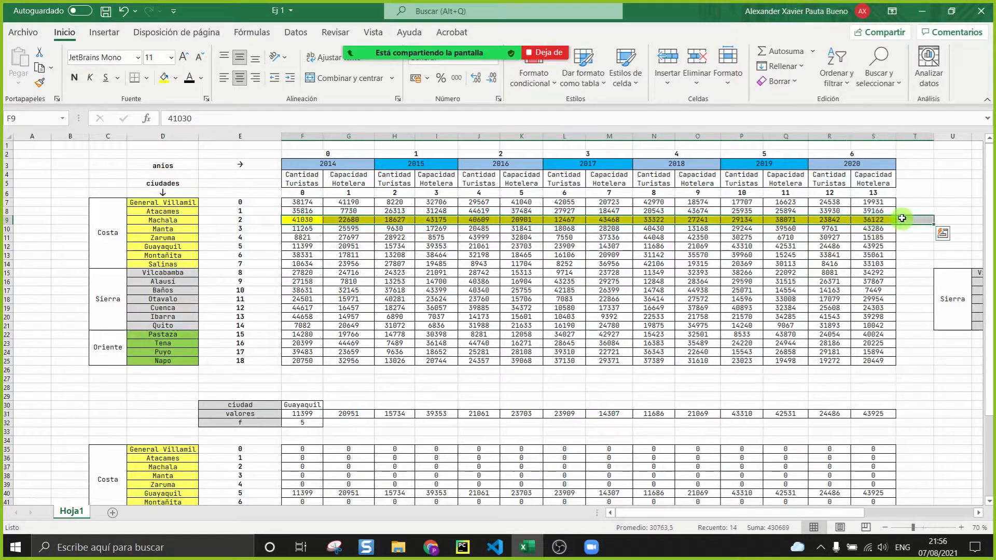
click(889, 219)
drag(306, 220, 901, 229)
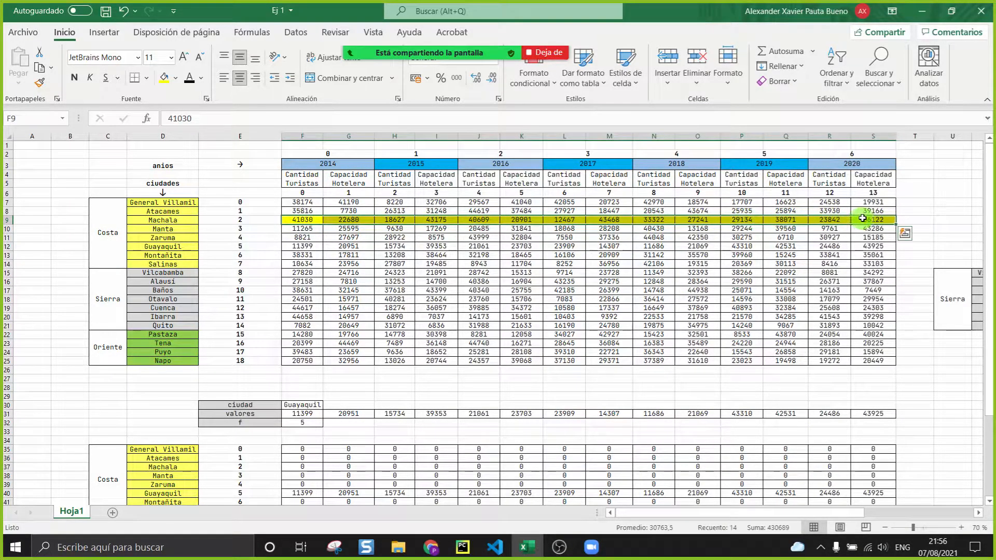
Step: Reopen the meeting chat over the worksheet, read the students' replies and point out the full list of ciudades
mouse_move(441, 54)
click(350, 37)
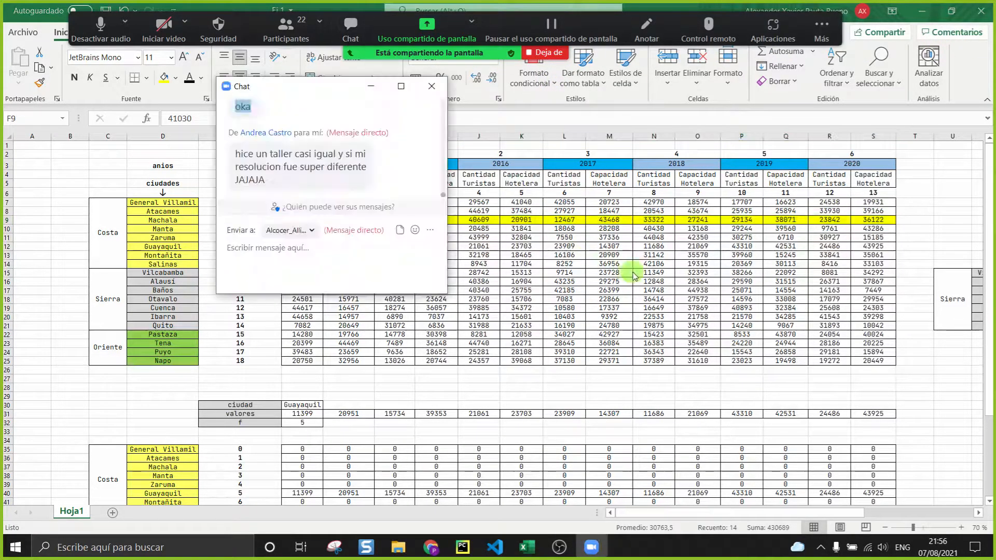
drag(257, 86, 638, 253)
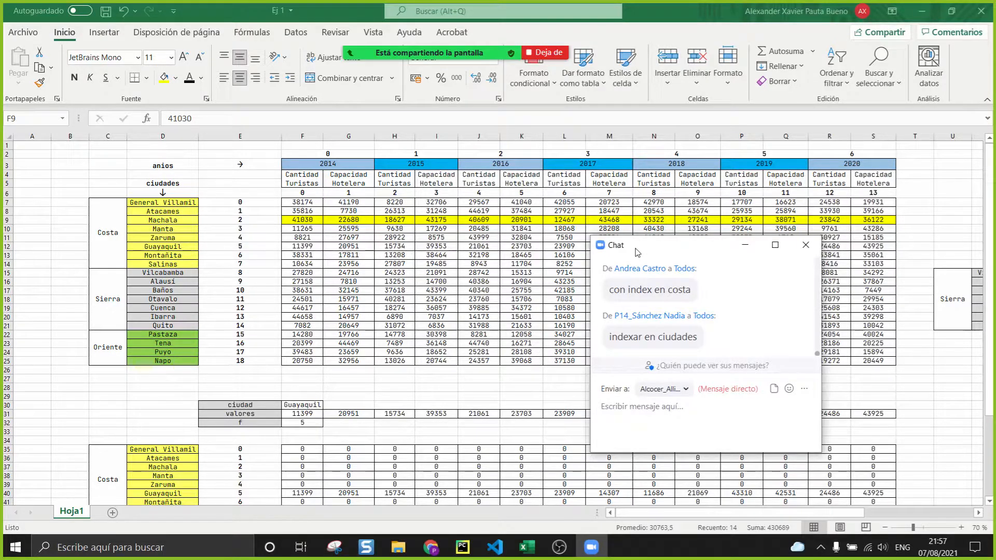
click(161, 183)
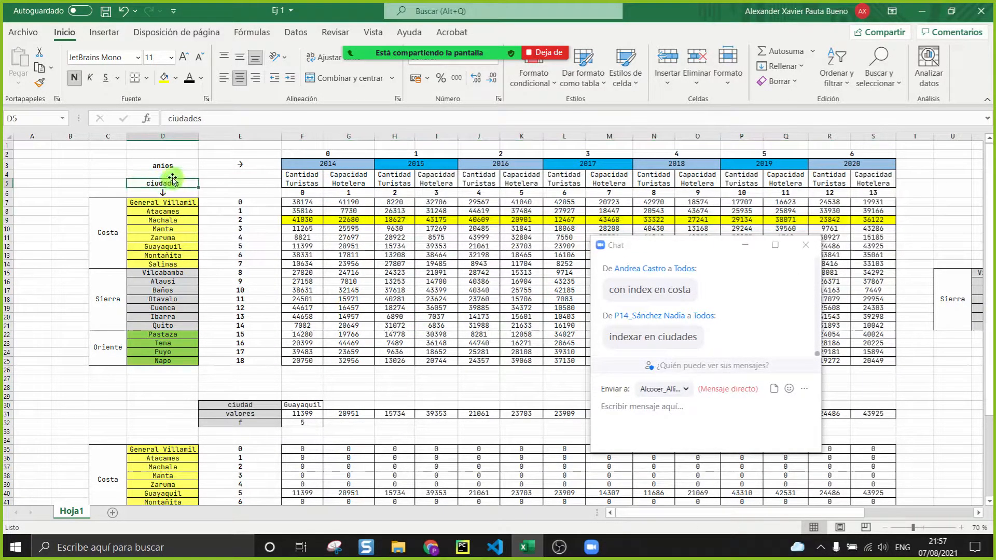
drag(167, 201, 175, 374)
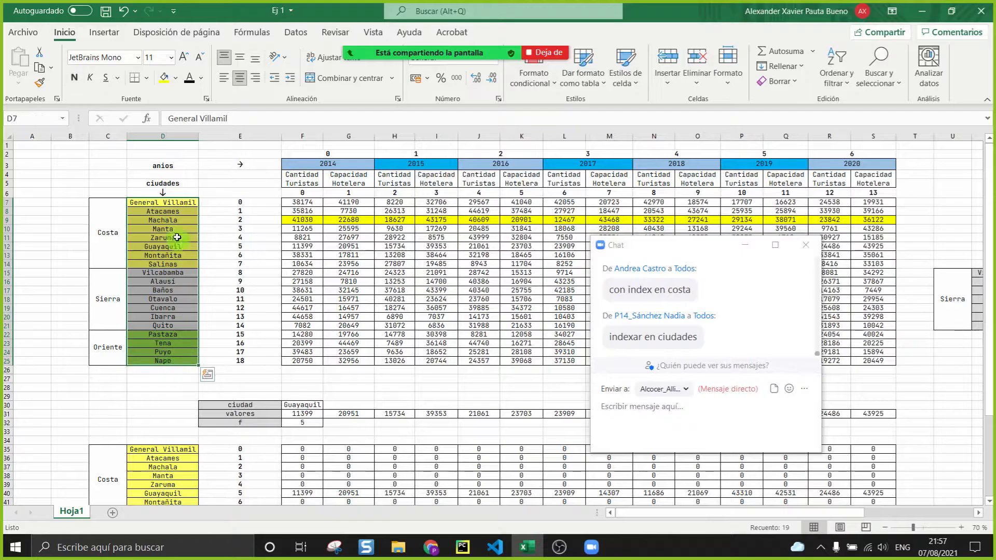
Step: Switch to PyCharm and examine where crearMatriz defines ciudades as costa+sierra+oriente
click(461, 547)
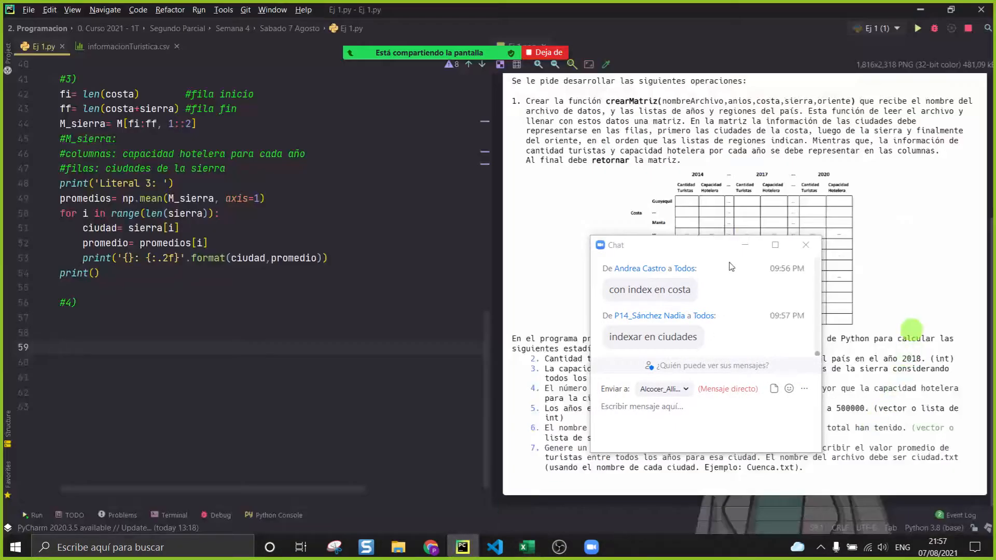
click(240, 360)
scroll(244, 366, up, 10)
scroll(245, 367, up, 3)
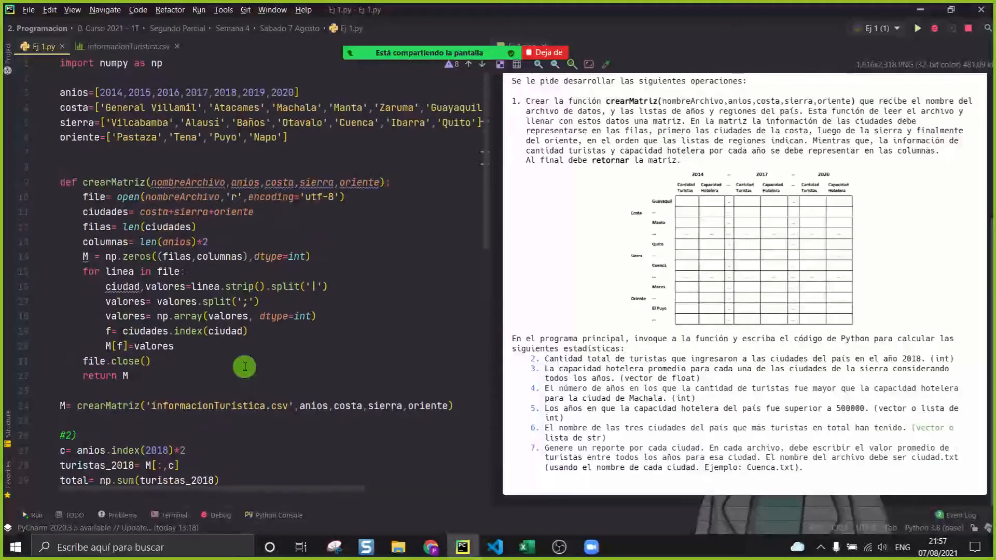
click(100, 212)
click(104, 183)
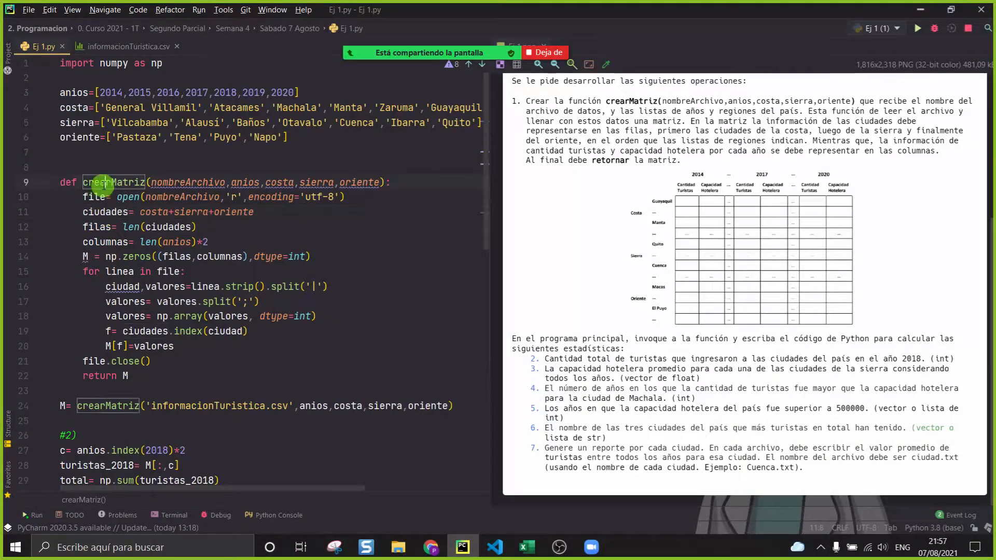
click(126, 211)
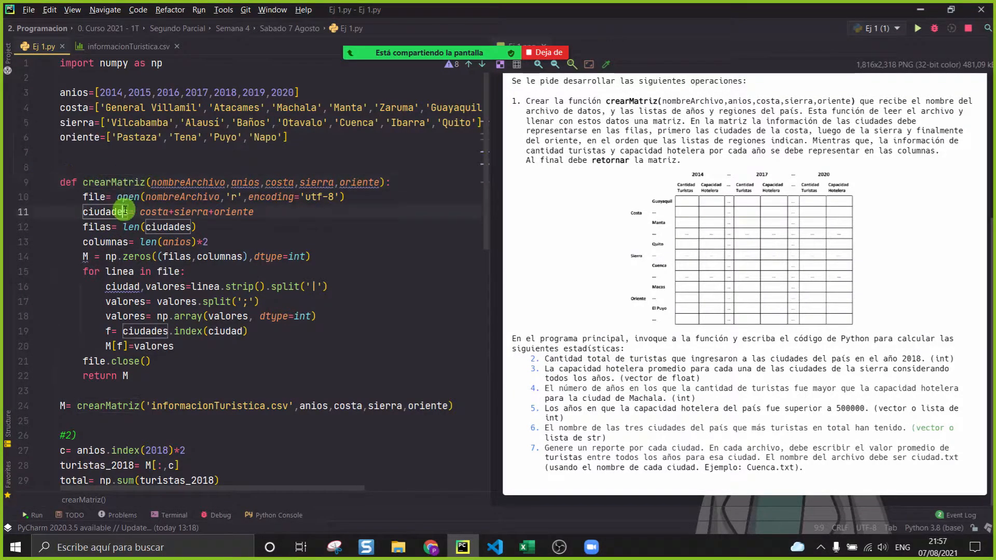
drag(270, 212, 90, 212)
click(88, 211)
Step: Reopen the meeting chat, place it below the function's code and examine the ciudades variable inside crearMatriz
mouse_move(362, 47)
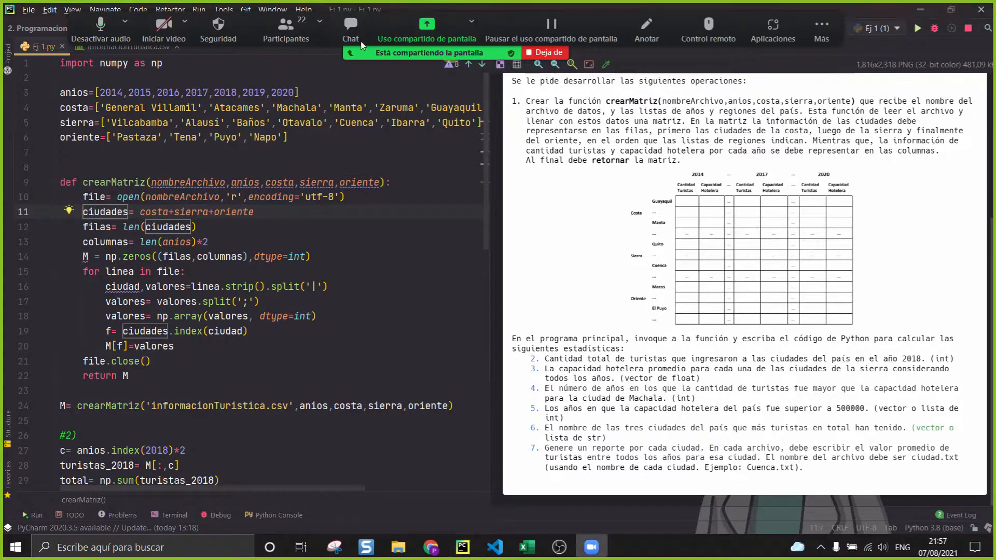
click(351, 31)
drag(649, 238, 379, 340)
click(102, 212)
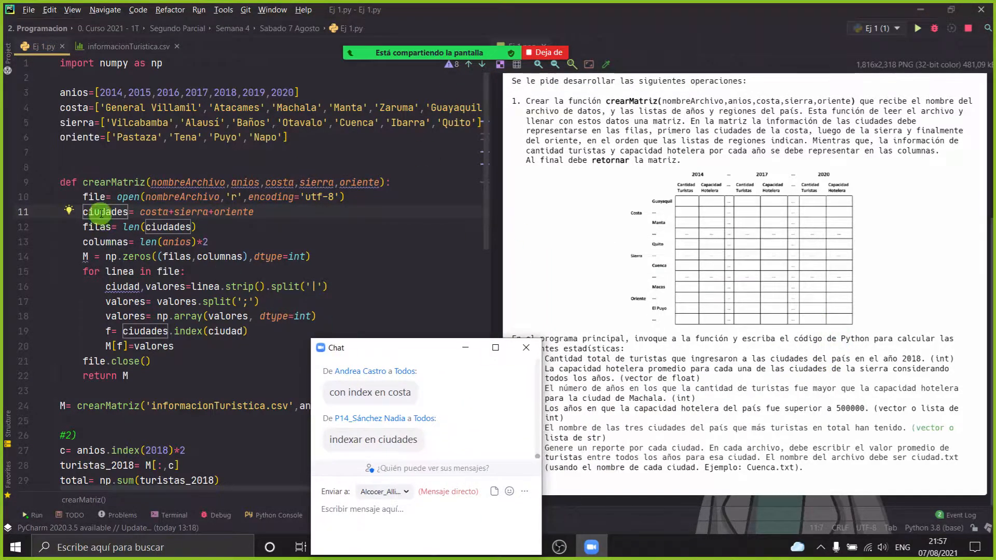
click(72, 182)
click(101, 209)
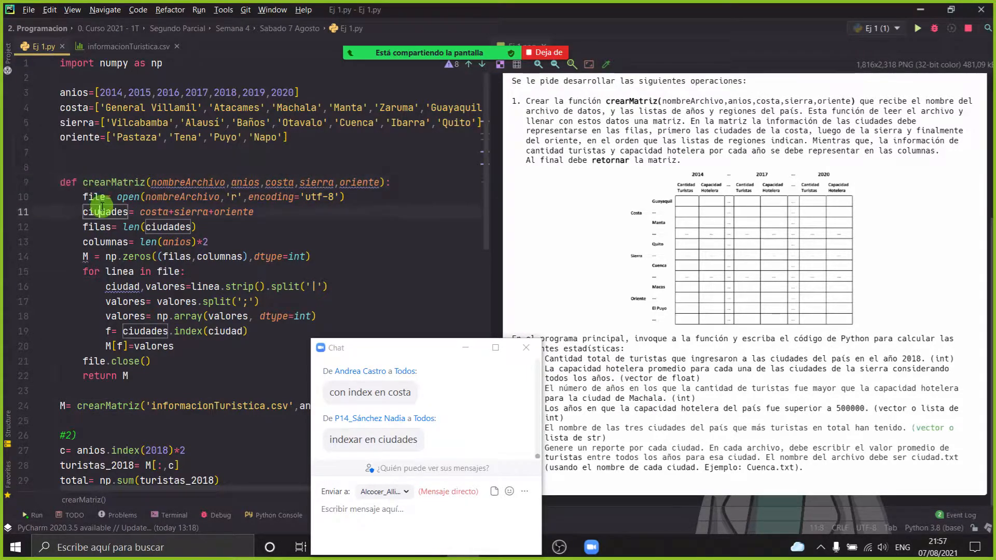
Step: Add a "#variables locales" comment below the ciudades line in crearMatriz, point out the function's body and delete the comment
click(294, 210)
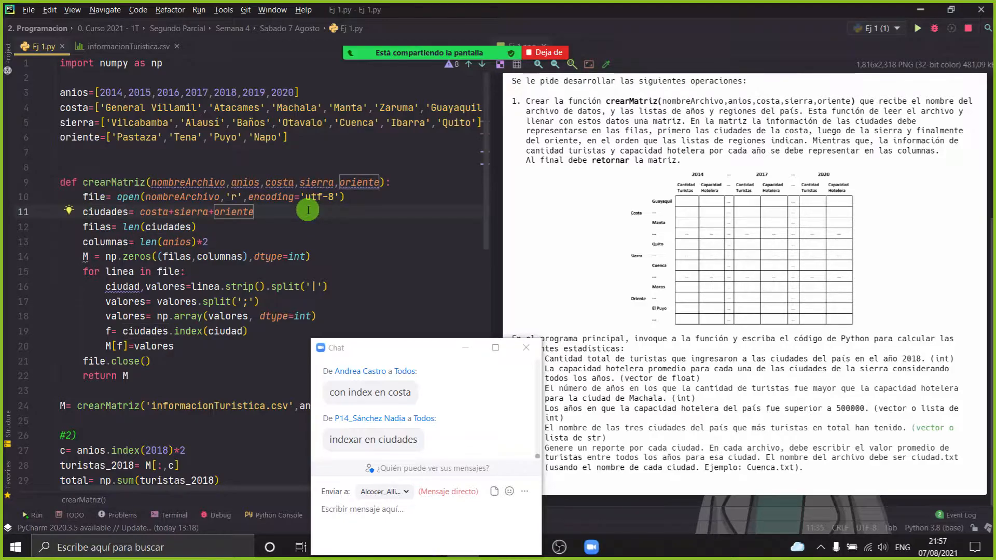
key(Return)
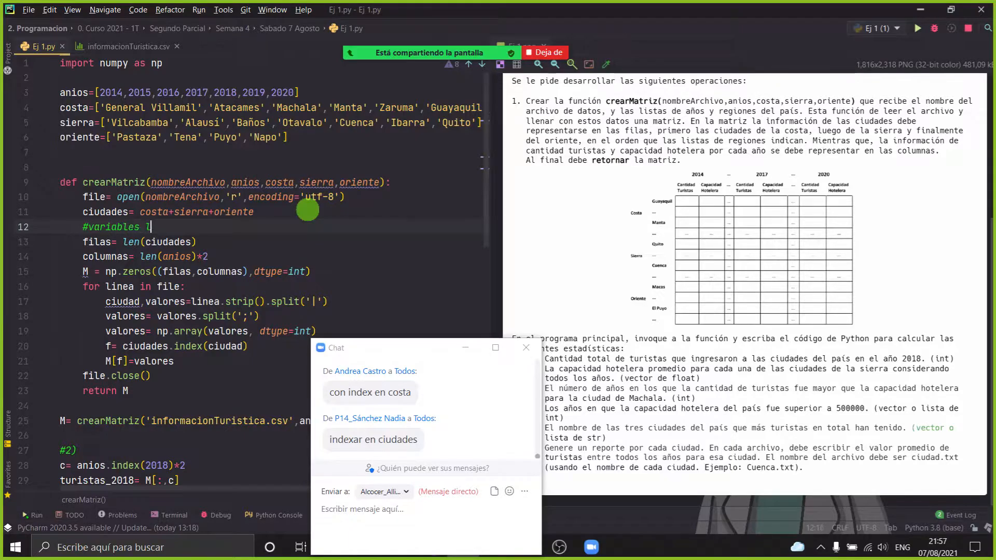
drag(223, 228, 39, 226)
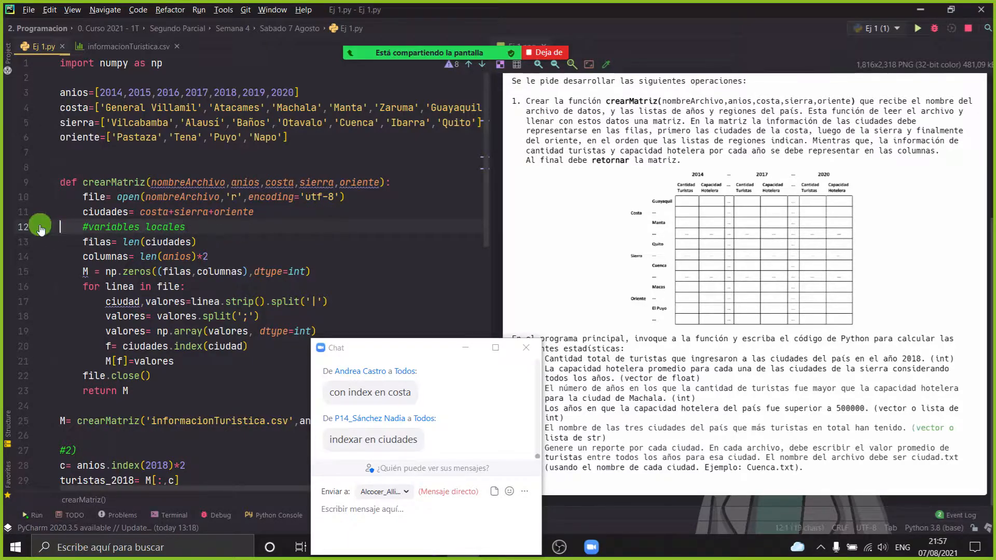
drag(220, 372, 83, 197)
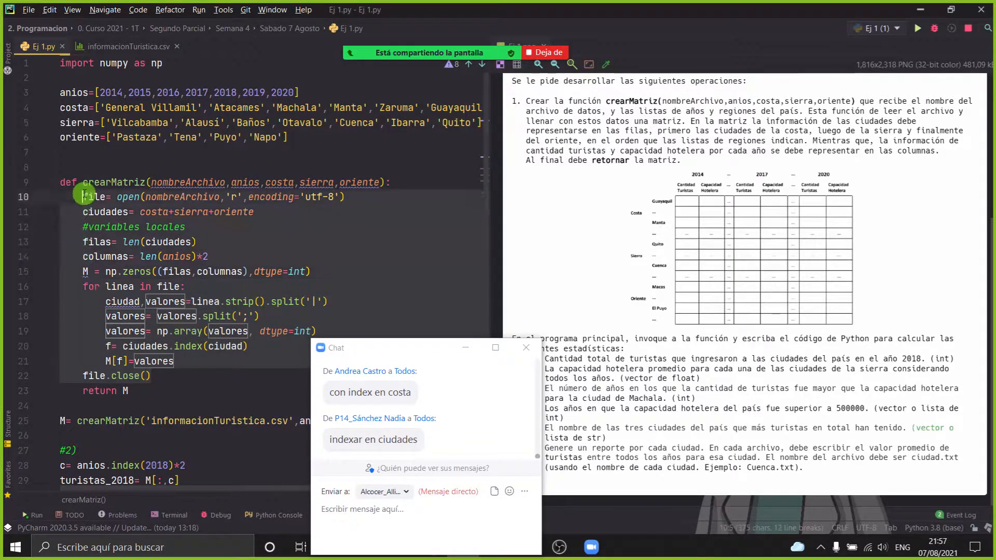
click(223, 377)
drag(214, 222, 33, 223)
key(BackSpace)
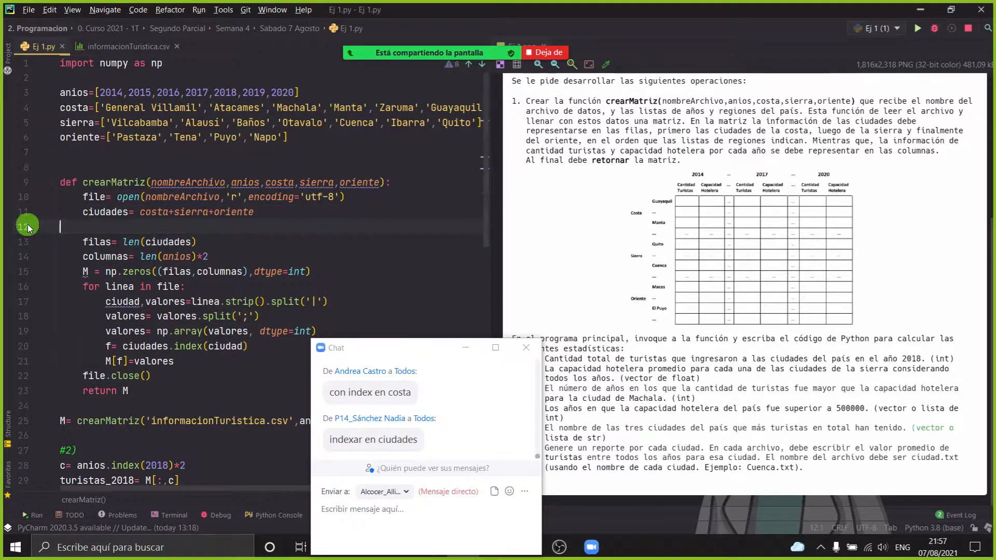
key(BackSpace)
Step: Define the global variable ciudades= costa+sierra+oriente below the oriente list, outside the function
scroll(186, 324, down, 4)
scroll(187, 311, up, 4)
click(102, 156)
text(ciudades= costa+)
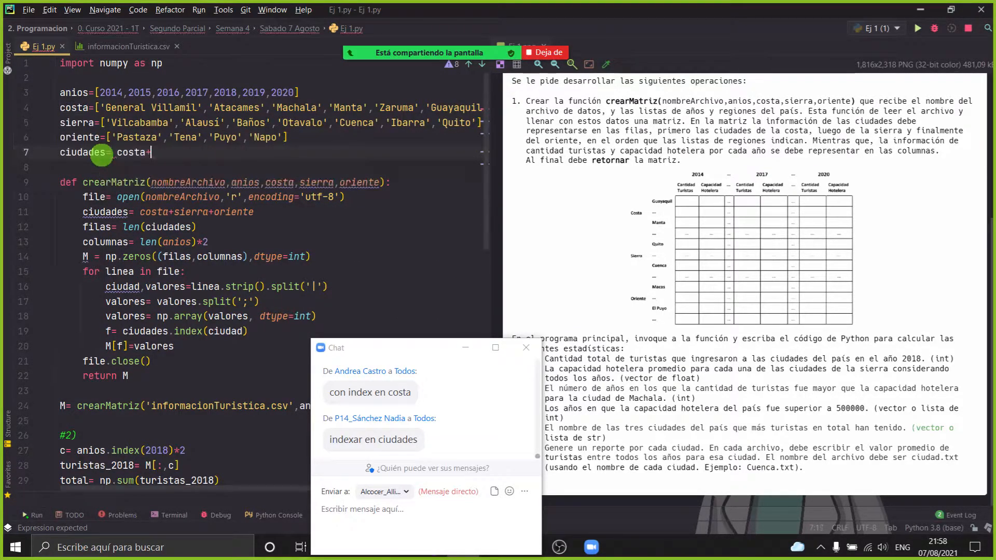
text(sierra+oriente)
click(89, 155)
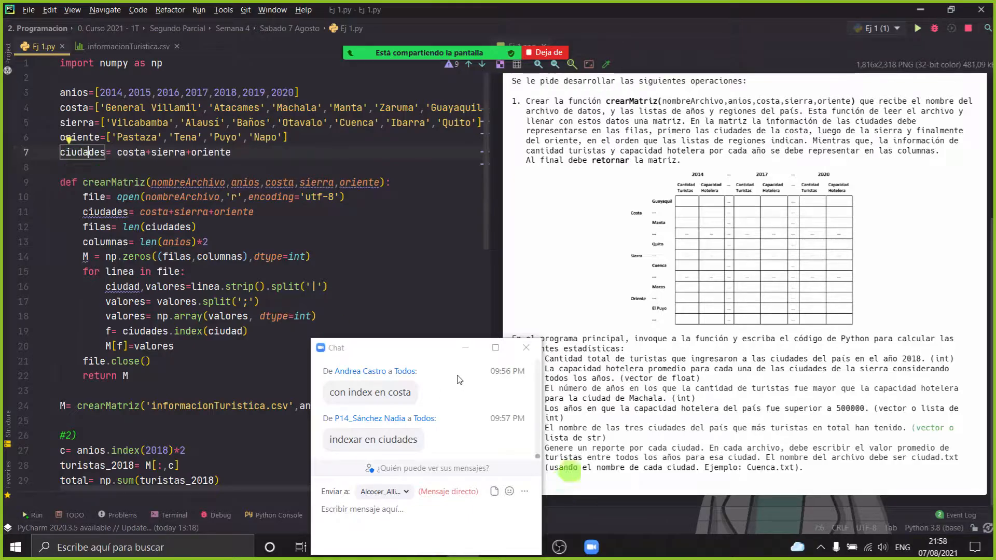
Step: Minimize the meeting chat, switch to Excel and select the full list of cities from General Villamil to Napo
click(465, 348)
click(525, 554)
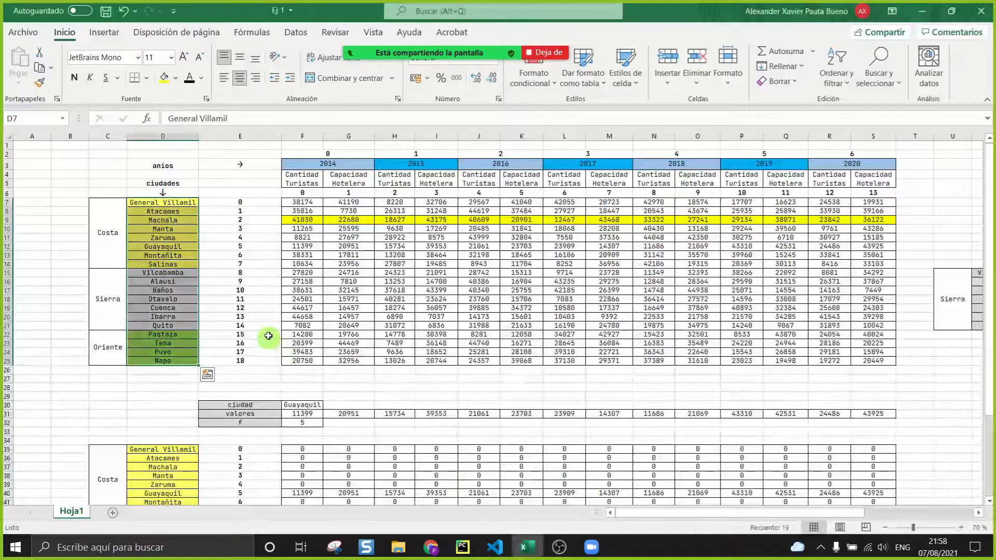
drag(172, 202, 170, 363)
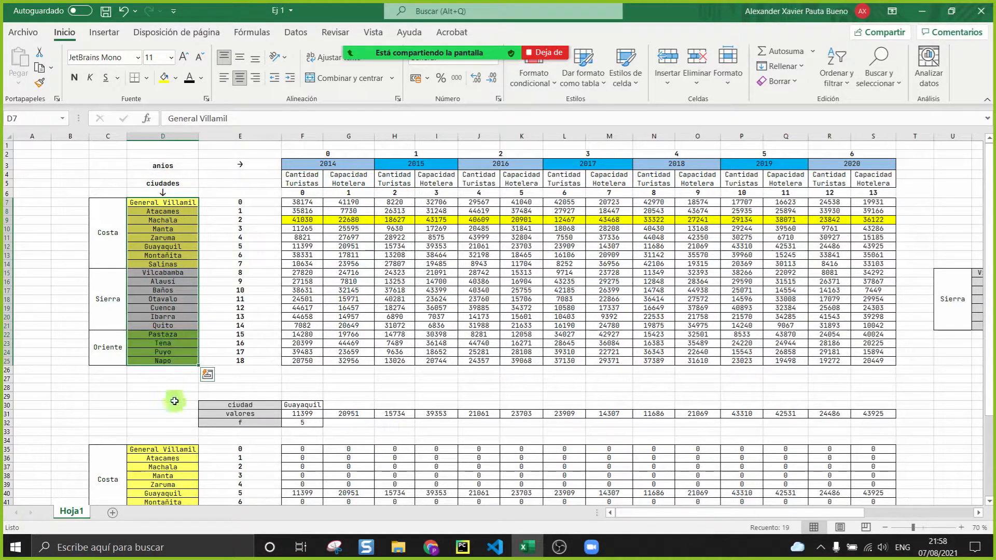
click(163, 281)
drag(164, 203, 167, 364)
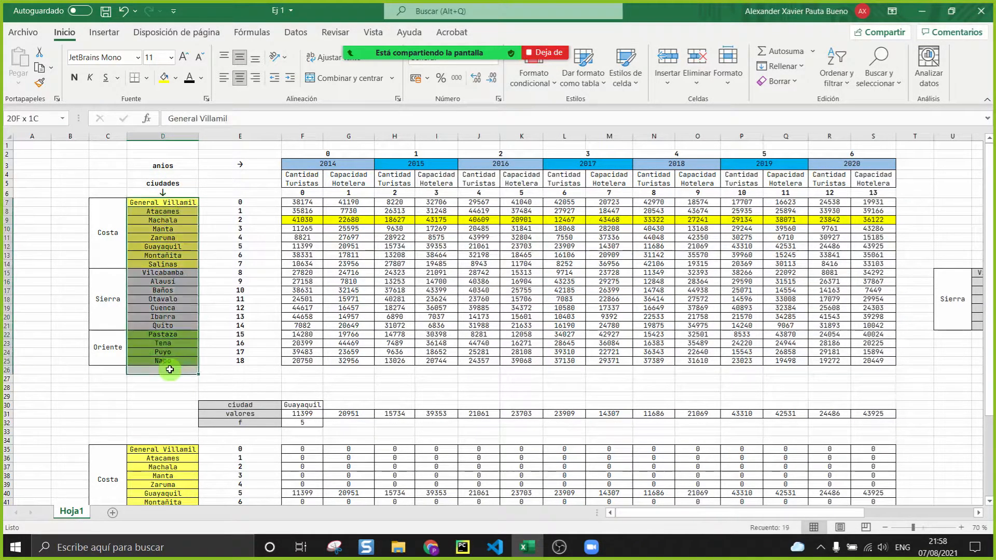
Step: Point out Machala in the cities list and select its values across all years
click(166, 213)
click(167, 219)
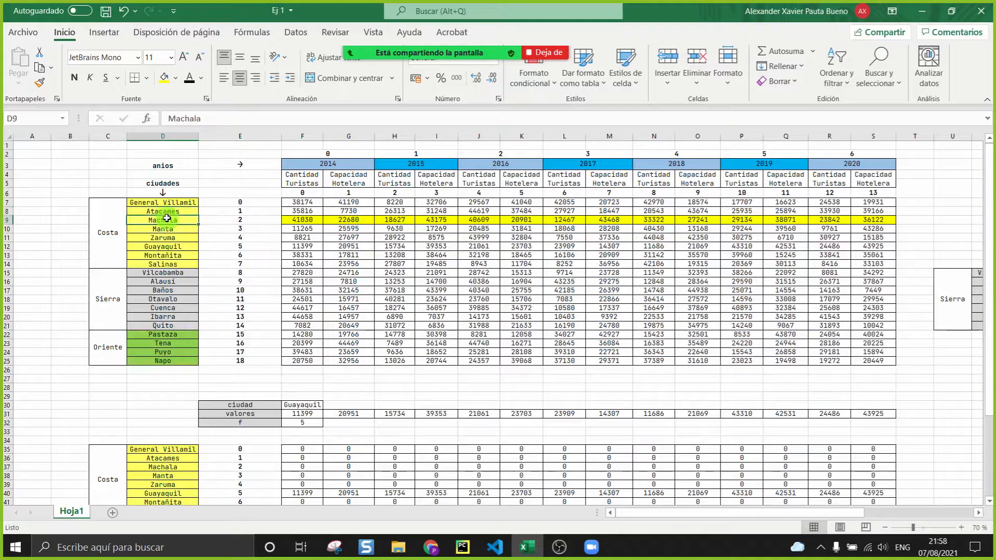
click(292, 219)
drag(291, 219, 878, 220)
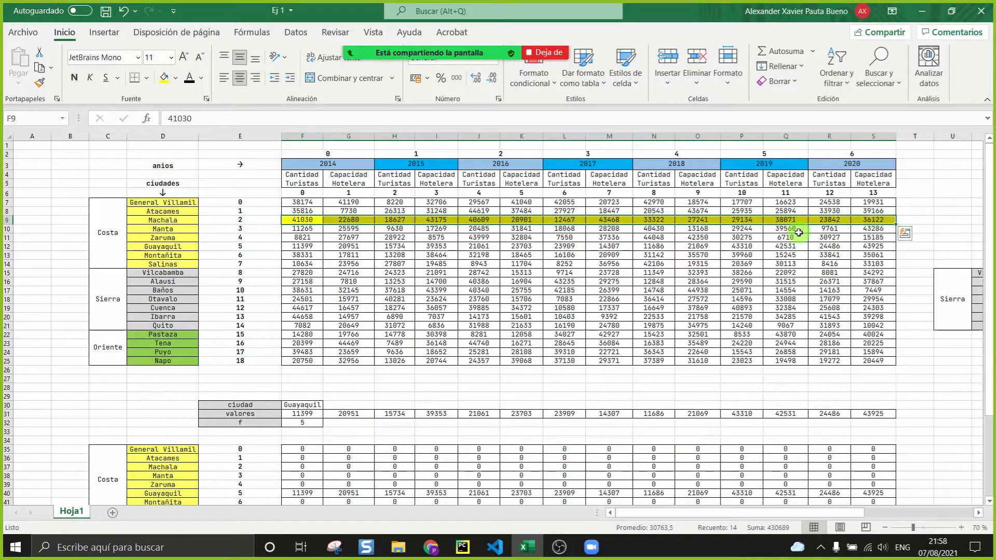
Step: Switch to PyCharm and, under the #4) comment, assign f= ciudades.index('Machala')
click(462, 547)
scroll(267, 318, down, 13)
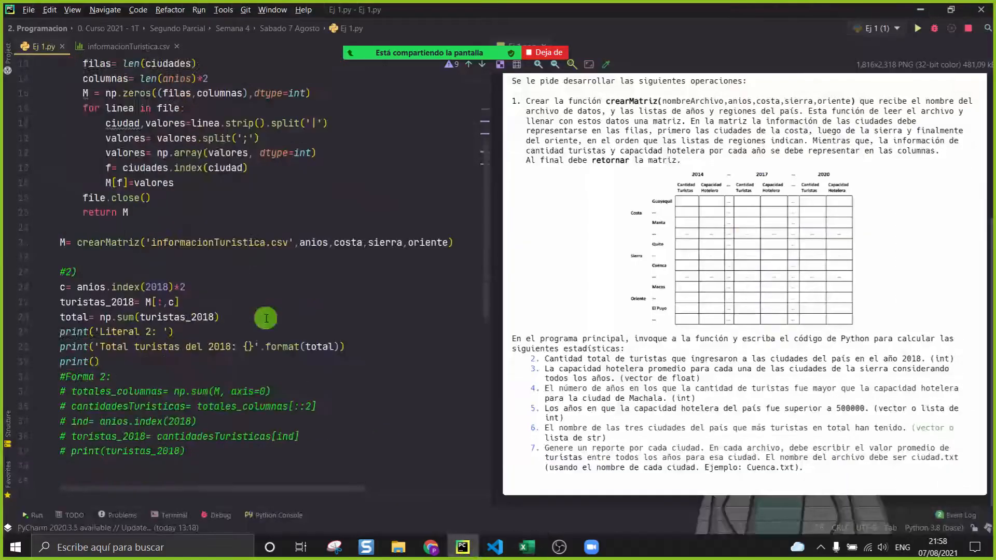
click(148, 315)
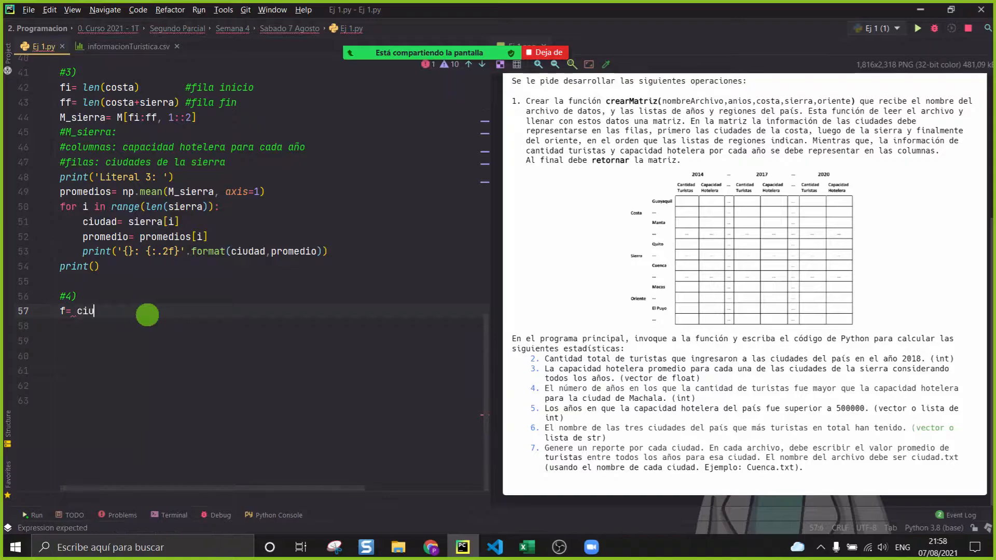
text(ciudades.index('Macha)
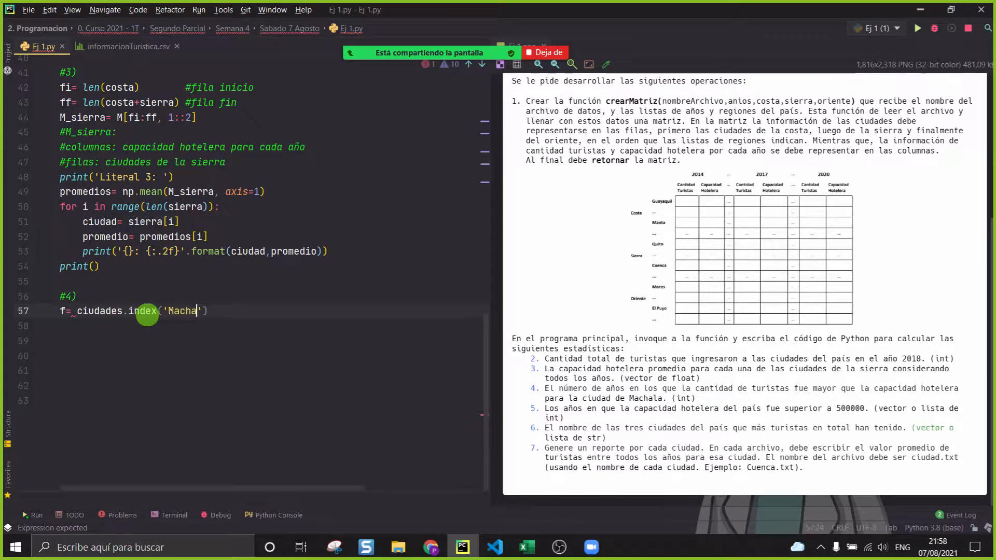
text())
key(Return)
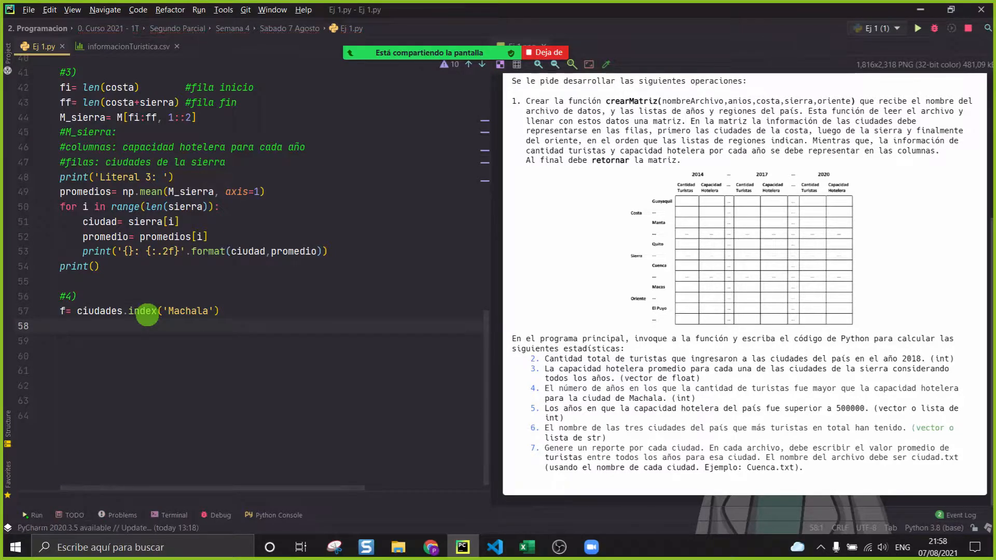
Step: Extract Machala's row from the matrix with valores_Machala= M[f]
key(BackSpace)
text(valores_Machala= M[f)
key(shift+Return)
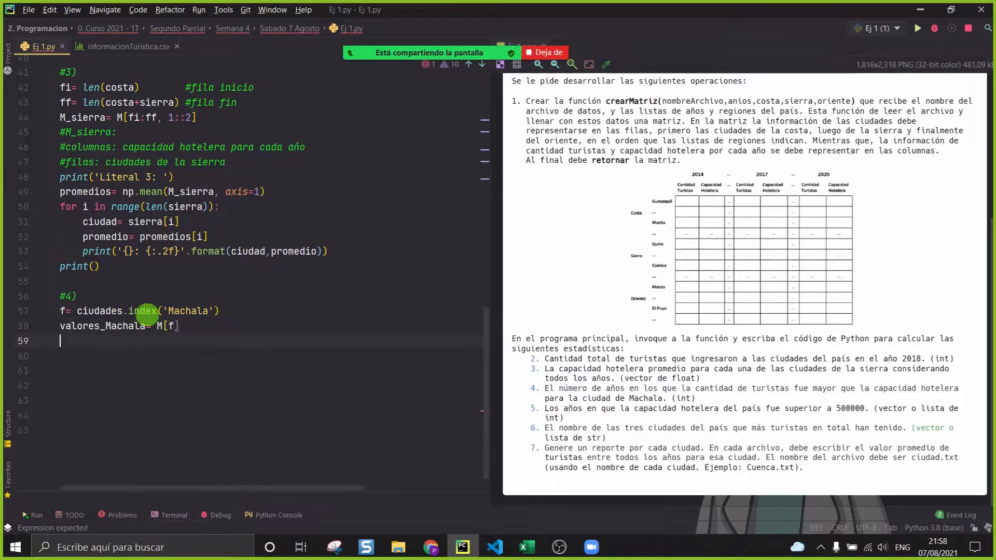
Step: Add print(valores_Machala) below the row extraction and run the script
text(print(vars()
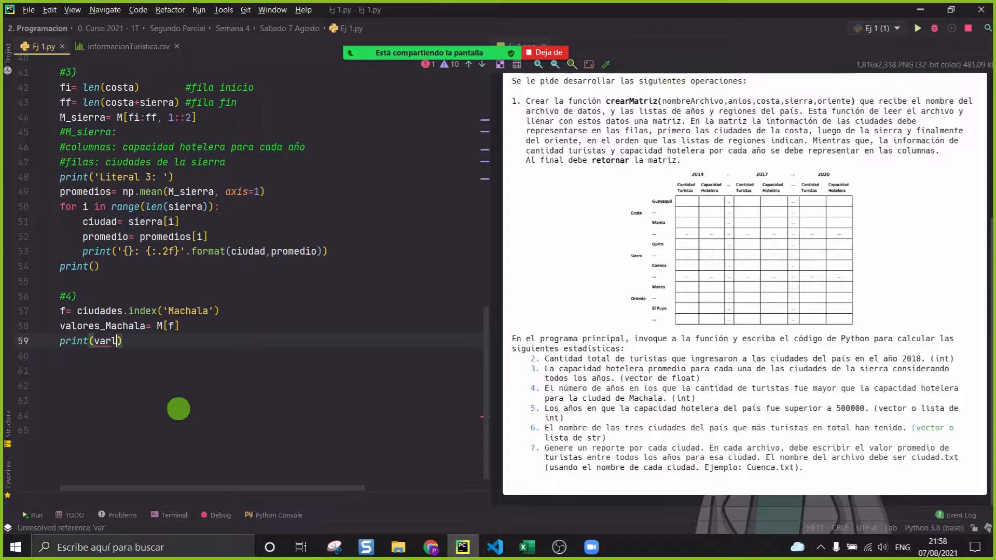
text(ores_Machala)
click(265, 226)
right_click(265, 226)
click(312, 387)
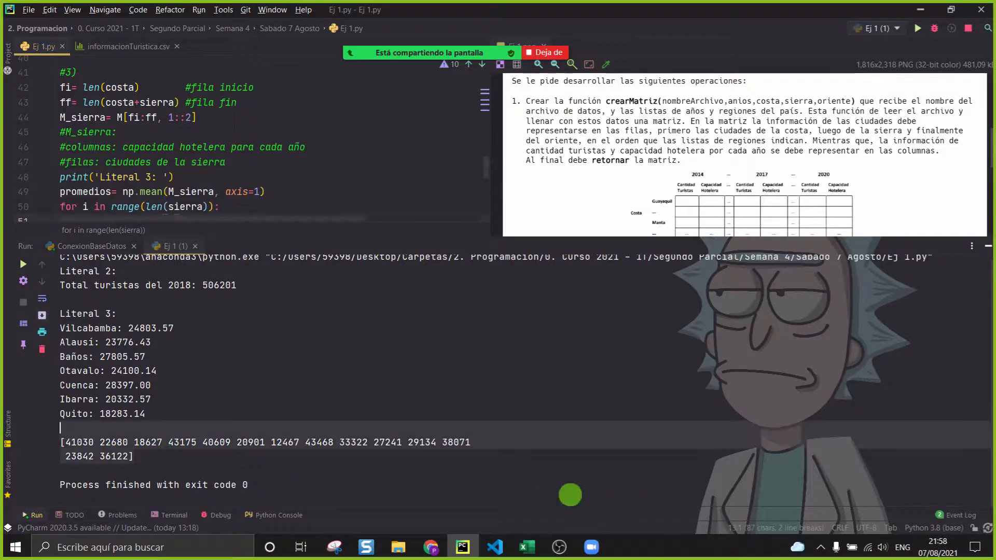
Step: Switch to Excel and compare the printed array with the Machala row, starting at its first 2014 value
click(527, 548)
click(534, 548)
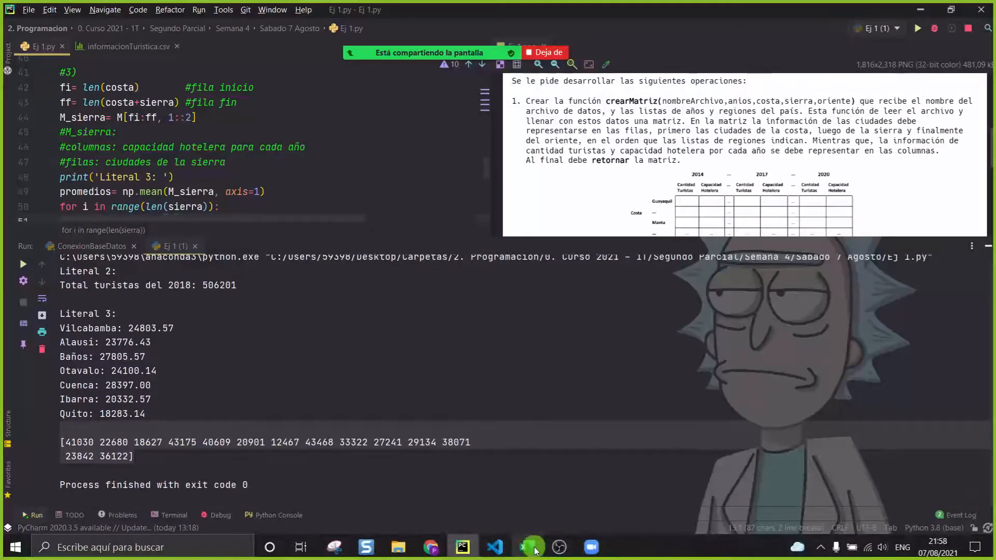
click(534, 548)
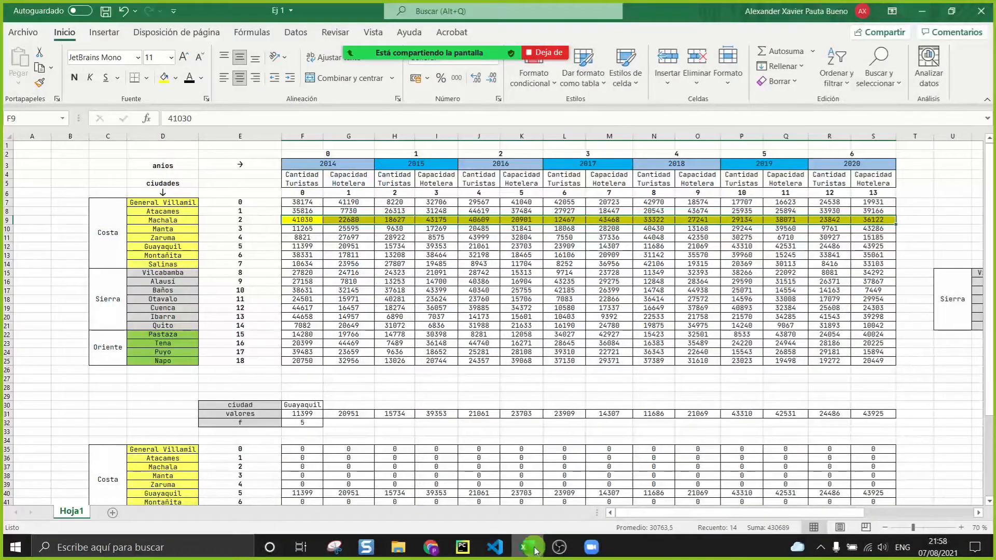
click(294, 219)
click(566, 553)
click(567, 553)
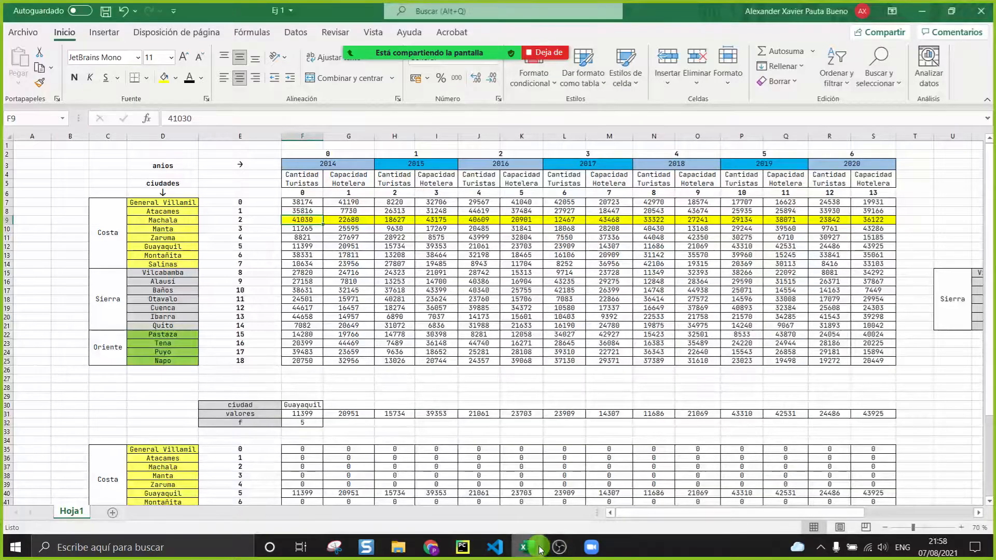
click(572, 553)
click(571, 551)
click(569, 551)
click(570, 551)
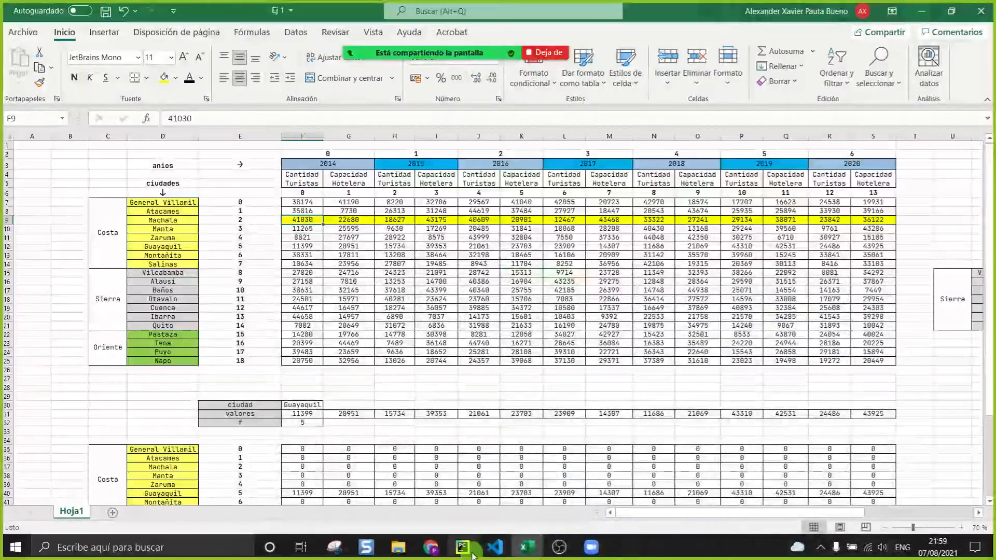
Step: Switch to PyCharm and delete the print(valores_Machala) line from literal 4
click(472, 553)
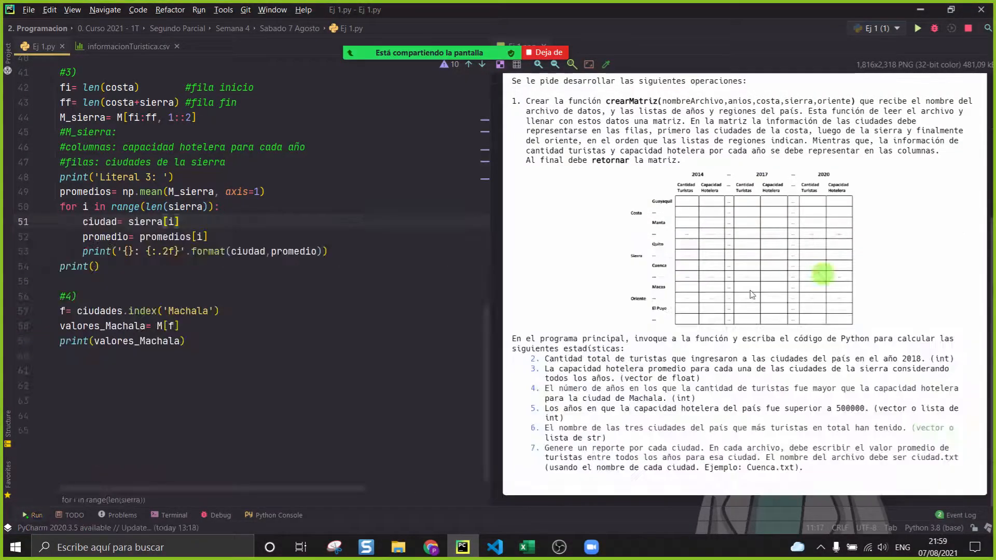
click(61, 343)
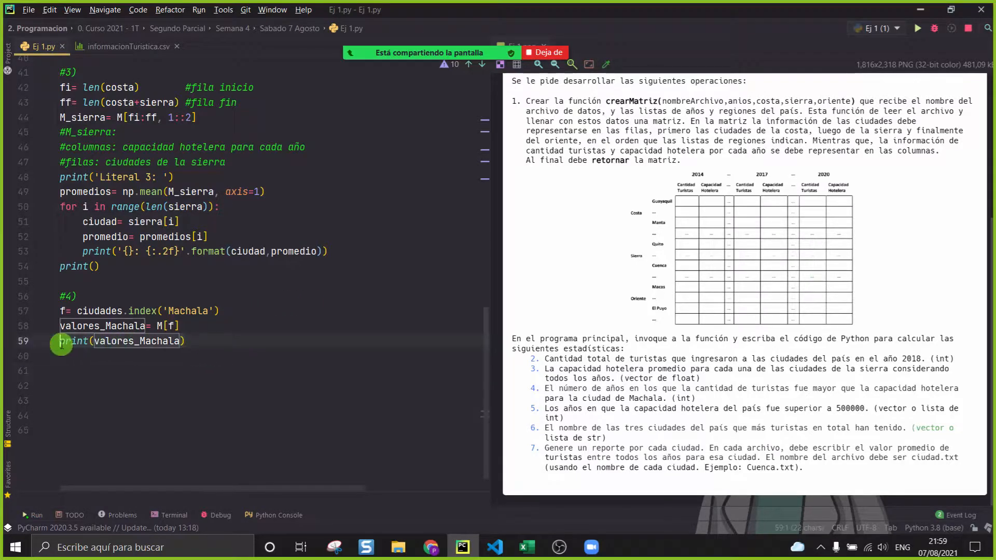
key(BackSpace)
Step: Switch to the Excel worksheet to examine the Machala row
click(523, 551)
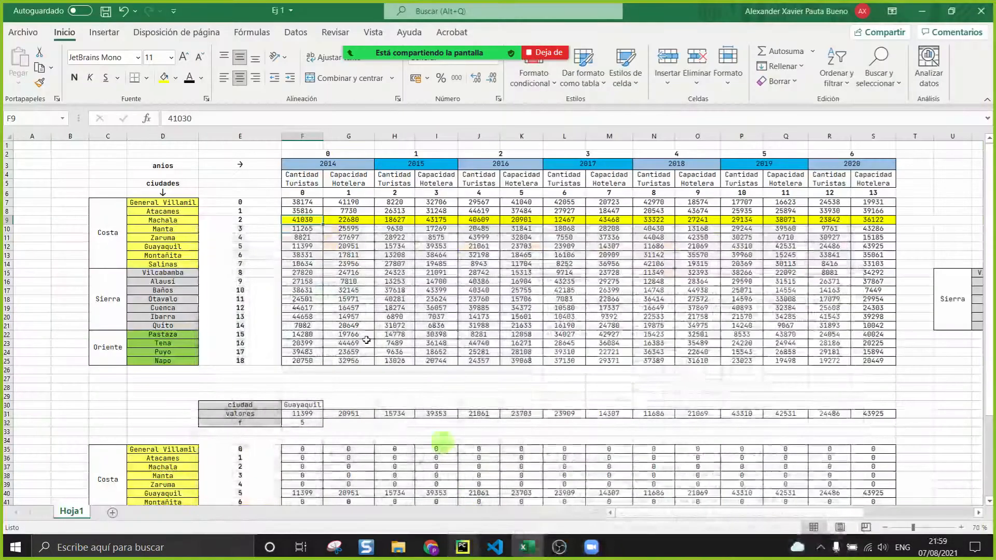
Step: Examine the Machala row and the yearly tourist and hotel-capacity columns in the worksheet
scroll(419, 236, up, 1)
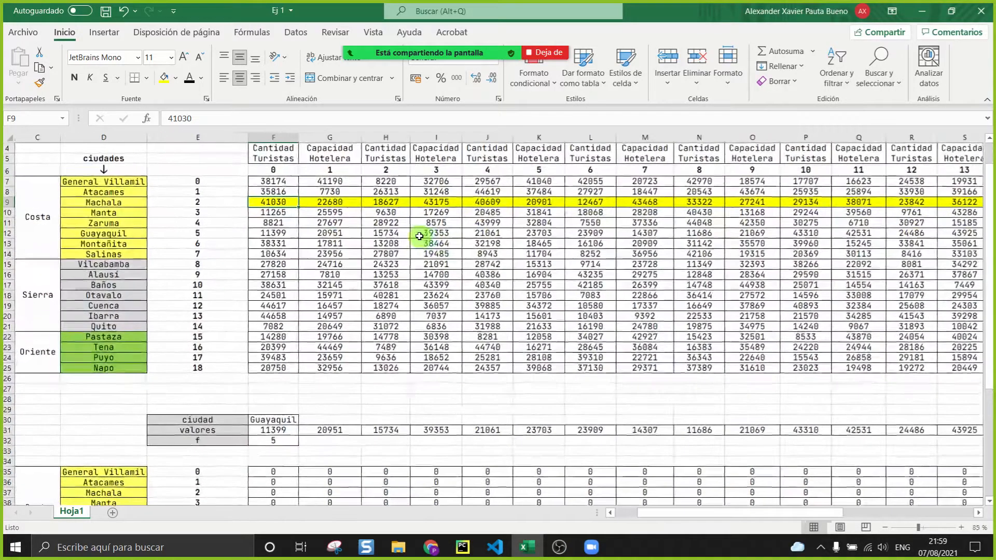
drag(685, 515, 709, 519)
scroll(645, 311, up, 1)
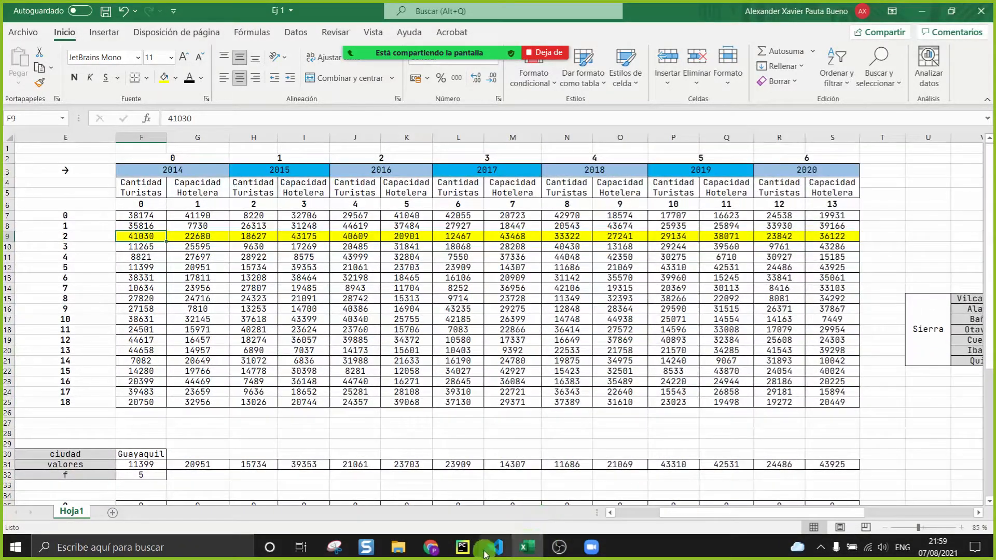
Step: Switch to PyCharm and check the latest messages in the meeting chat
click(462, 547)
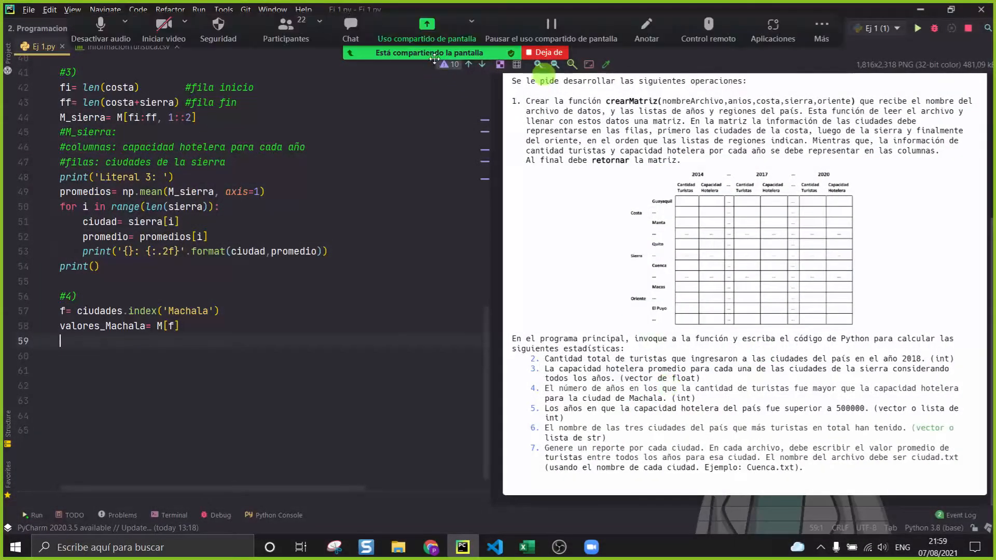
click(363, 31)
drag(418, 328, 384, 329)
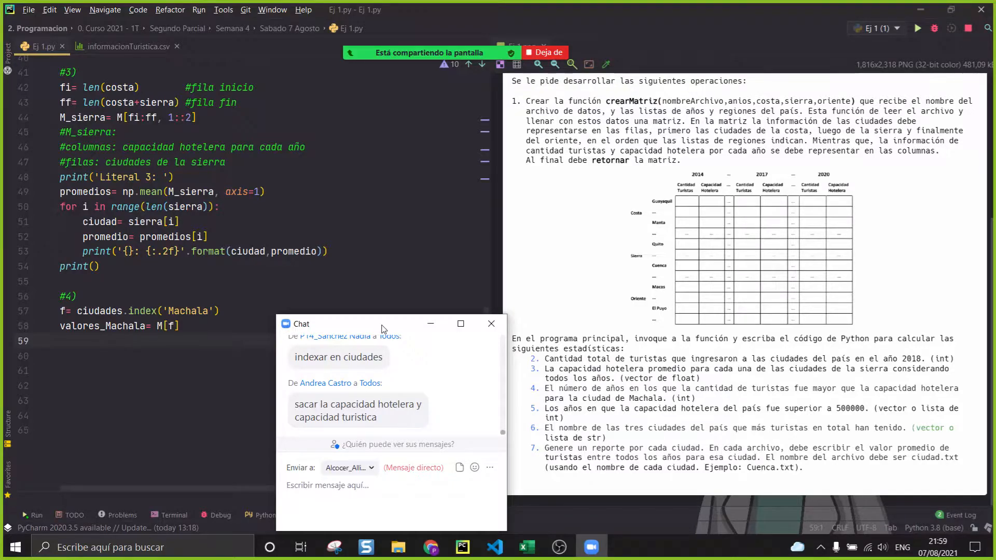
click(430, 324)
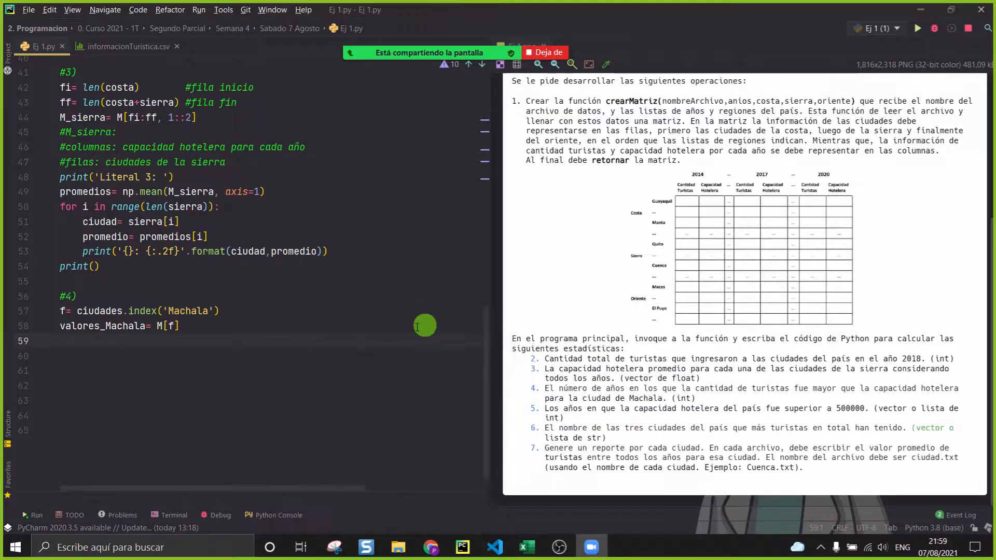
Step: On line 59, below valores_Machala, assign valores_Machala to a new variable cantidad_turistica_Machala
click(302, 352)
click(304, 345)
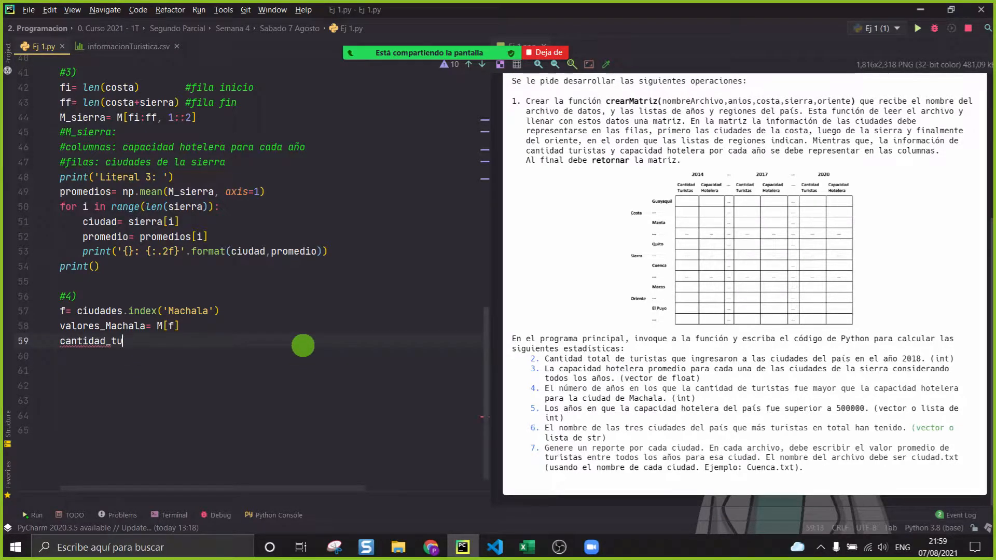
key(BackSpace)
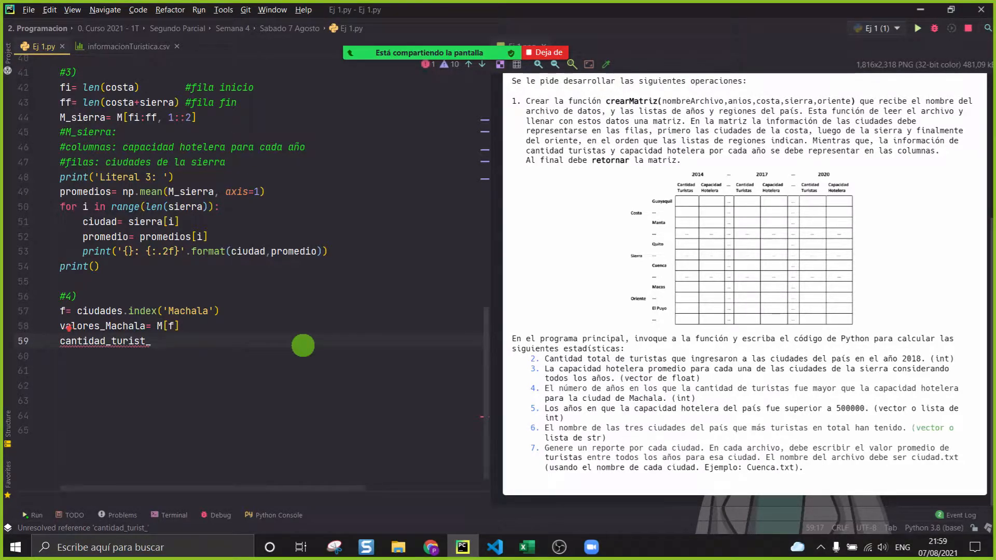
text(tica_Machala=)
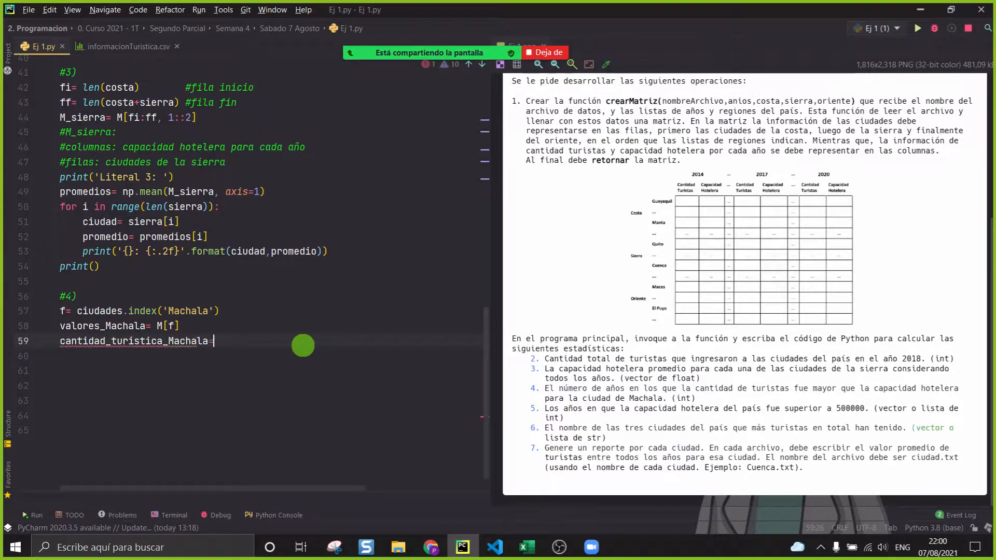
text( val)
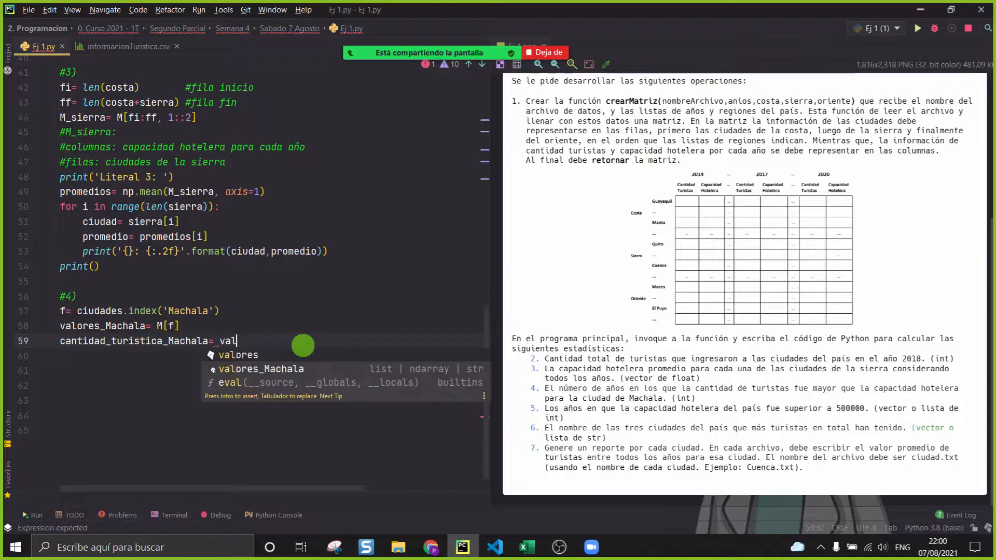
key(Return)
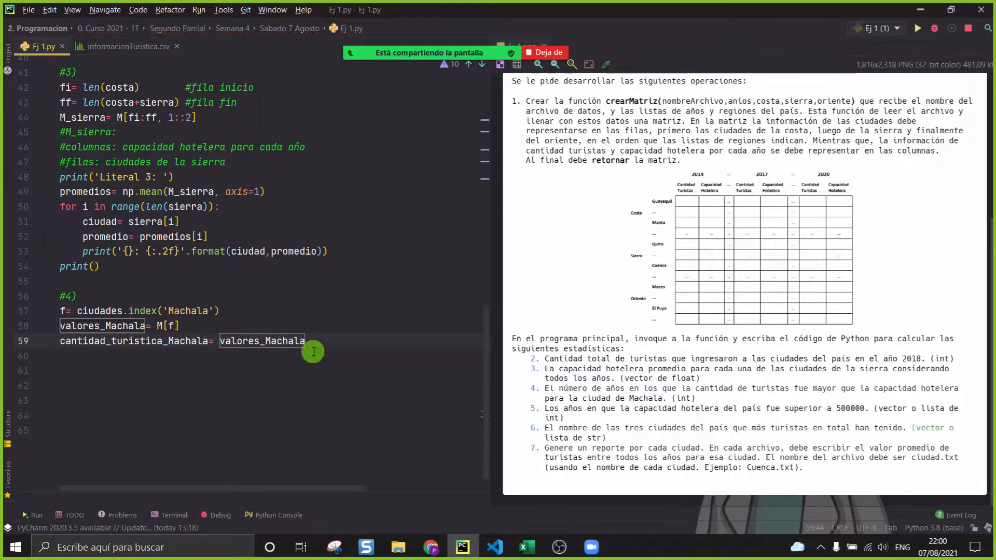
Step: Switch to the Excel worksheet and fill Machala's 2014 tourist count in F9 with light green
click(527, 547)
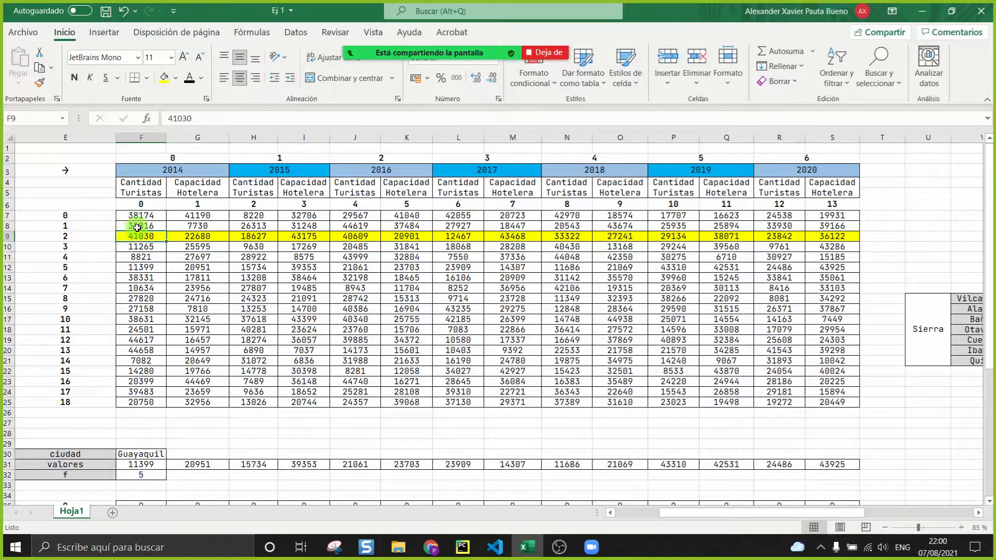
drag(134, 237, 851, 236)
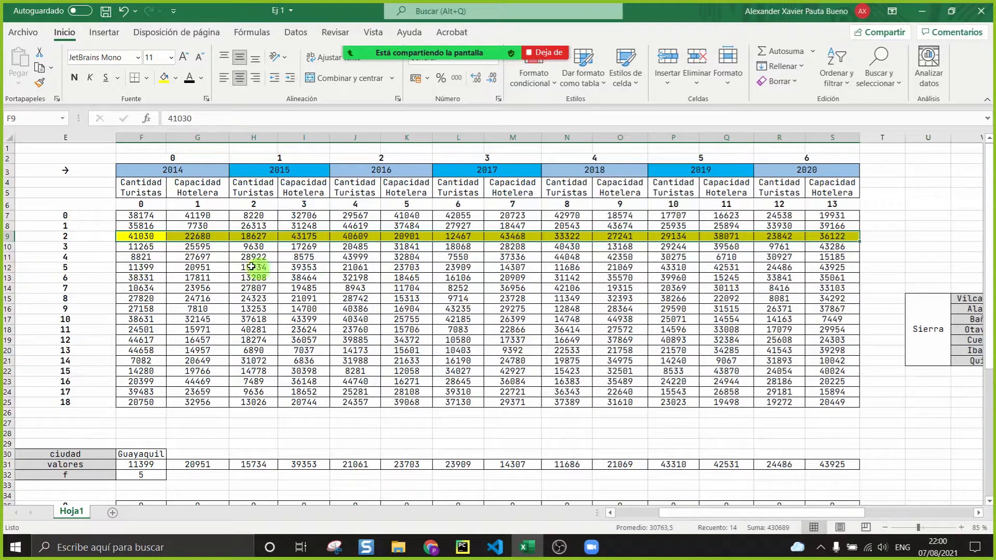
click(134, 178)
click(154, 235)
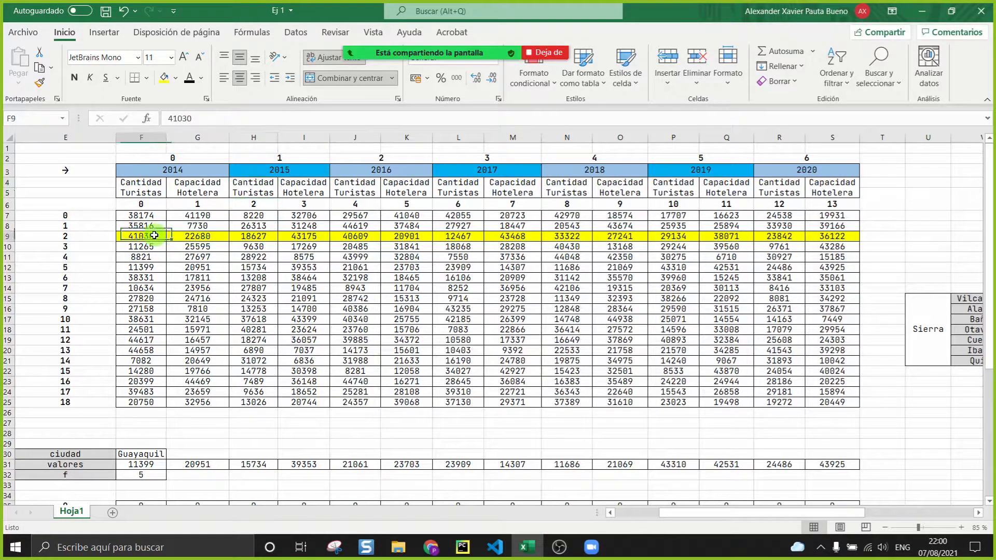
click(176, 79)
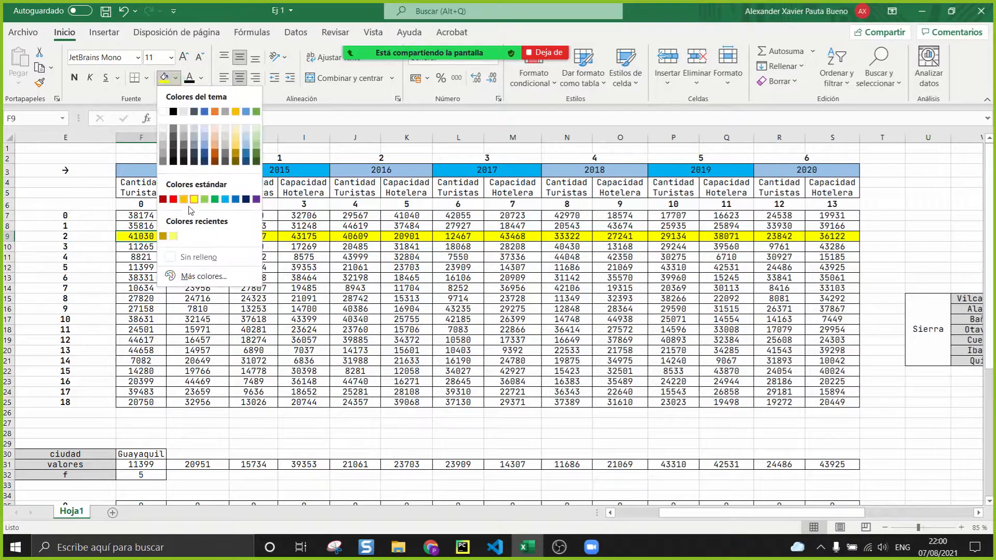
click(205, 199)
Step: Apply the same light green fill to Machala's remaining tourist counts in H9, J9, L9, N9, P9 and R9
click(253, 236)
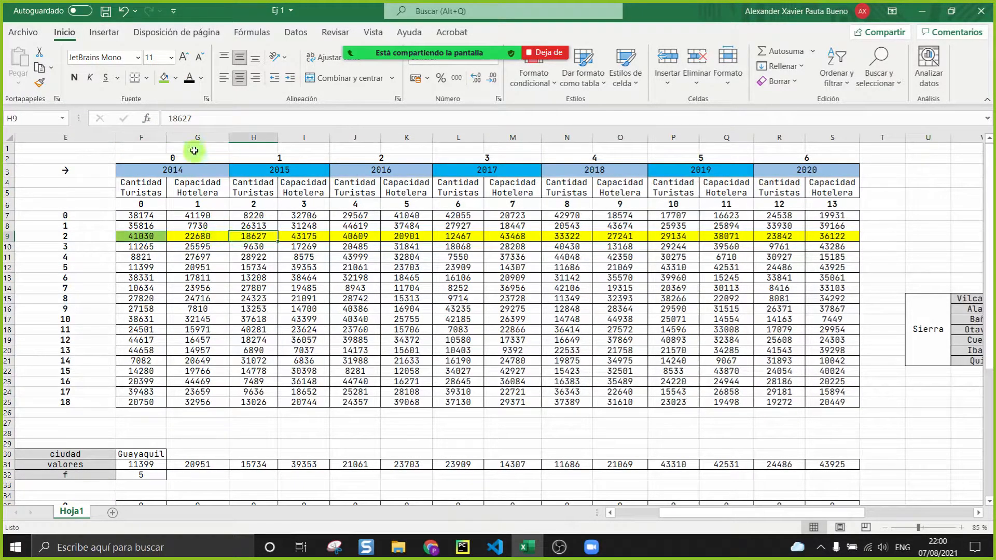
click(355, 236)
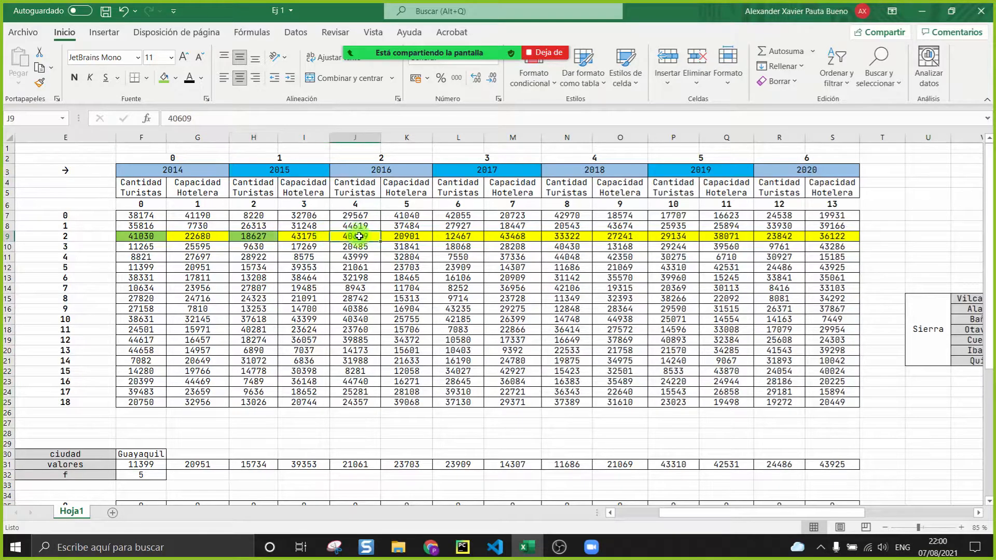
click(168, 78)
click(456, 236)
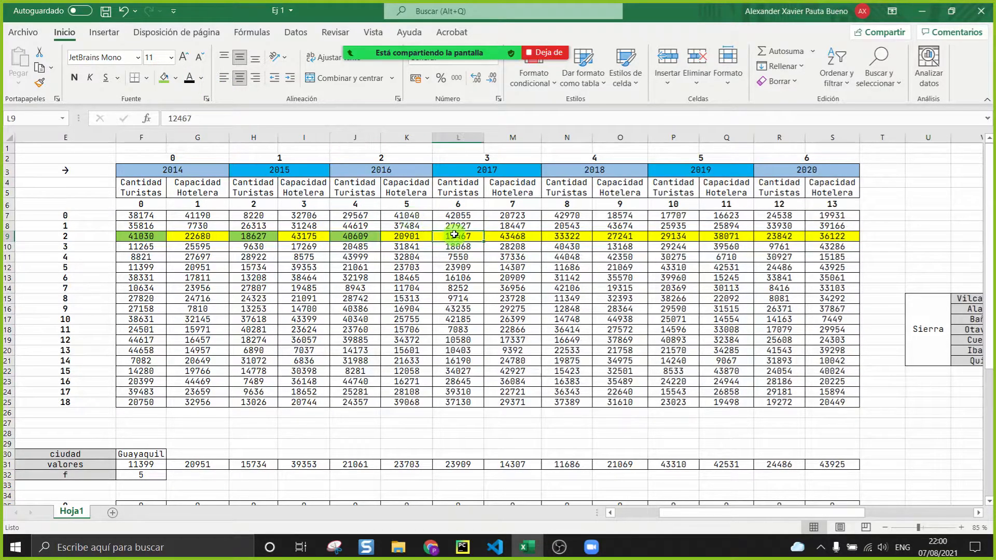
click(165, 78)
click(567, 236)
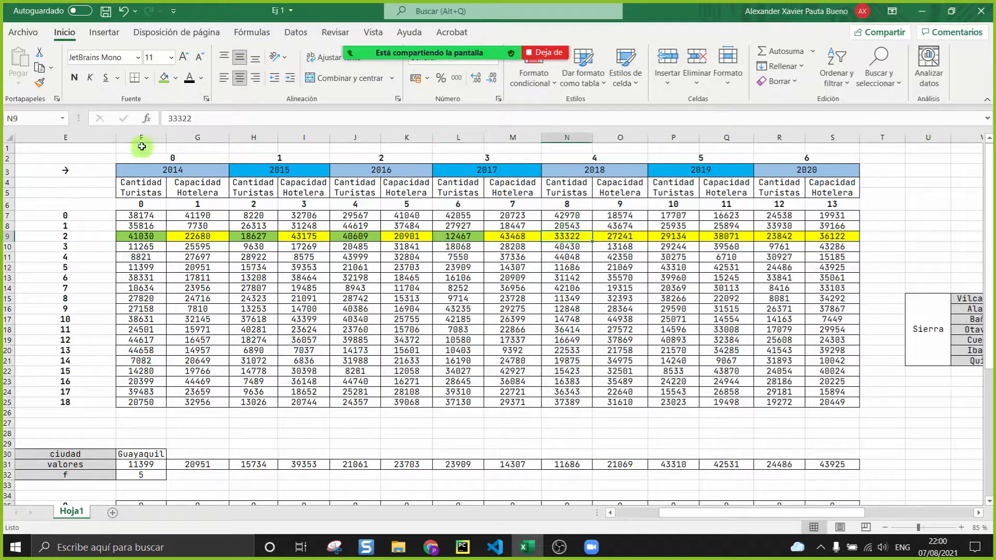
click(165, 79)
click(673, 236)
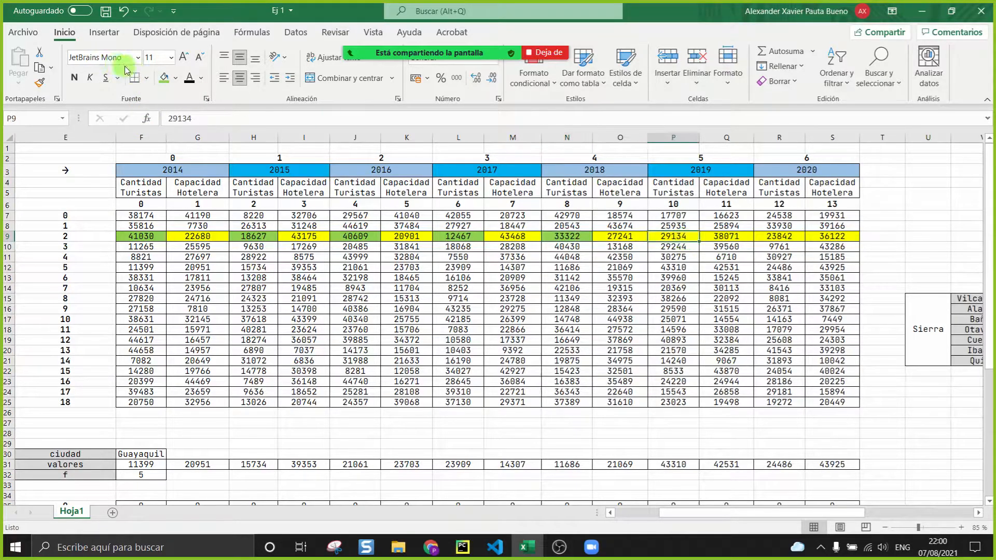
click(165, 79)
click(779, 236)
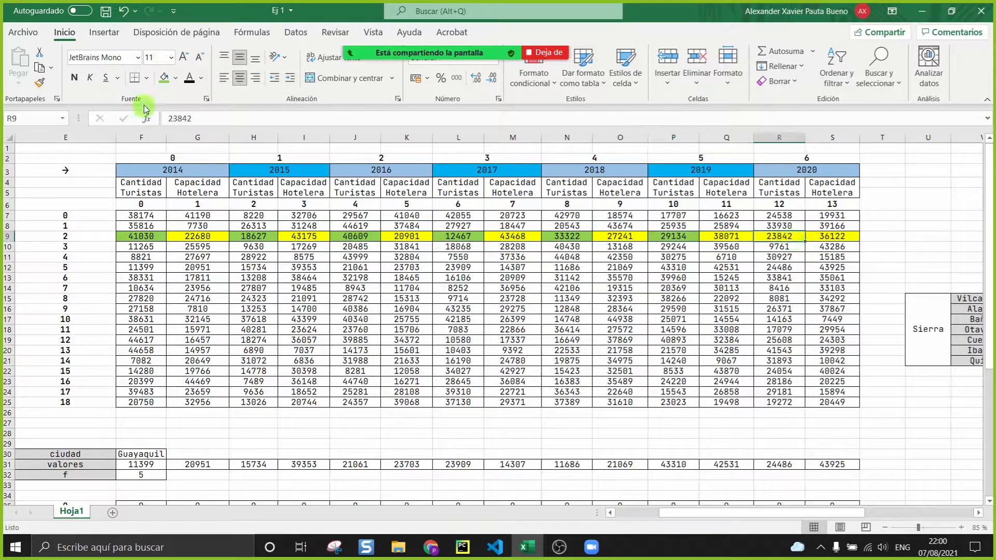
click(165, 79)
click(254, 288)
Step: Back in PyCharm, add the slice [::2] to valores_Machala on line 59 and start a new line
drag(141, 236, 856, 236)
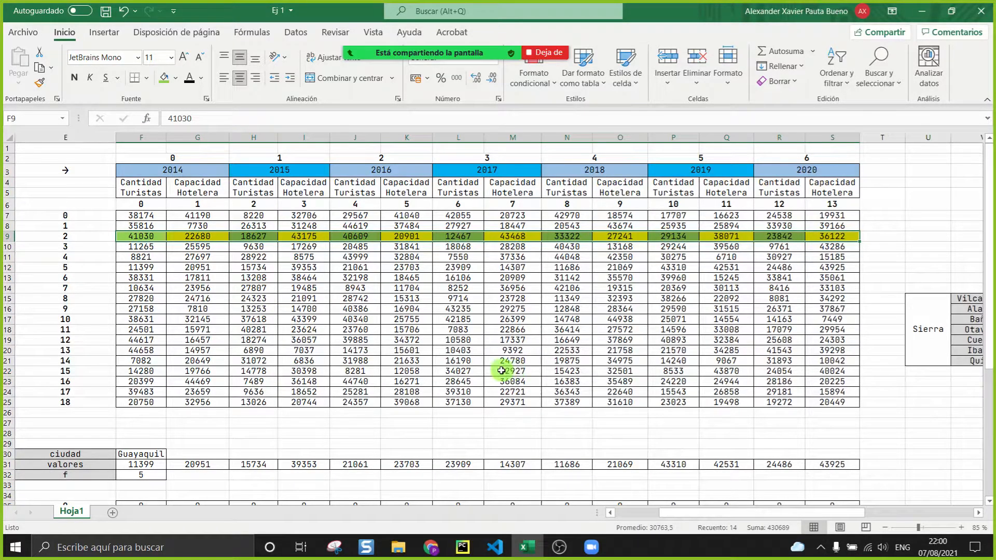
click(409, 370)
click(143, 236)
click(254, 236)
click(363, 236)
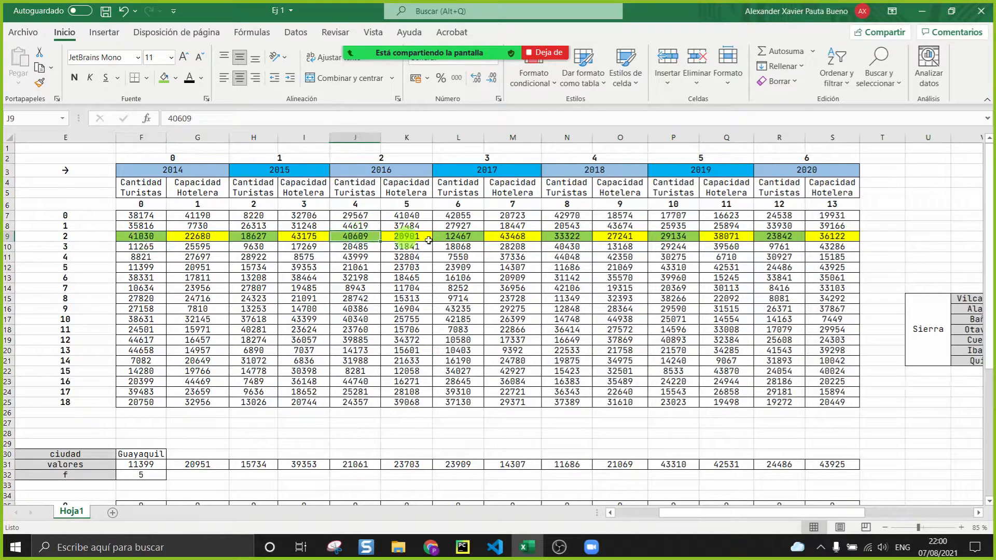
click(462, 547)
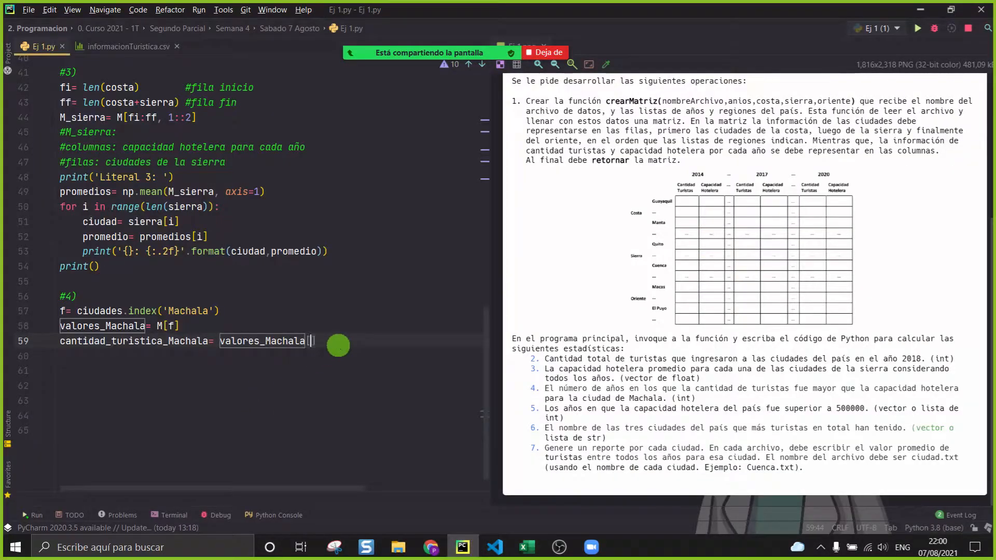
text(::2)
key(Return)
ctrl+scroll(335, 395, up, 2)
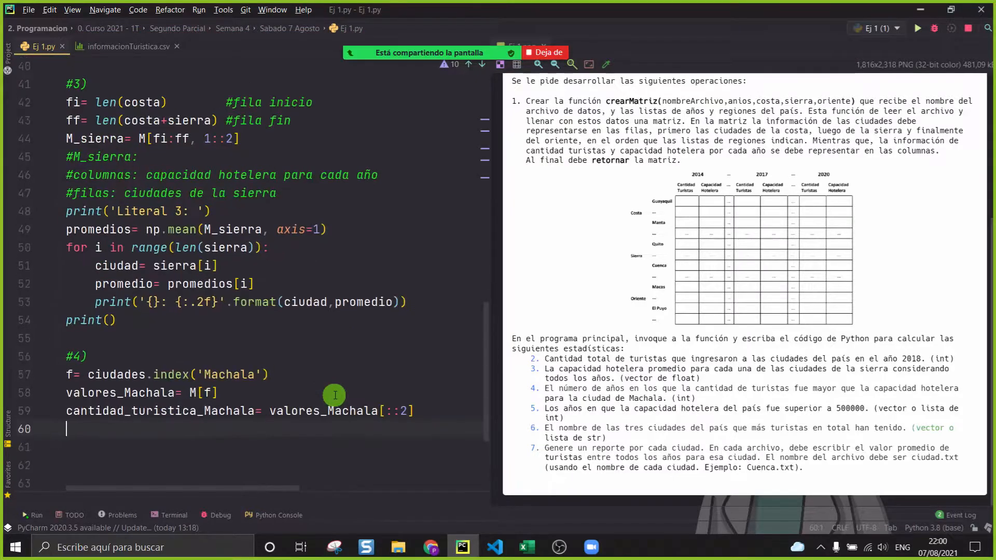
Step: Compare the [::2] slice with Machala's row in Excel, going through its cells from F9 to R9
click(337, 445)
click(343, 445)
click(384, 411)
click(361, 451)
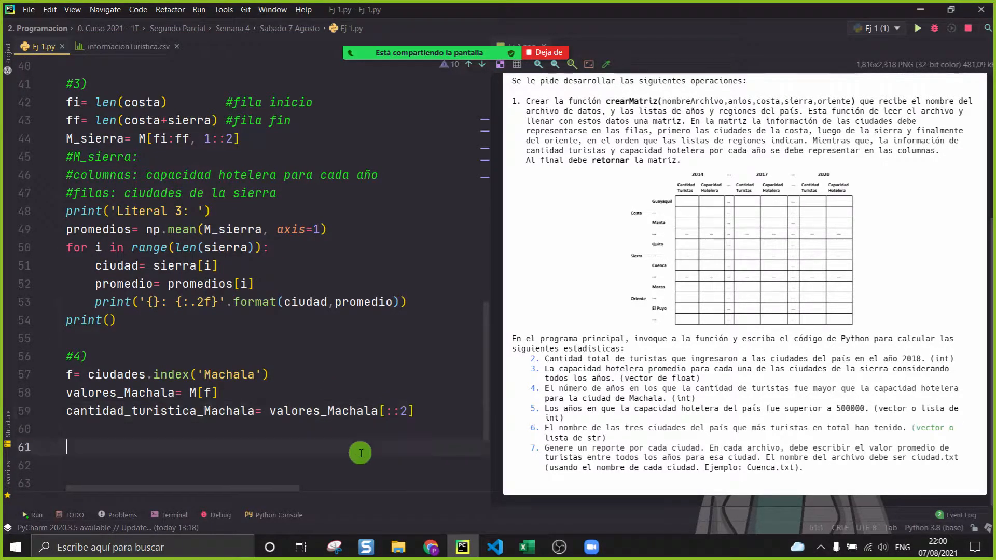
click(381, 410)
click(329, 463)
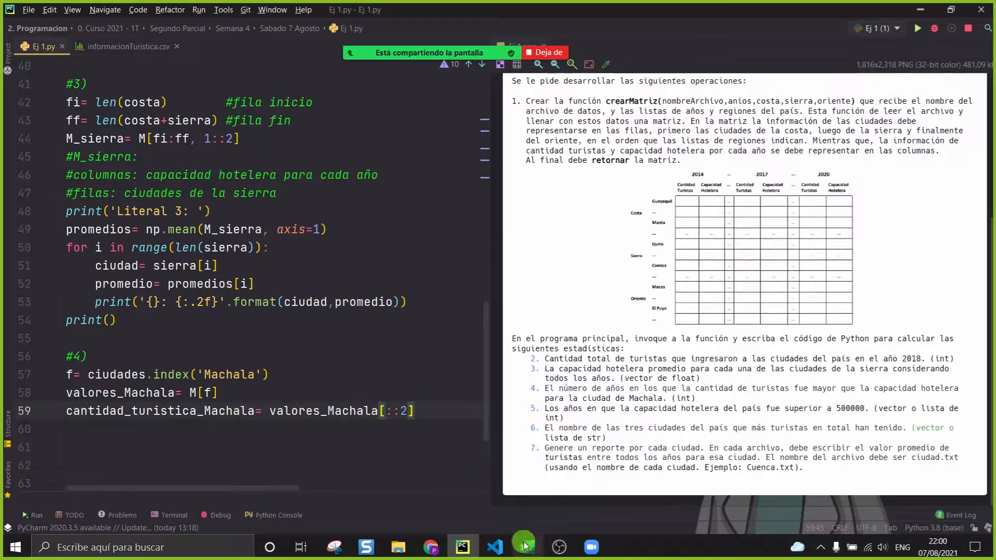
click(525, 546)
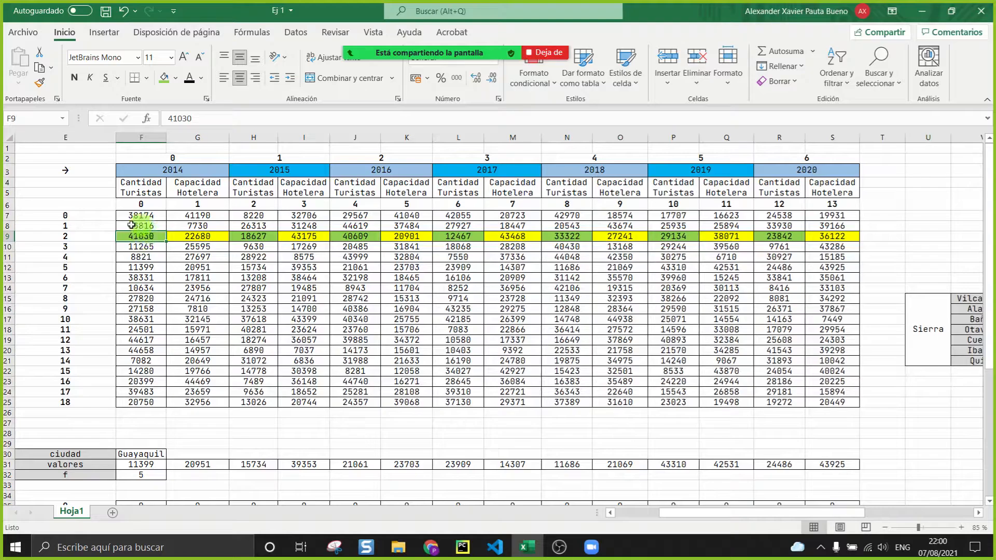
click(525, 546)
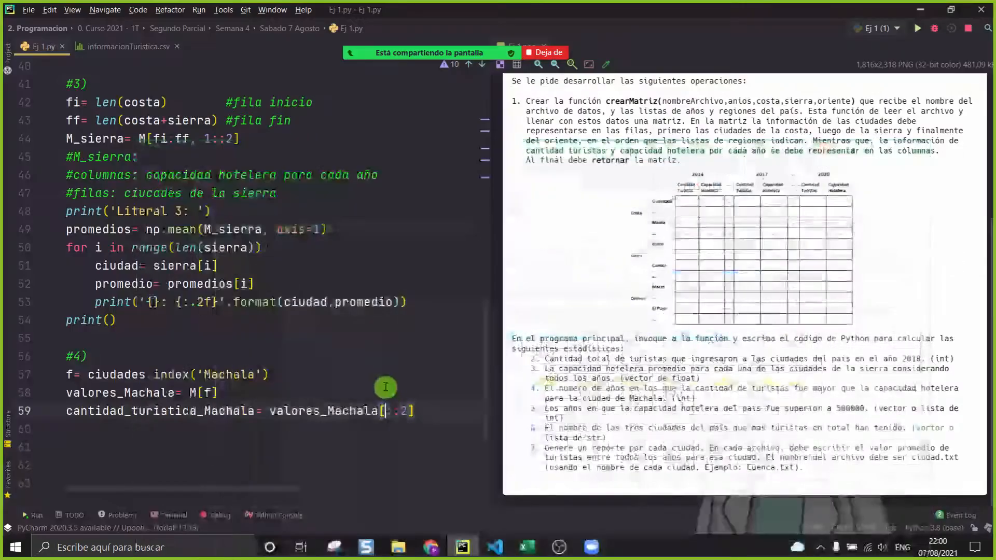
click(526, 545)
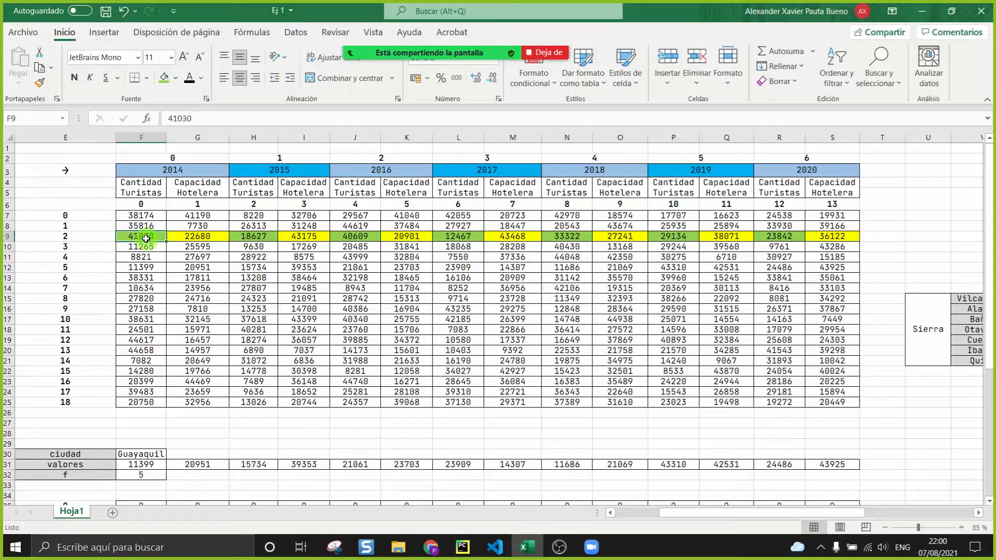
click(192, 236)
click(253, 236)
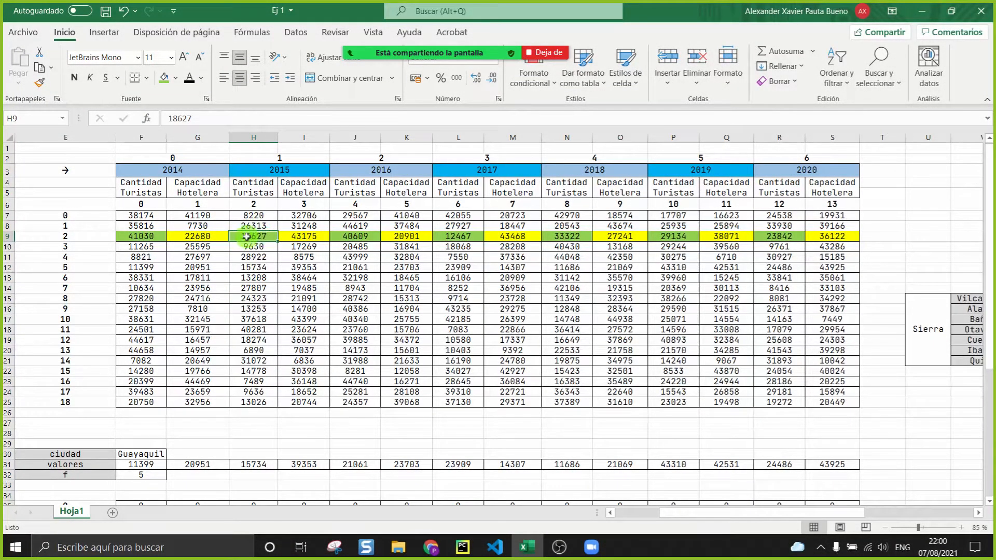
click(308, 236)
click(354, 235)
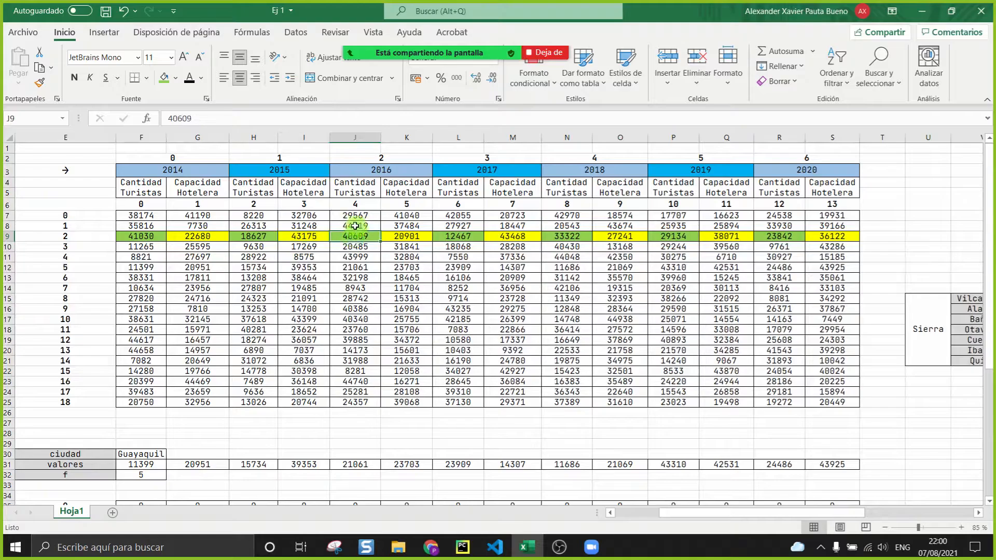
click(394, 234)
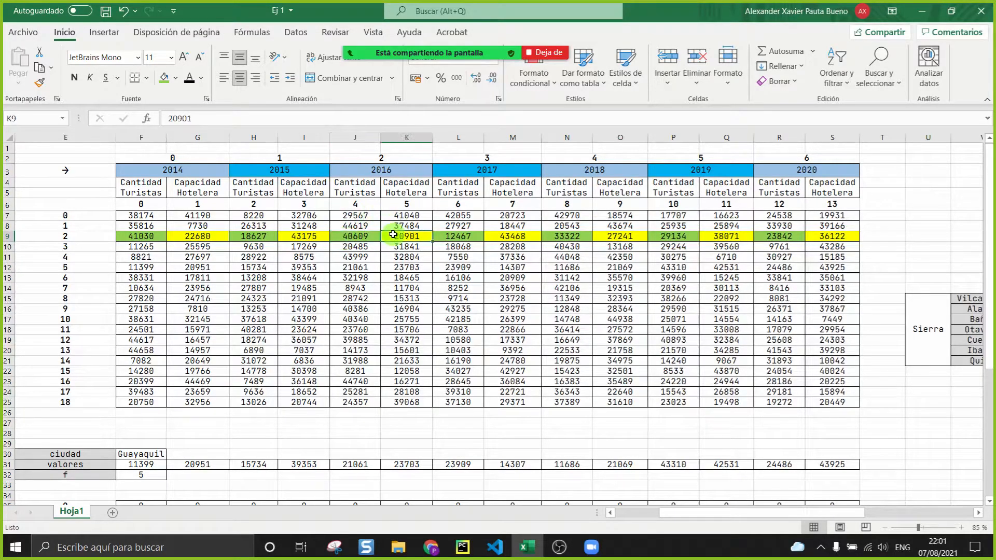
click(444, 240)
click(513, 238)
click(568, 237)
click(692, 238)
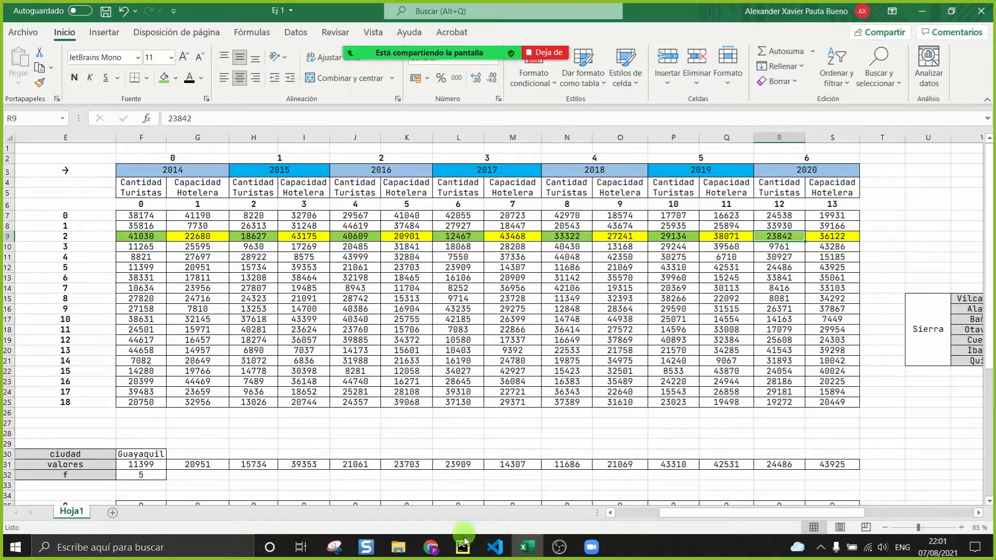
Step: Switch to PyCharm and add print(cantidad_turistica_Machala) on line 60
click(462, 545)
key(Up)
text(print(can)
key(Return)
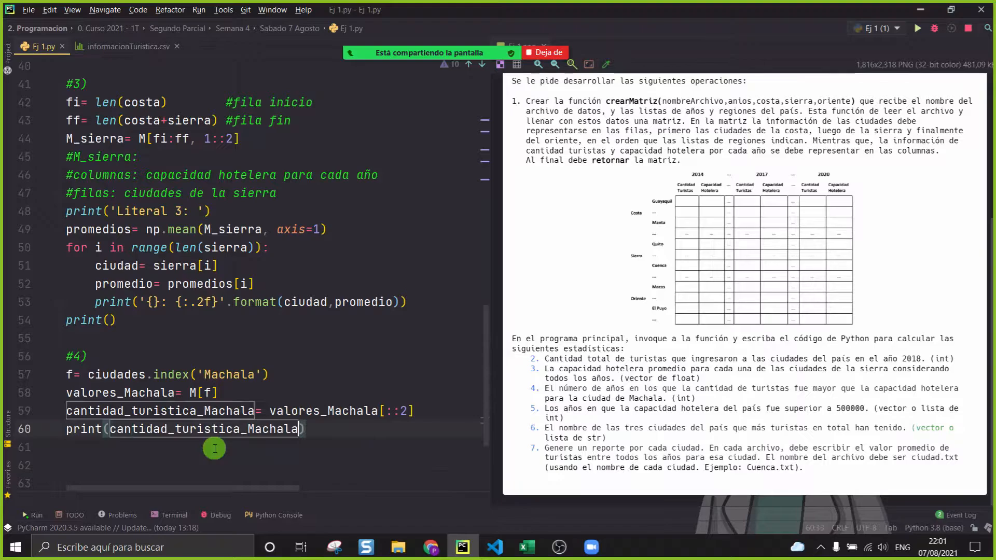
Step: Run the Ej 1 script to print Machala's tourist counts
scroll(215, 449, down, 1)
click(213, 451)
scroll(213, 452, down, 1)
right_click(354, 393)
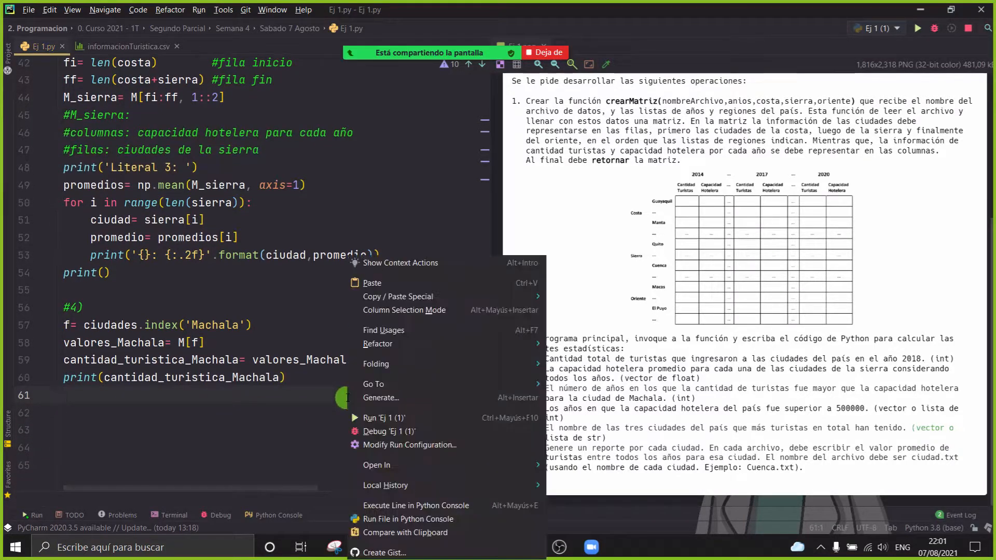
click(353, 418)
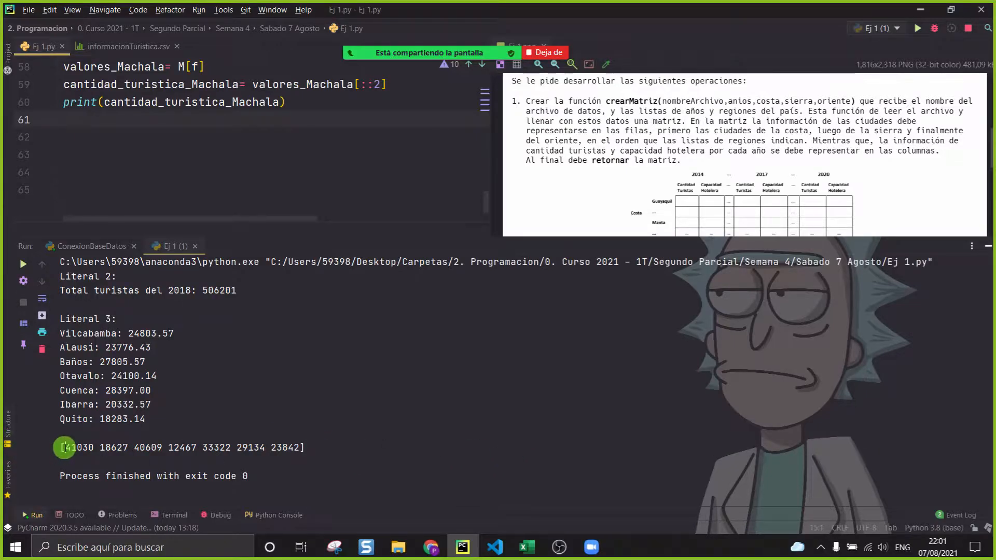
Step: Compare the printed vector with Machala's tourist counts in row 9 of the Excel sheet, then return to PyCharm
double_click(114, 447)
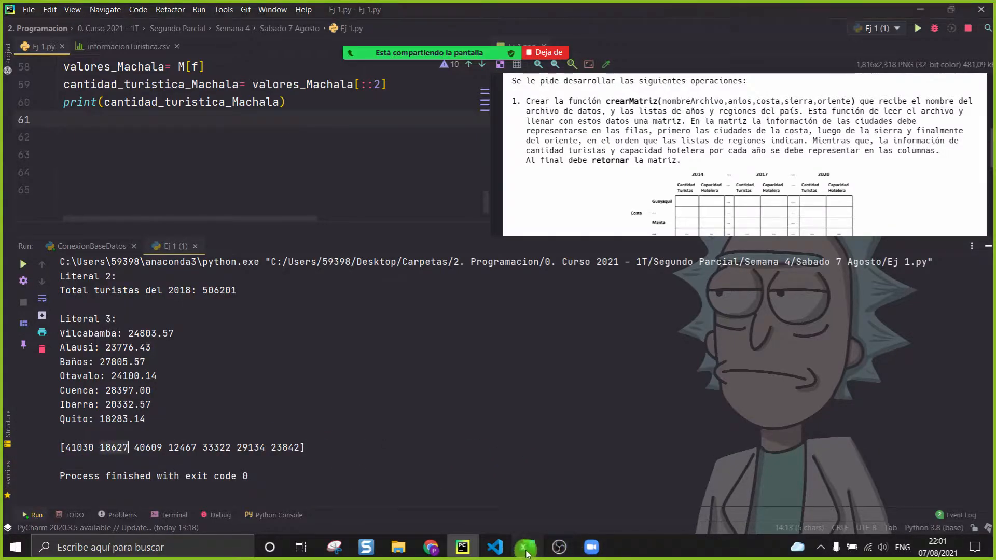
click(526, 547)
click(141, 236)
click(249, 234)
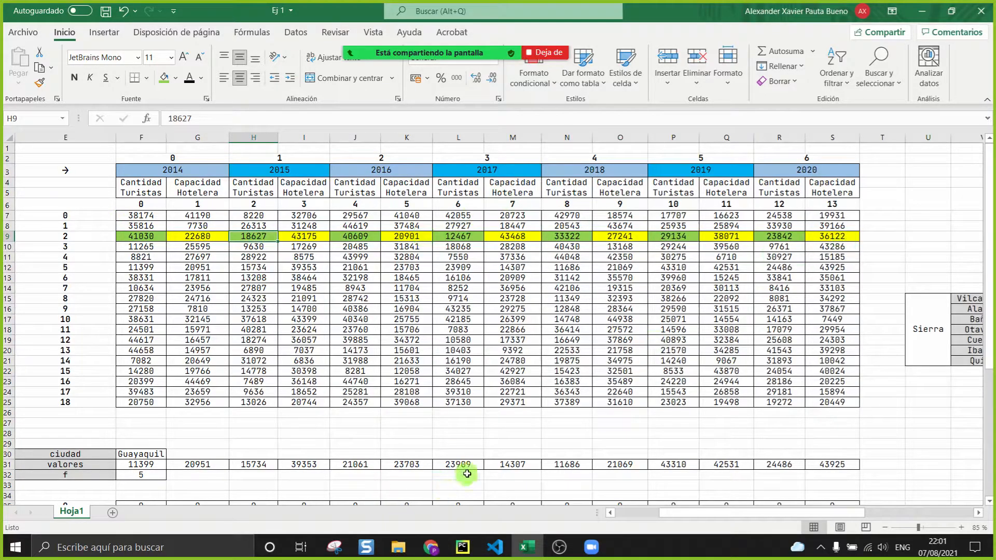
click(462, 547)
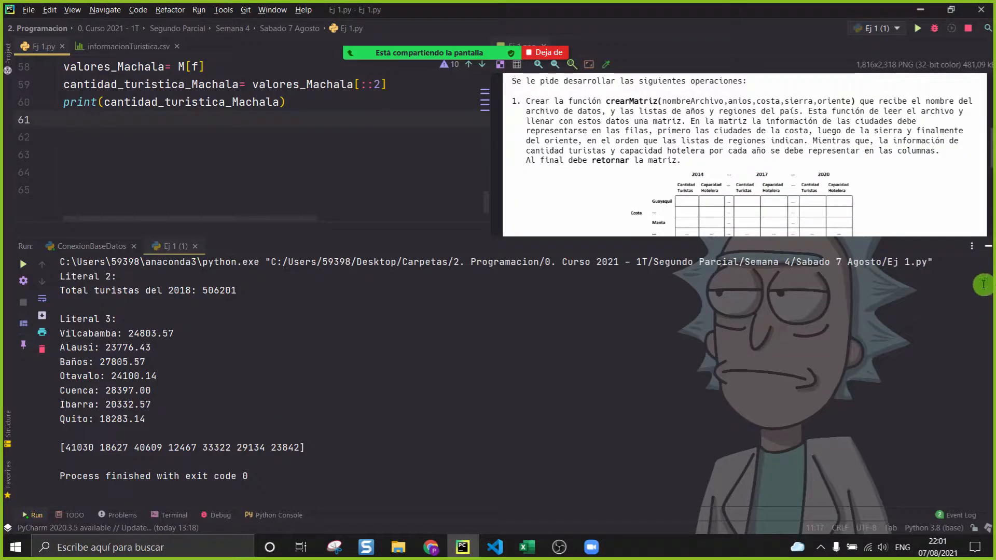
Step: Close the run output and start line 61 as capacidad_hotelera_Machala= valores_Machala[], consulting the Excel matrix for the slice
click(987, 246)
click(350, 336)
click(385, 321)
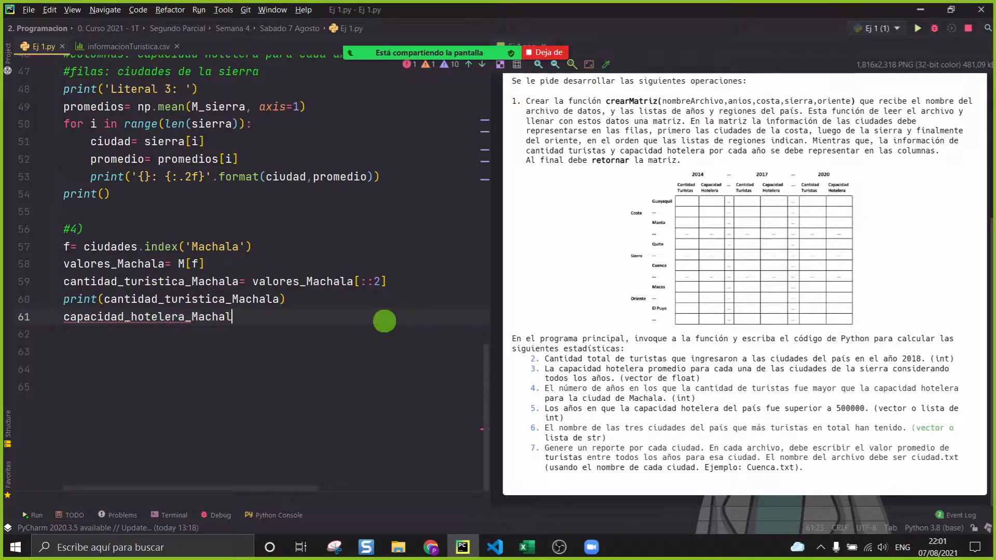
key(Down)
text(es_Machala'])
key(BackSpace)
text([)
click(525, 550)
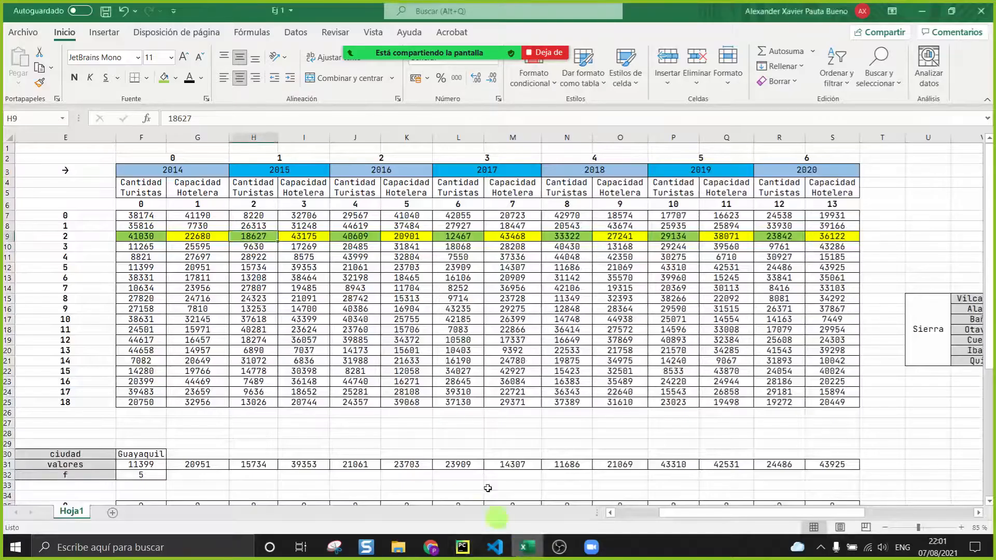
click(463, 551)
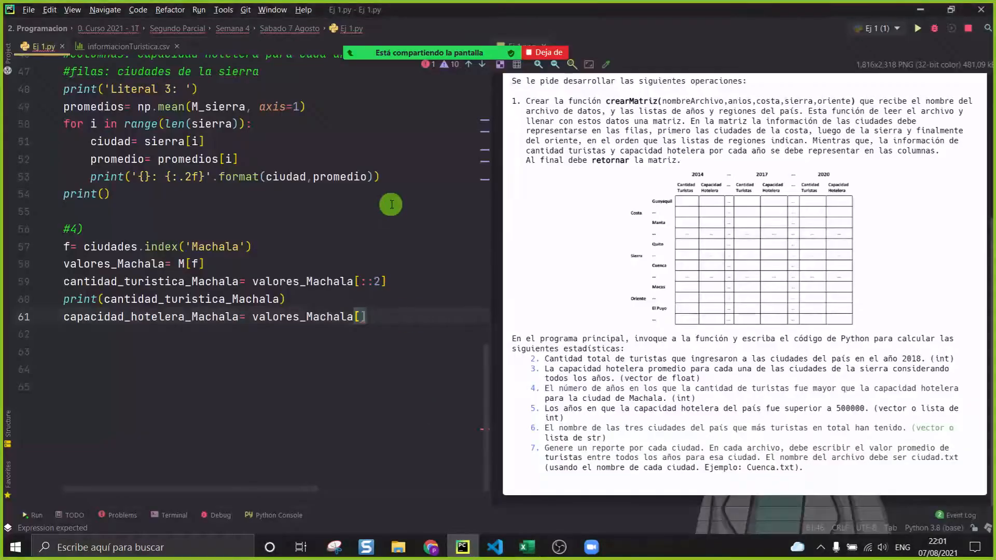
Step: Read the chat replies and complete the slice of valores_Machala on line 61 as [1::2]
click(351, 26)
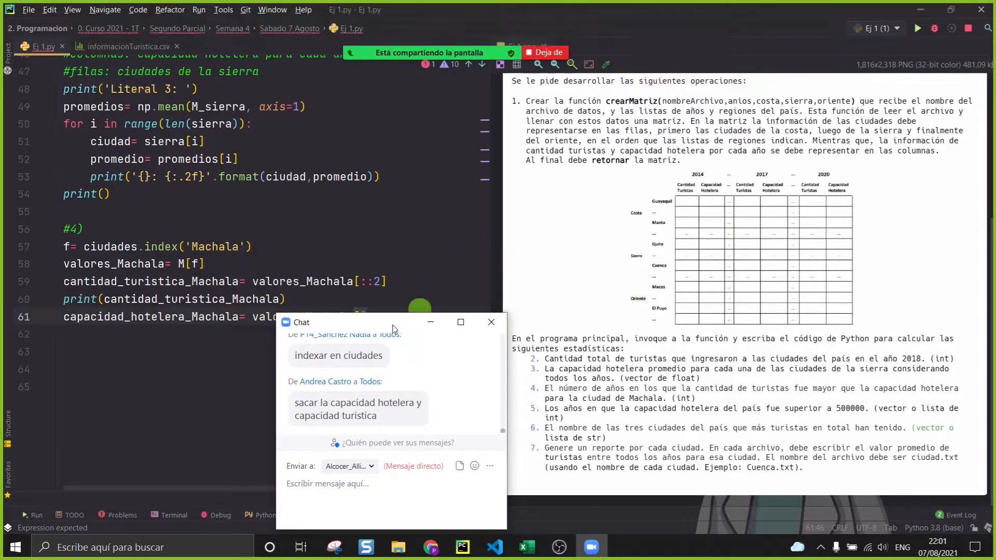
drag(393, 328, 386, 344)
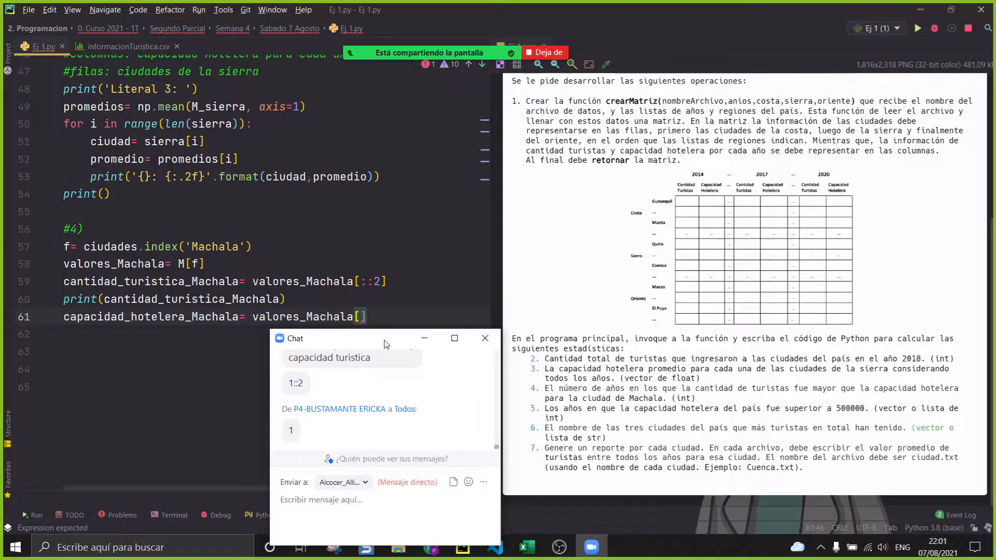
click(425, 338)
click(362, 318)
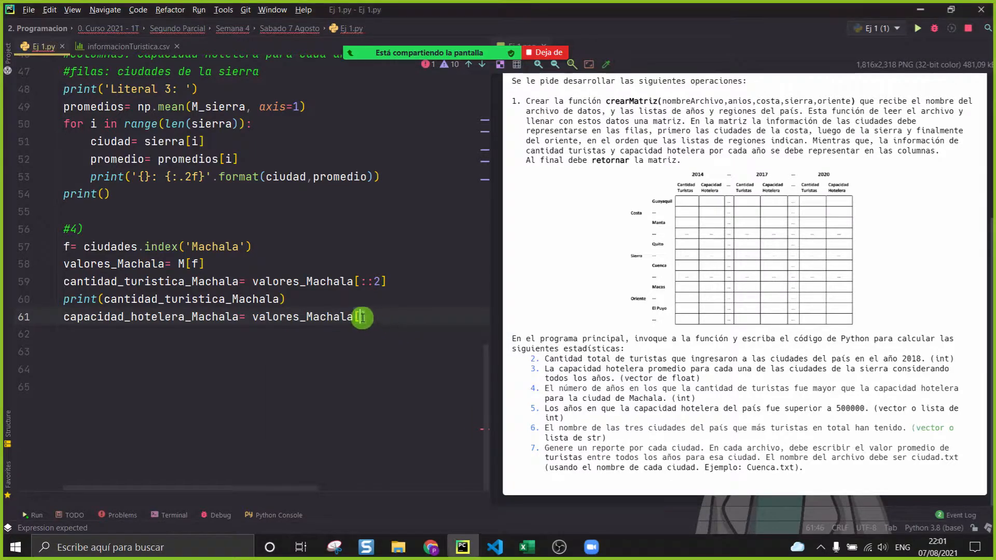
key(Return)
click(359, 313)
drag(405, 317, 271, 313)
click(436, 419)
Step: In Excel, copy the yellow format of G9 onto Machala's whole row, F9:S9
click(527, 547)
drag(147, 237, 885, 231)
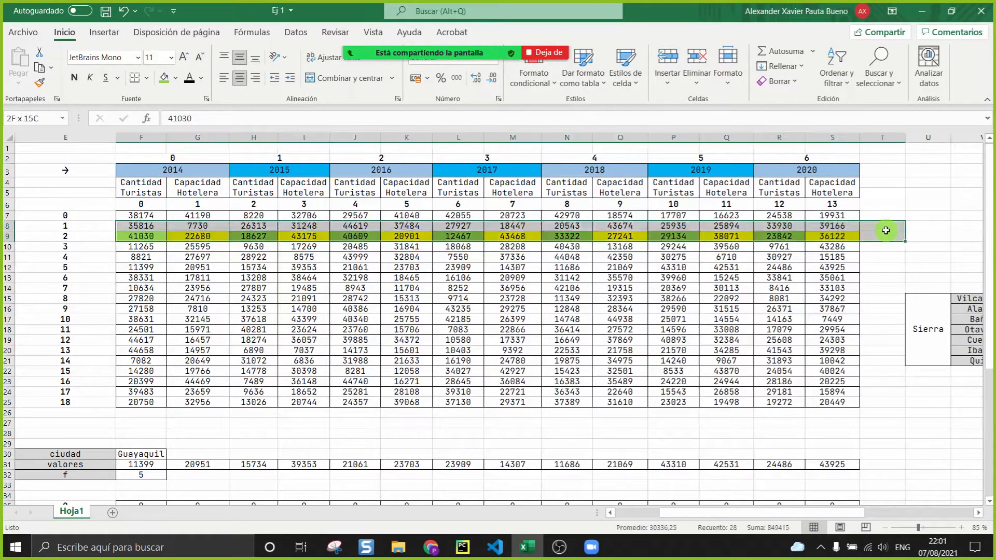
click(198, 236)
click(39, 82)
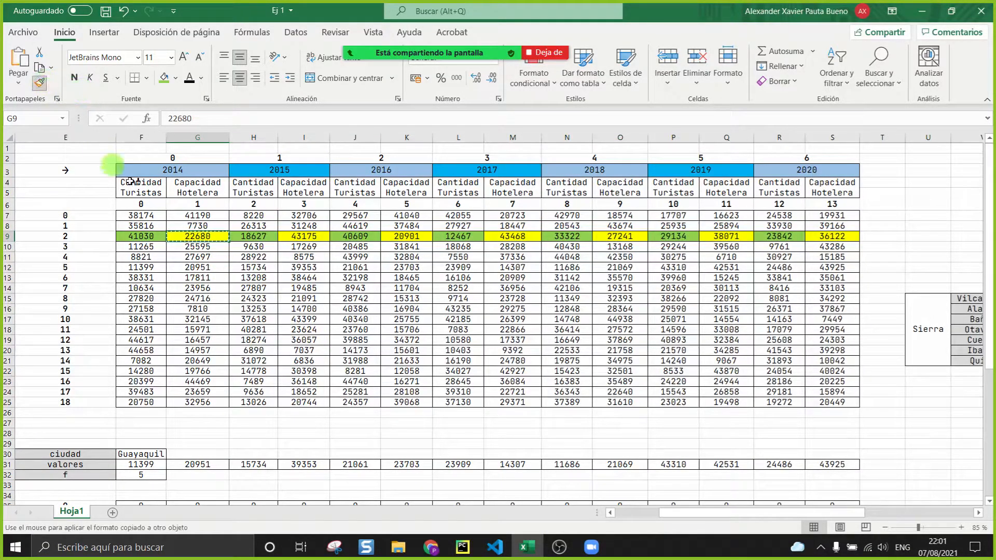
drag(141, 237, 832, 237)
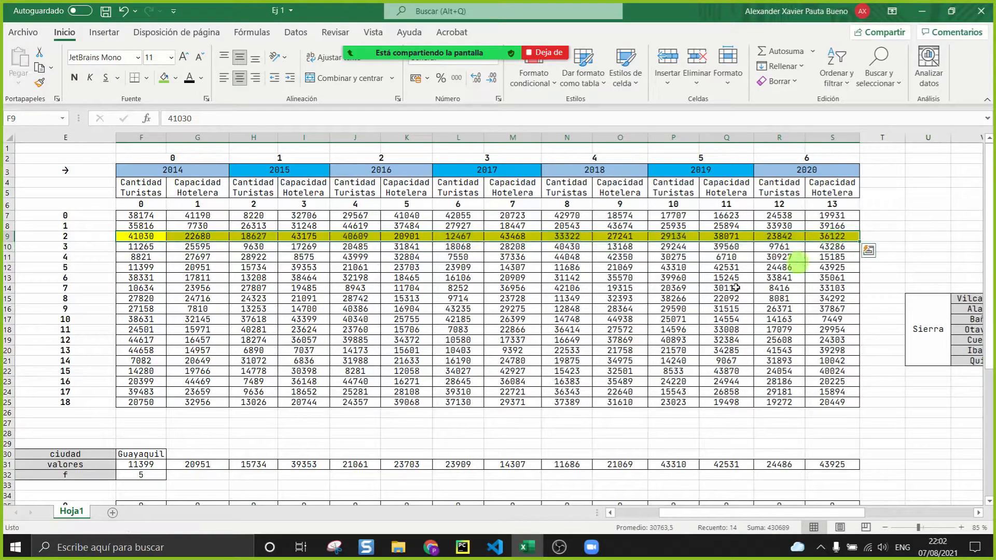
Step: Check the slice's start index 1 in PyCharm and fill the matching cell G9 in Excel with light green
click(527, 547)
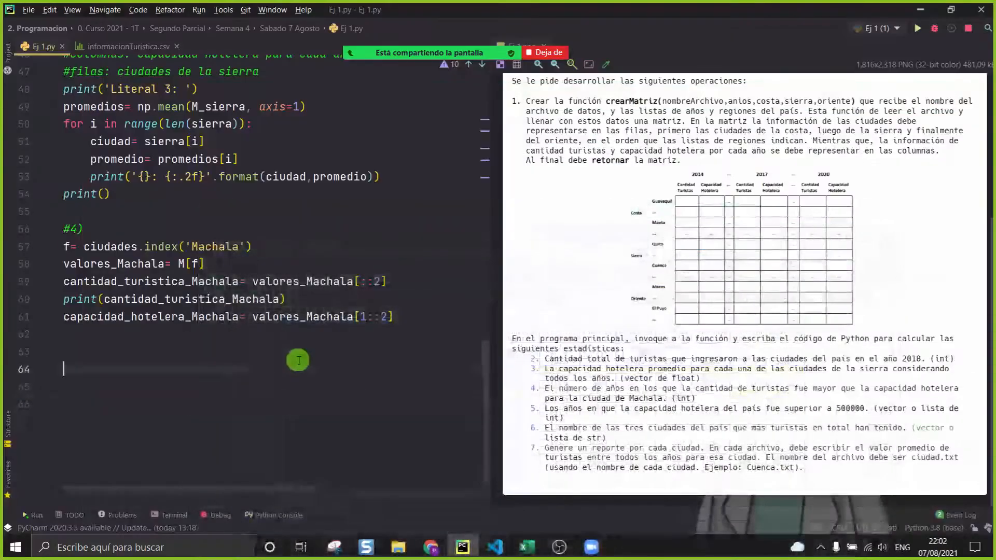
click(361, 316)
click(365, 350)
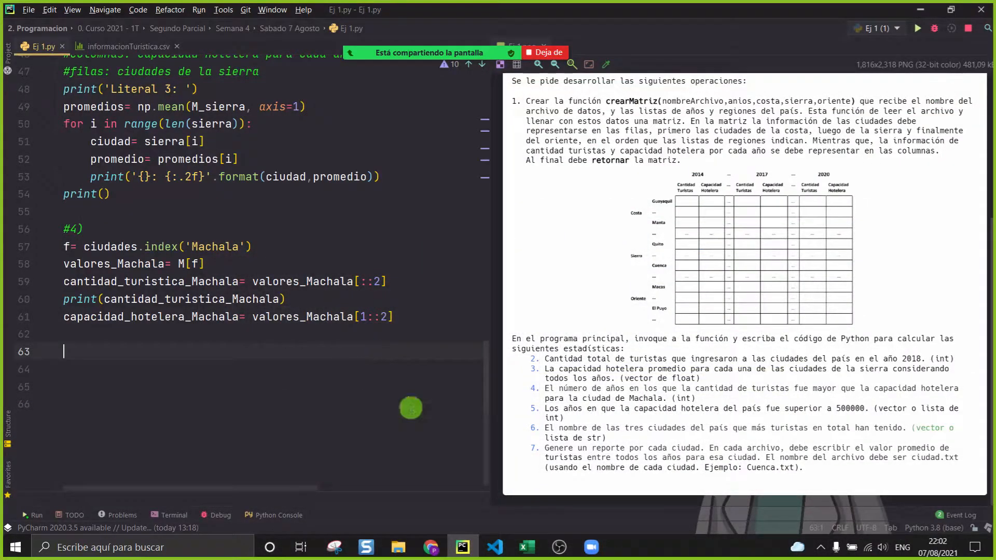
click(523, 548)
click(197, 236)
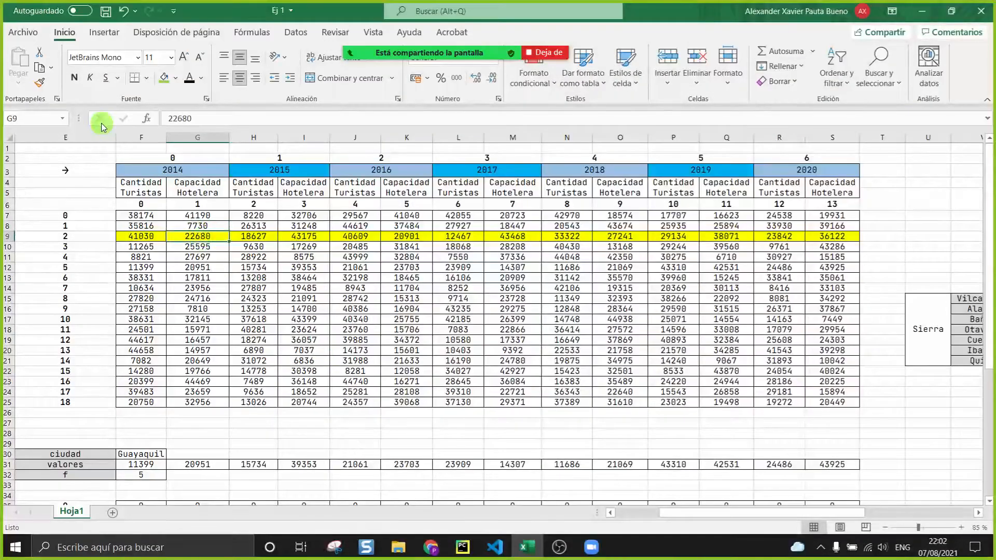
click(163, 77)
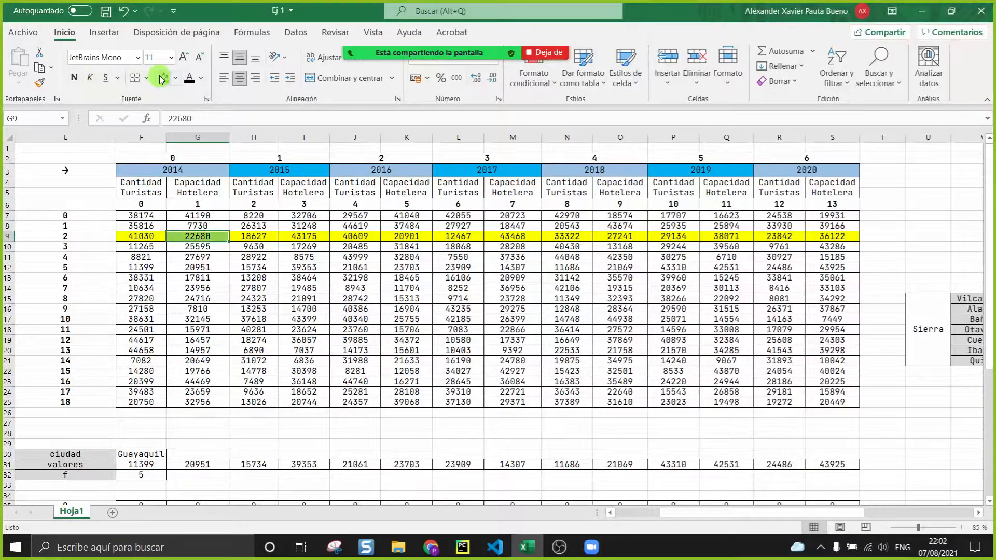
click(517, 541)
click(382, 316)
Step: Apply the same light green fill to Machala's remaining hotel capacities in I9, K9, M9, O9, Q9 and S9
click(523, 547)
click(254, 236)
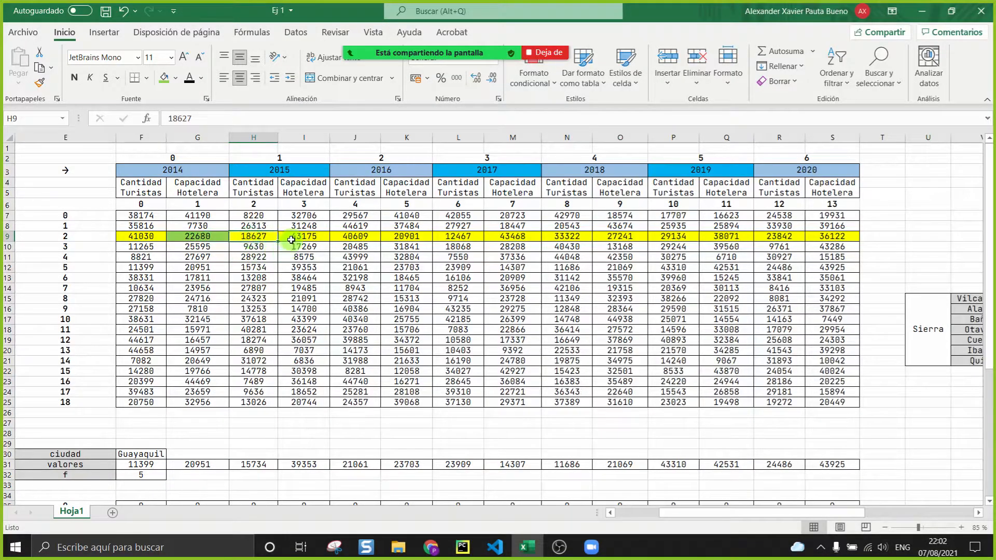
click(291, 240)
click(163, 78)
click(345, 238)
click(408, 237)
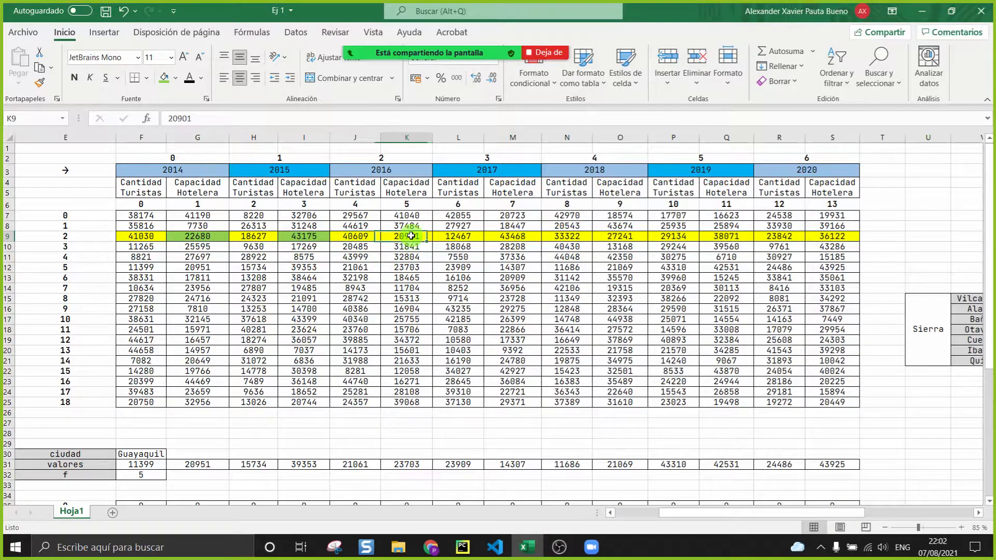
click(167, 79)
click(450, 237)
click(528, 238)
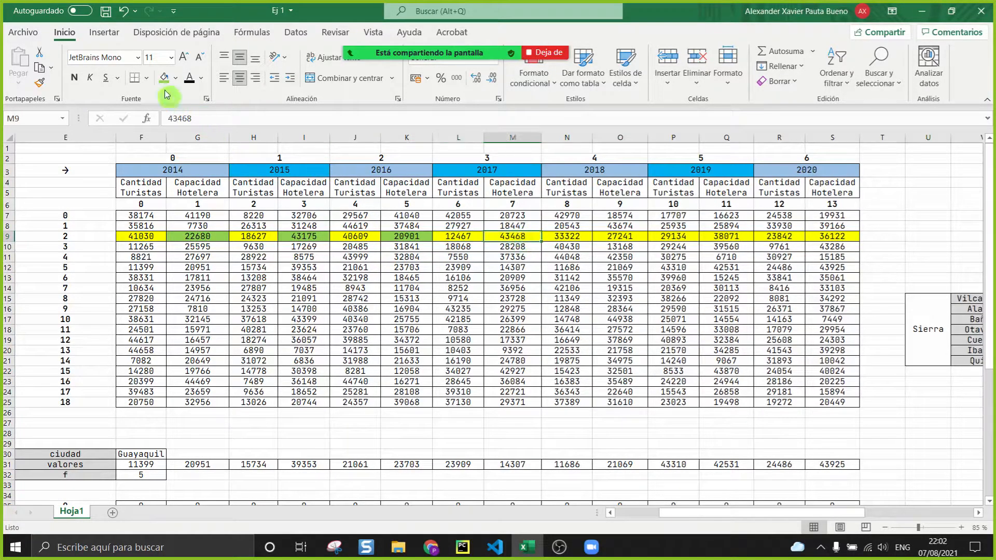
click(164, 77)
click(612, 236)
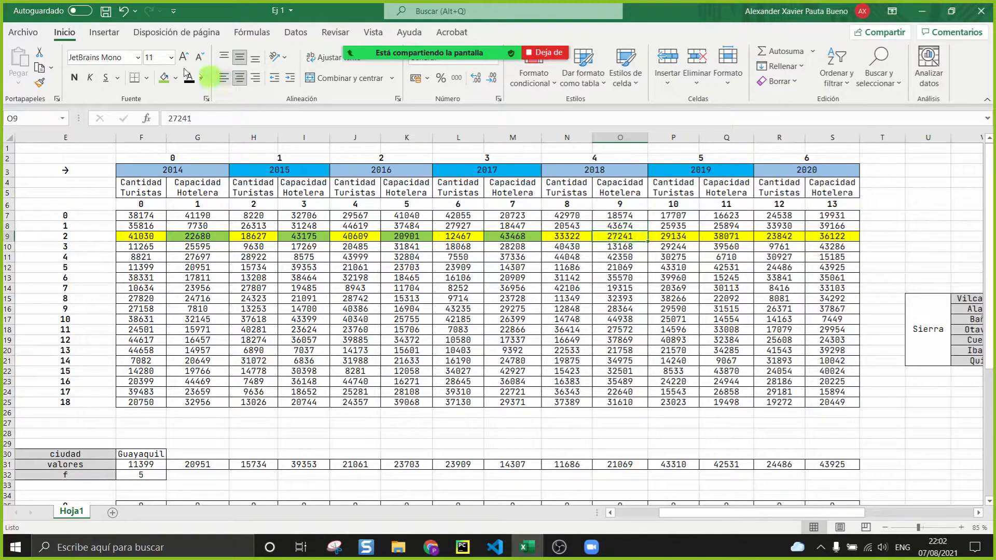
click(164, 78)
click(725, 236)
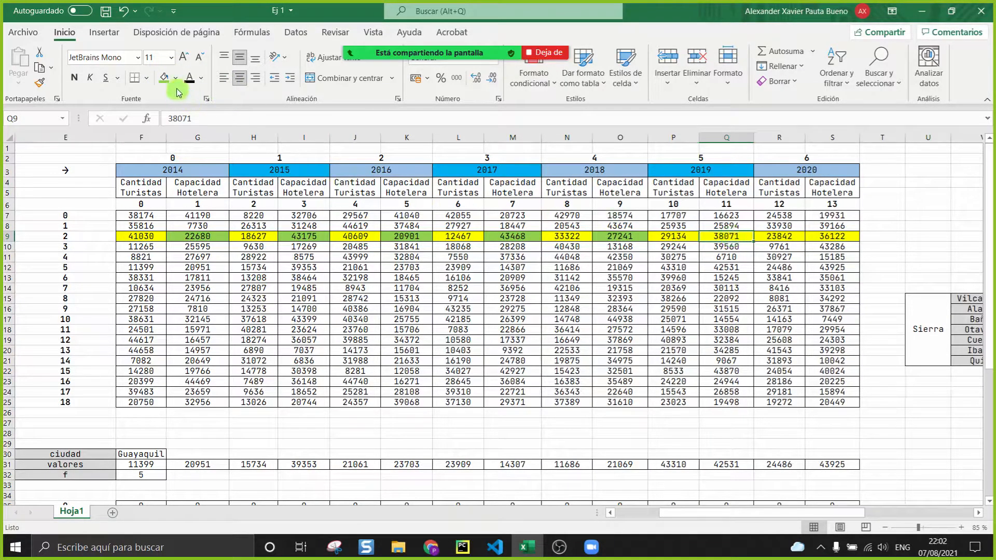
click(164, 78)
click(835, 236)
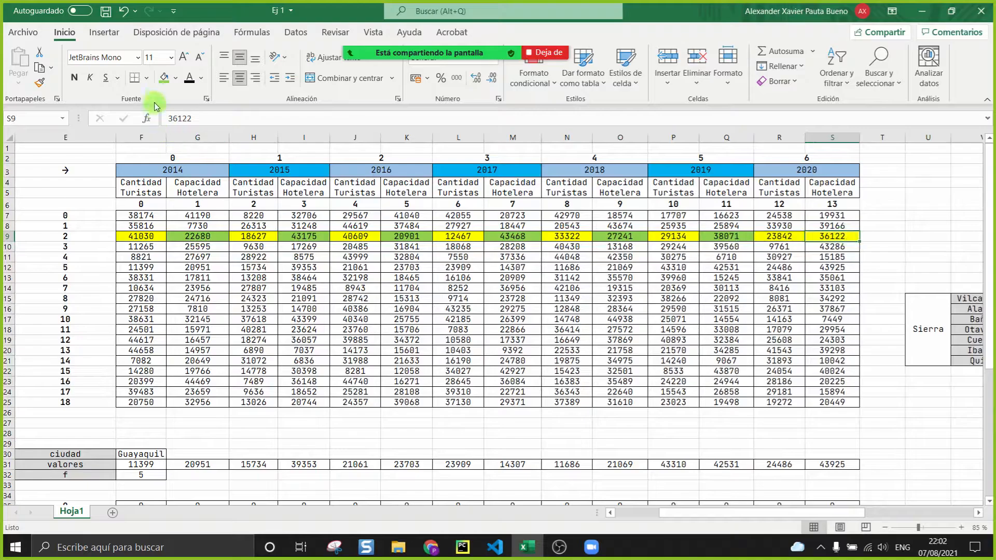
click(163, 78)
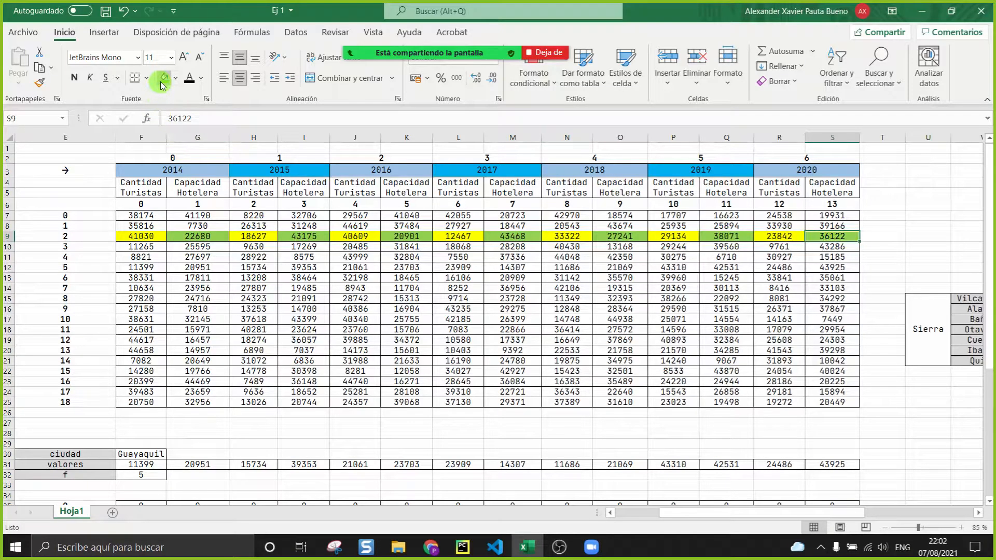
Step: Back in PyCharm, delete the print(cantidad_turistica_Machala) line from section #4
click(463, 548)
click(378, 294)
drag(377, 294, 4, 295)
key(BackSpace)
key(BackSpace)
click(176, 346)
click(197, 321)
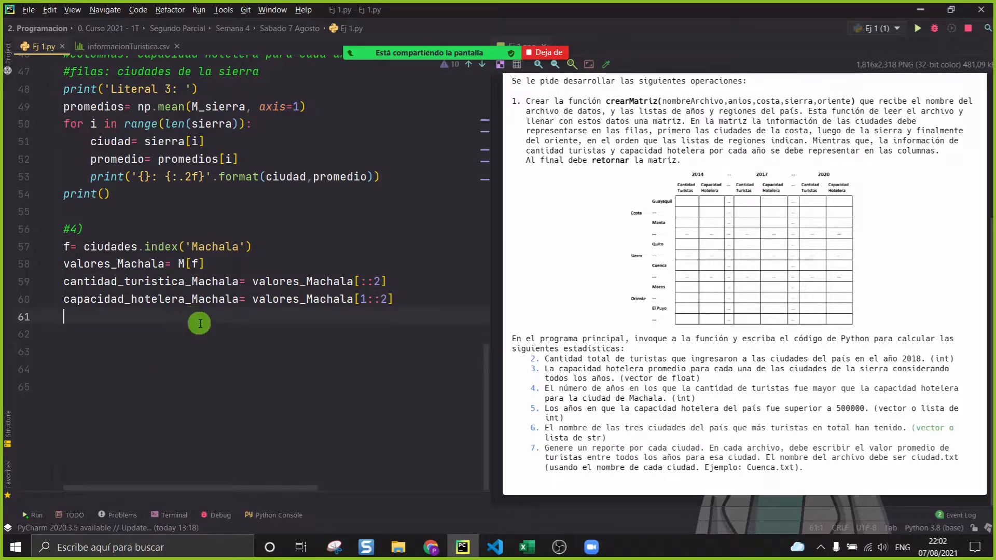
Step: Widen the code editor and add the comment #Paralelo a los años to lines 59 and 60
key(Return)
key(Return)
click(418, 277)
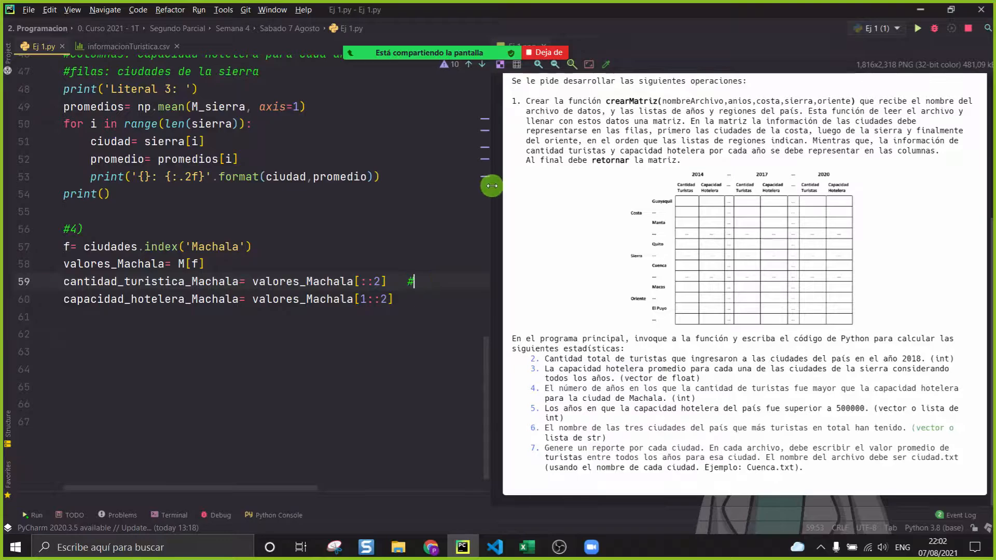
drag(491, 187, 711, 225)
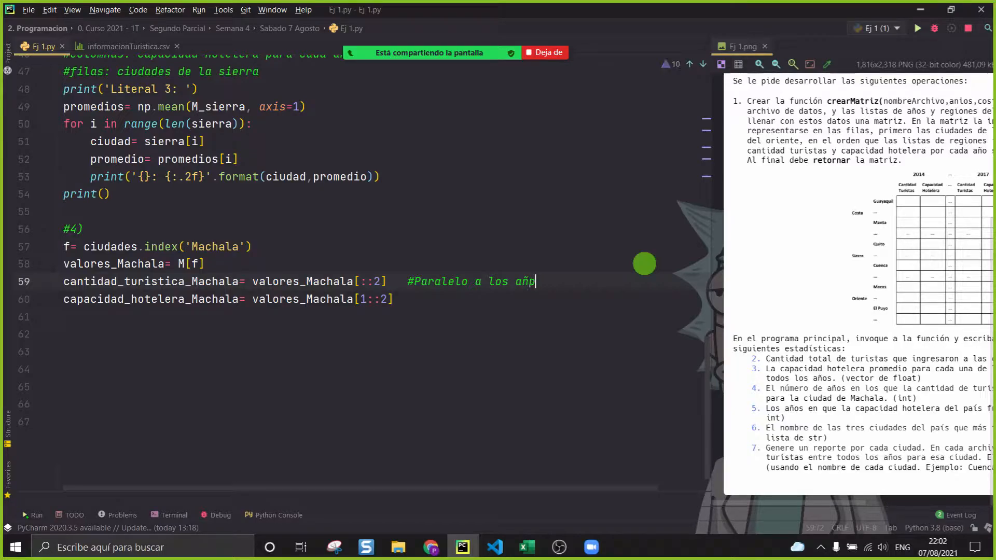
key(Down)
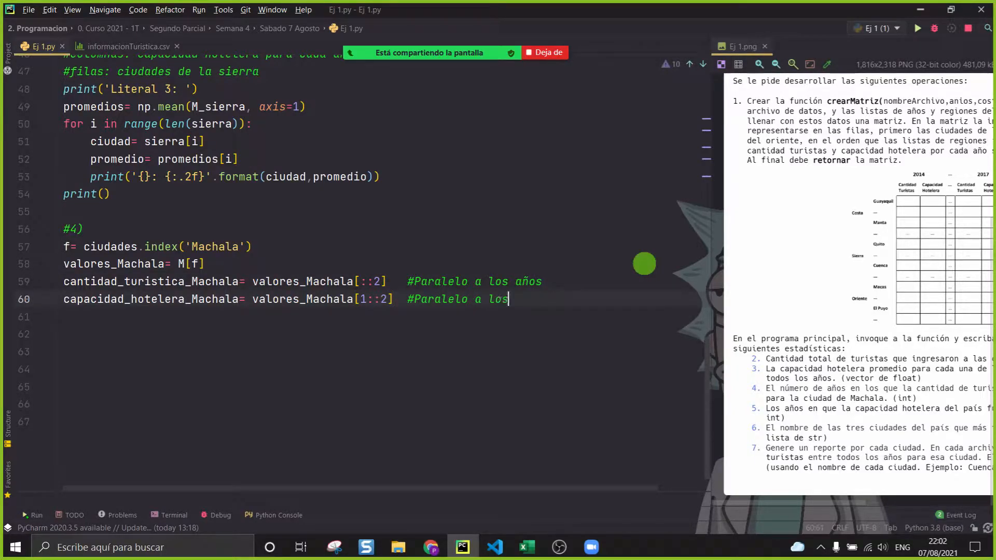
Step: Write the loop header for i in range(len(anios)): on line 63, below the two Machala vectors
key(Return)
key(Return)
text(for i in rang)
key(Return)
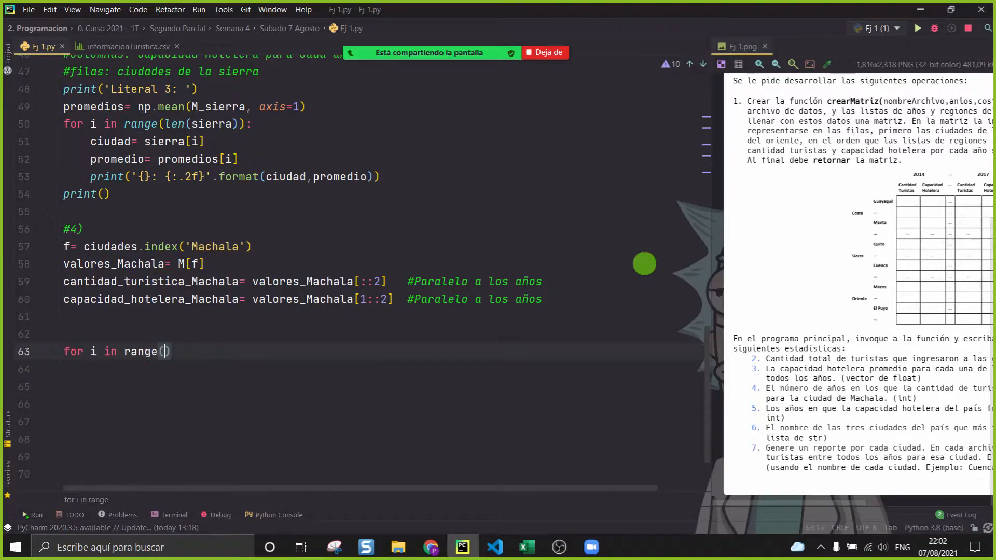
text(len)
key(Return)
text(anios)):)
key(Return)
Step: Inside the loop on line 64, begin a print statement with the format string '{}\t{}\t{}' and its format call
text(pri)
key(Return)
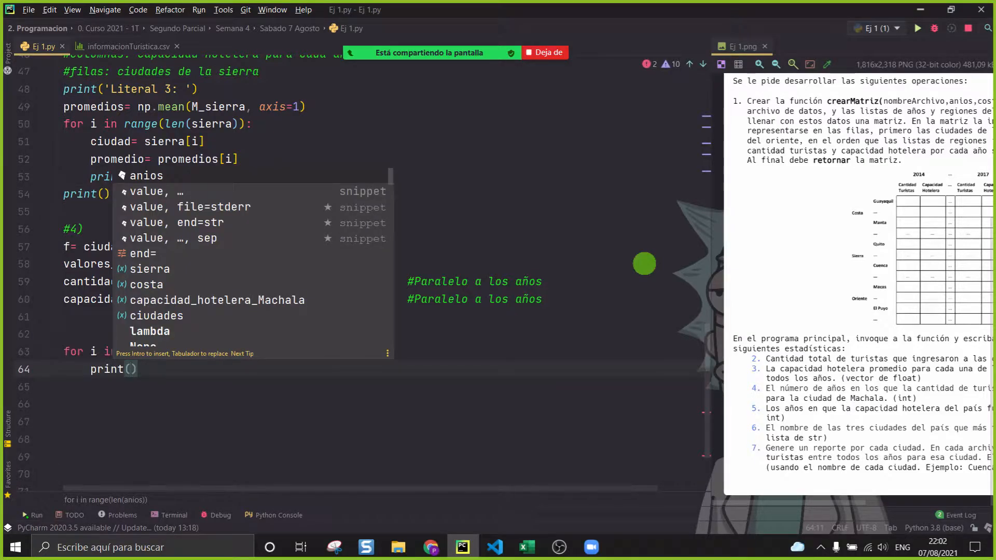
key(Escape)
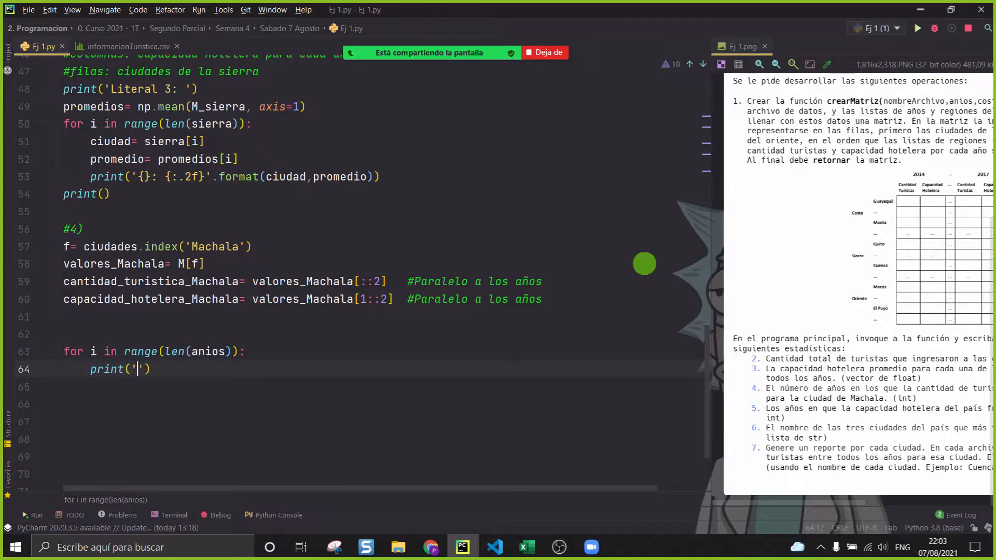
text('{}\)
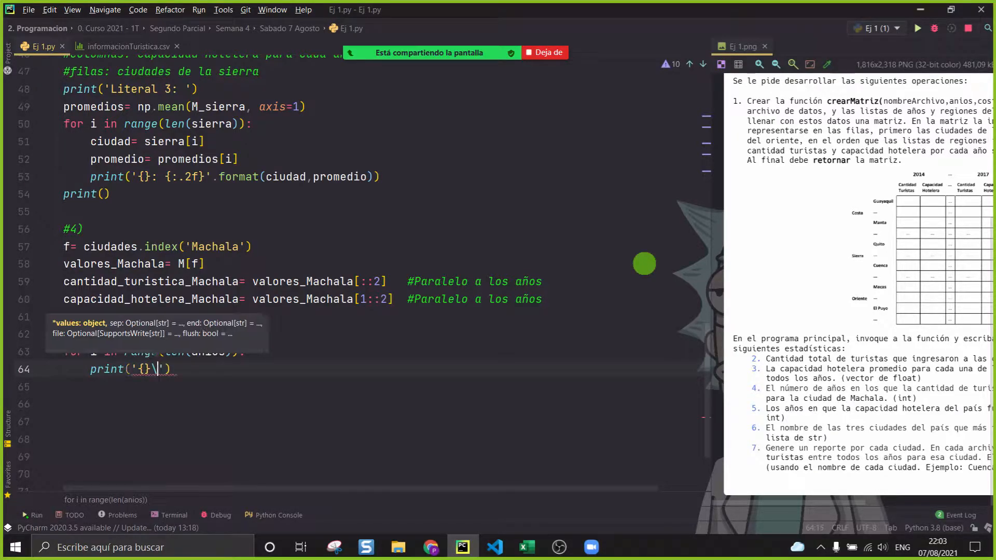
text(t{}\)
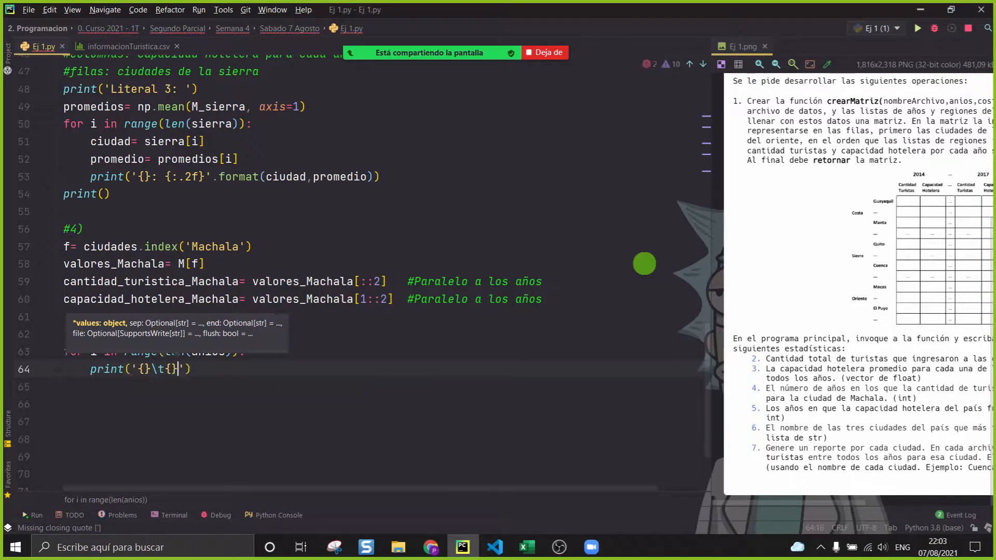
text(t)
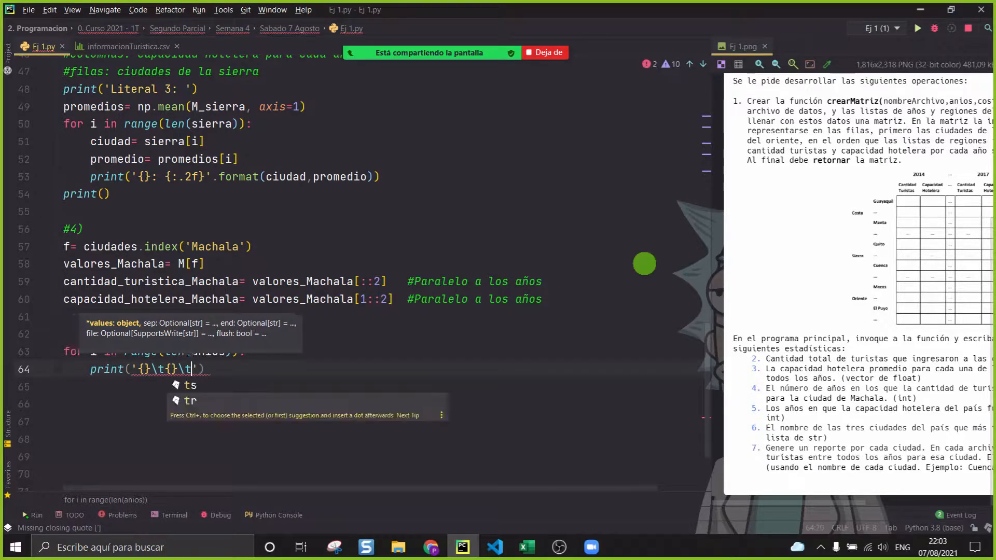
text({}\)
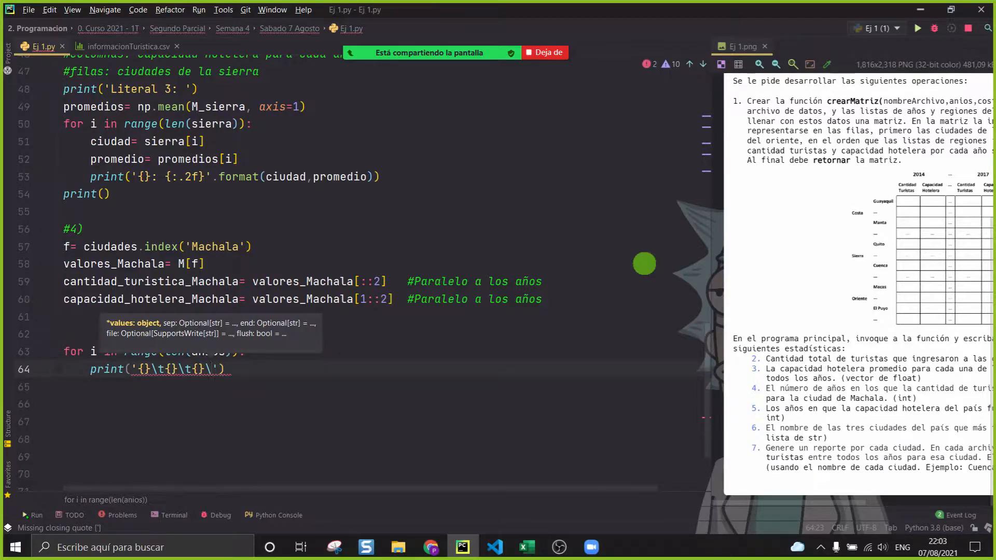
key(BackSpace)
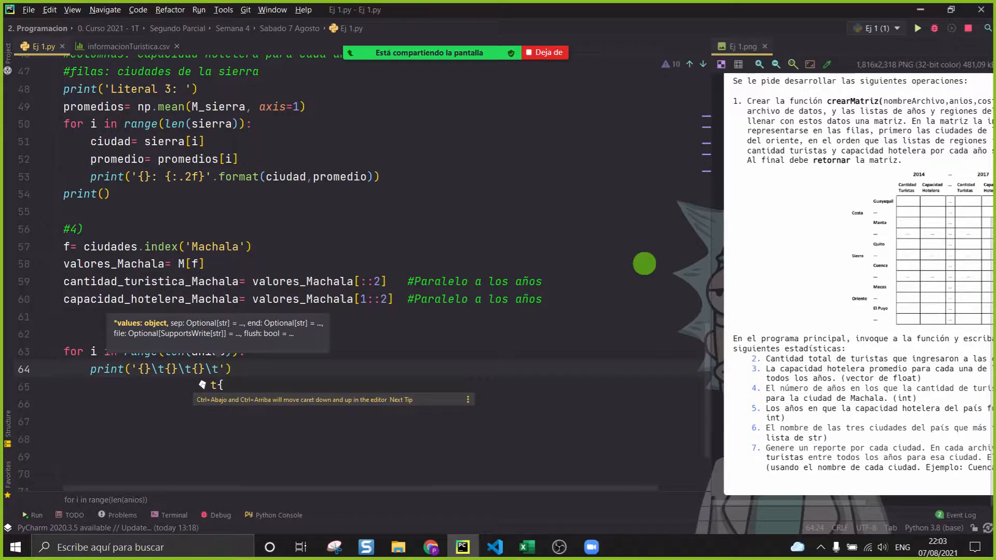
text({})
key(BackSpace)
key(BackSpace)
key(BackSpace)
key(Right)
text(.for)
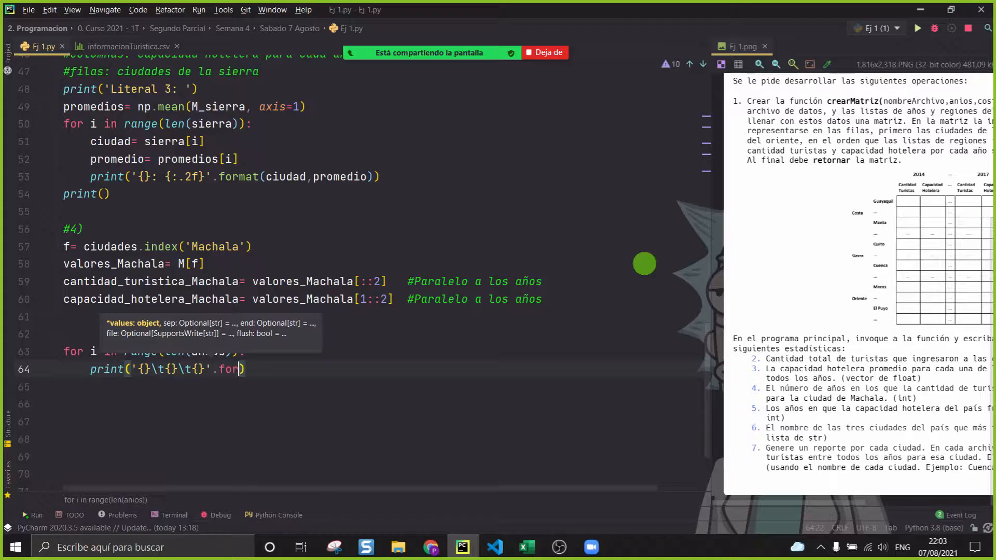
Step: Pass anios[i], cantidad_turistica_Machala[i] and capacidad_hotelera_Machala[i] to the format call and close the statement on one line
text(mat(anios[i],cantidad_turistica_Machala[)
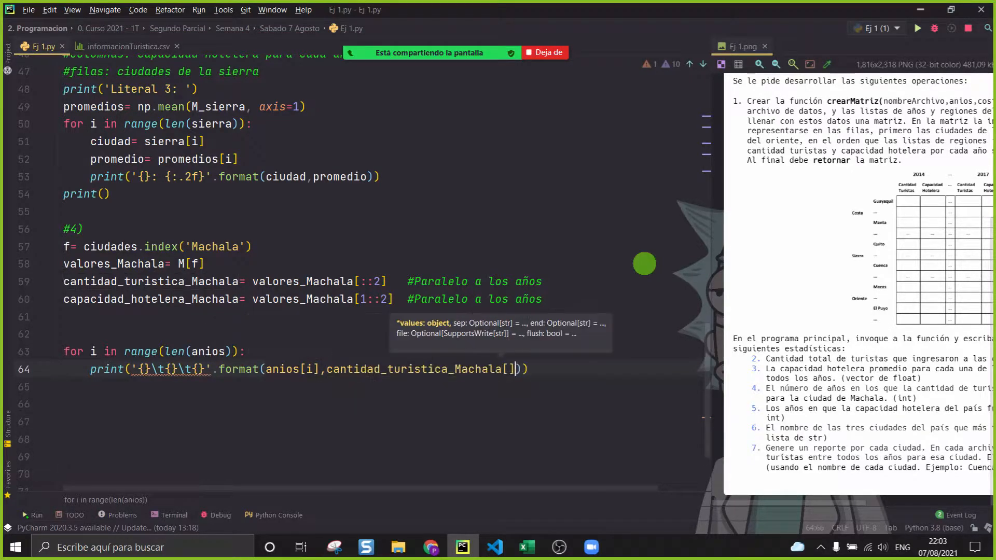
text(i],)
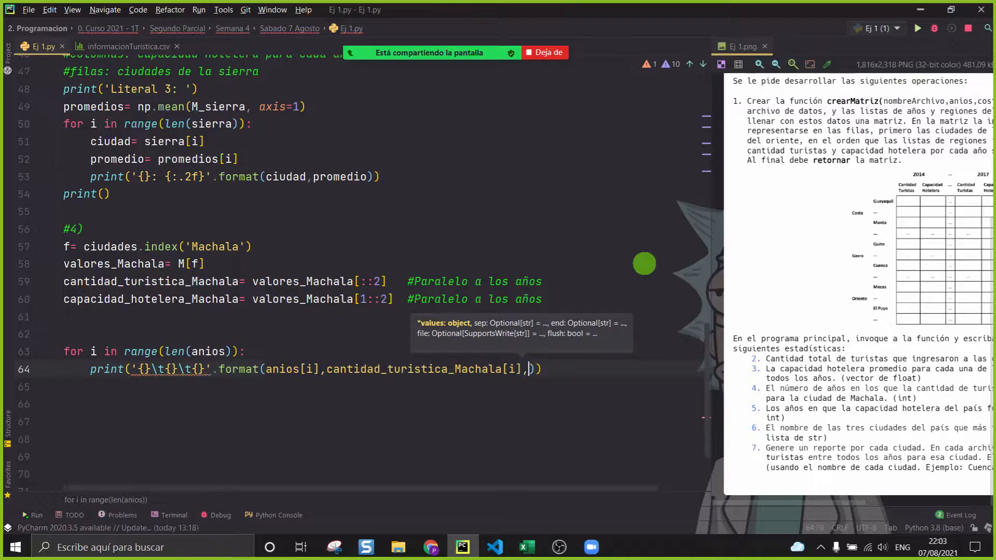
text(can)
key(BackSpace)
text(pacidad_hotelera_Machala)
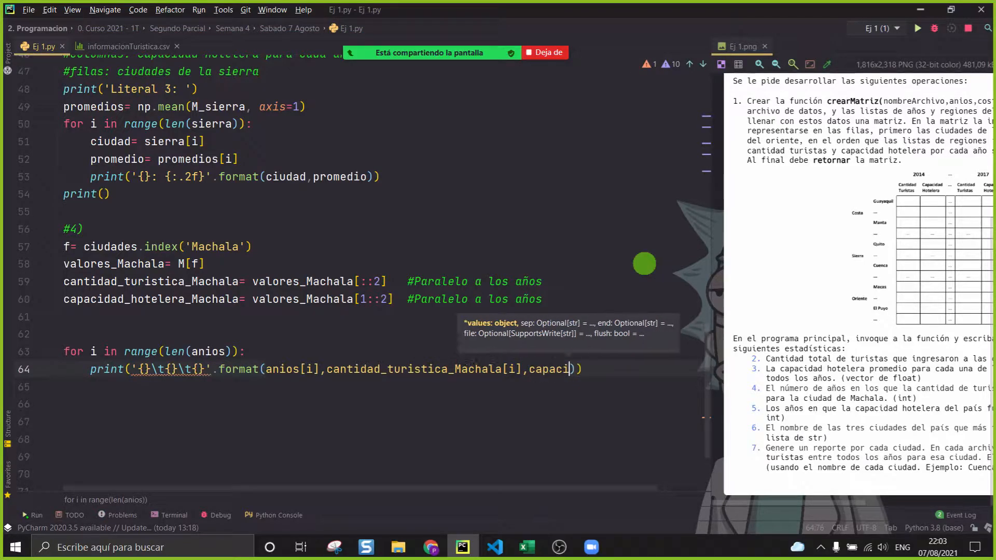
text([i])
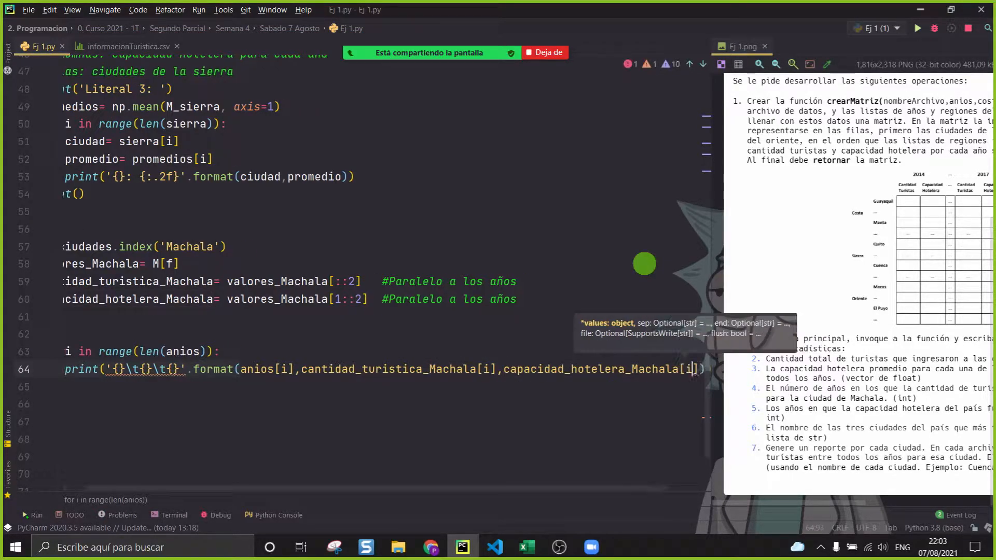
key(Return)
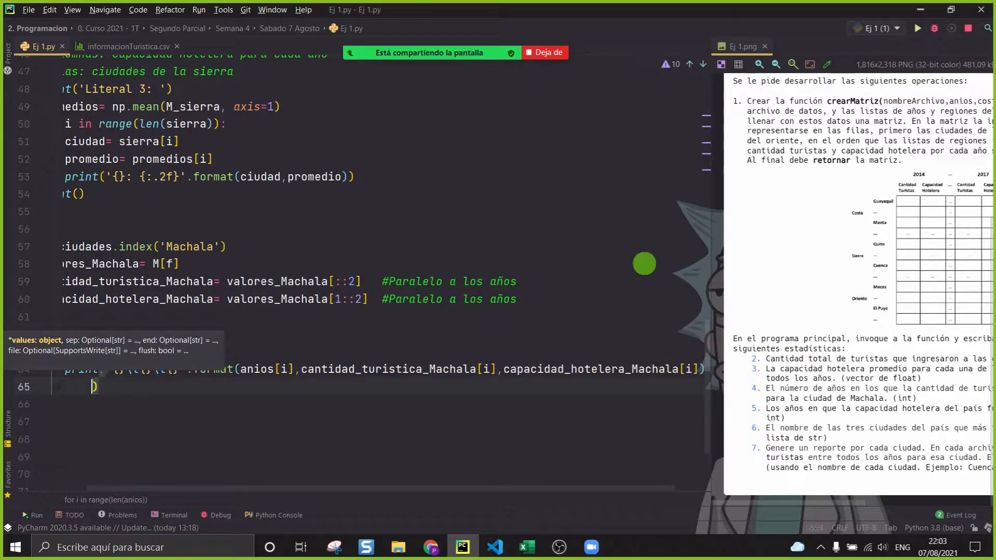
key(Right)
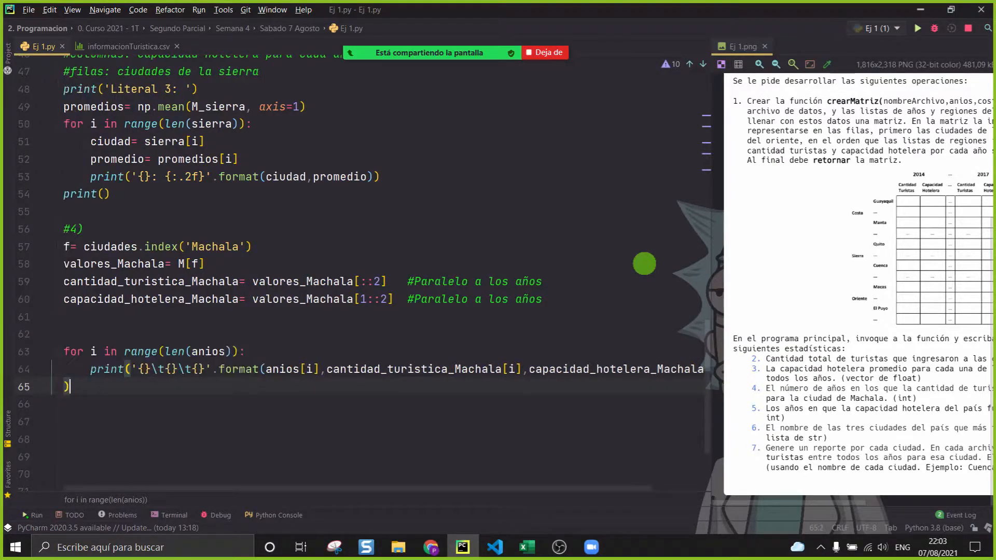
key(BackSpace)
key(Right)
key(Return)
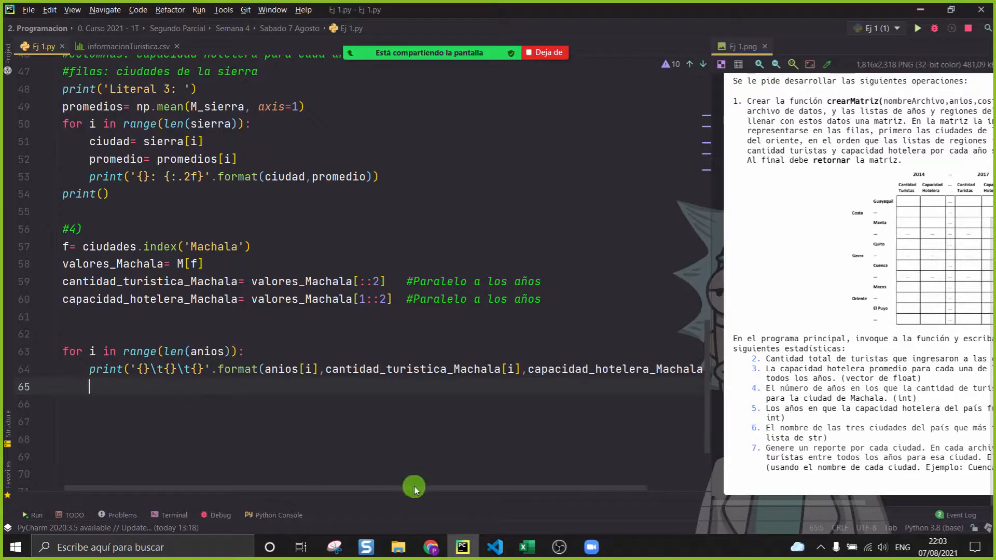
Step: Replace the formatted print statement inside the loop with print(anios,end='\t')
drag(223, 456, 72, 368)
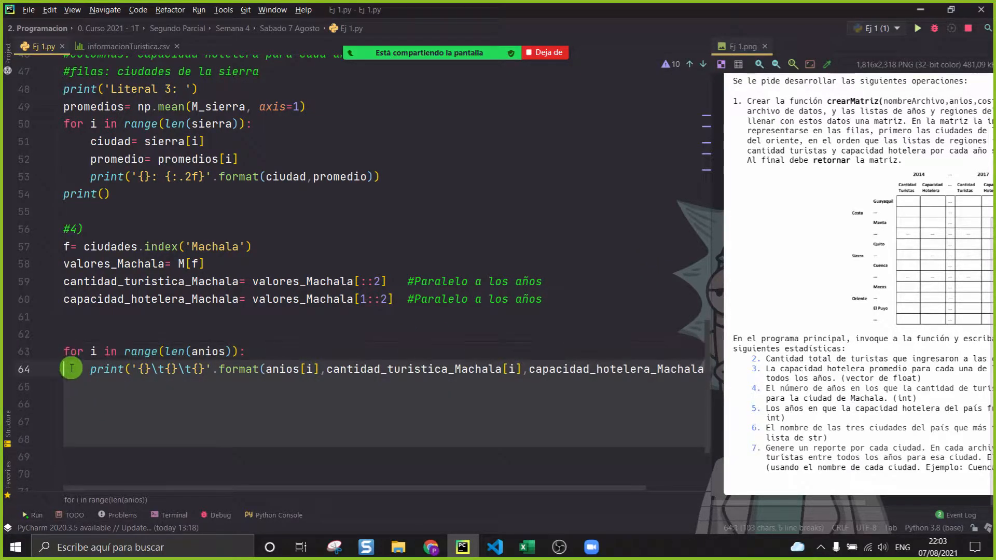
key(BackSpace)
text(t()
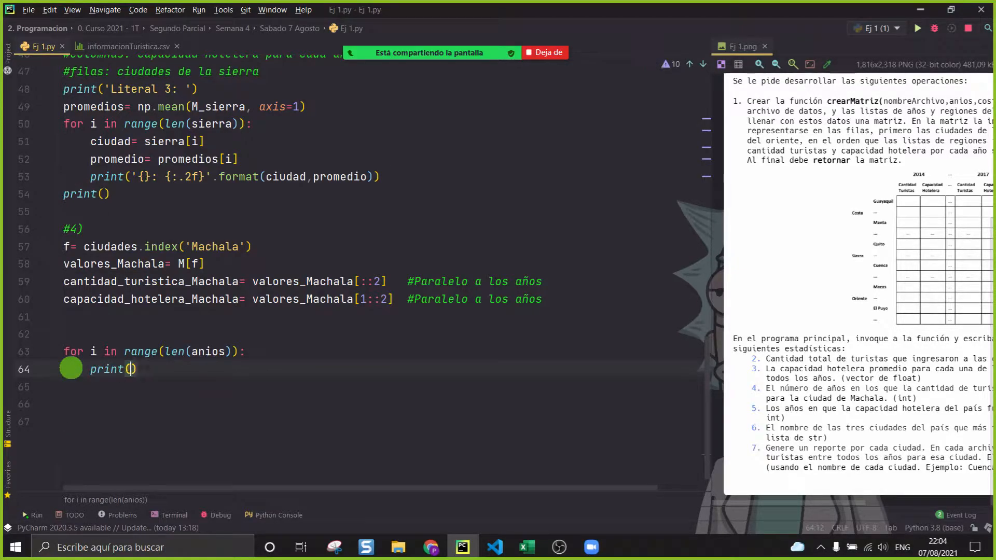
text(')
key(BackSpace)
text(anios,)
text(end=)
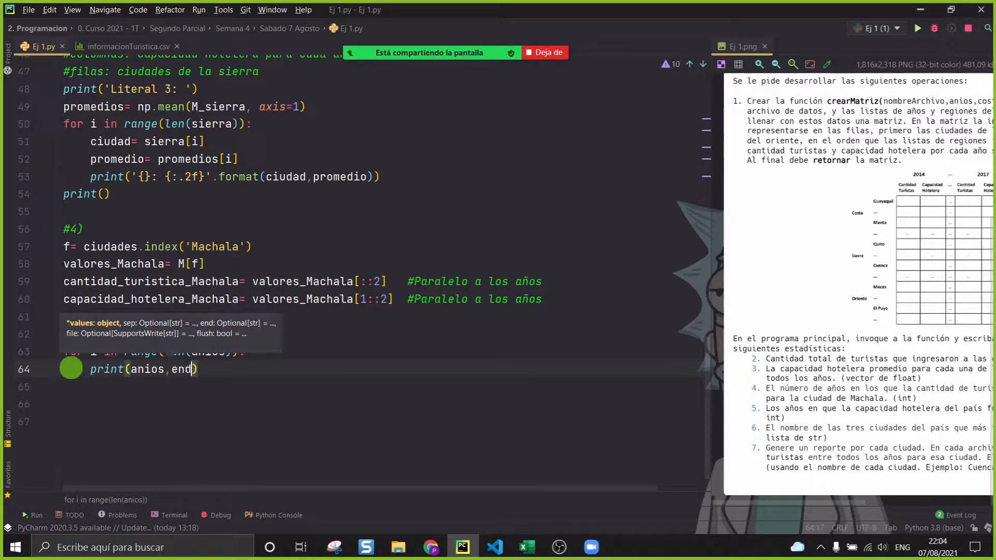
text(')
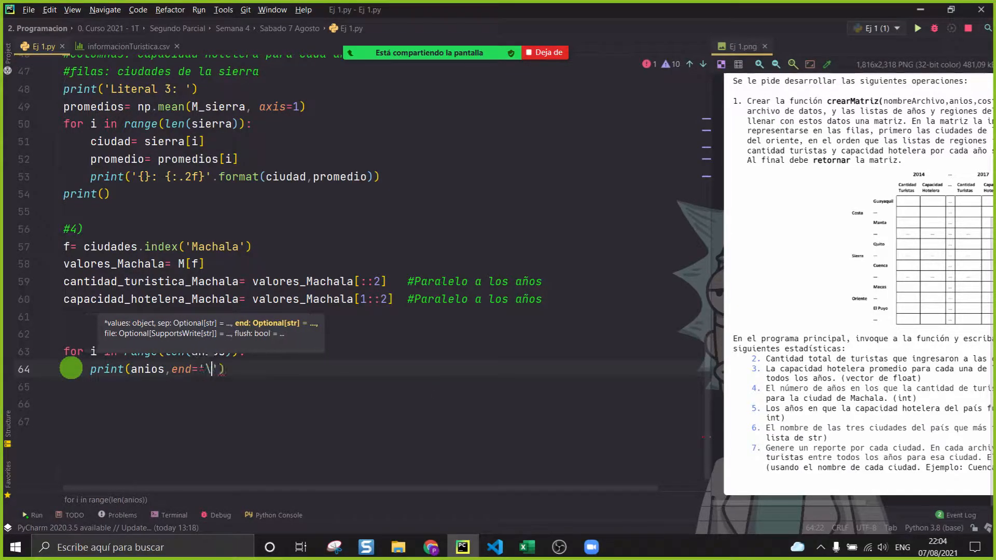
key(End)
Step: Add an unindented print() on line 65, directly after the loop
key(Return)
key(BackSpace)
key(Return)
key(BackSpace)
key(Return)
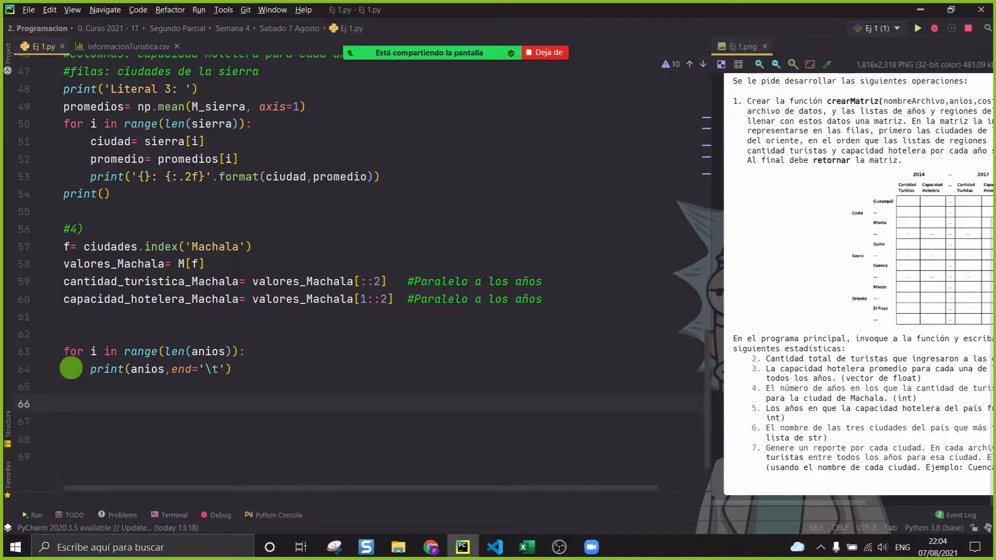
text(for)
key(BackSpace)
key(BackSpace)
key(BackSpace)
key(BackSpace)
key(BackSpace)
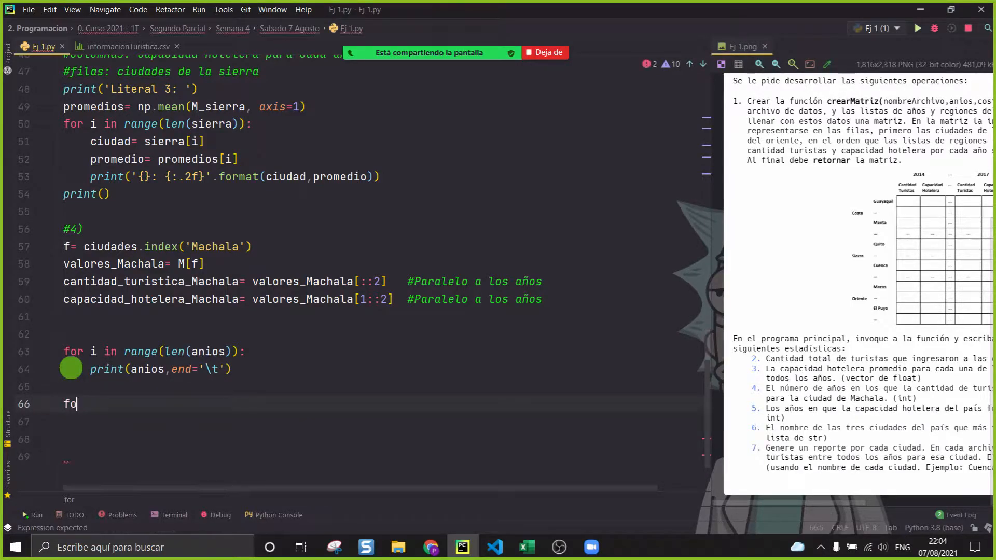
text(print())
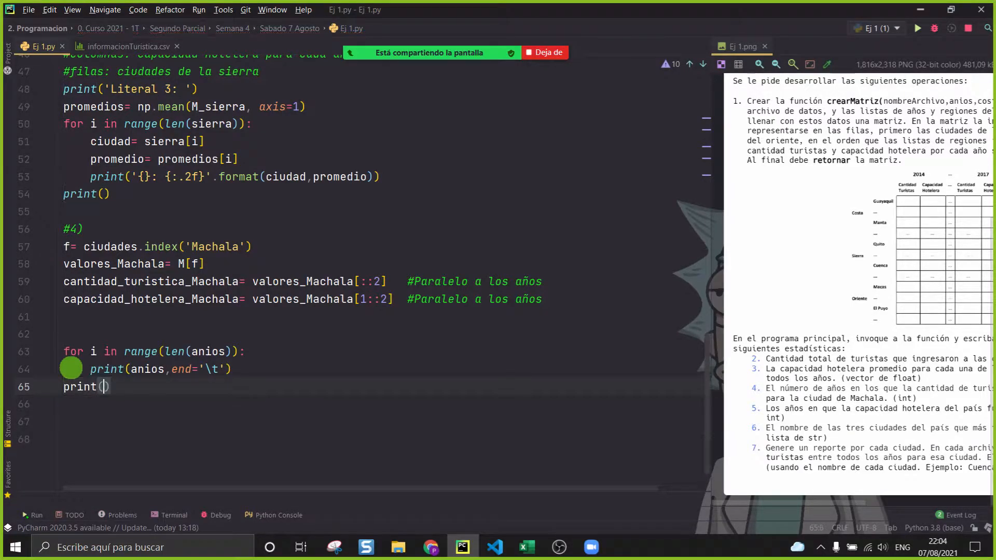
key(Return)
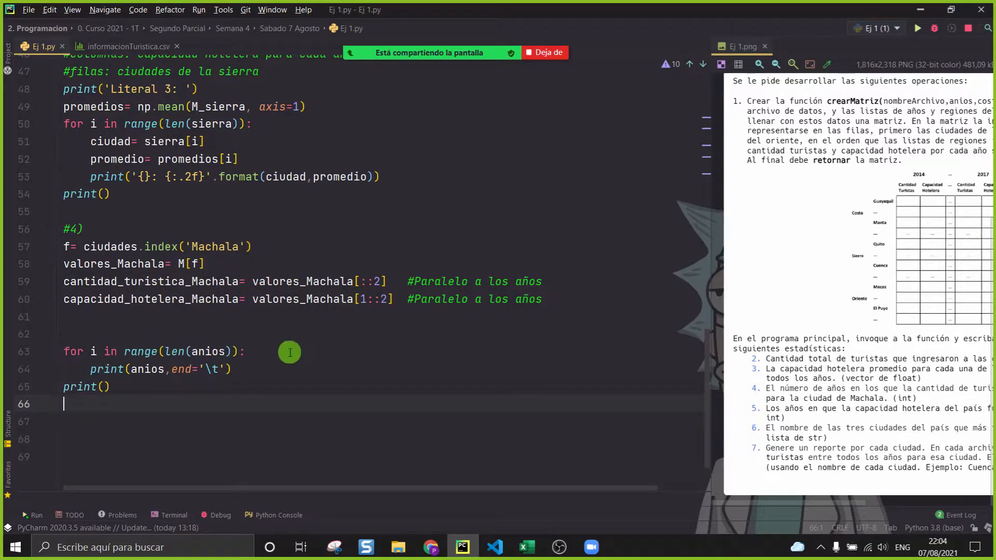
Step: Copy the loop header for i in range(len(anios)): from line 63 to line 66
drag(289, 351, 9, 355)
key(ctrl+c)
click(62, 408)
key(ctrl+v)
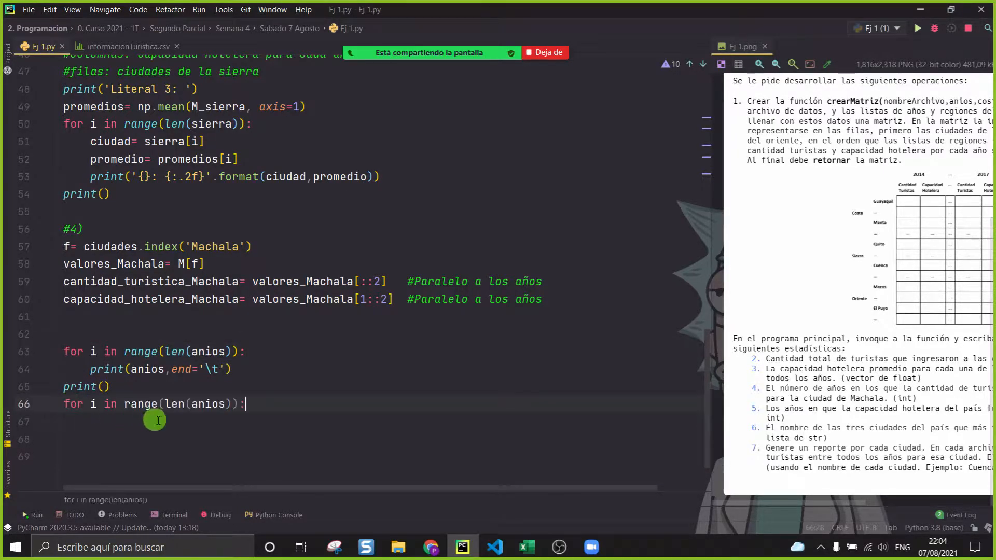
Step: Fill the second loop's body with print(cantidad_turistica_Machala[i],end='\t')
key(Return)
text(print(cantidad_turistica_Machala[])
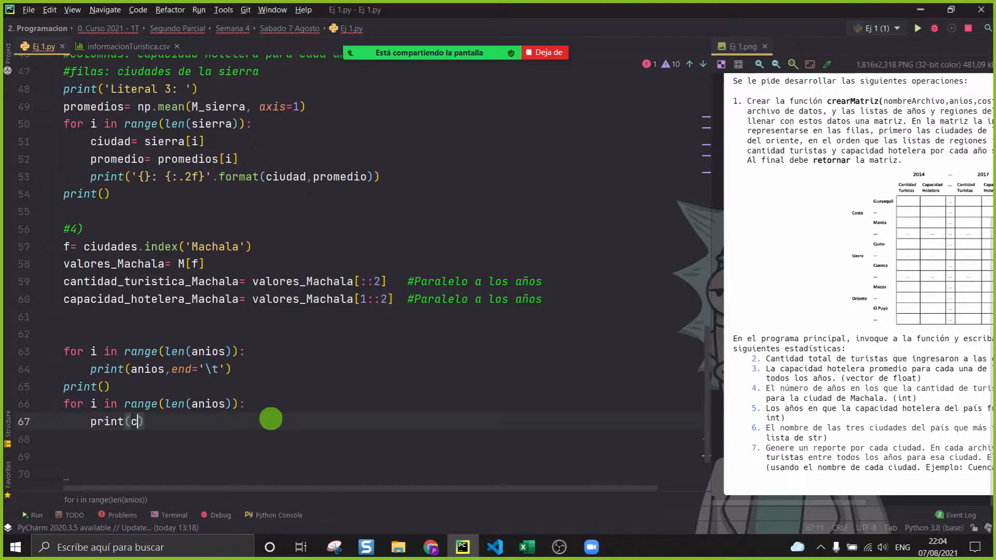
text(i],end)
text(='t)
key(Left)
text(\)
key(Right)
key(Right)
key(Right)
key(Return)
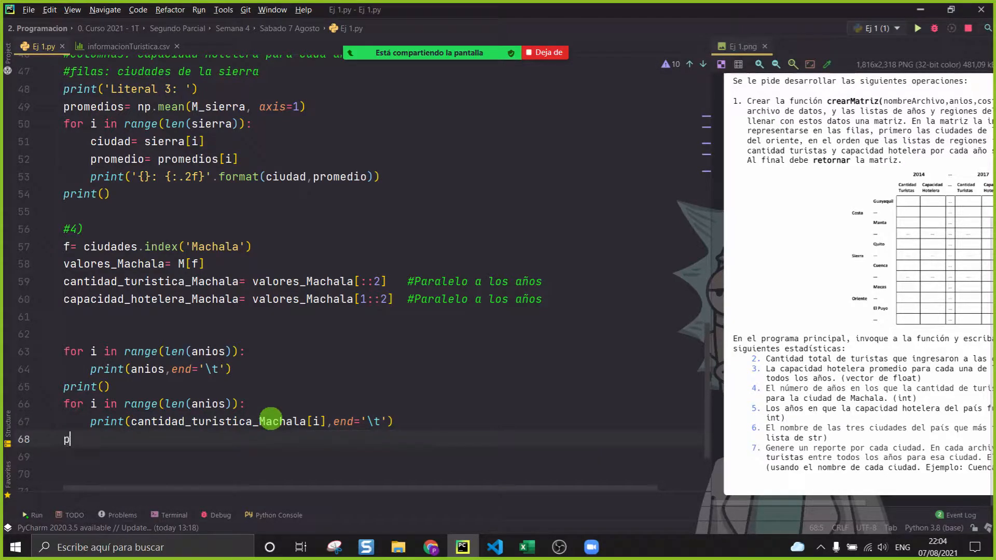
Step: Add an unindented print() on line 68 and repeat the header for i in range(len(anios)): on line 69
text(priunt)
key(BackSpace)
text(t())
key(Return)
key(ctrl+v)
Step: Fill the third loop's body with print(capacidad_hotelera_Machala[i],end='\t')
key(Return)
text(print(capa)
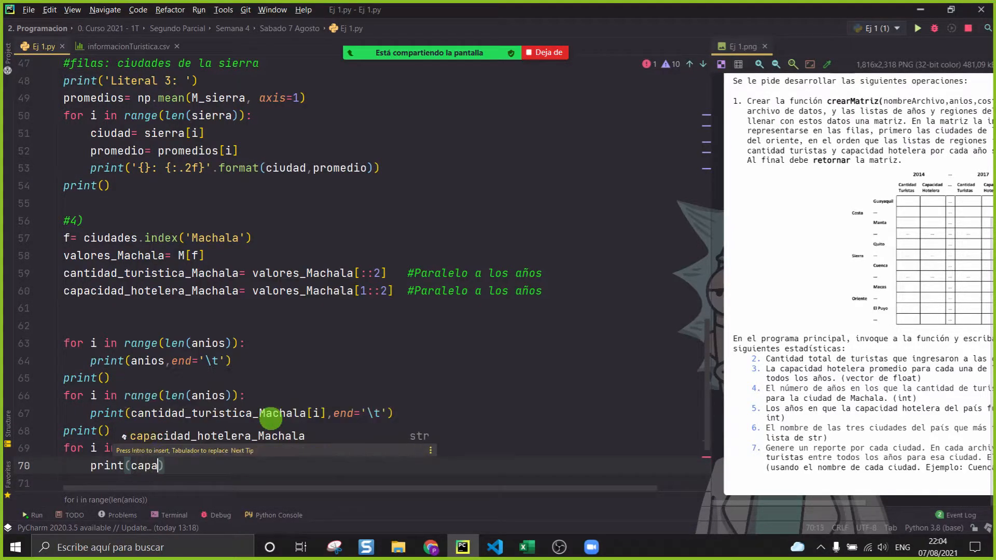
key(Return)
text(][)
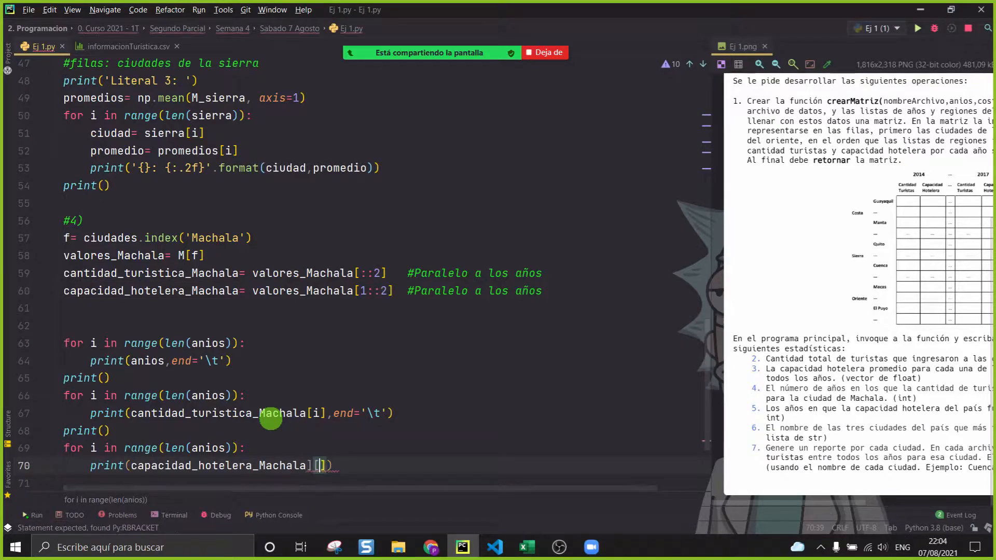
key(Right)
key(BackSpace)
key(Right)
text(i)
key(Right)
text(,end=')
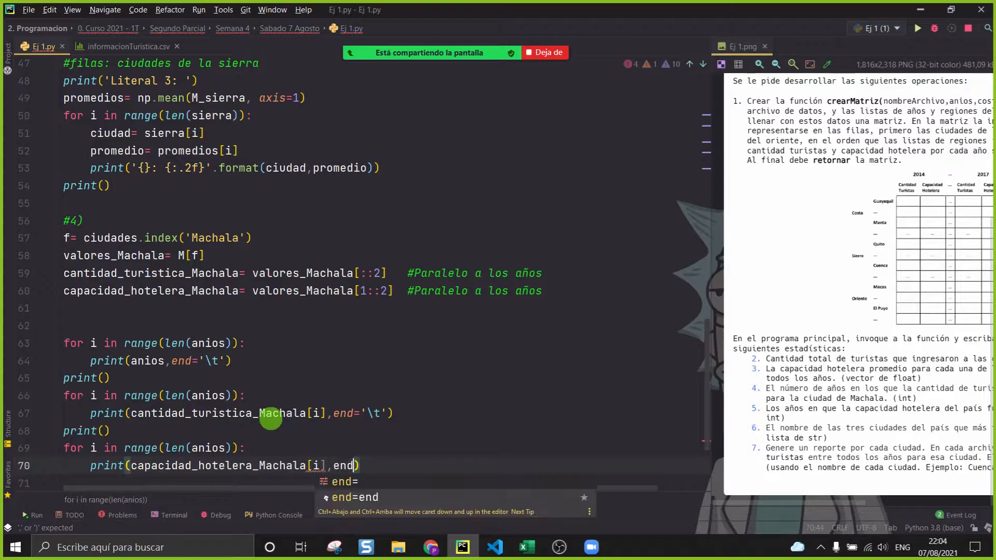
text(\t)
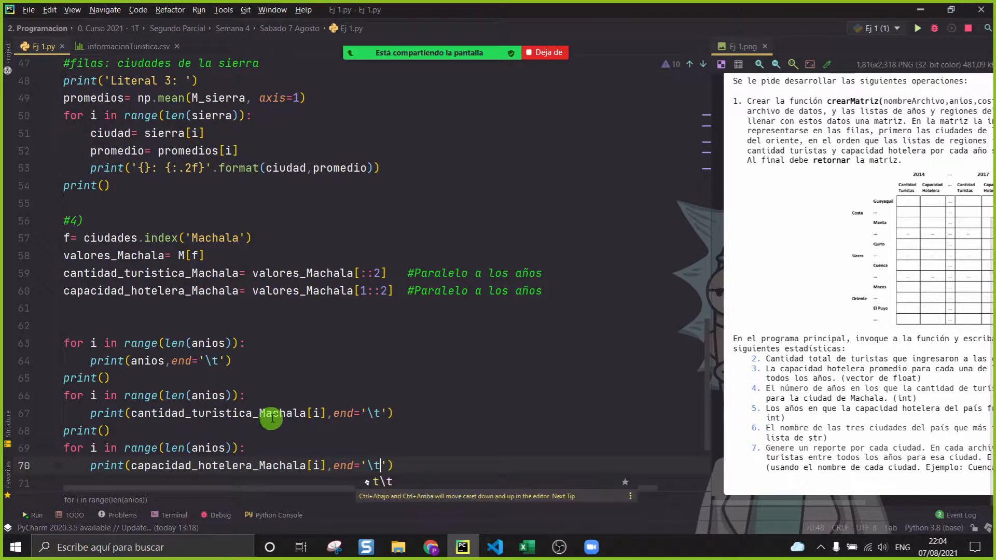
Step: Run the Ej 1 script and examine the year, tourist and hotel capacity rows at the end of the output
scroll(271, 418, down, 4)
right_click(351, 345)
click(389, 416)
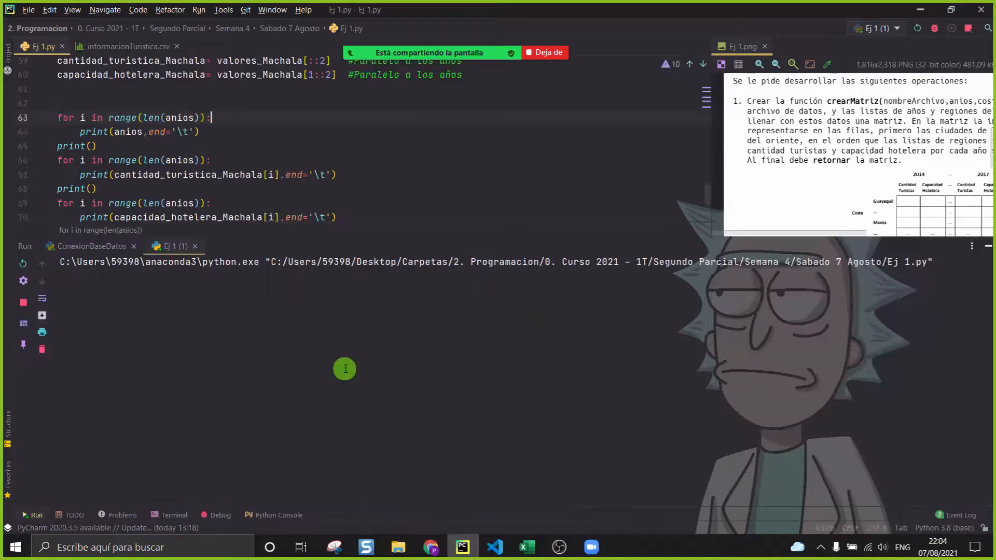
drag(426, 473, 63, 445)
click(362, 470)
Step: Change the first loop's print argument on line 64 to anios[i], rerun the script and highlight the resulting three-row table
scroll(221, 171, down, 2)
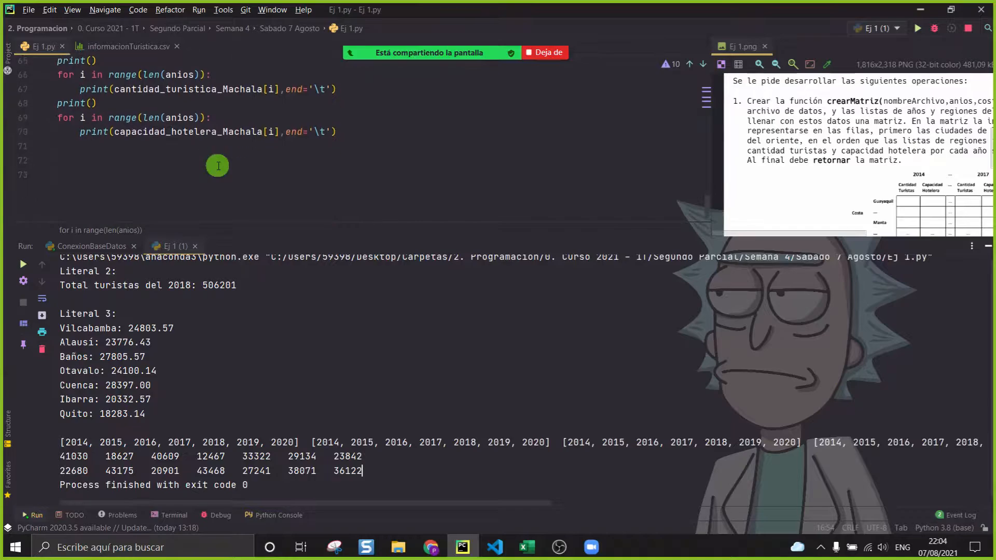
scroll(218, 166, up, 2)
click(148, 144)
text([i)
right_click(422, 165)
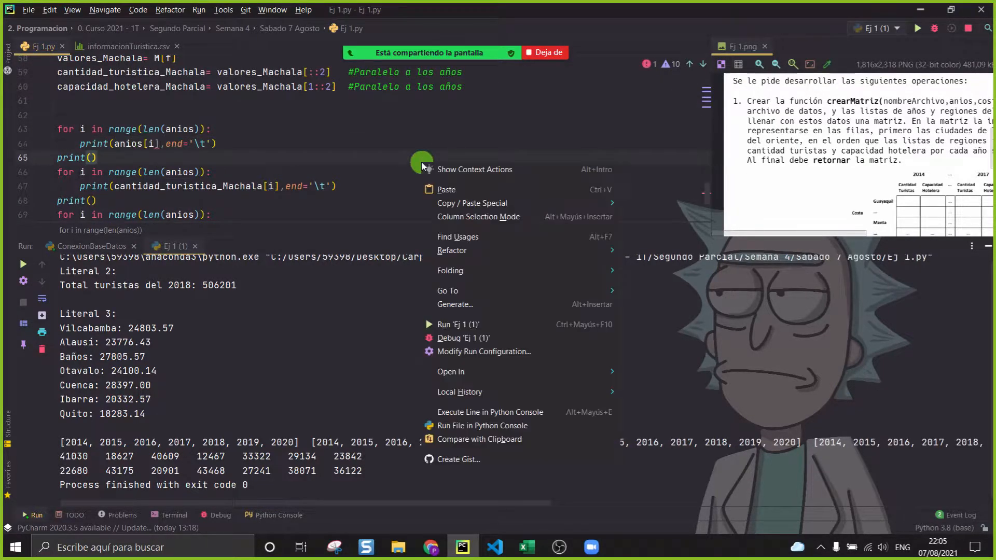
click(470, 325)
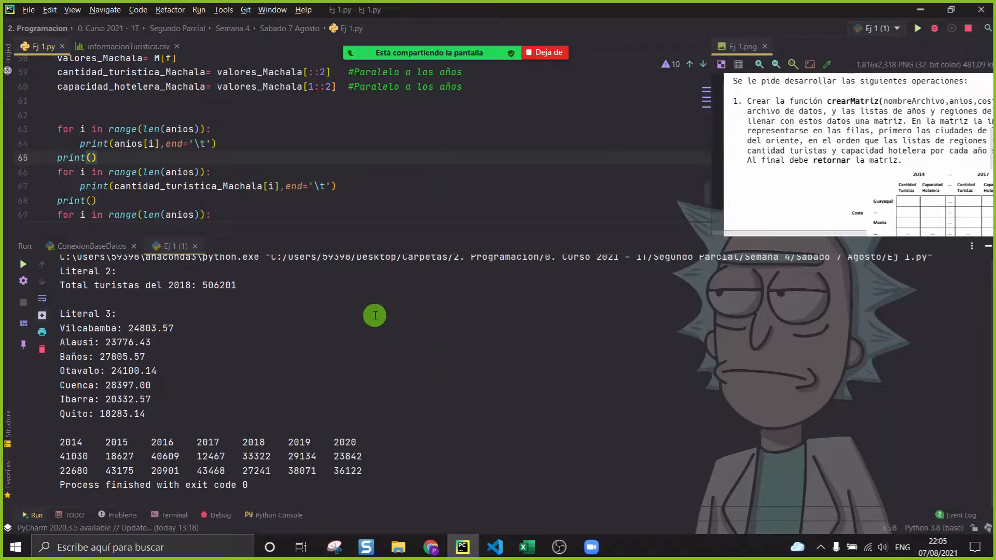
drag(401, 472, 22, 439)
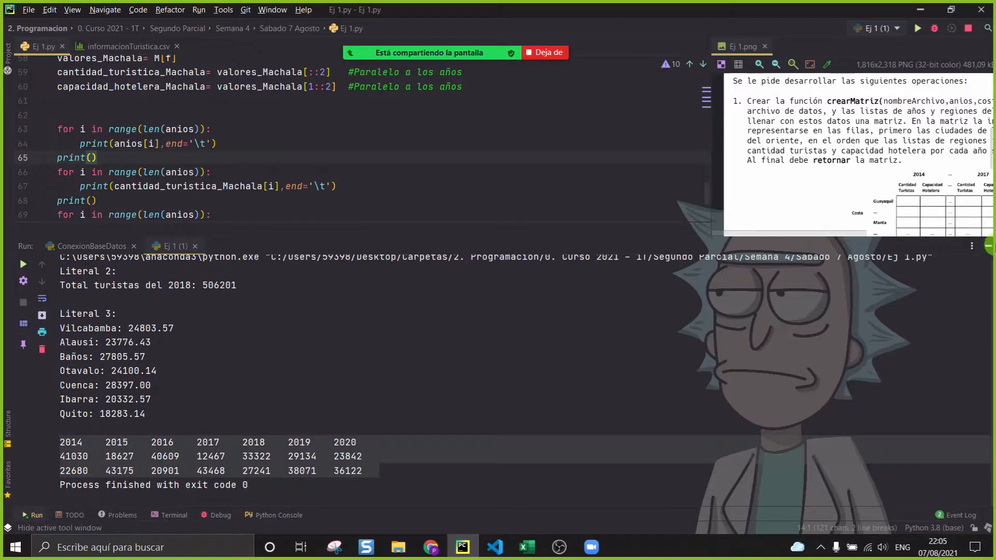
Step: Replace the three print loops under item 4 with the copied output table of years, tourist counts and hotel capacities
click(988, 246)
drag(520, 402, 2, 260)
key(BackSpace)
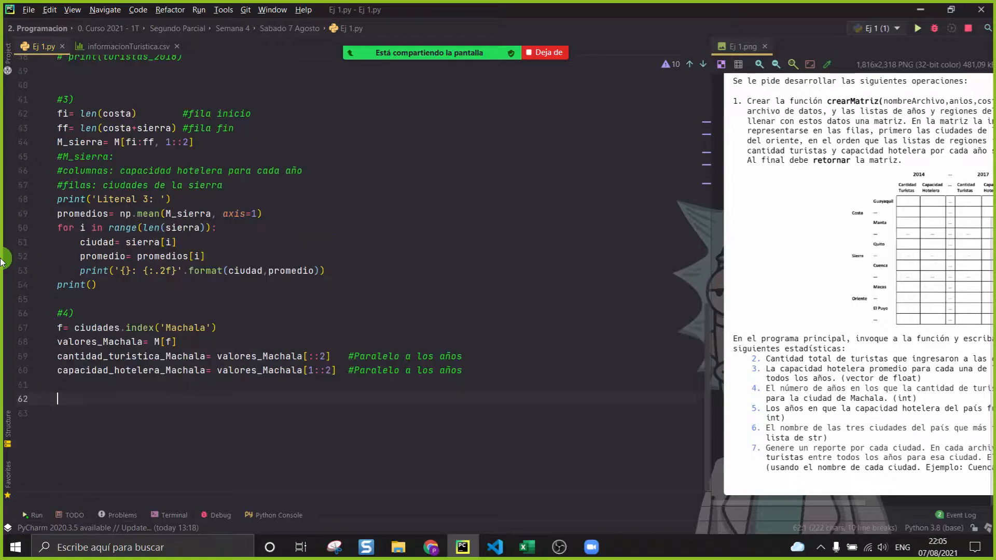
key(ctrl+v)
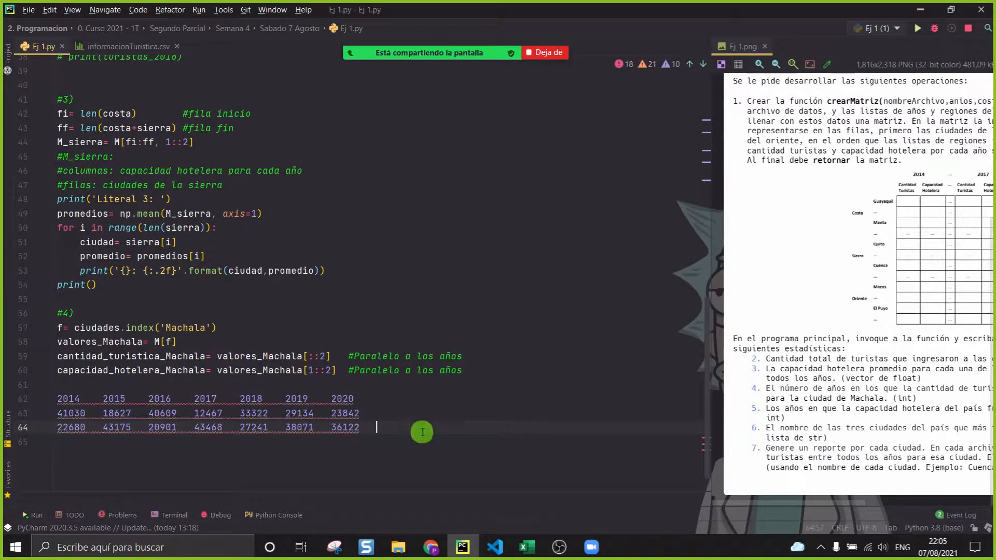
Step: Comment out the pasted table lines and label the year row with anios=
drag(421, 439, 6, 383)
click(109, 10)
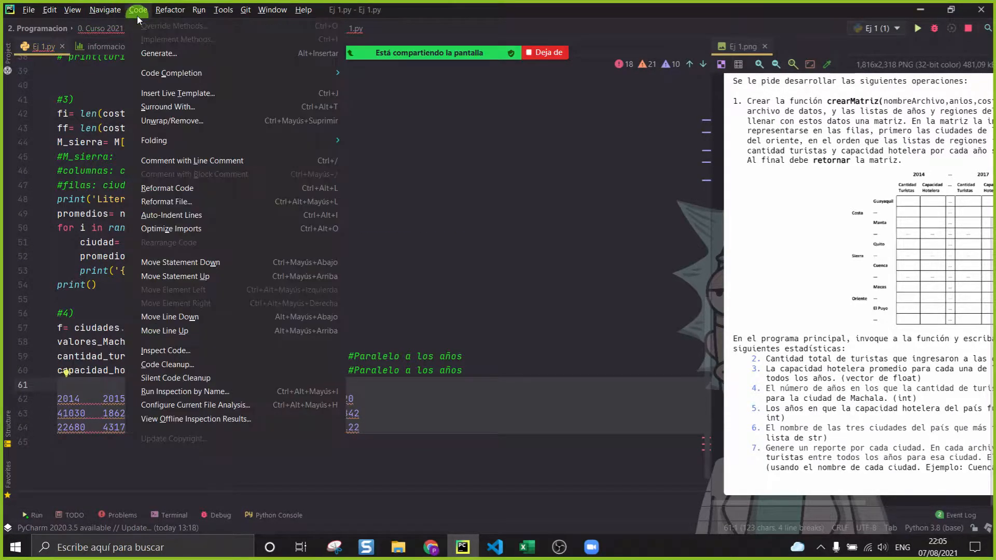
click(233, 160)
click(151, 397)
click(62, 399)
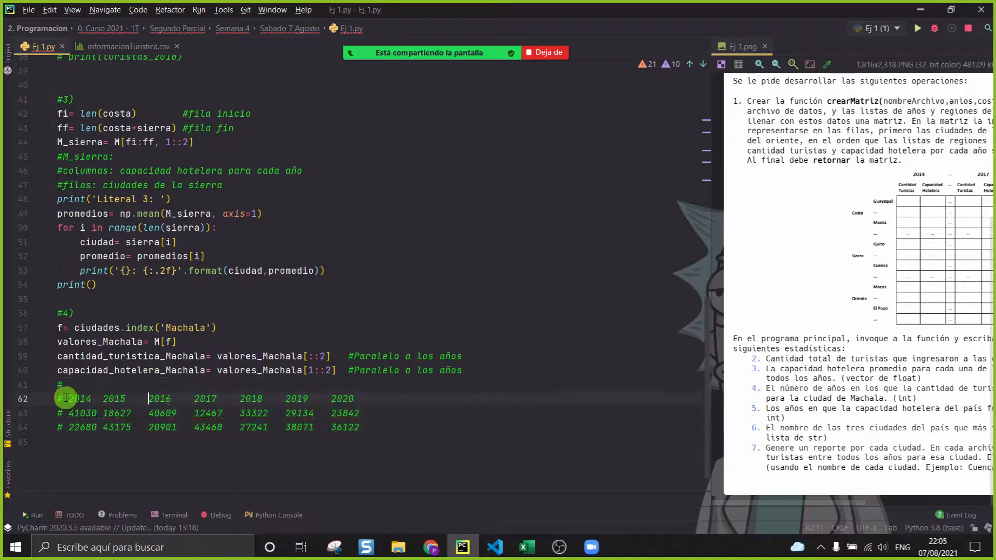
text(anios=)
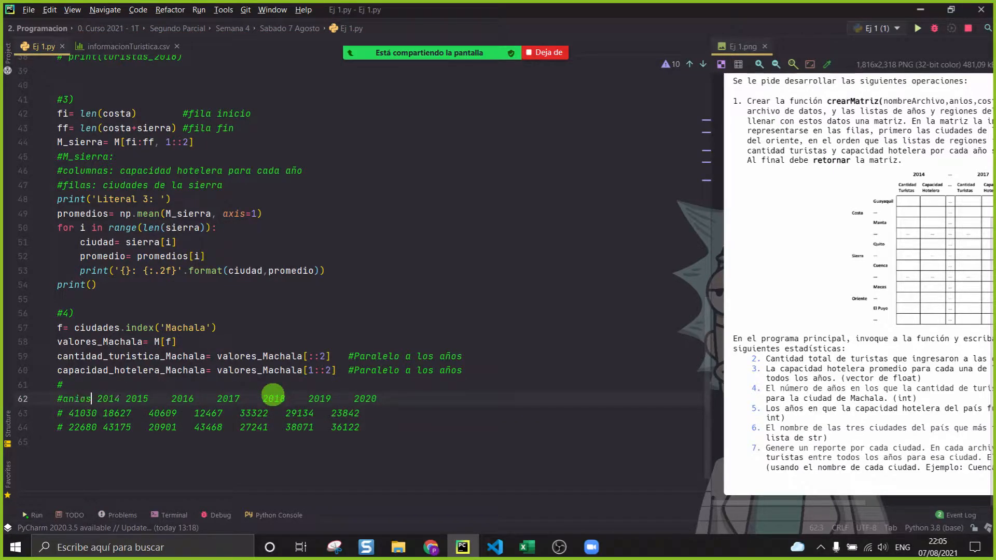
key(Down)
Step: Label the commented tourist count row on line 63 with the variable name cantidad_turistica_Machala
click(184, 357)
triple_click(187, 360)
key(ctrl+c)
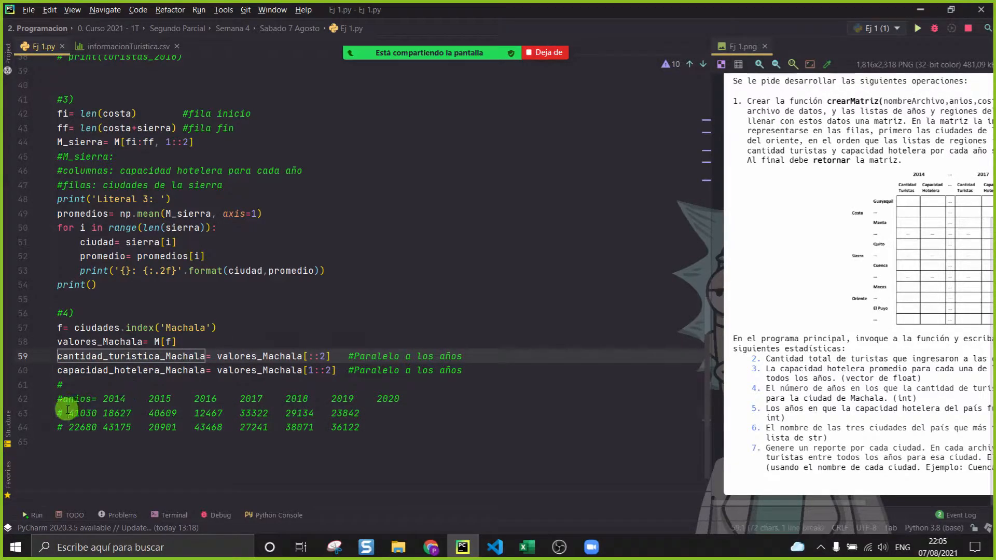
click(62, 413)
key(ctrl+v)
key(ctrl+z)
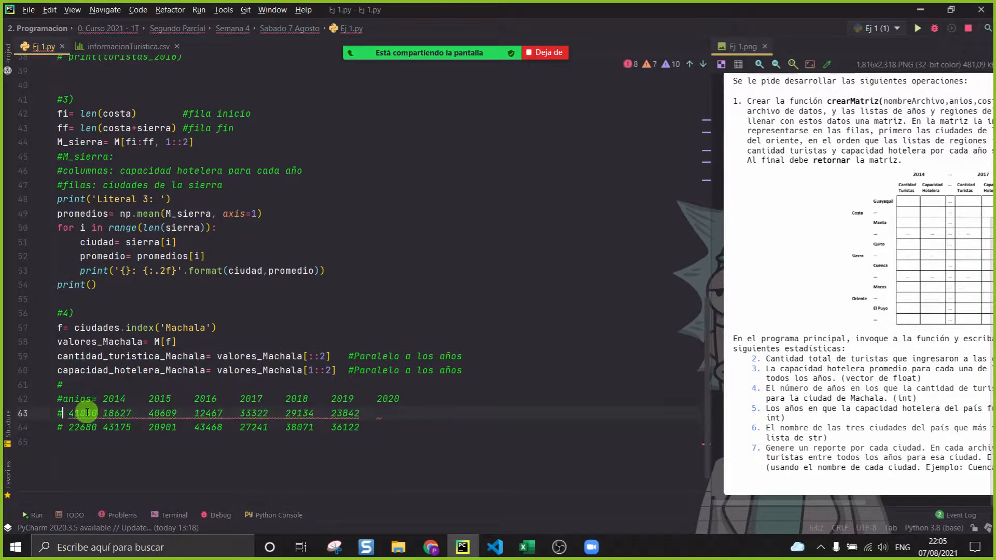
click(147, 360)
click(63, 413)
key(ctrl+v)
Step: Indent the years on line 62 to line up with the tourist counts and add = after cantidad_turistica_Machala in the comment
click(98, 398)
key(Tab)
key(Tab)
key(Tab)
key(Tab)
key(Tab)
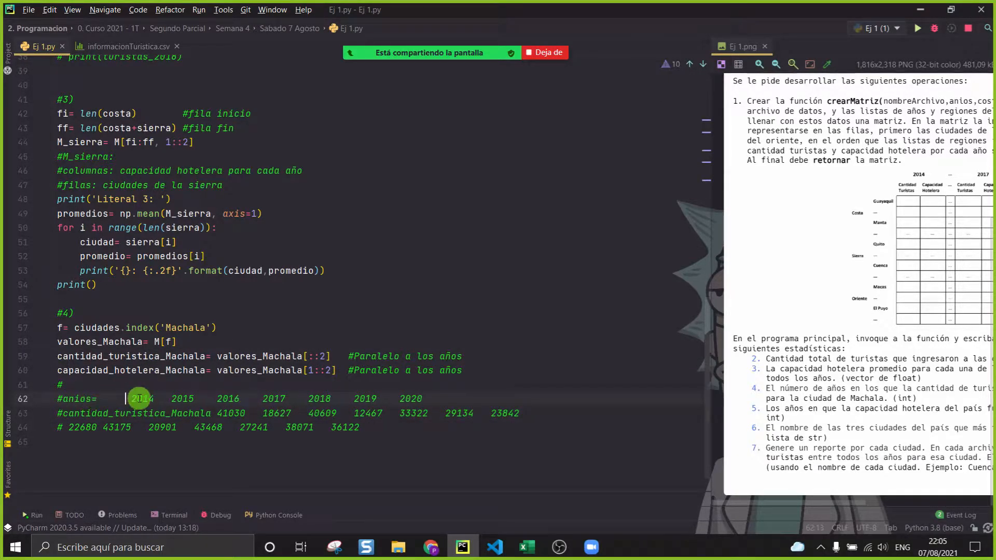
click(215, 413)
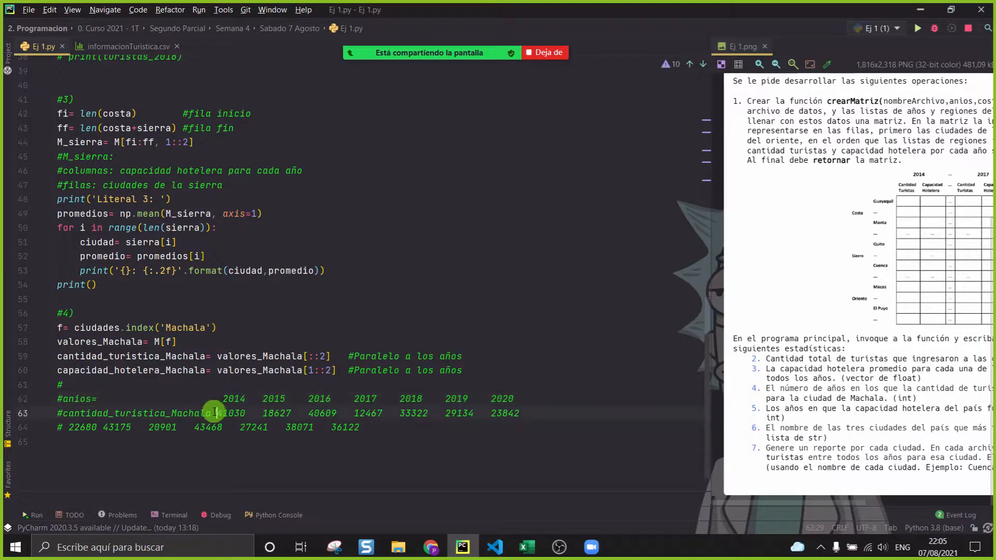
text(=)
key(Down)
Step: Label the commented hotel capacity row on line 64 with capacidad_hotelera_Machala=
double_click(154, 370)
key(BackSpace)
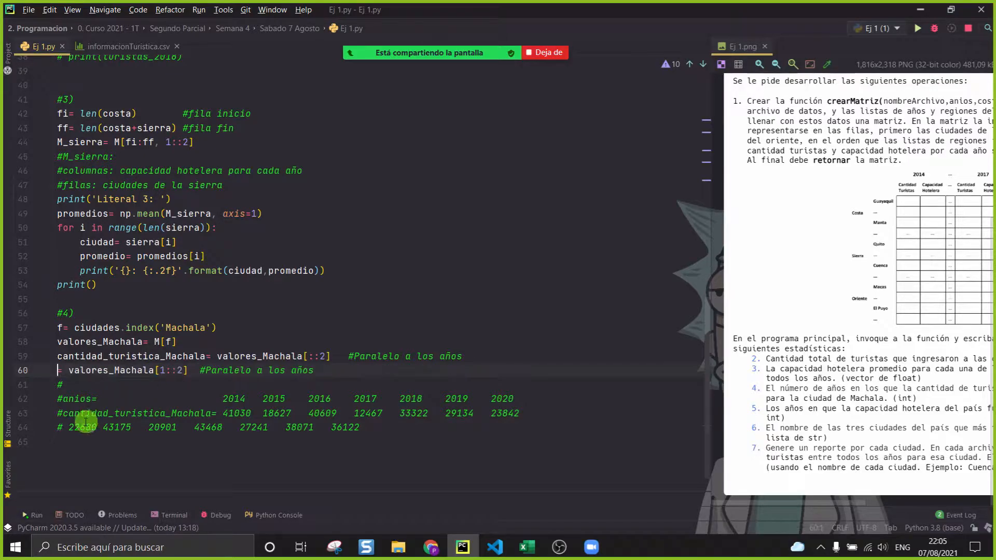
key(ctrl+z)
key(ctrl+c)
click(63, 427)
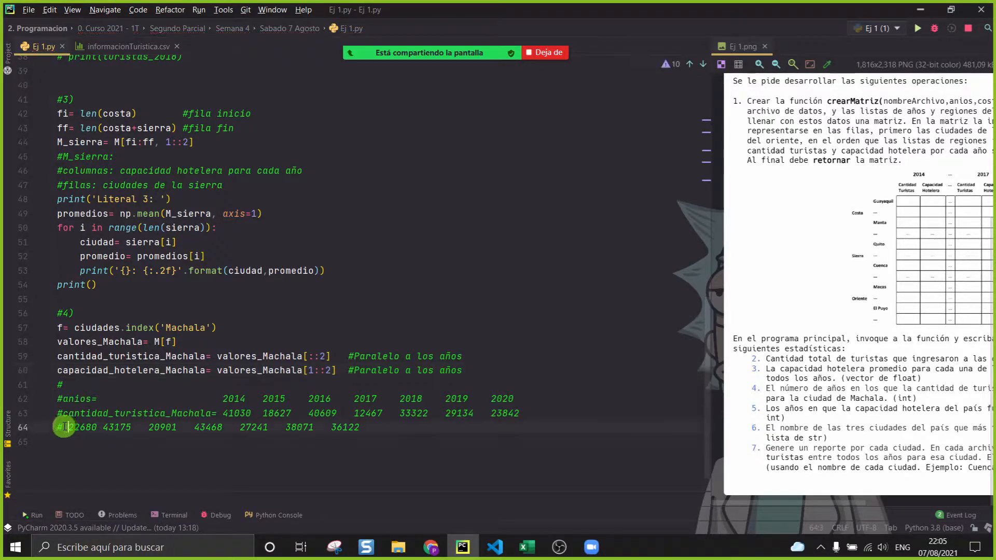
key(ctrl+v)
key(Up)
Step: Add an empty line 66 below the commented table and examine how the tourist and capacity values pair up under each year
click(372, 450)
scroll(494, 439, down, 1)
drag(563, 416, 24, 357)
click(259, 450)
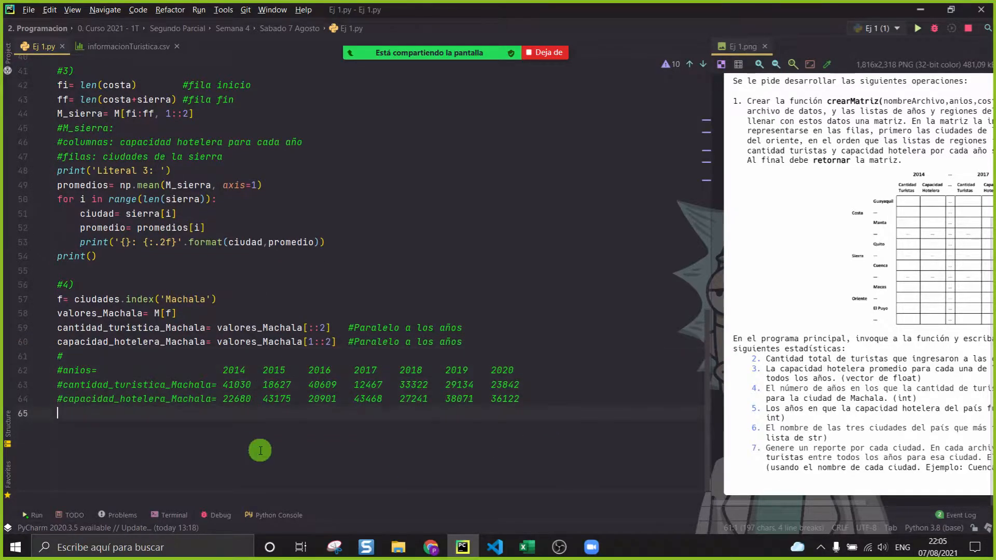
click(234, 384)
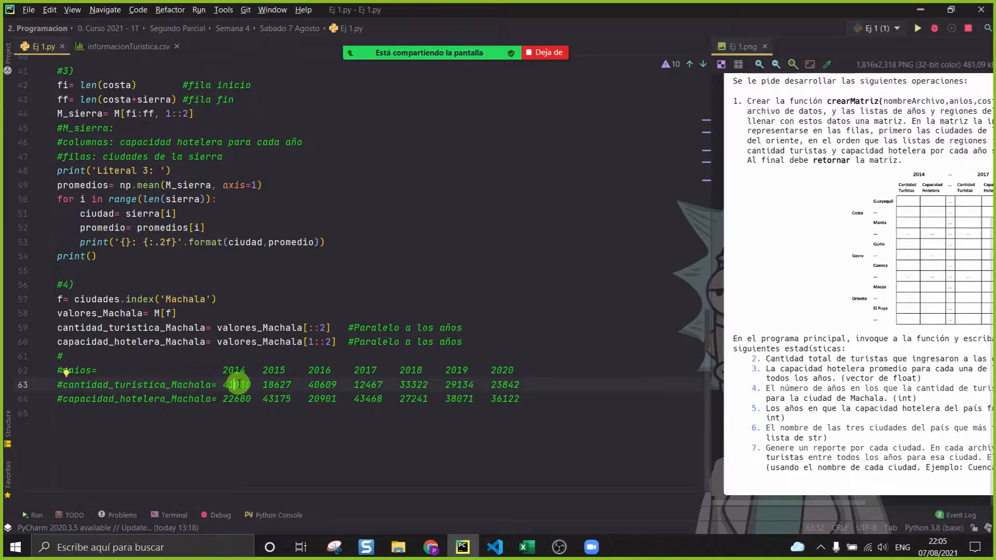
click(228, 432)
key(Return)
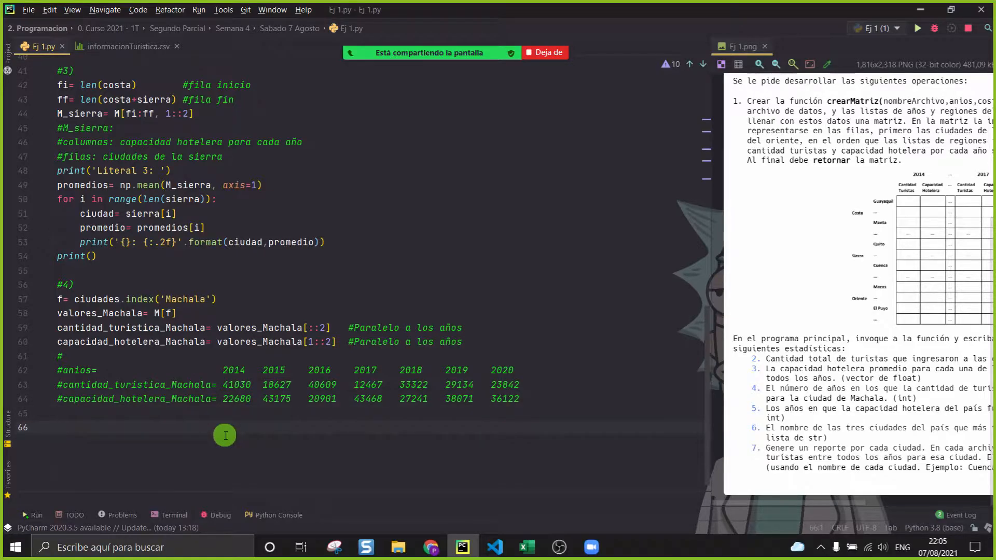
drag(205, 355, 535, 356)
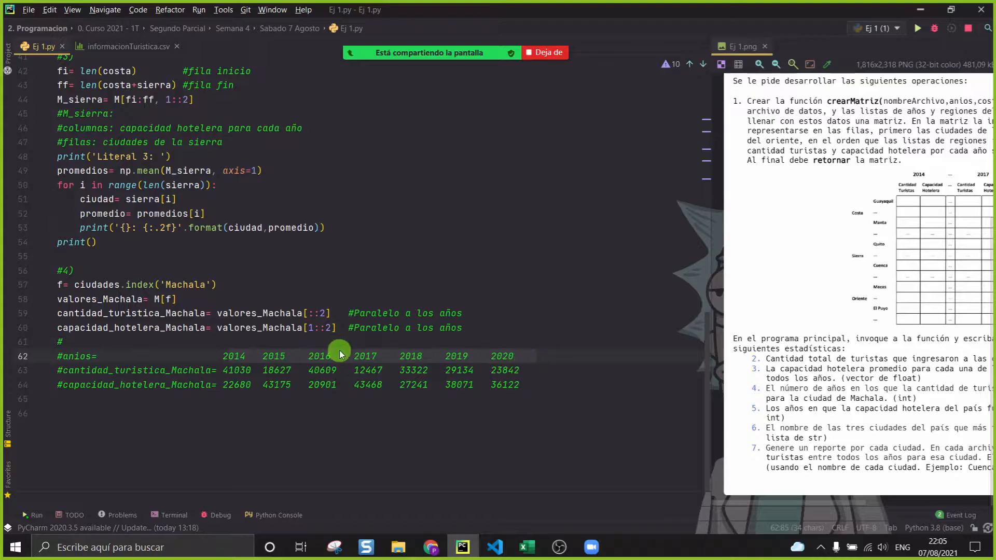
drag(253, 370, 223, 384)
Step: Open the meeting chat and position its window over the code editor to read the participants' answers
click(229, 413)
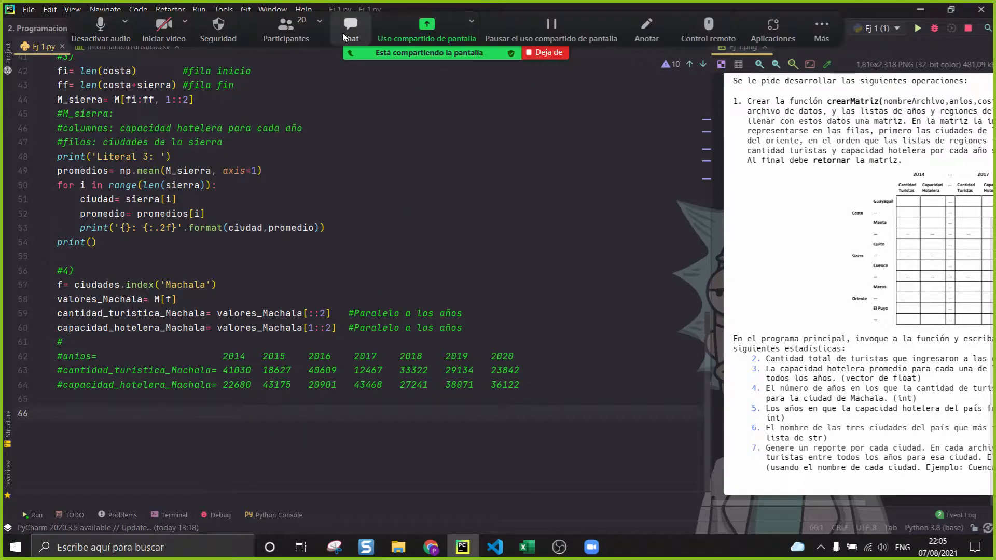
click(342, 36)
drag(362, 293, 523, 100)
click(521, 65)
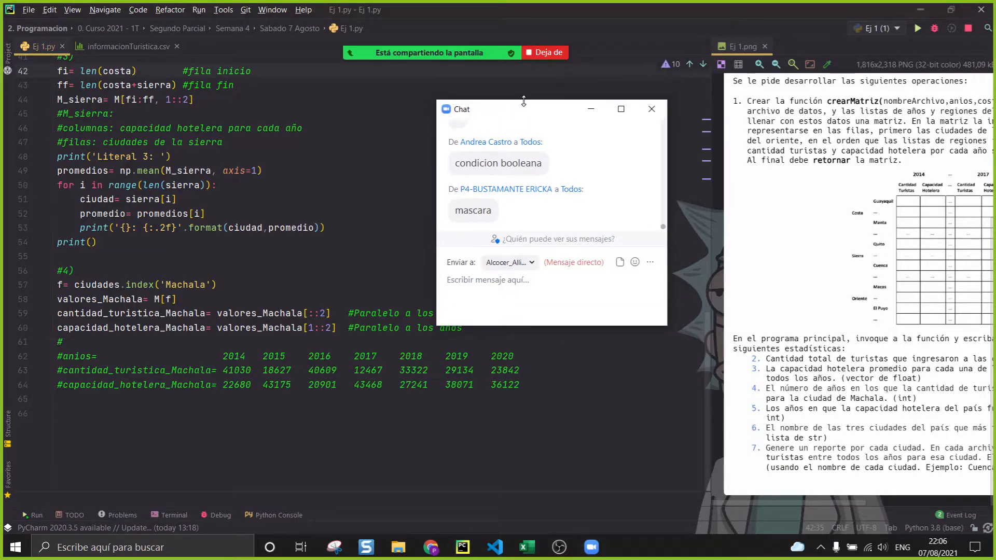
Step: Write Vbool= cantidad_turistica_Machala>capacidad_hotelera_Machala on line 66
click(170, 411)
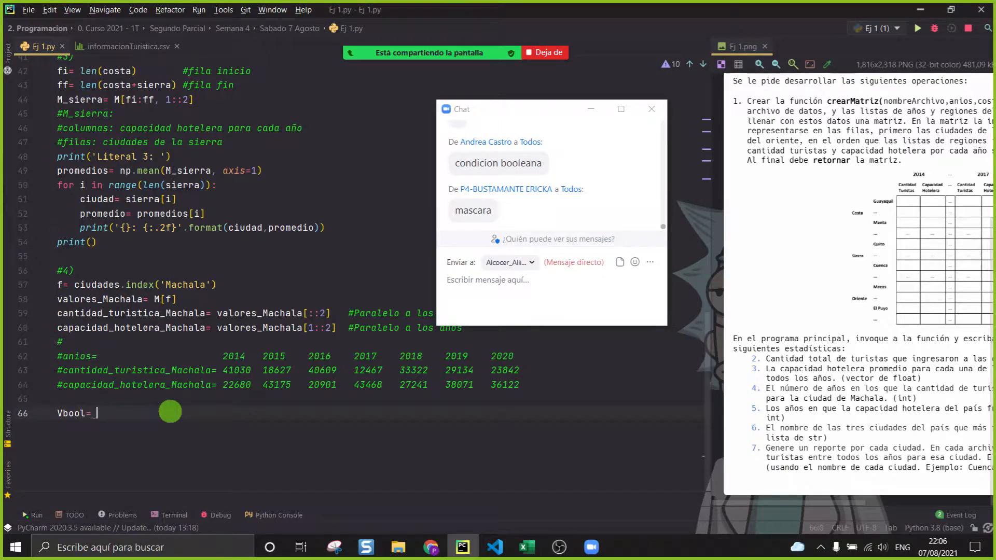
text(Vbool= can)
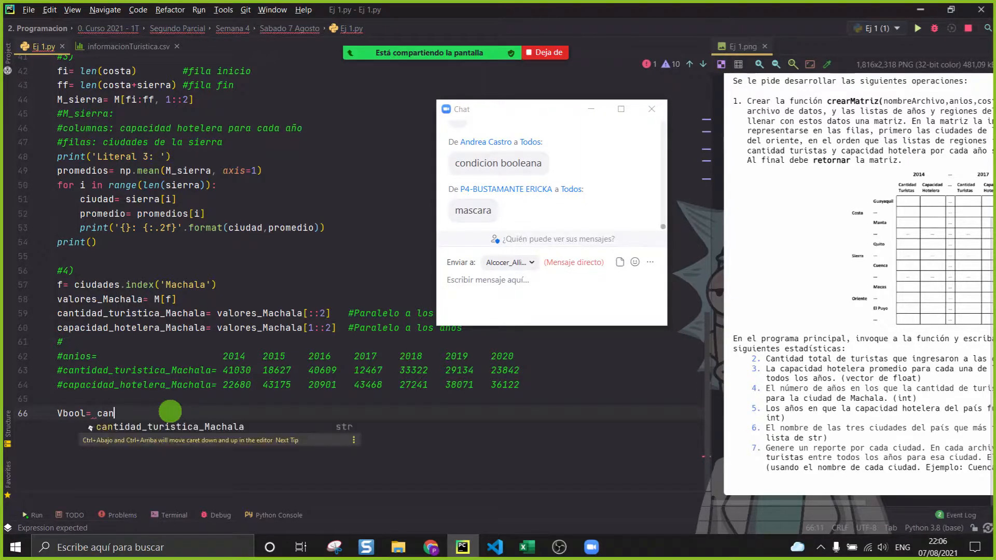
text(tidad_turistica_Machala>capa)
key(Down)
key(Return)
Step: Add a #Vbool = comment row on line 65 under the table and compare the 2014 tourist and capacity values
key(Up)
text(#V)
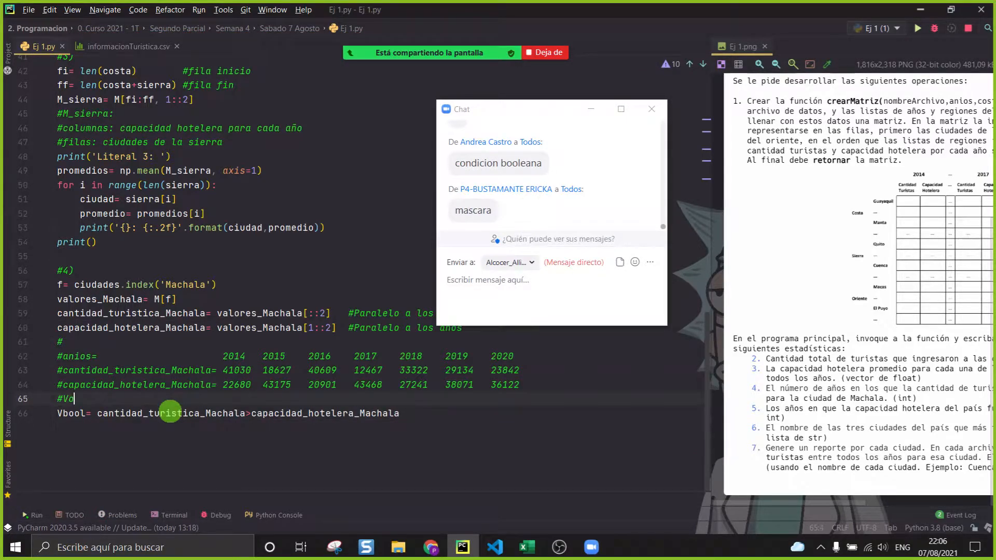
text(bol)
key(BackSpace)
text(ol                     =)
double_click(244, 374)
click(242, 381)
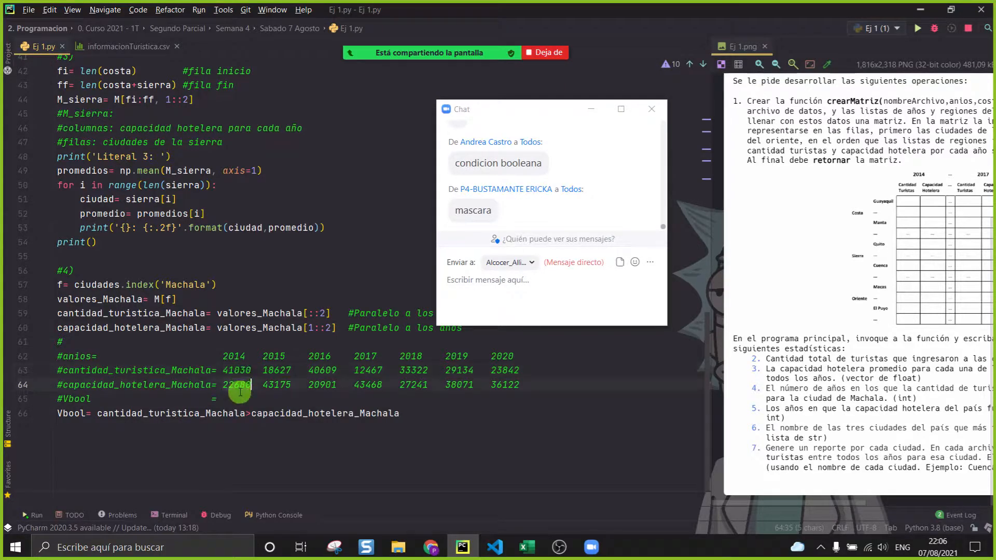
Step: Fill the #Vbool comment row with True, False, True, False, True, False, False under the years 2014 to 2020
click(237, 398)
text(True )
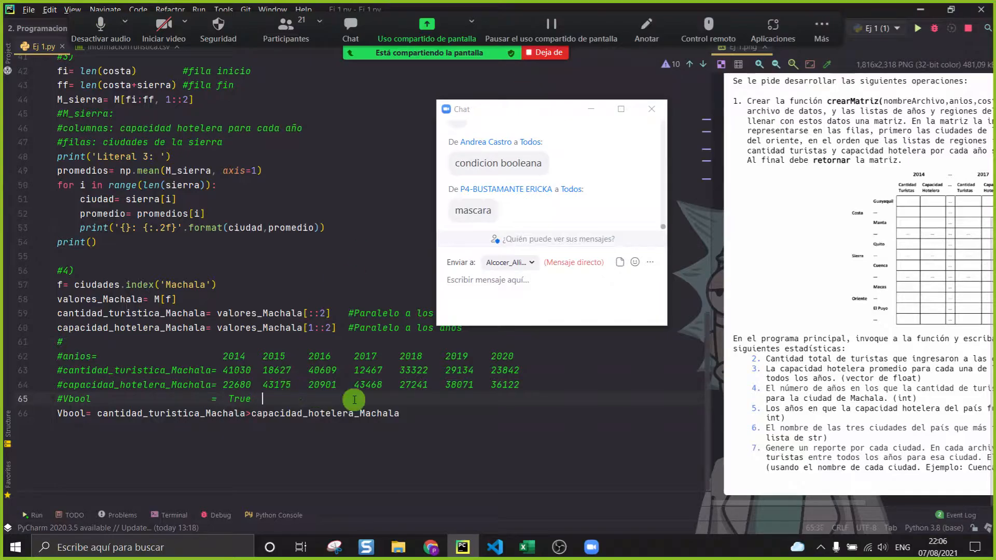
text( False   True    False    True)
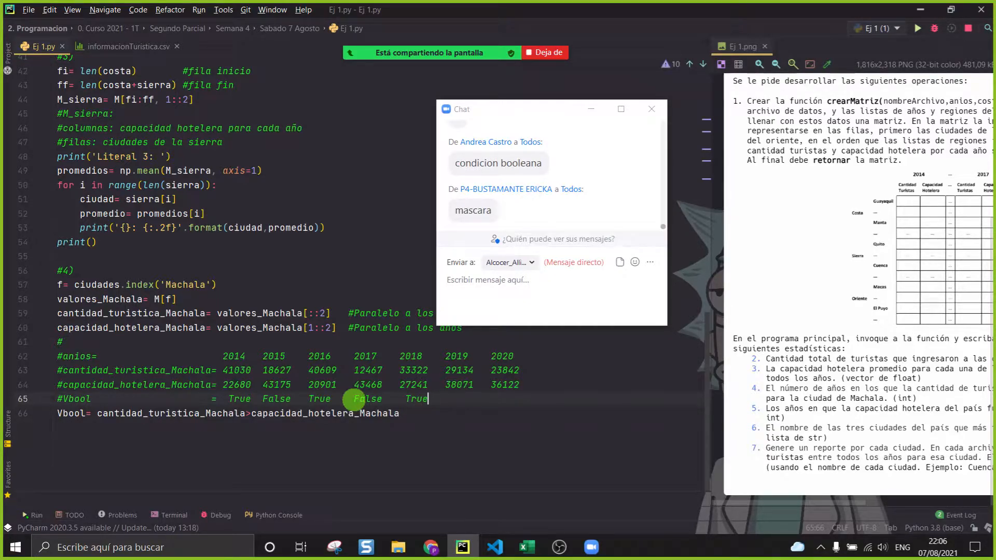
key(BackSpace)
text(e   False)
key(Down)
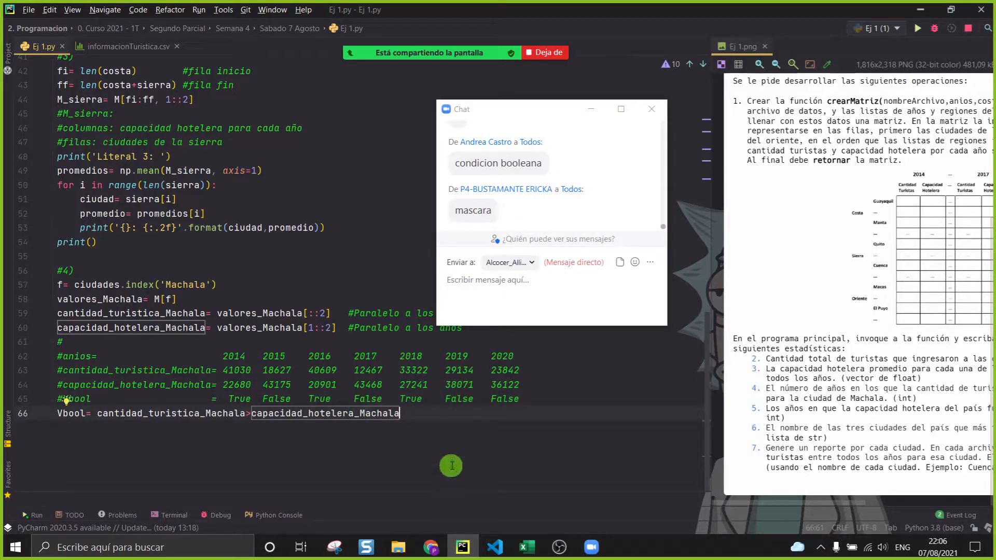
Step: Insert a blank line above the Vbool assignment and review the commented True/False row
key(Home)
key(Return)
drag(558, 400, 37, 405)
click(108, 431)
click(468, 420)
click(477, 433)
Step: Write total= np.sum(Vbool) on the line below the Vbool assignment
key(Return)
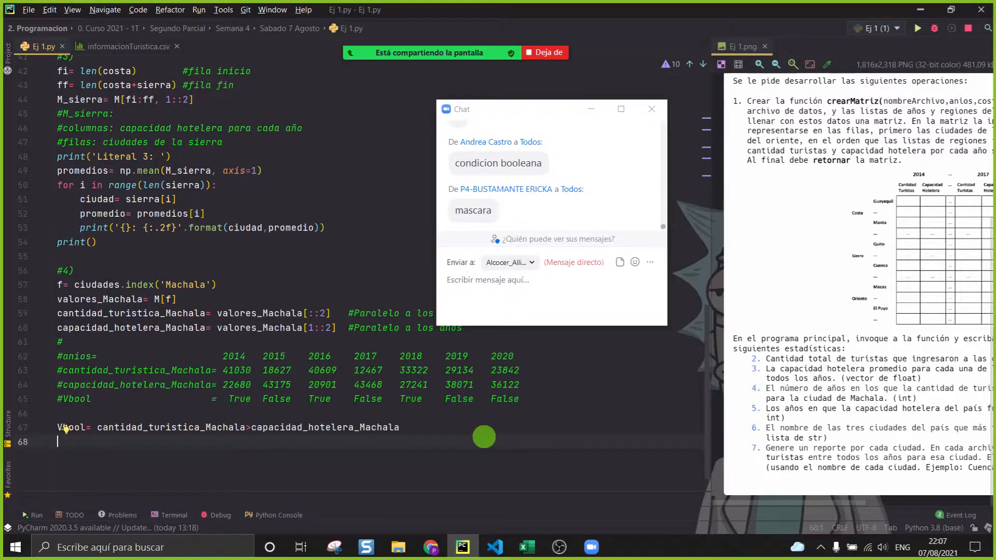
key(Return)
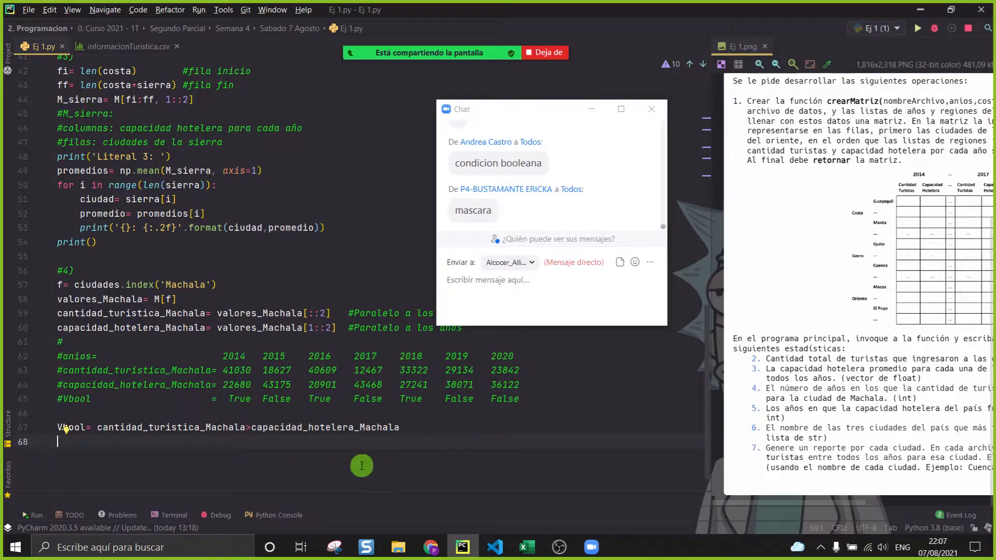
key(BackSpace)
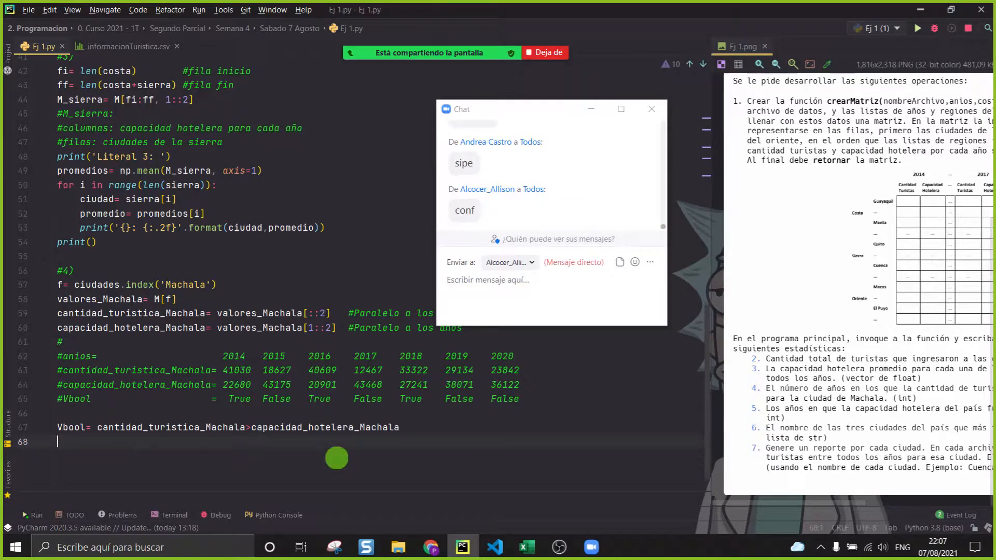
text(total)
key(BackSpace)
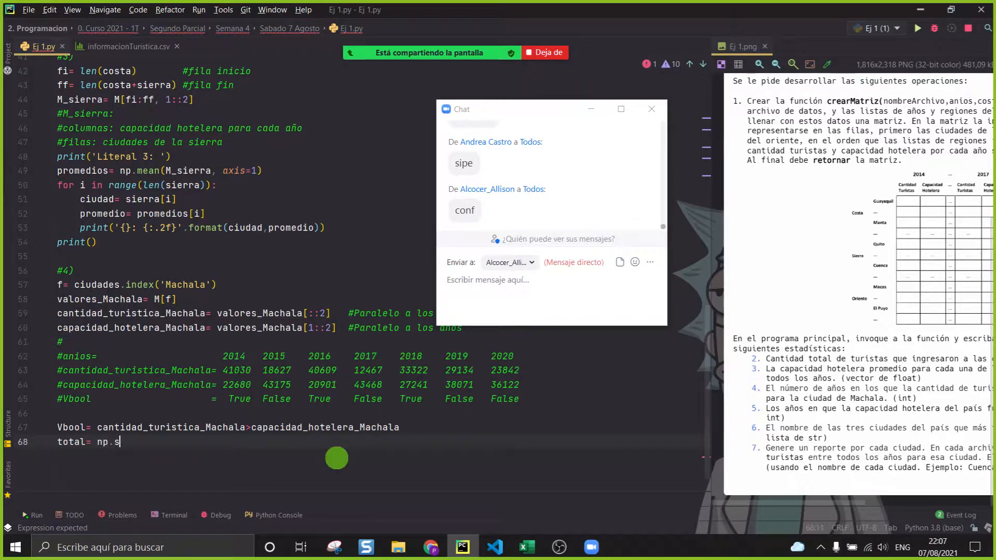
text((Vbool))
key(Return)
Step: Add a comment row on line 66 with 1, 0, 1, 0, 1, 0, 0 under the boolean values, followed by a new empty line
click(272, 411)
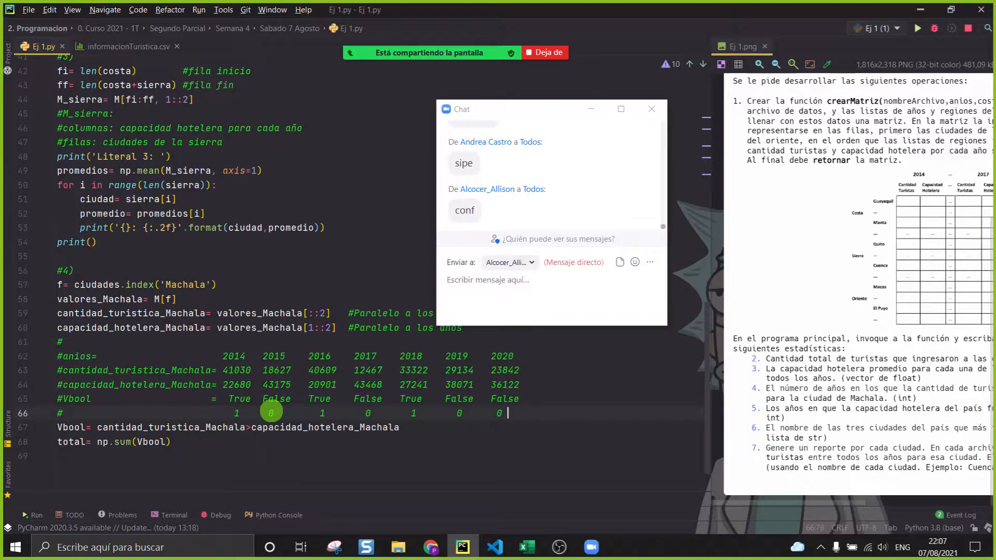
key(Right)
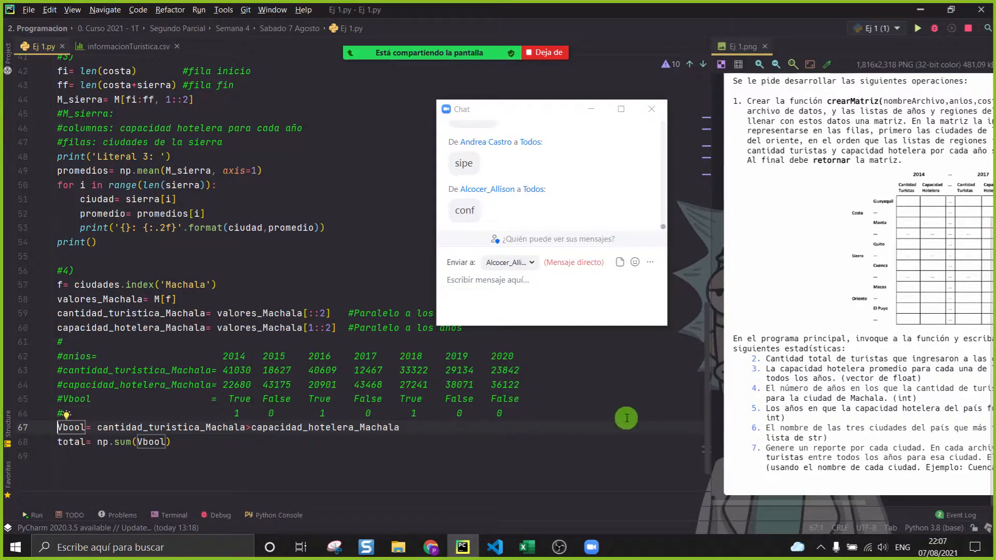
key(Return)
key(Up)
Step: Write the comment #total= 3 on line 67 and trace the True values in the #Vbool row
text(#)
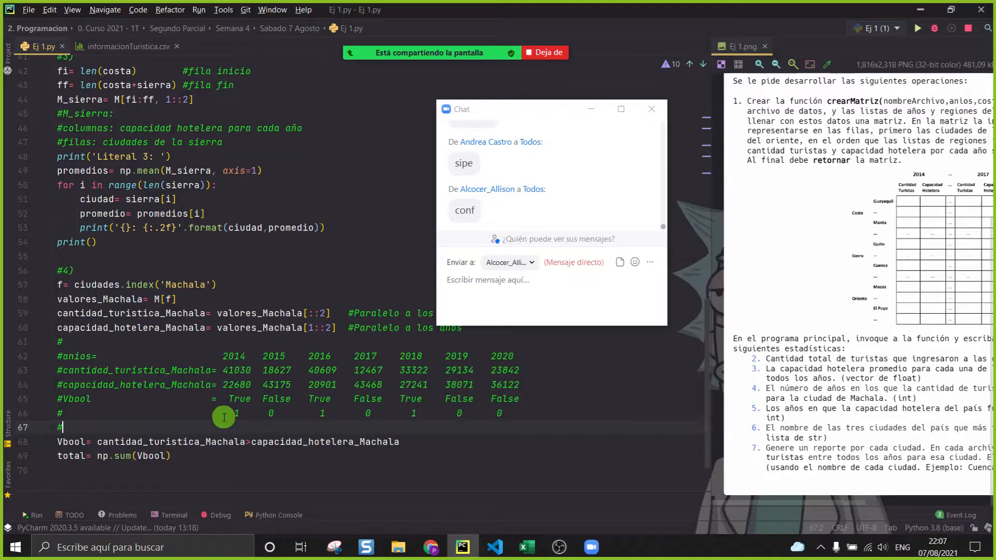
click(321, 413)
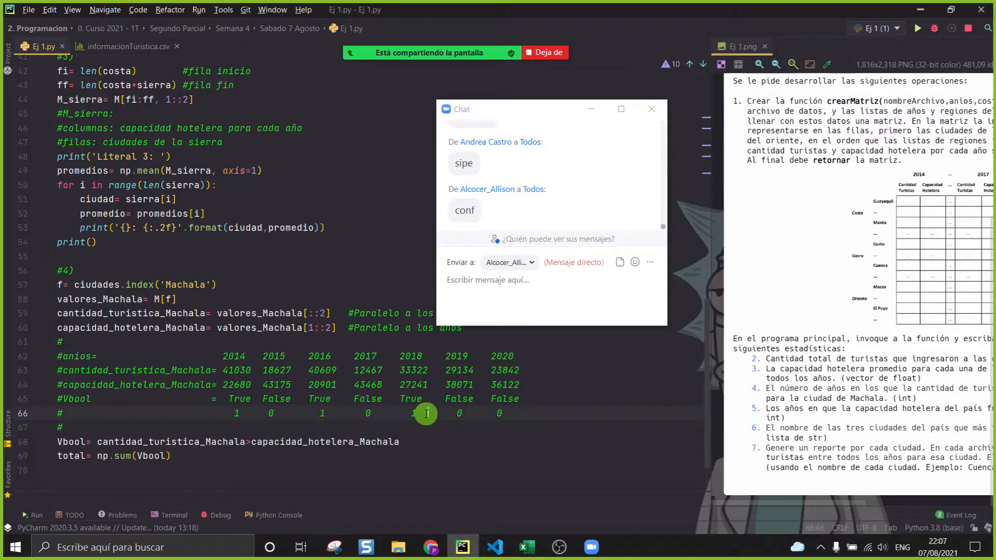
click(279, 429)
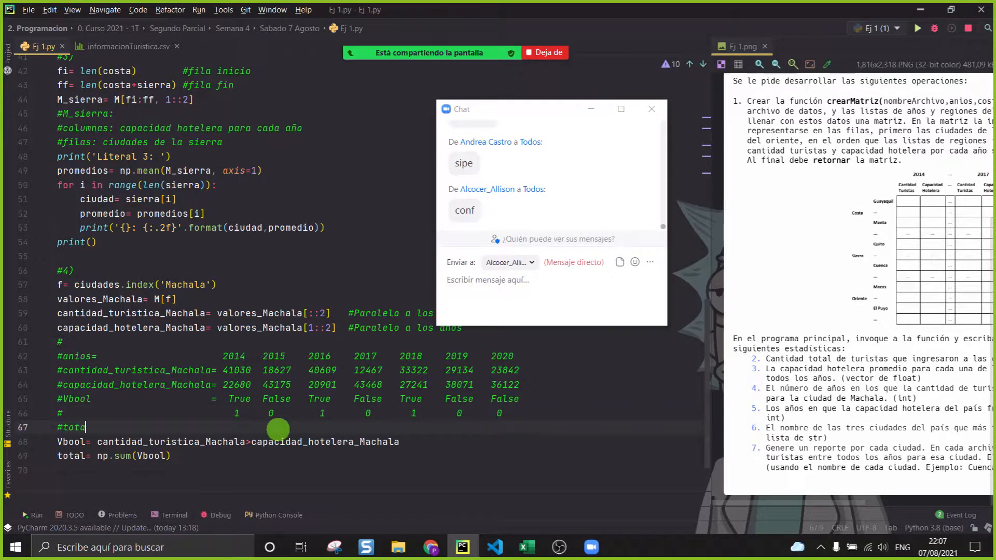
click(282, 455)
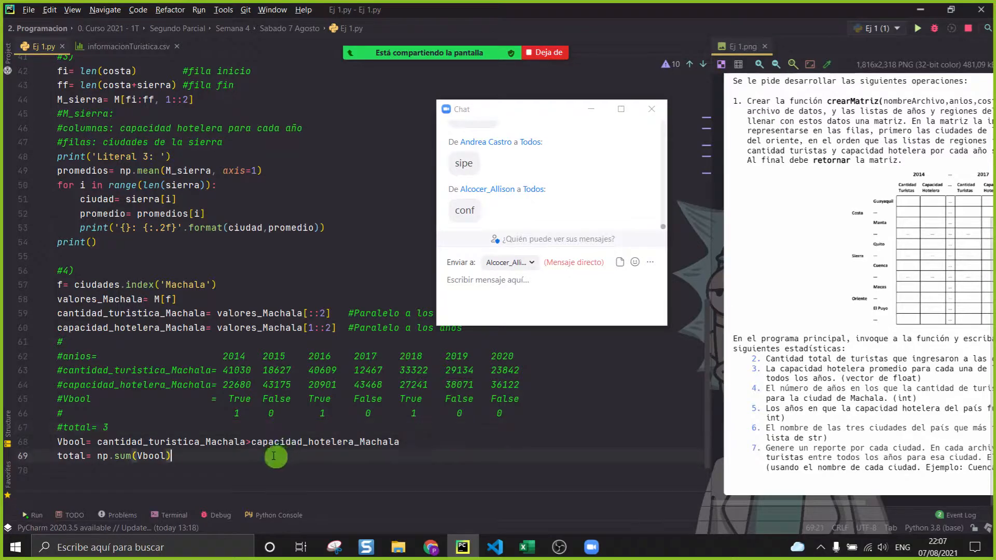
drag(232, 400, 325, 401)
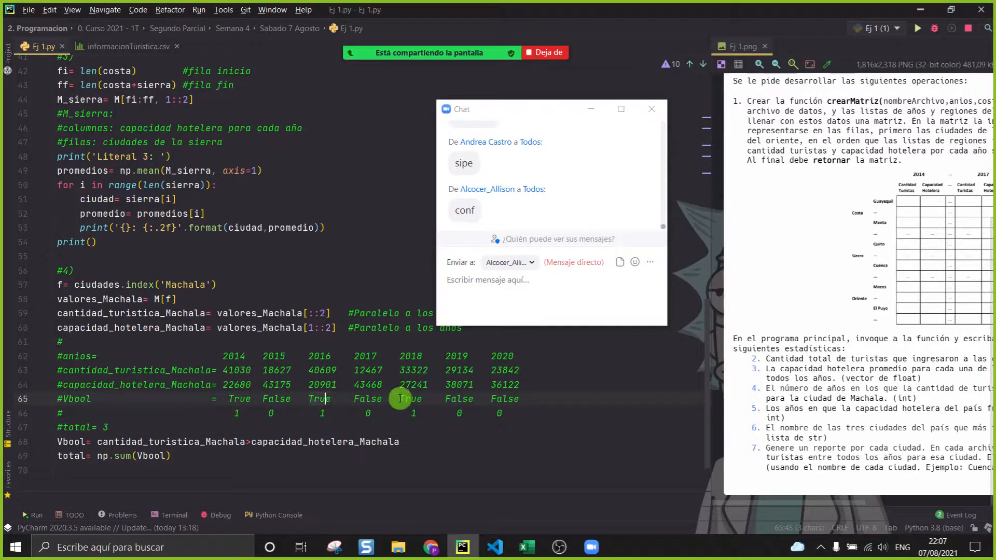
Step: Append the comment #Total de años donde se cumplió la condicion del Vbool to the total line and trace both operands of the Vbool comparison
scroll(410, 397, down, 2)
click(287, 396)
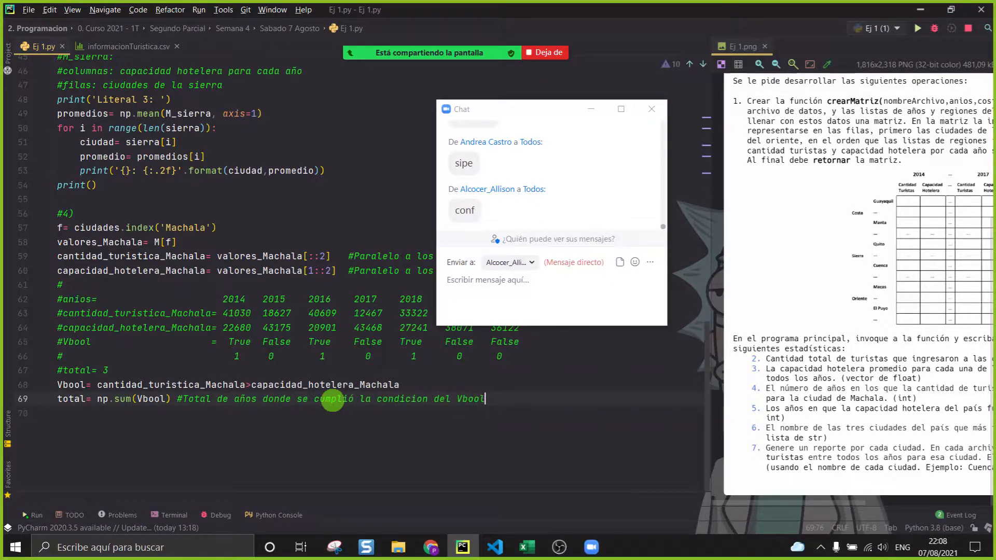
key(Return)
click(126, 384)
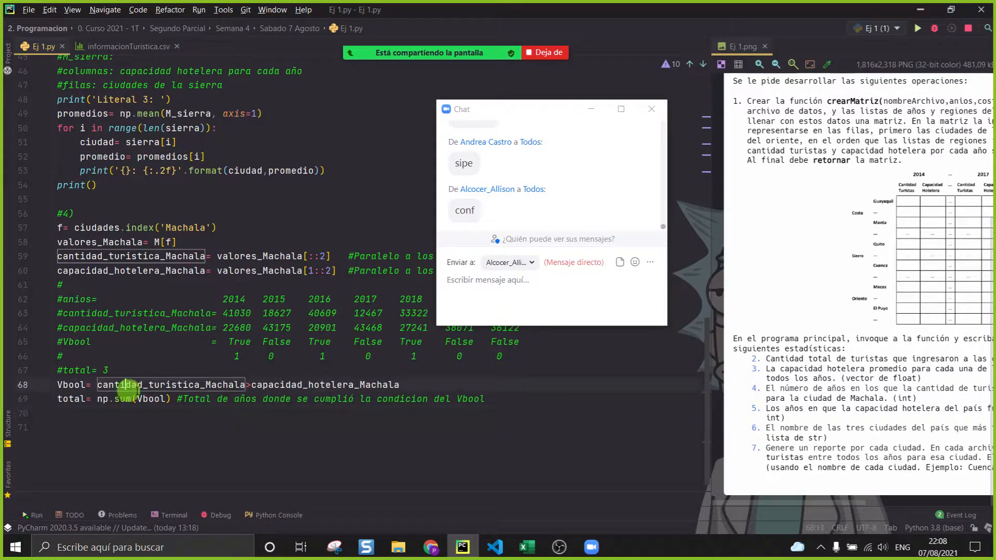
click(277, 384)
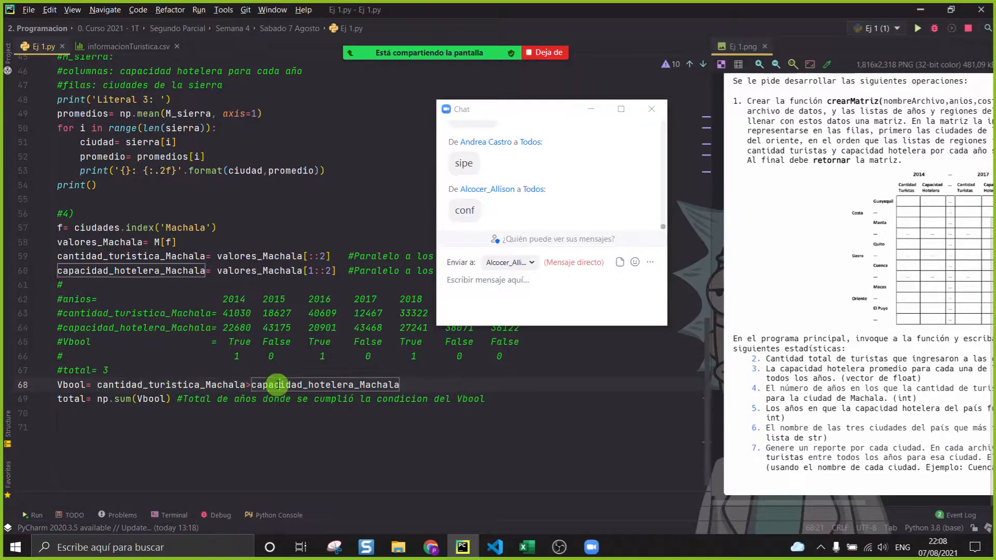
click(286, 418)
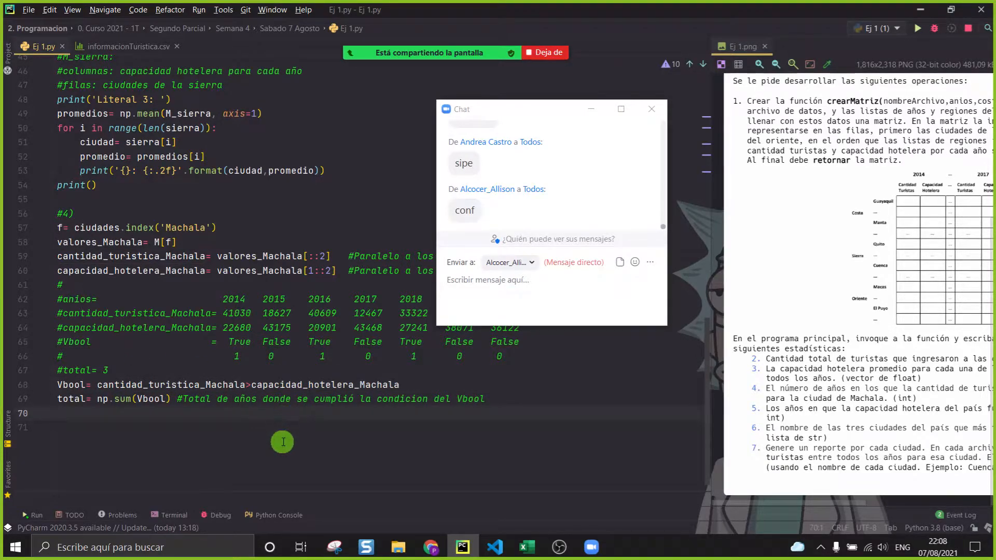
click(282, 442)
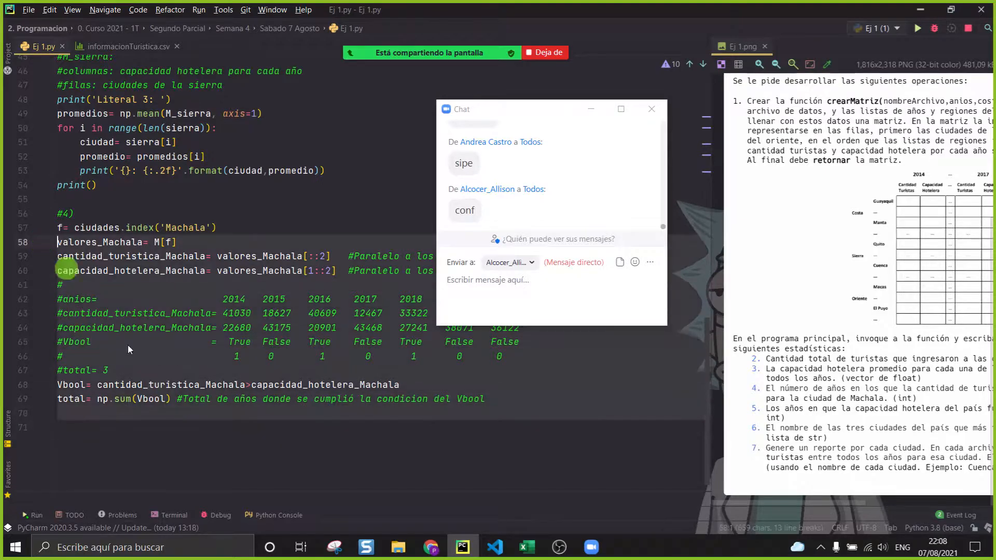
Step: Minimize the chat, widen the exercise statement beside the code, and place the cursor on the empty line below the item 4 code
click(591, 109)
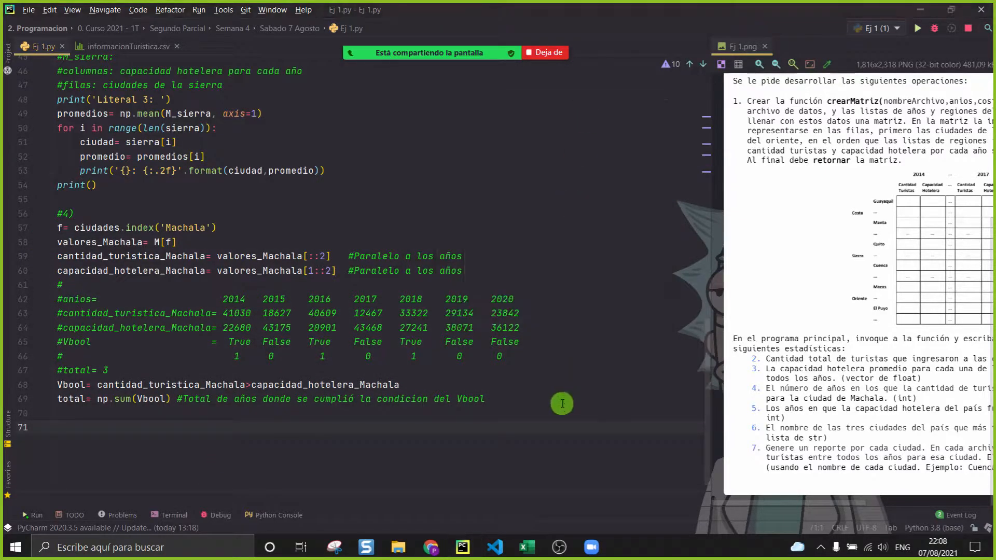
scroll(527, 412, down, 1)
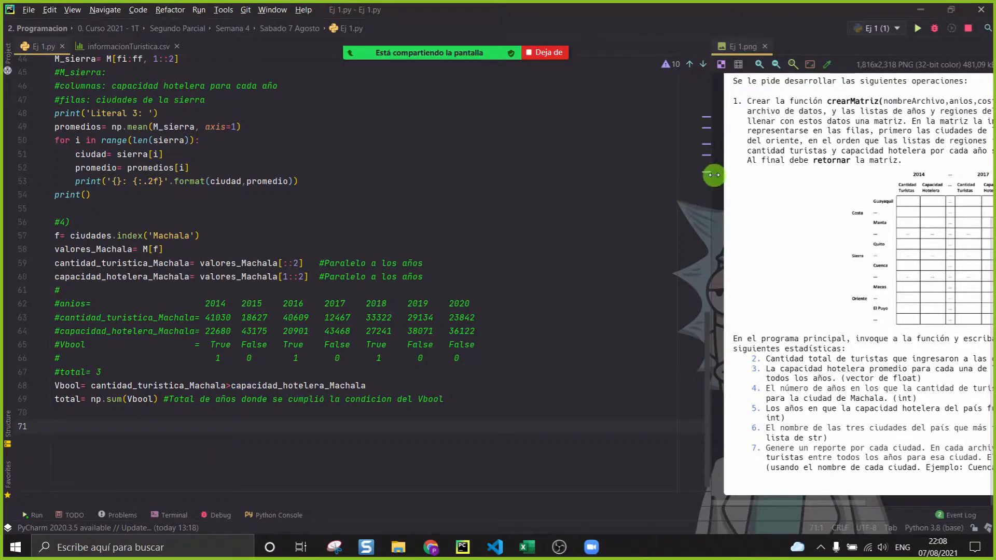
drag(710, 177, 513, 213)
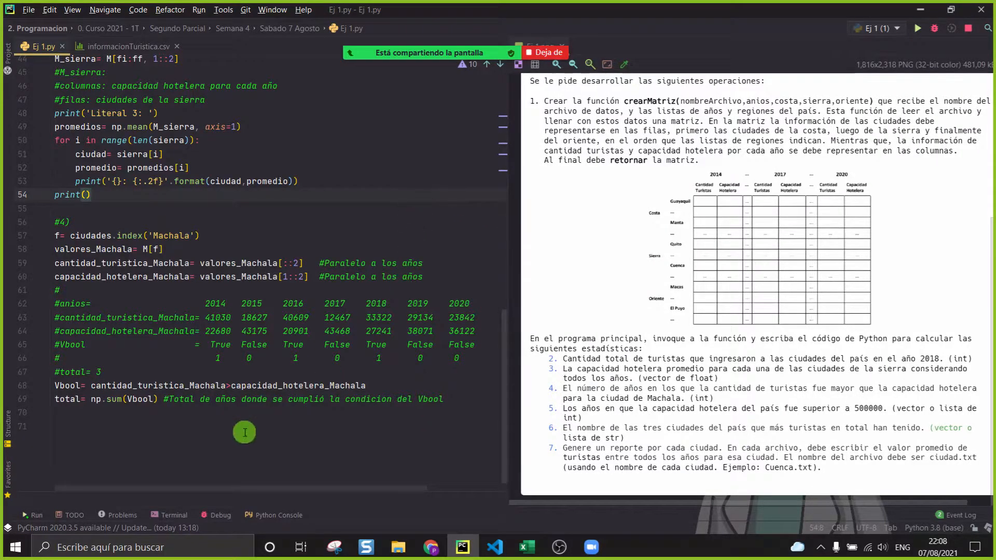
scroll(245, 432, down, 1)
drag(326, 431, 10, 249)
click(266, 411)
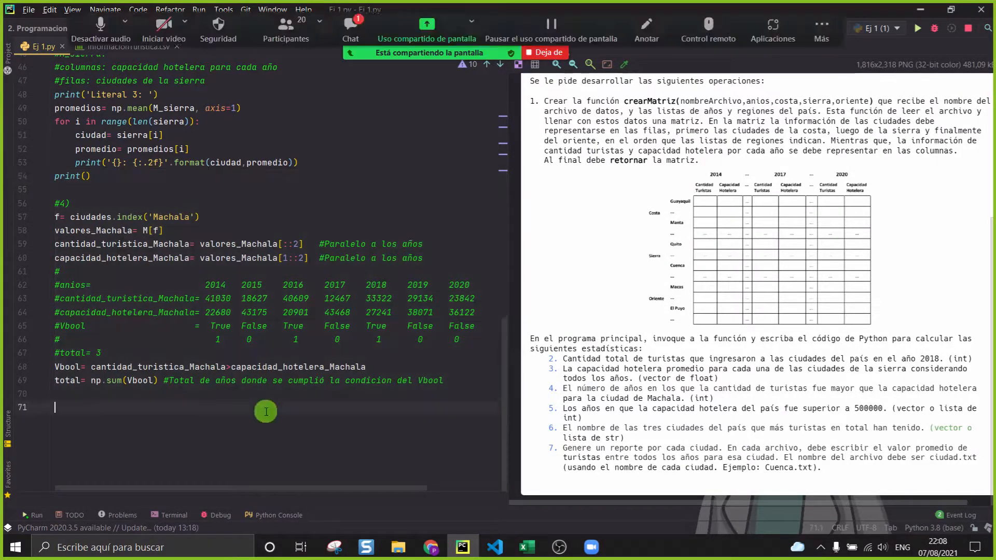
Step: Write an empty print() call on line 70, directly below the total assignment
key(BackSpace)
text(pribt)
key(BackSpace)
key(BackSpace)
text(nt())
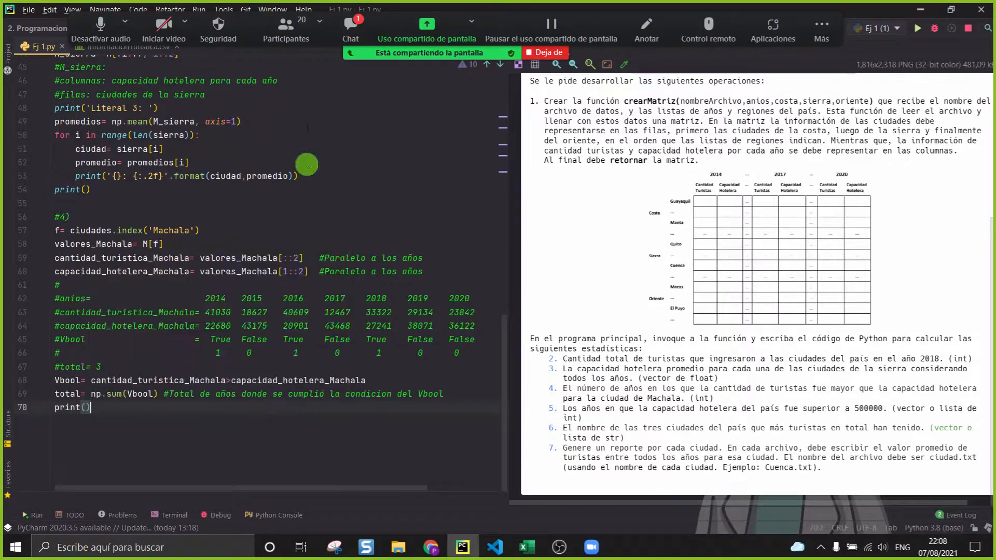
Step: Open the meeting chat, read the question about using len on Vbool, and move the chat window off the exercise statement
click(351, 28)
drag(553, 212, 447, 197)
click(529, 196)
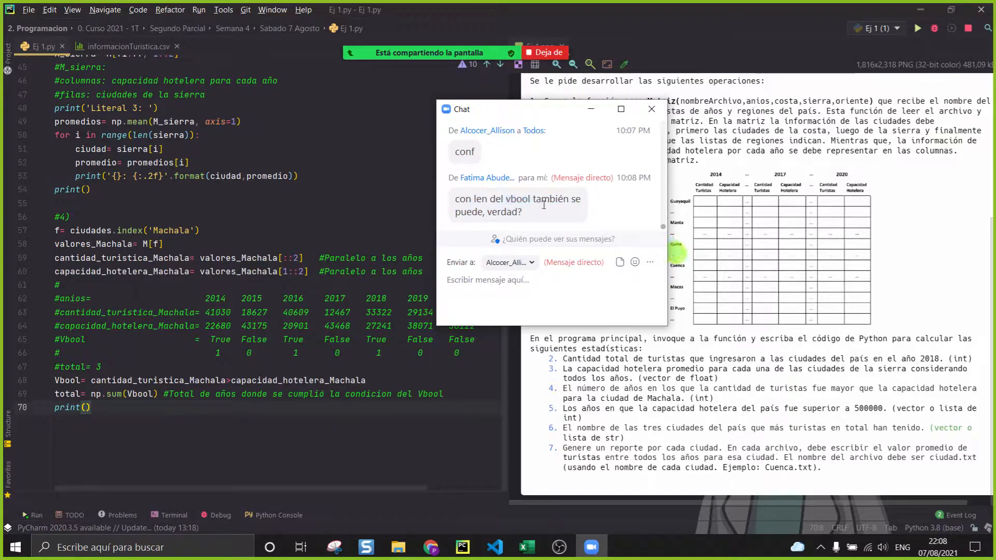
drag(509, 109, 342, 58)
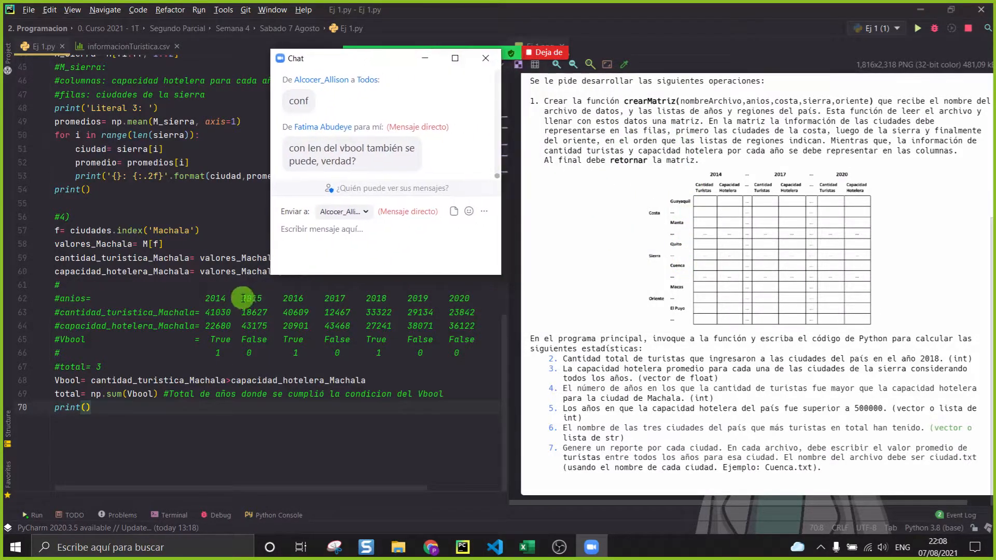
Step: Trace the commented #Vbool row and its row of ones and zeros to compare the vector's length with its sum
click(219, 339)
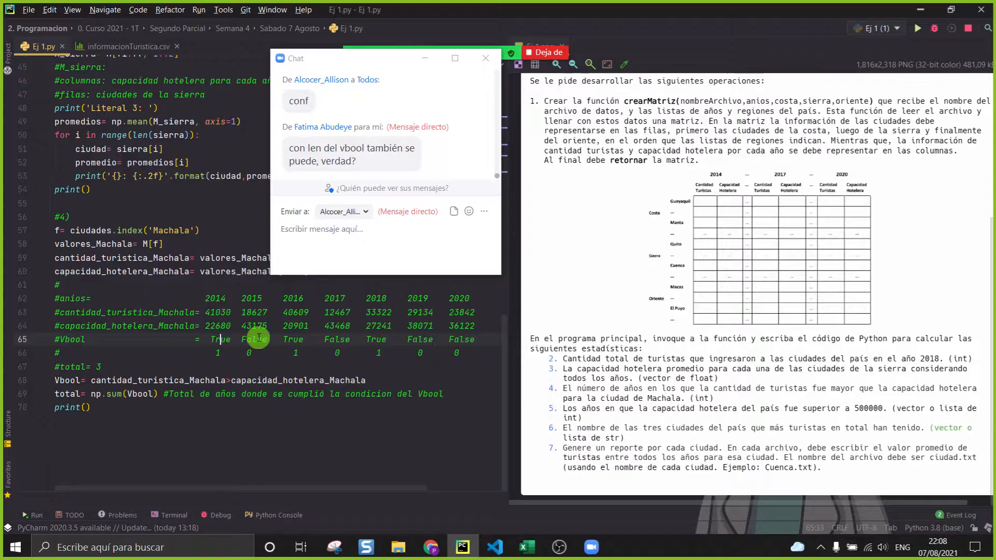
click(285, 339)
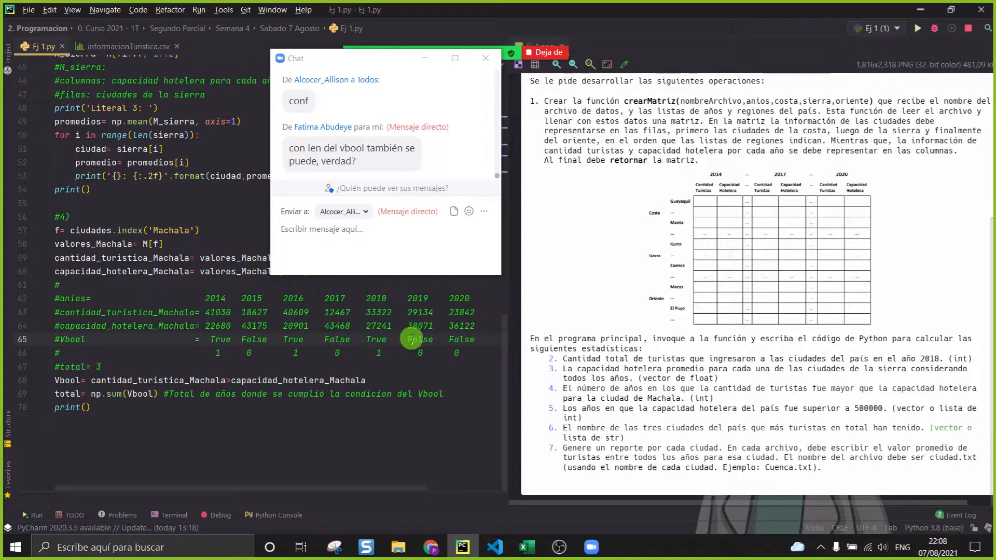
click(455, 340)
drag(468, 339, 201, 339)
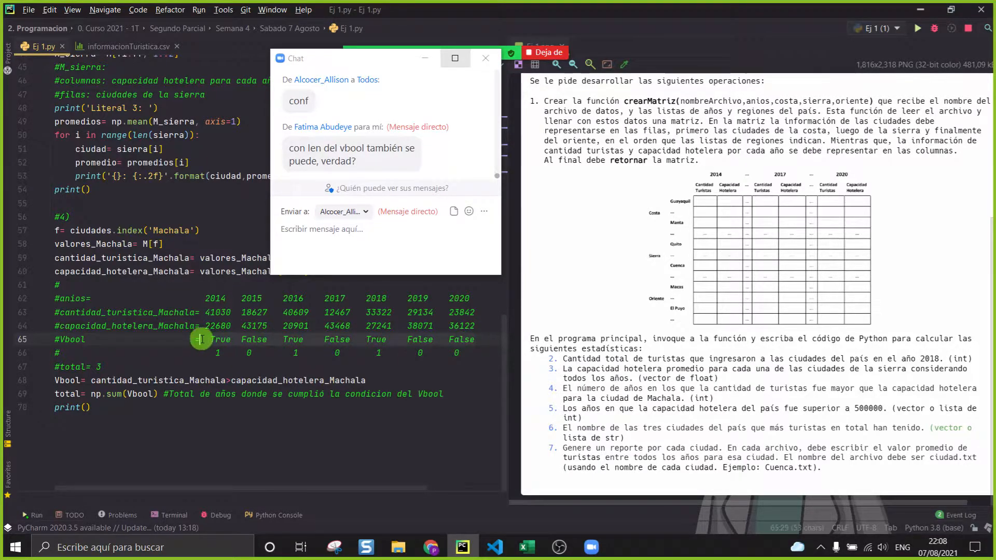
click(228, 434)
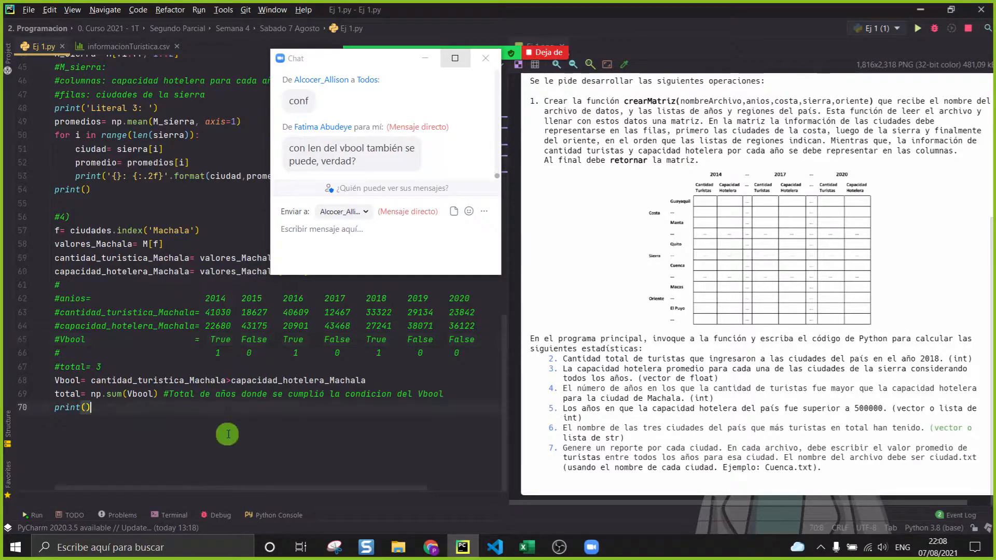
drag(211, 350, 469, 356)
click(474, 357)
click(455, 393)
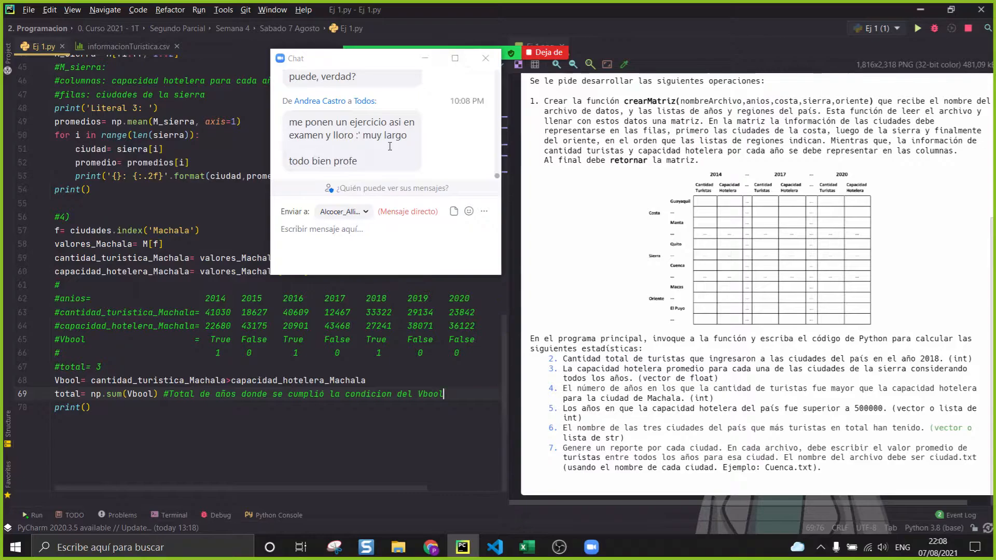
Step: Examine the latest chat messages, including the question about how to find out the years
scroll(390, 146, up, 2)
scroll(389, 147, up, 1)
scroll(390, 146, down, 2)
scroll(389, 146, up, 1)
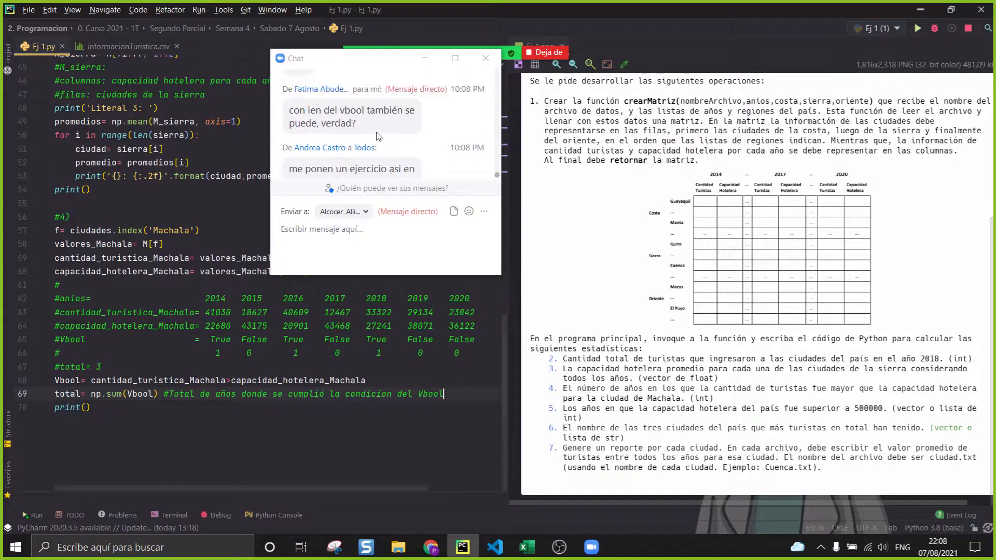
drag(372, 126, 233, 95)
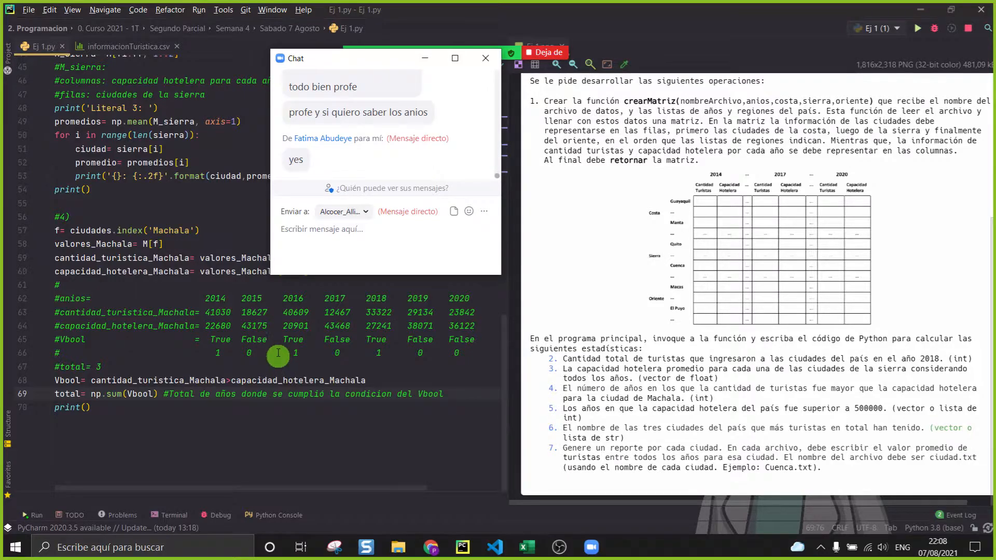
scroll(341, 154, up, 2)
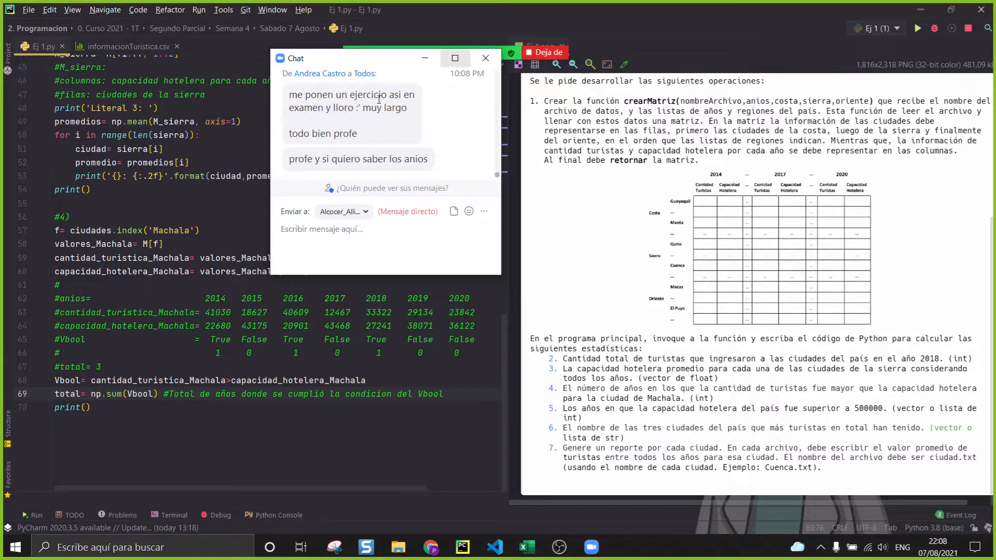
drag(377, 131, 291, 95)
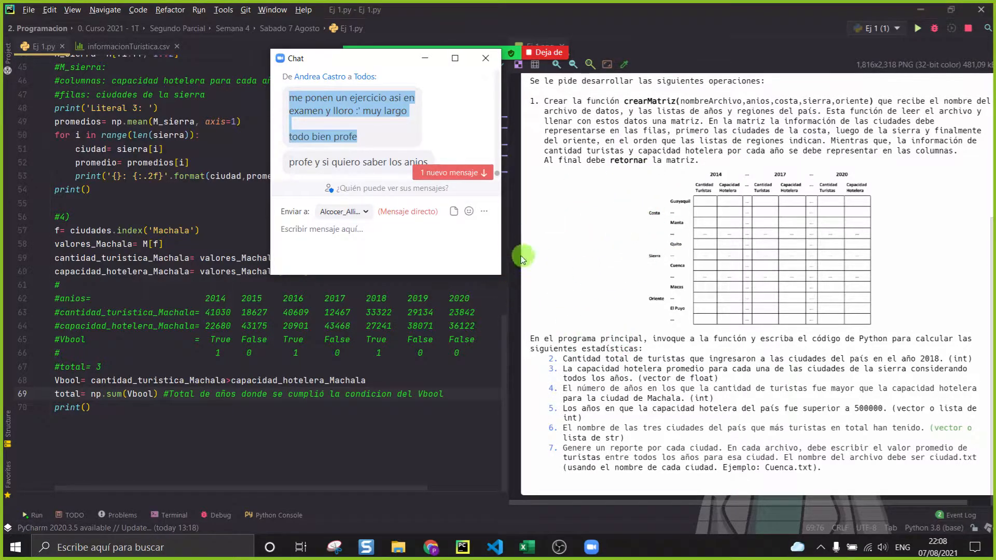
Step: Review the script from the imports and crearMatriz function through the solutions of items 2, 3 and 4
scroll(194, 353, up, 10)
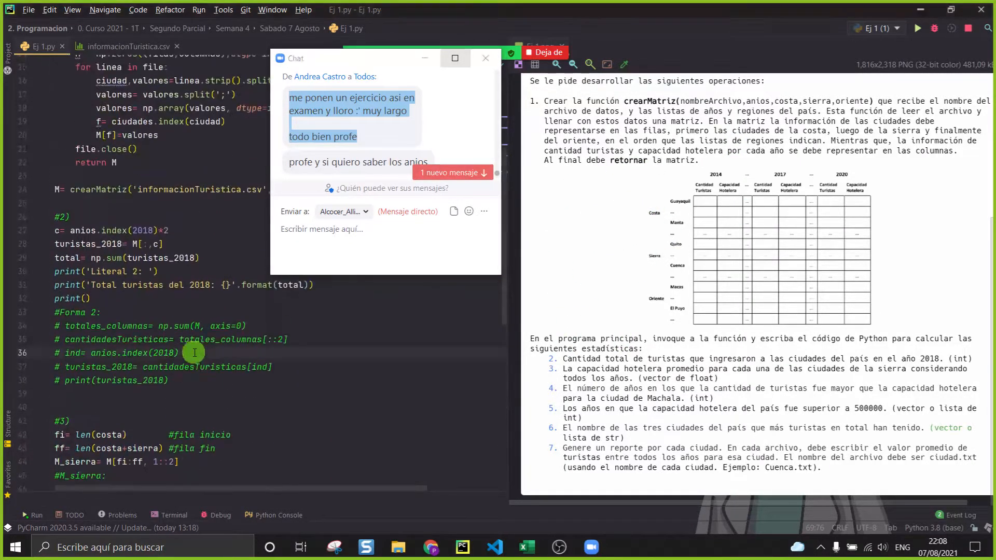
click(231, 394)
scroll(249, 399, up, 3)
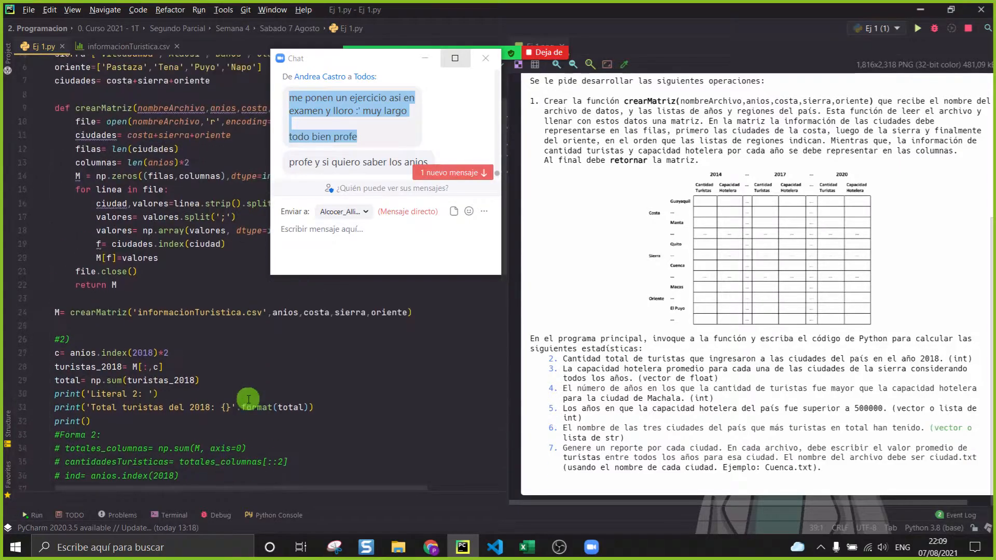
scroll(248, 399, up, 2)
scroll(387, 124, down, 5)
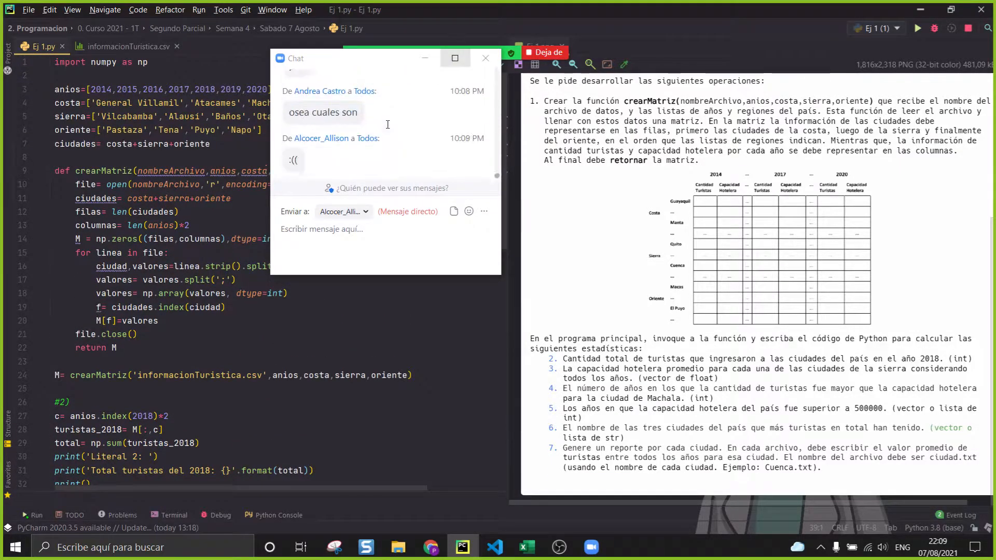
scroll(388, 124, up, 3)
scroll(179, 335, down, 4)
click(195, 344)
scroll(197, 343, down, 3)
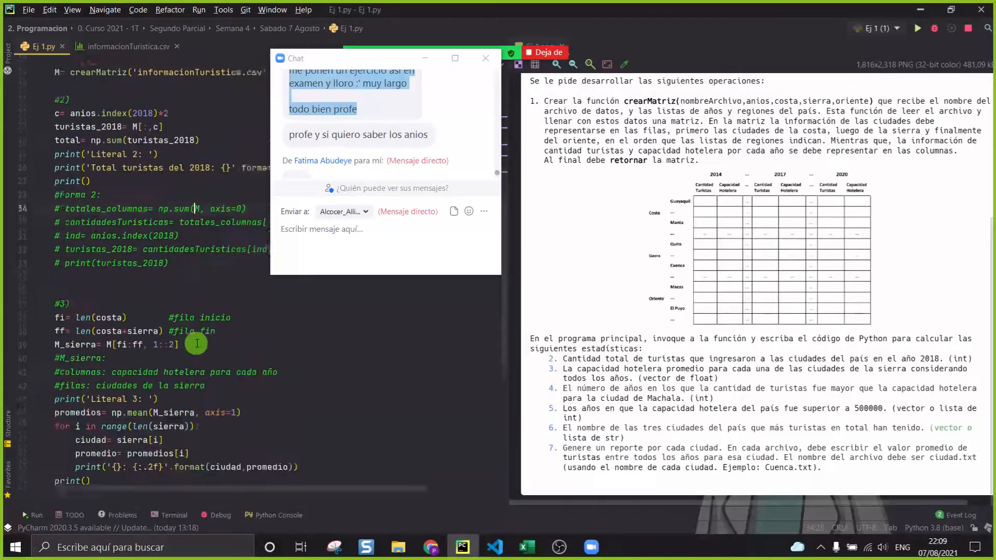
scroll(197, 343, down, 1)
click(201, 273)
scroll(201, 273, down, 4)
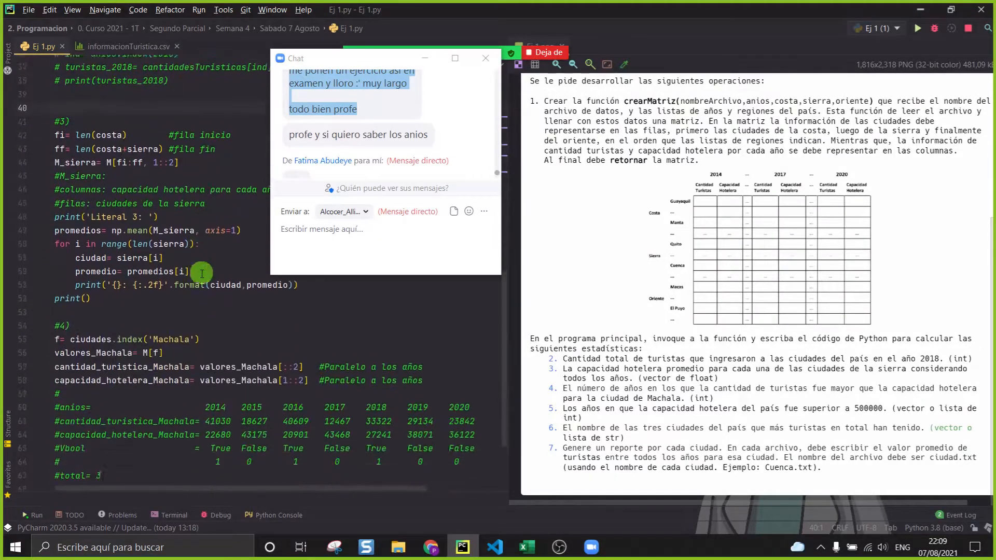
scroll(201, 273, down, 4)
Step: Add two empty lines below the print() call at the end of the script
click(199, 442)
key(Return)
key(Return)
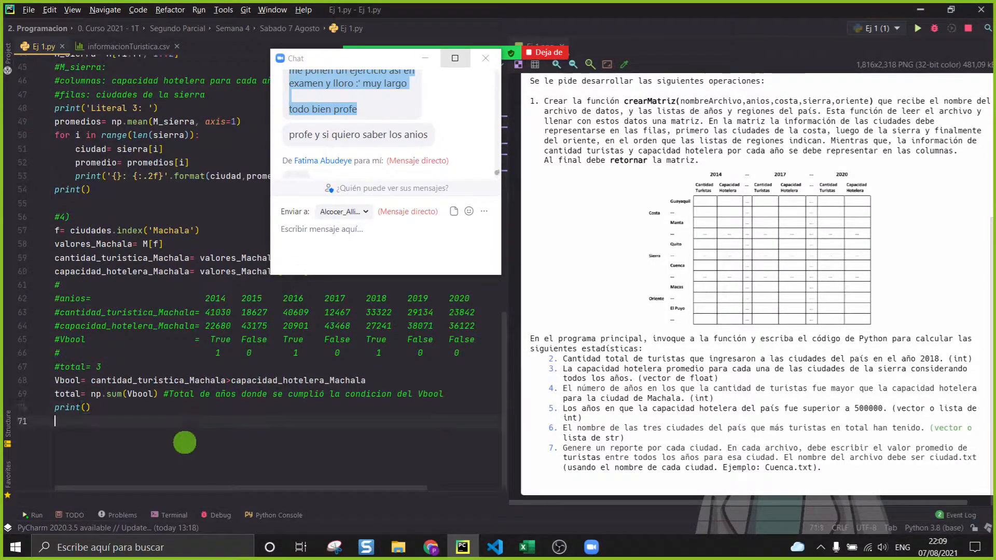
scroll(161, 459, up, 7)
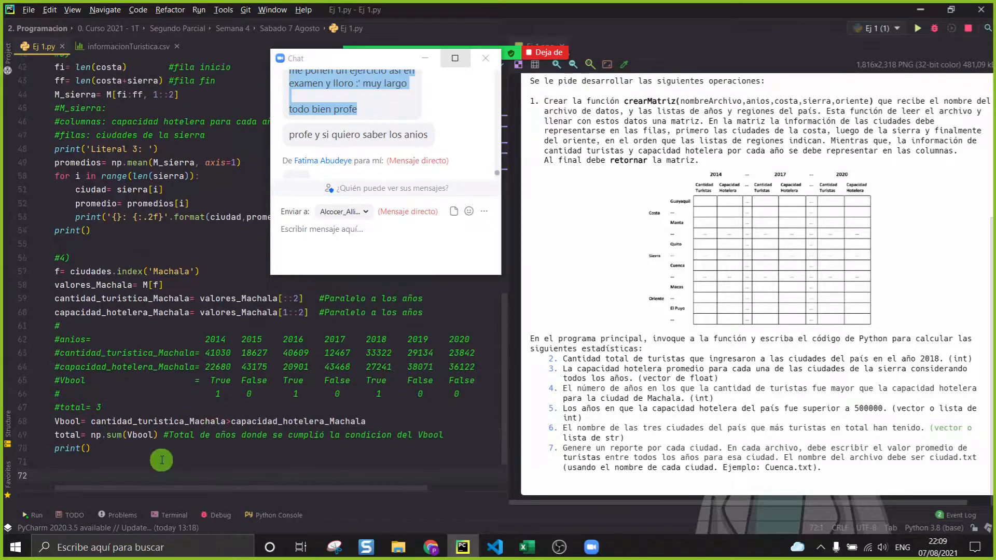
scroll(161, 459, down, 7)
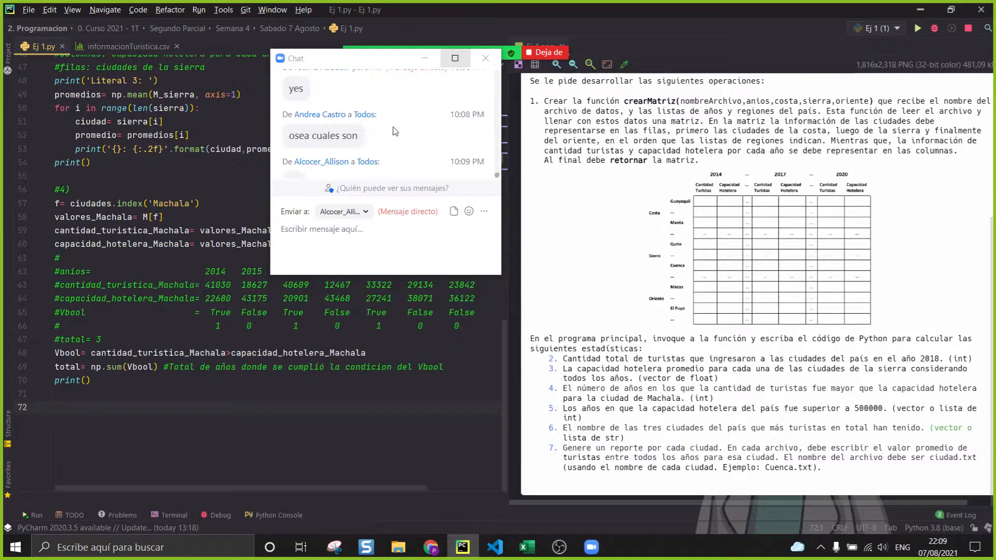
Step: Reread the chat question about which years they are and replace the print() call on line 70 with anios_cumplen
scroll(361, 136, up, 2)
scroll(310, 107, up, 1)
scroll(310, 108, down, 4)
click(217, 412)
drag(137, 380, 15, 383)
key(BackSpace)
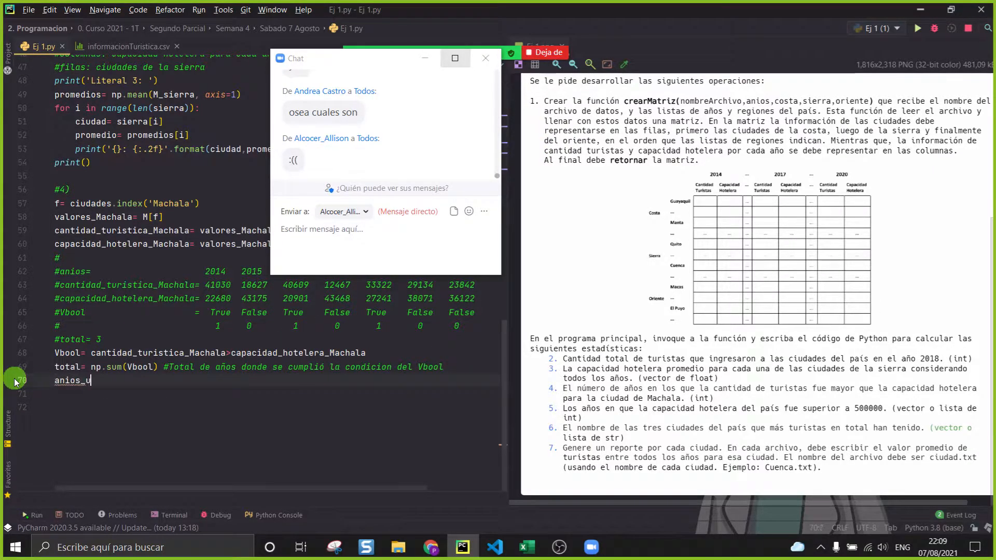
text(anios_cumplen)
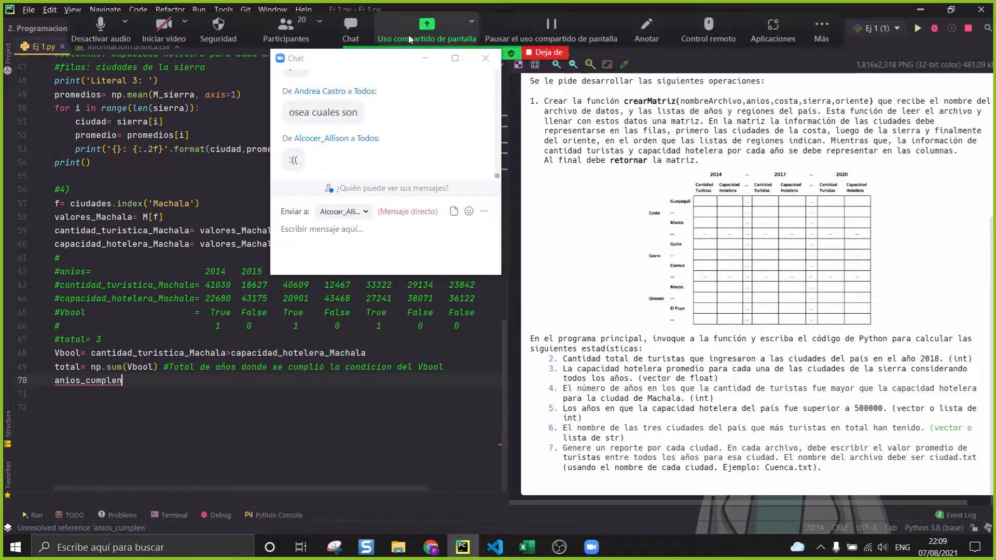
Step: Minimize the chat and widen the code editor against the exercise image
click(425, 58)
scroll(266, 359, up, 2)
drag(509, 218, 764, 237)
Step: Trace which years in the commented table on lines 62–65 line up with the True entries of Vbool
drag(528, 355, 229, 354)
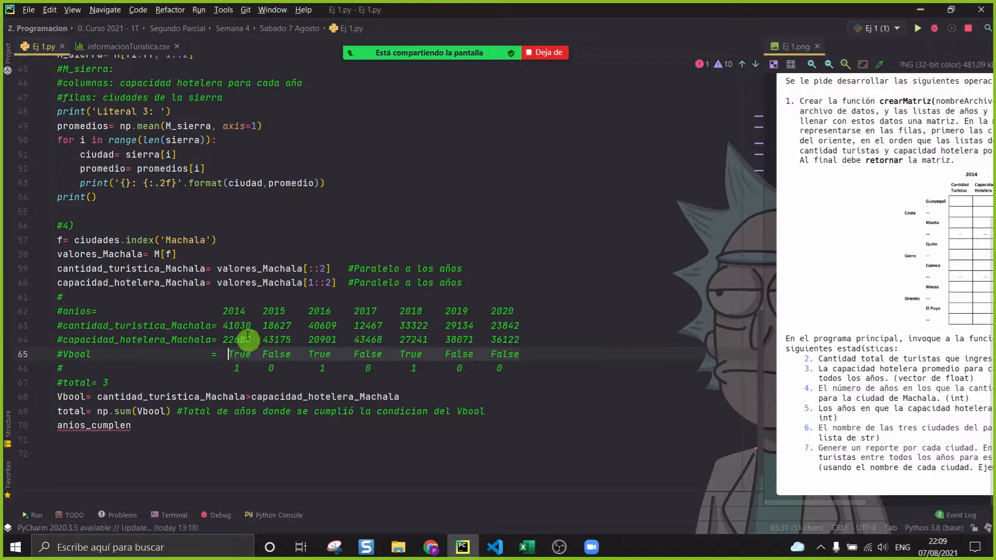
drag(224, 314, 514, 310)
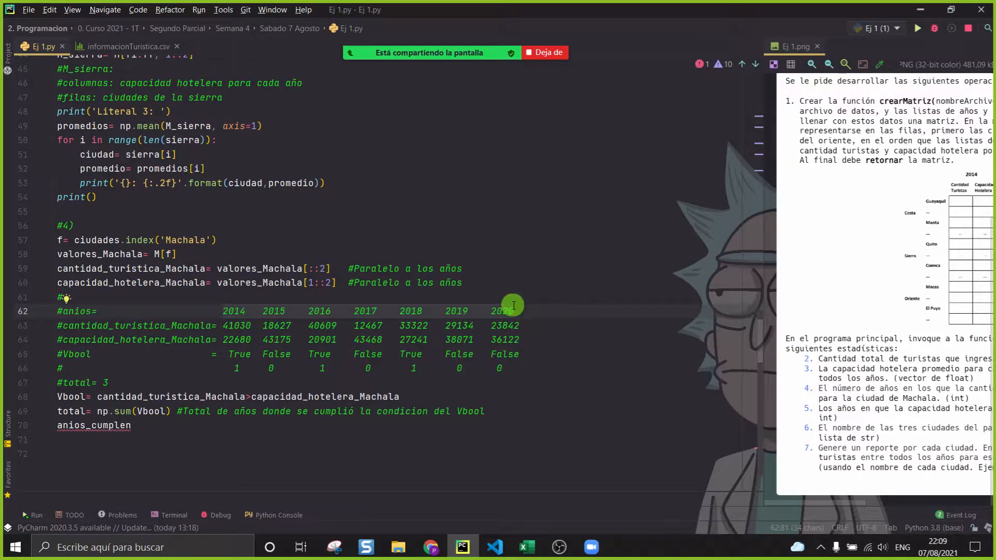
click(224, 311)
click(236, 355)
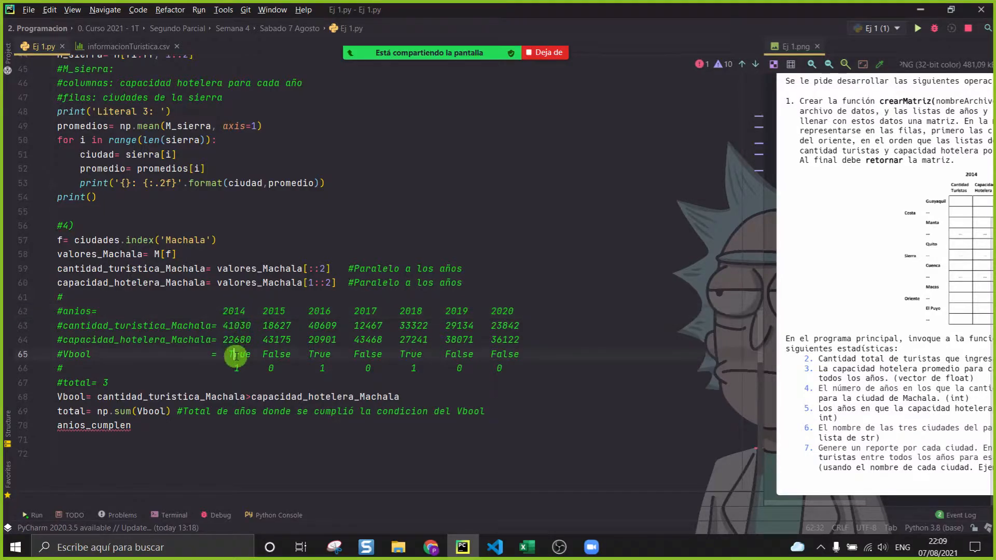
click(309, 311)
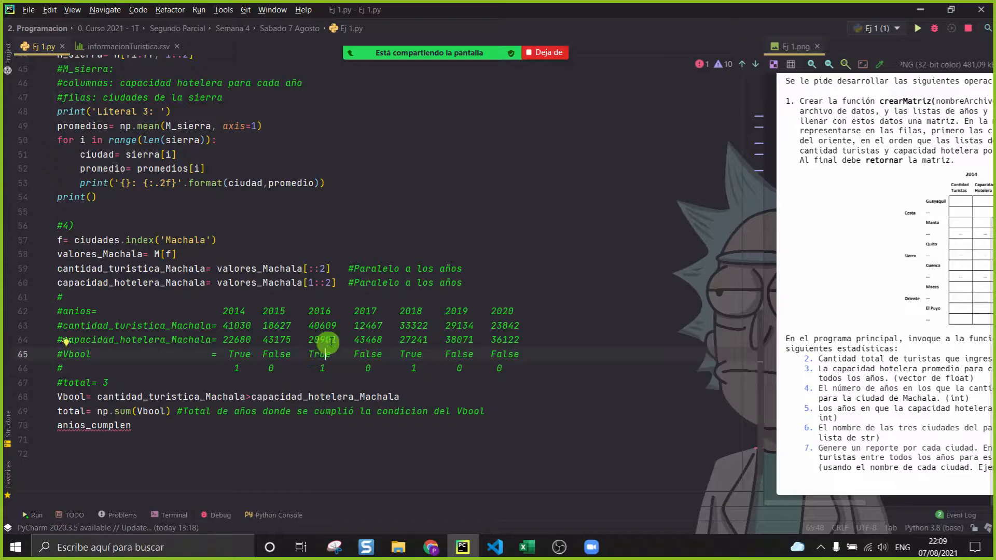
click(411, 312)
click(422, 351)
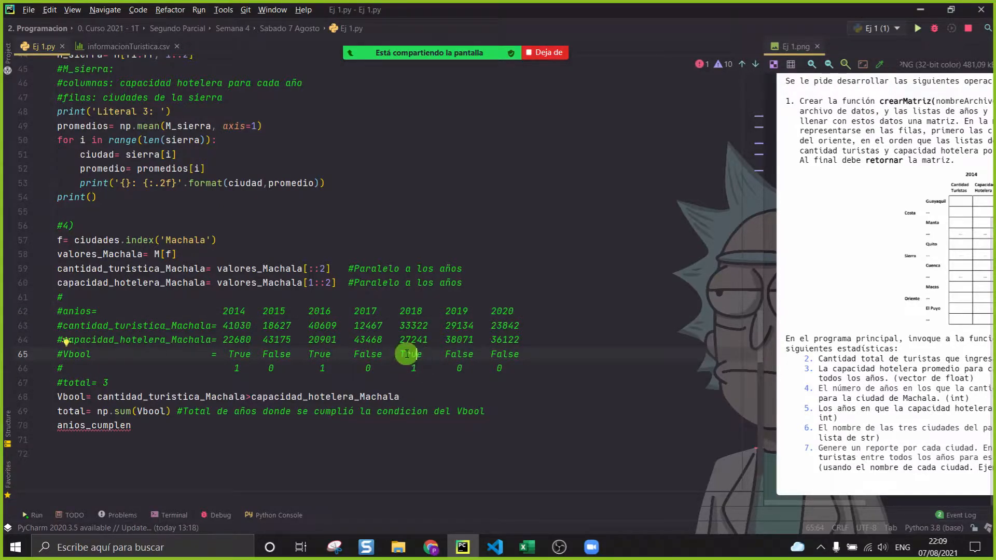
Step: Complete line 70 as anios_cumplen= np.array(anios)[Vbool] to filter the years with the boolean vector
click(225, 429)
text(= np.array())
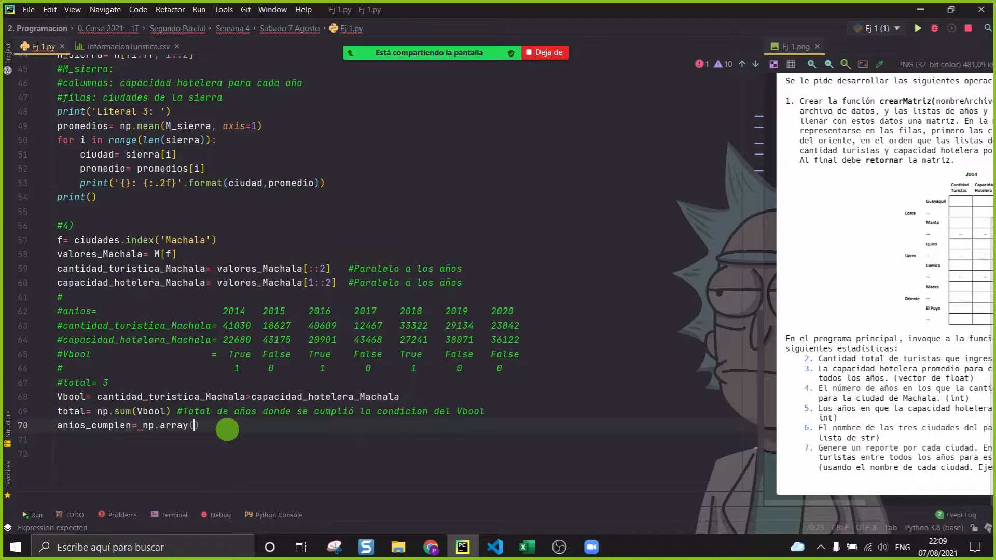
text(anios)
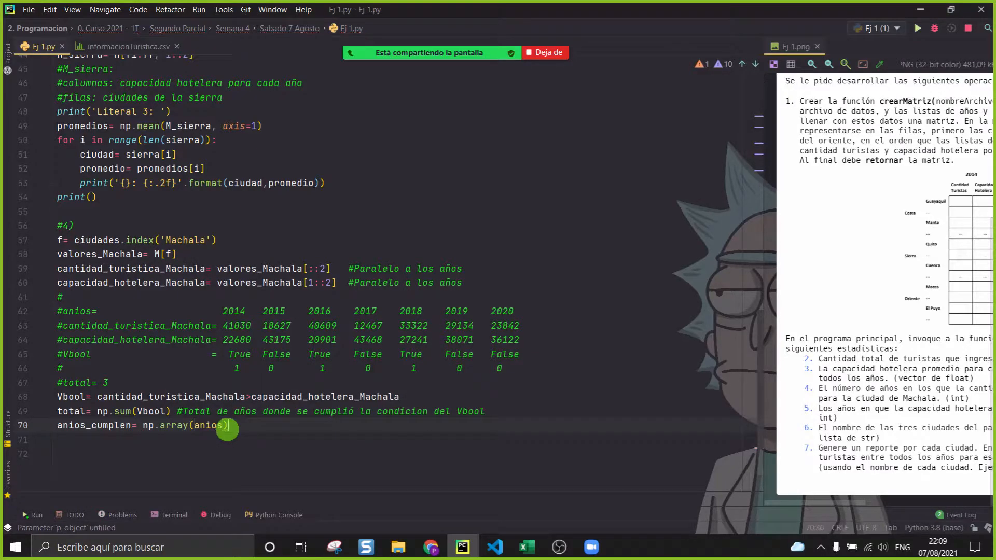
text([]Vbool)
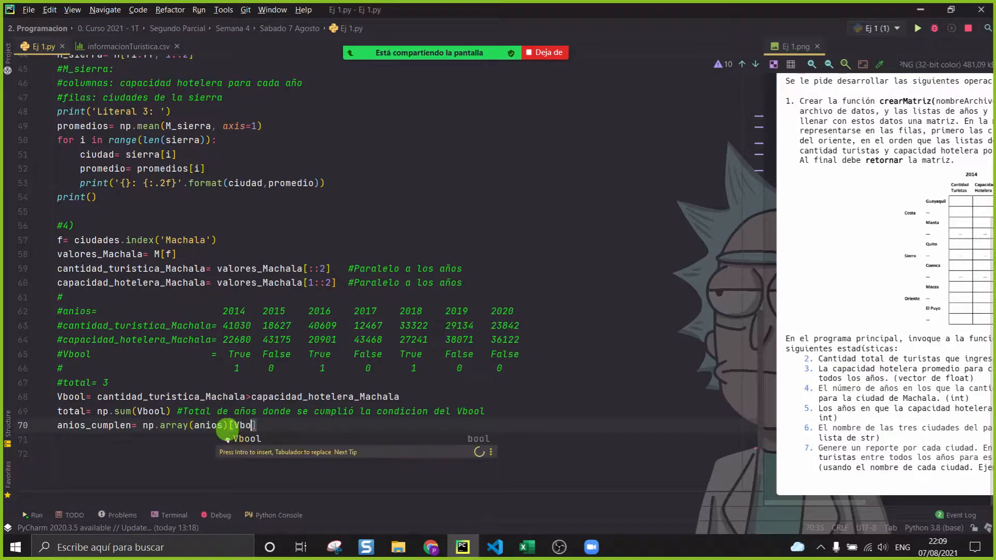
key(End)
Step: Add print(anios_cumplen) on line 71 and run the Ej 1 script
key(Return)
text(print)
text((anios)
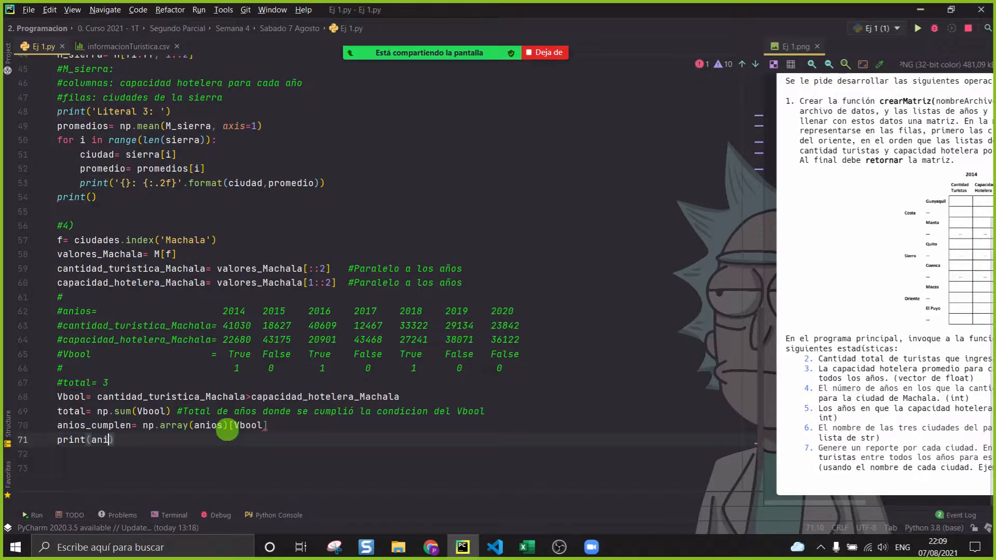
key(Down)
key(Return)
right_click(383, 263)
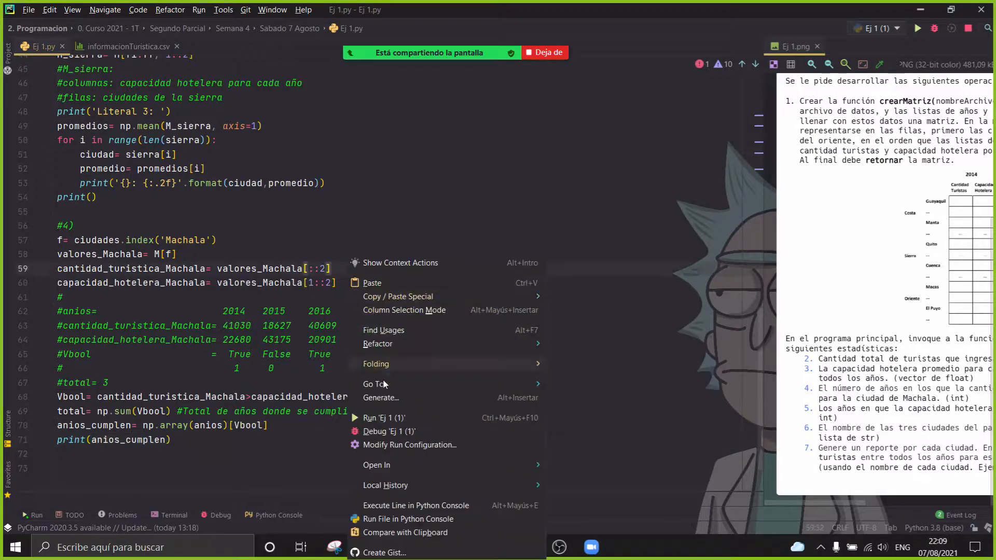
click(390, 418)
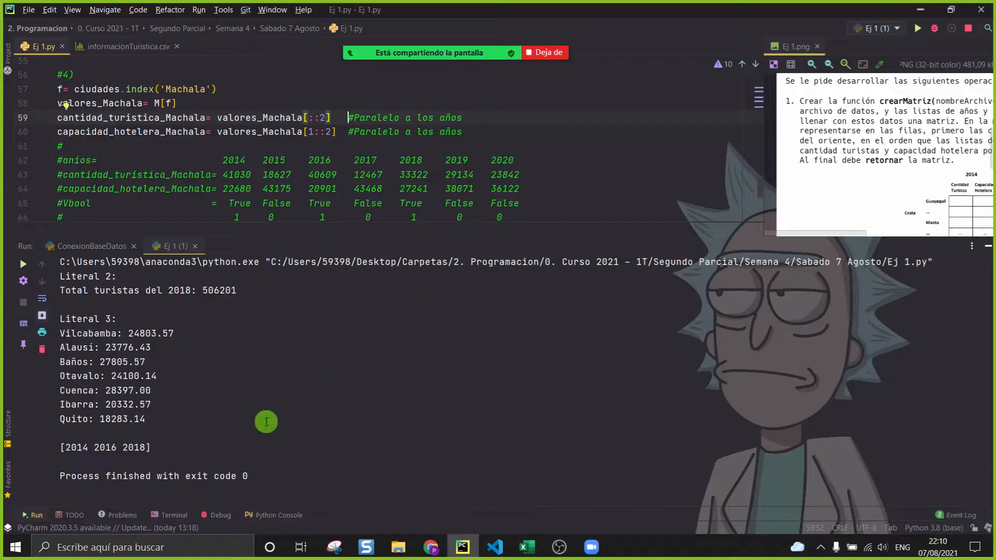
Step: Compare the printed years with the True positions in the commented Vbool row and hide the run output
drag(191, 453, 20, 447)
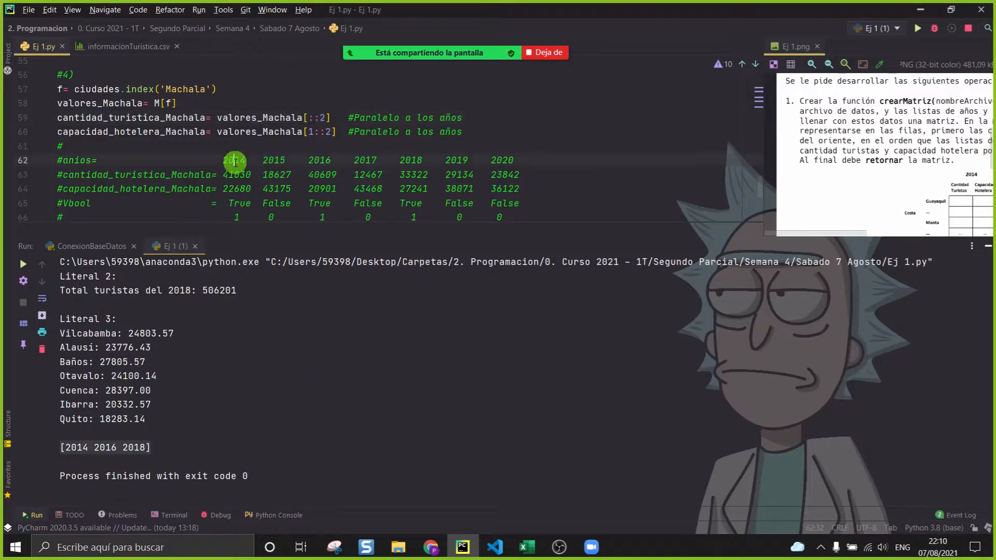
click(411, 160)
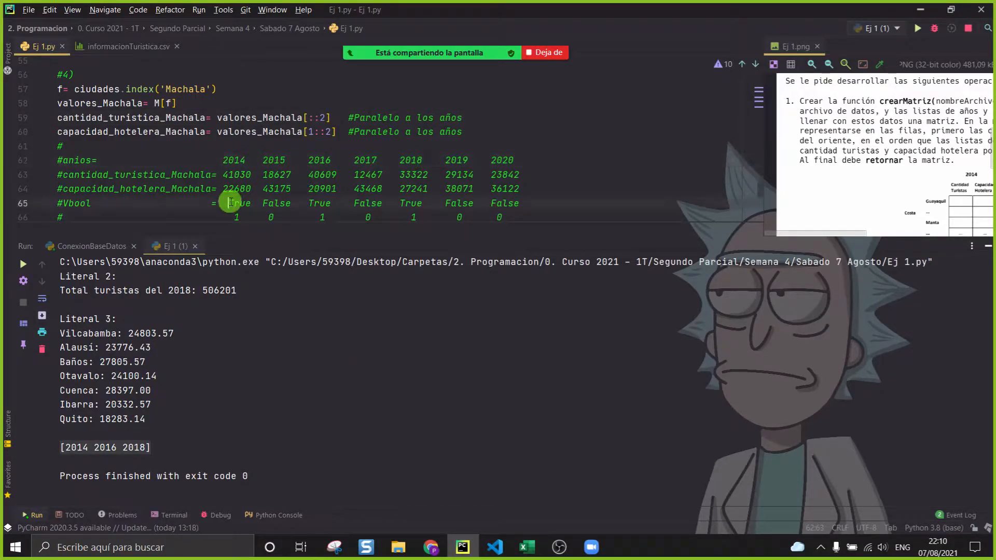
click(409, 203)
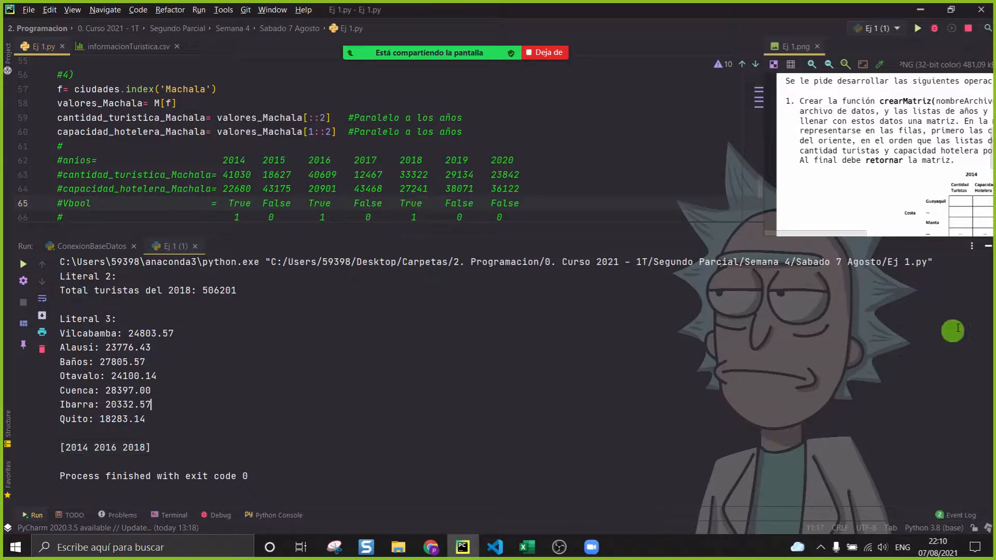
click(32, 515)
Step: Comment out the anios_cumplen assignment and its print call on lines 70 and 71
click(58, 387)
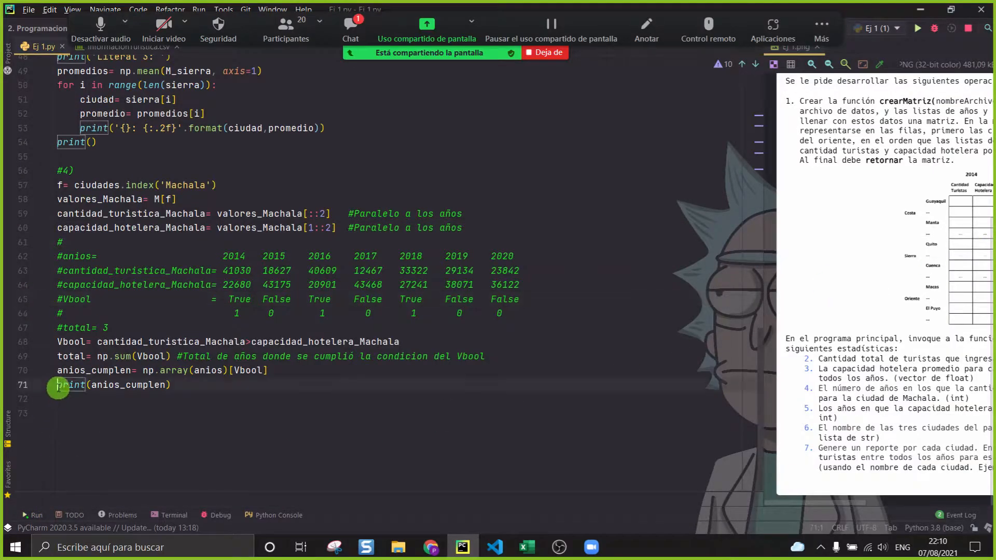
drag(57, 387, 59, 373)
key(ctrl+slash)
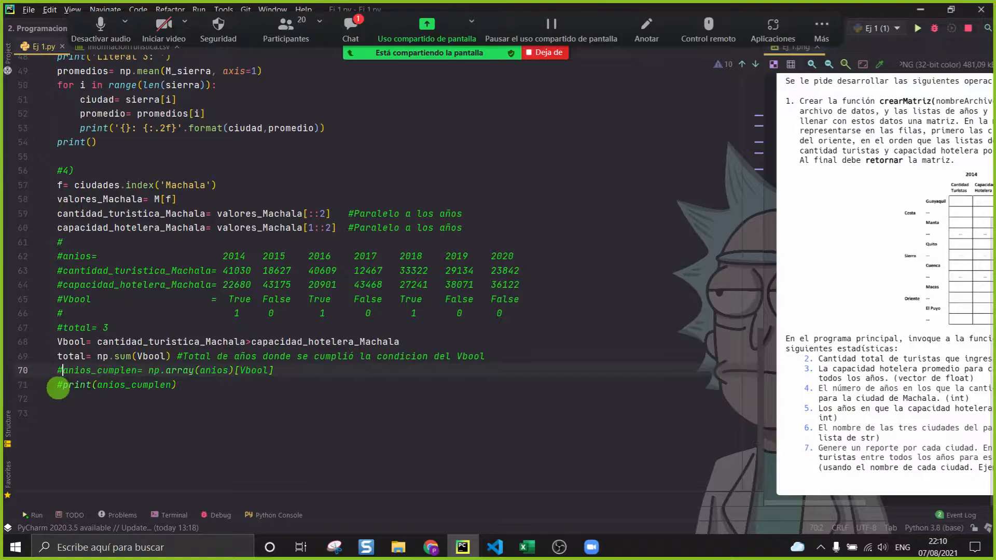
Step: Open the chat beside the code to read the new message and review the commented Machala example block on lines 61–67
click(351, 31)
drag(338, 58, 644, 295)
drag(519, 314, 49, 259)
scroll(218, 316, up, 7)
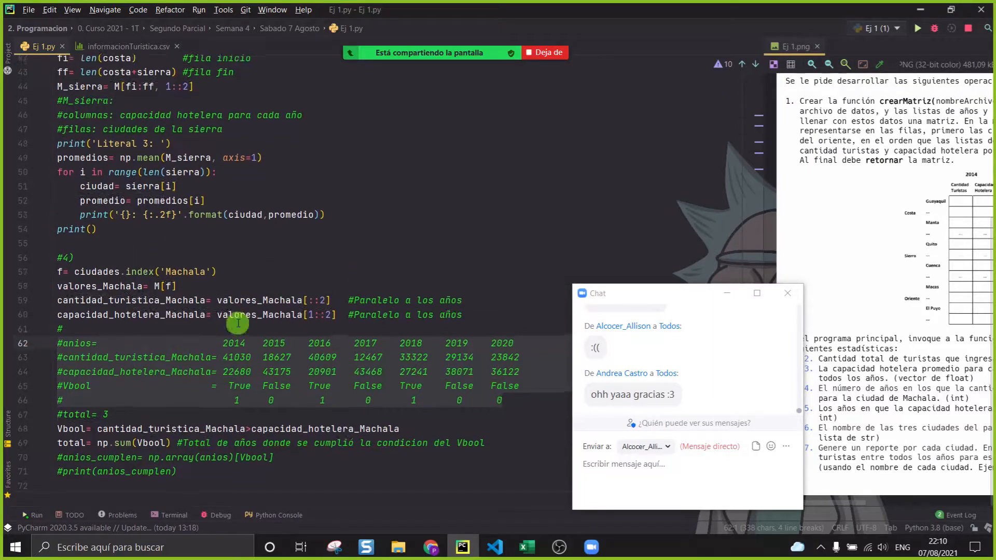
scroll(238, 324, down, 7)
click(238, 324)
drag(57, 326, 6, 236)
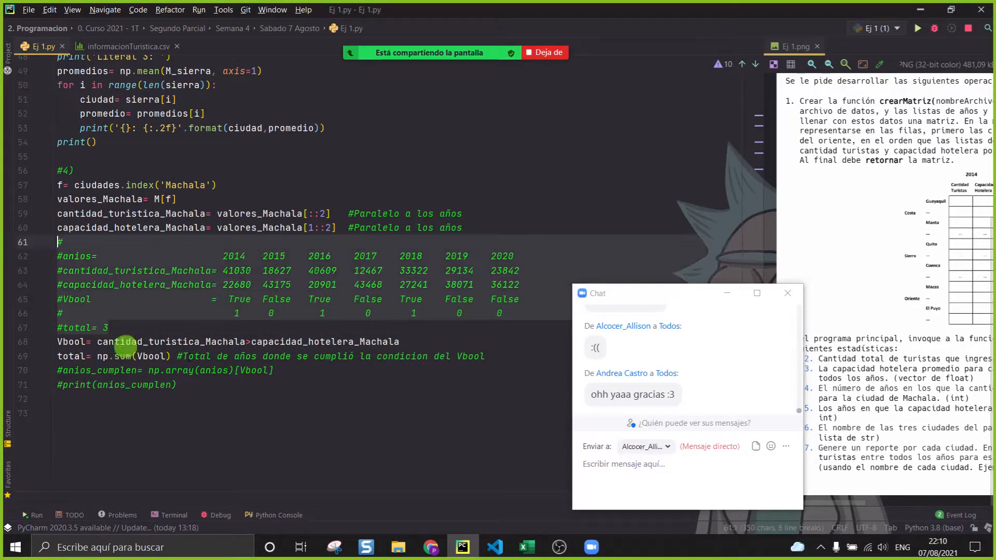
Step: Examine how the Vbool comparison on line 68 relates to the commented True and False values for each year
click(154, 341)
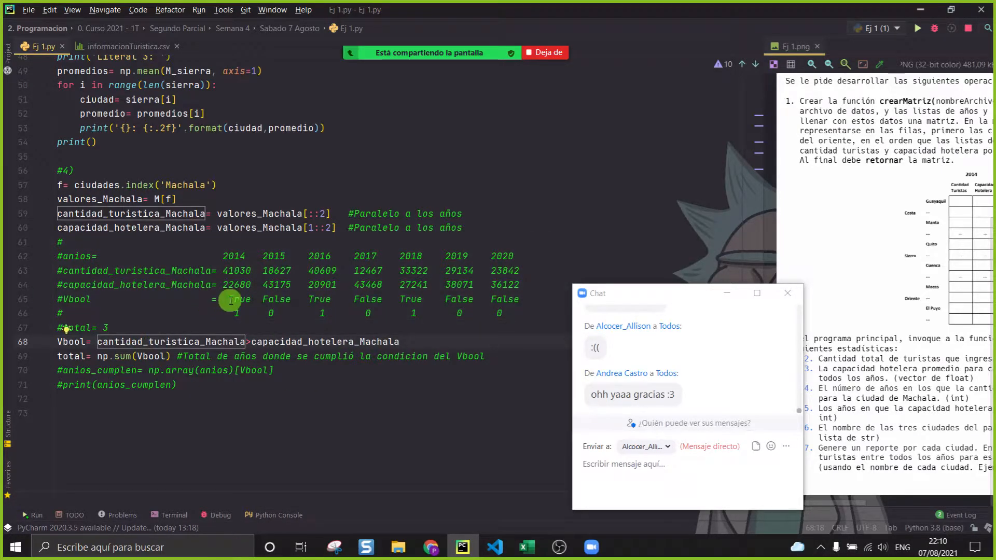
drag(231, 300, 529, 304)
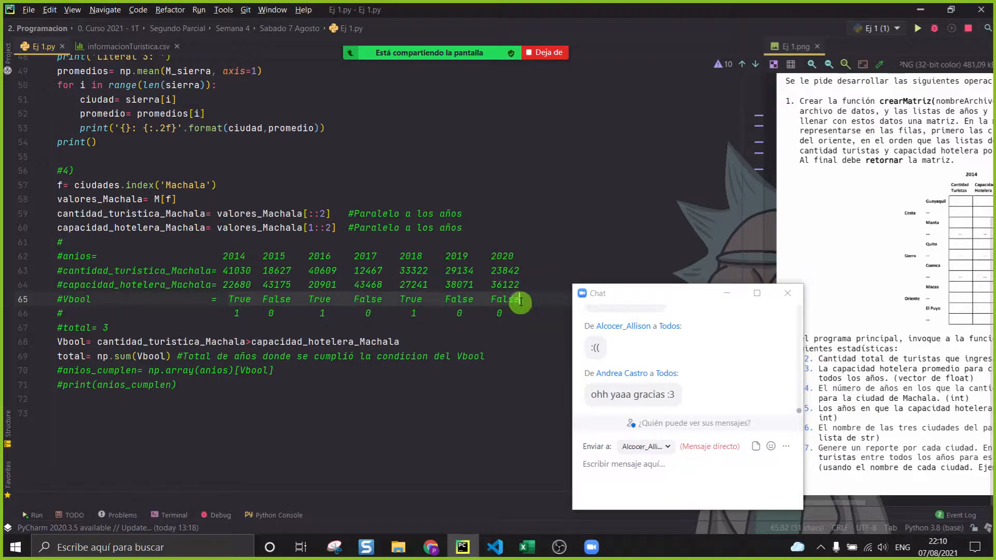
click(537, 263)
click(286, 254)
click(444, 284)
click(381, 341)
click(248, 327)
drag(248, 328, 49, 243)
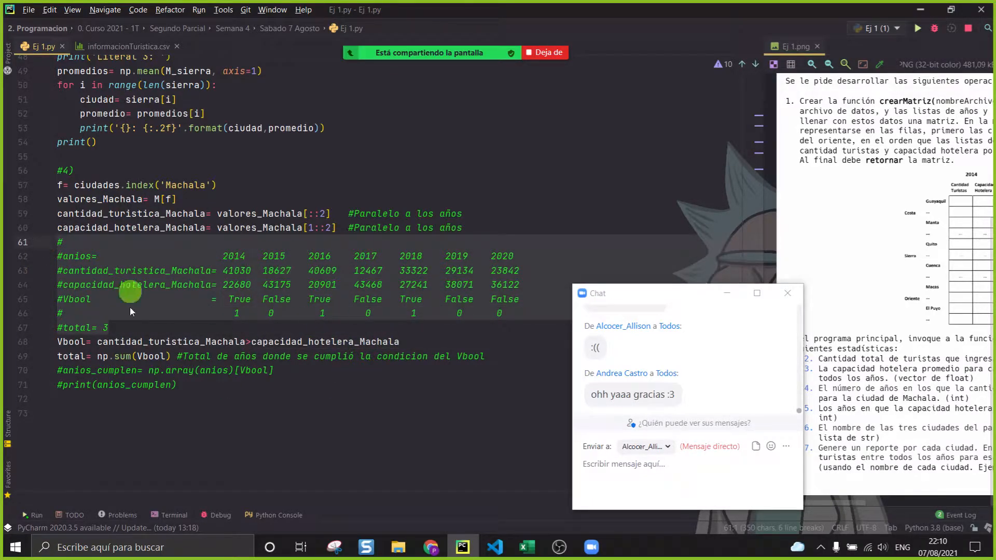
click(322, 420)
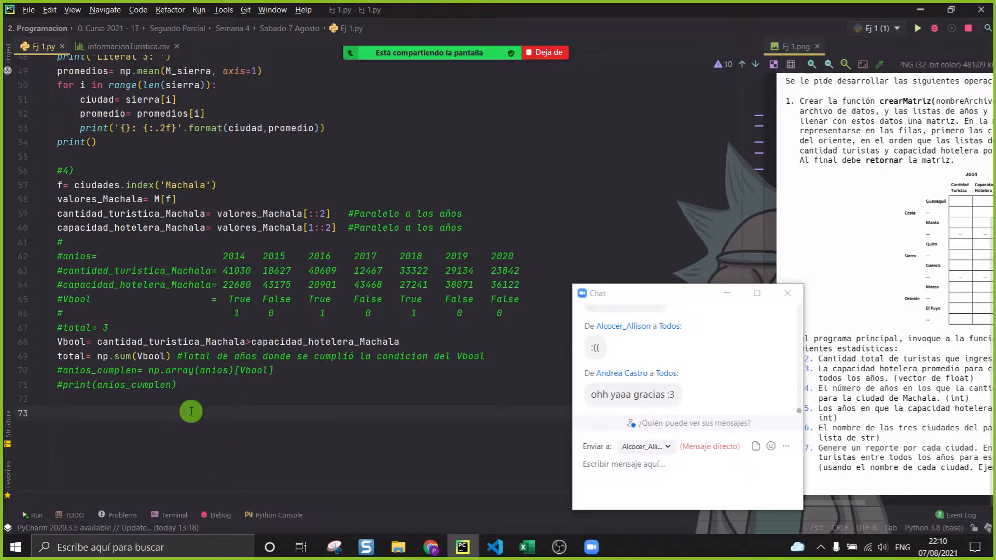
Step: Review how valores_Machala on line 58 is sliced into tourist and hotel capacity vectors on lines 59 and 60
click(122, 227)
click(127, 213)
click(123, 200)
click(128, 213)
click(137, 241)
click(144, 227)
click(267, 475)
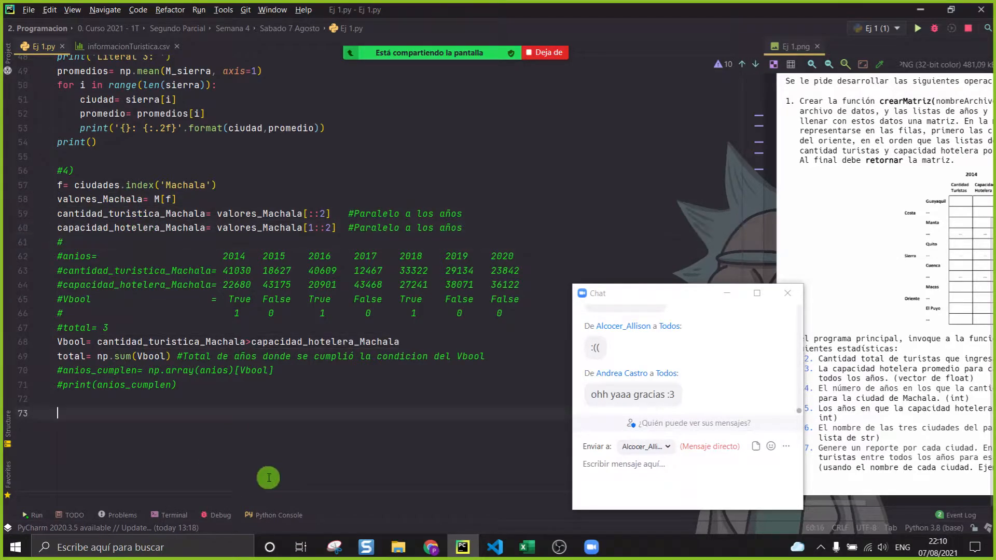
Step: Minimize the chat, add a print() call on line 72 and start the item 5 section with the comment #5 on line 75
click(727, 293)
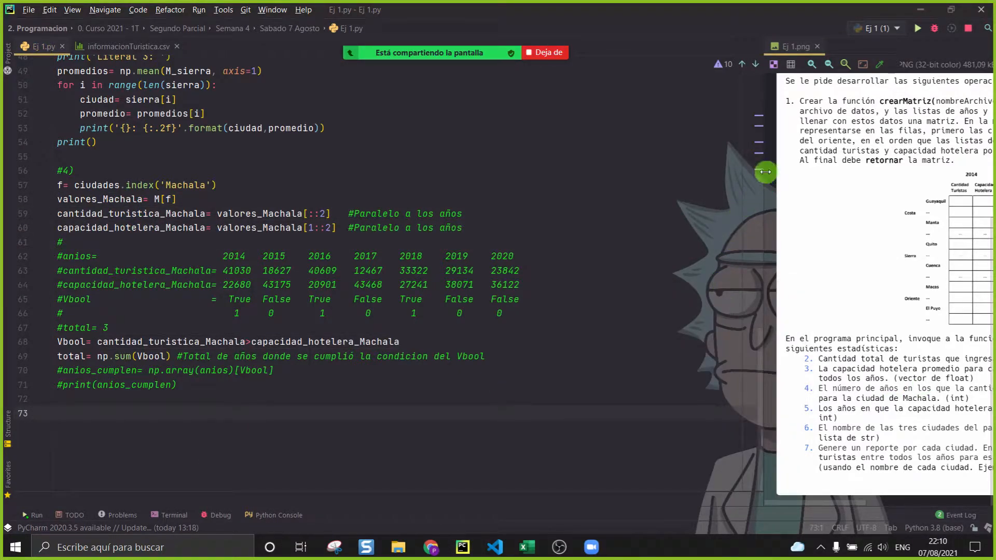
drag(762, 171, 518, 234)
click(310, 400)
text(print())
key(Return)
key(Return)
key(Return)
text(#5)
key(Return)
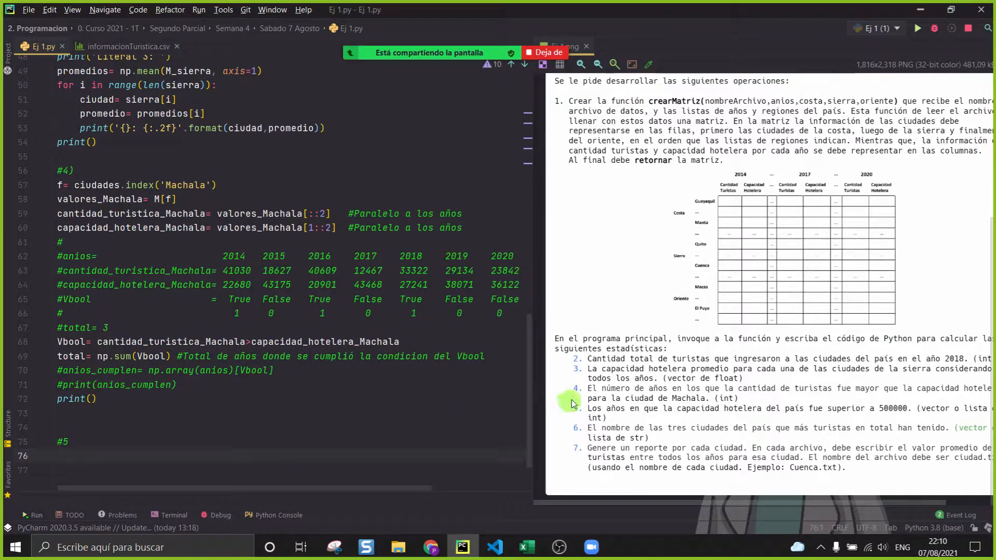
Step: Widen the exercise image against the code editor and read item 5 about hotel capacity above 500000
drag(533, 308, 343, 324)
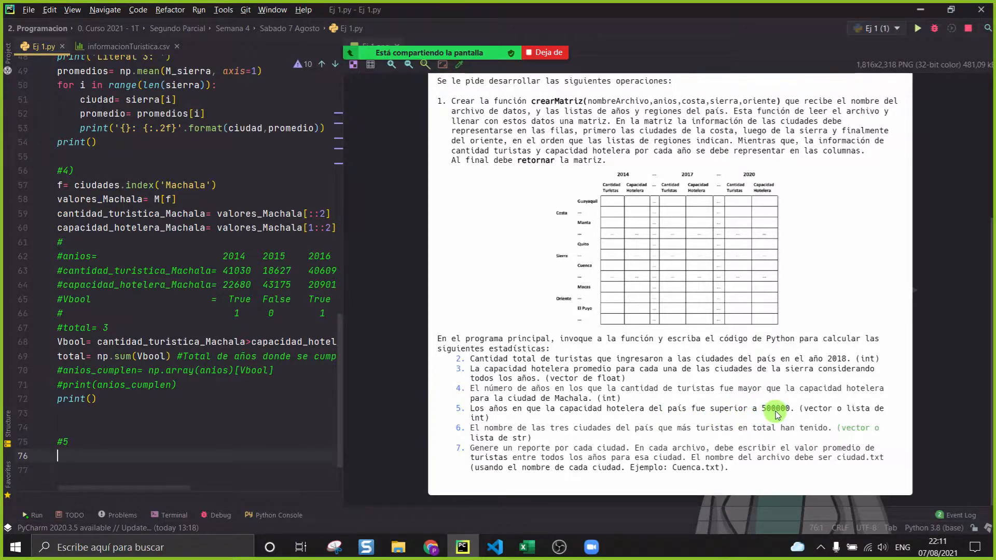
drag(343, 203, 379, 205)
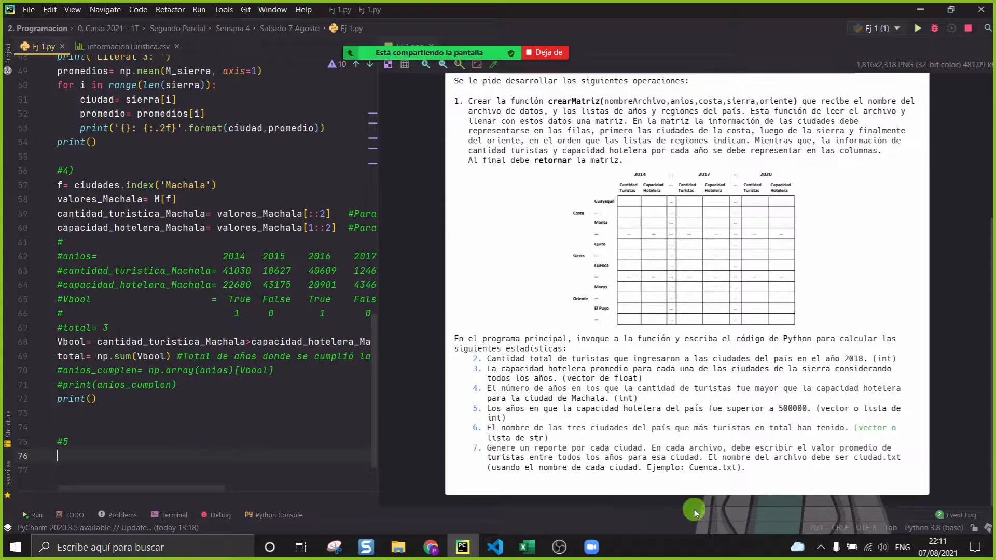
Step: Switch to the Excel workbook and clear the contents and formatting of the ciudad, valores and f rows in E30:S32
click(527, 547)
click(312, 423)
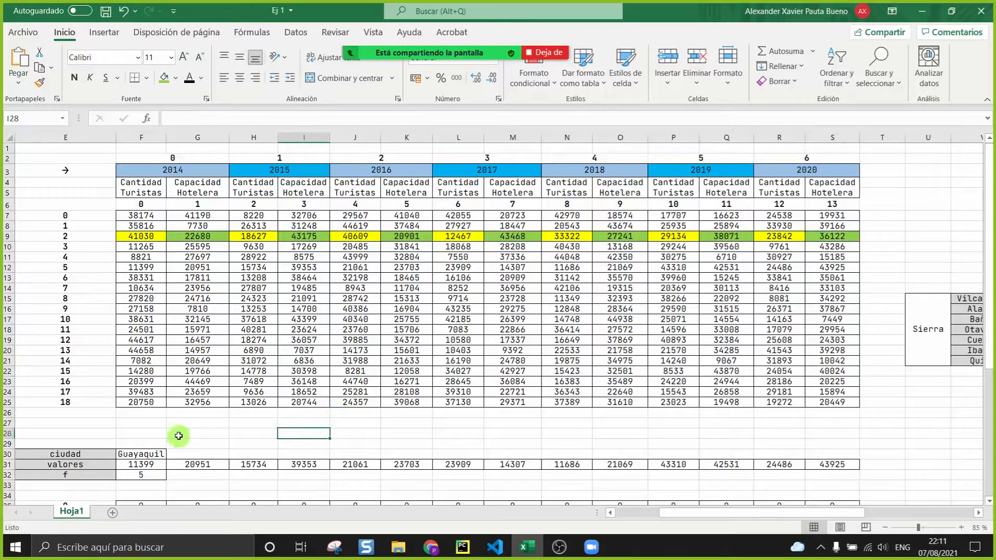
click(176, 424)
scroll(173, 425, down, 2)
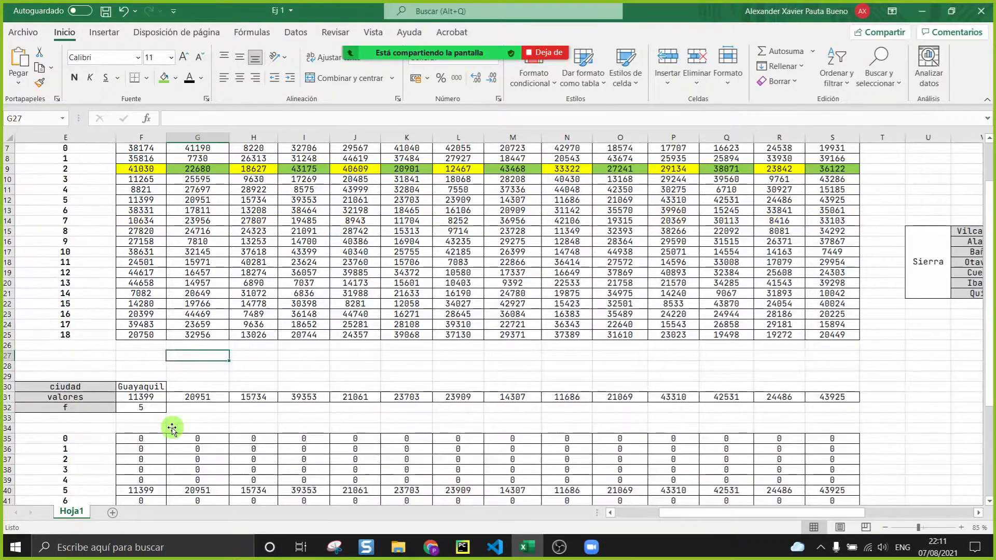
click(66, 390)
click(39, 82)
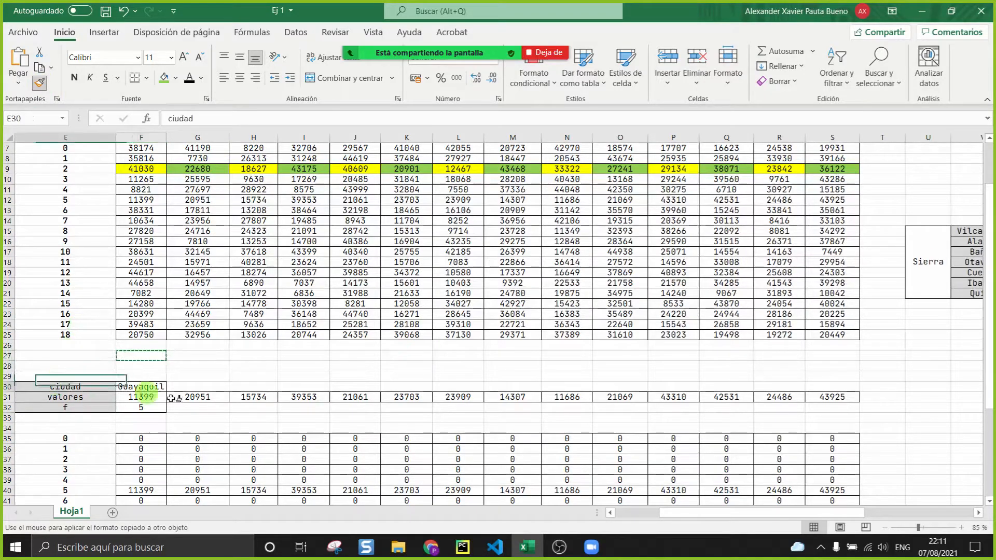
drag(125, 395, 832, 399)
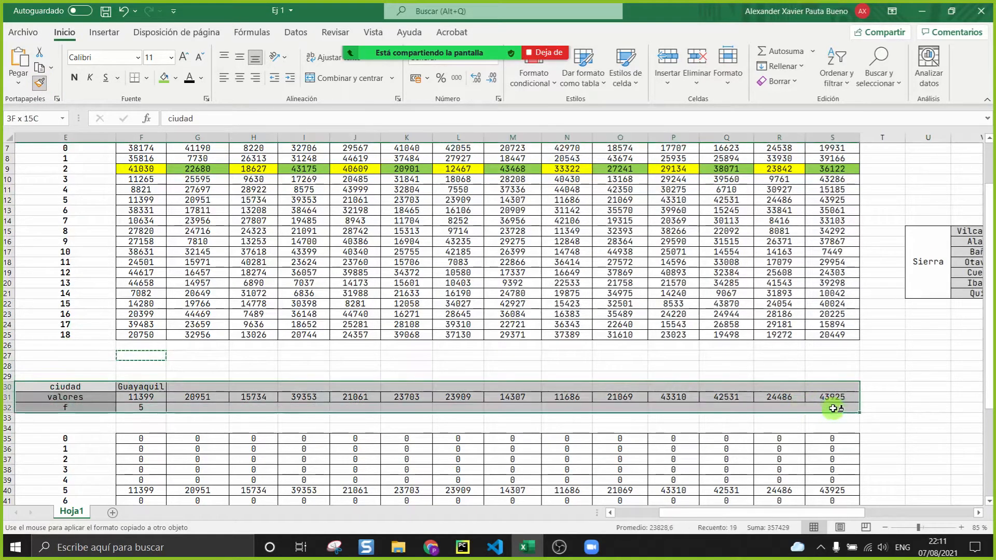
click(142, 358)
scroll(142, 357, up, 1)
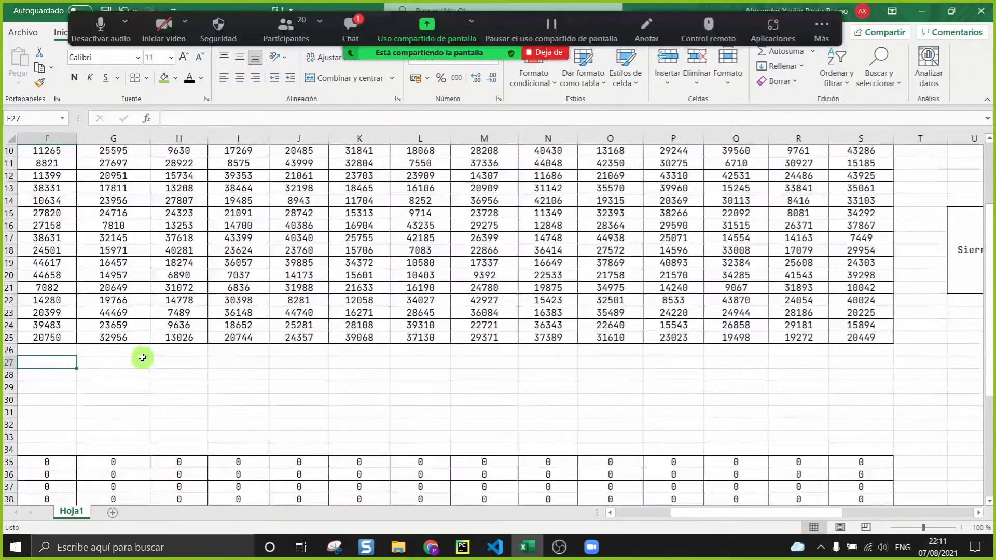
scroll(142, 358, down, 1)
scroll(143, 358, up, 6)
Step: Open the meeting chat to read the latest message about Vbool, and close it again
click(350, 26)
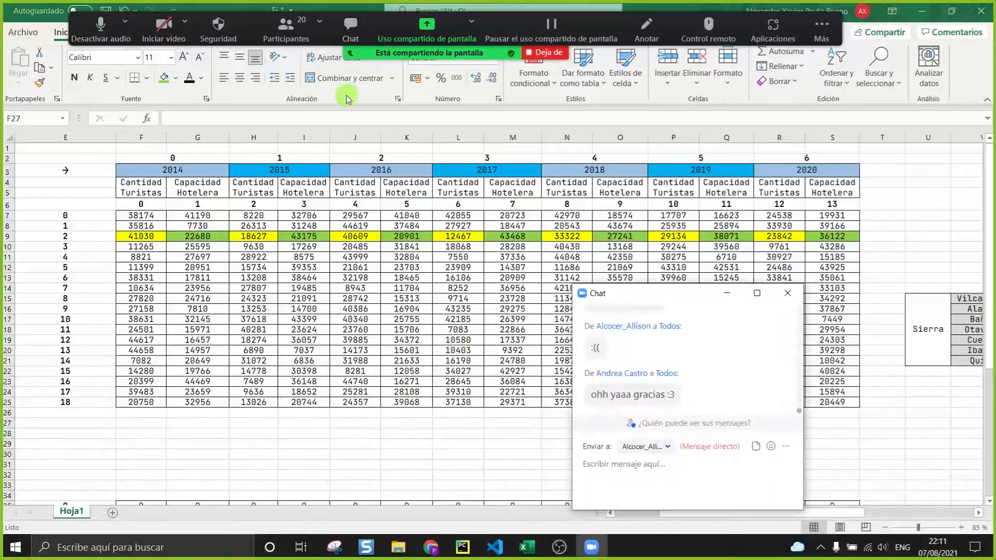
drag(639, 397, 587, 365)
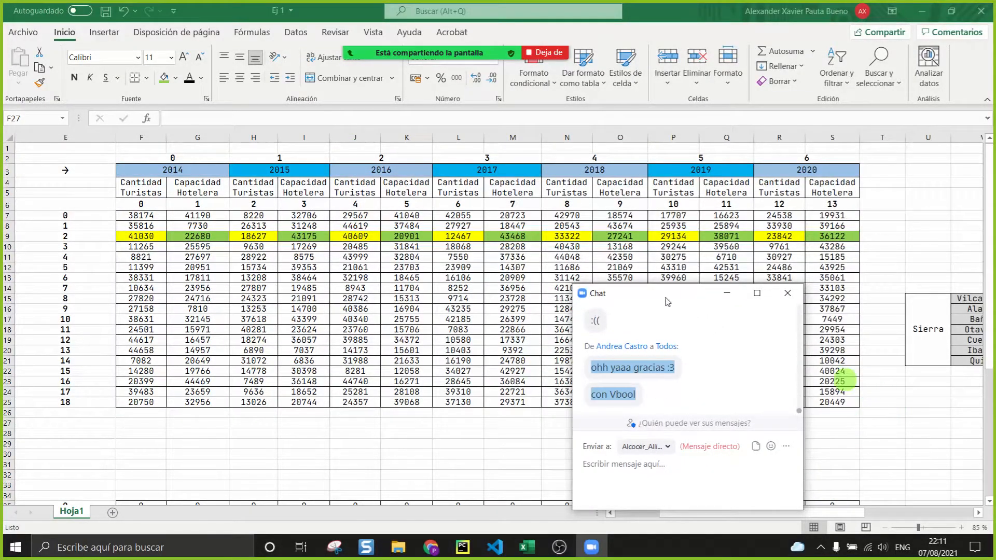
drag(667, 301, 736, 301)
click(795, 293)
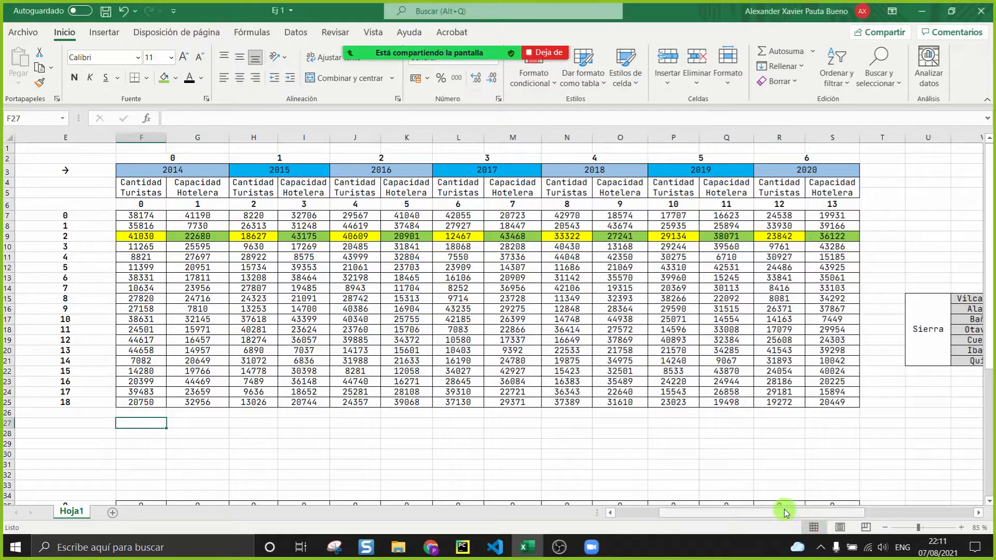
Step: Bring the city names into view, open the meeting chat beside the table and read the newest messages about extracting the hotel capacity
drag(702, 513, 693, 511)
click(562, 463)
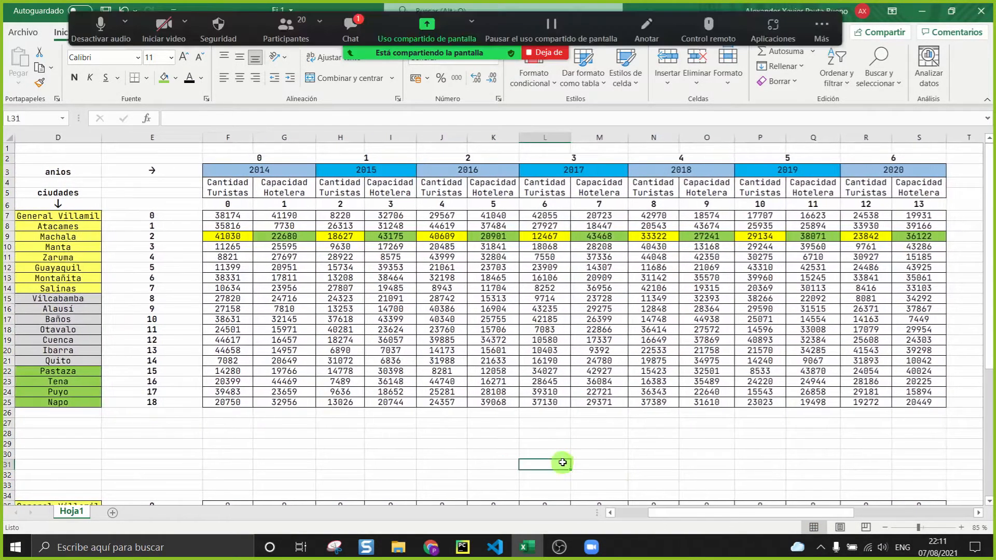
click(355, 33)
drag(783, 399, 639, 398)
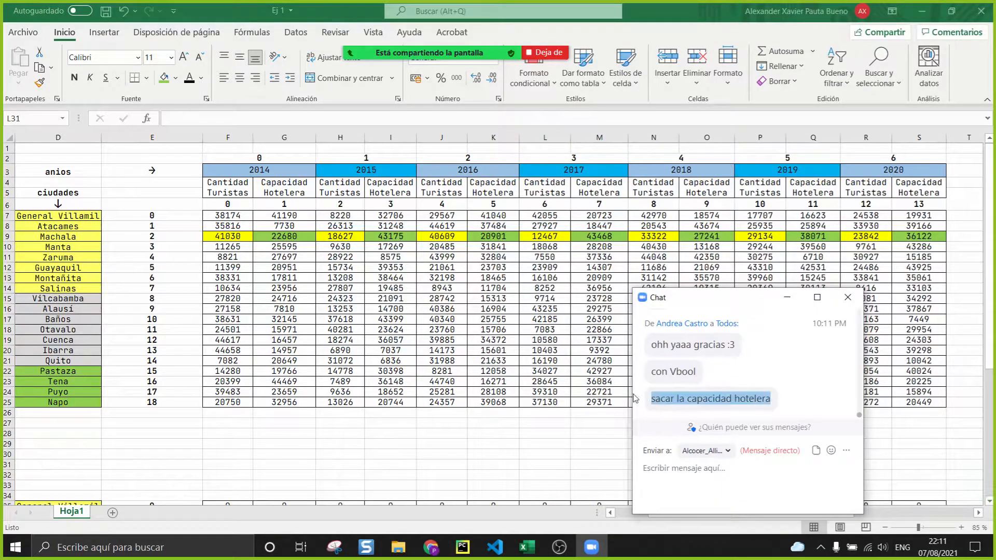
drag(767, 298, 814, 298)
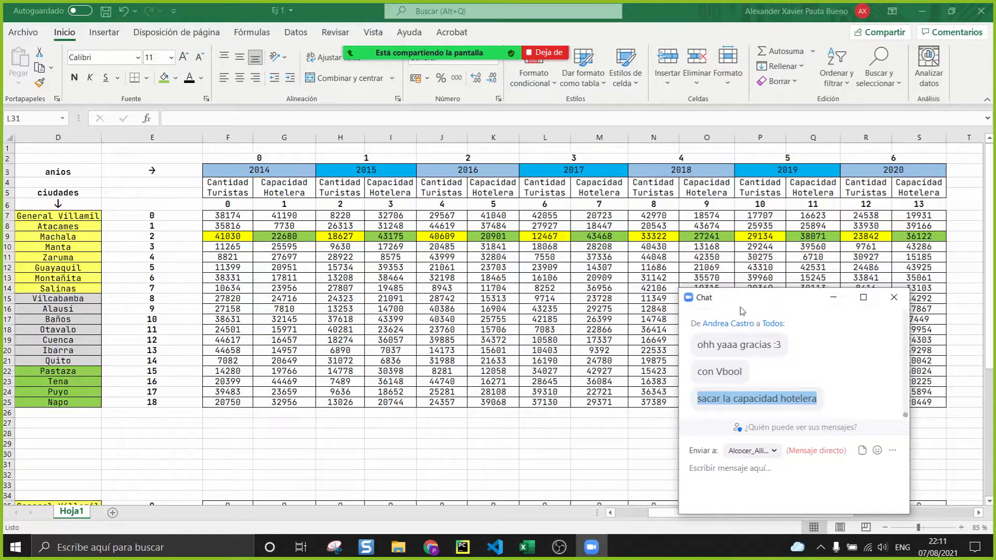
click(829, 400)
drag(830, 401, 697, 341)
click(879, 387)
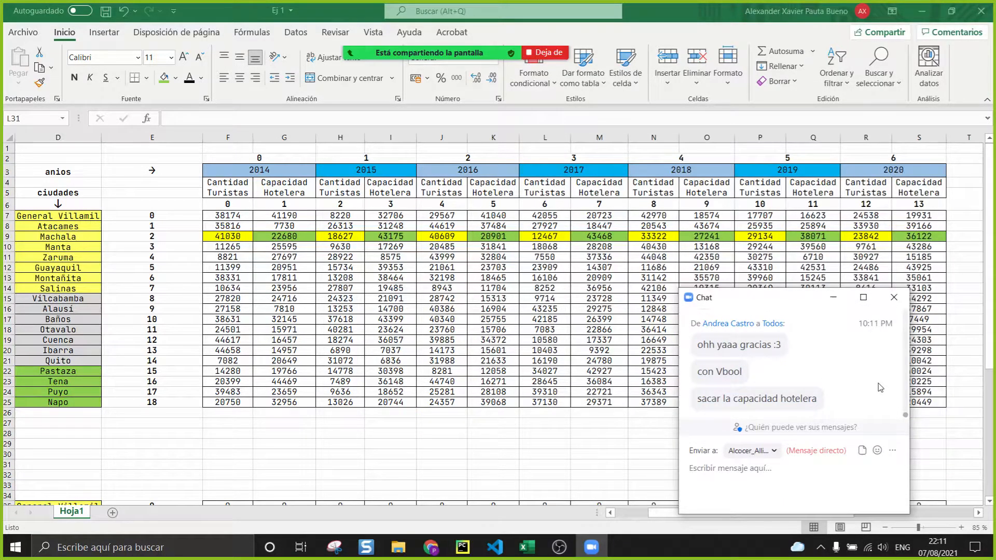
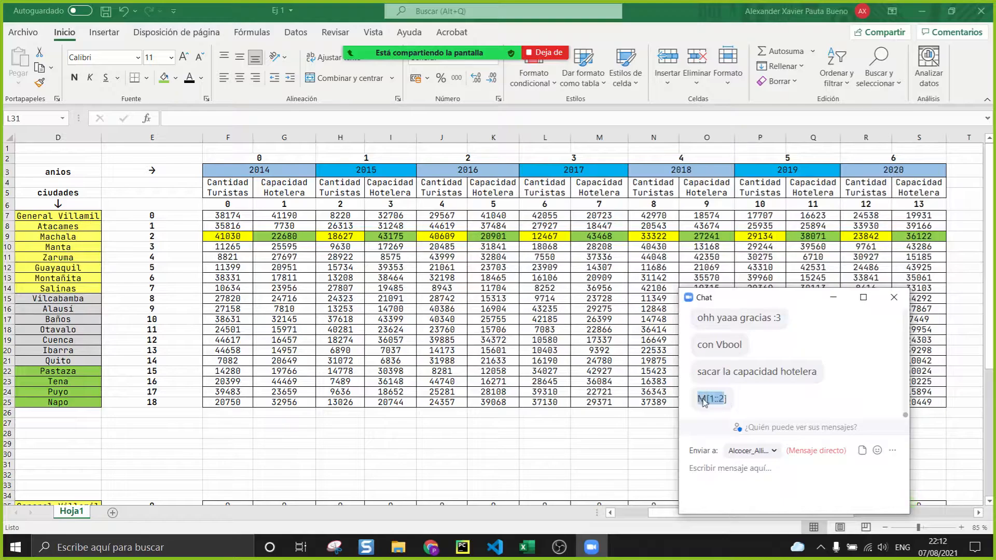
drag(715, 404, 700, 373)
double_click(724, 399)
click(753, 376)
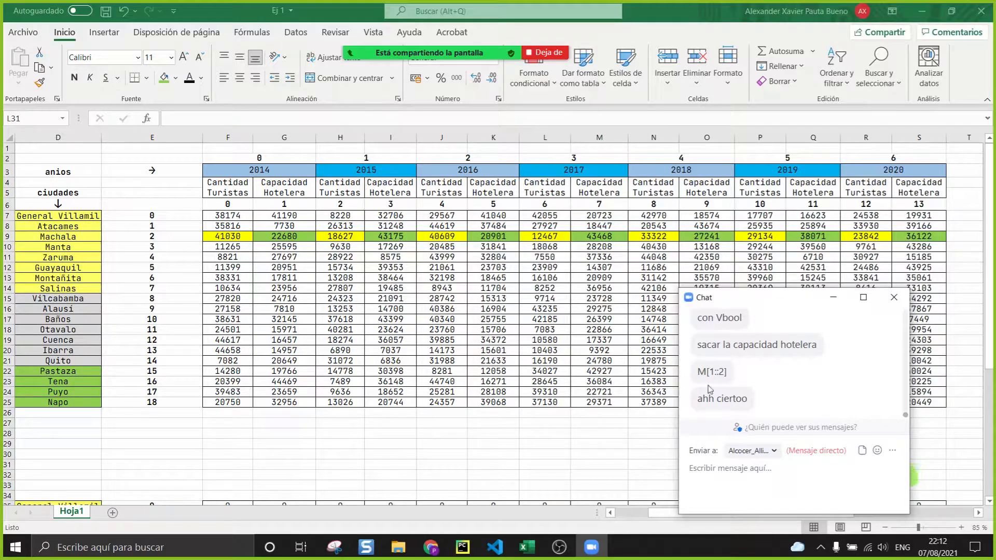
click(328, 437)
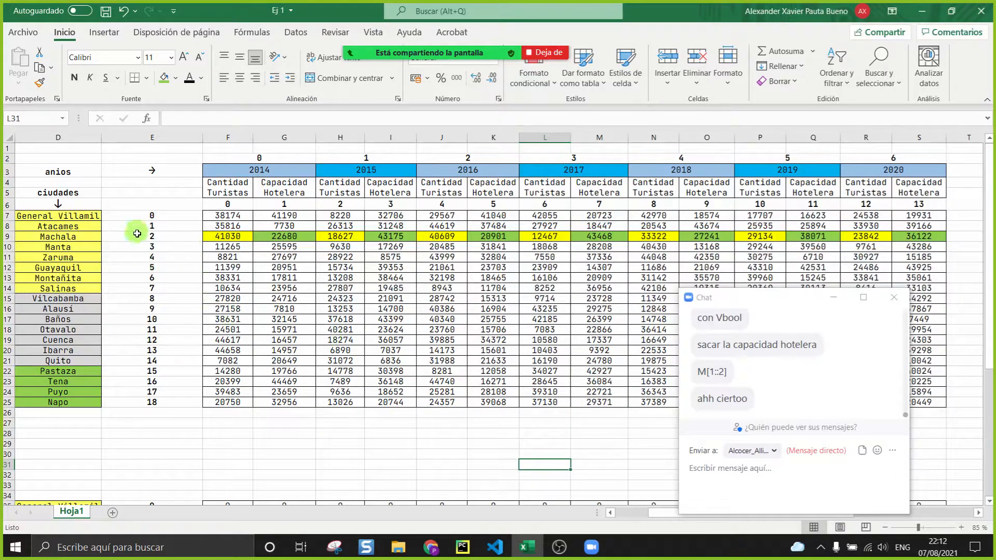
Step: Minimize the chat and remove the yellow and green highlighting from Machala's values in F9:S9 by copying the format of a plain table cell
drag(232, 191, 239, 331)
drag(494, 216, 553, 392)
click(867, 247)
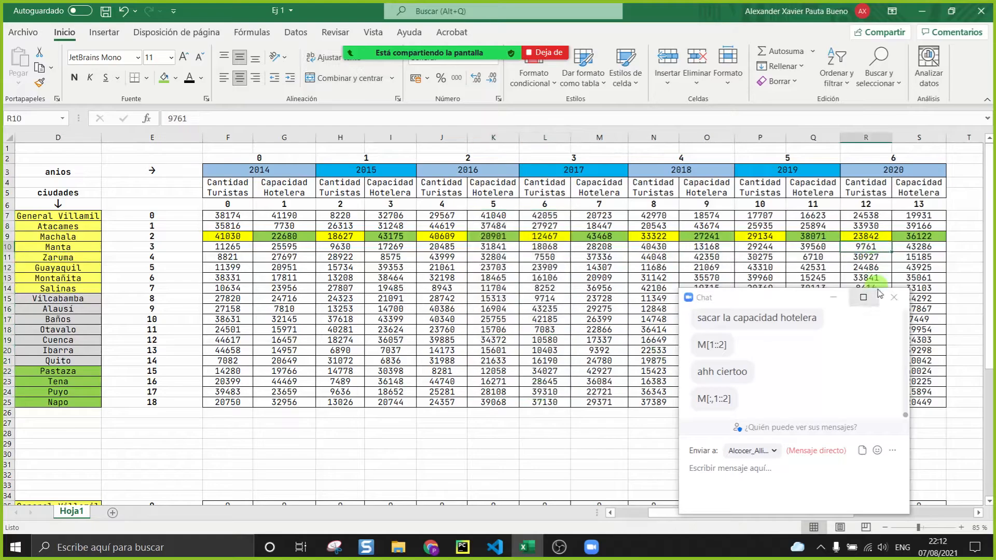
click(836, 298)
click(38, 83)
drag(228, 236, 919, 236)
click(813, 309)
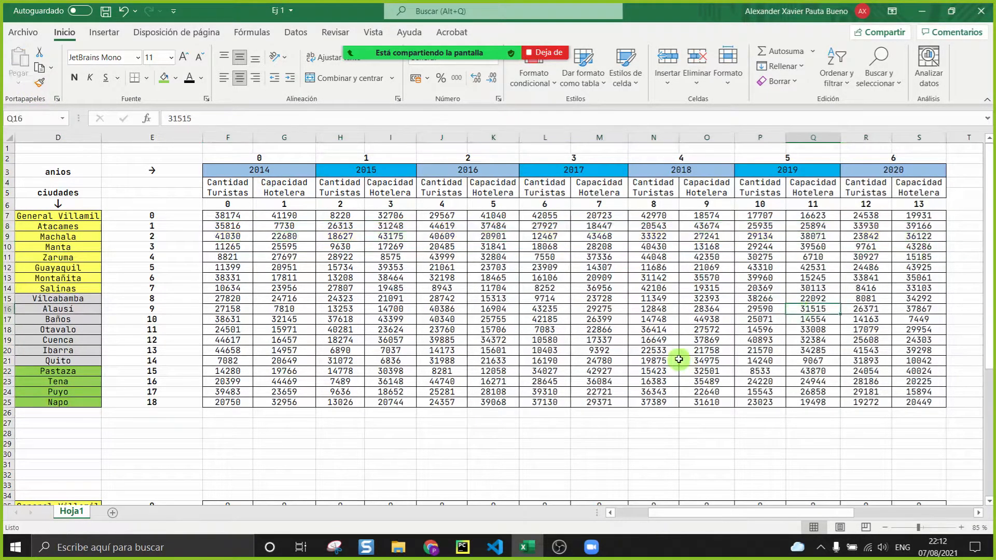
Step: Total the 2014 tourist column in F29 with the formula =SUMA(F7:F25)
click(217, 432)
drag(224, 209, 228, 403)
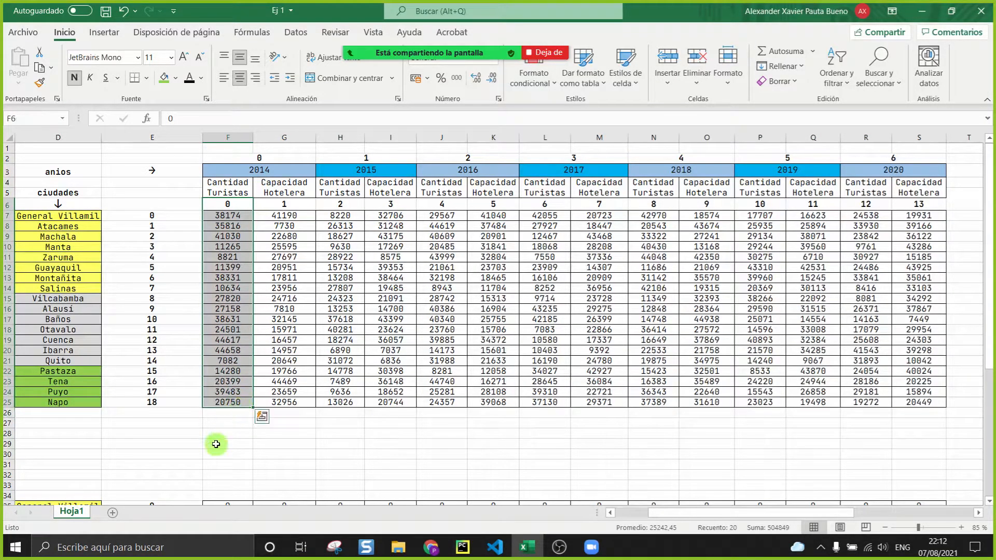
click(216, 444)
text(=su)
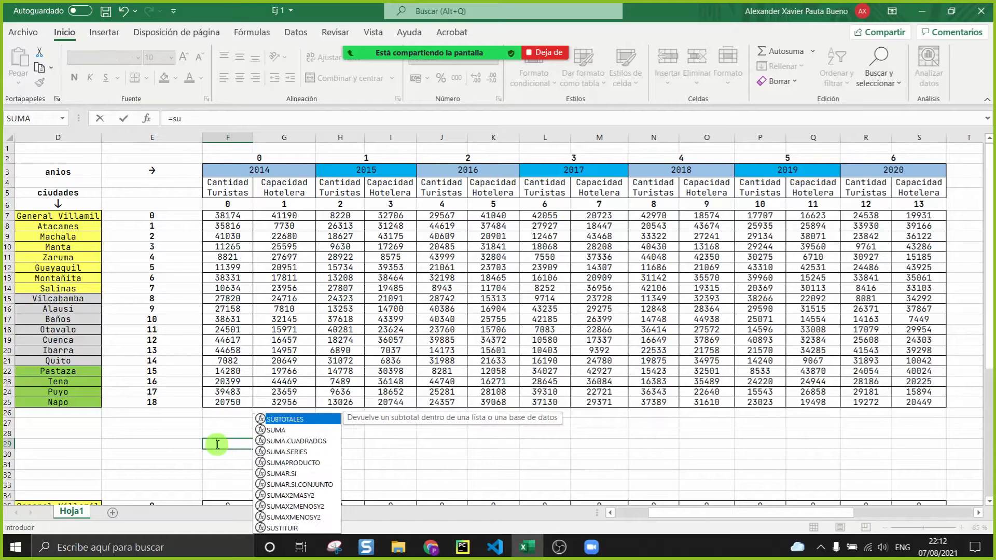
double_click(275, 430)
drag(230, 220, 230, 403)
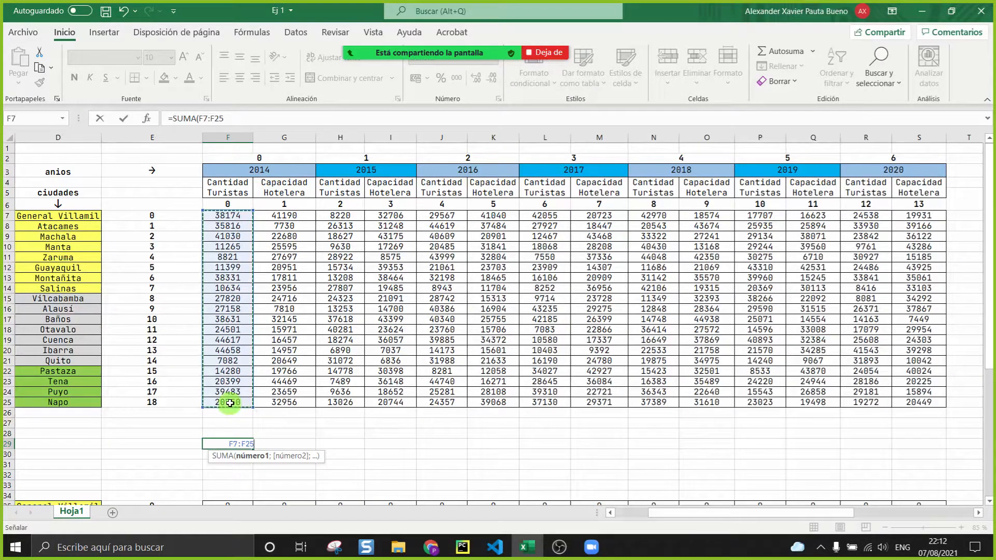
key(Return)
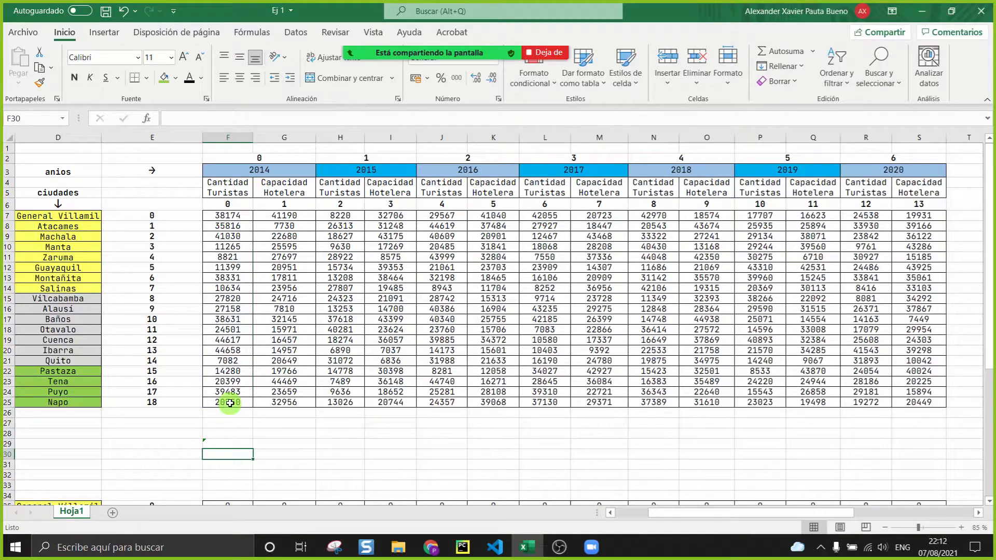
click(227, 442)
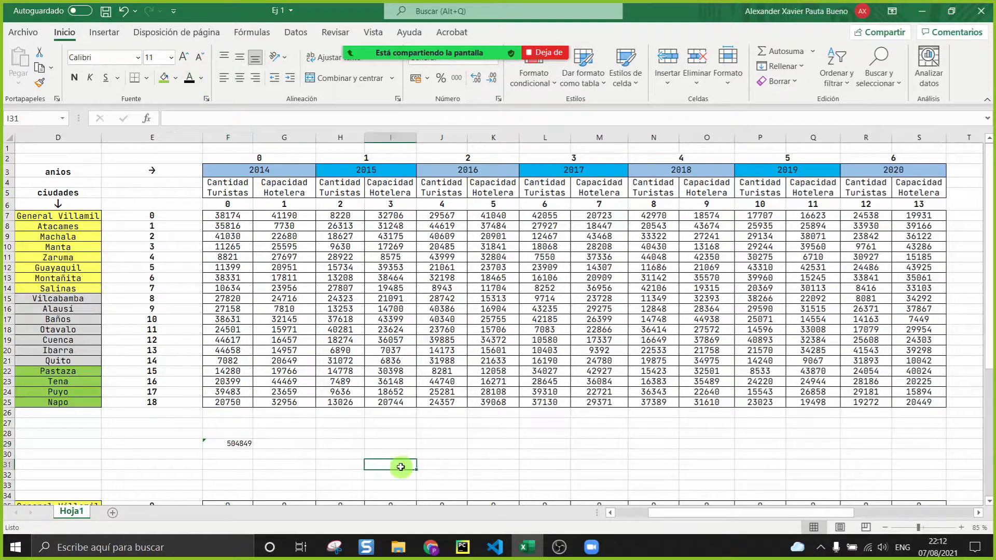
Step: Copy the table's cell format onto F29 and fill its sum formula across the row to S29
click(243, 340)
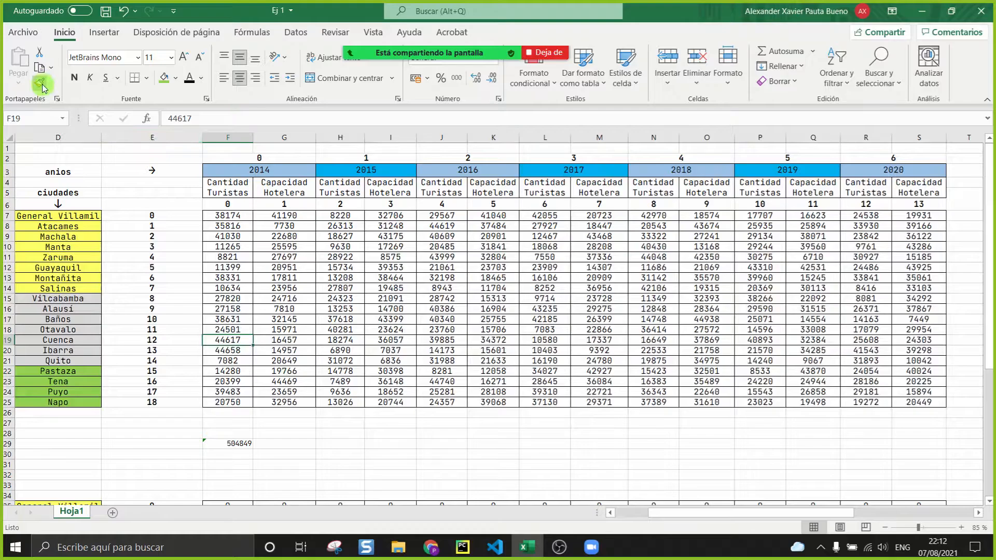
click(252, 444)
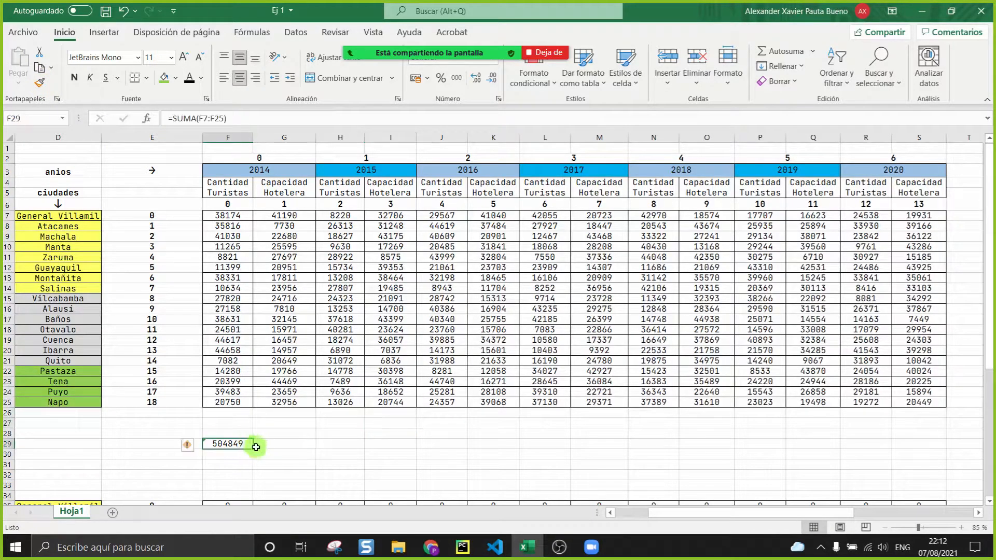
drag(255, 447, 926, 450)
click(632, 464)
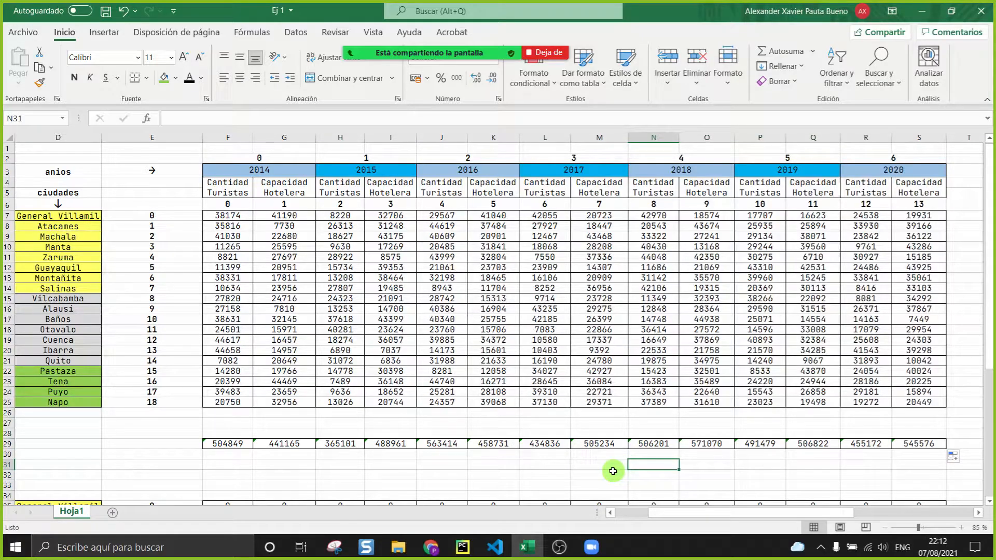
scroll(613, 471, down, 1)
scroll(348, 448, up, 1)
Step: Switch to PyCharm and write totales_columnas= np.sum(M, axis=) under the #5 comment, leaving the axis value open
click(462, 548)
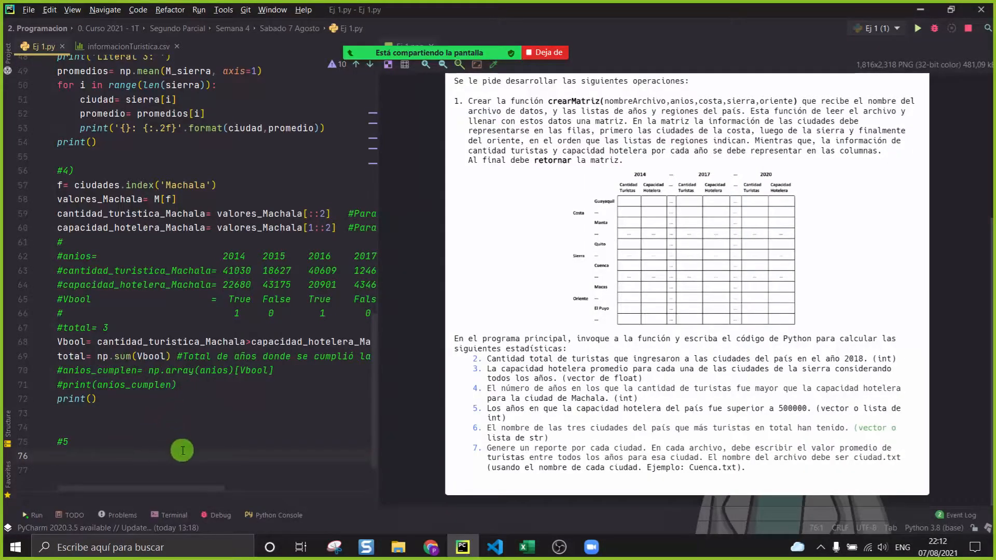
text(es_)
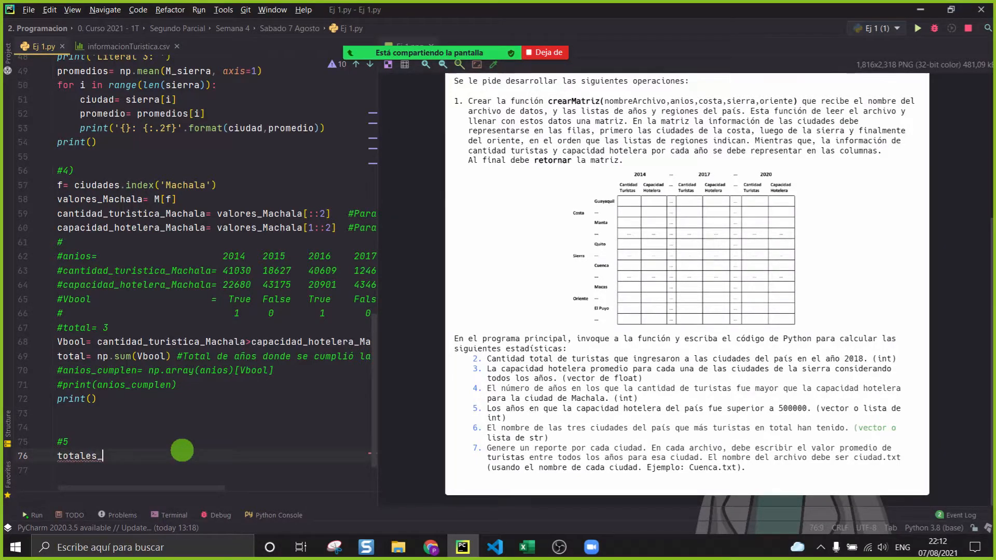
text(columnas= np.sum()
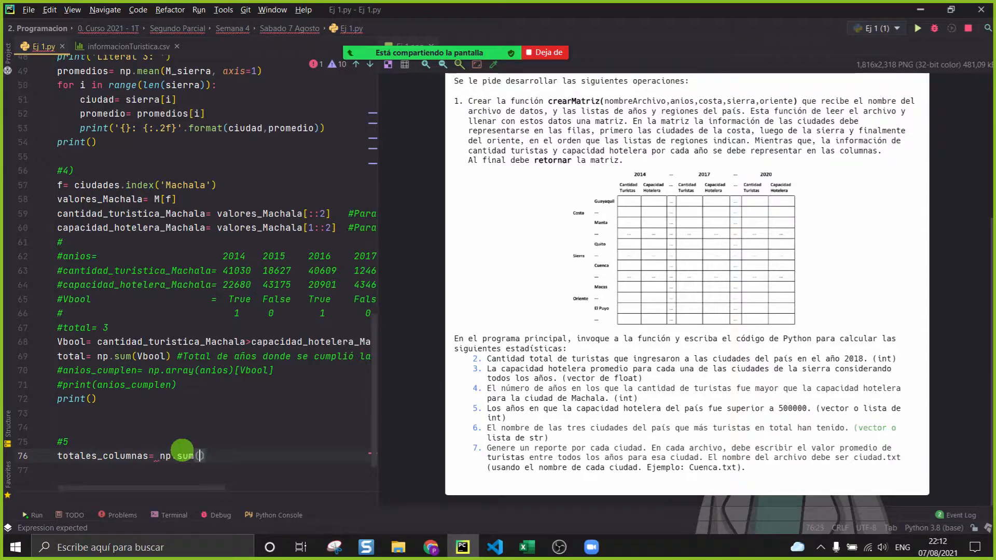
text(M, axis=)
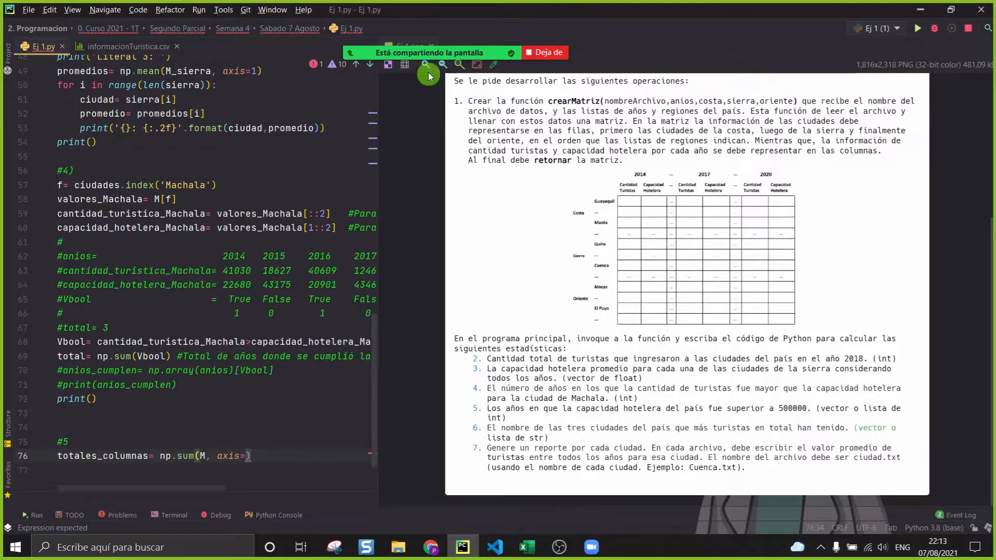
Step: Open the meeting chat, read the recent replies and place the chat window beside the exercise statement
click(351, 26)
drag(765, 301, 865, 244)
drag(854, 344, 786, 341)
click(896, 311)
scroll(896, 312, down, 2)
scroll(895, 312, up, 2)
scroll(895, 313, down, 2)
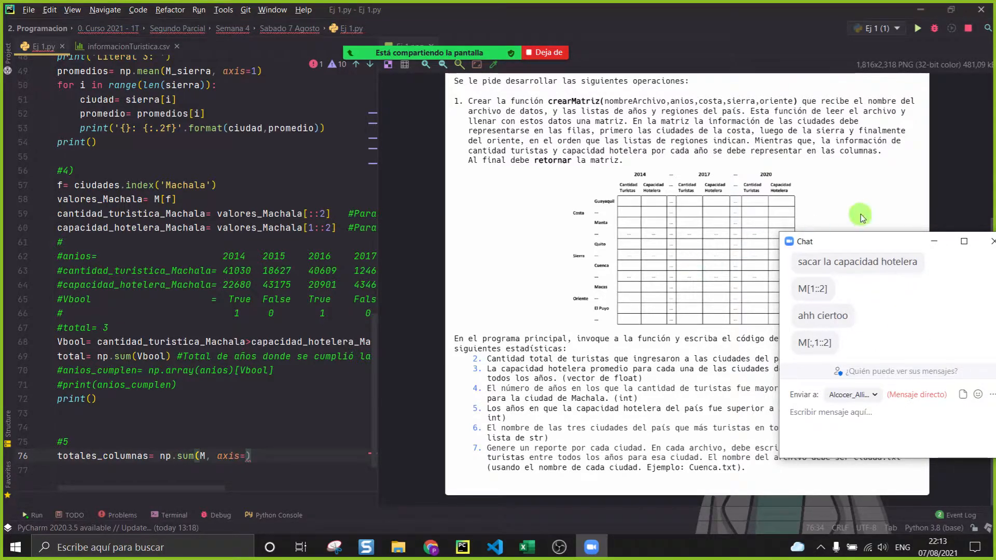
drag(857, 242, 891, 214)
Step: Complete the np.sum call with axis=0 and start a new line below it
click(247, 457)
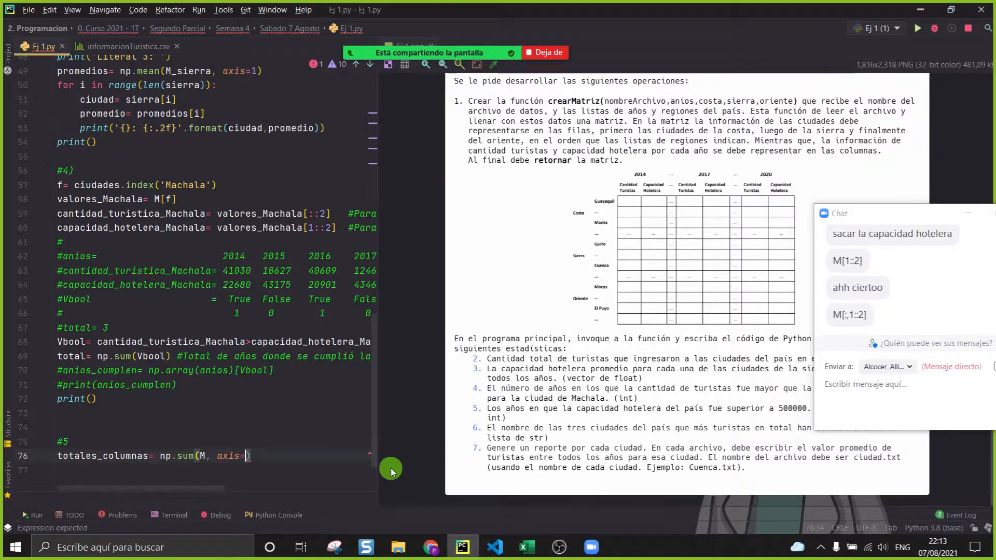
text(0)
key(End)
key(Return)
Step: Switch to the Excel workbook, label the sums row totales_columnas in E29 and give the label the format of the neighbouring total cells
click(472, 547)
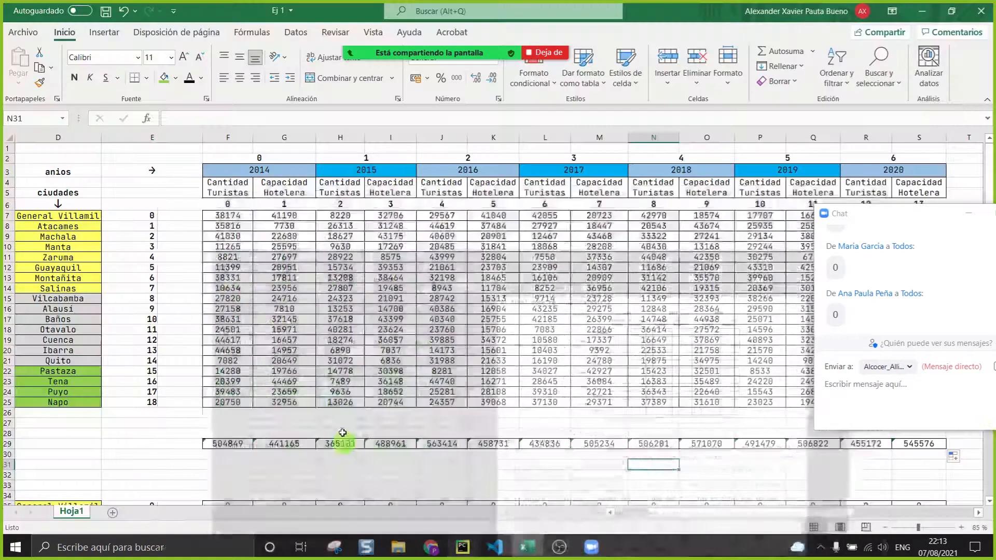
click(287, 445)
click(147, 444)
text(totales_columnas)
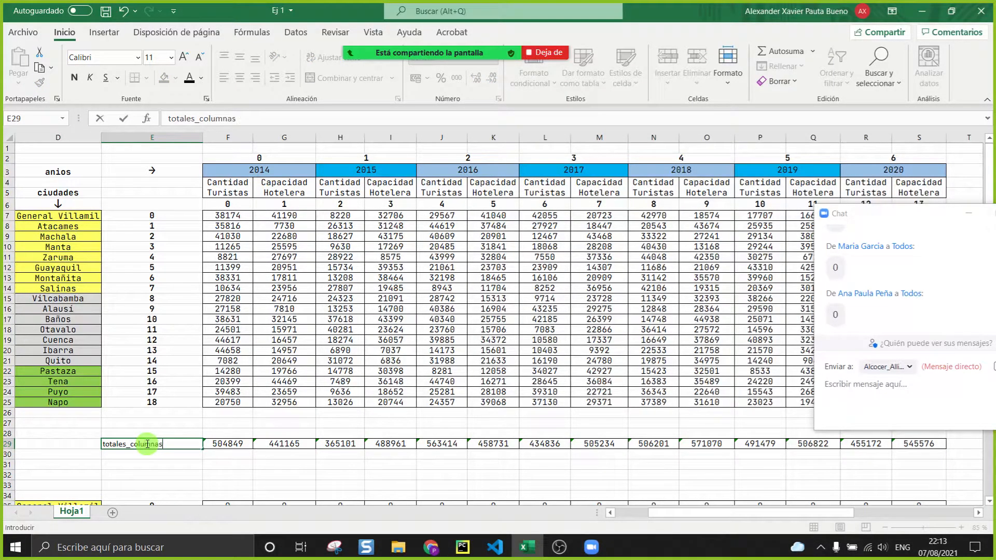
click(288, 445)
click(40, 84)
click(151, 444)
click(378, 434)
drag(213, 449, 919, 445)
click(919, 464)
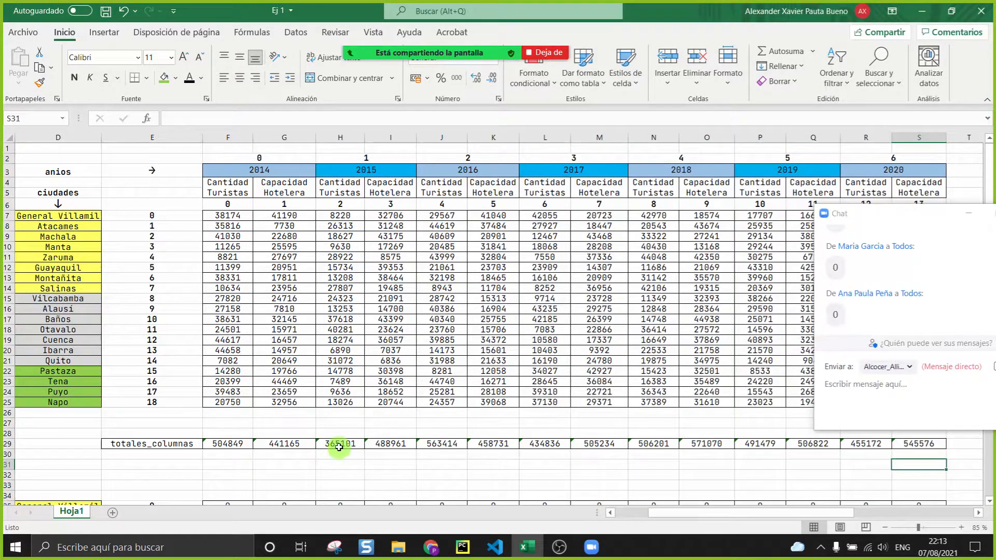
Step: Fill the hotel capacity totals for 2014, 2015 and 2016 in G29, I29 and K29 with green
drag(285, 181, 303, 405)
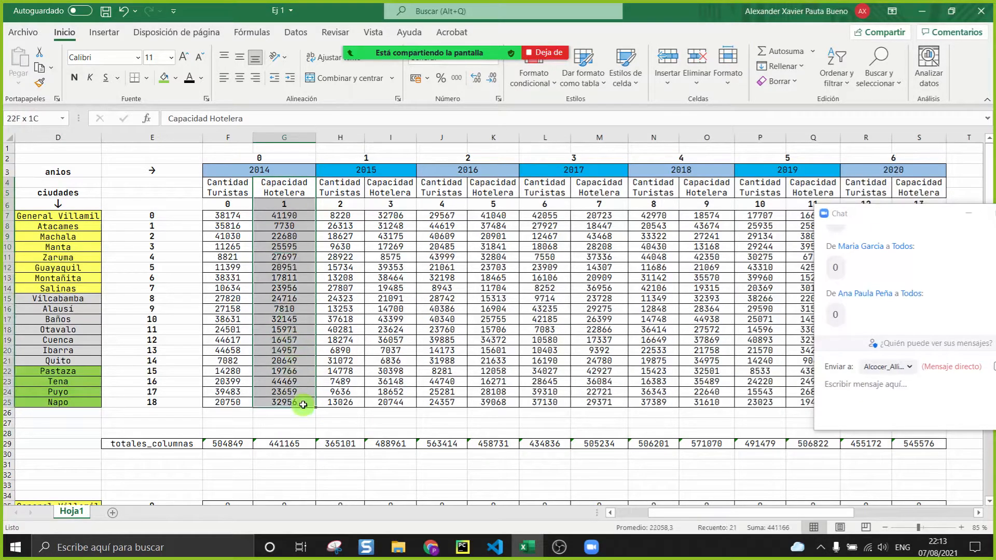
click(284, 444)
click(161, 78)
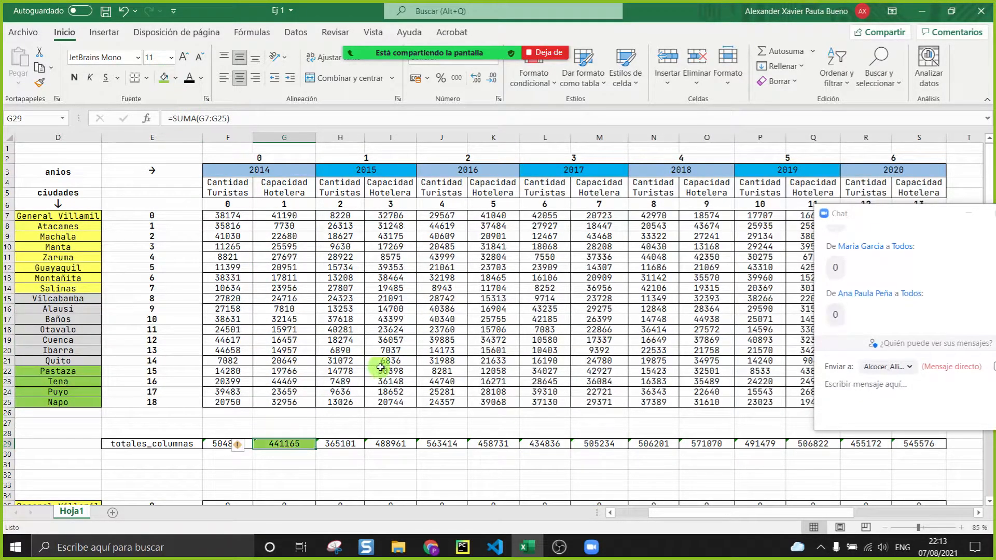
click(394, 444)
click(161, 78)
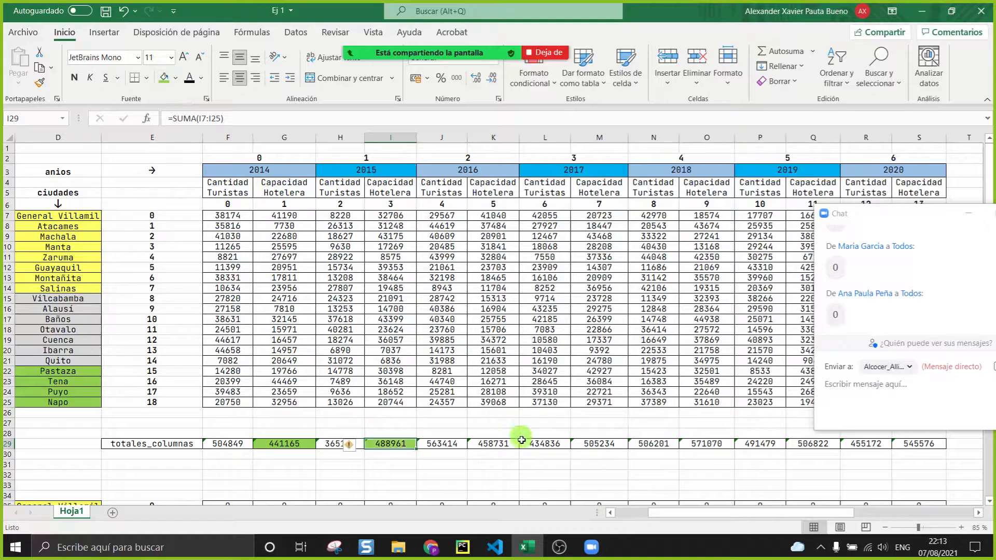
click(506, 444)
click(162, 78)
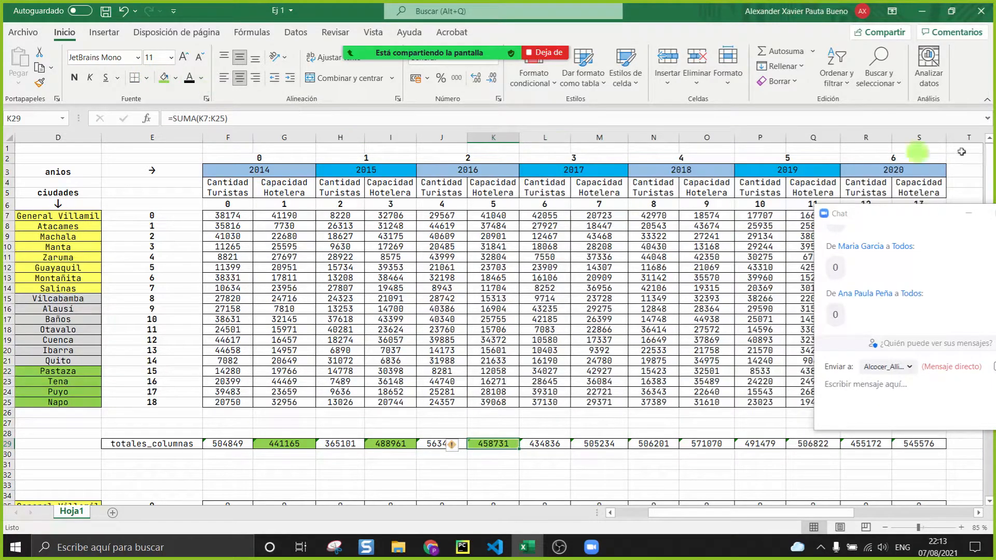
Step: Minimize the chat and fill the hotel capacity totals for 2017 to 2020 in M29, O29, Q29 and S29 with green
click(967, 214)
click(607, 444)
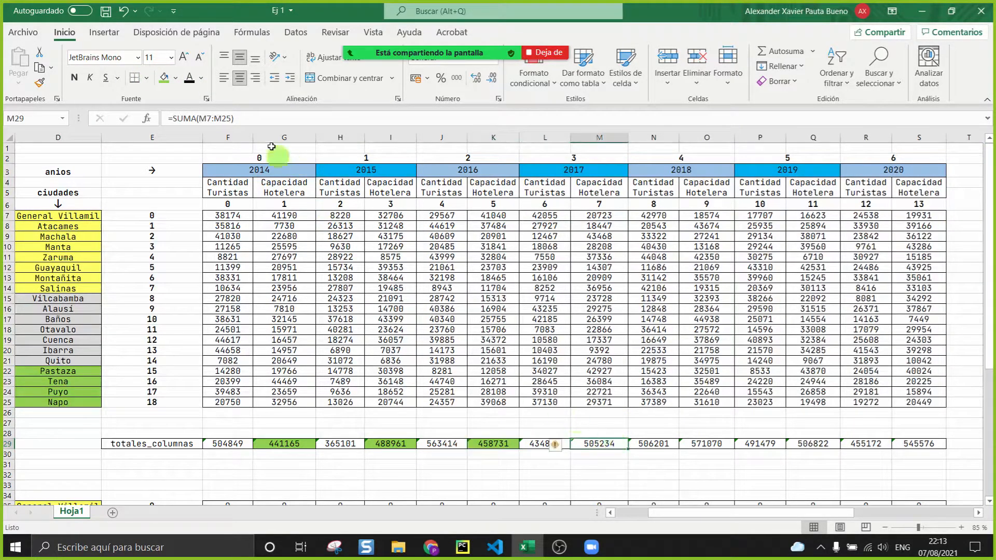
click(162, 78)
click(719, 444)
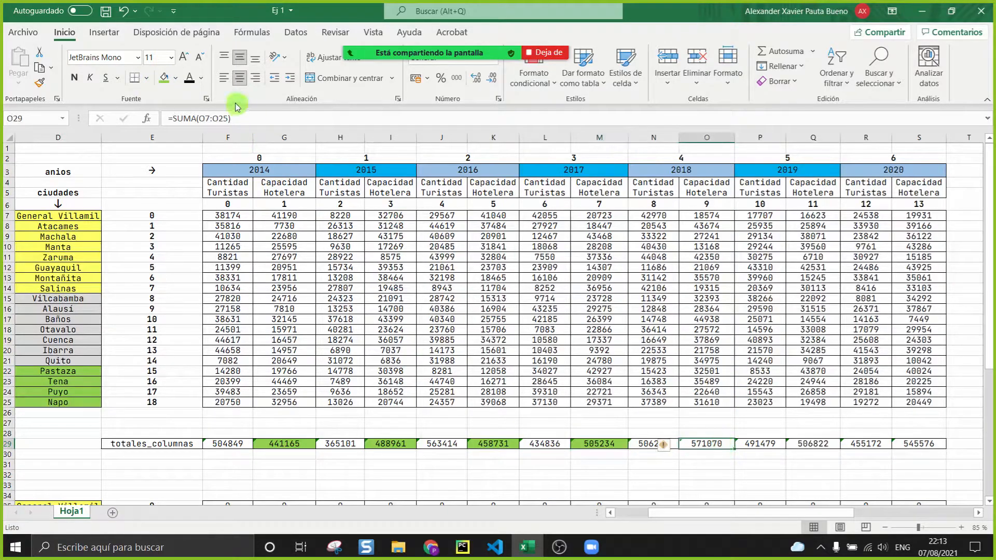
click(162, 78)
click(819, 443)
click(163, 78)
click(920, 444)
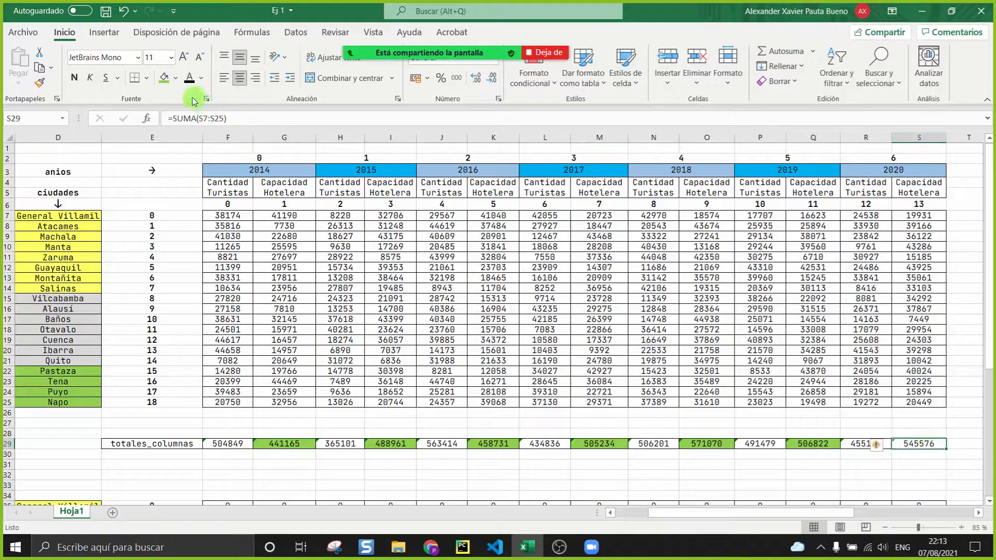
click(163, 77)
Step: Review the totales_columnas row against the city table and switch back to the code in PyCharm
click(494, 340)
scroll(982, 467, down, 11)
scroll(728, 381, up, 3)
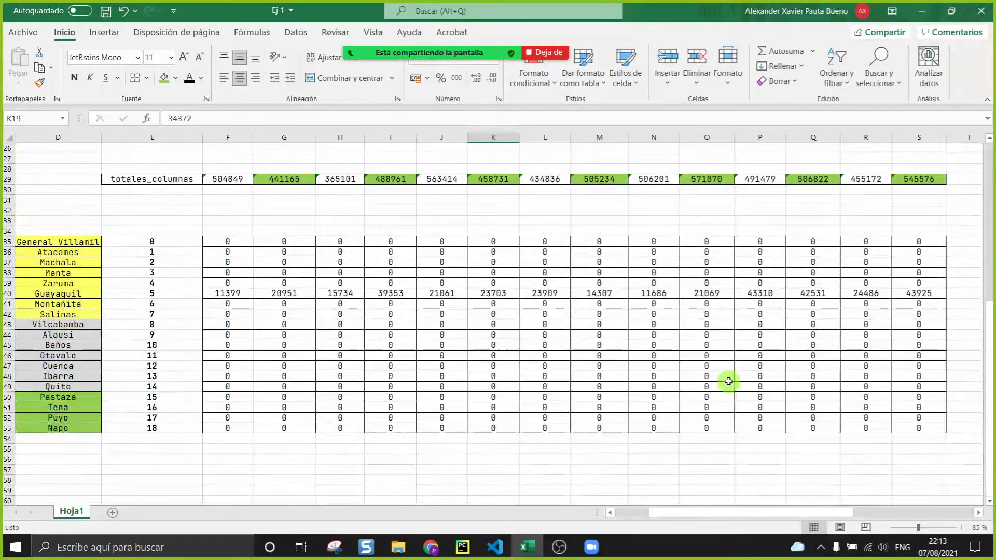
scroll(728, 381, up, 7)
drag(231, 392, 918, 405)
click(462, 547)
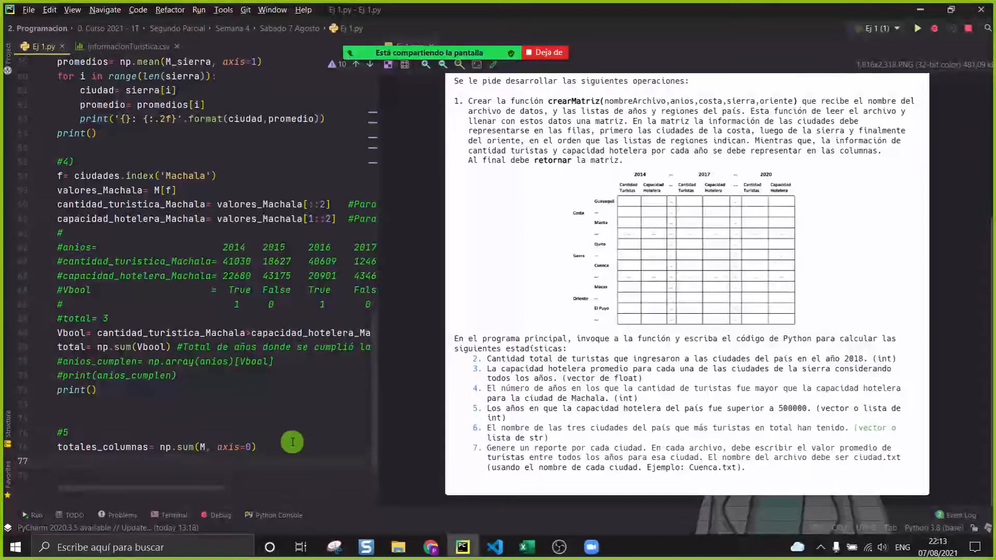
Step: Define capacidades_hoteleras as totales_columnas[1::2] below the column sums, checking the first hotel capacity total in the Excel workbook
scroll(292, 442, down, 1)
text(c)
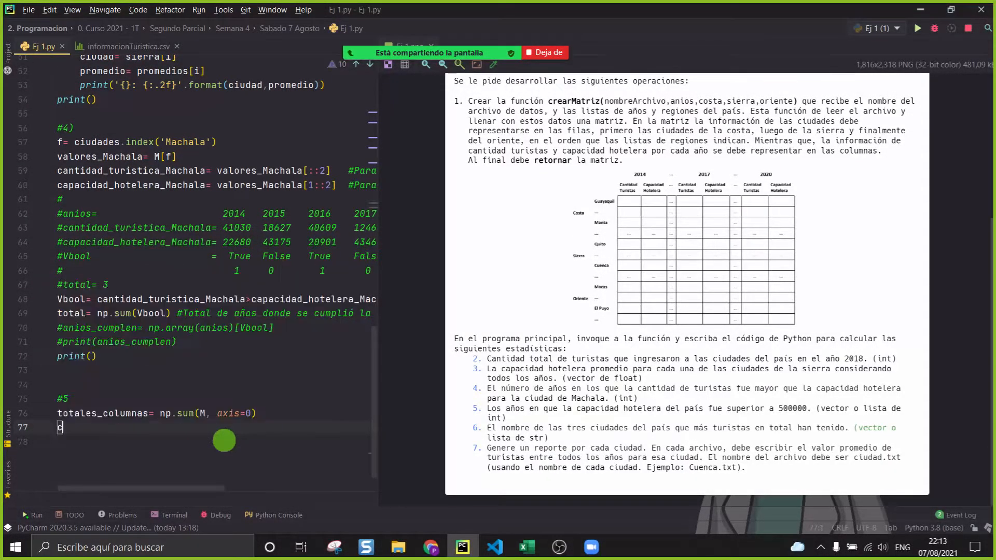
text(apacidades_hoteleras=)
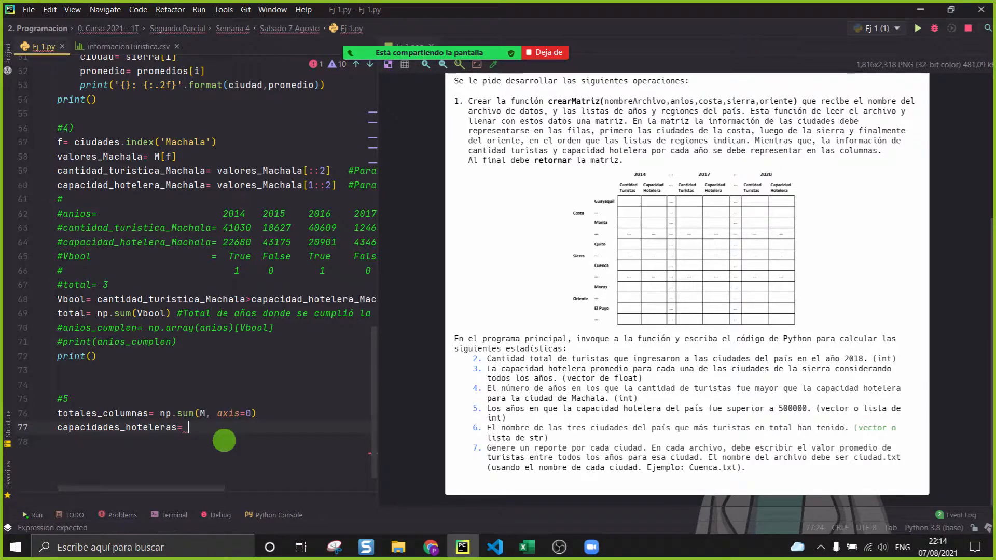
text(to)
key(Return)
text([)
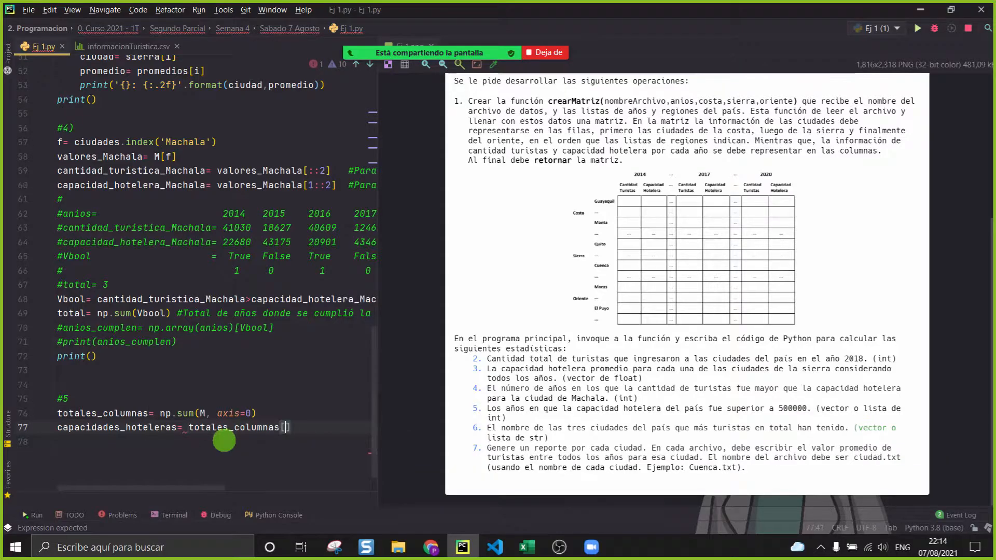
click(527, 547)
click(278, 399)
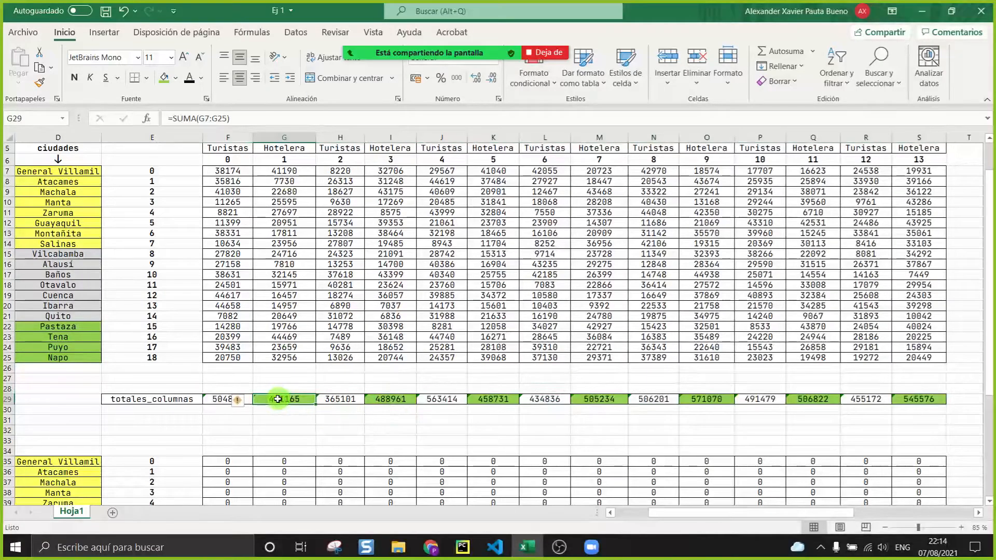
click(463, 548)
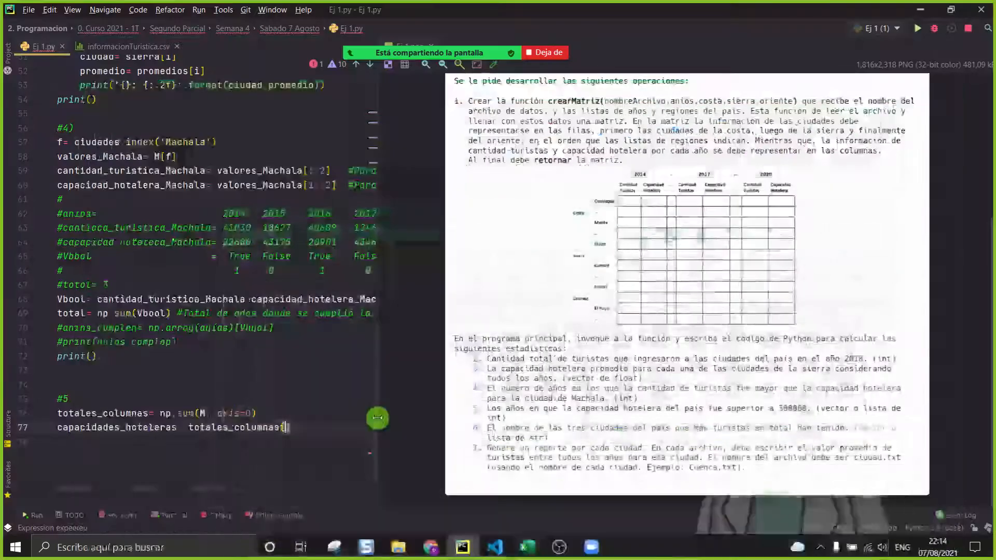
text(1::2)
Step: Print capacidades_hoteleras, run the script and compare the printed values with the green totals in the Excel workbook
key(Return)
text(print(cap)
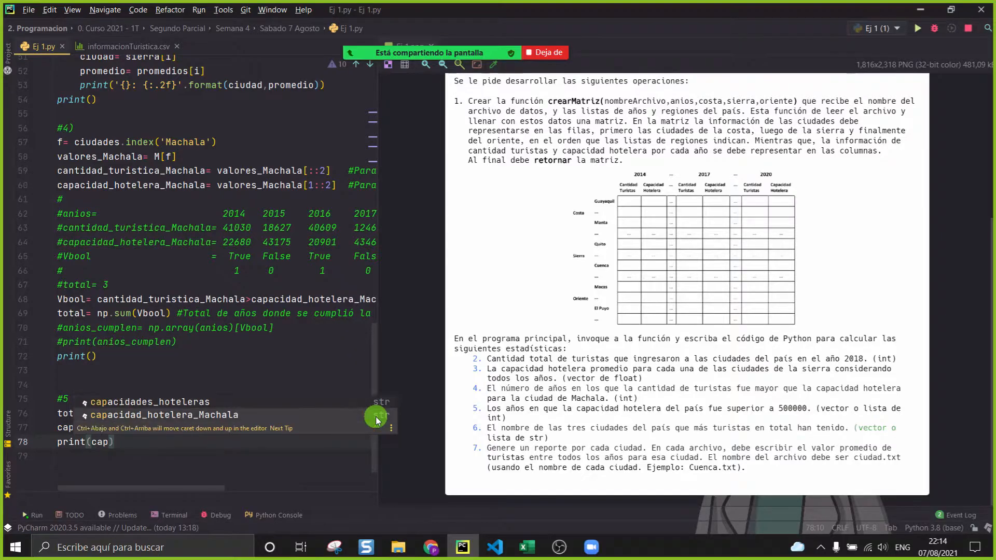
key(Return)
right_click(254, 357)
click(286, 416)
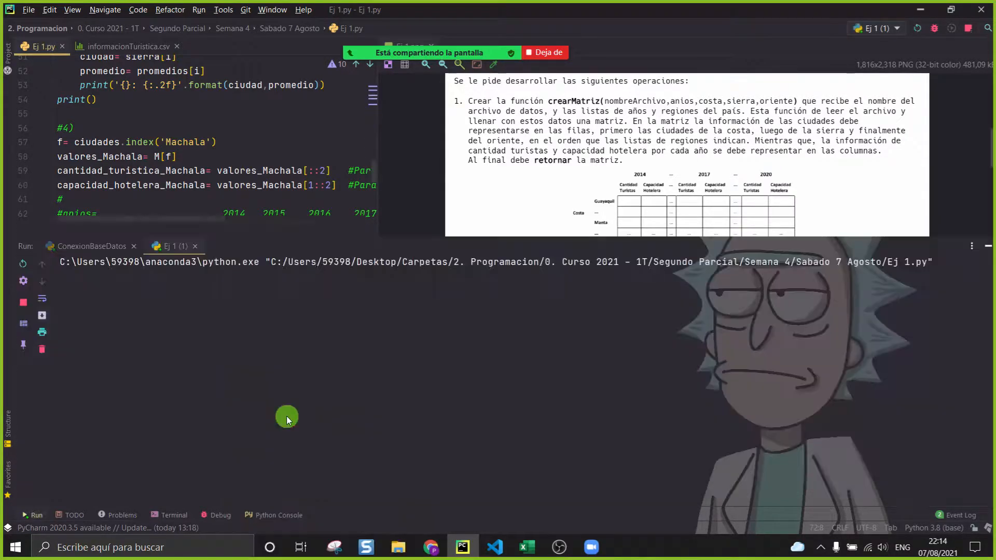
drag(348, 459, 25, 453)
click(265, 458)
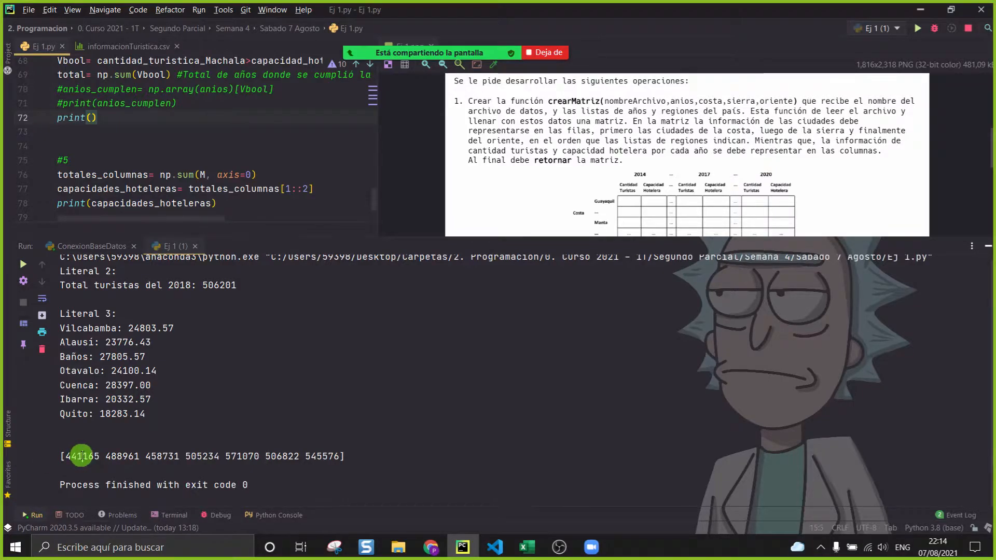
click(526, 547)
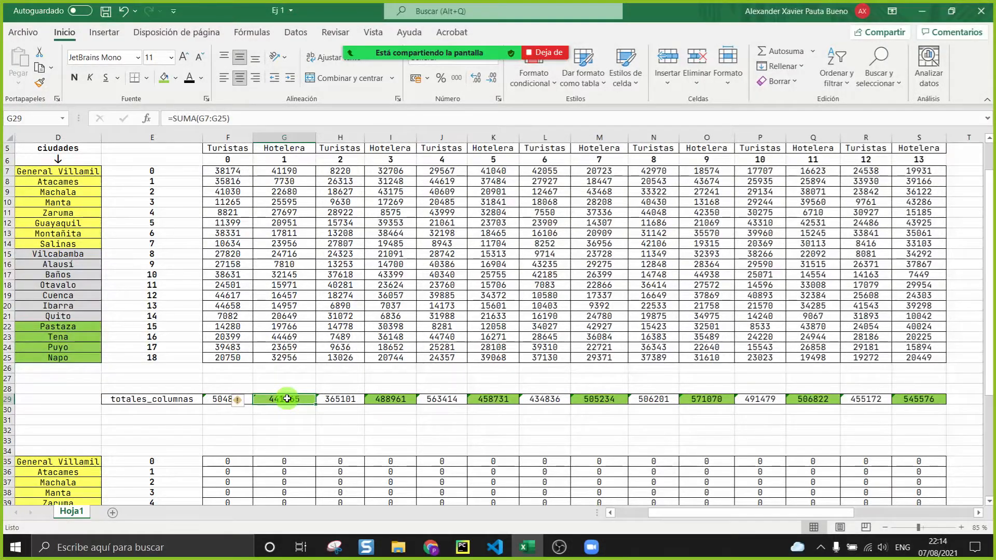
click(462, 548)
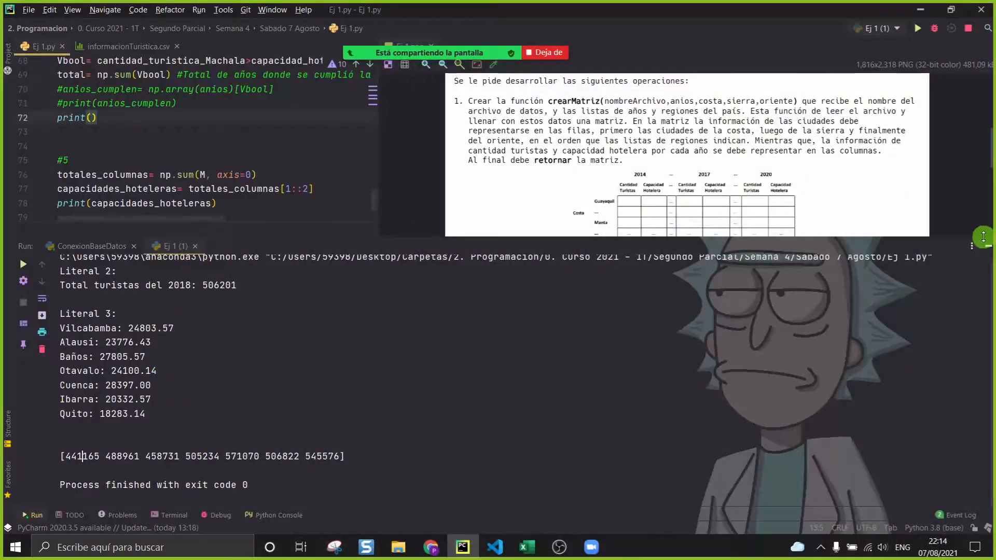
Step: Replace the print statement with a for loop over capacidades_hoteleras that prints each elem with end='\t'
click(989, 246)
click(207, 412)
drag(240, 393, 2, 392)
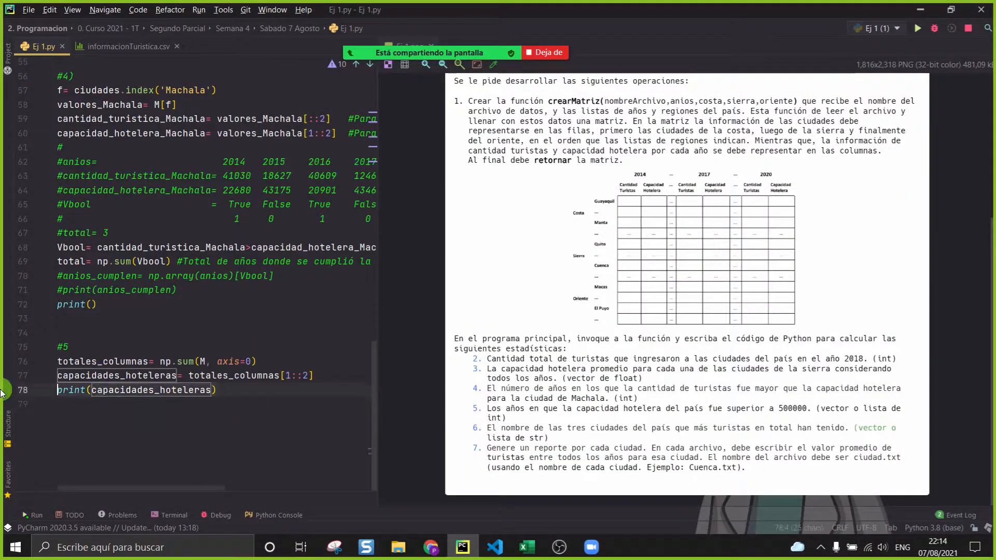
text(for e)
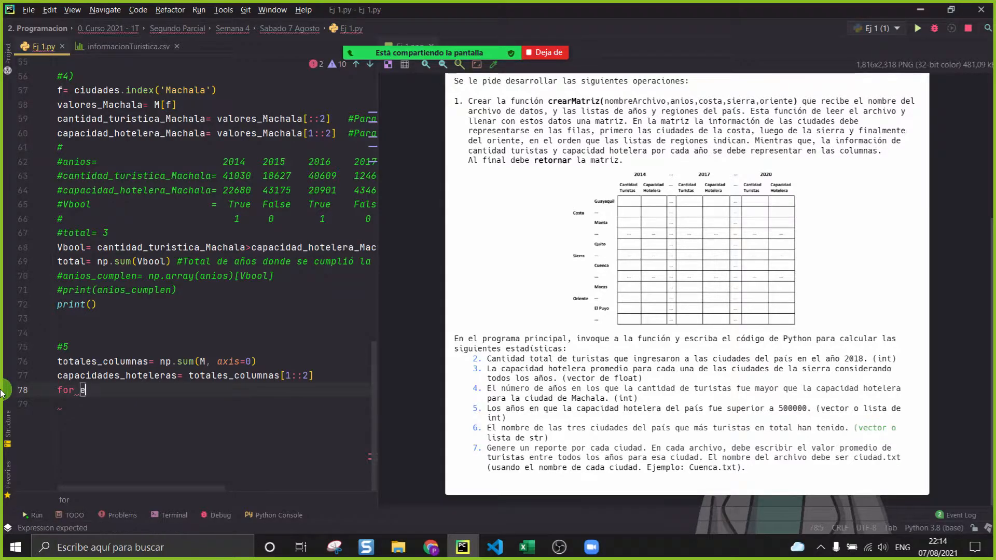
text(lem in capacidades_hoteleras:)
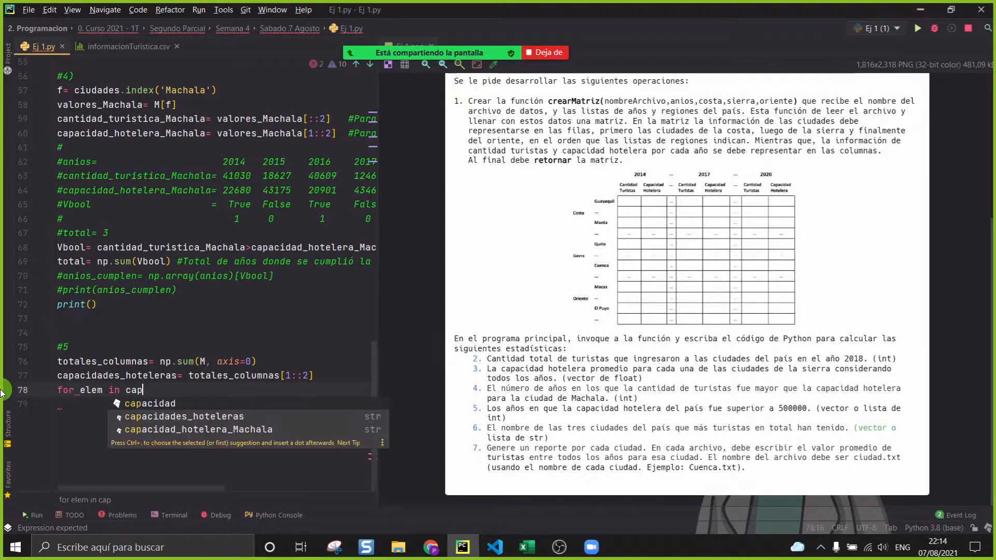
key(Return)
text(print()
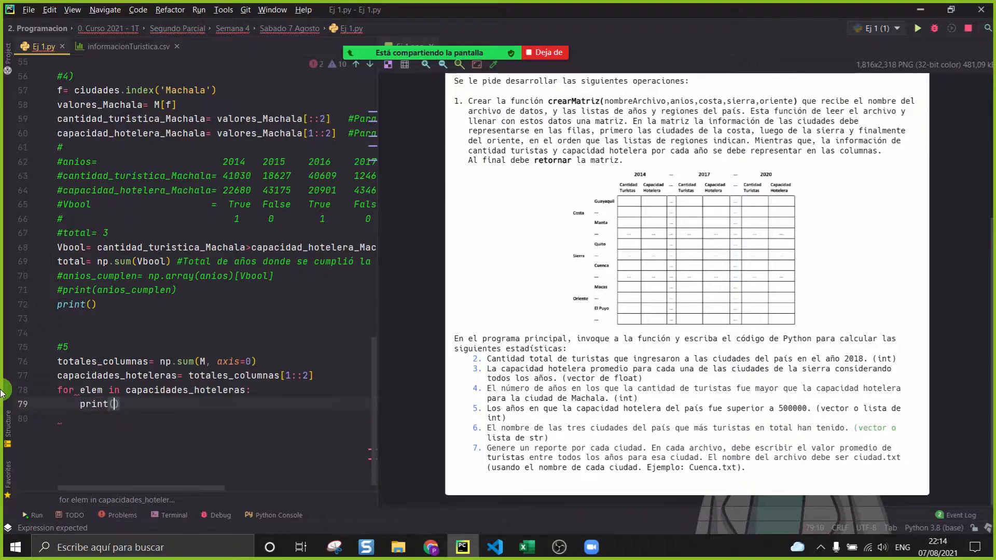
text(elem,end=)
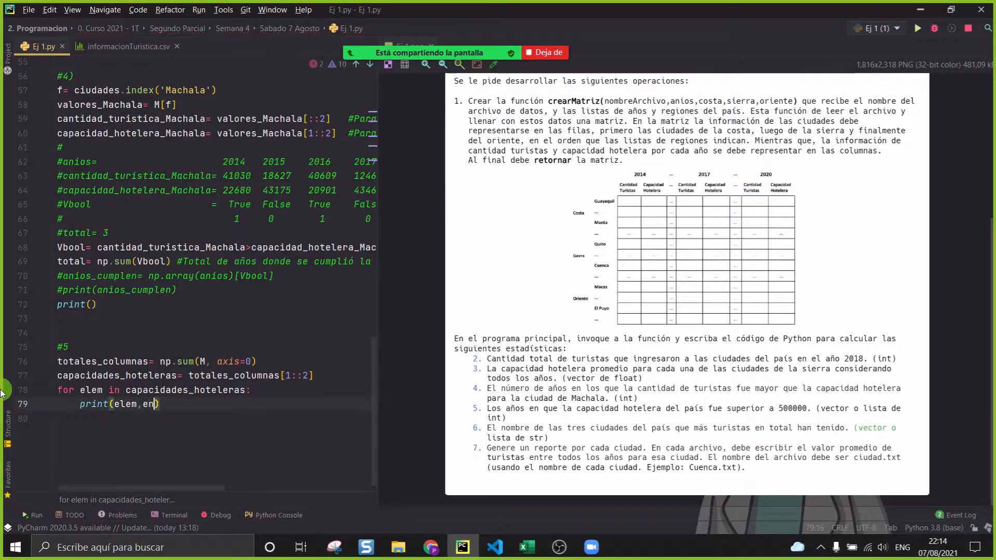
text(')
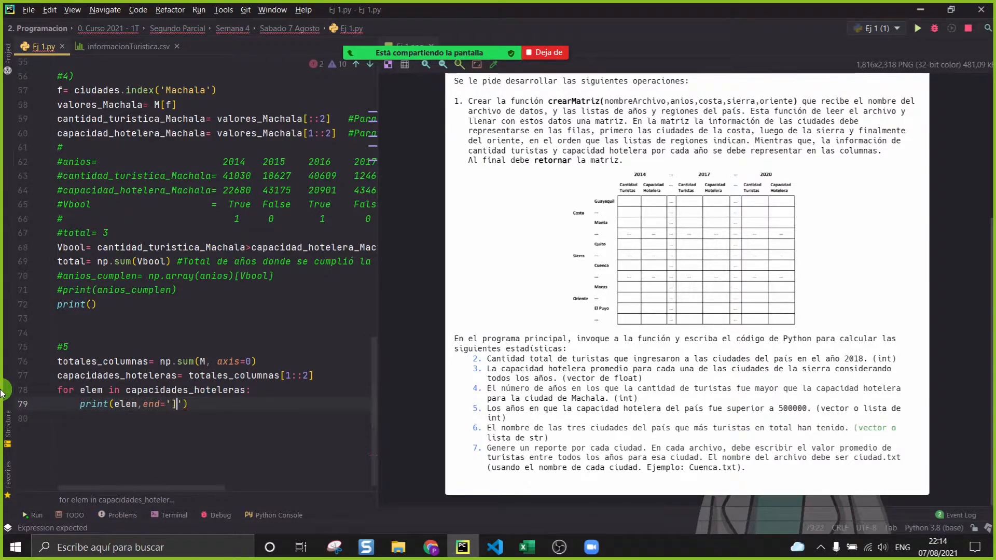
text(\t)
Step: Run the script and copy the tab-separated hotel capacities from its output into the Excel sheet, starting at F30
right_click(177, 322)
click(210, 419)
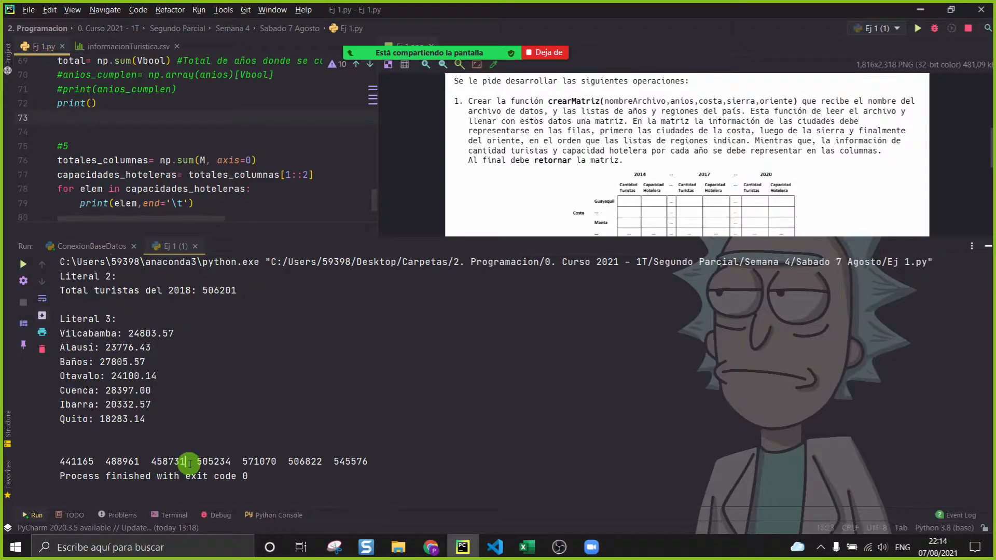
triple_click(183, 463)
click(525, 547)
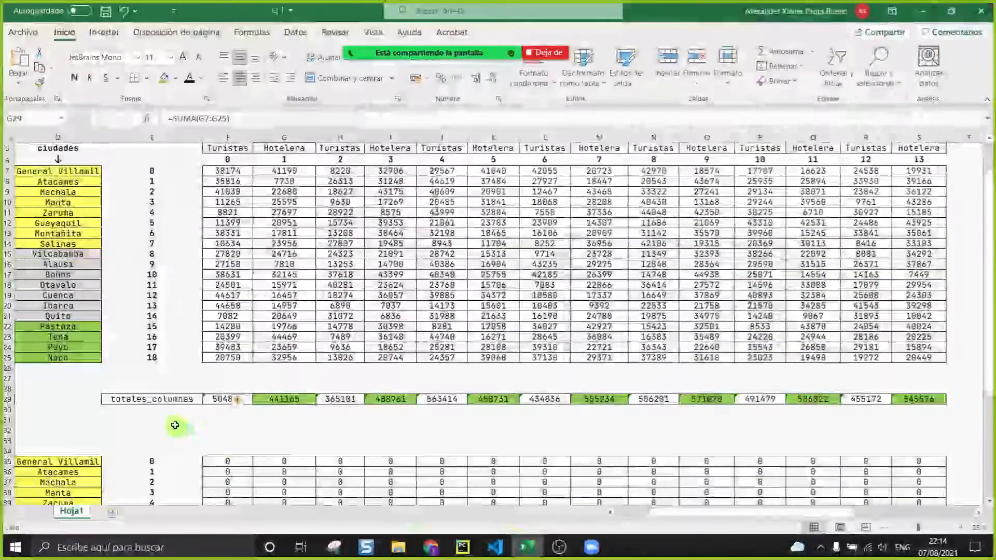
click(218, 420)
key(ctrl+v)
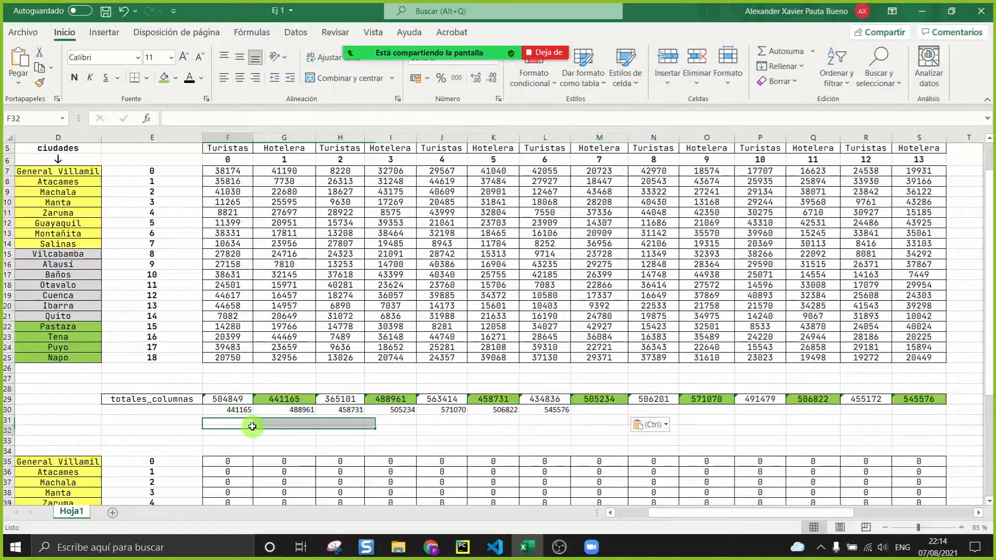
Step: Apply the format of total cell F29 to the pasted hotel capacities in F30:L30
click(231, 400)
click(39, 82)
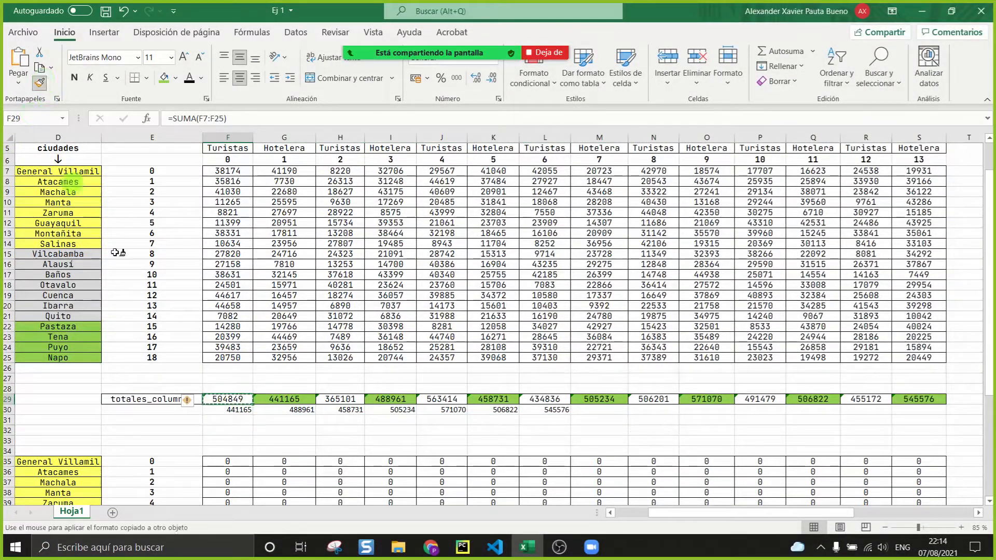
drag(229, 410, 553, 411)
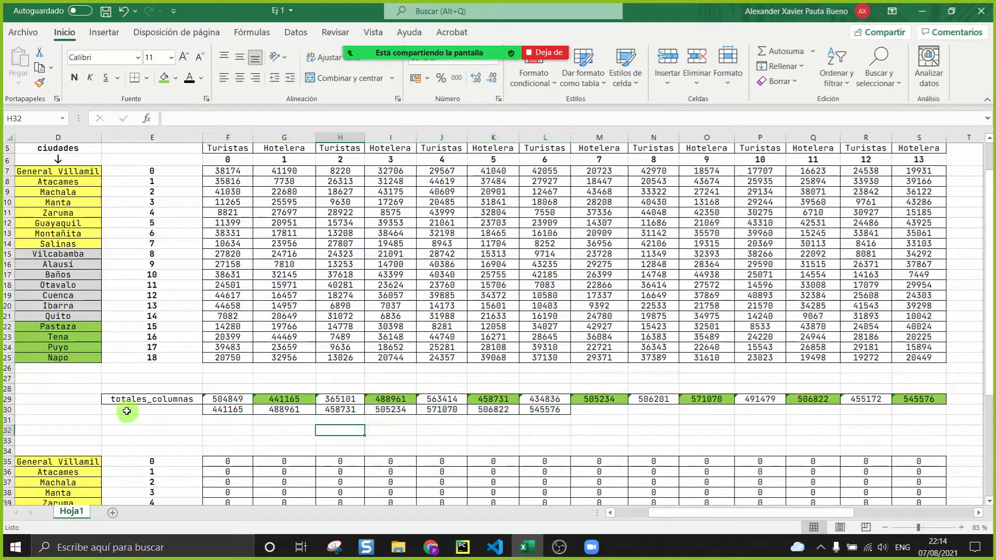
Step: Begin a label in E30, then switch to PyCharm and delete the for loop that prints capacidades_hoteleras
click(126, 411)
text(tota)
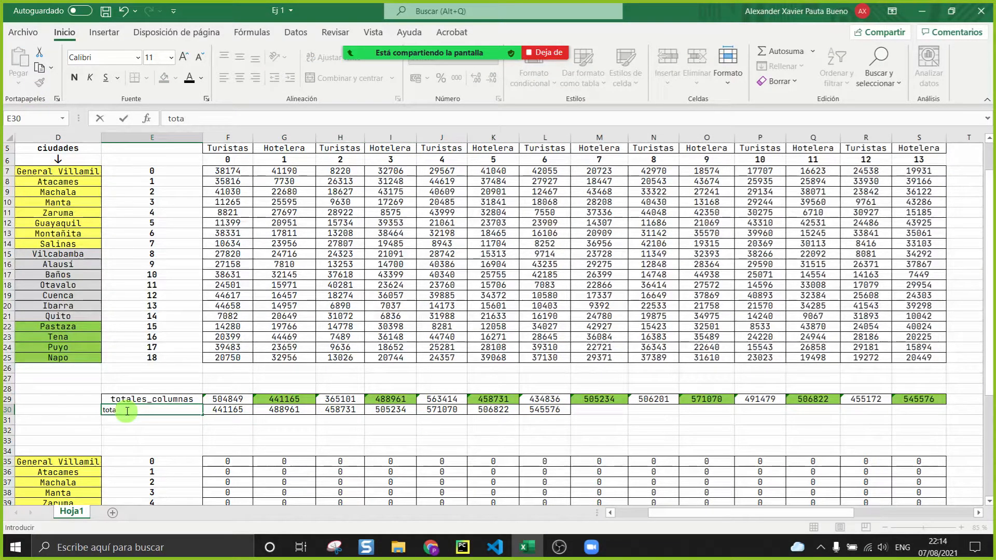
click(463, 547)
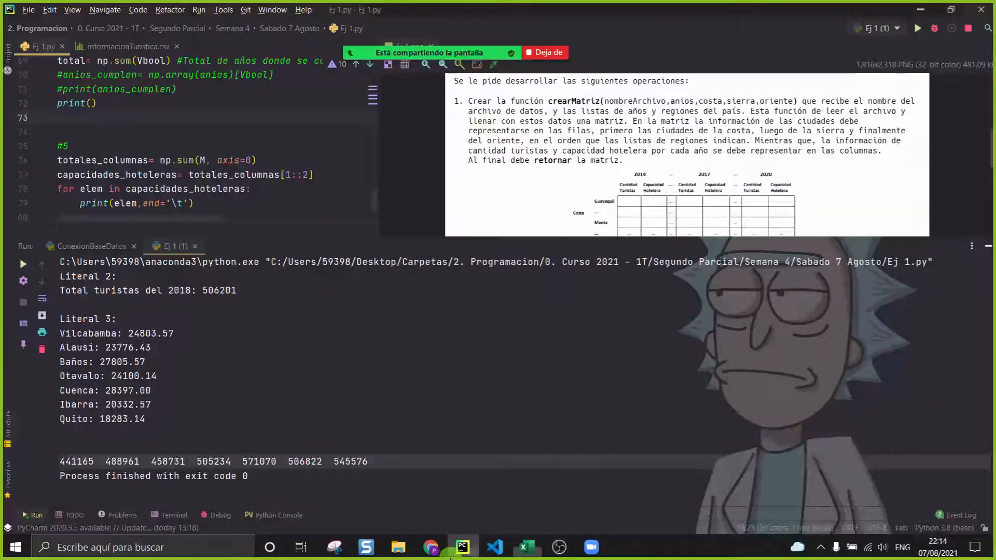
click(988, 246)
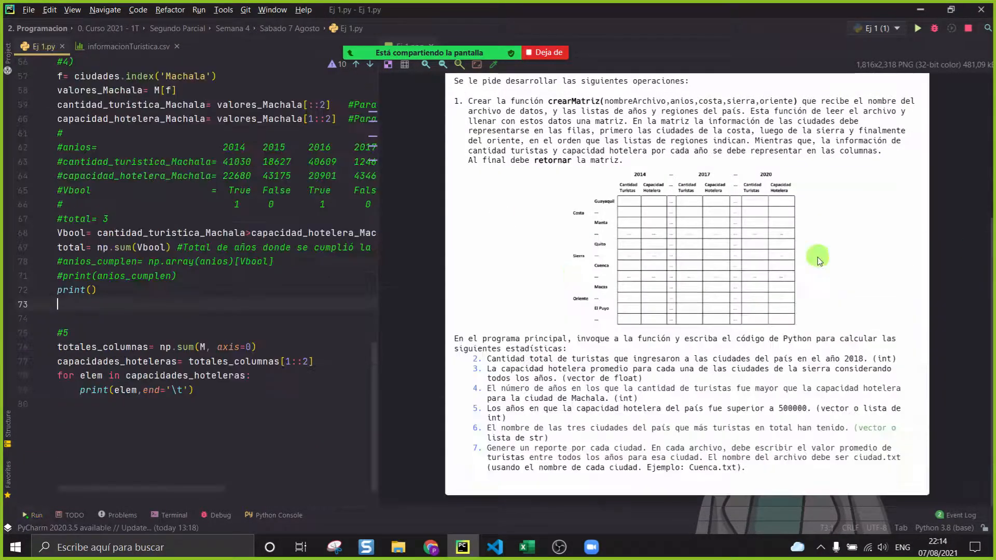
drag(241, 393, 57, 375)
key(BackSpace)
Step: Copy the variable name capacidades_hoteleras into E30 as the row label, give it the format of E29 and widen column E
double_click(83, 375)
key(ctrl+c)
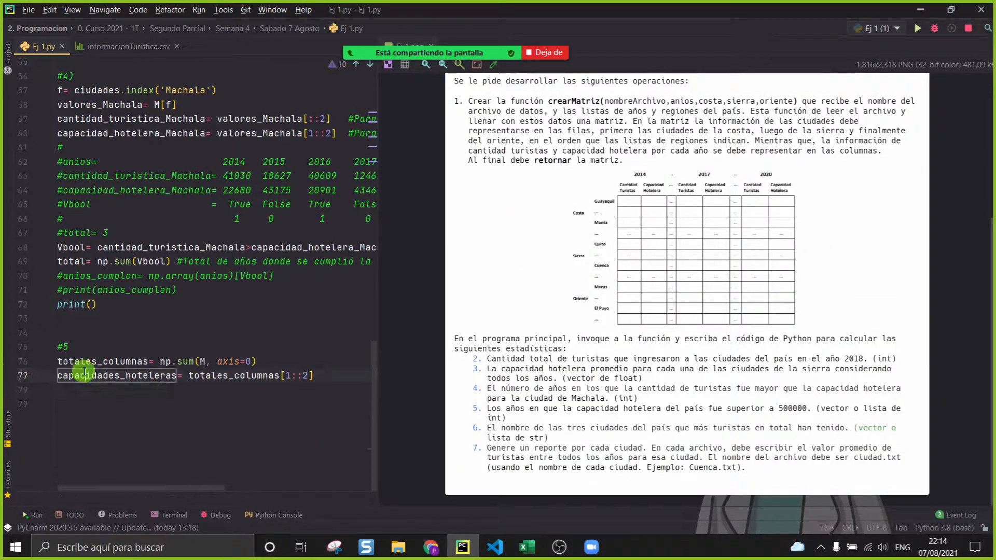
click(527, 548)
key(ctrl+v)
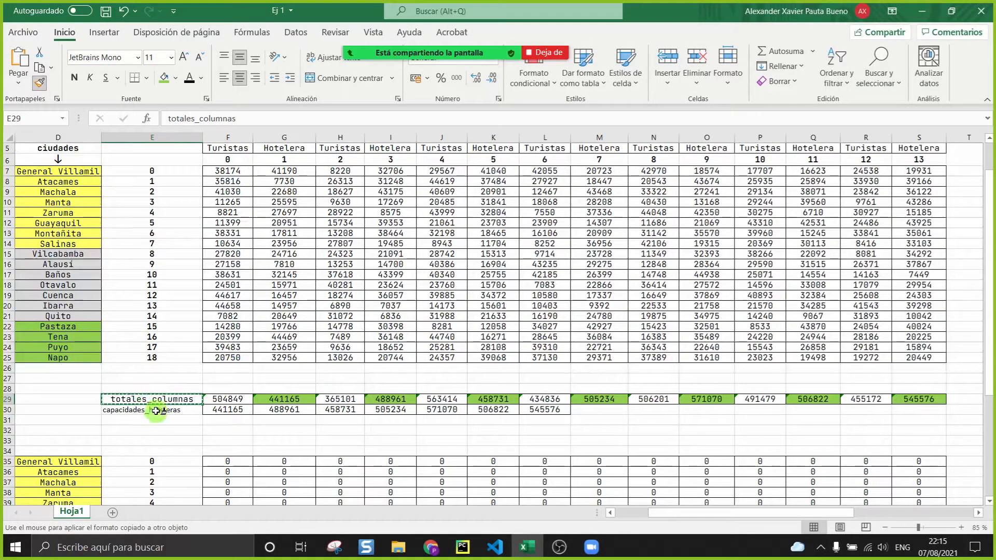
key(Return)
drag(199, 140, 226, 140)
click(465, 461)
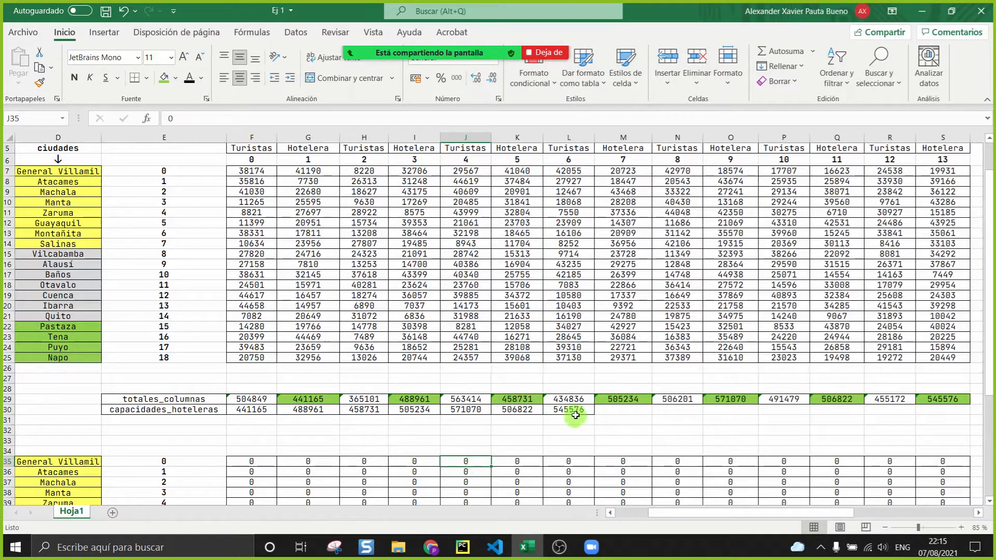
Step: Move the capacidades_hoteleras label and its values from E30:L30 down to row 31
drag(150, 409, 560, 410)
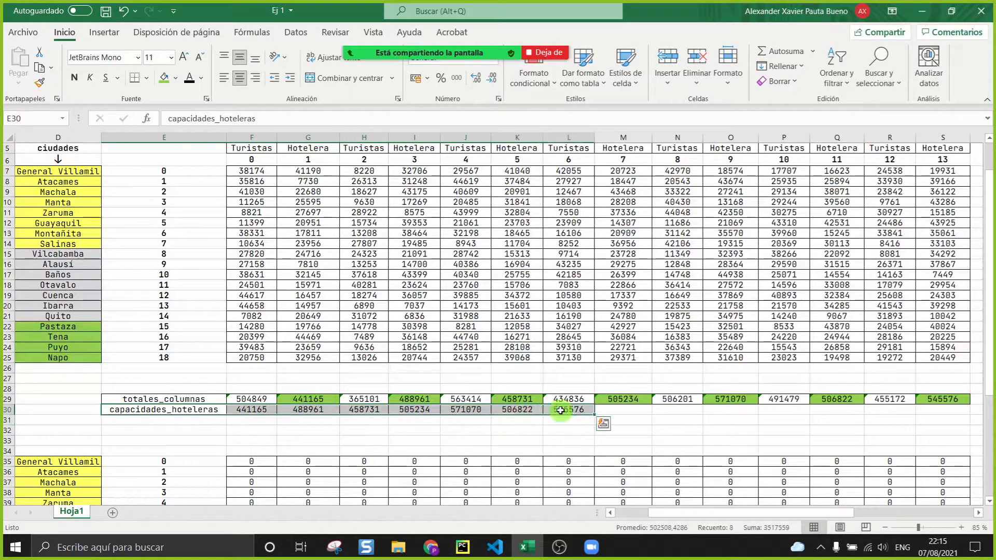
drag(156, 413, 156, 421)
click(693, 443)
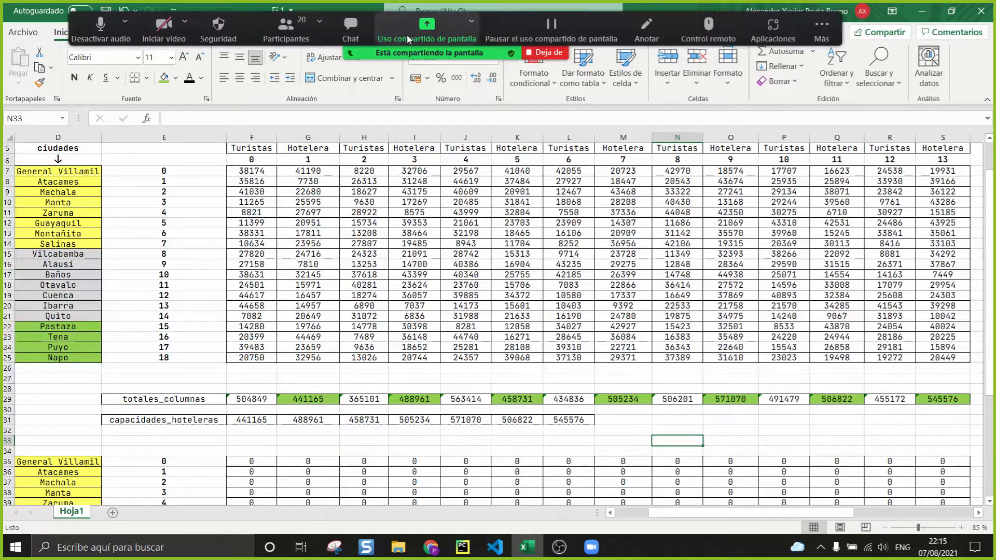
Step: Open the meeting chat over the sheet and review the capacidades_hoteleras values in F31:L31 against the year headers and the code
click(350, 27)
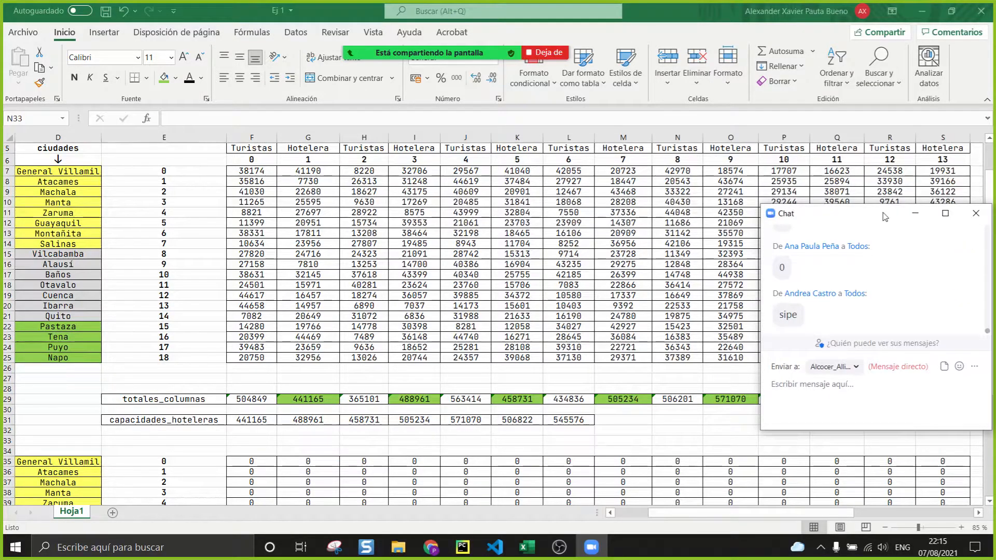
drag(885, 216, 838, 151)
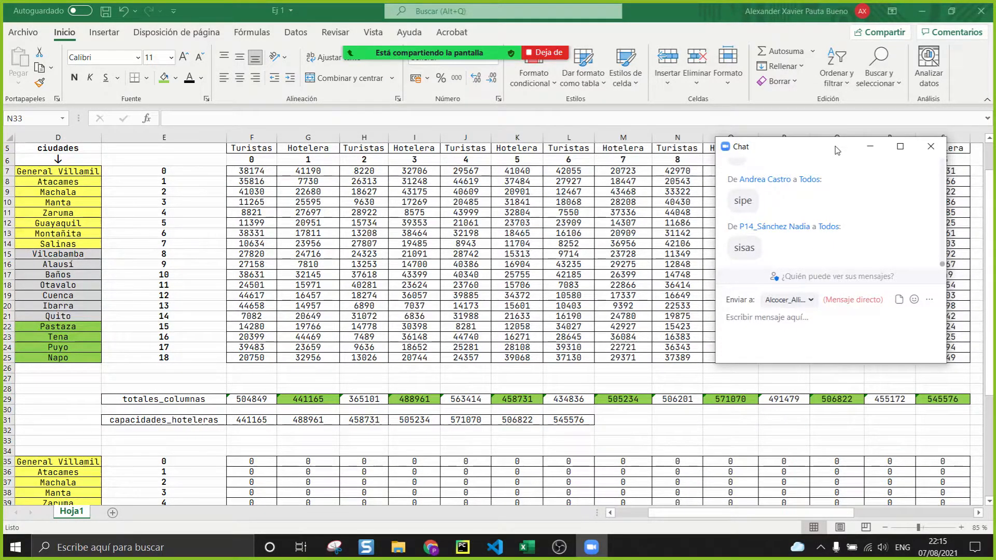
click(364, 440)
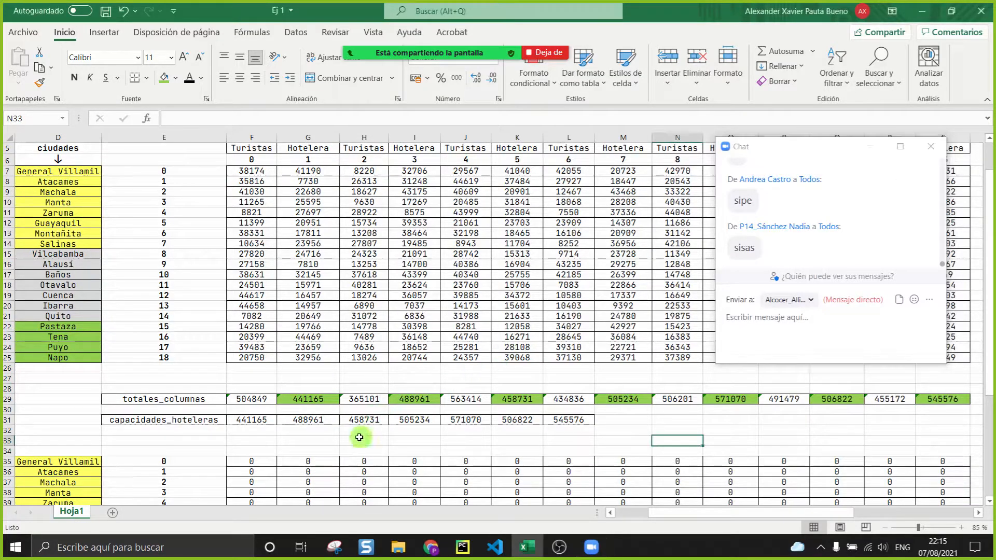
scroll(181, 393, up, 2)
click(181, 465)
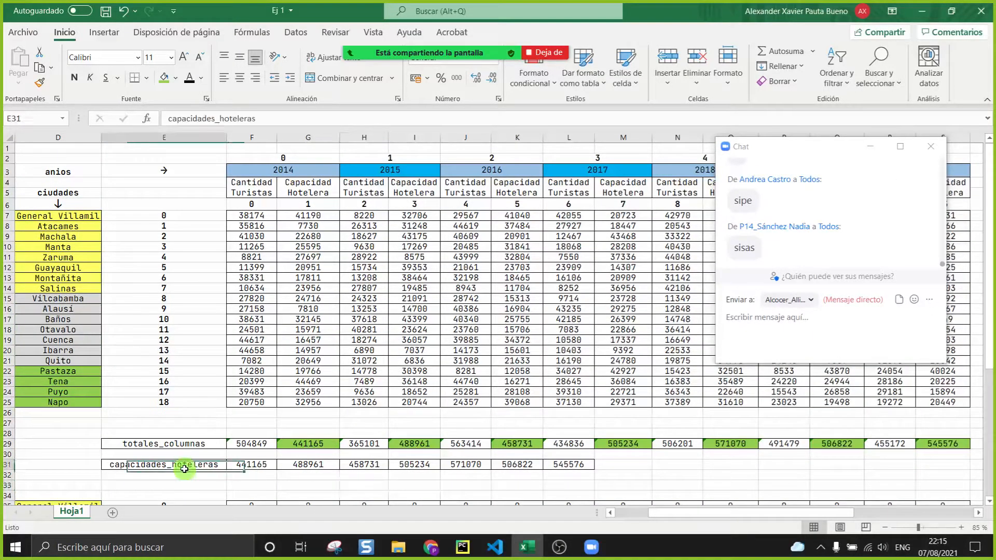
click(462, 551)
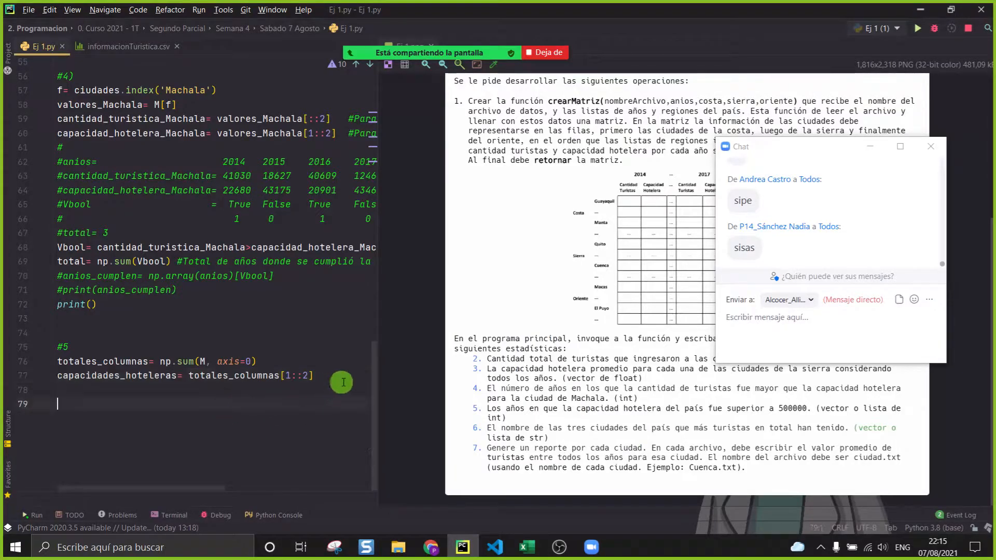
click(464, 547)
drag(569, 465, 254, 471)
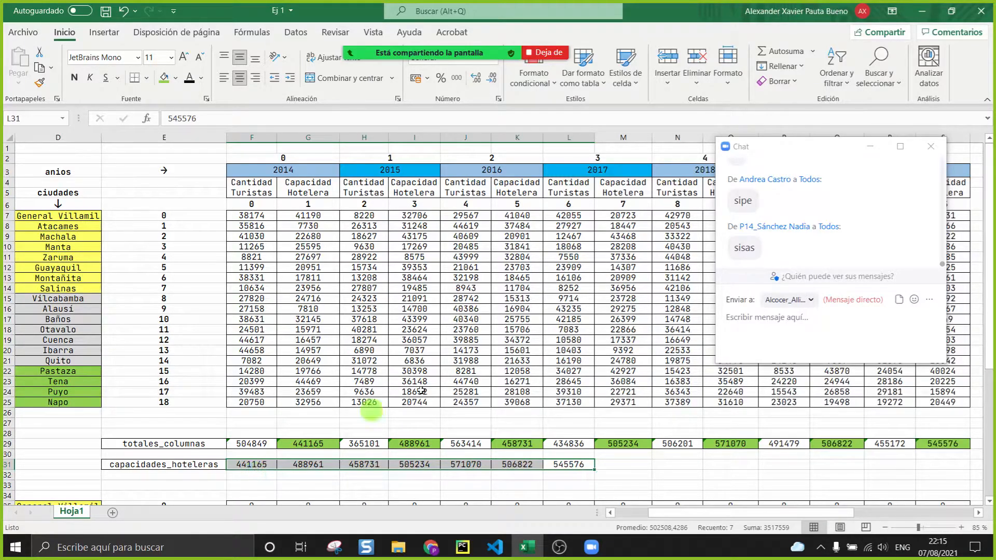
Step: Read the new messages in the meeting chat and minimise the chat window
drag(724, 176, 734, 217)
click(851, 207)
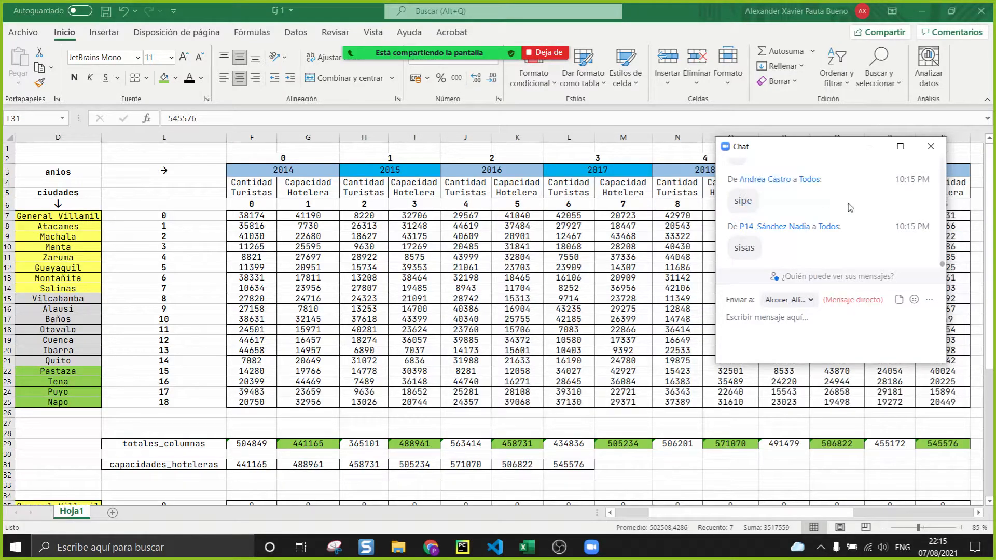
drag(823, 137, 713, 212)
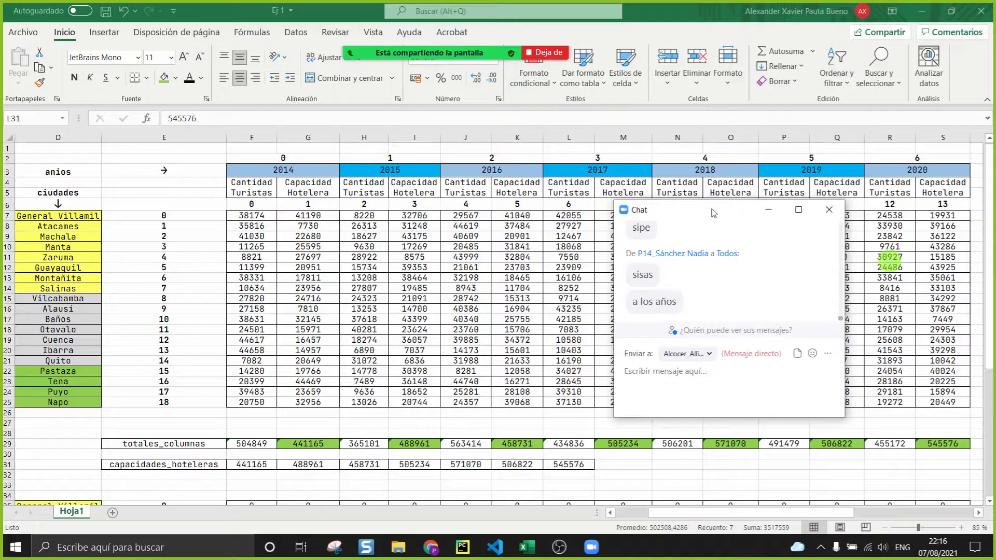
click(770, 209)
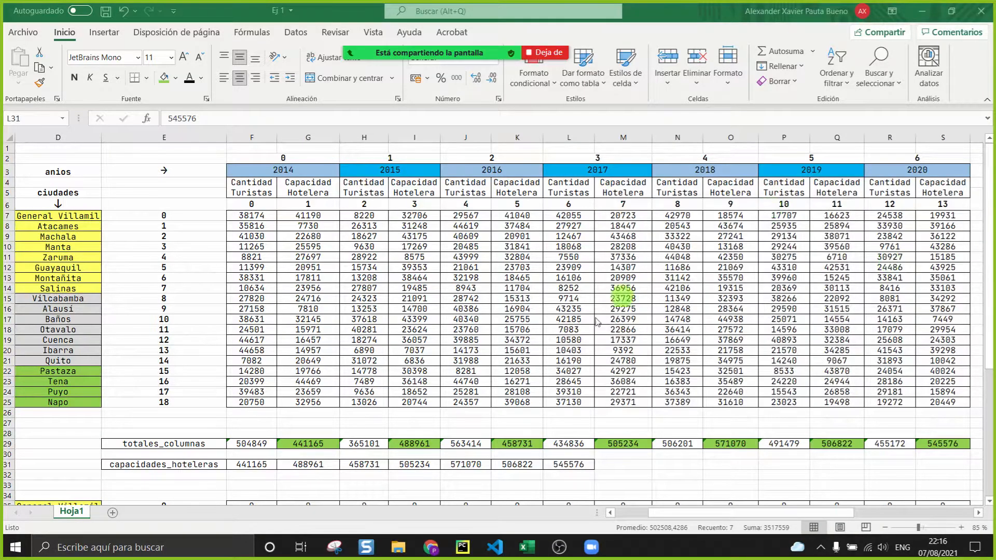
Step: Compare the highlighted capacity totals in row 29 with their year headers and check the capacidades_hoteleras row
click(311, 442)
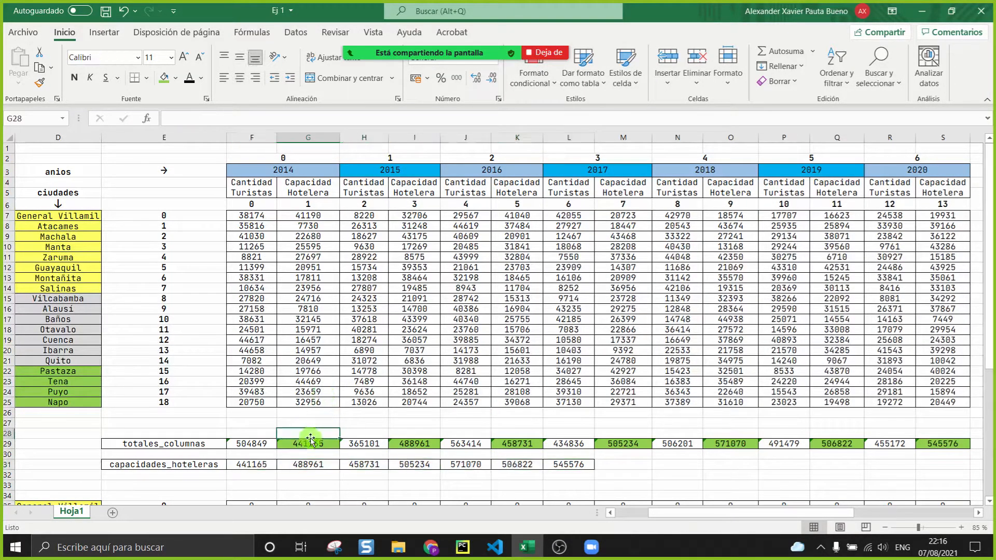
click(311, 169)
click(430, 447)
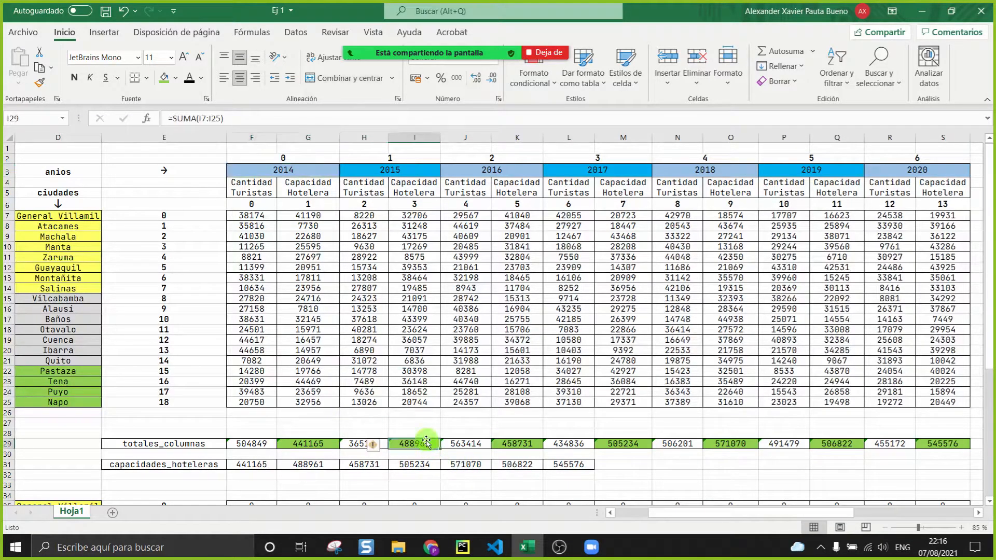
click(414, 174)
click(526, 445)
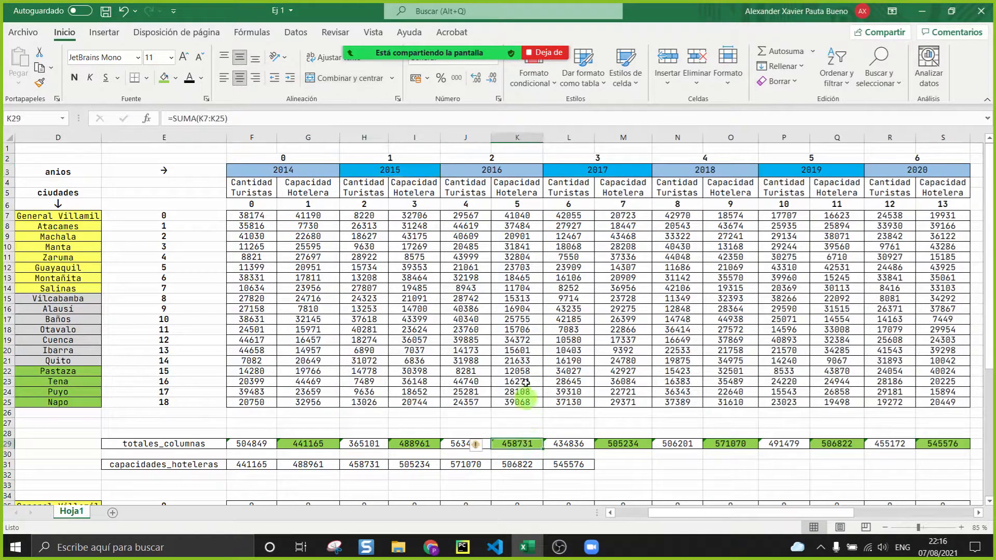
click(486, 173)
click(633, 446)
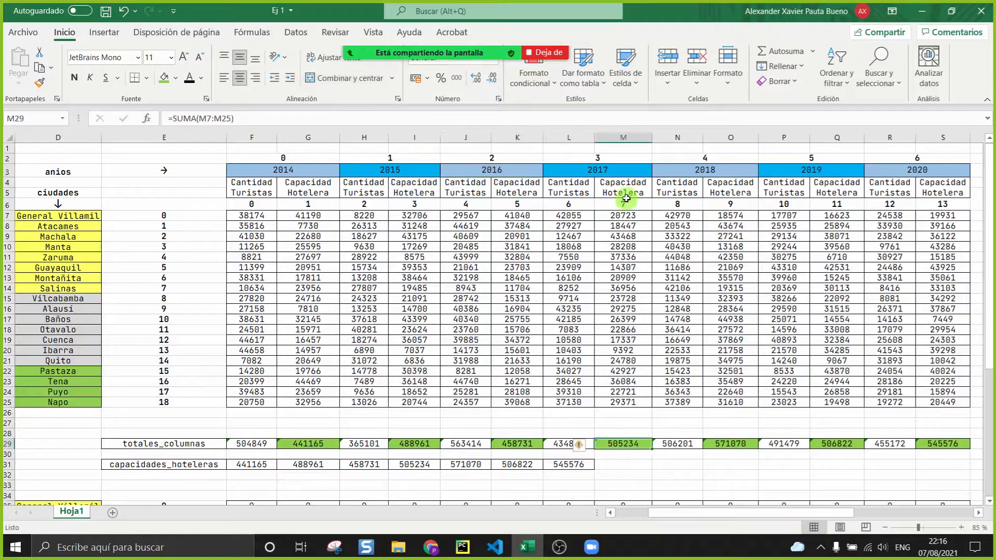
click(613, 193)
drag(184, 465, 589, 471)
Step: Switch to PyCharm, widen the code editor and restore the for loop that prints capacidades_hoteleras with end='\t'
click(462, 547)
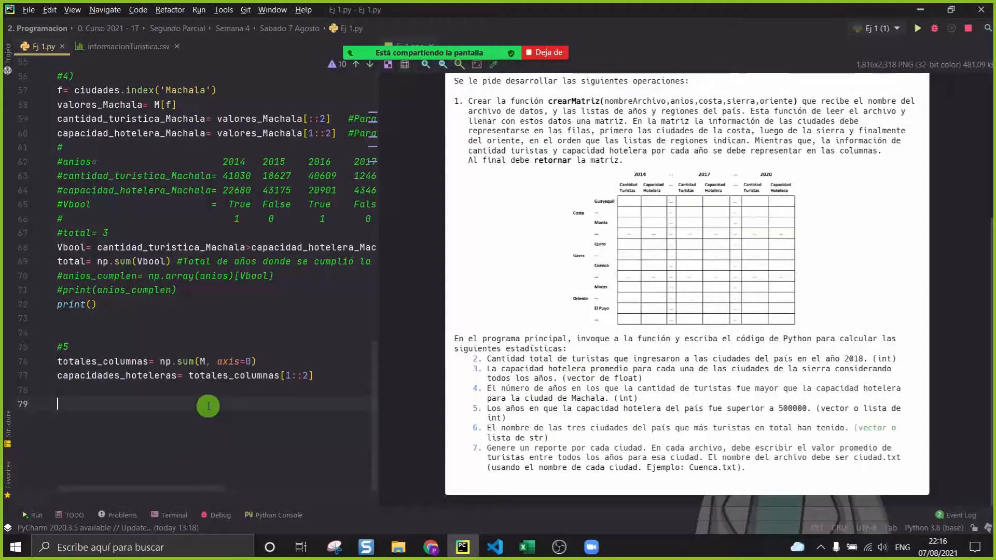
drag(508, 208, 520, 208)
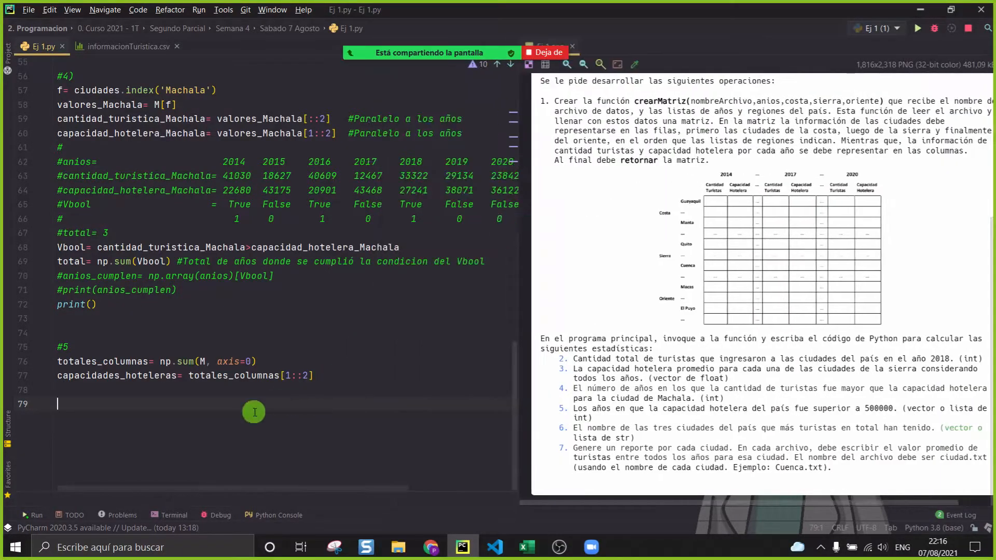
text(for elem in capacidades_hoteleras:     print(elem,end='\t'))
Step: Insert a for loop above it that prints each elem in anios with end='\t', and run the script
click(378, 373)
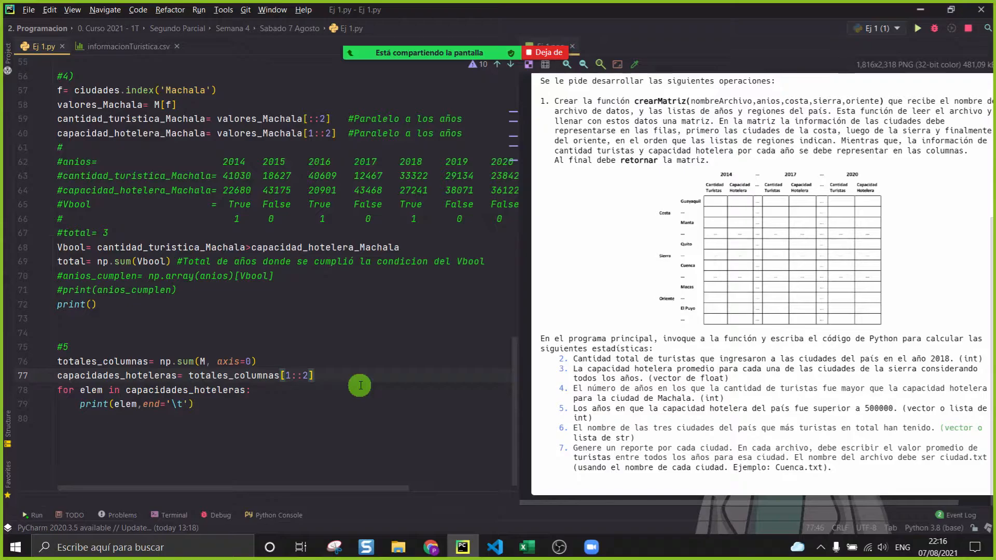
key(Return)
text(for eleme)
key(BackSpace)
text(in anios:)
key(Return)
text(print(elem,)
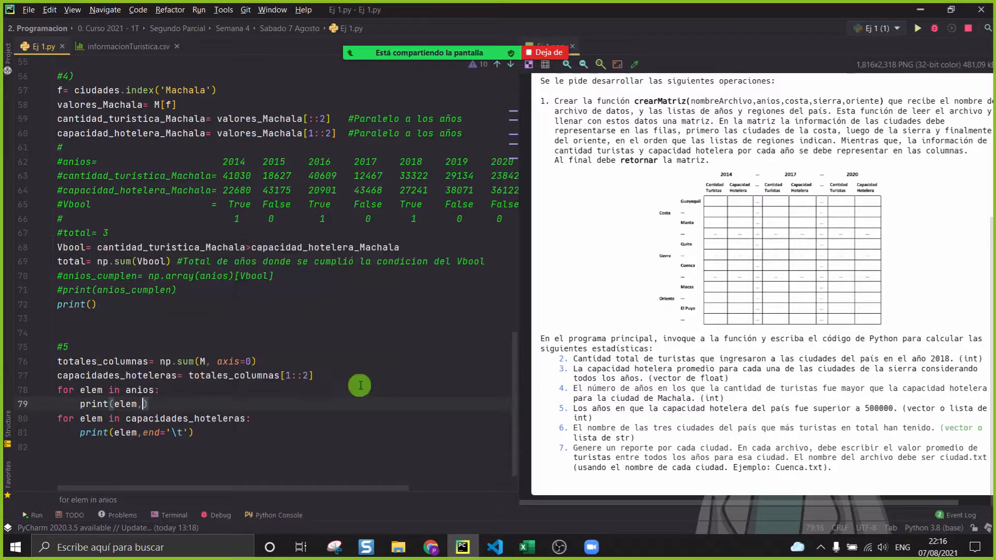
click(53, 434)
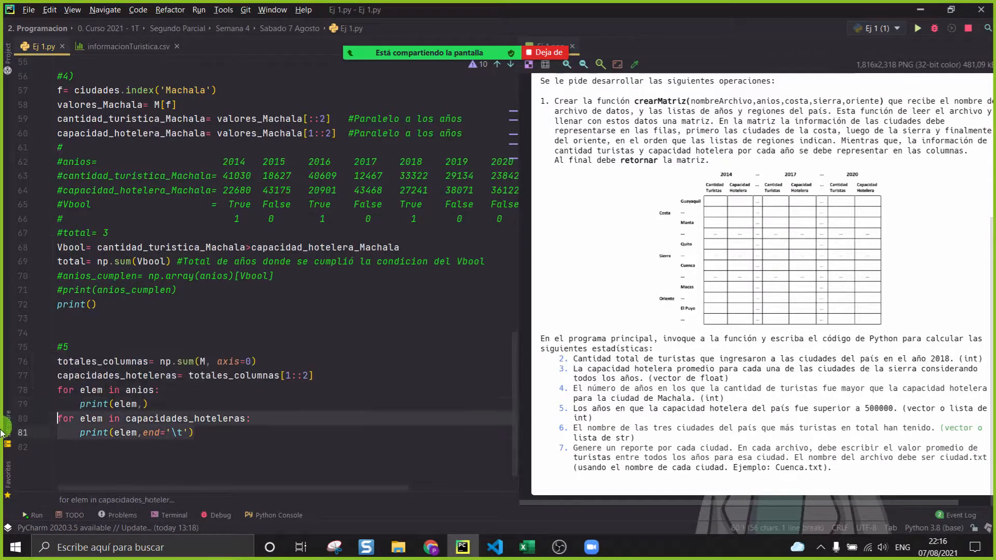
key(Up)
key(Up)
text(print(elem,end='\t'))
right_click(367, 402)
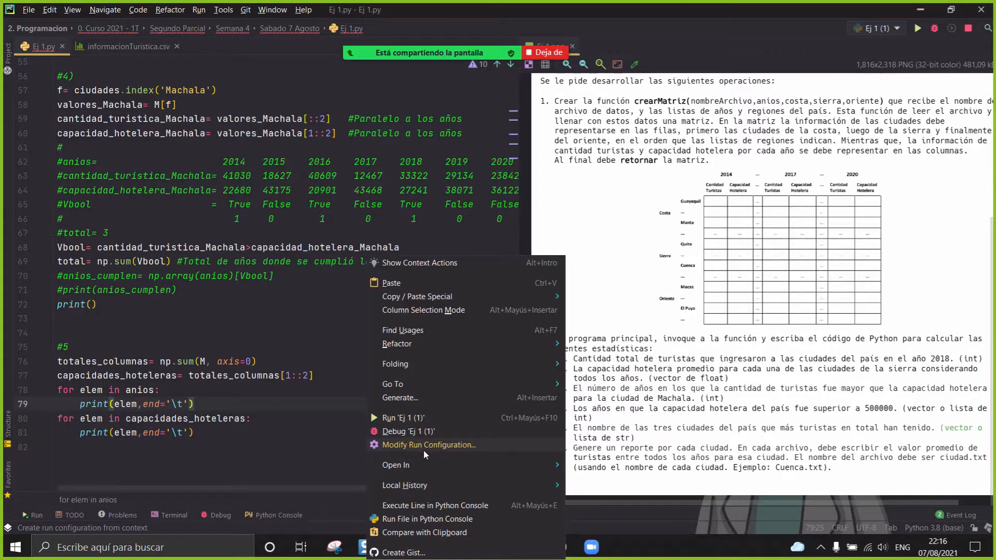
click(422, 419)
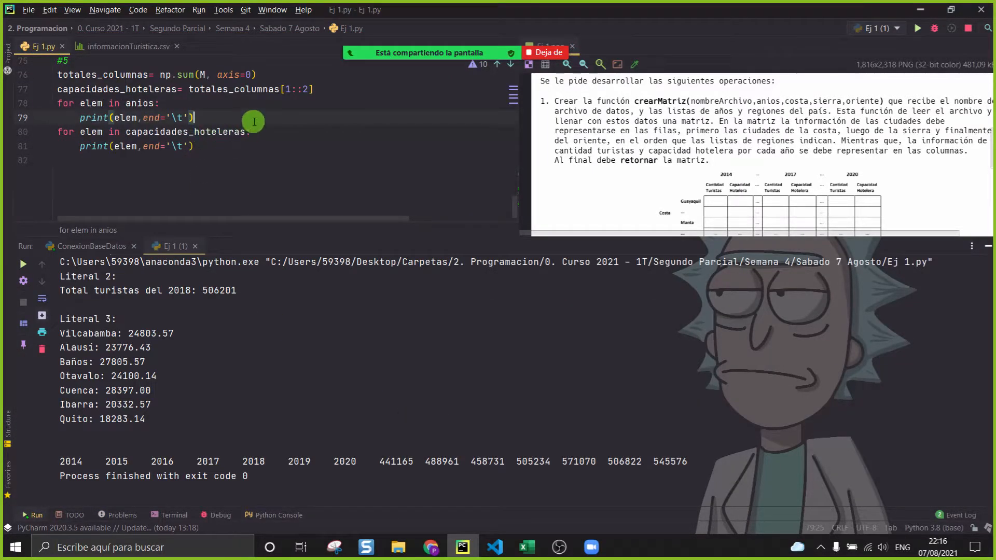
Step: Add an empty print() between the two loops and run the script again
key(Return)
key(BackSpace)
text(print())
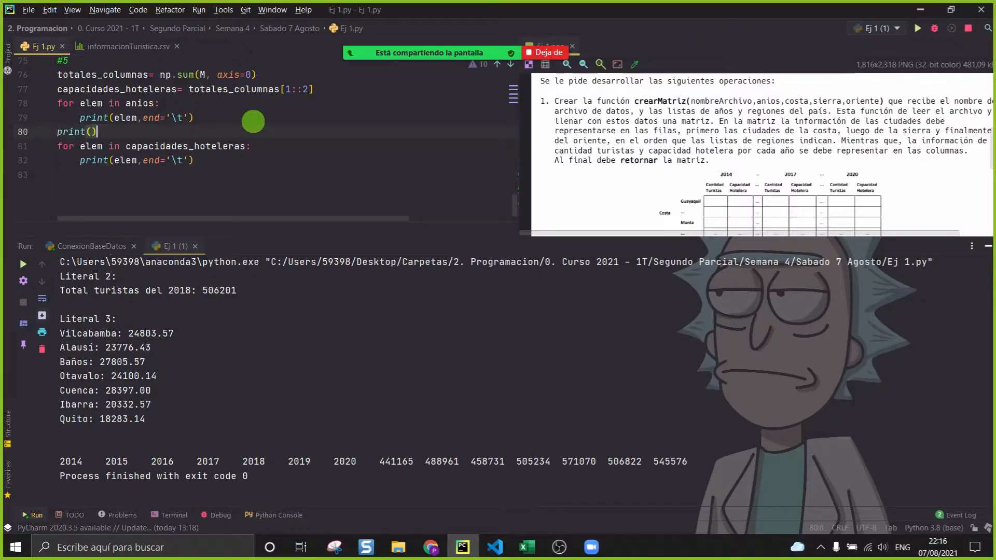
right_click(255, 122)
click(316, 283)
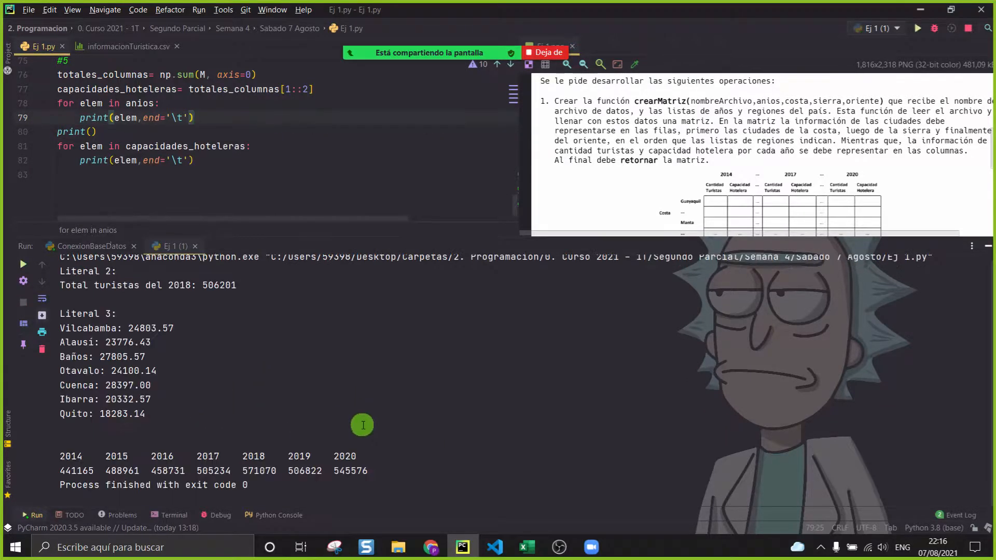
Step: Copy the years and capacities rows from the run output and delete both print loops from the code
drag(410, 470, 8, 445)
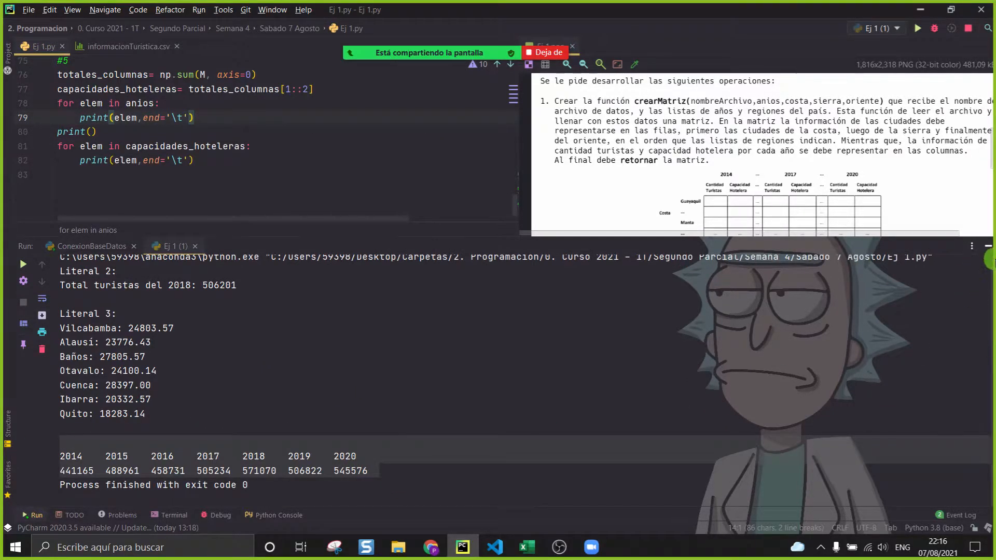
click(991, 253)
drag(332, 404, 3, 337)
key(BackSpace)
Step: Paste the copied years and capacities below the capacidades_hoteleras assignment and turn both rows into # comments
key(Return)
text(#)
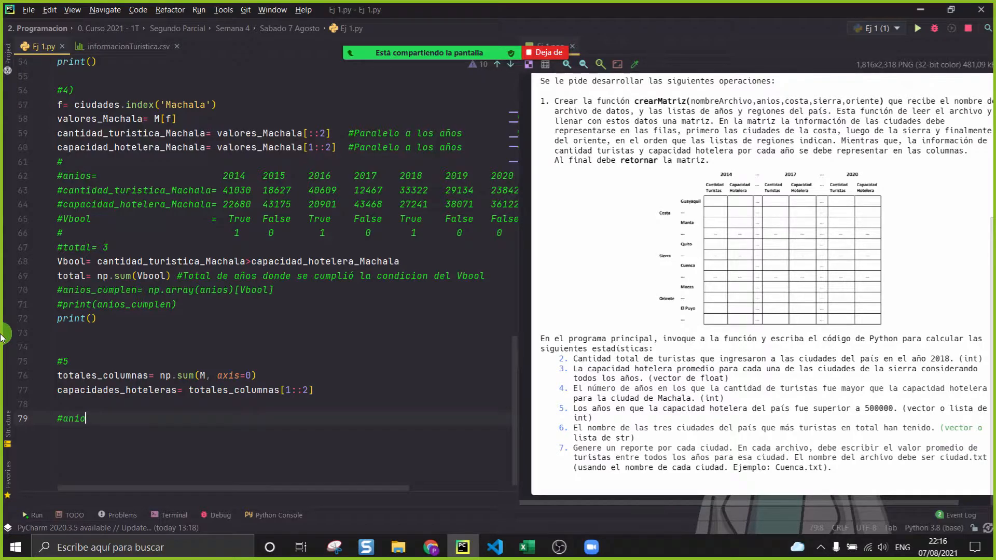
key(ctrl+v)
click(57, 434)
text(#)
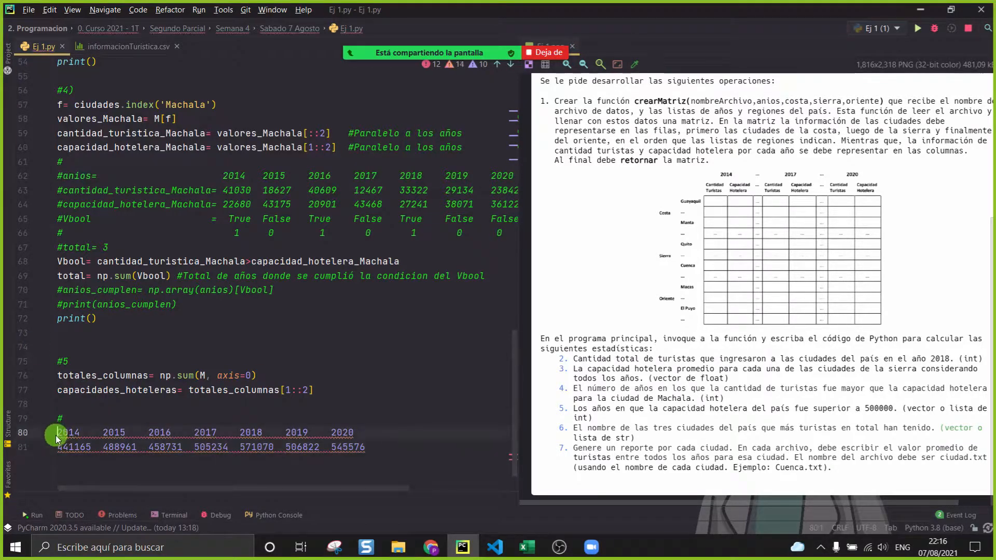
key(Down)
key(Left)
text(#)
click(84, 421)
key(BackSpace)
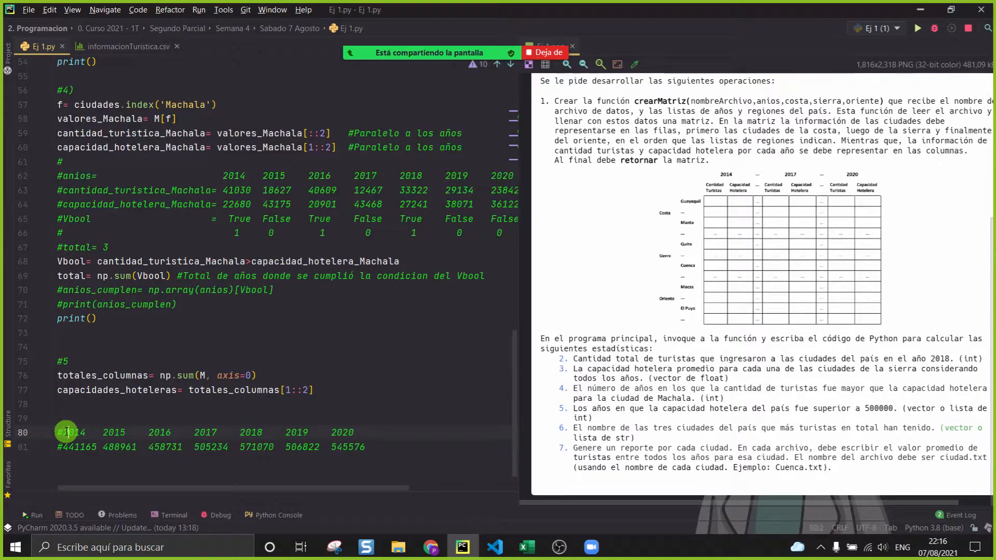
Step: Label the commented rows anios= and capacidades_hoteleras= and align their values in columns
text(anios=)
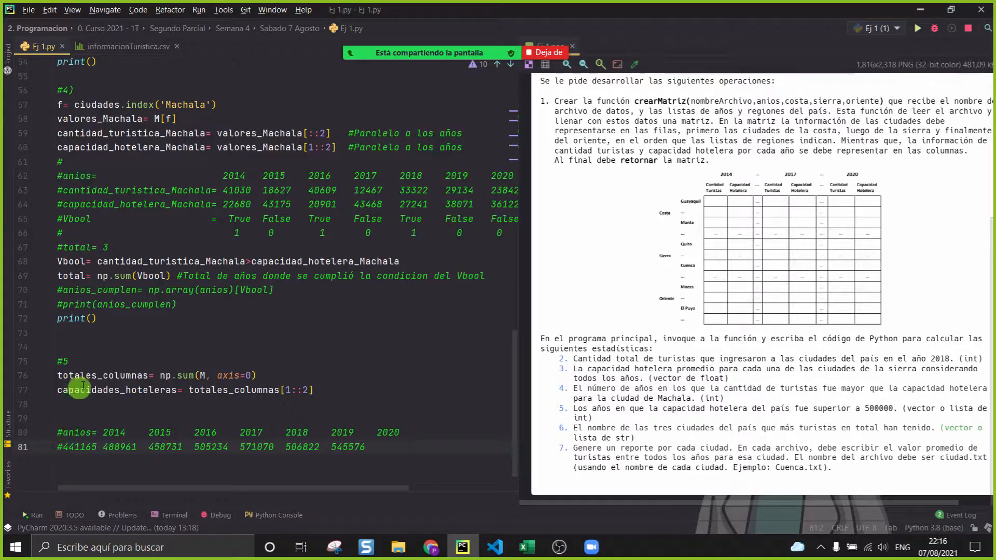
text(capacidades_hoteleras)
click(107, 433)
key(Tab)
key(Tab)
key(Tab)
key(Tab)
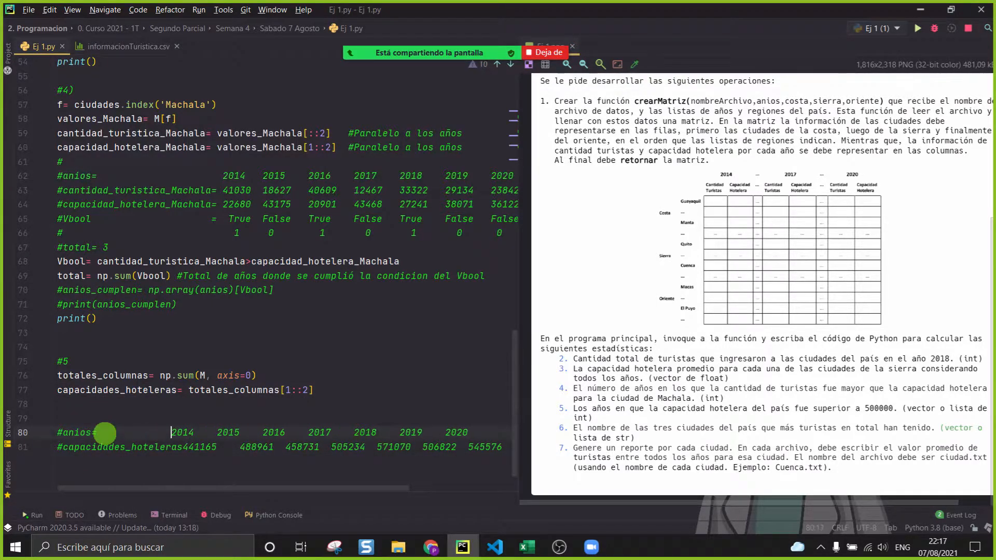
click(188, 447)
click(184, 447)
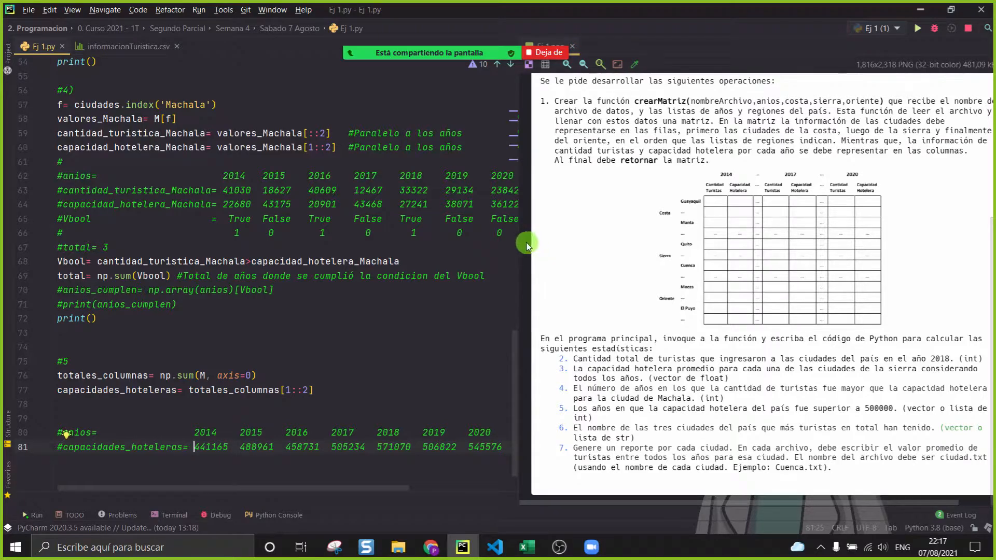
Step: Widen the code editor and remove the extra blank line above the #anios= comment
drag(518, 240, 594, 240)
scroll(343, 363, down, 1)
click(342, 443)
click(160, 373)
key(BackSpace)
click(196, 461)
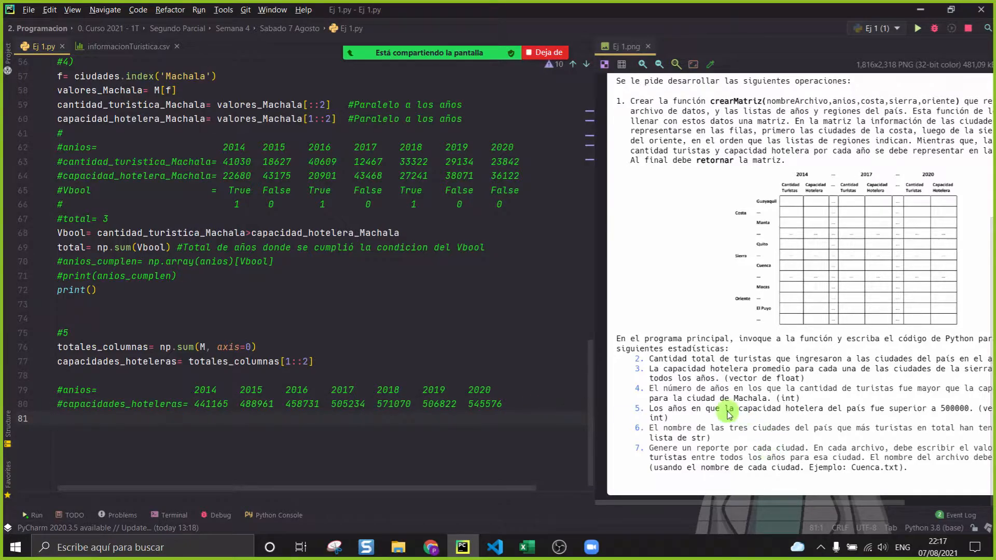
Step: Below the comments, define Vbool= capacidades_hoteleras>500000
drag(594, 253, 503, 254)
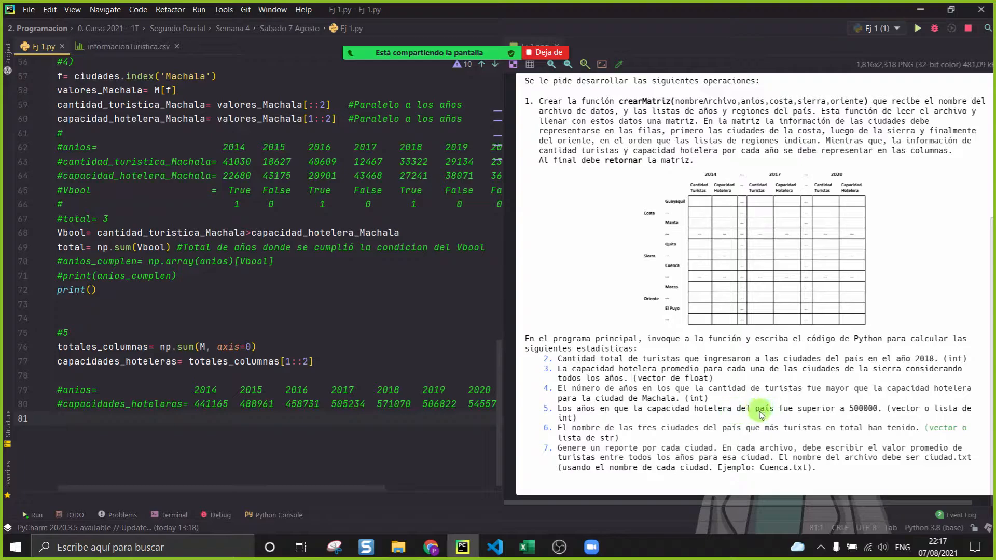
click(247, 432)
text(Vbool)
key(Return)
text(=)
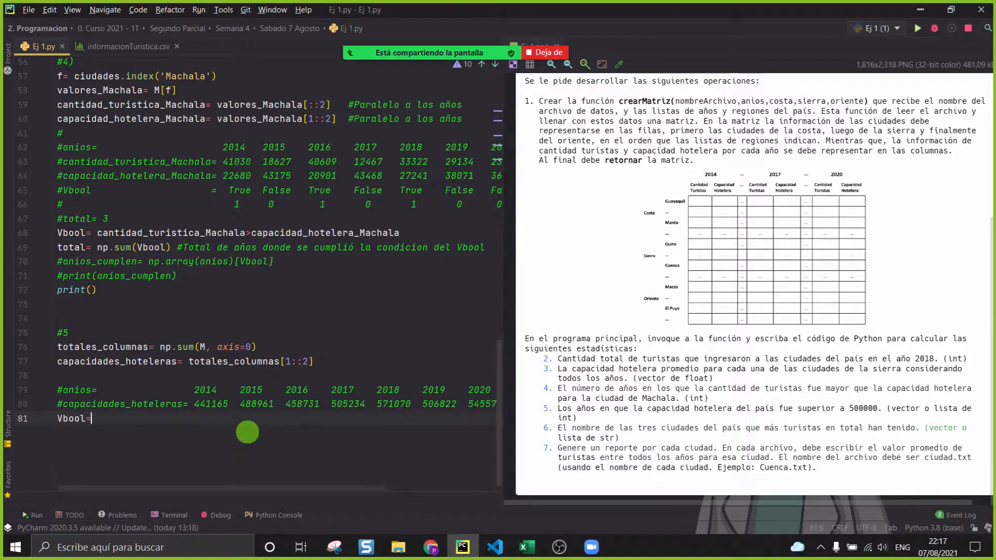
text( cap)
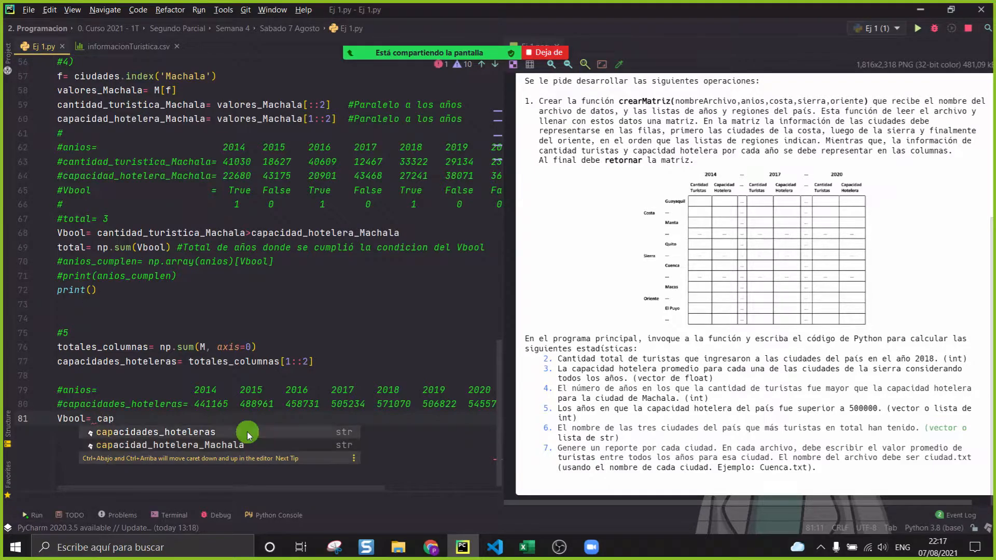
key(Return)
text(>500000)
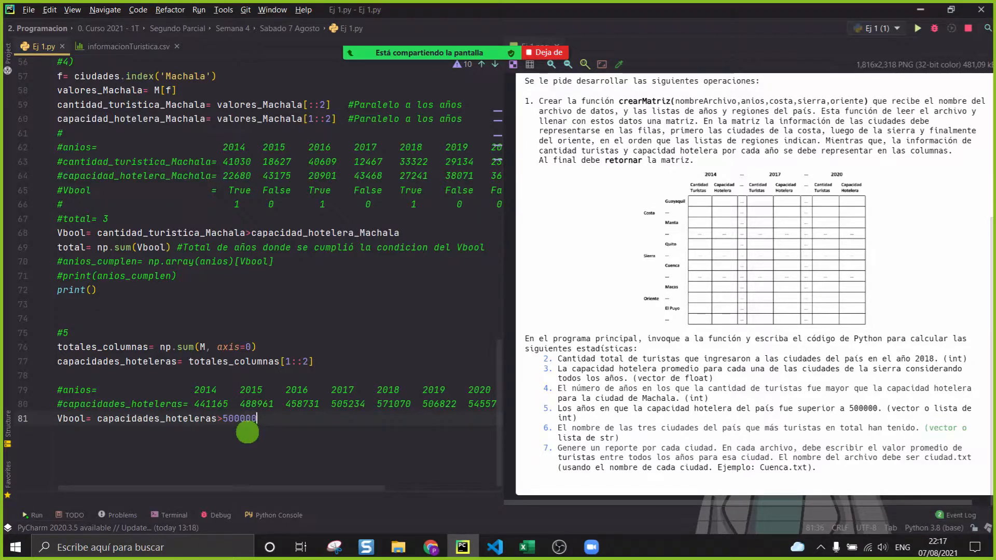
Step: Above the assignment, add an aligned #Vbool= comment row with False False False True True True True, followed by a blank line
key(Up)
key(Up)
key(Return)
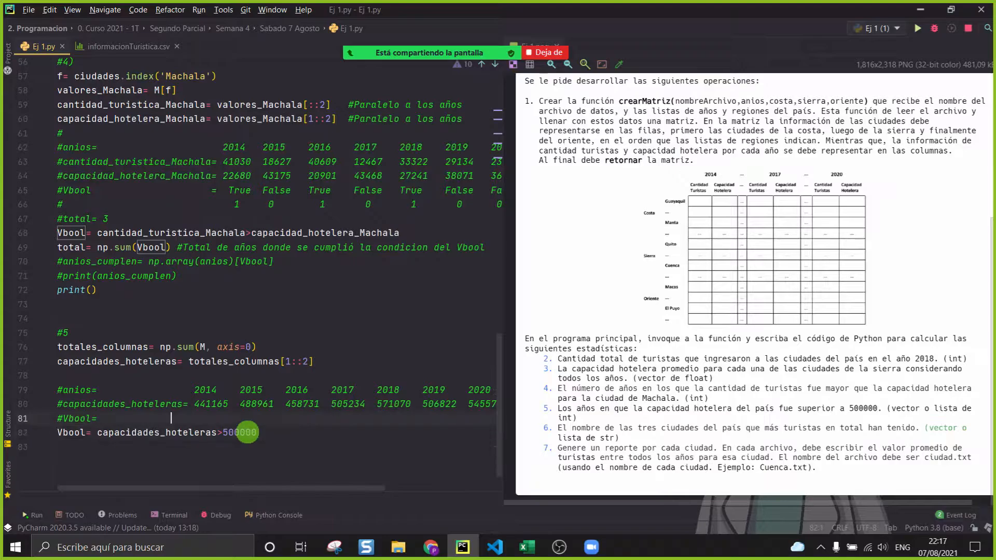
click(222, 414)
text(False   False   False   True    True)
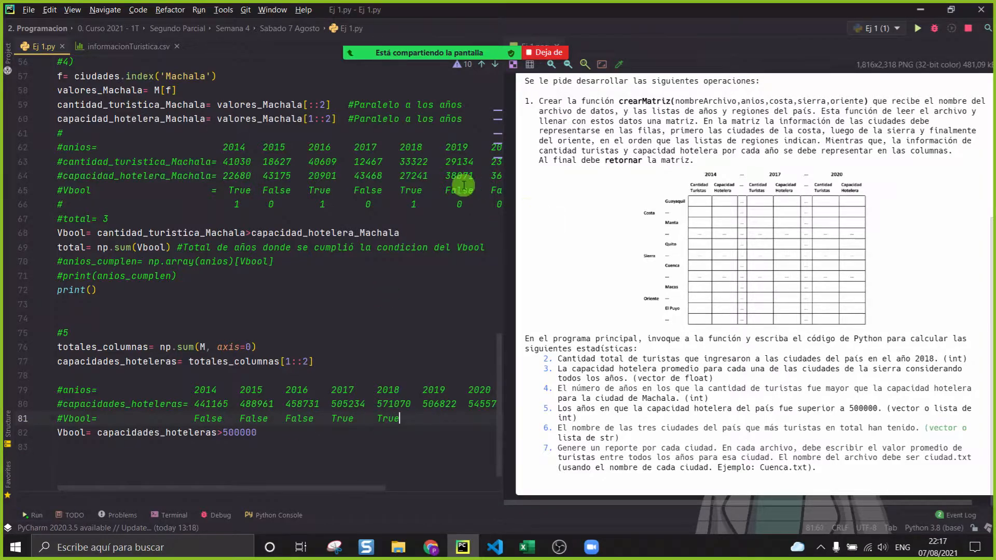
click(509, 163)
drag(511, 139, 760, 205)
click(417, 424)
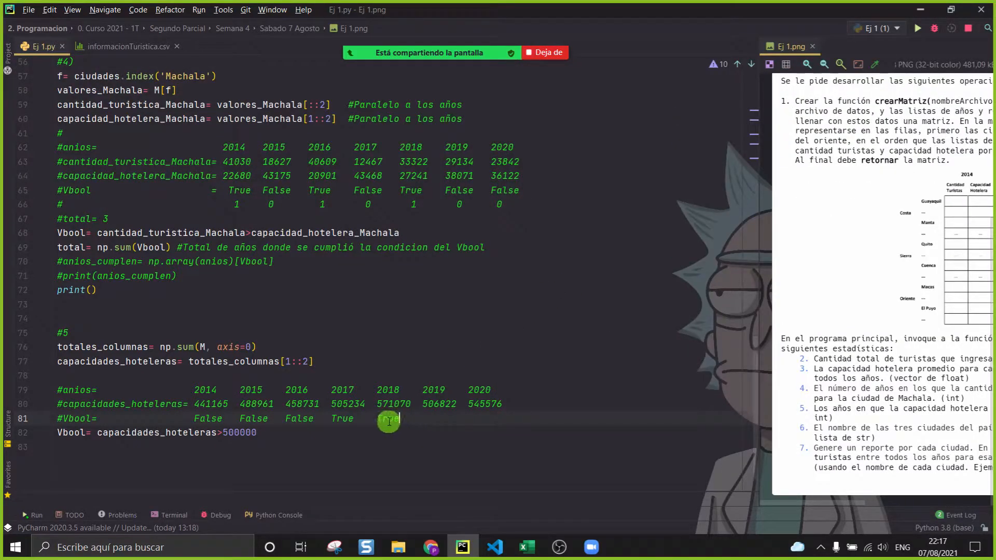
key(Tab)
text(True)
click(517, 444)
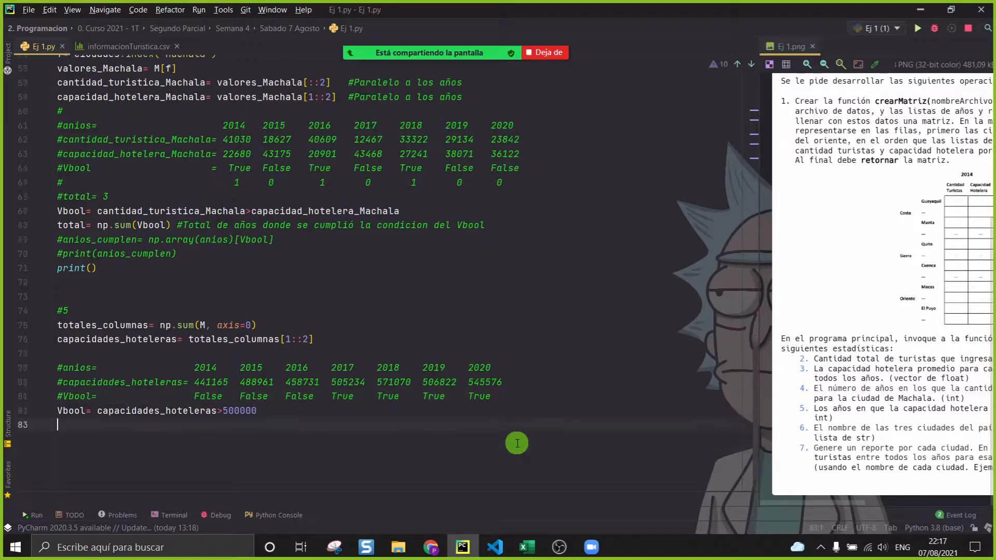
click(542, 382)
key(Return)
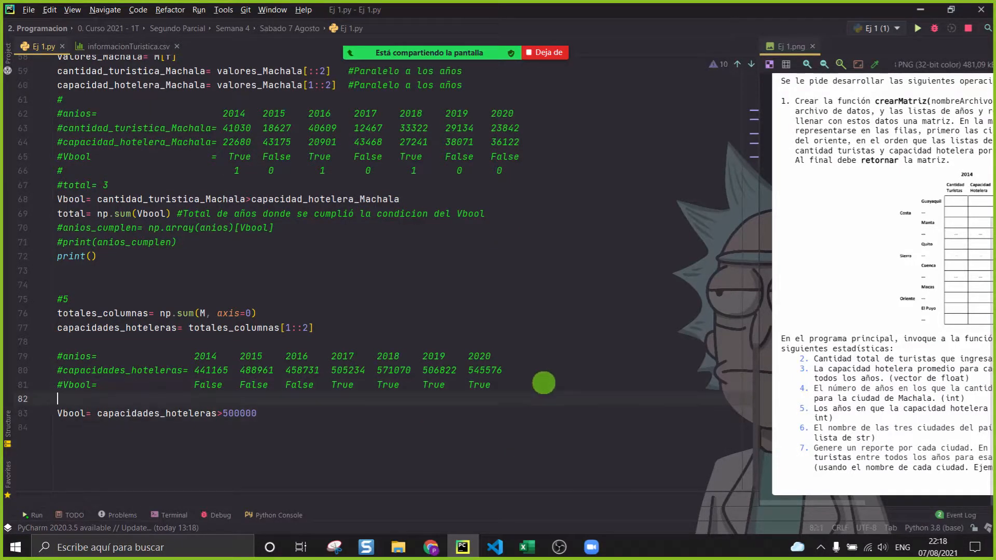
Step: Start an assignment to aniosCumplen on the line below Vbool= capacidades_hoteleras>500000
click(115, 439)
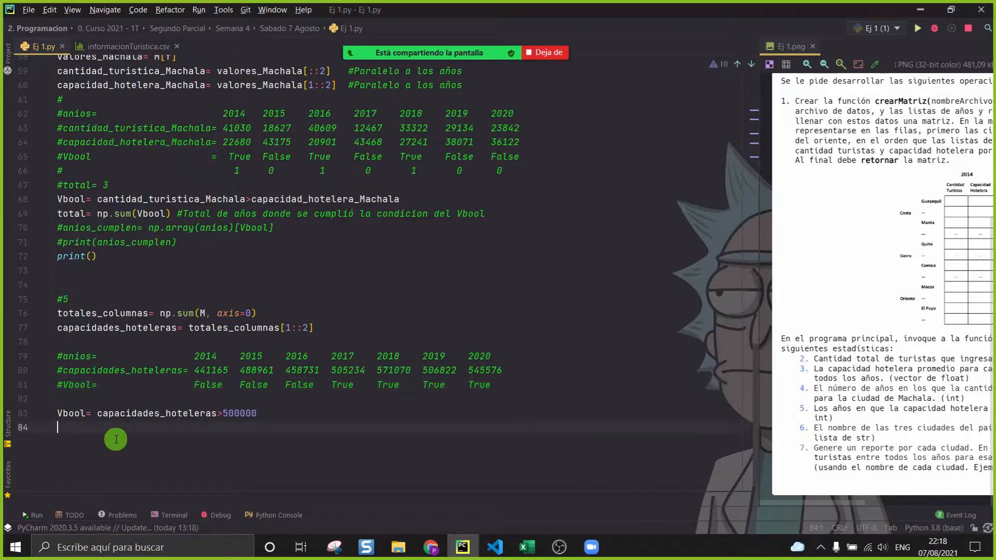
text(anios=)
key(BackSpace)
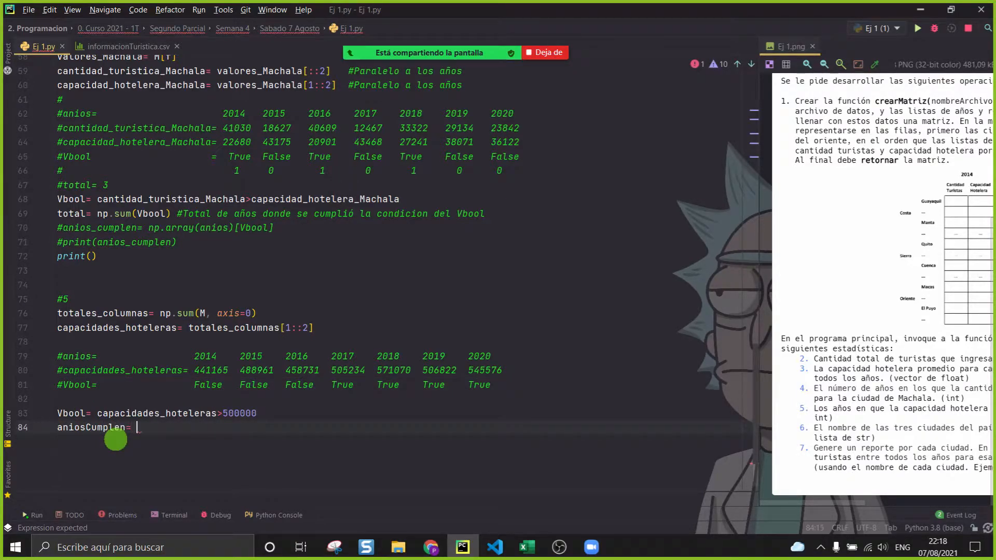
Step: Match each True and False value in the #Vbool= comment row with its year in the #anios= row
click(516, 394)
drag(517, 388, 158, 389)
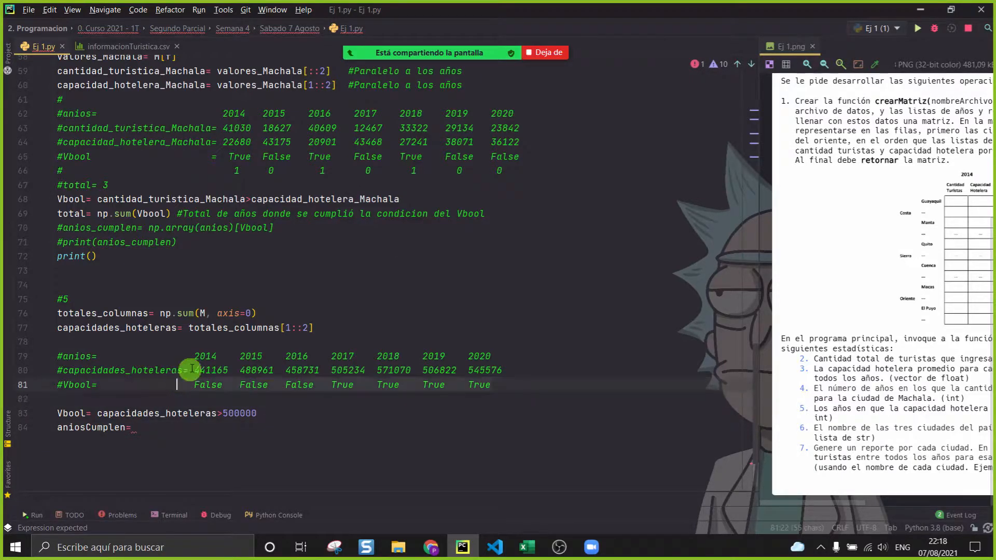
drag(194, 356, 516, 356)
click(492, 393)
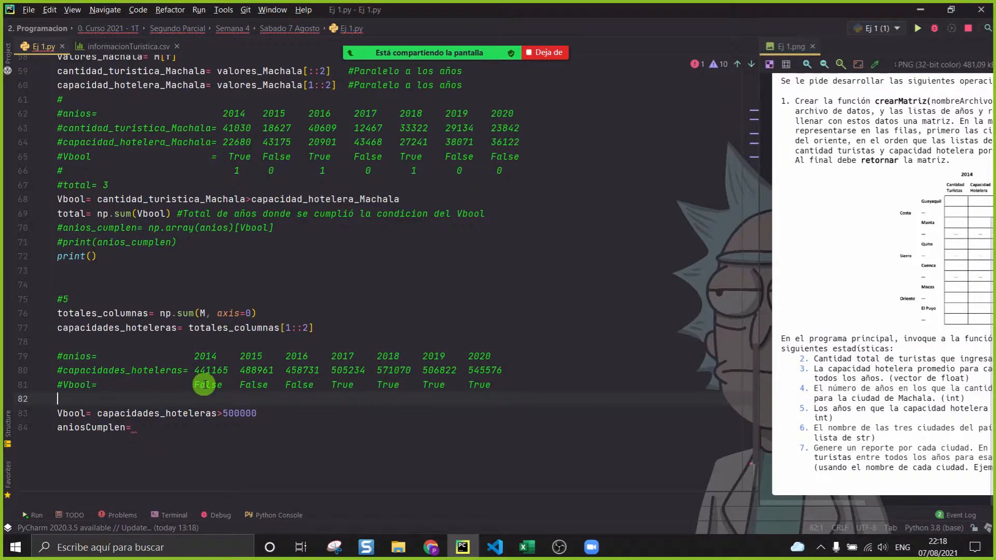
click(334, 357)
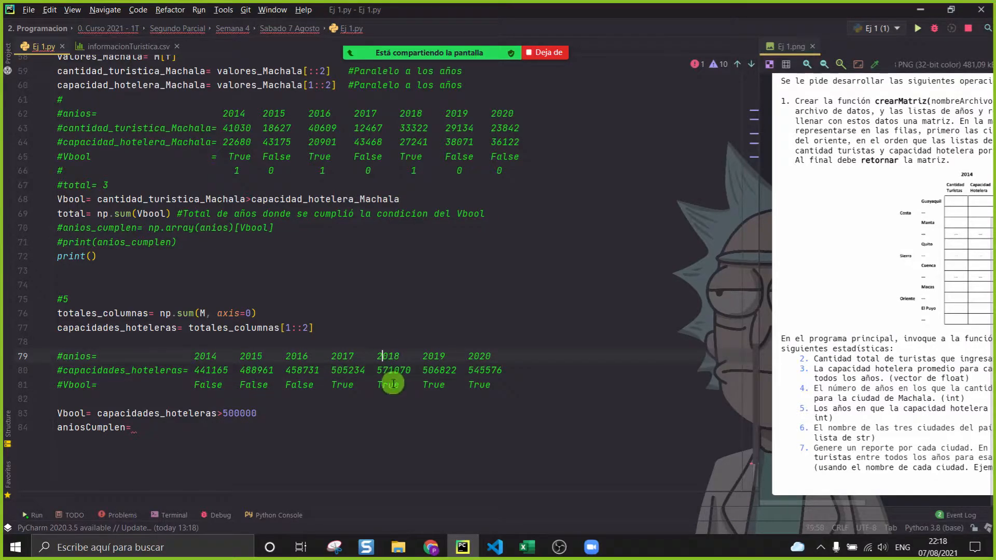
click(427, 357)
click(484, 384)
drag(194, 357, 314, 358)
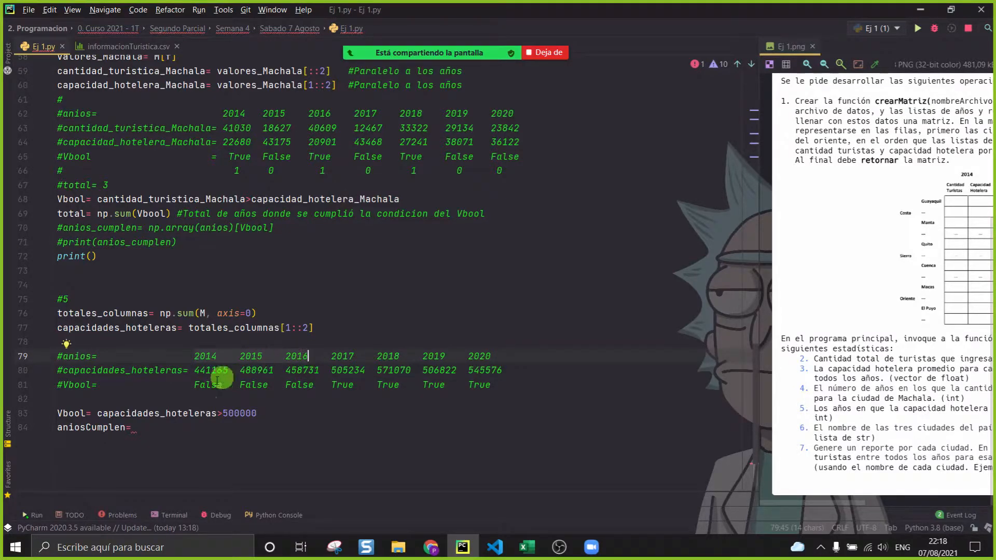
click(251, 385)
Step: Complete the aniosCumplen assignment with anios[Vbool] and start a new line below it
click(279, 426)
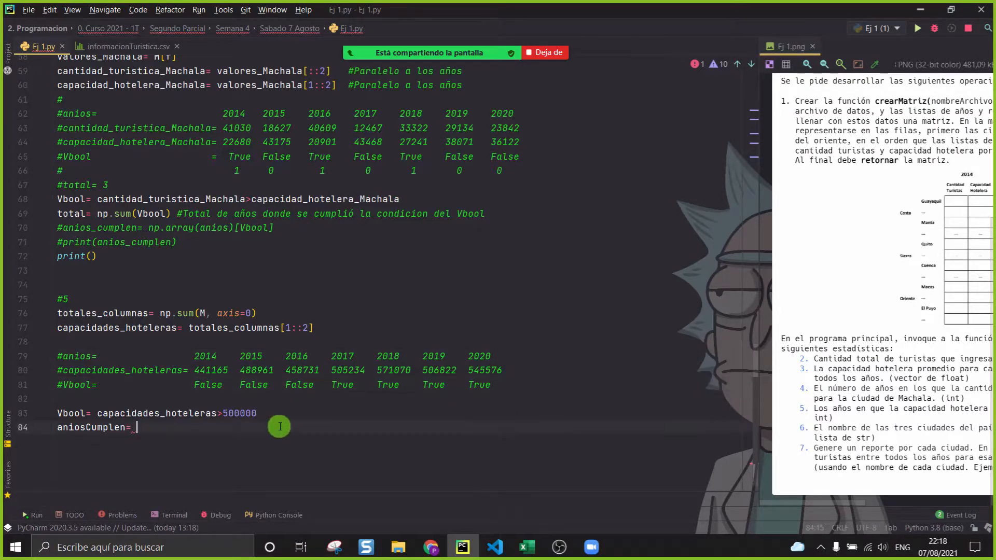
text(anios[])
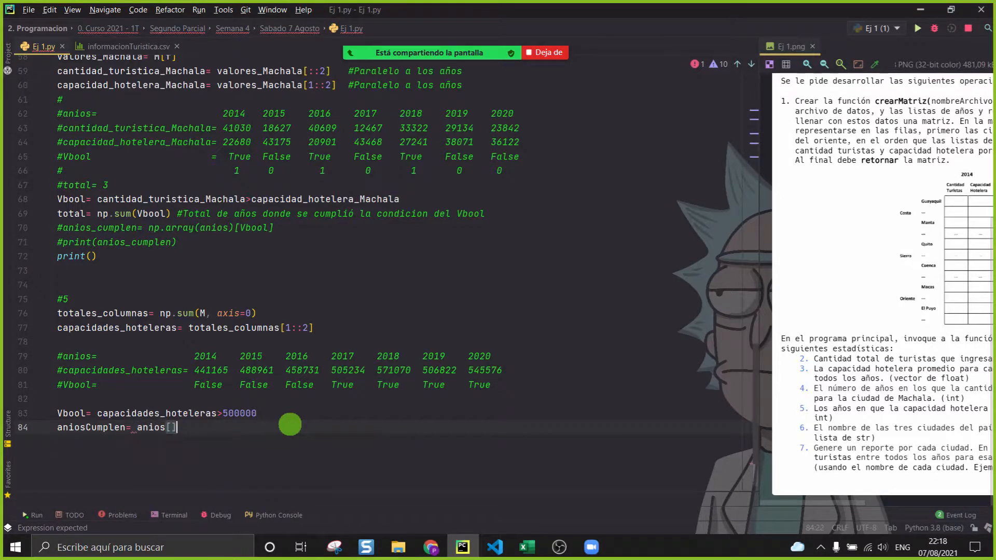
text(Vbo)
key(Return)
key(End)
key(Return)
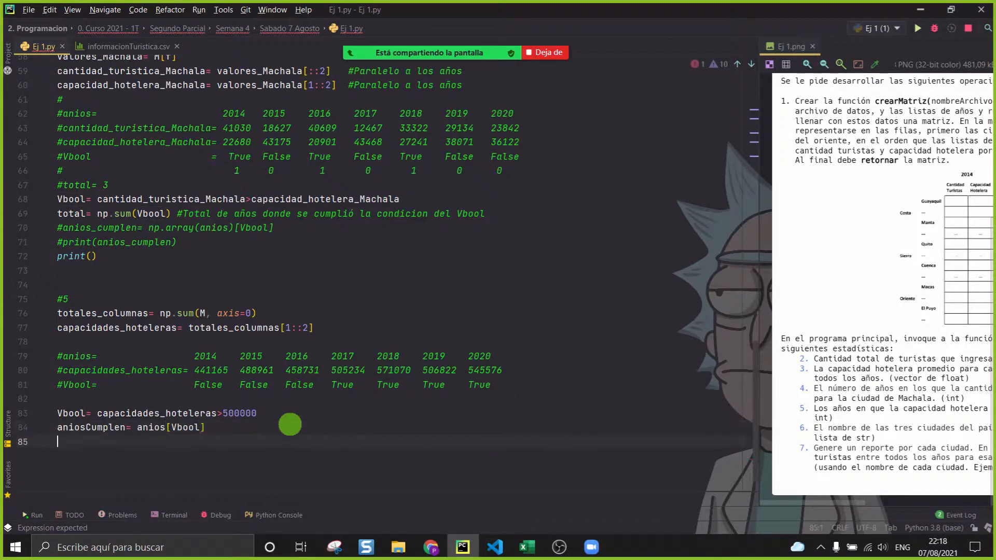
Step: Open the Zoom meeting chat, move its window aside, and review the #Vbool= comment row alongside the anios[Vbool] expression
mouse_move(421, 55)
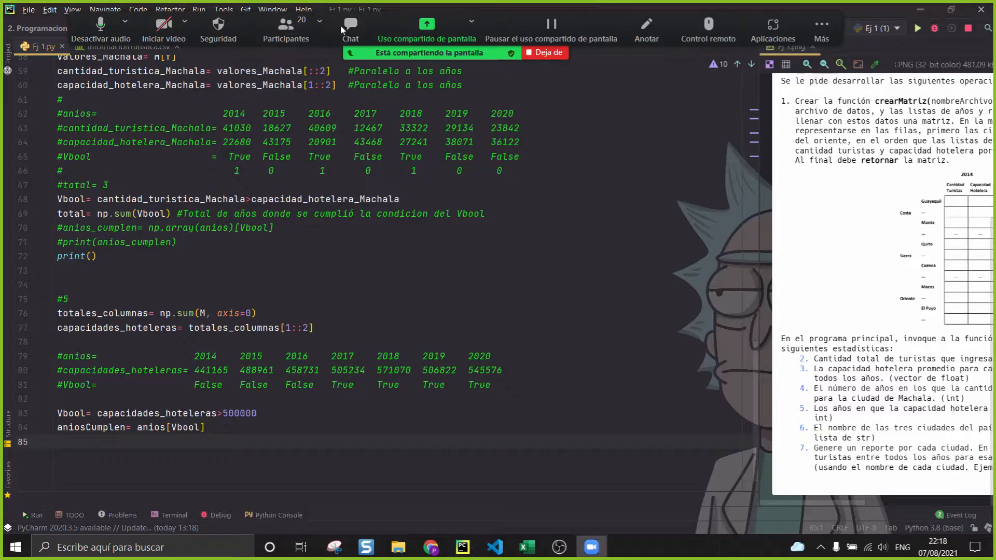
click(349, 29)
drag(652, 222, 591, 178)
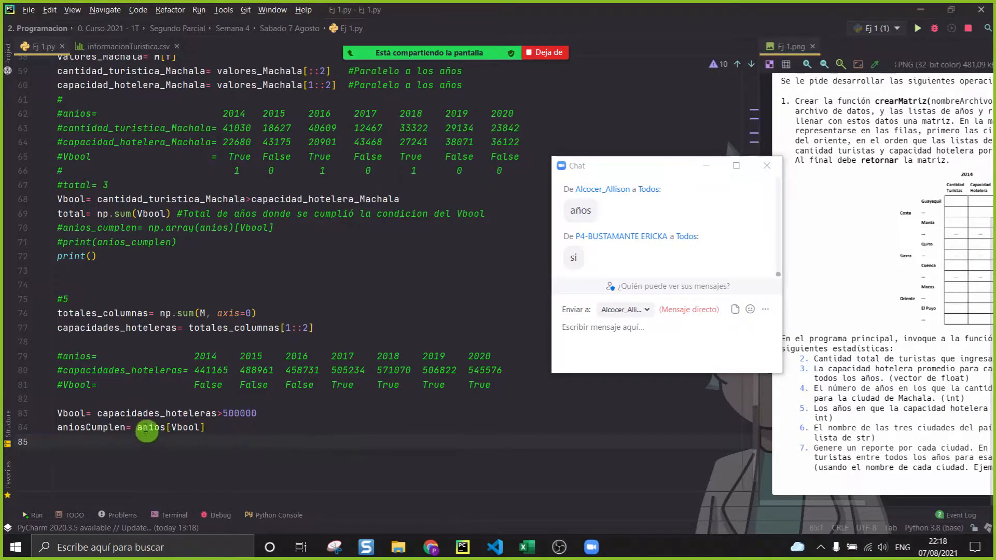
click(189, 429)
drag(193, 384, 529, 387)
click(506, 414)
click(479, 444)
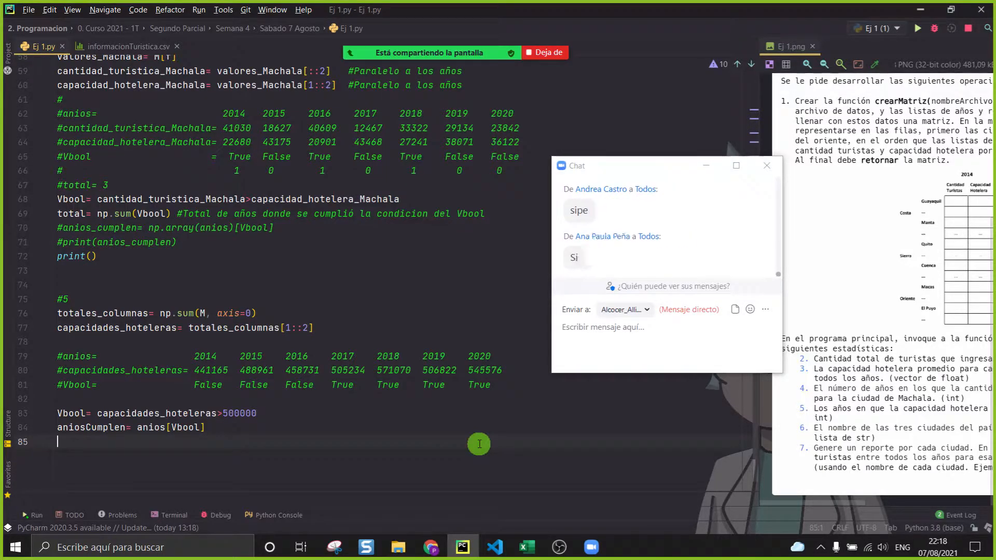
Step: Convert anios to an array in the assignment so it reads aniosCumplen= np.array(anios)[Vbool]
click(138, 427)
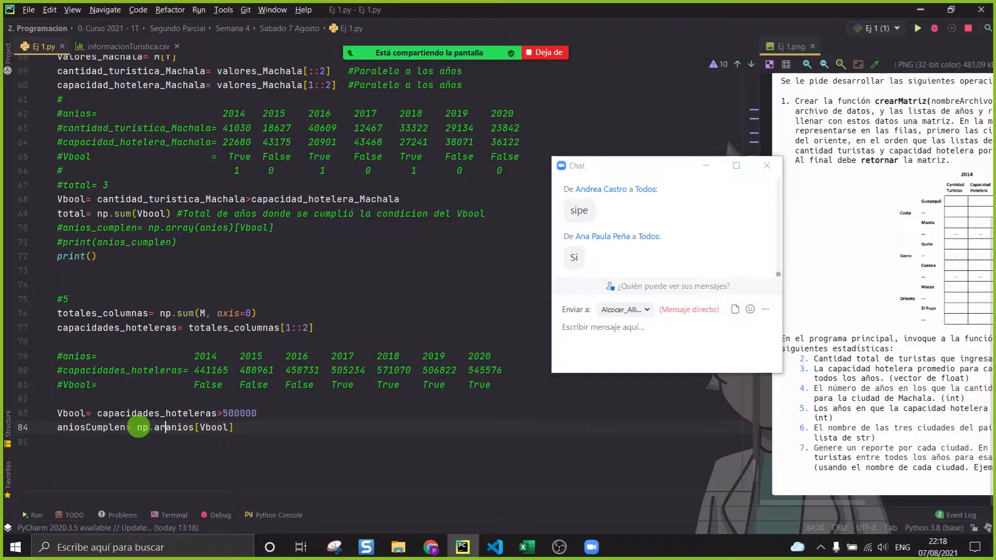
key(BackSpace)
text(rray()
key(Right)
key(Right)
key(Right)
key(Right)
key(Right)
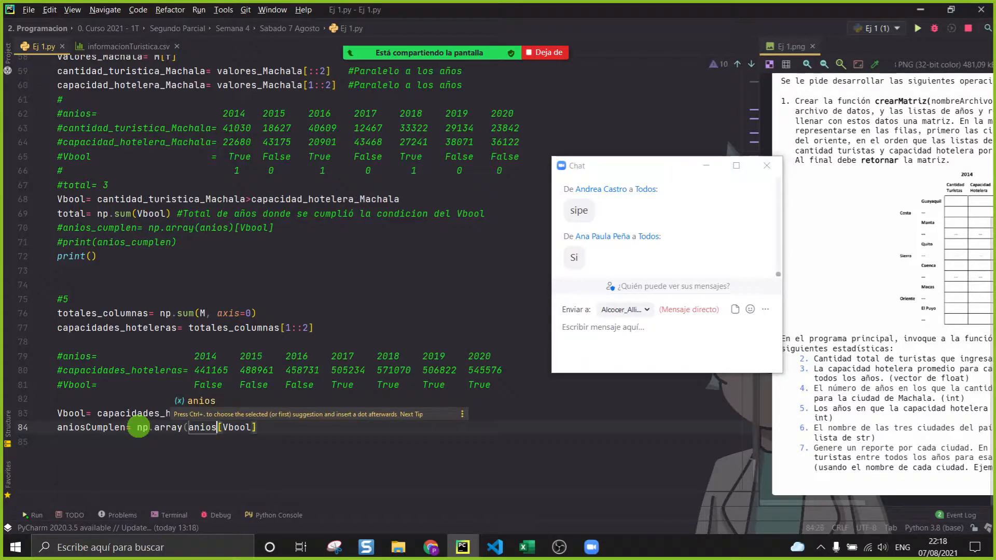
text())
key(Down)
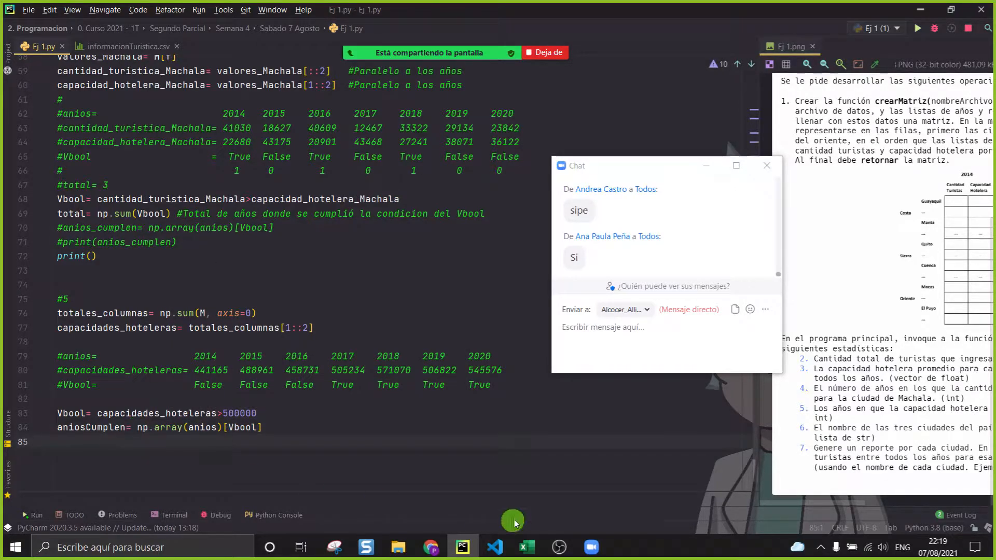
Step: Add print(aniosCumplen) below the aniosCumplen assignment
text(print(anio)
key(Down)
key(Down)
key(Return)
Step: Run the script and compare the printed years with the #anios= comment row, then hide the output
click(347, 232)
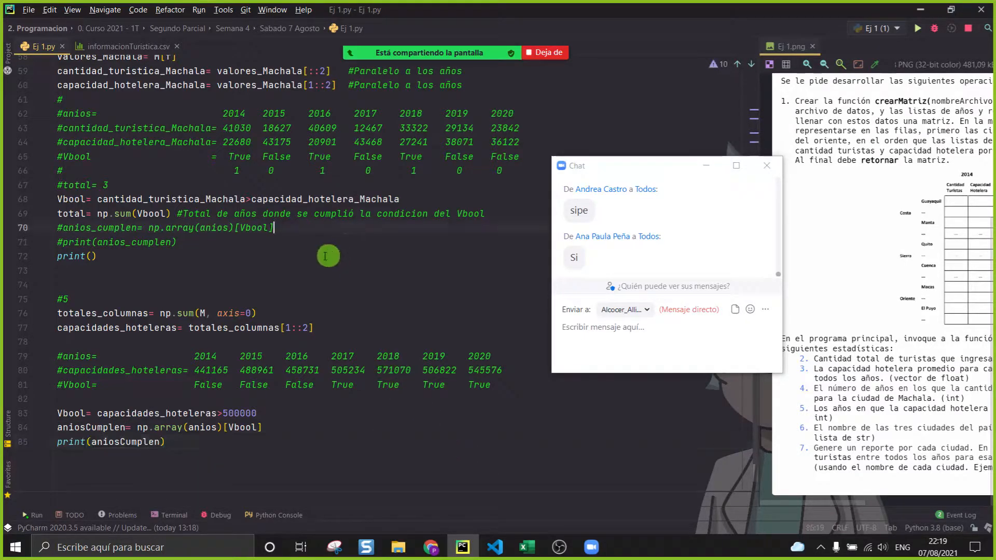
right_click(330, 256)
click(405, 418)
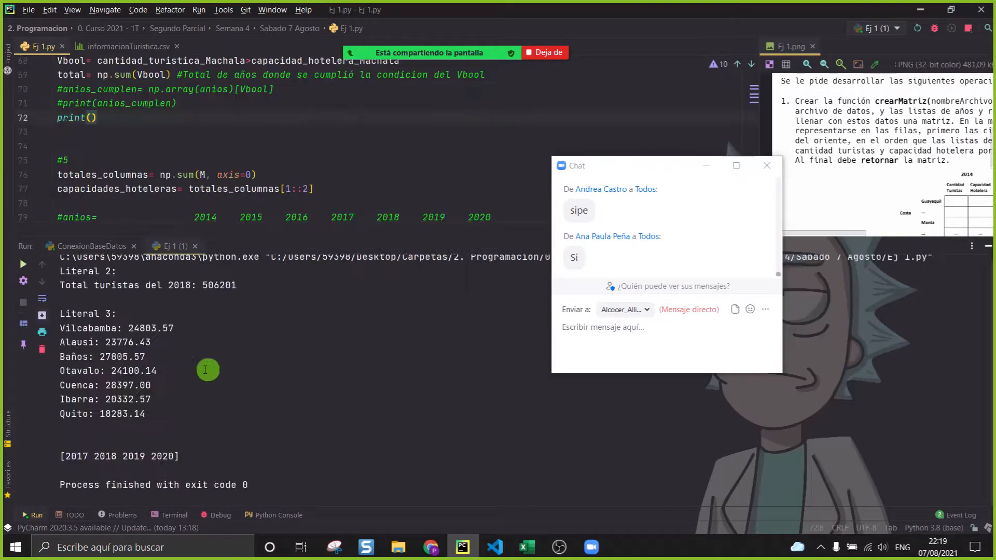
drag(421, 454, 6, 453)
scroll(408, 170, down, 1)
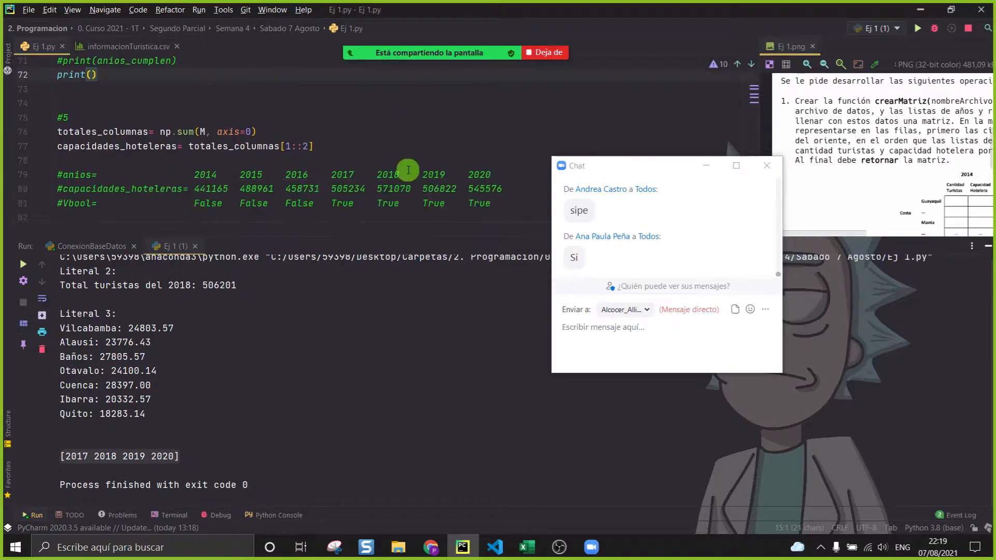
scroll(408, 170, down, 1)
click(490, 132)
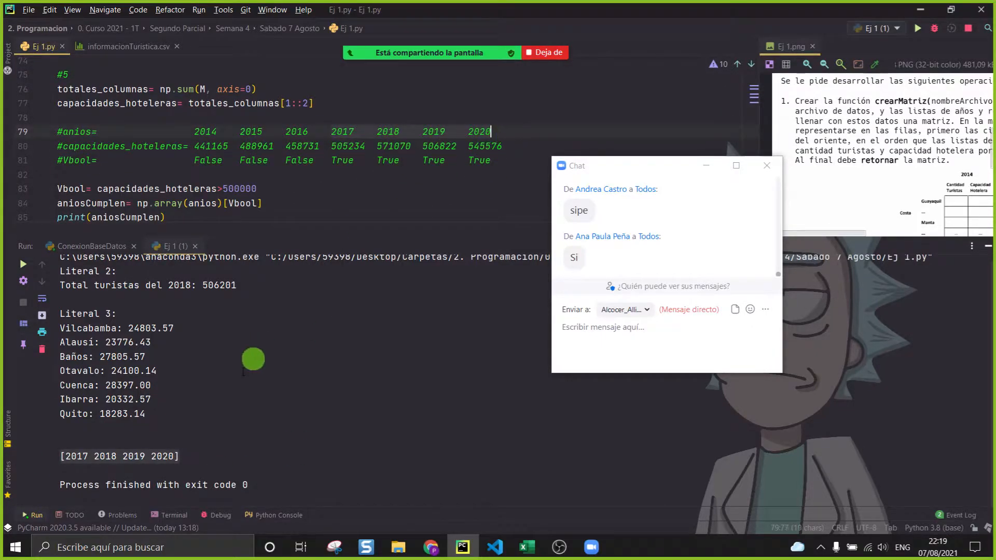
click(263, 457)
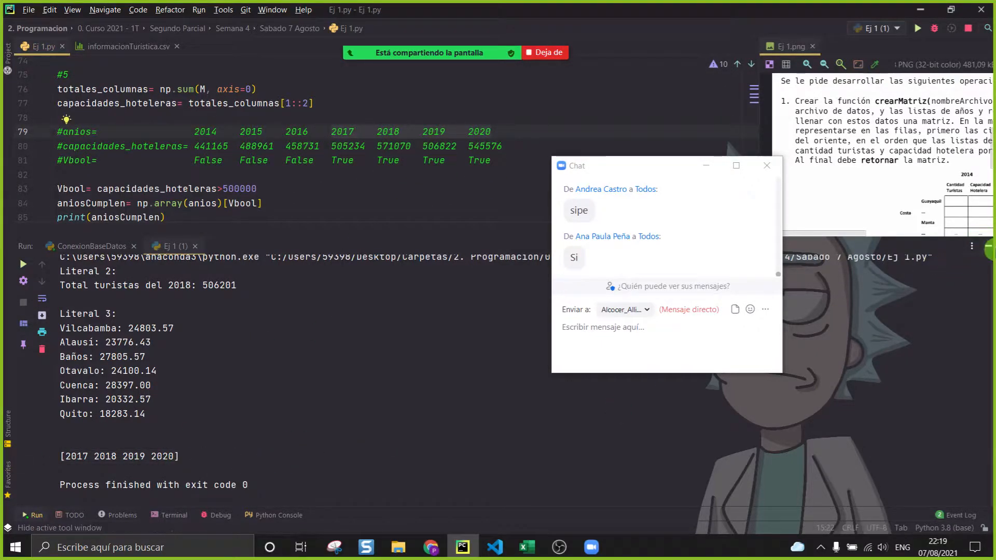
click(7, 527)
Step: Insert print('Literal 5: ') above the Vbool assignment and start a new line after print(aniosCumplen)
click(209, 419)
click(166, 371)
text(print()
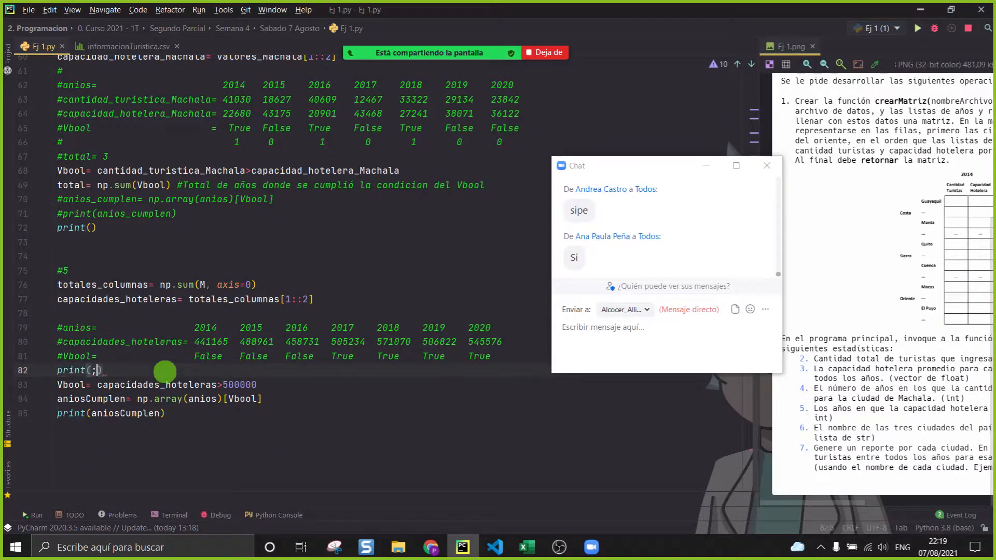
text('Literal 5:)
key(Down)
key(Down)
key(Down)
key(Right)
key(Return)
Step: Minimize the chat, enlarge the exercise image beside the code, and add a #6 comment below the item 5 code
click(706, 166)
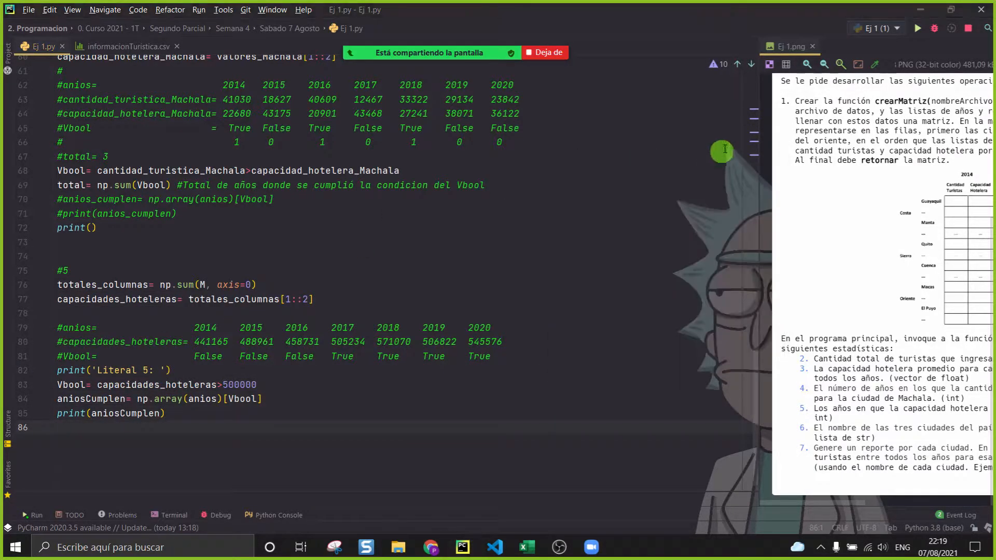
drag(758, 120, 518, 363)
scroll(279, 341, down, 2)
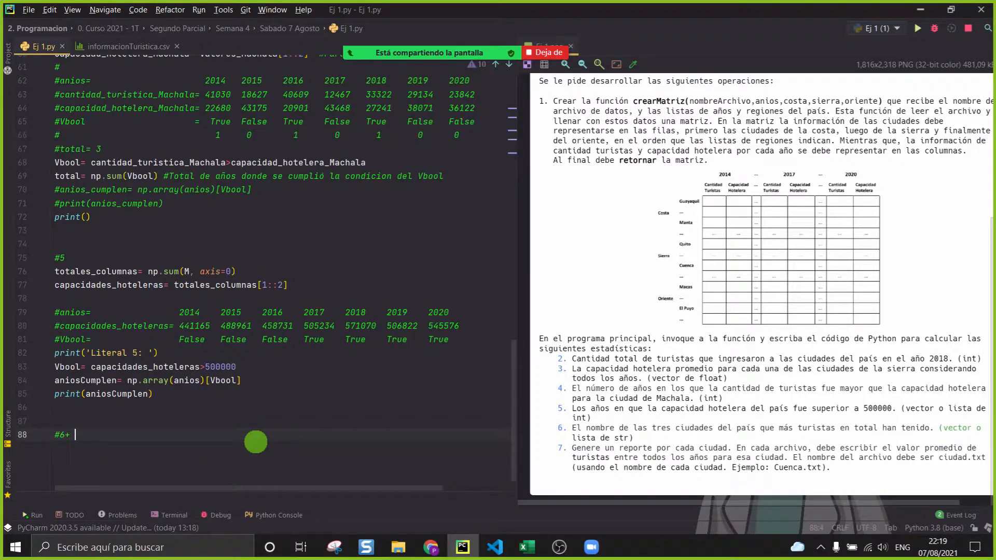
key(Return)
key(Return)
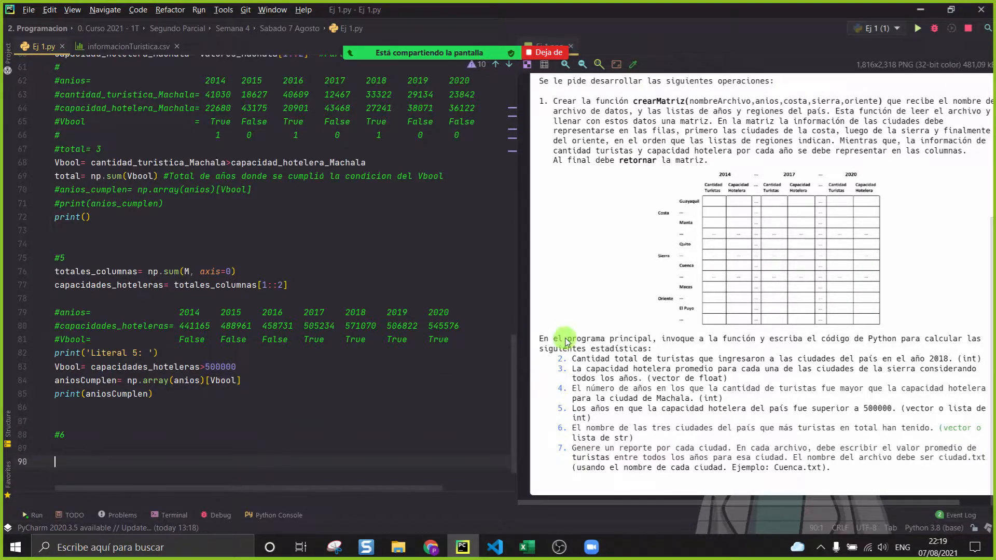
drag(525, 255, 357, 275)
scroll(285, 296, down, 2)
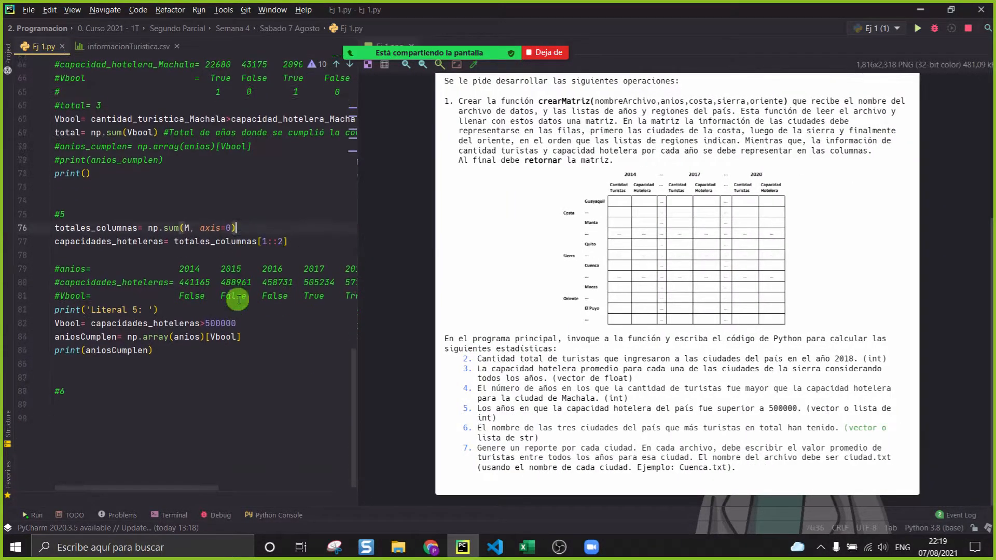
click(235, 366)
click(236, 392)
Step: Reopen the meeting chat, read the latest question about end=\t, and look through the code for its use
click(351, 31)
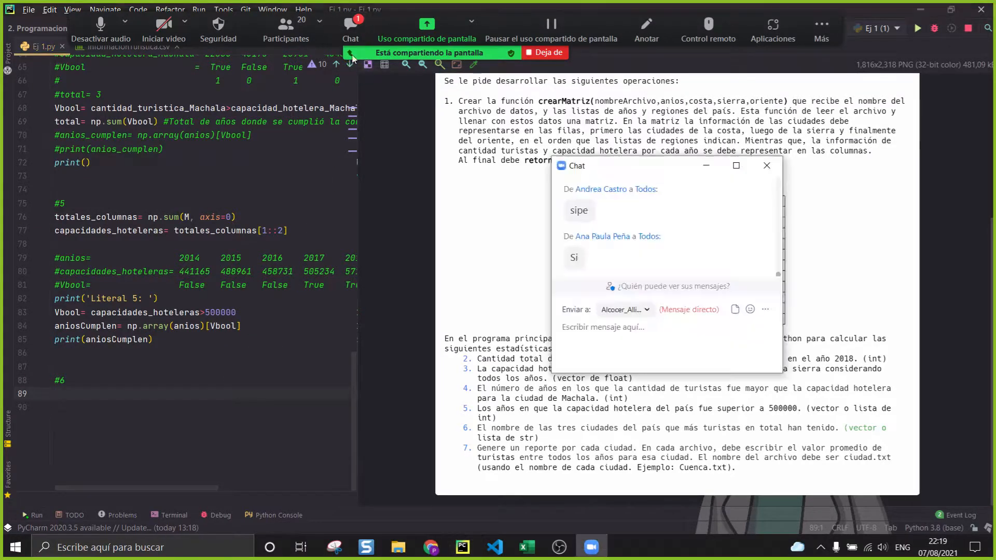
drag(677, 167, 606, 175)
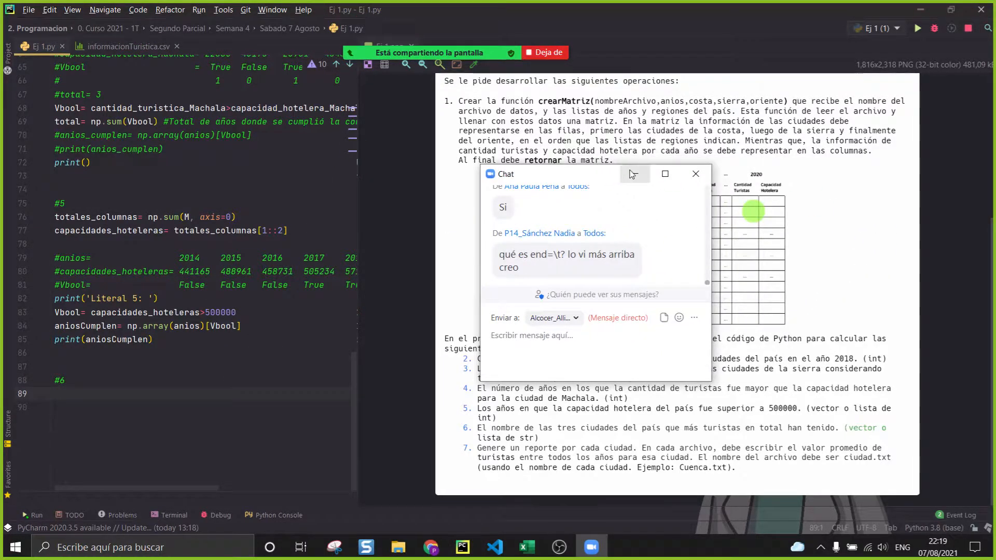
triple_click(532, 261)
double_click(532, 261)
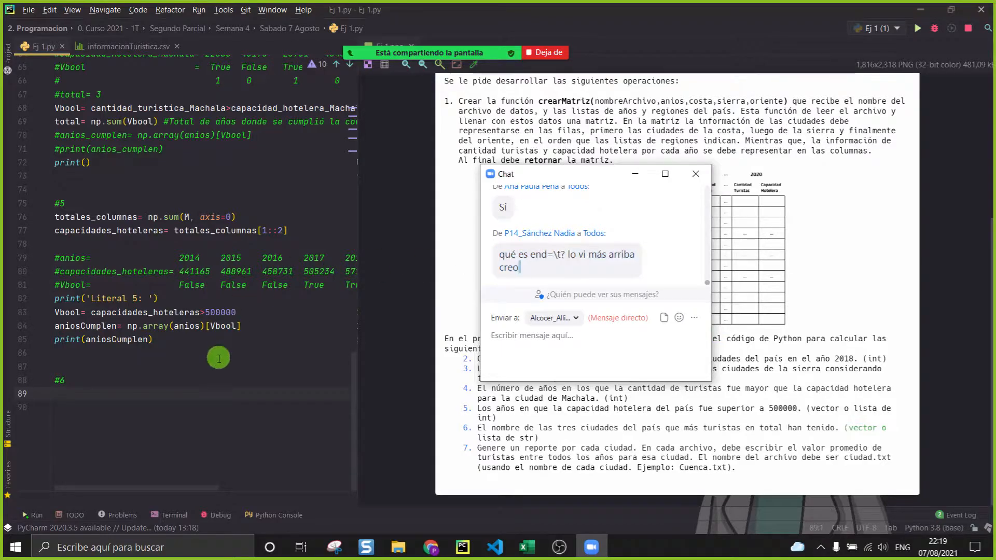
scroll(219, 359, up, 1)
scroll(197, 296, up, 3)
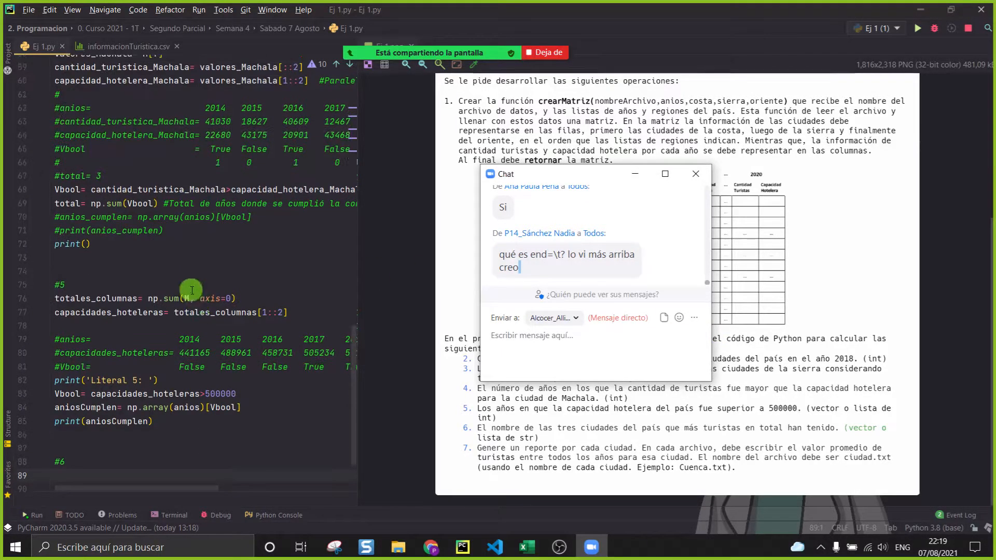
scroll(192, 290, down, 3)
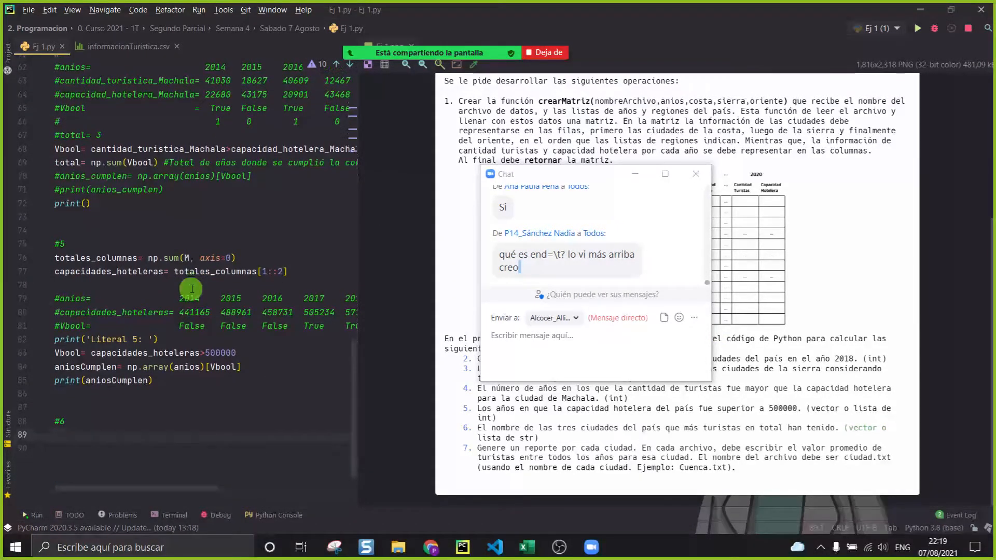
click(206, 419)
scroll(208, 418, down, 1)
click(224, 346)
click(32, 515)
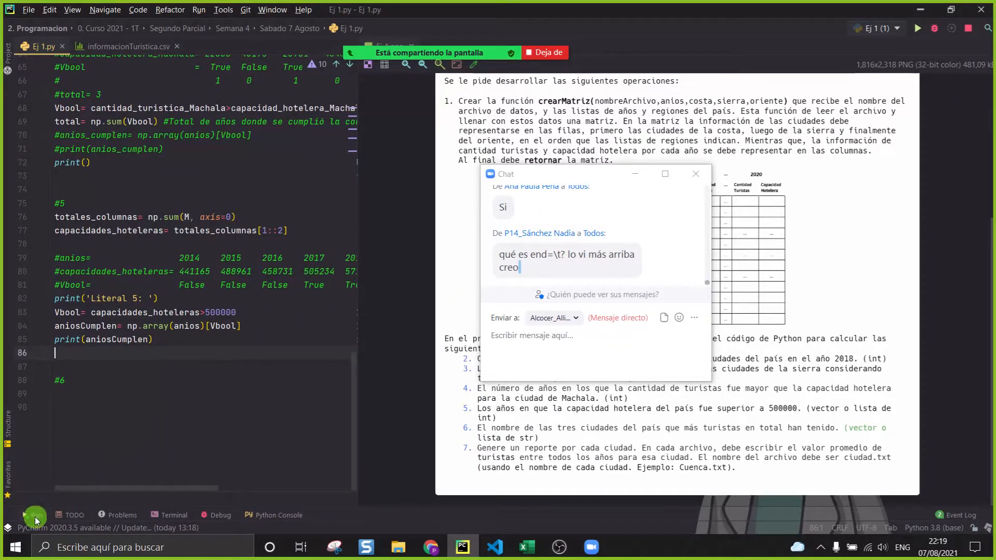
click(894, 210)
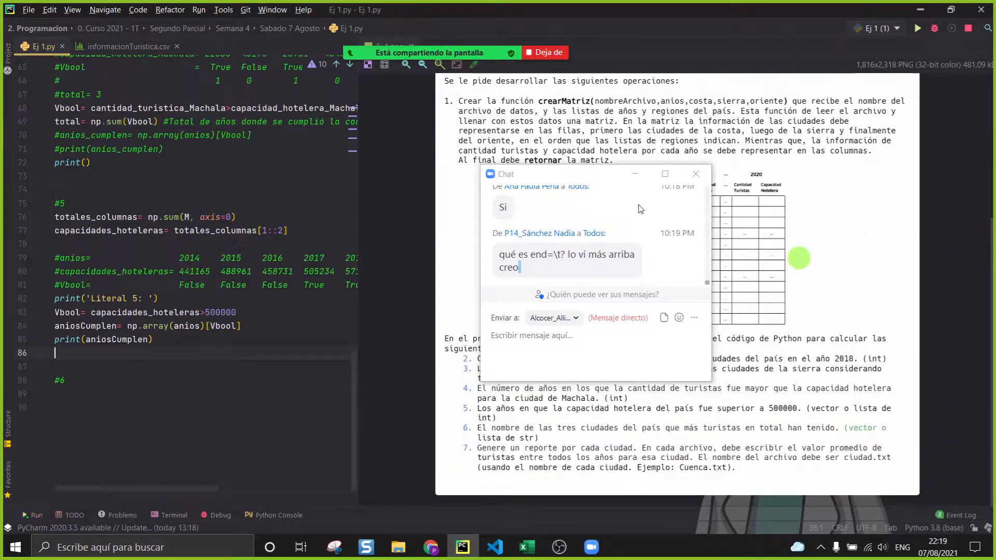
Step: Widen the code pane and write a loop below print(aniosCumplen): for elem in anios: with print(elem) as its body
click(365, 150)
drag(359, 150, 621, 168)
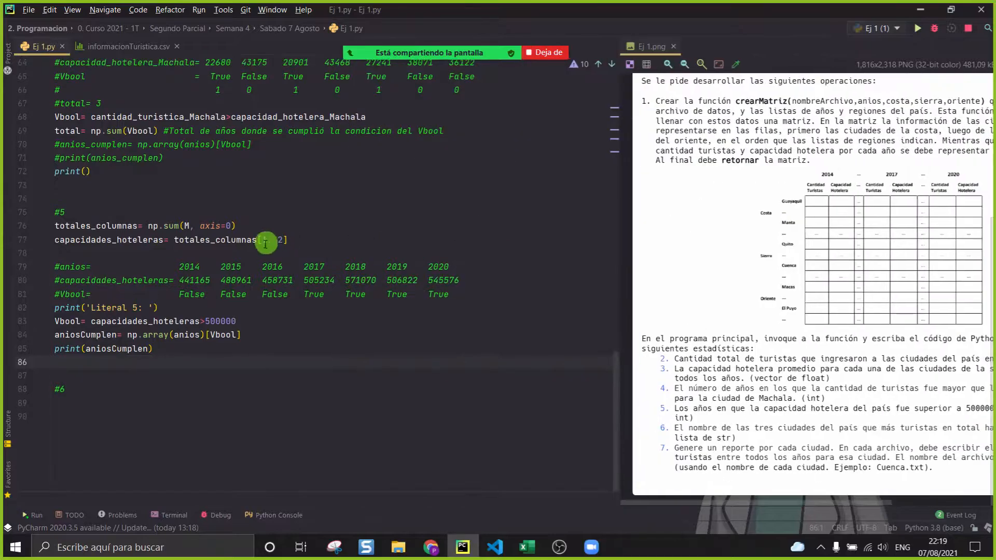
drag(179, 267, 199, 267)
click(173, 376)
text(for elem in)
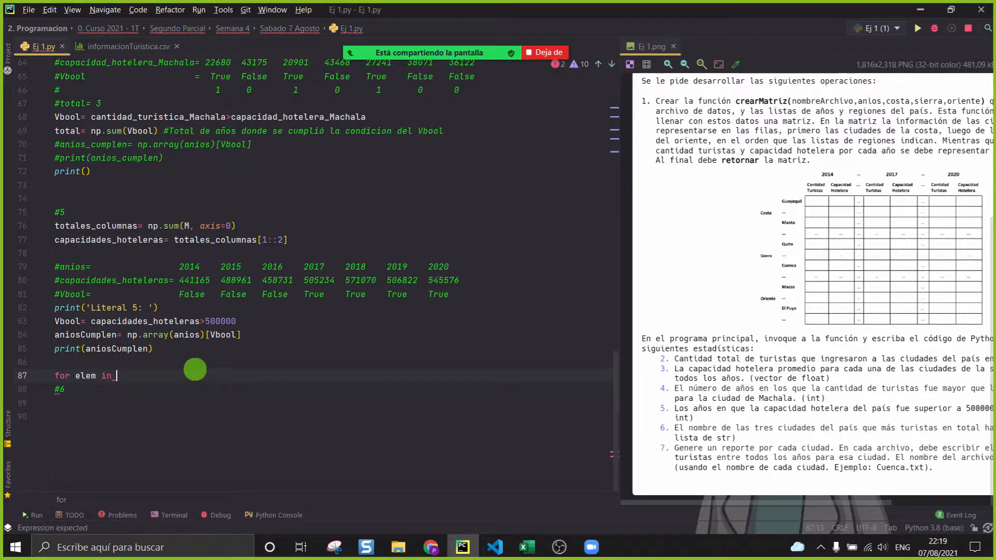
text( anios:)
key(Return)
text(print(elem))
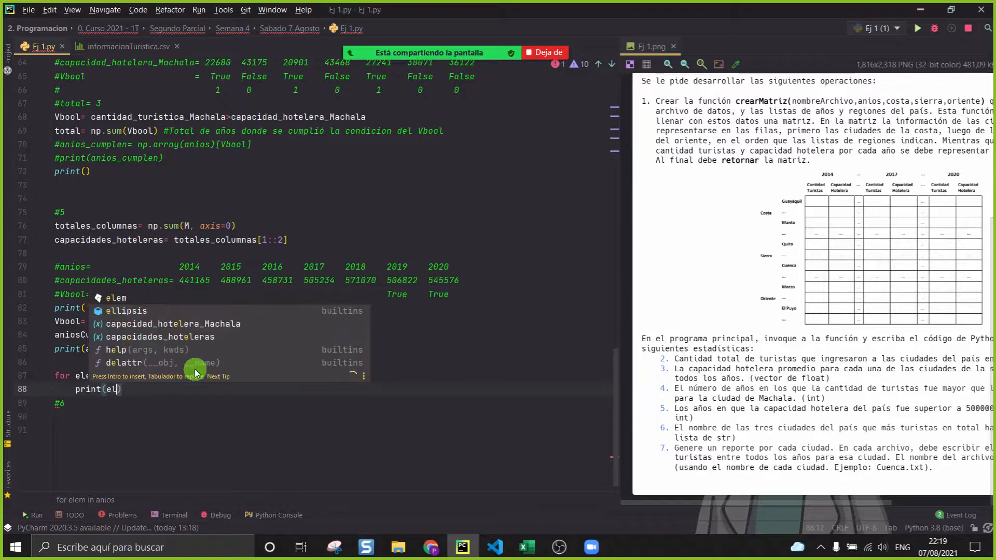
key(Return)
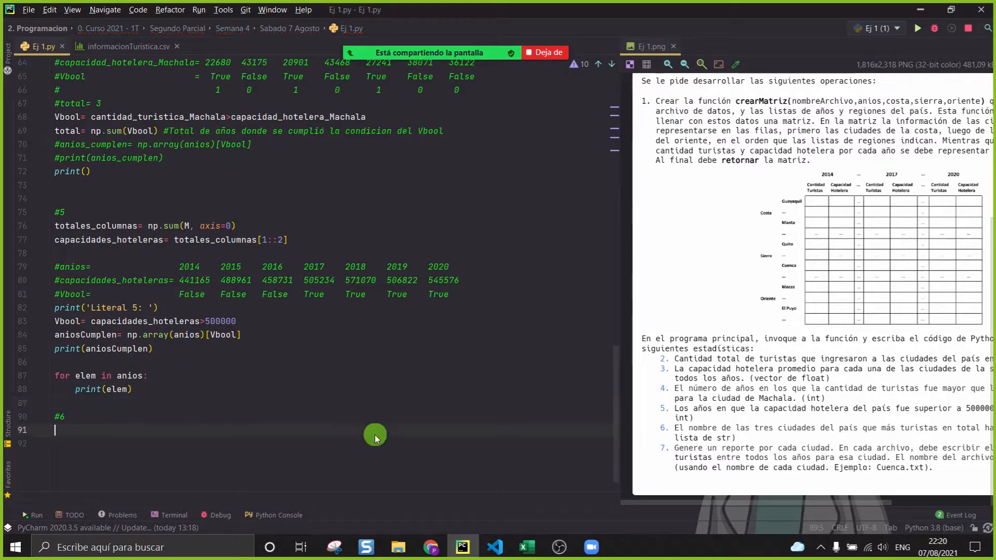
Step: Run the script, examine how the loop prints the years below Literal 5, and hide the output
right_click(375, 430)
click(411, 419)
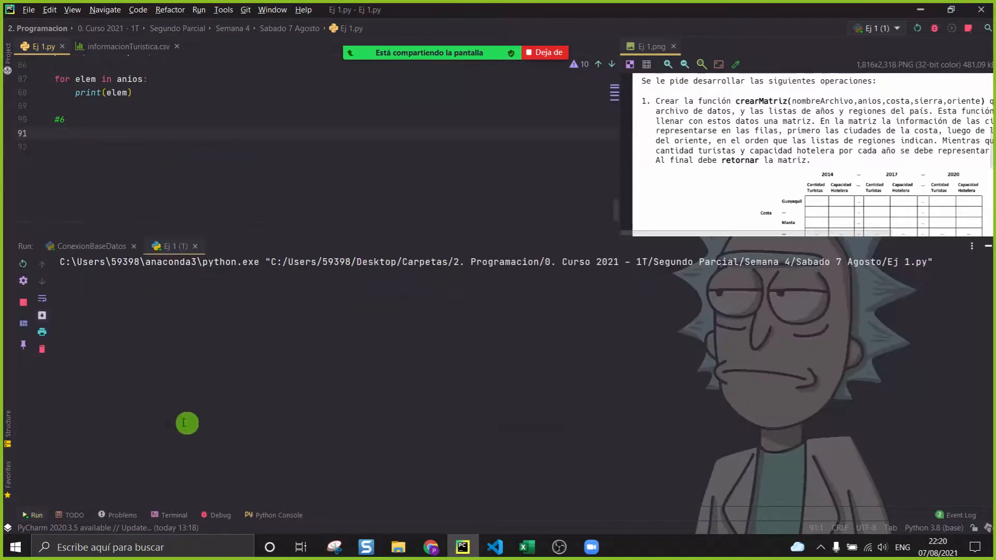
drag(104, 374, 14, 381)
drag(123, 394, 2, 394)
drag(95, 408, 2, 412)
drag(112, 444, 33, 445)
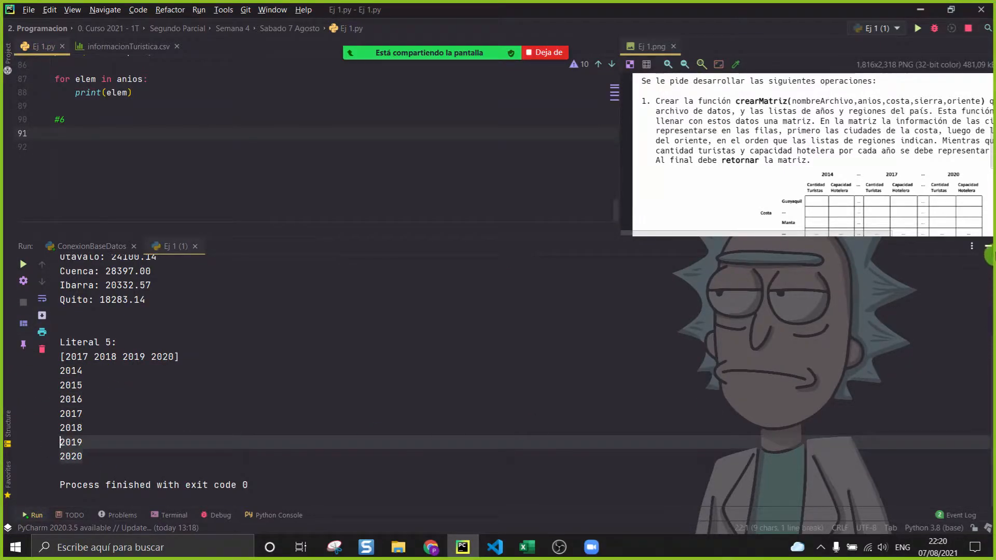
click(988, 246)
Step: Add the argument end='\n' after elem in the loop's print call
scroll(88, 368, up, 5)
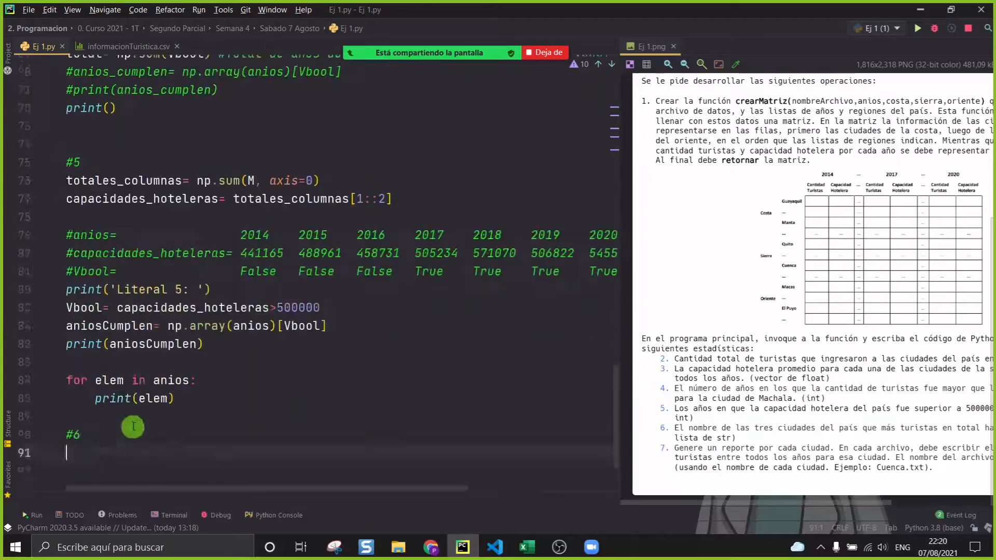
click(127, 312)
click(169, 310)
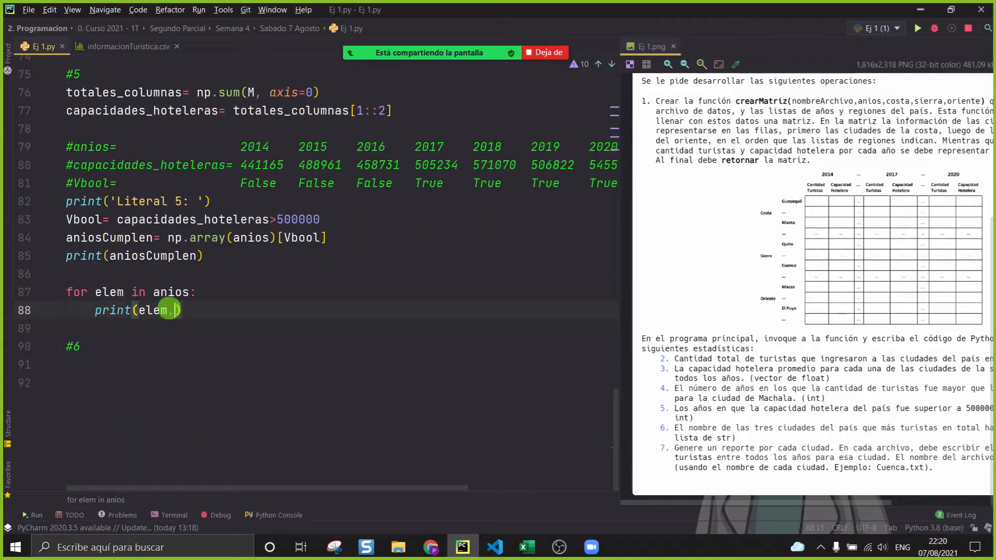
text(,end=')
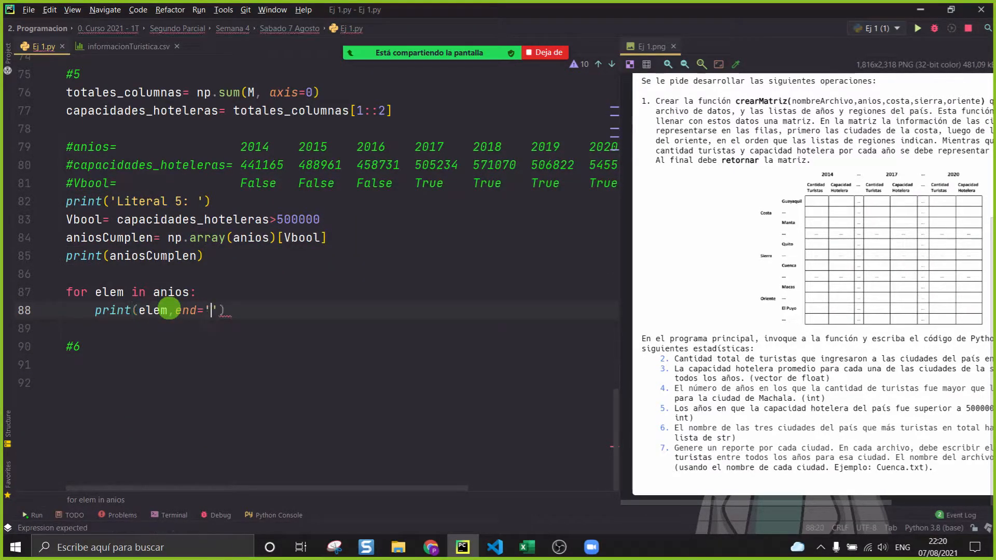
text(\n)
key(Down)
key(Down)
key(Down)
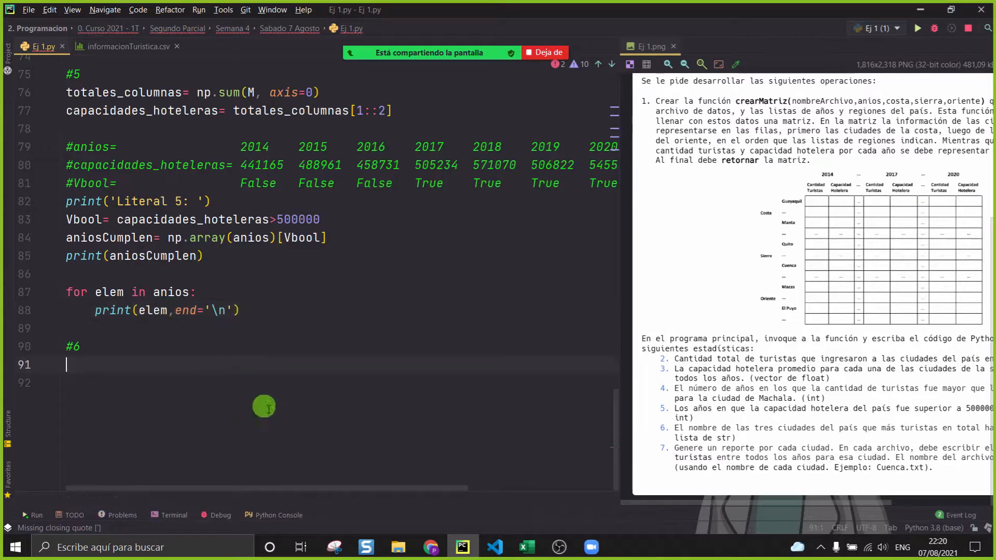
Step: Point out the elem value and the end='\n' argument in the loop's print call
click(263, 298)
click(360, 400)
click(141, 311)
click(152, 311)
drag(175, 310, 233, 310)
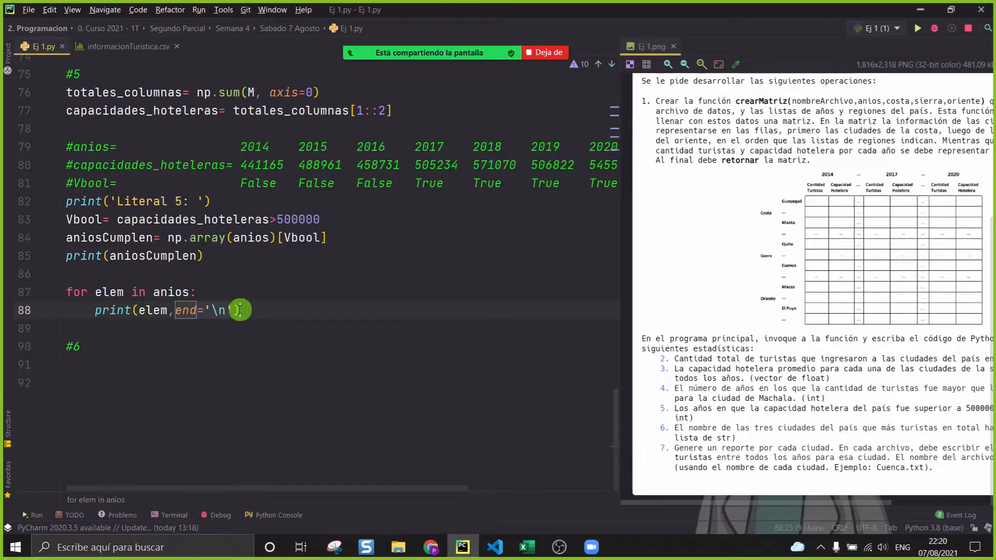
click(236, 342)
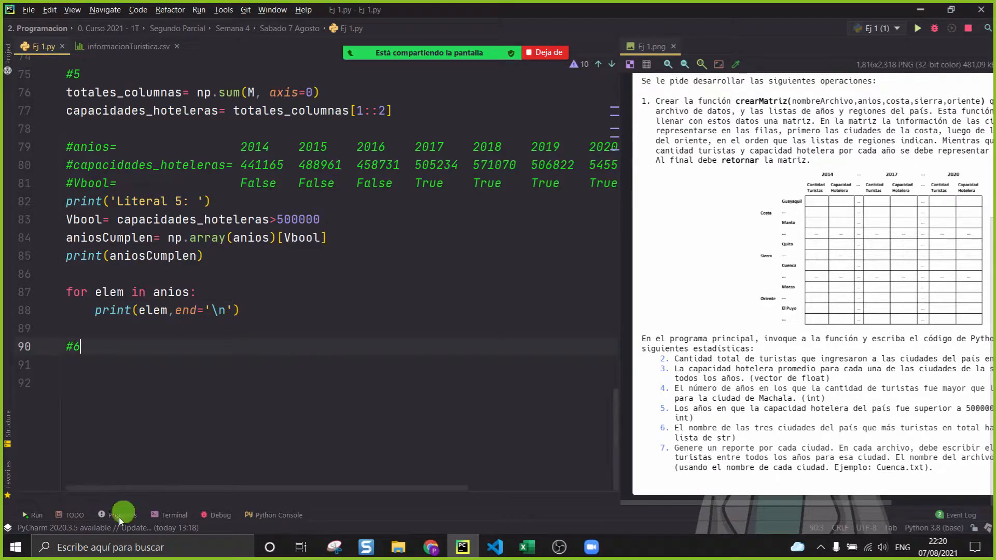
Step: Show the run output, rerun the script with end='\n', and compare how the years are printed
click(32, 515)
click(84, 385)
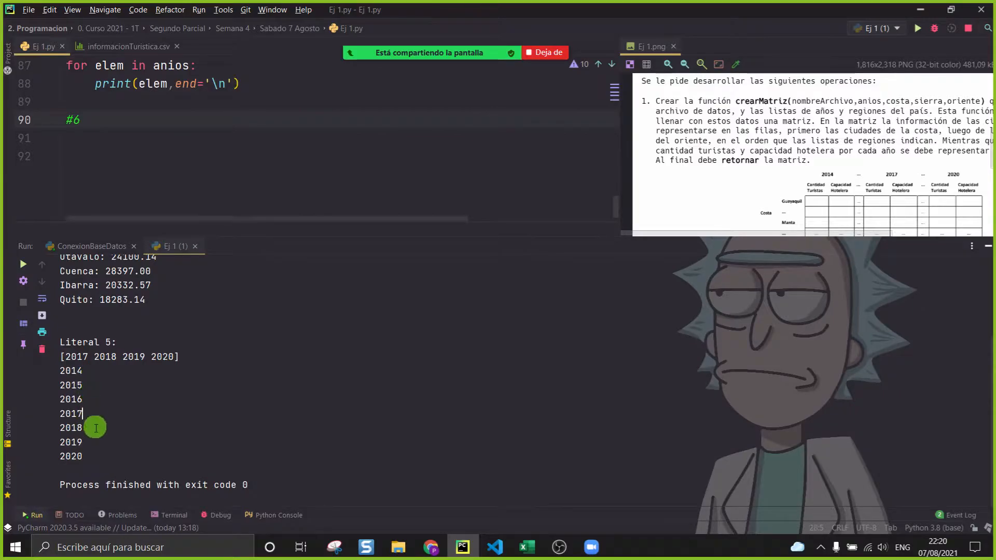
right_click(301, 141)
click(349, 306)
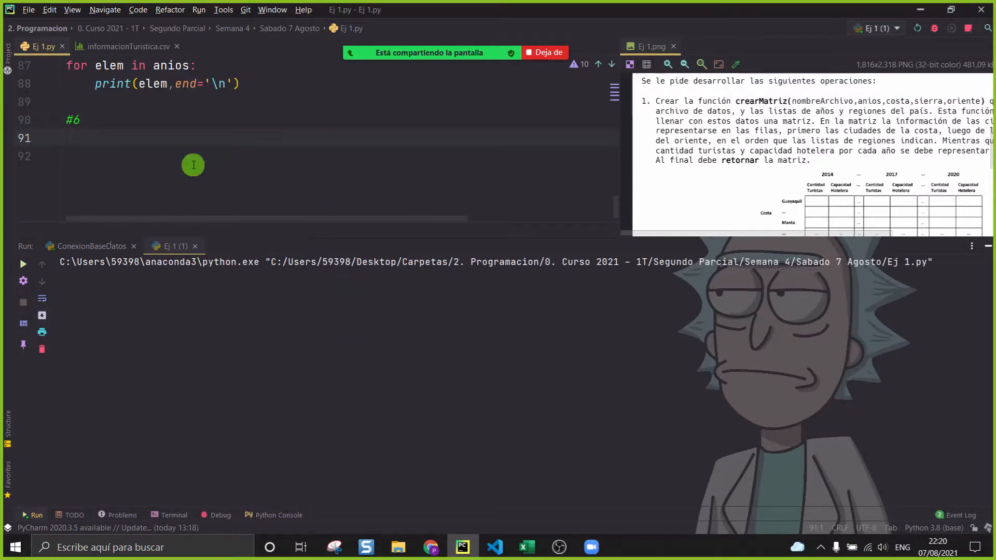
drag(126, 455, 23, 361)
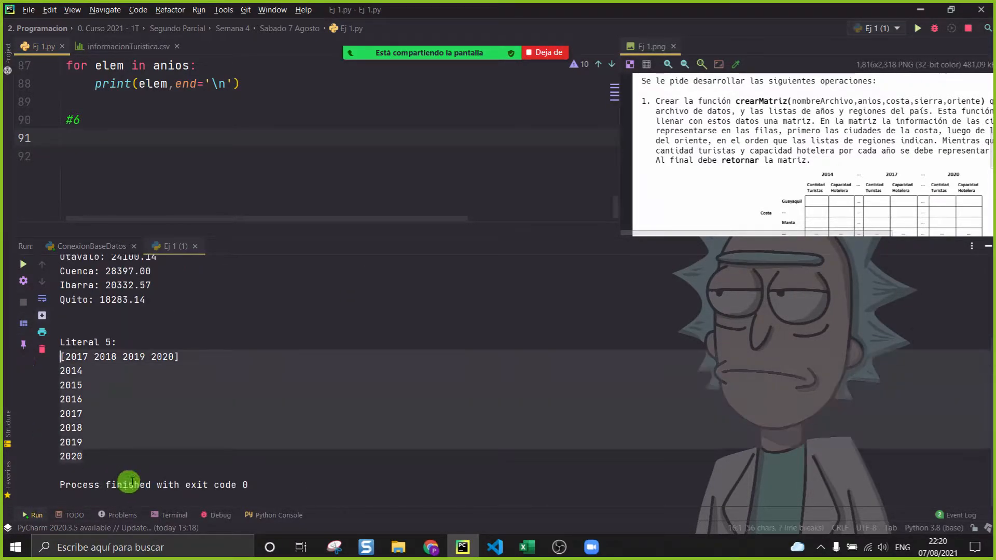
click(147, 466)
Step: Change the end argument of the loop's print call from '\n' to '\t'
click(220, 82)
key(Delete)
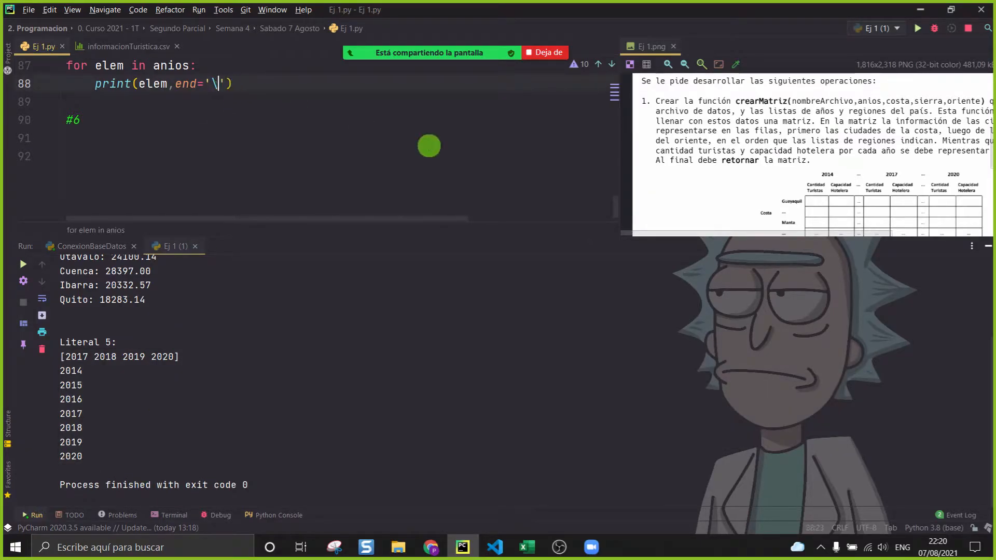
text(t)
click(222, 189)
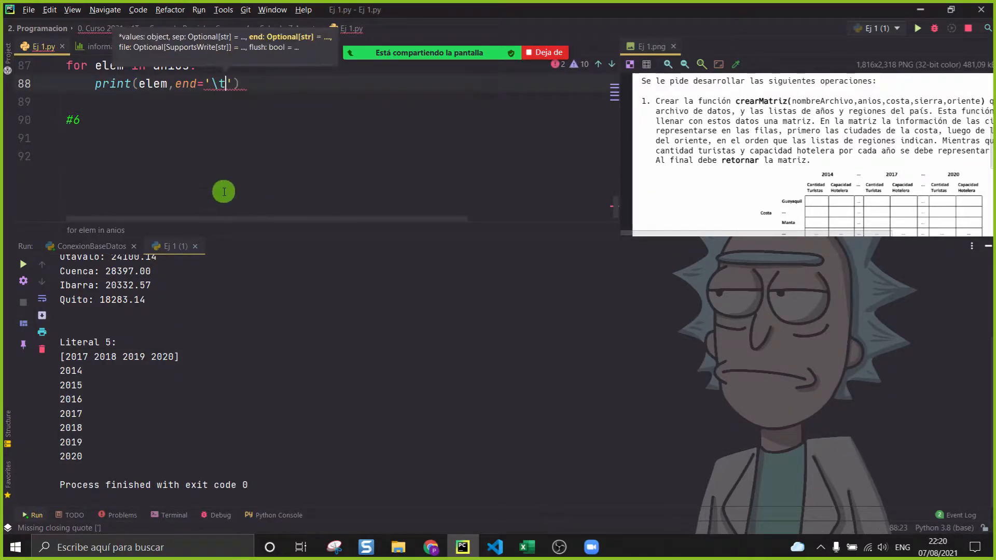
drag(231, 83, 206, 84)
Step: Rerun the script and examine the tab spacing between the printed years against the end='\t' argument
click(157, 183)
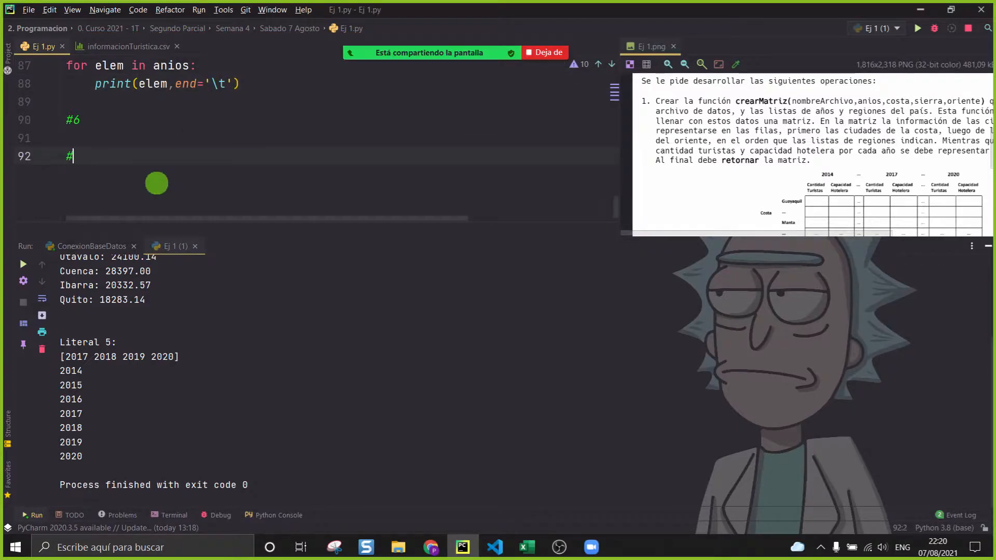
right_click(157, 183)
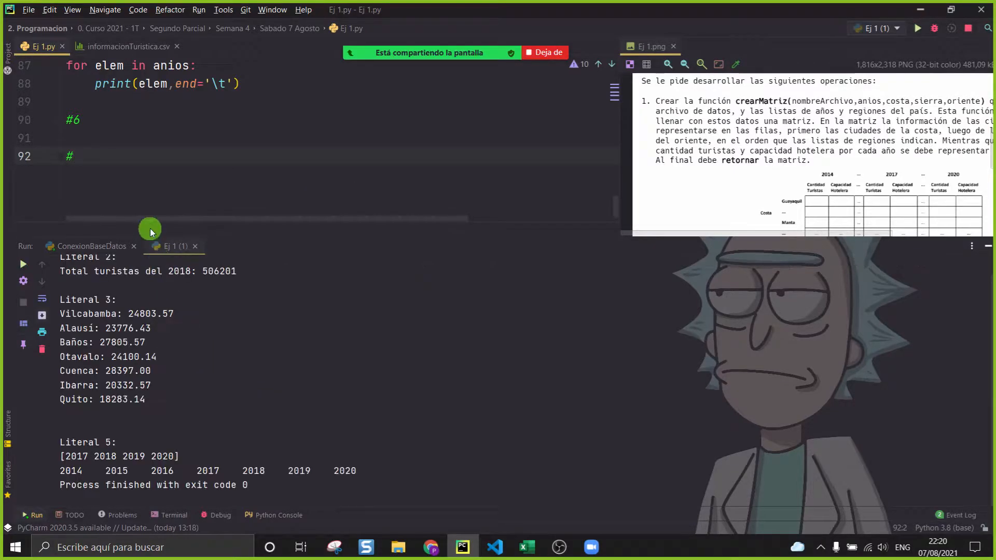
click(146, 83)
mouse_move(82, 470)
mouse_down()
mouse_move(61, 470)
mouse_move(87, 471)
mouse_up()
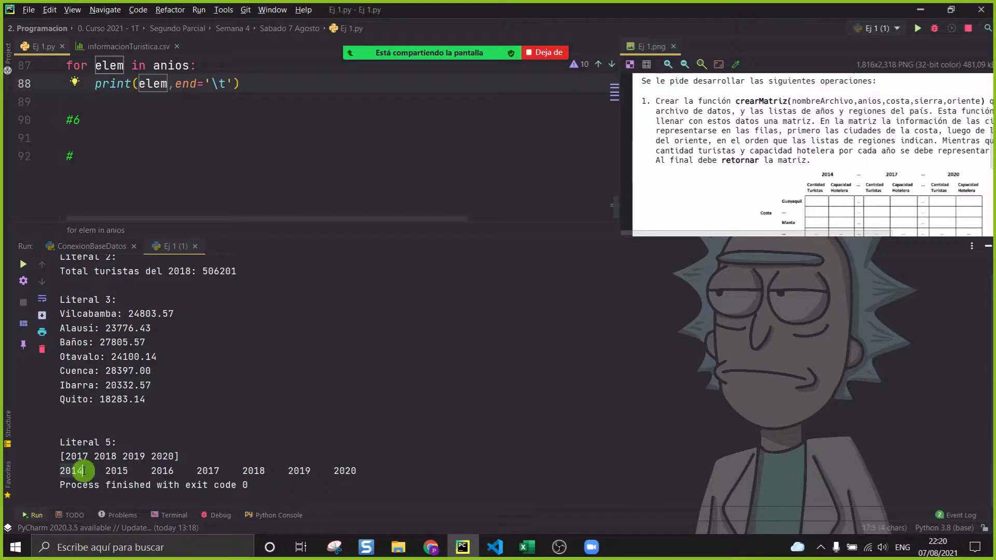
double_click(88, 469)
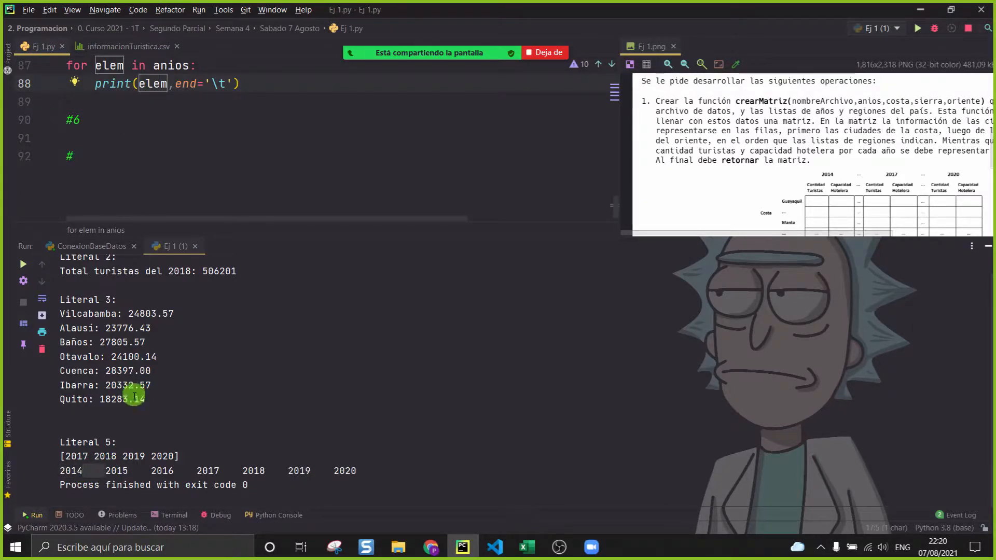
drag(101, 473, 229, 475)
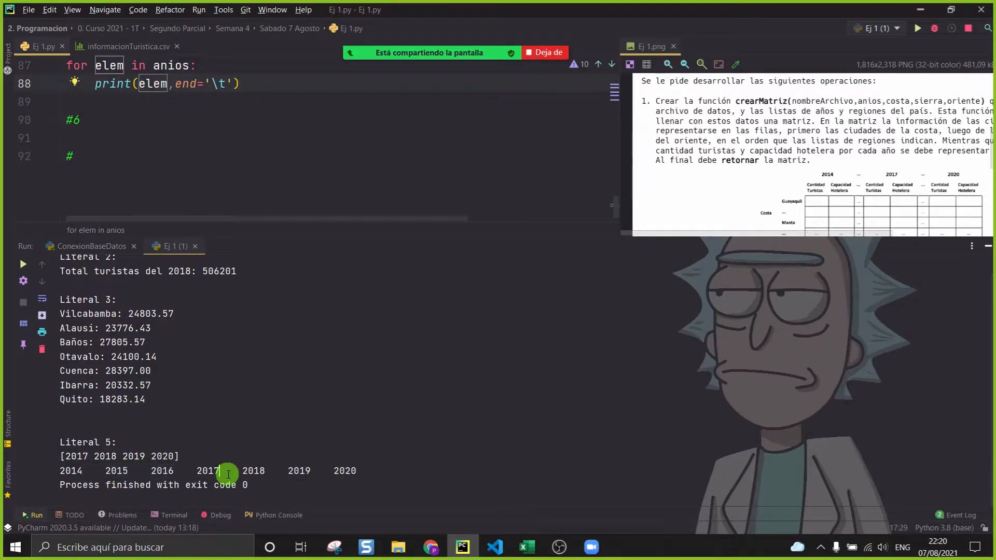
click(171, 138)
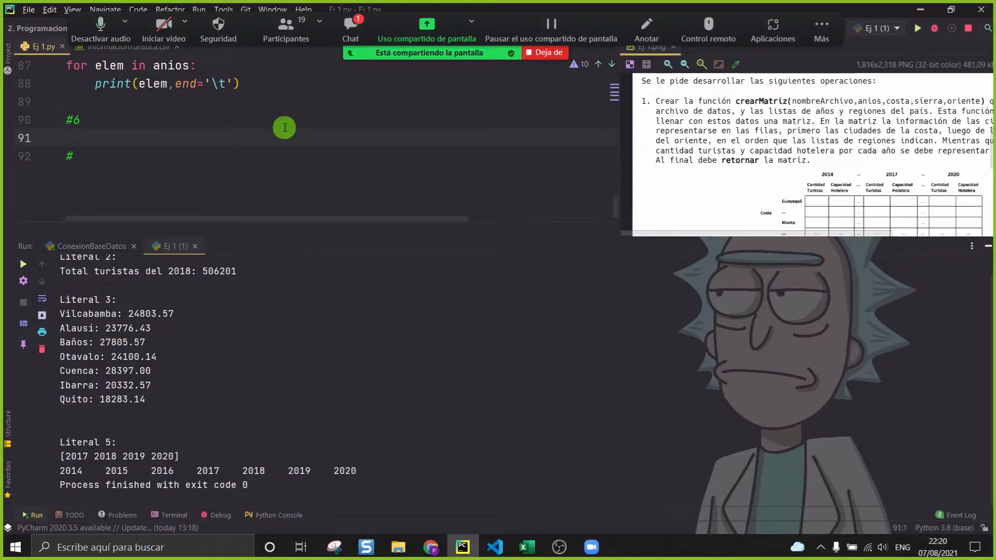
drag(240, 84, 168, 83)
click(269, 135)
Step: Open the meeting chat and read the newest message below the end=\t question
click(351, 29)
drag(558, 274, 476, 263)
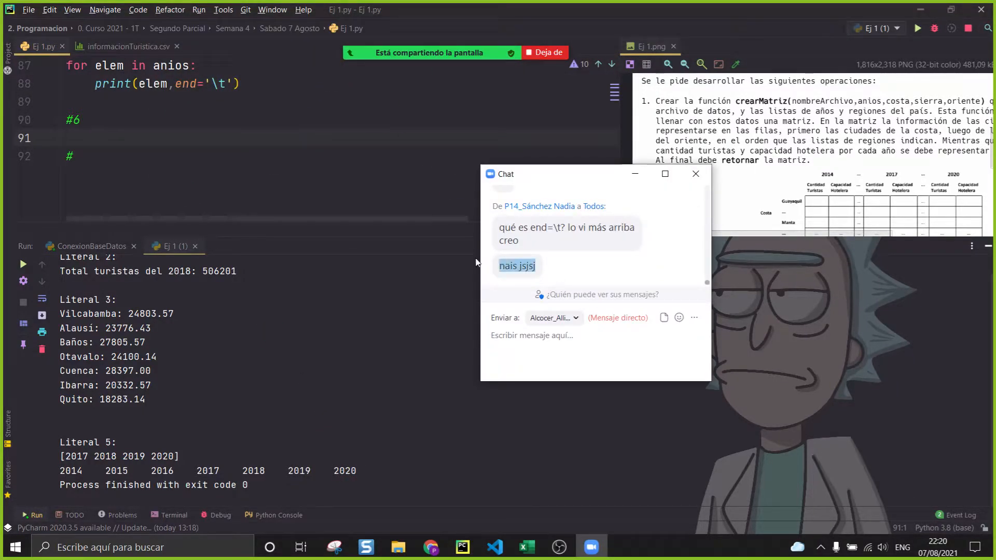
click(407, 471)
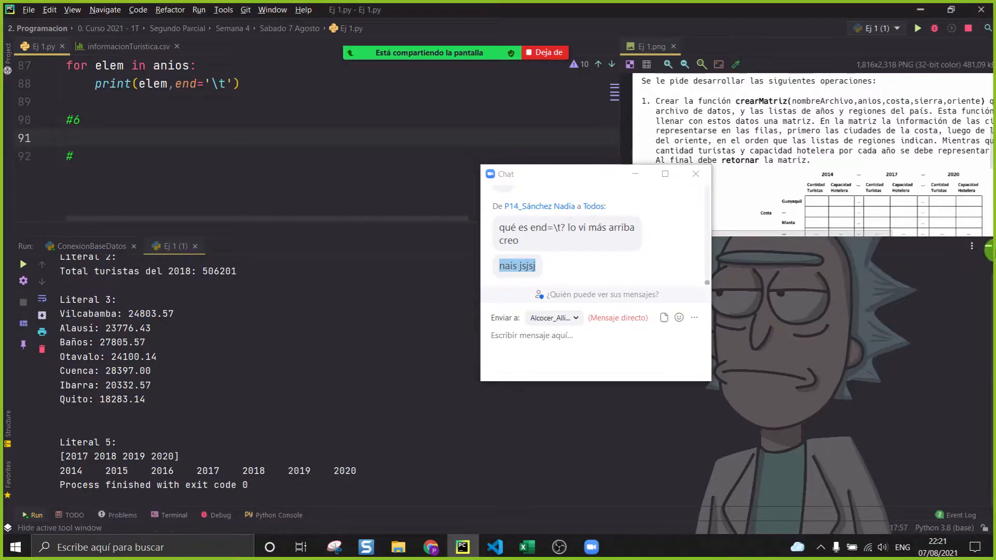
Step: Hide the run output and delete the demonstration for loop and the stray # below the #6 comment
click(989, 249)
drag(307, 349, 41, 283)
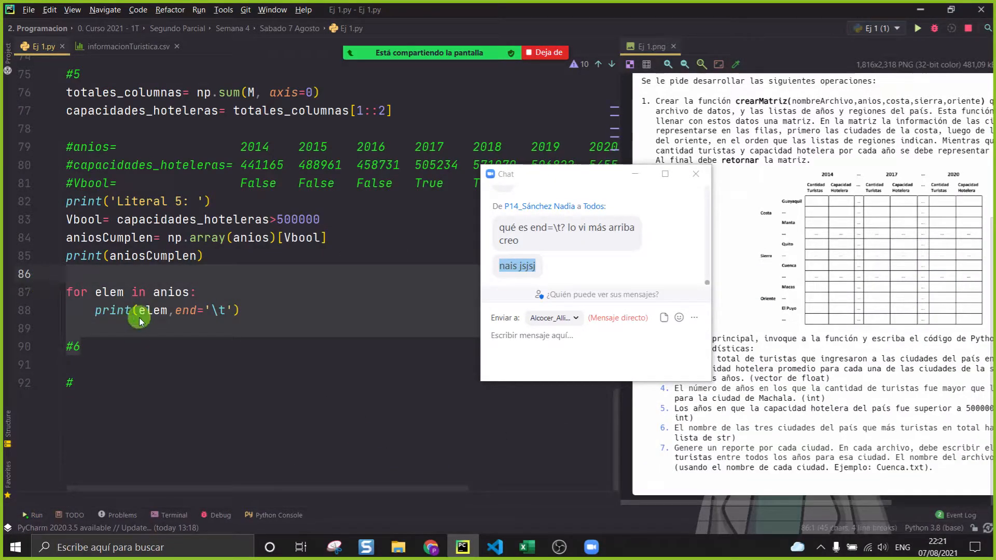
key(Delete)
click(131, 384)
key(BackSpace)
Step: Minimize the chat, widen the exercise image beside the code, and place the cursor below the #6 comment
click(636, 175)
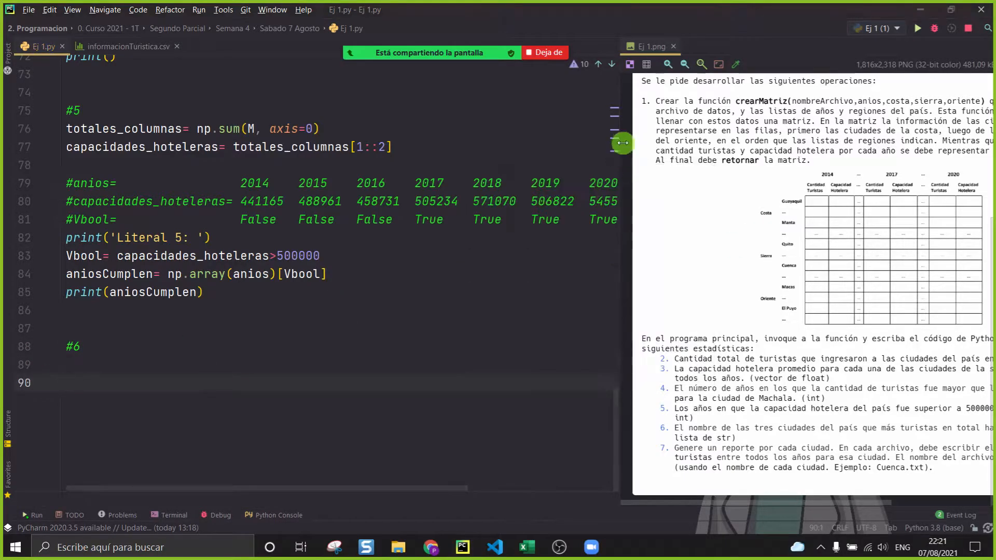
drag(619, 138, 508, 138)
click(359, 362)
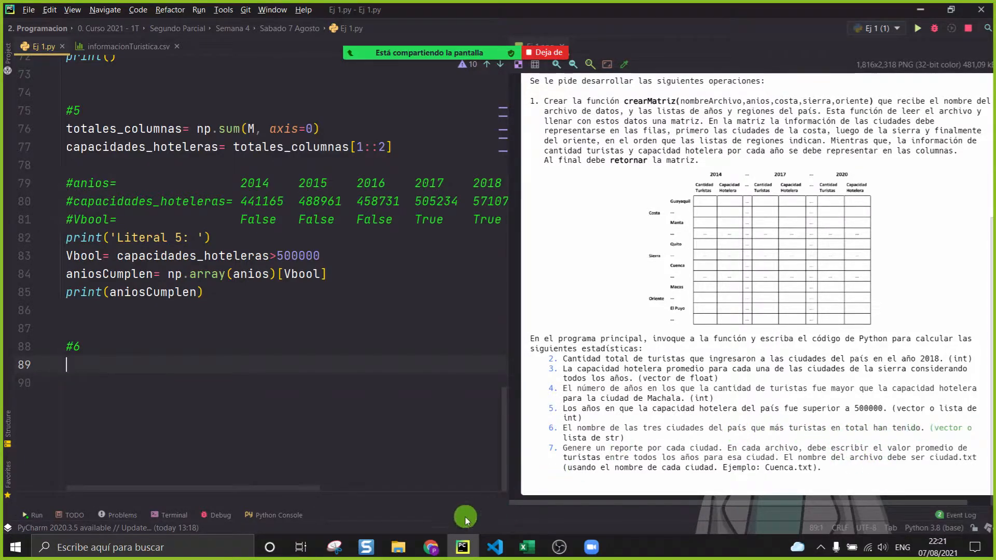
click(526, 548)
scroll(322, 438, down, 1)
drag(162, 399, 957, 429)
click(568, 379)
click(39, 81)
mouse_move(138, 389)
mouse_down()
mouse_move(259, 405)
mouse_move(947, 430)
mouse_up()
click(364, 419)
drag(138, 389, 944, 430)
key(Delete)
click(527, 547)
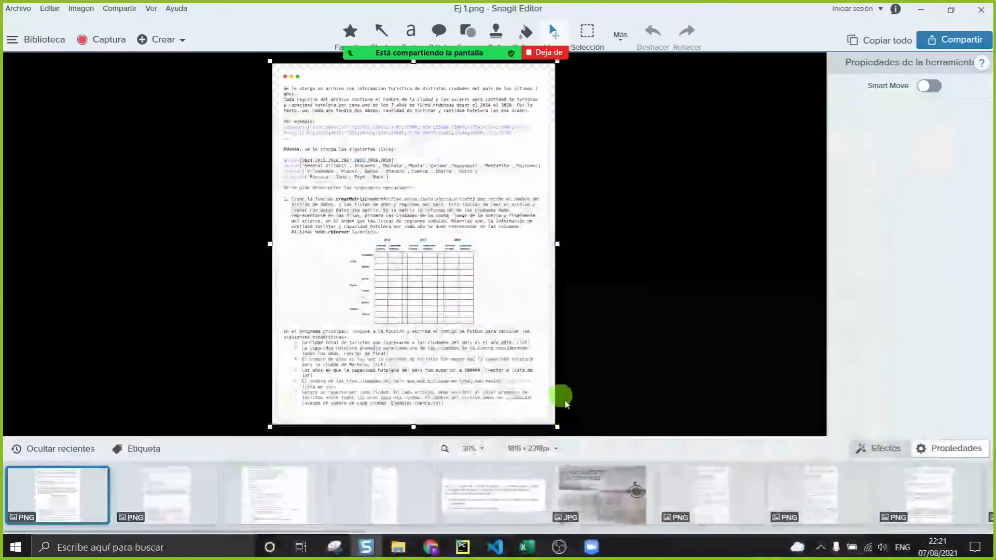
click(463, 552)
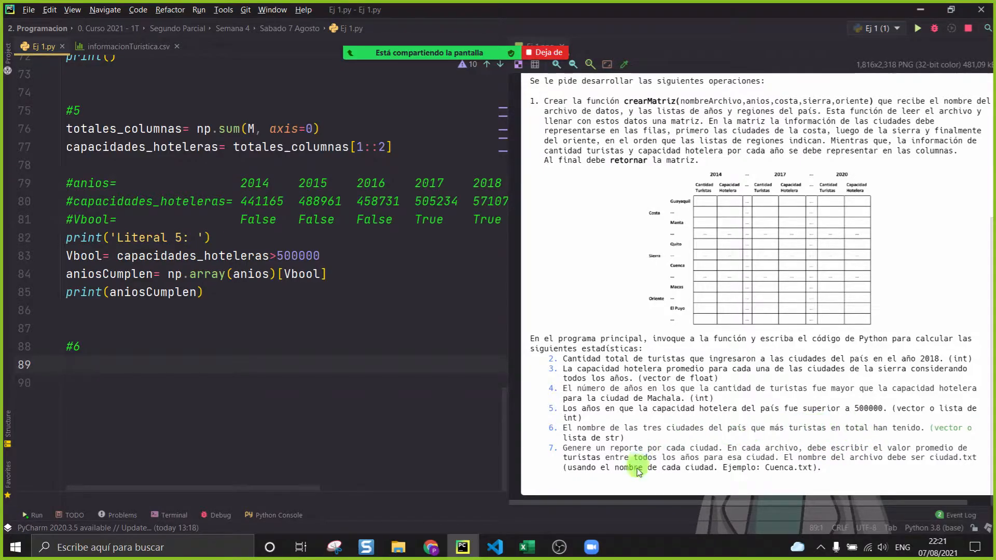
Step: Switch to the Ej 1 workbook in Excel and fill the 2014 and 2015 Cantidad Turistas columns of the upper matrix yellow
click(526, 548)
click(371, 408)
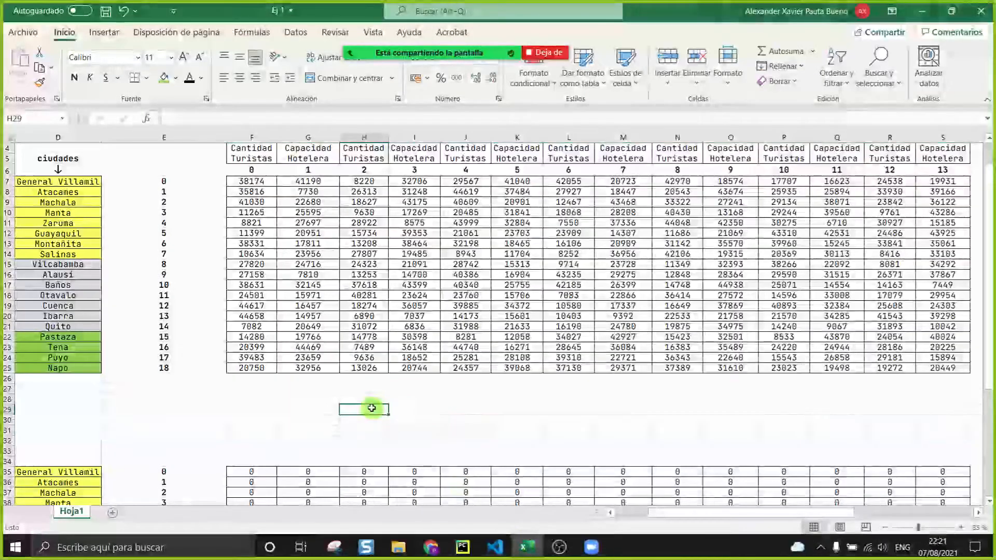
scroll(395, 300, down, 2)
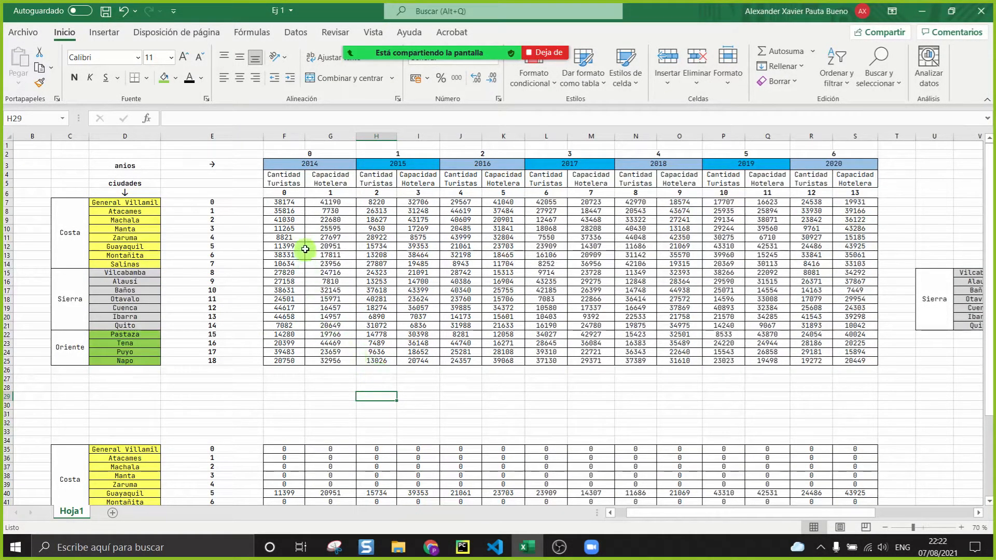
drag(287, 201, 295, 371)
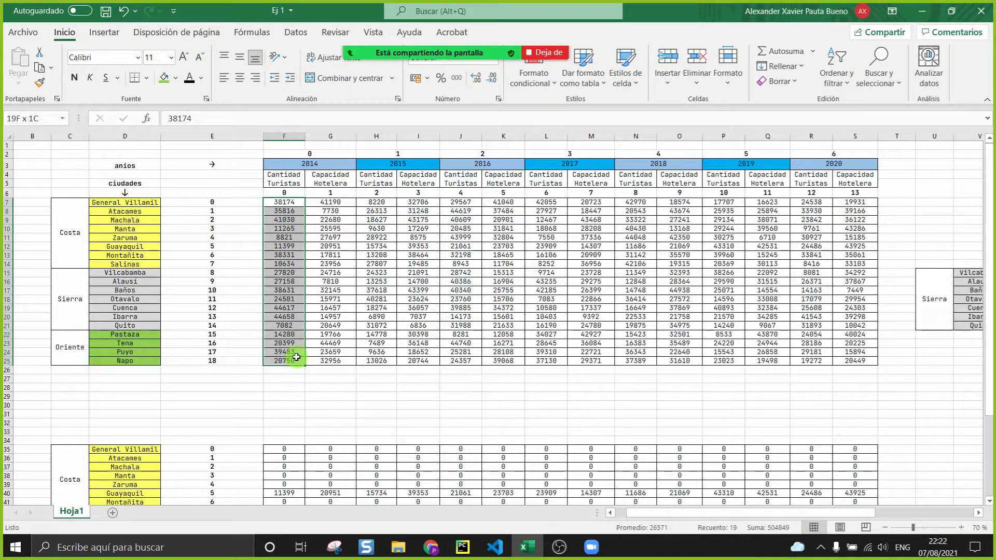
click(401, 281)
drag(288, 201, 291, 361)
click(176, 83)
click(196, 200)
drag(369, 202, 376, 362)
click(166, 78)
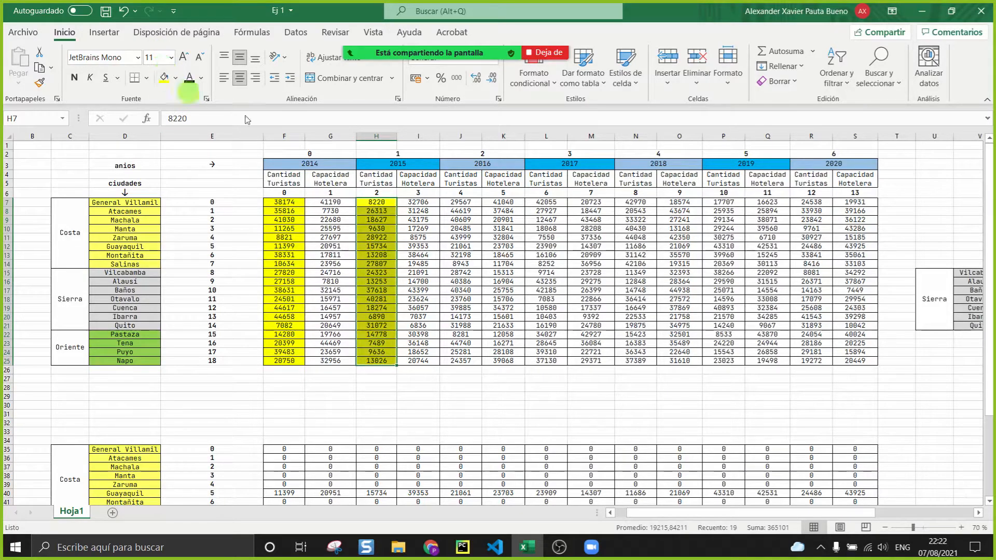
Step: Fill the 2016 and 2017 Cantidad Turistas values (J7:J25 and L7:L25) with yellow
drag(468, 202, 471, 367)
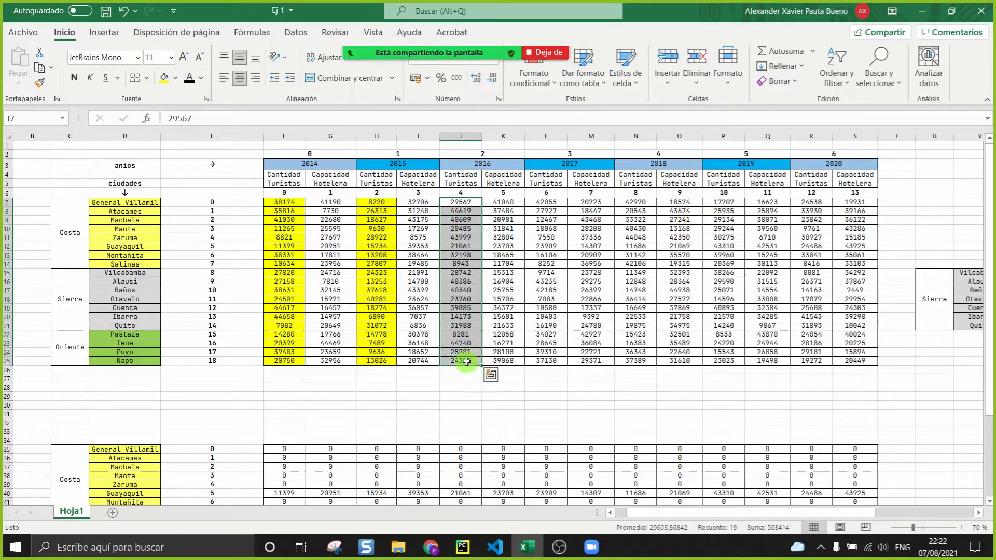
click(167, 78)
drag(559, 199, 560, 365)
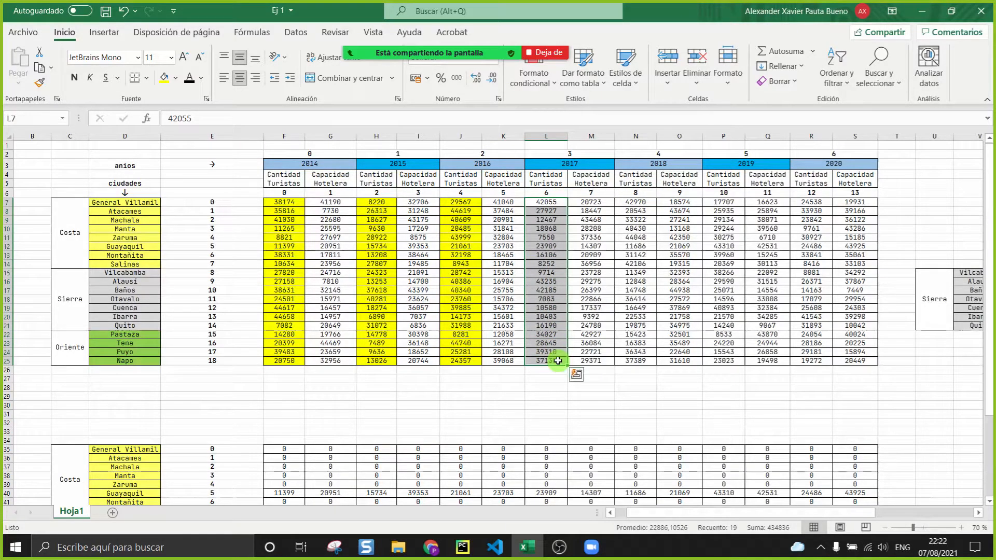
click(165, 77)
Step: Fill the 2018, 2019 and 2020 Cantidad Turistas values in columns N, P and R, rows 7 to 25, with yellow
drag(637, 202, 652, 357)
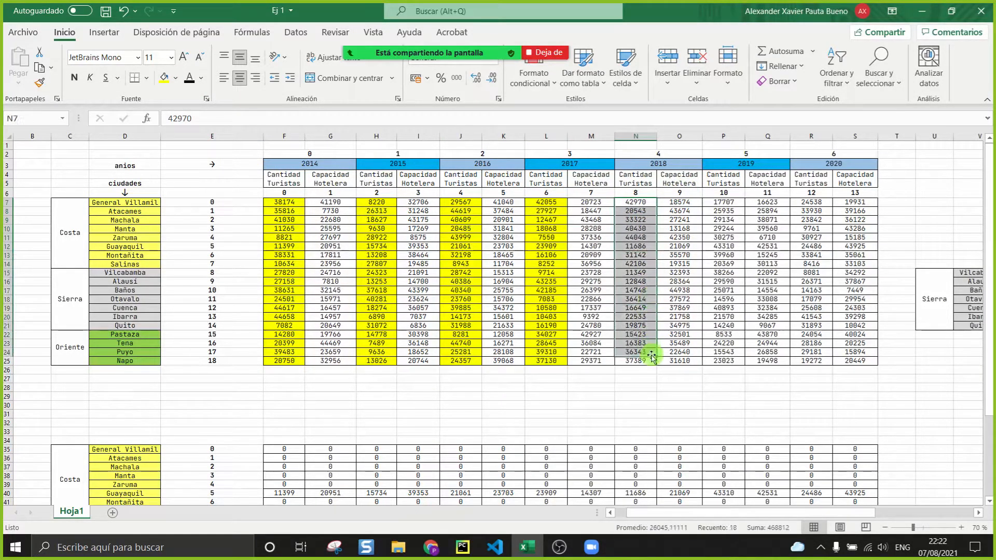
click(623, 369)
drag(640, 203, 647, 359)
click(162, 83)
drag(723, 202, 734, 362)
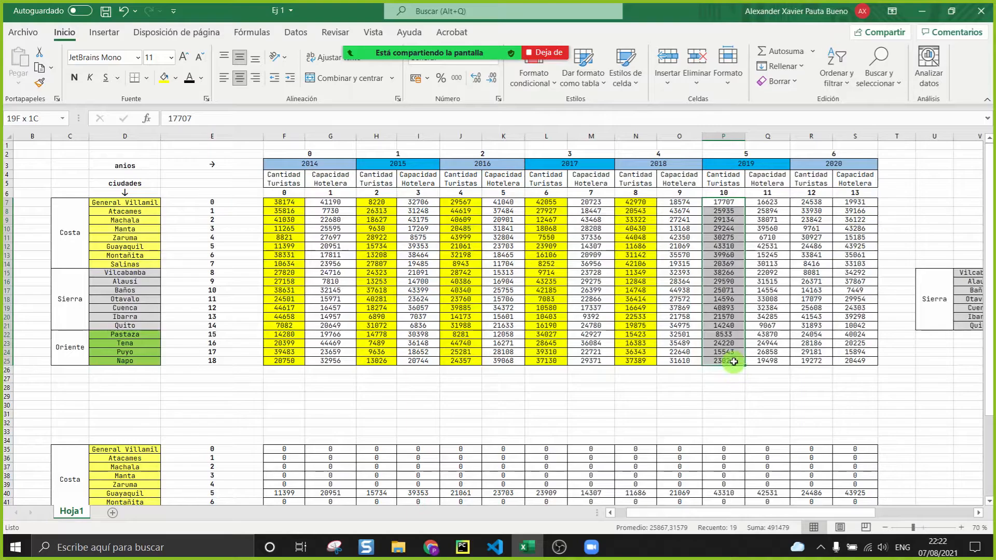
click(167, 79)
drag(812, 202, 822, 357)
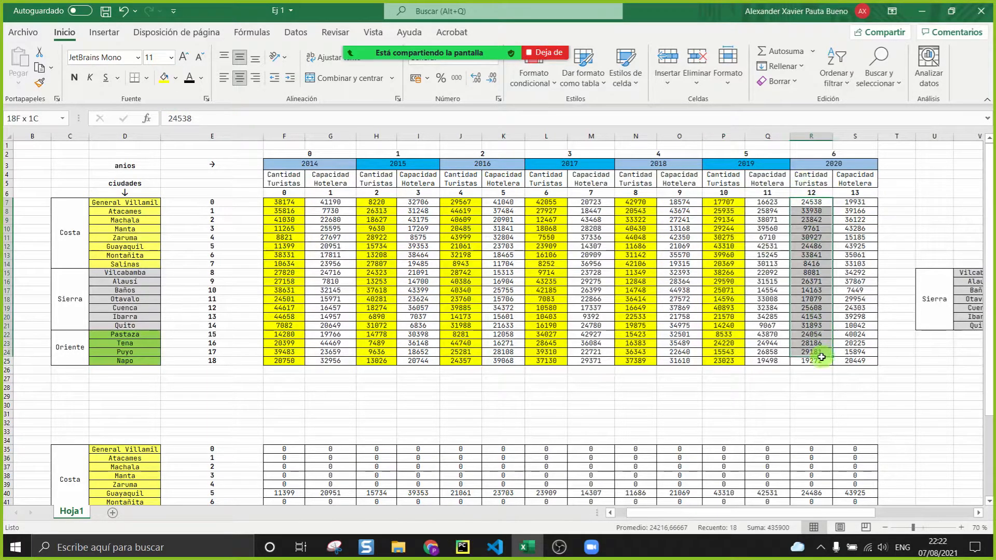
click(165, 78)
click(635, 343)
drag(251, 204, 849, 360)
click(892, 389)
click(579, 405)
click(275, 183)
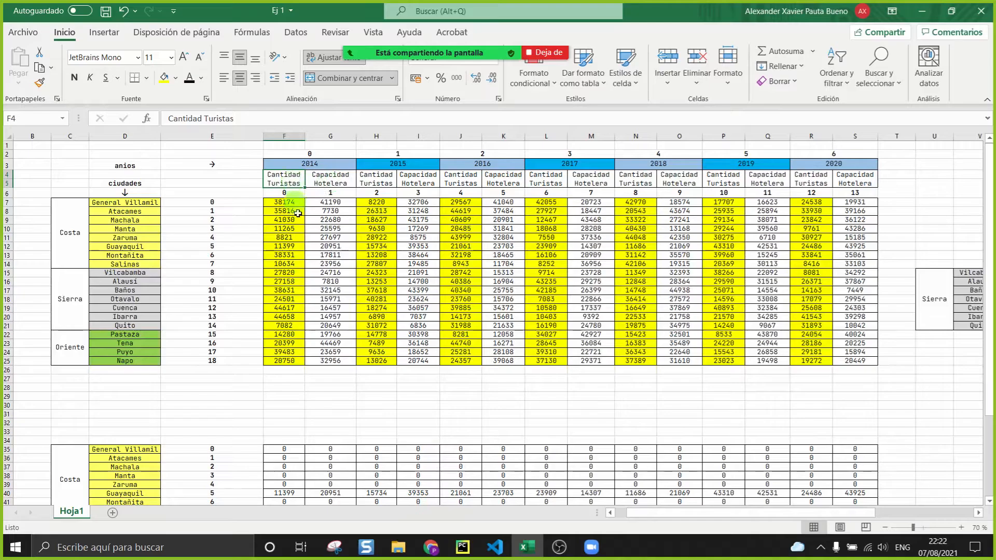
Step: Move the Sierra table with its yearly values and averages down within columns U to AG, starting at row 55
scroll(532, 394, down, 1)
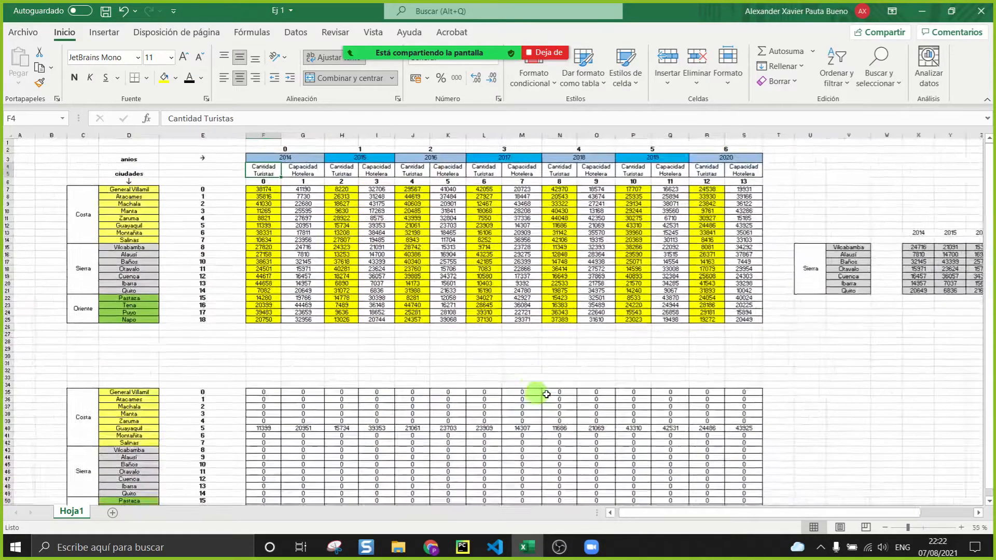
drag(849, 514, 934, 493)
drag(534, 206, 882, 286)
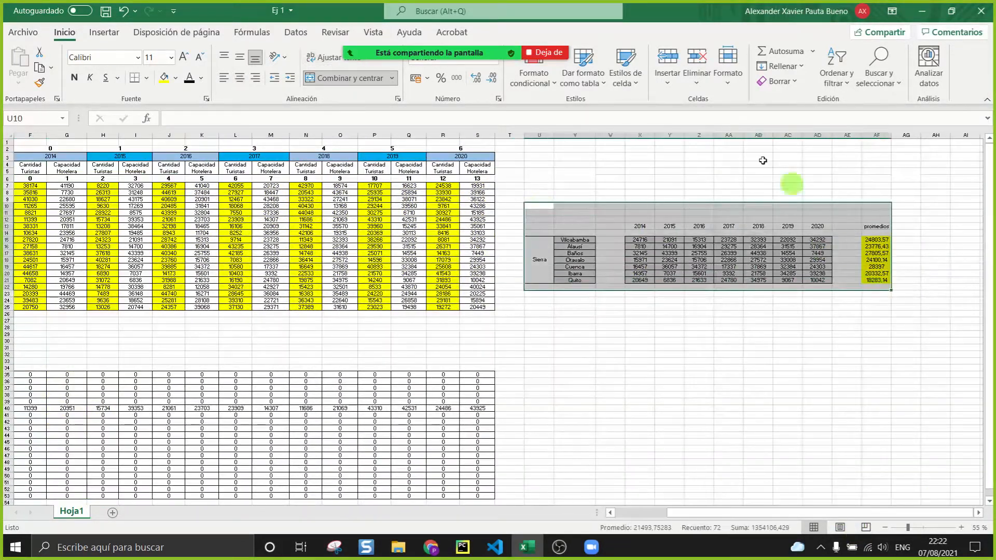
click(610, 165)
click(40, 83)
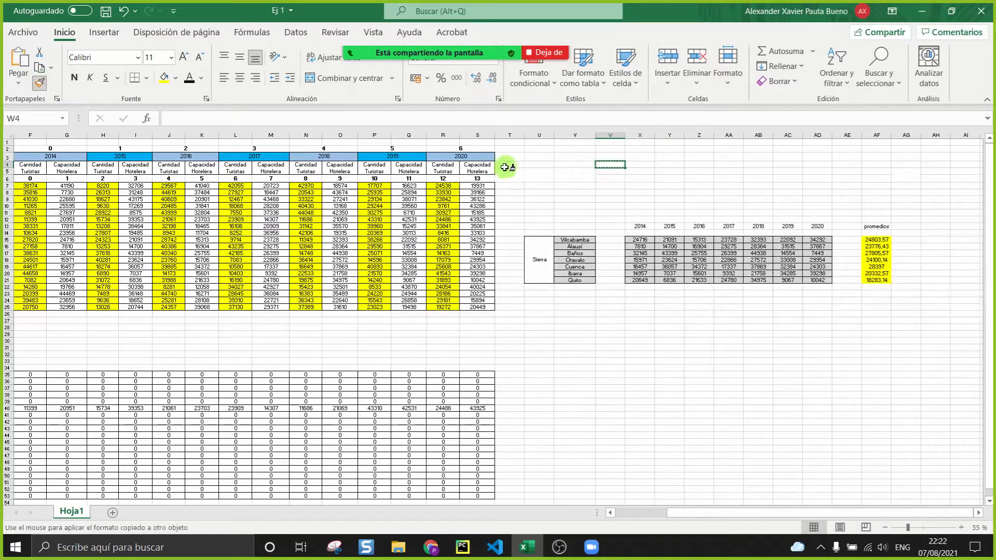
drag(537, 193, 949, 315)
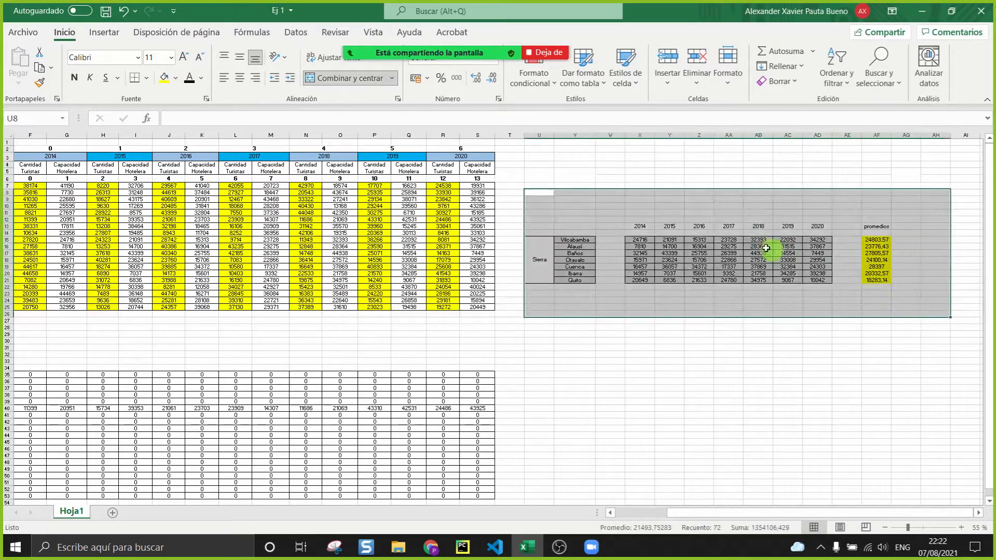
click(726, 248)
drag(529, 219, 908, 301)
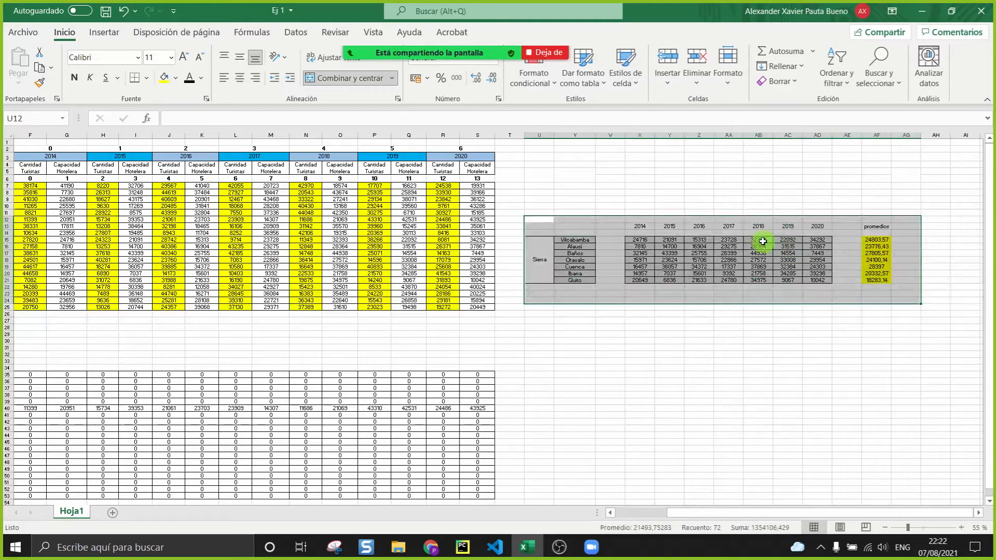
drag(762, 241, 774, 319)
drag(539, 218, 850, 521)
scroll(551, 278, up, 3)
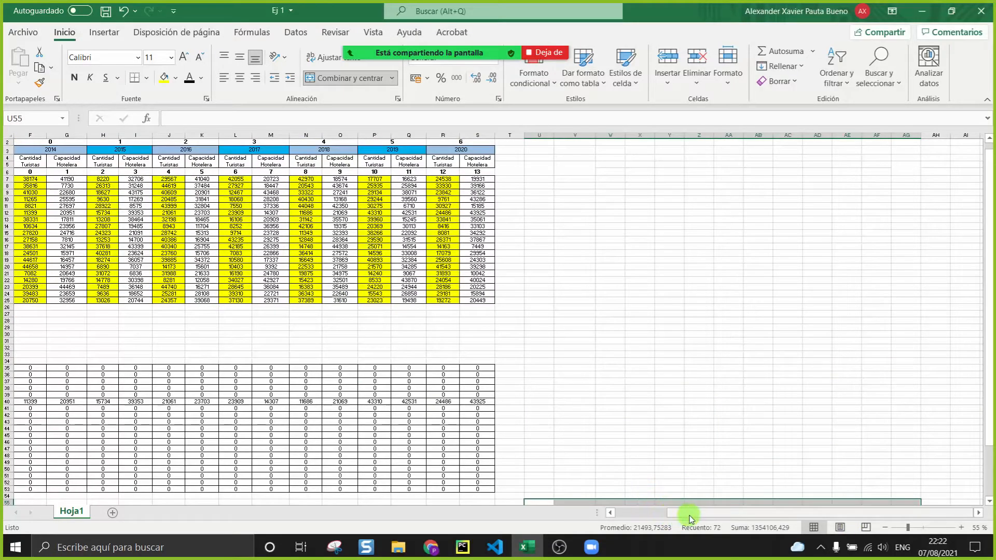
Step: Try to copy all seven yellow Cantidad Turistas columns at once as a multiple selection
drag(692, 512, 578, 509)
click(427, 348)
drag(255, 179, 258, 298)
drag(329, 179, 336, 300)
drag(397, 174, 404, 301)
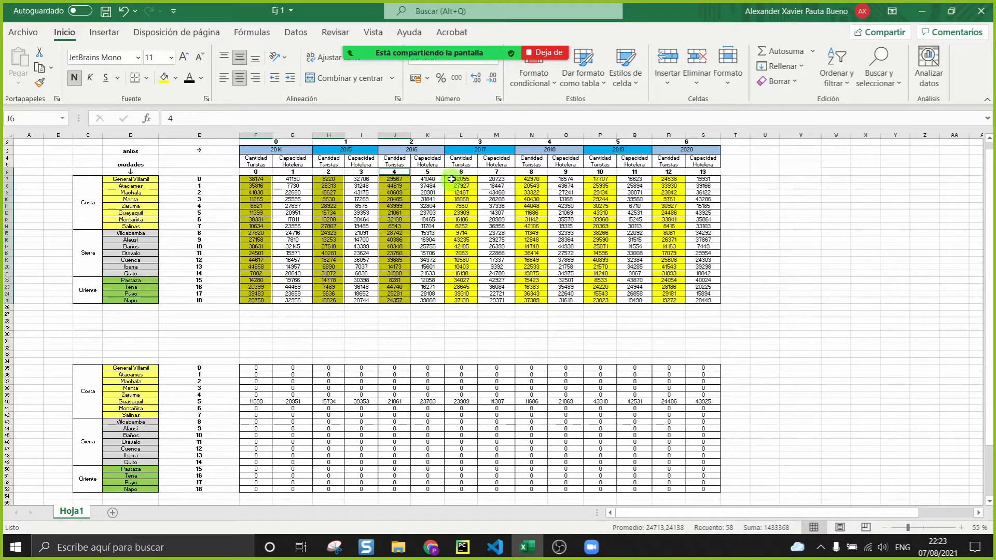
drag(452, 179, 464, 302)
drag(525, 180, 532, 301)
drag(591, 182, 613, 301)
drag(667, 180, 669, 301)
key(ctrl+c)
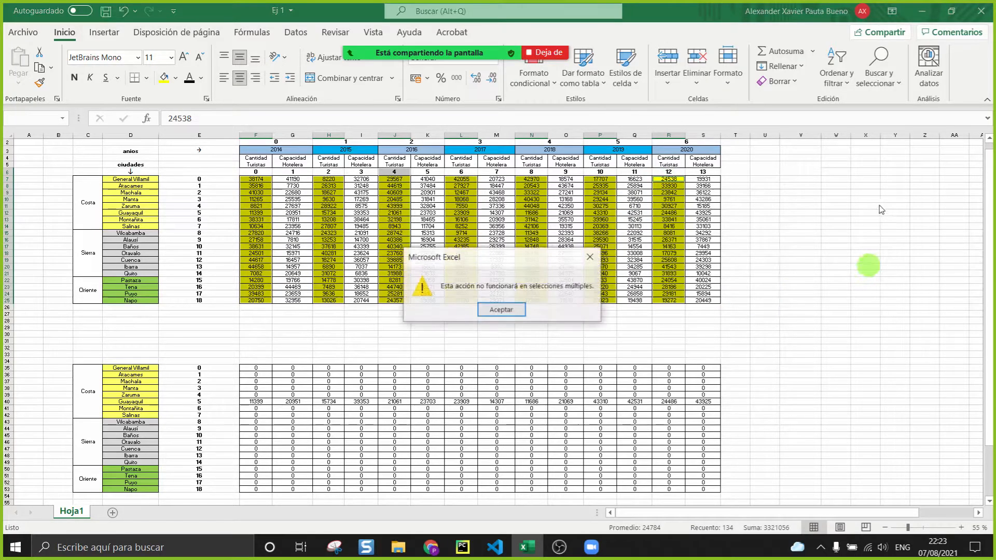
click(501, 310)
click(427, 266)
Step: Copy the 2014 and 2015 Cantidad Turistas values into adjacent columns starting at Y7 and Z7
drag(260, 181, 260, 300)
key(ctrl+c)
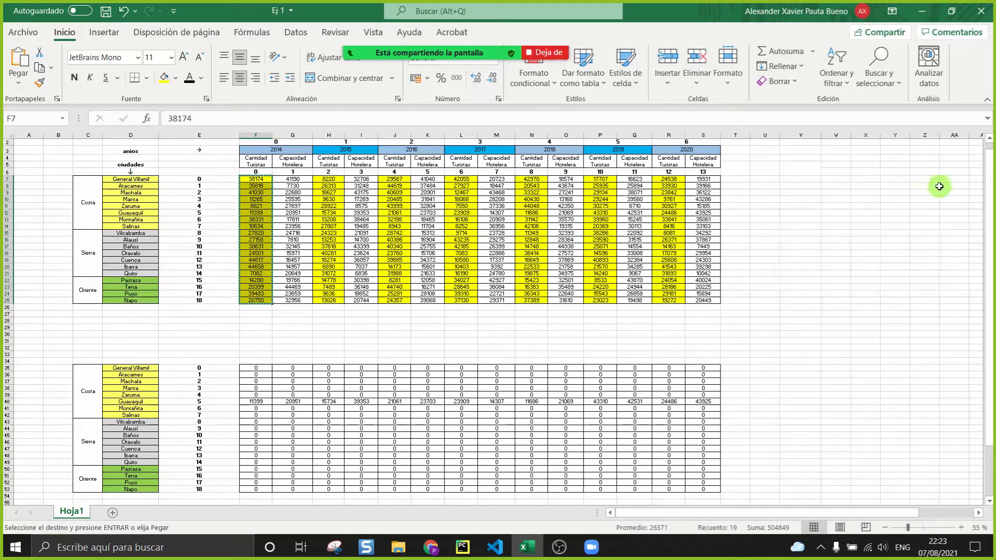
click(903, 179)
key(ctrl+v)
drag(800, 512, 841, 512)
drag(181, 180, 186, 301)
key(ctrl+c)
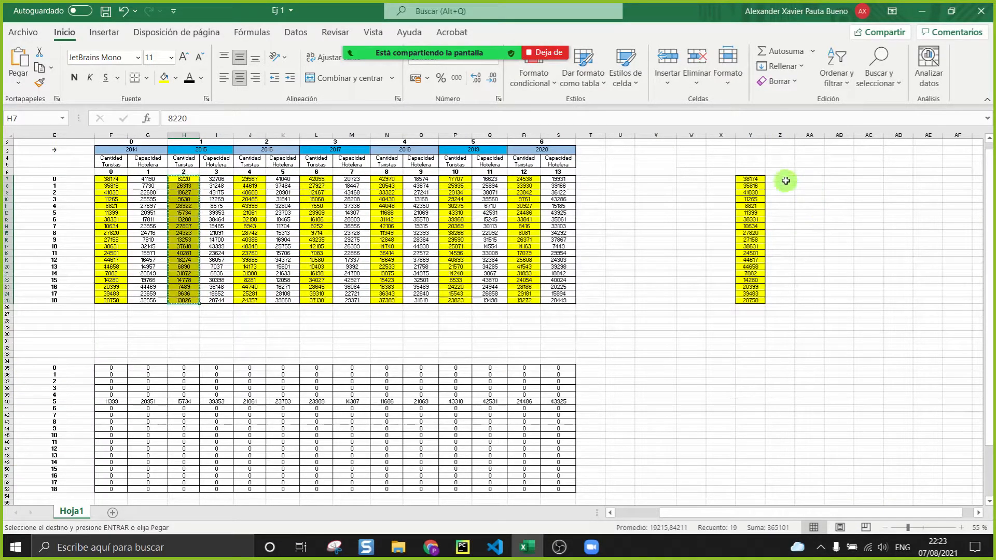
click(785, 181)
key(ctrl+v)
Step: Copy the 2016 and 2017 Cantidad Turistas values into the adjacent columns starting at AA7 and AB7
drag(250, 179, 252, 298)
key(ctrl+c)
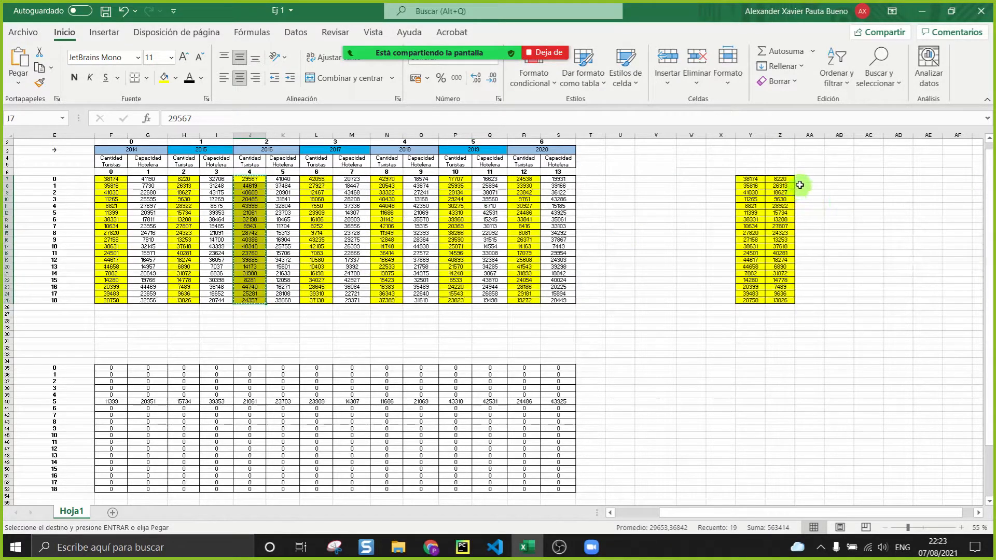
click(801, 185)
click(804, 179)
key(ctrl+v)
drag(318, 179, 322, 301)
key(ctrl+c)
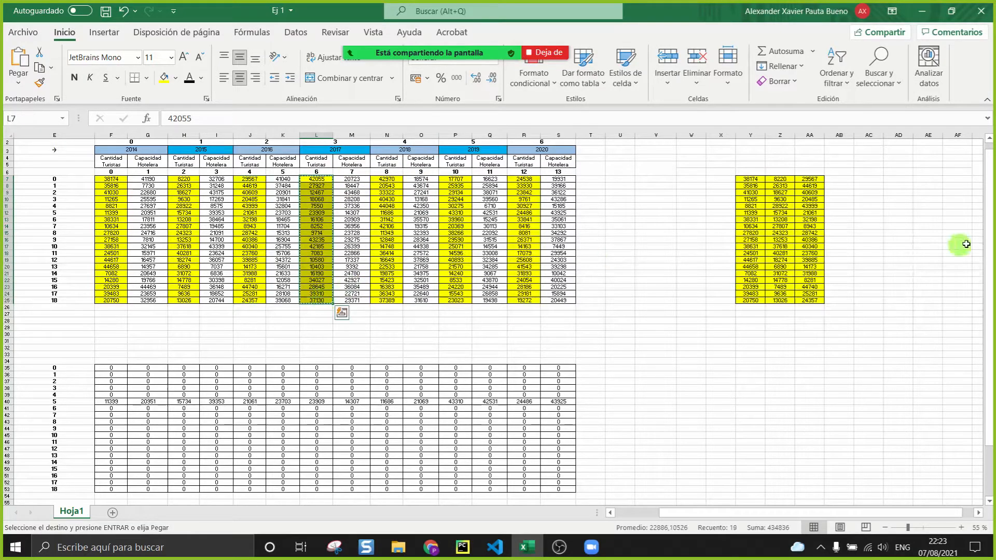
click(835, 177)
key(ctrl+v)
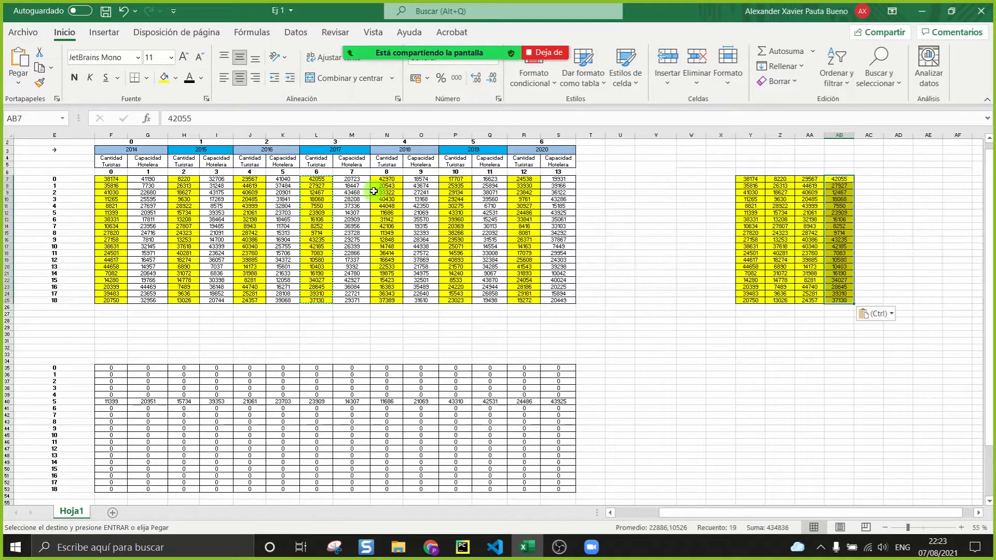
key(ctrl)
key(ctrl)
Step: Copy the 2018 and 2019 Cantidad Turistas values into the adjacent columns starting at AC7 and AD7
drag(385, 181, 388, 301)
key(ctrl+c)
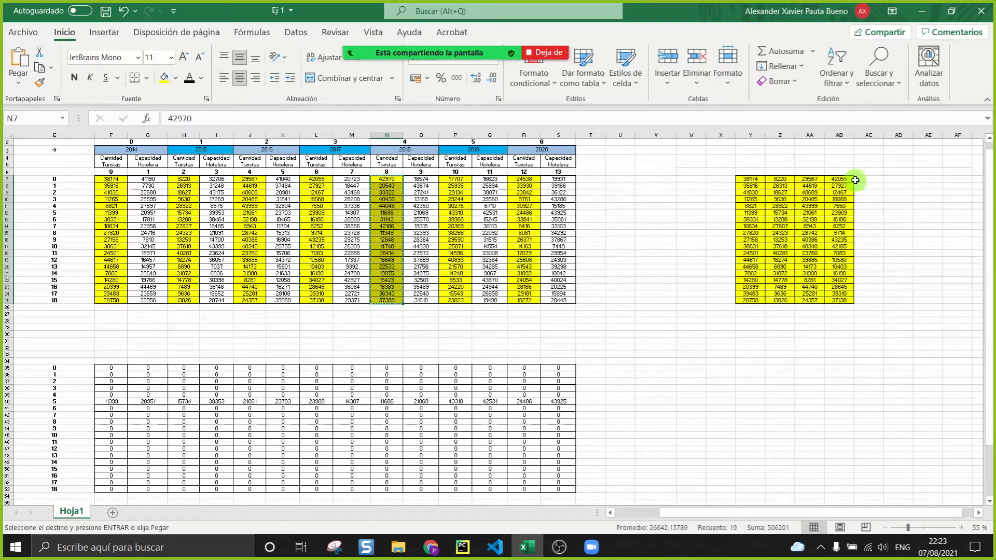
click(861, 180)
key(ctrl+v)
drag(455, 179, 463, 299)
key(ctrl+c)
click(899, 179)
key(ctrl+v)
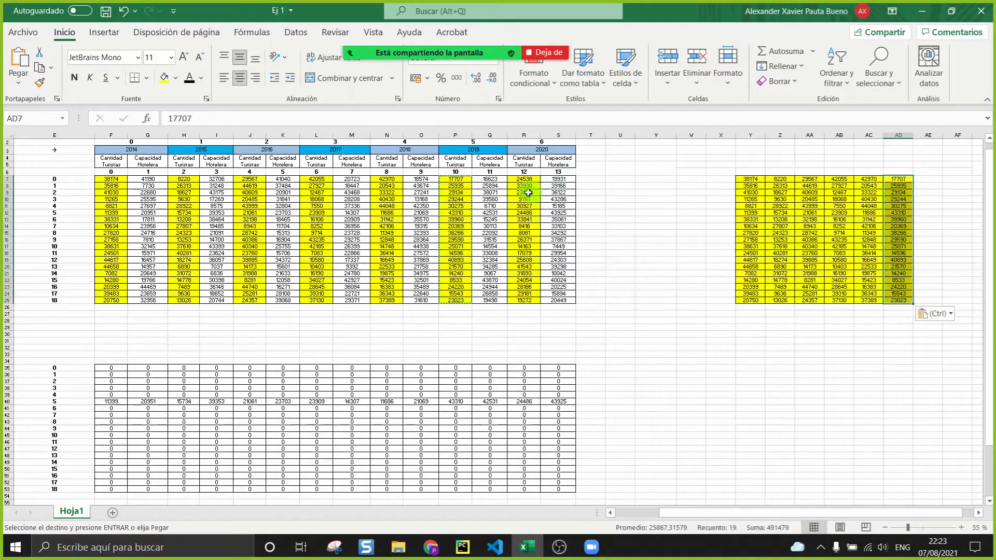
Step: Copy the 2020 Cantidad Turistas values into the column starting at AE7
drag(522, 181, 524, 300)
key(ctrl+c)
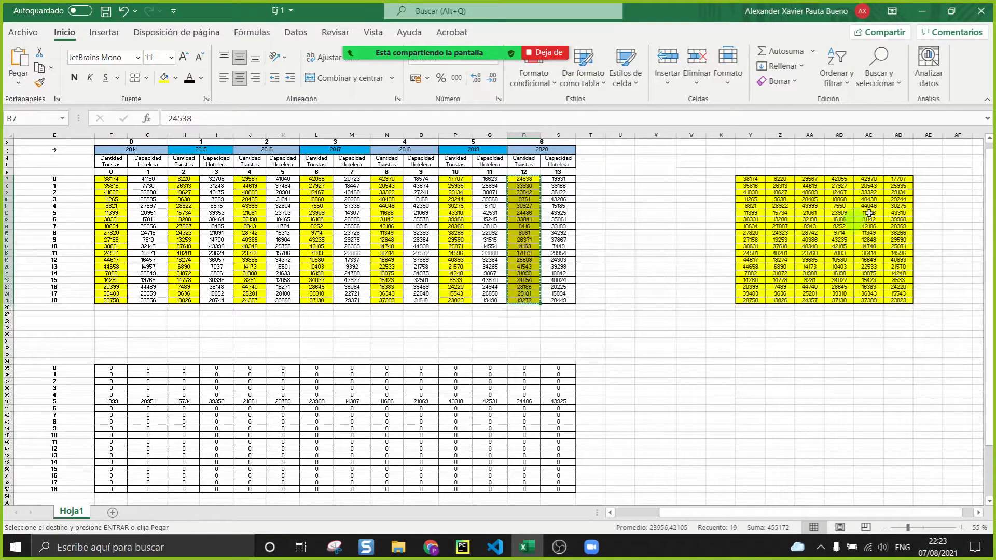
click(915, 179)
key(ctrl+v)
click(780, 341)
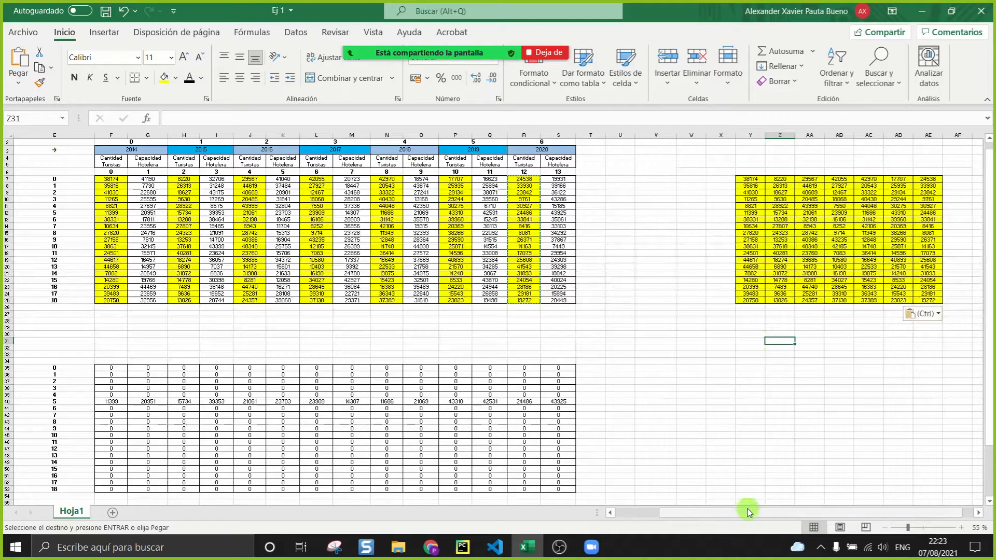
Step: Copy the region, city and index number block (C7:E25) and paste it at U7
drag(749, 508, 668, 508)
drag(87, 177, 198, 301)
key(ctrl+c)
click(763, 186)
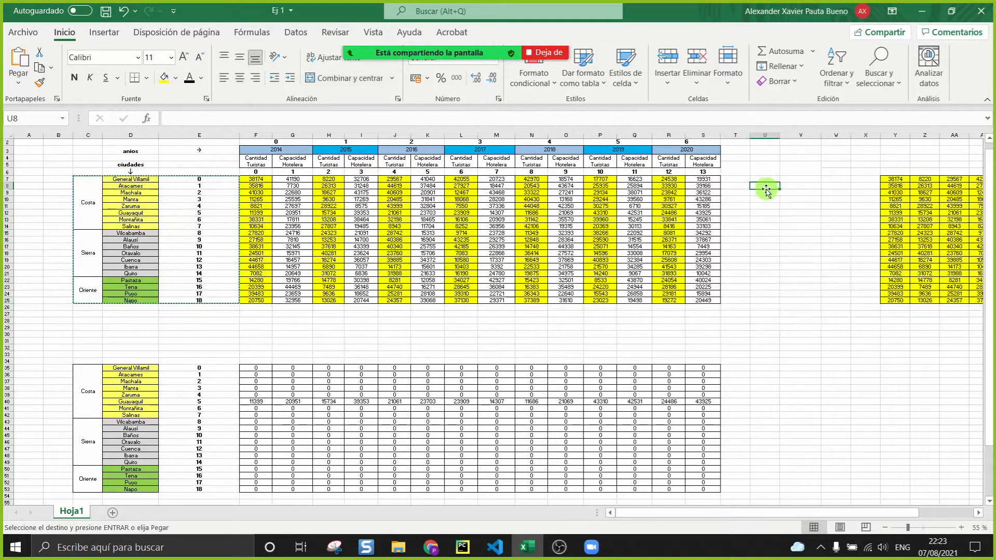
scroll(767, 185, up, 1)
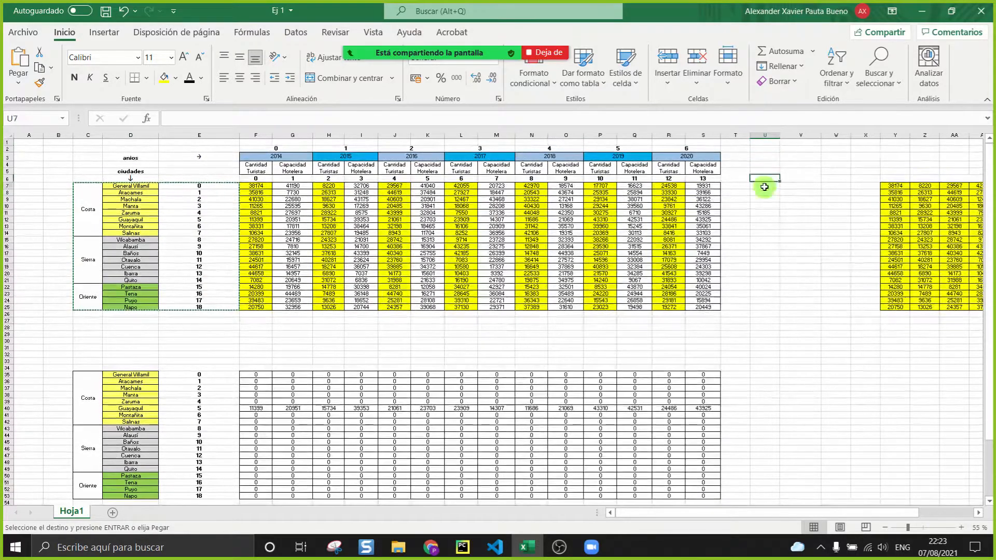
click(767, 185)
key(ctrl+v)
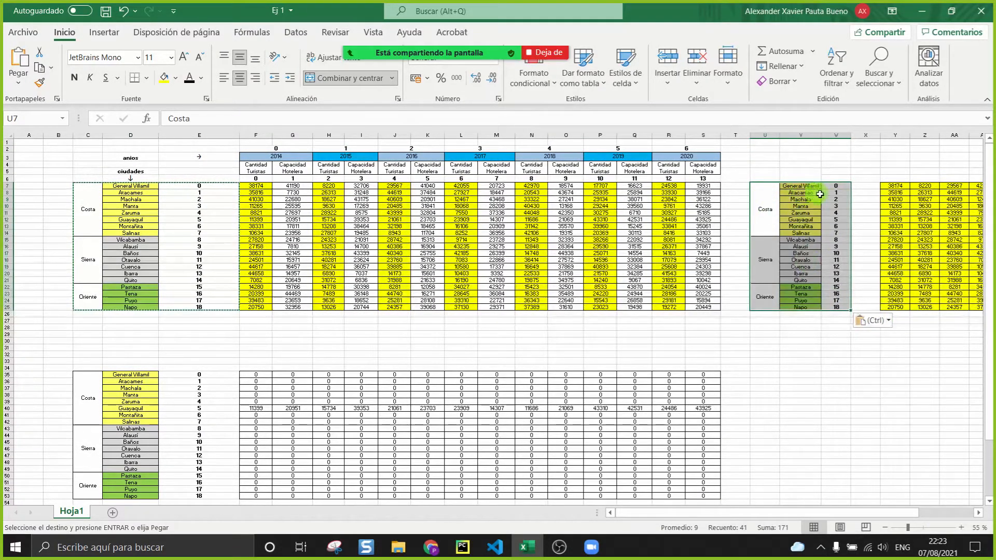
Step: Move the pasted region and city block one column over to V7:X25, directly beside the copied tourist values
drag(850, 199, 865, 199)
click(865, 334)
drag(798, 515, 864, 500)
drag(856, 500, 846, 500)
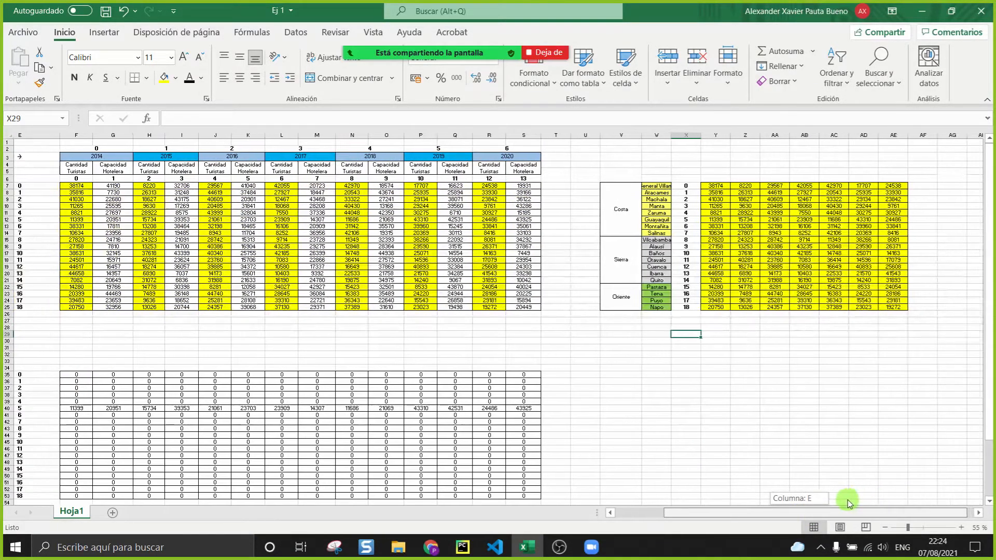
drag(114, 158, 566, 171)
drag(746, 180, 758, 302)
drag(113, 171, 111, 306)
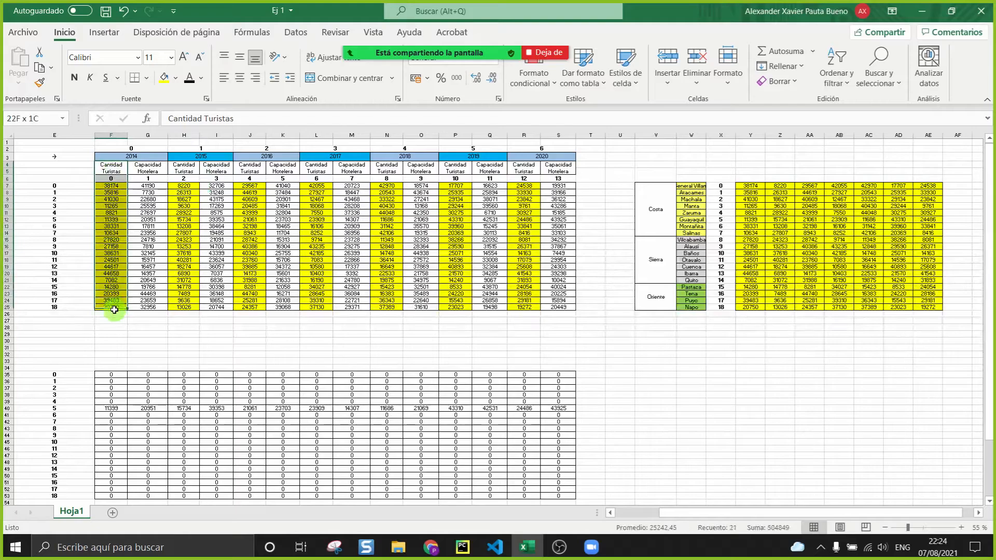
click(137, 157)
drag(185, 186, 187, 307)
click(201, 157)
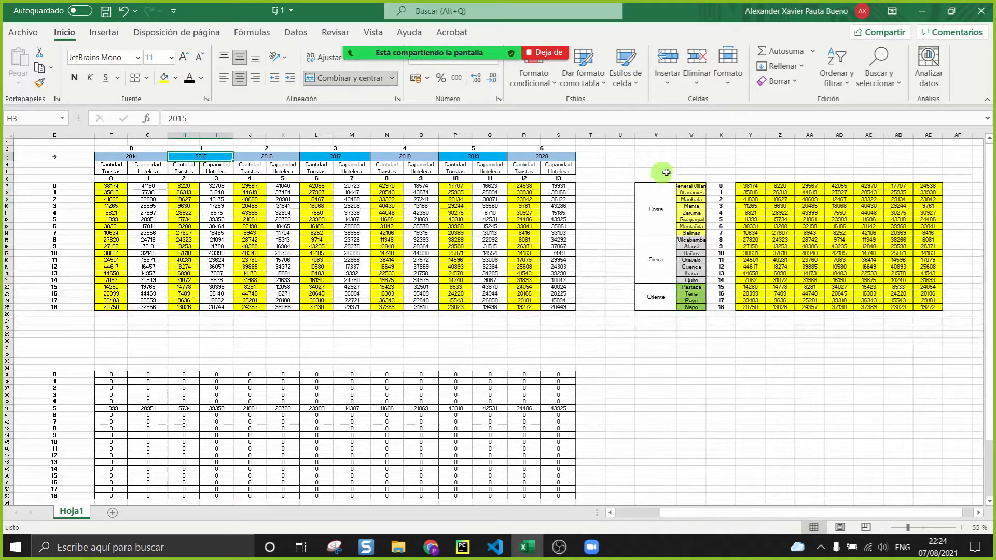
Step: Enter the years 2014 to 2020 as headings in Y5:AE5 above the copied tourist values and center them
click(747, 173)
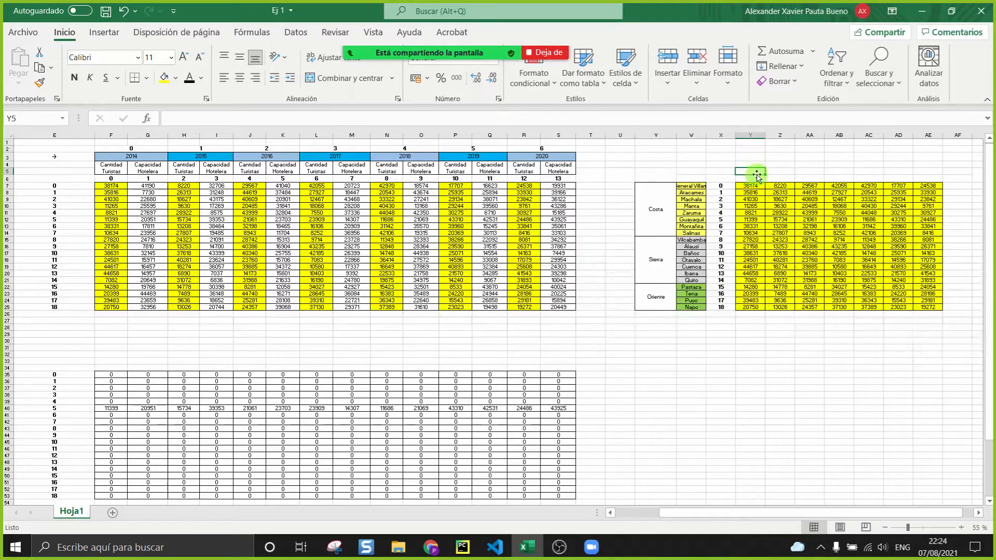
text(2014)
key(Tab)
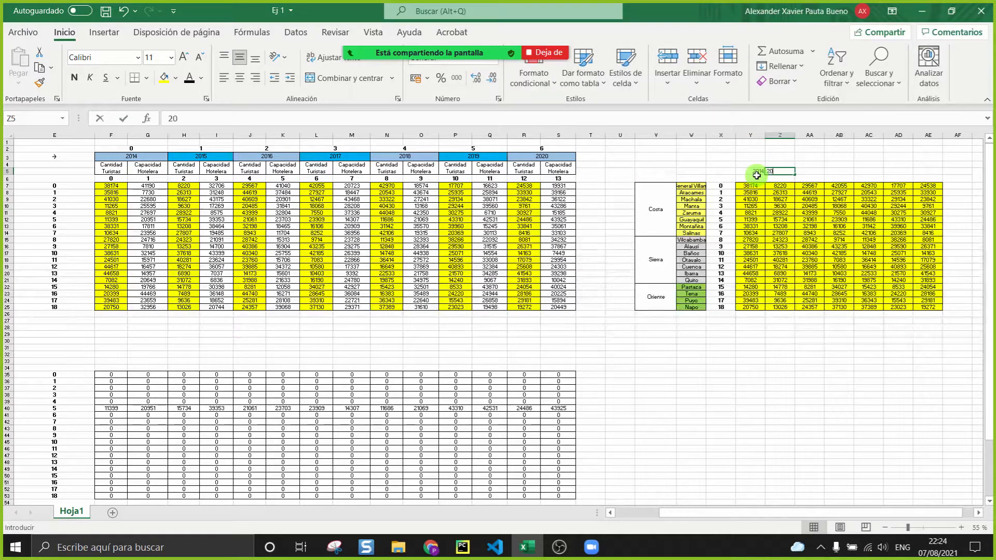
key(Tab)
drag(756, 173, 942, 172)
click(246, 79)
click(810, 274)
Step: Look over the whole copied tourist table in V5:AE25, including its year headings and city names
ctrl+scroll(884, 257, up, 3)
drag(758, 514, 826, 513)
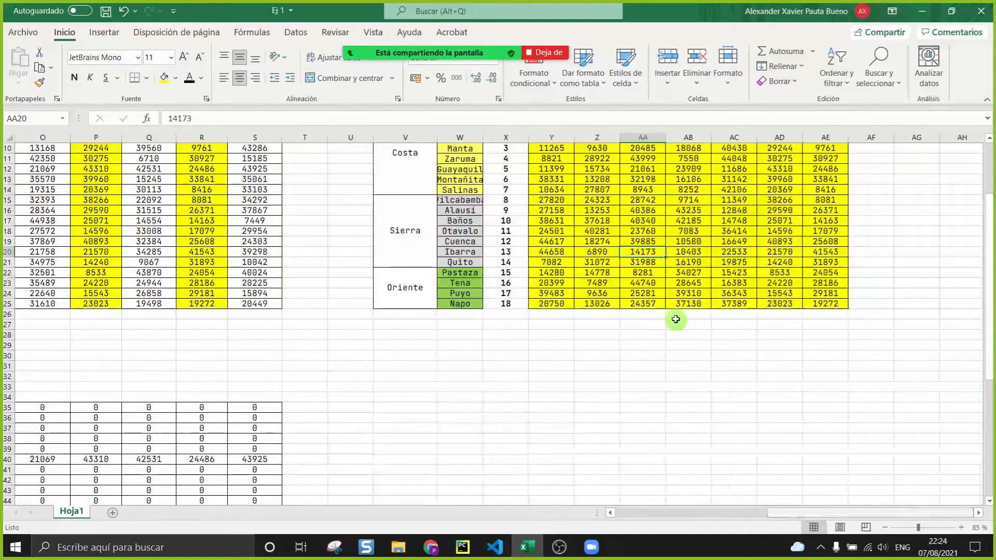
scroll(680, 320, up, 3)
drag(388, 193, 828, 403)
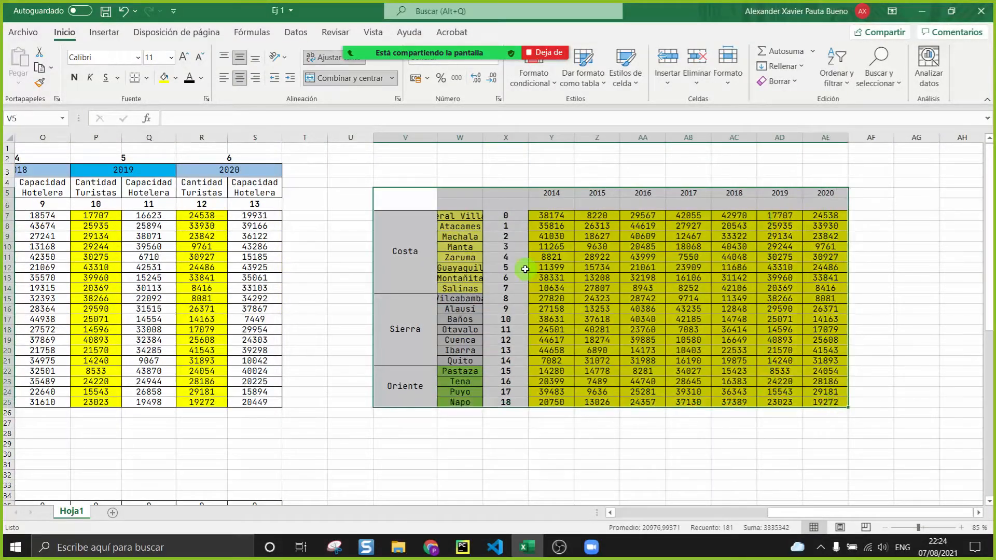
click(524, 269)
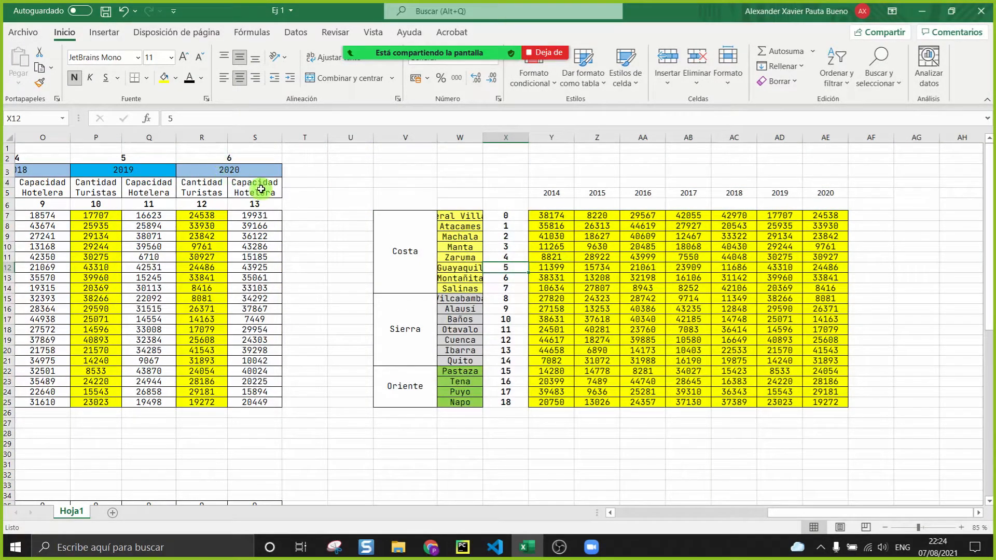
Step: Try to copy the cell formatting of S7 onto the year headings in Y5:AE5, and undo it
click(264, 215)
click(46, 85)
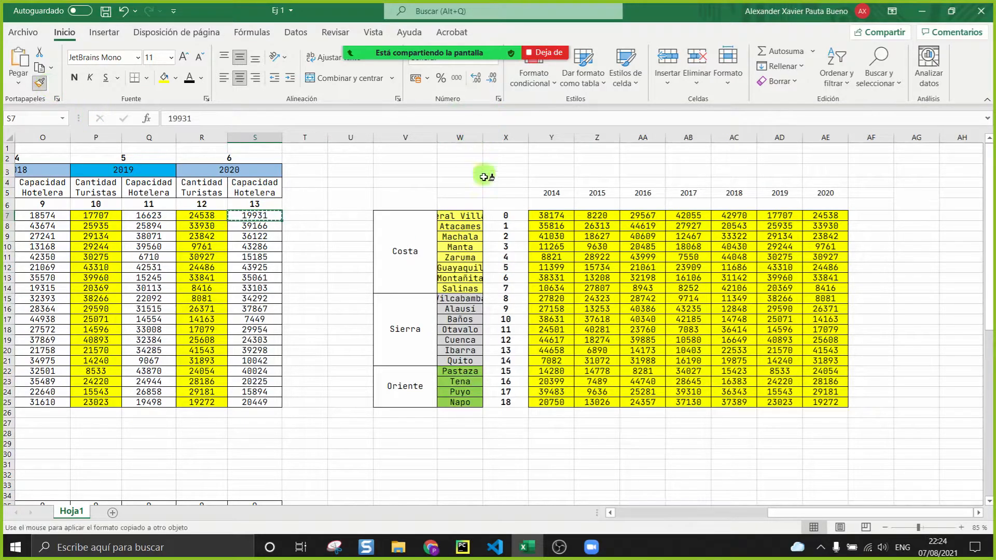
mouse_move(533, 192)
mouse_down()
mouse_move(827, 196)
mouse_move(826, 205)
mouse_up()
click(849, 264)
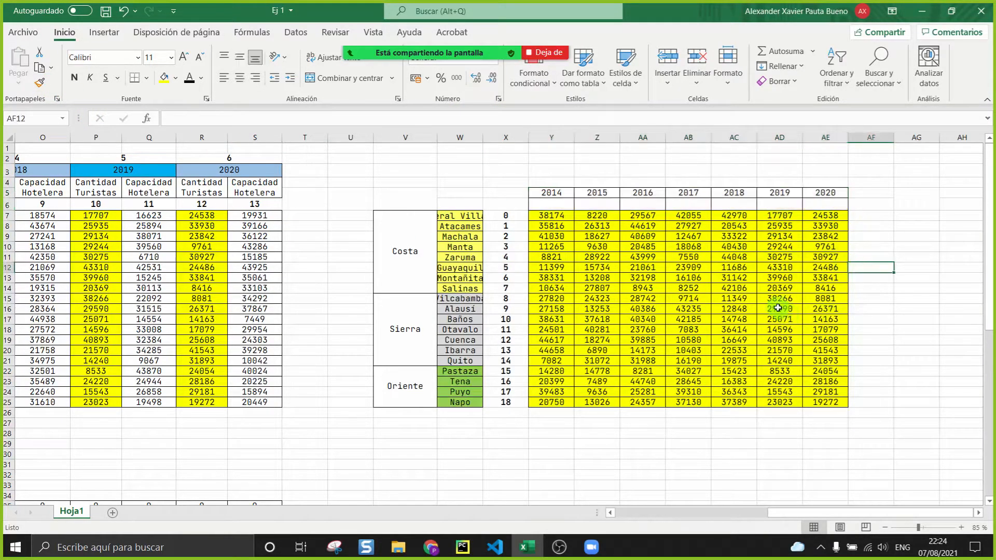
key(ctrl+z)
click(565, 194)
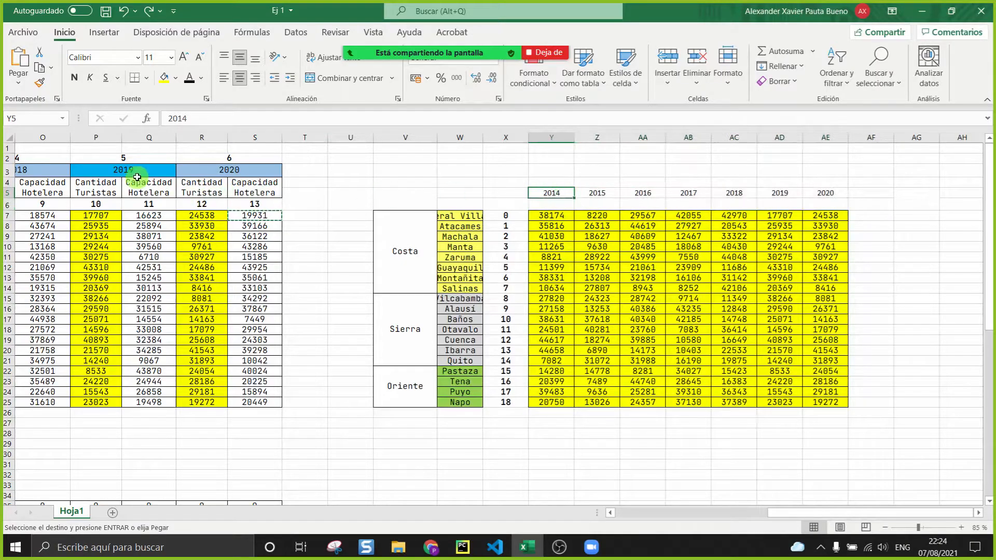
Step: Copy the formatting of cell Q9 onto the year headings Y5:AE5 and widen column W to fit the full city names
click(151, 236)
click(42, 82)
drag(537, 193, 843, 193)
click(615, 392)
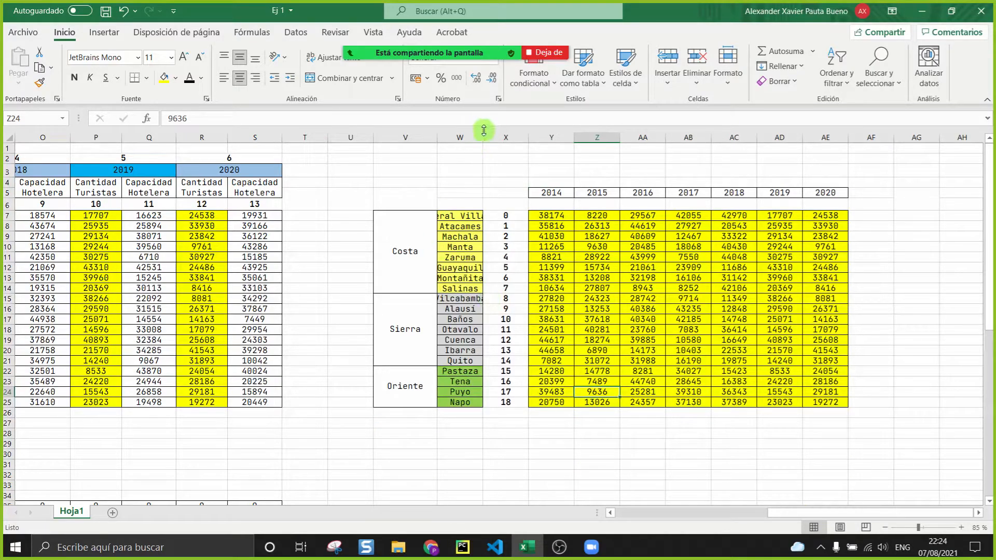
drag(486, 133, 538, 140)
Step: Check the city index rows E7:E25 in the main table, and in PyCharm begin a slice of M with all rows under #6
drag(767, 516, 655, 511)
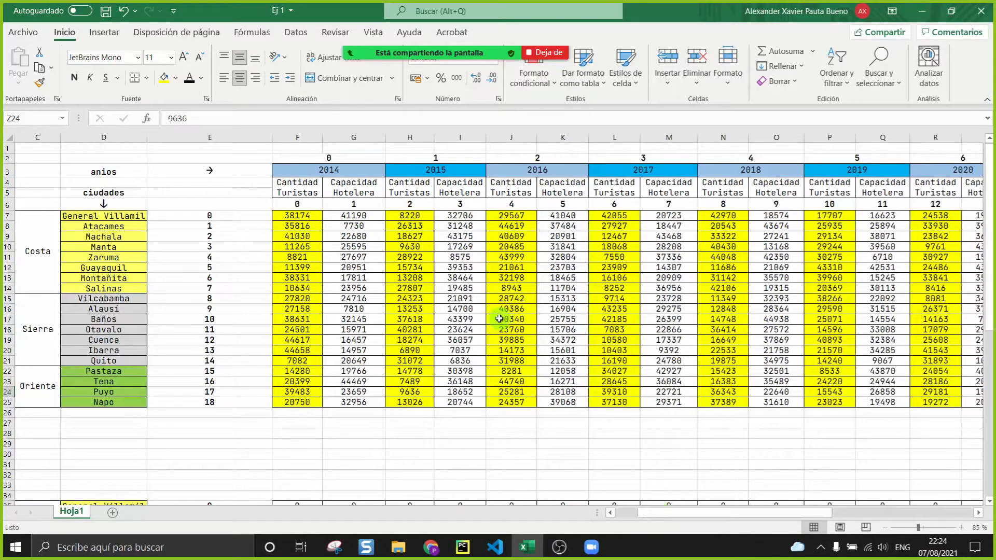
scroll(499, 319, down, 2)
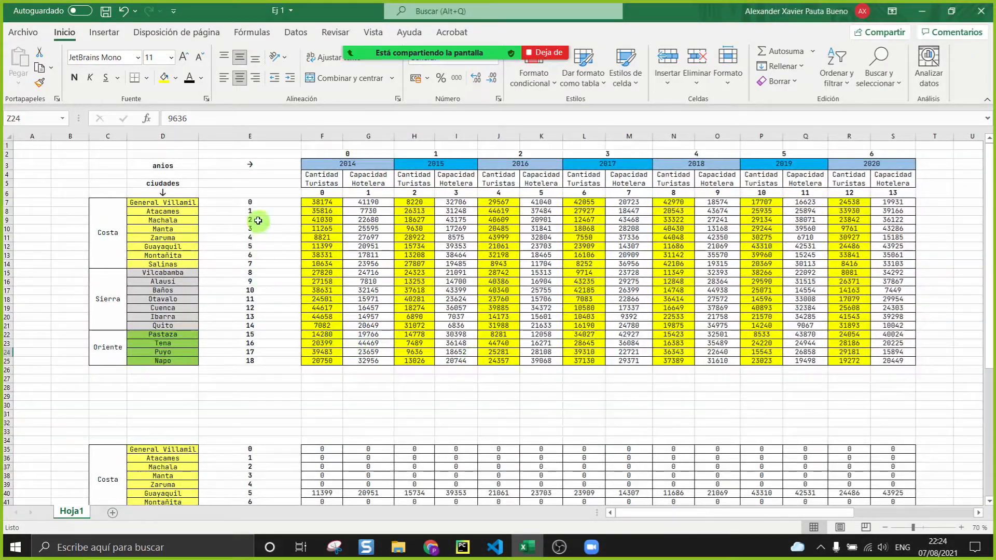
drag(250, 203, 253, 362)
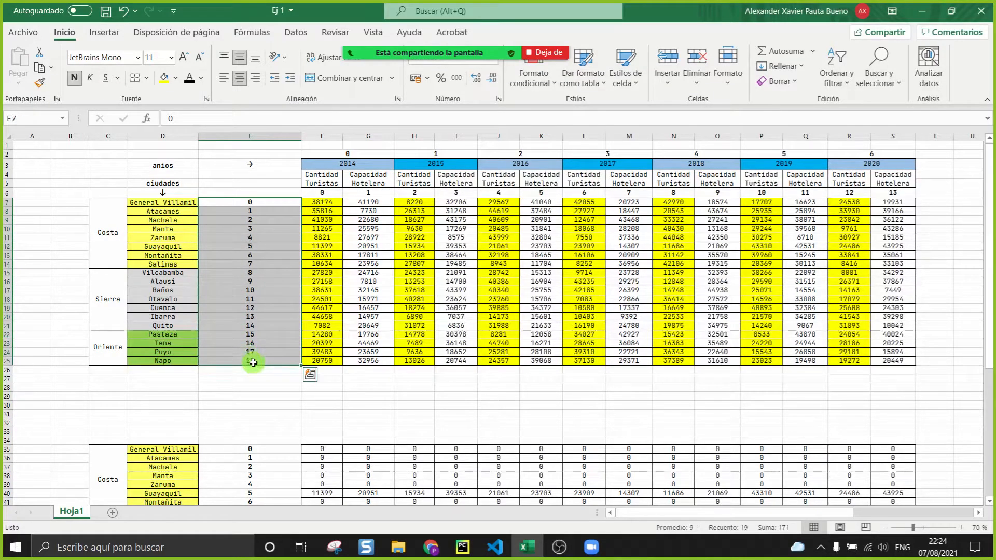
click(463, 547)
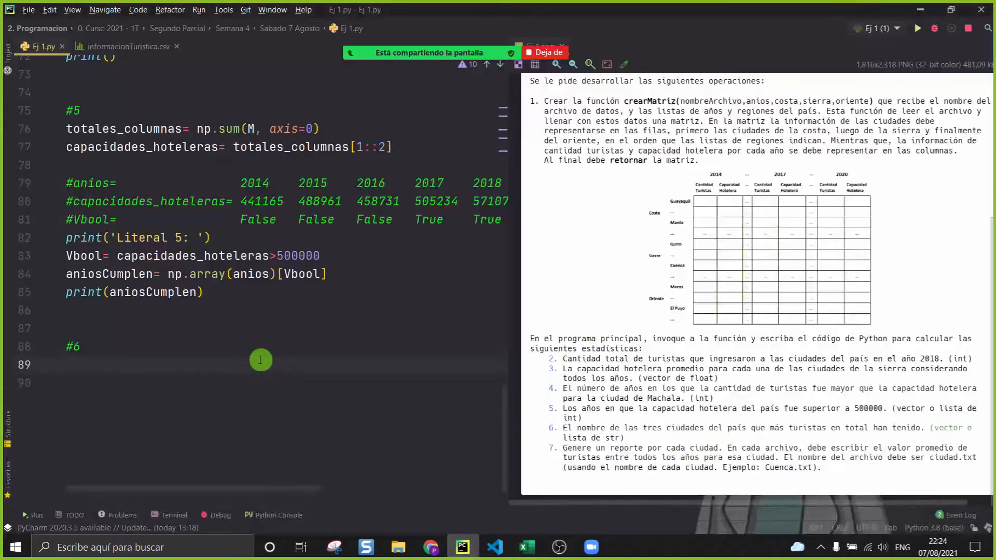
text([:,)
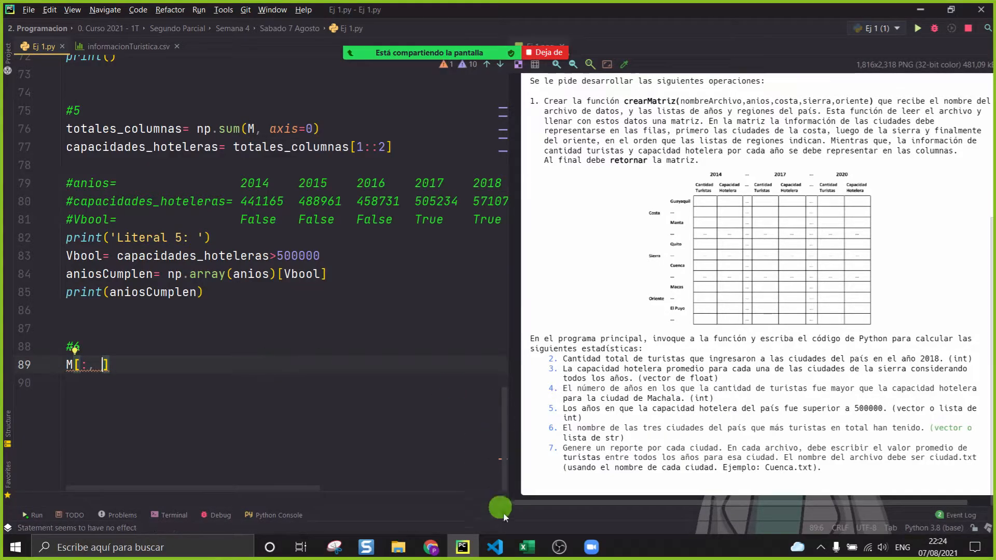
Step: Check the yellow Cantidad Turistas columns in Excel, and complete the slice in PyCharm as M[:, ::2]
click(526, 547)
click(414, 414)
drag(322, 204, 329, 360)
click(399, 222)
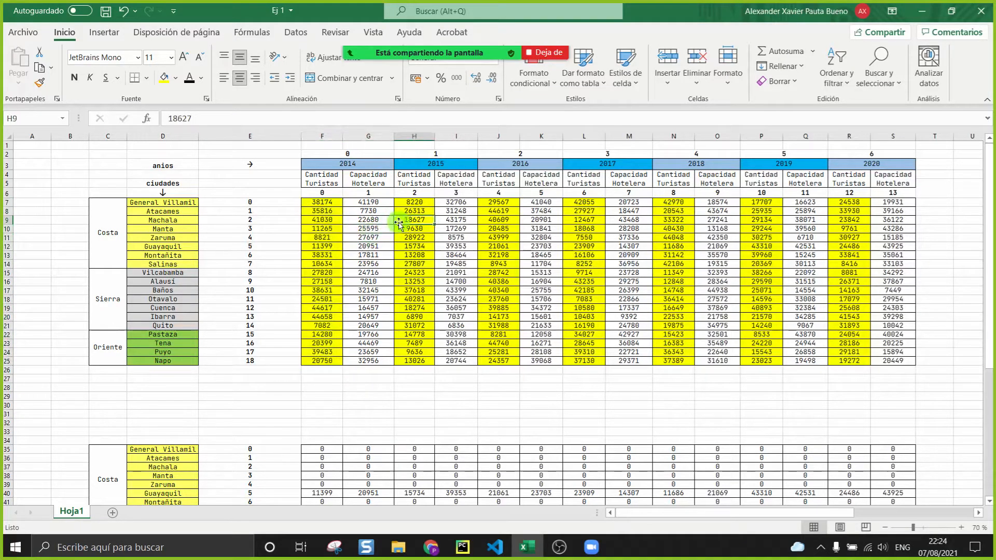
click(462, 546)
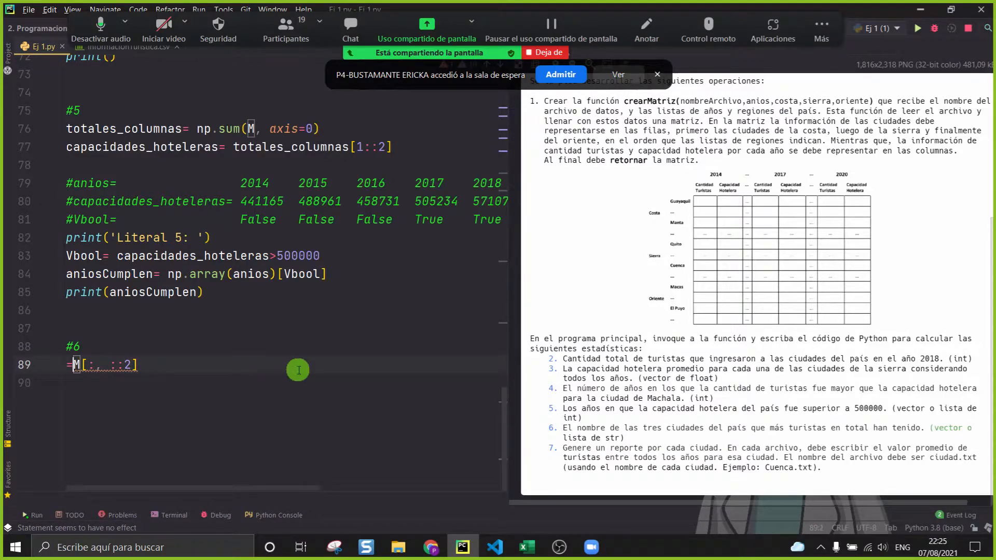
Step: Assign the slice M[:, ::2] on line 89 to a variable named M_cantidades_turisticas
click(67, 365)
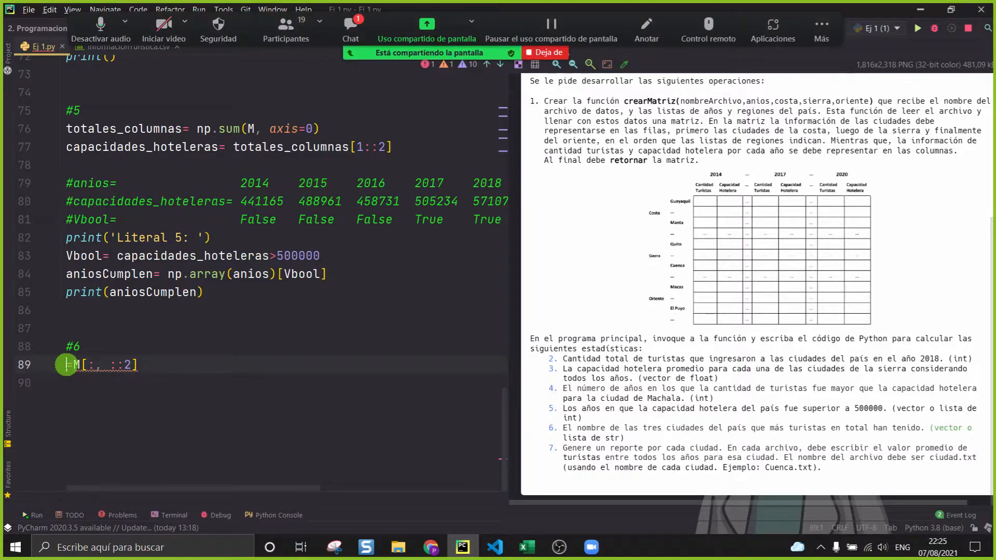
key(BackSpace)
key(BackSpace)
text(_capa)
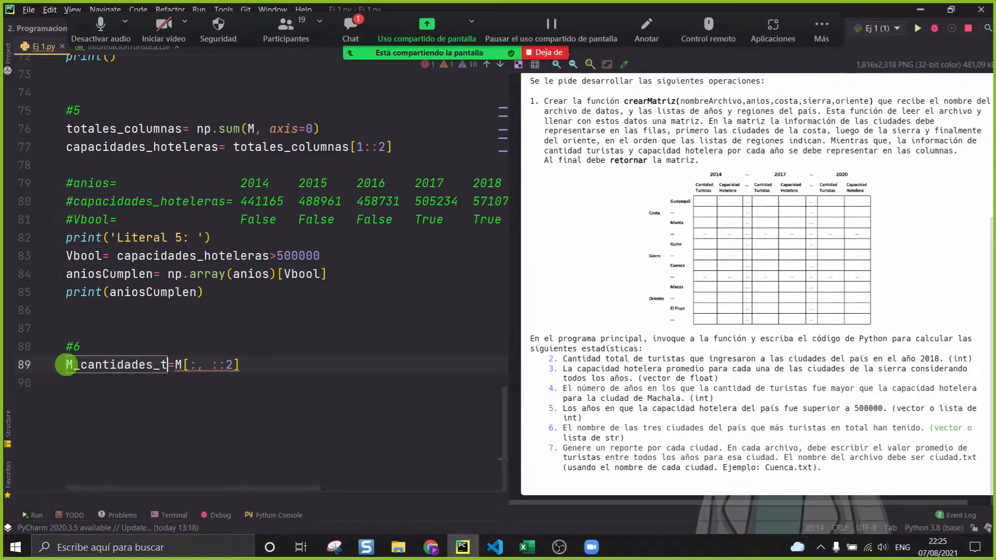
text(idades_turisticas)
Step: Add print(M_cantidades_turisticas) on line 90 and run the Ej 1 script
key(Down)
text(print()
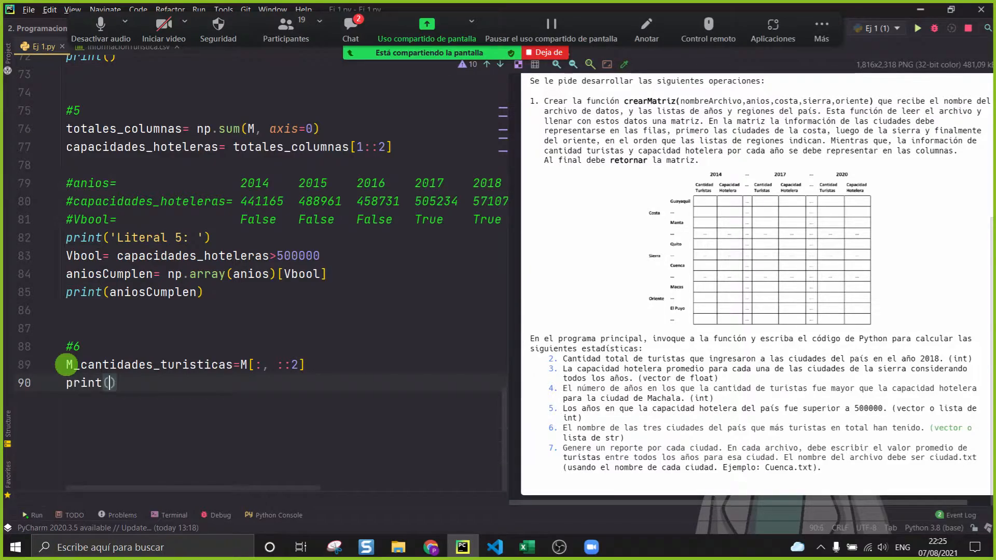
text(M)
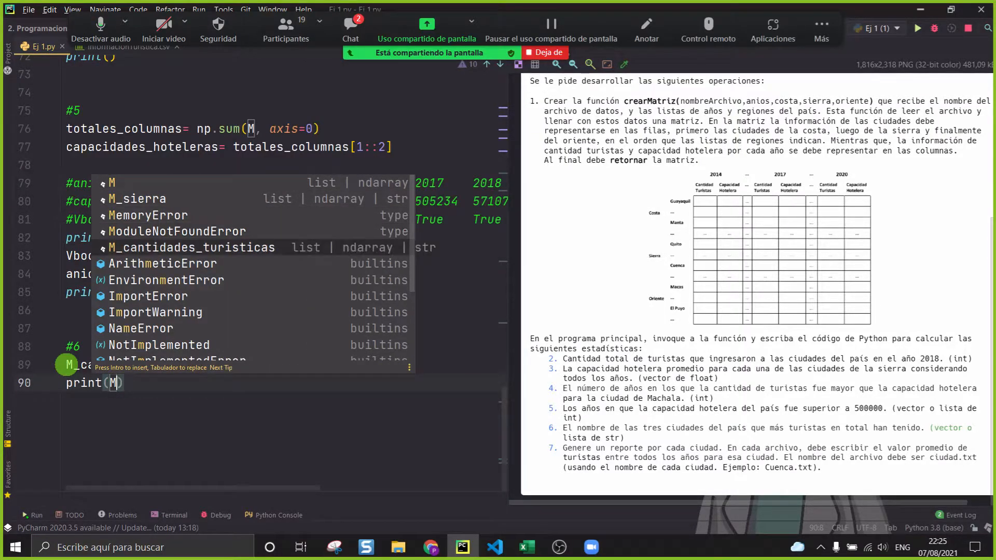
key(Return)
right_click(297, 311)
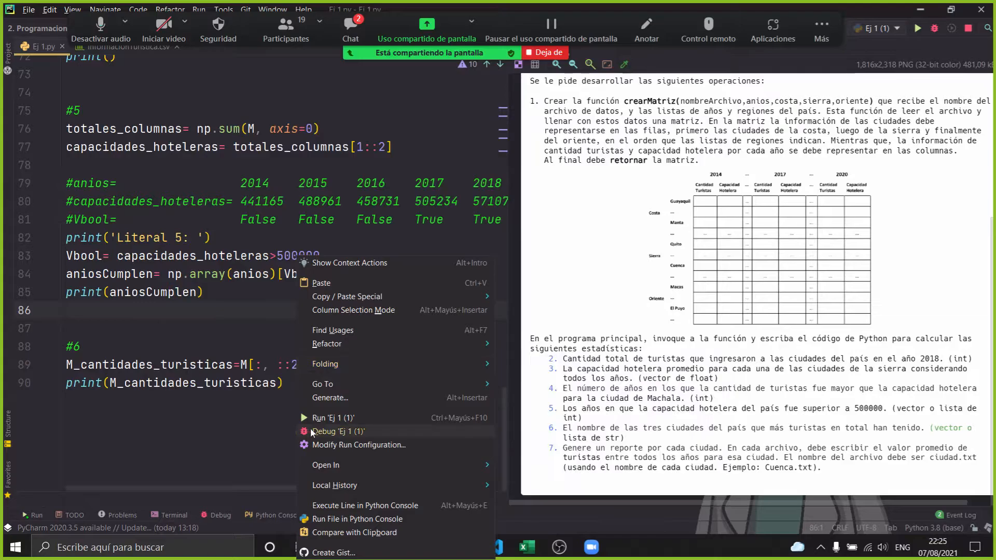
click(332, 418)
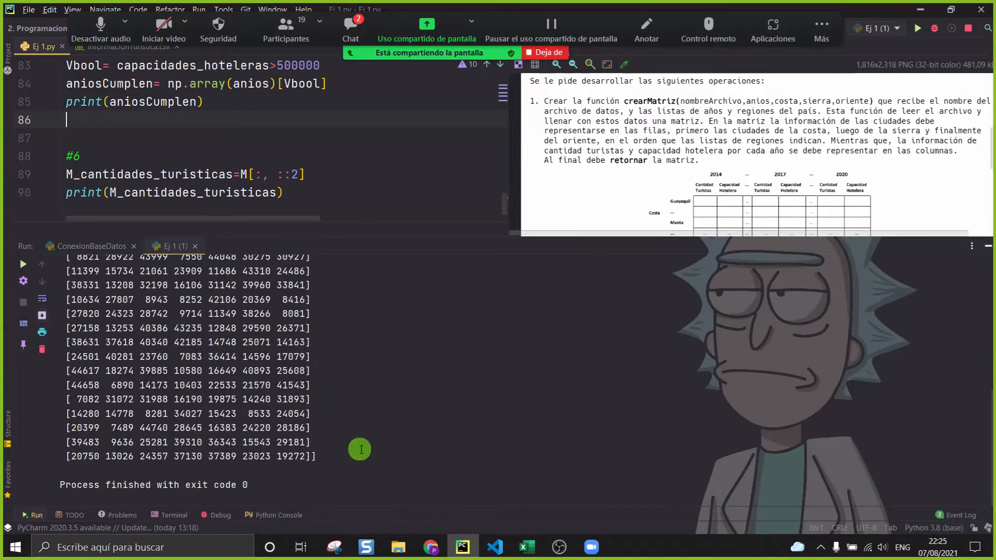
Step: Examine the printed tourist matrix in the run output from its last row up to its first value
scroll(358, 449, up, 1)
drag(344, 493, 128, 343)
scroll(112, 344, up, 2)
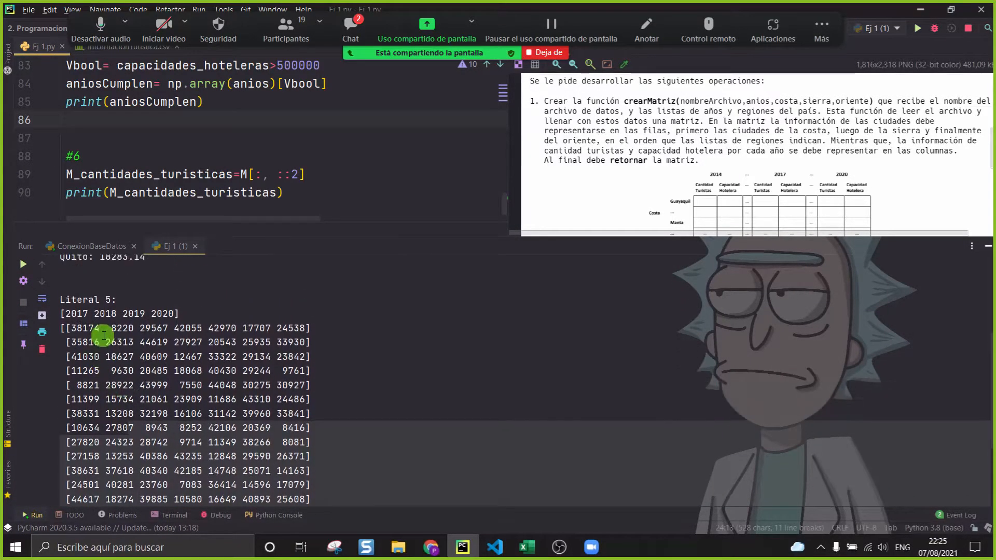
click(91, 331)
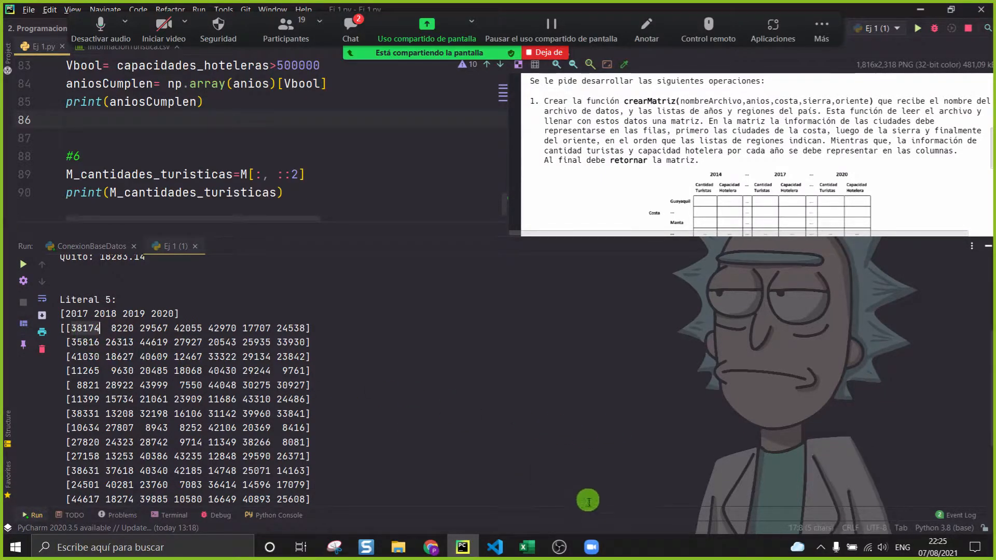
Step: Switch to Excel and compare the tourist values in Y7:AE25 with the matrix printed in PyCharm
click(526, 547)
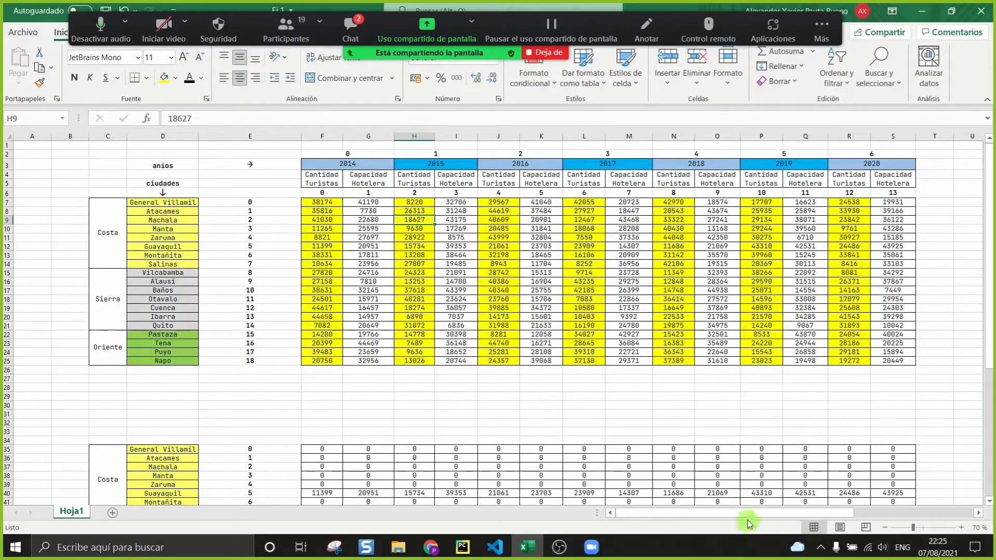
drag(749, 513, 866, 514)
drag(633, 202, 648, 360)
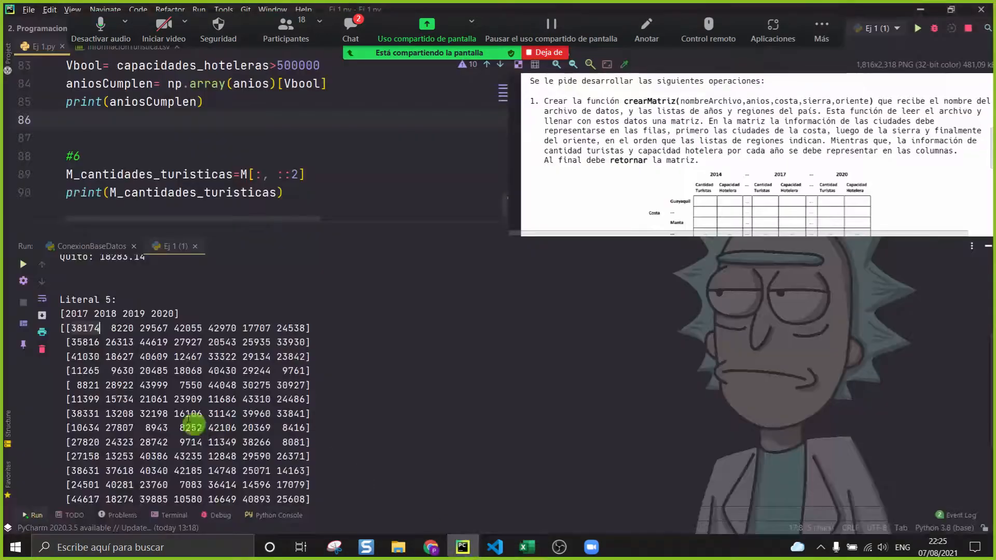
click(462, 547)
click(526, 547)
drag(677, 204, 681, 336)
drag(628, 196, 866, 361)
click(754, 431)
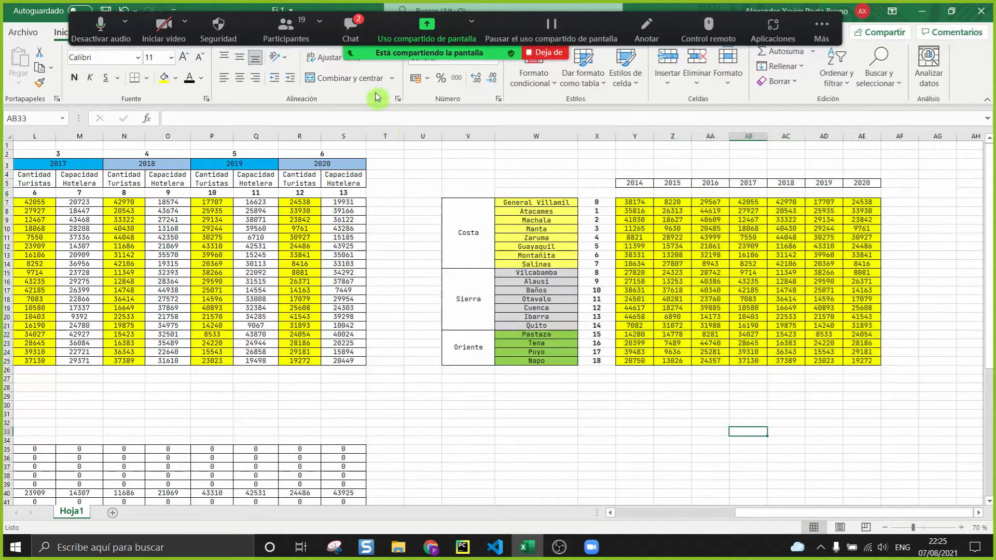
Step: Open the Zoom meeting chat and read the proposed solution using np.sum and np.argsort for the top three cities
click(350, 26)
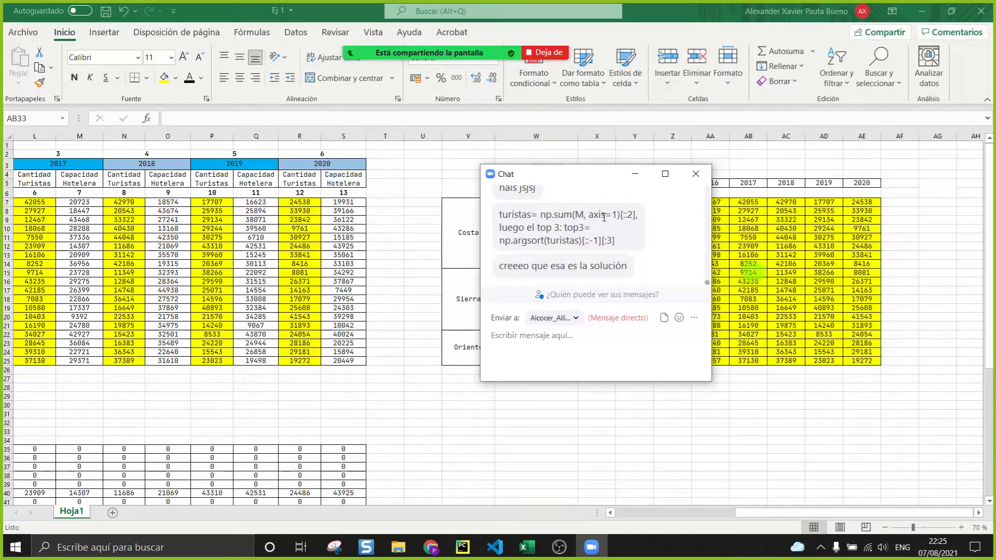
drag(624, 215, 627, 215)
scroll(625, 215, up, 1)
scroll(622, 216, down, 1)
click(582, 228)
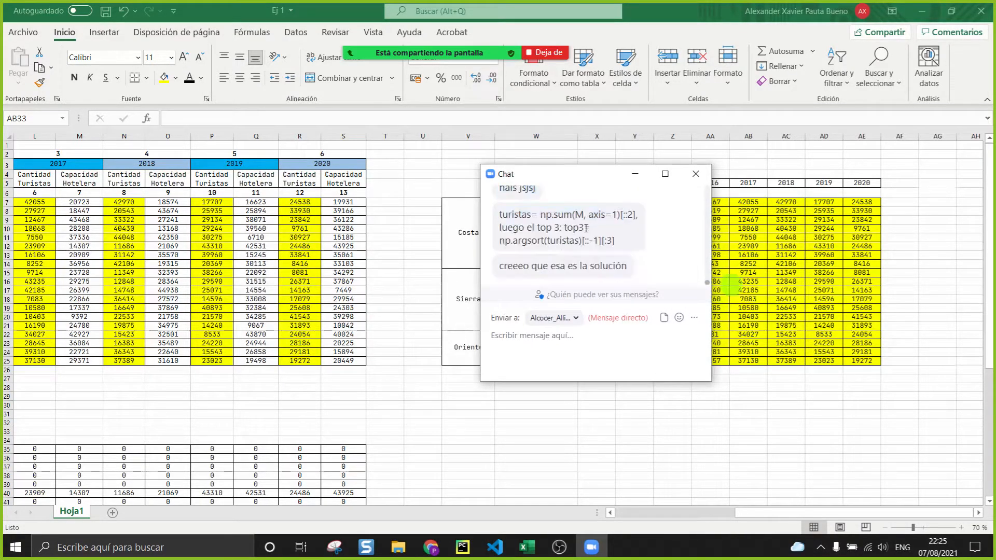
scroll(586, 228, up, 1)
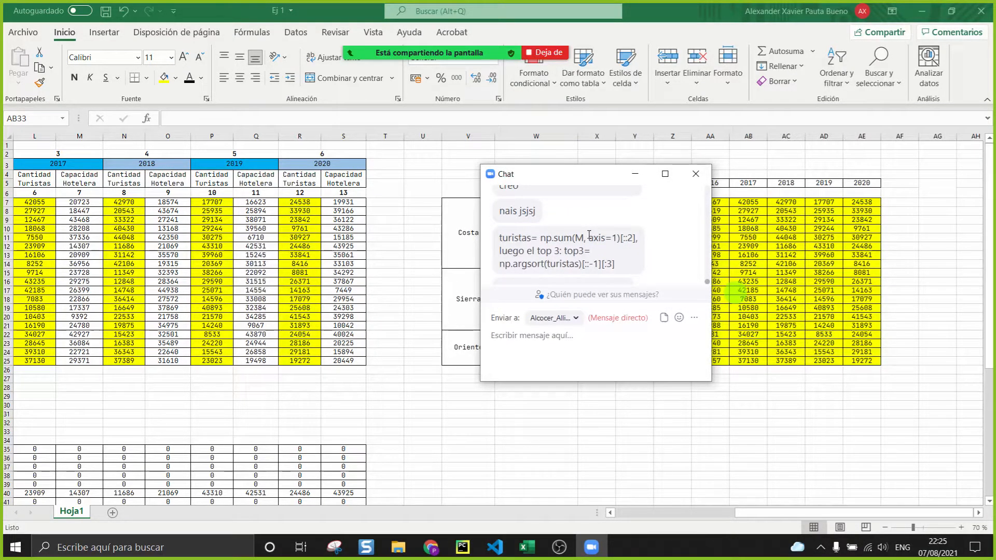
drag(546, 237, 638, 237)
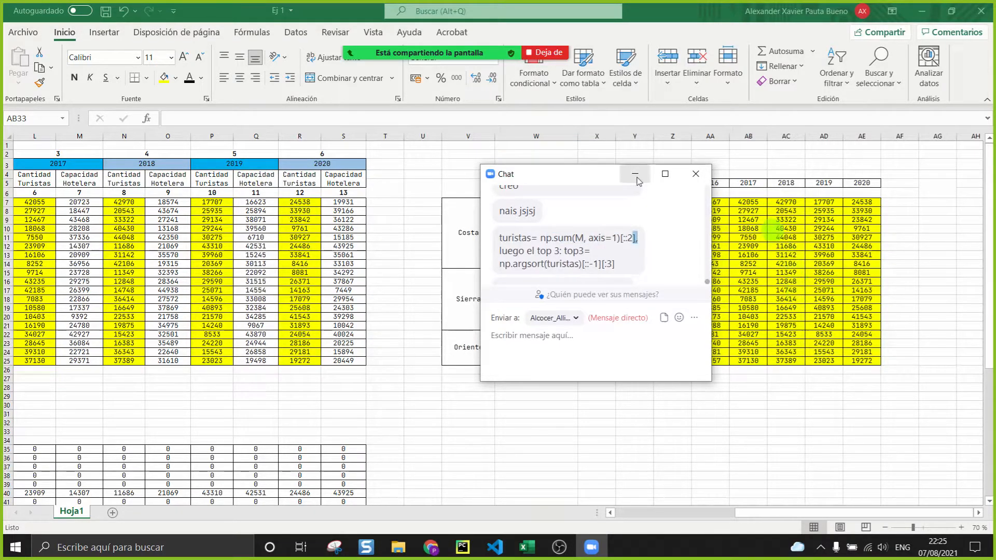
scroll(580, 231, down, 2)
scroll(581, 234, up, 3)
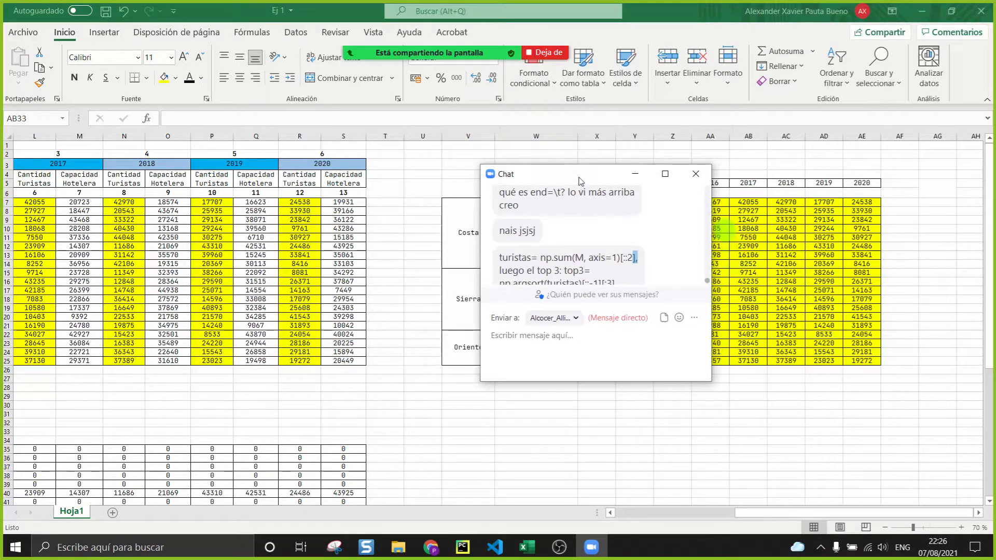
Step: Move the chat window aside, bring the main table into view and reread the chat proposal with its follow-up axis message
drag(579, 180, 487, 199)
click(752, 514)
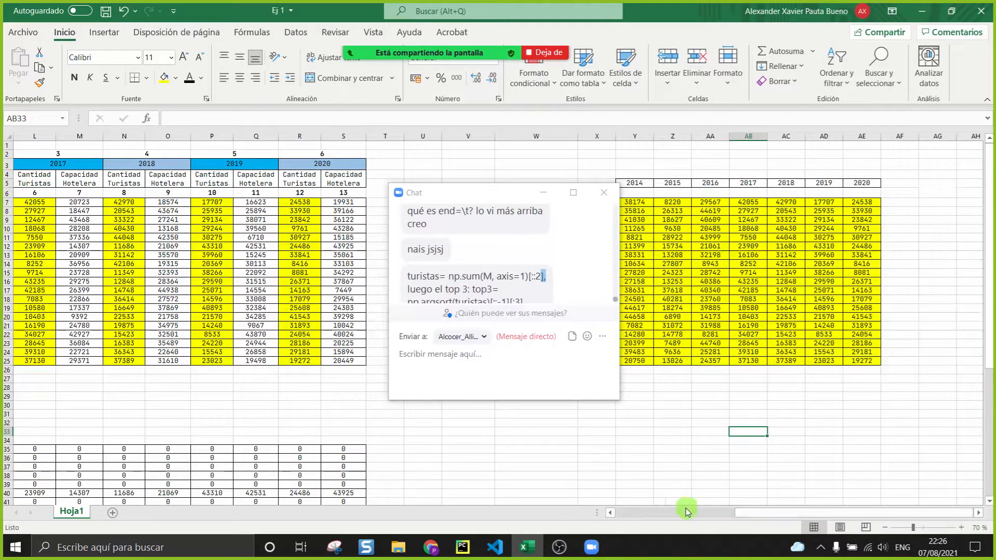
scroll(463, 260, down, 3)
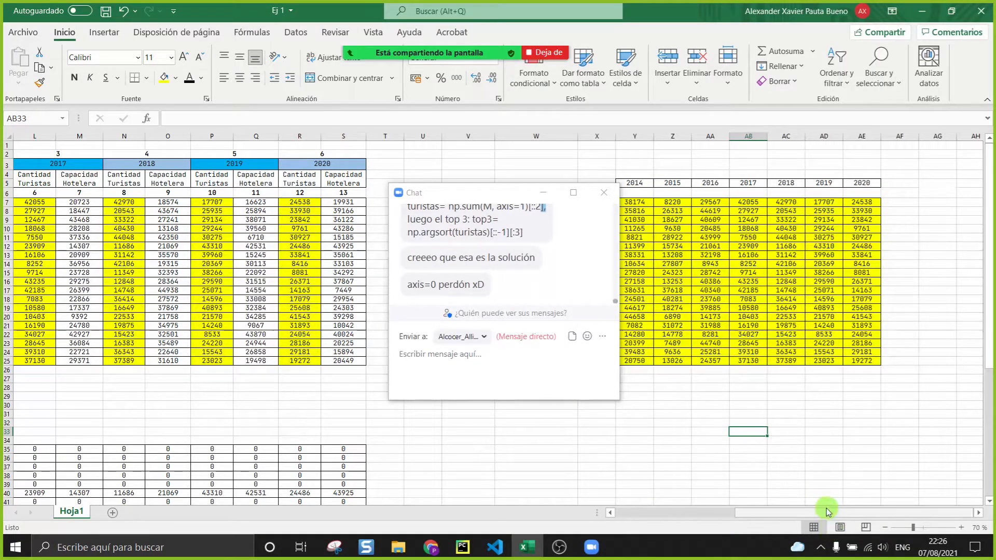
drag(828, 513, 719, 513)
scroll(519, 292, up, 4)
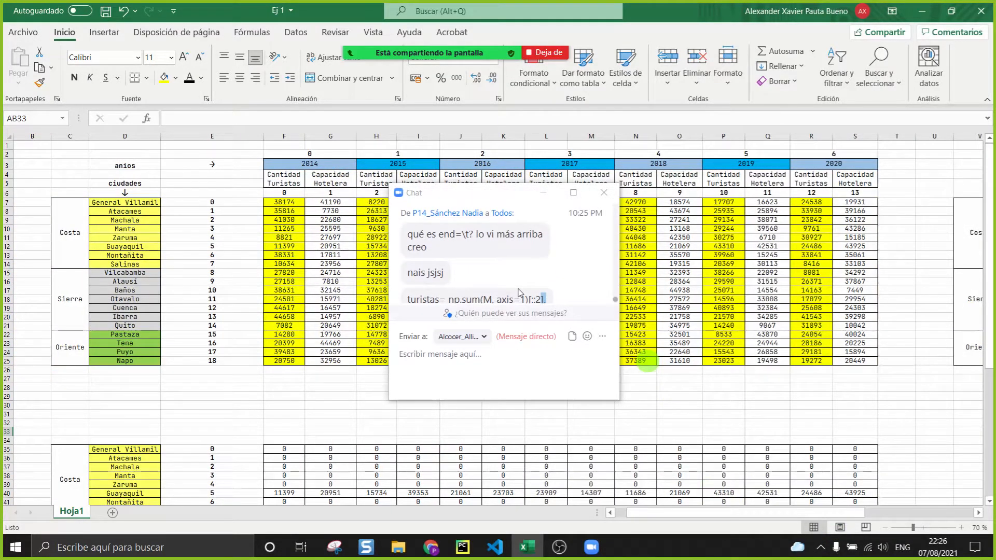
scroll(519, 292, down, 3)
Step: Move the chat lower, and examine tourist column F7:F25, the blank row 28 and city names D7:D25 against the proposed sum axis
drag(482, 194, 497, 333)
click(274, 203)
drag(275, 203, 284, 355)
click(285, 396)
drag(280, 392, 861, 385)
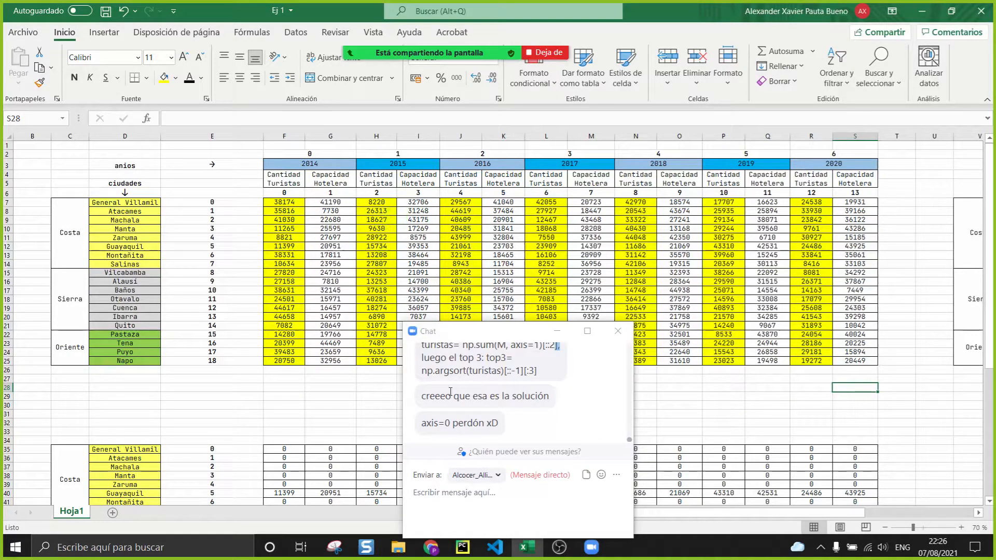
drag(139, 202, 144, 363)
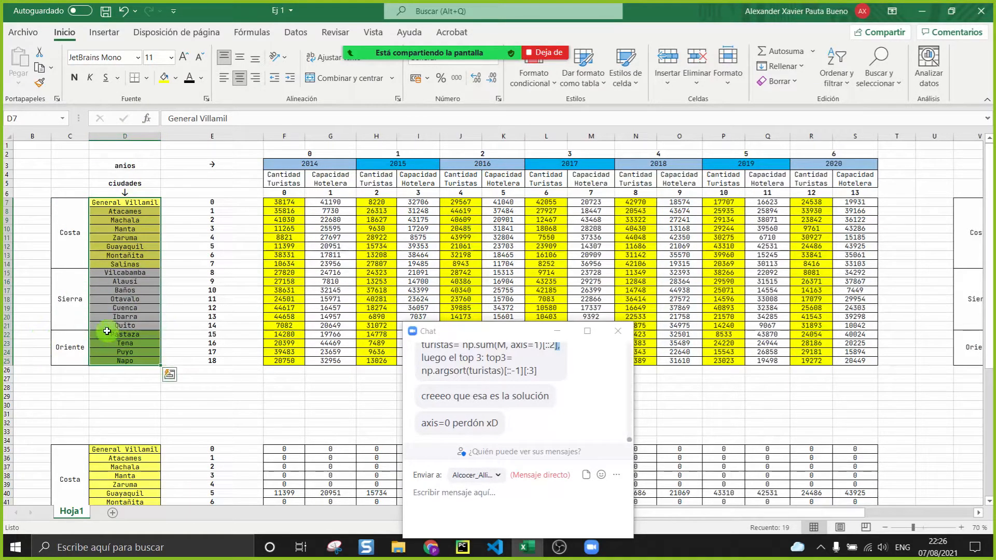
Step: Put the chat away and examine the tourist matrix Y7:AE25 with its city names in W7:W25 and year headings
click(553, 336)
drag(704, 511, 872, 498)
drag(623, 202, 850, 358)
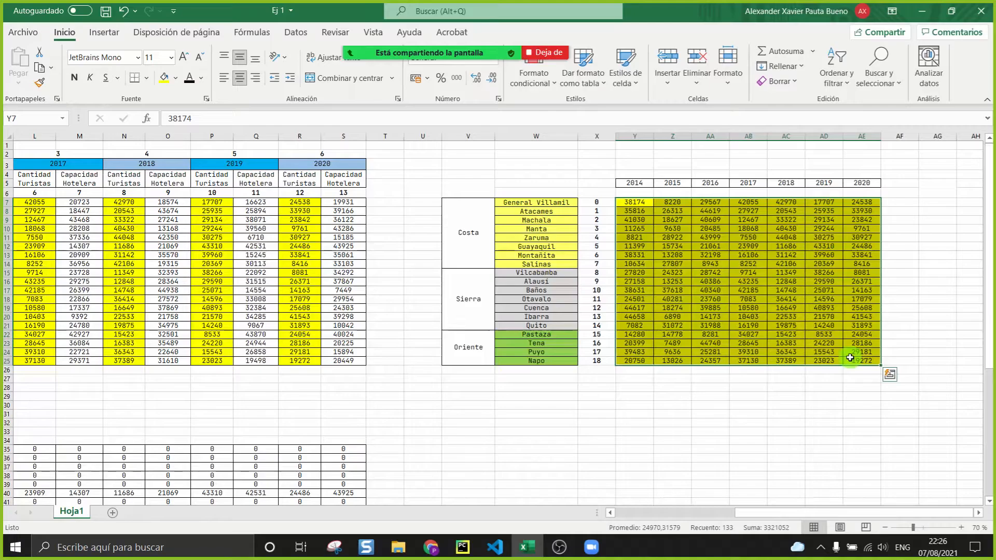
drag(540, 202, 550, 353)
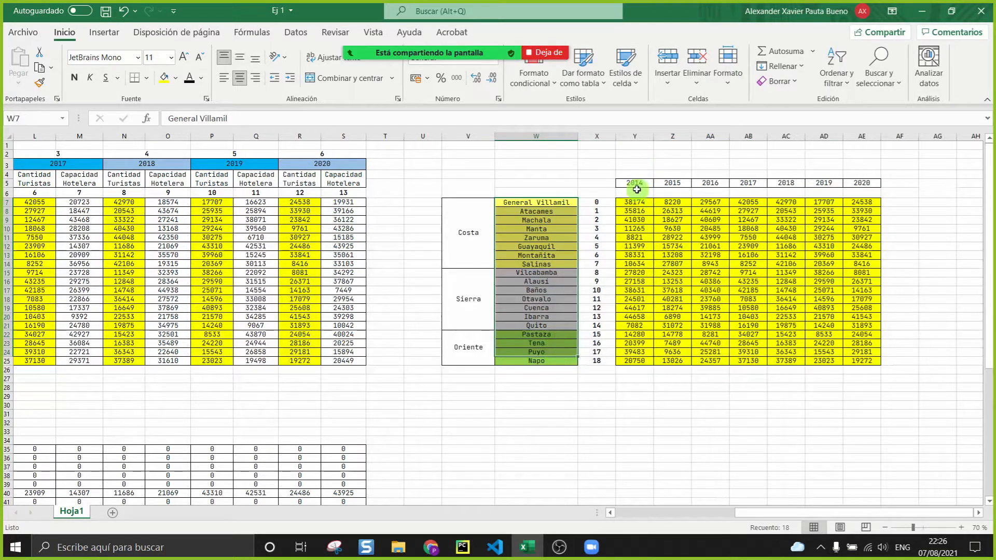
click(635, 184)
click(785, 184)
click(794, 316)
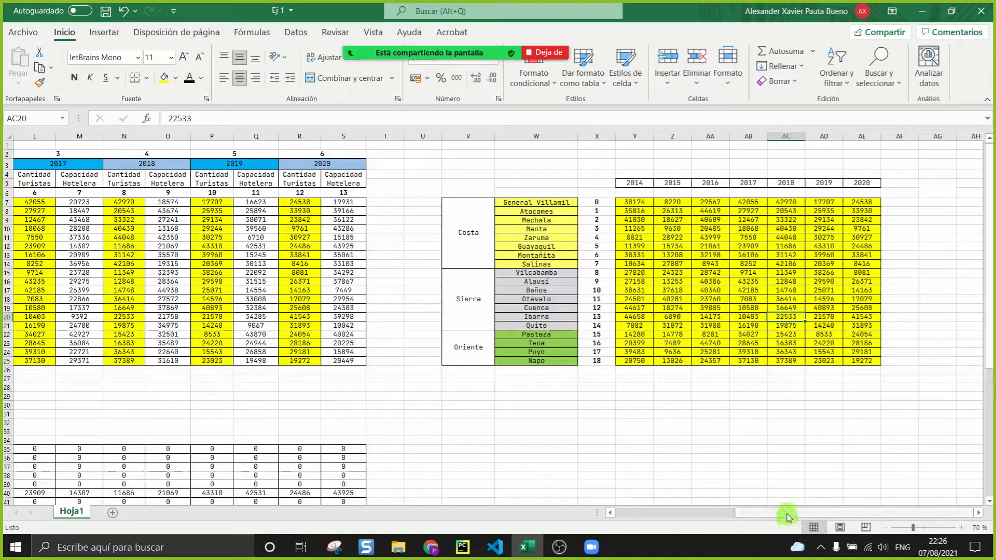
Step: Total General Villamil's tourists for 2014 to 2020 in AG7 with the formula =SUMA(Y7:AE7)
click(934, 204)
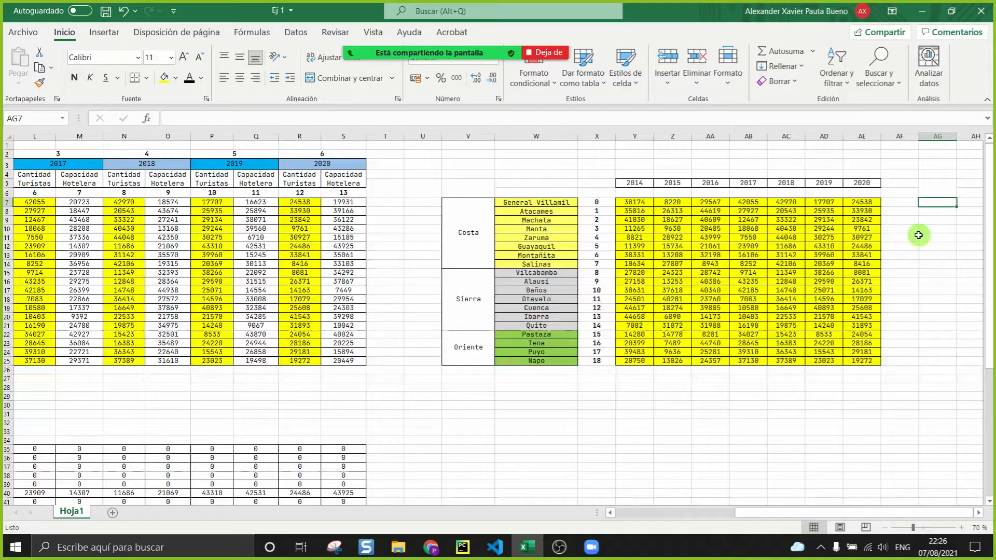
drag(639, 203, 857, 203)
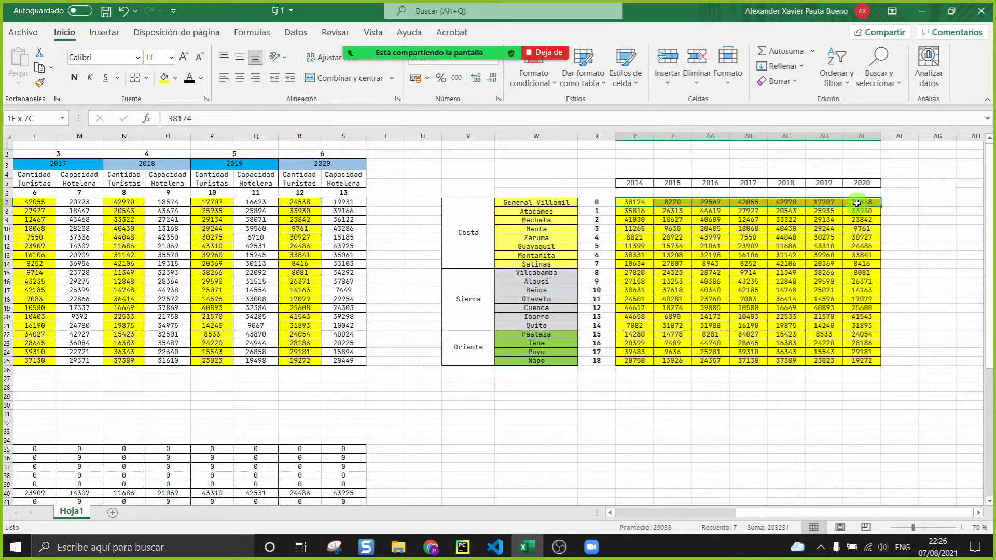
click(930, 203)
text(=SUMA()
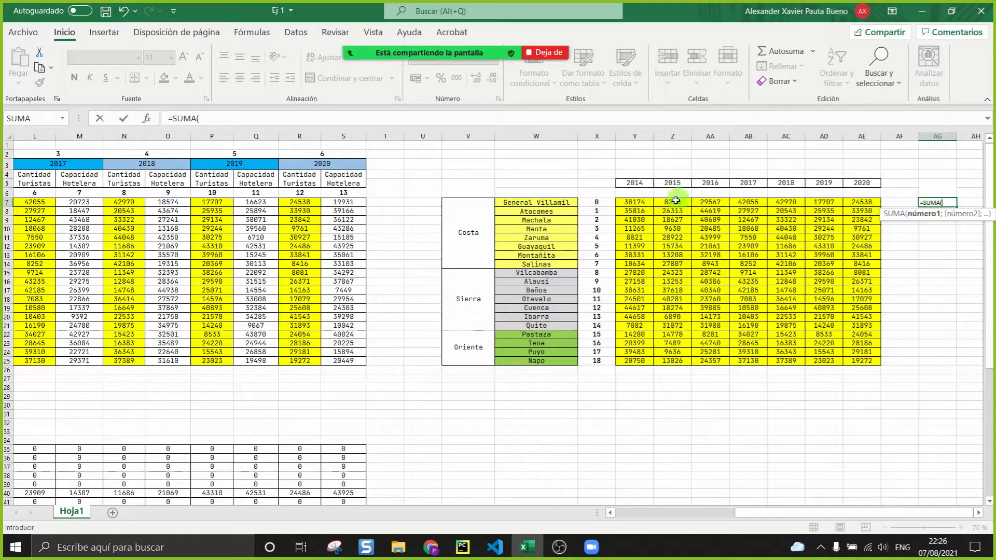
drag(621, 202, 849, 203)
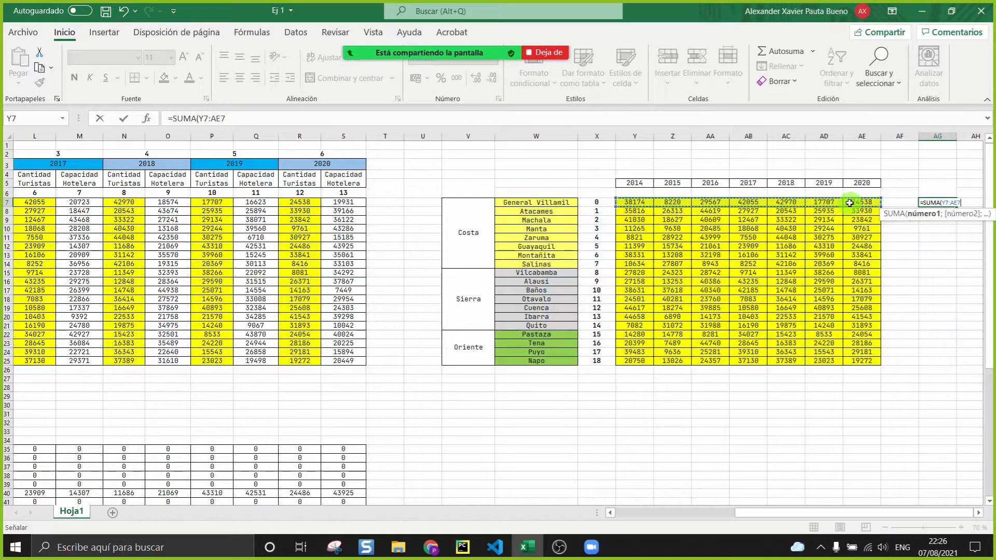
key(Return)
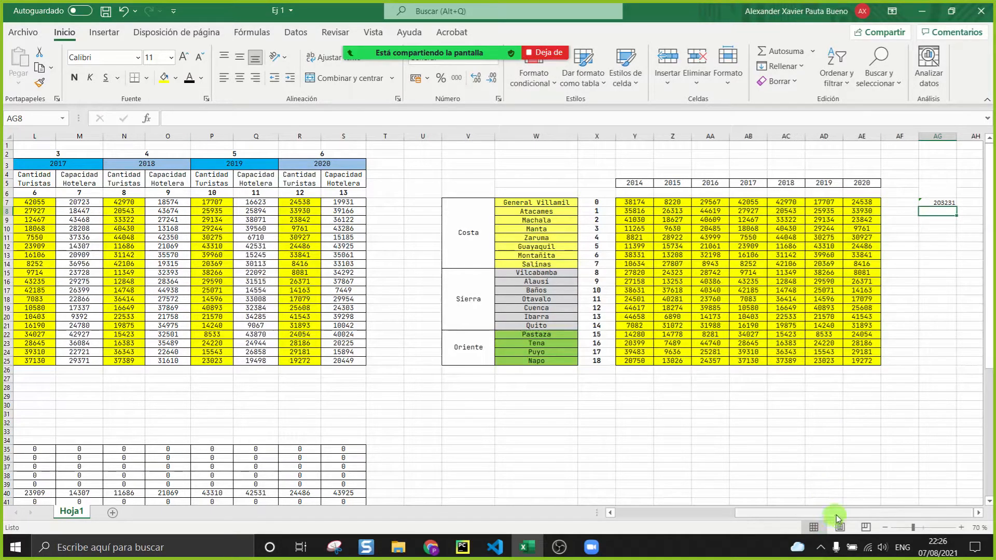
Step: Copy the cell formatting of R40 onto the General Villamil total in AG7
click(970, 274)
key(Right)
key(Right)
key(Right)
key(Right)
key(Right)
key(Right)
key(Right)
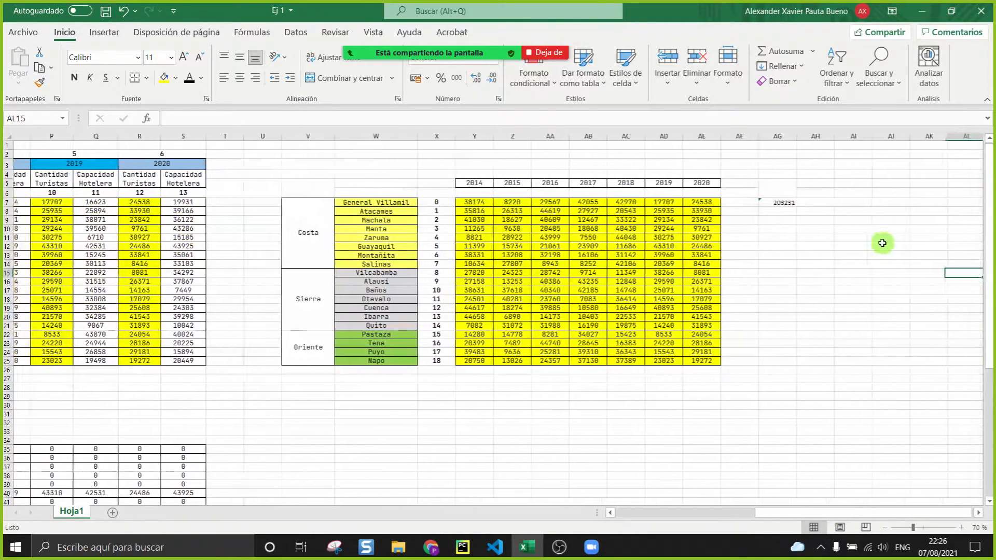
key(Right)
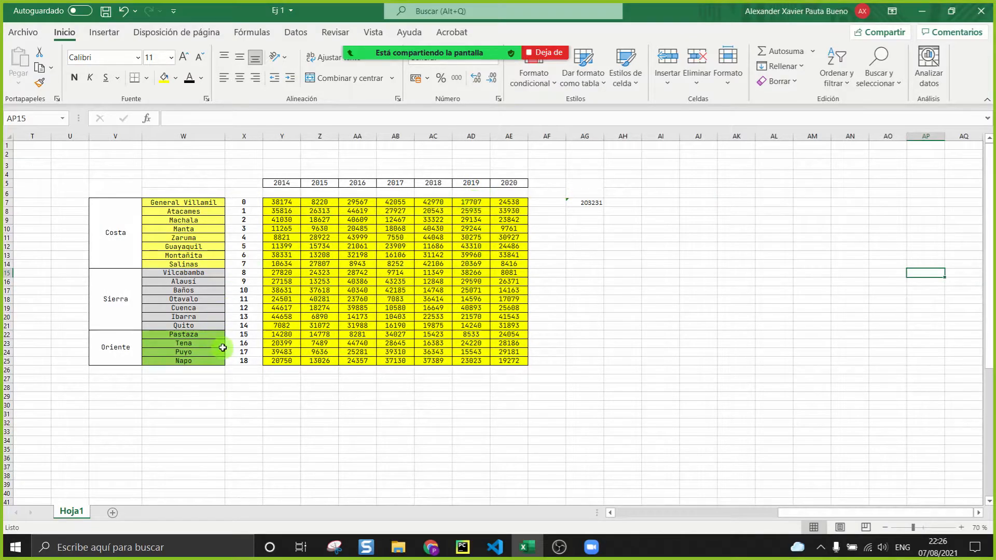
click(672, 511)
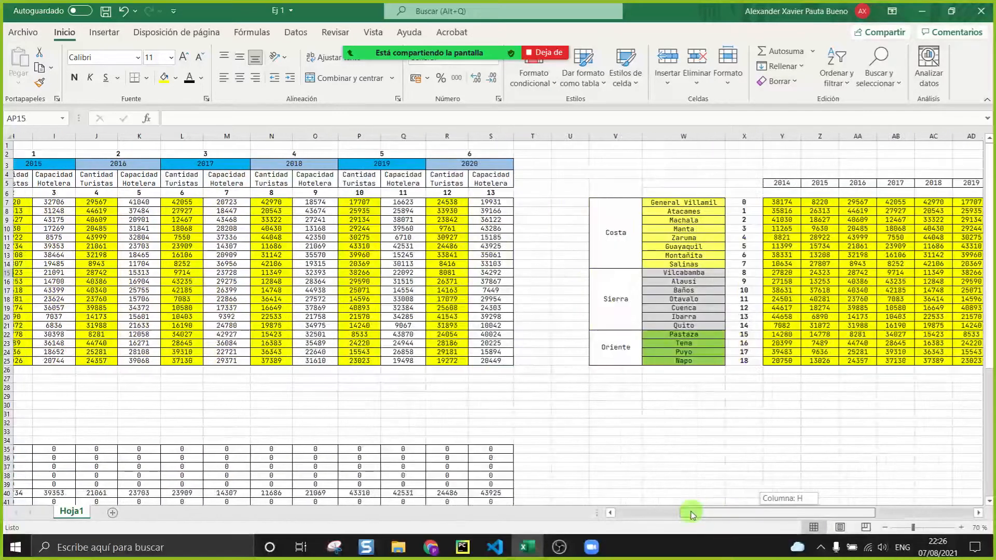
scroll(267, 402, down, 7)
scroll(312, 386, up, 3)
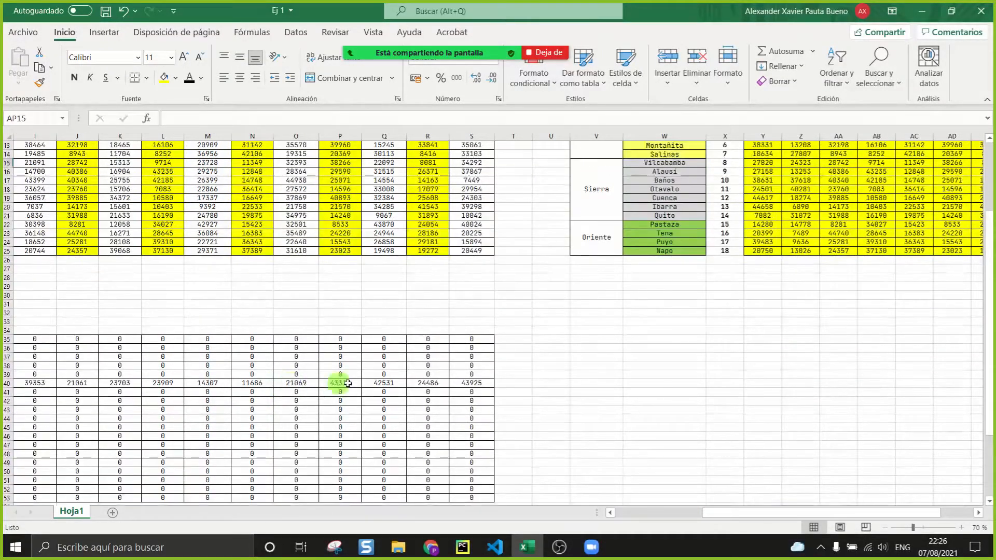
click(416, 383)
click(41, 81)
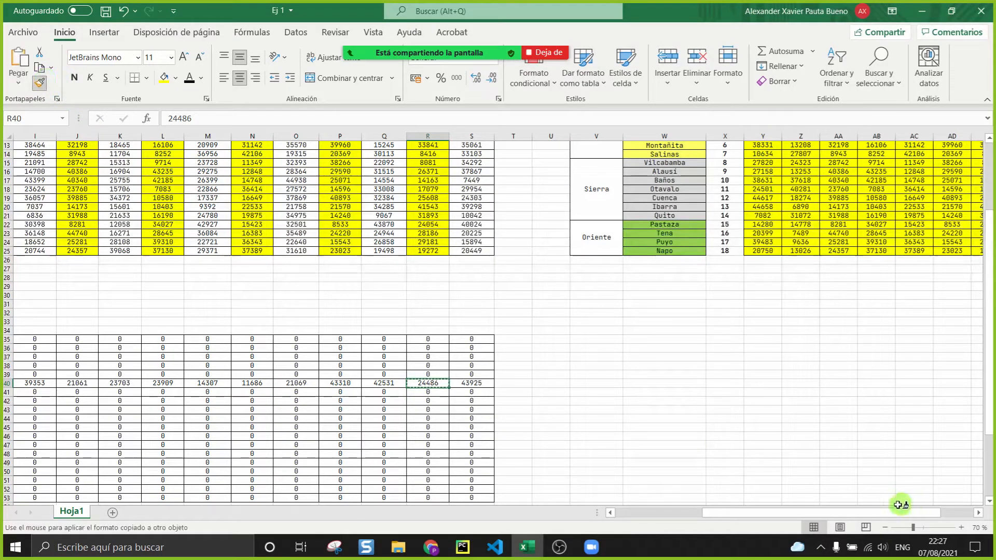
scroll(902, 501, right, 3)
scroll(892, 499, up, 4)
click(929, 202)
click(923, 228)
Step: Fill the row-sum formula from AG7 down to AG25 for all the remaining cities
click(944, 203)
drag(955, 207, 965, 370)
click(877, 431)
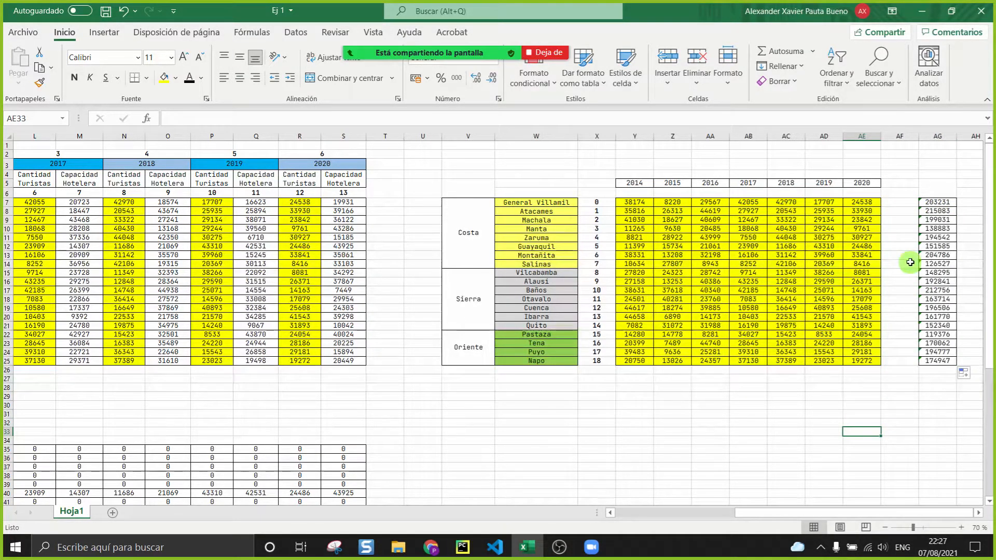
Step: Enlarge the sheet and compare the yearly values in rows 7 and 8 with their totals in AG7 and AG8
scroll(911, 262, up, 1)
click(929, 246)
key(Right)
key(Right)
key(Right)
key(Right)
key(Right)
click(890, 405)
drag(438, 181, 731, 181)
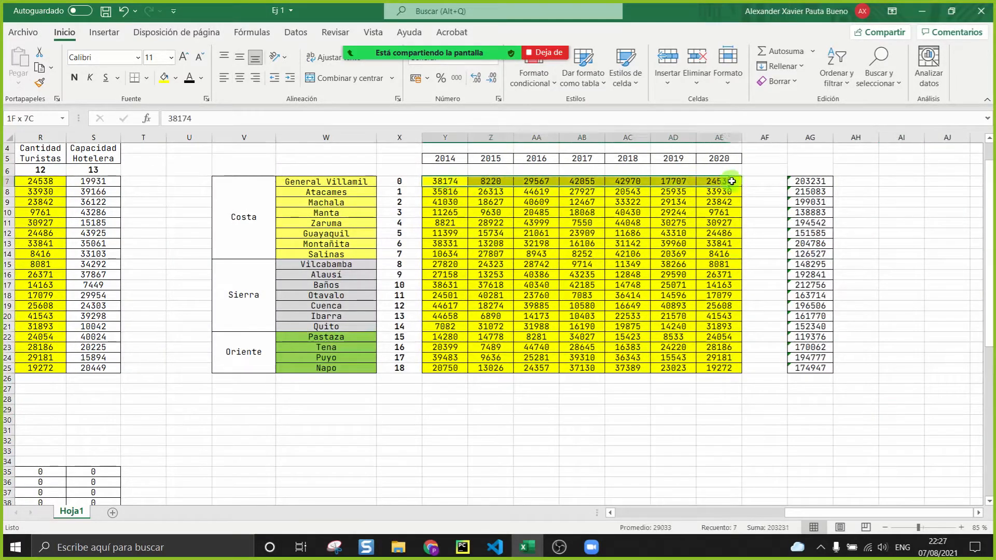
click(805, 182)
drag(428, 194, 690, 197)
click(827, 193)
Step: Match the totals in AG7:AG25 with the city names in W7:W25, starting with General Villamil and Atacames
drag(818, 181, 823, 364)
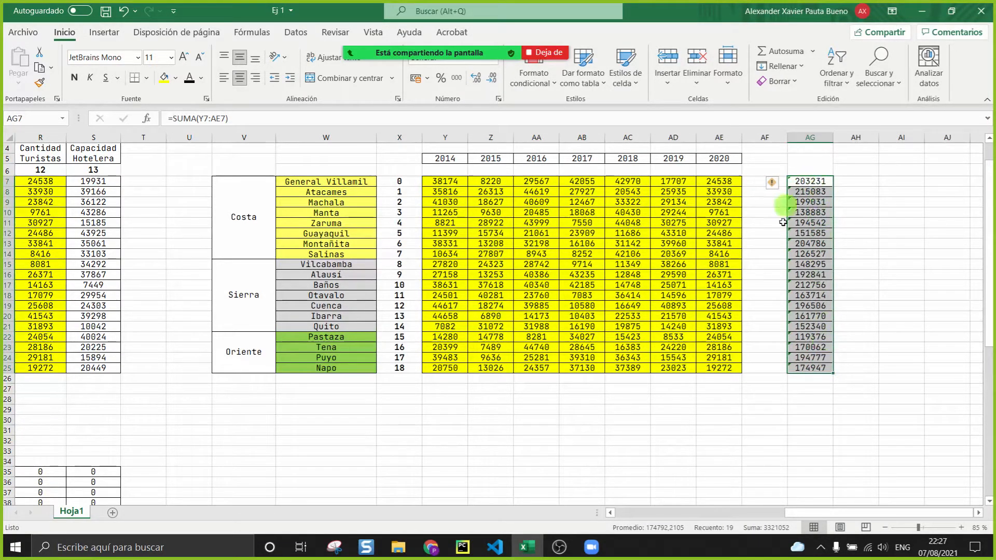
drag(341, 185, 344, 379)
click(439, 442)
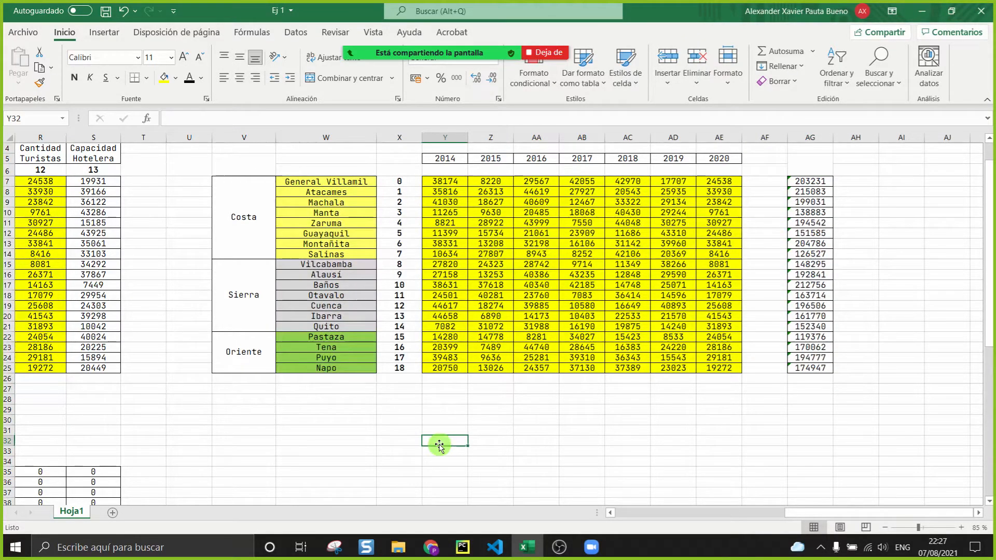
click(331, 181)
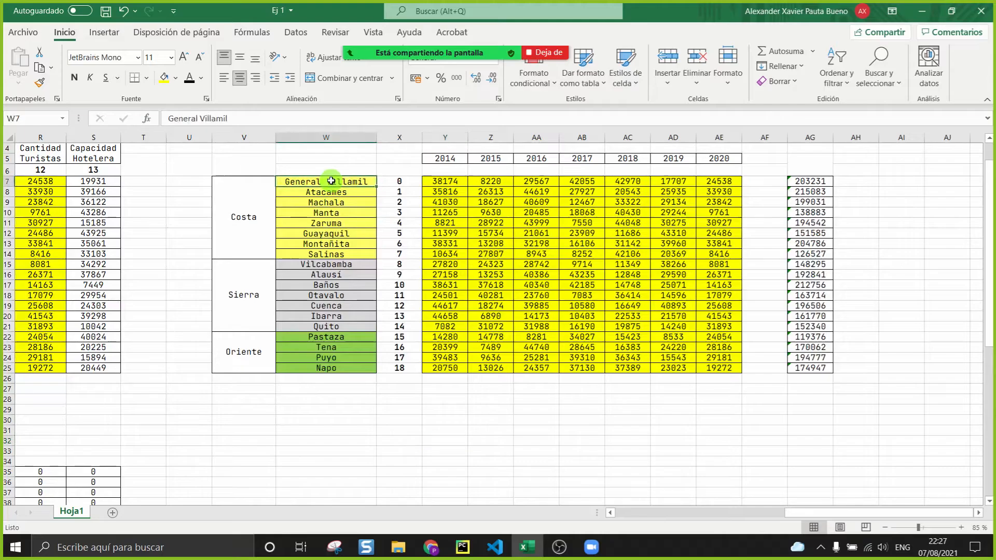
click(772, 173)
click(808, 179)
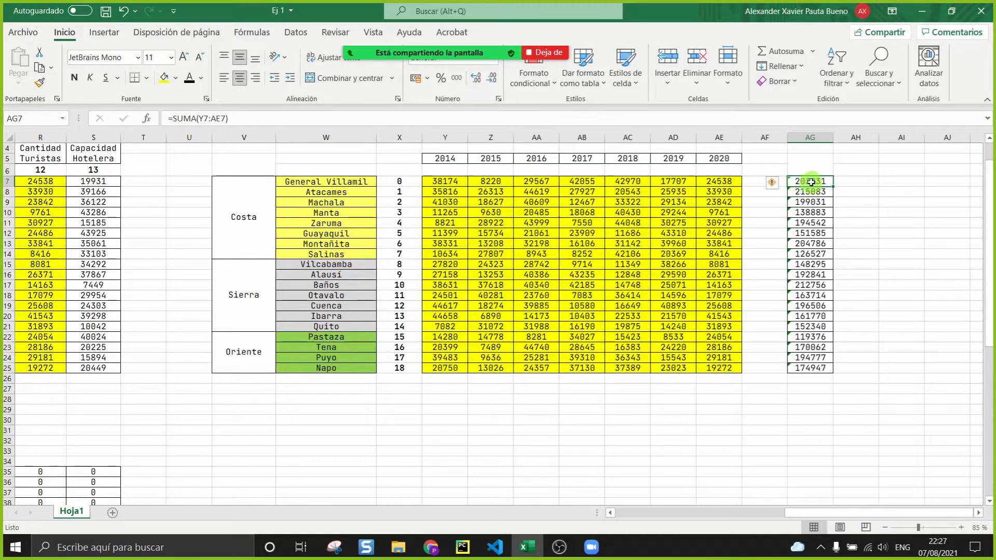
click(375, 193)
click(792, 190)
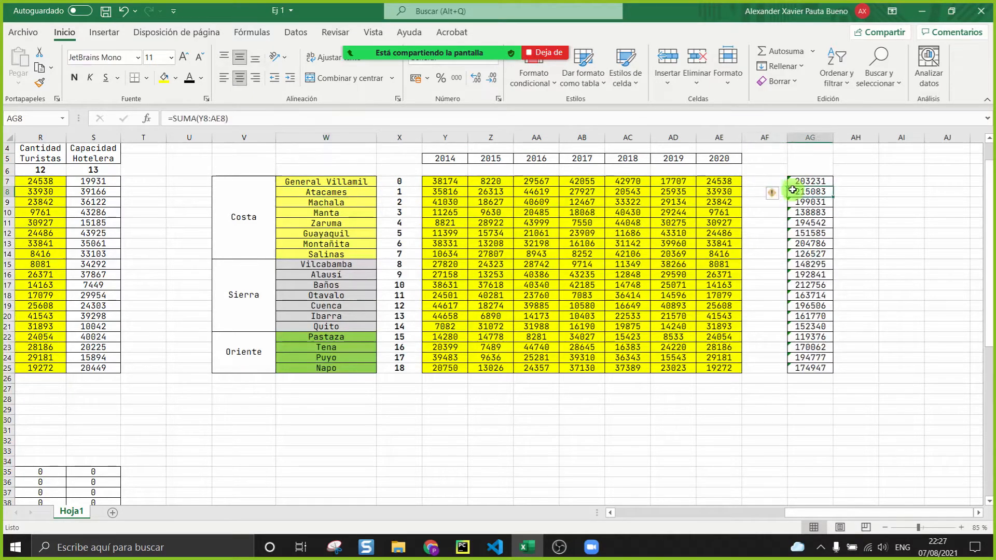
Step: Switch to PyCharm, hide the run output and replace the matrix print line with turistas_ciudades= np.sum(M_cantidades_turisticas,axis=1)
click(462, 547)
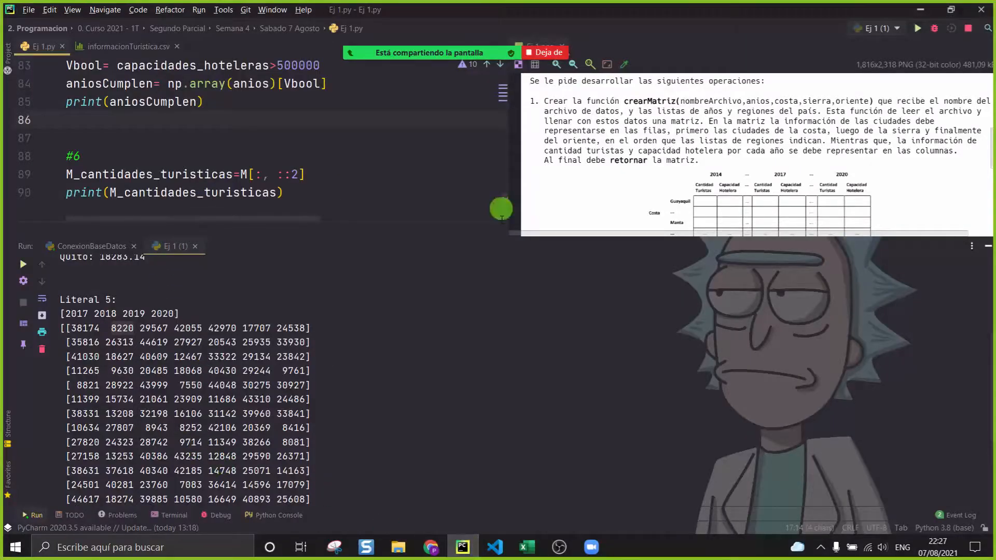
click(988, 246)
drag(320, 387, 3, 392)
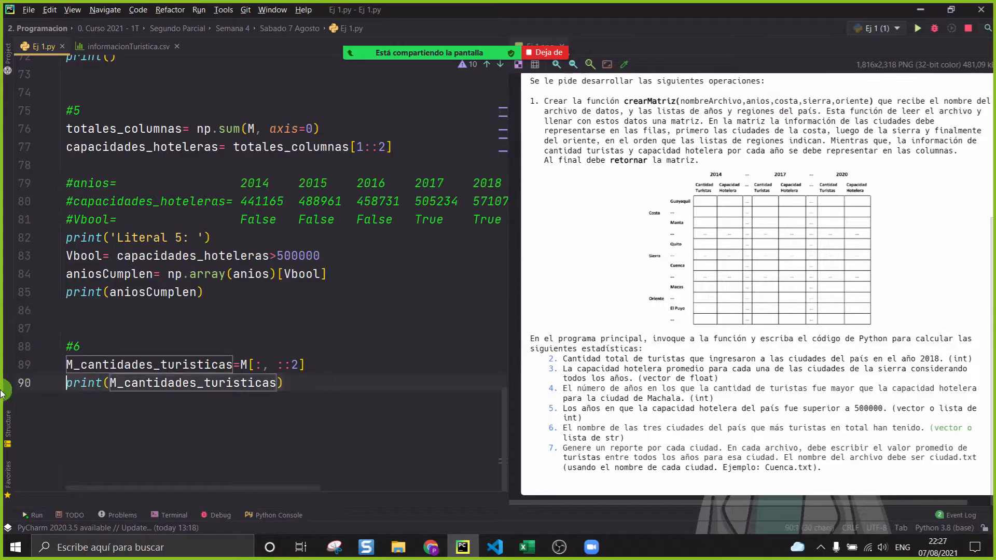
text(turist)
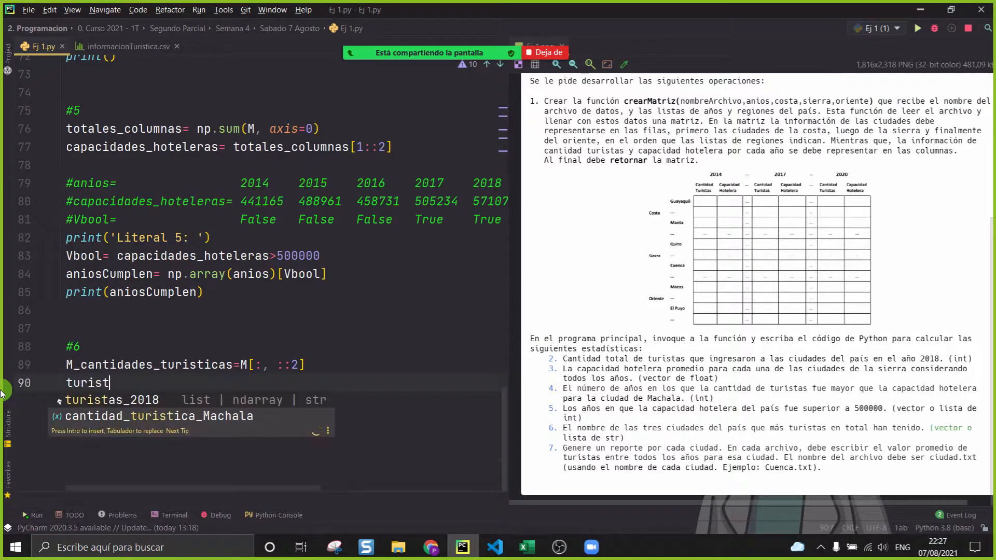
text(as_ciudades=)
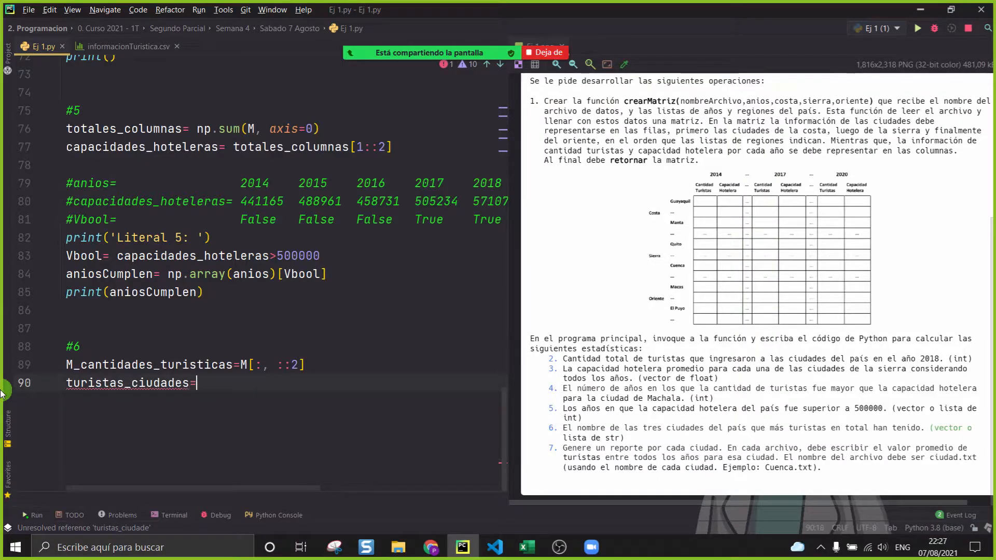
text(np.sum(M_)
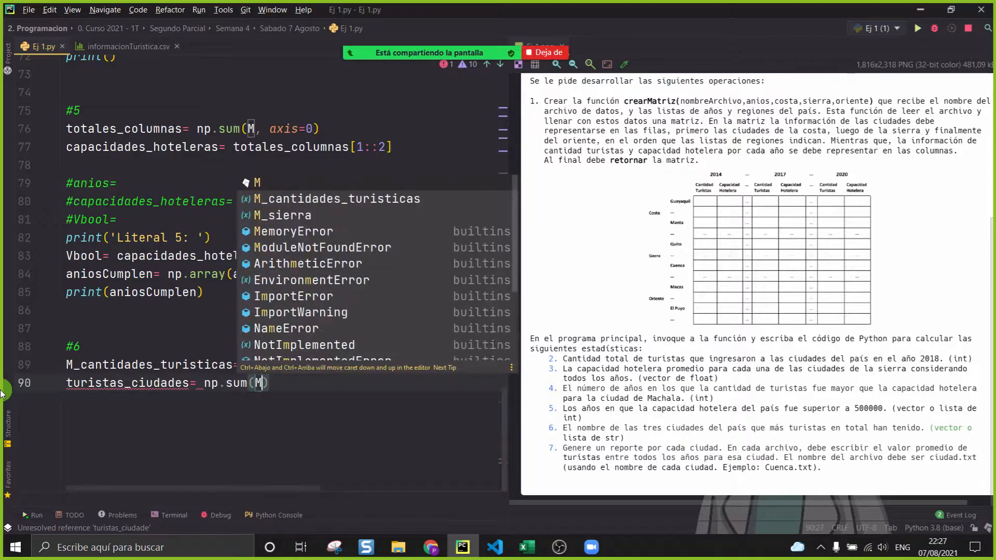
key(Down)
key(Return)
text(,axis=1))
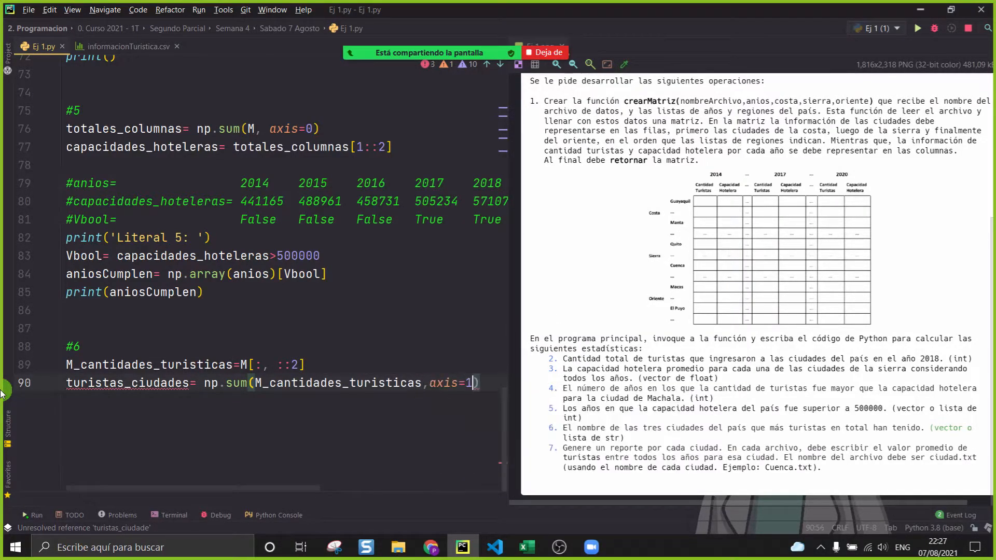
key(Return)
Step: Switch to Excel and check how the axis=1 sum maps the rows of Y7:AE25 onto the totals in AG7:AG25
click(527, 547)
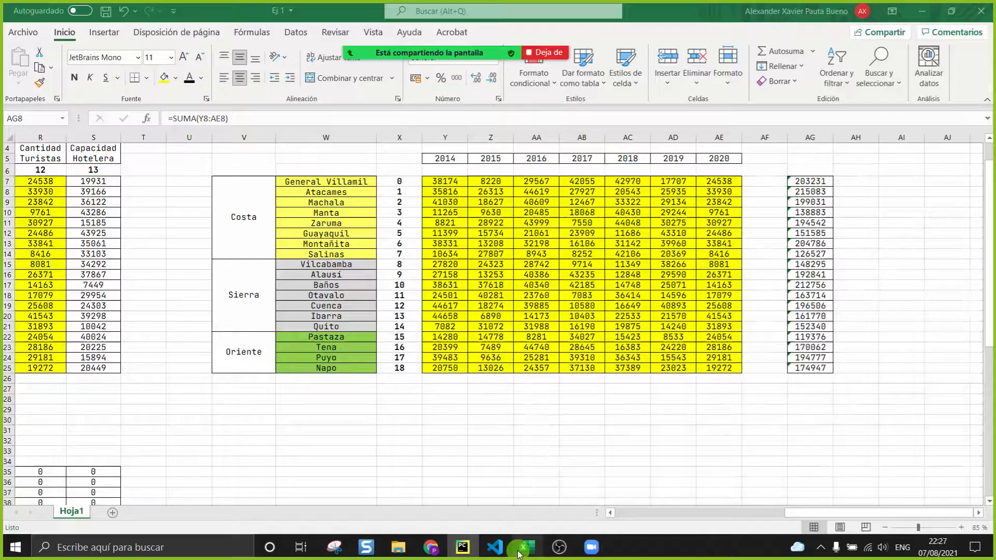
drag(437, 180, 753, 185)
click(810, 181)
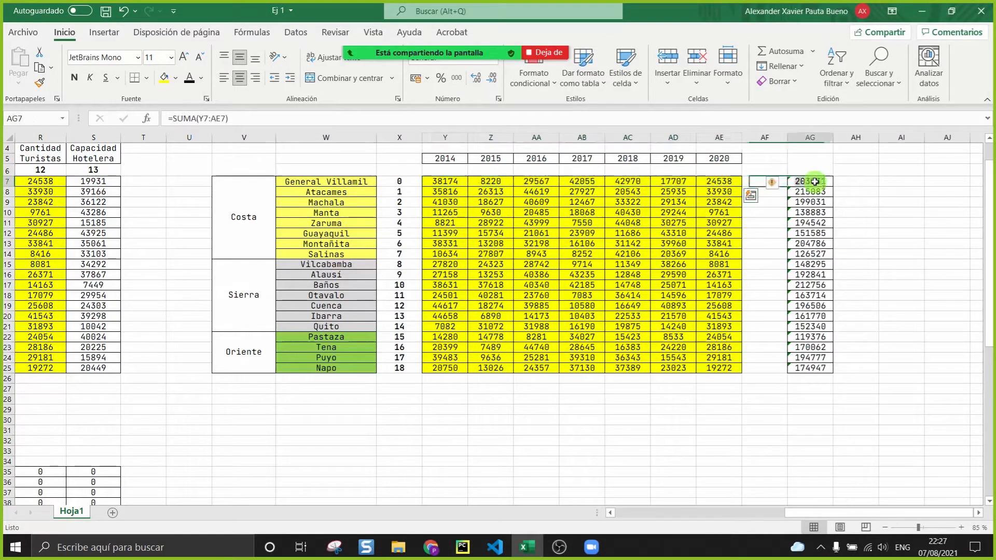
drag(445, 192, 694, 202)
click(764, 349)
scroll(660, 437, up, 1)
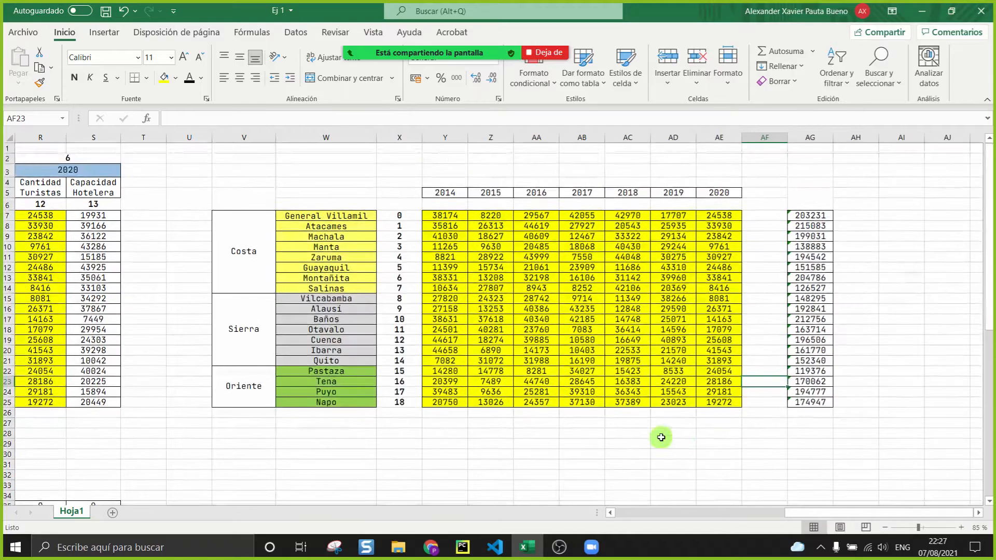
click(621, 477)
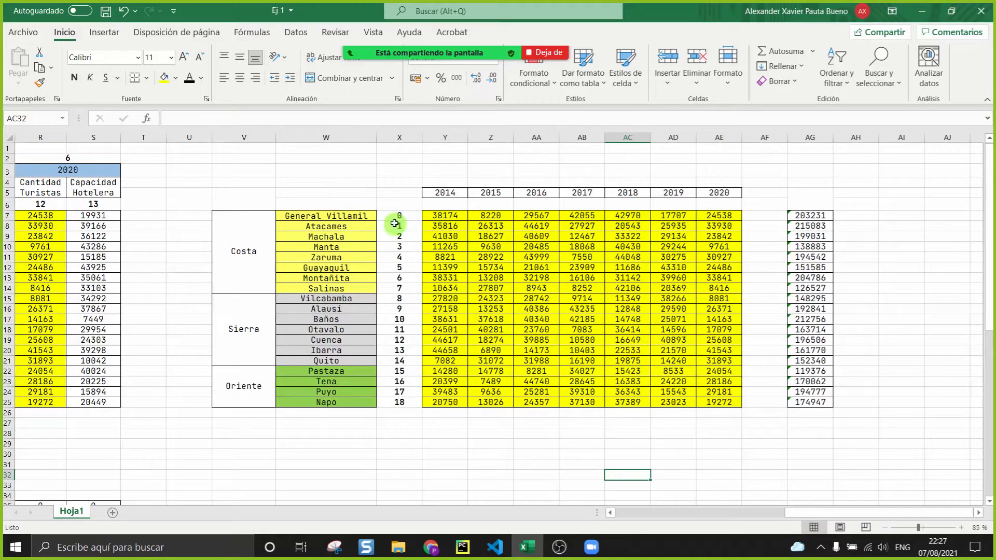
drag(810, 216, 811, 403)
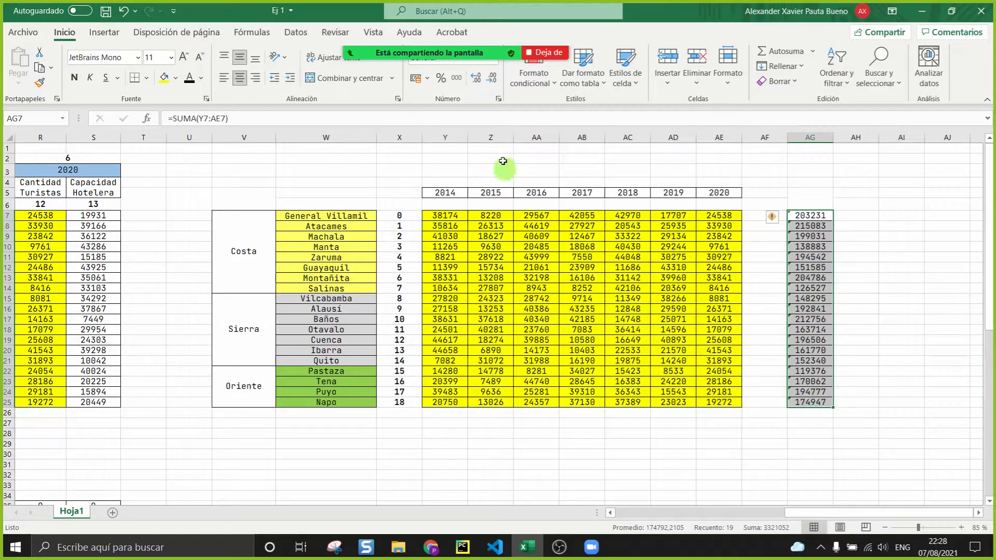
Step: Reopen the Zoom chat beside the tourist table, enlarge it to read the proposed solution and replies, and minimize it
click(351, 26)
drag(467, 322, 71, 122)
drag(236, 146, 181, 150)
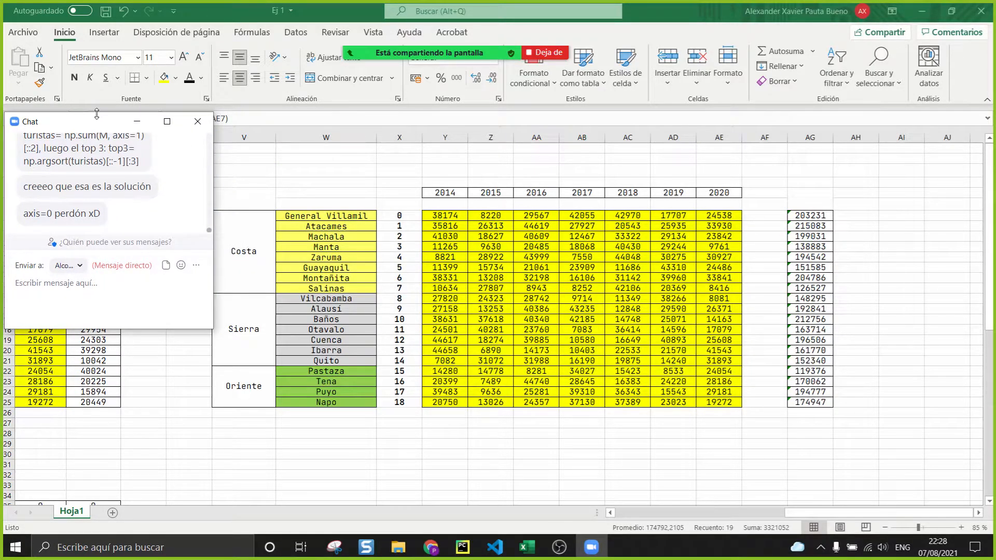
drag(96, 113, 105, 64)
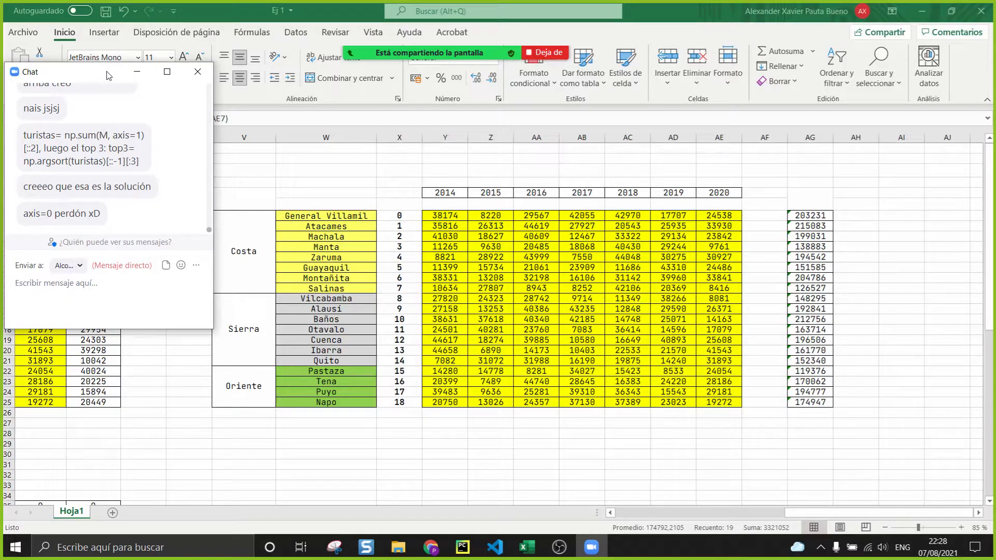
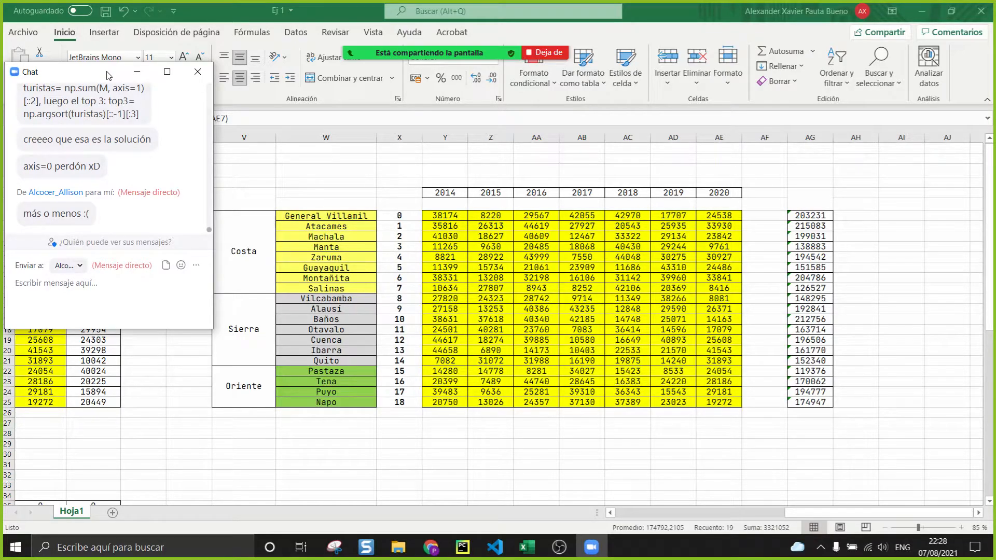
click(137, 72)
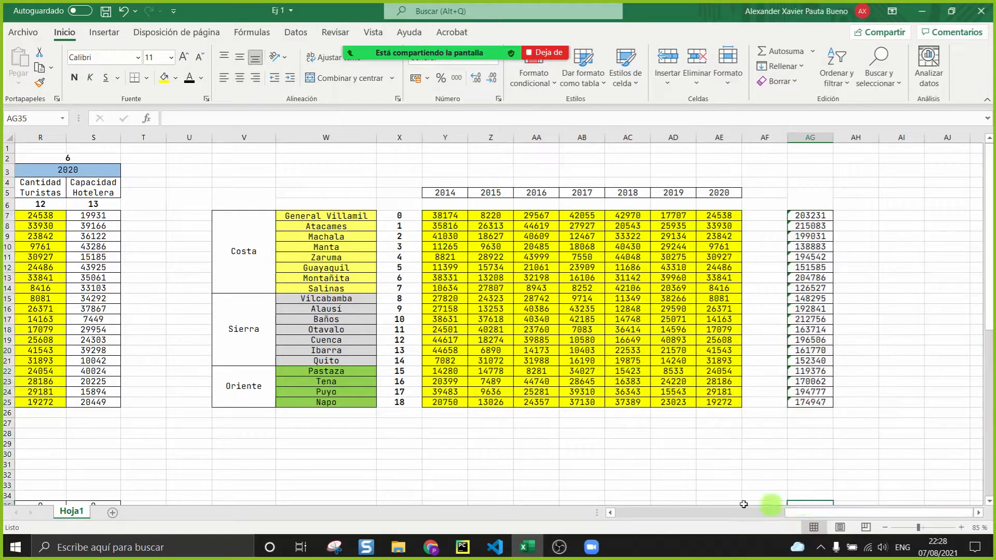
Step: Compare the yellow Cantidad Turistas columns of the full Excel matrix with the reduced tourist table in Y7:AE25
key(alt+Tab)
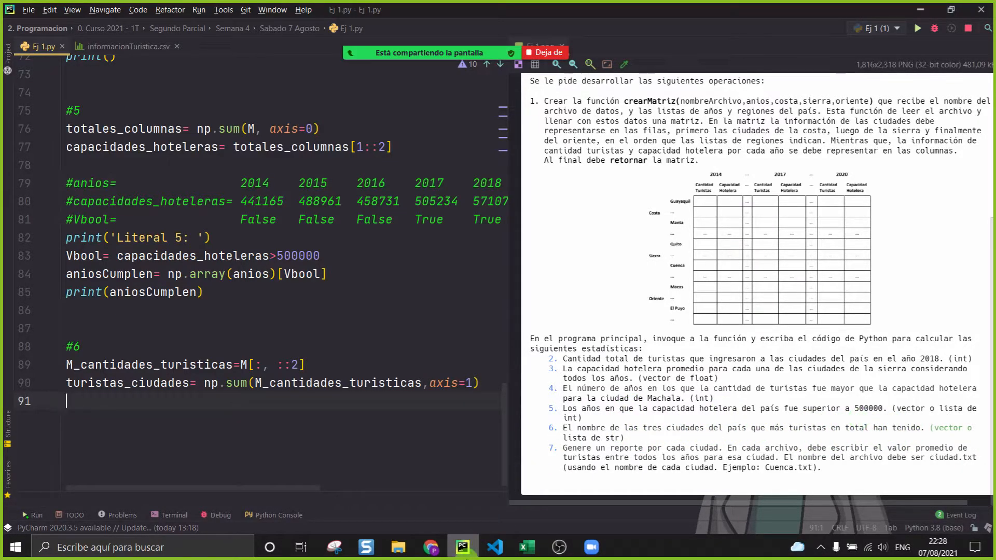
click(527, 548)
drag(879, 512, 696, 514)
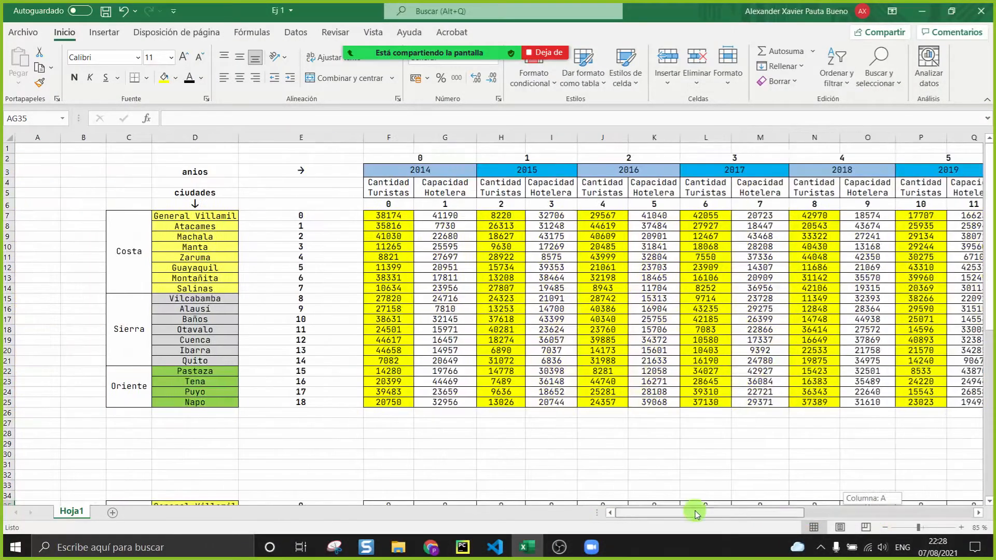
drag(385, 217, 389, 403)
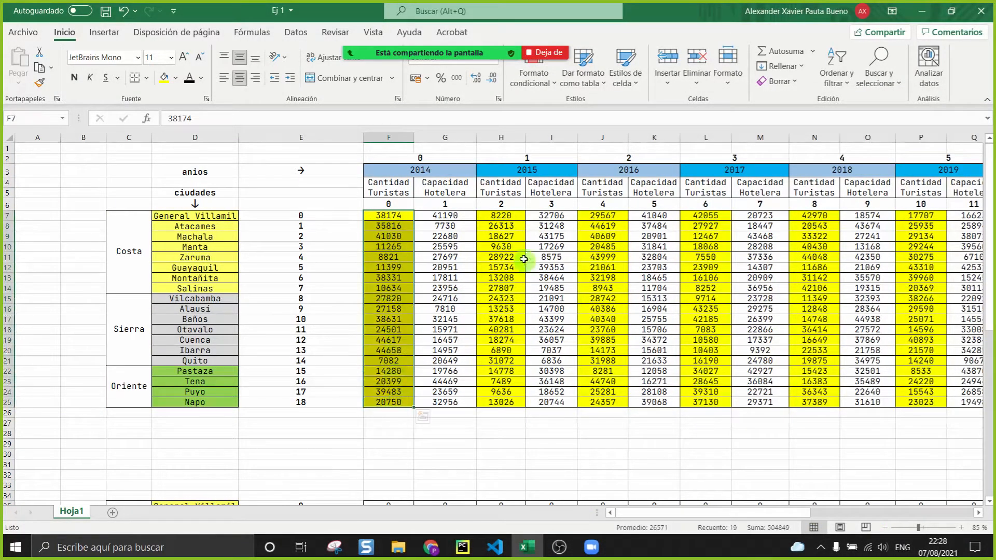
drag(501, 216, 510, 395)
drag(619, 216, 612, 390)
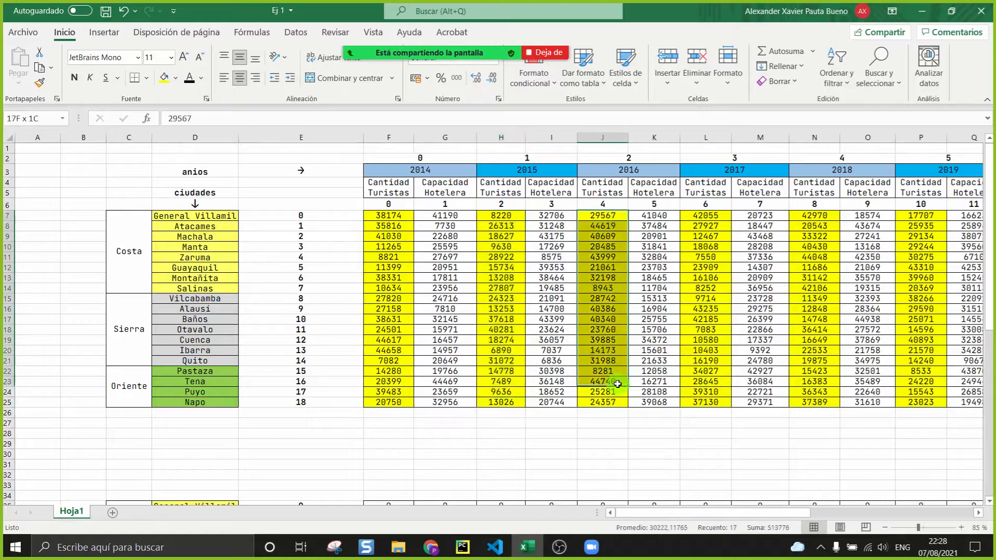
drag(696, 205, 723, 377)
drag(386, 203, 928, 363)
drag(716, 512, 888, 518)
drag(545, 214, 830, 403)
Step: Review the M_cantidades_turisticas slice in PyCharm and match its row part with the row indices in E7:E25 in Excel
click(462, 547)
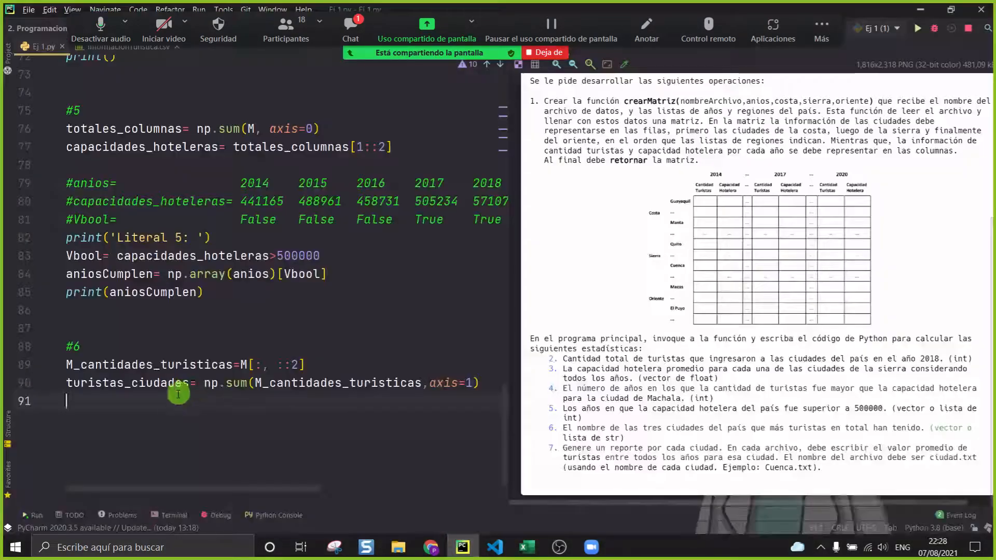
drag(332, 367, 67, 359)
click(250, 419)
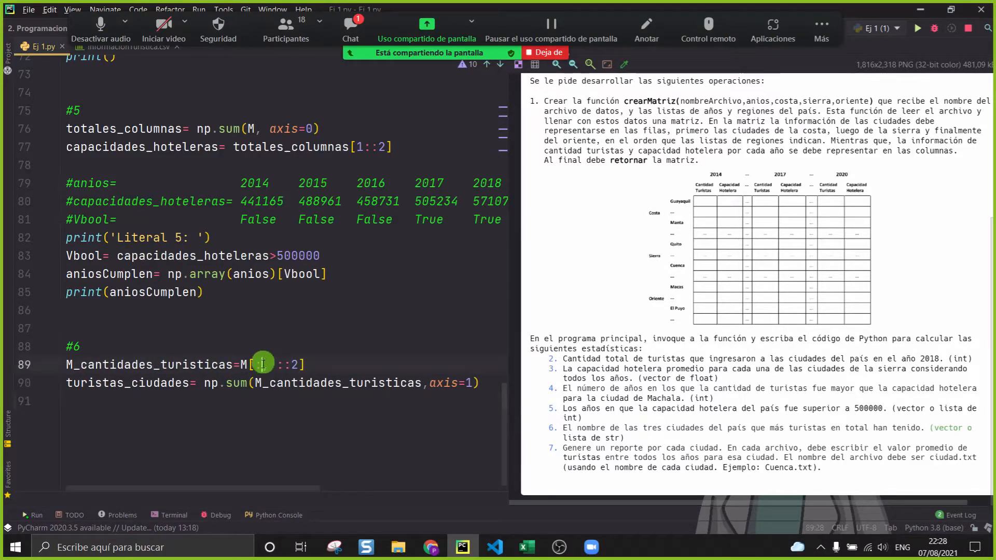
click(525, 547)
drag(786, 513, 612, 510)
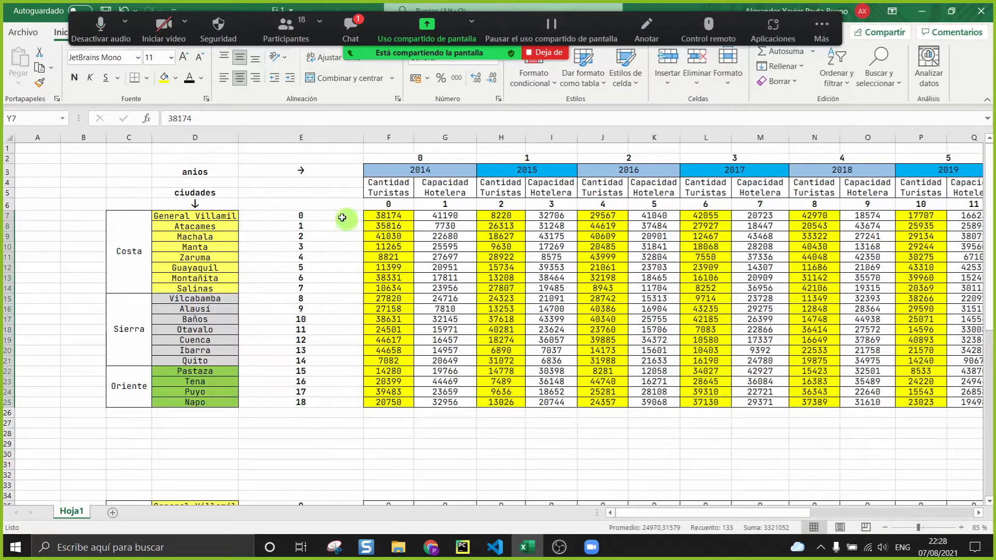
drag(324, 217, 344, 398)
Step: Check the starting tourist column F7:F25 in Excel and add start index 0 in PyCharm, giving M_cantidades_turisticas=M[:, 0::2]
click(462, 547)
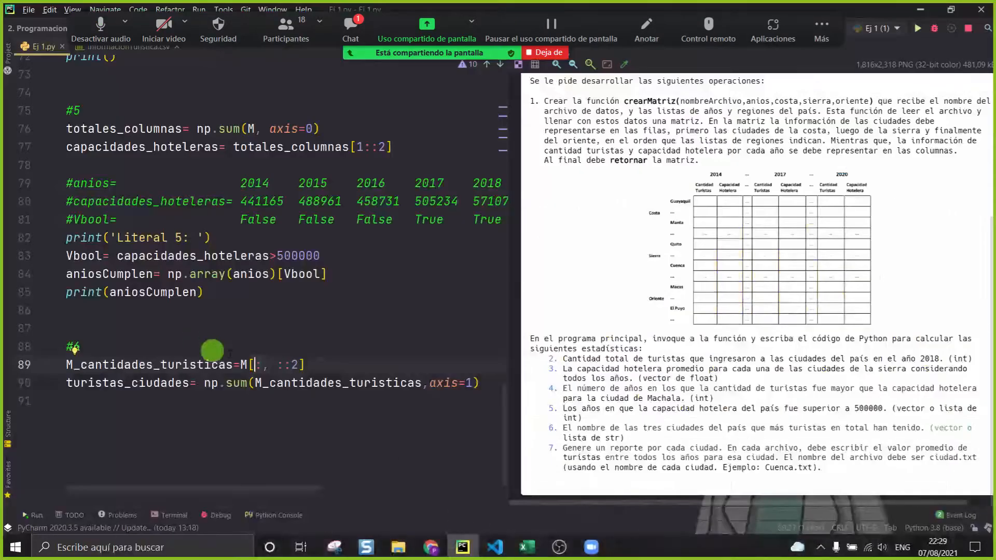
text(:,)
drag(274, 364, 297, 367)
click(527, 547)
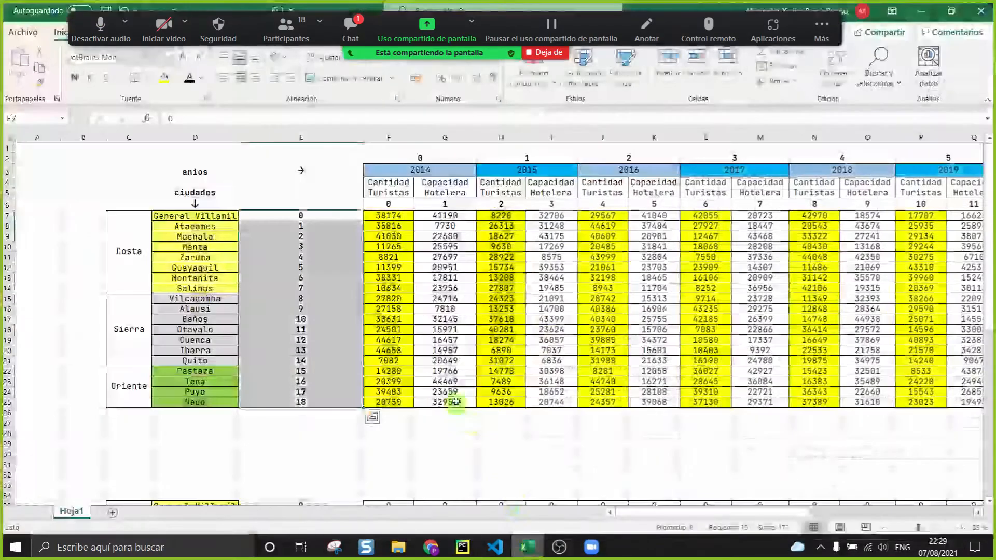
drag(389, 215, 404, 403)
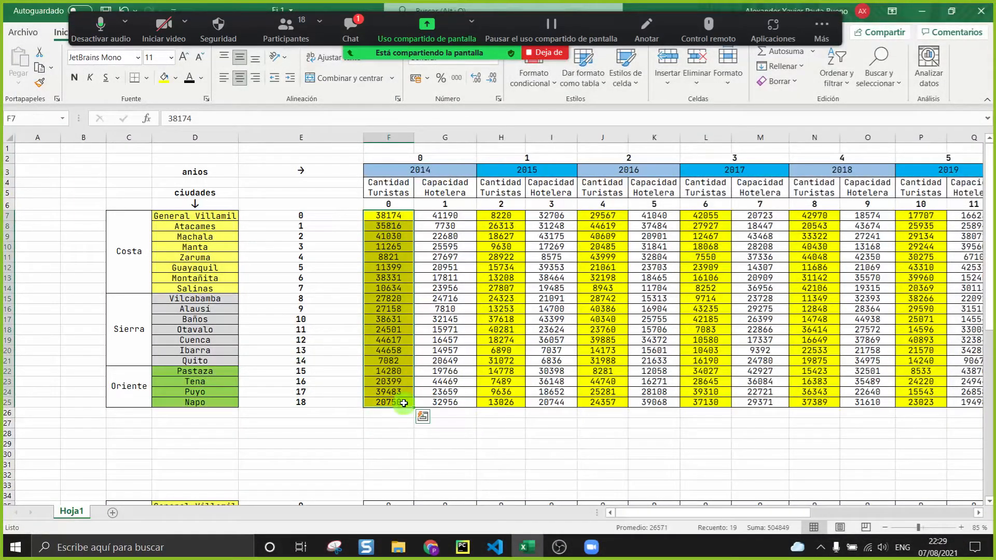
click(462, 547)
text(0)
click(283, 413)
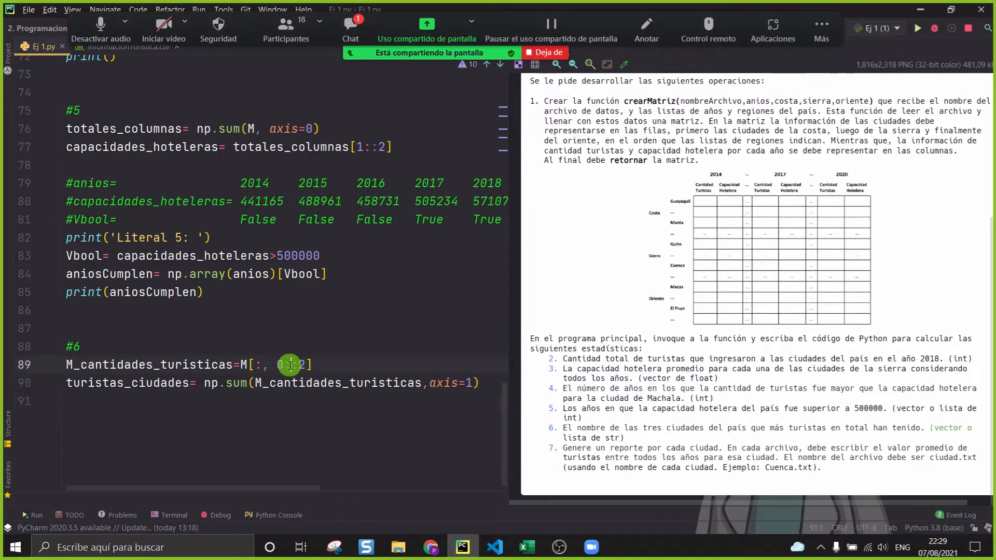
Step: Check the full matrix F7:S25 in Excel against the column slice's step of 2 on line 89 in PyCharm
click(527, 547)
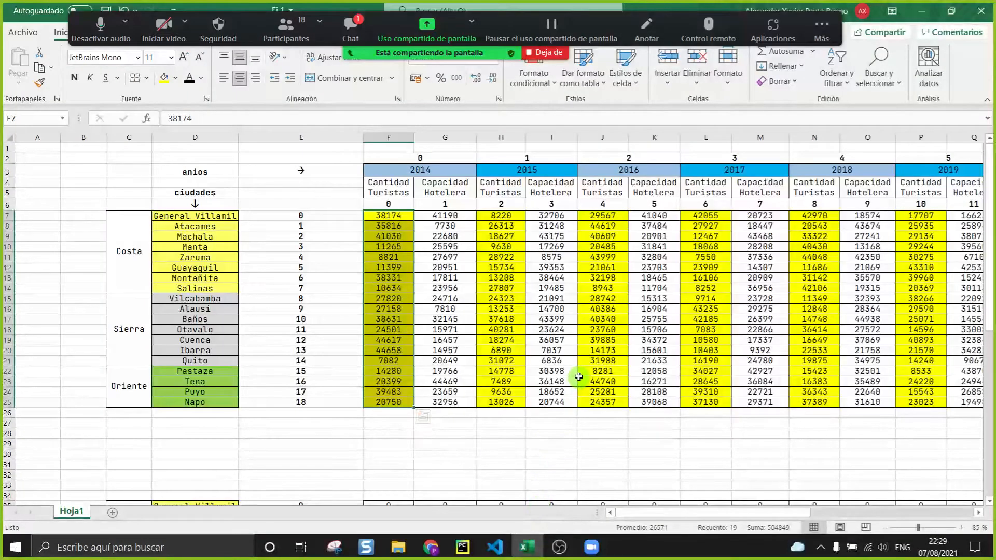
scroll(578, 378, down, 1)
drag(319, 203, 902, 358)
click(366, 547)
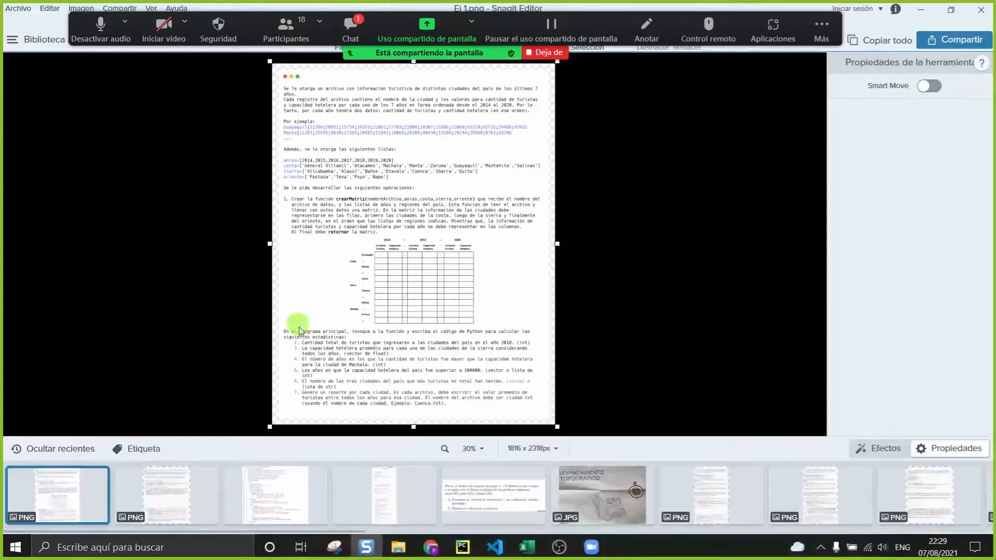
click(463, 548)
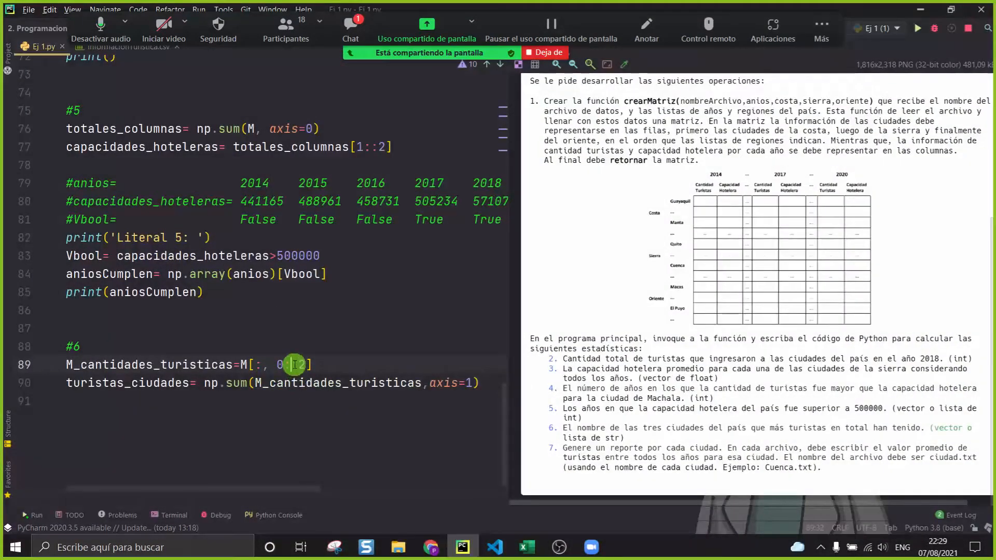
scroll(294, 364, up, 1)
scroll(309, 247, down, 3)
click(298, 333)
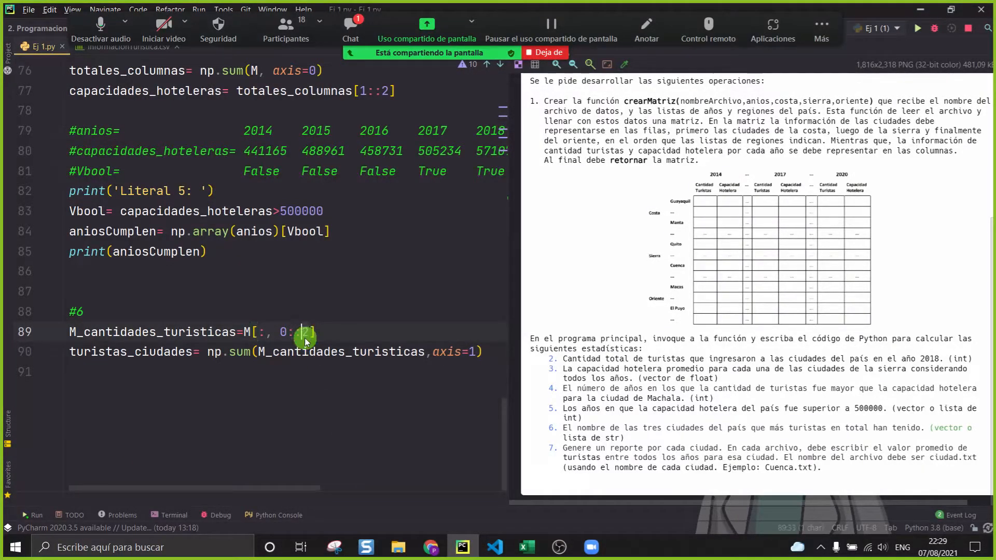
Step: Trace in Excel how a step of 2 selects alternate columns from F, and relate the reduced table to M_cantidades_turisticas in PyCharm
click(525, 547)
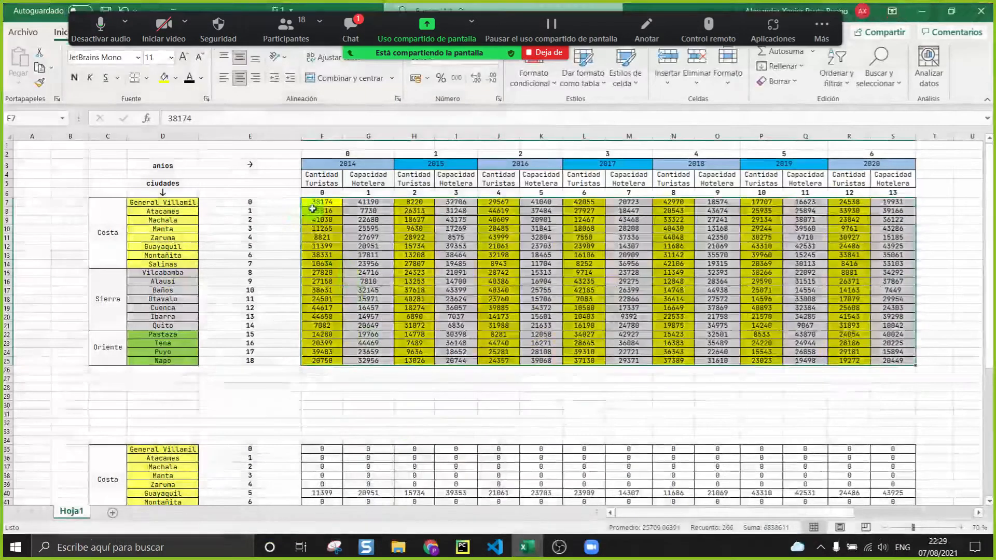
drag(323, 204, 325, 369)
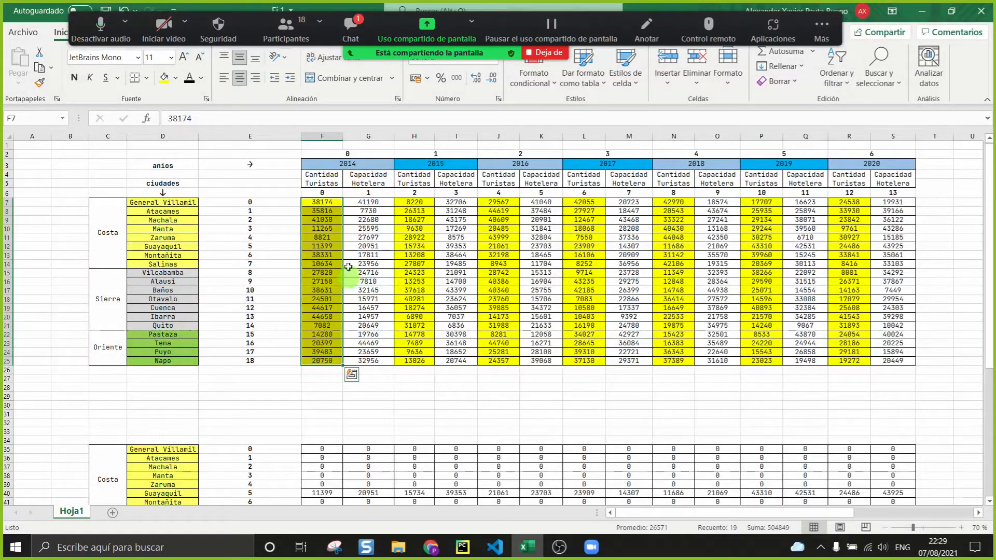
drag(366, 203, 365, 361)
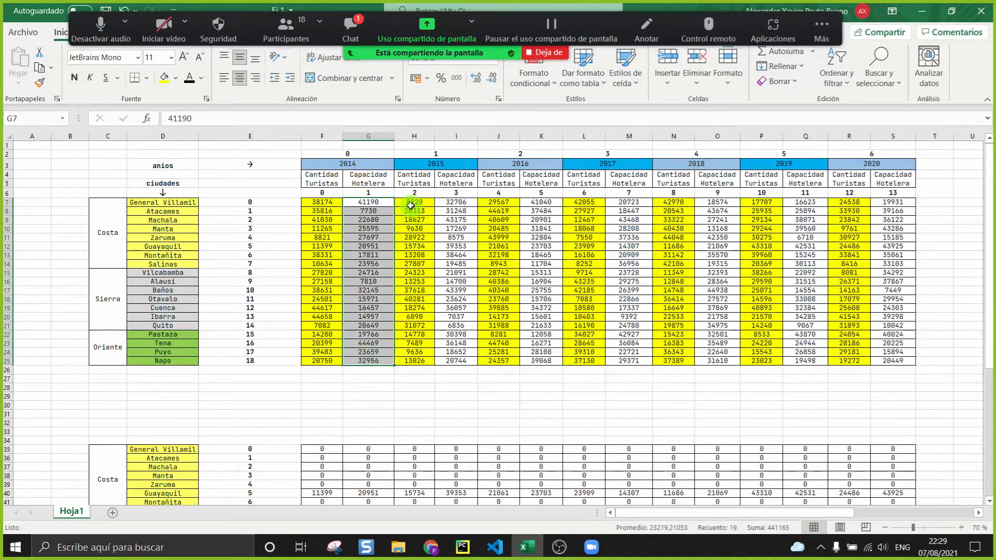
drag(412, 203, 418, 360)
drag(453, 203, 457, 363)
drag(499, 203, 499, 362)
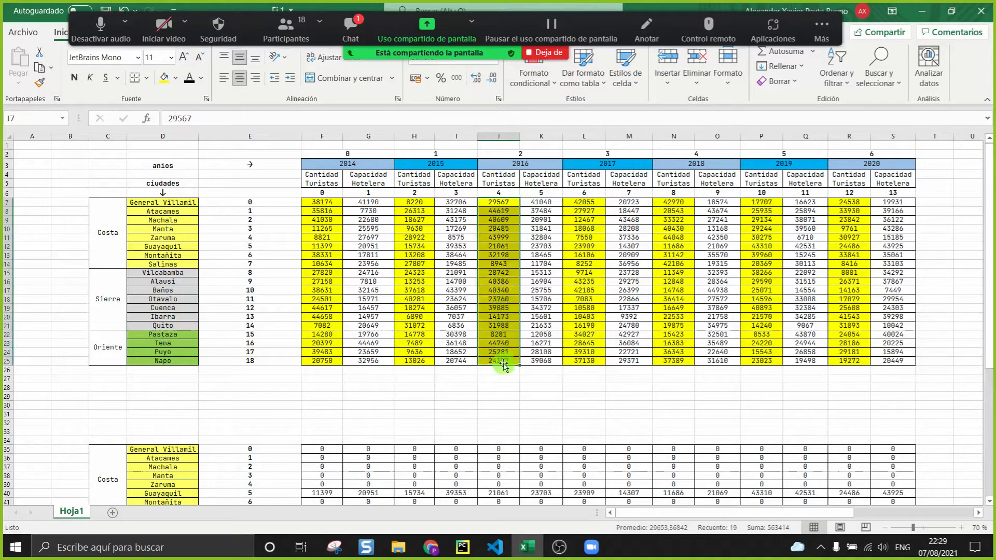
drag(699, 514, 858, 512)
drag(636, 201, 877, 363)
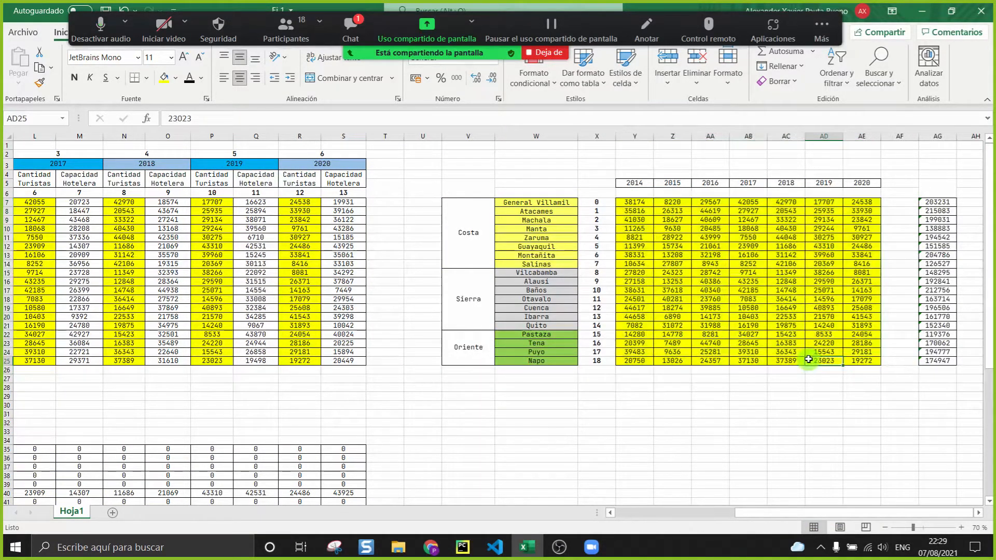
click(462, 547)
click(134, 335)
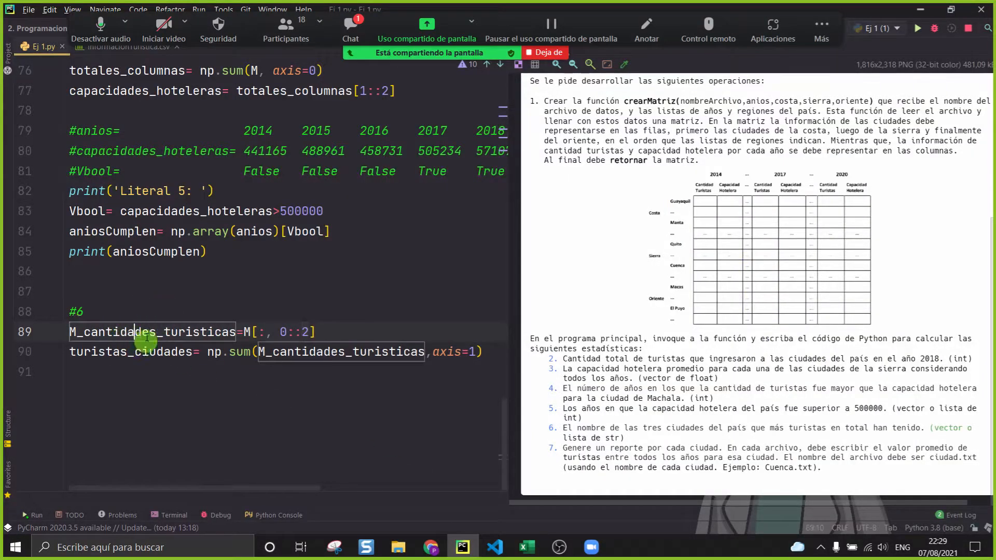
Step: Open the Zoom chat over the Excel sheet and read the replies while reviewing the reduced tourist table and its totals
click(526, 547)
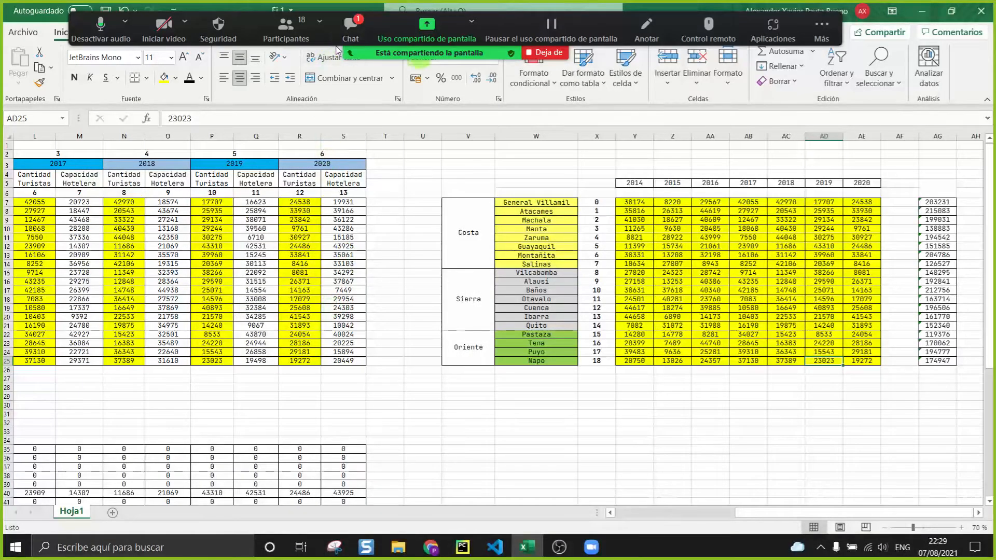
click(351, 29)
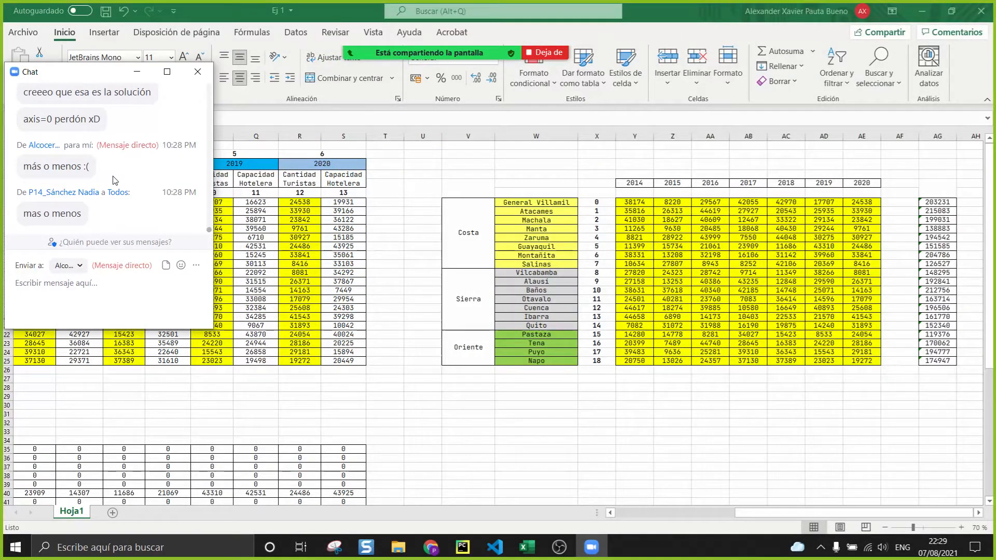
click(456, 180)
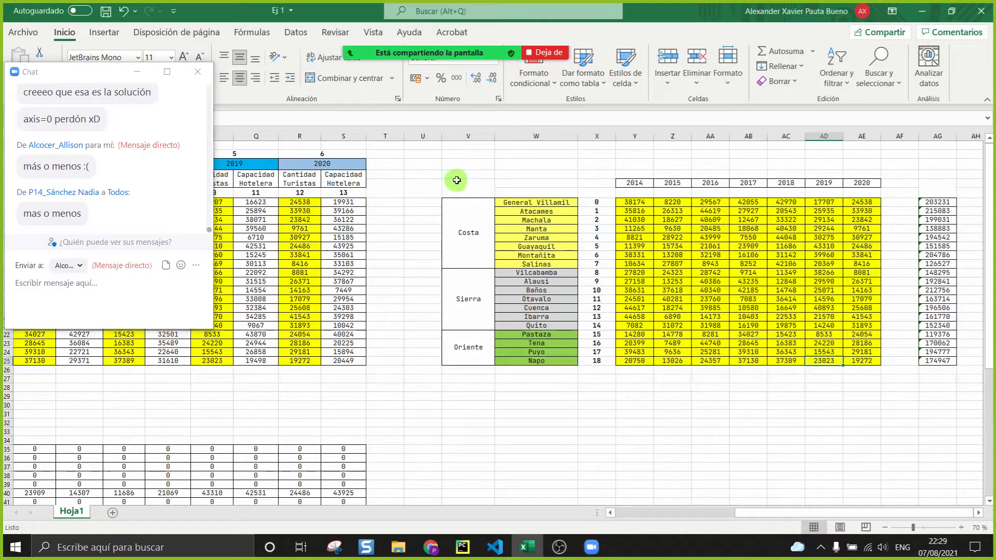
click(465, 180)
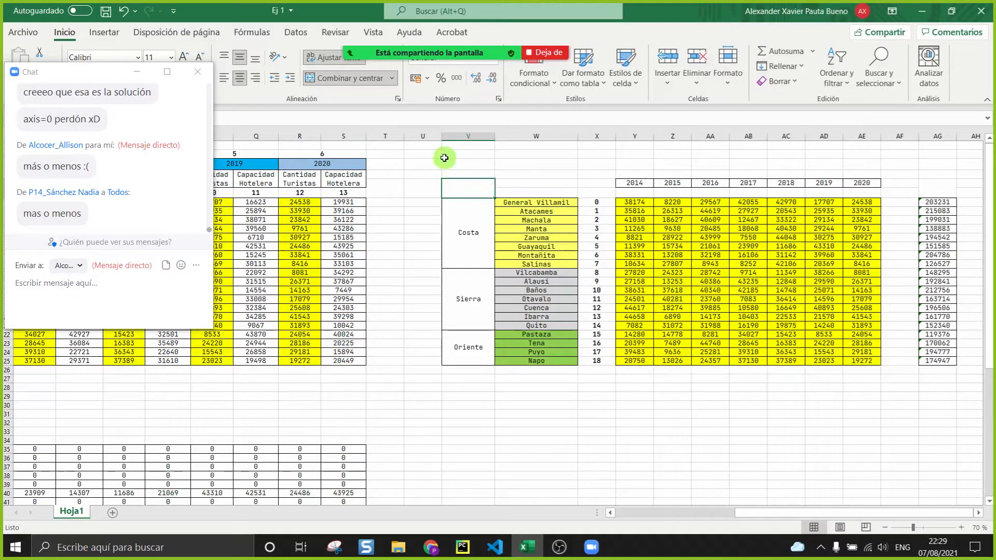
click(349, 79)
click(653, 196)
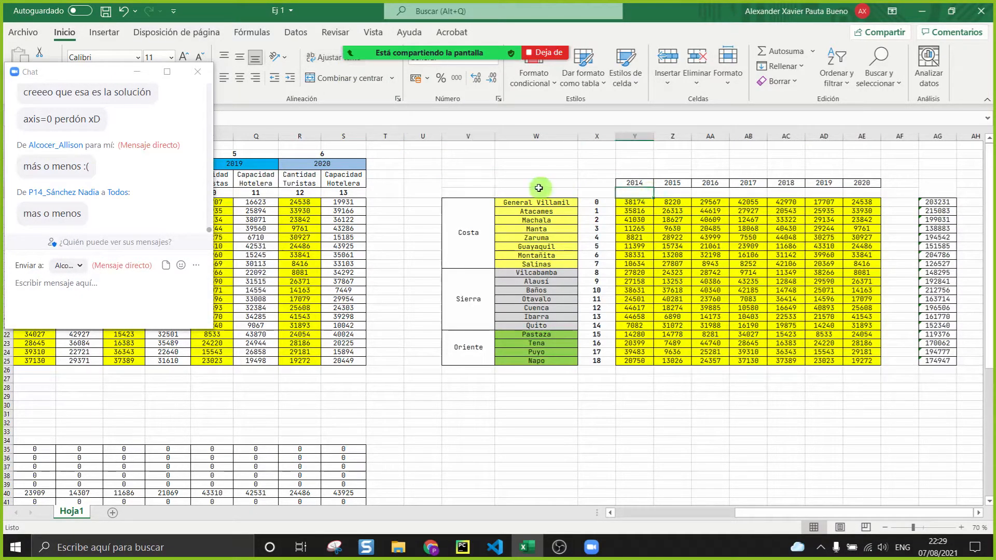
drag(462, 175, 953, 375)
click(901, 432)
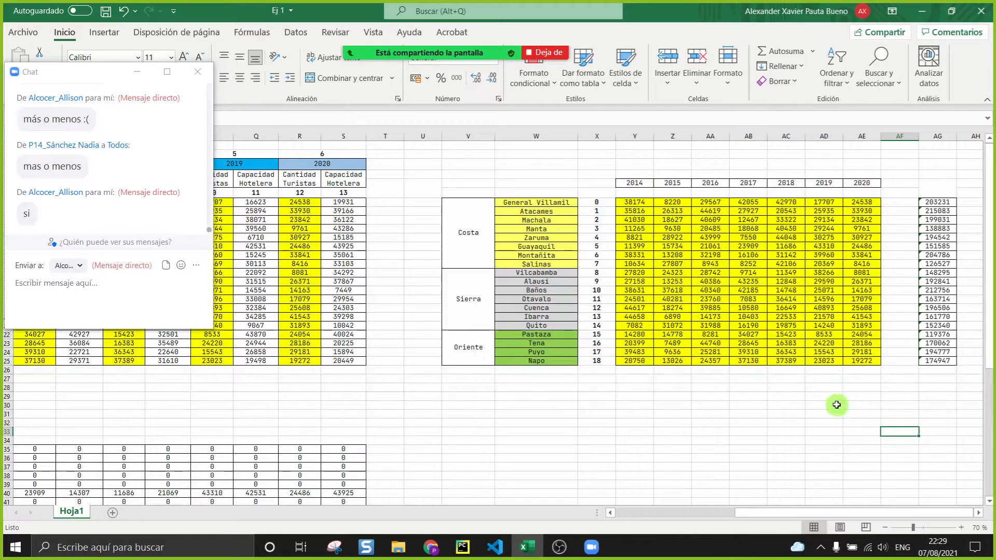
drag(472, 181, 845, 360)
click(658, 422)
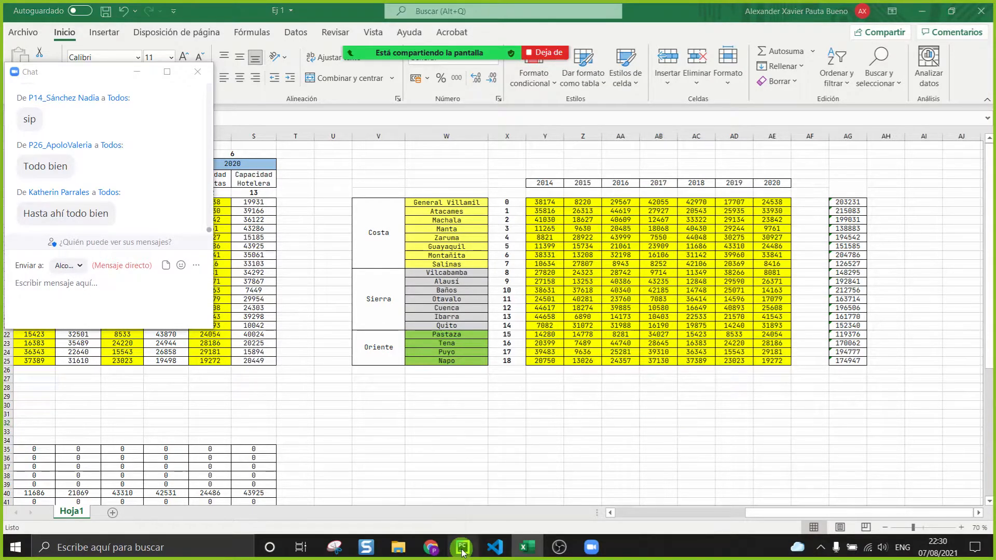
Step: Switch to PyCharm, locate axis=1 in the turistas_ciudades sum and widen the pane showing the exercise statement
click(462, 547)
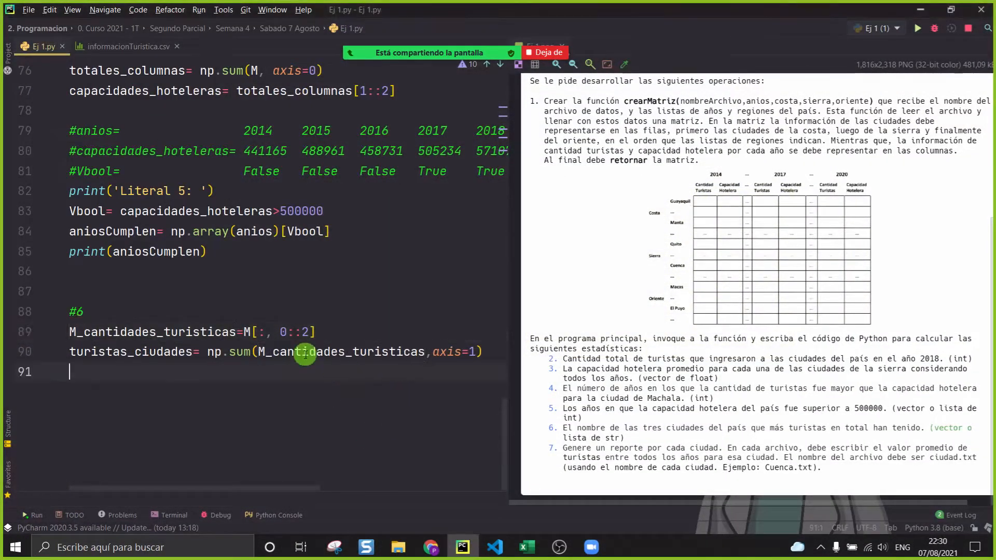
click(434, 353)
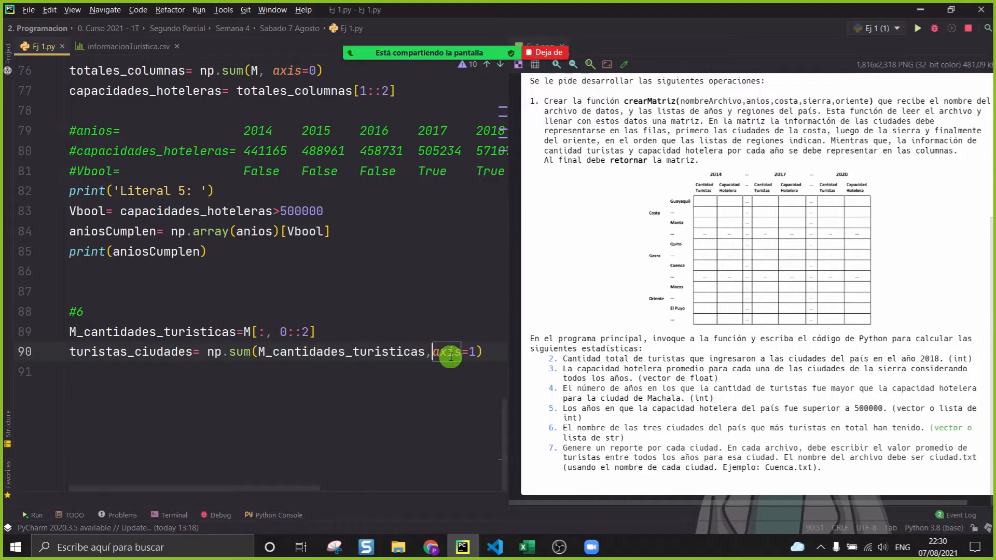
click(504, 231)
drag(513, 229, 344, 230)
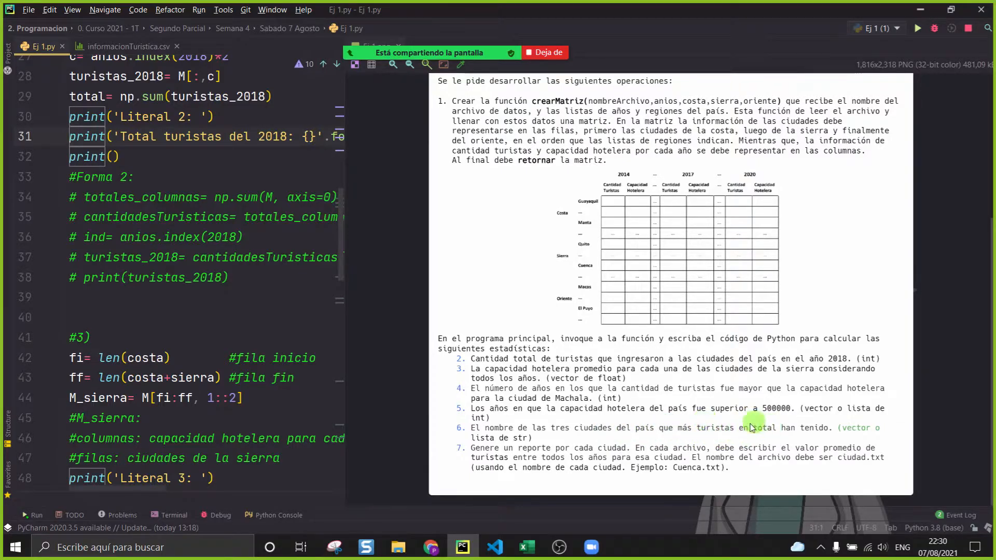
Step: Switch to Excel and trace the 2014–2020 tourist rows for General Villamil and Atacames across to their row sums in column AG
click(526, 547)
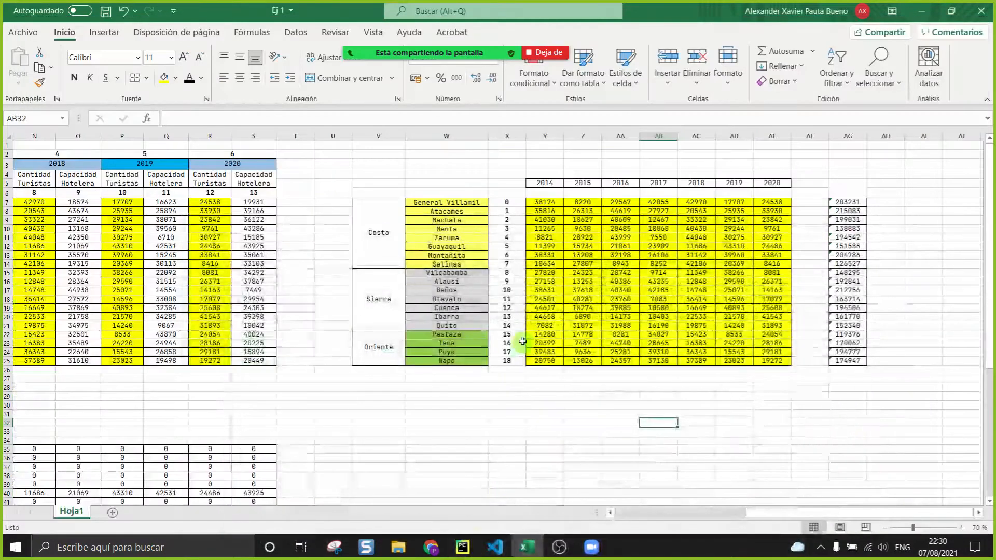
click(541, 201)
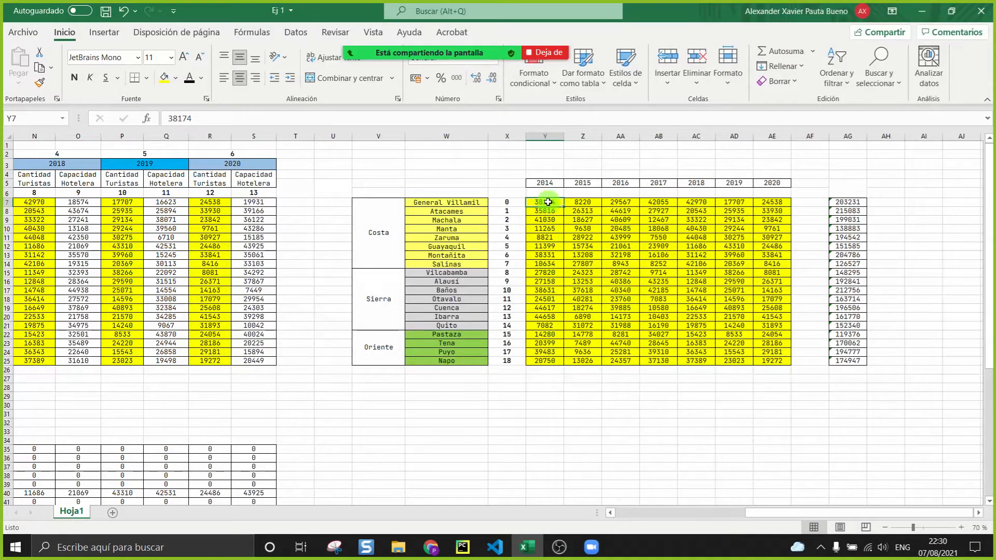
click(451, 202)
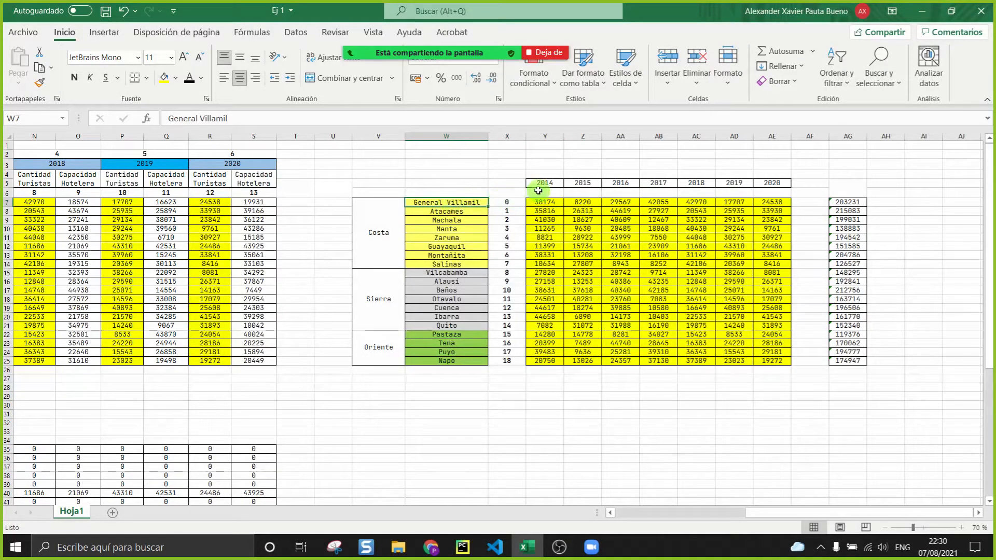
click(539, 191)
click(576, 205)
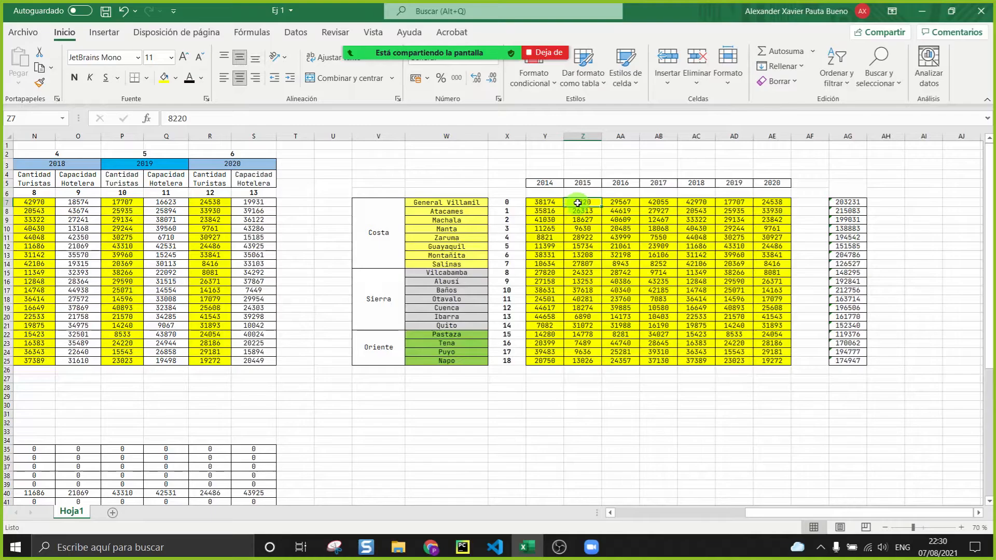
drag(543, 201, 758, 203)
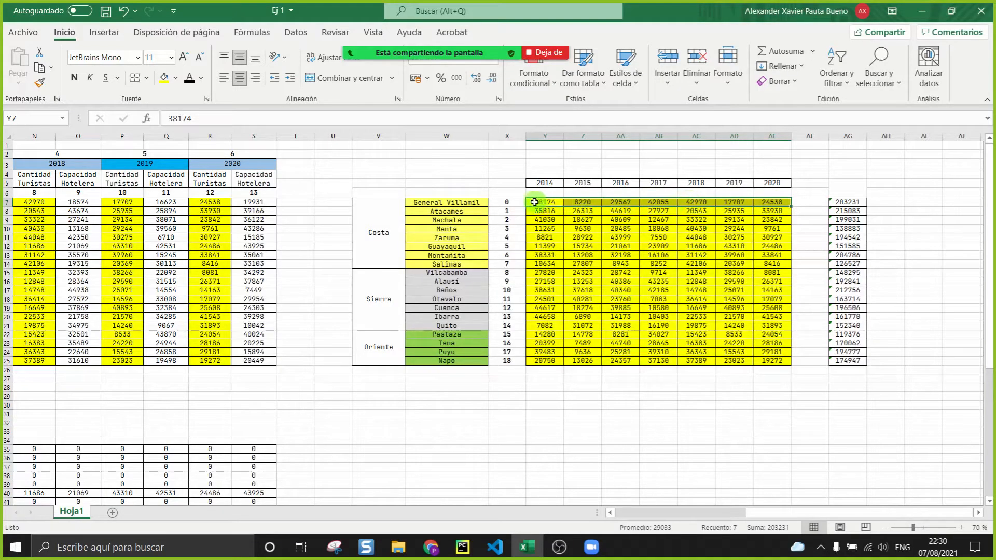
click(414, 200)
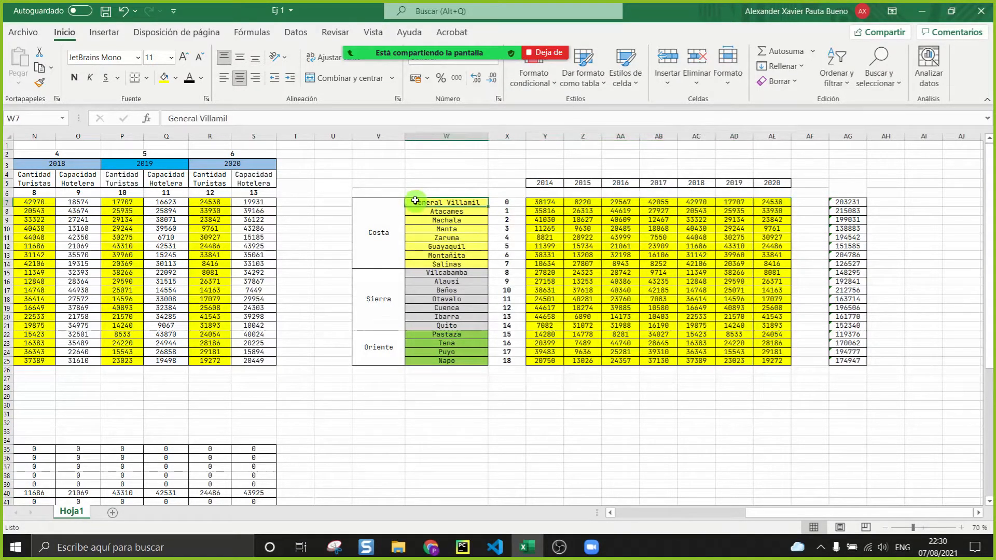
click(845, 201)
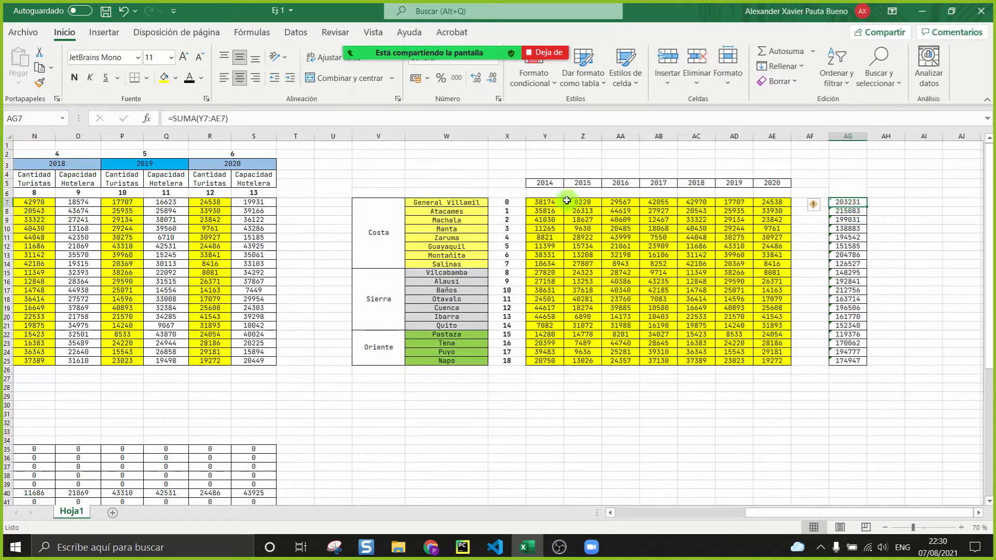
drag(534, 211, 767, 212)
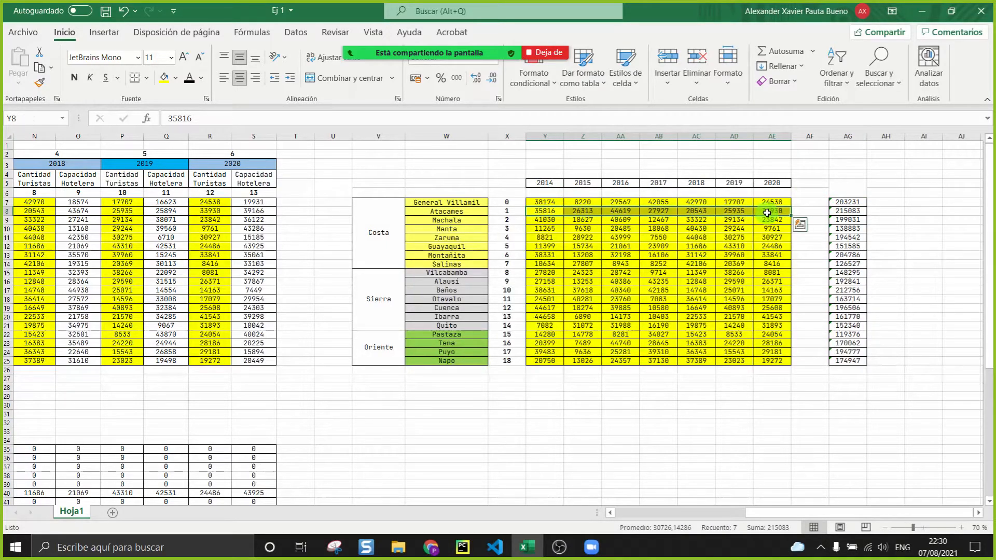
click(424, 211)
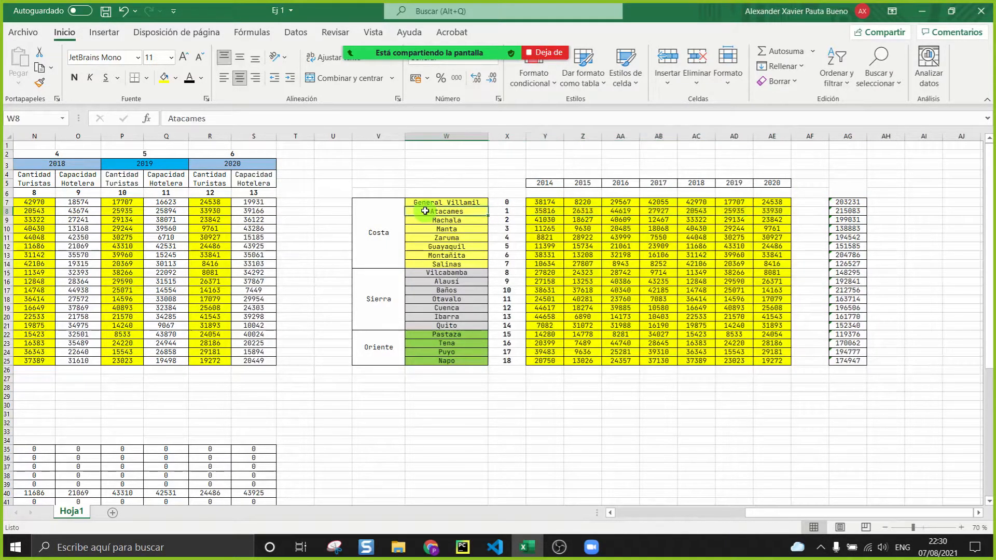
click(845, 211)
Step: Compare the whole tourist matrix Y7:AE25 with the row totals in AG7:AG25 and the matching city names in column W
drag(544, 201, 773, 364)
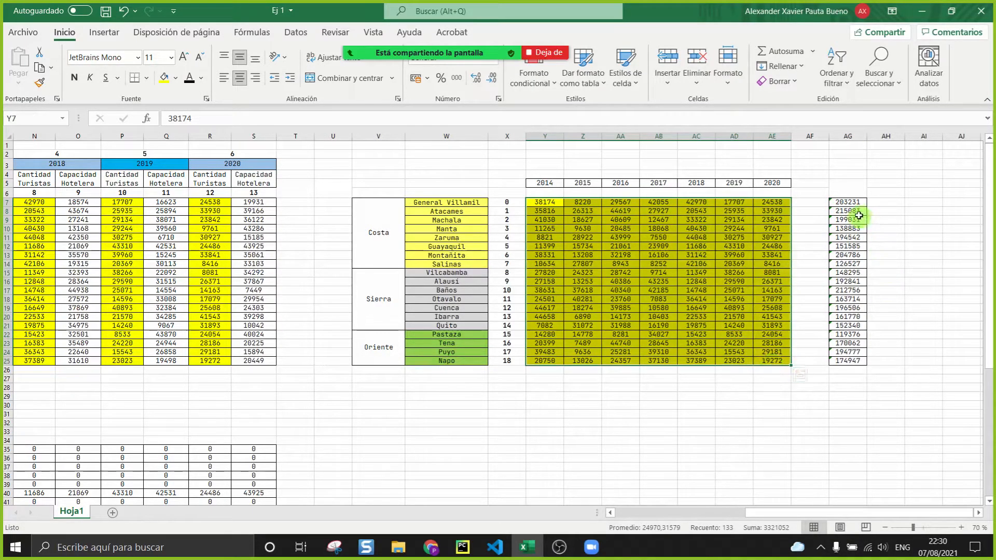
drag(846, 202, 857, 367)
drag(545, 202, 831, 362)
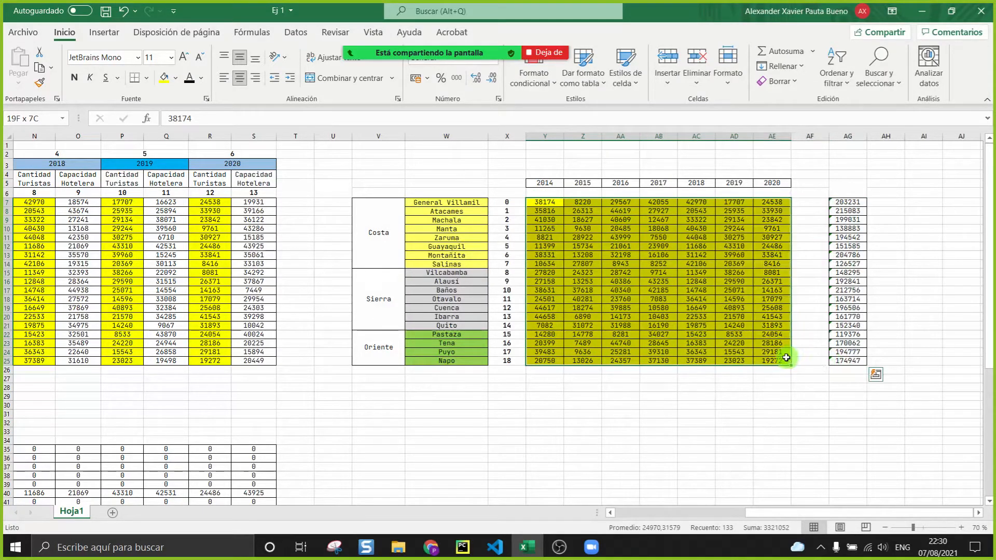
drag(846, 210, 855, 357)
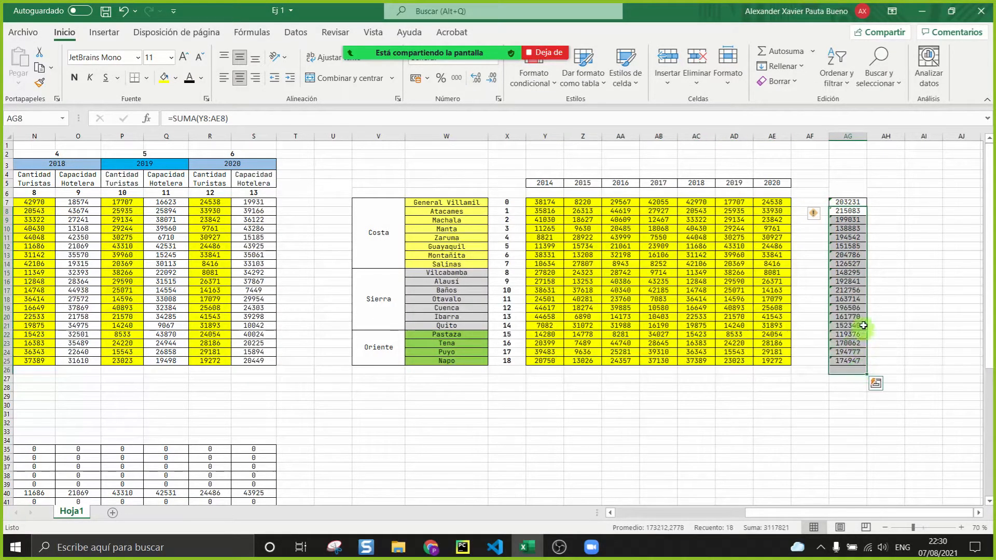
click(854, 187)
drag(848, 202, 852, 366)
drag(430, 202, 451, 364)
click(851, 192)
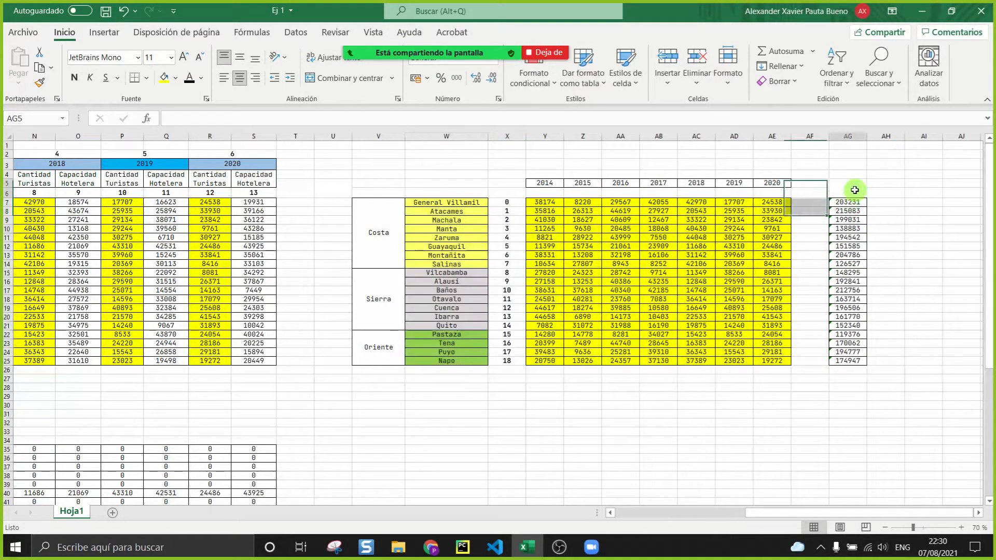
click(375, 78)
click(625, 398)
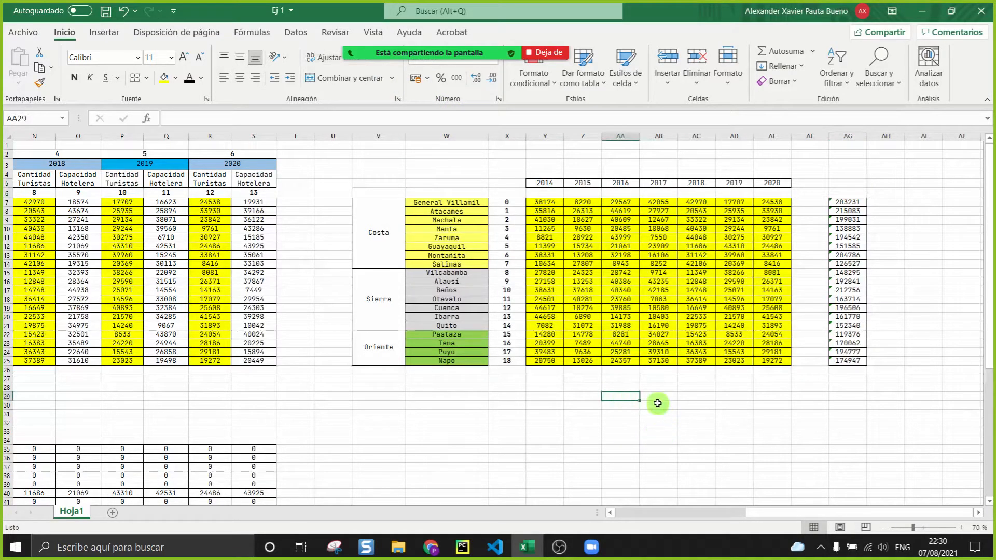
Step: Open the Zoom chat to read the replies, switch to PyCharm and minimize the chat window
mouse_move(433, 52)
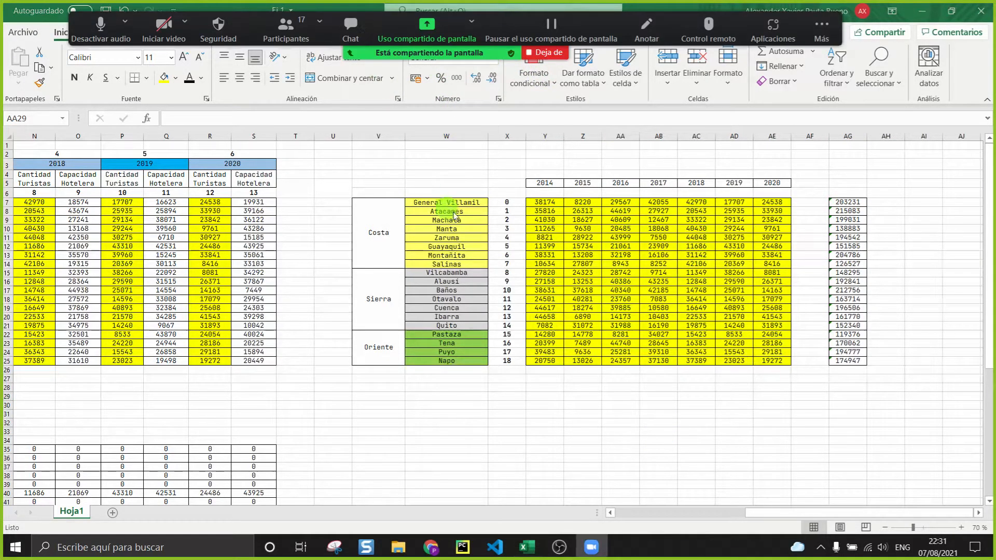
click(369, 36)
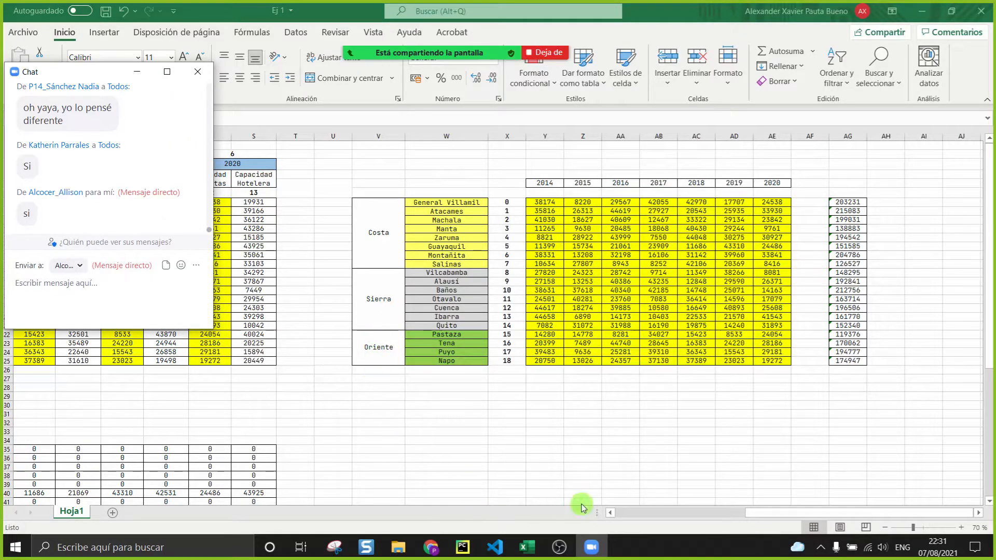
click(430, 547)
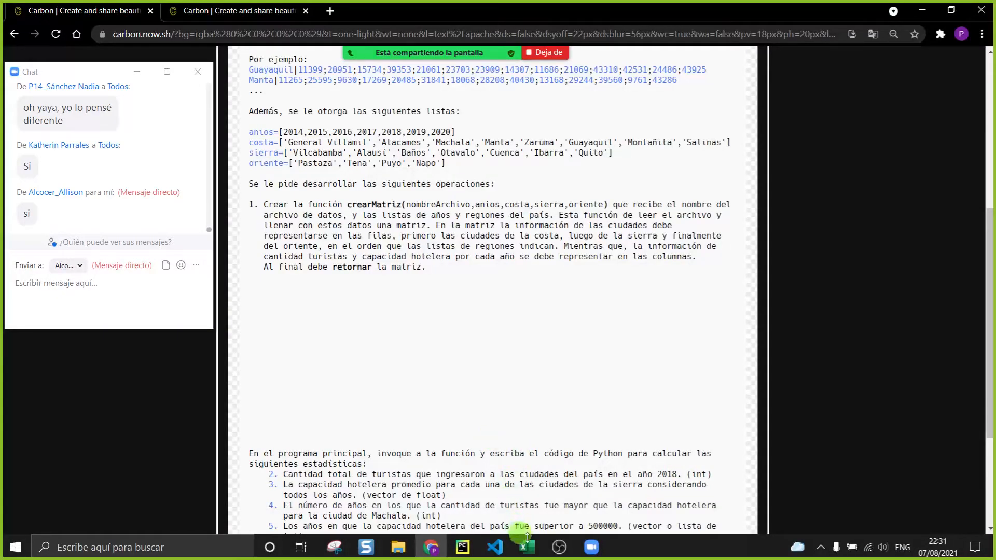
click(462, 547)
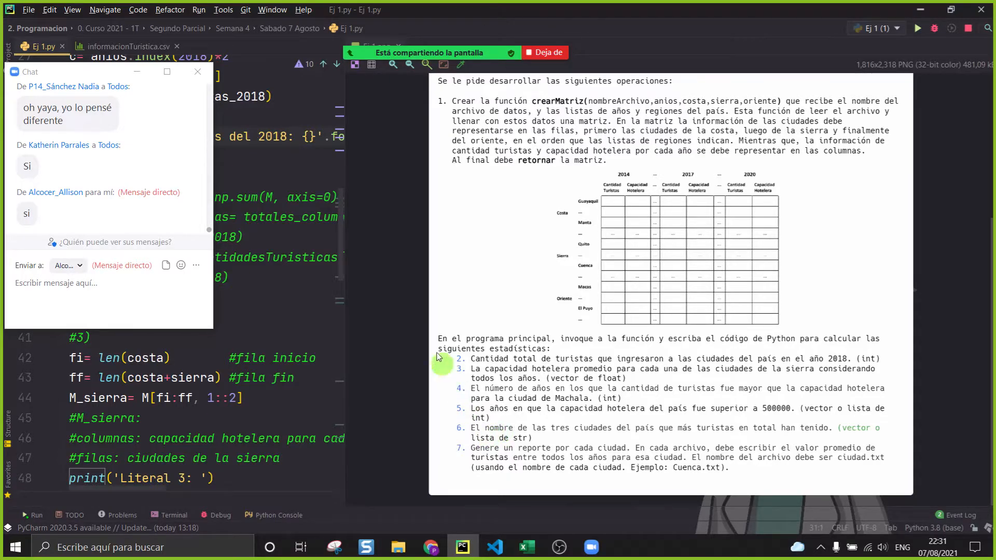
click(137, 71)
Step: Go to the code under #6 and widen the editor pane to show the full turistas_ciudades line
scroll(246, 398, down, 6)
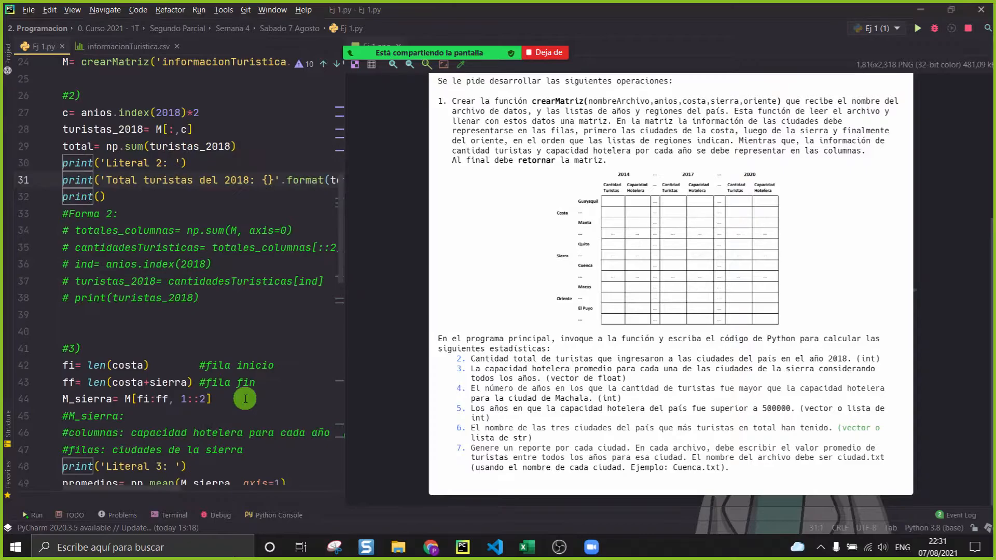
scroll(245, 399, down, 7)
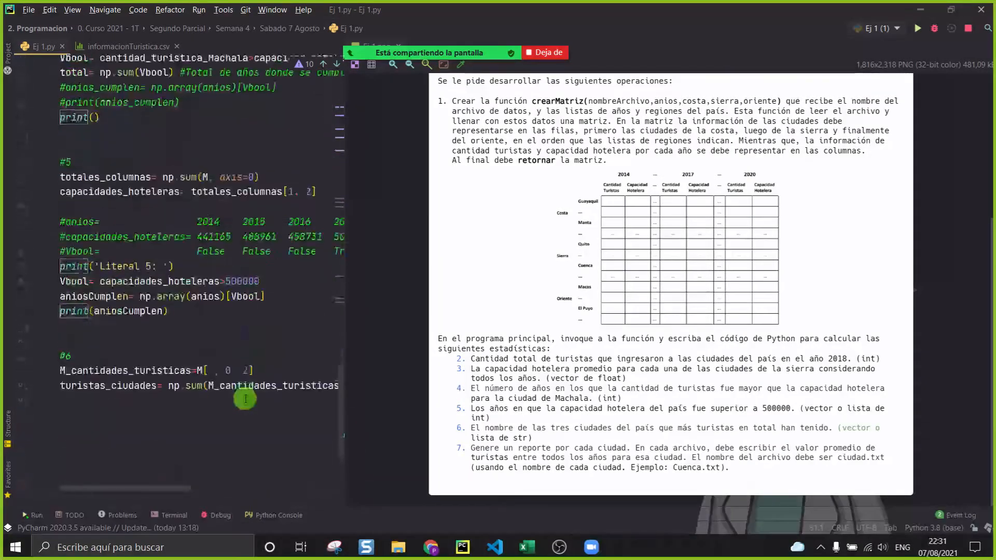
drag(346, 245, 459, 245)
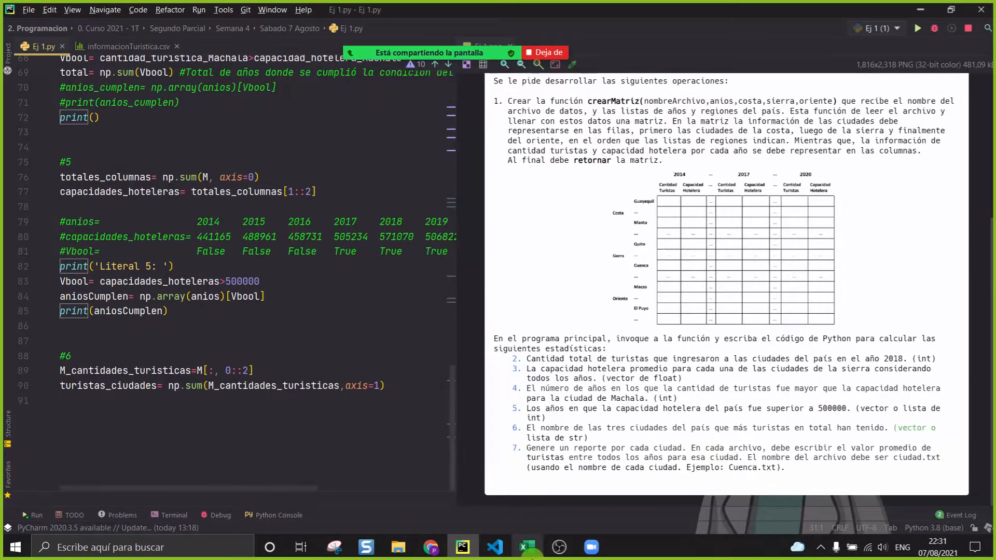
Step: Switch to Excel and match the row totals in column AG with the list of city names in column W
click(527, 547)
drag(841, 197, 847, 361)
drag(447, 202, 459, 363)
Step: In PyCharm, add V_ciudades= np.array(ciudades) below the turistas_ciudades line and leave a blank line after it
click(462, 547)
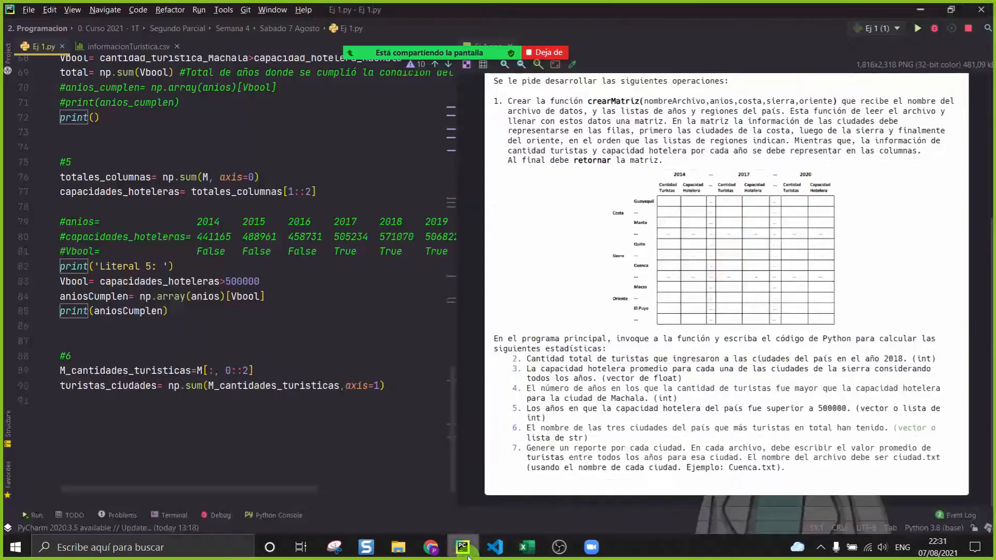
text(V)
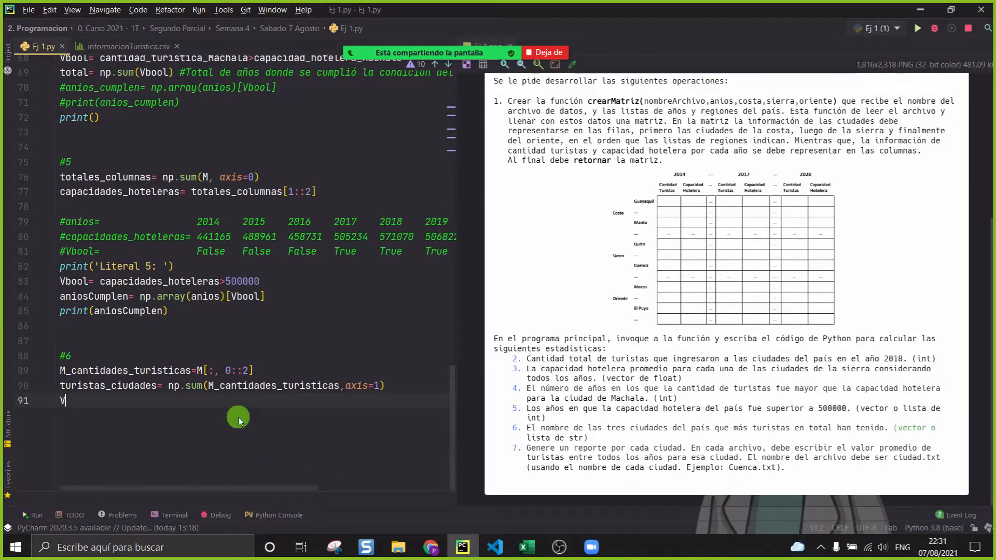
text(_ciudades= np.arr)
key(Return)
text(ciudad))
key(Return)
key(Return)
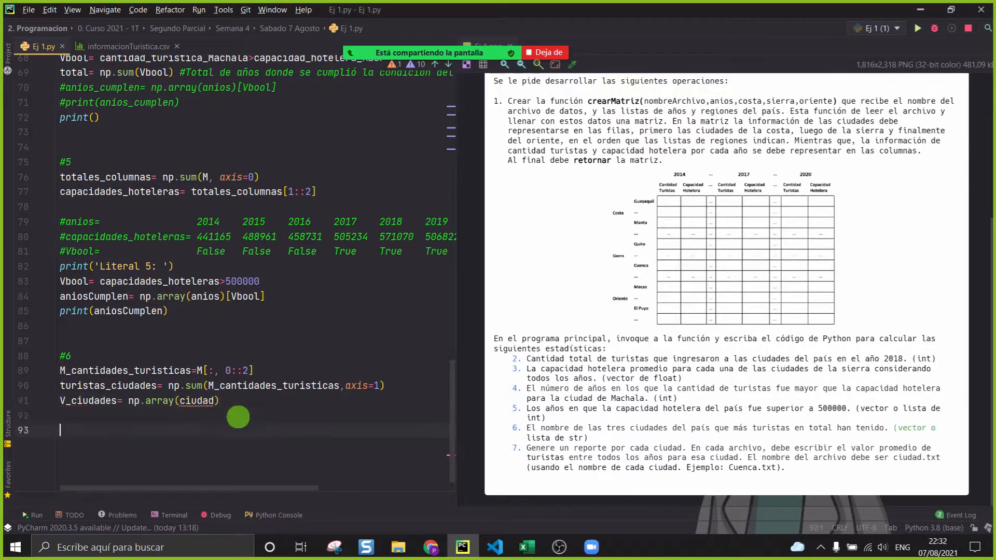
click(215, 400)
text(es)
key(End)
key(Return)
Step: Switch to Excel and review the city names in W7:W25 alongside their tourist totals in AG7:AG25
click(525, 547)
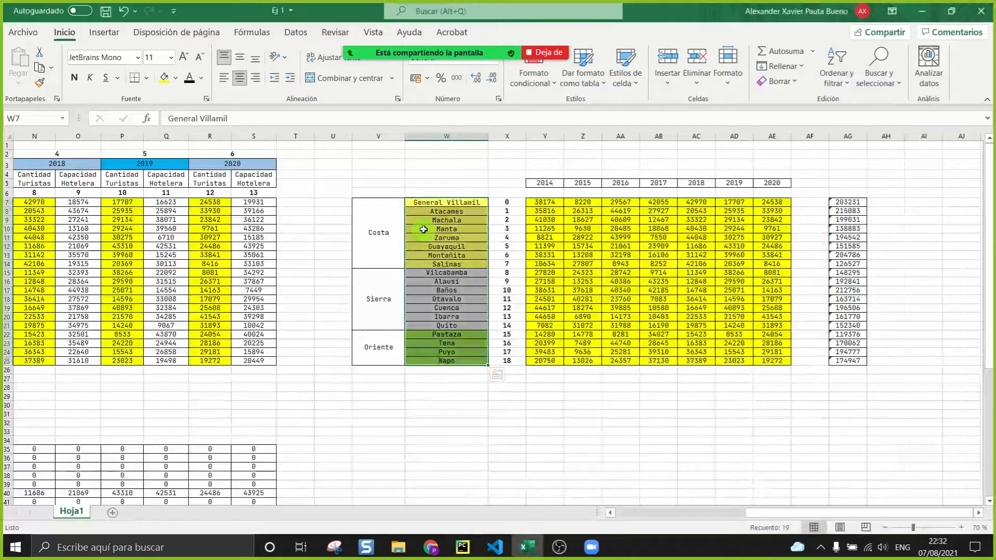
drag(437, 207, 462, 362)
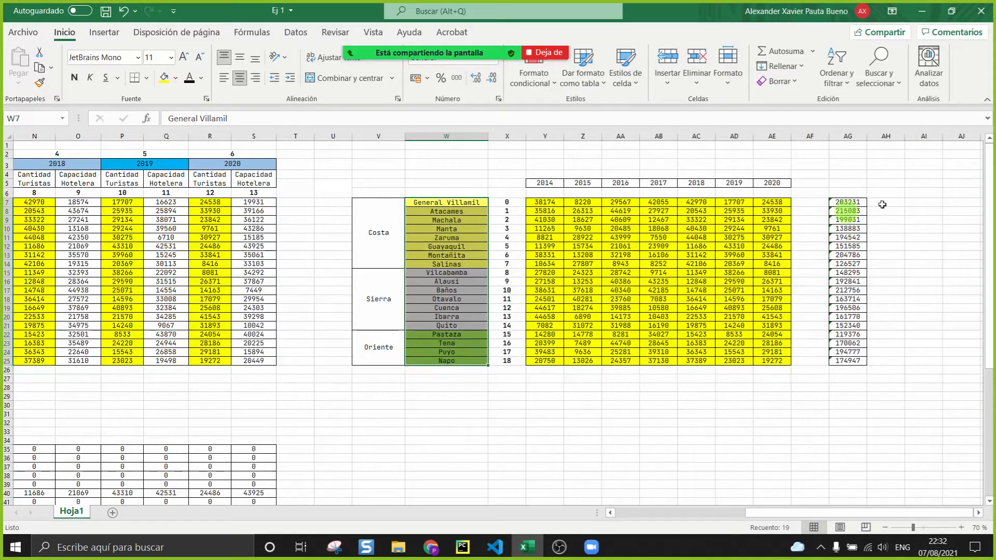
drag(845, 202, 849, 361)
Step: In PyCharm, add the line indices= np.argsort(turistas_ciudades) below V_ciudades
click(462, 547)
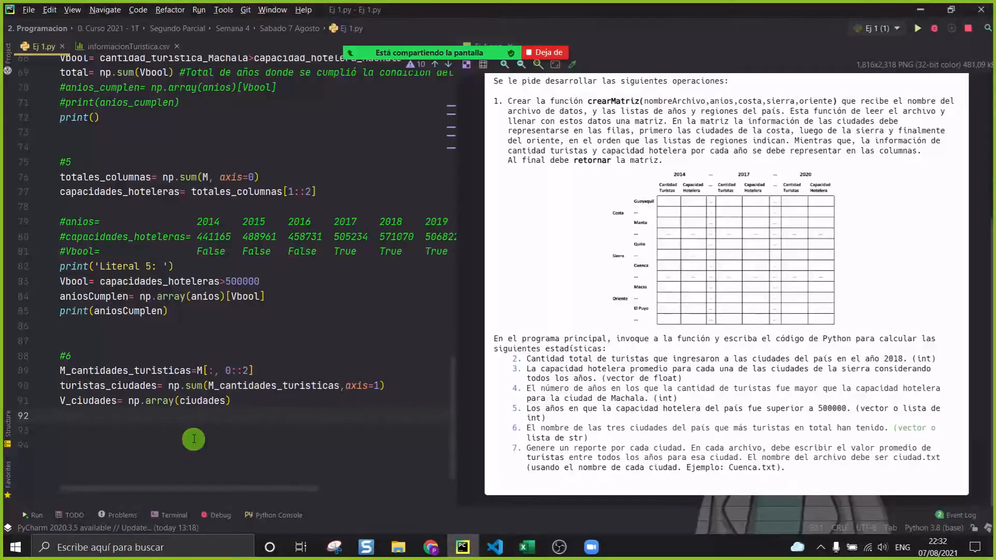
key(Return)
text(indice)
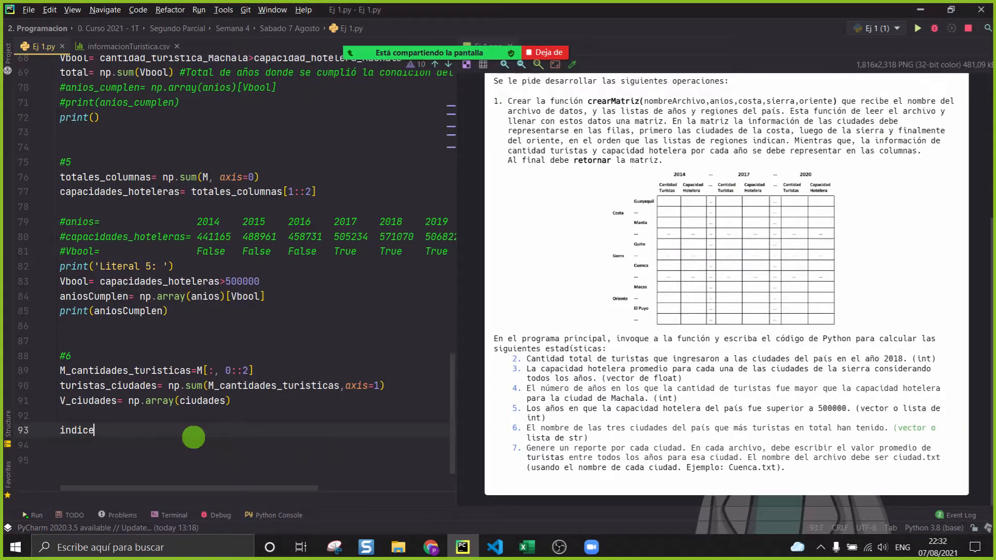
key(BackSpace)
text(s= np.)
text(.arg)
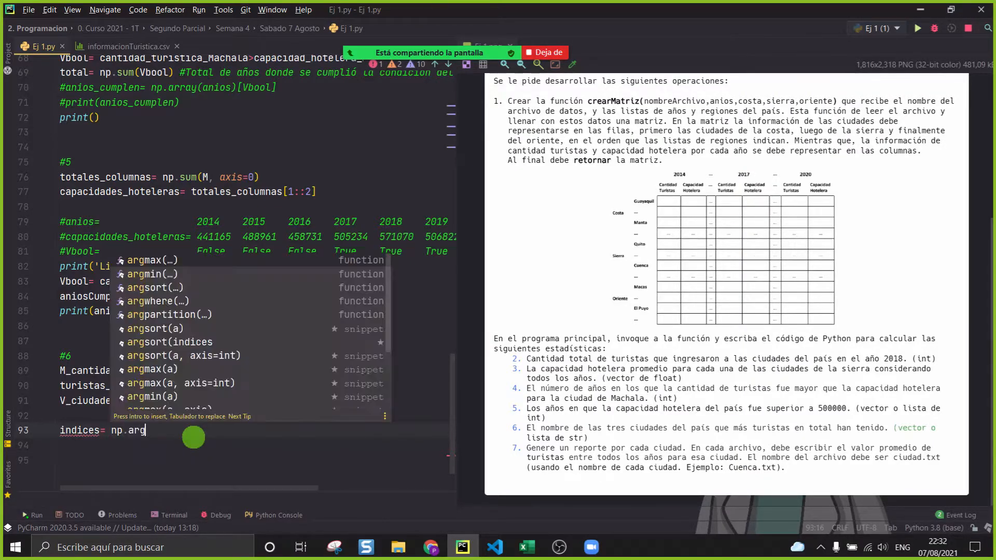
text(sort(t)
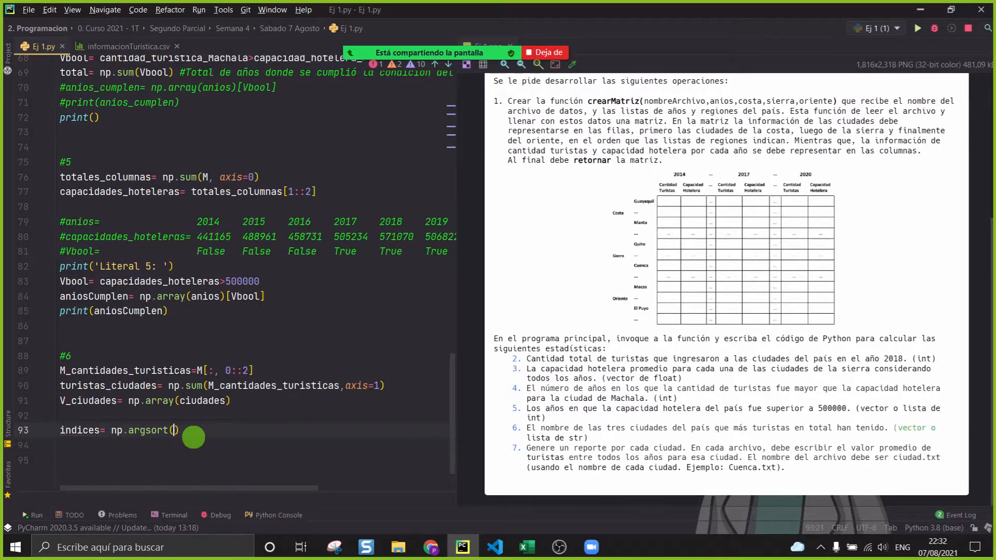
text(u)
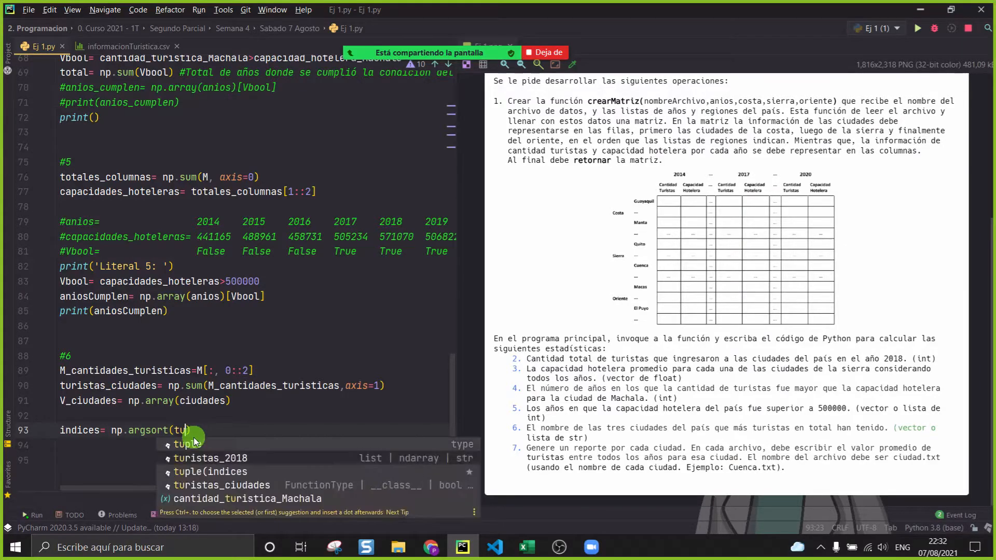
key(Return)
key(Right)
key(Return)
Step: Add the comment lines #mayor a menor and #menor a mayor above the indices line, leaving a blank line after them
click(294, 424)
key(Up)
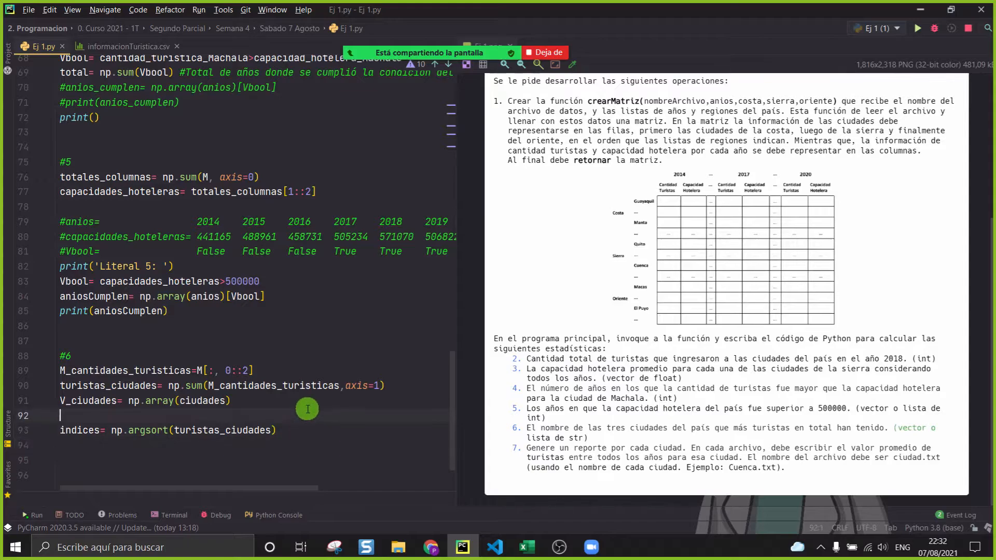
key(Return)
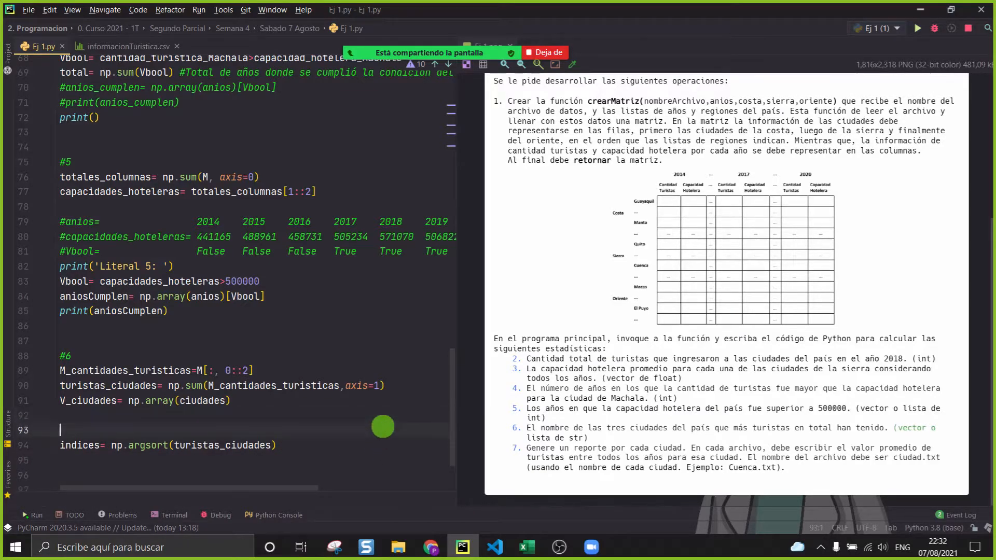
text(#mayor a menor)
key(Return)
text(#men)
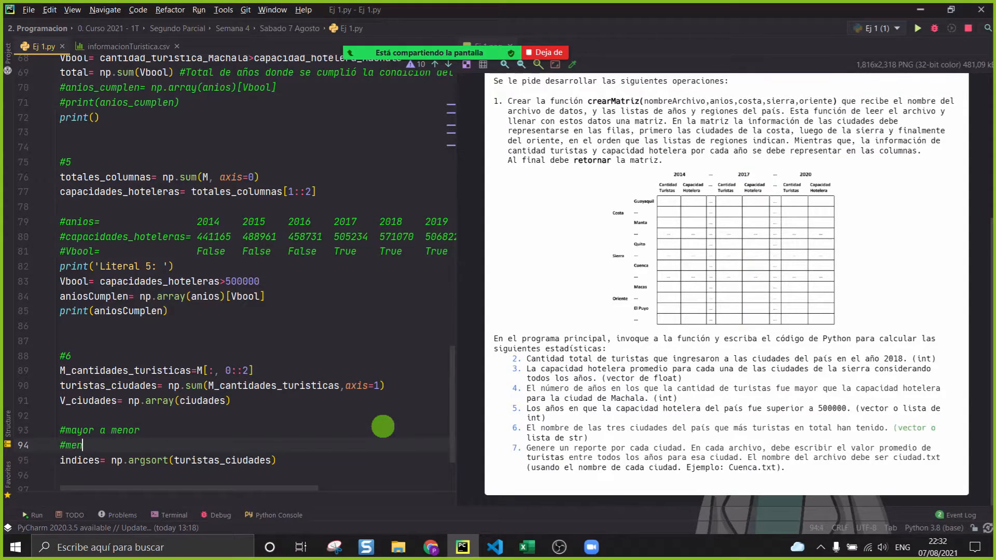
text(or a mayor)
key(Return)
Step: Append -> descendente to the #mayor a menor comment and -> ascendente to the #menor a mayor comment
click(292, 429)
text(-> des)
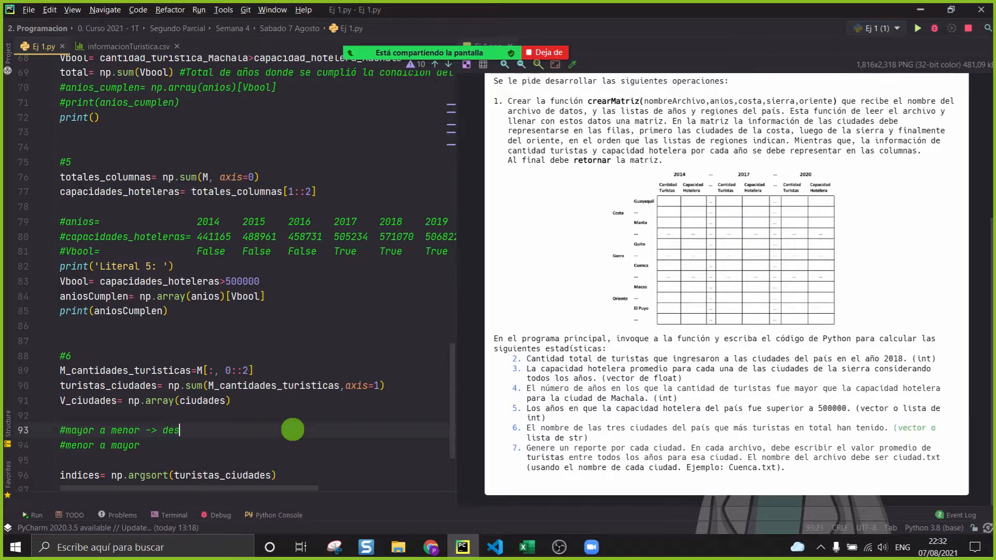
text(cendete)
key(Down)
text(-> )
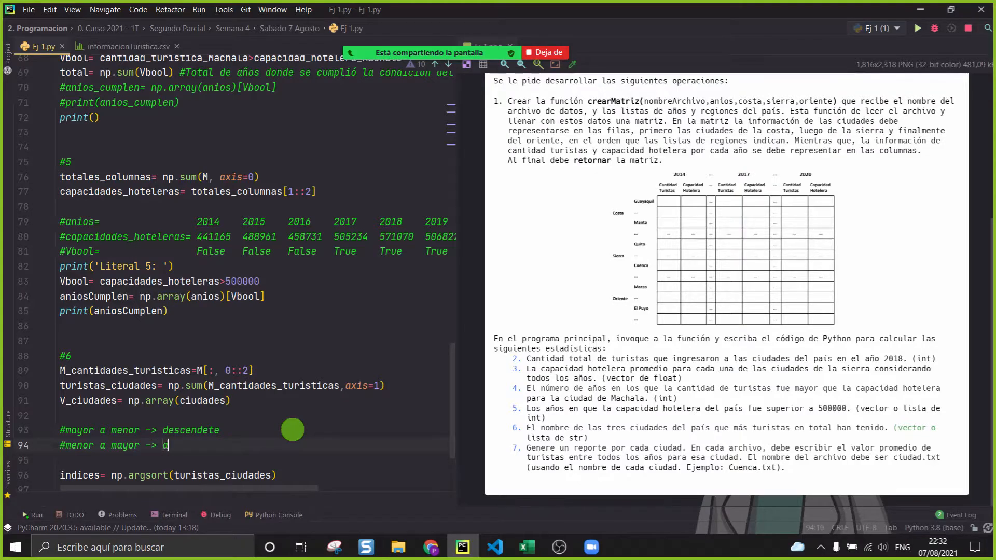
text(ascen)
key(Up)
key(Left)
key(Left)
text(n)
click(299, 413)
Step: Open the Zoom chat and read the participants' replies about which sort order to use
mouse_move(402, 52)
click(355, 32)
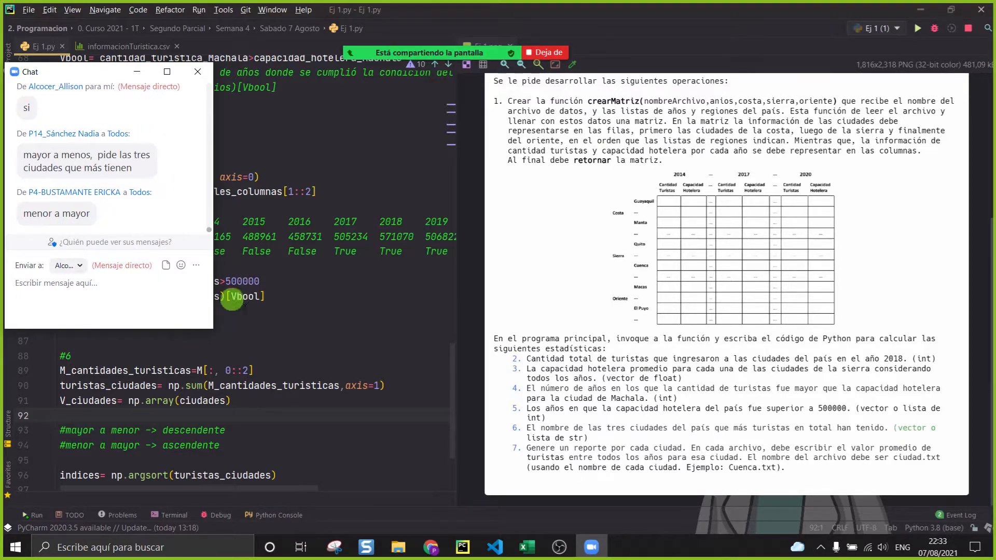
click(305, 324)
drag(25, 156, 91, 157)
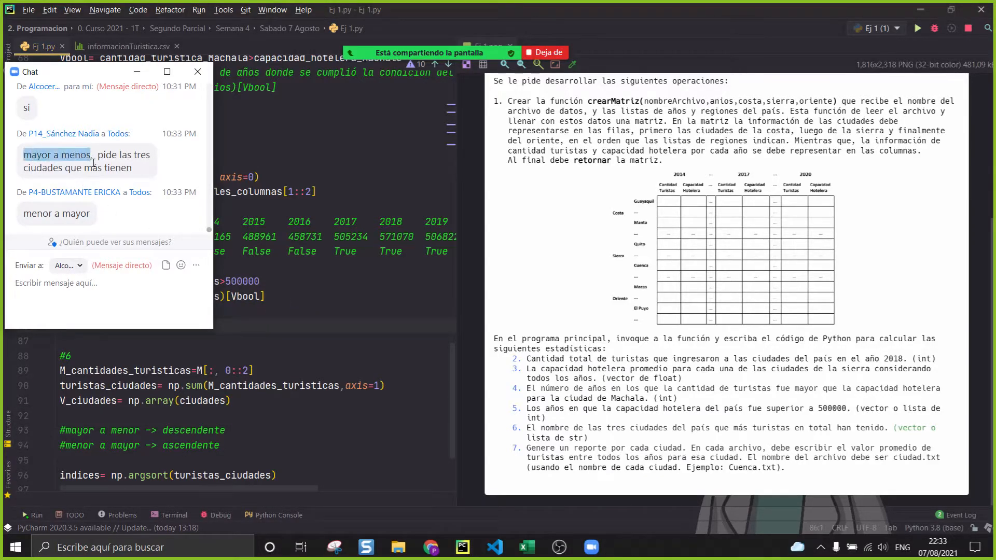
click(452, 338)
Step: Below the indices line, add the aligned example comments #Gye 1000000, #Qto 800000 and #Cuenca 750000 on separate lines
scroll(398, 338, down, 7)
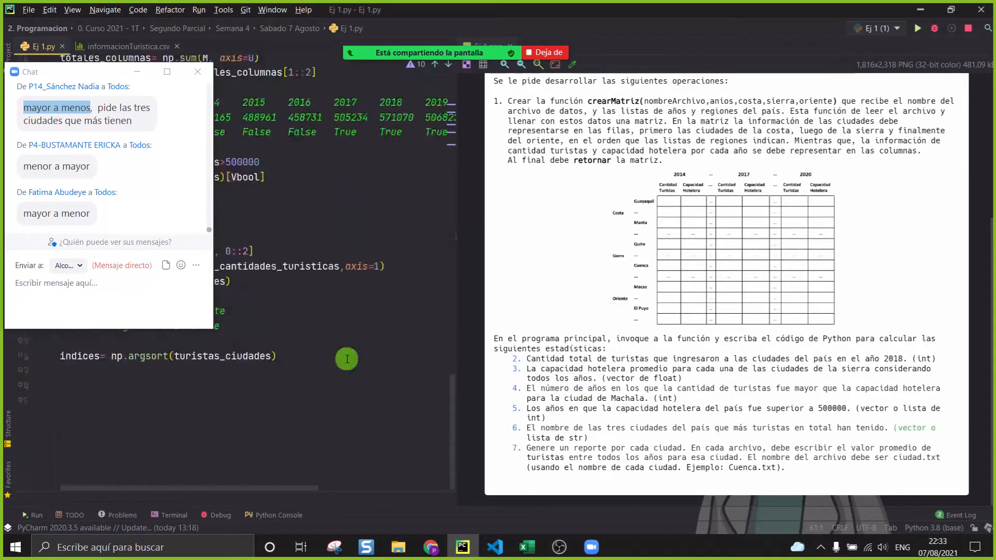
click(349, 411)
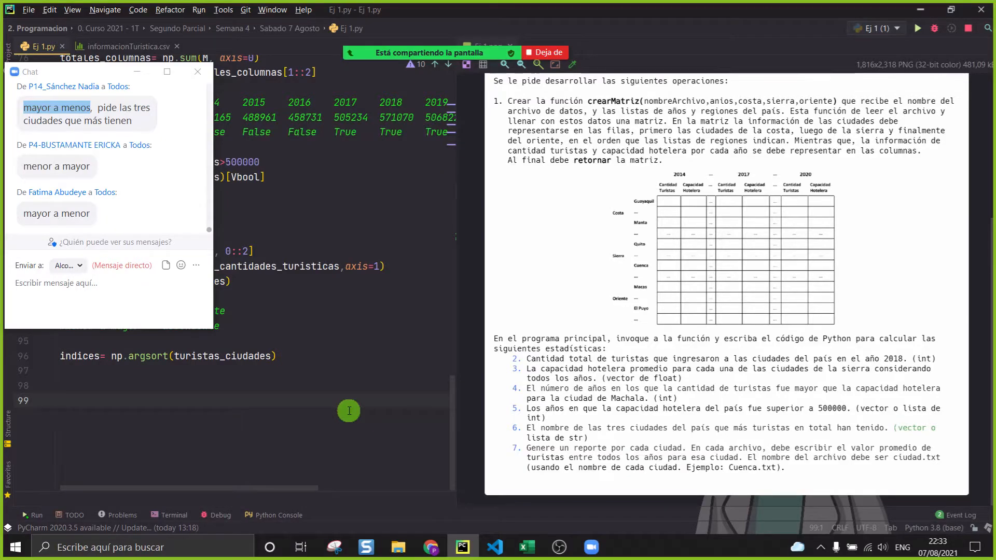
text(#Gye)
text(1000000)
key(Return)
text(#G)
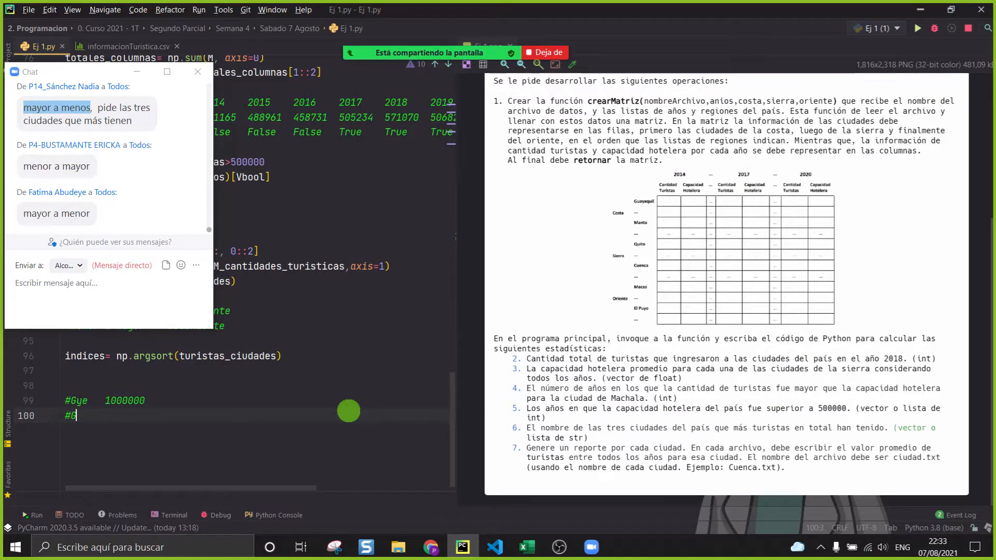
text(Qto 800000)
key(Return)
text(#)
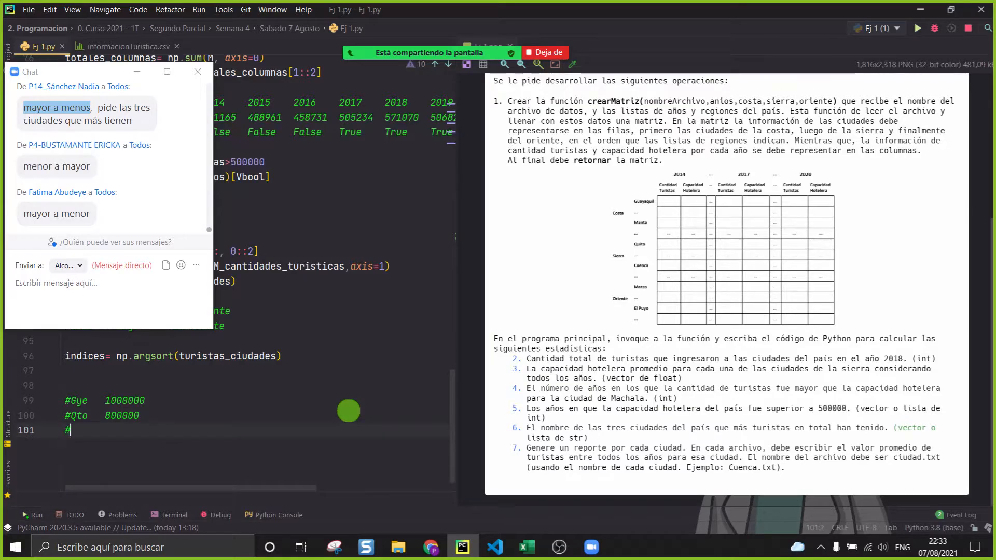
text(Cuenca)
key(Up)
key(Up)
key(Down)
key(Down)
text(750000)
key(Return)
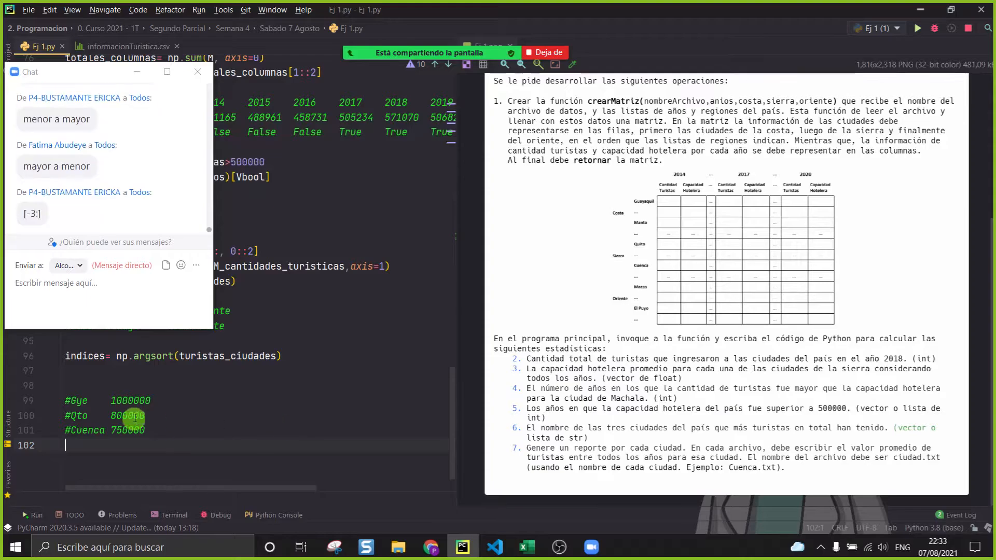
click(158, 400)
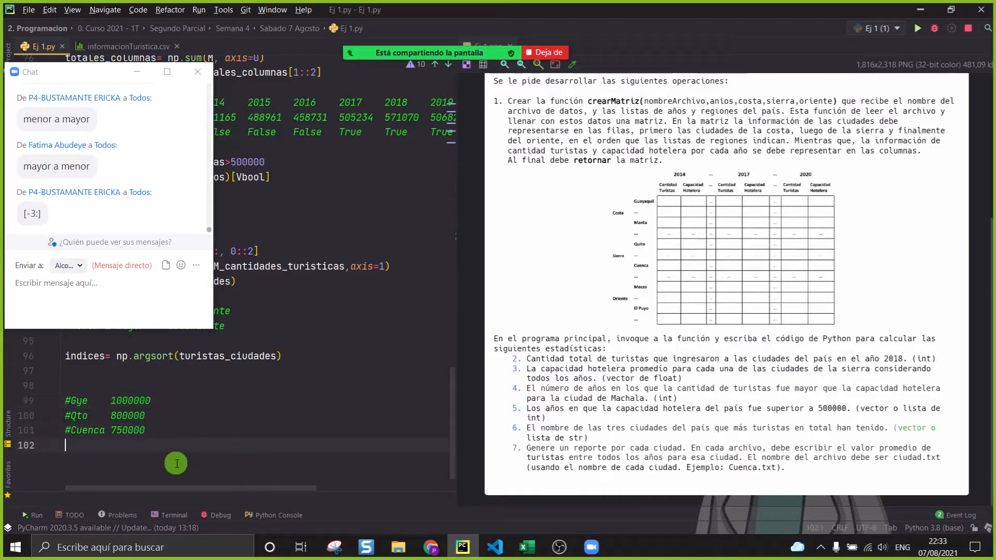
drag(197, 431, 3, 392)
click(239, 458)
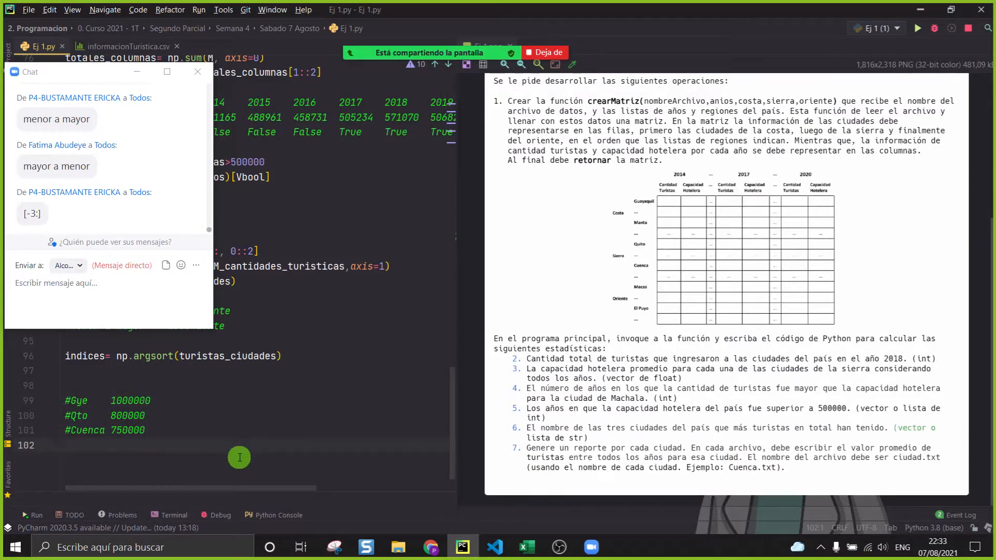
Step: Append [::-1][:3] to the np.argsort(turistas_ciudades) call in the indices line and start a new line below
click(271, 363)
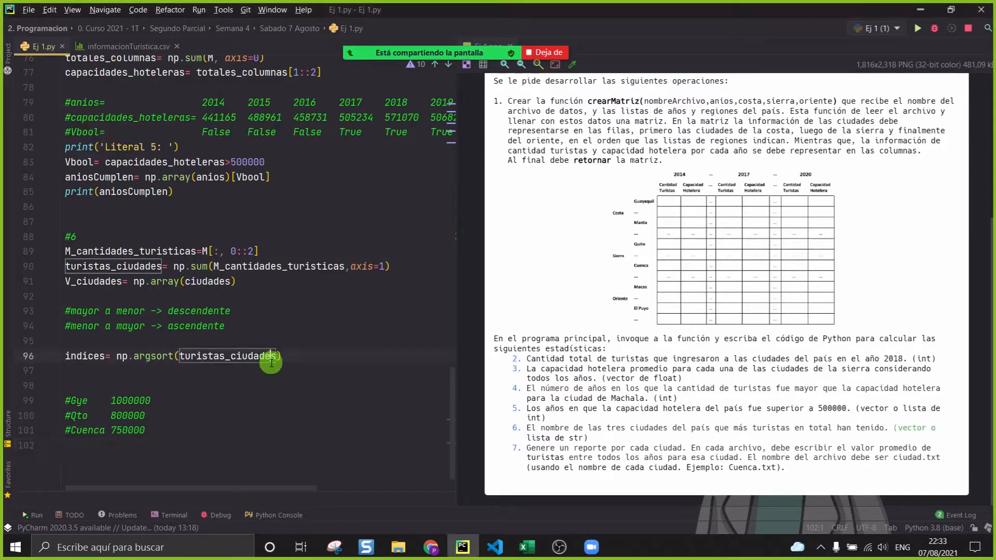
click(316, 358)
drag(120, 356, 65, 327)
click(303, 374)
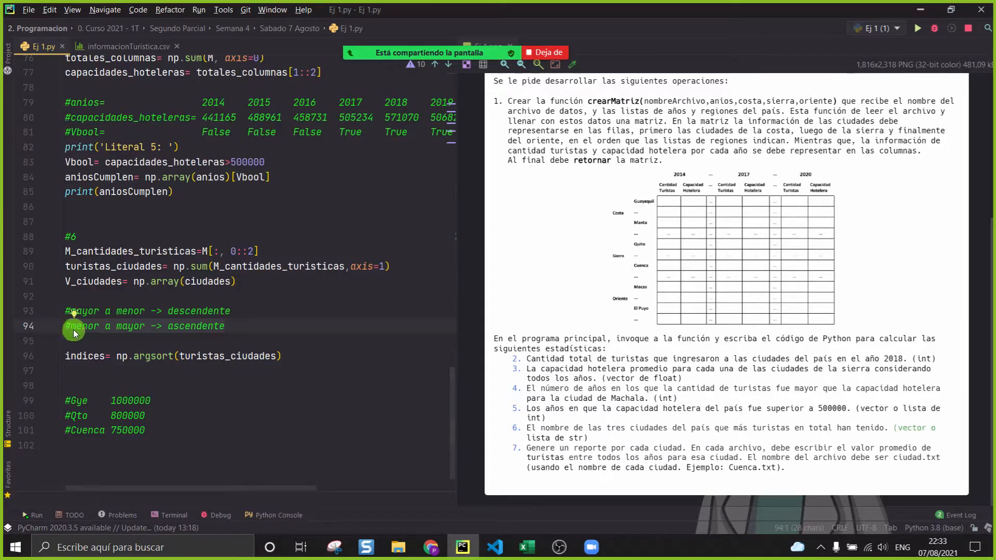
click(342, 357)
text([::-1)
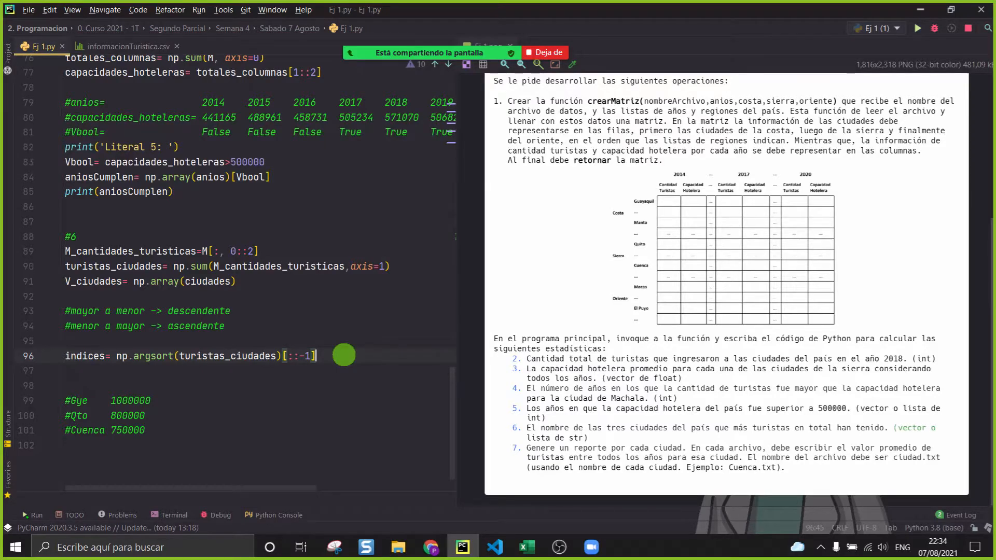
text(:3)
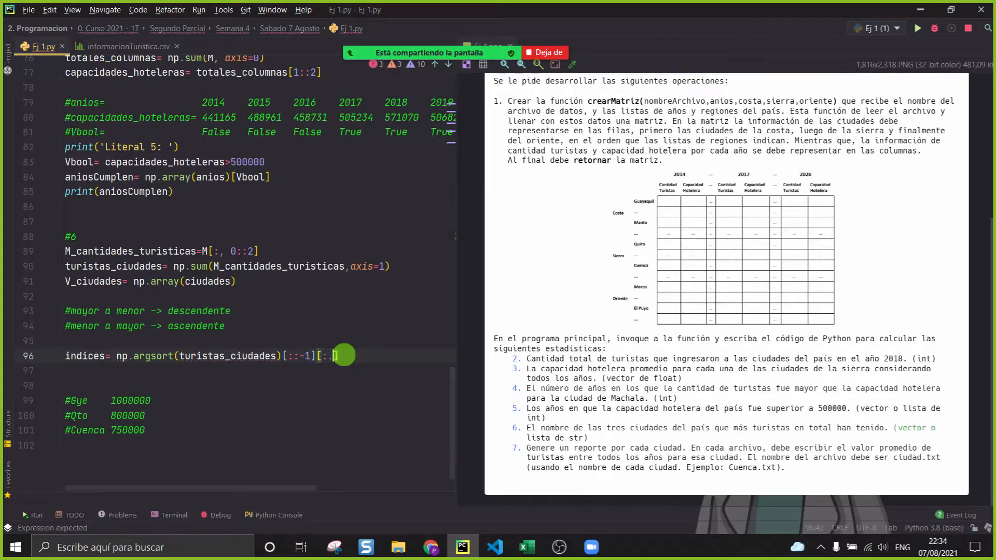
key(Return)
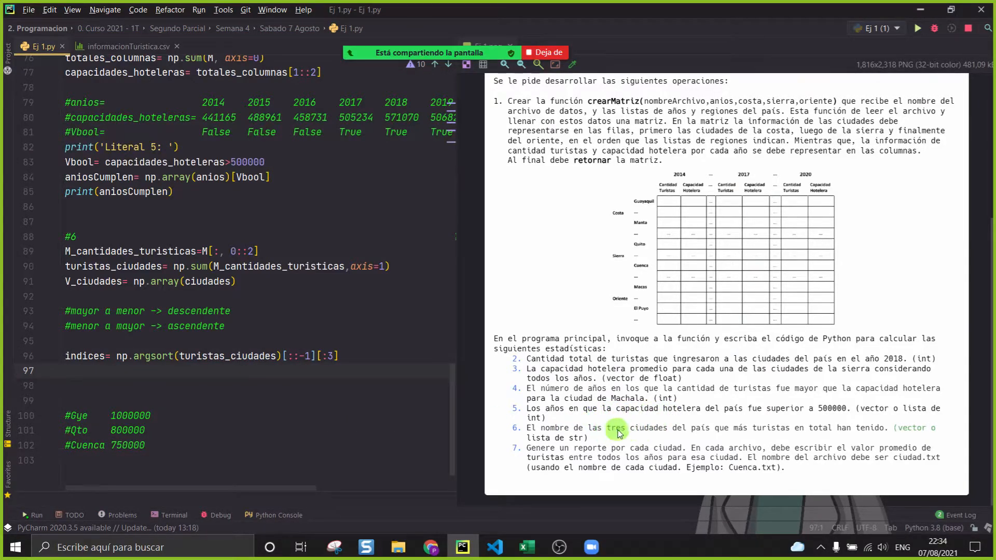
Step: Add the line ciudadesTop= V_ciudades[indices] below the indices line
text(Ciu)
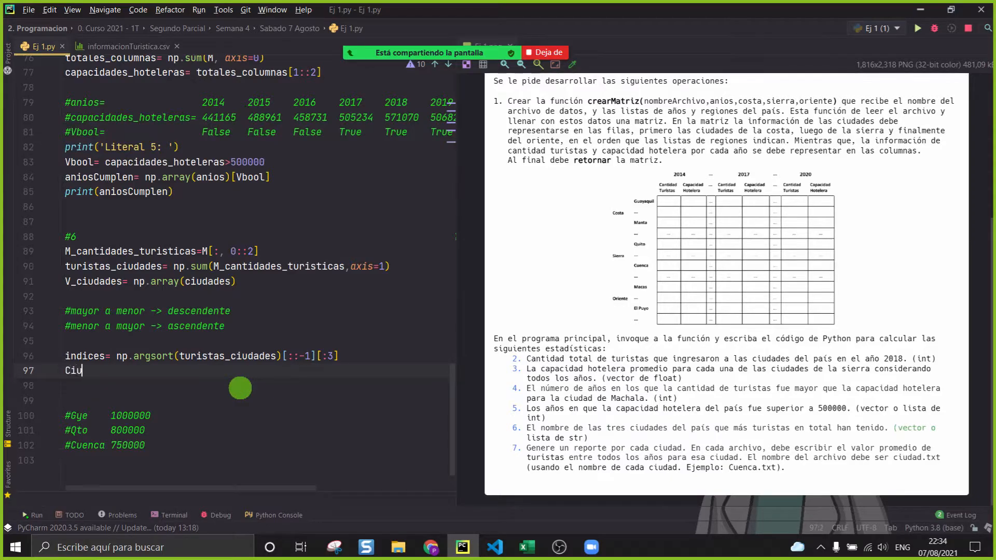
text(dad)
key(BackSpace)
key(BackSpace)
key(BackSpace)
key(BackSpace)
text(ciudadesTop= V_ciudades[in)
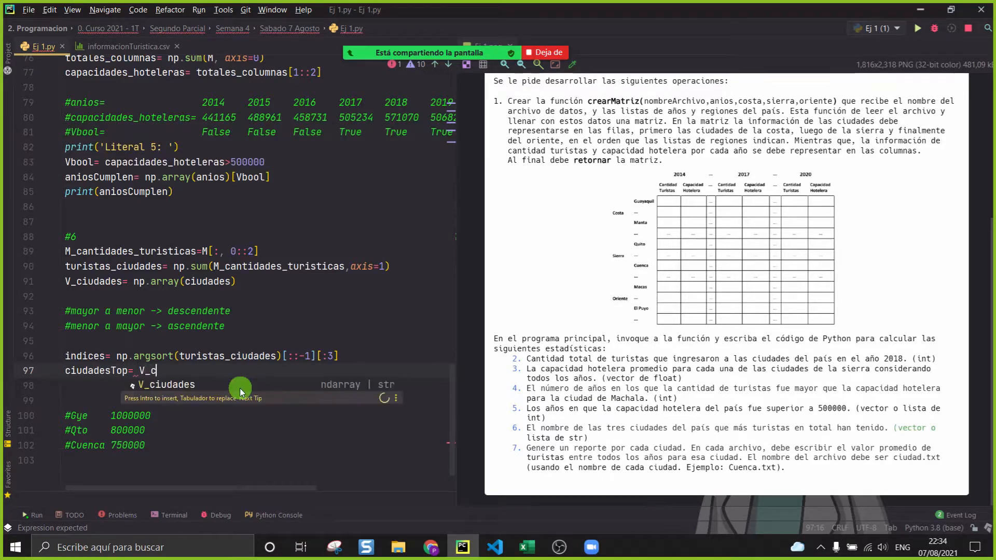
key(Return)
key(Return)
Step: Add print(ciudadesTop) below the ciudadesTop line and run the Ej 1 script
text(prin)
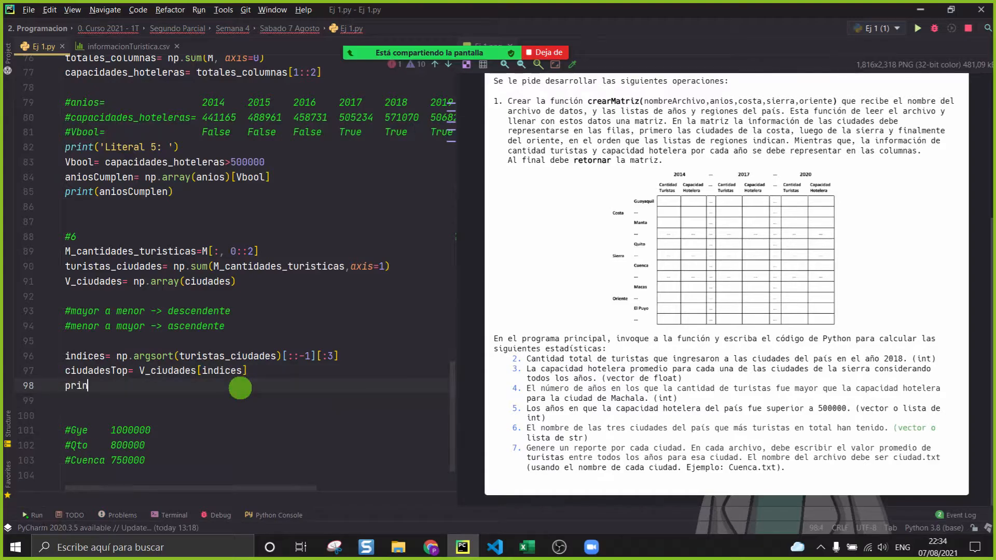
text(t(ciud)
key(Return)
right_click(241, 388)
click(327, 418)
Step: Switch to Excel and enter =MAX(AG7:AG25) in cell AG28, below the city totals
click(528, 547)
click(734, 422)
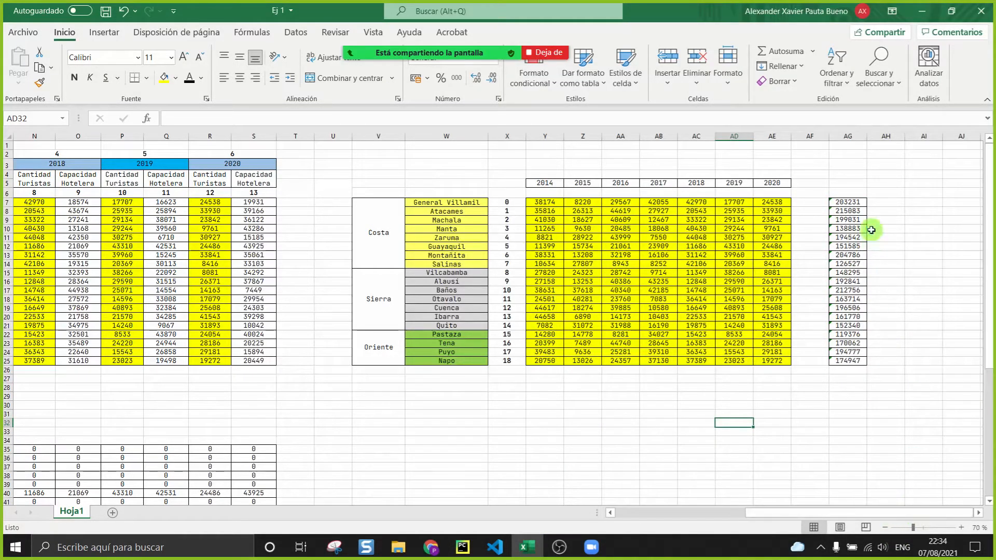
scroll(871, 230, up, 3)
scroll(874, 475, down, 1)
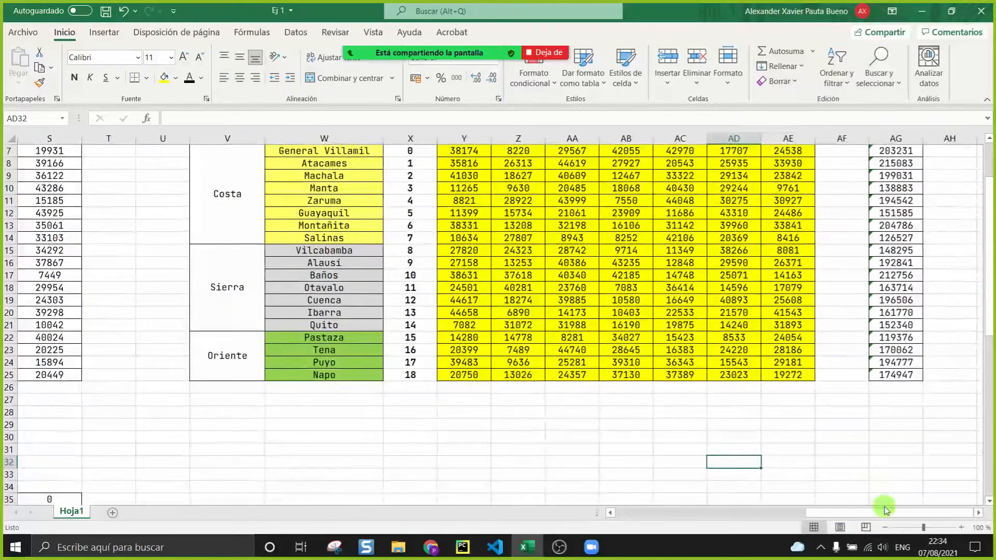
scroll(910, 312, up, 1)
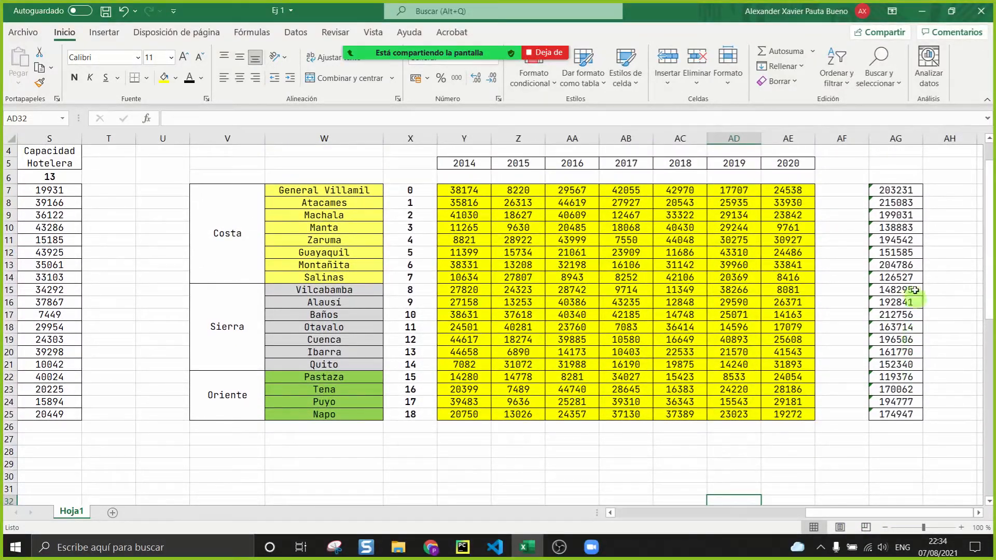
click(896, 191)
click(874, 449)
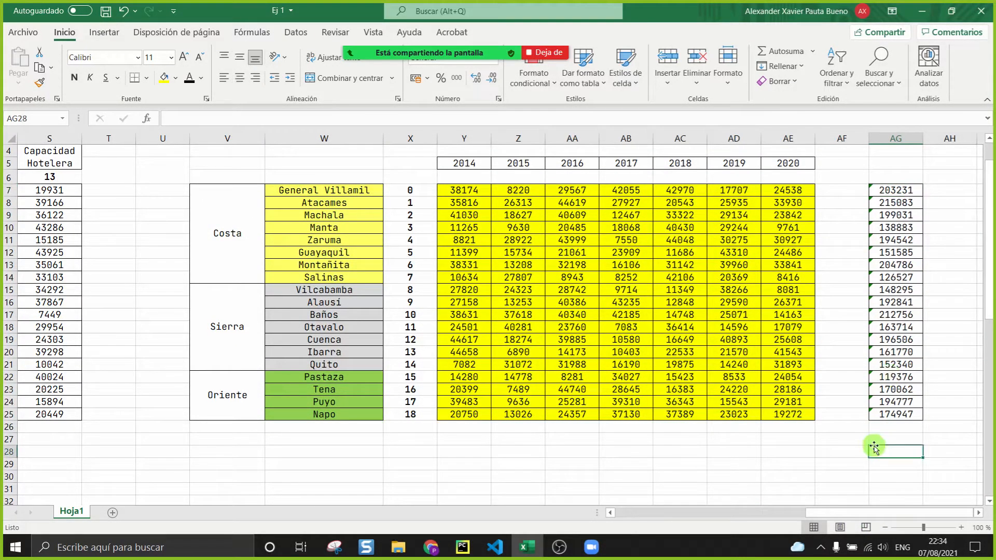
text(=max()
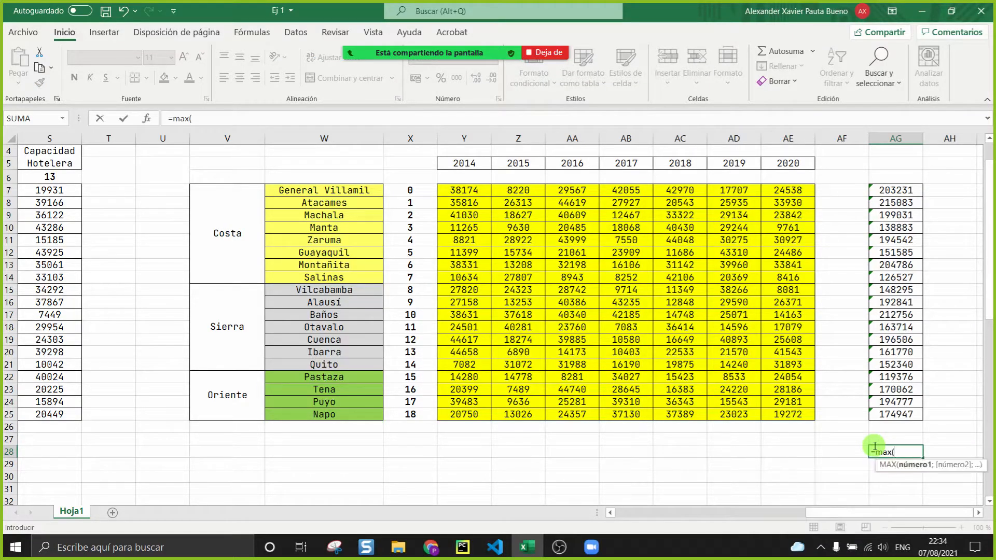
drag(896, 190, 903, 413)
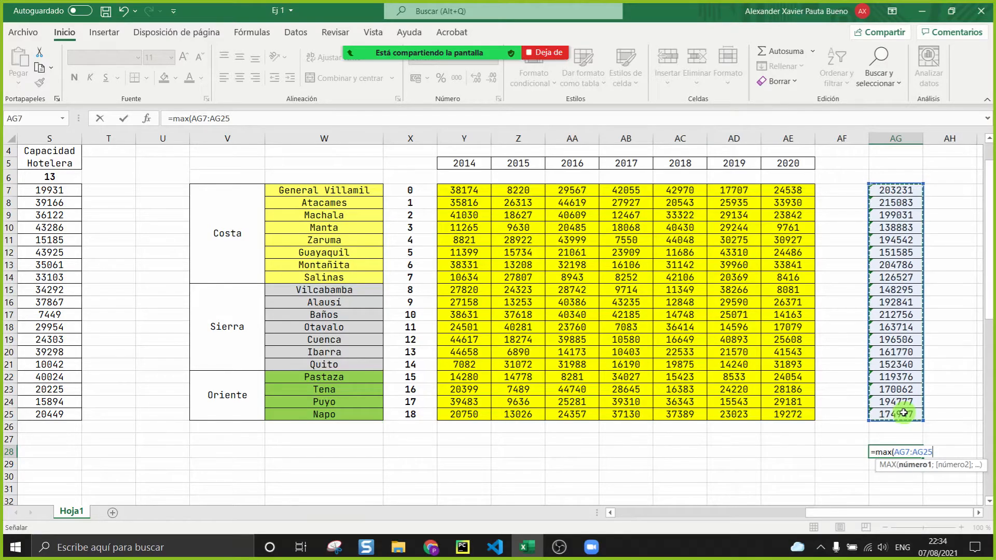
key(Return)
click(910, 452)
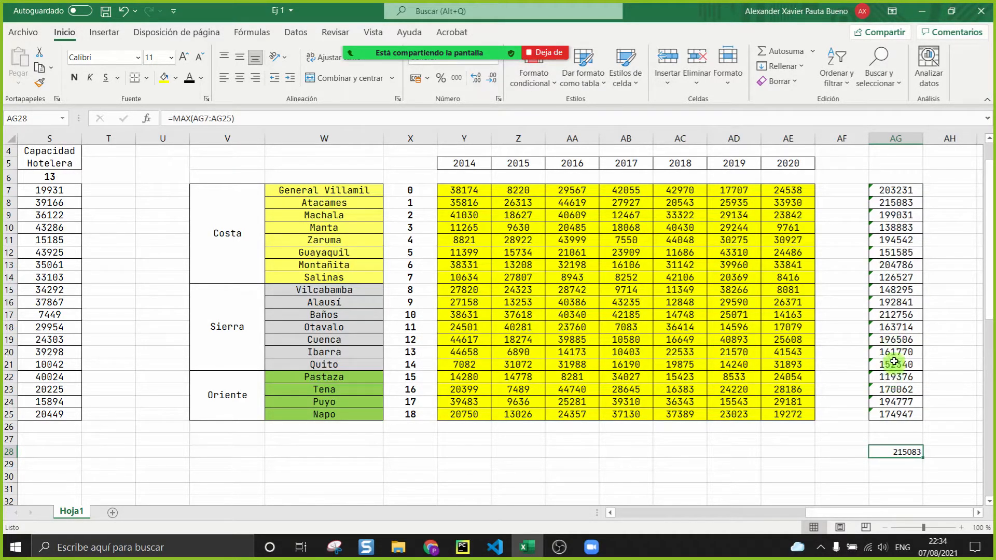
Step: Match the maximum total to its city in column W and check it against the first city printed in PyCharm
click(892, 207)
click(330, 203)
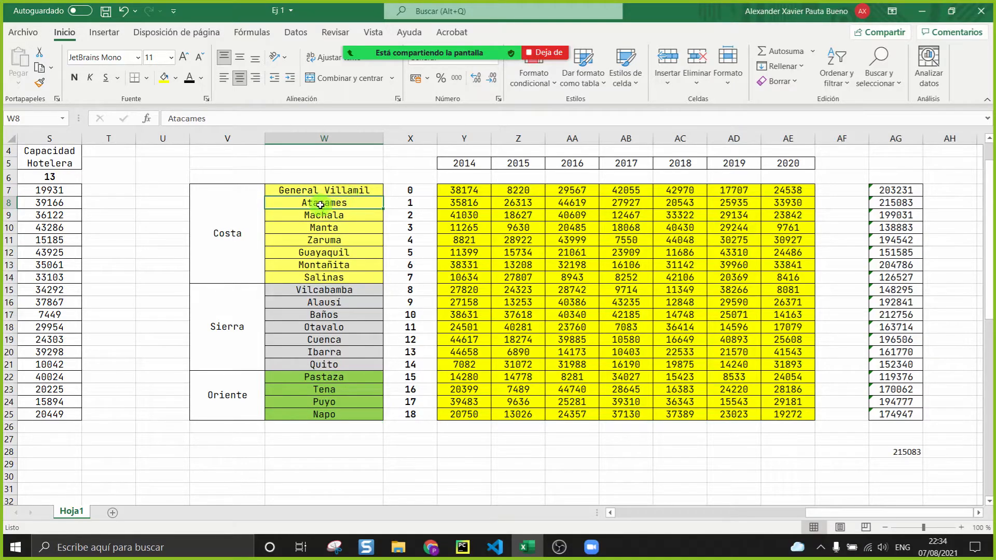
click(462, 547)
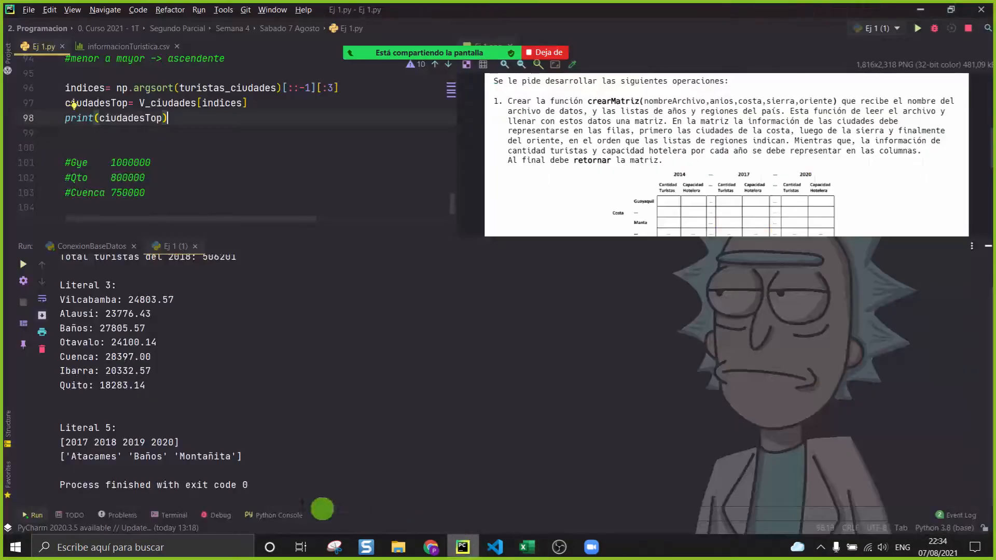
drag(121, 455, 71, 457)
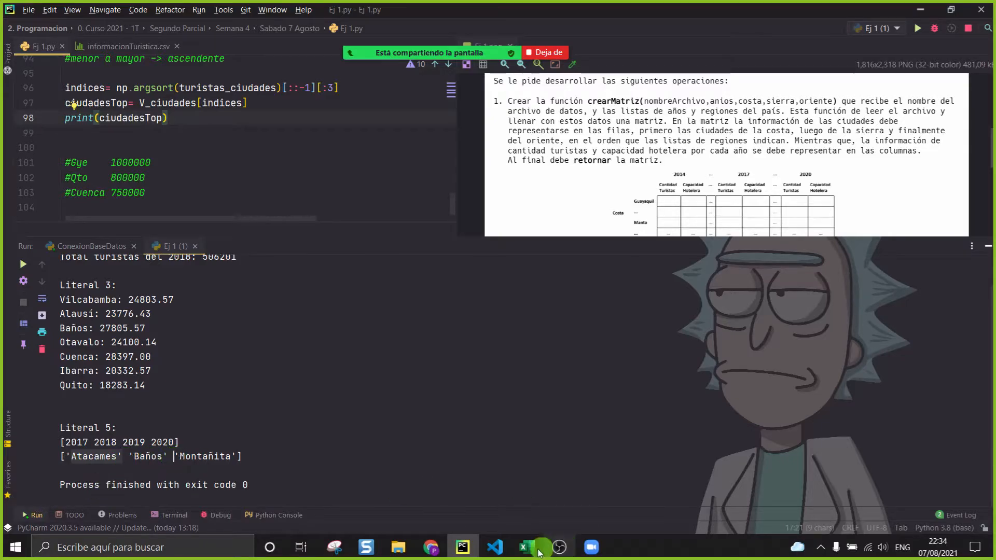
Step: Switch to Excel, compare the Baños row total with the Atacames total, and return to the run output in PyCharm
click(526, 548)
drag(325, 320, 895, 315)
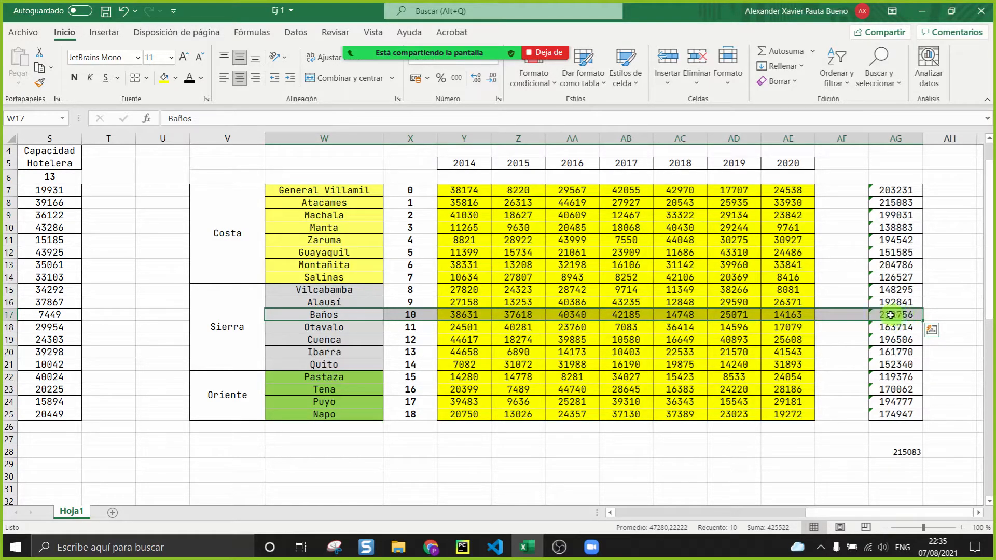
click(876, 201)
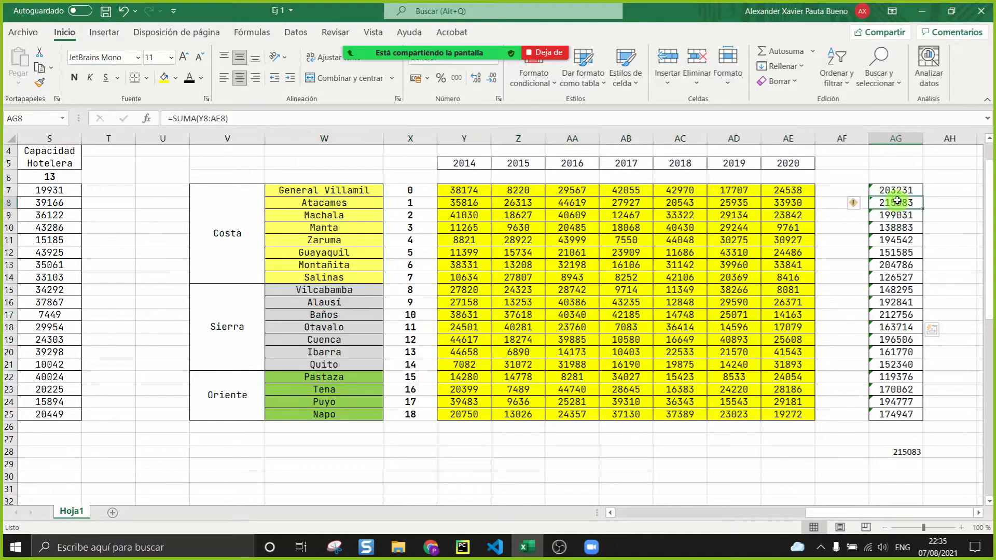
click(896, 314)
drag(895, 314, 301, 316)
click(464, 548)
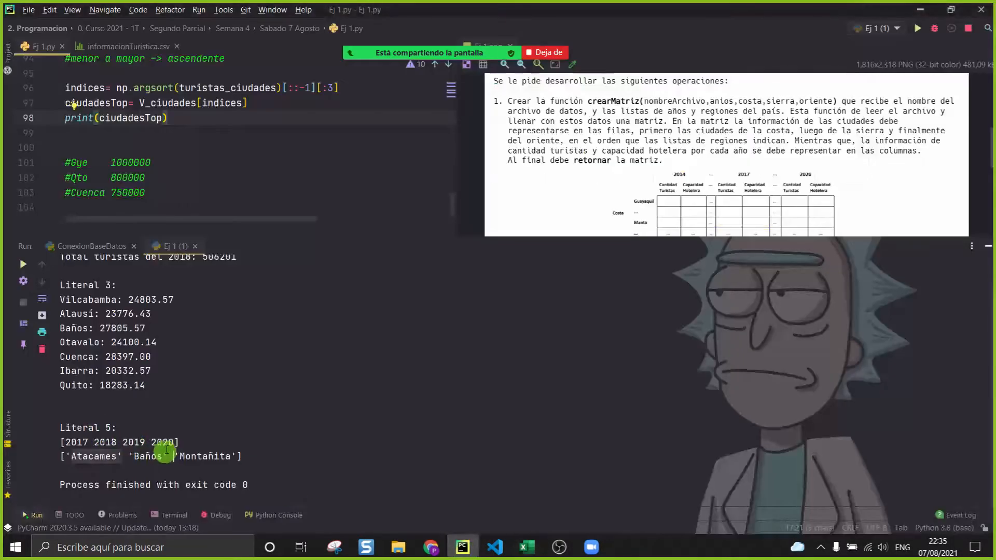
Step: Switch to Excel, check the Montañita row and its total in column AG, and return to PyCharm
click(463, 547)
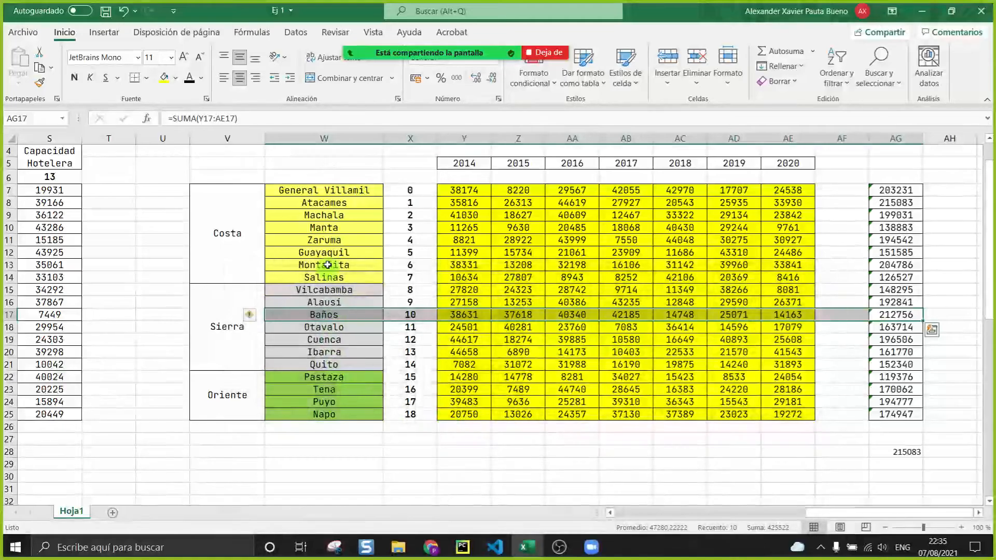
drag(324, 264, 899, 268)
click(894, 265)
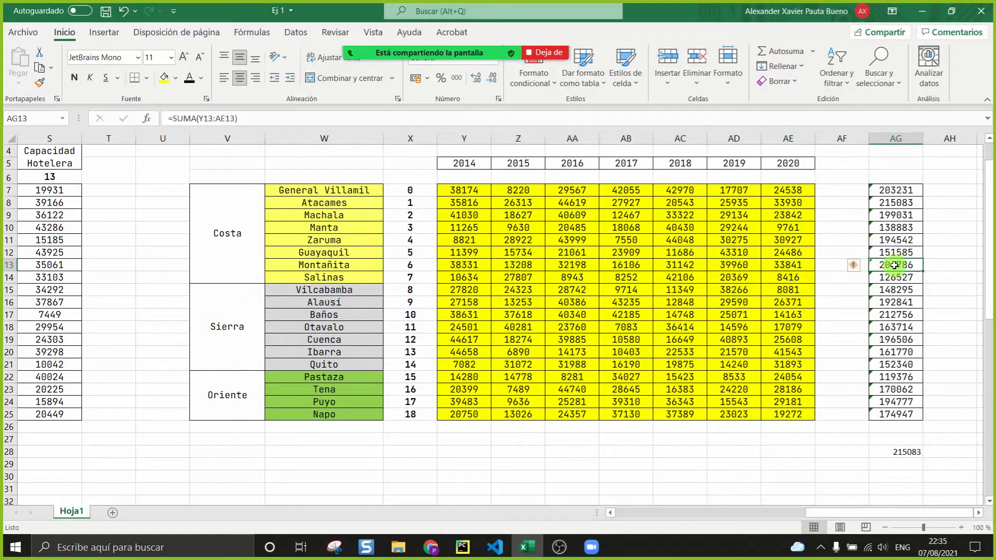
click(463, 547)
Step: Add the line valoresTop=turistas_ciudades[indices] below the ciudadesTop assignment, followed by a blank line
click(988, 248)
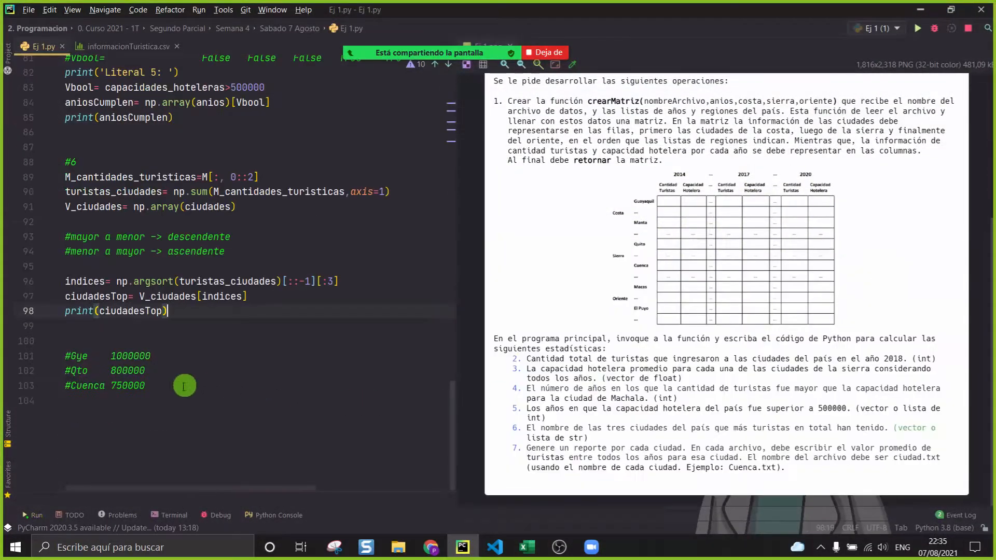
click(282, 298)
key(Return)
text(valo)
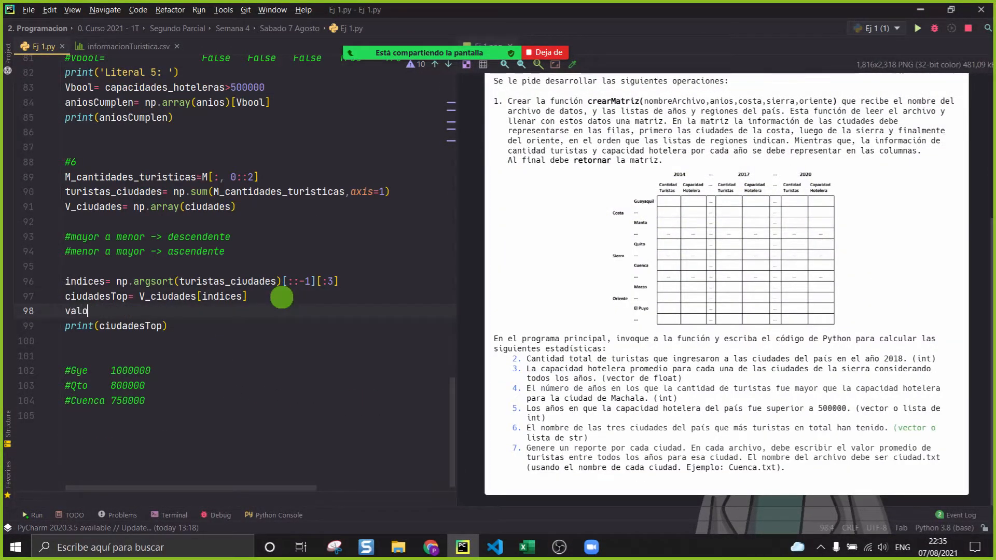
text(resTop=)
key(BackSpace)
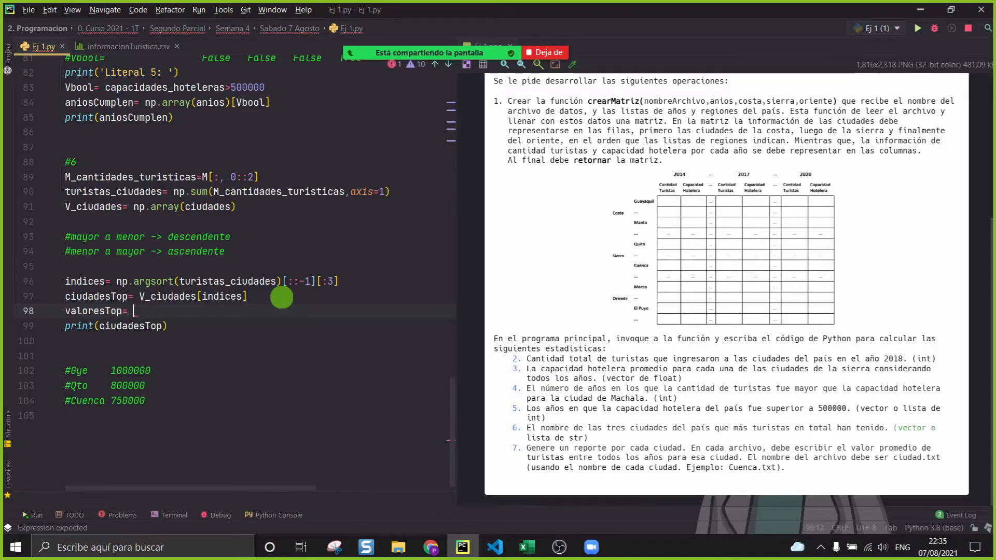
text(tu)
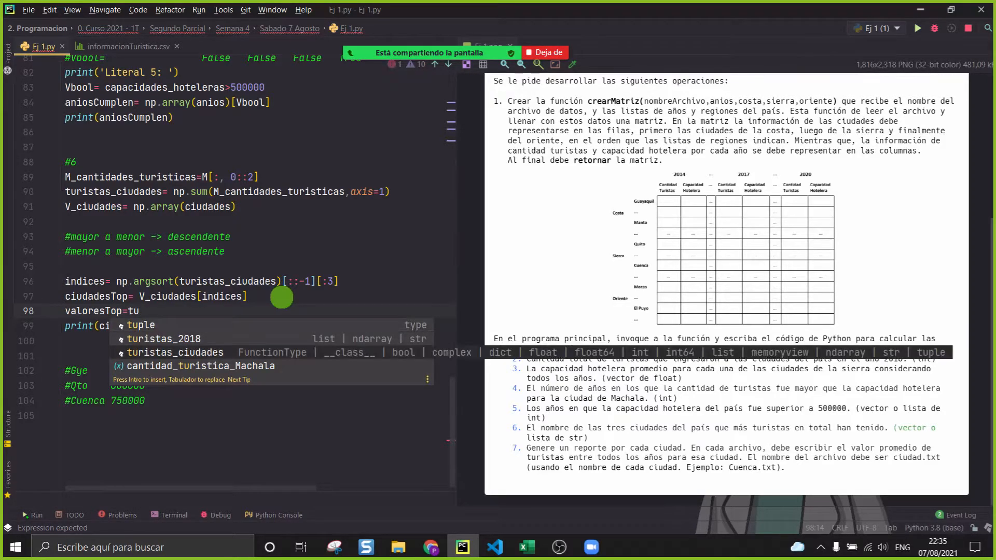
text(ristas_ciudades[inid)
key(Return)
key(End)
key(Return)
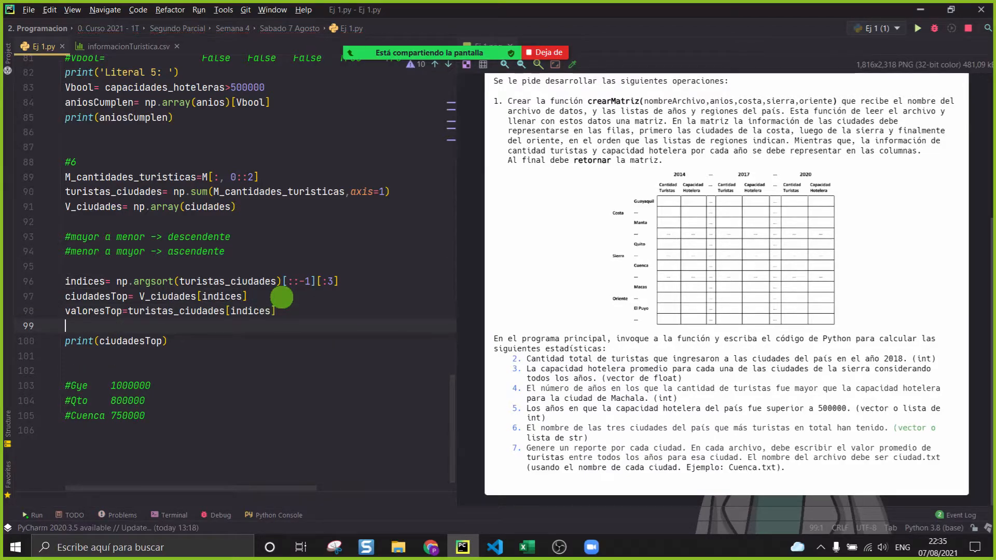
Step: Add print(valoresTop) below print(ciudadesTop) and run the Ej 1 script
click(230, 281)
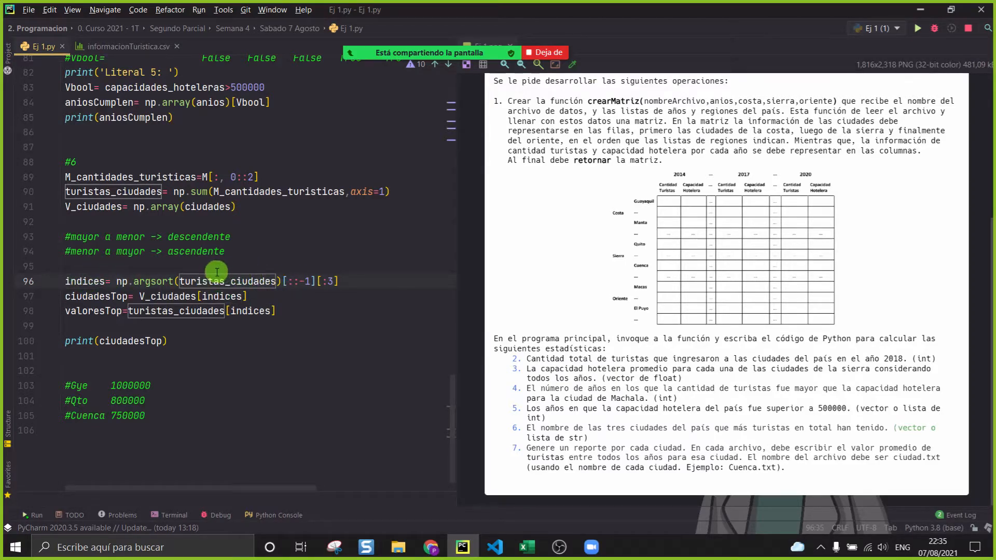
click(233, 311)
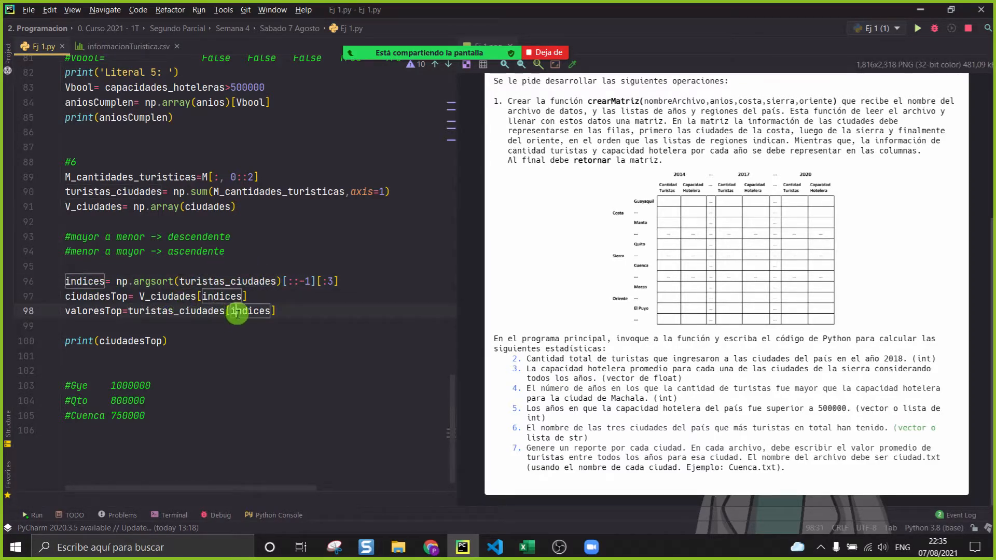
click(88, 312)
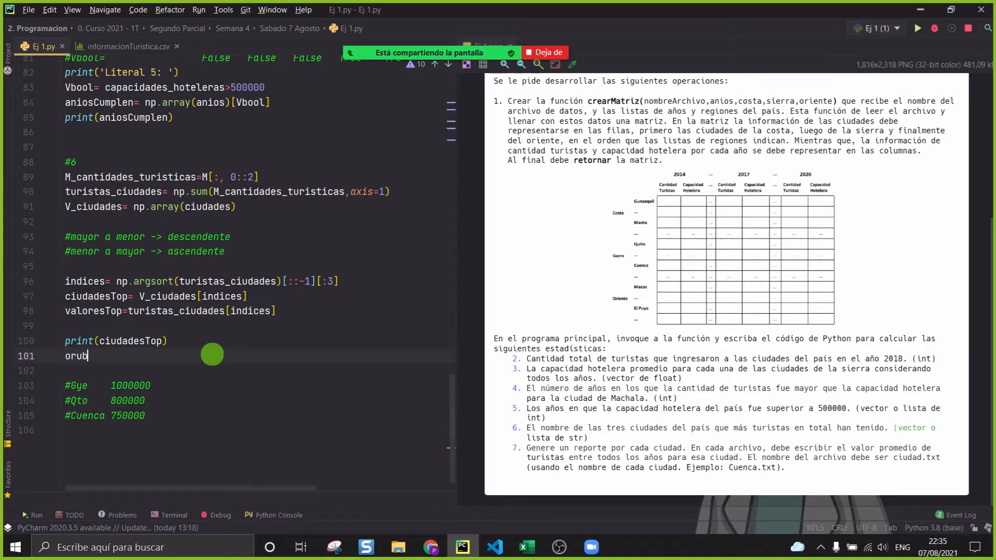
text(vars()
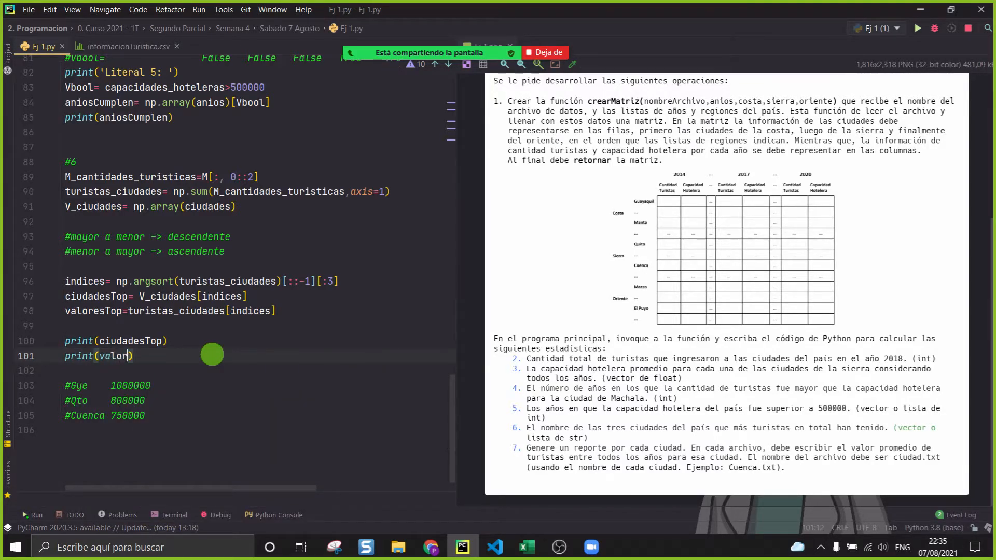
key(Return)
right_click(213, 354)
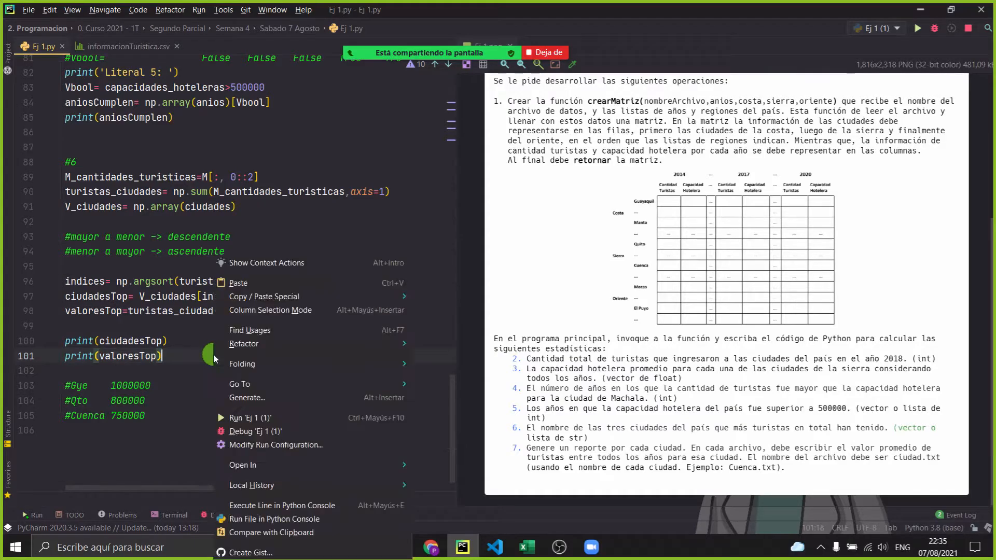
click(250, 418)
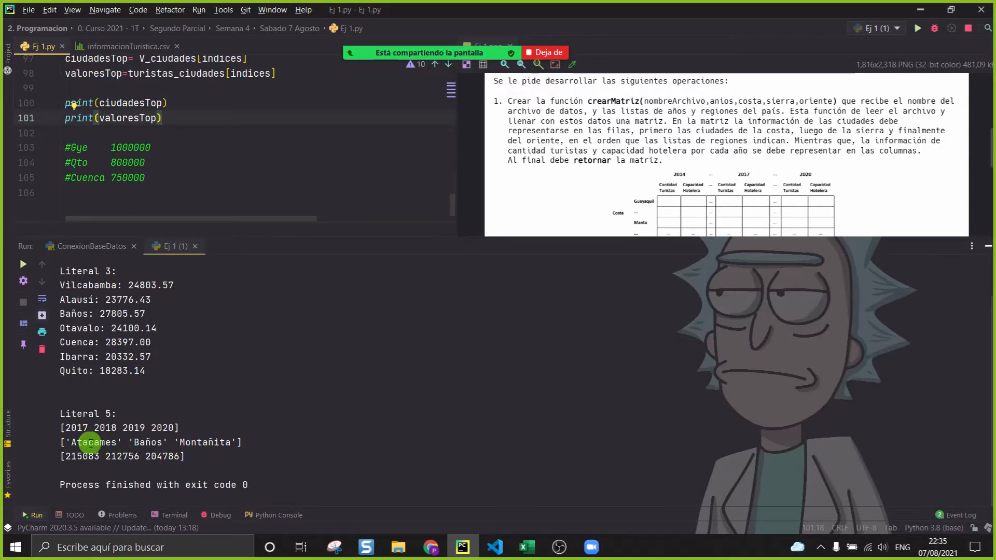
Step: Compare the printed top-three totals with the city totals in Excel, and return to PyCharm
click(70, 471)
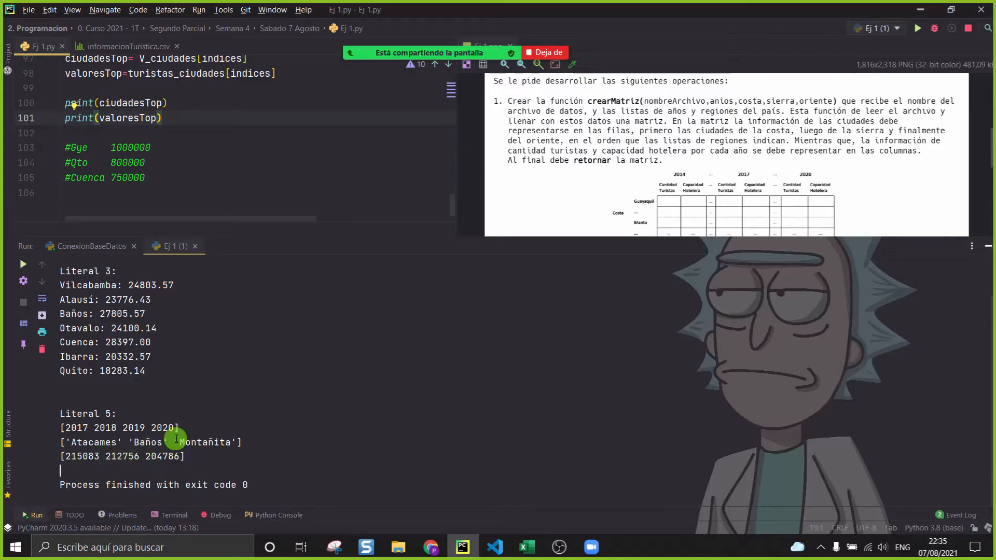
drag(142, 457, 261, 458)
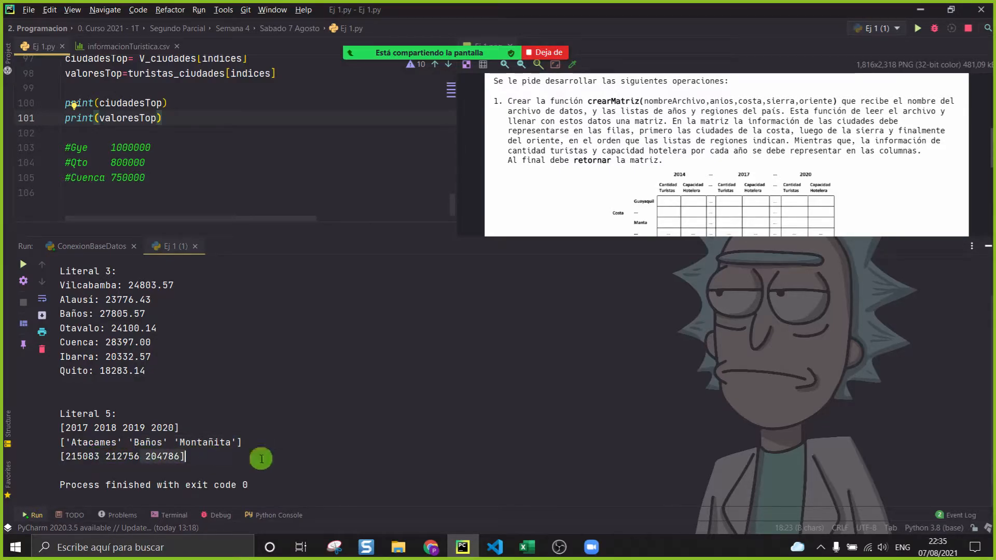
click(521, 546)
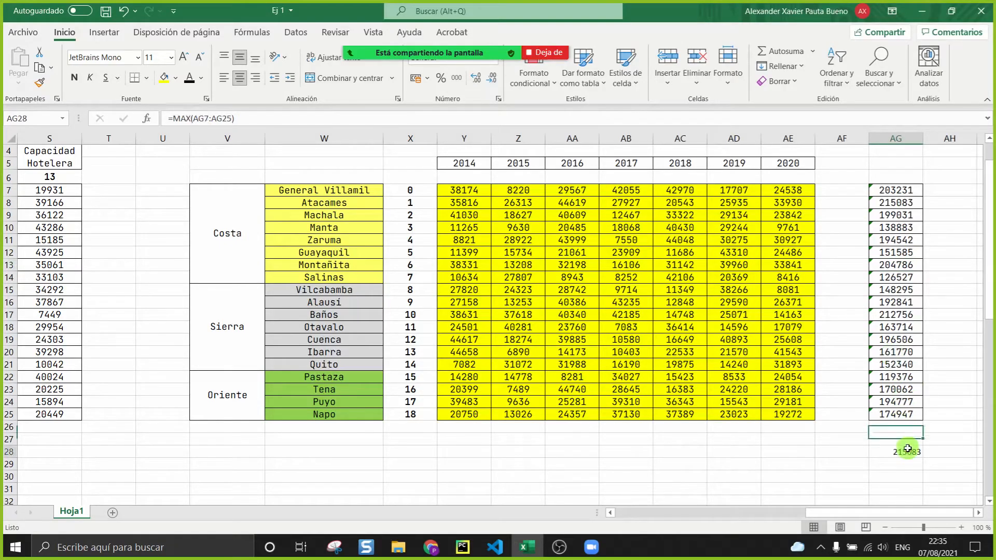
click(462, 549)
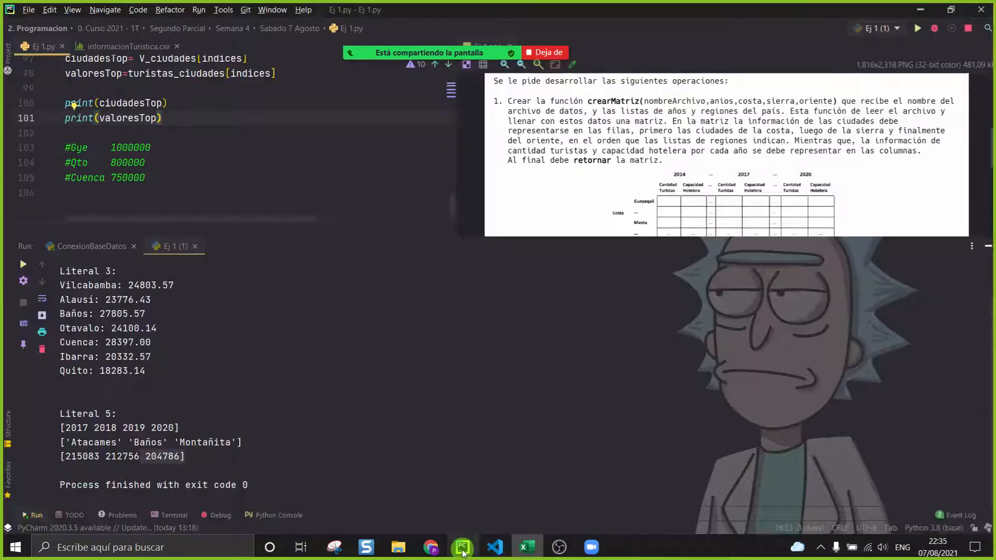
Step: Change the final slice of the indices line to [:5] and run the Ej 1 script
click(989, 246)
drag(374, 324, 37, 227)
click(264, 310)
drag(357, 285, 1, 237)
click(269, 369)
ctrl+scroll(332, 251, up, 2)
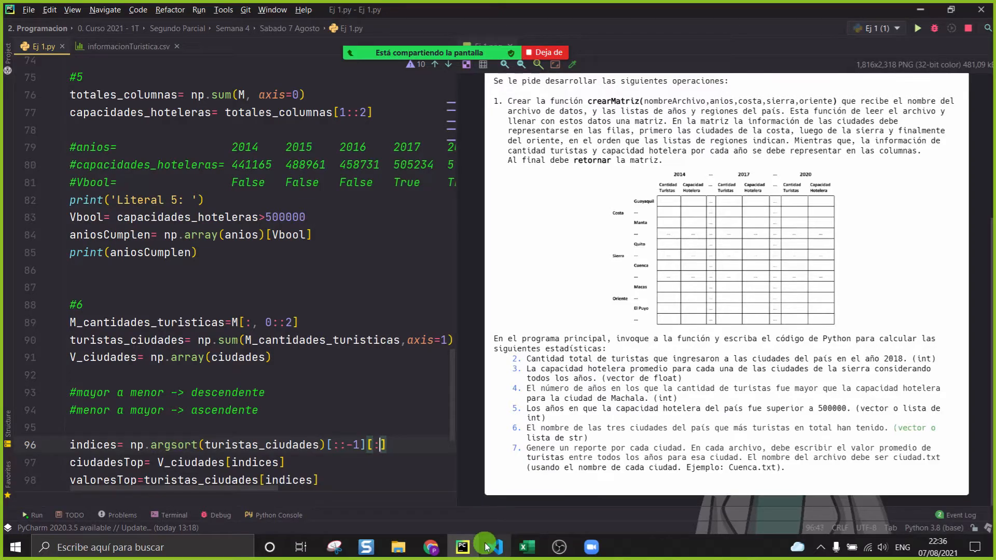
right_click(364, 375)
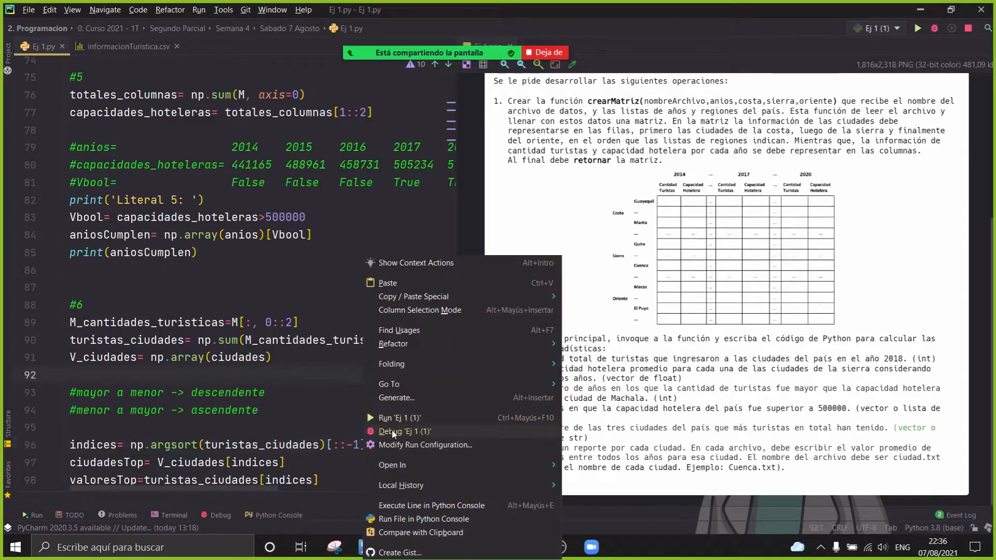
click(410, 418)
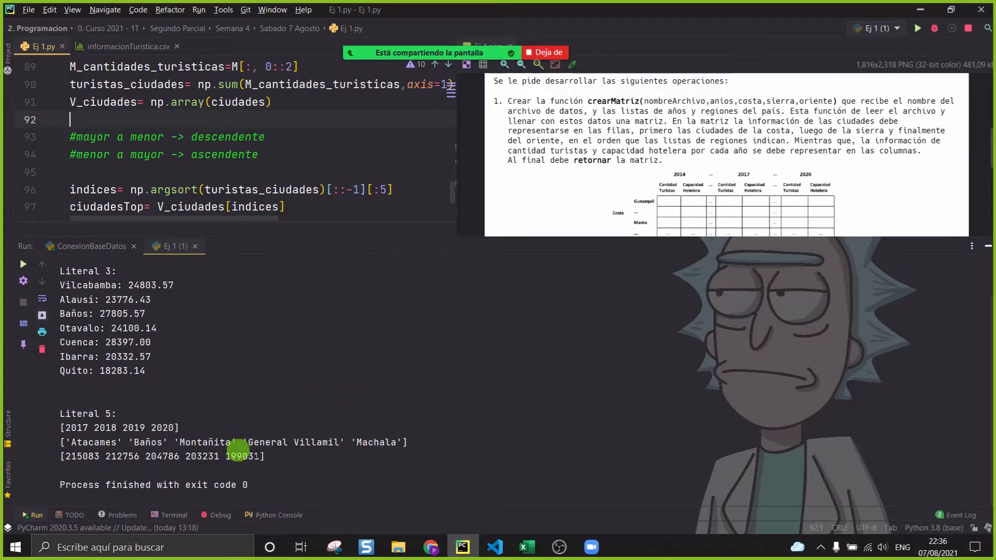
click(519, 490)
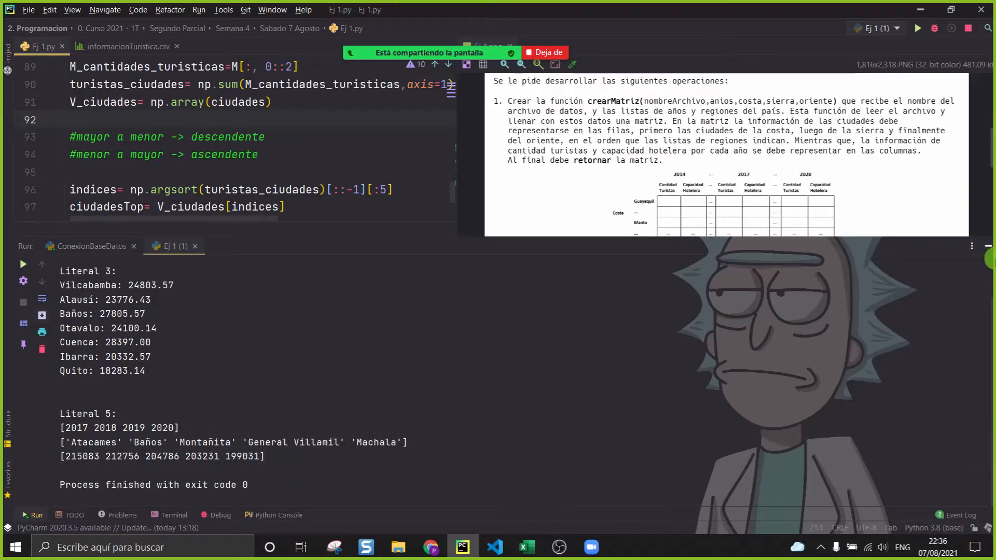
Step: Try [:10] as the final slice of the indices line, and restore it to [:3]
click(988, 249)
click(388, 212)
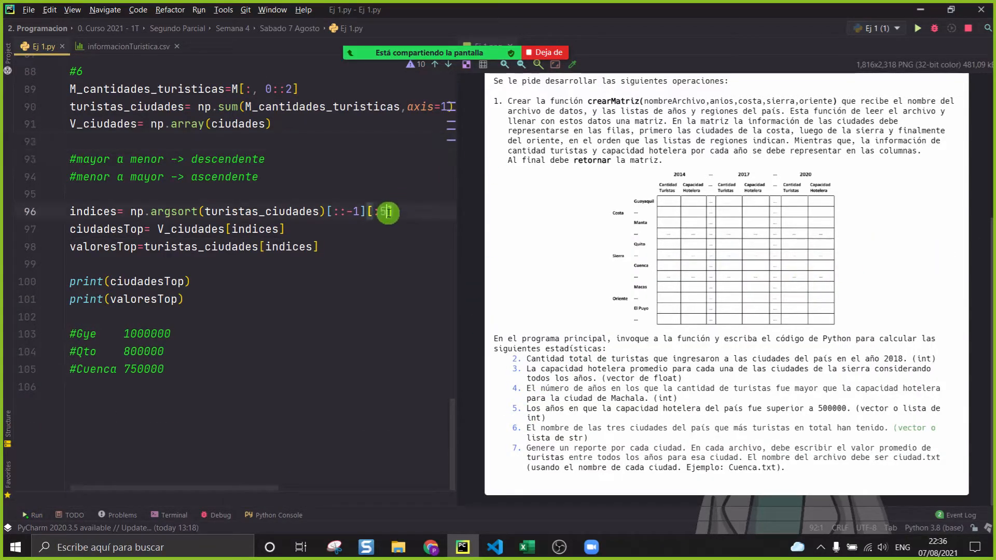
key(BackSpace)
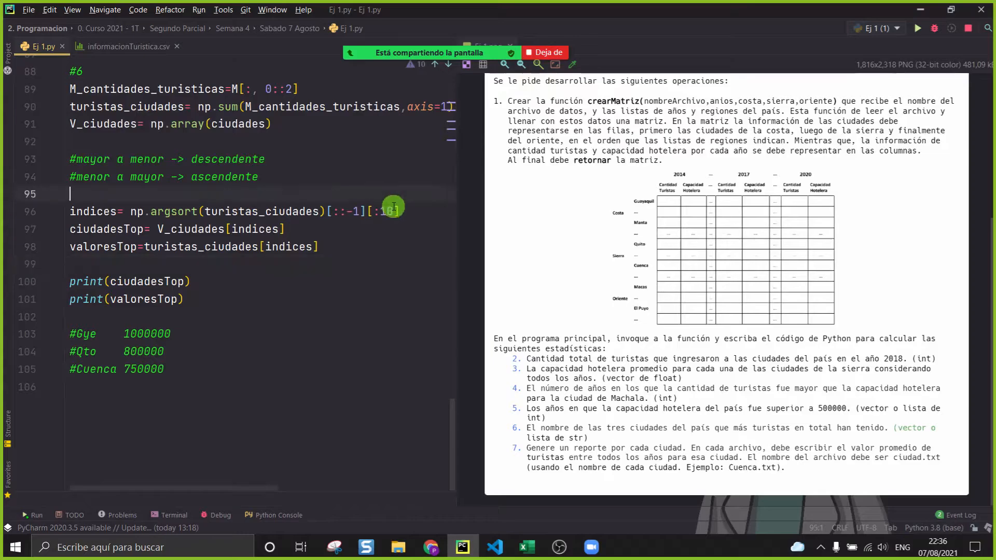
scroll(384, 274, down, 2)
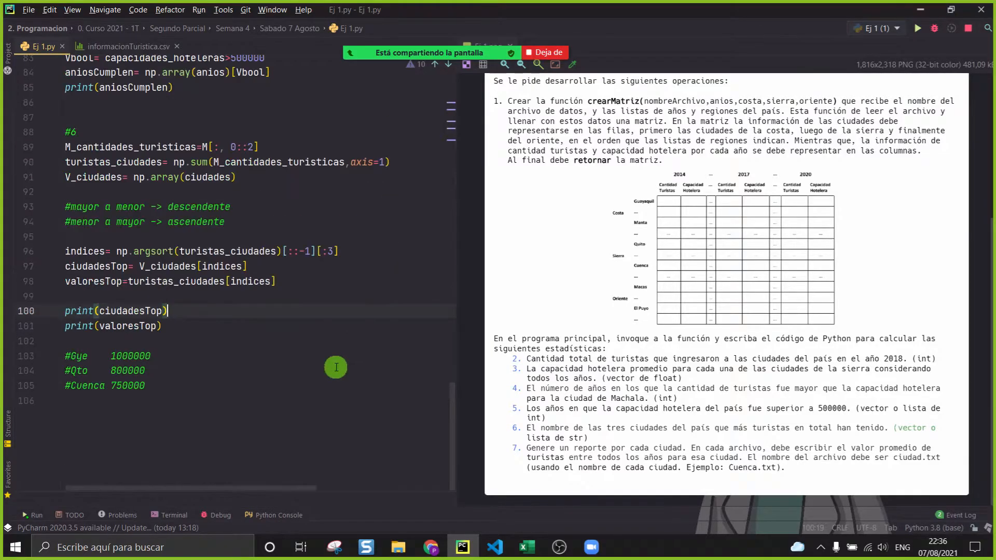
Step: Delete the two print lines and the Gye, Qto and Cuenca example comments below the valoresTop line
drag(229, 414, 3, 304)
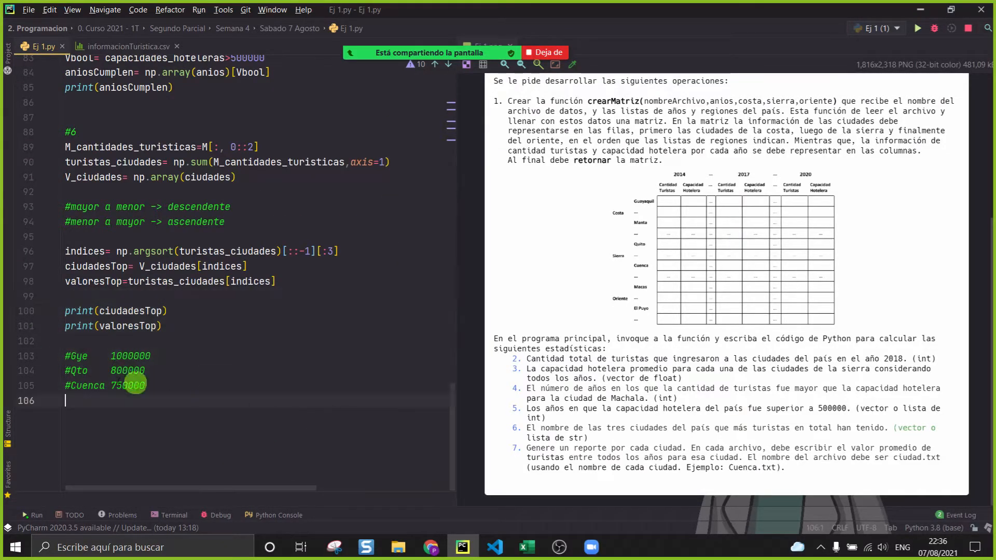
key(BackSpace)
scroll(200, 418, up, 2)
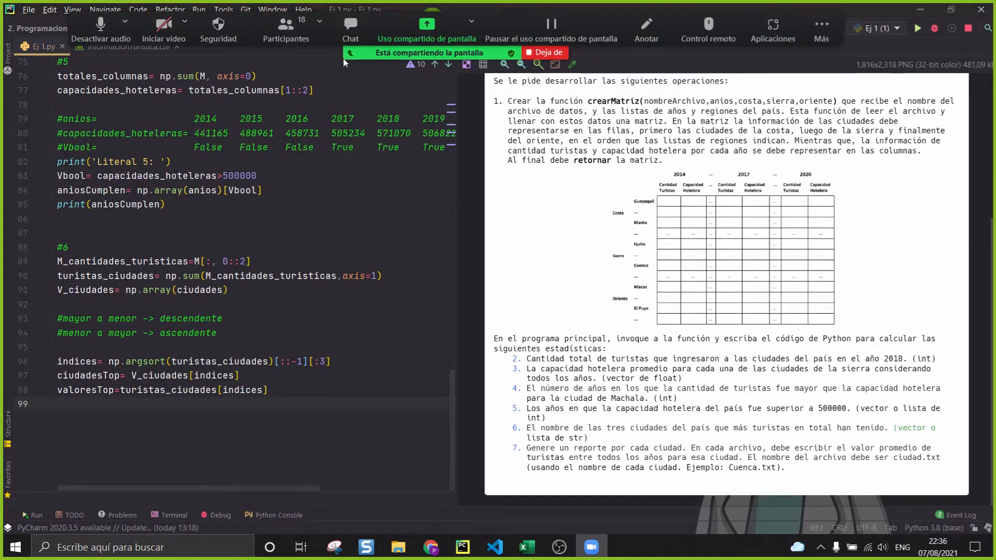
Step: Open the Zoom meeting chat, compare the suggested [-3:] slice with the indices line, and minimize the chat
click(430, 13)
drag(95, 76, 312, 80)
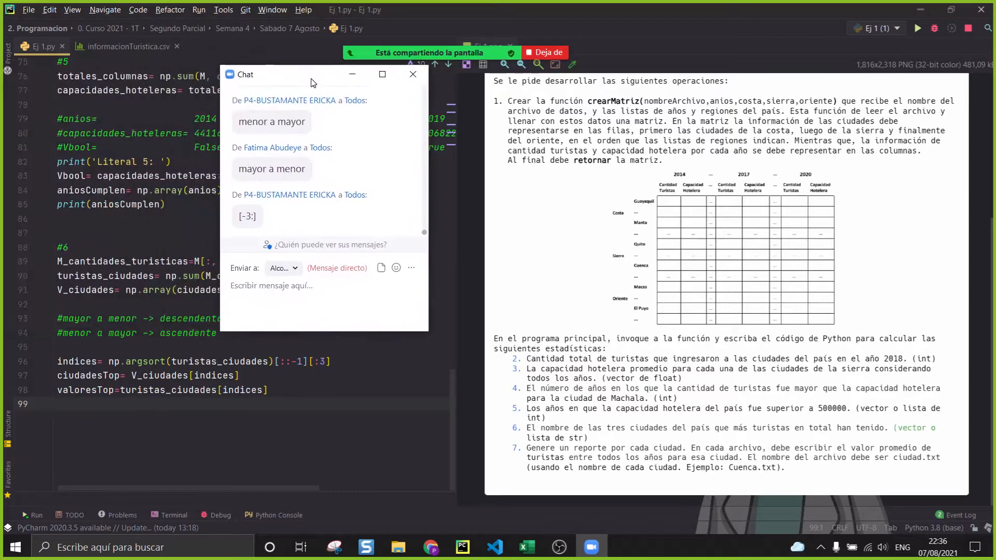
drag(298, 221, 238, 218)
drag(286, 78, 199, 14)
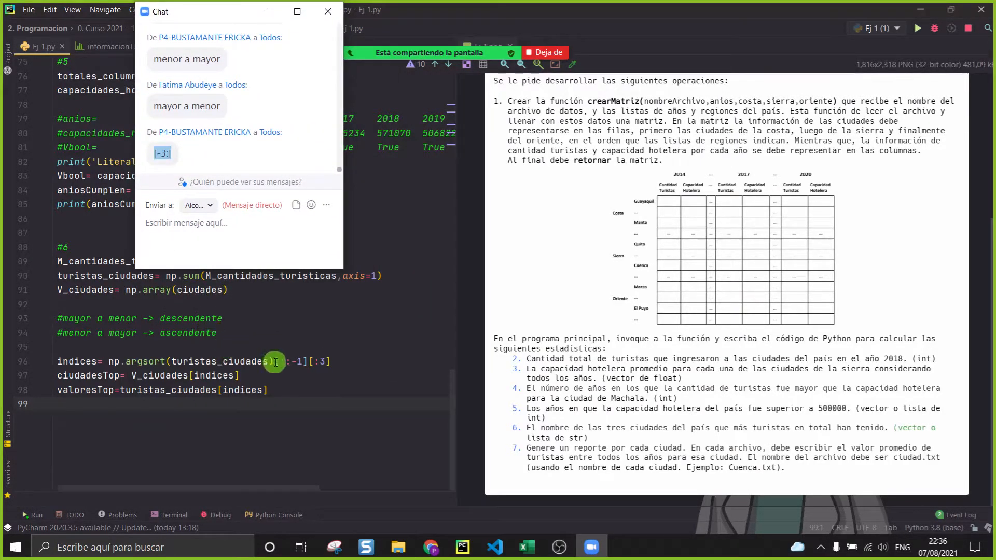
click(363, 333)
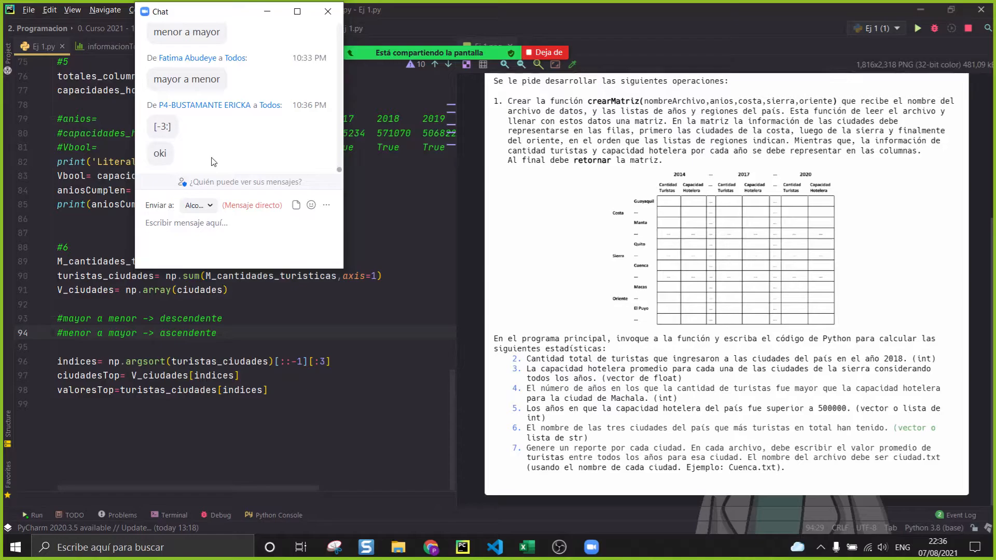
click(267, 11)
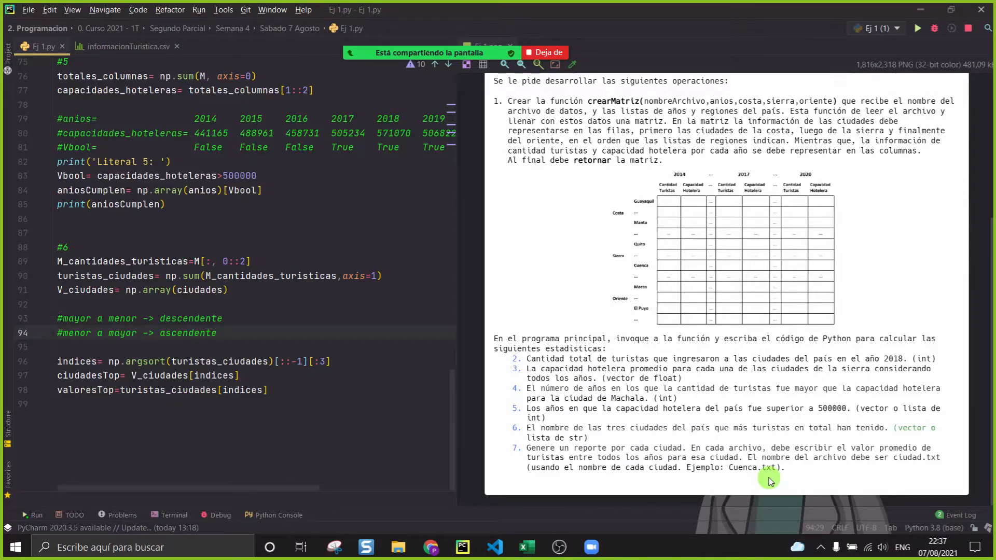
Step: Add a #7) comment with blank lines around it below the item 6 code
click(246, 409)
key(Return)
key(Return)
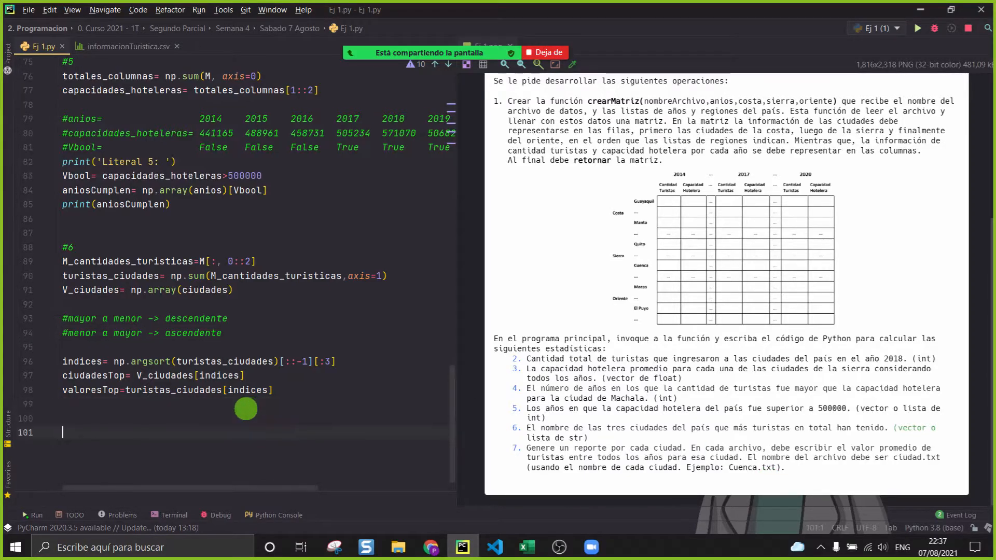
key(Return)
key(Return)
key(Return)
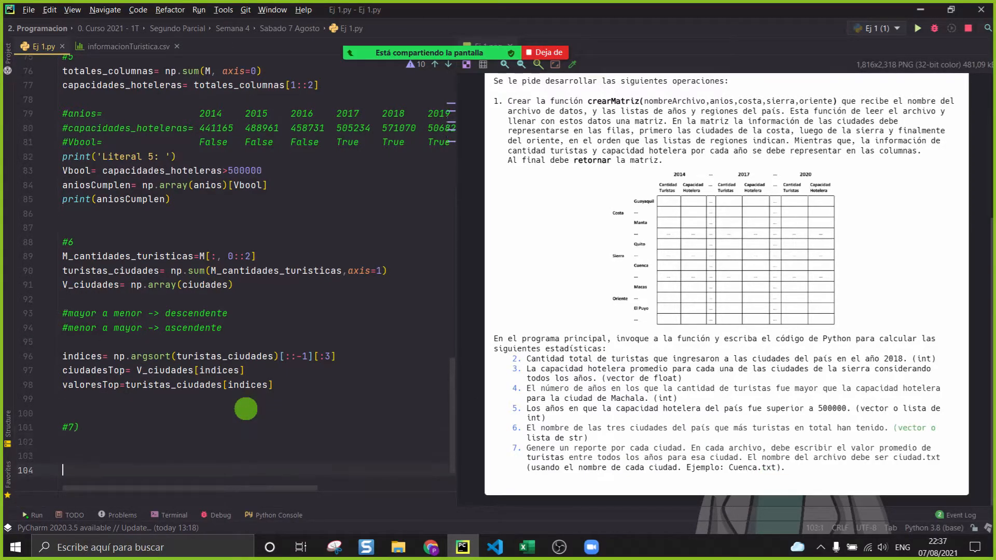
scroll(246, 409, down, 2)
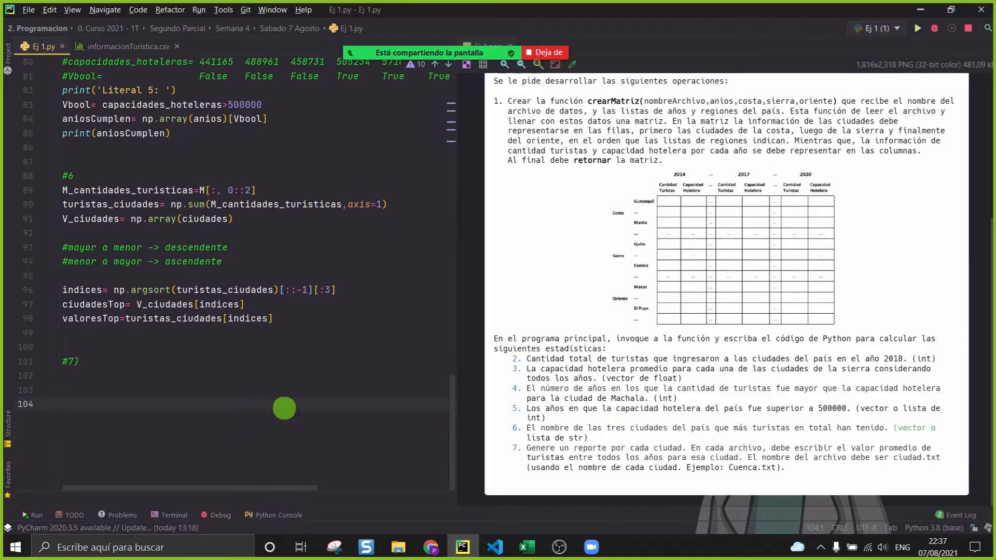
click(189, 388)
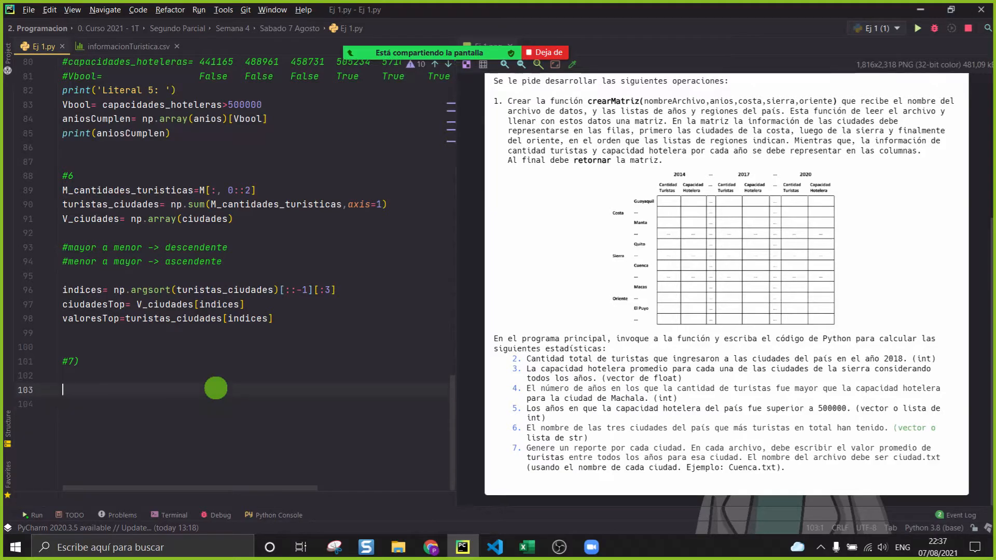
key(Return)
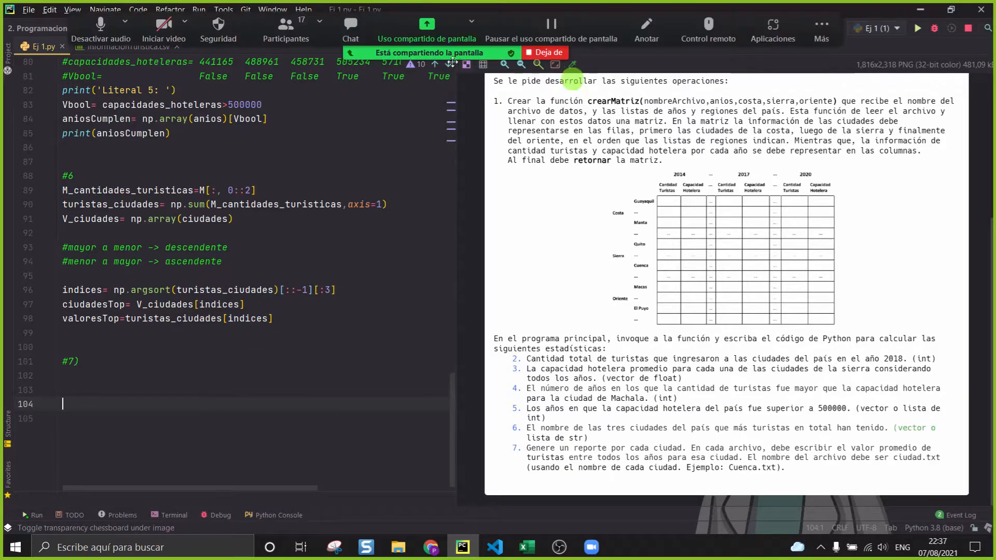
Step: Open the Zoom meeting's participants list and move it over the code editor
click(289, 23)
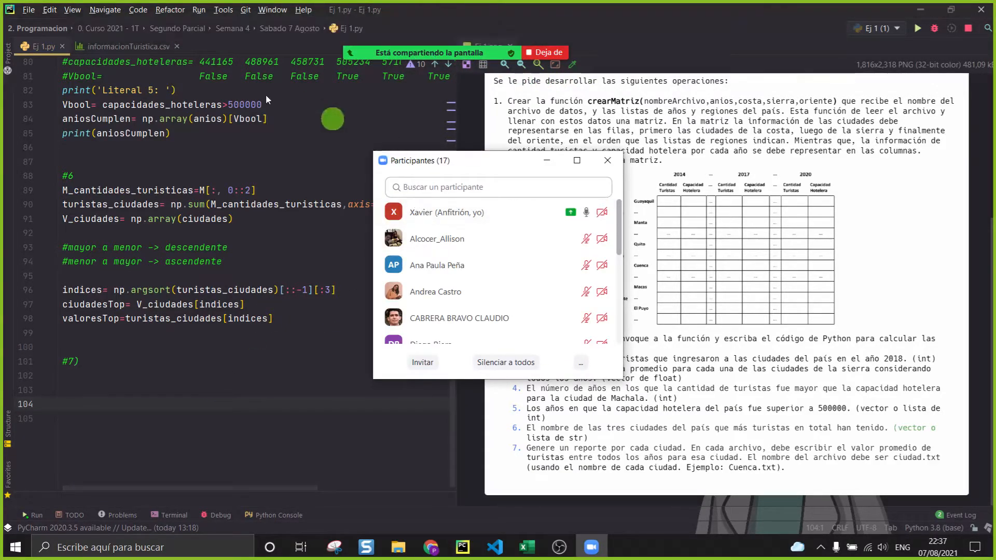
drag(457, 161, 312, 94)
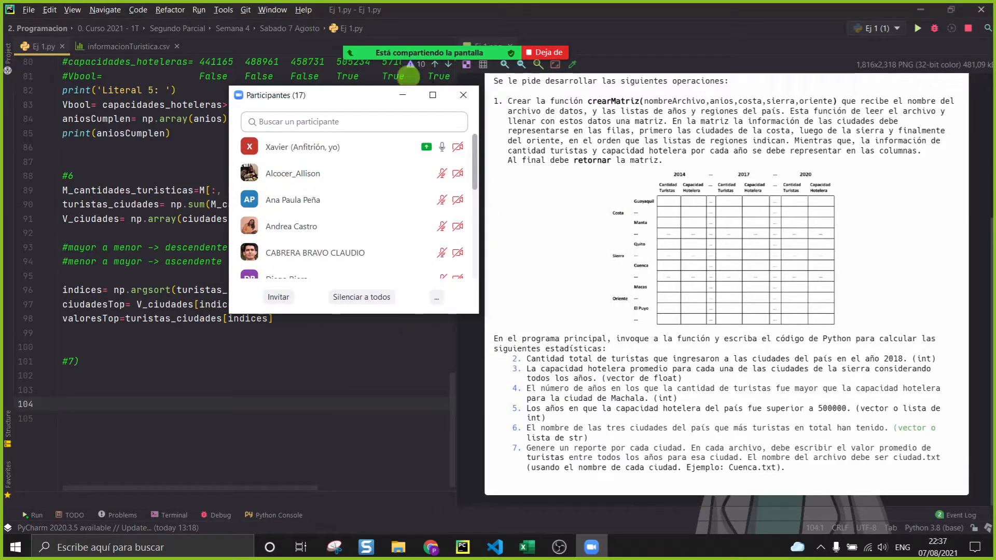
mouse_move(317, 33)
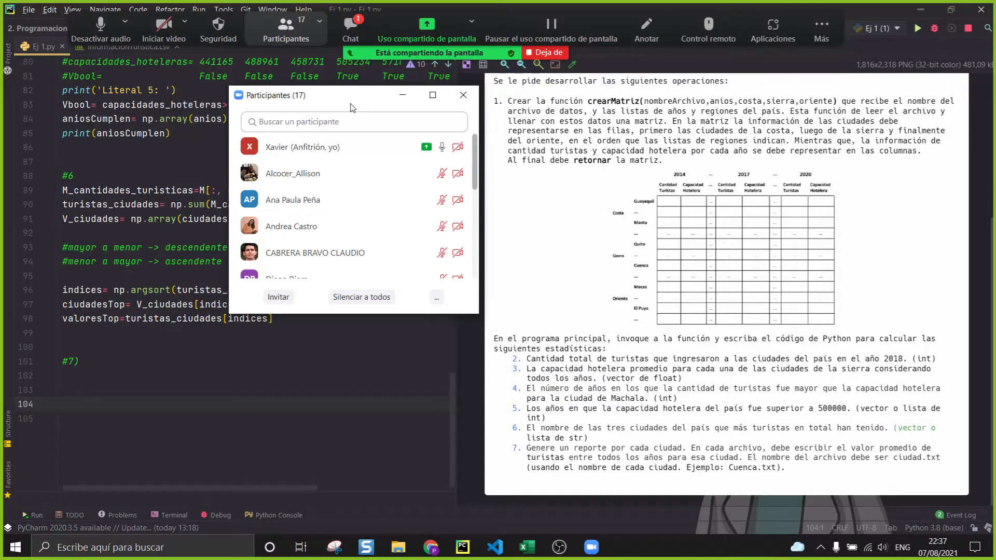
click(350, 29)
click(267, 11)
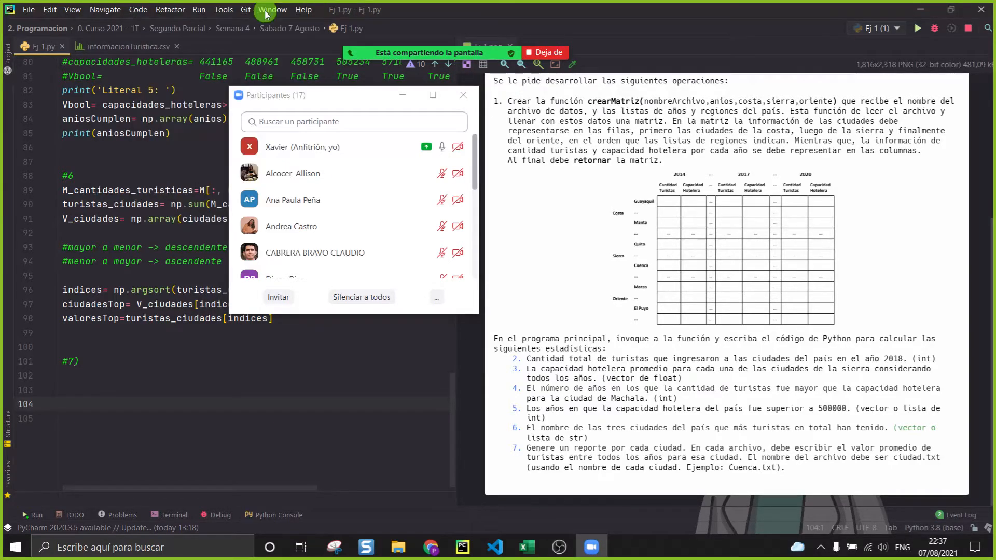
Step: Below the #7) comment, write the loop for f,ciudad in enumerate(ciudades): and start its example comments #f=0 and #ciudad=
click(164, 375)
key(Return)
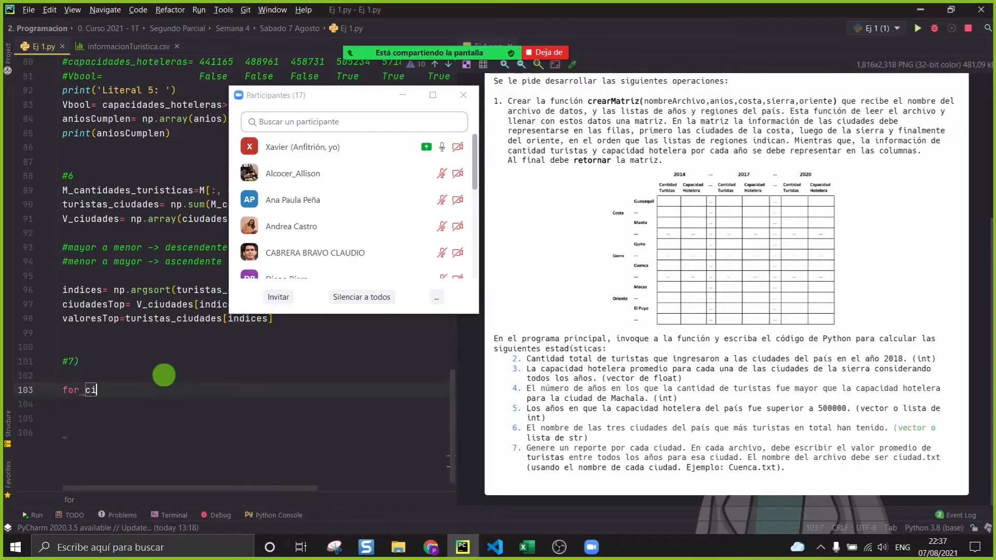
key(BackSpace)
key(BackSpace)
key(BackSpace)
key(BackSpace)
key(BackSpace)
key(BackSpace)
key(BackSpace)
text(ciudad in e)
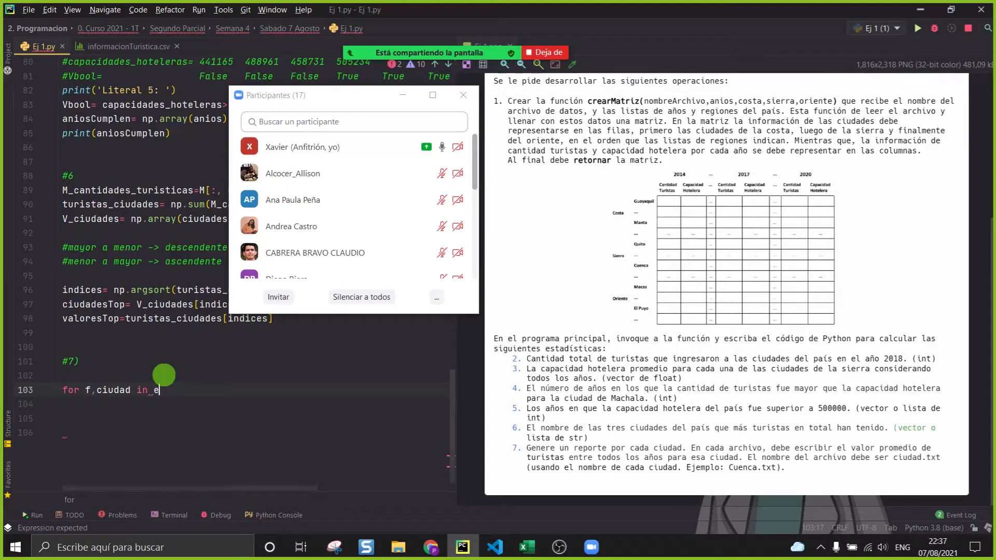
text(num)
key(Return)
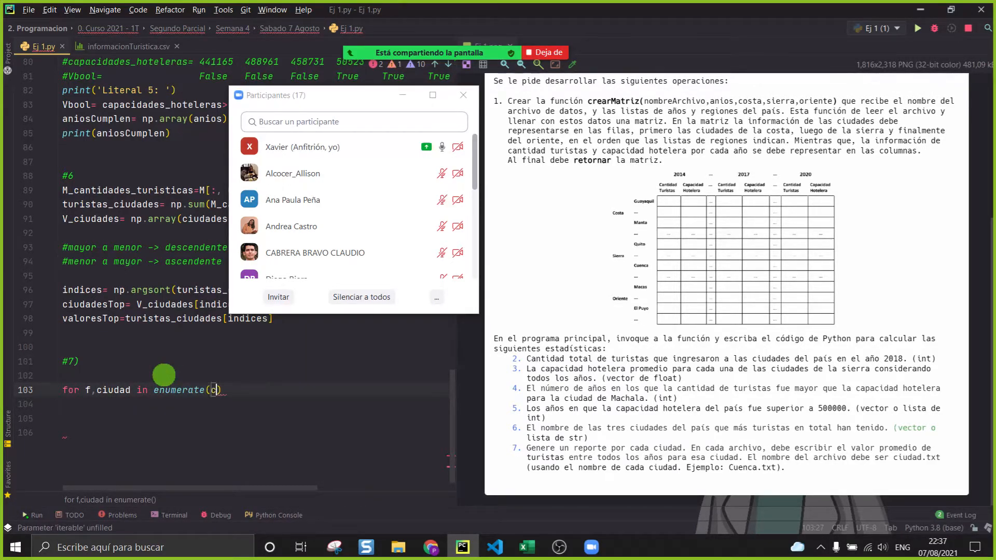
text(ciudades):)
key(Return)
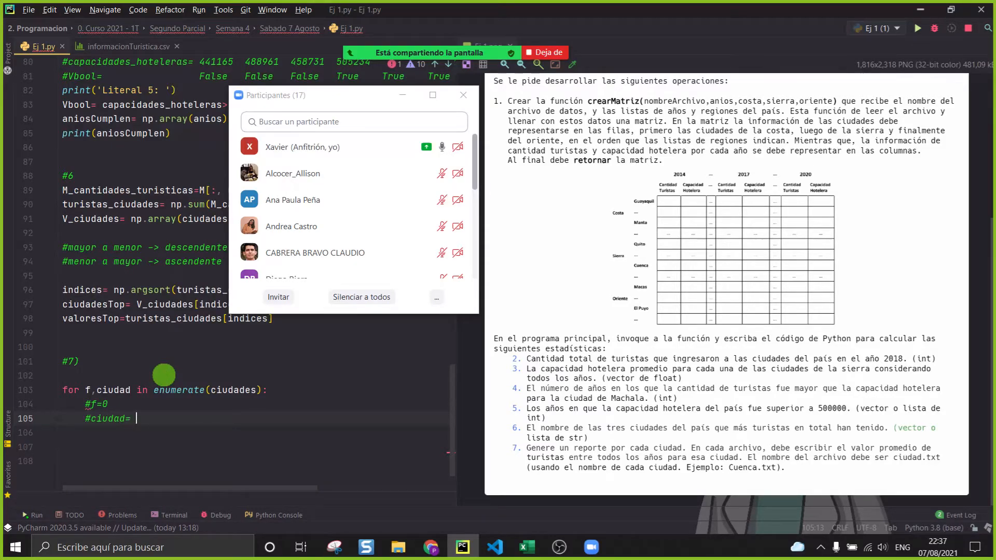
Step: Minimize the participants list, switch to the Excel workbook and pick the General Villamil cell D7 under ciudades
click(402, 95)
scroll(329, 216, up, 15)
scroll(215, 281, up, 10)
click(521, 544)
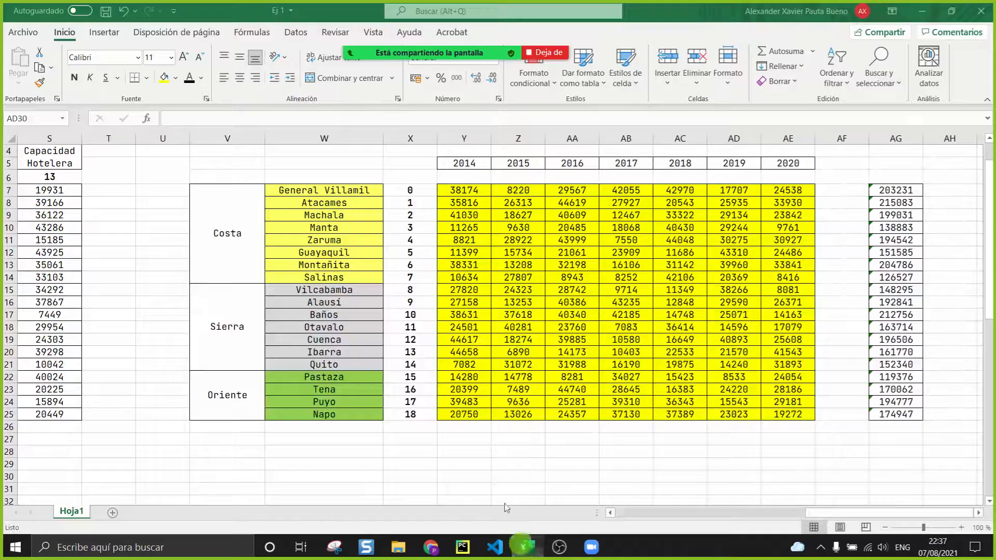
drag(324, 190, 324, 403)
drag(839, 514, 659, 513)
click(202, 191)
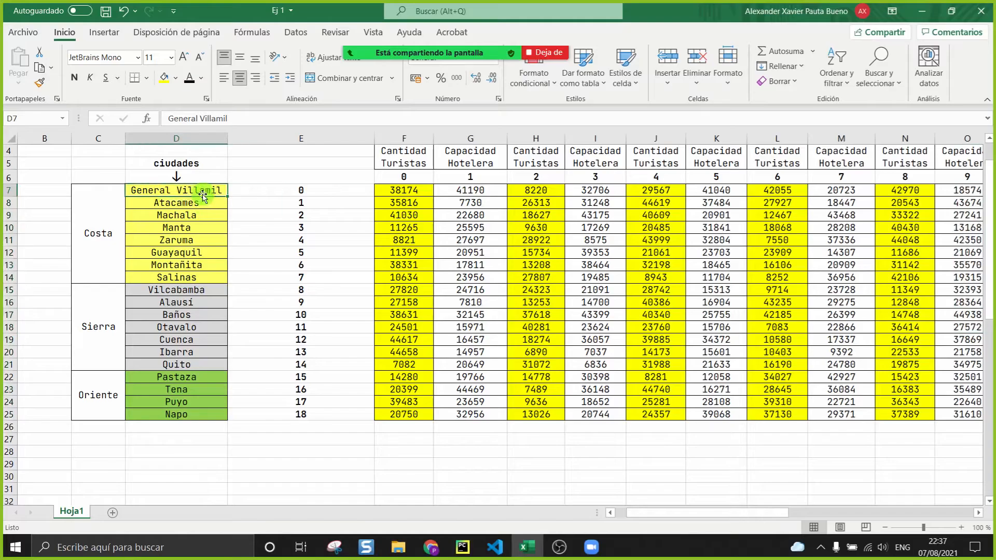
Step: Return to PyCharm and complete the #ciudad= comment in the loop with 'General Villami;'
click(462, 547)
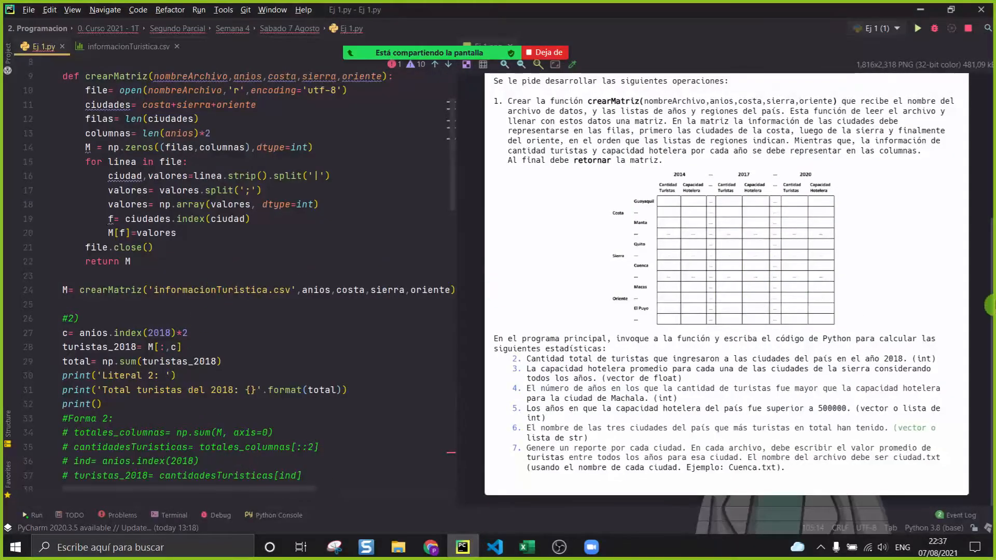
scroll(235, 384, down, 6)
scroll(235, 385, down, 16)
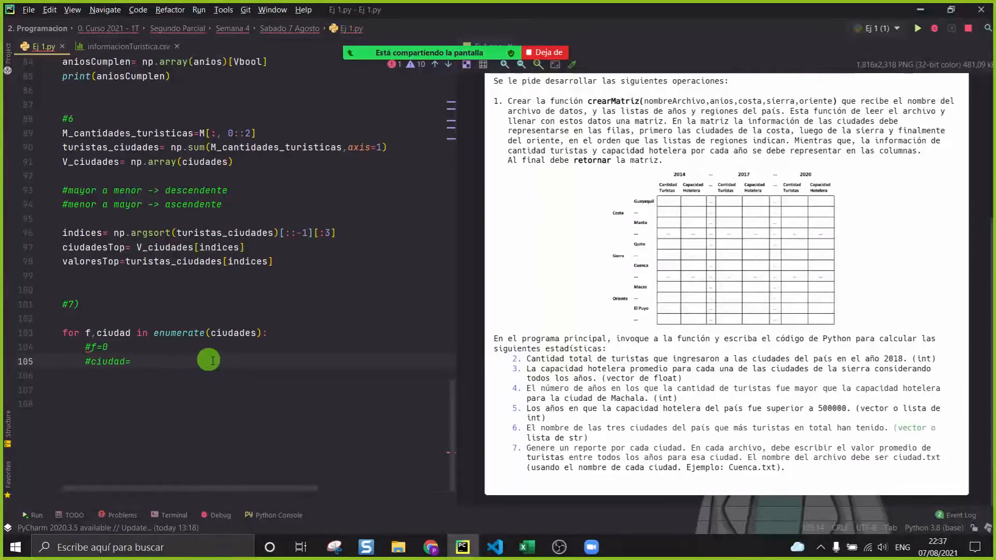
key(BackSpace)
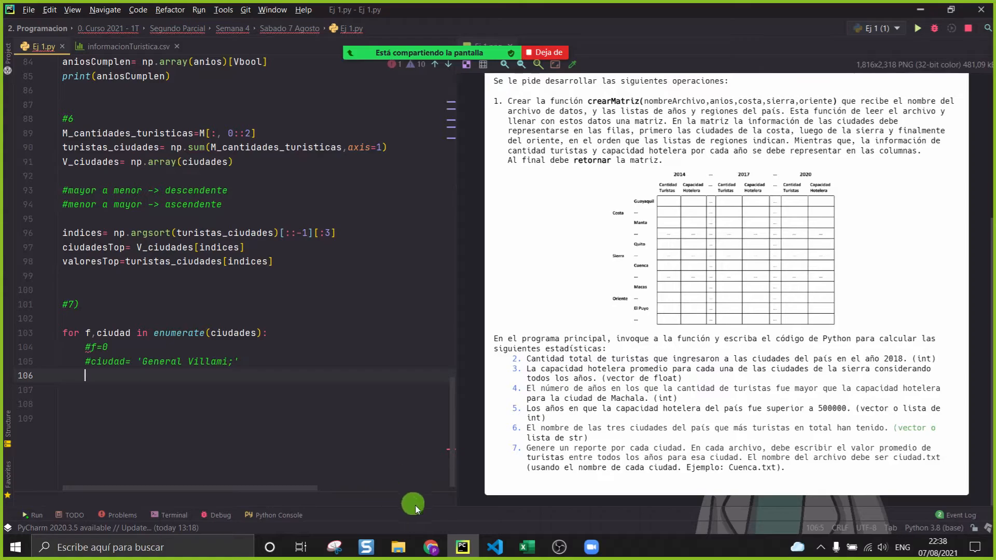
click(224, 423)
drag(307, 338, 1, 332)
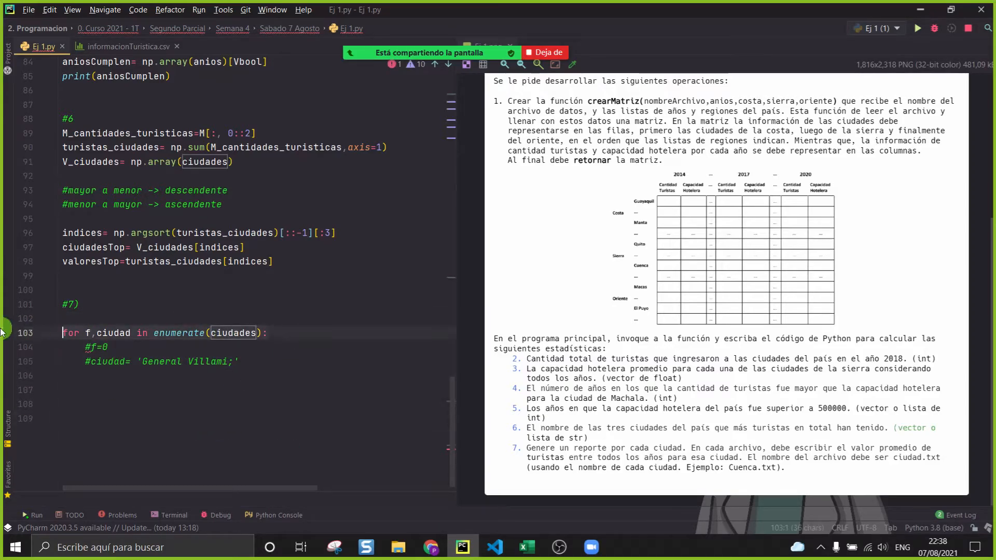
click(255, 421)
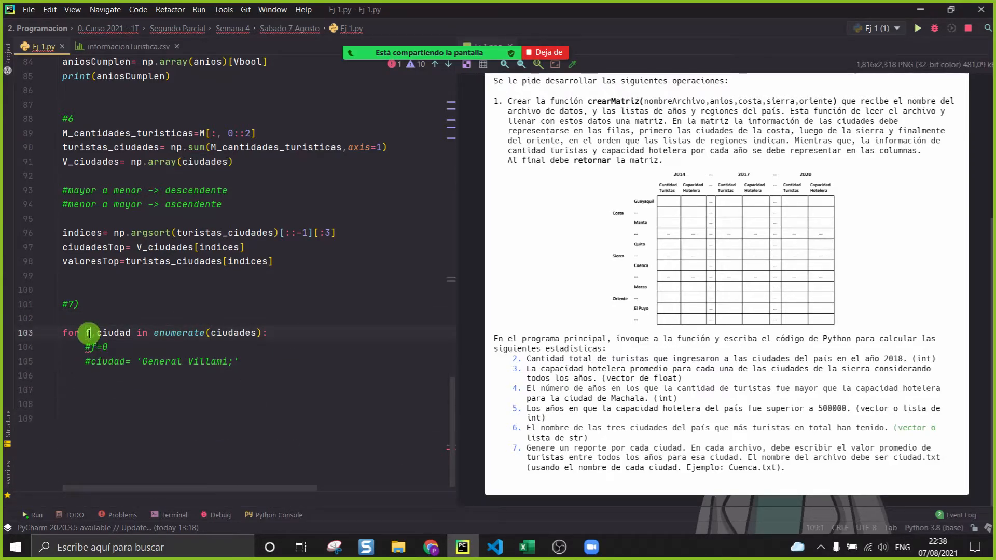
click(107, 332)
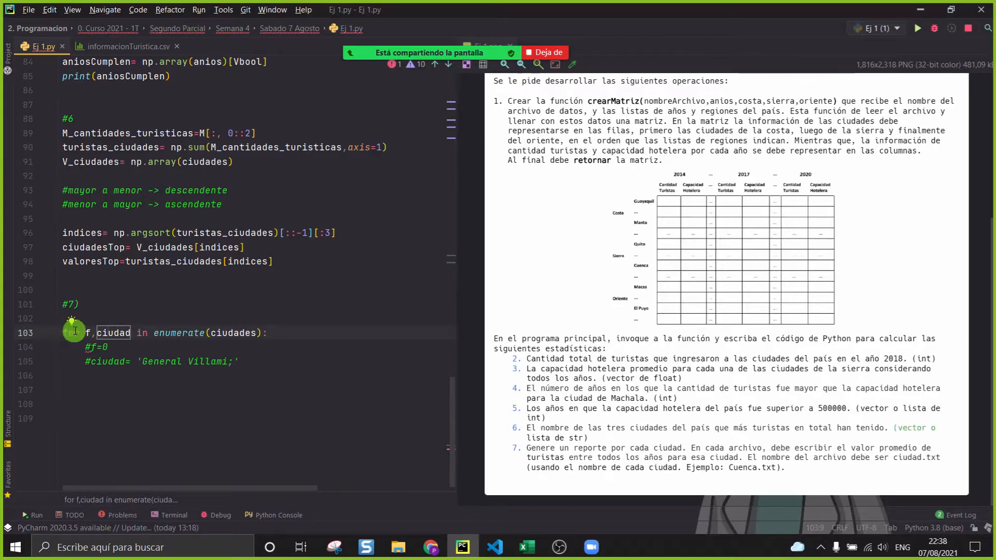
click(102, 332)
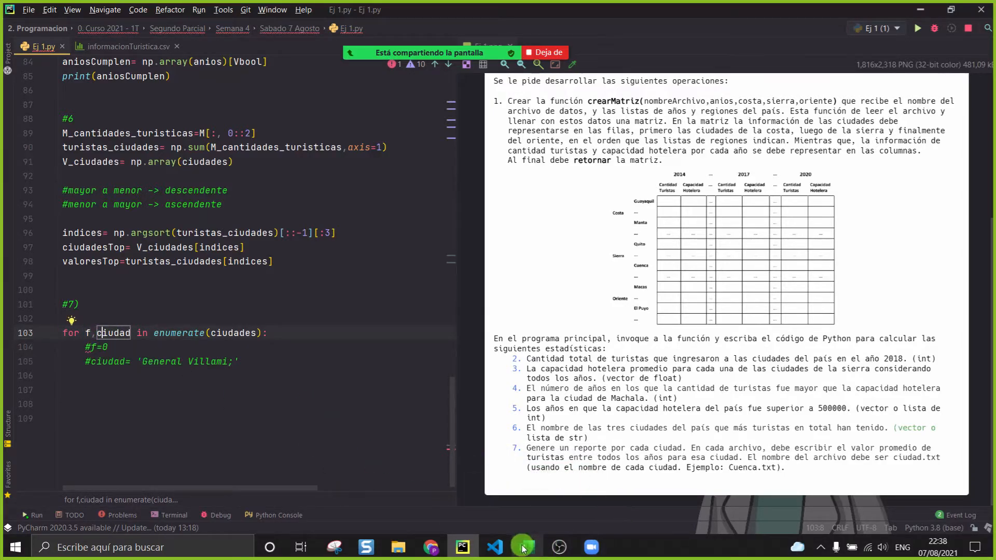
Step: In the Excel sheet, label the row index column by entering f in cell E5, next to the ciudades heading
click(527, 547)
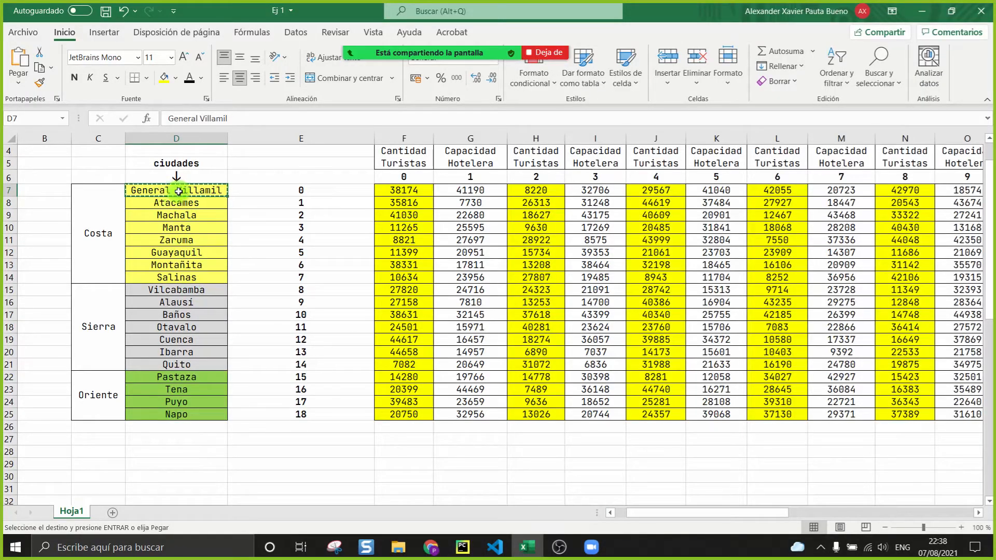
click(296, 189)
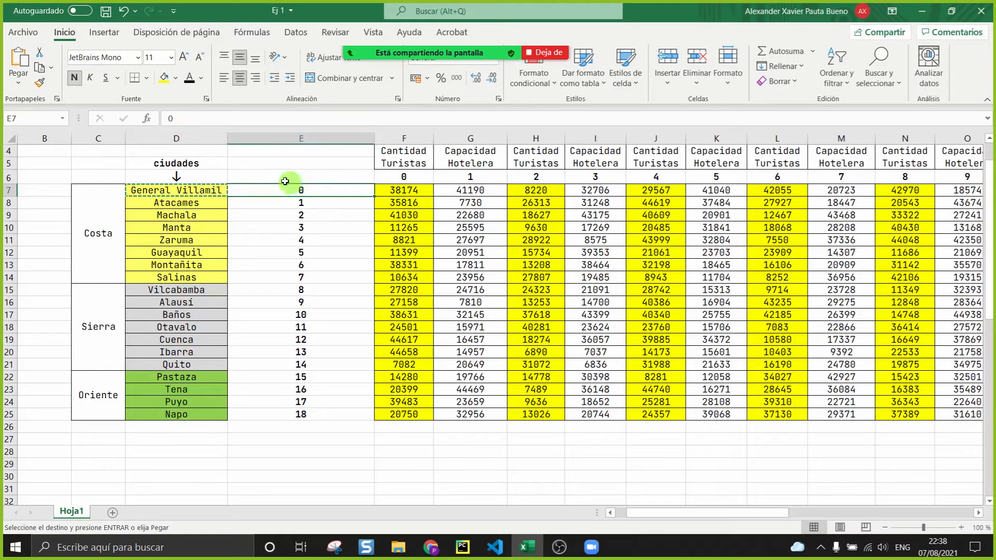
click(272, 164)
text(f)
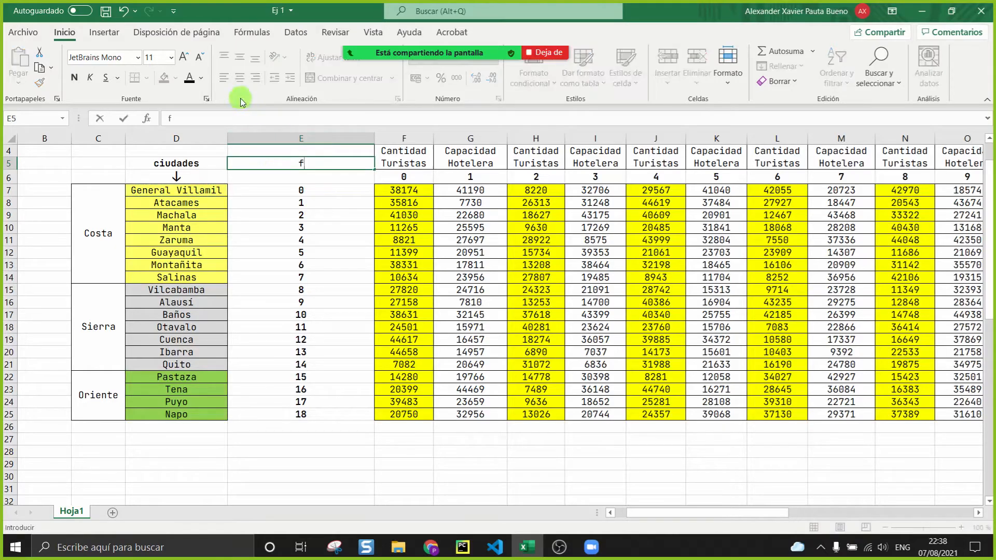
key(Return)
click(278, 162)
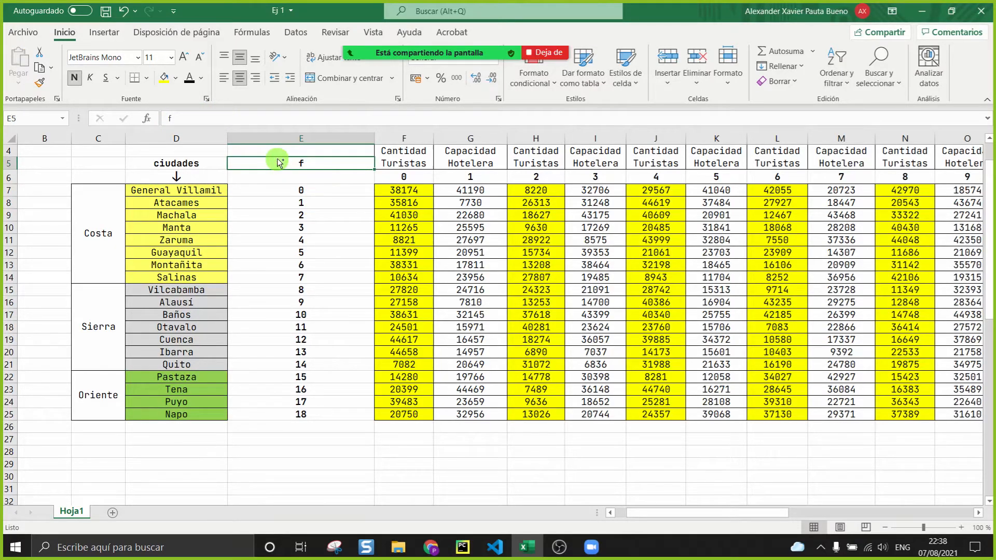
Step: Match the f indices 0, 1 and 2 with their city names in the first rows of the table
click(300, 191)
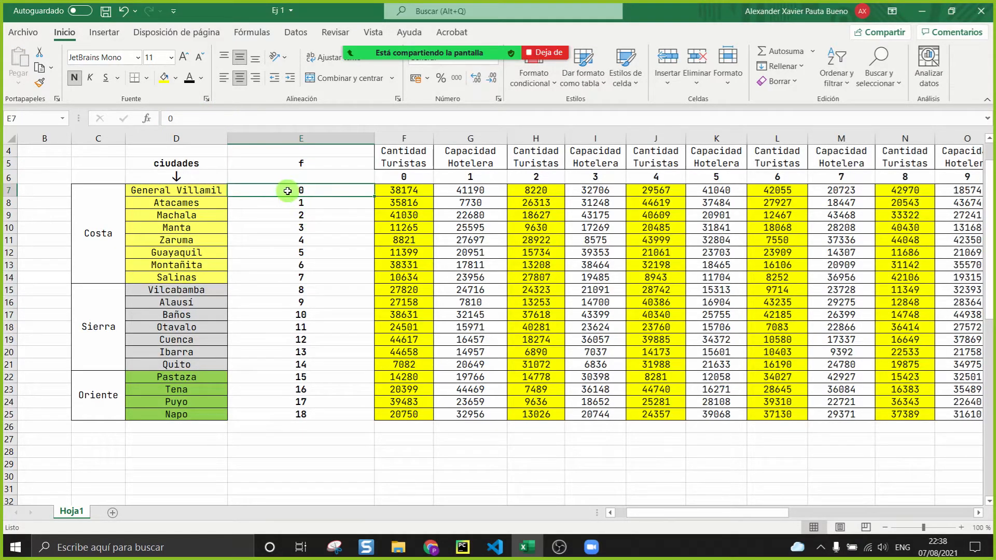
click(175, 166)
click(162, 192)
click(315, 204)
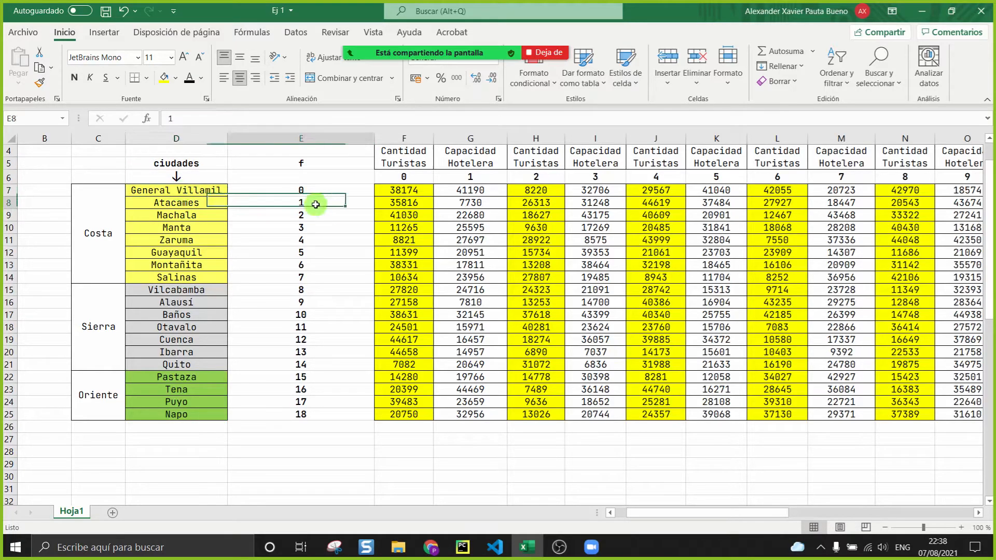
click(210, 204)
click(287, 216)
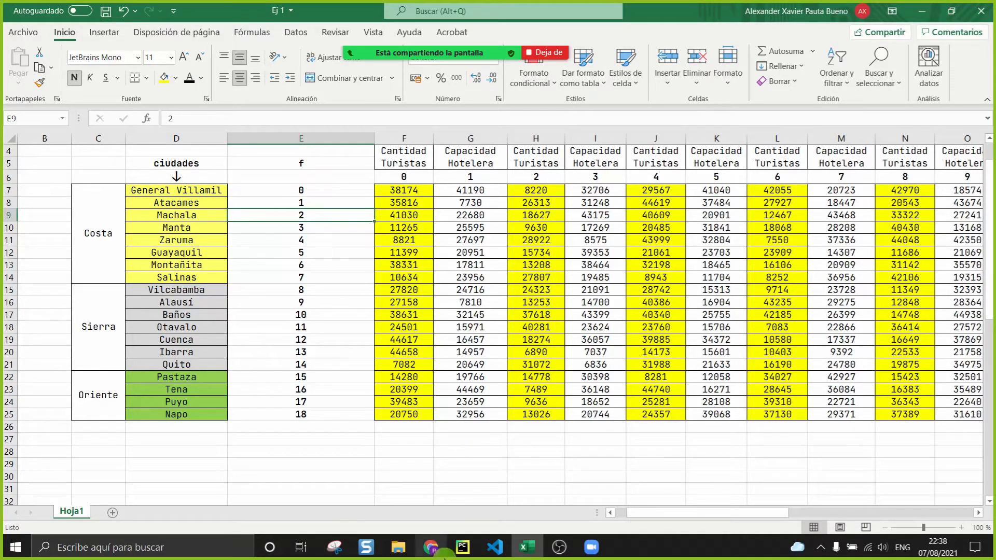
Step: Switch to PyCharm and correct the example comment to #ciudad= 'General Villami', followed by a new line
click(463, 547)
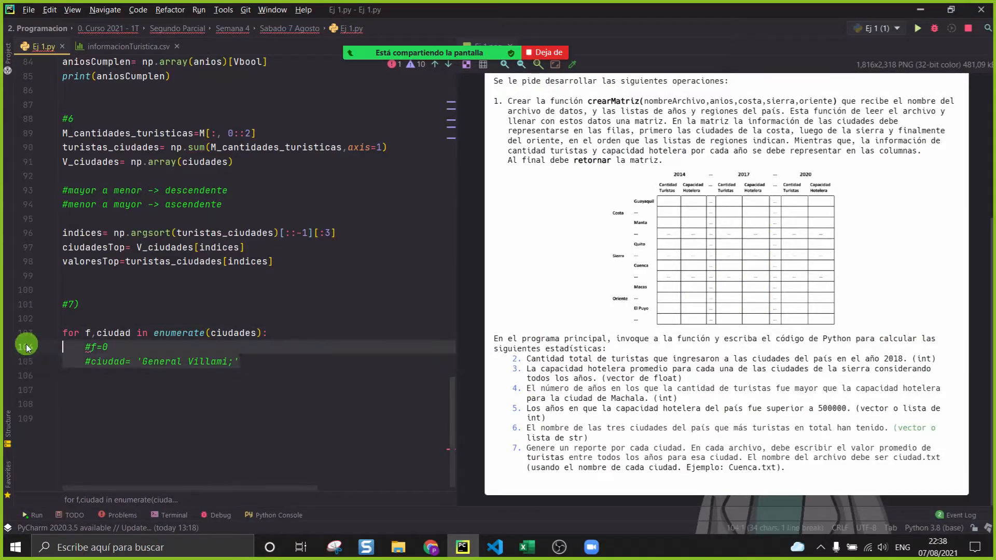
click(309, 362)
key(Return)
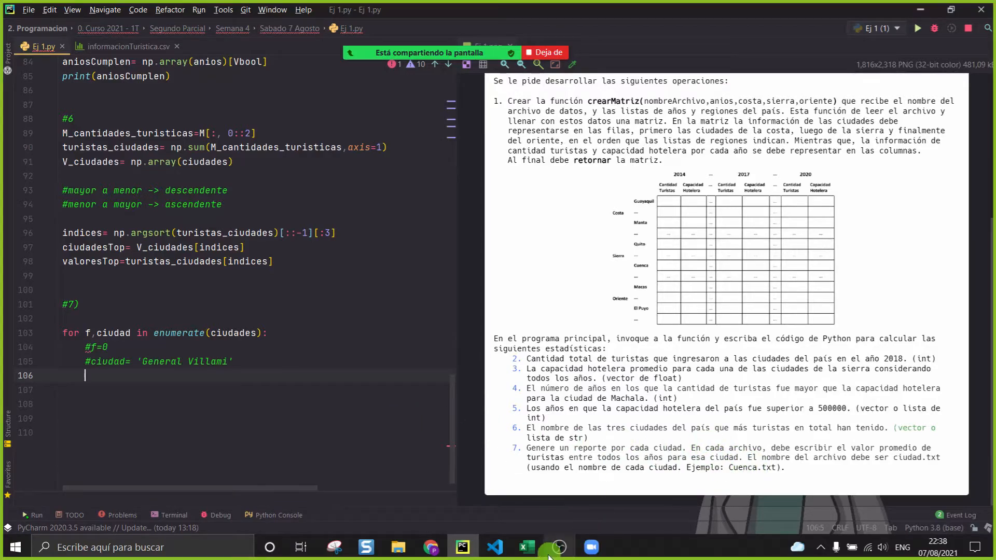
Step: Admit the person in the Zoom waiting room and add a blank line below the #ciudad comment
drag(240, 361, 147, 362)
click(215, 388)
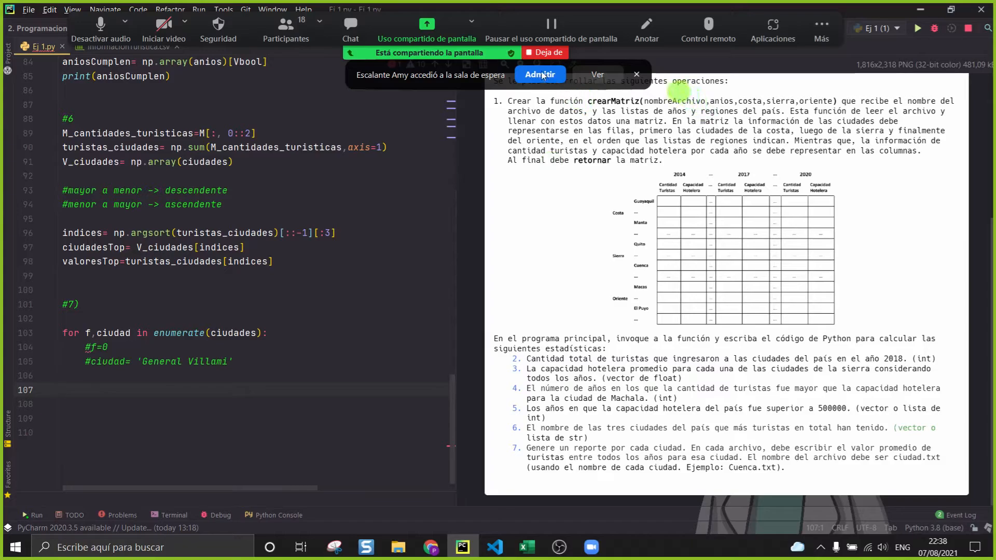
click(293, 365)
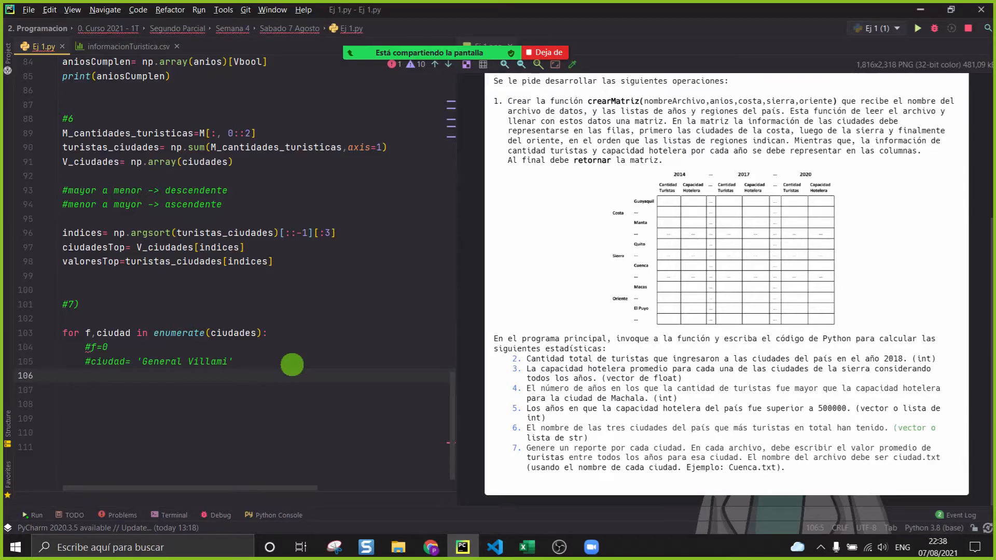
Step: In Excel, remove the yellow fill from matrix range F7:S25 by copying the format of cell G9 onto it
click(524, 546)
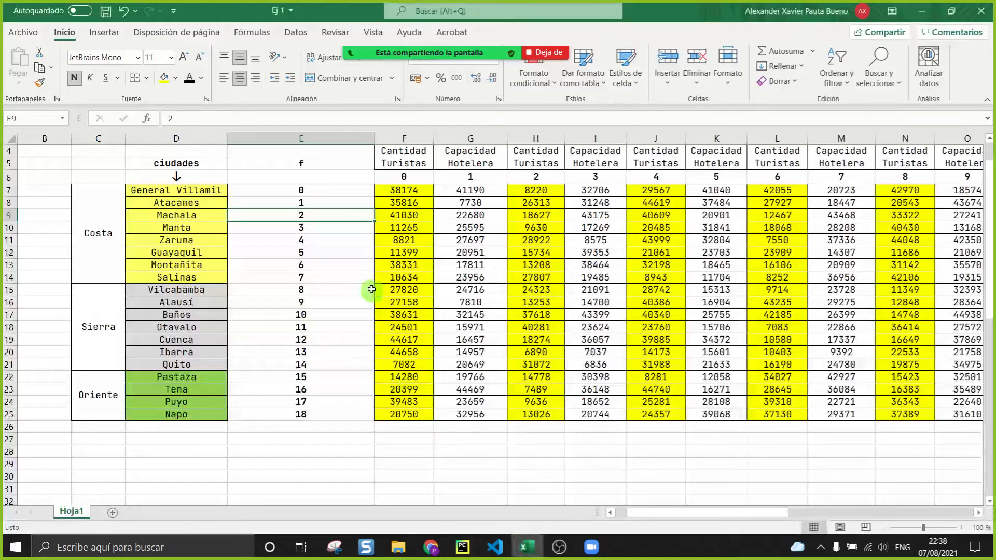
scroll(521, 301, down, 1)
ctrl+scroll(522, 304, down, 3)
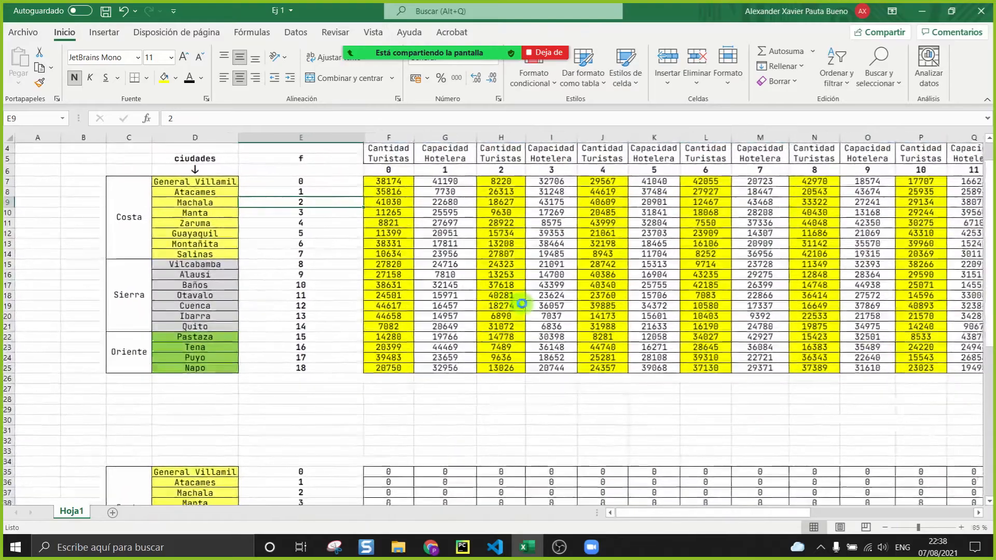
ctrl+scroll(479, 278, up, 1)
scroll(457, 265, up, 1)
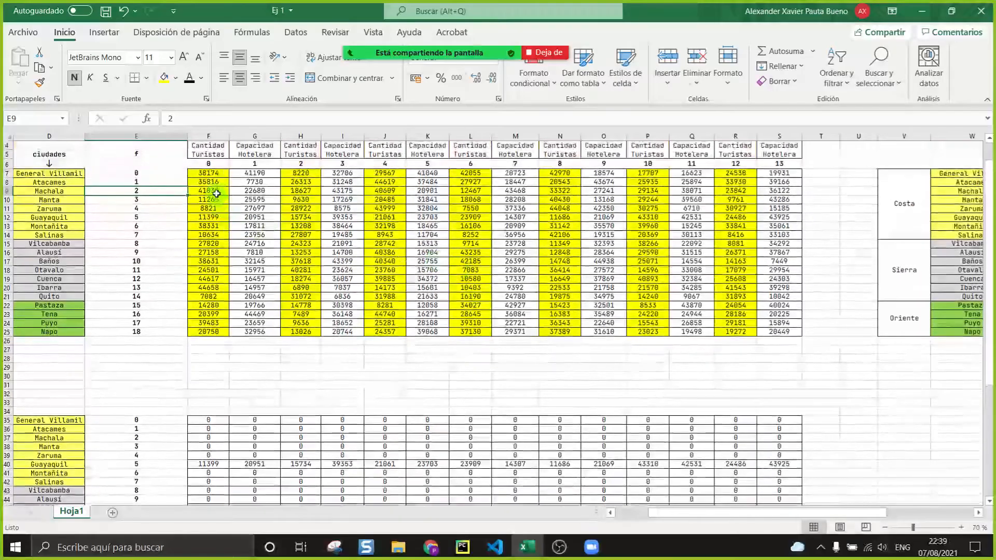
drag(204, 174, 337, 229)
click(257, 217)
click(247, 190)
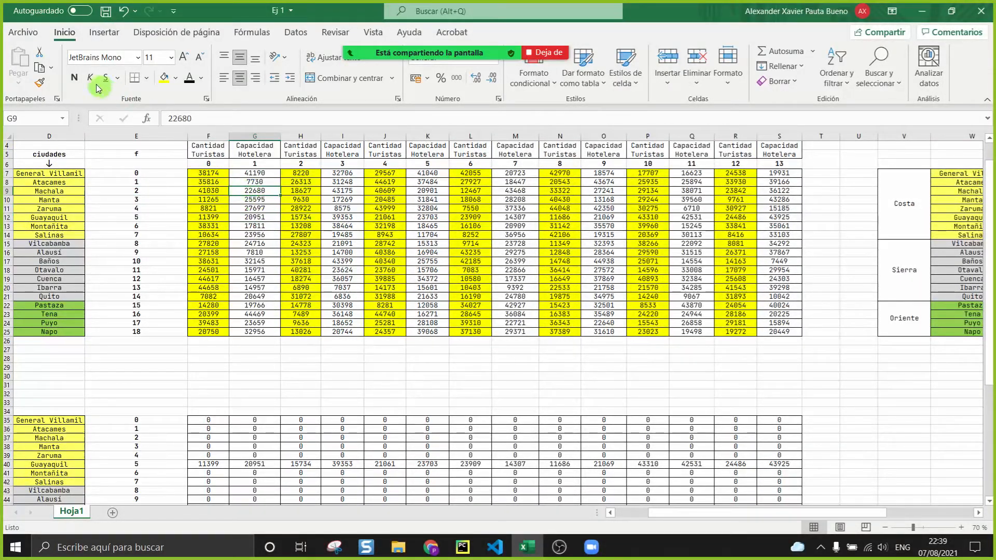
click(41, 84)
mouse_move(207, 174)
mouse_down()
mouse_move(600, 313)
mouse_move(777, 330)
mouse_up()
Step: Fill the General Villamil row F7:S7 with yellow and switch back to PyCharm
drag(213, 173, 768, 175)
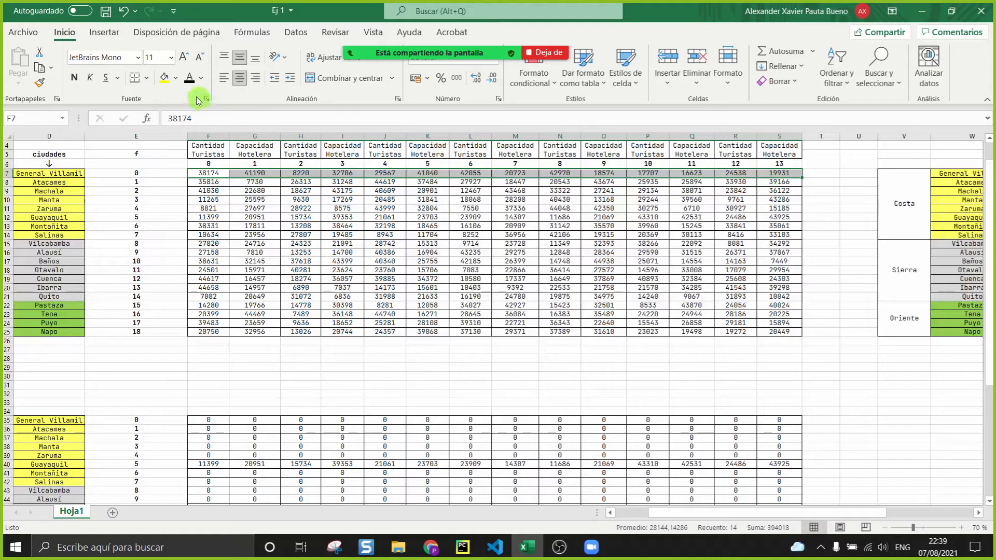
click(165, 77)
scroll(316, 257, up, 1)
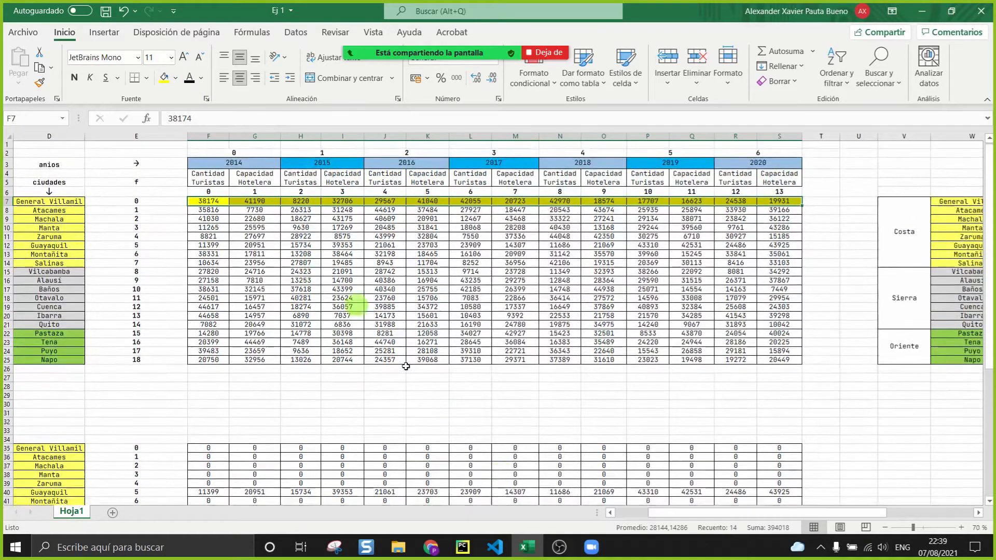
click(462, 547)
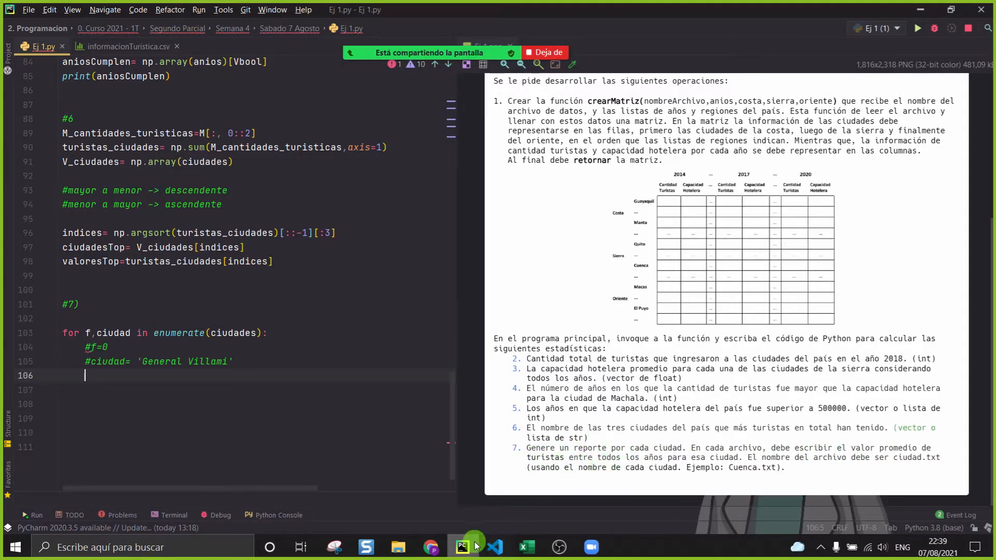
Step: In Excel, fill General Villamil's Cantidad Turistas cells F7, H7, J7, L7, N7, P7 and R7 with green
click(527, 547)
click(208, 202)
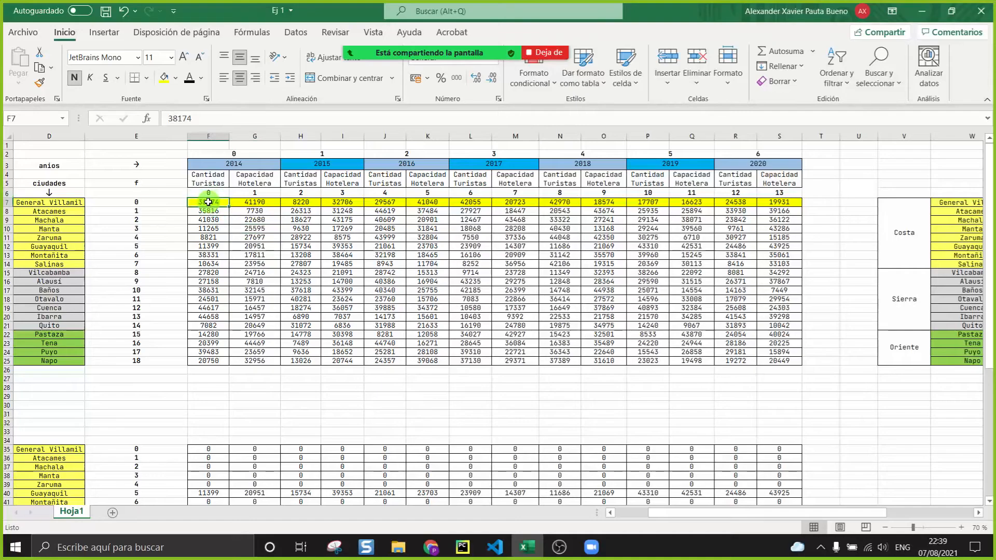
click(176, 78)
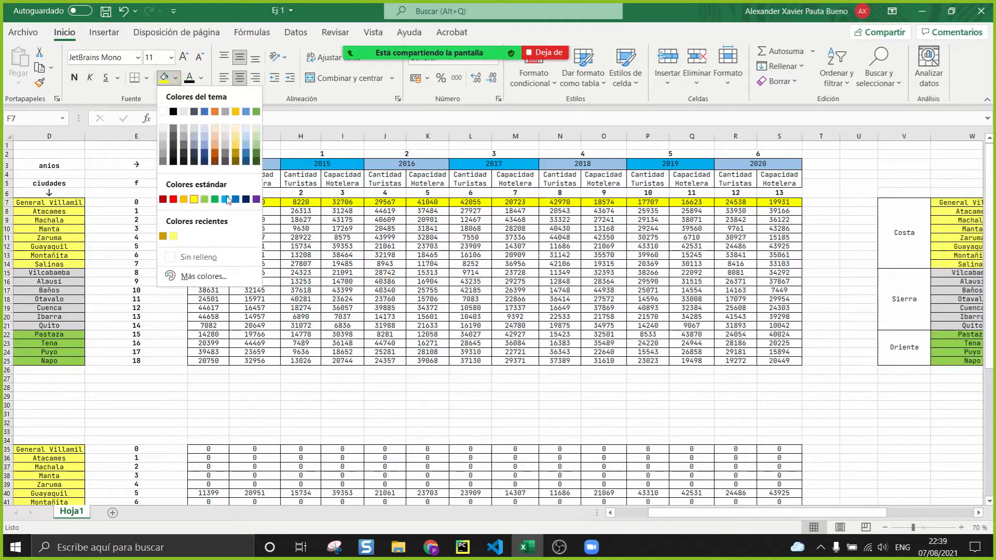
click(205, 199)
click(295, 203)
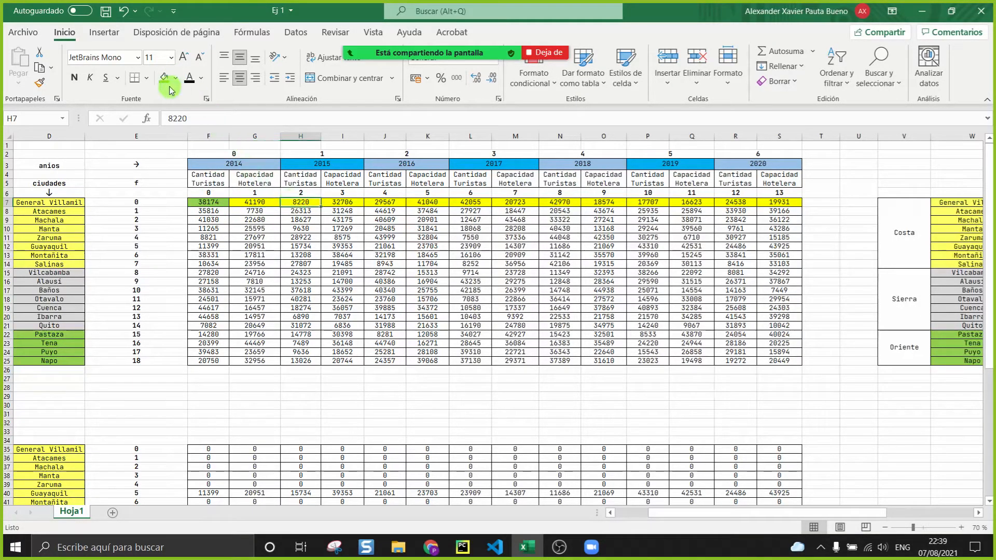
click(384, 202)
click(164, 82)
click(470, 202)
click(163, 79)
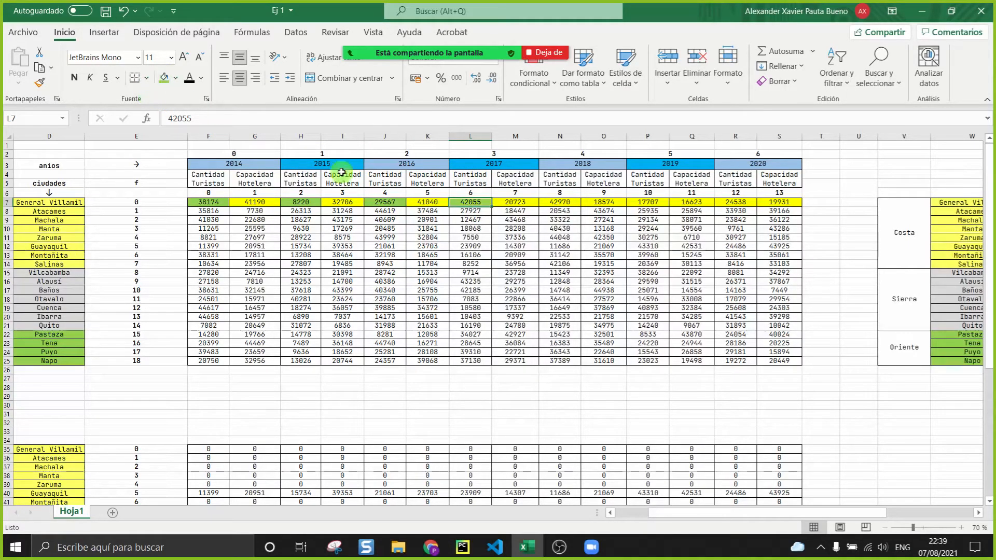
click(560, 202)
click(170, 78)
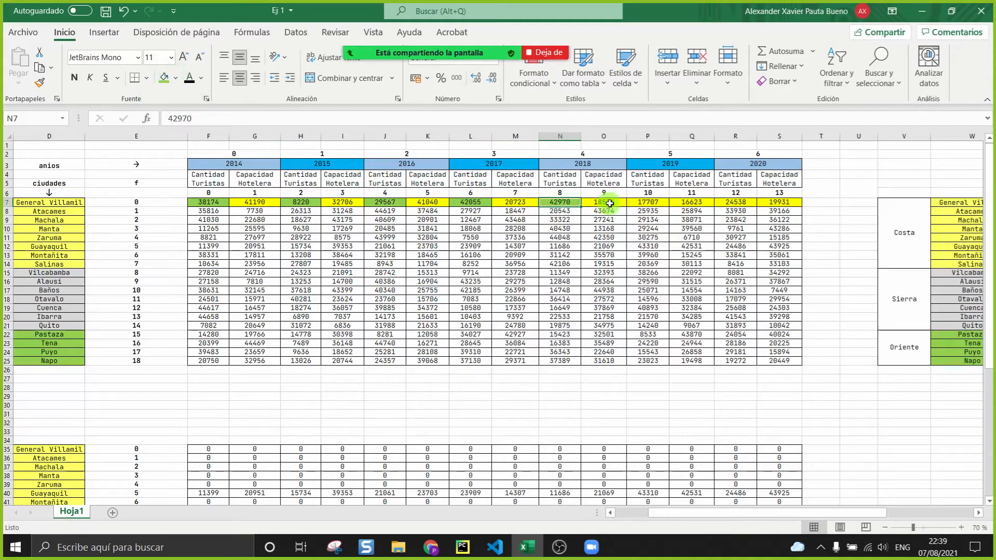
click(648, 202)
click(164, 82)
click(726, 203)
click(170, 76)
click(520, 318)
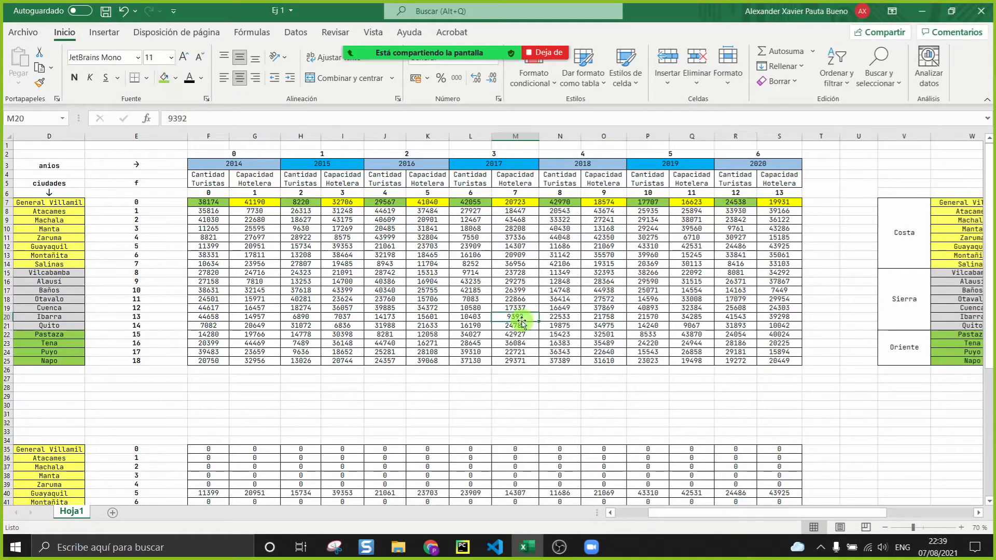
Step: Switch to PyCharm and add the line valores= M[f] below the #ciudad comment in the loop
click(210, 197)
click(308, 203)
click(598, 210)
click(816, 227)
click(462, 546)
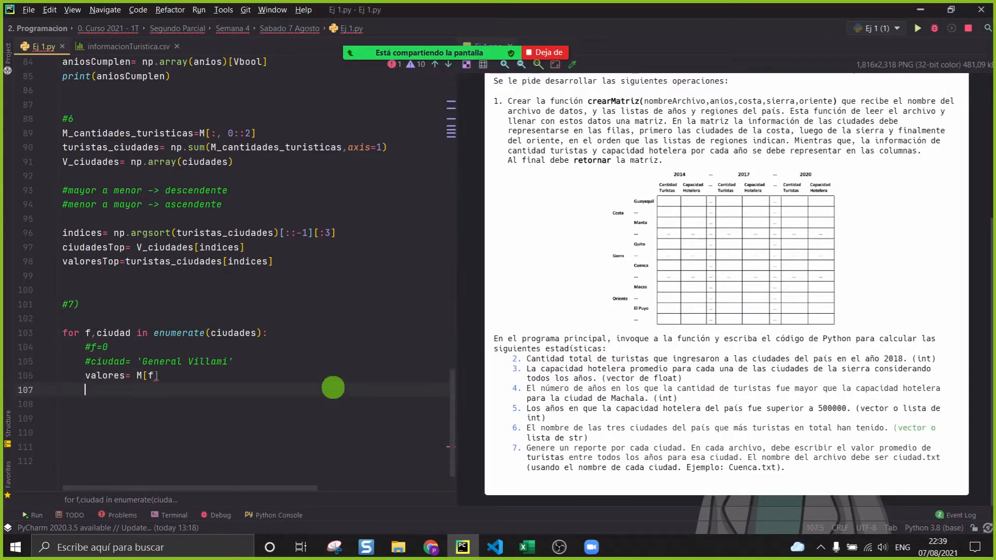
Step: In Excel, examine the whole matrix F7:S25 and its row with index 0 for General Villamil, F7:S7
click(462, 547)
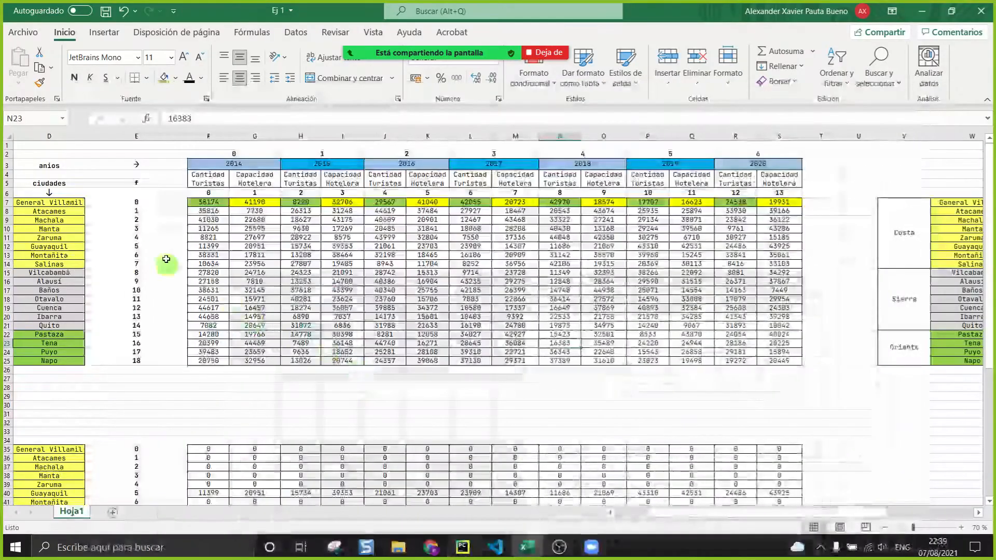
click(146, 204)
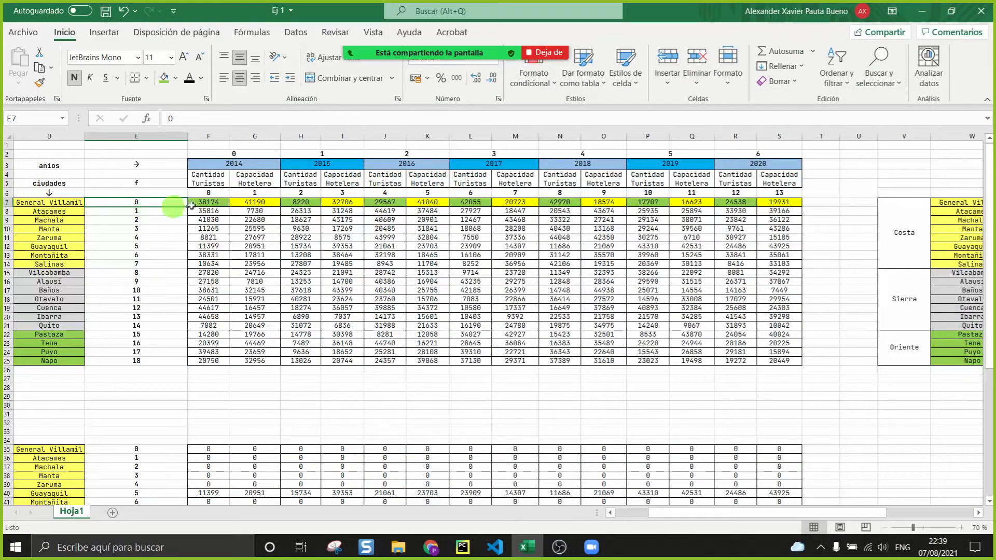
drag(209, 201, 779, 360)
click(515, 449)
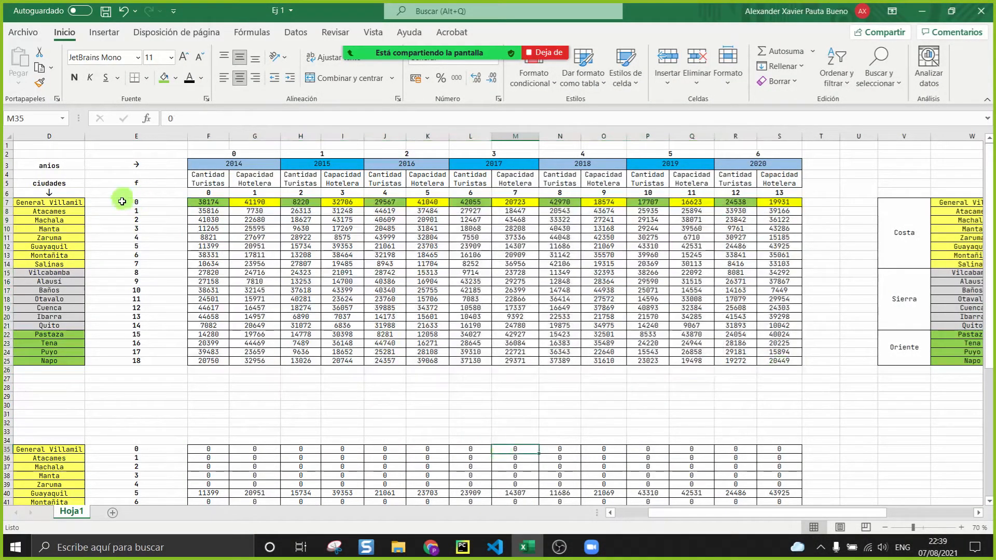
click(123, 200)
drag(206, 204, 779, 202)
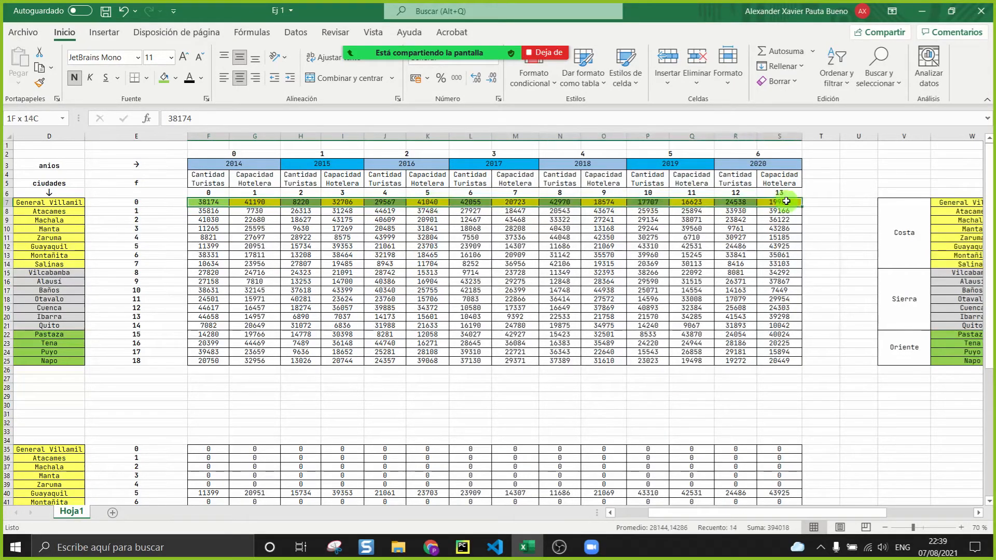
mouse_move(209, 202)
mouse_down()
mouse_move(825, 204)
mouse_move(202, 203)
mouse_up()
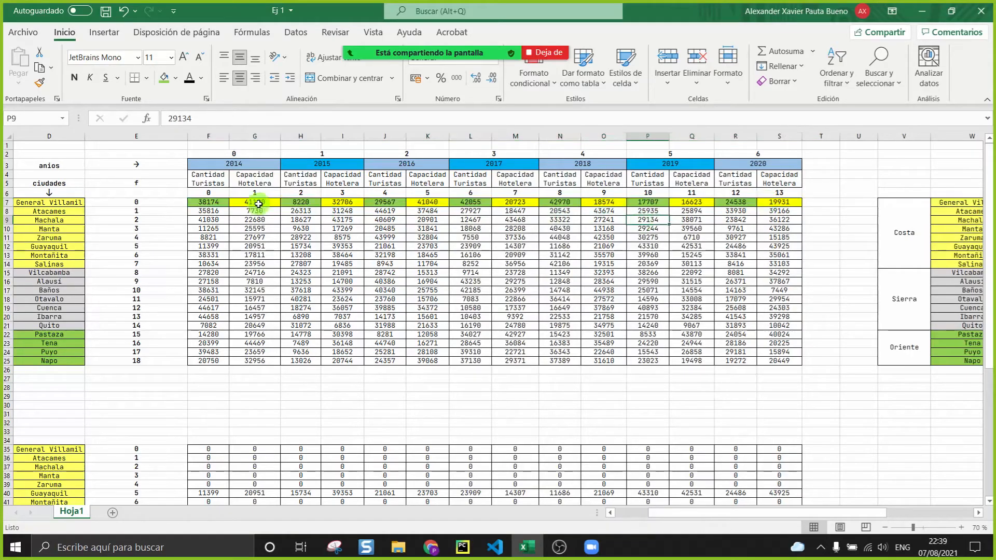
Step: Switch to PyCharm and add the line valores= valores[0::2] below valores= M[f], checking the column positions in Excel
click(455, 556)
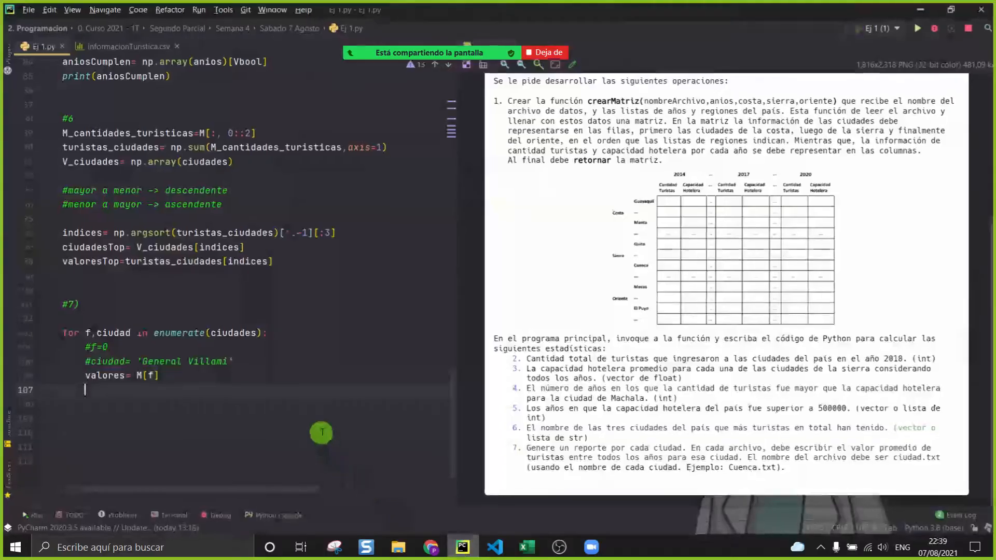
text(valores)
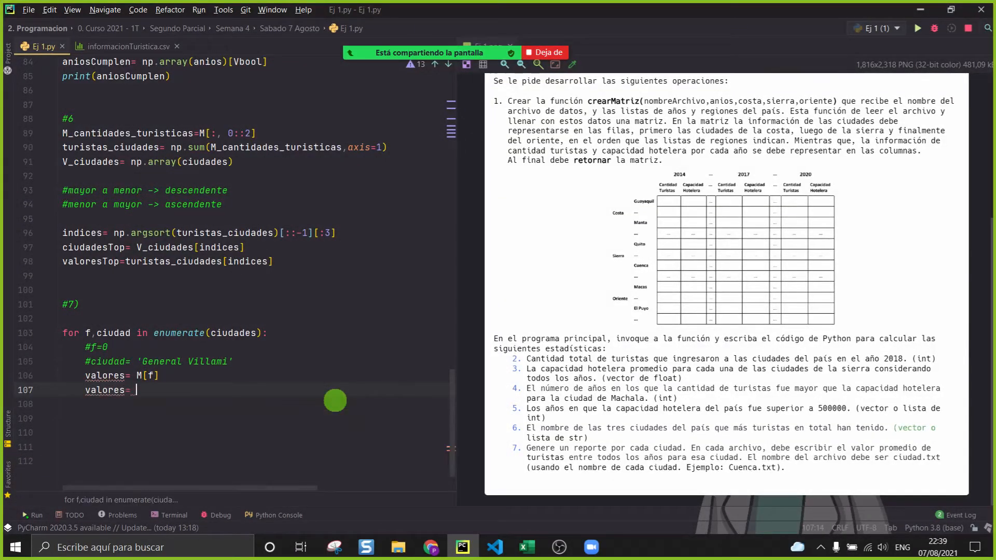
text(= valores[)
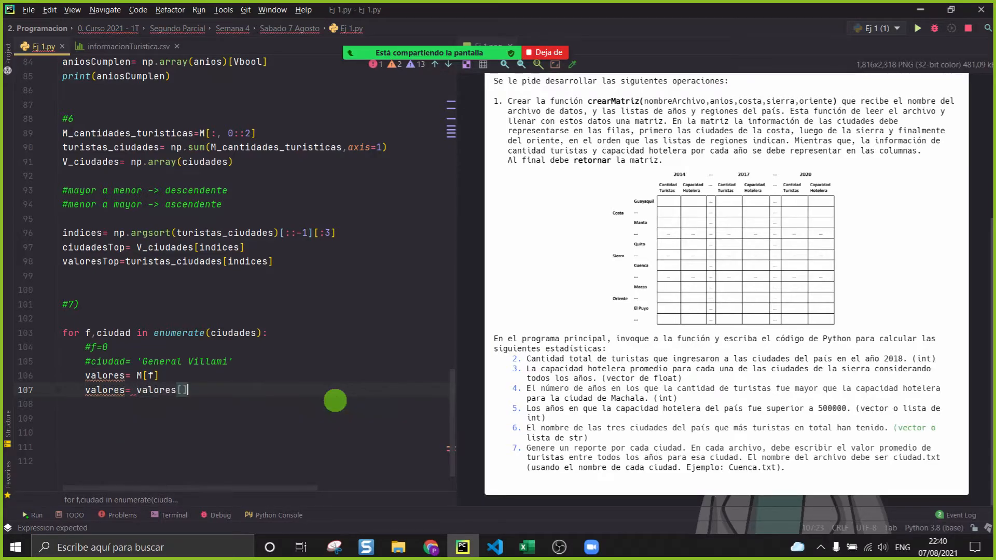
click(526, 547)
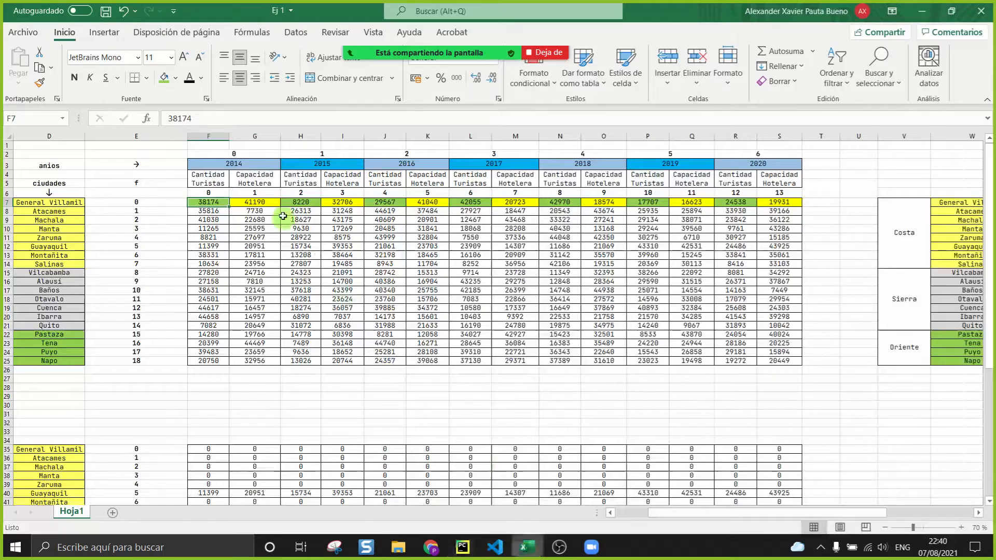
click(463, 547)
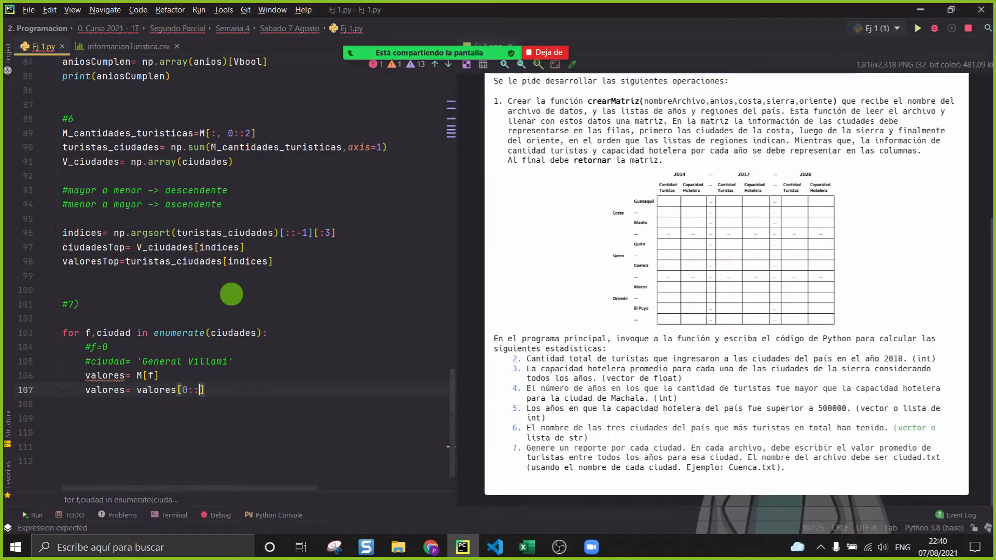
key(Return)
Step: In Excel, examine how General Villamil's tourist and hotel capacity cells alternate from 2014 to 2016
click(527, 547)
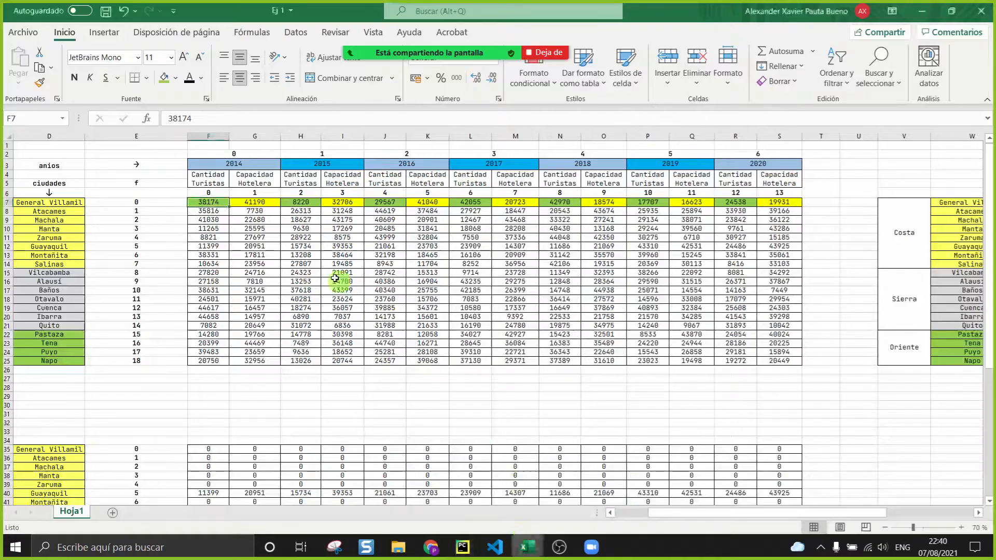
click(257, 203)
click(305, 194)
click(303, 203)
drag(335, 208, 335, 205)
click(335, 203)
click(384, 202)
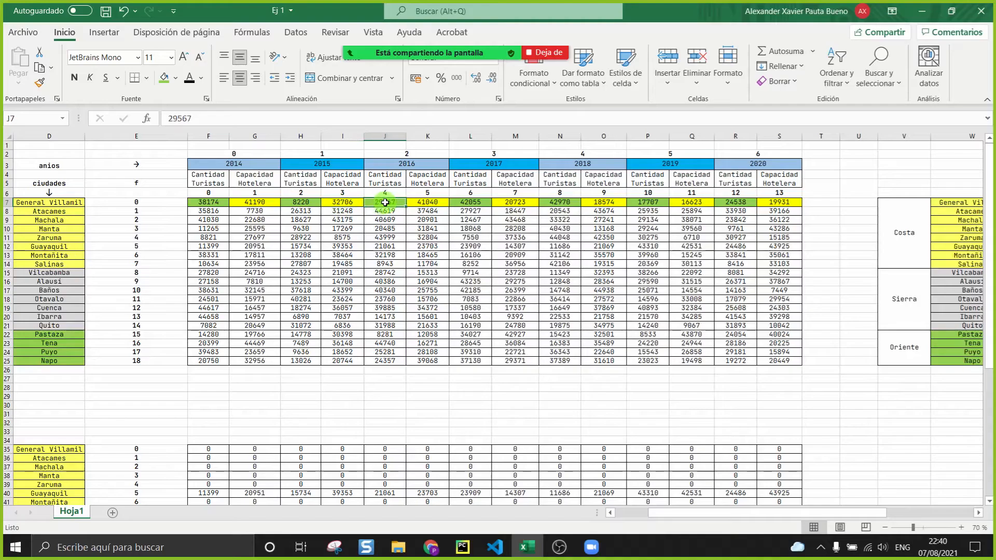
click(304, 203)
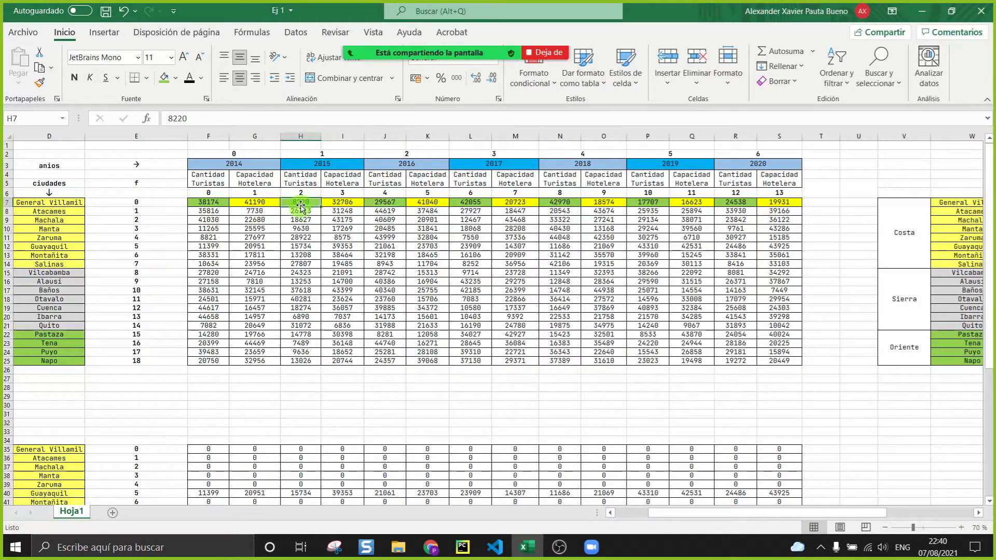
click(317, 255)
Step: Examine the General Villamil row up close in Excel, following the two-column step between its green tourist cells and comparing it with the PyCharm slice
scroll(317, 256, up, 1)
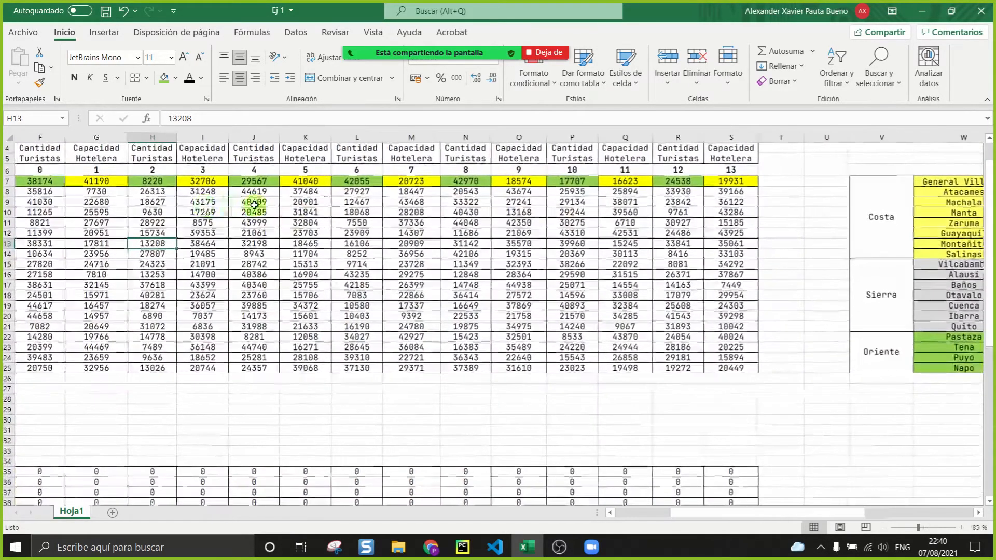
drag(732, 512, 685, 512)
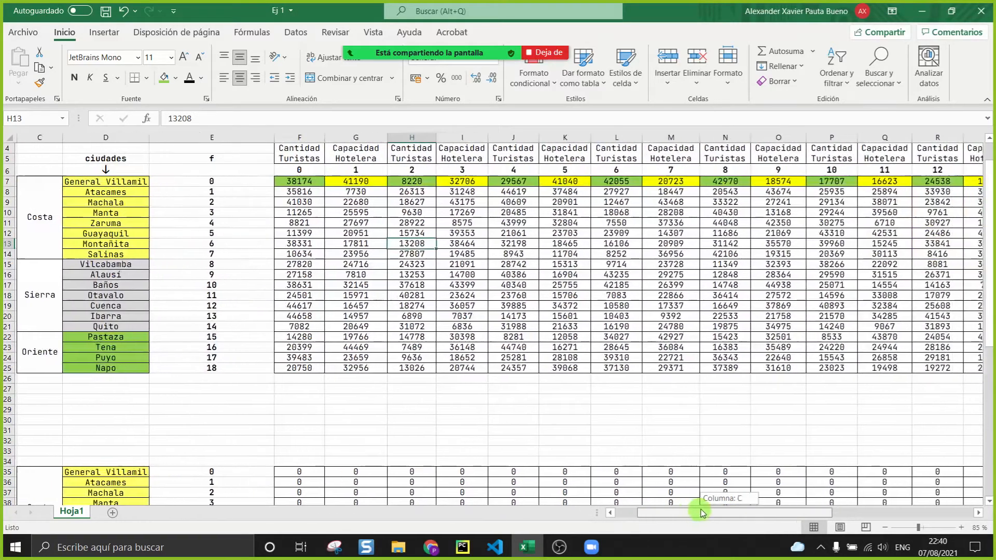
click(296, 182)
click(349, 183)
click(398, 185)
click(450, 184)
click(499, 184)
click(560, 182)
click(611, 184)
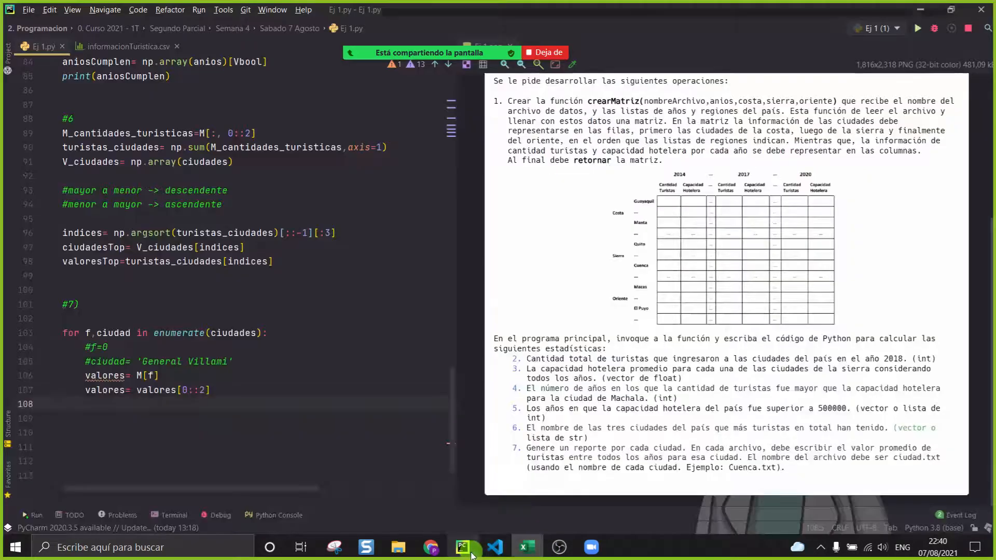
click(462, 547)
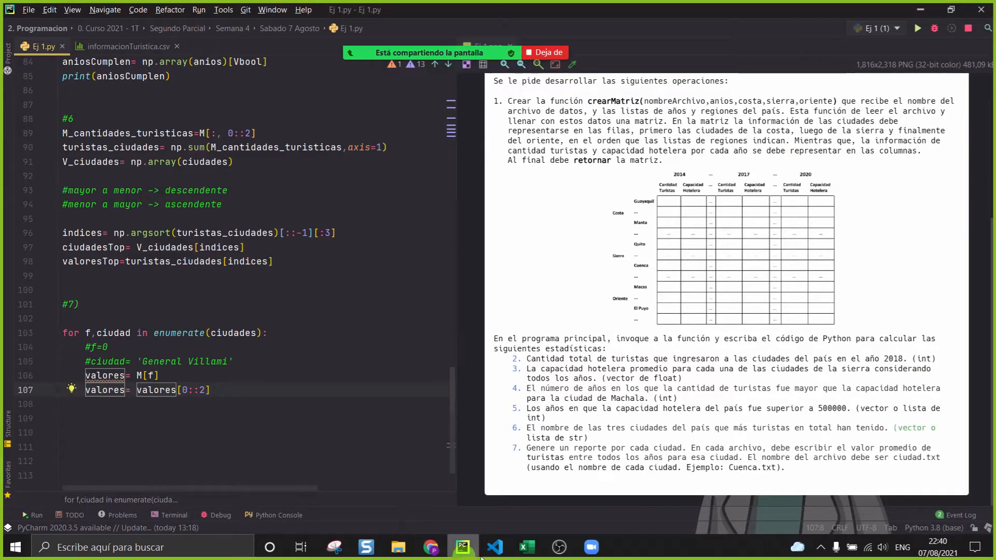
click(525, 547)
click(286, 183)
click(424, 180)
click(528, 182)
click(710, 183)
Step: Switch to PyCharm and add the line promedio= np.mean(valores) below the slicing line
click(462, 547)
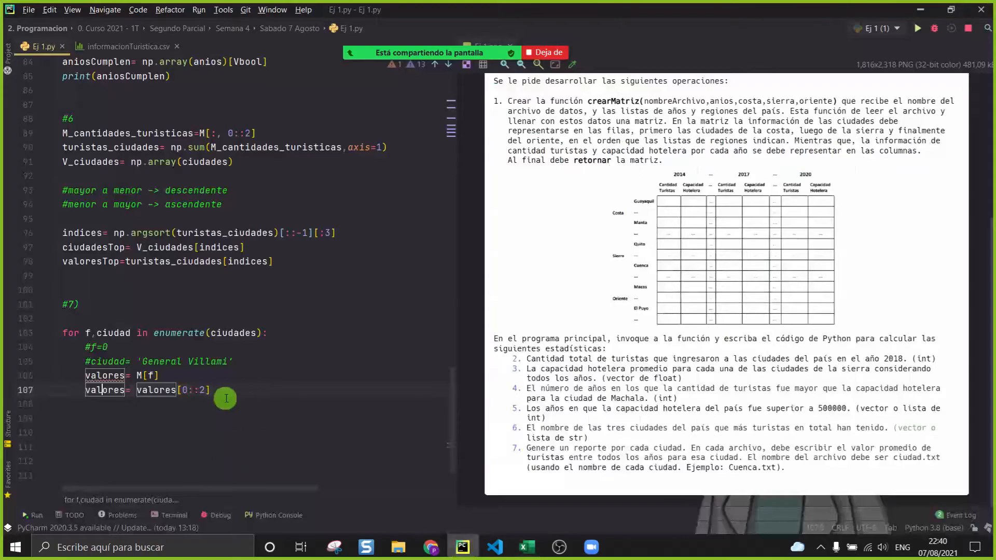
click(292, 388)
key(Return)
text(proimedio= np.)
text(mea)
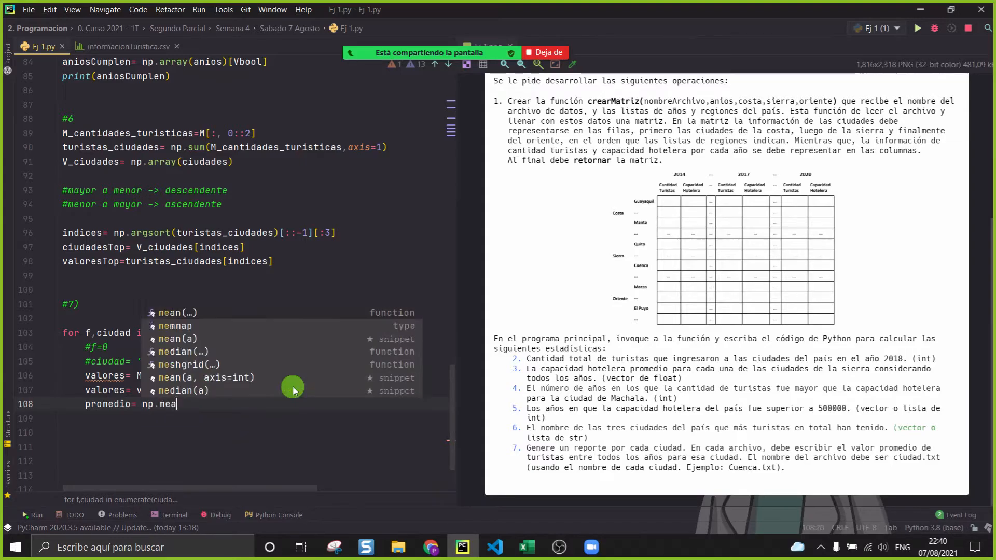
text(n(valores))
key(Return)
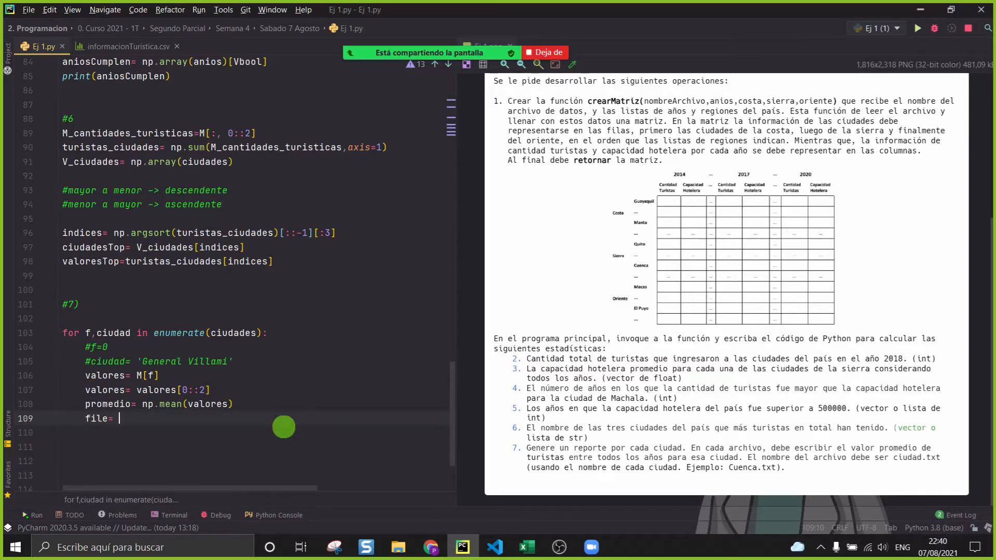
Step: Add a file= open() statement below promedio with ciudad+'.txt' as the file name and 'w' as the mode
text(file= )
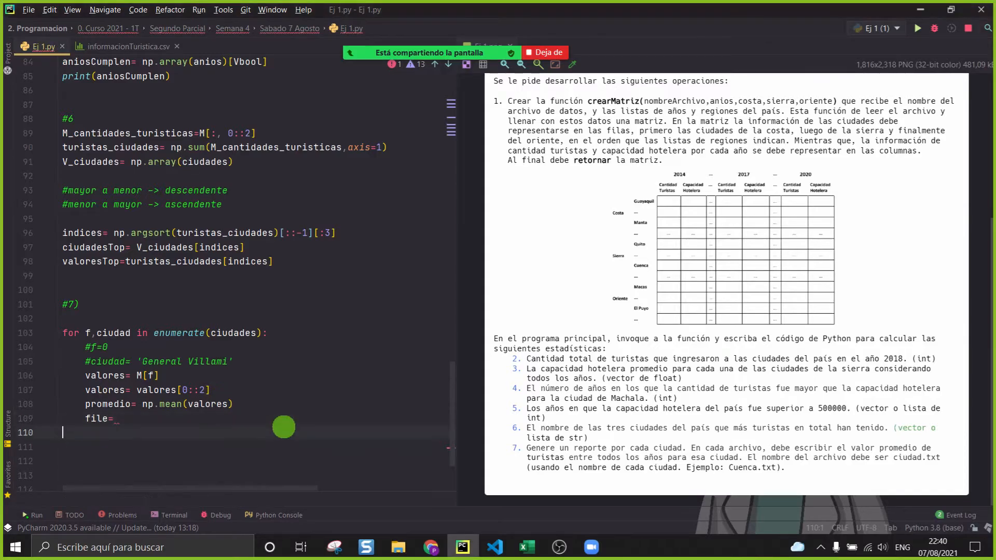
text(ope)
key(Return)
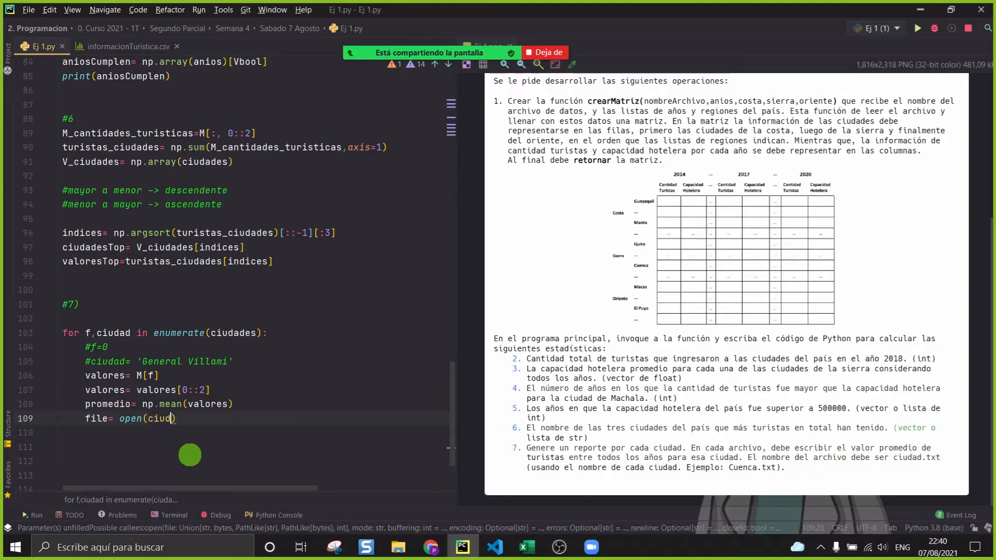
key(Return)
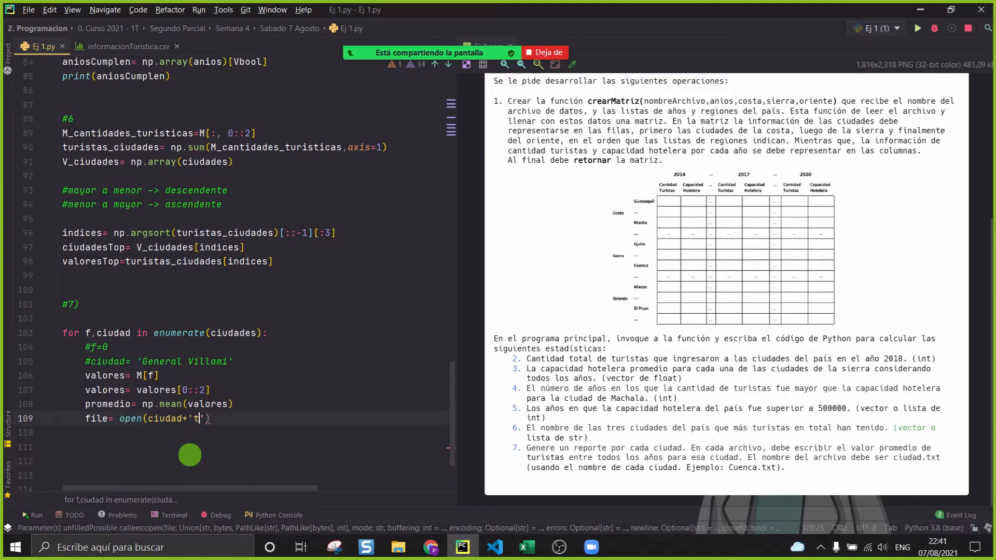
text(+'.txt',)
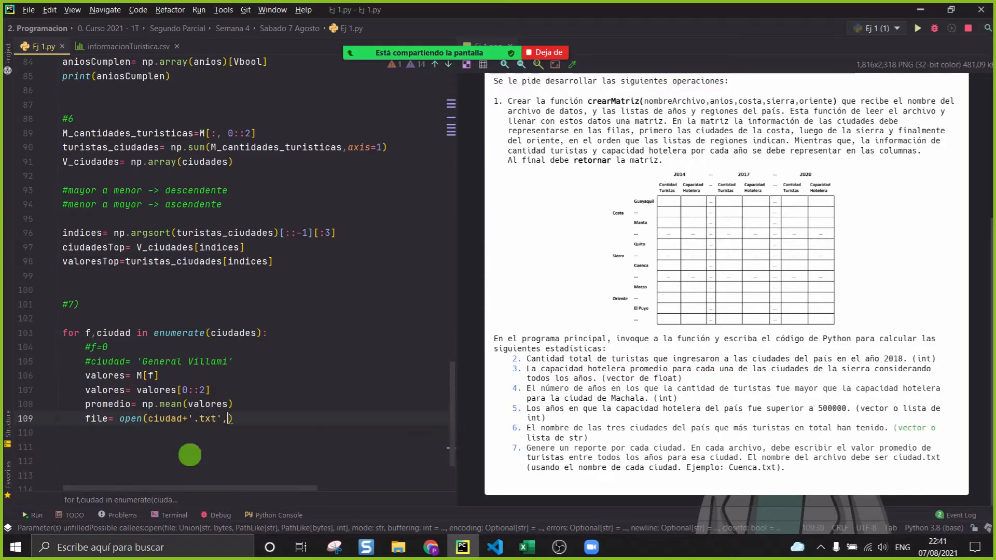
text( 'w')
key(Return)
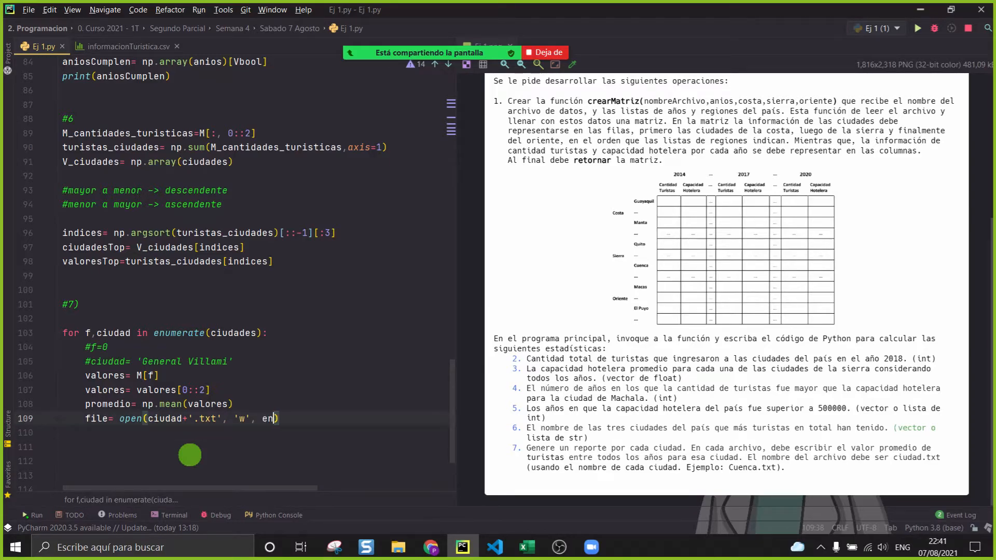
Step: Add the argument encoding='utf-8' to the open() call
text(s)
key(BackSpace)
key(BackSpace)
key(BackSpace)
text(encodi)
key(Return)
text(')
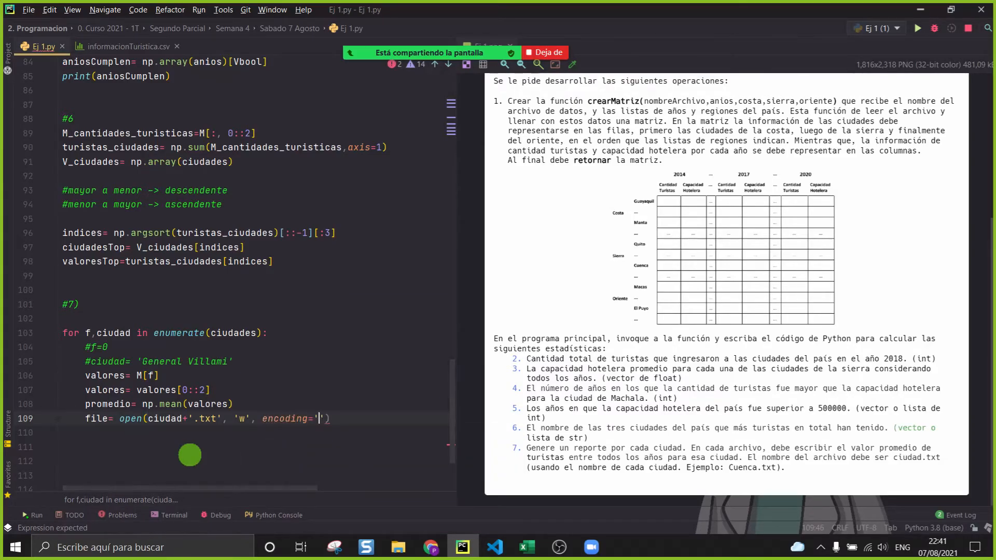
text(utf-8)
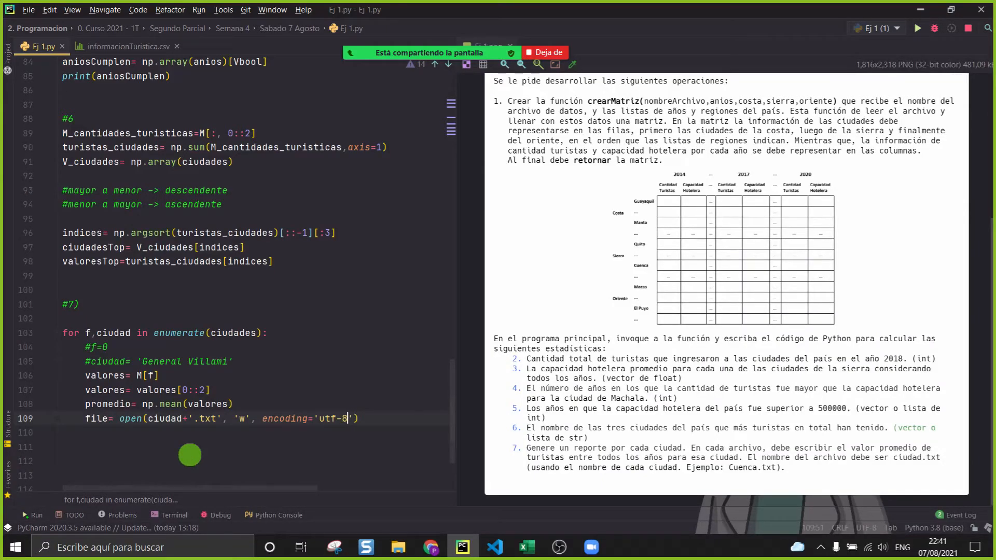
Step: Add the line file.write(promedio) below the open() statement in the item 7 loop
key(End)
key(Return)
text(file)
text(()
text(w)
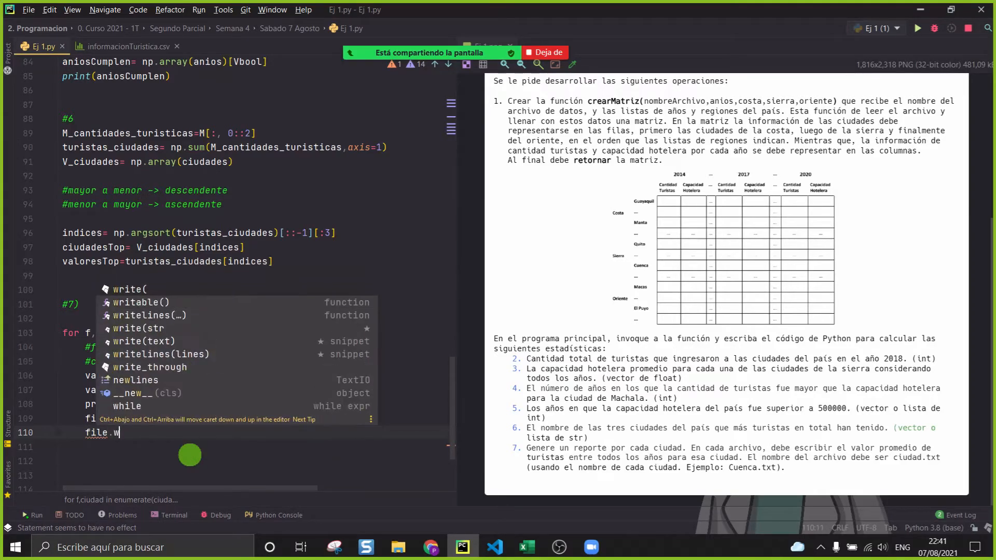
text(rite(promedio))
key(Return)
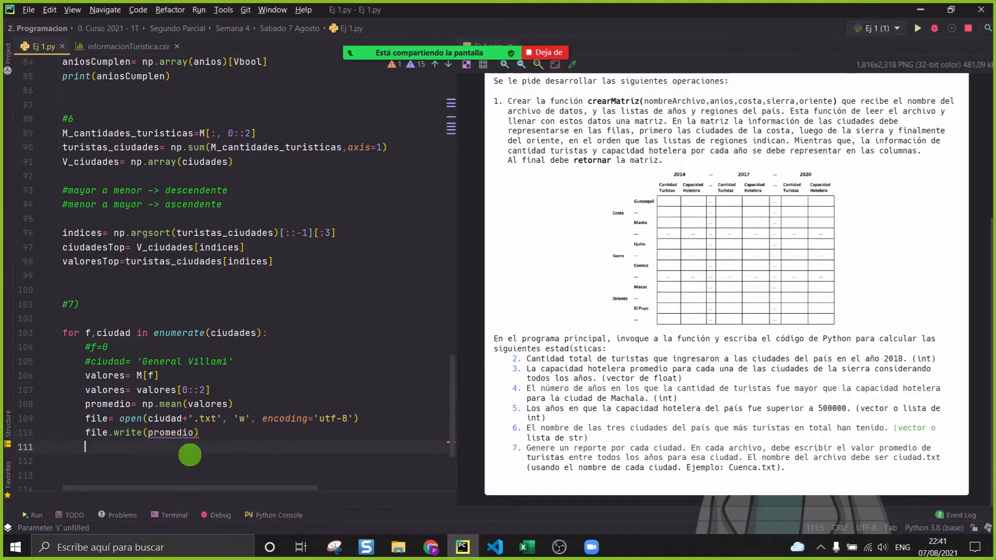
Step: Insert the line promedio= str(promedio) between the open() statement and the file.write() call
click(396, 416)
key(Return)
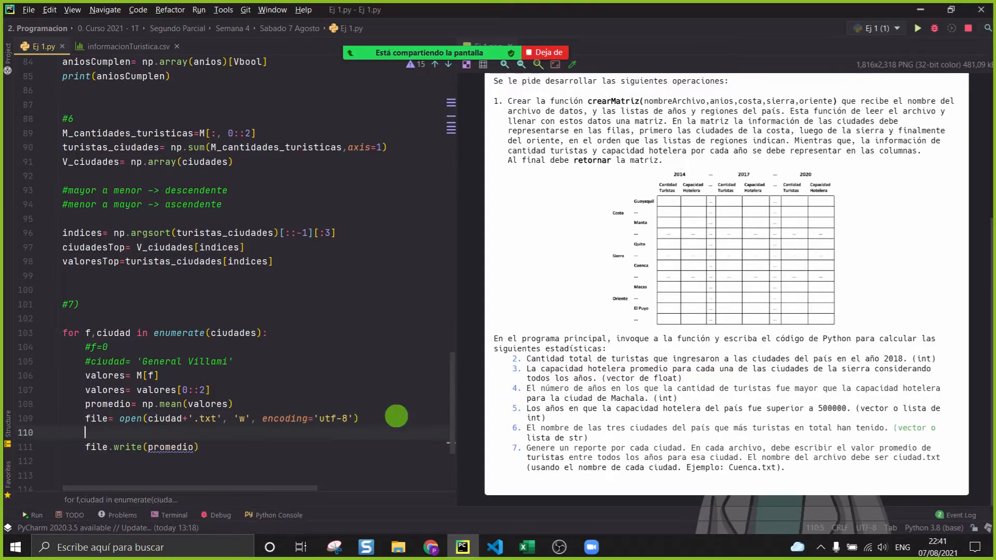
text(promedio)
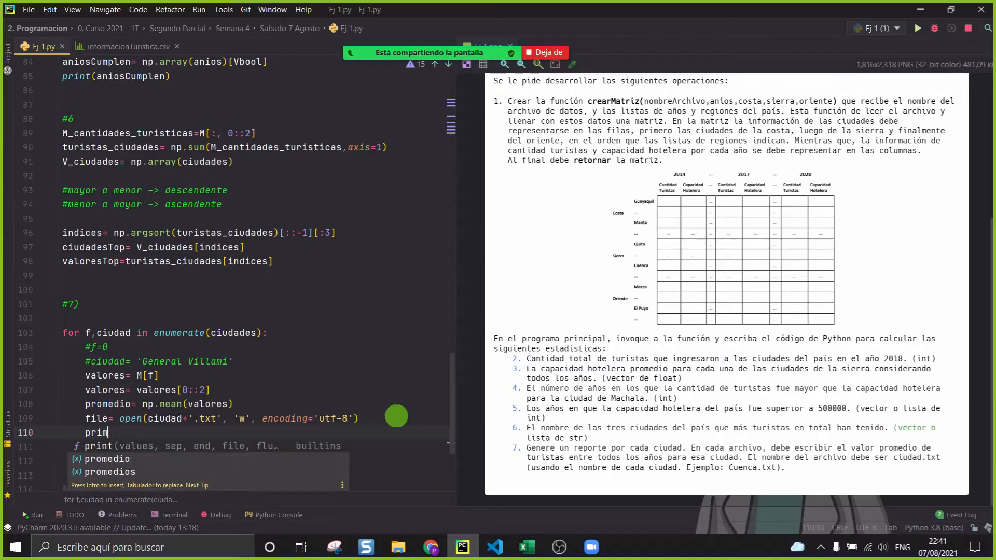
key(Escape)
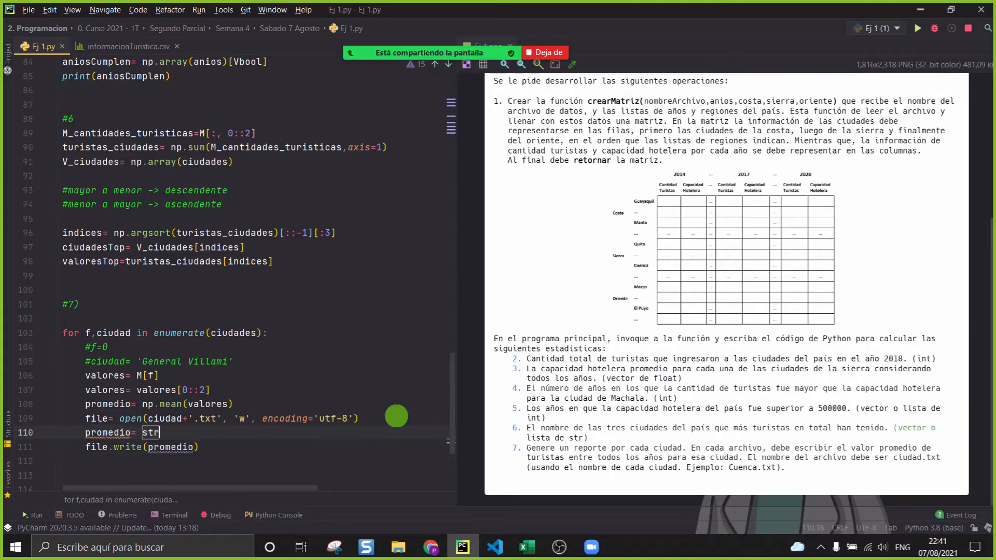
text(= str(promedio)
key(Down)
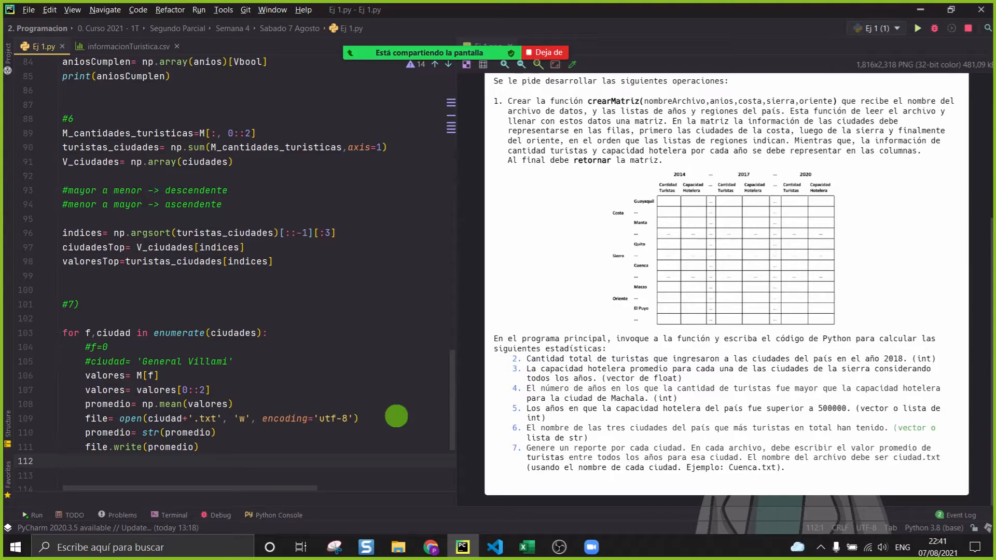
Step: Append +'\n' to promedio inside the file.write() call
key(Up)
text(+'\)
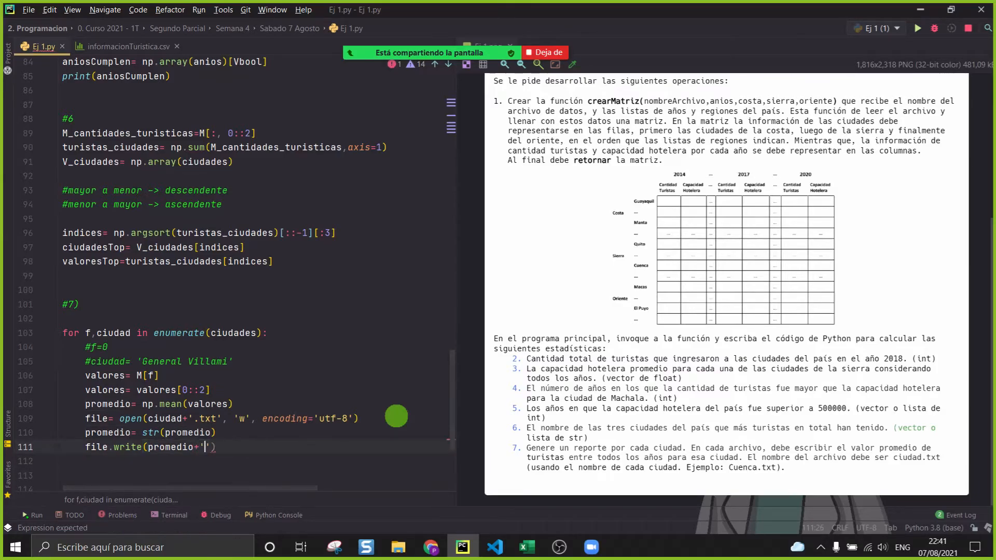
text(n)
key(Return)
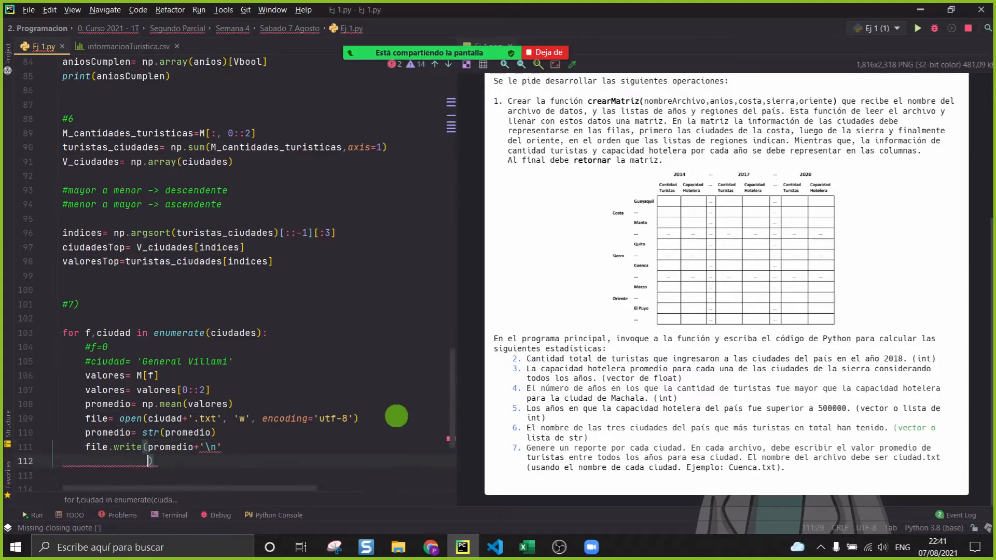
key(Right)
key(Return)
click(207, 445)
click(243, 449)
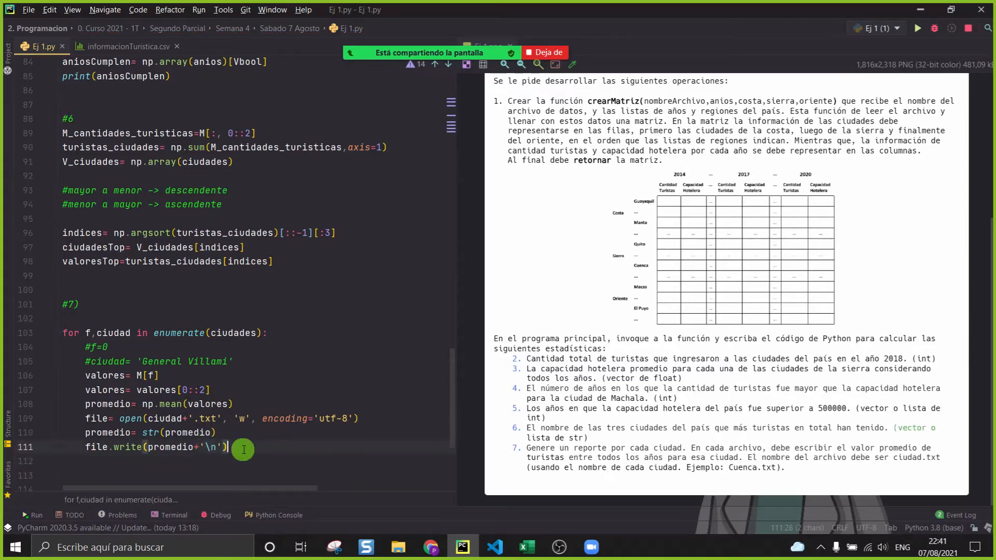
Step: Move the file = open(ciudad + '.txt', 'w', encoding='utf-8') statement above valores= M[f] and remove the blank line it leaves
drag(85, 420, 394, 419)
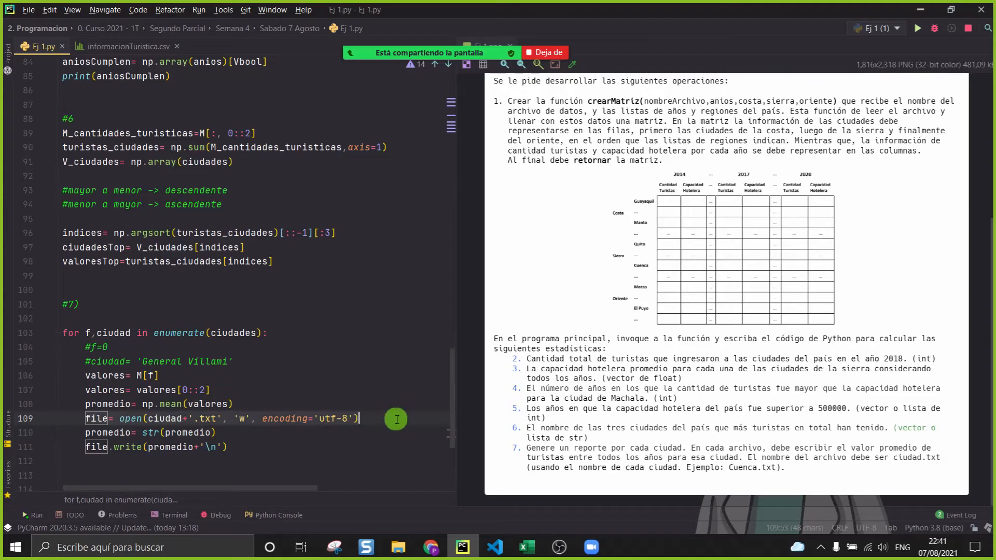
key(BackSpace)
click(300, 361)
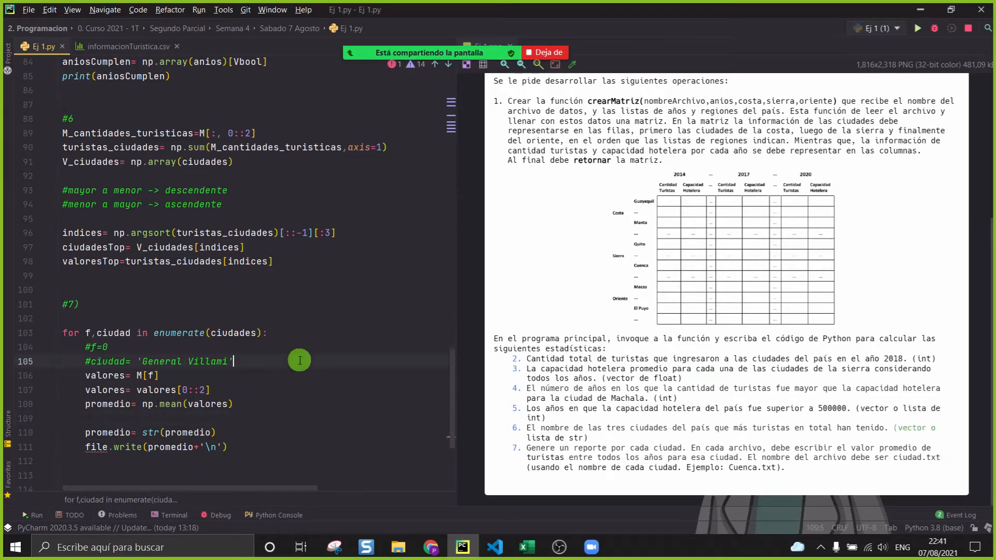
key(Return)
text(file = open(ciudad + '.txt', 'w', encoding='utf-8'))
drag(376, 375, 29, 379)
drag(234, 419, 35, 394)
click(232, 435)
key(BackSpace)
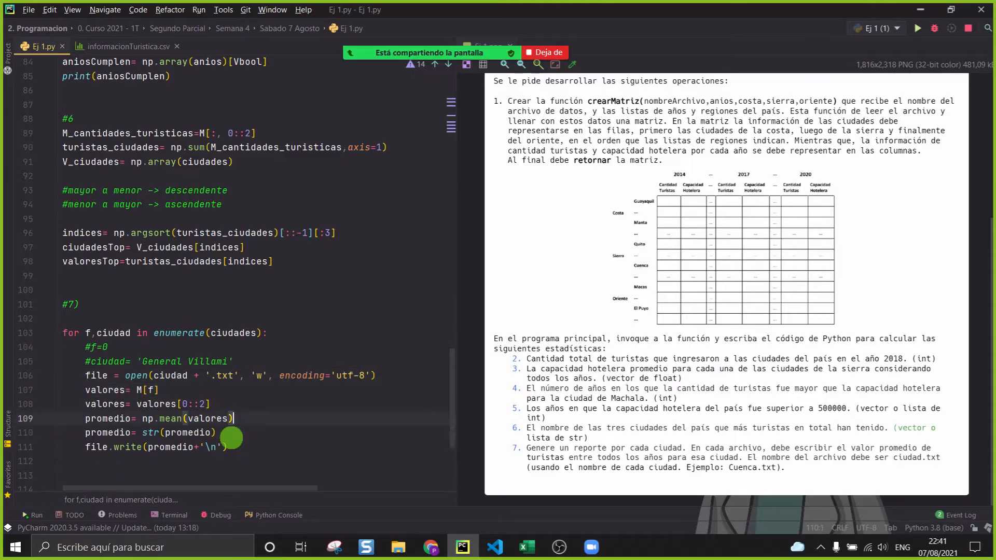
Step: Separate file.write() from the str conversion with a blank line and add file.close() below the write call
click(233, 434)
key(Return)
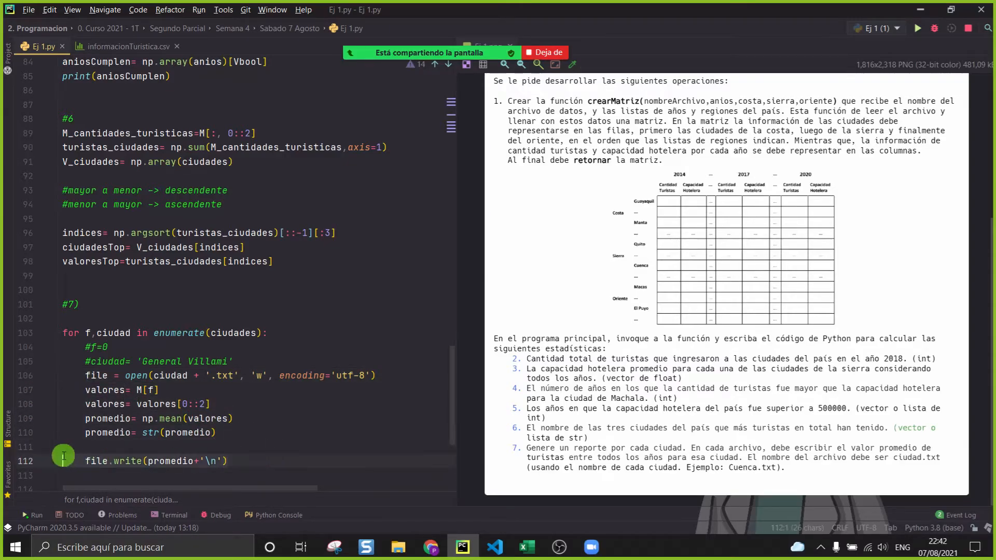
click(321, 460)
key(Return)
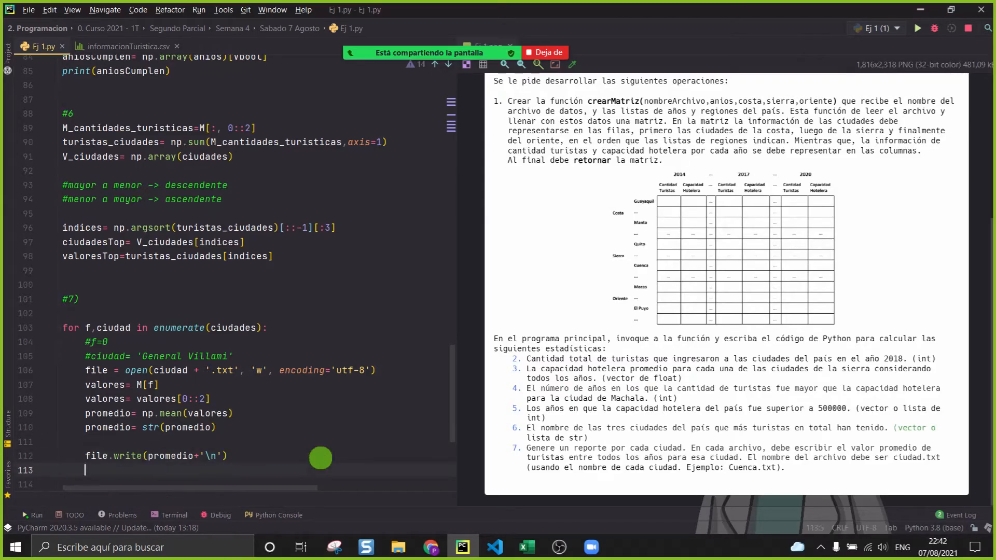
text(file.closed)
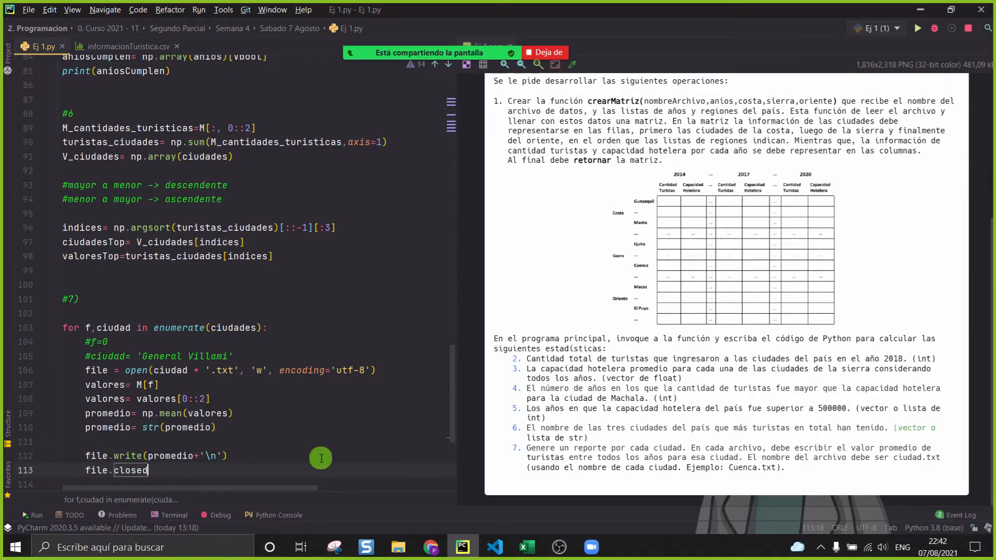
key(End)
key(Return)
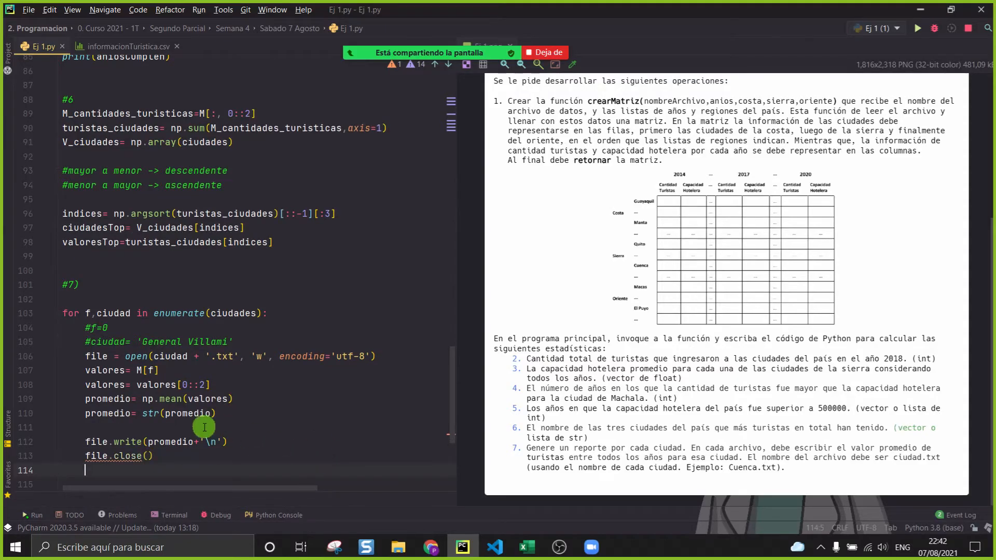
Step: Run the Ej 1 script to generate the city reports, and hide the run output
click(106, 319)
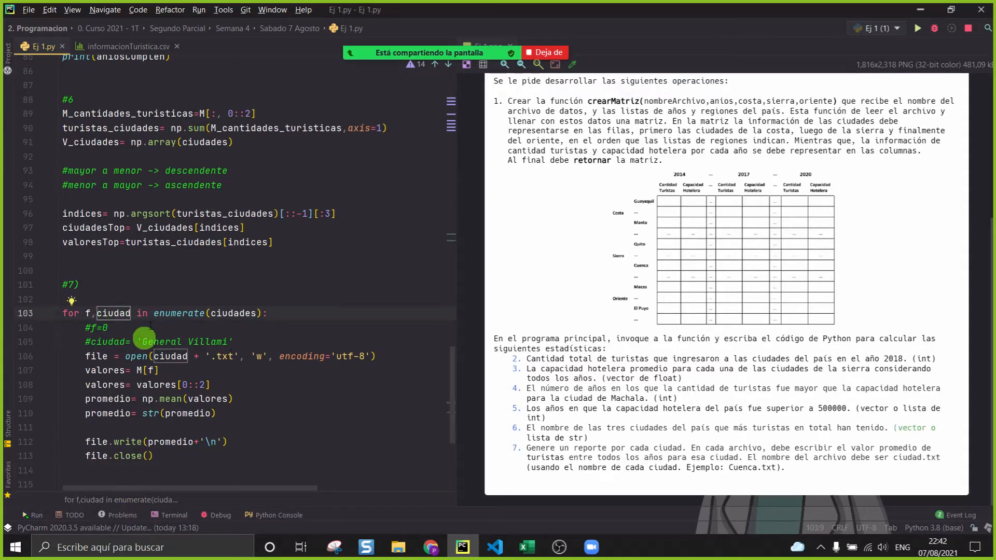
scroll(243, 335, down, 1)
right_click(244, 318)
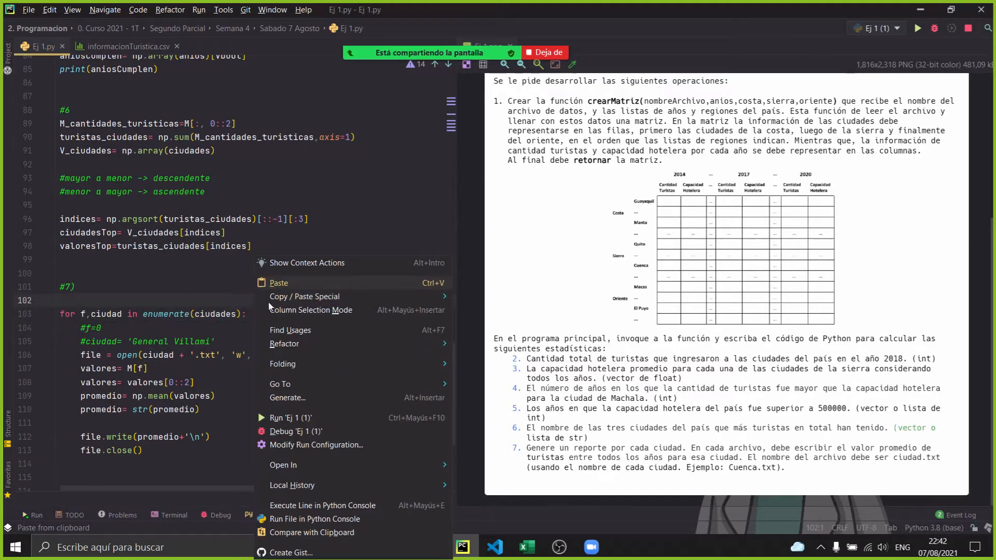
click(290, 418)
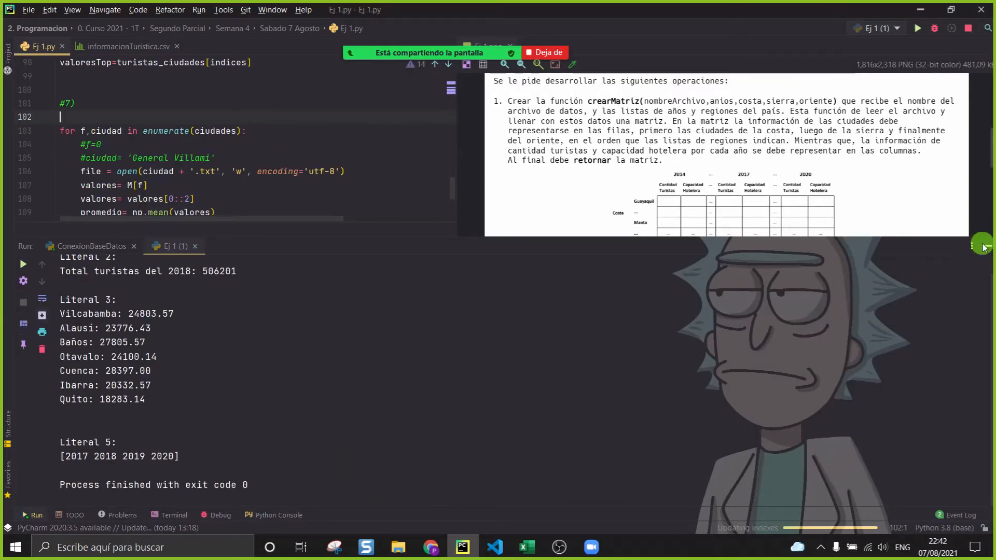
click(988, 246)
Step: Show the project files and open Machala.txt, Baños.txt, Atacames.txt, Napo.txt and Pastaza.txt to check the saved averages
click(7, 52)
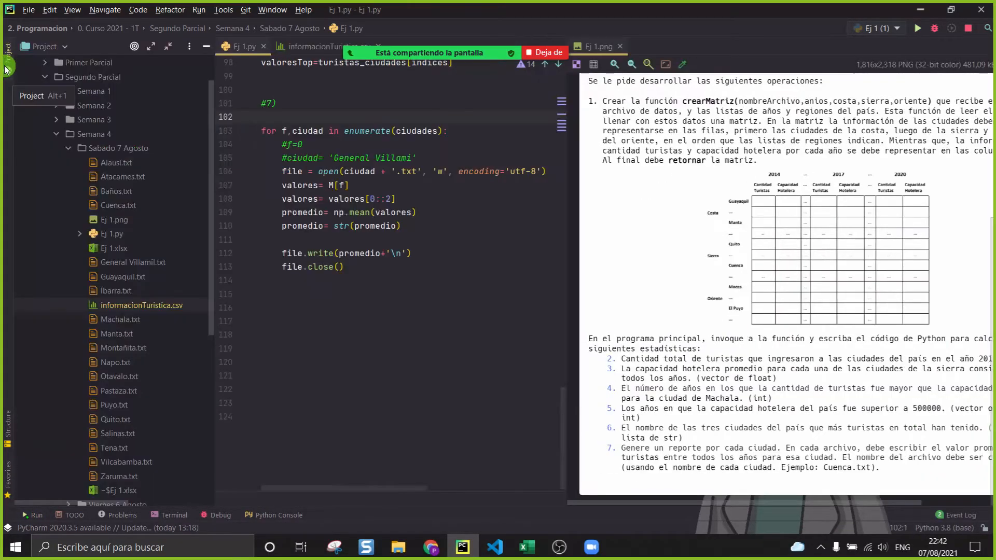
scroll(135, 306, down, 3)
scroll(135, 306, up, 4)
double_click(121, 319)
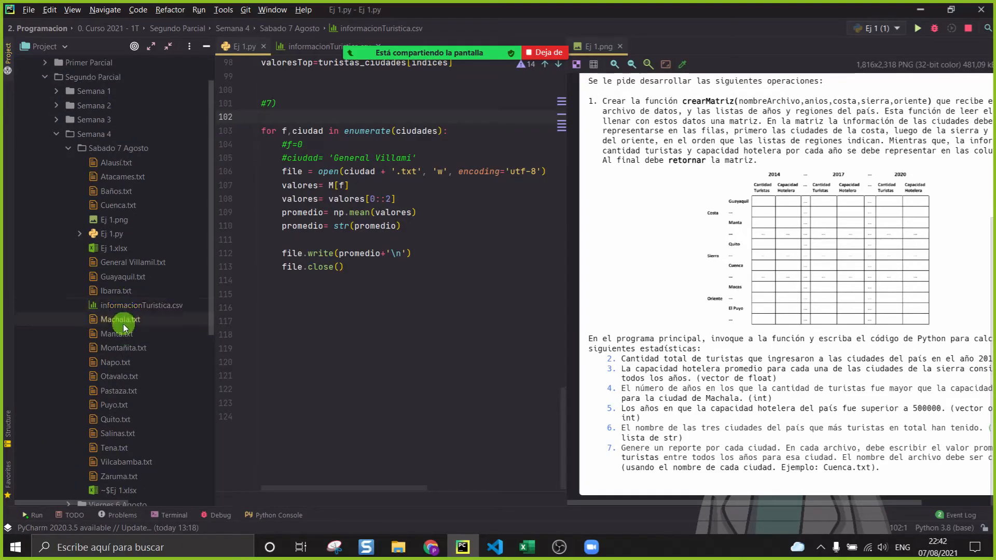
double_click(125, 190)
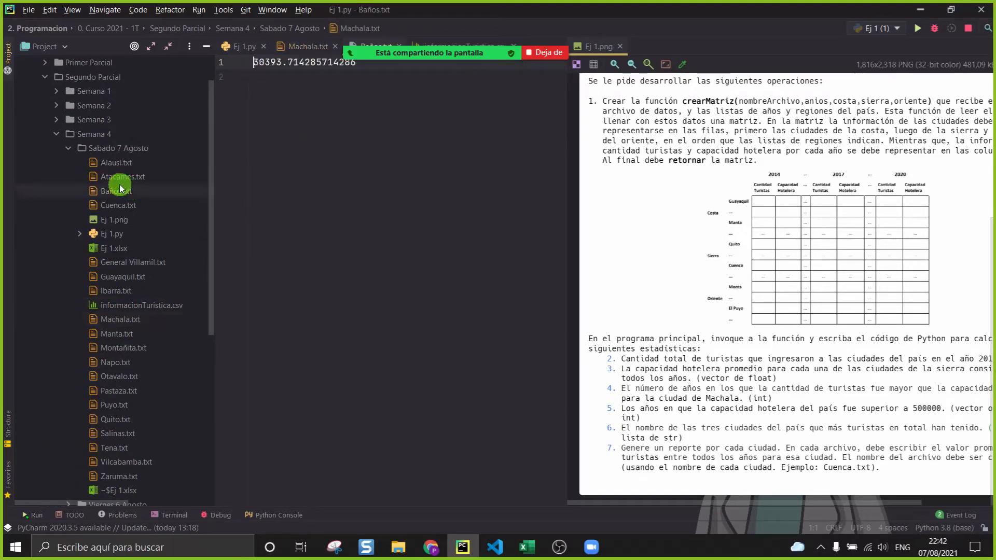
double_click(127, 176)
double_click(112, 361)
double_click(115, 391)
double_click(121, 319)
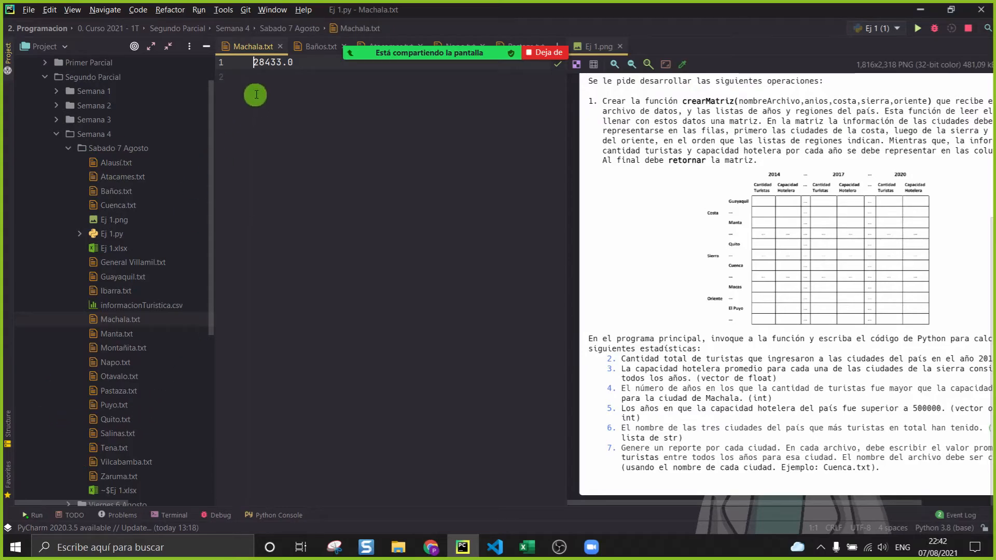
Step: Hide the project files and close all the opened city report files, going back to Ej 1.py
click(206, 46)
click(120, 48)
middle_click(120, 49)
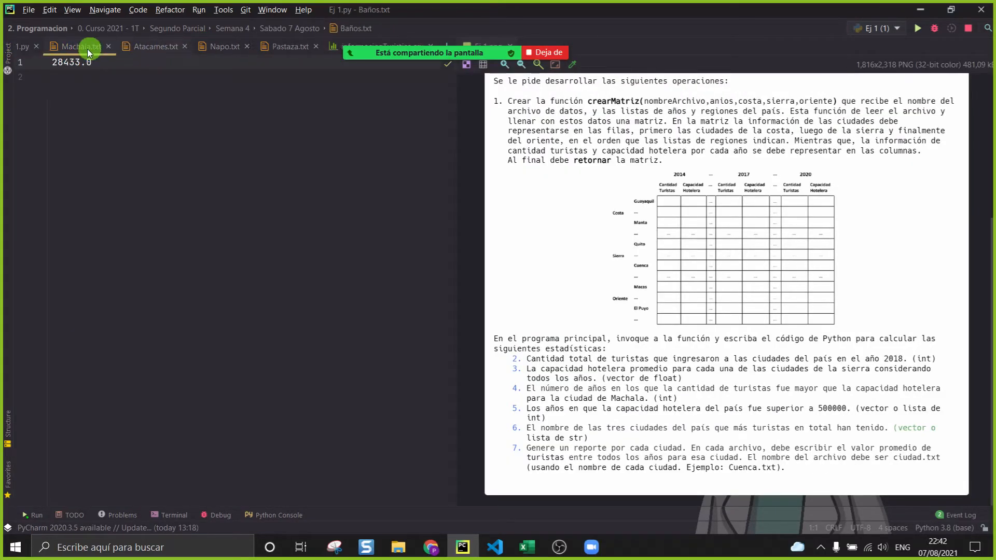
click(109, 48)
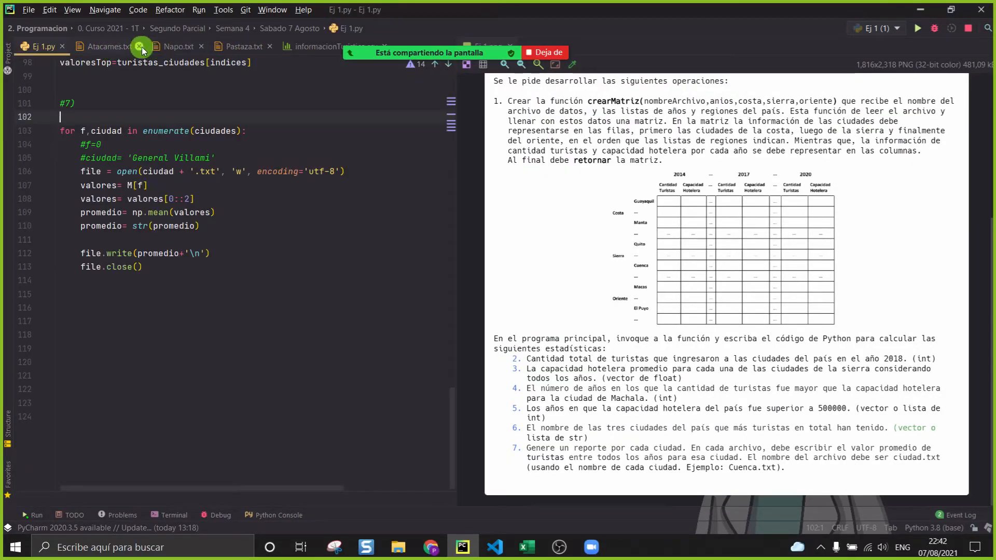
click(139, 46)
click(125, 47)
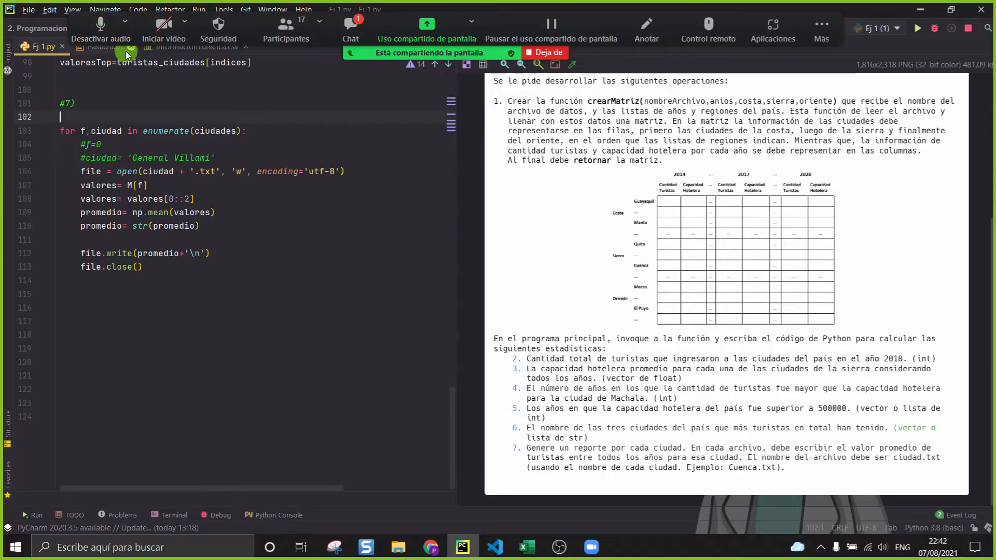
Step: Read the Zoom chat question about enumerate and examine f, ciudad and ciudades in the item 7 loop header
click(351, 28)
drag(225, 19, 402, 233)
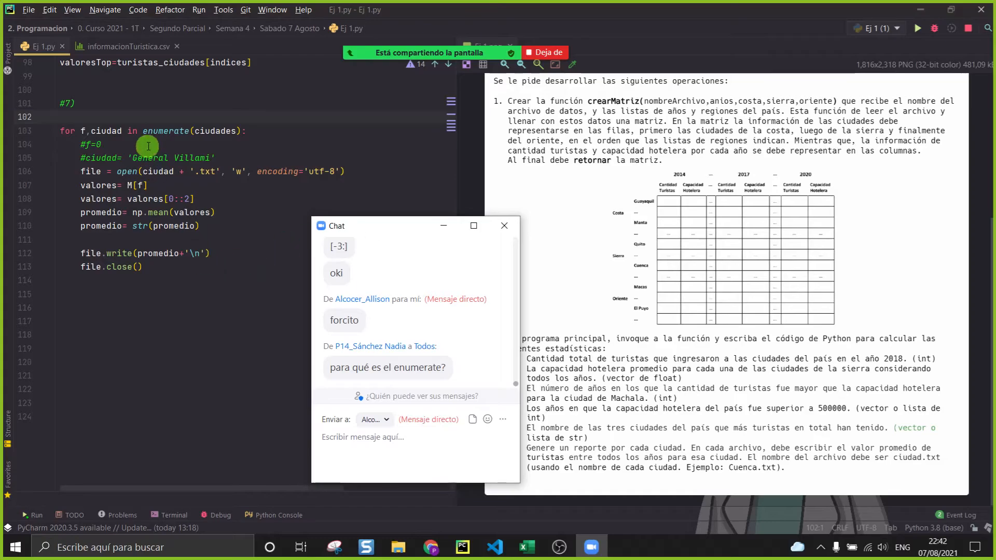
scroll(168, 137, up, 1)
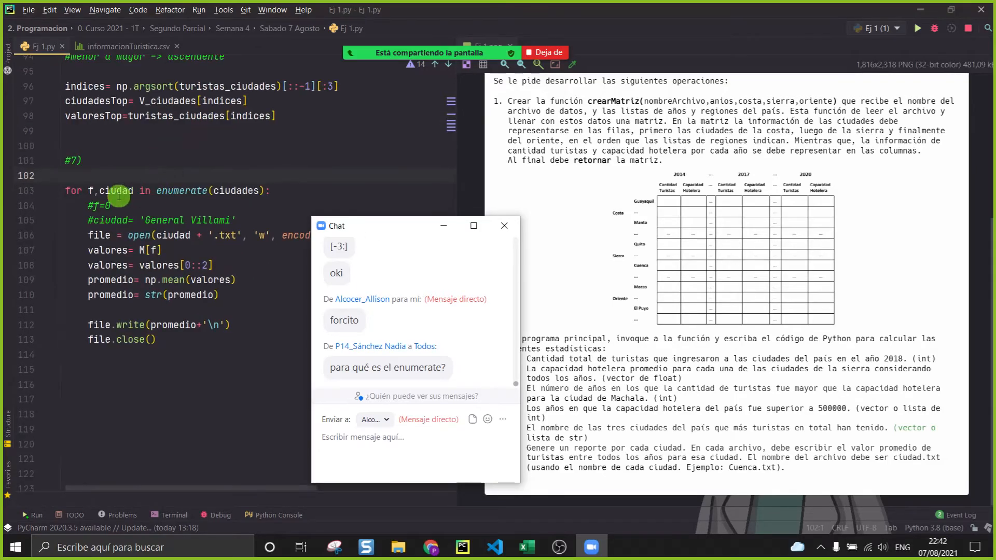
click(89, 192)
click(123, 190)
click(224, 191)
click(201, 386)
drag(89, 191, 133, 191)
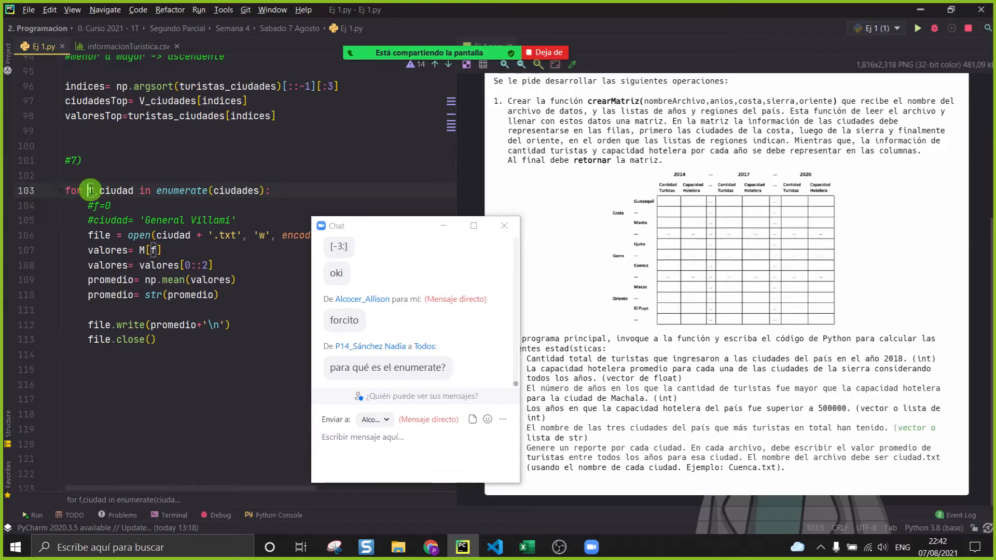
Step: Compare the loop variables f and ciudad with the f index column and the ciudades column in the Excel sheet
click(525, 548)
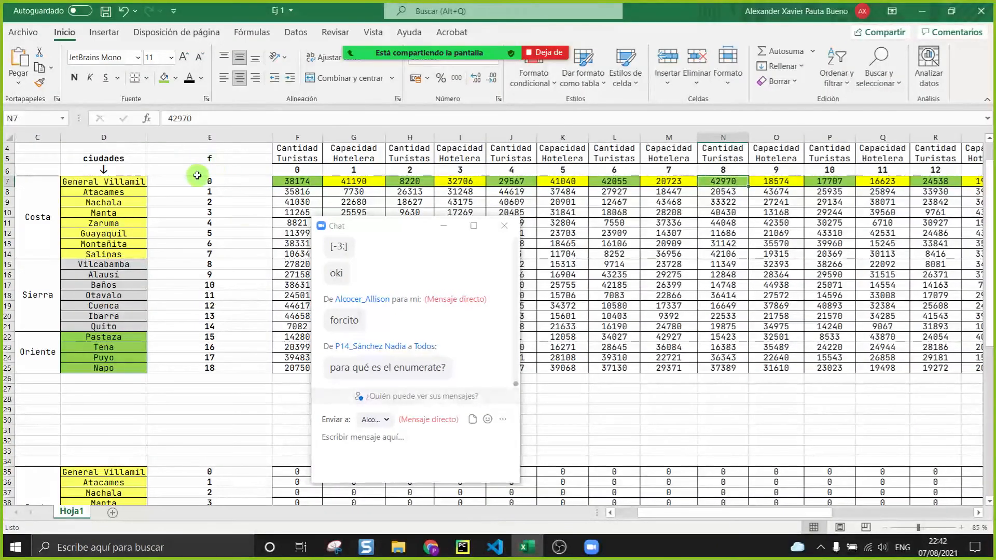
drag(139, 182, 131, 368)
click(462, 547)
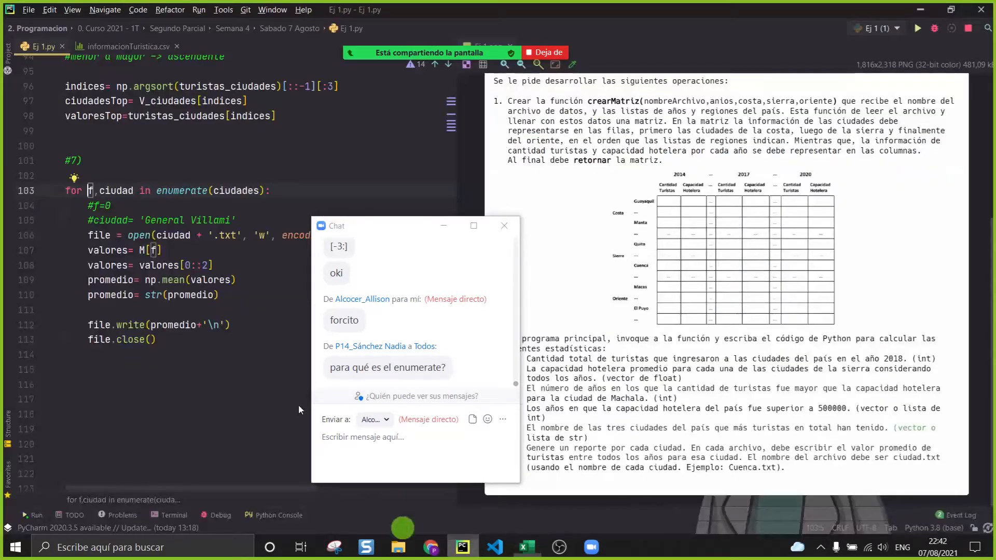
click(121, 191)
click(463, 547)
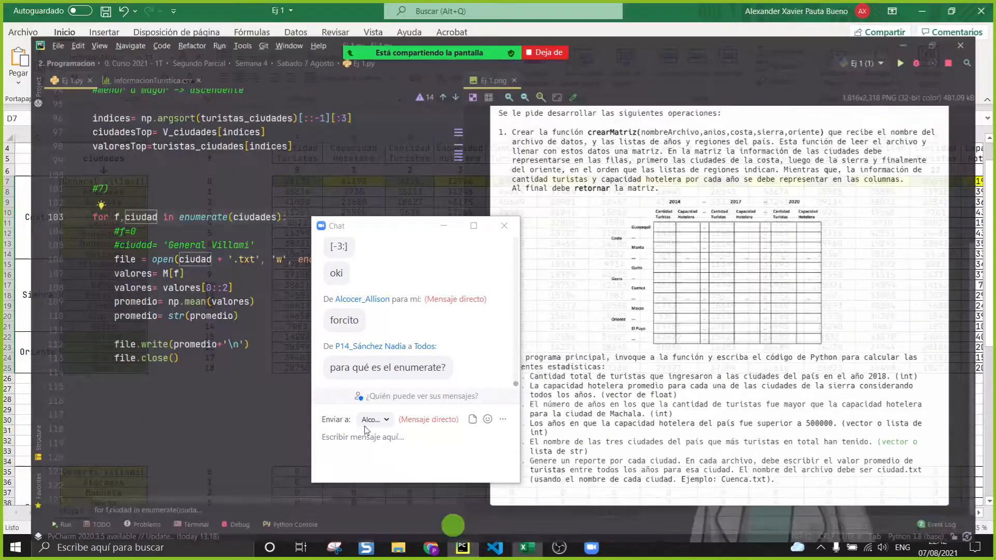
drag(126, 183, 132, 390)
click(199, 398)
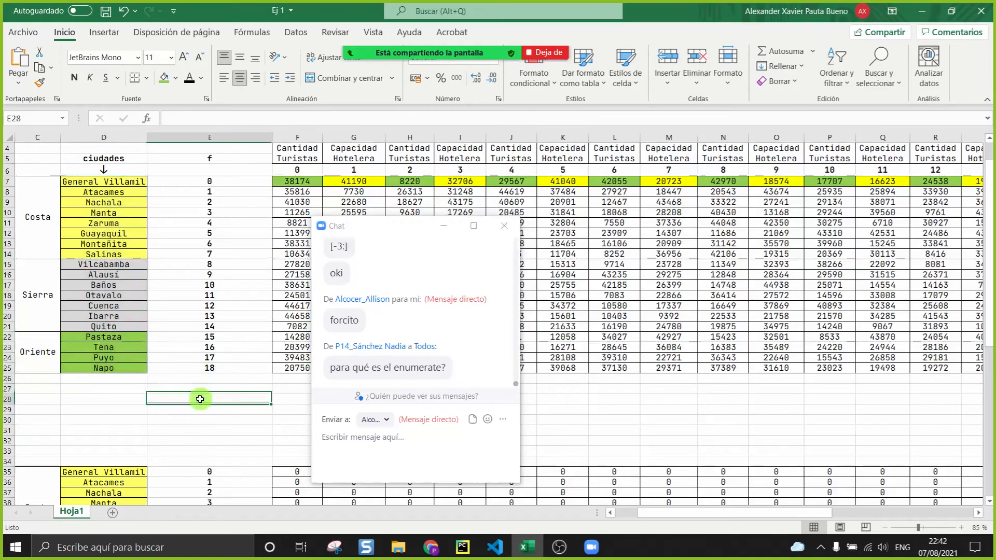
drag(200, 170, 204, 370)
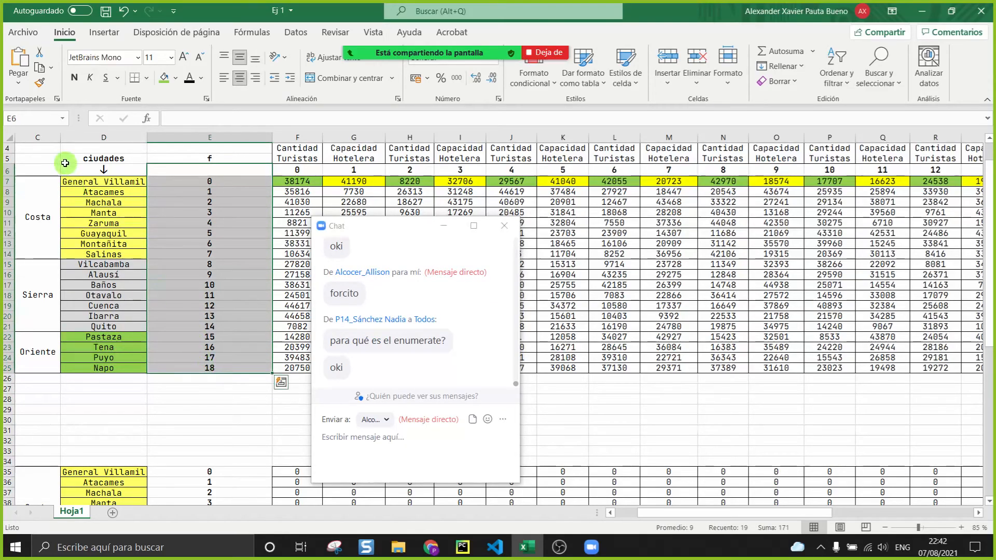
drag(105, 182, 102, 370)
click(127, 397)
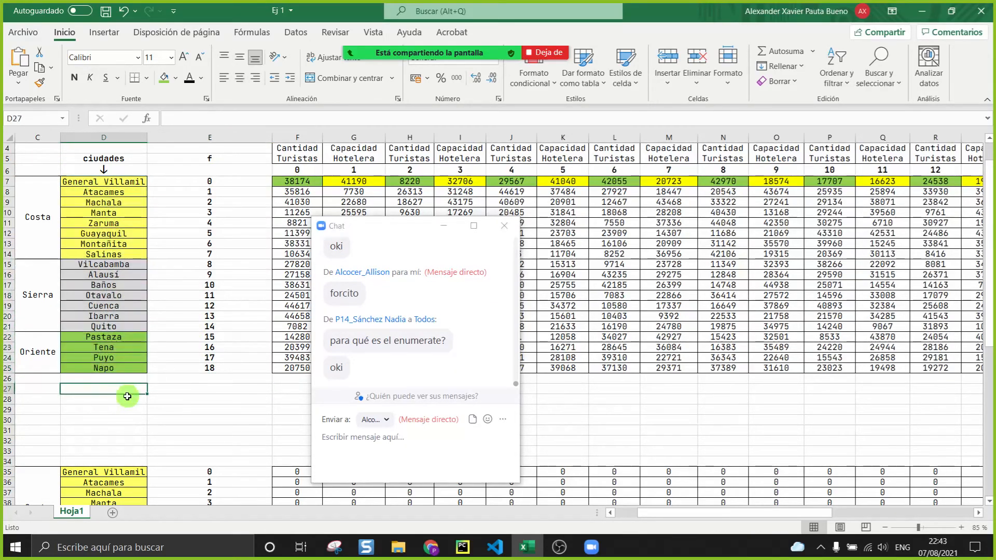
Step: Switch back to PyCharm, read the Zoom chat question about generating each city's txt file, and minimise the chat
click(462, 546)
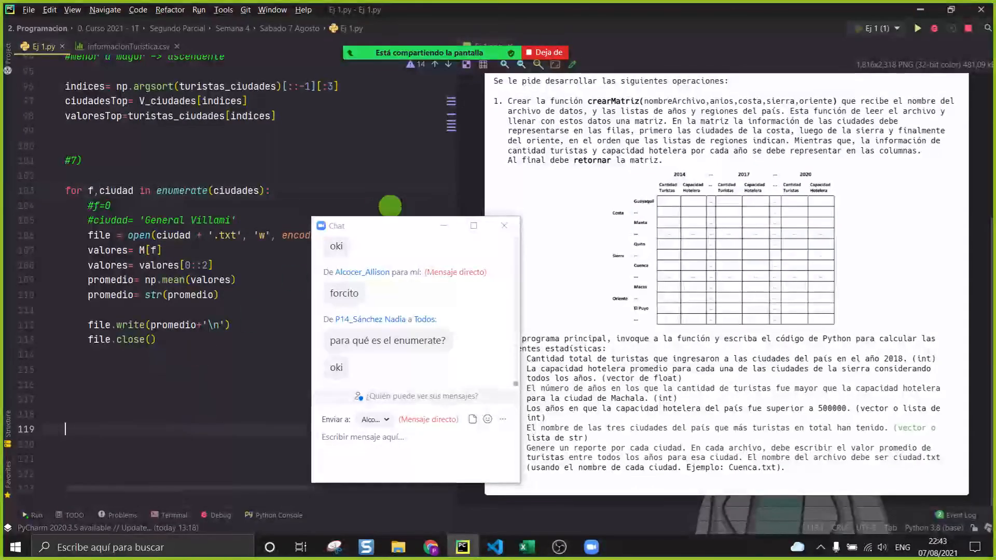
drag(377, 217, 383, 273)
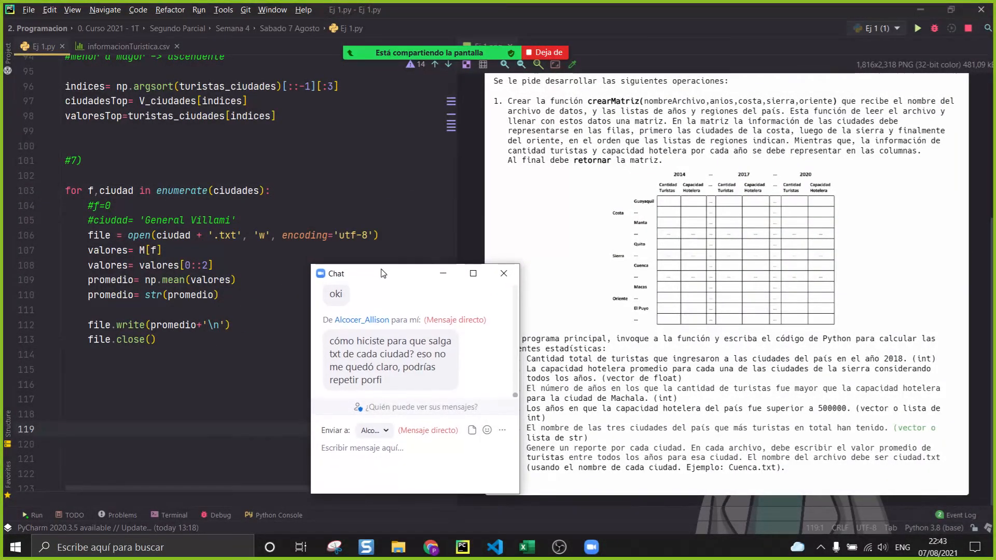
drag(351, 360, 460, 366)
drag(408, 386, 327, 338)
click(375, 370)
click(443, 273)
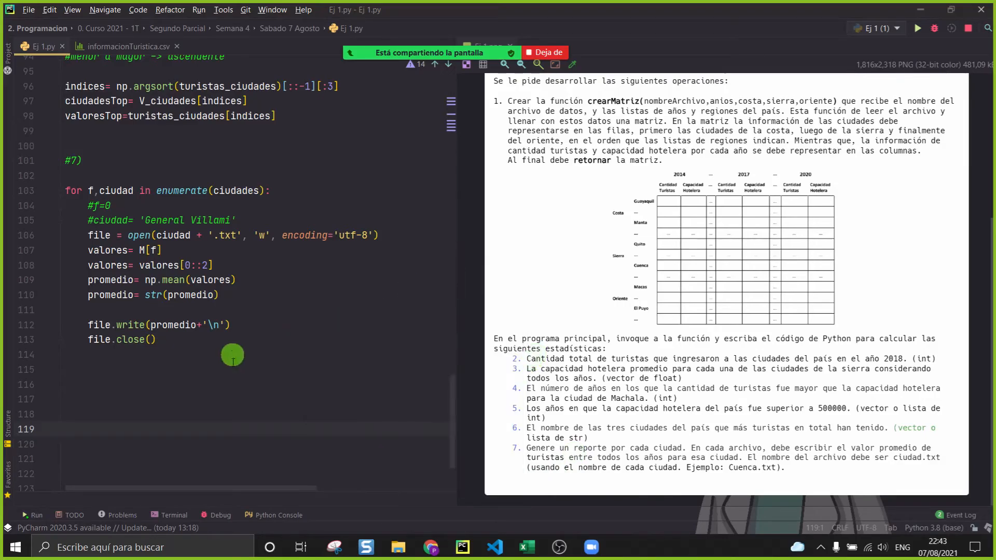
Step: Examine the loop variable ciudad and how the open call in item 7 uses it to build the file name
click(201, 382)
click(116, 189)
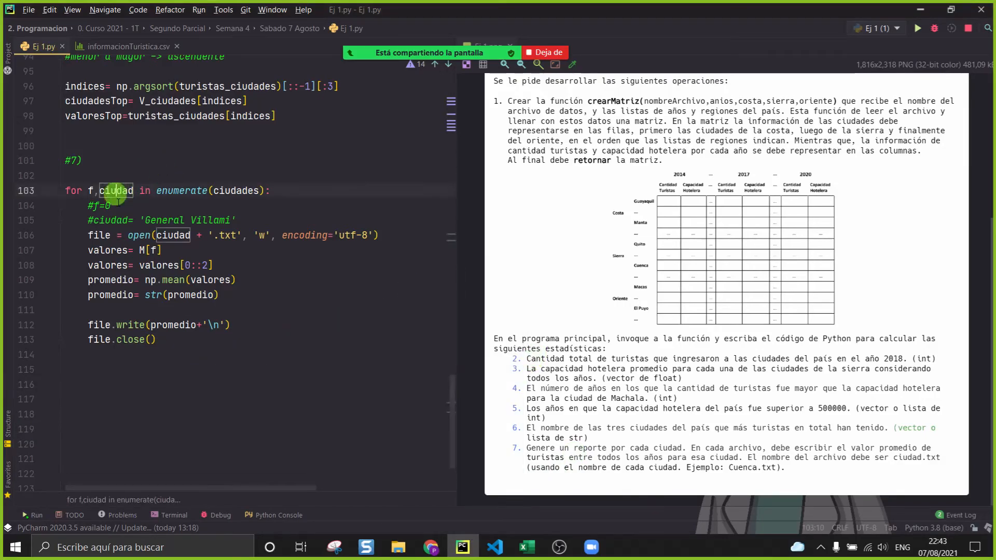
drag(87, 235, 419, 235)
click(361, 311)
click(173, 236)
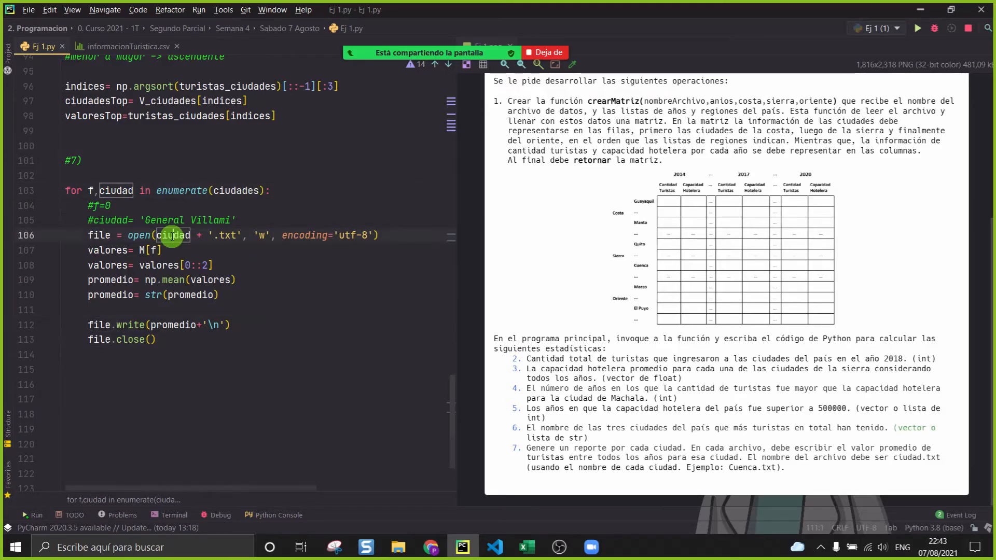
Step: Add nombreArchivo= ciudad+'.txt' below the ciudad comment and pass nombreArchivo as the file name in the open call
click(276, 221)
key(Return)
text(o)
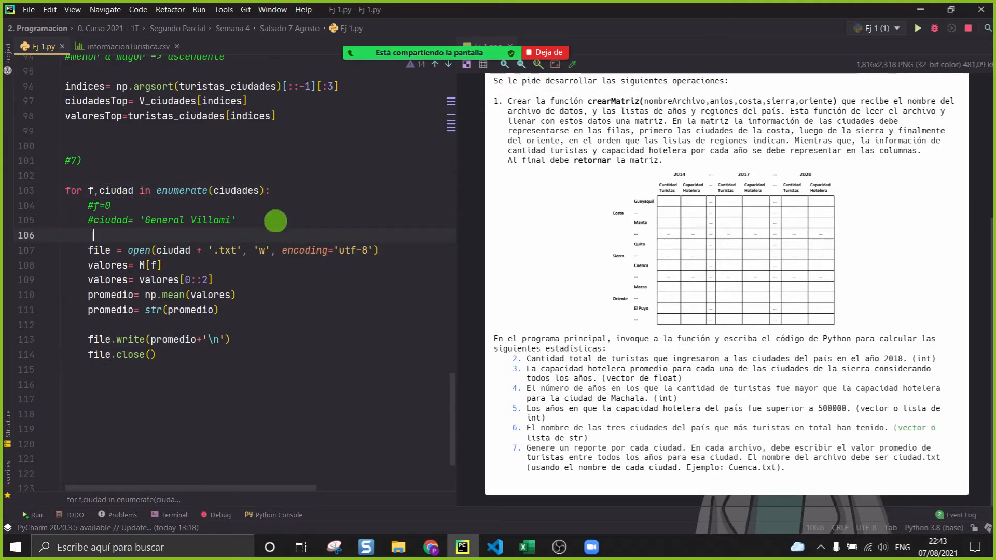
text(ombreArchivo= )
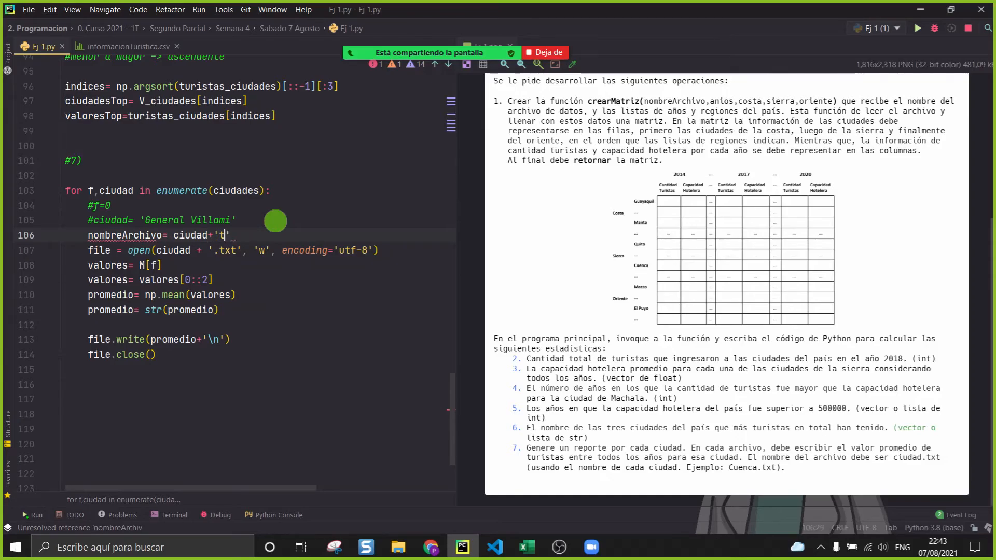
text(ciudad+'.txt')
drag(240, 250, 162, 250)
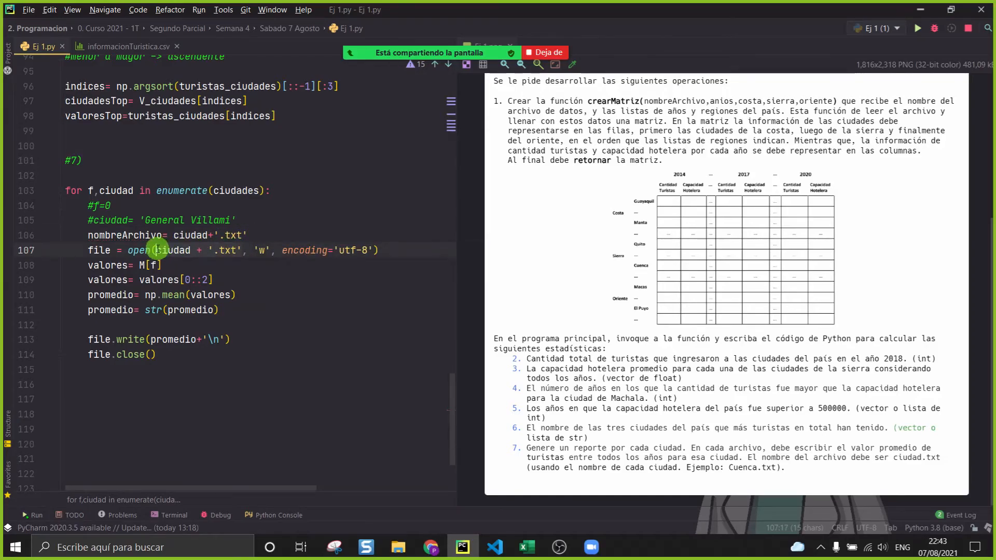
text(nombvr)
key(Return)
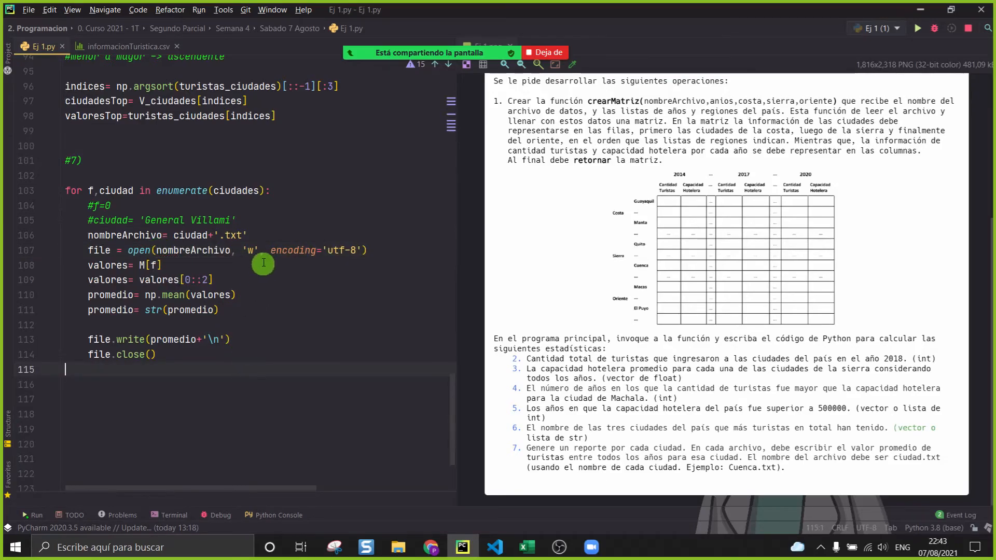
Step: Examine the 'w' mode of the open call and the four lines that compute valores and promedio
drag(257, 250, 241, 250)
click(362, 325)
drag(266, 325, 13, 265)
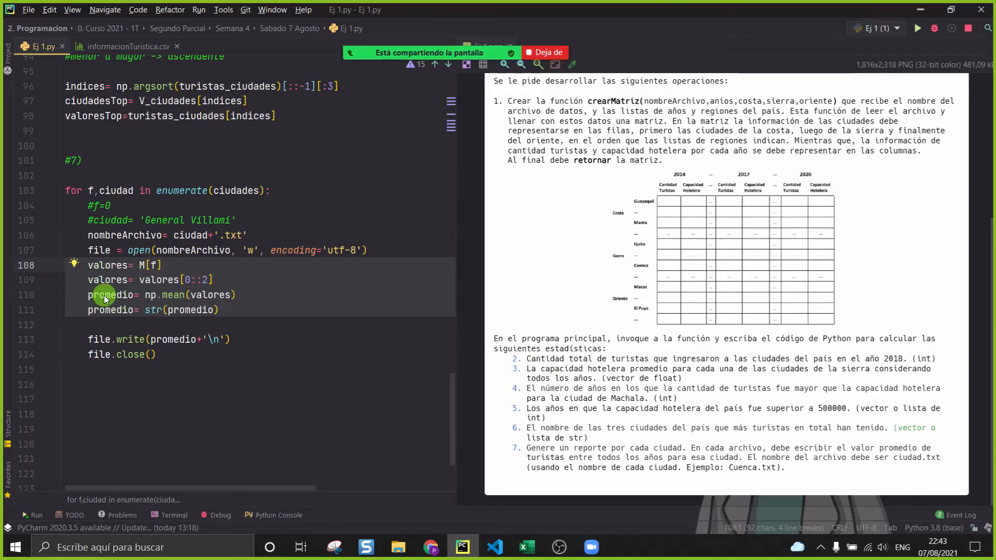
Step: Remove the blank line above file.write(promedio+'\n') and review the write and close lines of the item 7 loop
drag(255, 335, 43, 330)
click(140, 339)
click(171, 336)
click(170, 330)
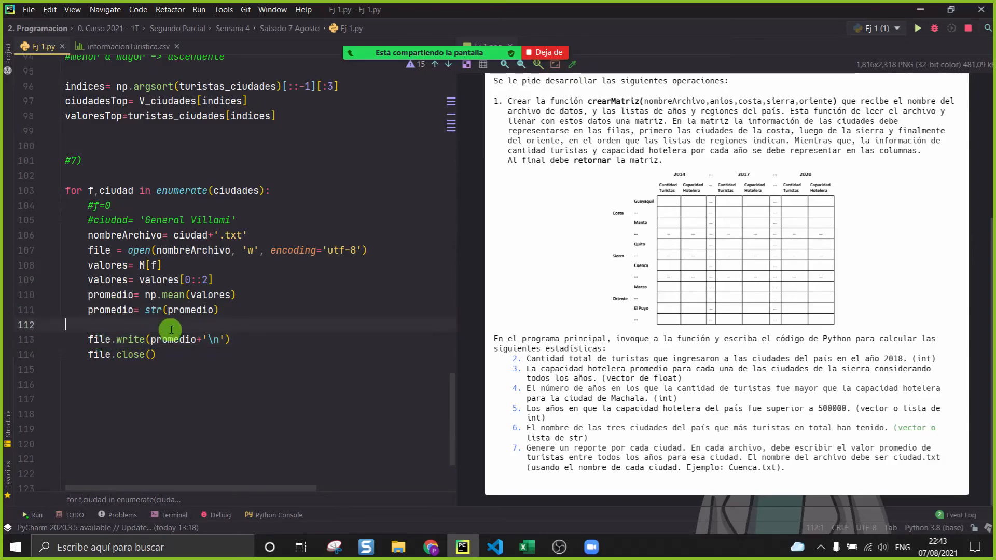
key(BackSpace)
drag(265, 323, 2, 335)
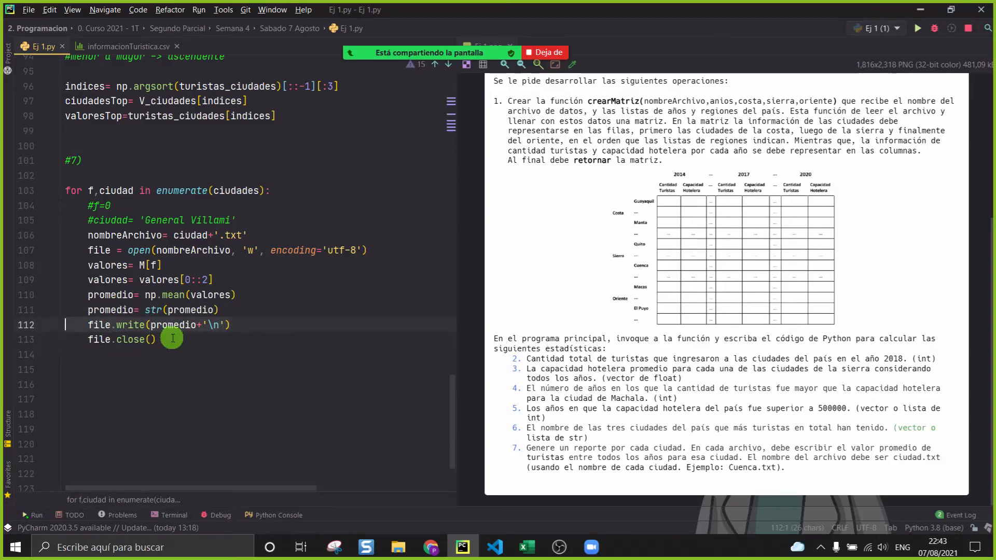
drag(172, 339, 69, 344)
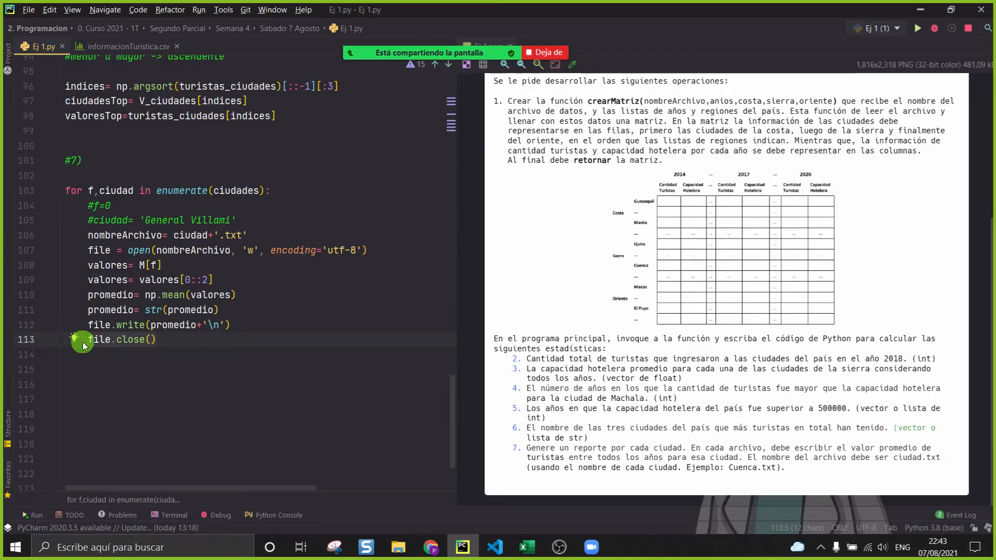
Step: Copy Atacames from the ciudades column in Excel and paste it over the city name in the #ciudad= comment in PyCharm
click(100, 190)
click(527, 547)
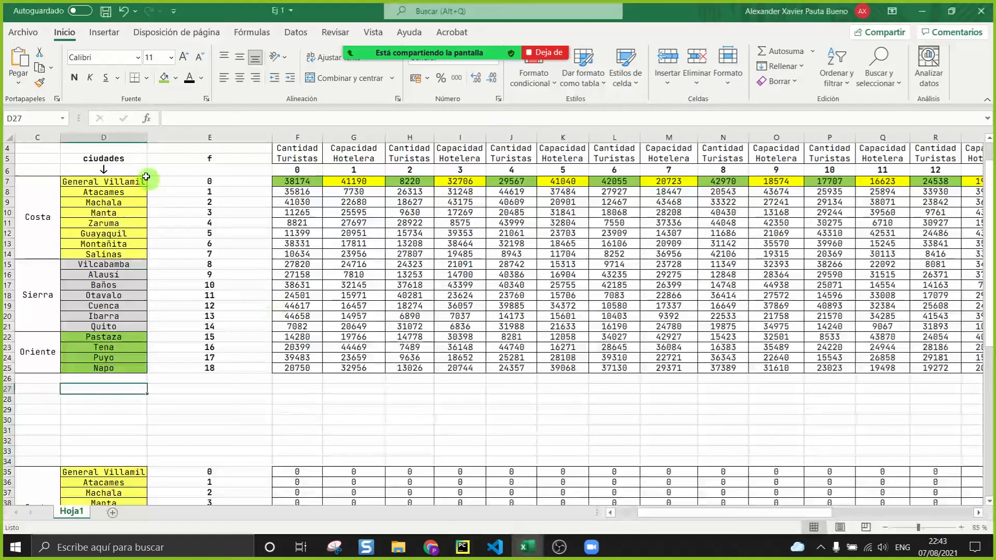
click(106, 192)
key(ctrl+c)
click(462, 547)
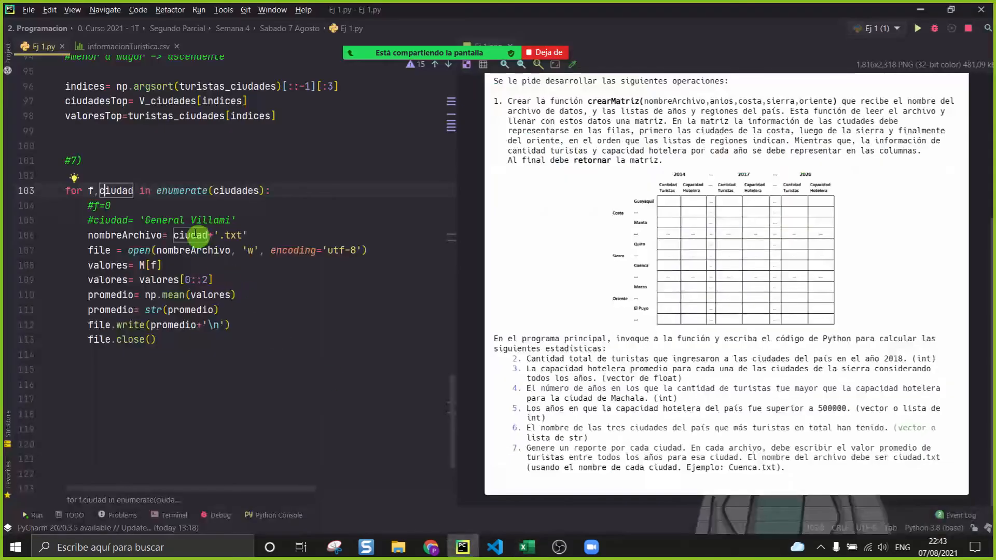
drag(231, 219, 146, 218)
key(ctrl+v)
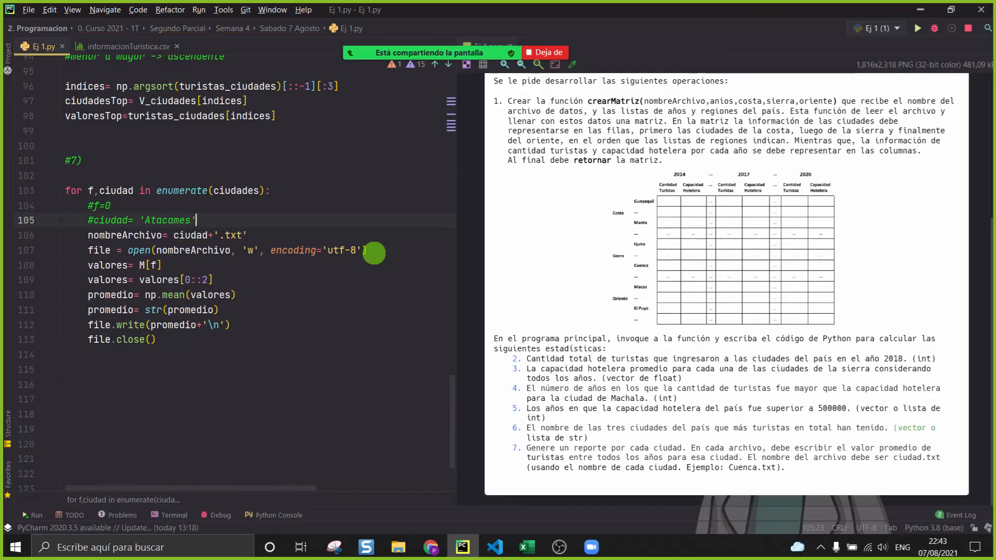
Step: Add the comment #'Atacames.txt' at the end of the nombreArchivo line and review the remaining lines of the loop
click(303, 232)
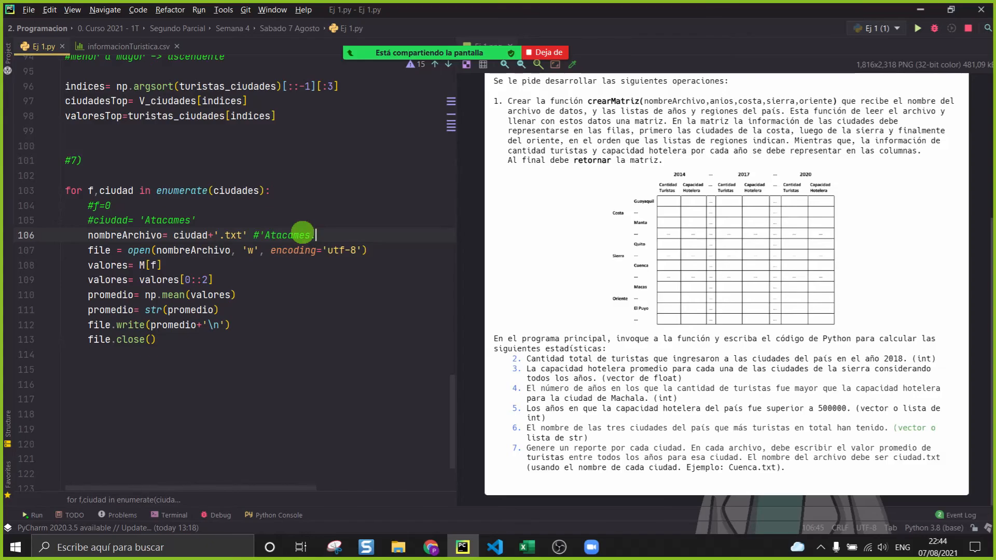
triple_click(102, 252)
click(231, 407)
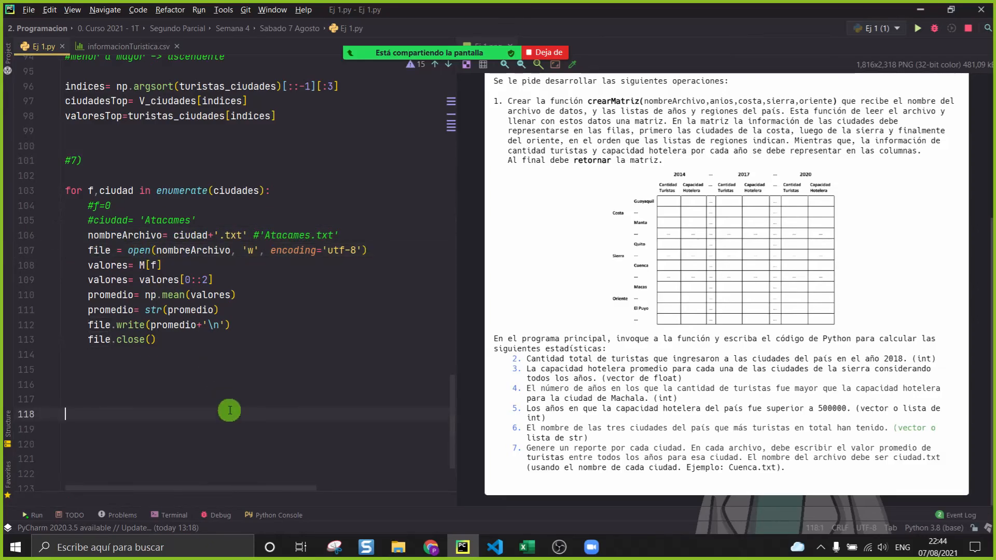
drag(218, 366, 50, 246)
click(270, 341)
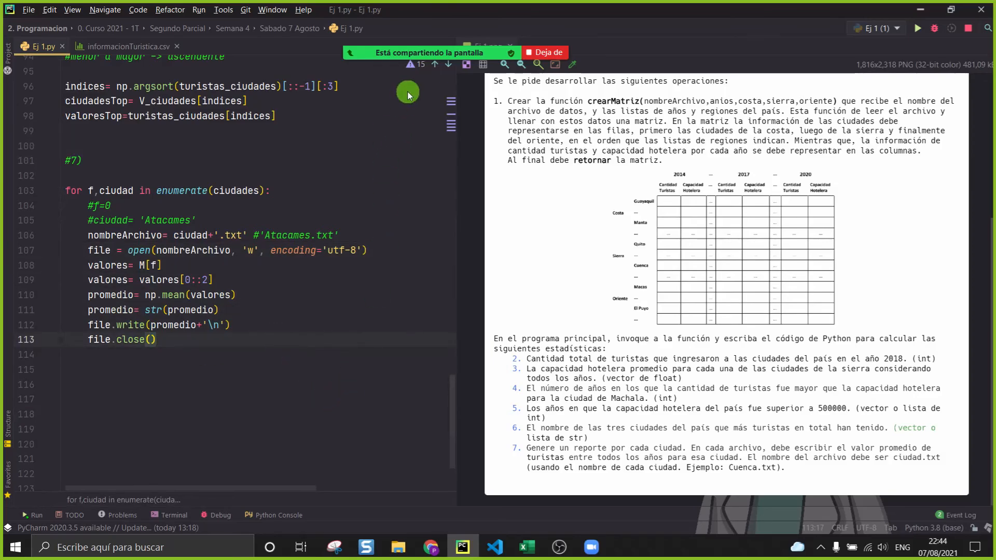
Step: Reopen the Zoom chat to read the replies to the file explanation and minimise it again
mouse_move(456, 53)
click(350, 36)
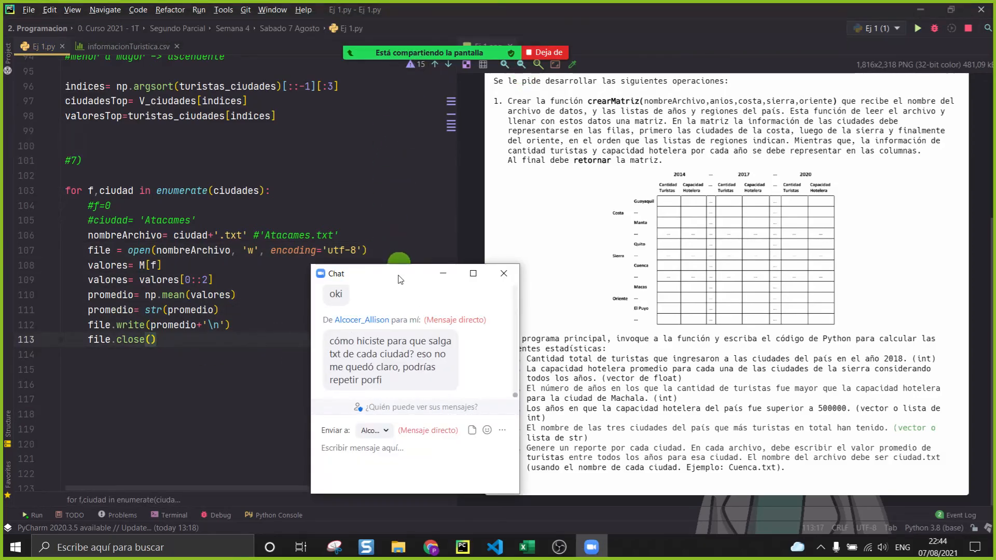
drag(397, 274, 386, 280)
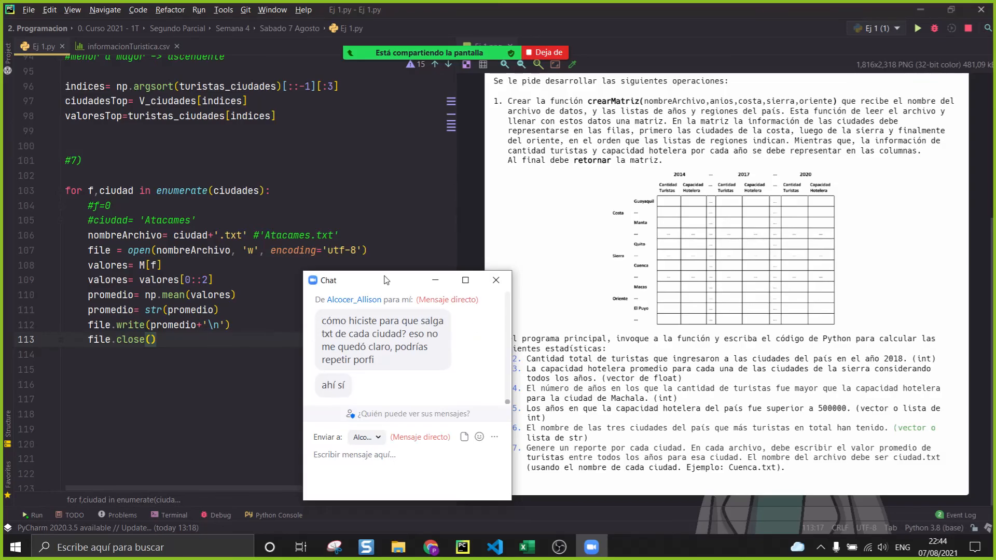
click(435, 280)
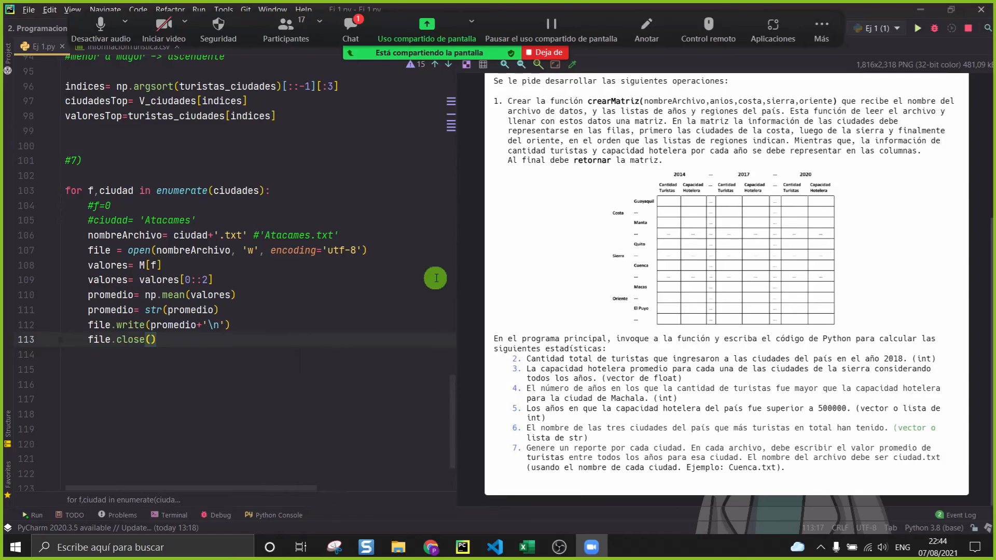
click(347, 35)
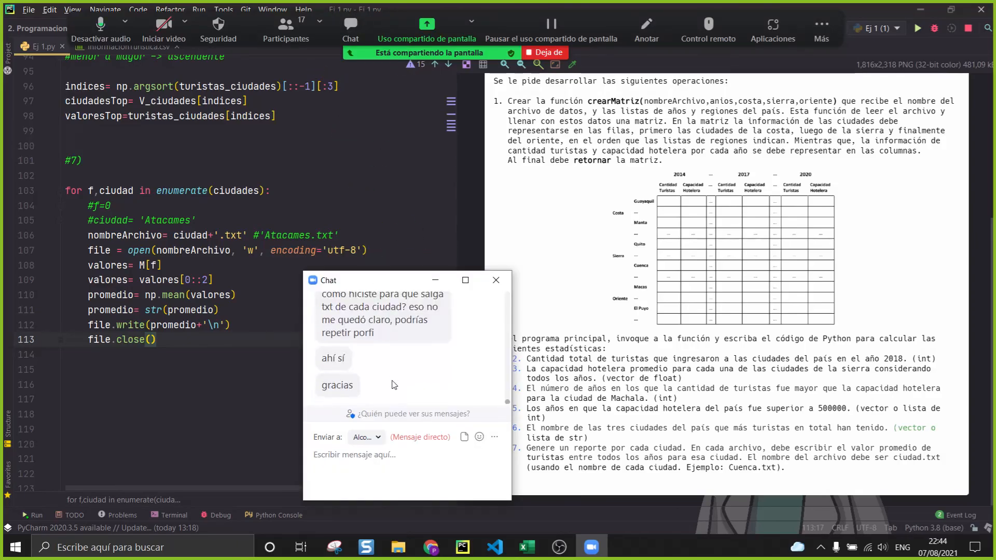
click(435, 280)
scroll(393, 316, up, 10)
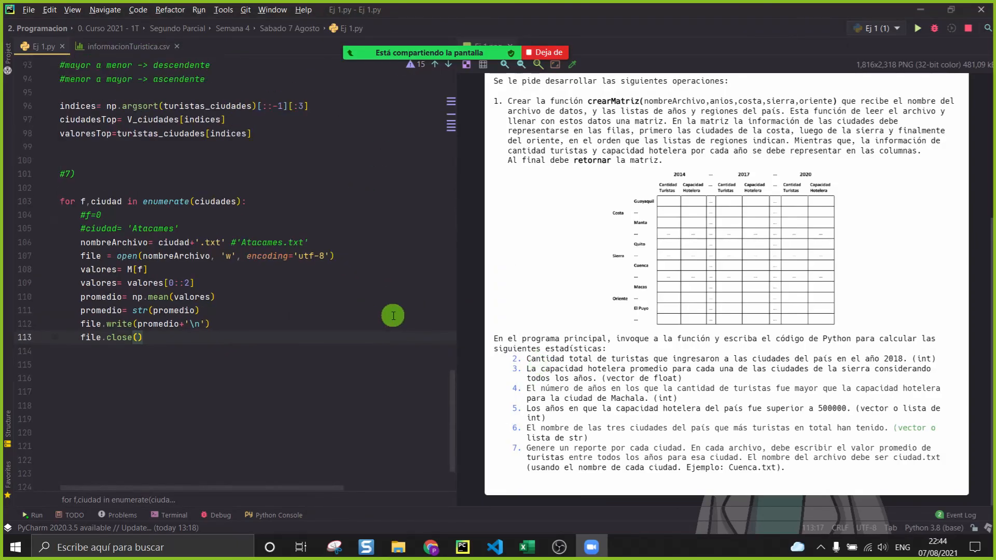
mouse_move(432, 47)
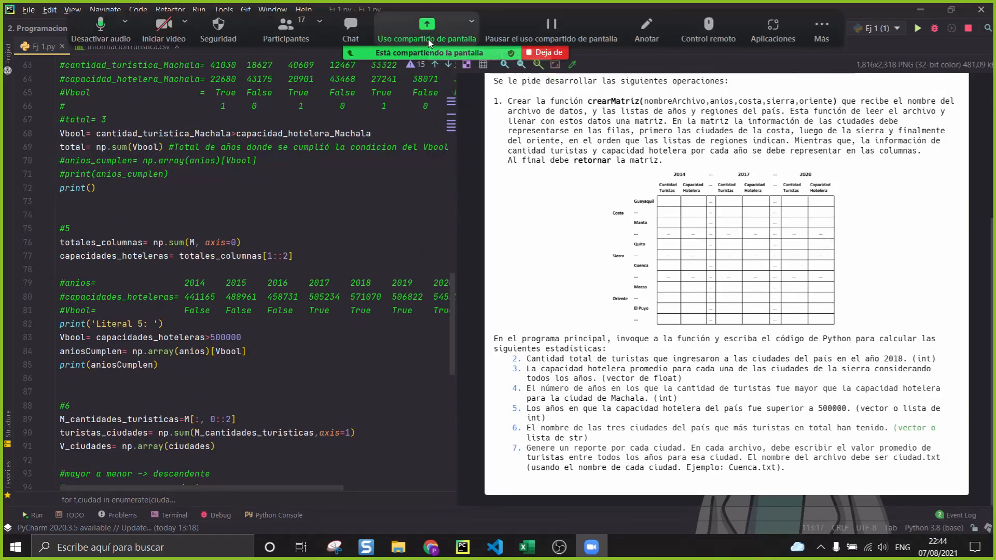
drag(487, 30, 476, 29)
key(super+d)
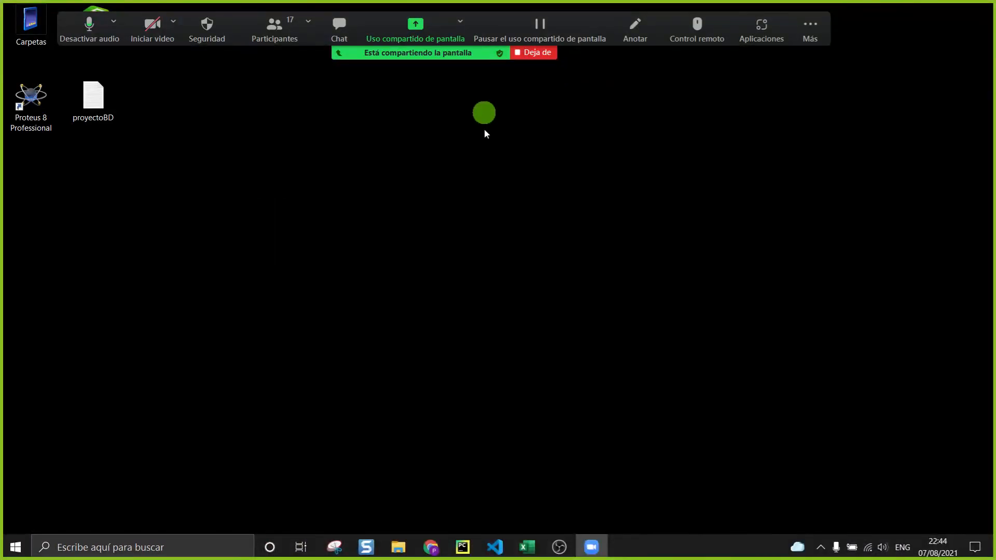
right_click(532, 167)
click(577, 212)
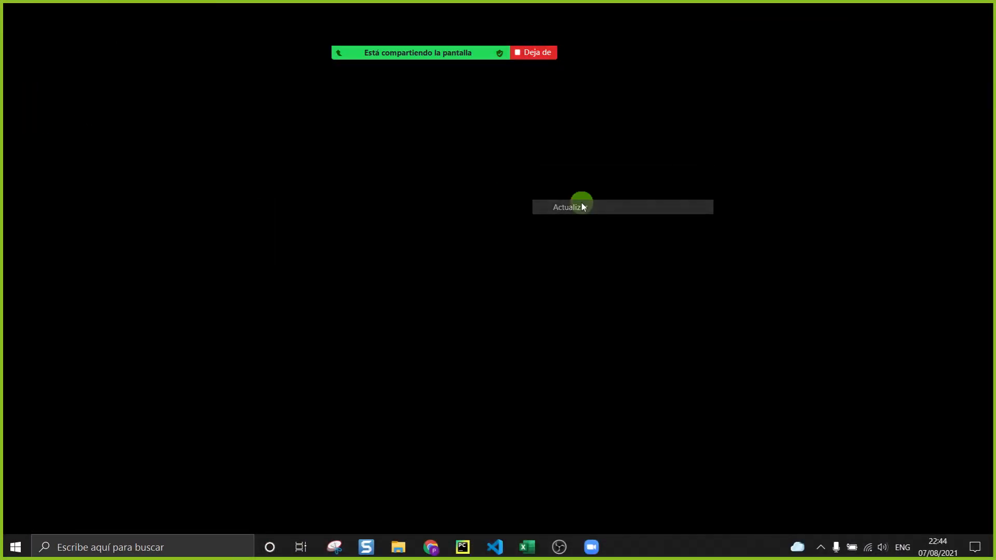
click(526, 547)
click(460, 548)
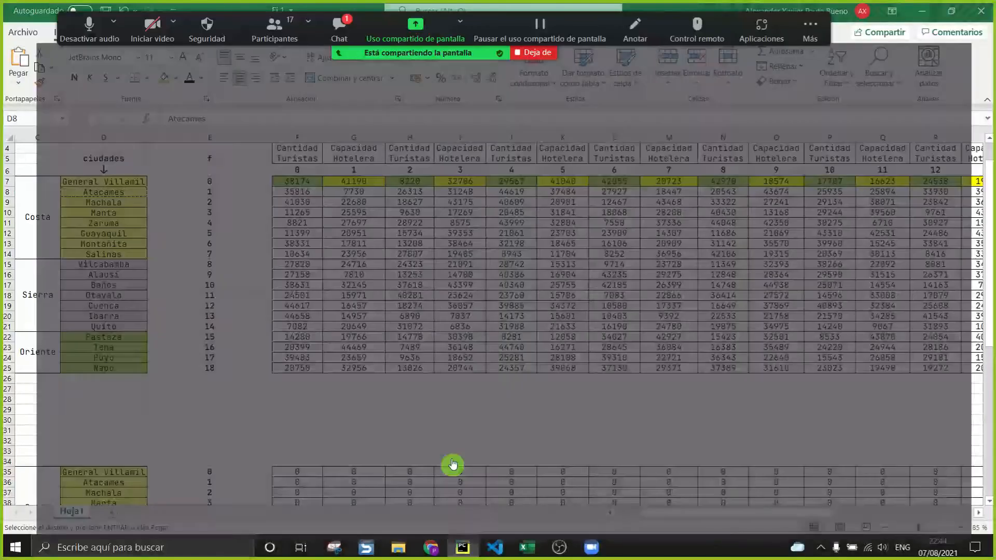
Step: Open the Zoom chat, read the latest messages, and switch to OBS
click(339, 29)
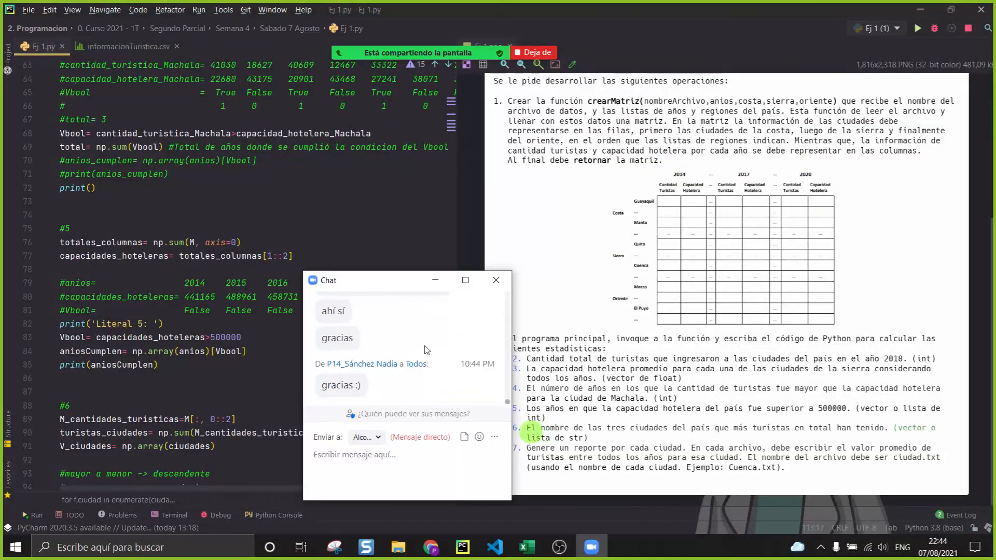
scroll(427, 349, up, 2)
drag(429, 381, 441, 336)
click(426, 347)
scroll(423, 350, down, 2)
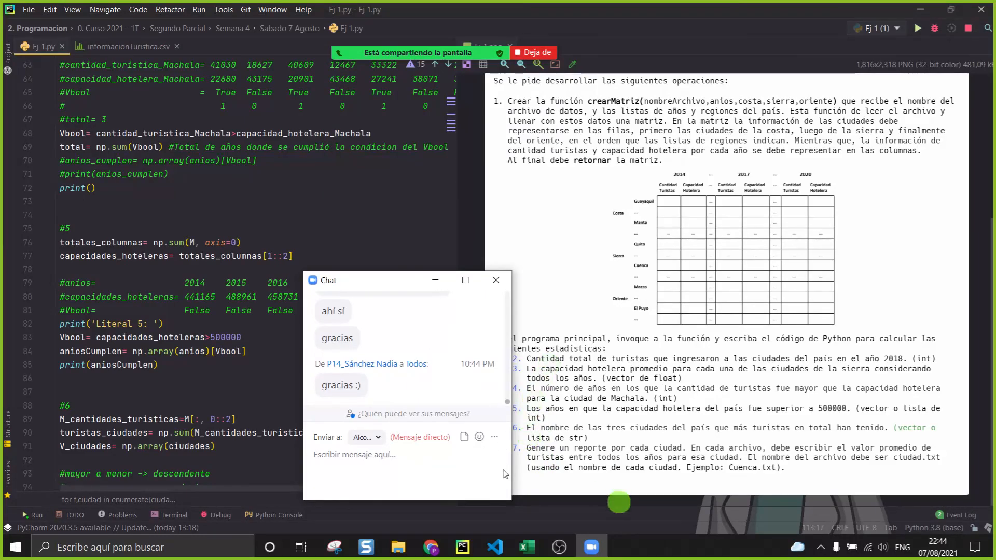
click(560, 548)
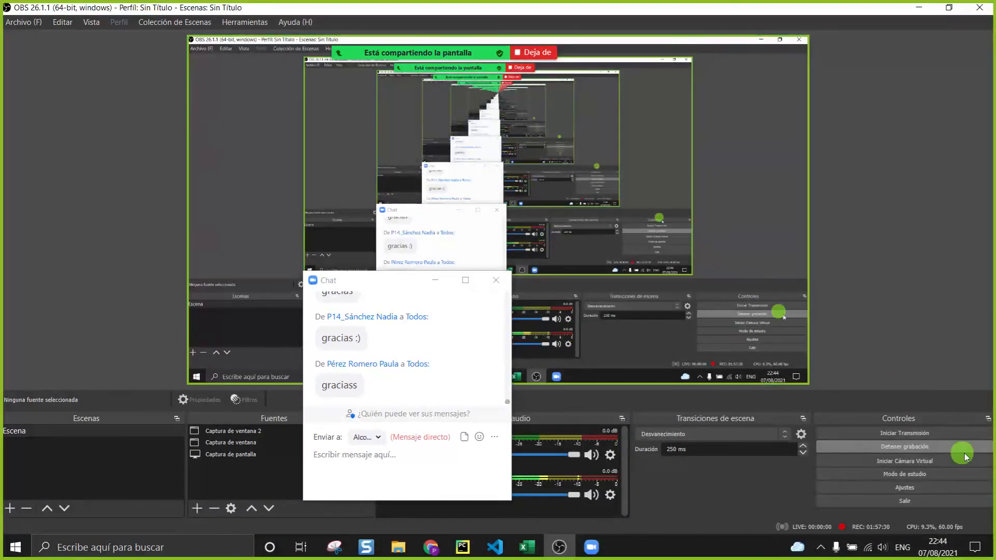